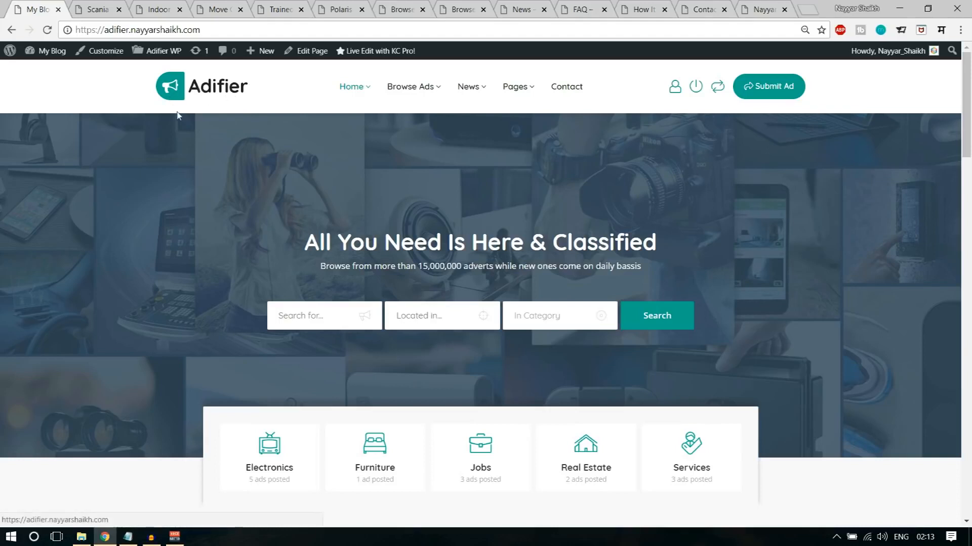
- Open the ad comparison, review the attributes and prices of the listed ads, and close it
{"action": "mouse_move", "coordinate": [419, 96]}
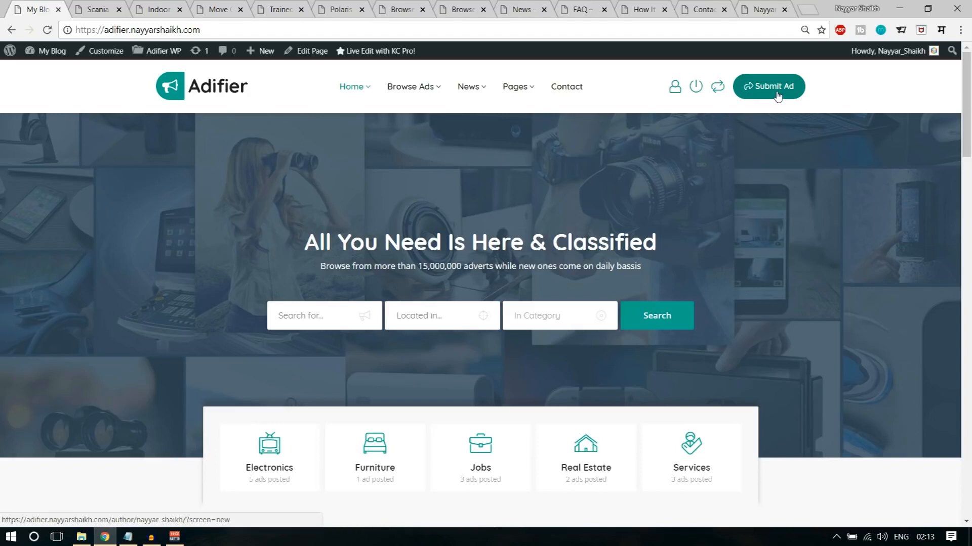
{"action": "left_click", "coordinate": [715, 89]}
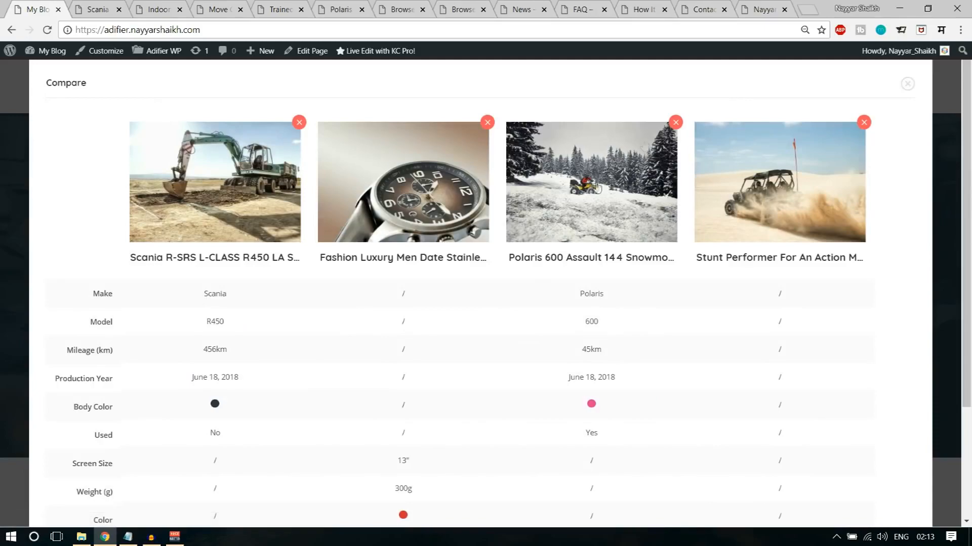
{"action": "scroll", "coordinate": [567, 243], "scroll_direction": "down", "scroll_amount": 3}
{"action": "scroll", "coordinate": [531, 297], "scroll_direction": "up", "scroll_amount": 3}
{"action": "scroll", "coordinate": [635, 268], "scroll_direction": "down", "scroll_amount": 3}
{"action": "scroll", "coordinate": [506, 294], "scroll_direction": "up", "scroll_amount": 3}
{"action": "scroll", "coordinate": [250, 354], "scroll_direction": "down", "scroll_amount": 3}
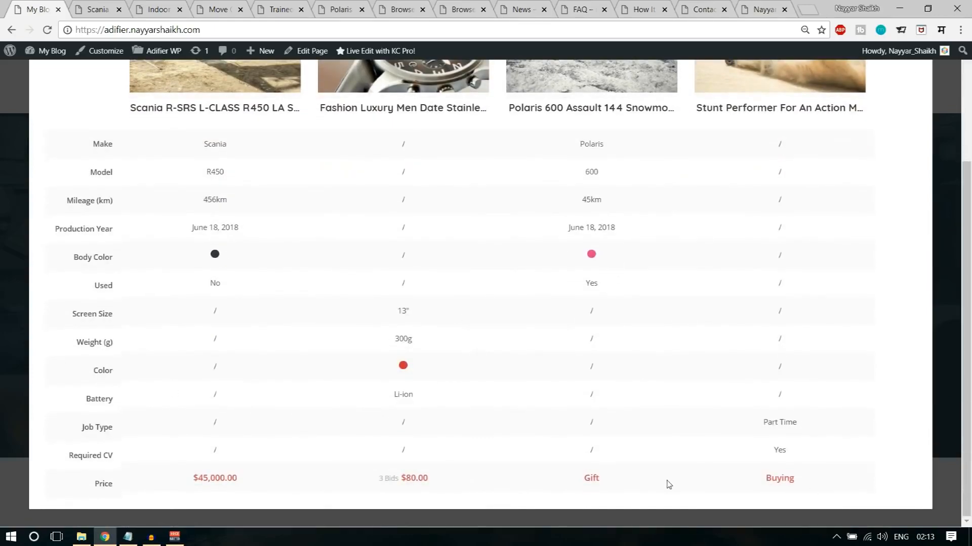
{"action": "scroll", "coordinate": [668, 485], "scroll_direction": "up", "scroll_amount": 3}
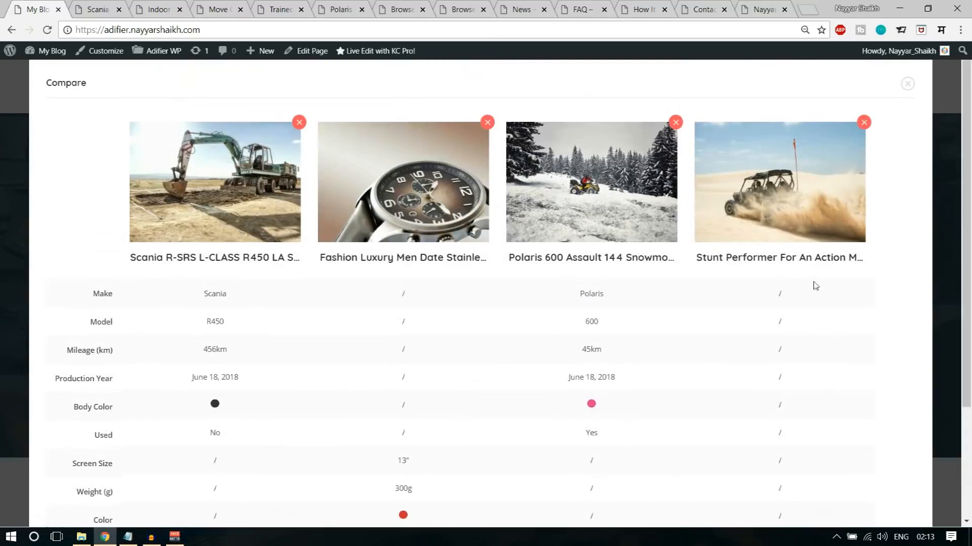
{"action": "left_click", "coordinate": [906, 84]}
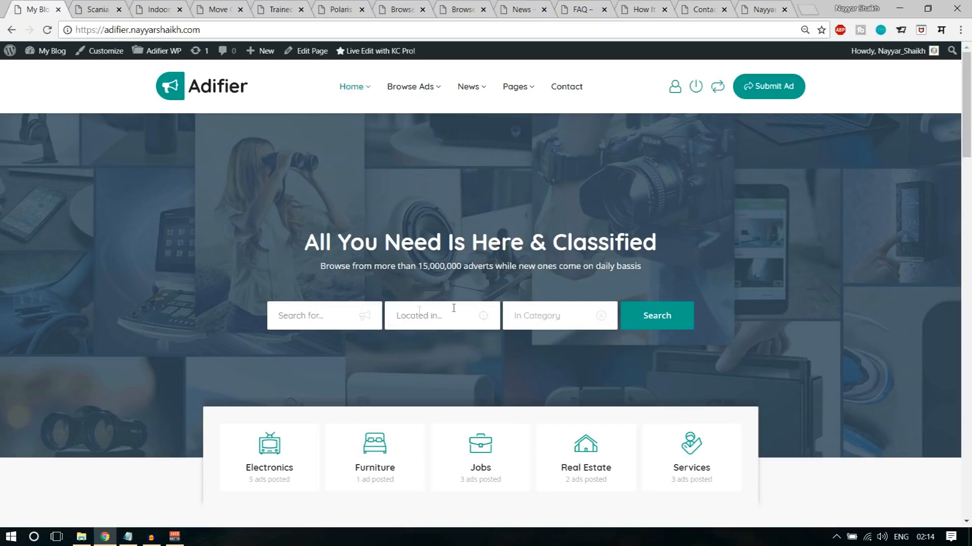
- Look through the category choices of the homepage search form without choosing one
{"action": "left_click", "coordinate": [536, 312]}
{"action": "scroll", "coordinate": [566, 297], "scroll_direction": "down", "scroll_amount": 3}
{"action": "scroll", "coordinate": [577, 282], "scroll_direction": "up", "scroll_amount": 4}
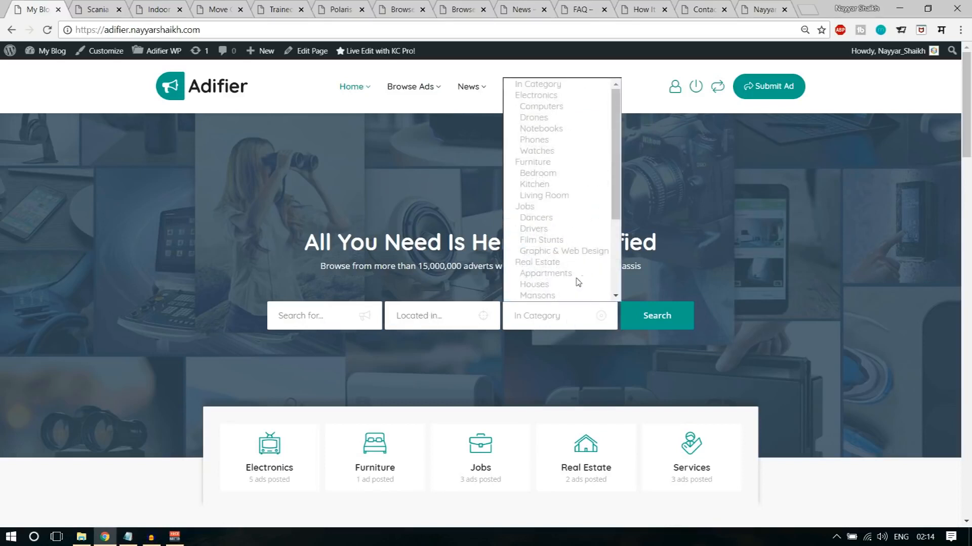
{"action": "left_click", "coordinate": [879, 248]}
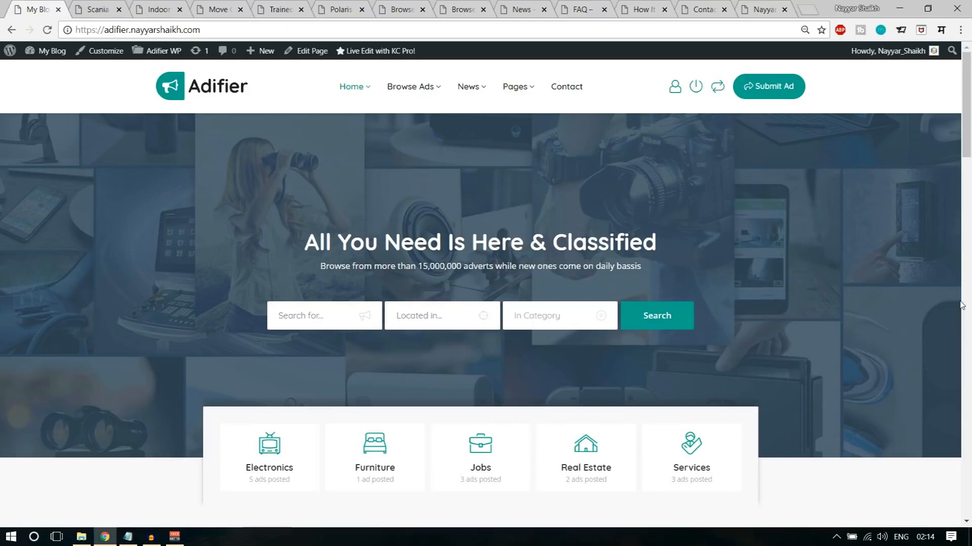
- Browse the homepage category carousel forward to Vehicles and back to Electronics
{"action": "scroll", "coordinate": [828, 322], "scroll_direction": "down", "scroll_amount": 5}
{"action": "scroll", "coordinate": [605, 323], "scroll_direction": "up", "scroll_amount": 3}
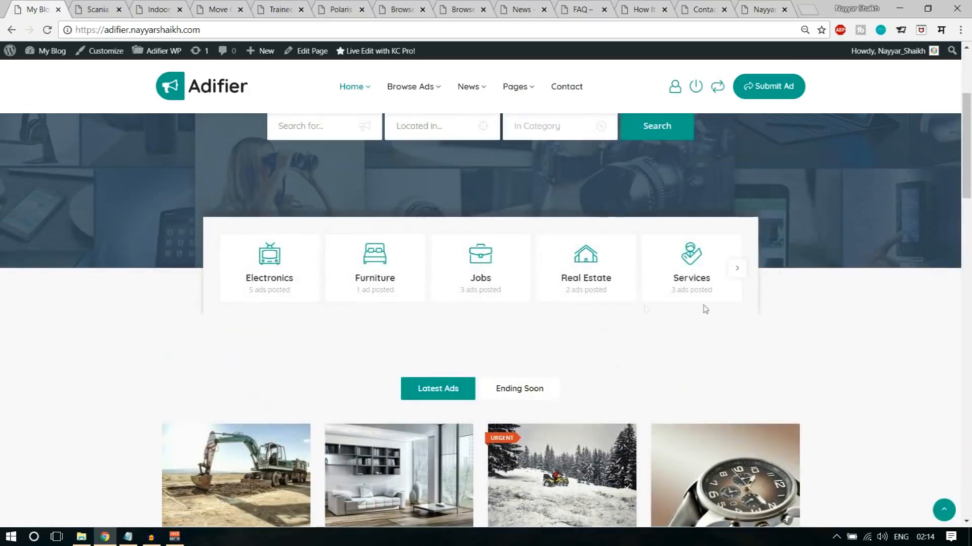
{"action": "left_click", "coordinate": [741, 272]}
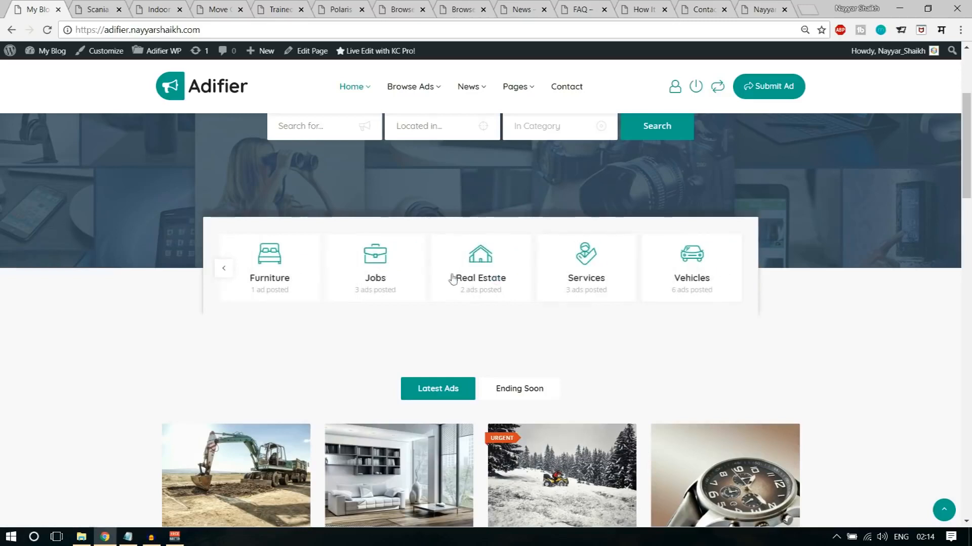
{"action": "left_click", "coordinate": [223, 273]}
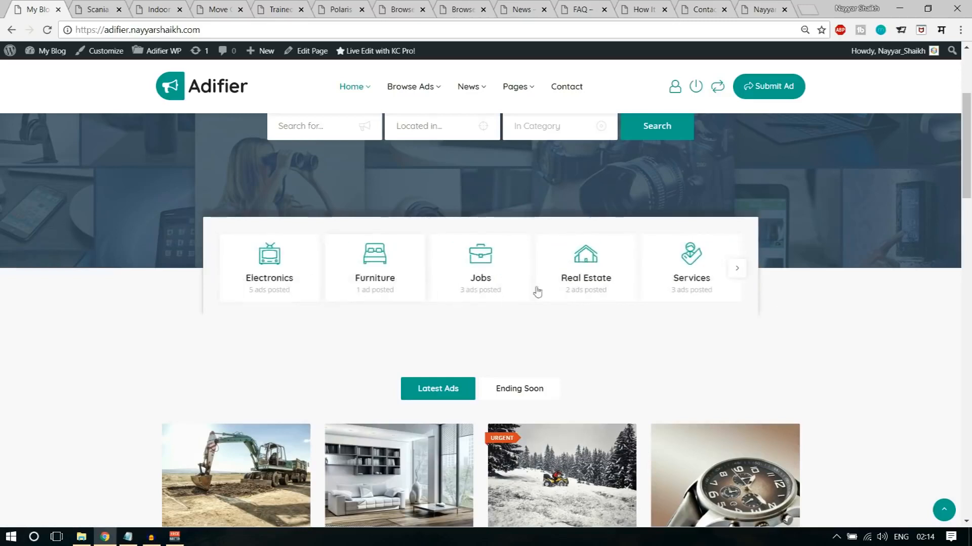
- Switch the homepage ad listing between Latest Ads and Ending Soon, finishing on Ending Soon
{"action": "scroll", "coordinate": [969, 348], "scroll_direction": "down", "scroll_amount": 5}
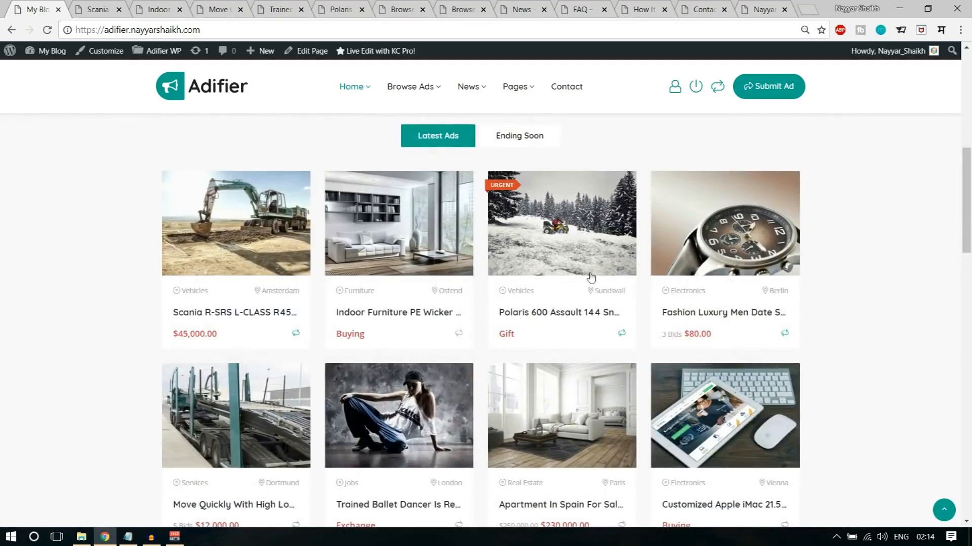
{"action": "left_click", "coordinate": [521, 139]}
{"action": "left_click", "coordinate": [448, 142]}
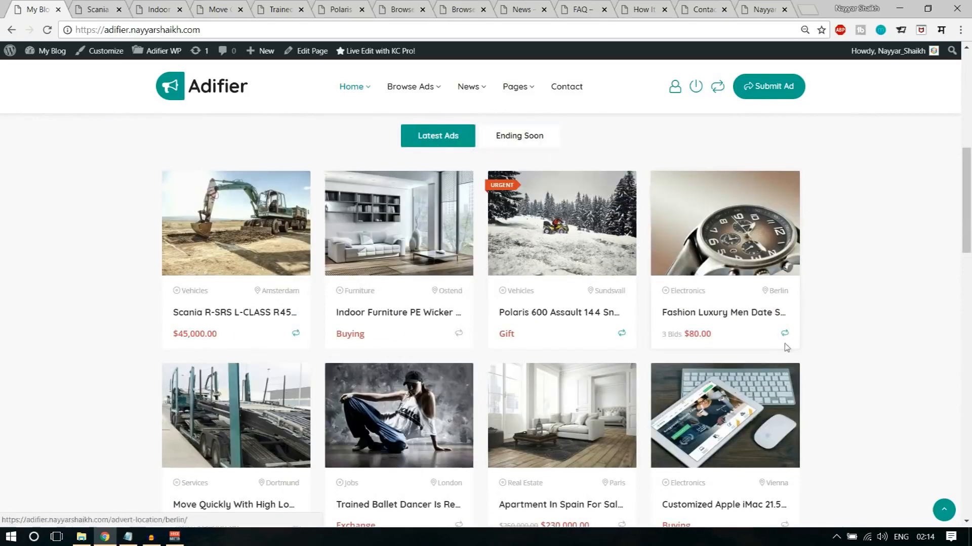
{"action": "left_click", "coordinate": [517, 139]}
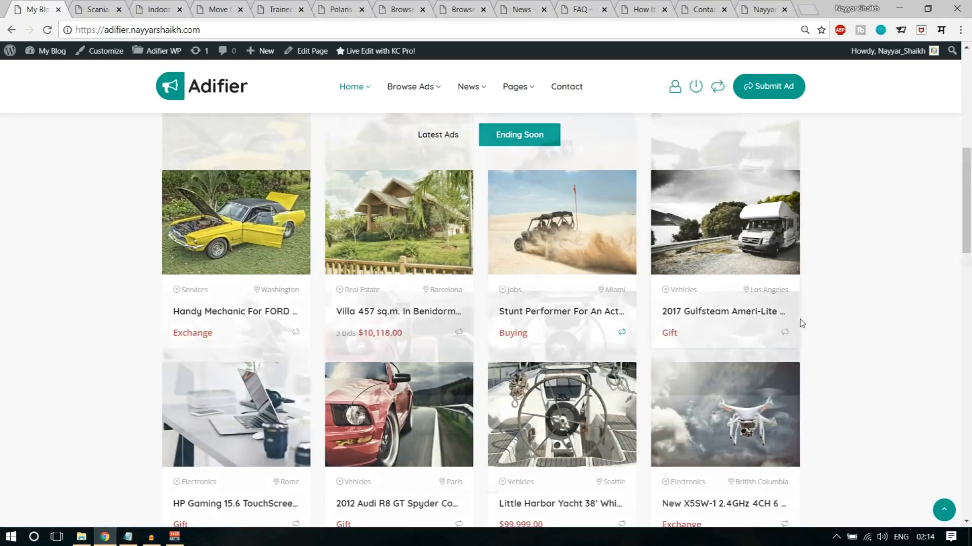
- Examine the Register & Benefit section and the Pricing Packages section on the homepage
{"action": "scroll", "coordinate": [802, 323], "scroll_direction": "down", "scroll_amount": 5}
{"action": "scroll", "coordinate": [802, 323], "scroll_direction": "down", "scroll_amount": 3}
{"action": "scroll", "coordinate": [802, 323], "scroll_direction": "down", "scroll_amount": 4}
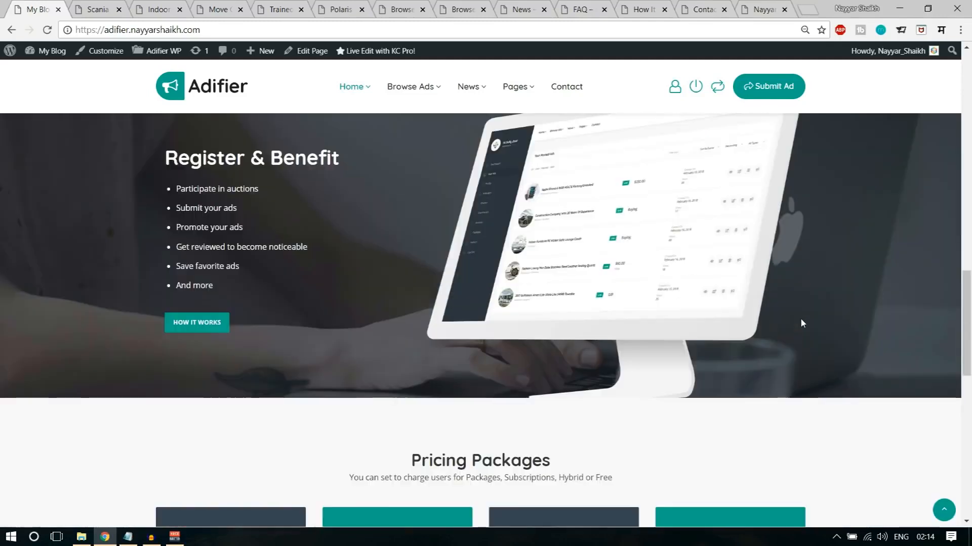
{"action": "scroll", "coordinate": [801, 323], "scroll_direction": "up", "scroll_amount": 1}
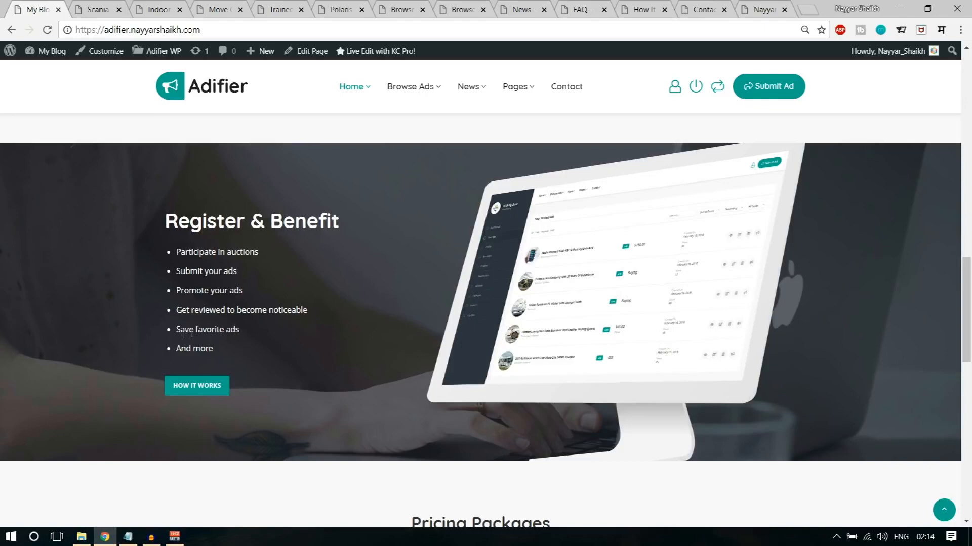
{"action": "scroll", "coordinate": [332, 351], "scroll_direction": "down", "scroll_amount": 3}
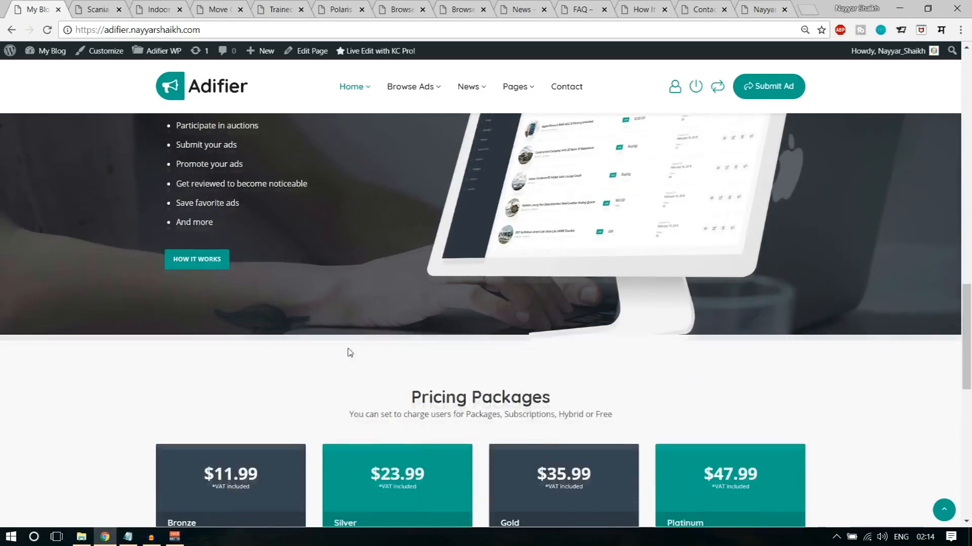
{"action": "scroll", "coordinate": [347, 352], "scroll_direction": "up", "scroll_amount": 4}
{"action": "scroll", "coordinate": [312, 373], "scroll_direction": "down", "scroll_amount": 7}
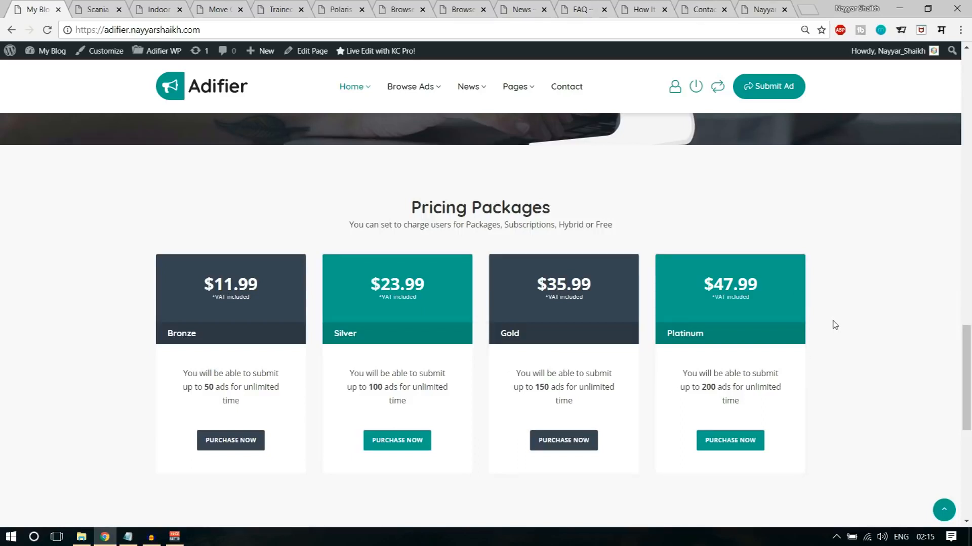
- Review the newsletter subscription section and the footer of the homepage, and return to the top of the page
{"action": "scroll", "coordinate": [836, 338], "scroll_direction": "down", "scroll_amount": 3}
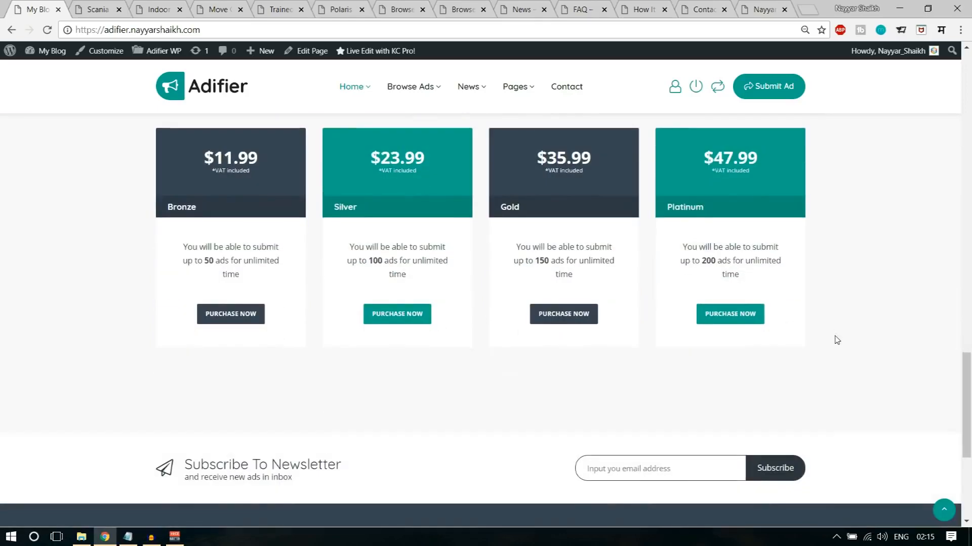
{"action": "scroll", "coordinate": [836, 339], "scroll_direction": "down", "scroll_amount": 4}
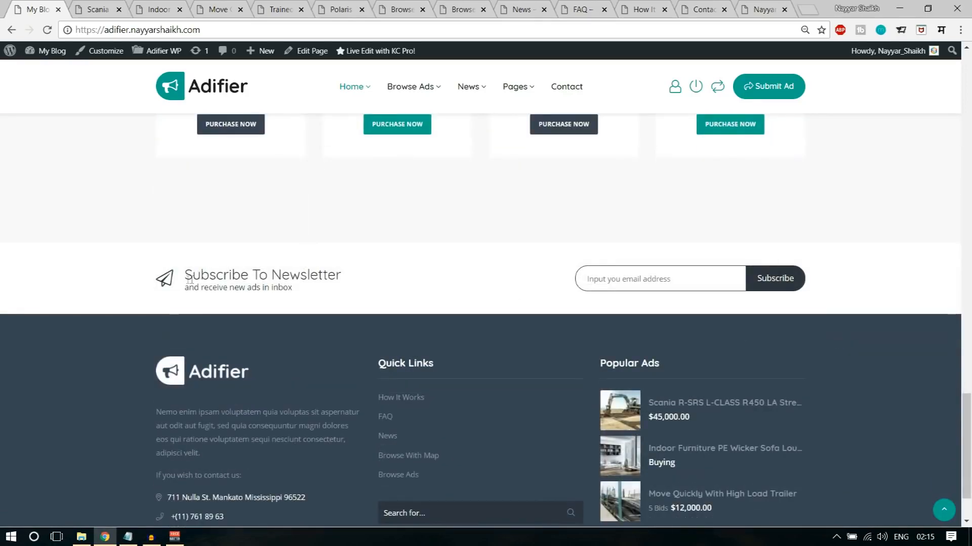
{"action": "left_click_drag", "start_coordinate": [186, 282], "coordinate": [325, 308]}
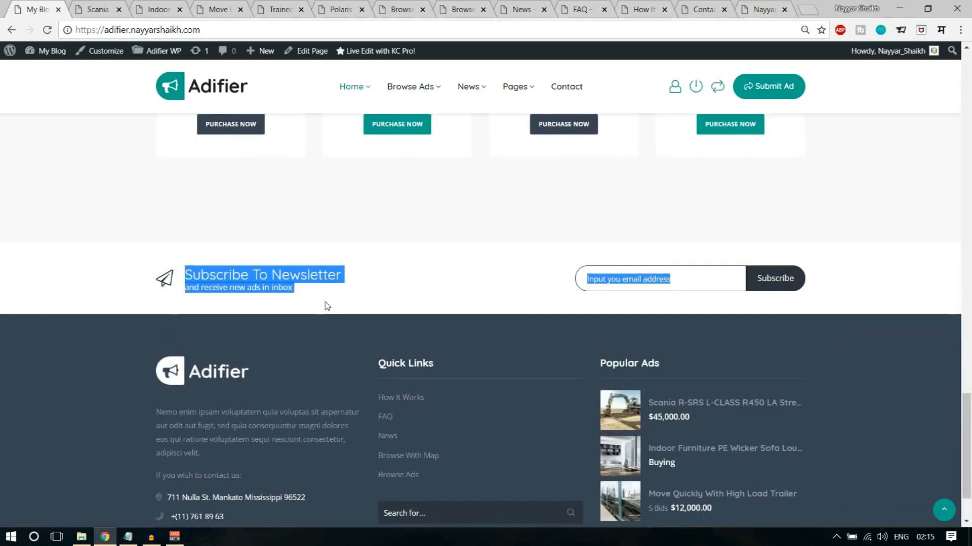
{"action": "left_click", "coordinate": [325, 306]}
{"action": "scroll", "coordinate": [764, 301], "scroll_direction": "down", "scroll_amount": 2}
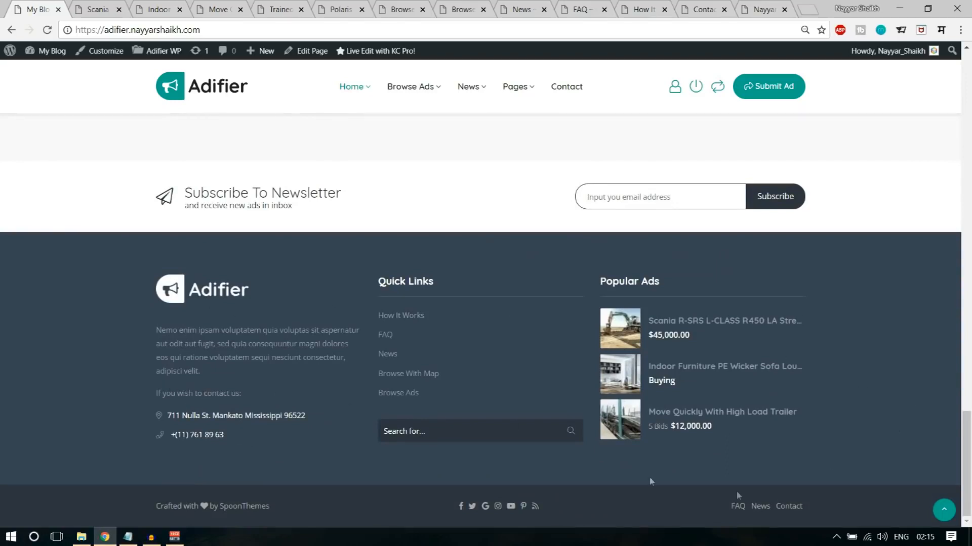
{"action": "mouse_move", "coordinate": [147, 509]}
{"action": "left_mouse_down"}
{"action": "mouse_move", "coordinate": [250, 508]}
{"action": "mouse_move", "coordinate": [139, 513]}
{"action": "left_mouse_up"}
{"action": "left_click", "coordinate": [942, 515]}
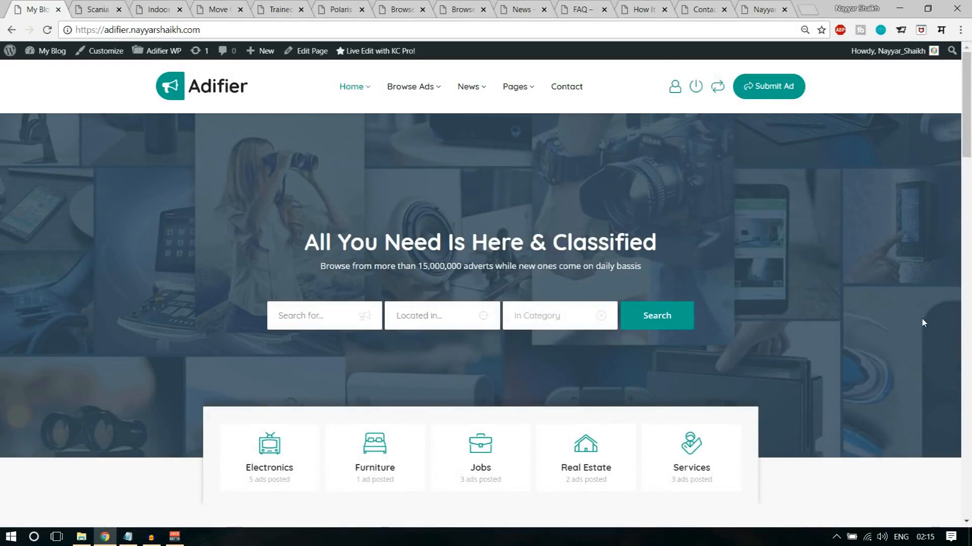
- Switch to the already open Scania R-SRS L-CLASS R450 ad page and highlight its title
{"action": "left_click", "coordinate": [98, 11]}
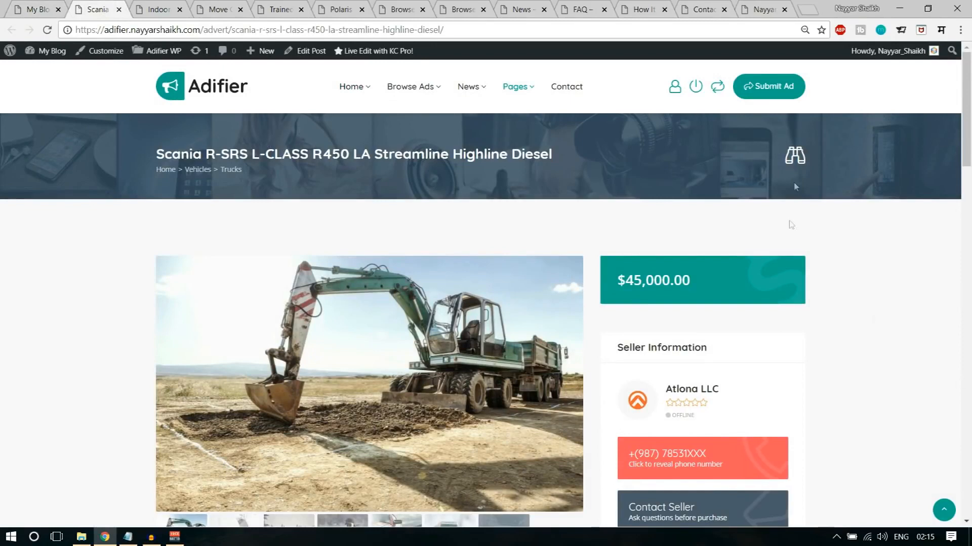
{"action": "left_click_drag", "start_coordinate": [156, 155], "coordinate": [499, 154]}
{"action": "left_click", "coordinate": [499, 154]}
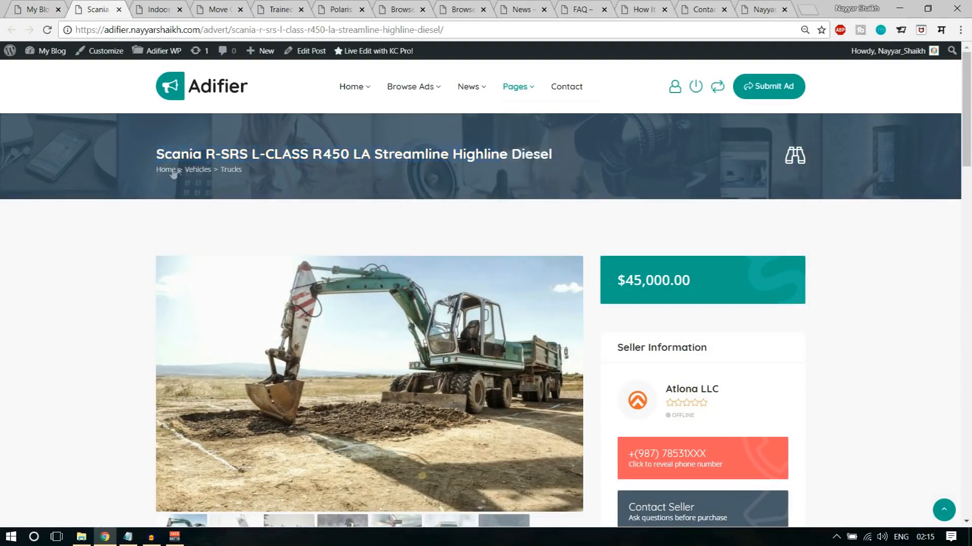
- Run a Quick Search for "apple" from the Scania ad page and close the search
{"action": "left_click", "coordinate": [797, 160]}
{"action": "type", "text": "apple"}
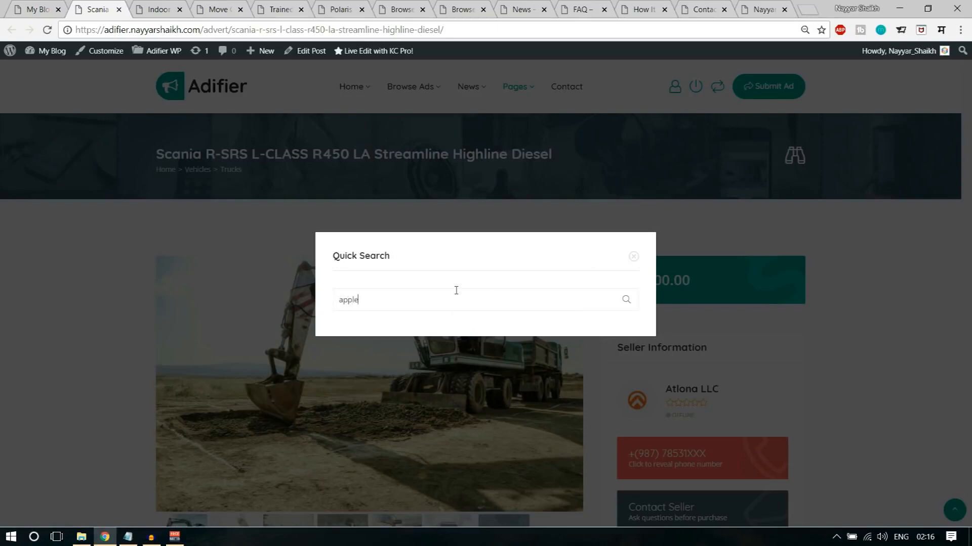
{"action": "left_click", "coordinate": [628, 301]}
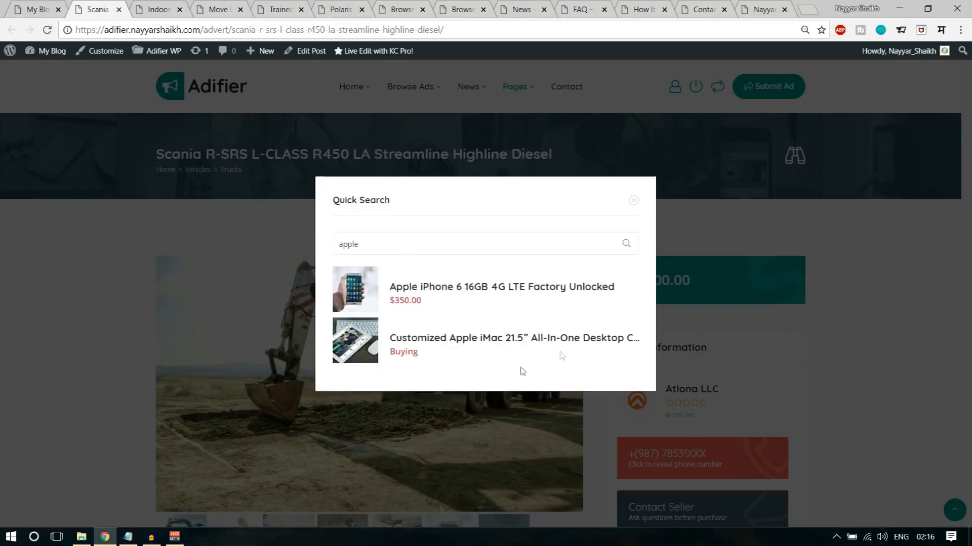
{"action": "left_click", "coordinate": [634, 201]}
- View the second, third and fourth images in the Scania ad's photo gallery
{"action": "scroll", "coordinate": [950, 263], "scroll_direction": "down", "scroll_amount": 2}
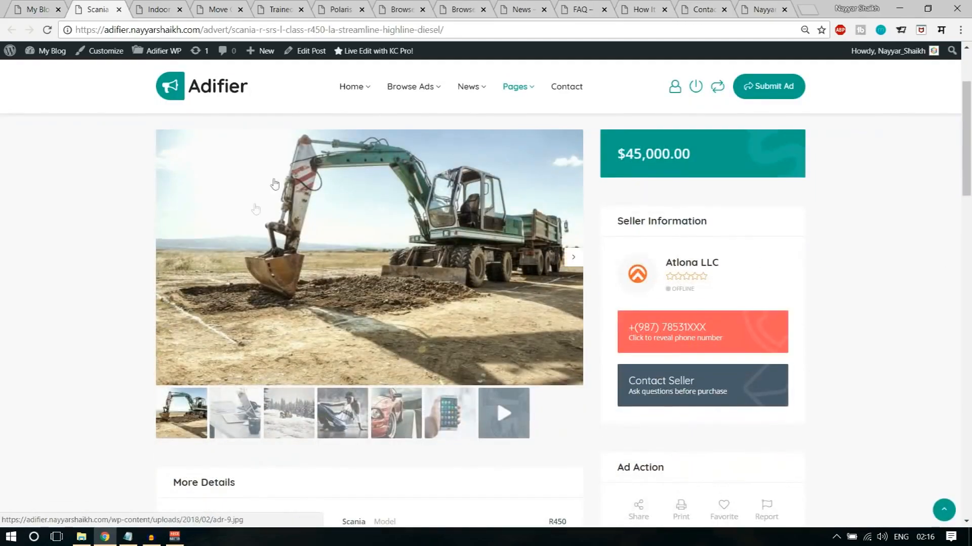
{"action": "left_click", "coordinate": [240, 427]}
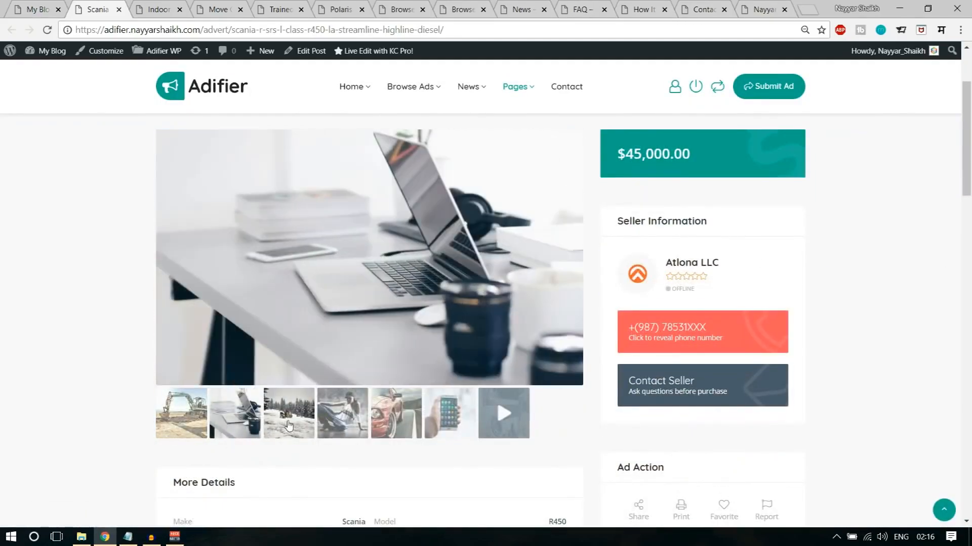
{"action": "left_click", "coordinate": [288, 425]}
{"action": "left_click", "coordinate": [342, 424]}
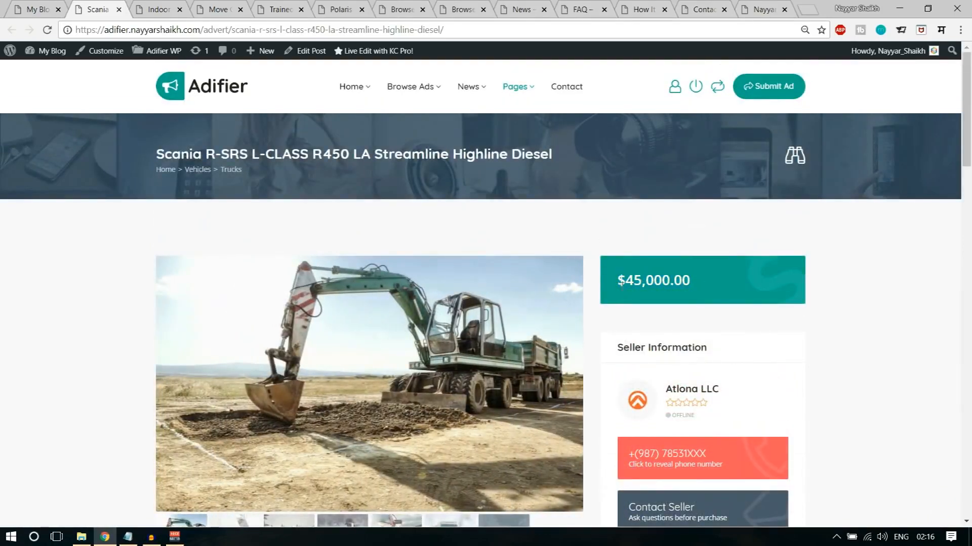
- Point out the Scania ad's price and reveal the seller's full phone number
{"action": "left_click_drag", "start_coordinate": [684, 282], "coordinate": [704, 285]}
{"action": "left_click", "coordinate": [849, 282]}
{"action": "scroll", "coordinate": [854, 301], "scroll_direction": "down", "scroll_amount": 2}
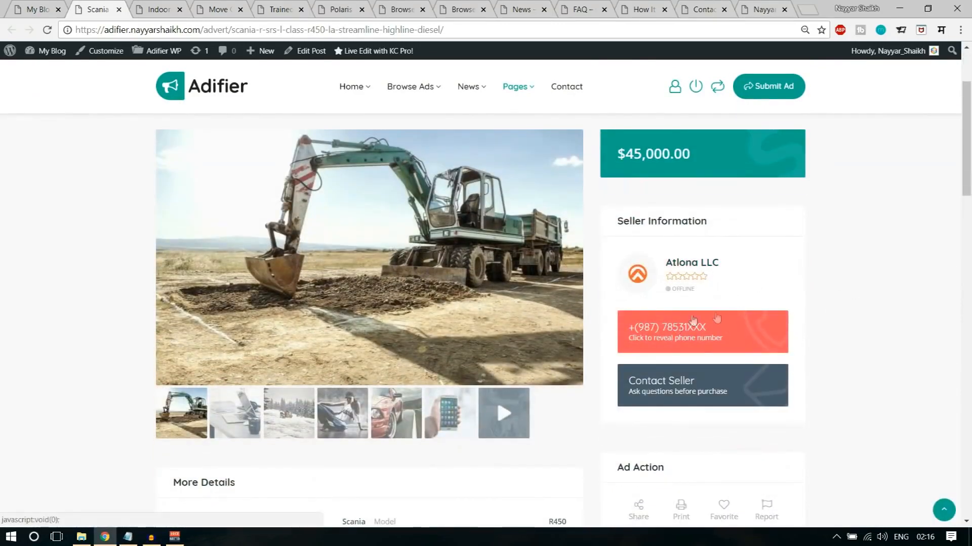
{"action": "left_click", "coordinate": [696, 338]}
- Open the Contact Seller message form and close it without sending a message
{"action": "scroll", "coordinate": [855, 338], "scroll_direction": "down", "scroll_amount": 2}
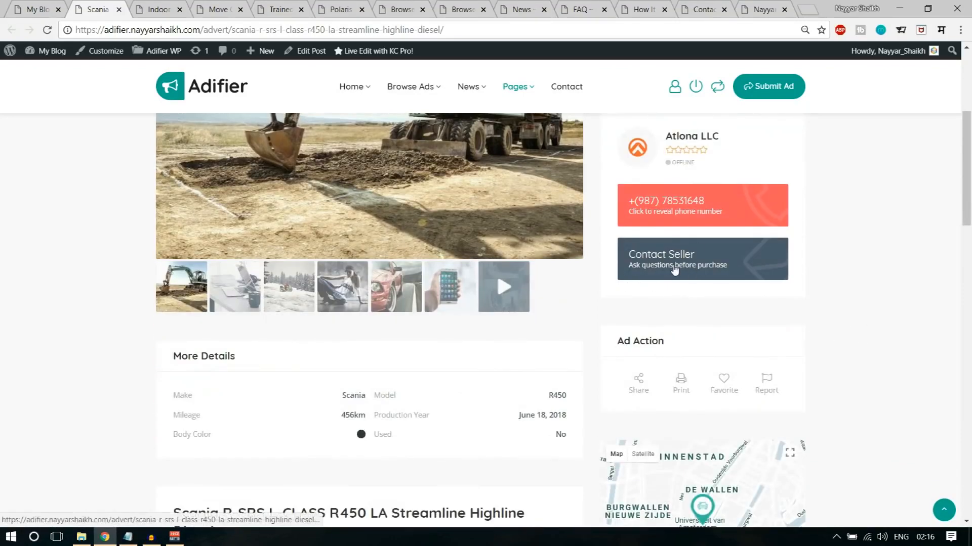
{"action": "left_click", "coordinate": [673, 268]}
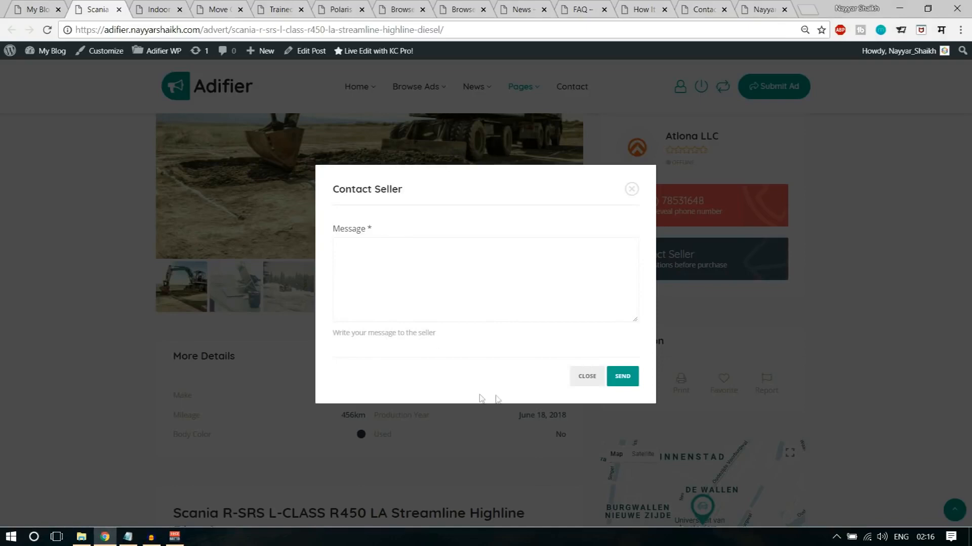
{"action": "left_click", "coordinate": [575, 380]}
- Highlight the Ad Action heading and try the Favorite option for the Scania ad
{"action": "scroll", "coordinate": [775, 342], "scroll_direction": "down", "scroll_amount": 1}
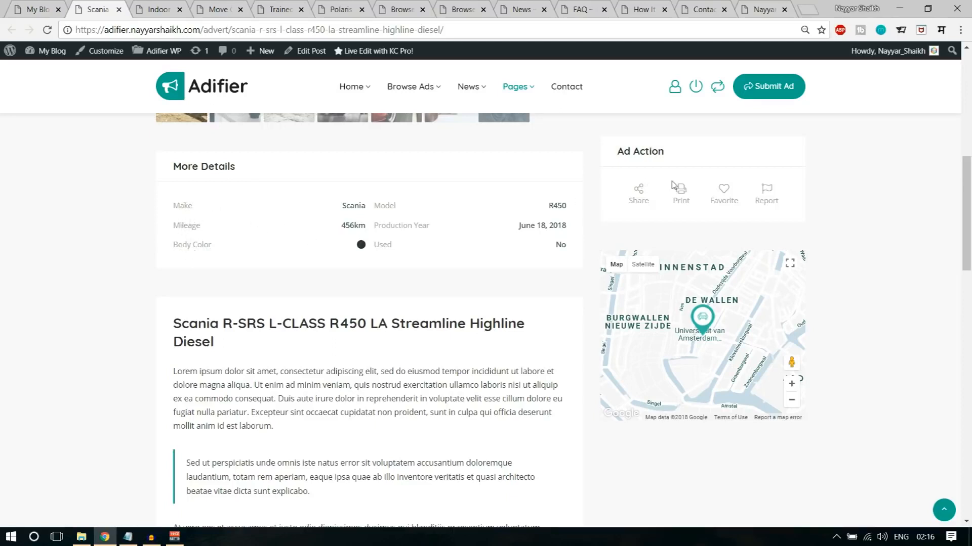
{"action": "left_click_drag", "start_coordinate": [615, 151], "coordinate": [666, 151]}
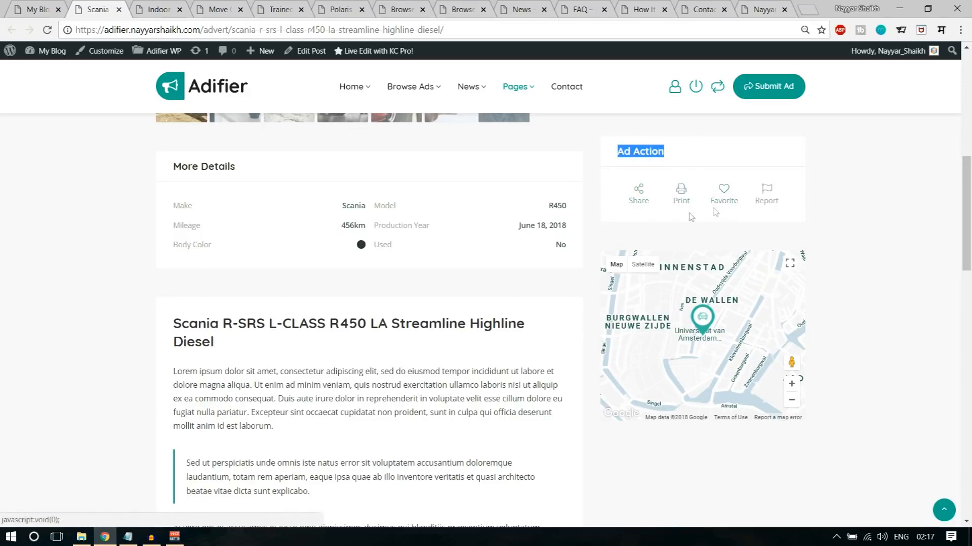
{"action": "left_click", "coordinate": [722, 192]}
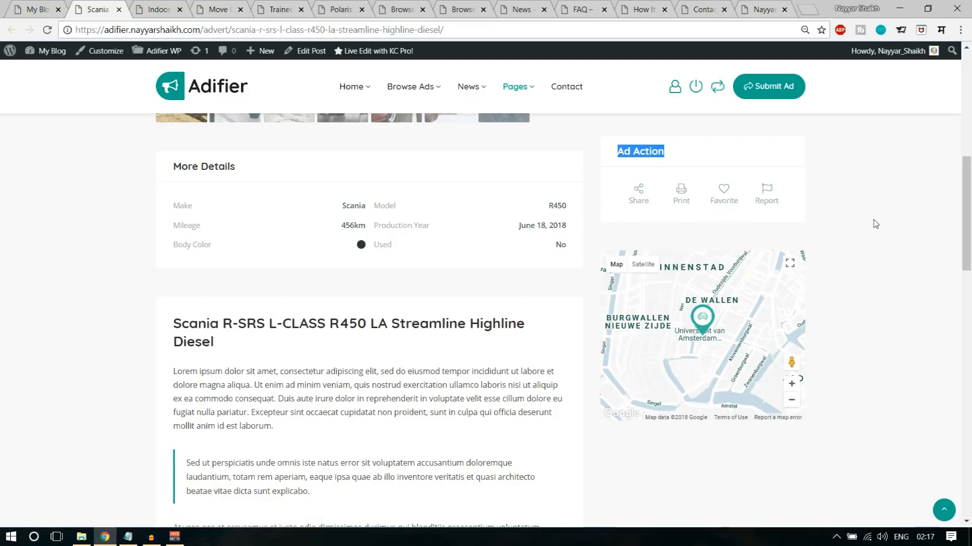
- Look through the Scania ad's description, its comments and the Leave A Comment form
{"action": "scroll", "coordinate": [944, 262], "scroll_direction": "down", "scroll_amount": 1}
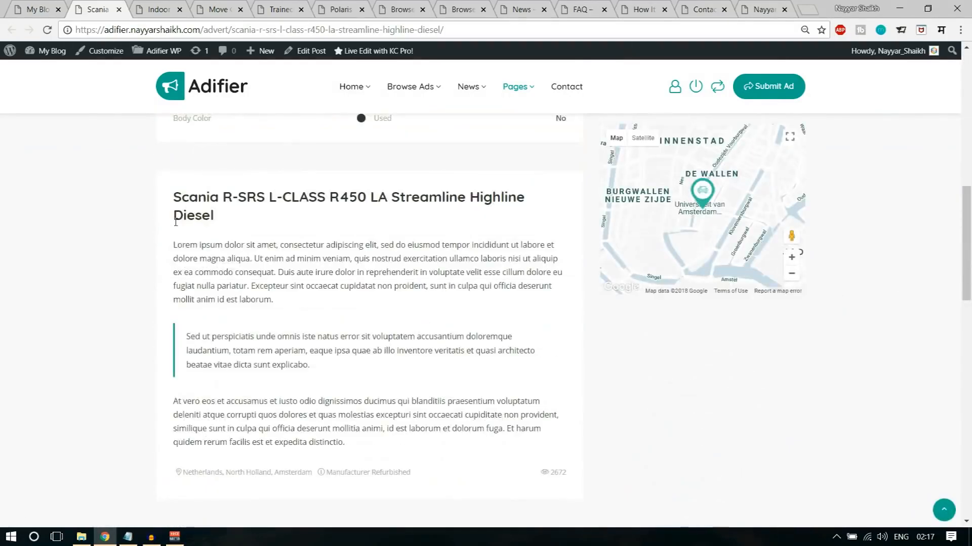
{"action": "scroll", "coordinate": [245, 296], "scroll_direction": "down", "scroll_amount": 8}
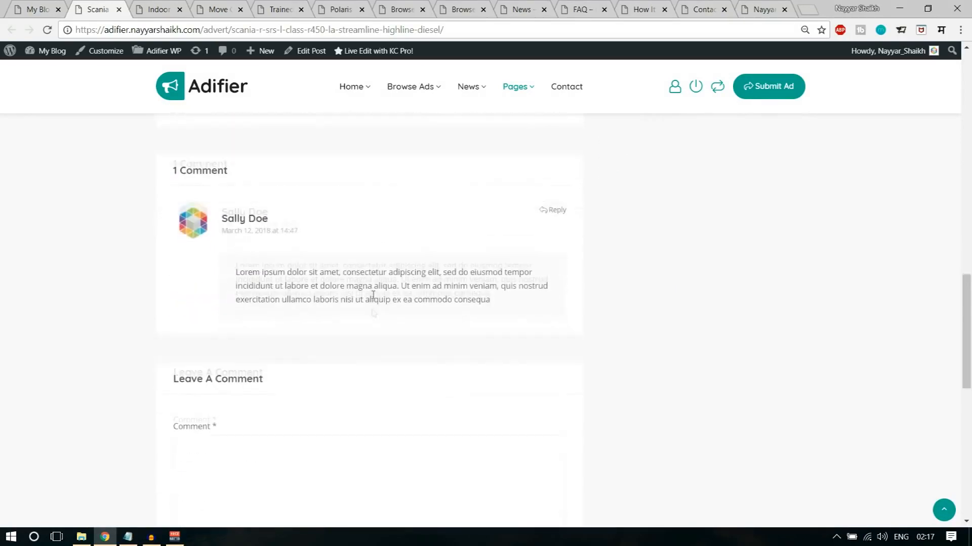
{"action": "scroll", "coordinate": [326, 390], "scroll_direction": "down", "scroll_amount": 4}
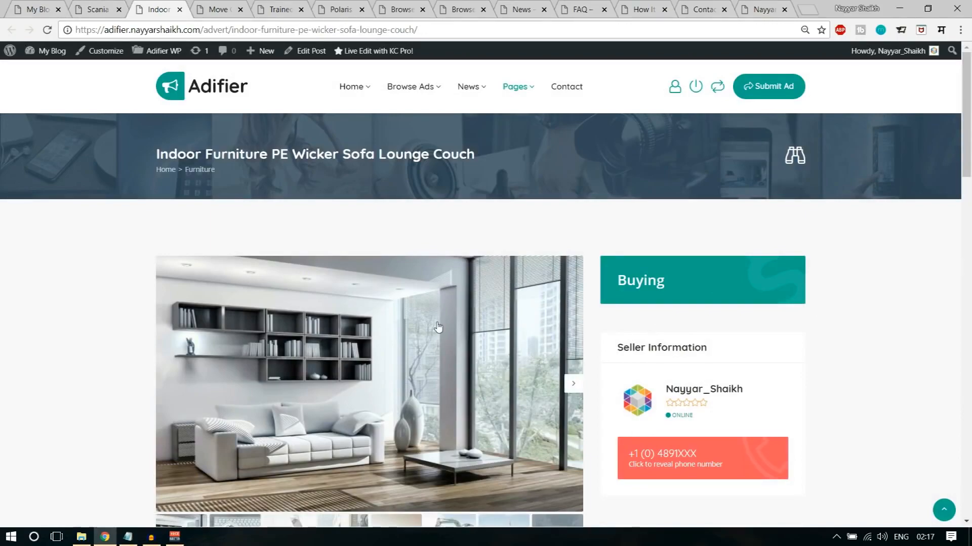
- Look over the Indoor Furniture PE Wicker Sofa Lounge Couch ad, including its gallery, description, ad actions and map
{"action": "scroll", "coordinate": [427, 328], "scroll_direction": "down", "scroll_amount": 1}
{"action": "scroll", "coordinate": [569, 303], "scroll_direction": "down", "scroll_amount": 5}
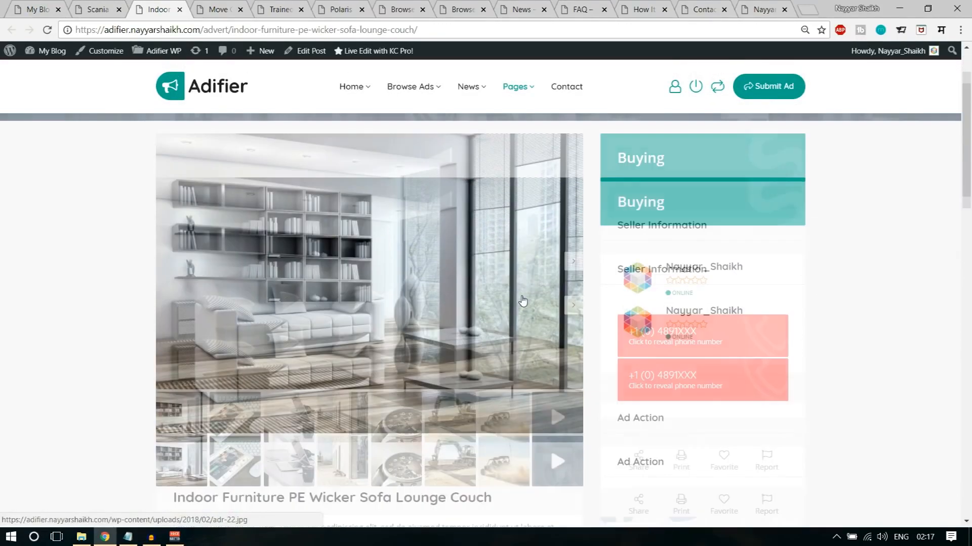
{"action": "scroll", "coordinate": [326, 289], "scroll_direction": "down", "scroll_amount": 5}
{"action": "scroll", "coordinate": [454, 304], "scroll_direction": "up", "scroll_amount": 5}
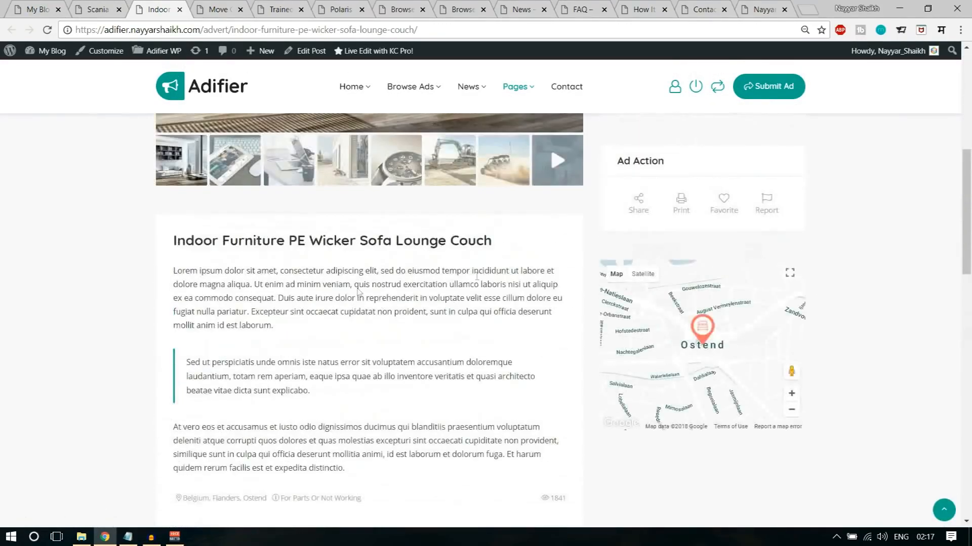
{"action": "scroll", "coordinate": [855, 241], "scroll_direction": "up", "scroll_amount": 5}
{"action": "scroll", "coordinate": [881, 423], "scroll_direction": "down", "scroll_amount": 1}
{"action": "scroll", "coordinate": [797, 404], "scroll_direction": "up", "scroll_amount": 1}
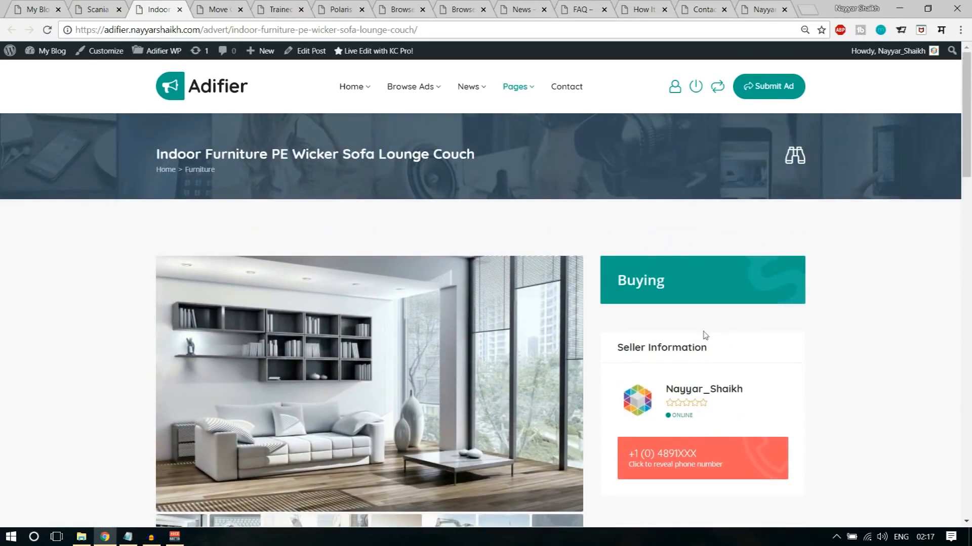
- Highlight the furniture ad's Buying label and reveal the seller's full phone number
{"action": "left_click_drag", "start_coordinate": [618, 280], "coordinate": [692, 278]}
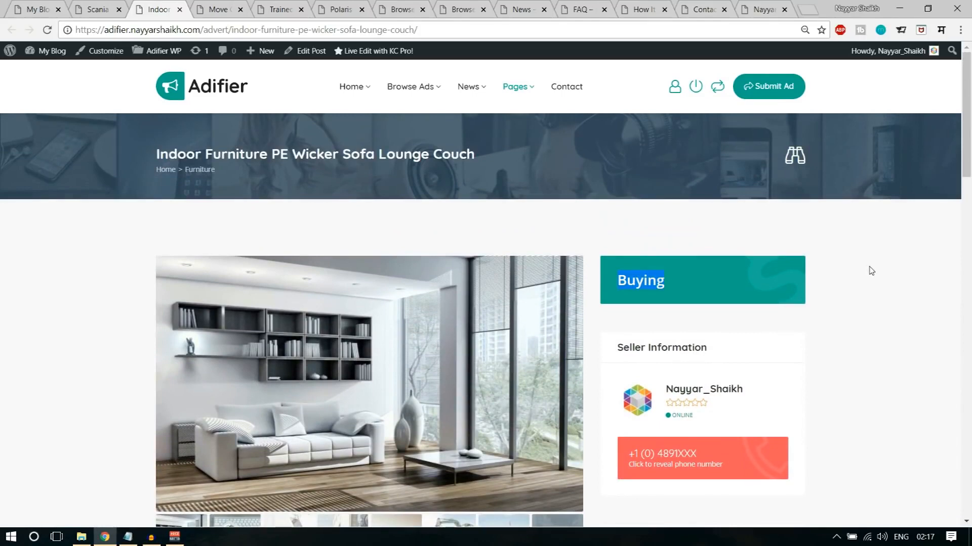
{"action": "left_click", "coordinate": [867, 324]}
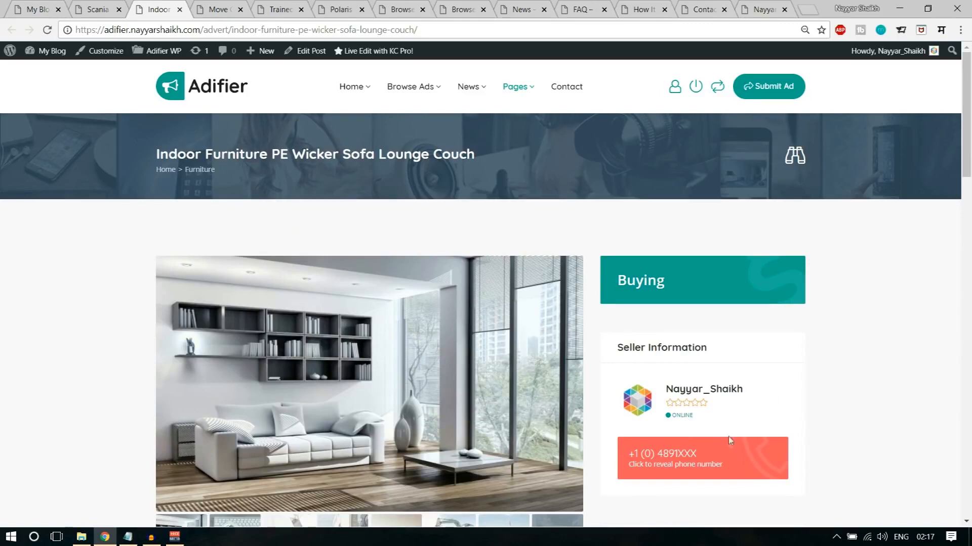
{"action": "scroll", "coordinate": [655, 366], "scroll_direction": "down", "scroll_amount": 2}
{"action": "left_click", "coordinate": [689, 338]}
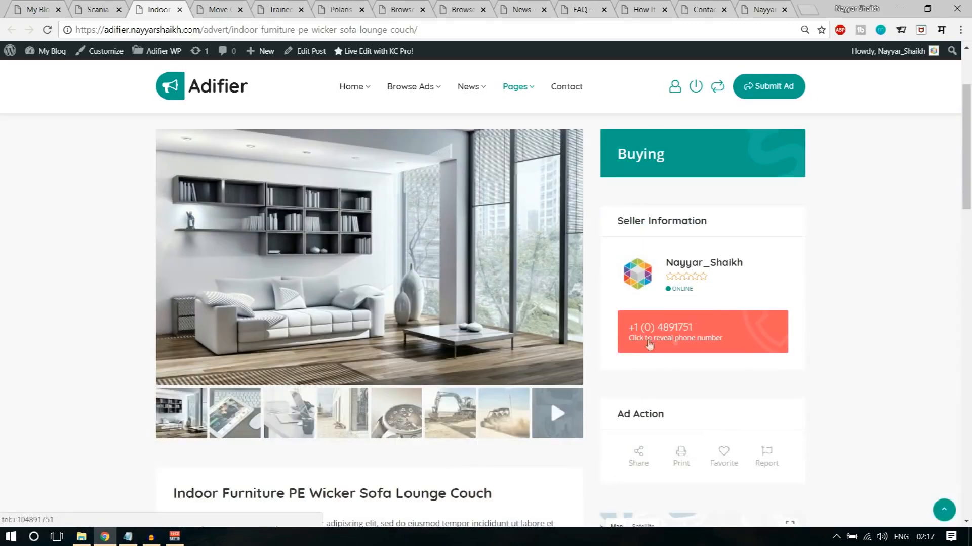
{"action": "scroll", "coordinate": [866, 369], "scroll_direction": "up", "scroll_amount": 2}
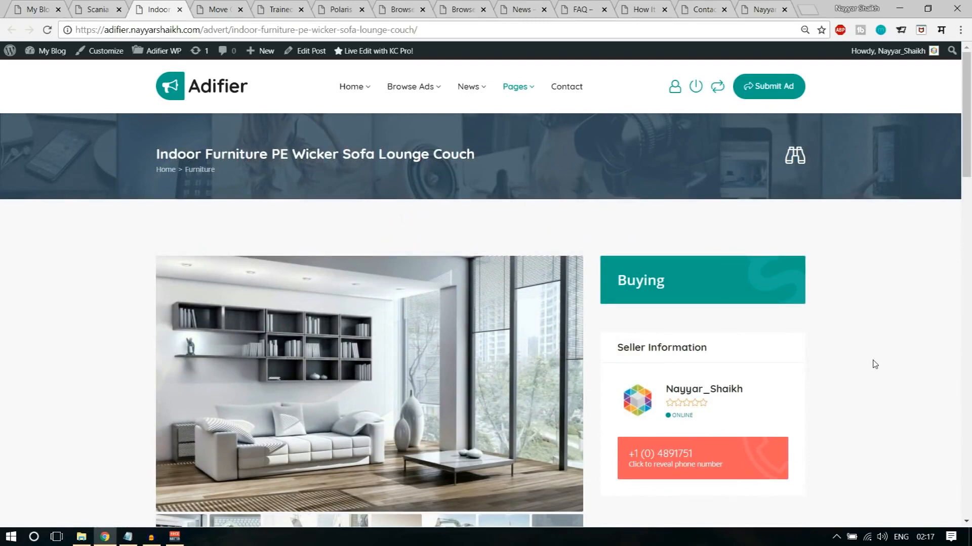
- Switch to the Move Quickly With High Load Trailer auction ad and display its bidding history
{"action": "left_click", "coordinate": [202, 8]}
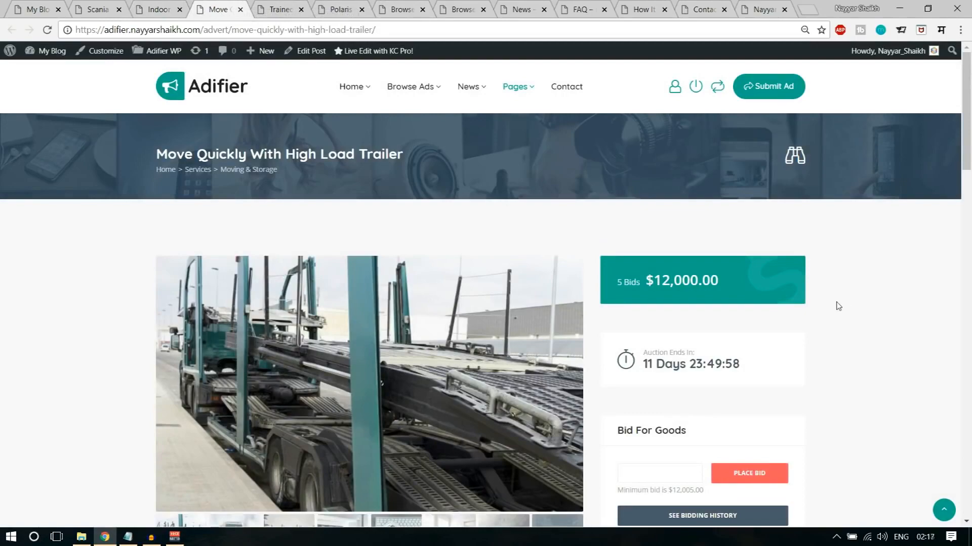
{"action": "scroll", "coordinate": [837, 306], "scroll_direction": "down", "scroll_amount": 1}
{"action": "scroll", "coordinate": [662, 239], "scroll_direction": "up", "scroll_amount": 1}
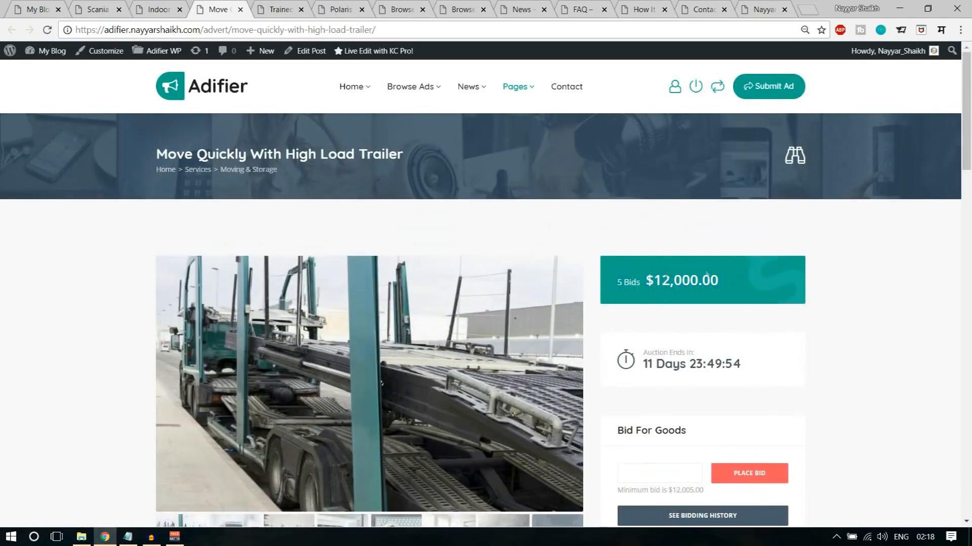
{"action": "scroll", "coordinate": [785, 282], "scroll_direction": "down", "scroll_amount": 3}
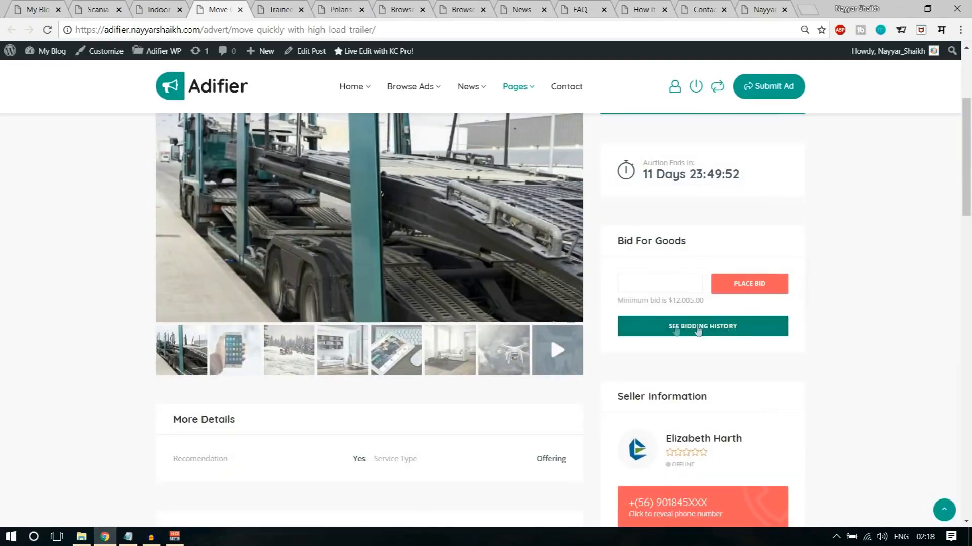
{"action": "left_click", "coordinate": [699, 329]}
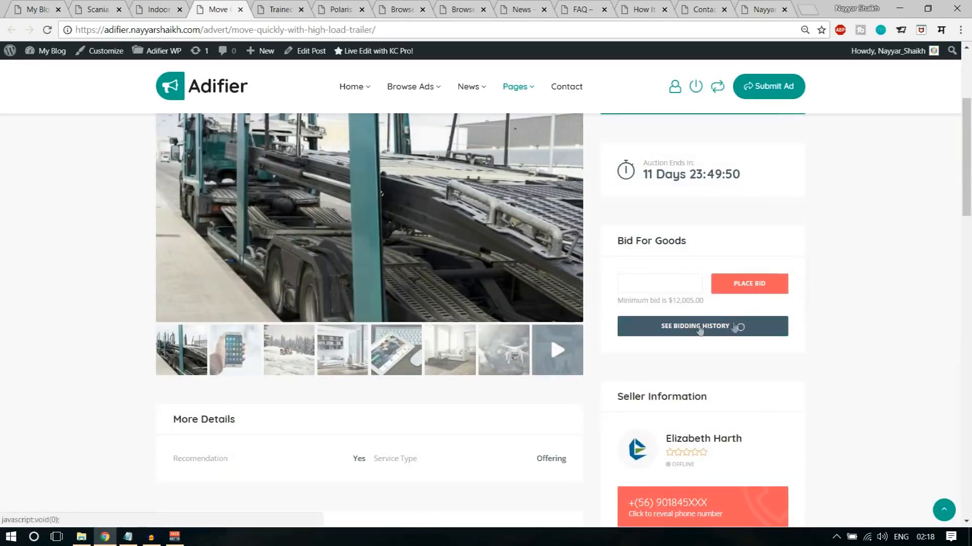
{"action": "scroll", "coordinate": [777, 317], "scroll_direction": "down", "scroll_amount": 1}
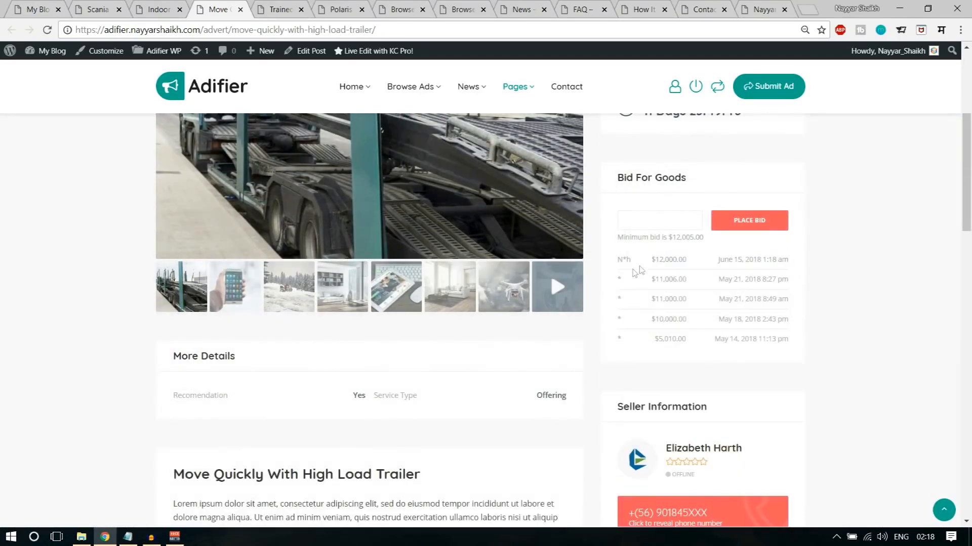
- Point out individual bid amounts in the trailer auction's bidding history, from the lowest bids up to the highest
{"action": "double_click", "coordinate": [654, 340]}
{"action": "left_click", "coordinate": [648, 320]}
{"action": "double_click", "coordinate": [650, 320]}
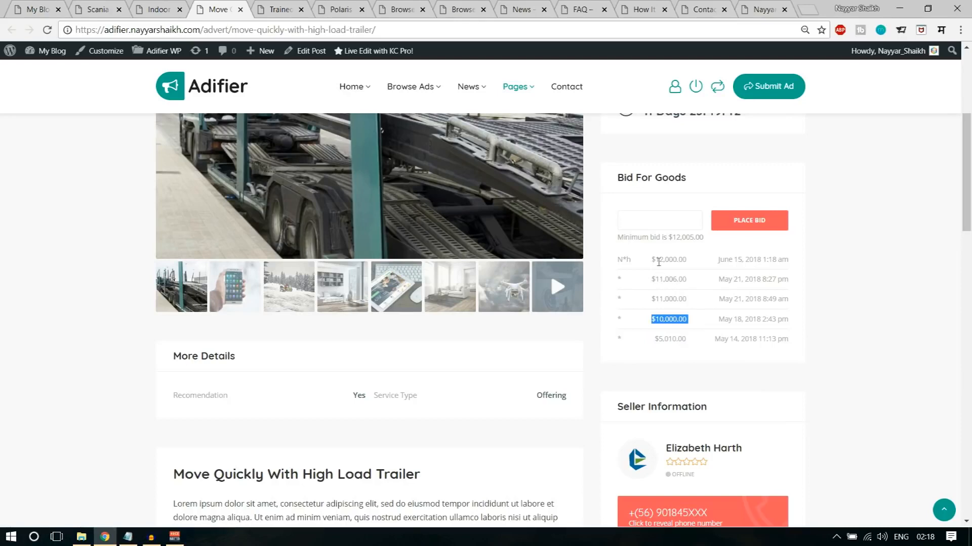
{"action": "left_click_drag", "start_coordinate": [650, 260], "coordinate": [705, 260]}
{"action": "left_click", "coordinate": [690, 268]}
- Place a bid of 12500 on the Move Quickly With High Load Trailer auction
{"action": "scroll", "coordinate": [798, 321], "scroll_direction": "up", "scroll_amount": 5}
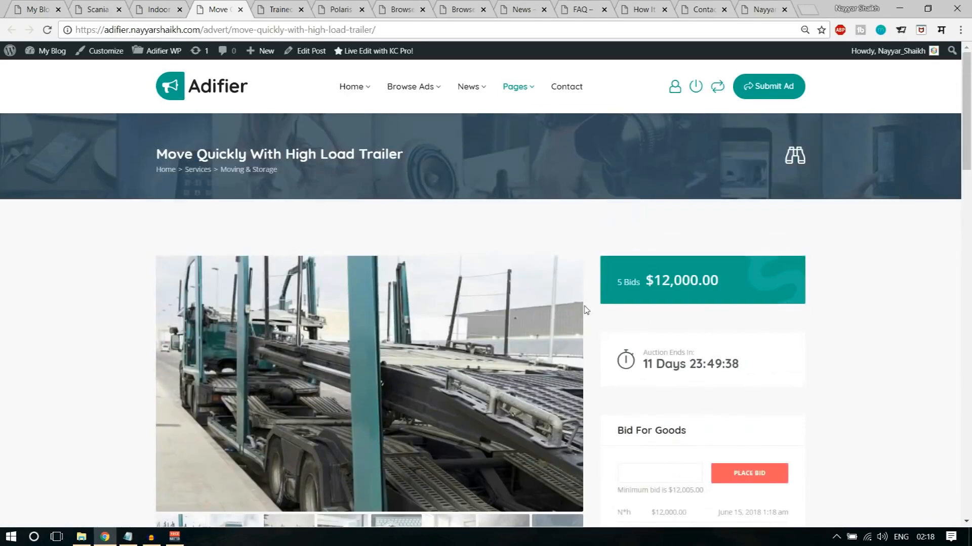
{"action": "scroll", "coordinate": [582, 355], "scroll_direction": "down", "scroll_amount": 1}
{"action": "left_click", "coordinate": [675, 401]}
{"action": "type", "text": "12500"}
{"action": "left_click", "coordinate": [787, 412]}
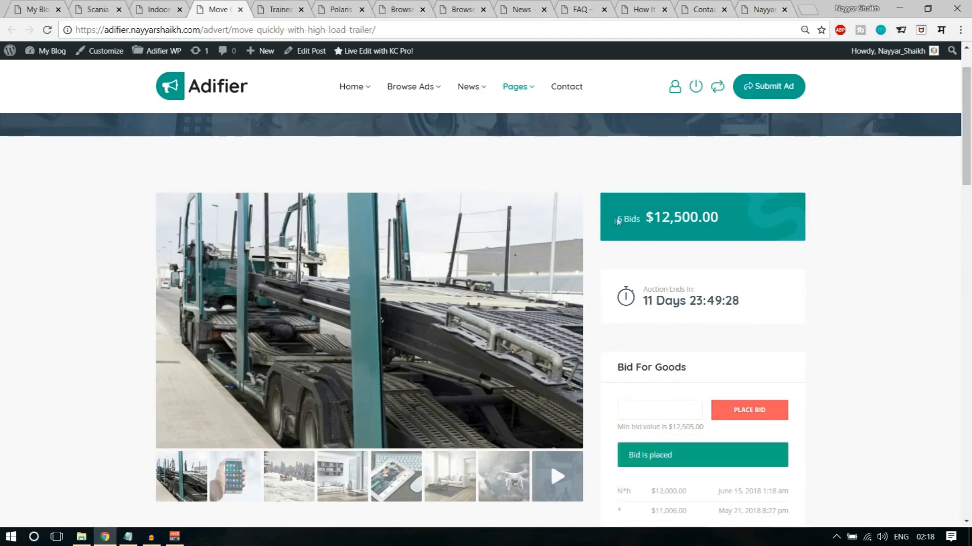
- Highlight the trailer auction's bid count and current price, as well as the time remaining until it ends
{"action": "left_click_drag", "start_coordinate": [619, 217], "coordinate": [690, 219]}
{"action": "left_click", "coordinate": [725, 222]}
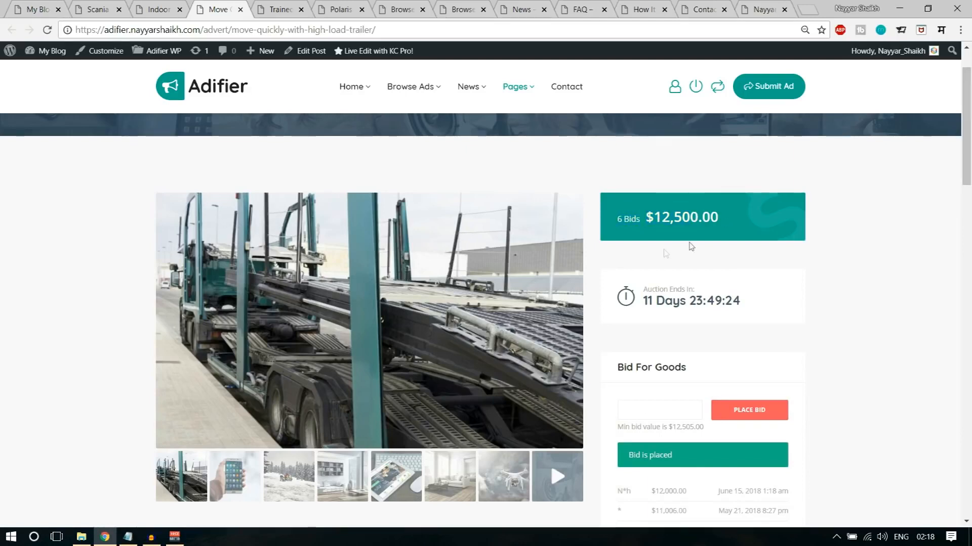
{"action": "scroll", "coordinate": [740, 223], "scroll_direction": "down", "scroll_amount": 1}
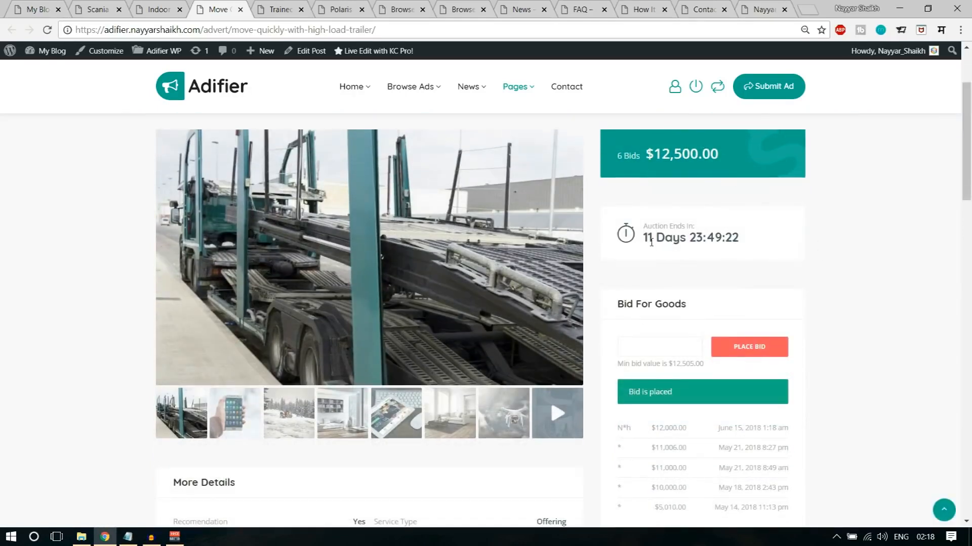
{"action": "left_click_drag", "start_coordinate": [642, 240], "coordinate": [748, 238]}
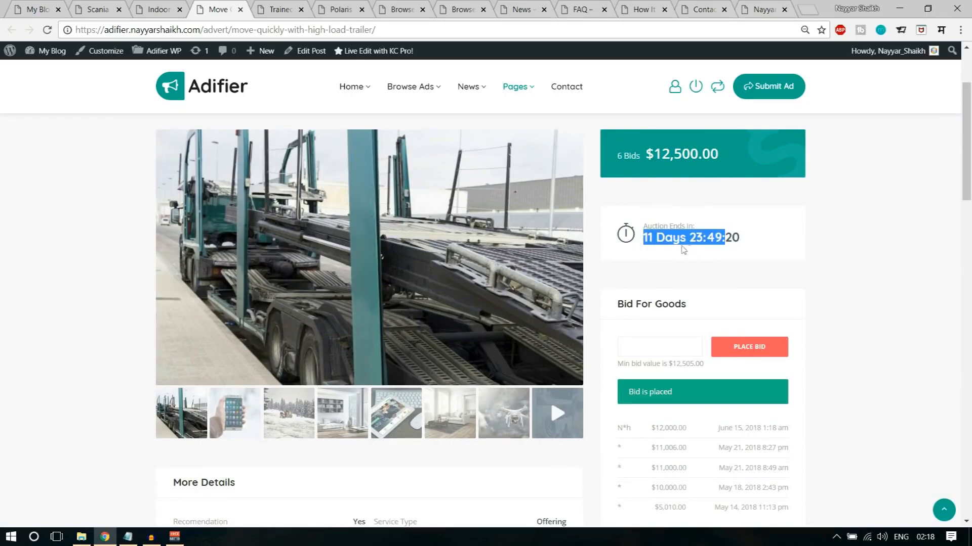
{"action": "left_click", "coordinate": [818, 242]}
- Look through the rest of the trailer auction ad, including its description, seller information and ad actions
{"action": "scroll", "coordinate": [754, 307], "scroll_direction": "down", "scroll_amount": 3}
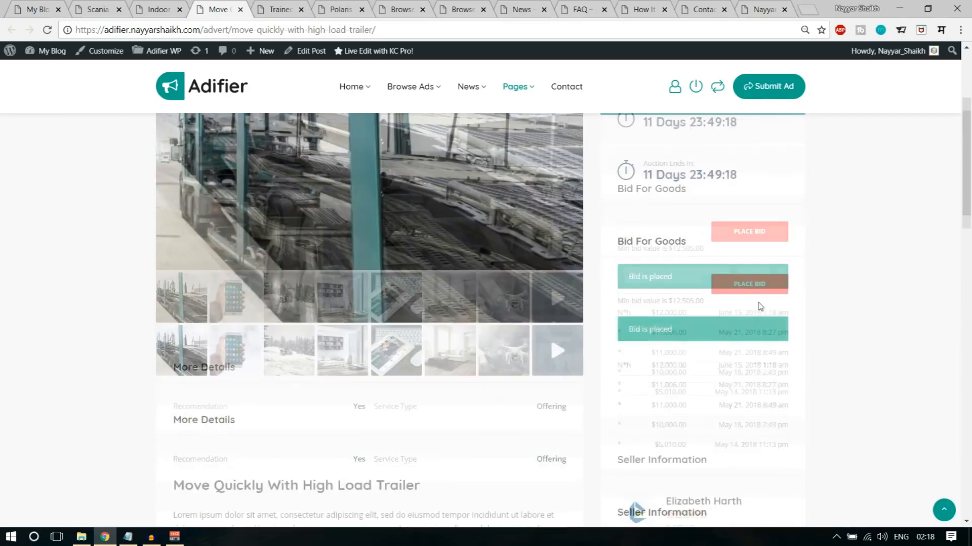
{"action": "scroll", "coordinate": [703, 290], "scroll_direction": "up", "scroll_amount": 5}
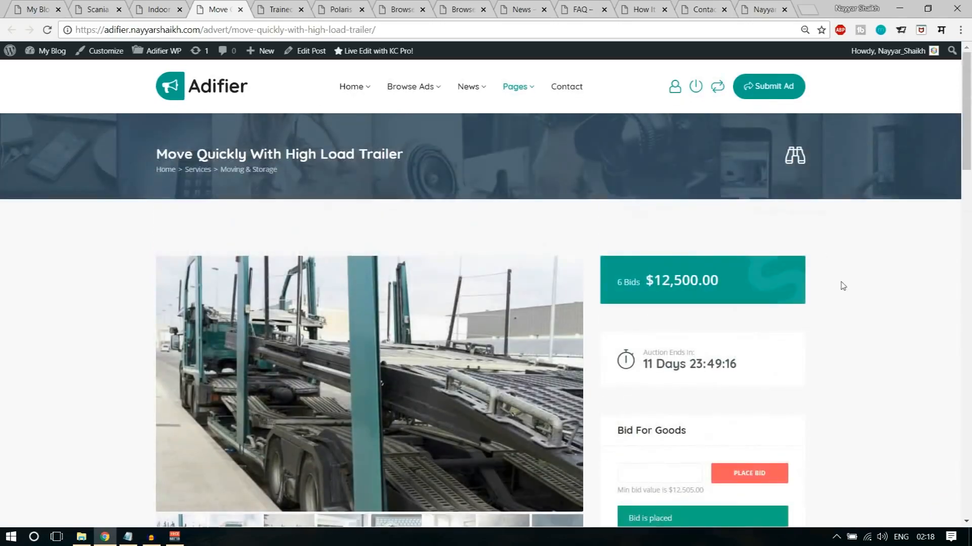
{"action": "scroll", "coordinate": [841, 285], "scroll_direction": "down", "scroll_amount": 5}
{"action": "scroll", "coordinate": [865, 296], "scroll_direction": "down", "scroll_amount": 6}
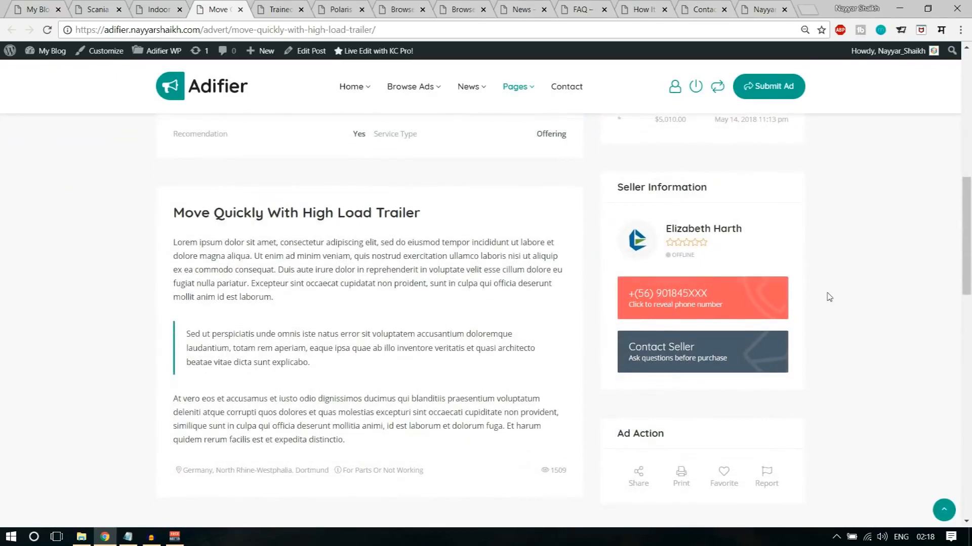
{"action": "scroll", "coordinate": [863, 306], "scroll_direction": "down", "scroll_amount": 5}
{"action": "scroll", "coordinate": [870, 344], "scroll_direction": "up", "scroll_amount": 15}
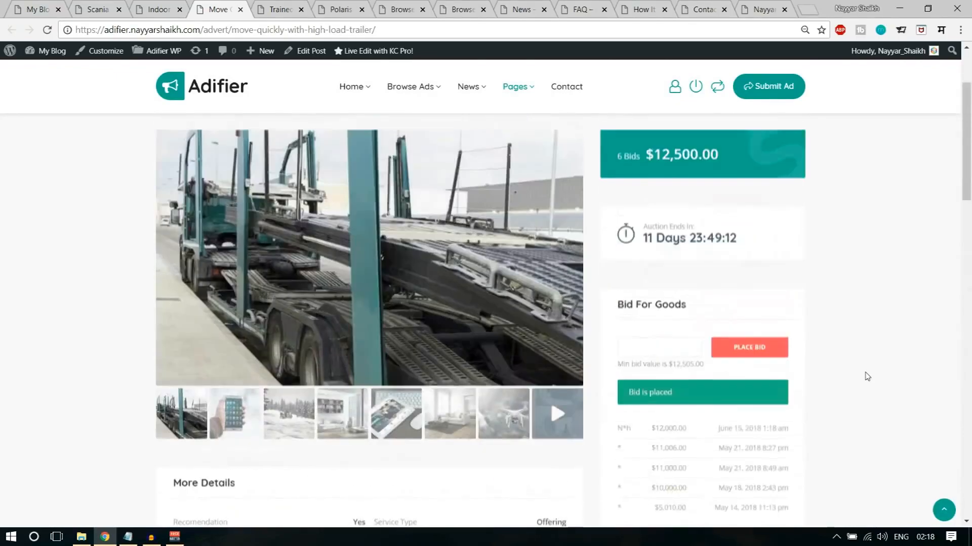
- Switch to the Trained Ballet Dancer exchange ad and look over its details, description and map
{"action": "key", "text": "ctrl+Tab"}
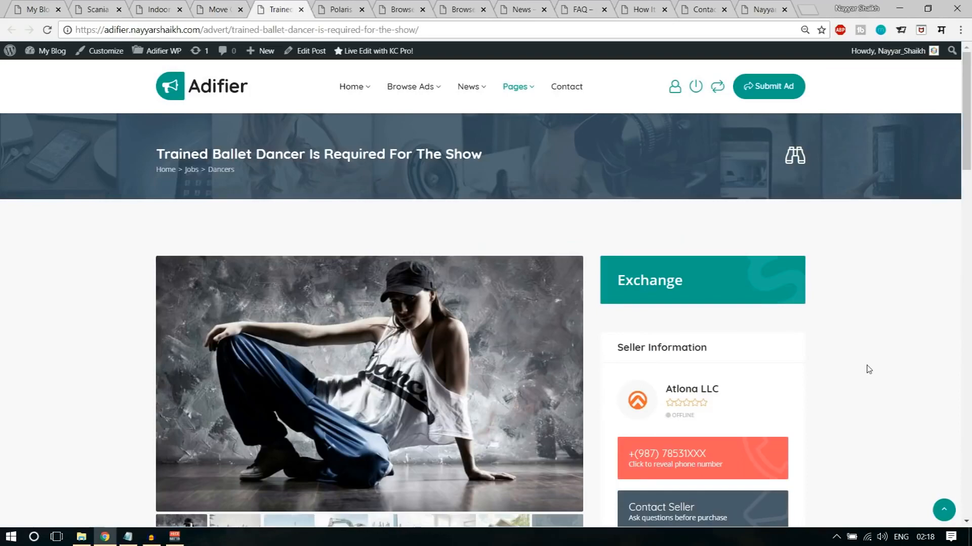
{"action": "scroll", "coordinate": [434, 318], "scroll_direction": "down", "scroll_amount": 4}
{"action": "scroll", "coordinate": [434, 318], "scroll_direction": "down", "scroll_amount": 3}
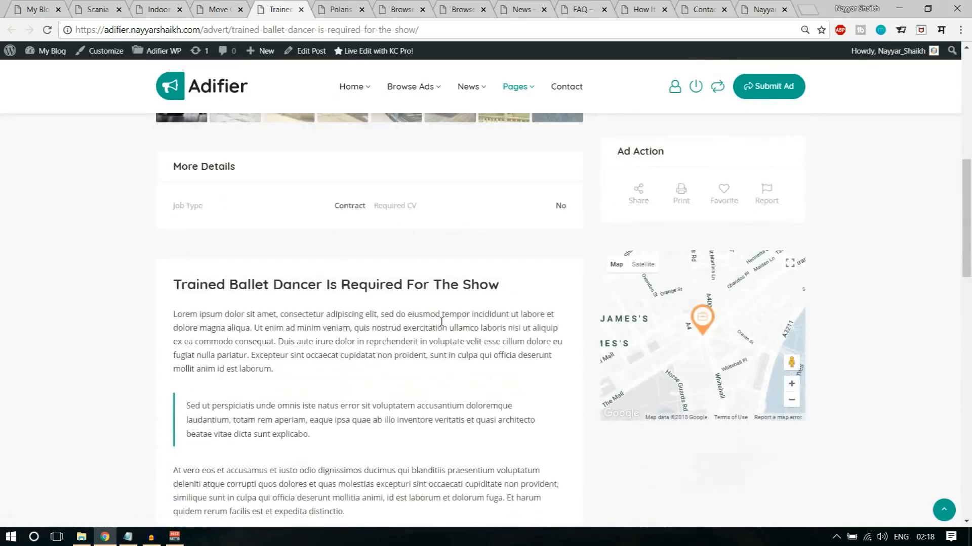
{"action": "scroll", "coordinate": [596, 316], "scroll_direction": "up", "scroll_amount": 7}
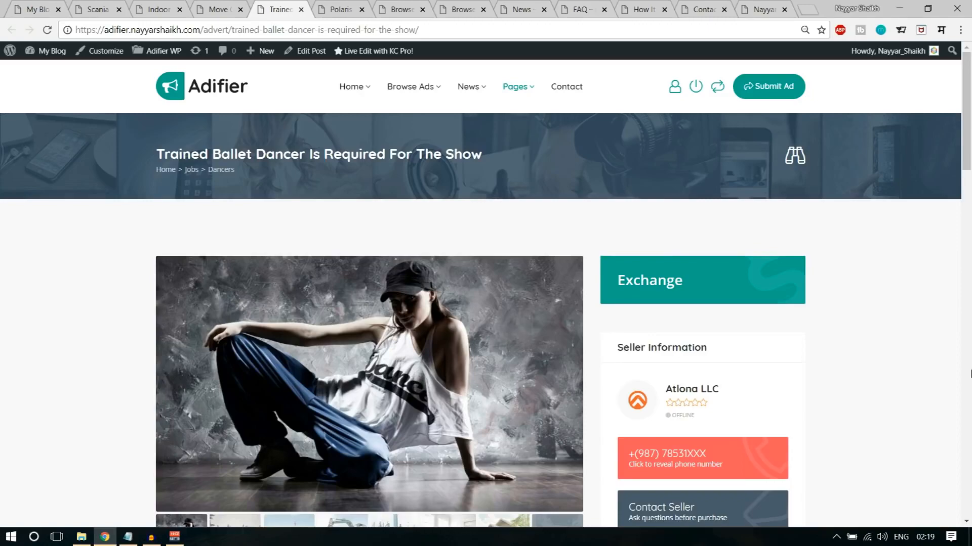
- Switch to the Polaris 600 Assault 144 Snowmobile gift ad and look through its page
{"action": "key", "text": "ctrl+Tab"}
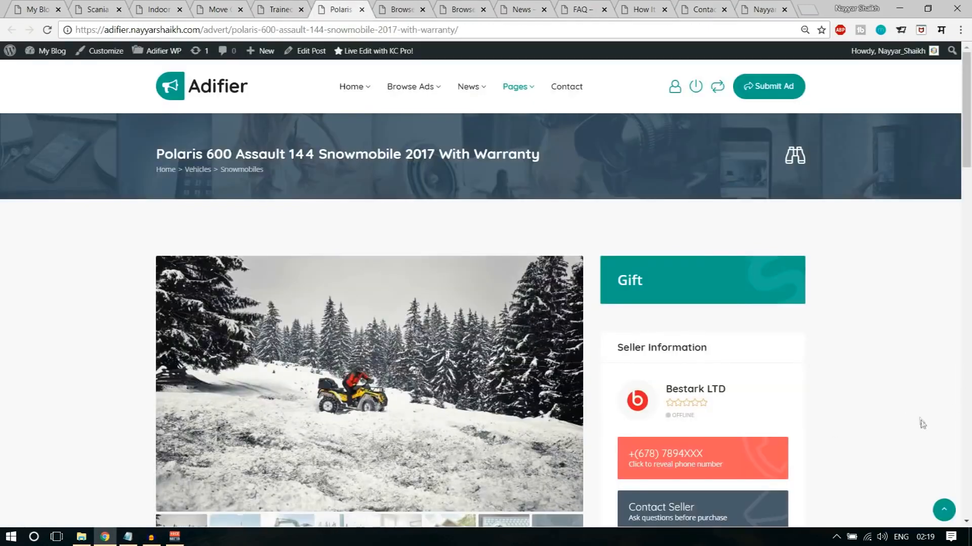
{"action": "scroll", "coordinate": [921, 424], "scroll_direction": "down", "scroll_amount": 3}
{"action": "scroll", "coordinate": [923, 425], "scroll_direction": "down", "scroll_amount": 10}
{"action": "scroll", "coordinate": [924, 431], "scroll_direction": "up", "scroll_amount": 8}
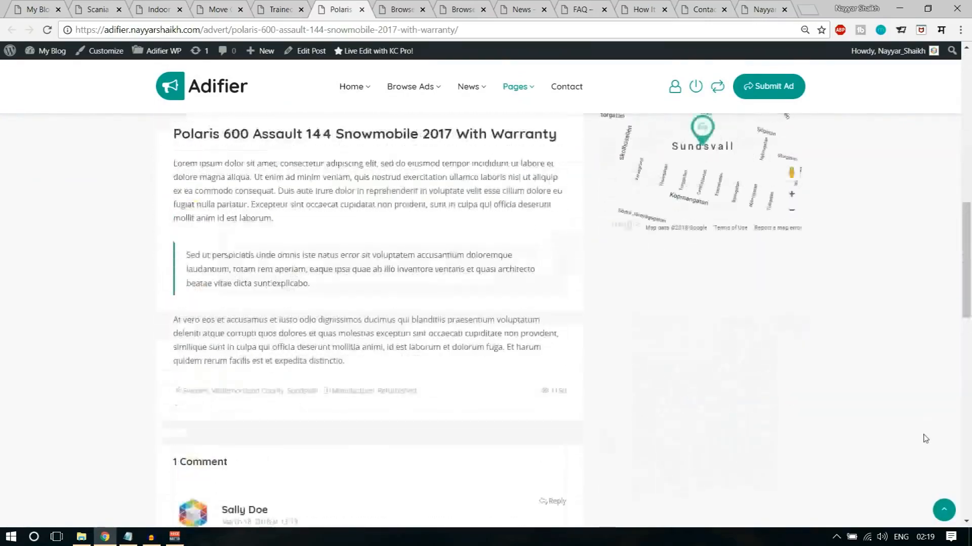
{"action": "scroll", "coordinate": [925, 440], "scroll_direction": "up", "scroll_amount": 5}
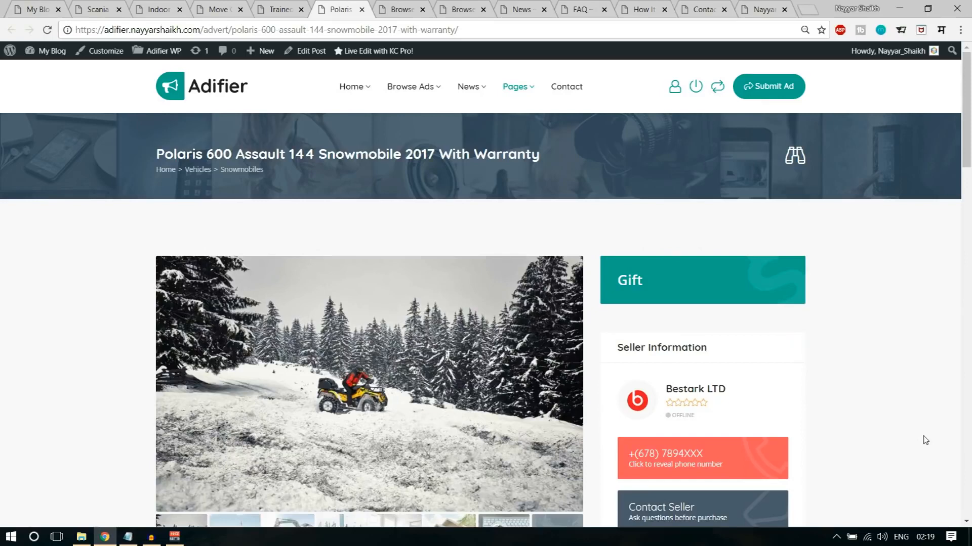
- Switch to the Browse Ads page and glance over its grid of listings
{"action": "key", "text": "ctrl+Tab"}
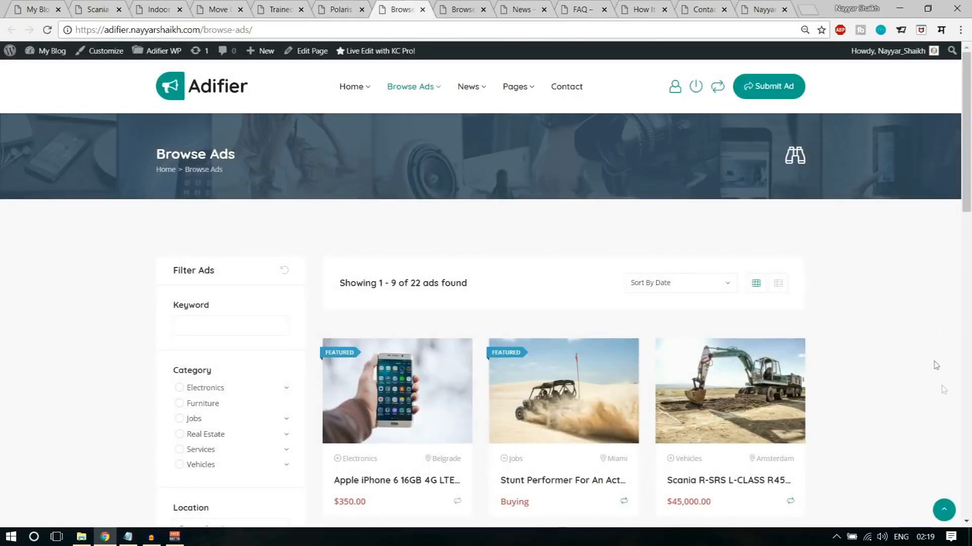
{"action": "scroll", "coordinate": [937, 366], "scroll_direction": "down", "scroll_amount": 3}
{"action": "scroll", "coordinate": [947, 390], "scroll_direction": "up", "scroll_amount": 3}
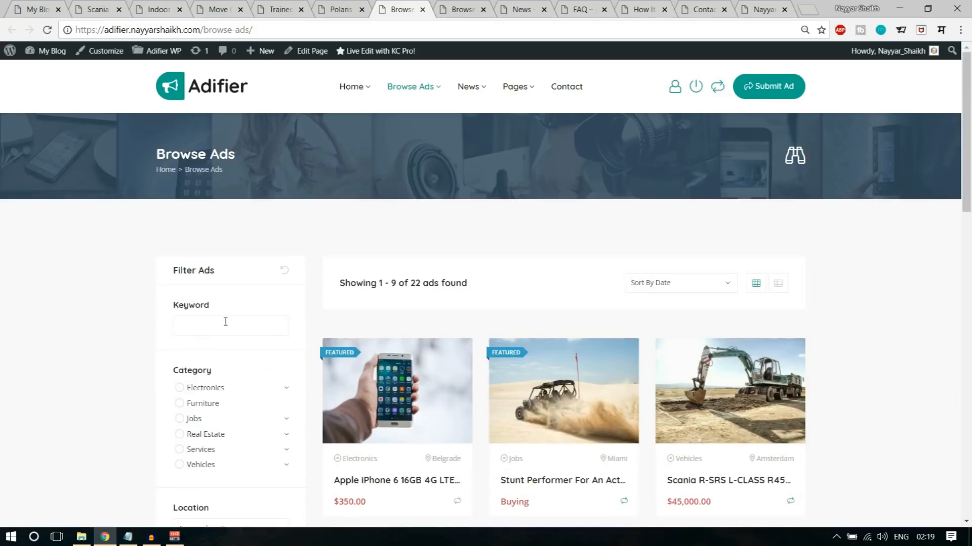
- Examine the Filter Ads options for keyword, category, location, radius, price, type and condition on the Browse Ads page
{"action": "scroll", "coordinate": [225, 323], "scroll_direction": "down", "scroll_amount": 2}
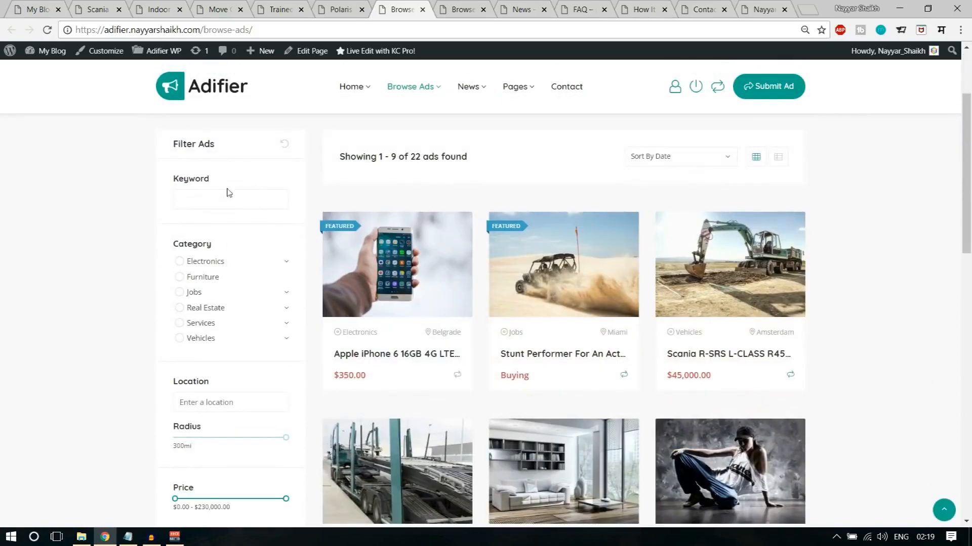
{"action": "left_click", "coordinate": [191, 202]}
{"action": "scroll", "coordinate": [212, 294], "scroll_direction": "down", "scroll_amount": 2}
{"action": "scroll", "coordinate": [255, 303], "scroll_direction": "down", "scroll_amount": 1}
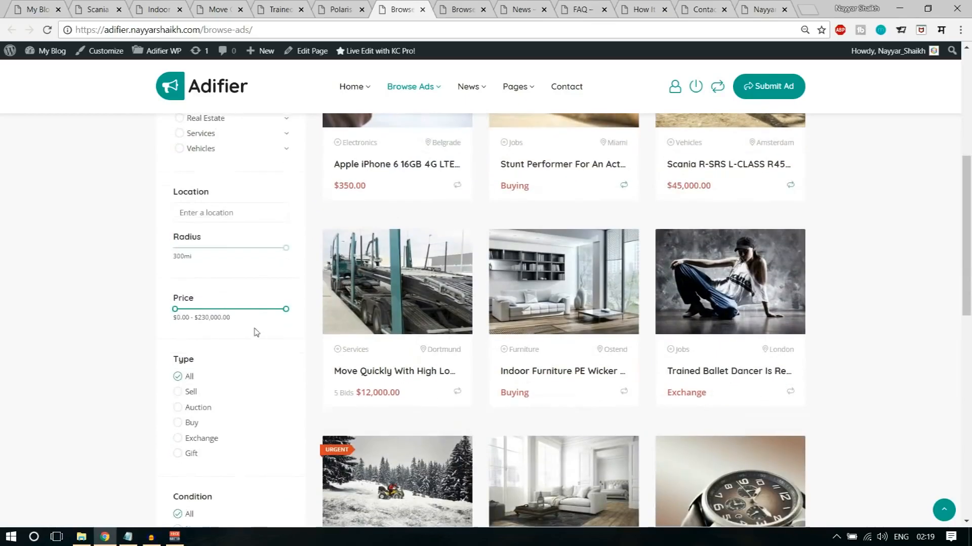
{"action": "scroll", "coordinate": [216, 335], "scroll_direction": "down", "scroll_amount": 1}
{"action": "scroll", "coordinate": [209, 353], "scroll_direction": "down", "scroll_amount": 2}
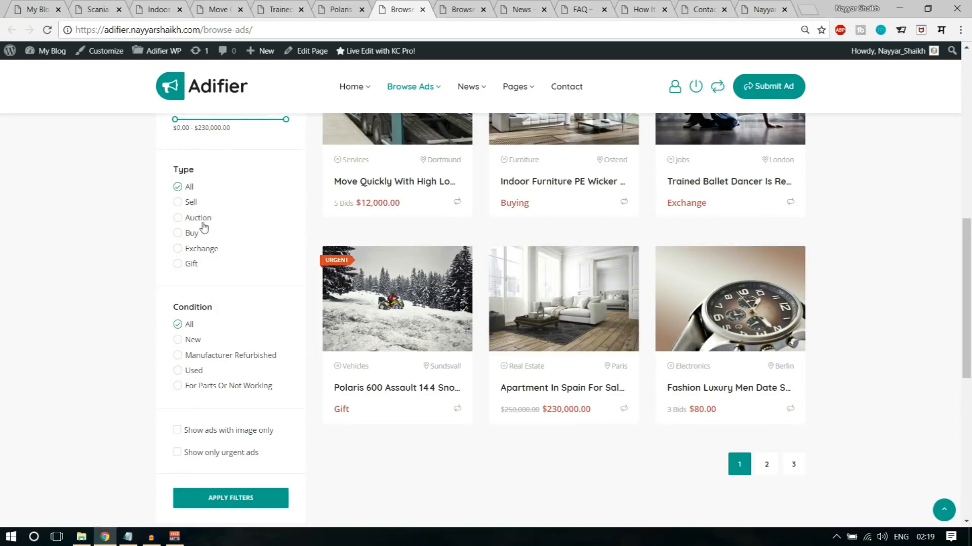
{"action": "scroll", "coordinate": [277, 303], "scroll_direction": "down", "scroll_amount": 1}
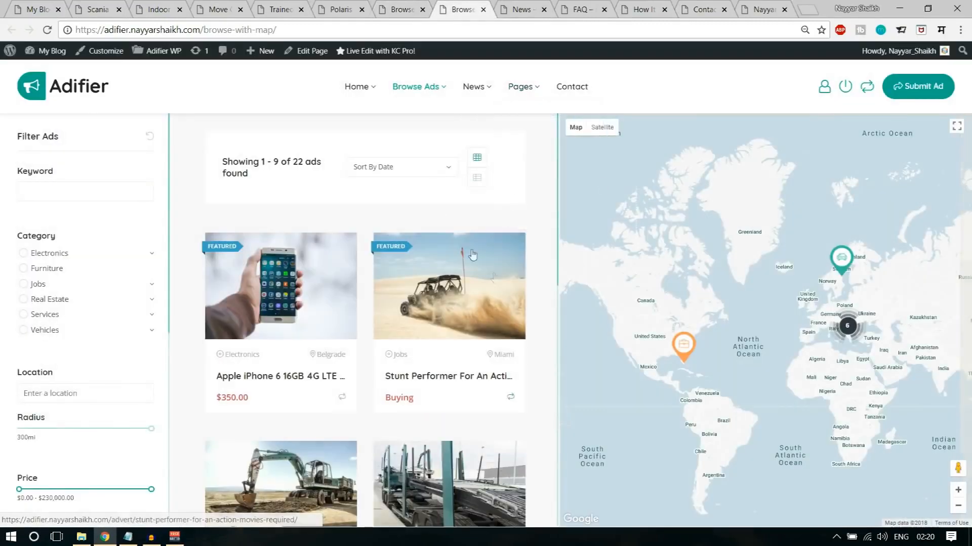
- Look through the Browse Ads page that shows listings alongside a map with location markers
{"action": "scroll", "coordinate": [547, 302], "scroll_direction": "down", "scroll_amount": 2}
{"action": "scroll", "coordinate": [546, 302], "scroll_direction": "up", "scroll_amount": 2}
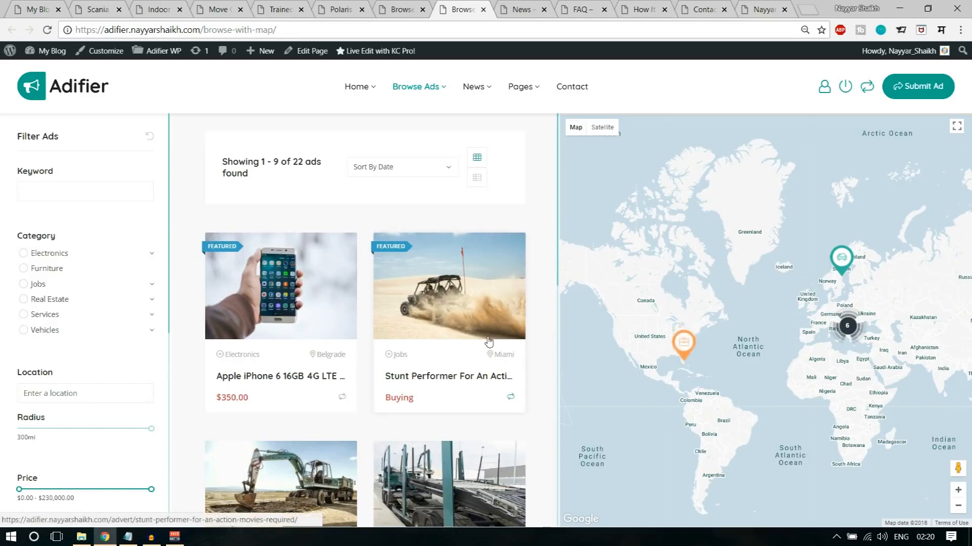
{"action": "scroll", "coordinate": [489, 344], "scroll_direction": "down", "scroll_amount": 5}
{"action": "scroll", "coordinate": [486, 353], "scroll_direction": "up", "scroll_amount": 4}
{"action": "scroll", "coordinate": [139, 298], "scroll_direction": "down", "scroll_amount": 6}
{"action": "scroll", "coordinate": [126, 344], "scroll_direction": "up", "scroll_amount": 6}
{"action": "scroll", "coordinate": [358, 184], "scroll_direction": "up", "scroll_amount": 2}
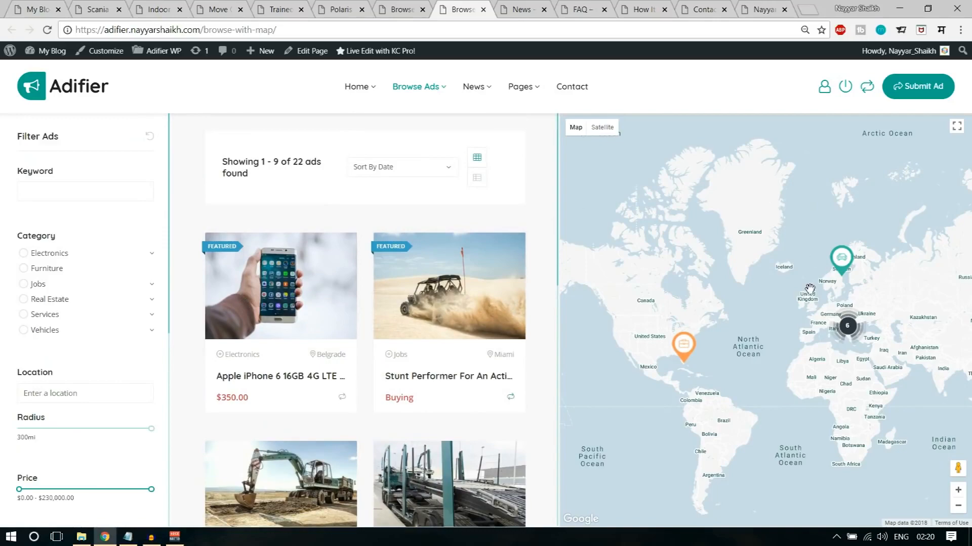
- Switch to the News page and glance over its blog posts
{"action": "key", "text": "ctrl+Tab"}
{"action": "scroll", "coordinate": [792, 294], "scroll_direction": "up", "scroll_amount": 7}
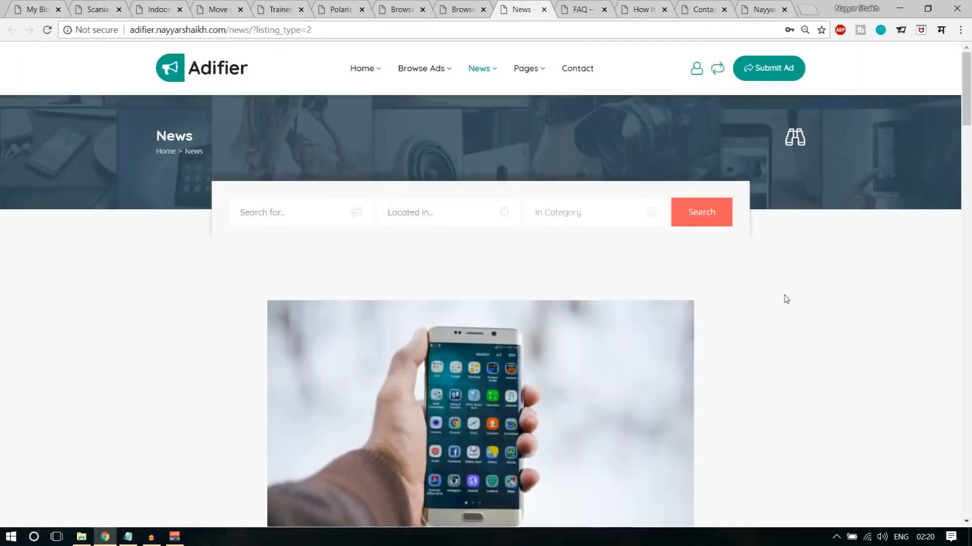
{"action": "scroll", "coordinate": [859, 330], "scroll_direction": "down", "scroll_amount": 18}
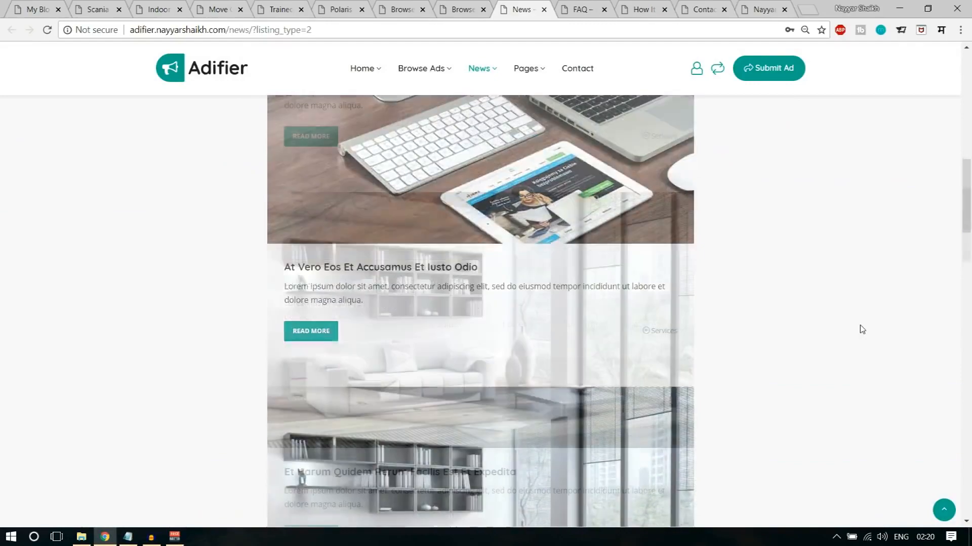
{"action": "scroll", "coordinate": [872, 359], "scroll_direction": "down", "scroll_amount": 4}
{"action": "scroll", "coordinate": [872, 359], "scroll_direction": "up", "scroll_amount": 8}
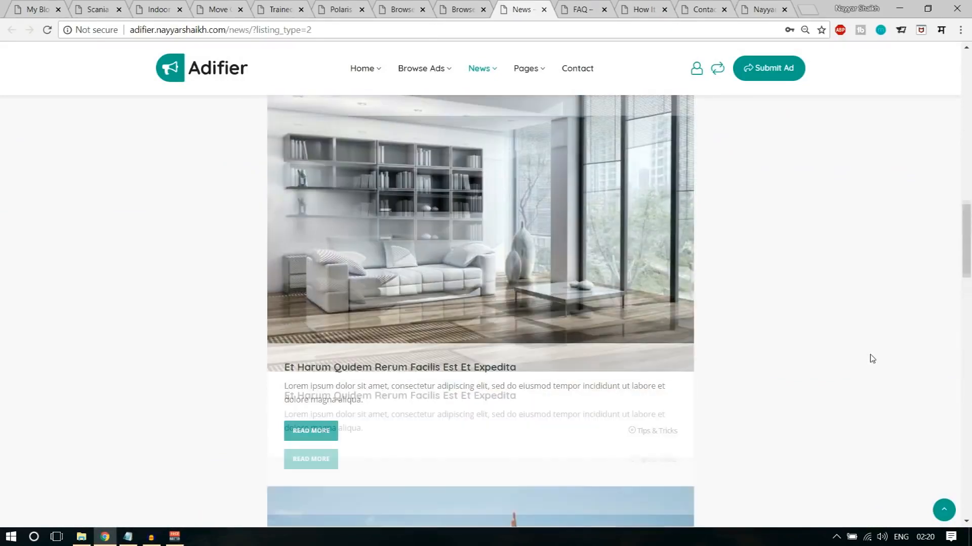
{"action": "scroll", "coordinate": [872, 358], "scroll_direction": "up", "scroll_amount": 10}
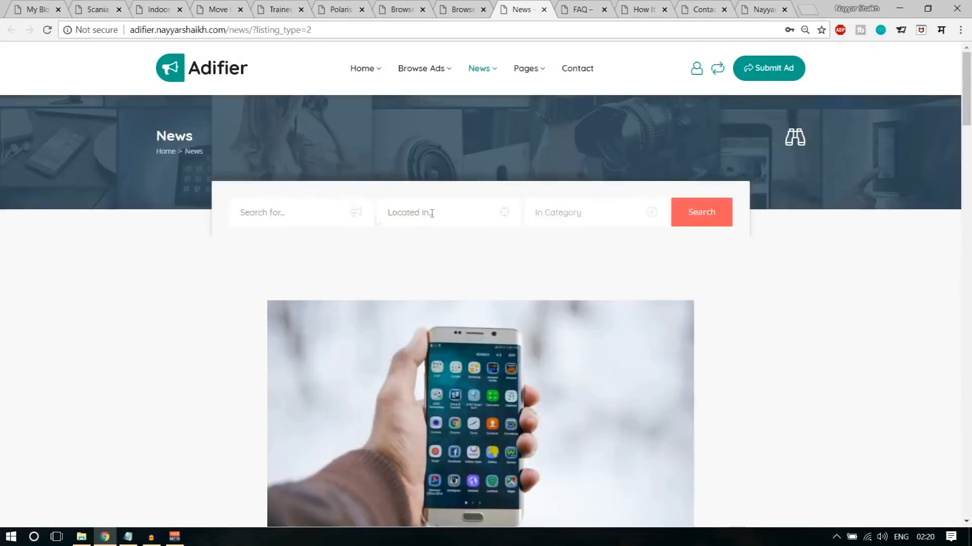
- Switch to the FAQ page and expand the "How Auctions Work?" answer
{"action": "key", "text": "ctrl+Tab"}
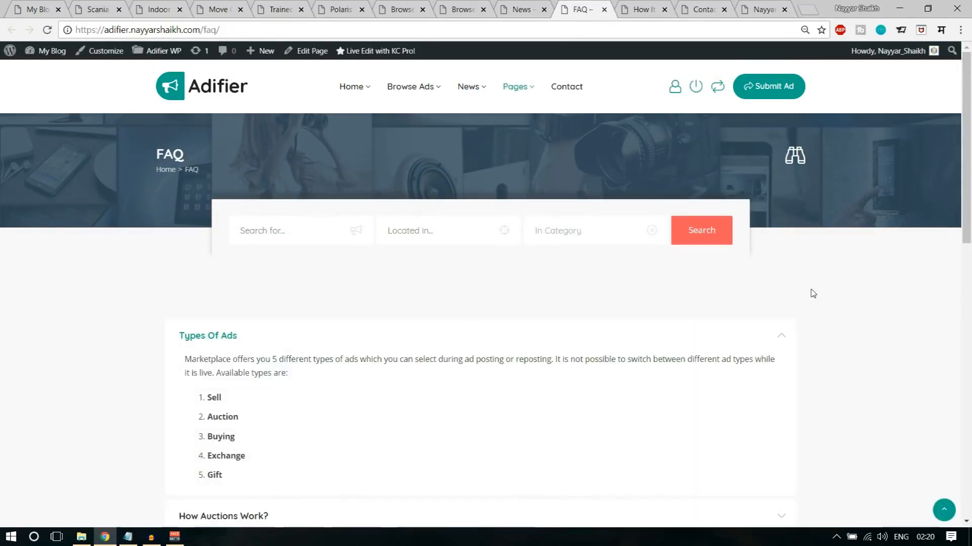
{"action": "scroll", "coordinate": [805, 332], "scroll_direction": "down", "scroll_amount": 4}
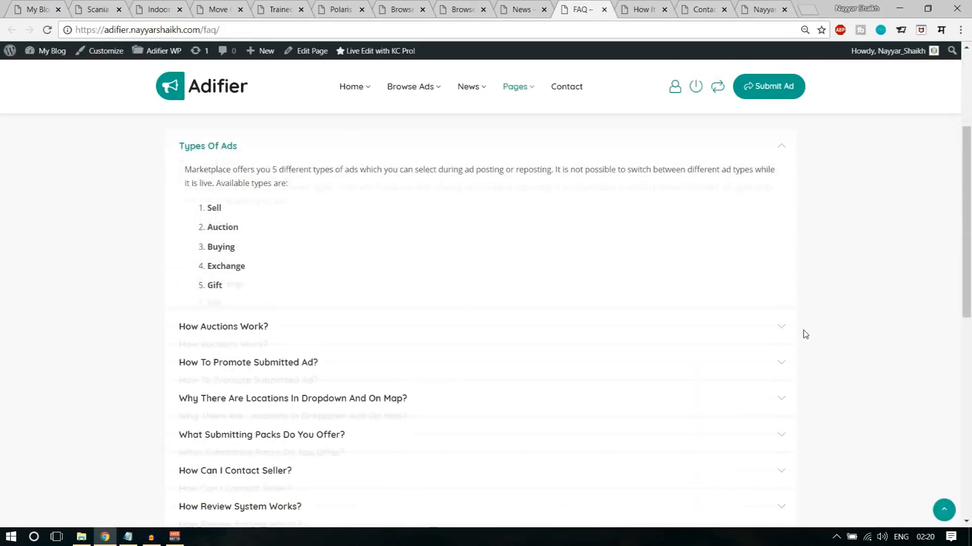
{"action": "left_click", "coordinate": [321, 338]}
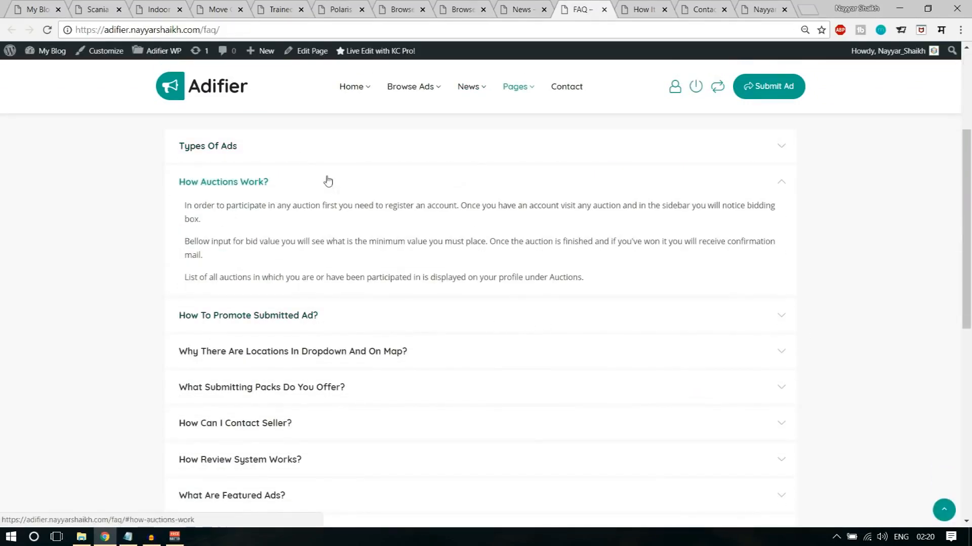
{"action": "left_click", "coordinate": [305, 155]}
{"action": "left_click", "coordinate": [306, 329]}
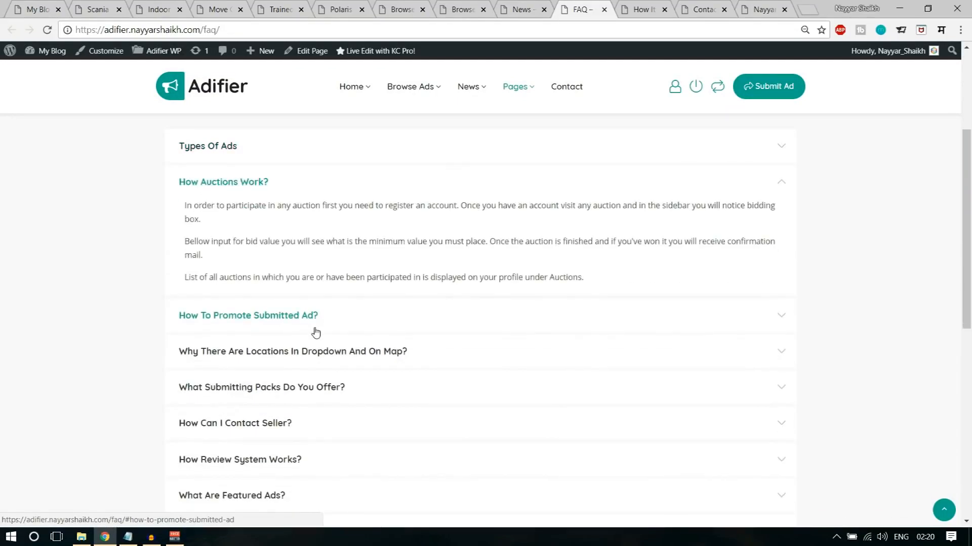
- Expand the "How To Promote Submitted Ad?" answer and look over the promotion types and remaining questions
{"action": "left_click", "coordinate": [315, 326]}
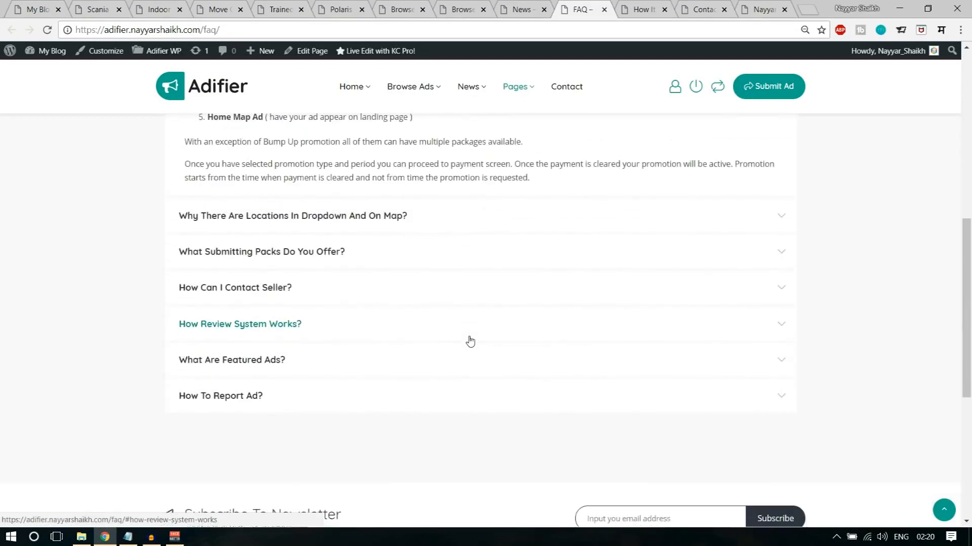
{"action": "scroll", "coordinate": [469, 339], "scroll_direction": "up", "scroll_amount": 10}
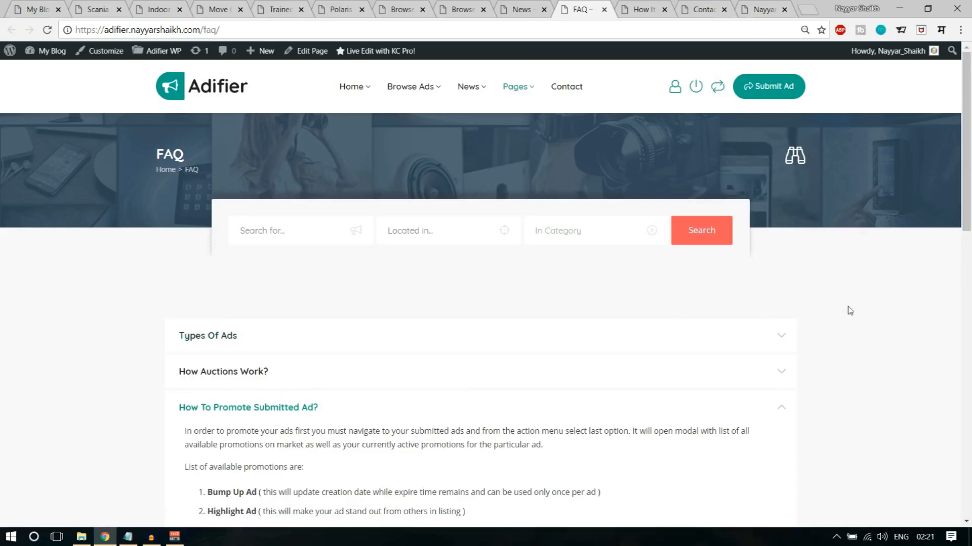
{"action": "scroll", "coordinate": [849, 311], "scroll_direction": "down", "scroll_amount": 15}
{"action": "scroll", "coordinate": [850, 311], "scroll_direction": "up", "scroll_amount": 7}
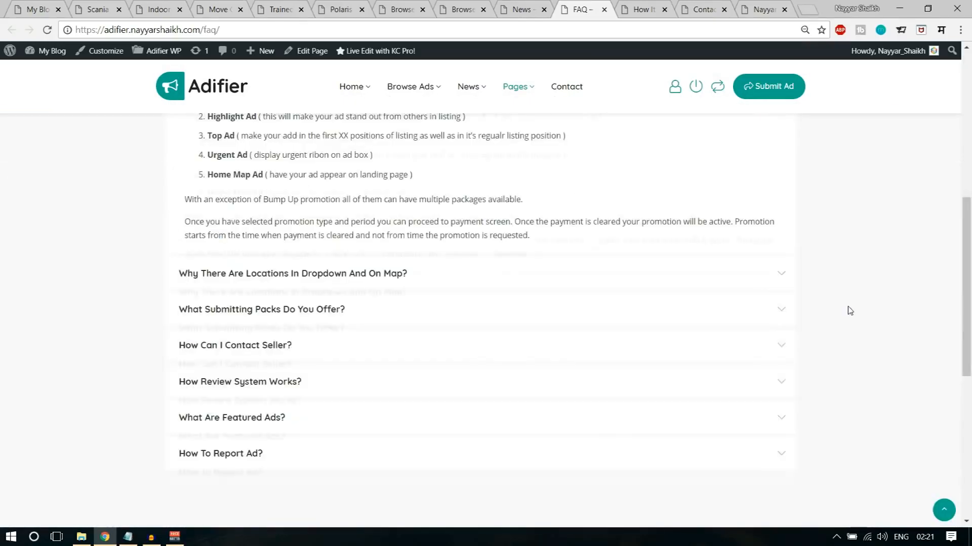
{"action": "scroll", "coordinate": [849, 311], "scroll_direction": "up", "scroll_amount": 8}
- Switch to the How It Works page and go through its three steps from creating an account to earning
{"action": "key", "text": "ctrl+Tab"}
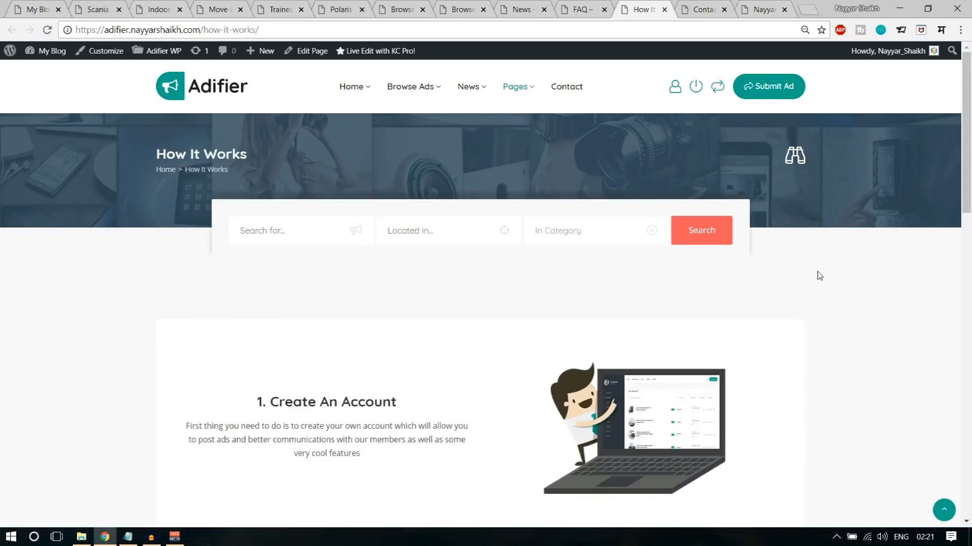
{"action": "scroll", "coordinate": [819, 276], "scroll_direction": "down", "scroll_amount": 5}
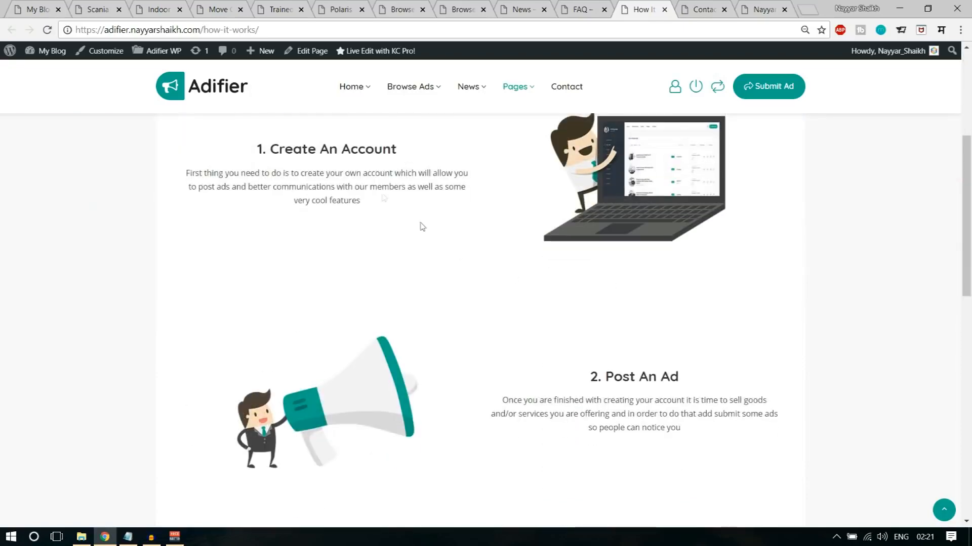
{"action": "scroll", "coordinate": [242, 204], "scroll_direction": "down", "scroll_amount": 3}
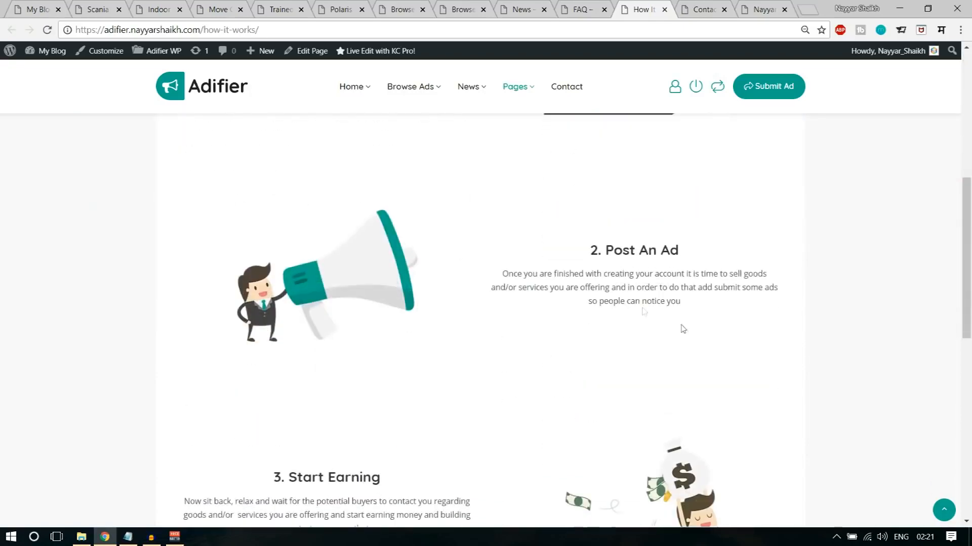
{"action": "scroll", "coordinate": [682, 289], "scroll_direction": "down", "scroll_amount": 5}
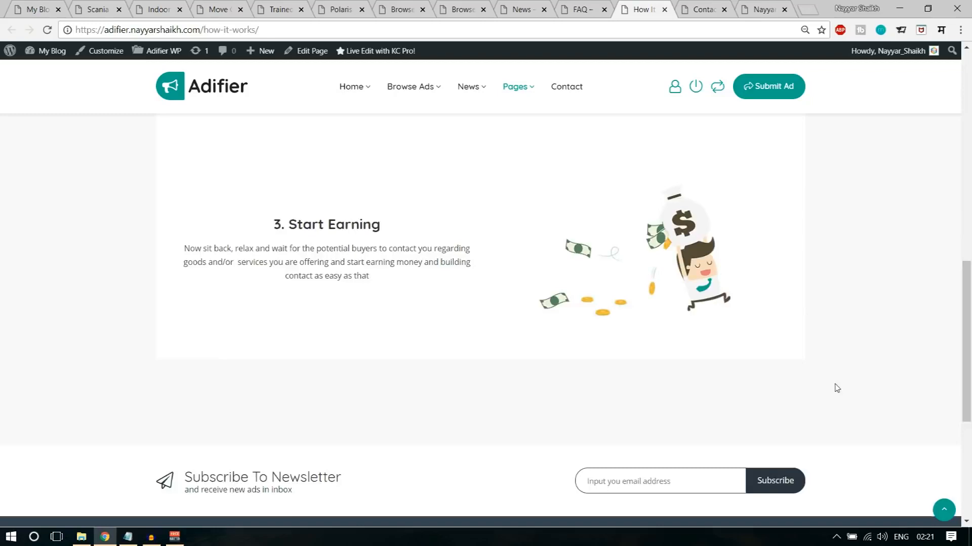
{"action": "scroll", "coordinate": [839, 403], "scroll_direction": "down", "scroll_amount": 5}
{"action": "scroll", "coordinate": [841, 406], "scroll_direction": "up", "scroll_amount": 9}
{"action": "scroll", "coordinate": [841, 406], "scroll_direction": "up", "scroll_amount": 5}
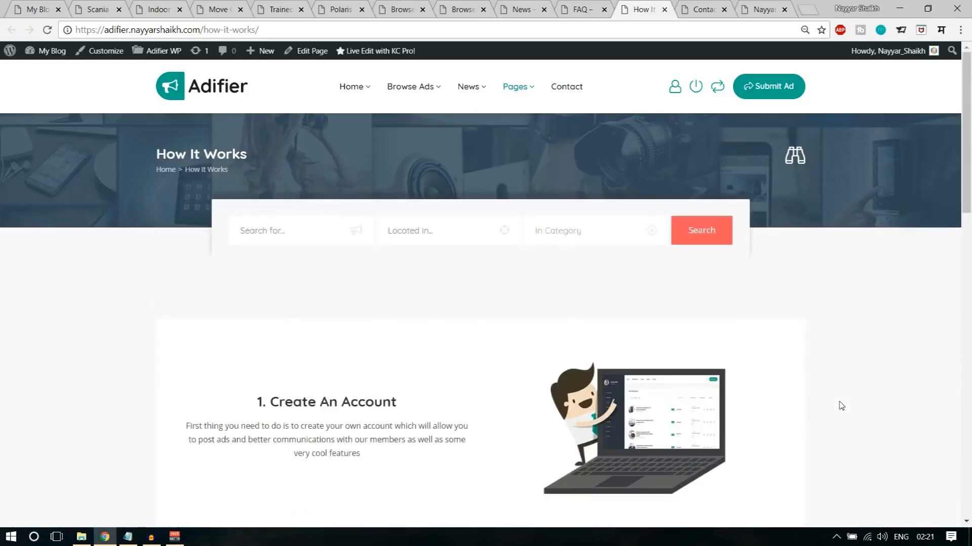
- Switch to the Contact page and look over its map and message form
{"action": "key", "text": "ctrl+Tab"}
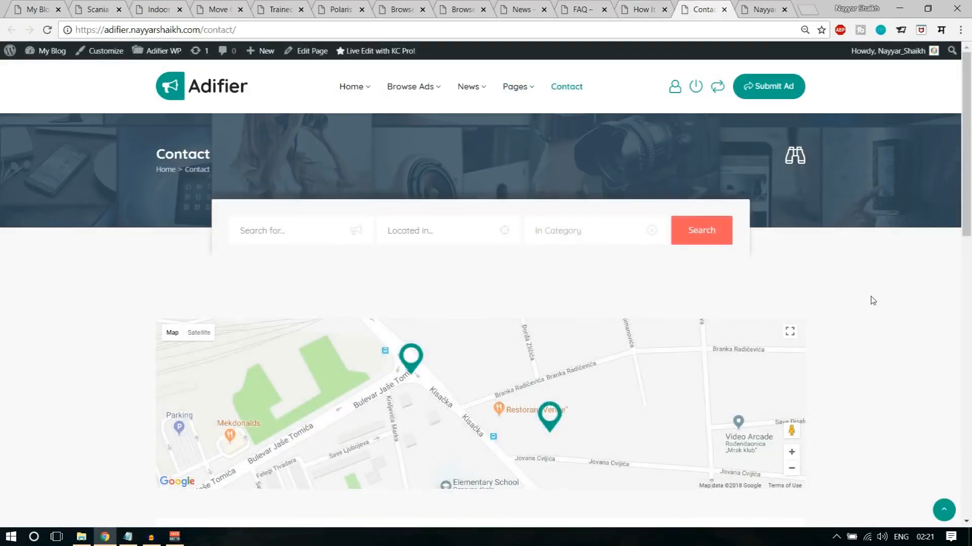
{"action": "scroll", "coordinate": [873, 301], "scroll_direction": "down", "scroll_amount": 2}
{"action": "scroll", "coordinate": [872, 301], "scroll_direction": "down", "scroll_amount": 8}
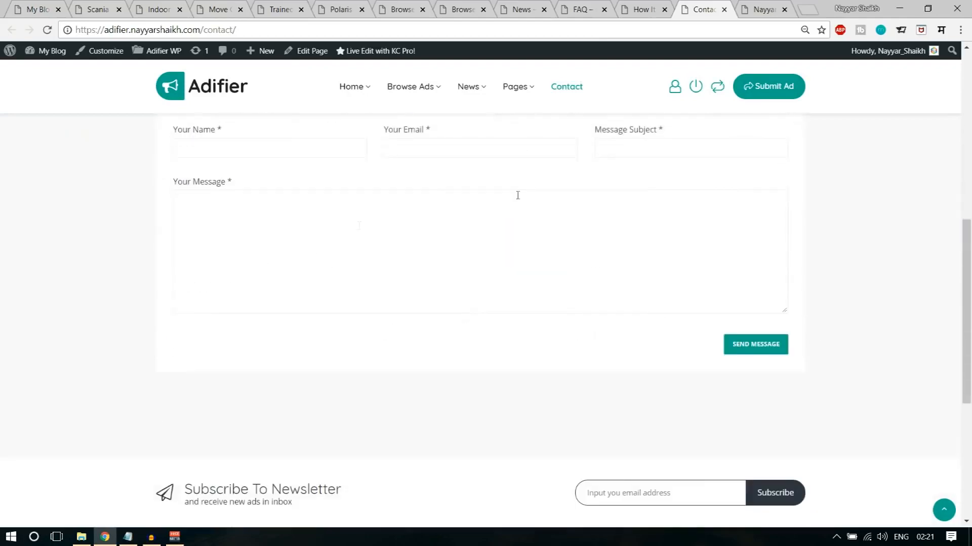
{"action": "scroll", "coordinate": [843, 340], "scroll_direction": "up", "scroll_amount": 10}
- Open the Submit Ad form from the Contact page
{"action": "key", "text": "ctrl+Tab"}
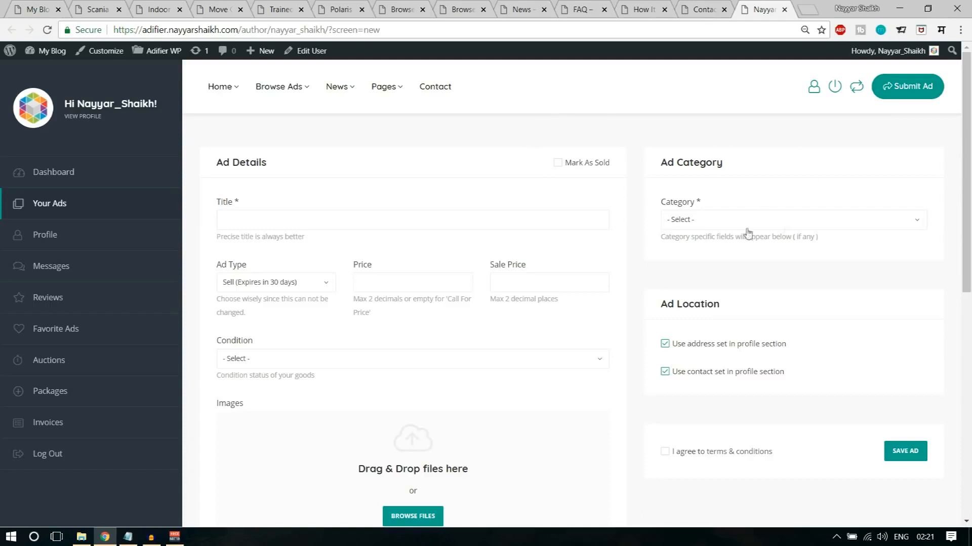
{"action": "left_click", "coordinate": [706, 6]}
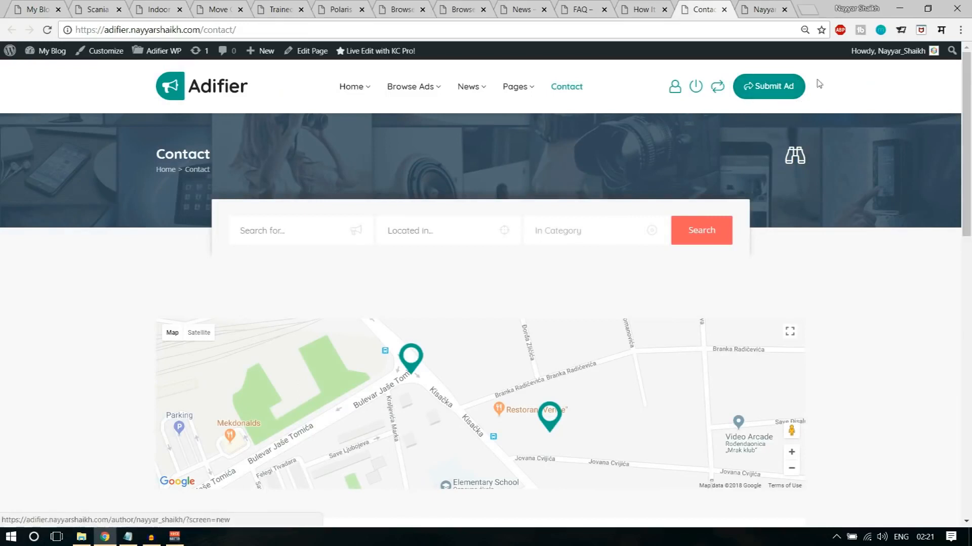
{"action": "left_click", "coordinate": [799, 94]}
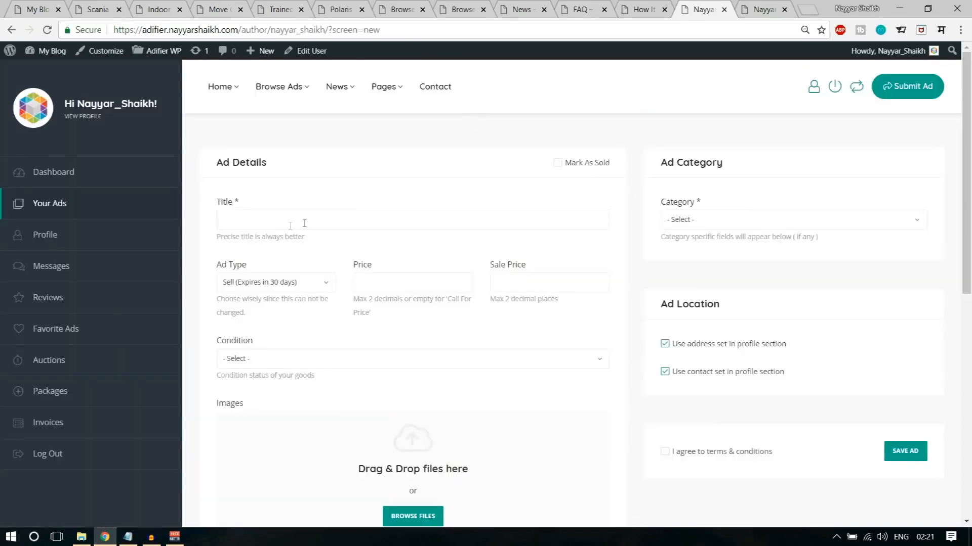
- Check the available Ad Type choices and look over the rest of the ad submission form
{"action": "left_click", "coordinate": [250, 282]}
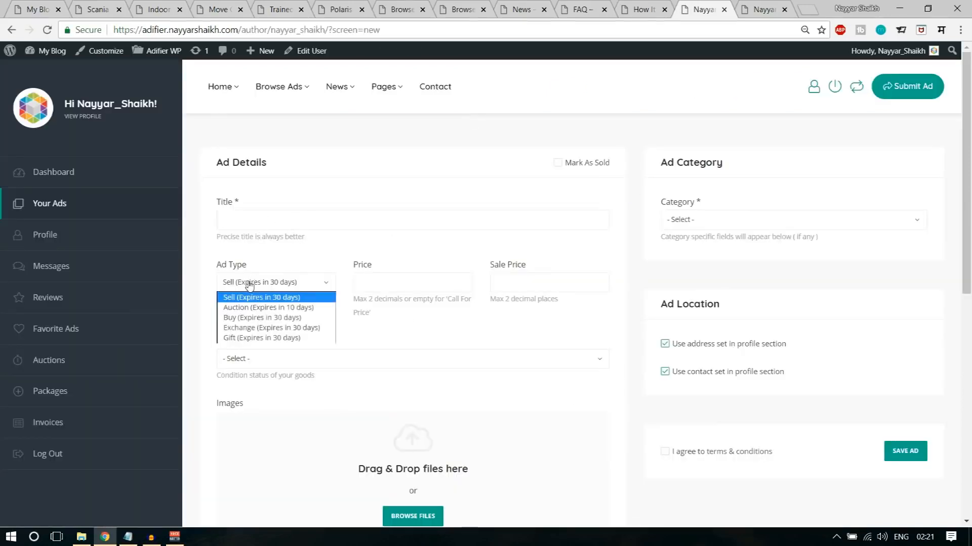
{"action": "left_click", "coordinate": [284, 266]}
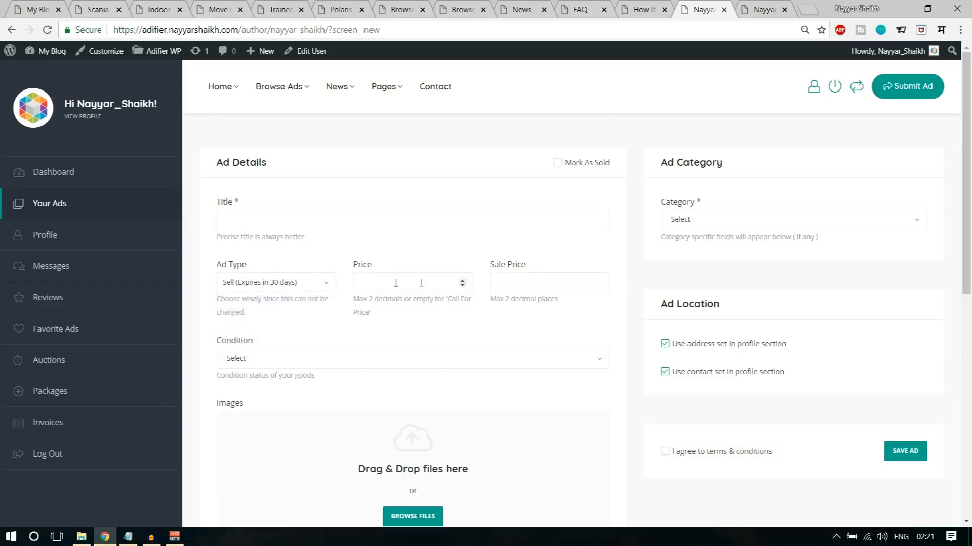
{"action": "scroll", "coordinate": [427, 375], "scroll_direction": "down", "scroll_amount": 6}
{"action": "scroll", "coordinate": [659, 427], "scroll_direction": "up", "scroll_amount": 6}
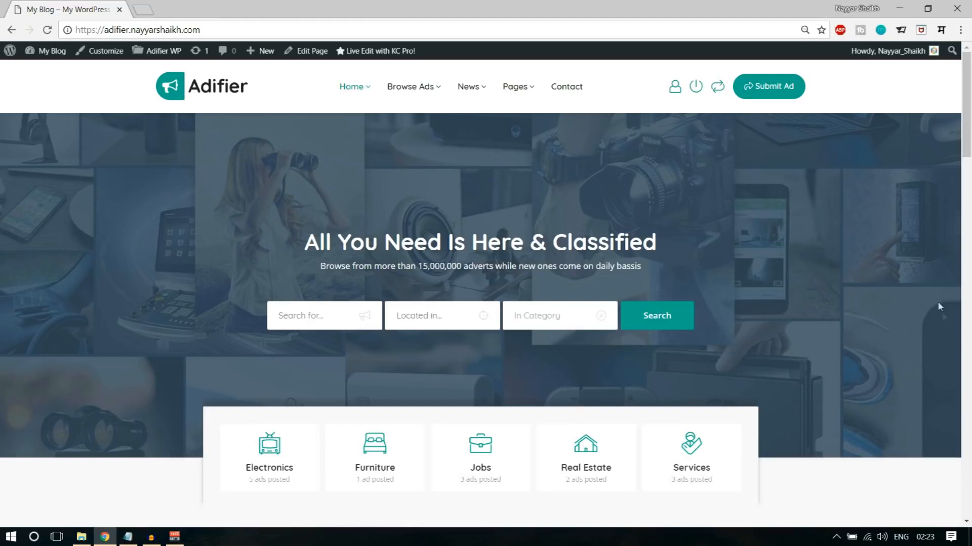
- Look through the homepage's categories, ad listings and Register & Benefit section
{"action": "scroll", "coordinate": [953, 411], "scroll_direction": "down", "scroll_amount": 10}
{"action": "scroll", "coordinate": [946, 425], "scroll_direction": "up", "scroll_amount": 10}
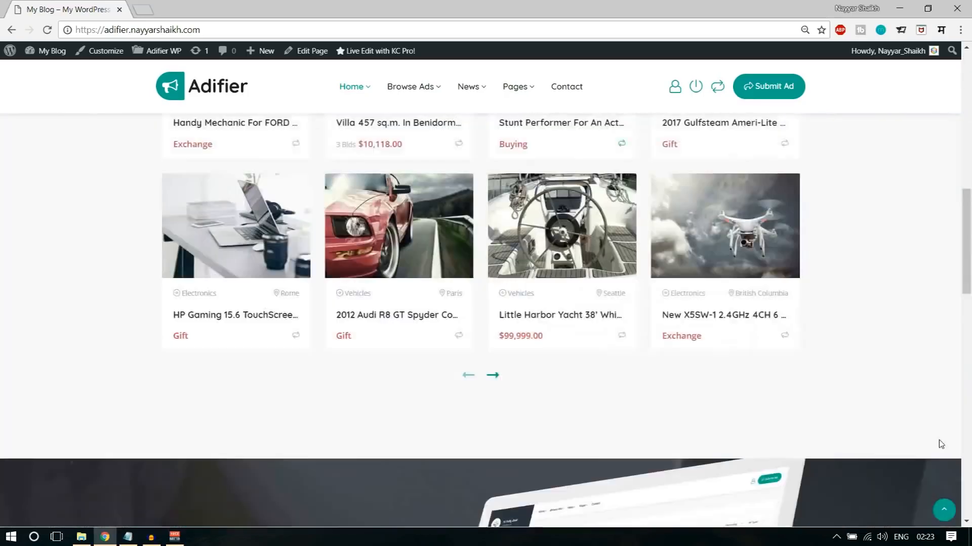
{"action": "scroll", "coordinate": [693, 314], "scroll_direction": "down", "scroll_amount": 10}
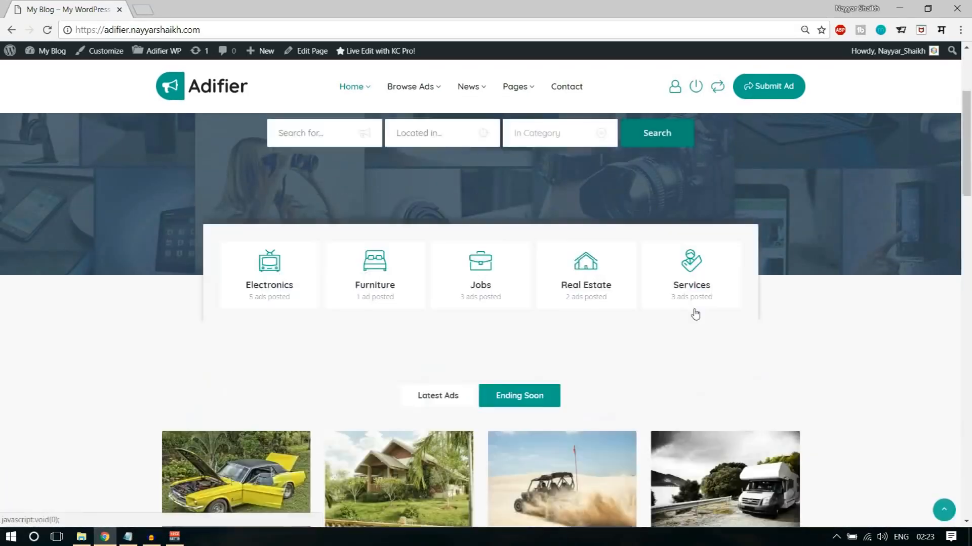
{"action": "scroll", "coordinate": [691, 358], "scroll_direction": "down", "scroll_amount": 8}
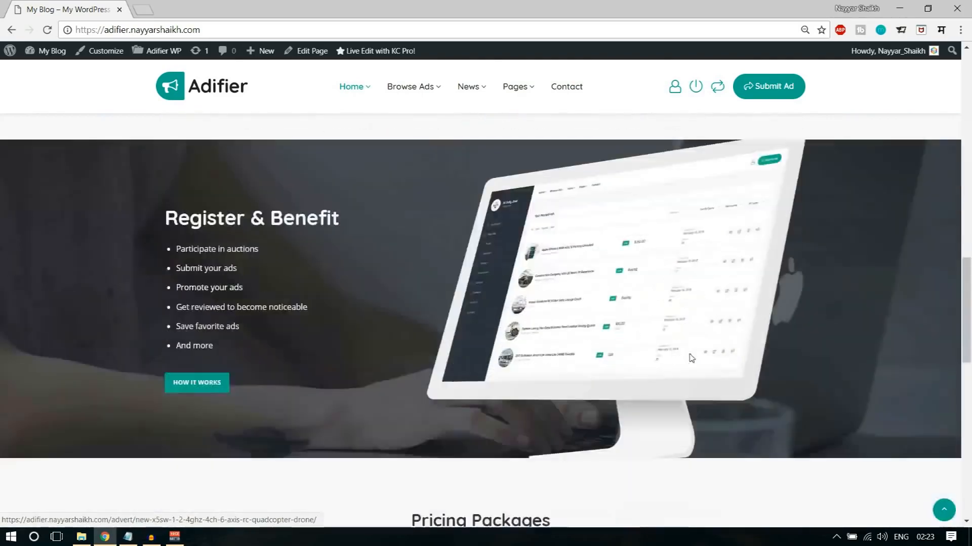
{"action": "scroll", "coordinate": [733, 406], "scroll_direction": "up", "scroll_amount": 8}
{"action": "scroll", "coordinate": [736, 406], "scroll_direction": "up", "scroll_amount": 10}
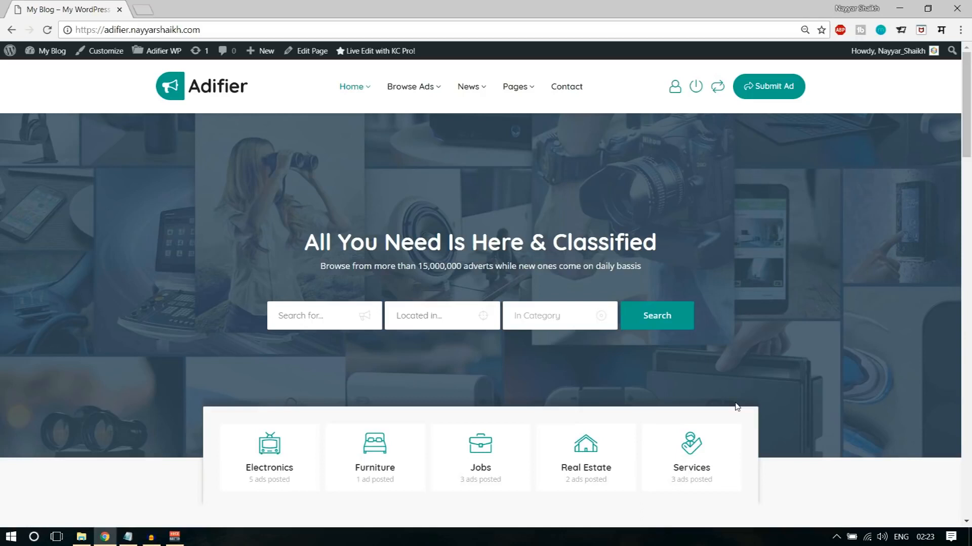
- Open bloggdude.com/tmd in a new browser tab
{"action": "left_click", "coordinate": [143, 9]}
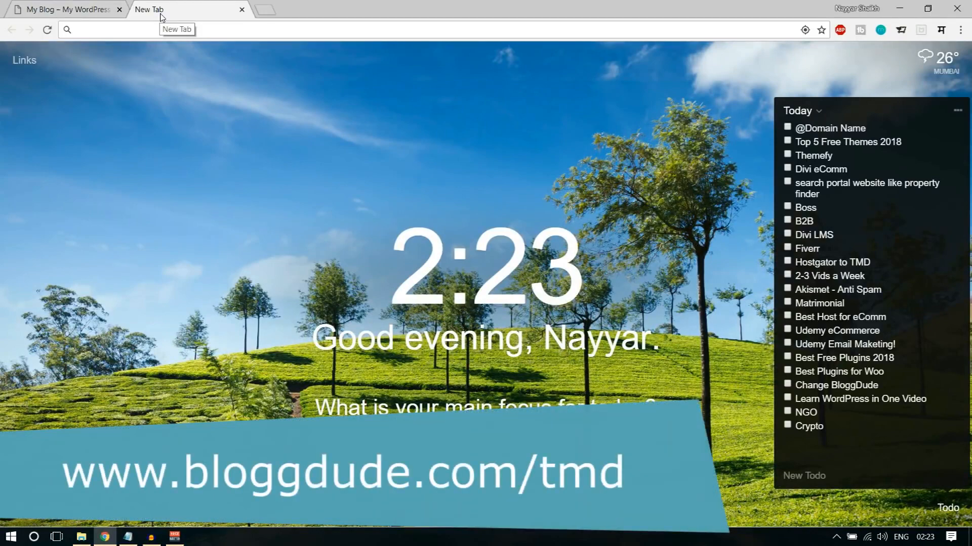
{"action": "type", "text": "bl"}
{"action": "key", "text": "Right"}
{"action": "type", "text": "/tmd"}
{"action": "key", "text": "Return"}
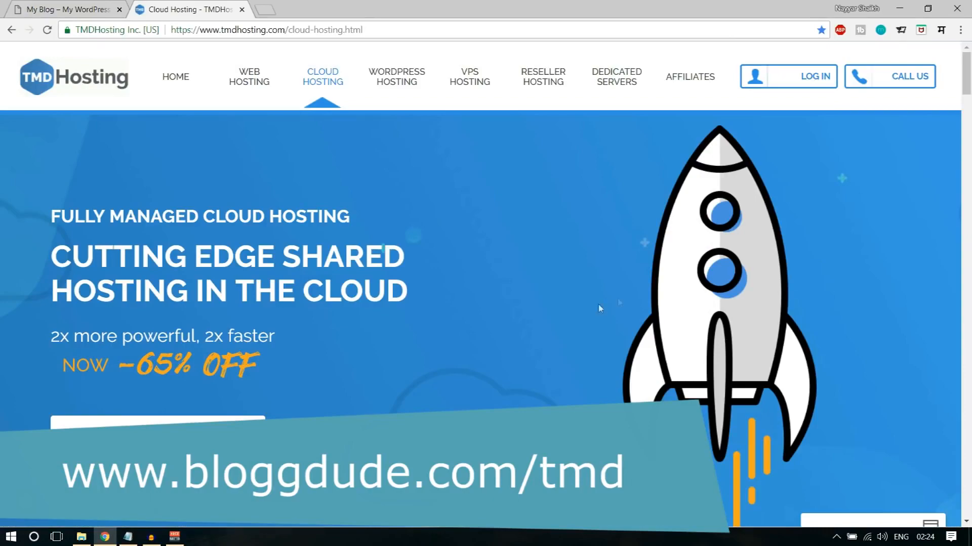
- Look over the Starter, Business and Enterprise Cloud plans on the TMDHosting cloud hosting page
{"action": "scroll", "coordinate": [727, 348], "scroll_direction": "down", "scroll_amount": 5}
{"action": "scroll", "coordinate": [726, 349], "scroll_direction": "up", "scroll_amount": 5}
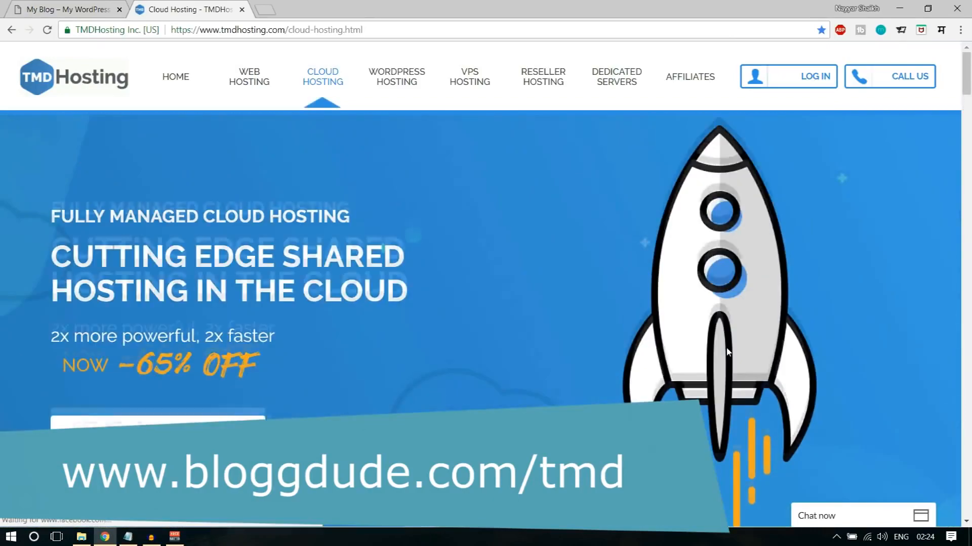
{"action": "scroll", "coordinate": [727, 353], "scroll_direction": "down", "scroll_amount": 10}
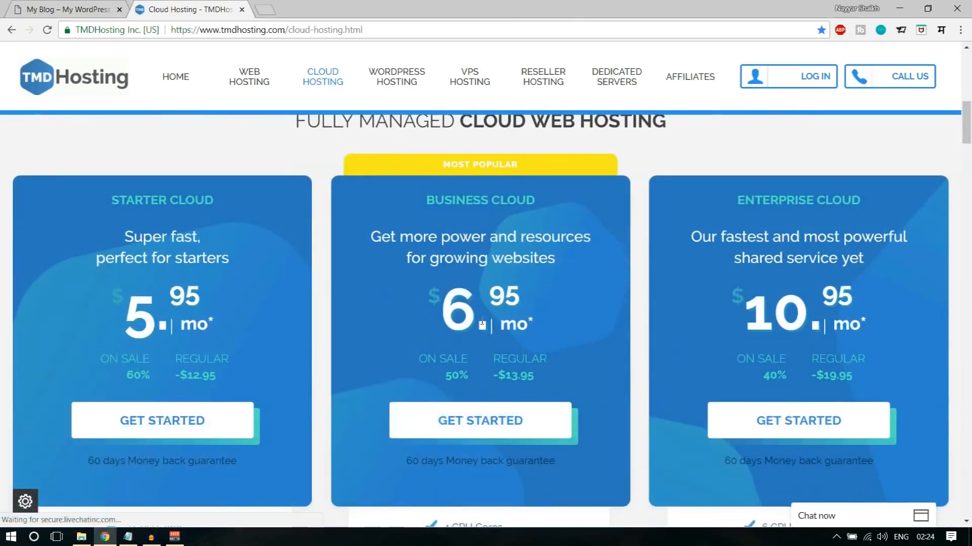
{"action": "scroll", "coordinate": [481, 323], "scroll_direction": "up", "scroll_amount": 1}
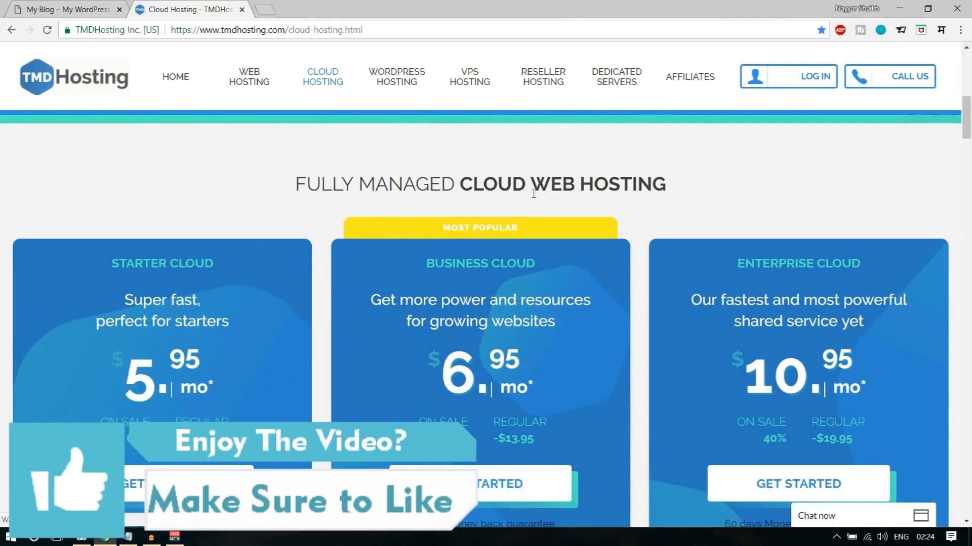
- Look over the Fully Managed Cloud Web Hosting section and the Starter Cloud plan's monthly price
{"action": "left_click_drag", "start_coordinate": [472, 183], "coordinate": [639, 185]}
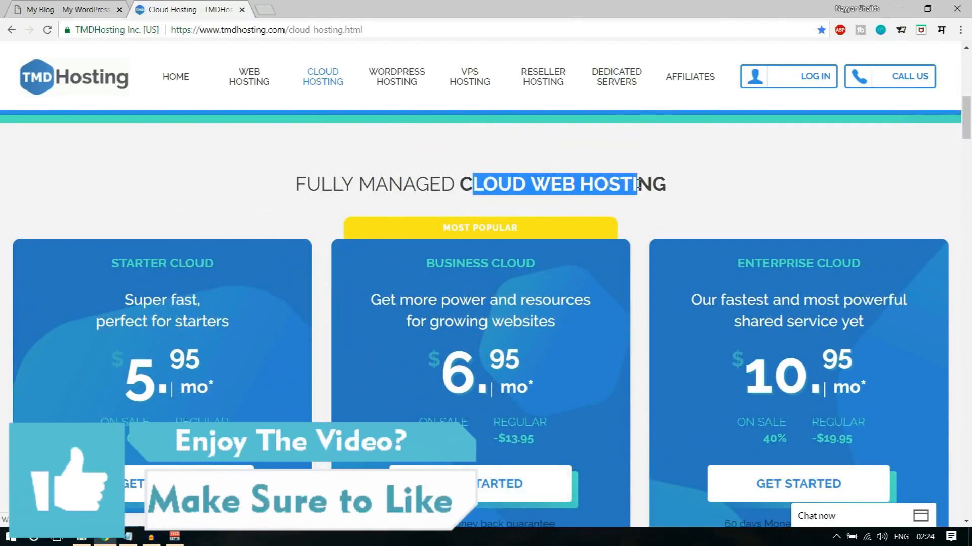
{"action": "left_click", "coordinate": [638, 185]}
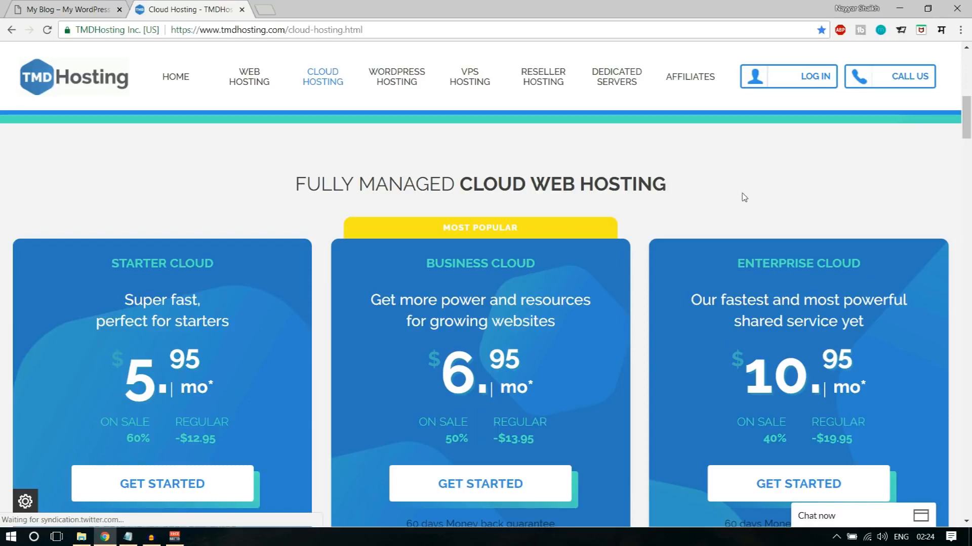
{"action": "scroll", "coordinate": [765, 201], "scroll_direction": "down", "scroll_amount": 3}
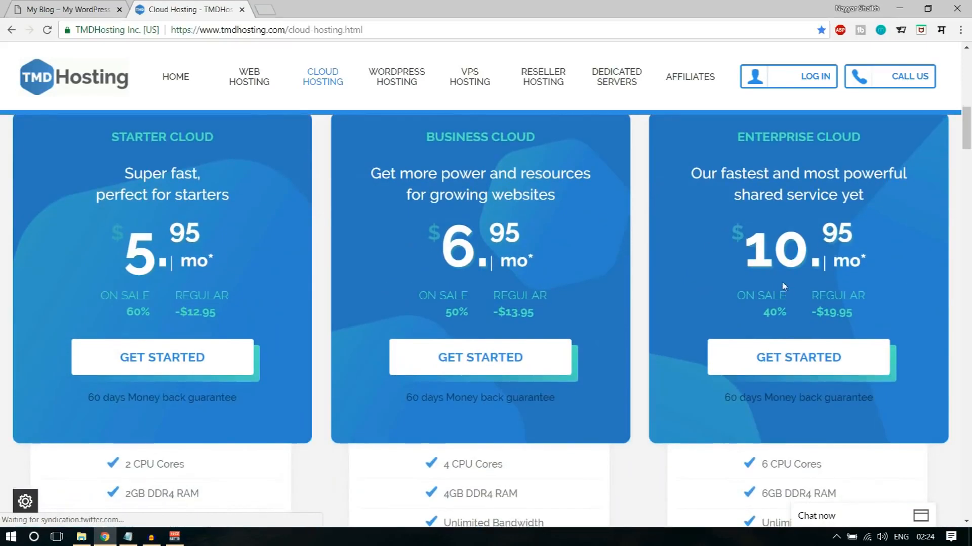
{"action": "left_click_drag", "start_coordinate": [137, 251], "coordinate": [226, 239]}
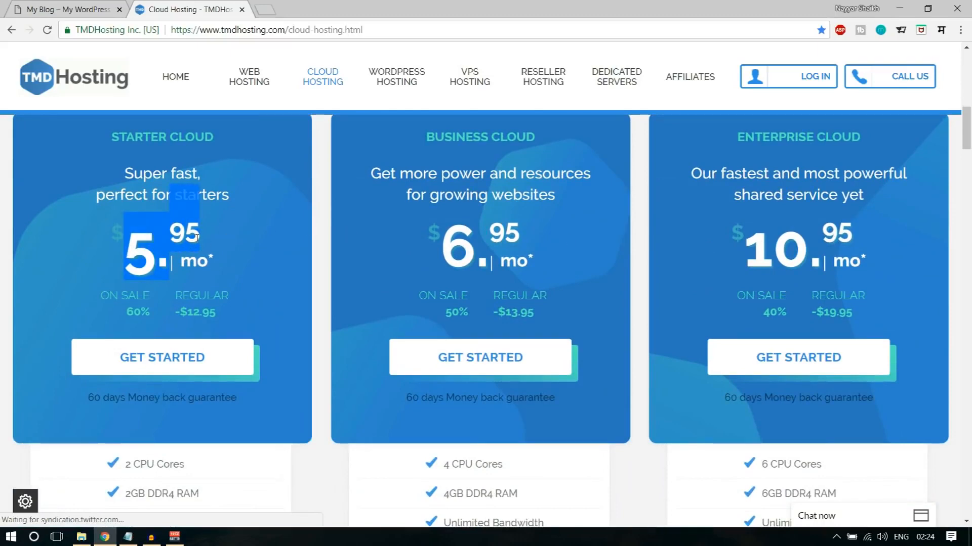
- Open TMDHosting's Web Hosting page in a separate browser tab
{"action": "scroll", "coordinate": [542, 273], "scroll_direction": "up", "scroll_amount": 10}
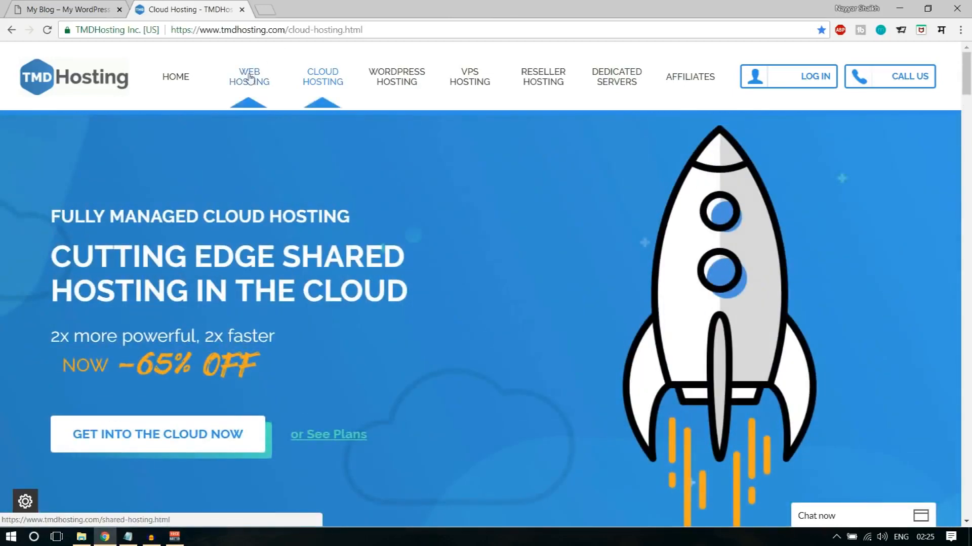
{"action": "right_click", "coordinate": [263, 83]}
{"action": "left_click", "coordinate": [274, 95]}
{"action": "left_click", "coordinate": [310, 6]}
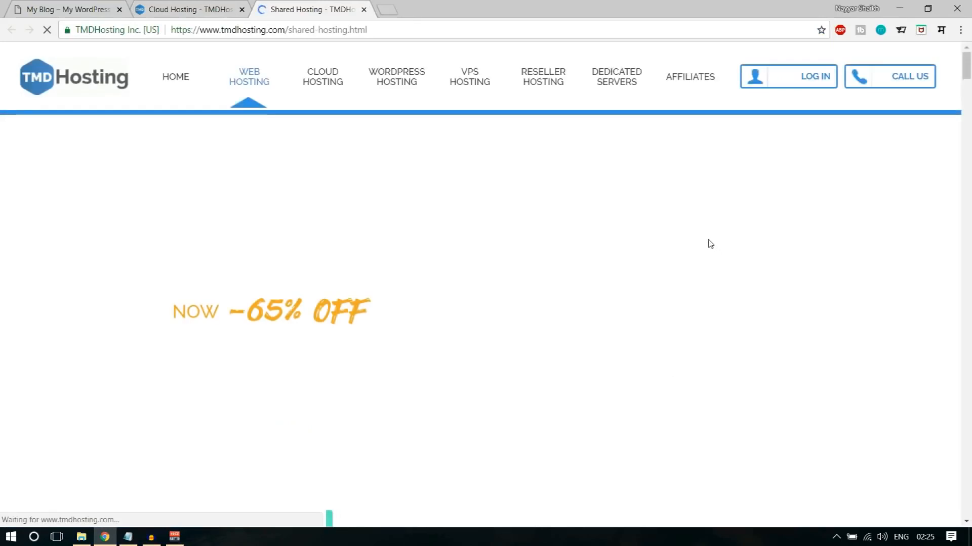
- Check the Starter, Business and Enterprise shared hosting prices and close the Shared Hosting tab
{"action": "scroll", "coordinate": [708, 240], "scroll_direction": "down", "scroll_amount": 8}
{"action": "scroll", "coordinate": [708, 244], "scroll_direction": "down", "scroll_amount": 4}
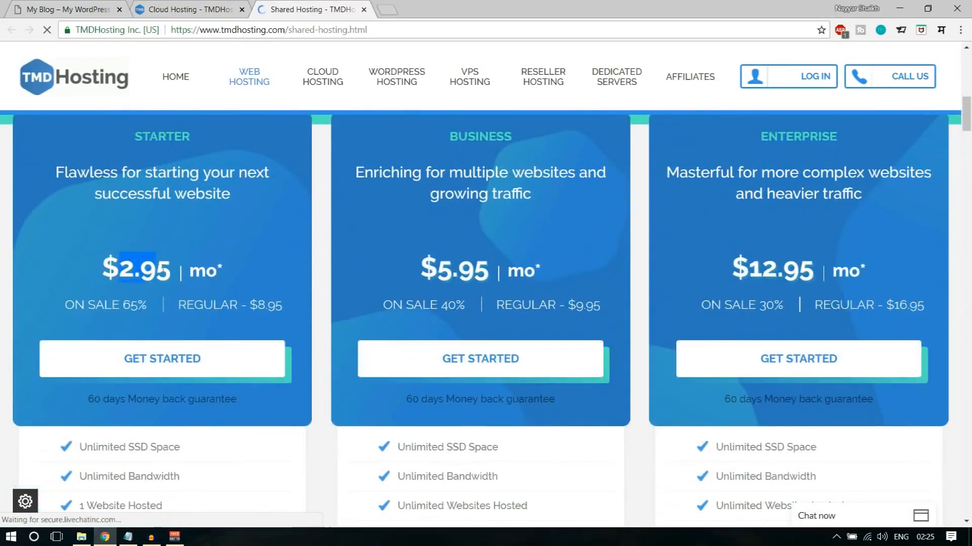
{"action": "scroll", "coordinate": [540, 304], "scroll_direction": "up", "scroll_amount": 2}
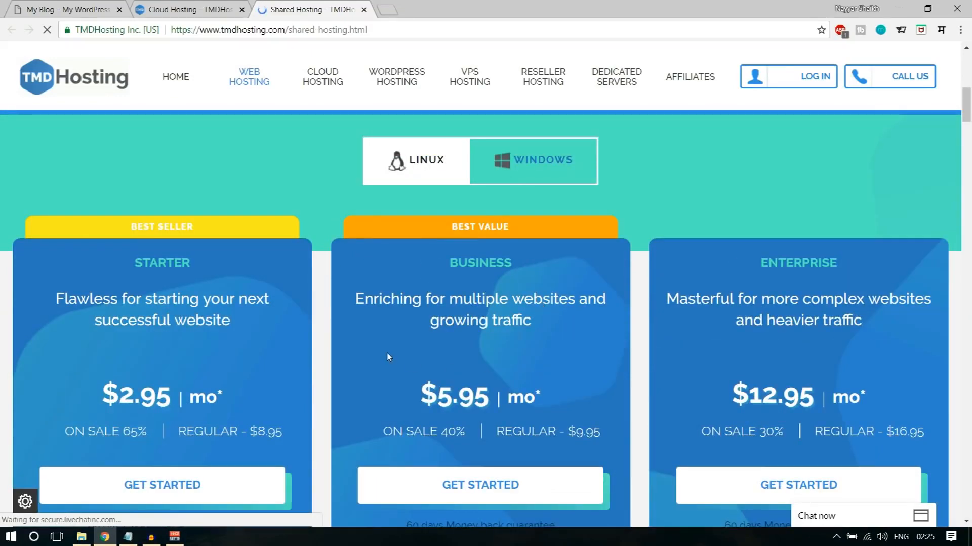
{"action": "scroll", "coordinate": [420, 334], "scroll_direction": "up", "scroll_amount": 6}
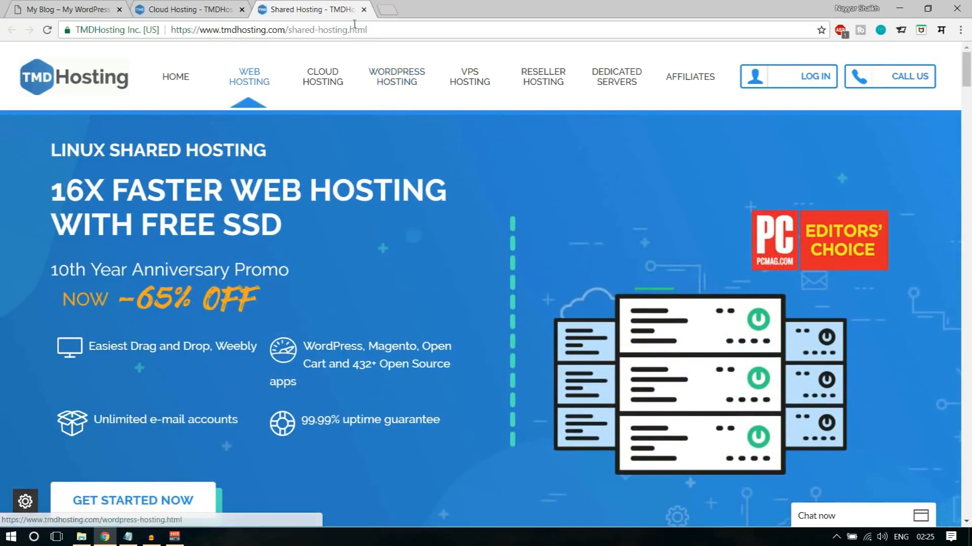
{"action": "left_click", "coordinate": [364, 9]}
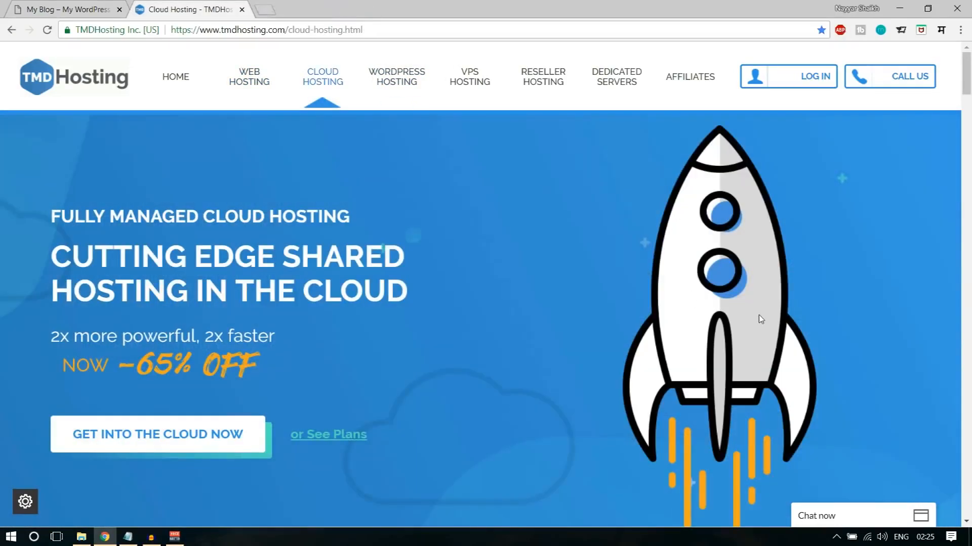
- Compare the prices and included features of the three cloud hosting plans
{"action": "scroll", "coordinate": [758, 315], "scroll_direction": "down", "scroll_amount": 10}
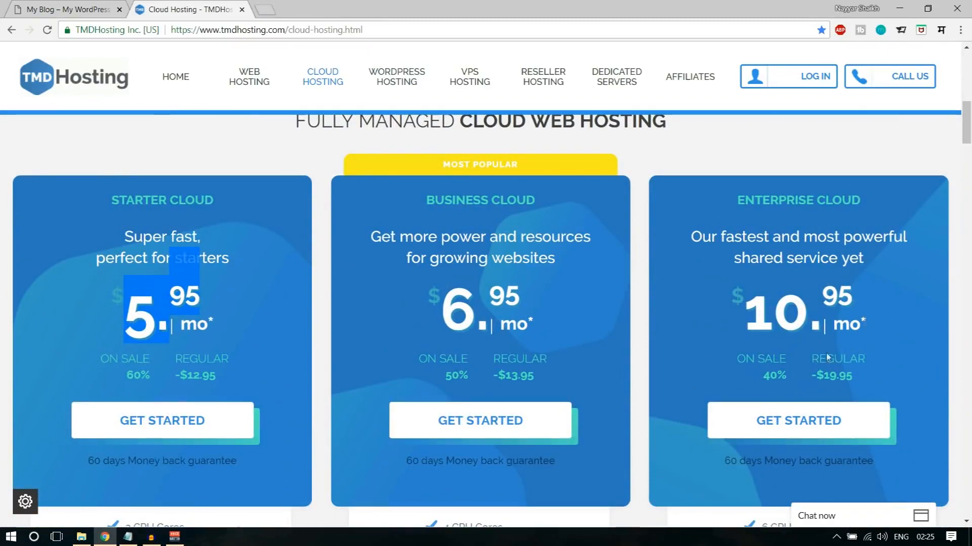
{"action": "scroll", "coordinate": [840, 322], "scroll_direction": "down", "scroll_amount": 1}
{"action": "scroll", "coordinate": [840, 323], "scroll_direction": "down", "scroll_amount": 14}
{"action": "scroll", "coordinate": [842, 327], "scroll_direction": "up", "scroll_amount": 10}
{"action": "scroll", "coordinate": [842, 326], "scroll_direction": "up", "scroll_amount": 6}
{"action": "scroll", "coordinate": [840, 323], "scroll_direction": "down", "scroll_amount": 2}
{"action": "scroll", "coordinate": [846, 317], "scroll_direction": "down", "scroll_amount": 3}
{"action": "scroll", "coordinate": [871, 305], "scroll_direction": "up", "scroll_amount": 5}
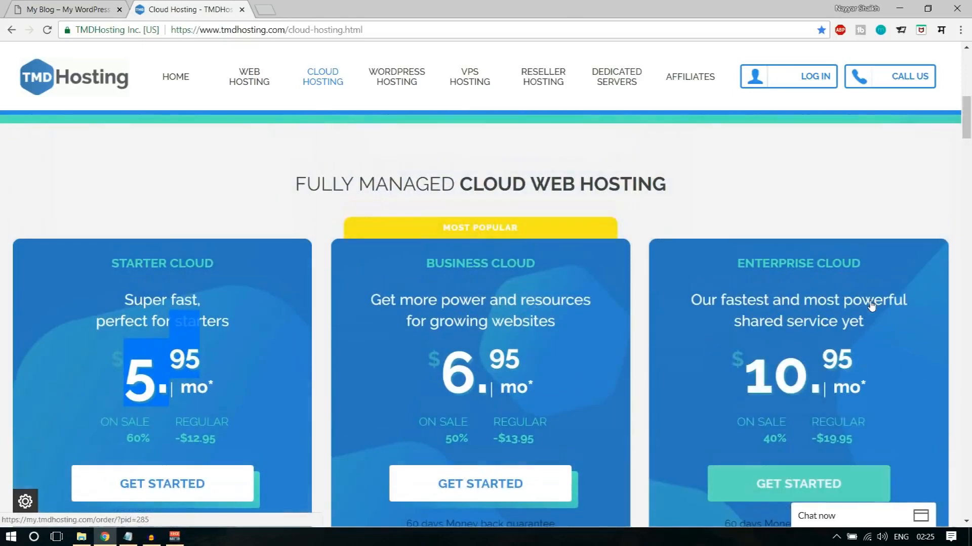
{"action": "scroll", "coordinate": [894, 307], "scroll_direction": "down", "scroll_amount": 1}
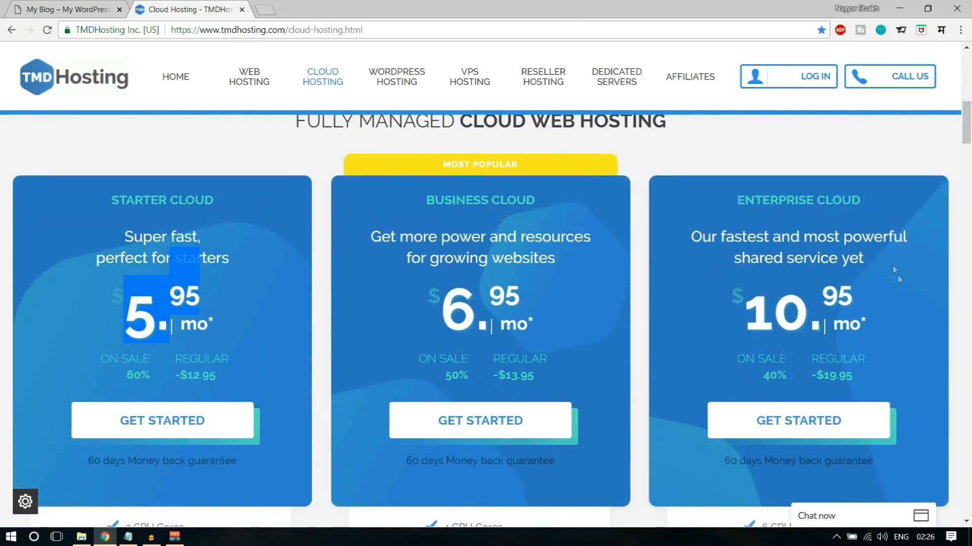
{"action": "scroll", "coordinate": [898, 276], "scroll_direction": "down", "scroll_amount": 5}
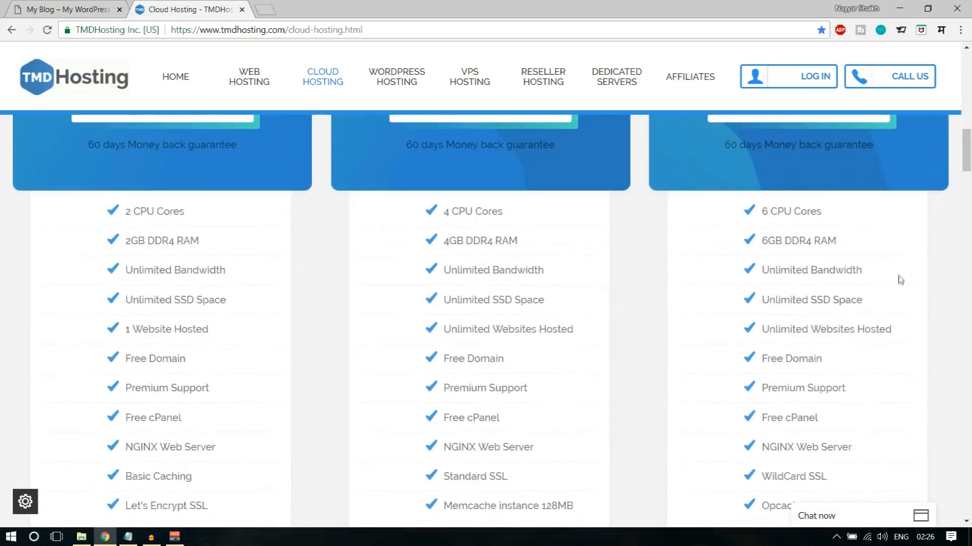
- Examine the Enterprise Cloud plan's CPU cores and RAM, minimizing the sales chat window
{"action": "left_click_drag", "start_coordinate": [762, 211], "coordinate": [823, 211]}
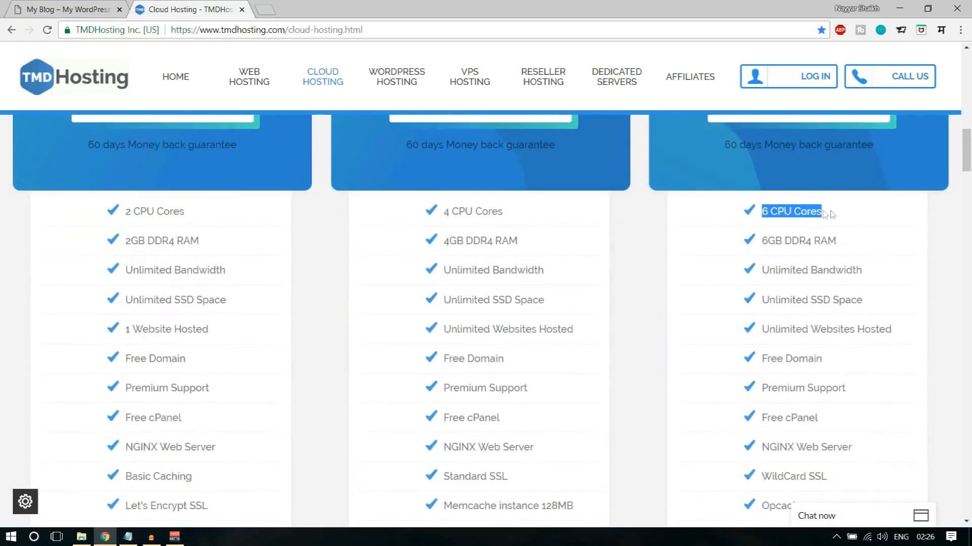
{"action": "left_click_drag", "start_coordinate": [839, 243], "coordinate": [759, 211]}
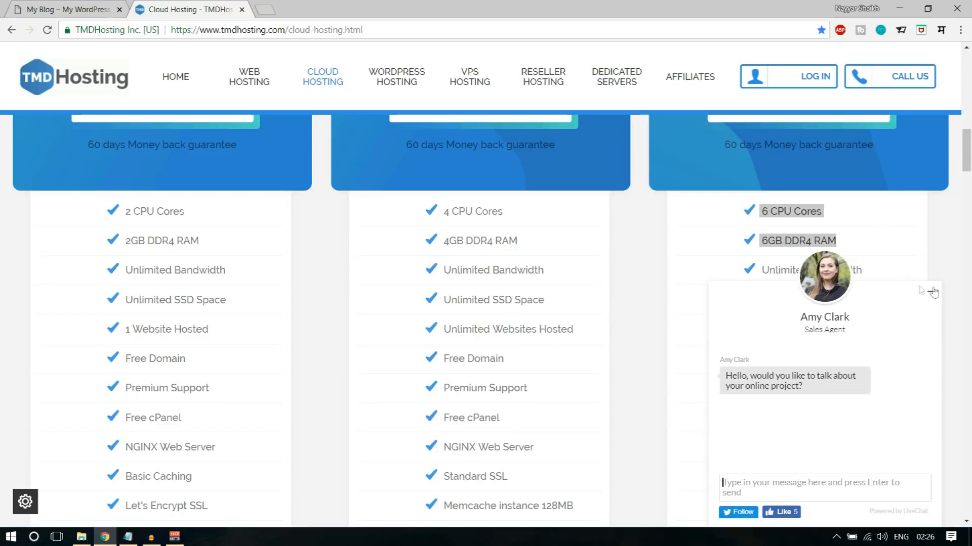
{"action": "left_click", "coordinate": [930, 292]}
{"action": "scroll", "coordinate": [916, 257], "scroll_direction": "up", "scroll_amount": 5}
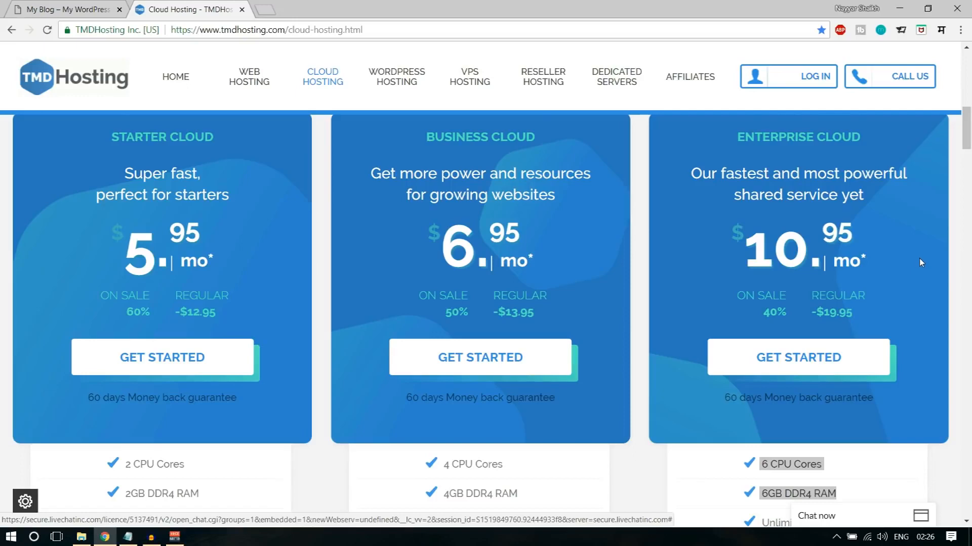
{"action": "scroll", "coordinate": [919, 258], "scroll_direction": "down", "scroll_amount": 2}
{"action": "scroll", "coordinate": [886, 346], "scroll_direction": "down", "scroll_amount": 1}
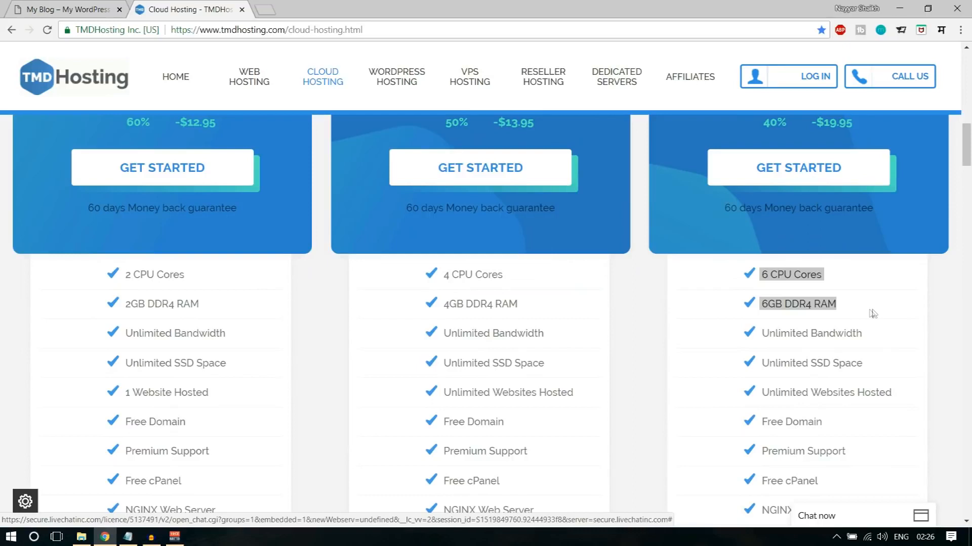
{"action": "left_click", "coordinate": [773, 278]}
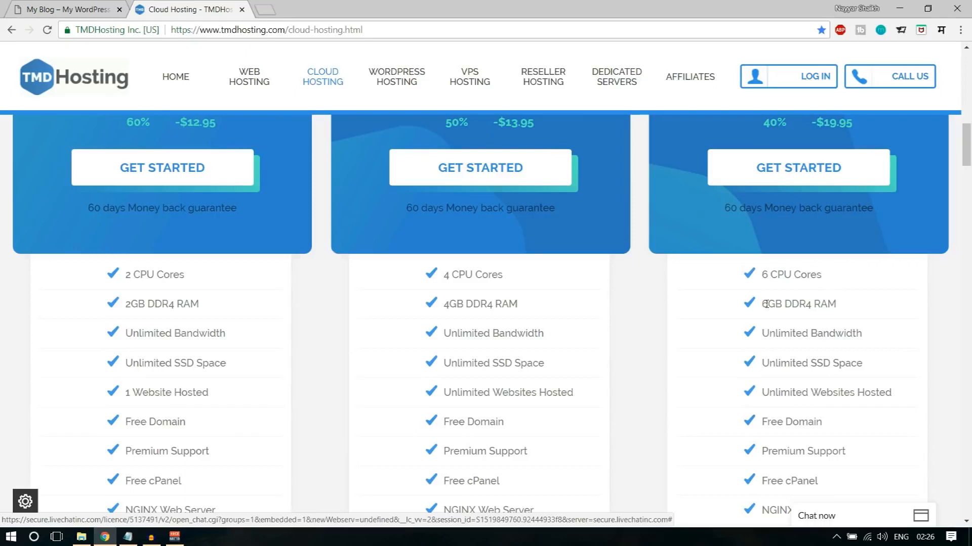
- Examine the bandwidth and SSD space included in the Enterprise Cloud plan
{"action": "scroll", "coordinate": [948, 307], "scroll_direction": "down", "scroll_amount": 2}
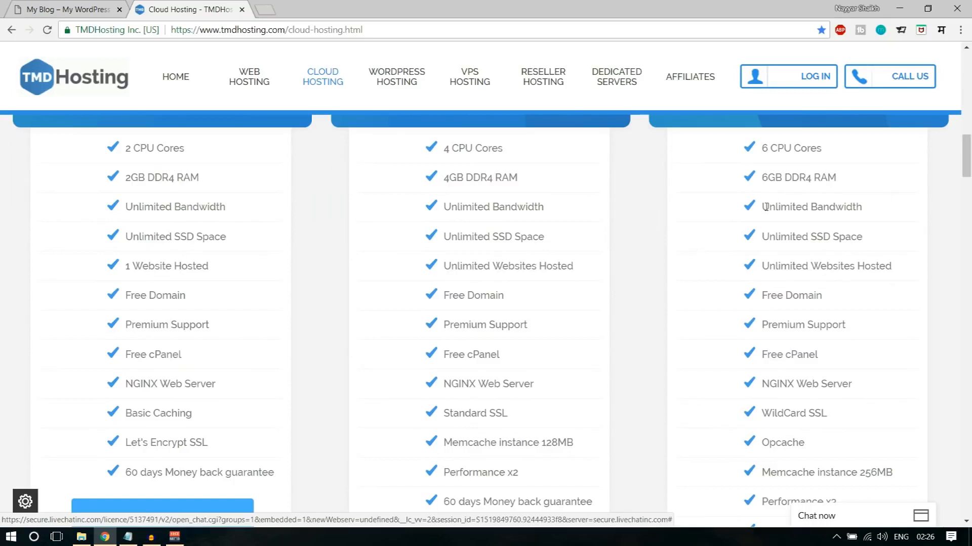
{"action": "left_click_drag", "start_coordinate": [762, 206], "coordinate": [872, 211]}
{"action": "left_click", "coordinate": [874, 211]}
{"action": "left_click_drag", "start_coordinate": [814, 237], "coordinate": [876, 238]}
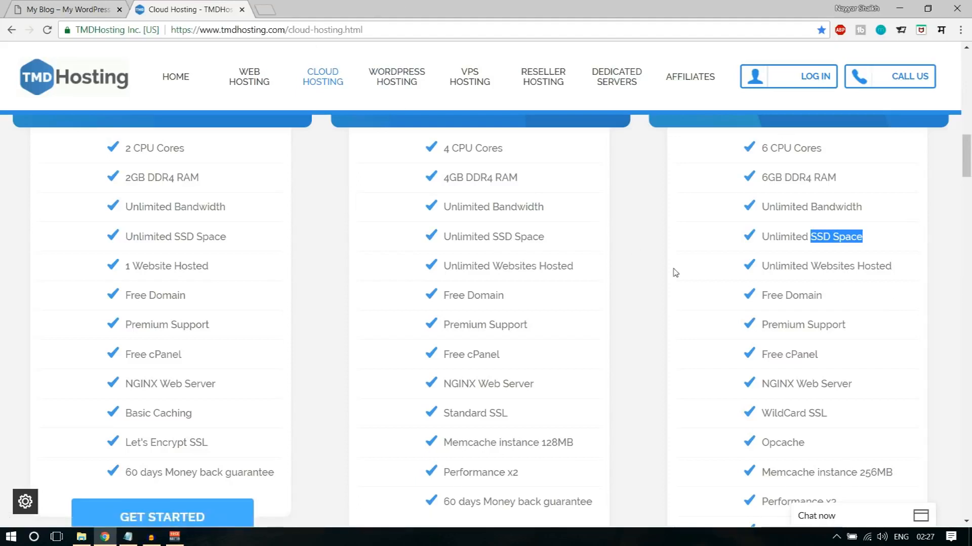
- Search Google for "ssd vs hdd web hosting" in a new tab and skim the results
{"action": "left_click", "coordinate": [265, 9]}
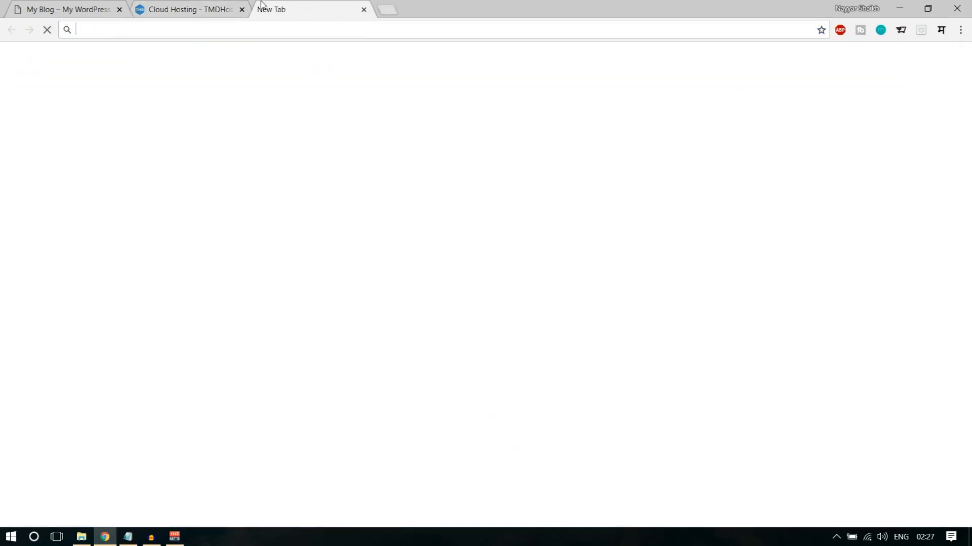
{"action": "type", "text": "ssd v"}
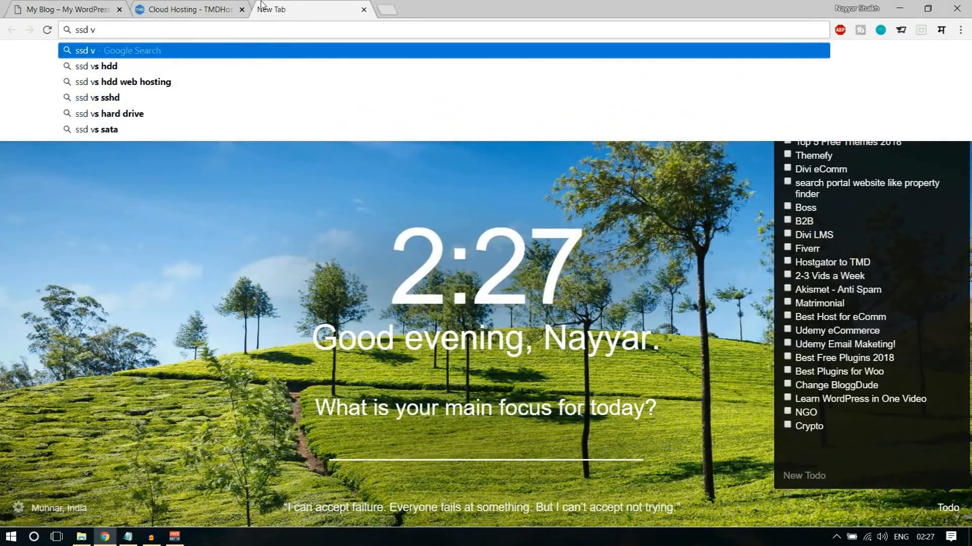
{"action": "key", "text": "Down"}
{"action": "key", "text": "Down"}
{"action": "key", "text": "Return"}
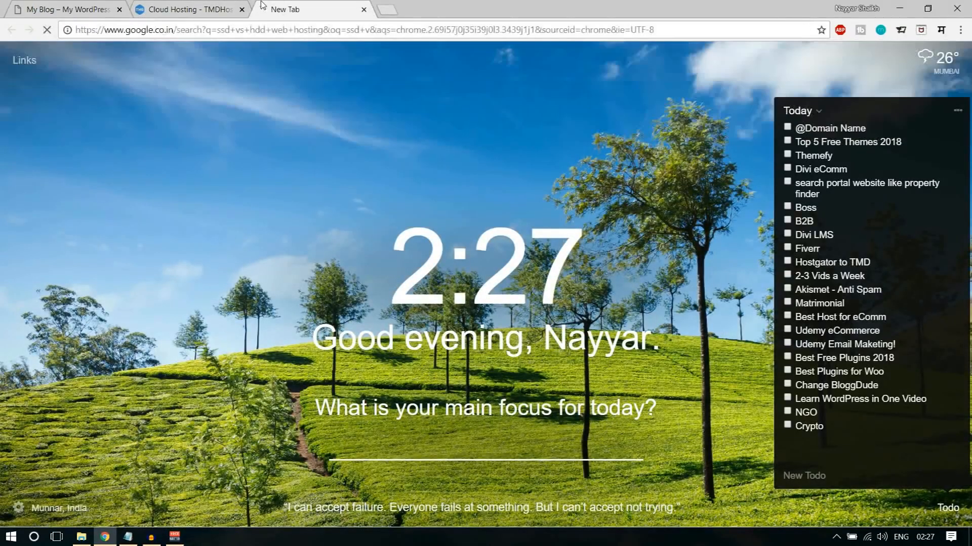
{"action": "scroll", "coordinate": [250, 347], "scroll_direction": "down", "scroll_amount": 10}
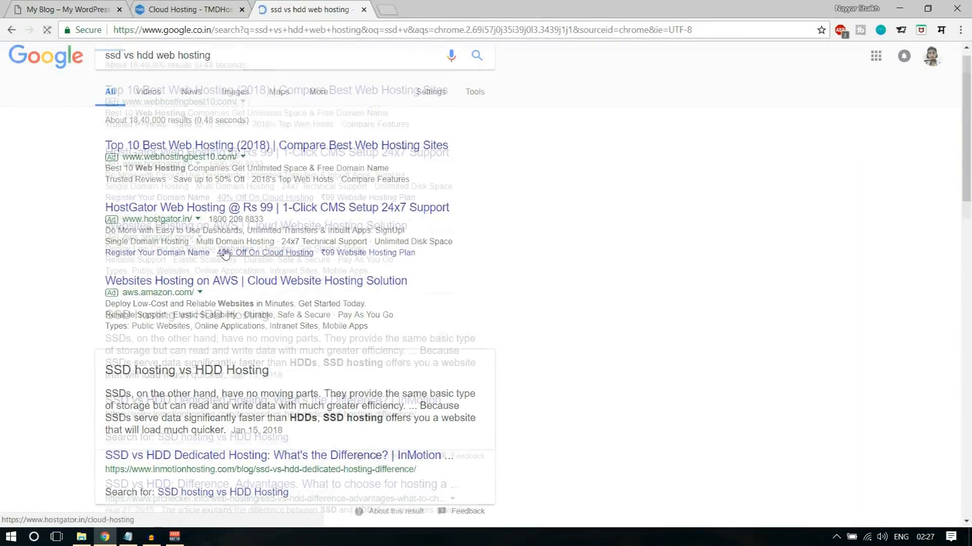
{"action": "scroll", "coordinate": [251, 348], "scroll_direction": "down", "scroll_amount": 4}
{"action": "scroll", "coordinate": [258, 359], "scroll_direction": "up", "scroll_amount": 15}
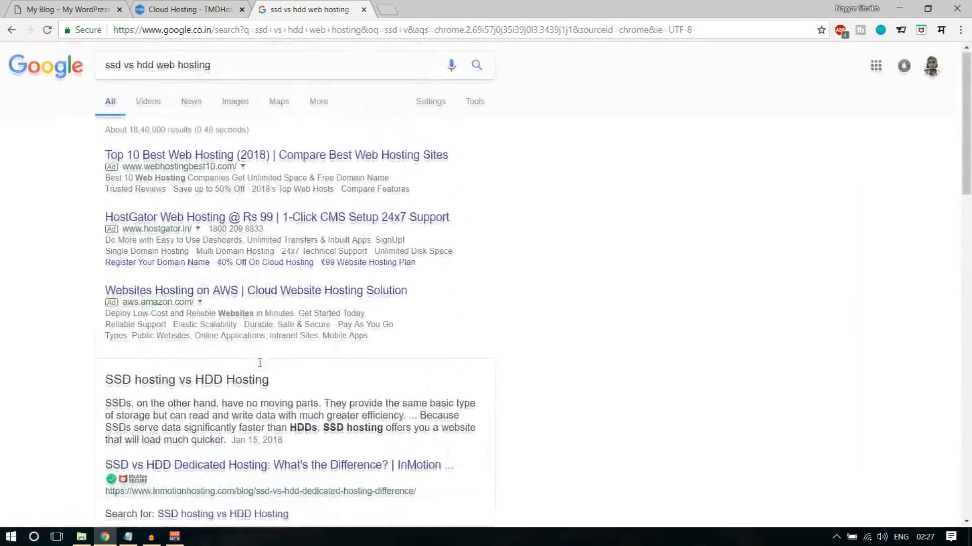
- View the MaxterHost SSD vs. HDD comparison chart in the image results and close the search tab
{"action": "left_click", "coordinate": [235, 104]}
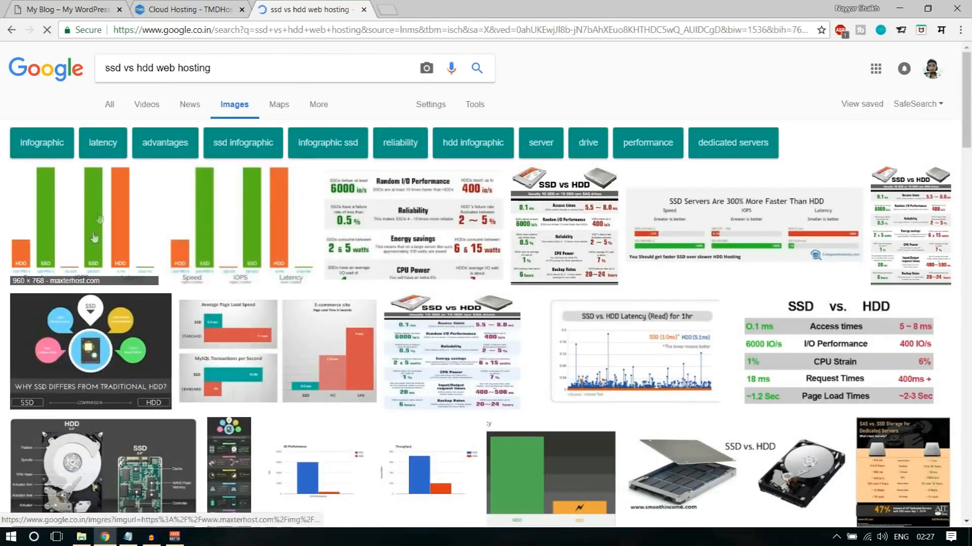
{"action": "scroll", "coordinate": [303, 385], "scroll_direction": "down", "scroll_amount": 4}
{"action": "scroll", "coordinate": [304, 395], "scroll_direction": "up", "scroll_amount": 4}
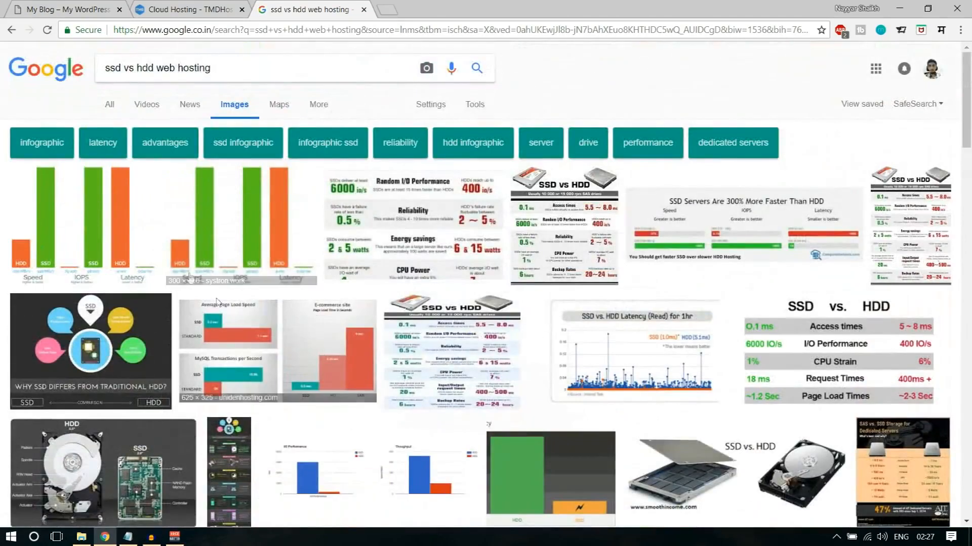
{"action": "left_click", "coordinate": [113, 212]}
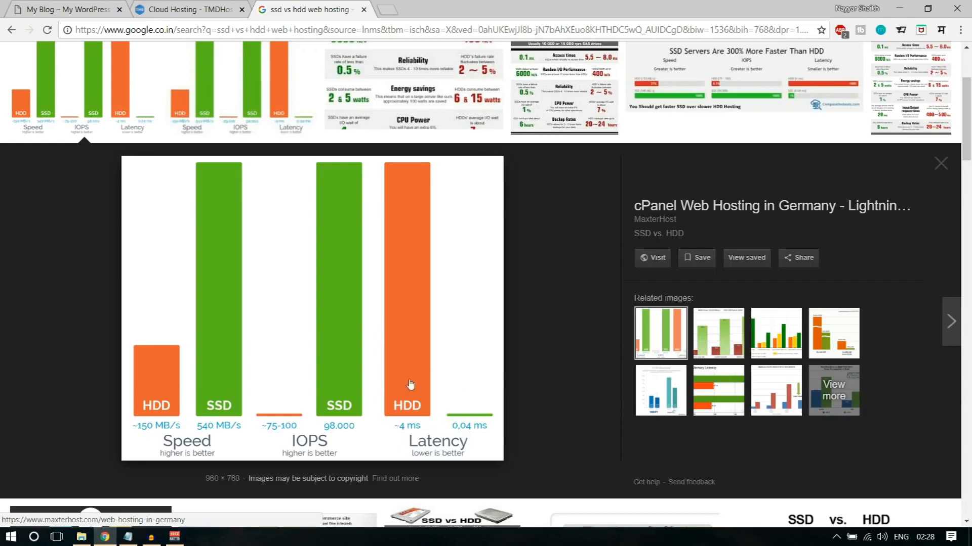
{"action": "scroll", "coordinate": [590, 458], "scroll_direction": "up", "scroll_amount": 3}
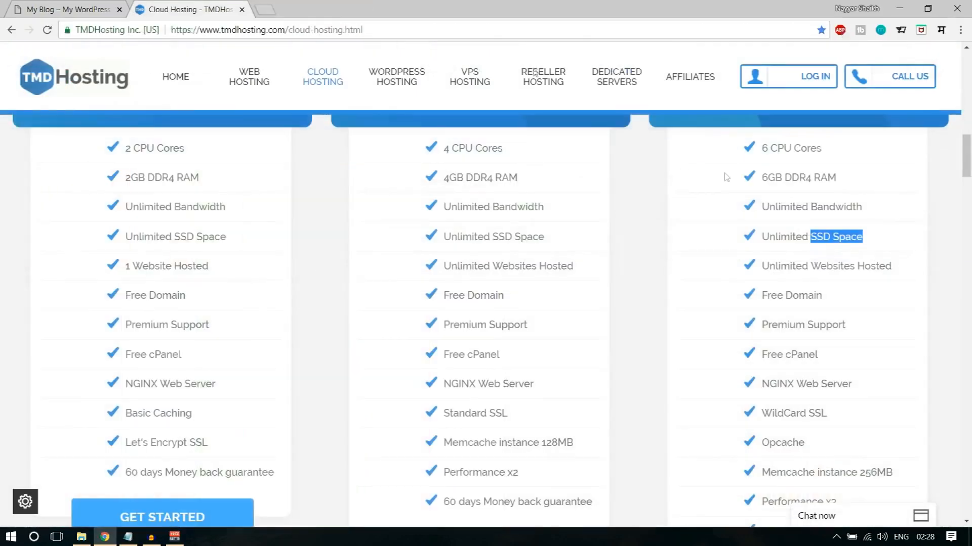
{"action": "left_click", "coordinate": [363, 10]}
- Review the Enterprise Cloud plan's SSD space, hosted websites and free domain features
{"action": "left_click", "coordinate": [800, 238]}
{"action": "left_click_drag", "start_coordinate": [762, 237], "coordinate": [881, 238]}
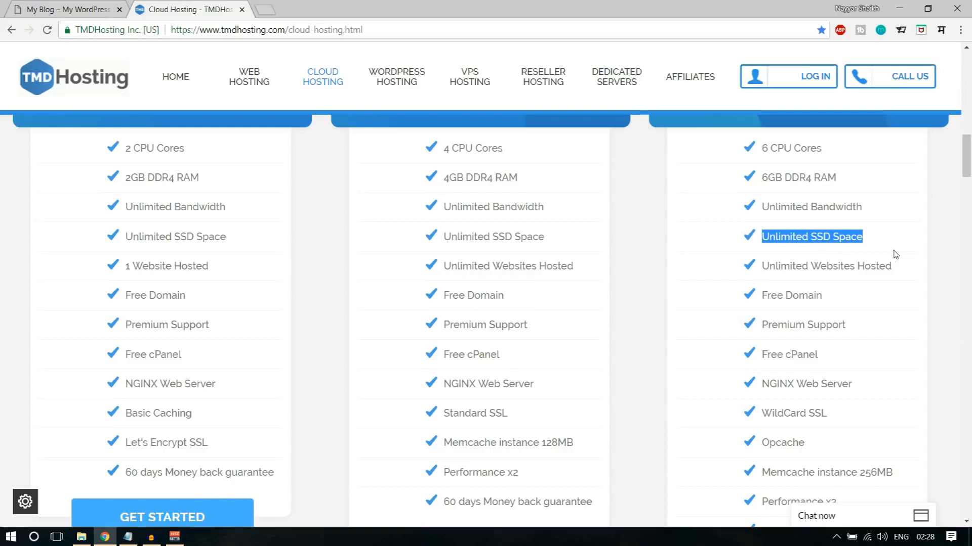
{"action": "left_click_drag", "start_coordinate": [762, 265], "coordinate": [905, 274]}
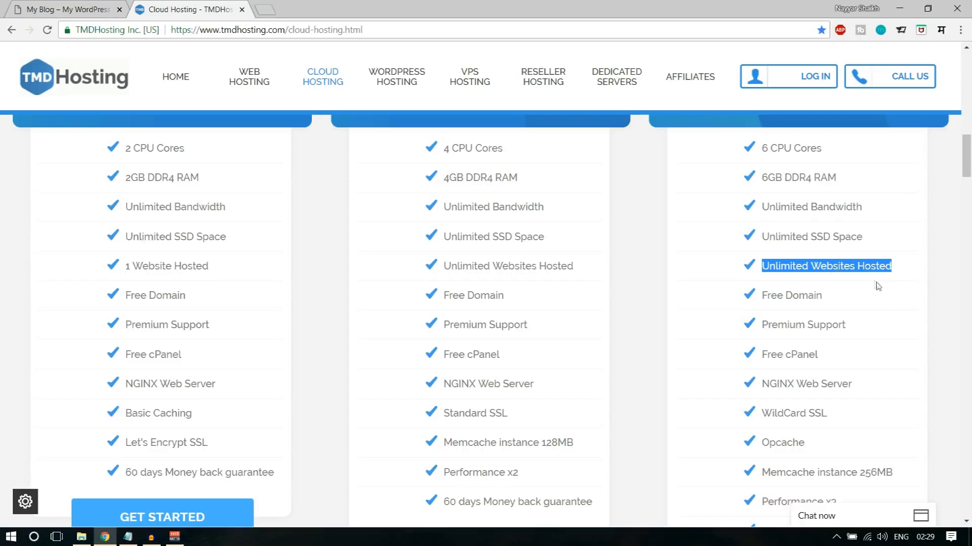
{"action": "scroll", "coordinate": [877, 298], "scroll_direction": "down", "scroll_amount": 1}
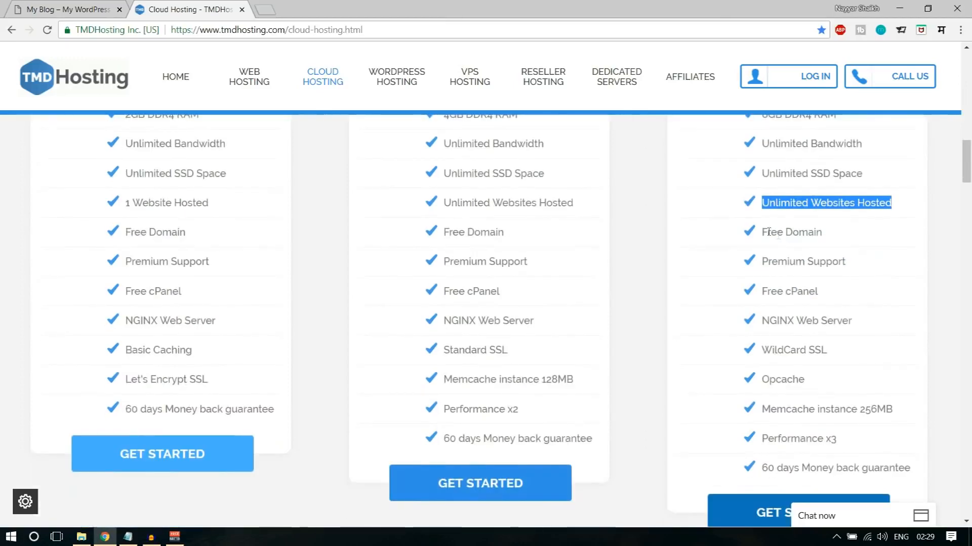
{"action": "left_click_drag", "start_coordinate": [765, 232], "coordinate": [834, 238]}
{"action": "scroll", "coordinate": [845, 304], "scroll_direction": "up", "scroll_amount": 4}
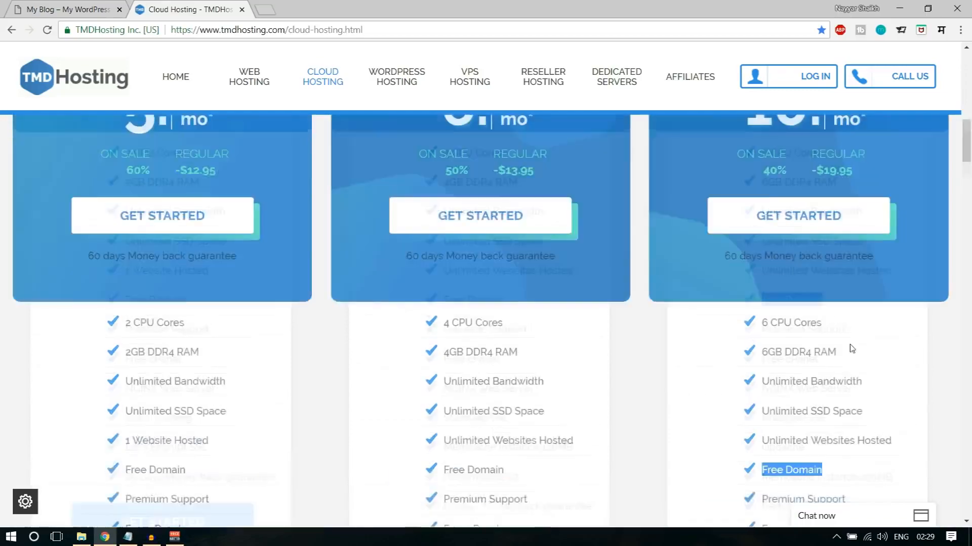
- Review the Enterprise Cloud plan's feature list, focusing on the included SSL certificate
{"action": "scroll", "coordinate": [303, 258], "scroll_direction": "up", "scroll_amount": 4}
{"action": "scroll", "coordinate": [205, 276], "scroll_direction": "down", "scroll_amount": 8}
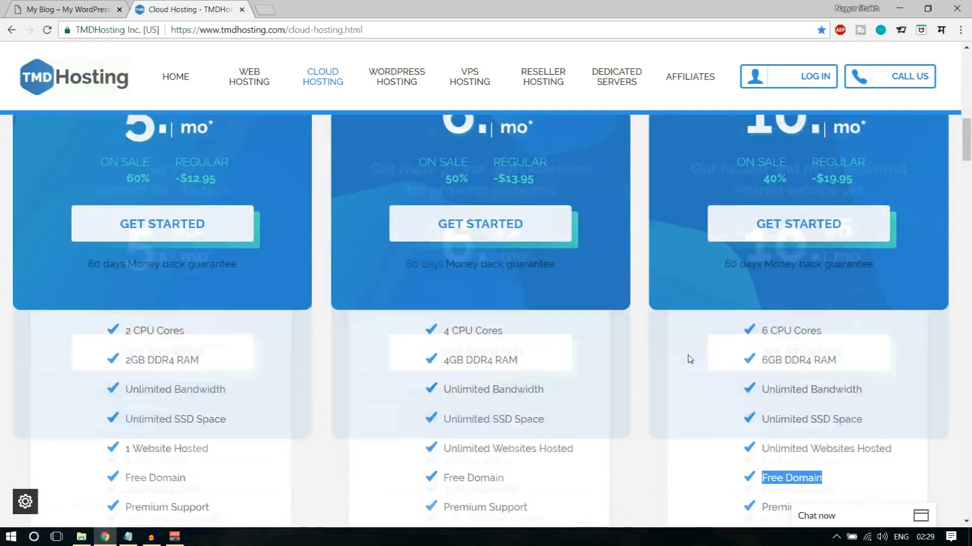
{"action": "scroll", "coordinate": [727, 365], "scroll_direction": "down", "scroll_amount": 1}
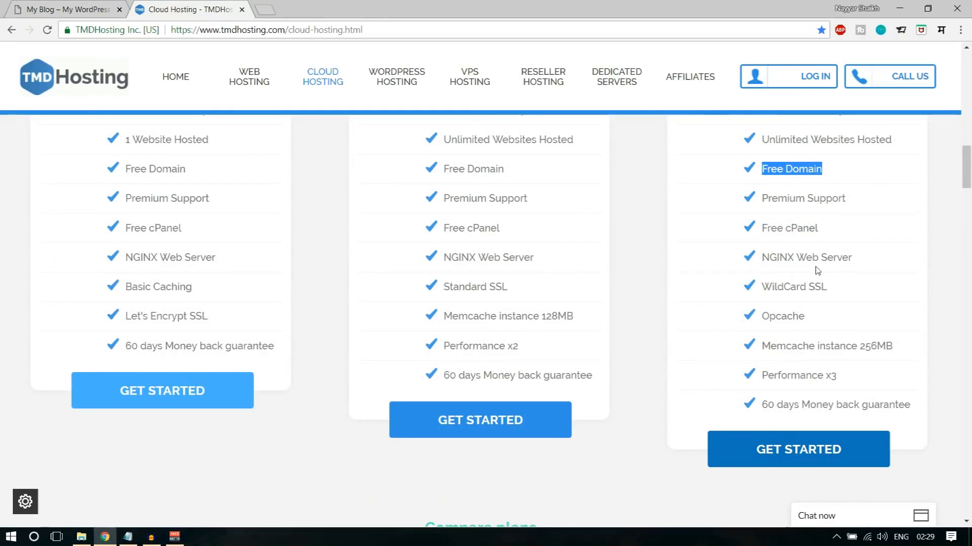
{"action": "left_click_drag", "start_coordinate": [827, 289], "coordinate": [811, 290]}
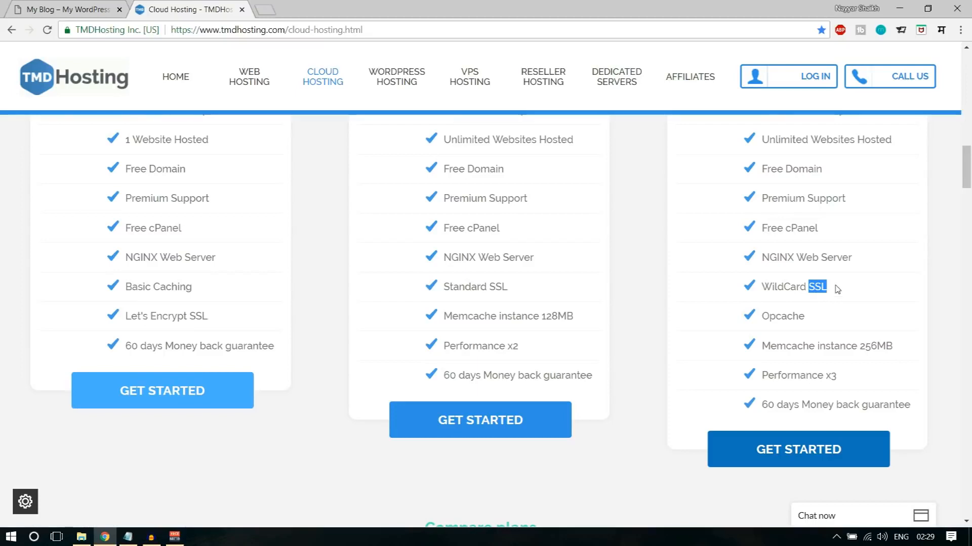
{"action": "left_click", "coordinate": [71, 5]}
{"action": "left_click", "coordinate": [198, 9]}
- Open bloggdude.com in a new tab and check its connection security details
{"action": "left_click", "coordinate": [264, 6]}
{"action": "type", "text": "b"}
{"action": "key", "text": "Return"}
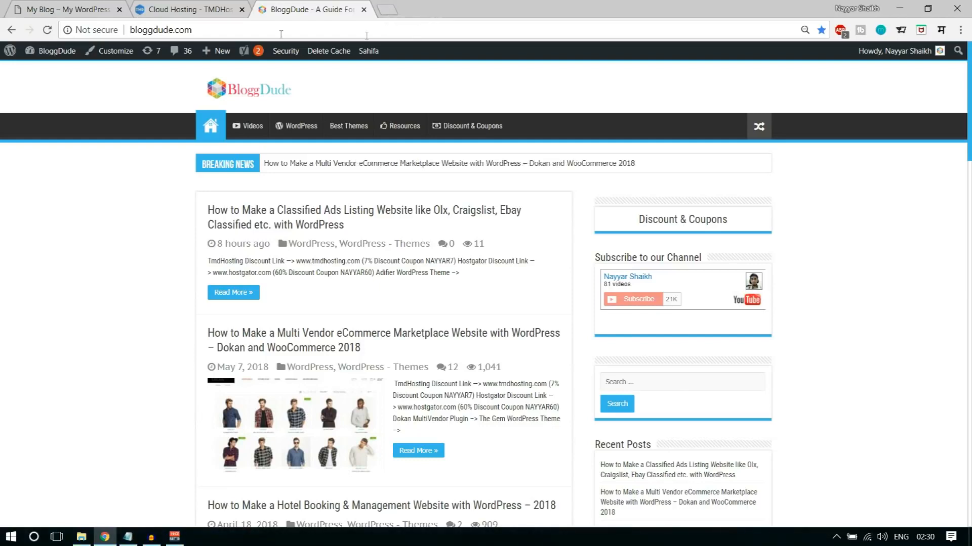
{"action": "left_click", "coordinate": [92, 34]}
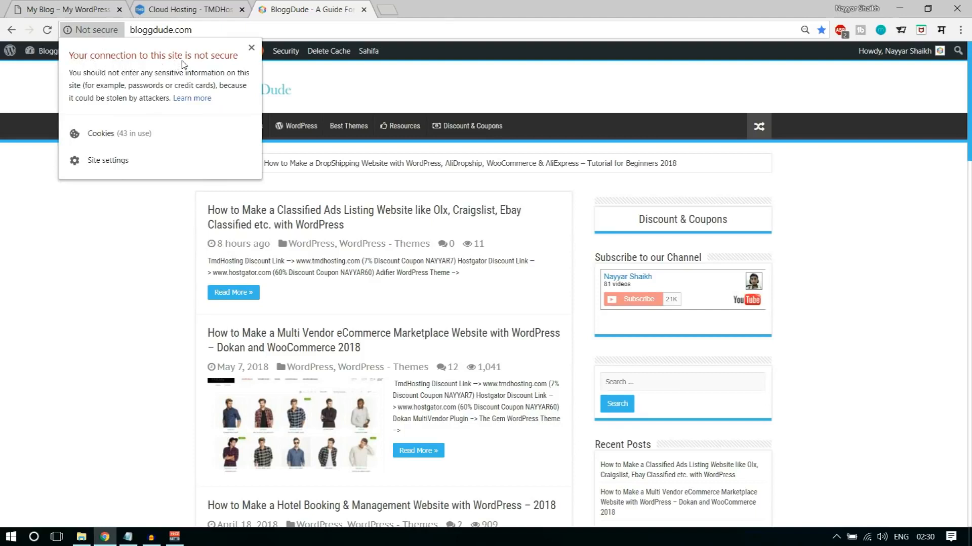
{"action": "left_click", "coordinate": [251, 48]}
- Return to the TMDHosting cloud hosting page and check its connection security details
{"action": "left_click", "coordinate": [198, 7]}
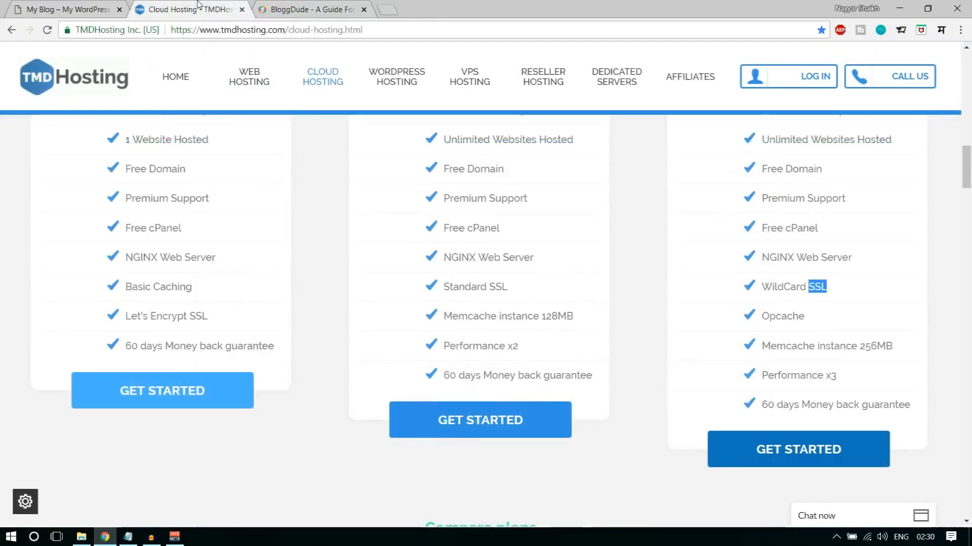
{"action": "left_click", "coordinate": [126, 31]}
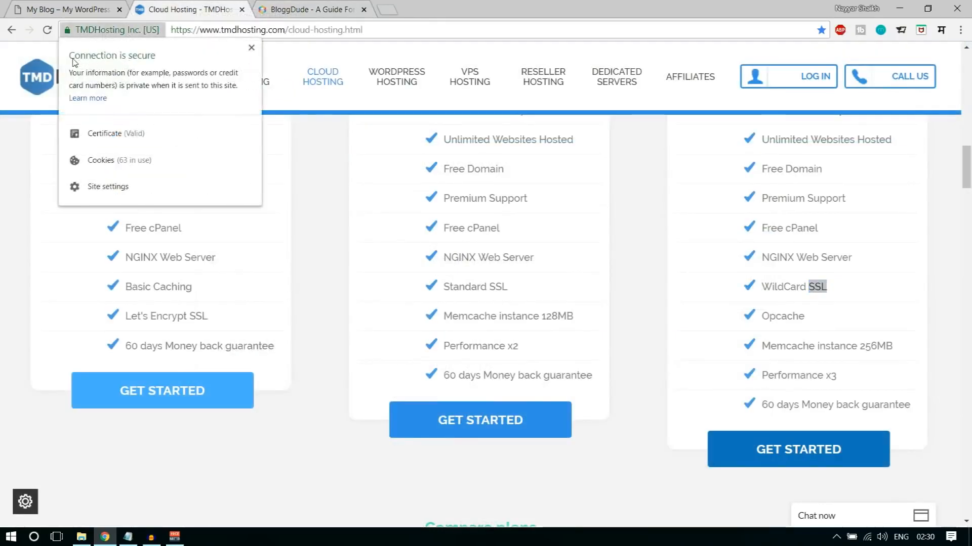
{"action": "left_click", "coordinate": [252, 48]}
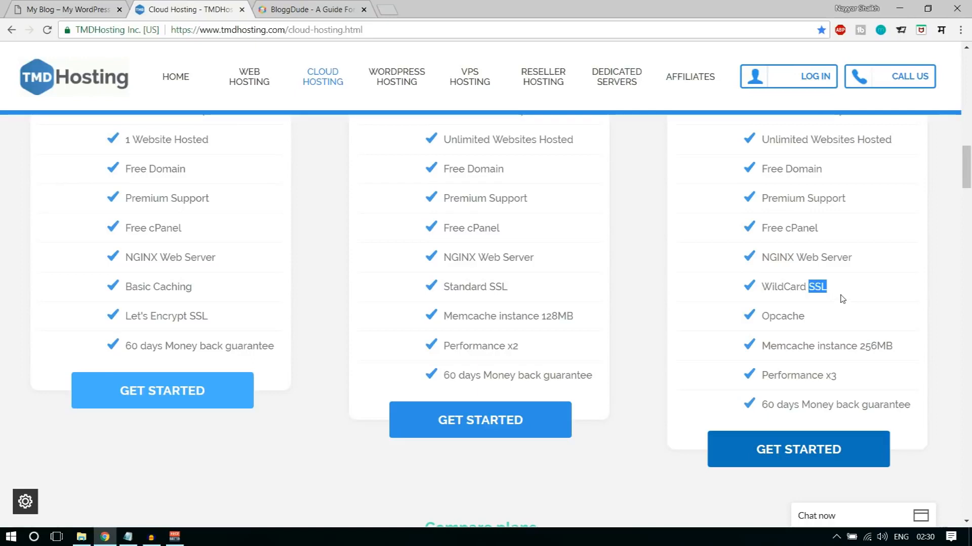
- Review the Enterprise Cloud plan's WildCard SSL, Opcache, Memcache instance and Performance features
{"action": "left_click_drag", "start_coordinate": [832, 289], "coordinate": [765, 288]}
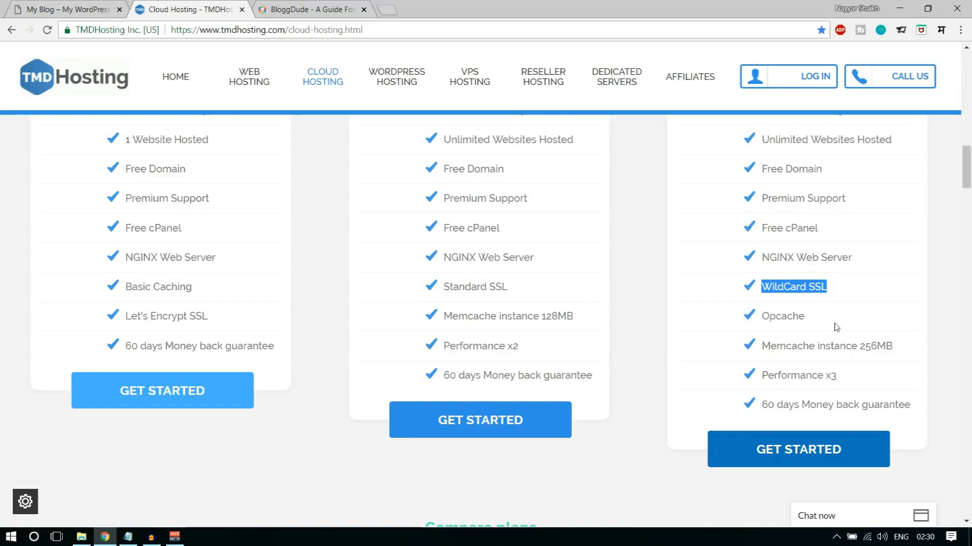
{"action": "triple_click", "coordinate": [819, 324]}
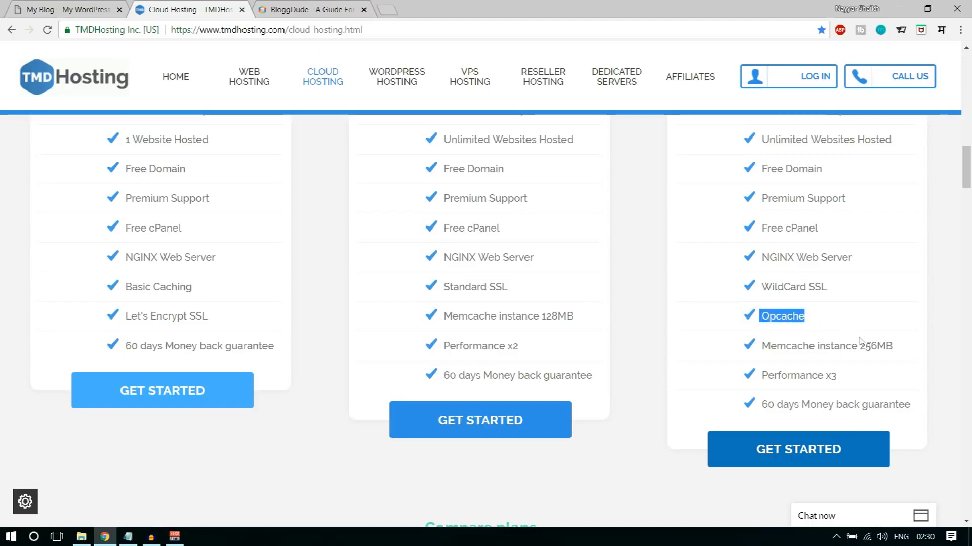
{"action": "left_click_drag", "start_coordinate": [761, 346], "coordinate": [911, 355]}
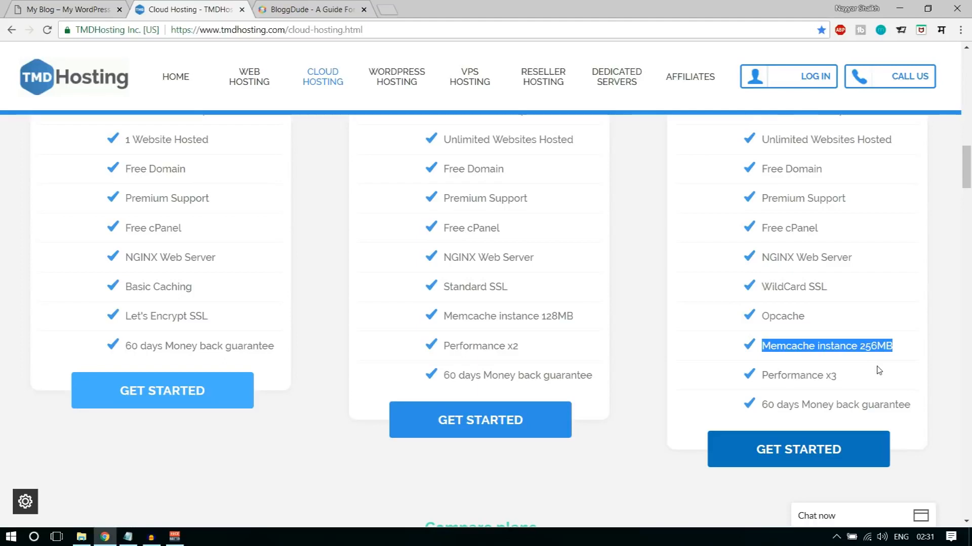
{"action": "left_click_drag", "start_coordinate": [762, 376], "coordinate": [843, 385]}
- Compare the prices, performance and money-back guarantee of the Starter, Business and Enterprise Cloud plans
{"action": "scroll", "coordinate": [850, 395], "scroll_direction": "up", "scroll_amount": 6}
{"action": "scroll", "coordinate": [850, 395], "scroll_direction": "up", "scroll_amount": 3}
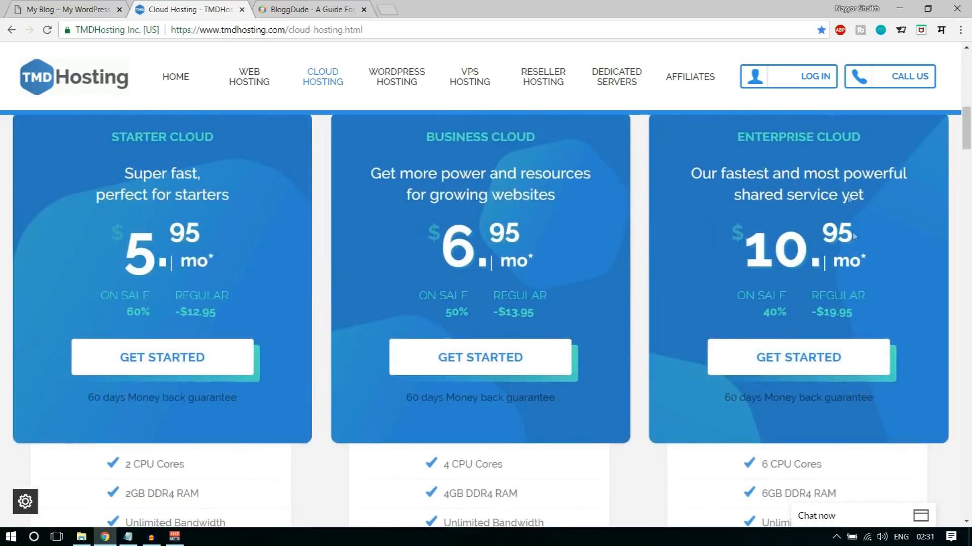
{"action": "scroll", "coordinate": [618, 283], "scroll_direction": "down", "scroll_amount": 6}
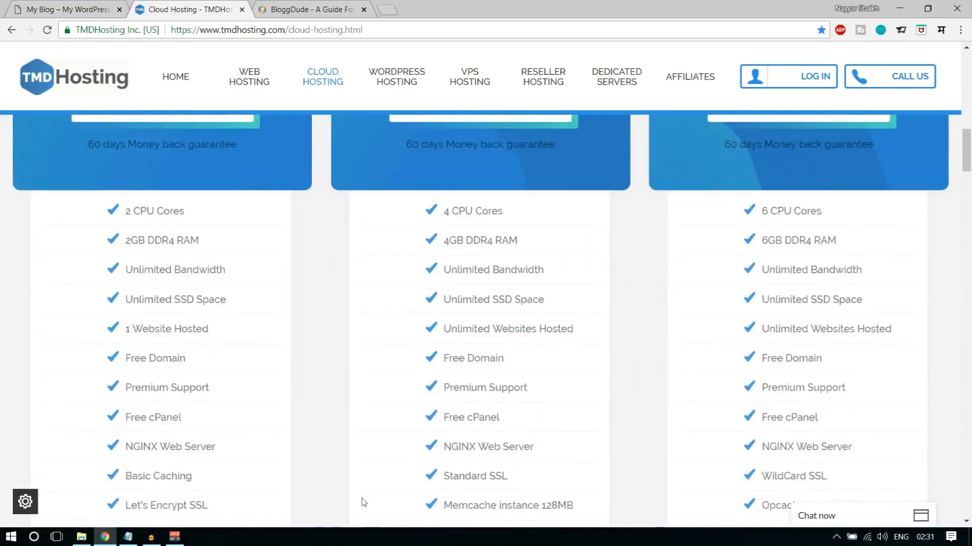
{"action": "scroll", "coordinate": [628, 468], "scroll_direction": "down", "scroll_amount": 5}
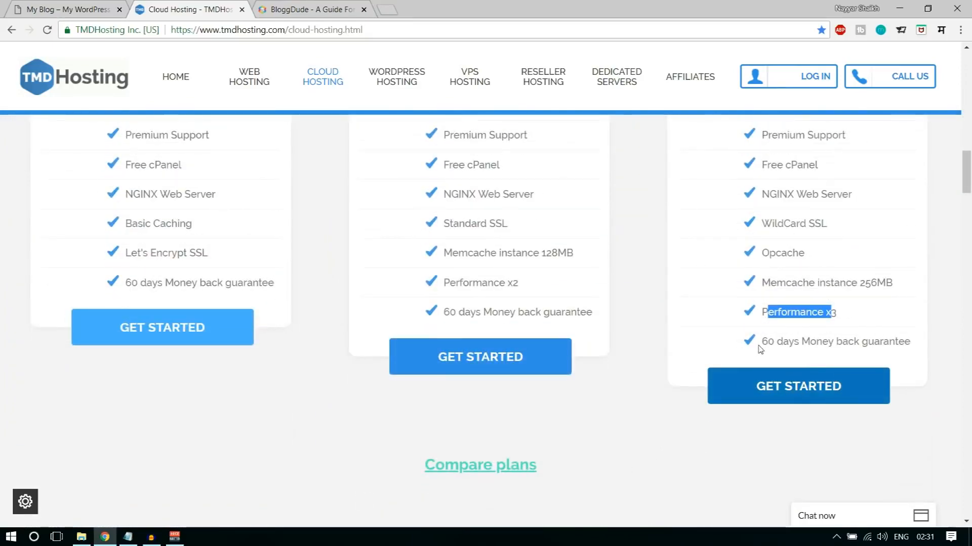
{"action": "scroll", "coordinate": [950, 427], "scroll_direction": "up", "scroll_amount": 10}
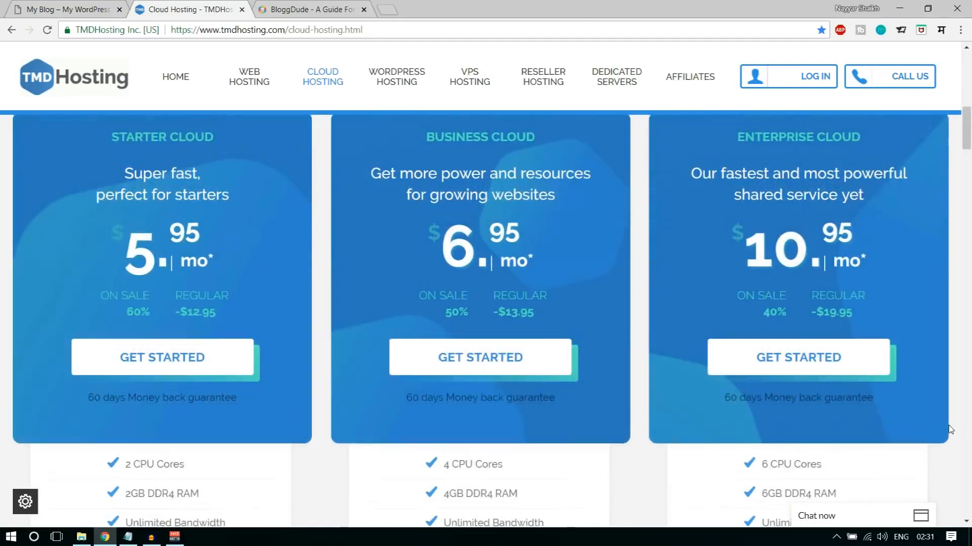
{"action": "scroll", "coordinate": [875, 395], "scroll_direction": "up", "scroll_amount": 1}
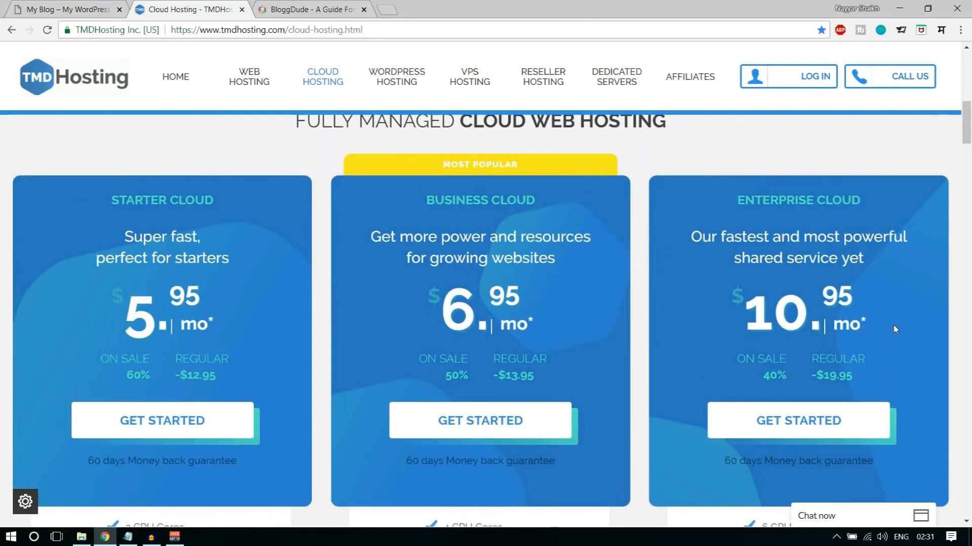
{"action": "scroll", "coordinate": [894, 329], "scroll_direction": "down", "scroll_amount": 4}
{"action": "scroll", "coordinate": [245, 380], "scroll_direction": "up", "scroll_amount": 5}
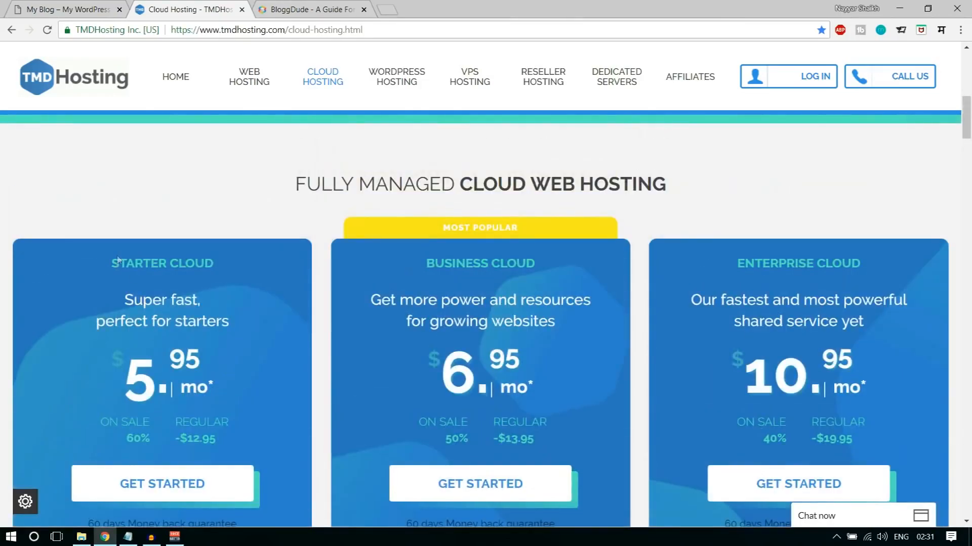
- Check how many websites the Starter Cloud plan can host
{"action": "scroll", "coordinate": [118, 260], "scroll_direction": "down", "scroll_amount": 6}
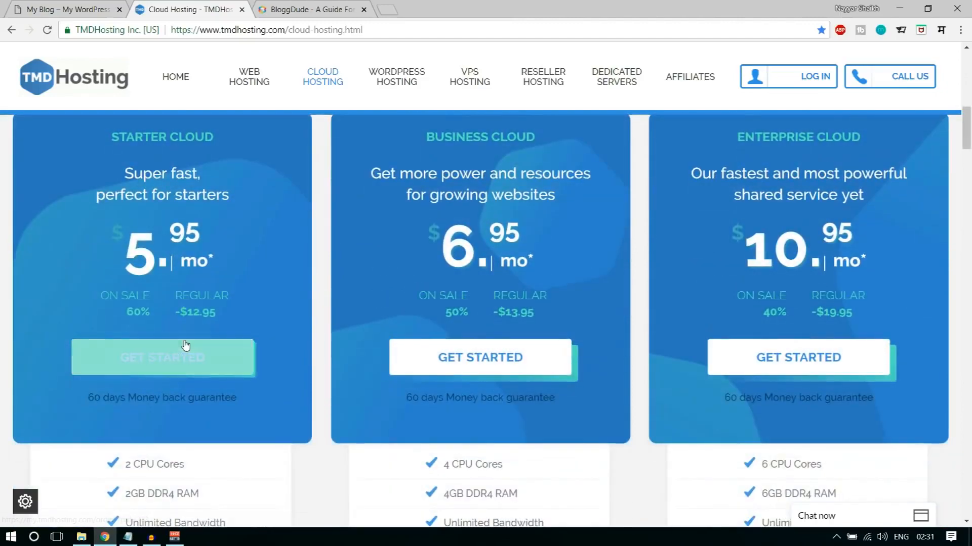
{"action": "scroll", "coordinate": [139, 347], "scroll_direction": "down", "scroll_amount": 1}
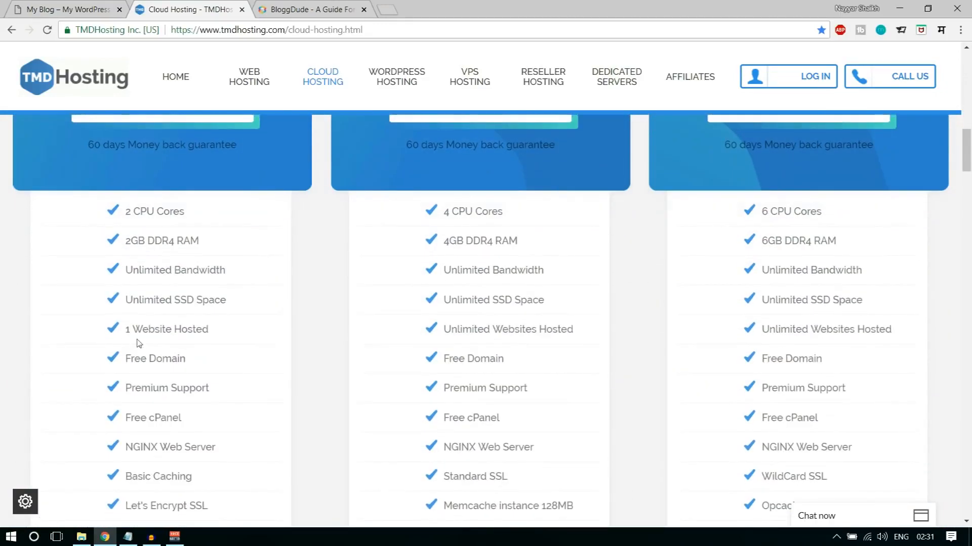
{"action": "left_click_drag", "start_coordinate": [125, 330], "coordinate": [207, 329]}
{"action": "left_click", "coordinate": [229, 331]}
{"action": "scroll", "coordinate": [262, 375], "scroll_direction": "up", "scroll_amount": 4}
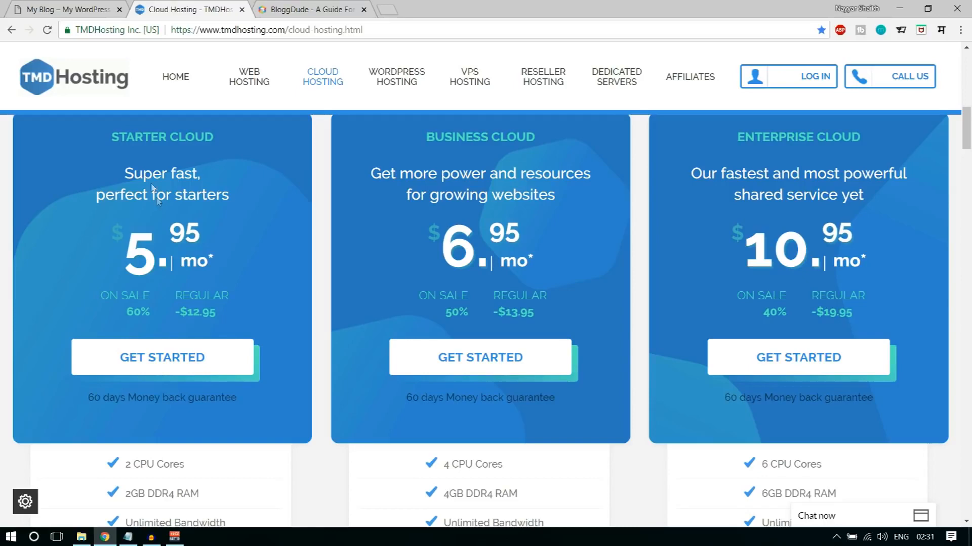
- Choose the Enterprise Cloud plan and start its order
{"action": "scroll", "coordinate": [195, 281], "scroll_direction": "up", "scroll_amount": 2}
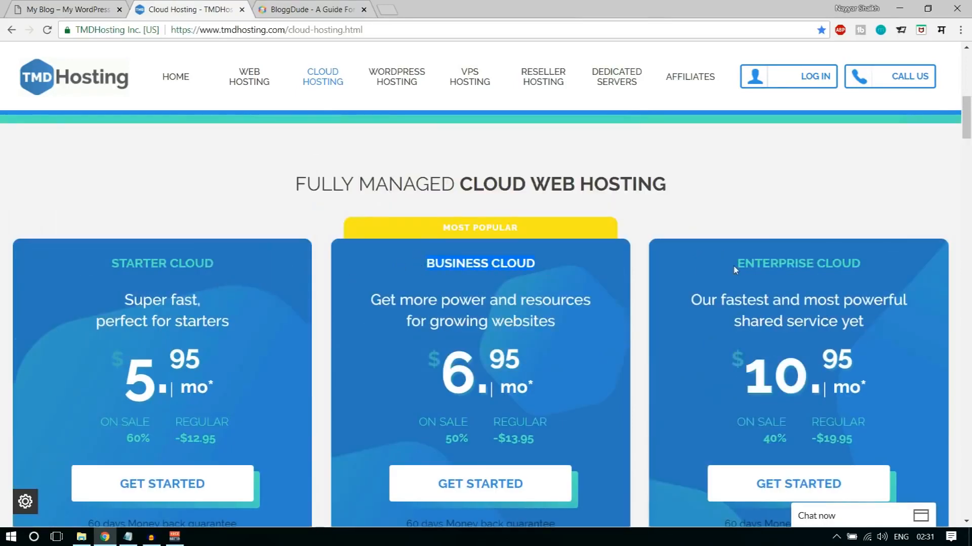
{"action": "left_click_drag", "start_coordinate": [737, 270], "coordinate": [863, 268]}
{"action": "scroll", "coordinate": [827, 200], "scroll_direction": "down", "scroll_amount": 1}
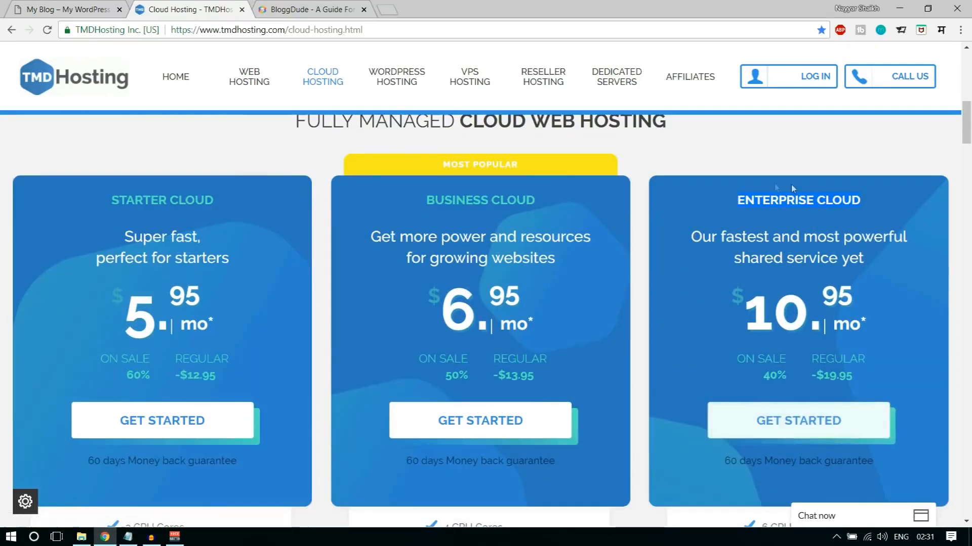
{"action": "left_click", "coordinate": [812, 426]}
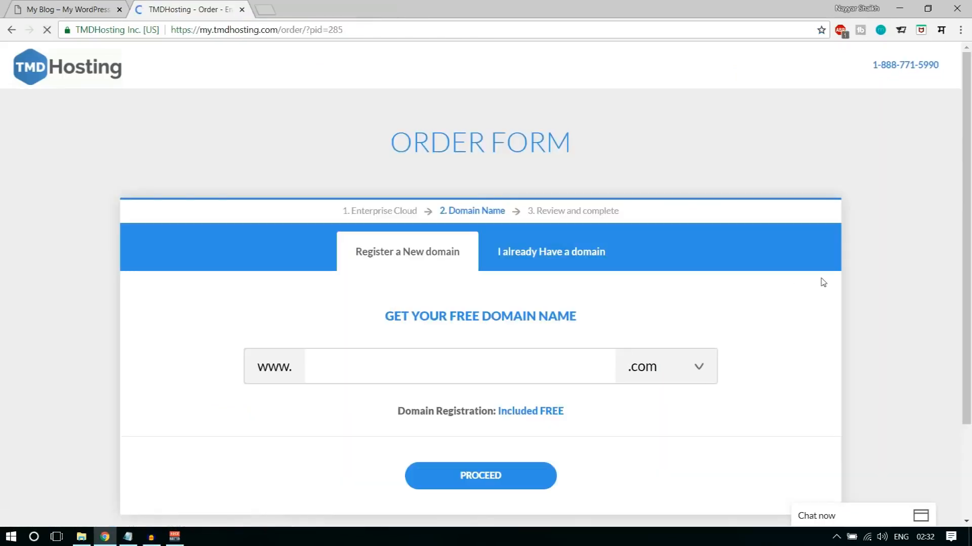
- Enter the desired name for the free new domain in the order form
{"action": "left_click", "coordinate": [500, 370]}
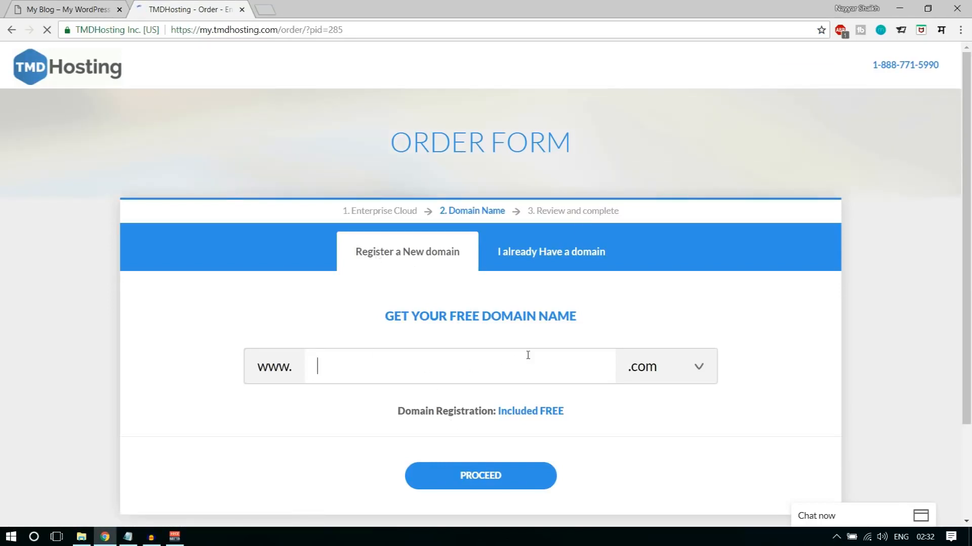
{"action": "type", "text": "nayyars"}
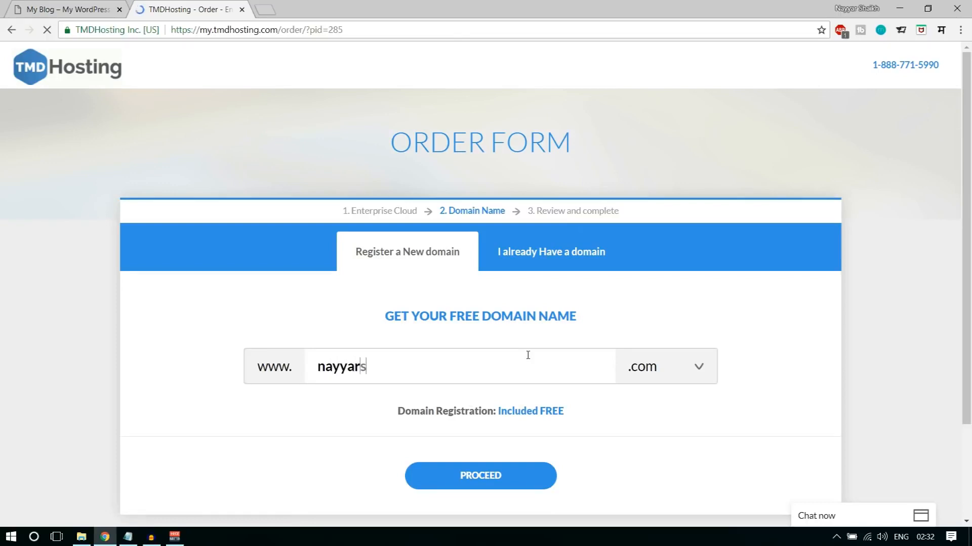
{"action": "type", "text": "haikh1"}
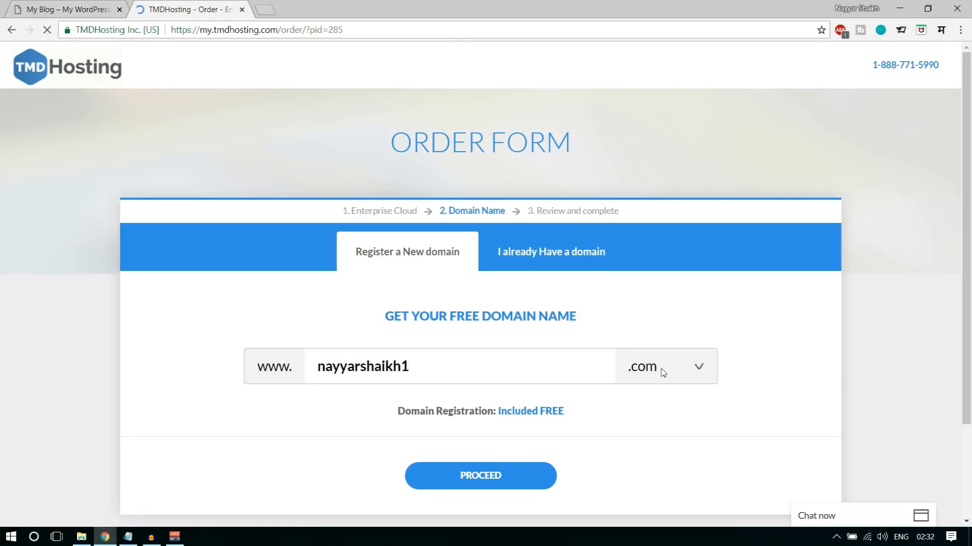
{"action": "left_click_drag", "start_coordinate": [411, 367], "coordinate": [306, 369]}
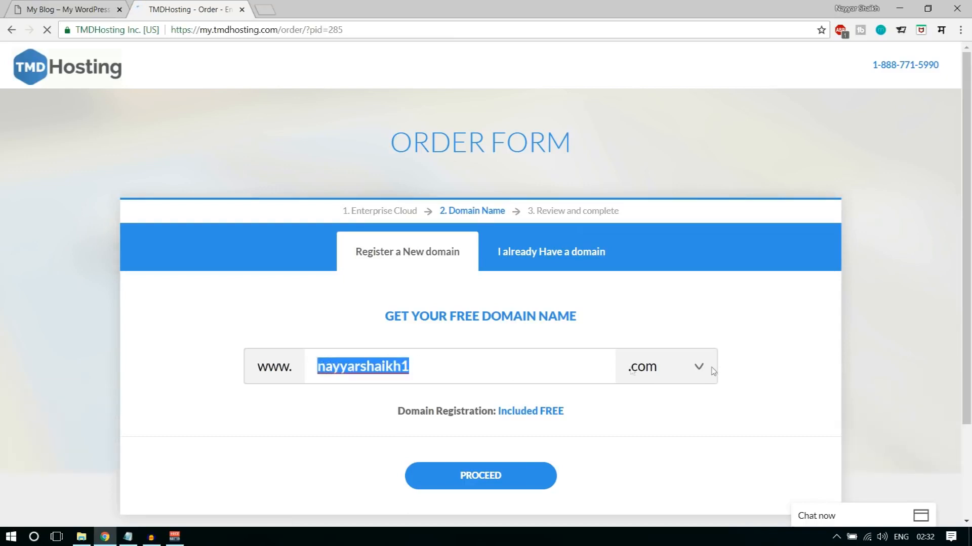
- Look through the available free and generic domain extensions, leaving .com selected
{"action": "left_click", "coordinate": [672, 369]}
{"action": "scroll", "coordinate": [684, 259], "scroll_direction": "down", "scroll_amount": 4}
{"action": "scroll", "coordinate": [684, 259], "scroll_direction": "up", "scroll_amount": 4}
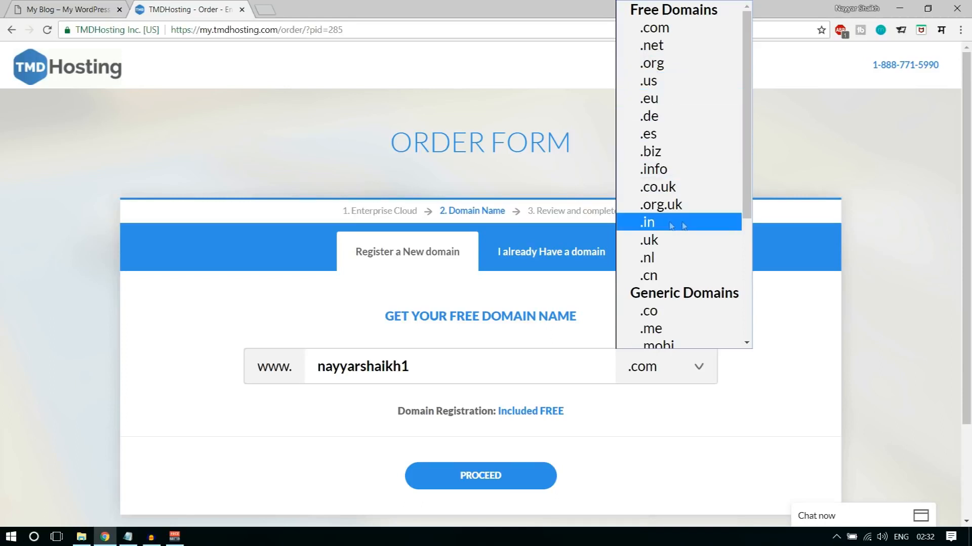
{"action": "left_click", "coordinate": [810, 362]}
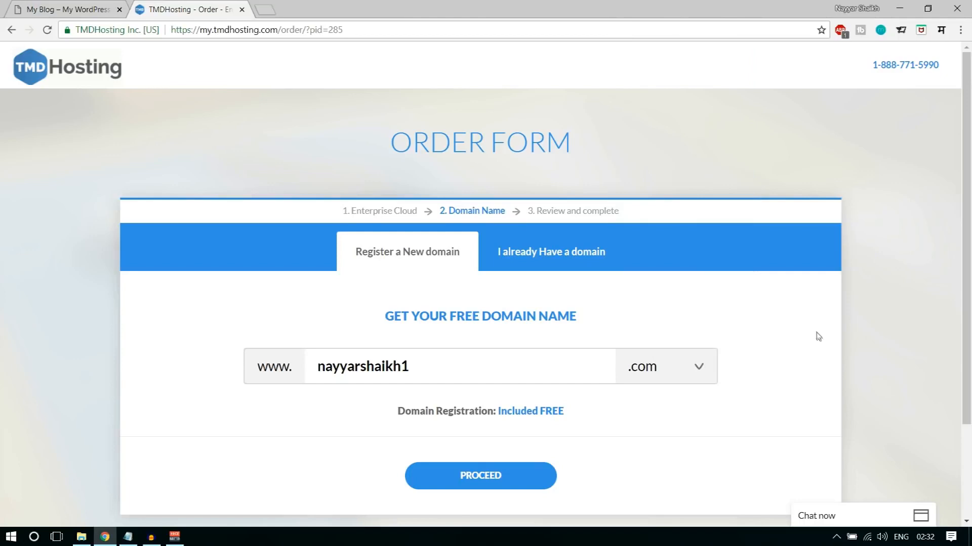
- Proceed with the entered .com domain and go to the new customer contact information form
{"action": "scroll", "coordinate": [816, 337], "scroll_direction": "down", "scroll_amount": 1}
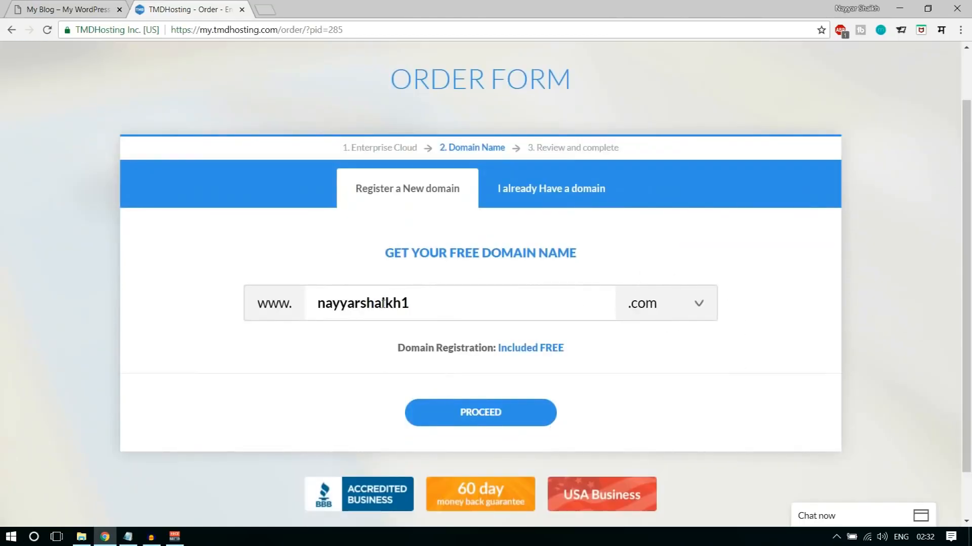
{"action": "left_click_drag", "start_coordinate": [322, 303], "coordinate": [403, 303]}
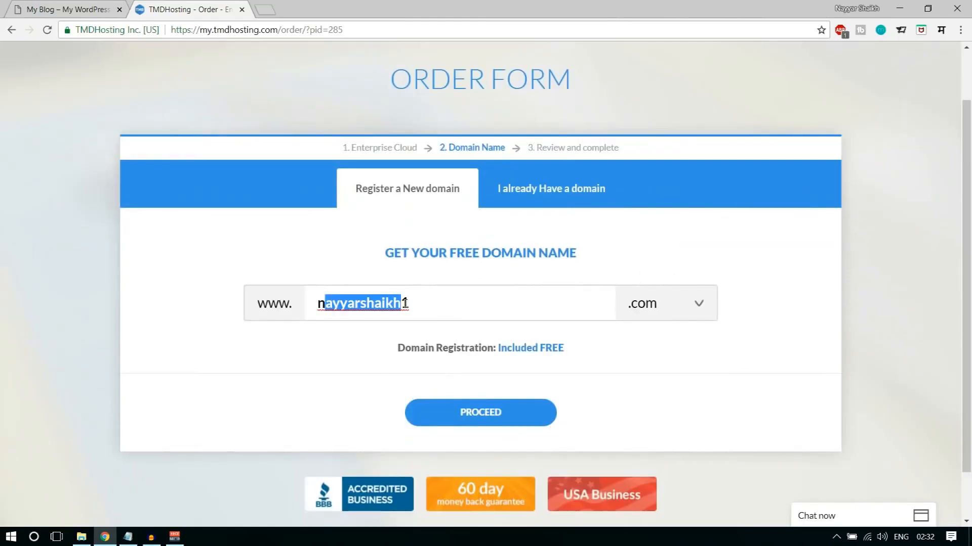
{"action": "left_click", "coordinate": [482, 418]}
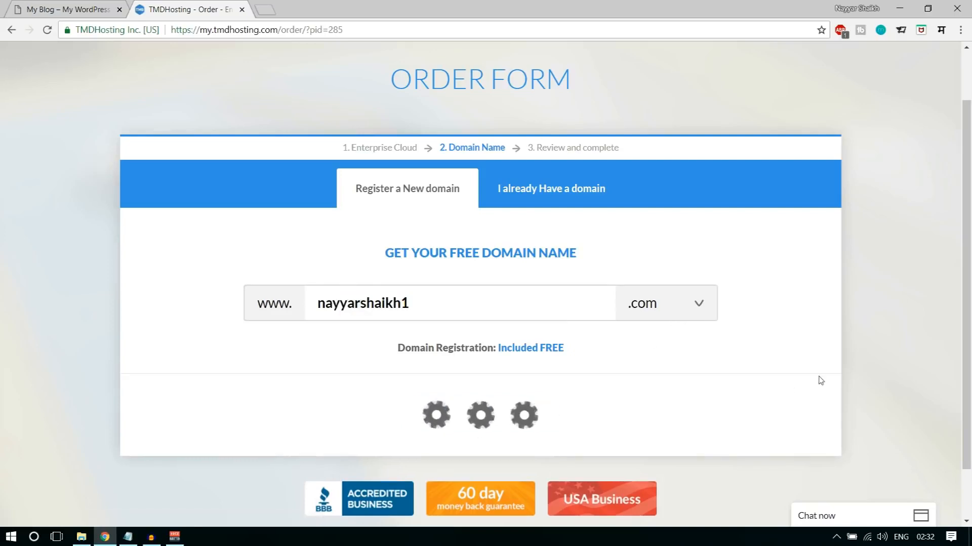
{"action": "scroll", "coordinate": [741, 390], "scroll_direction": "down", "scroll_amount": 5}
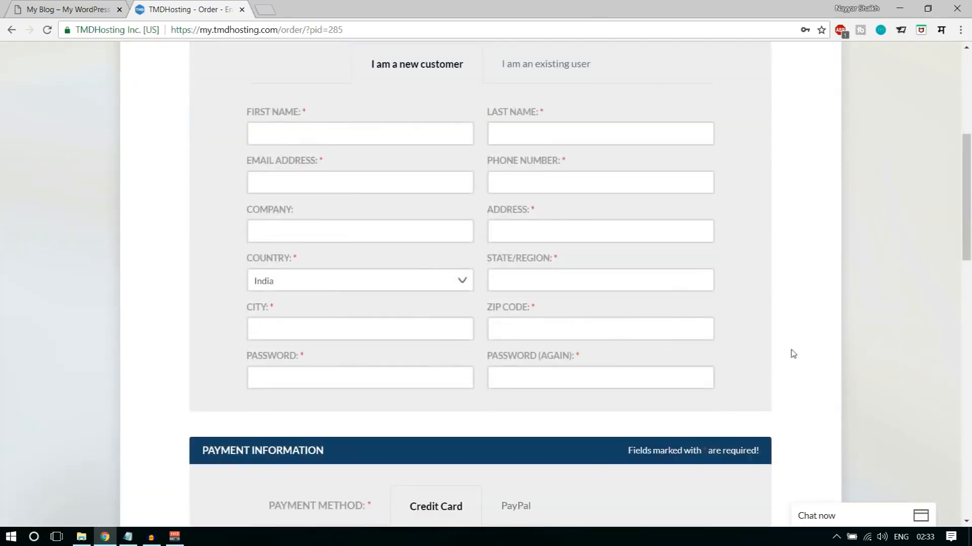
{"action": "scroll", "coordinate": [791, 353], "scroll_direction": "up", "scroll_amount": 3}
{"action": "scroll", "coordinate": [615, 234], "scroll_direction": "down", "scroll_amount": 1}
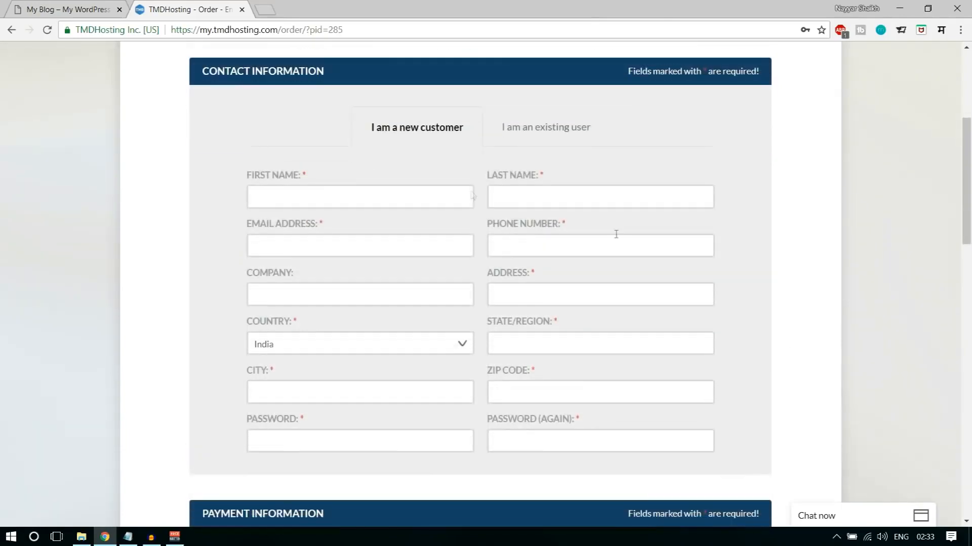
- Review the contact fields and payment options, checking the card types and PayPal, and leave Credit Card as the payment method
{"action": "left_click", "coordinate": [398, 197]}
{"action": "left_click", "coordinate": [766, 151]}
{"action": "scroll", "coordinate": [796, 264], "scroll_direction": "down", "scroll_amount": 1}
{"action": "scroll", "coordinate": [802, 271], "scroll_direction": "down", "scroll_amount": 5}
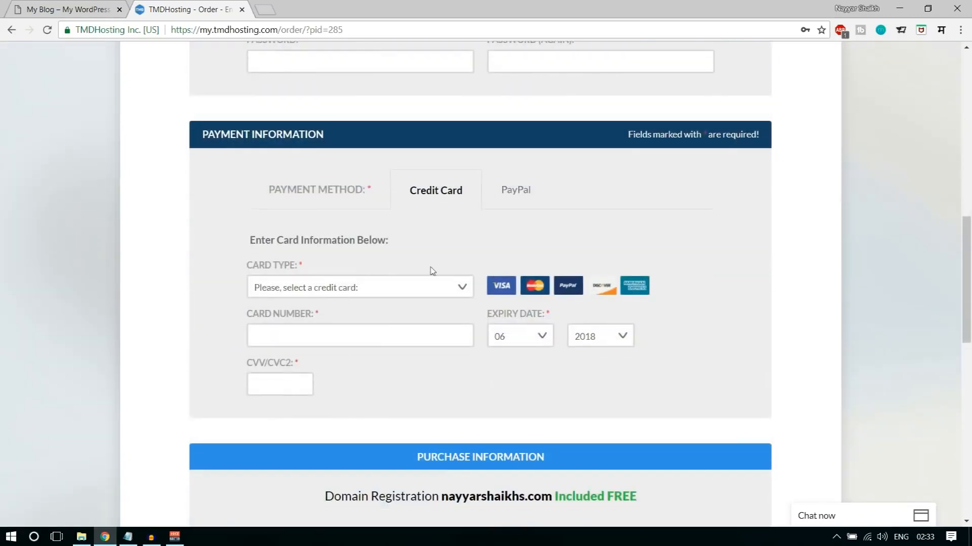
{"action": "left_click", "coordinate": [353, 292]}
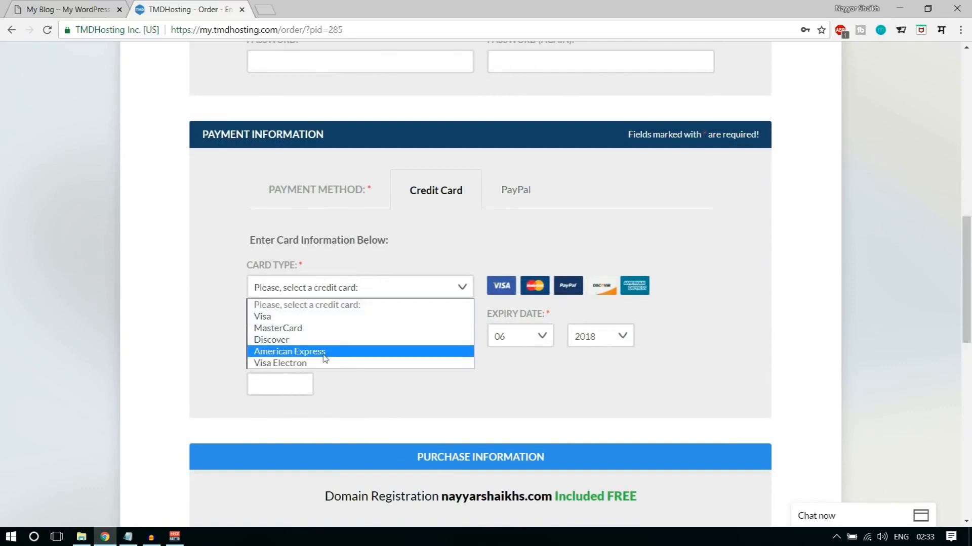
{"action": "left_click", "coordinate": [444, 238]}
{"action": "left_click", "coordinate": [511, 190]}
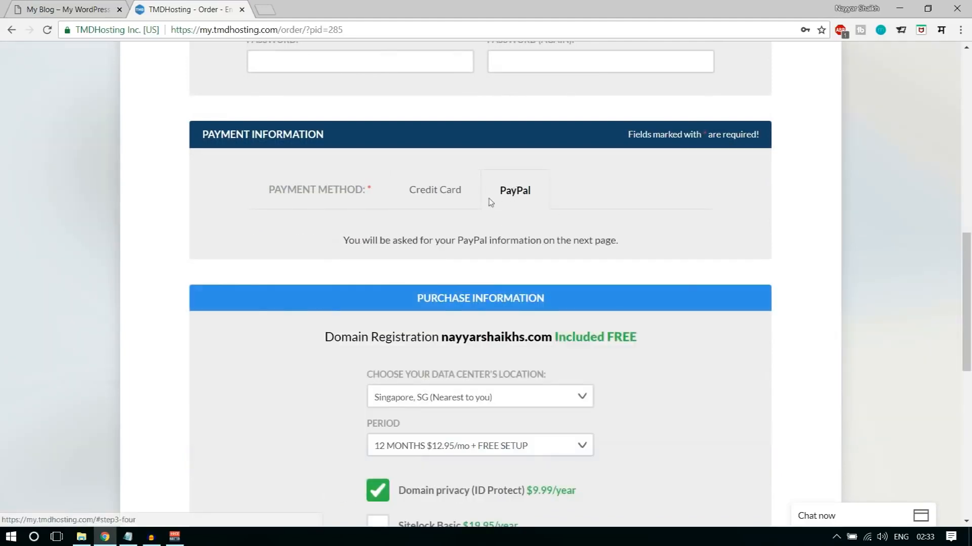
{"action": "left_click", "coordinate": [450, 198]}
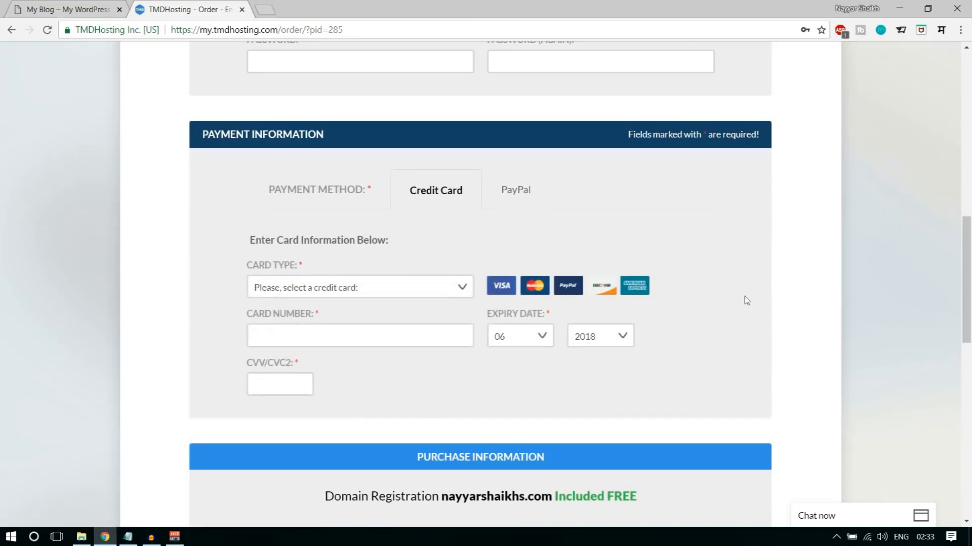
- Keep Singapore, SG as the data center location and 12 months at $12.95/mo with free setup as the period
{"action": "scroll", "coordinate": [810, 311], "scroll_direction": "down", "scroll_amount": 3}
{"action": "scroll", "coordinate": [810, 310], "scroll_direction": "down", "scroll_amount": 3}
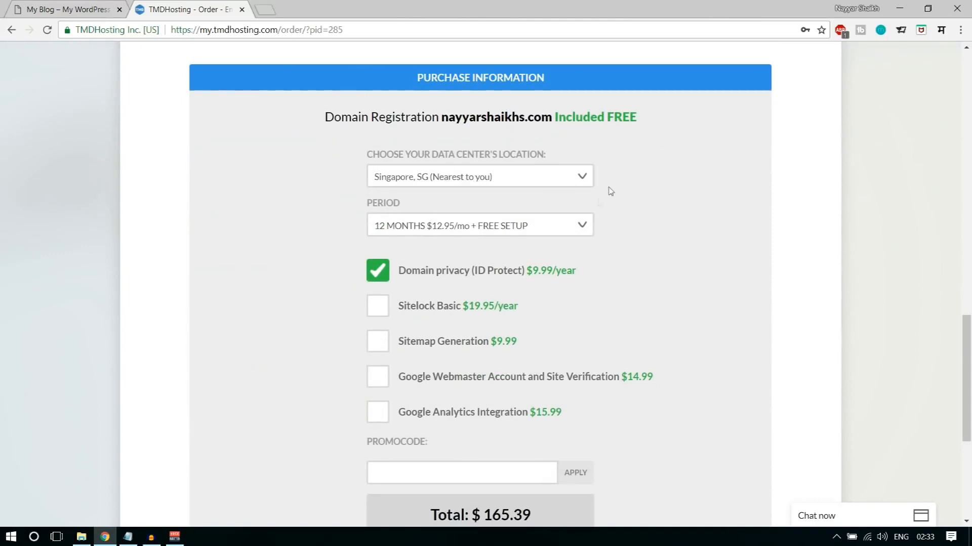
{"action": "left_click", "coordinate": [528, 183]}
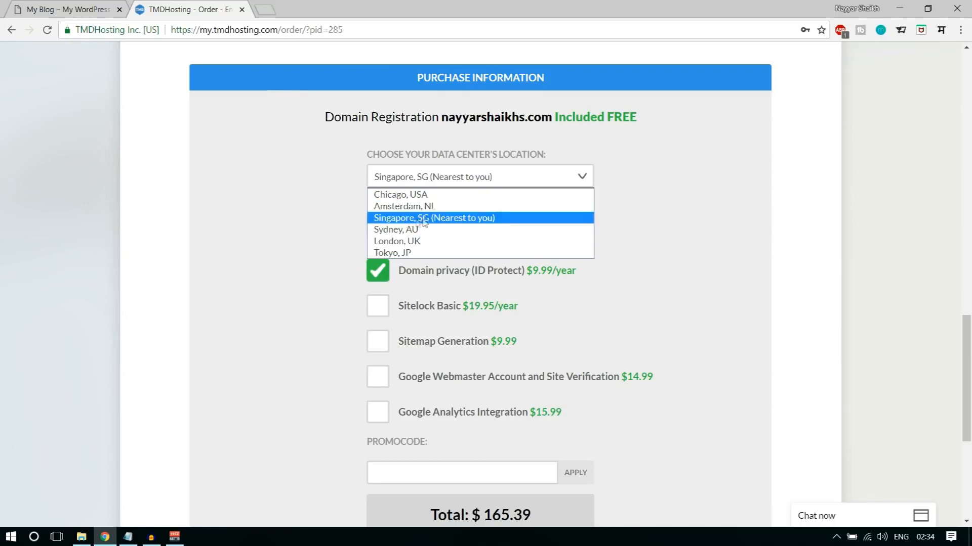
{"action": "left_click", "coordinate": [449, 224]}
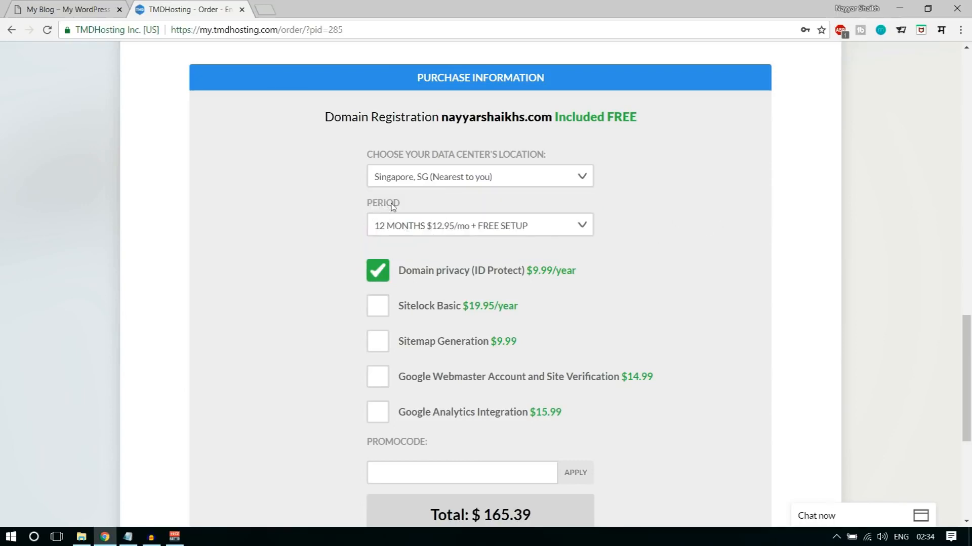
{"action": "left_click", "coordinate": [440, 229]}
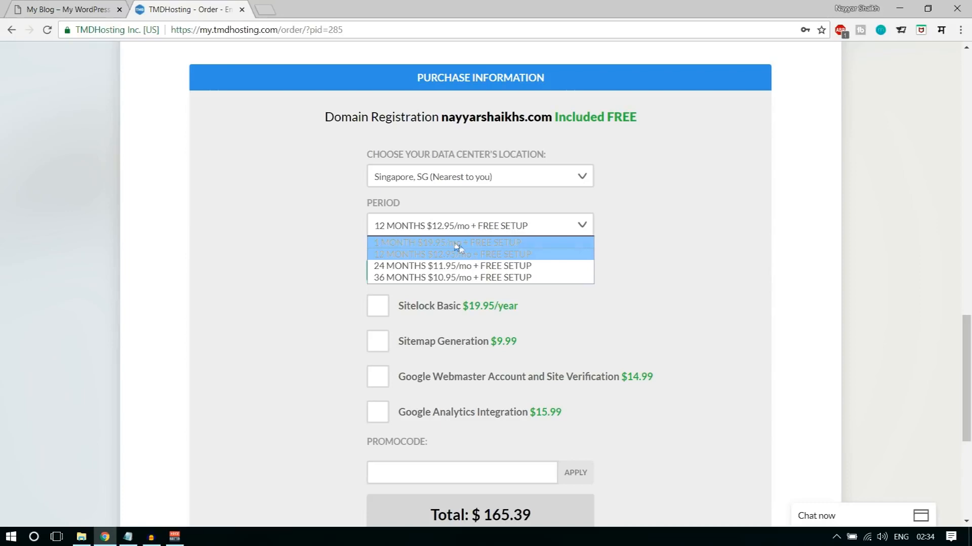
{"action": "left_click", "coordinate": [422, 257]}
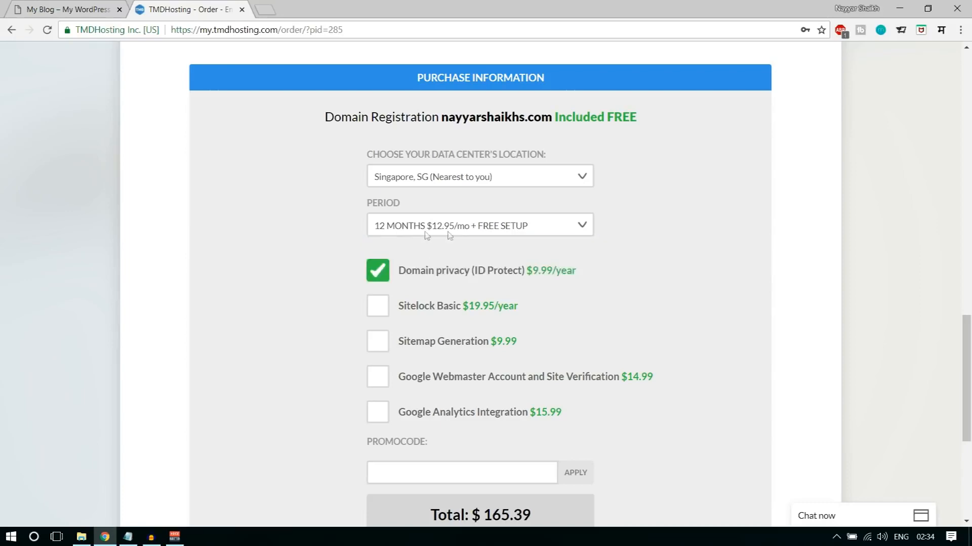
- Apply the promo code to the order and agree to the TMDHosting Terms of Service
{"action": "scroll", "coordinate": [737, 306], "scroll_direction": "down", "scroll_amount": 5}
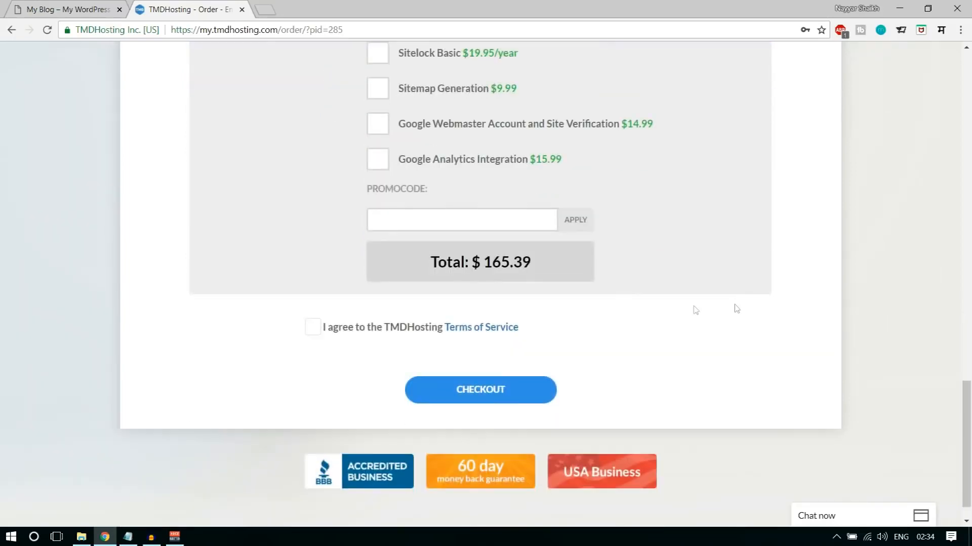
{"action": "left_click", "coordinate": [438, 218]}
{"action": "type", "text": "NAYYAR7"}
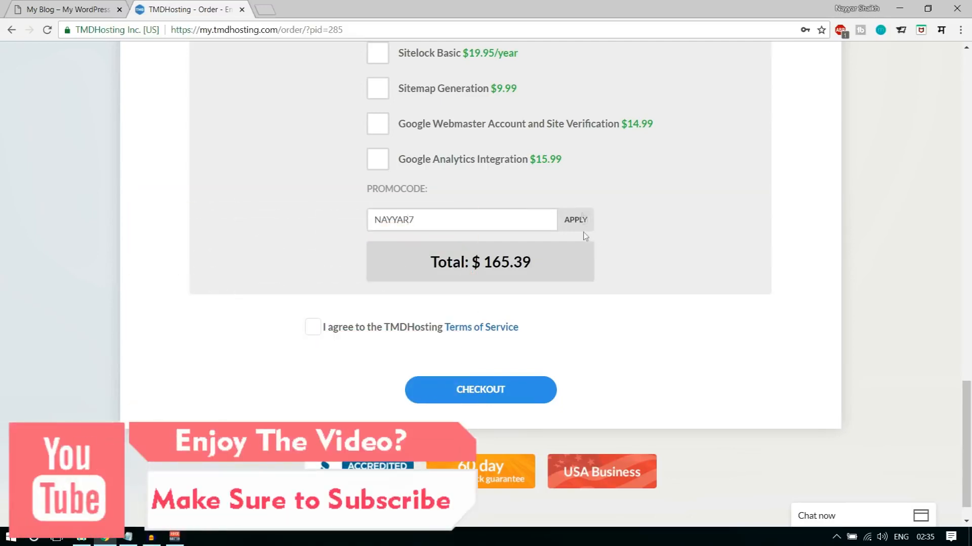
{"action": "left_click", "coordinate": [573, 216]}
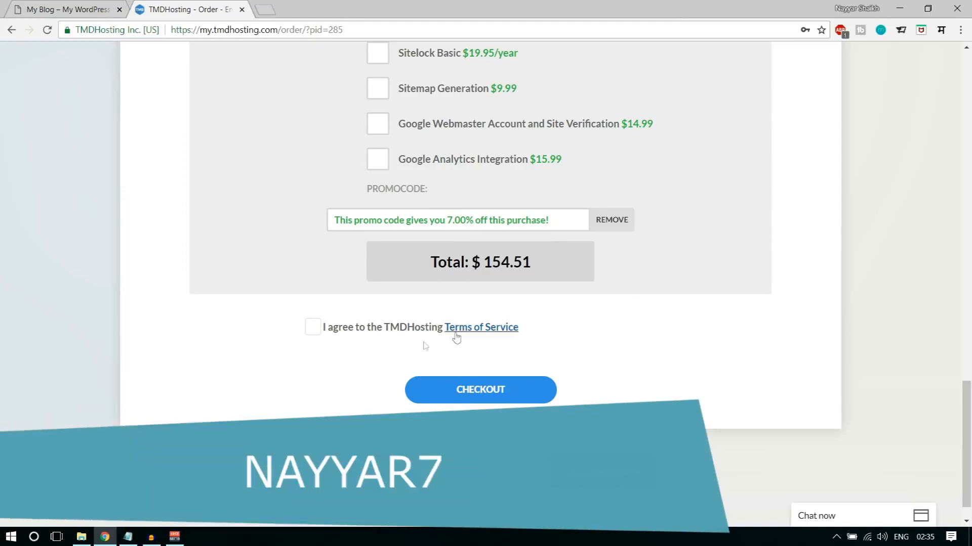
{"action": "left_click", "coordinate": [314, 328]}
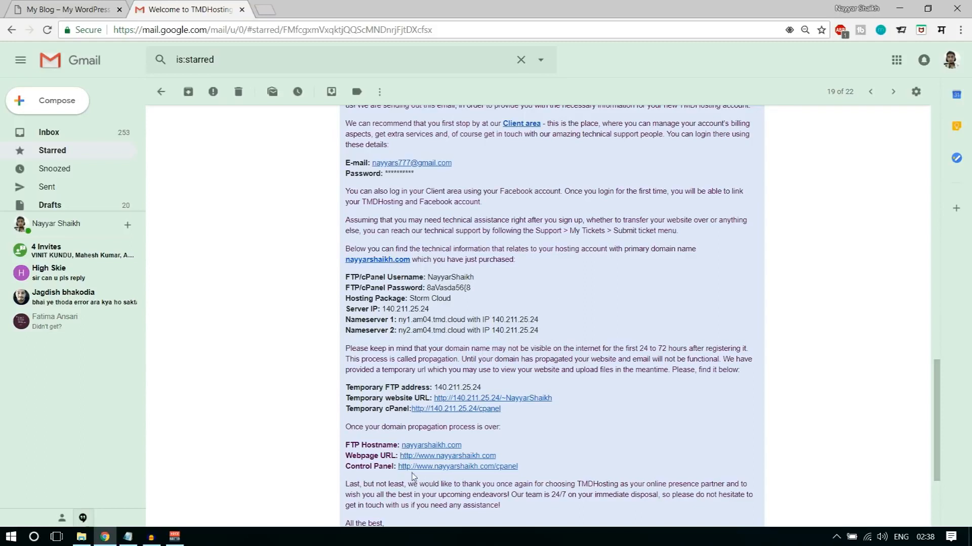
- Open the Control Panel link from the TMDHosting welcome email in a new tab and switch to it
{"action": "right_click", "coordinate": [442, 467]}
{"action": "left_click", "coordinate": [471, 367]}
{"action": "left_click", "coordinate": [303, 8]}
- Look up the cPanel username and password in the welcome email and log in to cPanel
{"action": "left_click", "coordinate": [198, 7]}
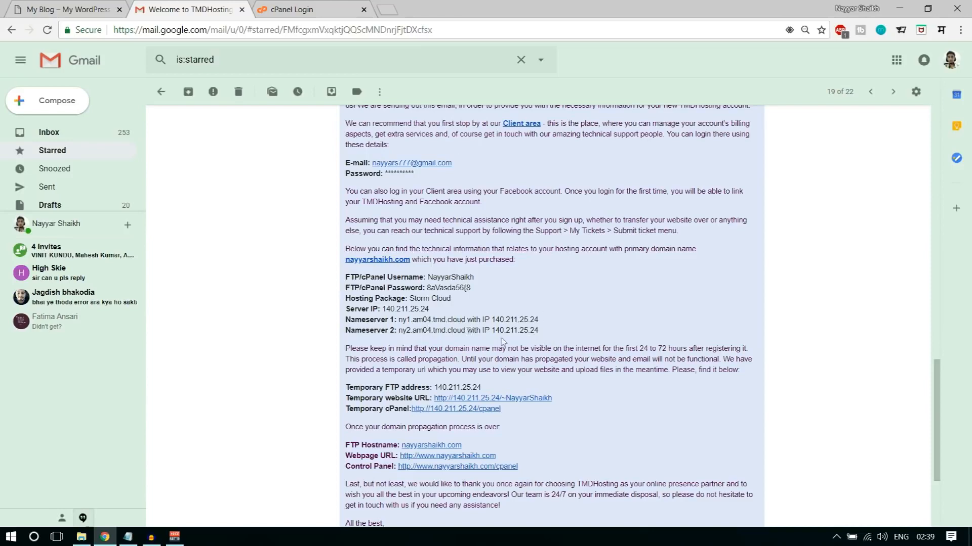
{"action": "left_click", "coordinate": [304, 9]}
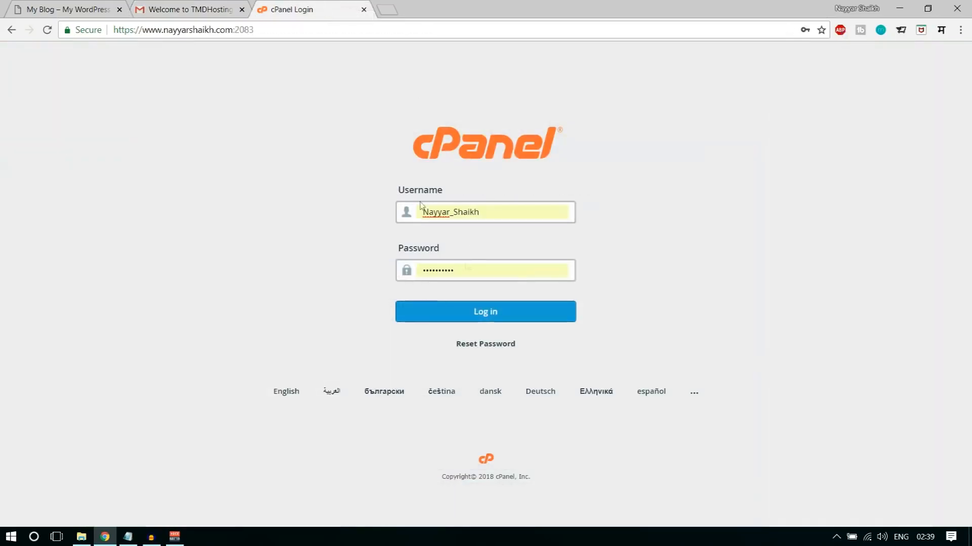
{"action": "left_click", "coordinate": [186, 5]}
{"action": "left_click_drag", "start_coordinate": [477, 279], "coordinate": [432, 287]}
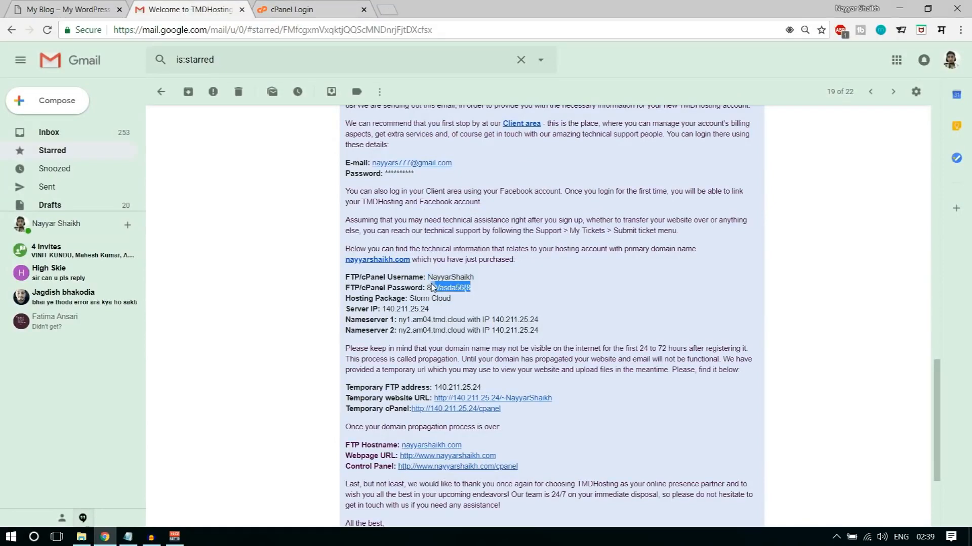
{"action": "left_click", "coordinate": [299, 5]}
{"action": "double_click", "coordinate": [507, 211]}
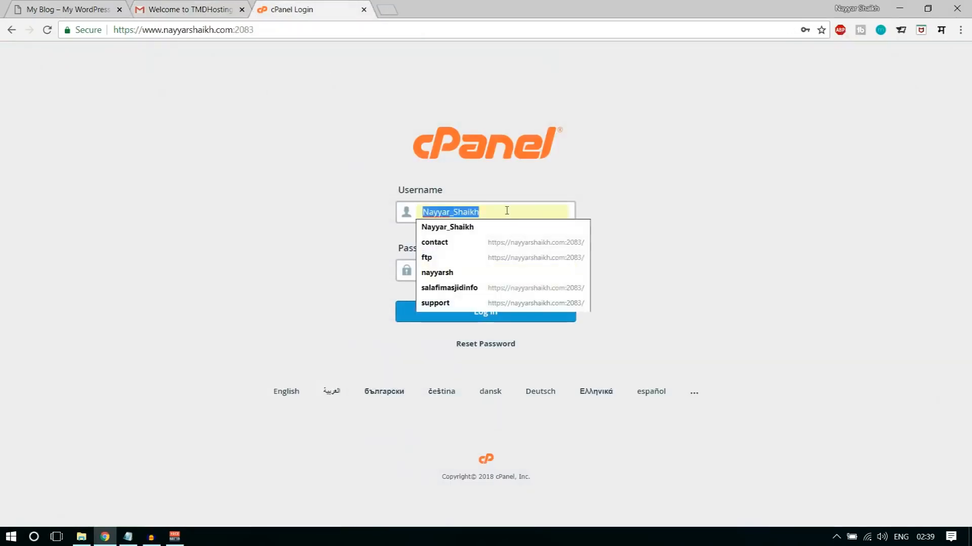
{"action": "left_click", "coordinate": [511, 276]}
{"action": "left_click", "coordinate": [469, 322]}
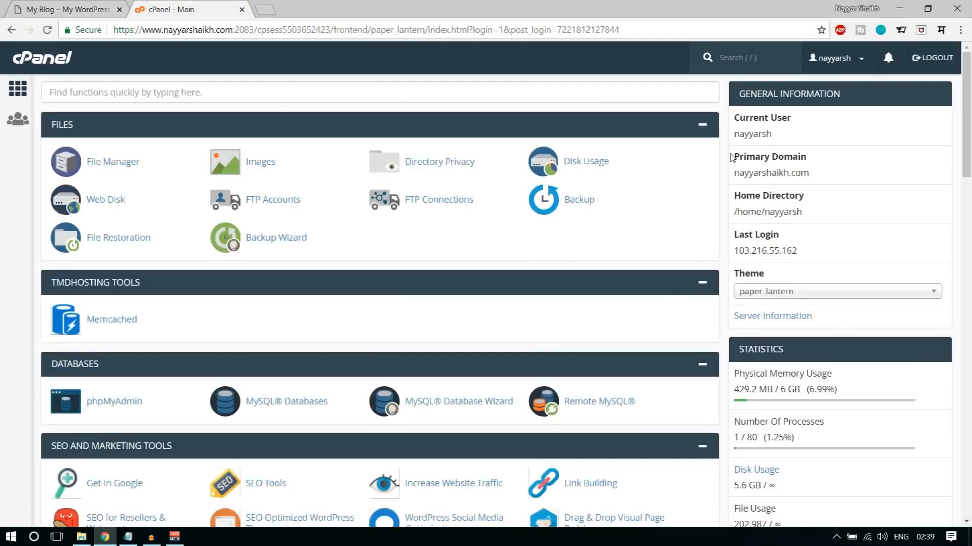
- Open WordPress from the Softaculous Apps Installer scripts and start its installation form
{"action": "scroll", "coordinate": [726, 225], "scroll_direction": "down", "scroll_amount": 20}
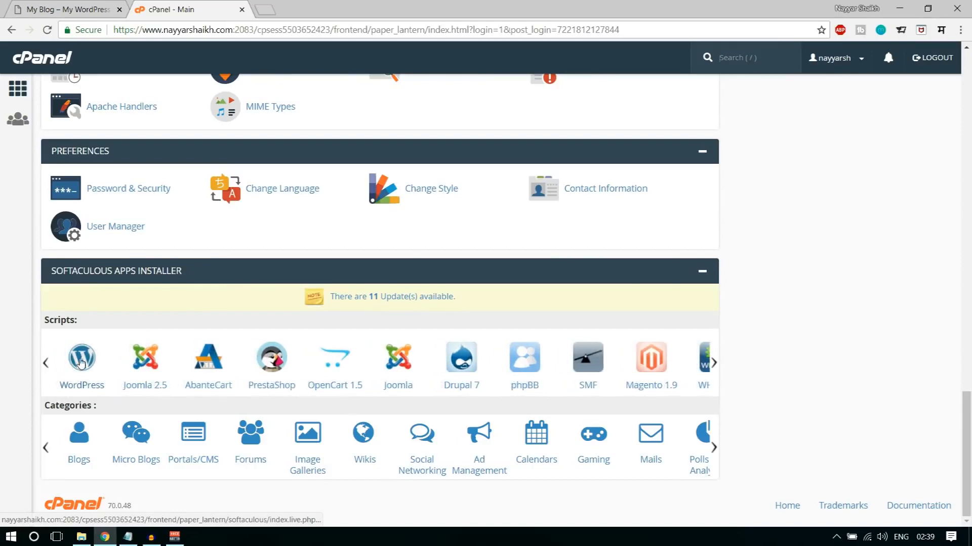
{"action": "left_click", "coordinate": [81, 360]}
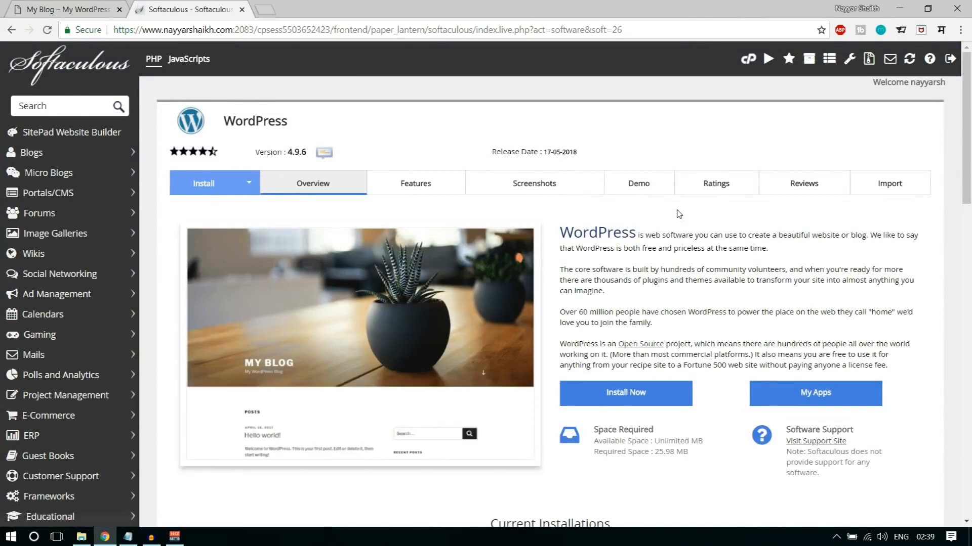
{"action": "left_click", "coordinate": [643, 397]}
- Choose the adifier2 subdomain as the domain for the WordPress installation
{"action": "left_click", "coordinate": [615, 317]}
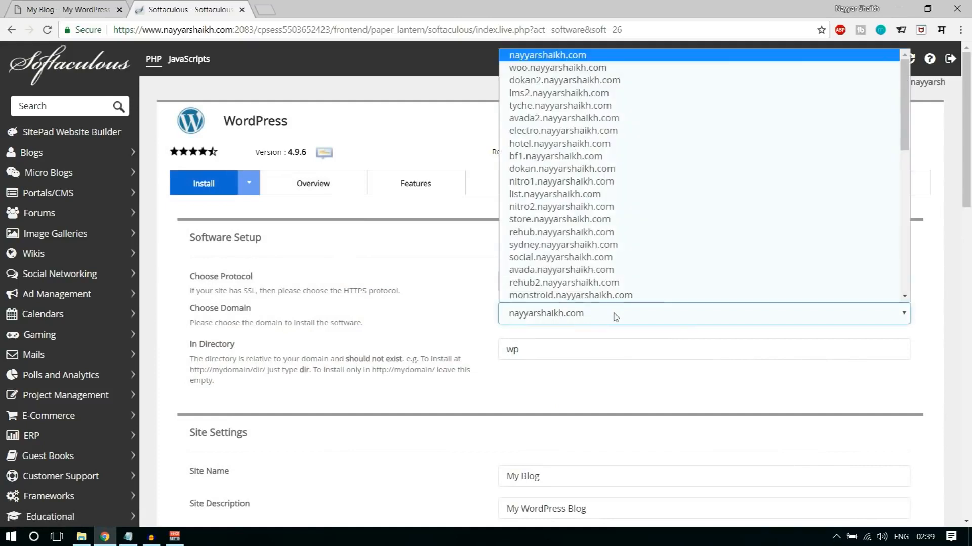
{"action": "key", "text": "Down"}
{"action": "key", "text": "Down"}
{"action": "key", "text": "Down"}
{"action": "key", "text": "Down"}
{"action": "key", "text": "Down"}
{"action": "key", "text": "Down"}
{"action": "key", "text": "Down"}
{"action": "key", "text": "Down"}
{"action": "key", "text": "Down"}
{"action": "key", "text": "Down"}
{"action": "key", "text": "Down"}
{"action": "key", "text": "Down"}
{"action": "key", "text": "Down"}
{"action": "key", "text": "Down"}
{"action": "key", "text": "Down"}
{"action": "key", "text": "Down"}
{"action": "key", "text": "Down"}
{"action": "key", "text": "Down"}
{"action": "key", "text": "Down"}
{"action": "key", "text": "Down"}
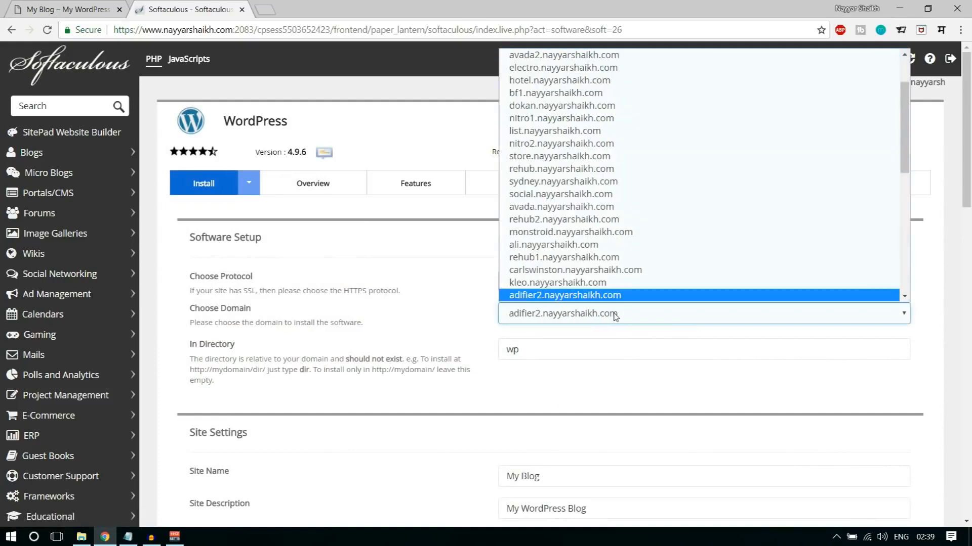
{"action": "key", "text": "Return"}
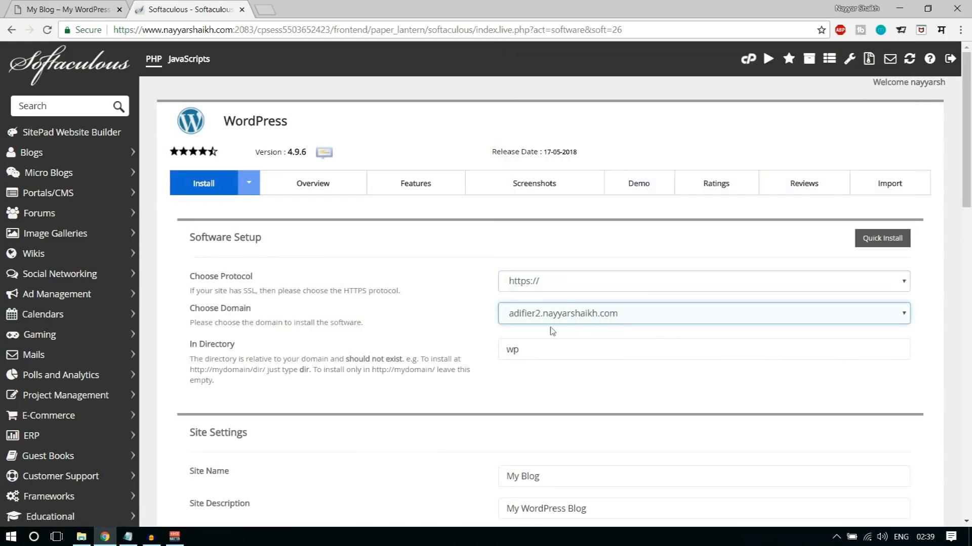
{"action": "left_click_drag", "start_coordinate": [530, 350], "coordinate": [479, 356]}
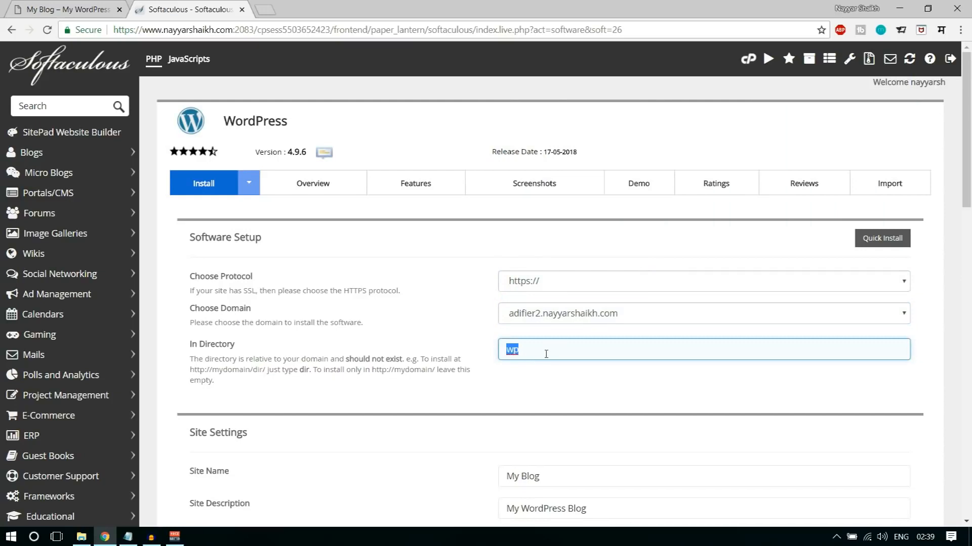
{"action": "key", "text": "BackSpace"}
{"action": "left_click", "coordinate": [537, 281]}
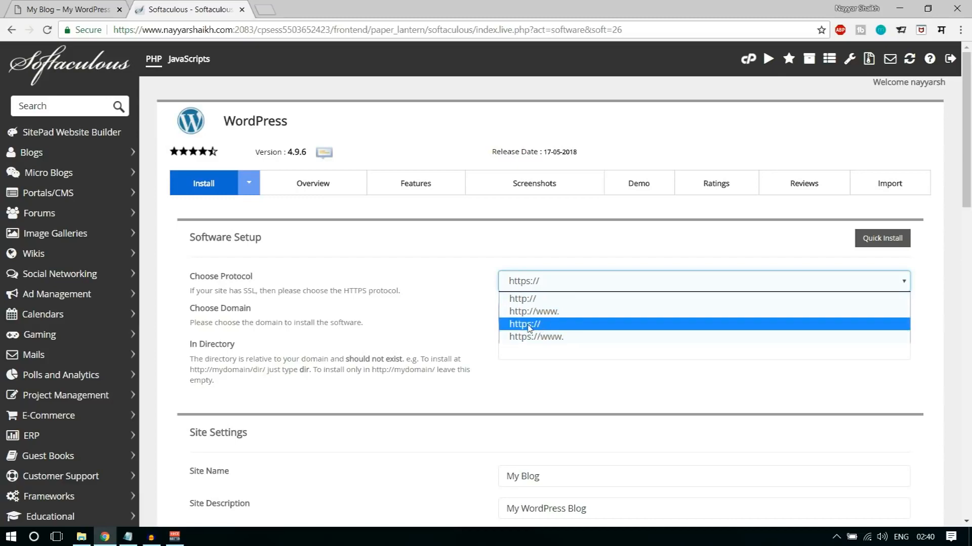
{"action": "left_click", "coordinate": [546, 337]}
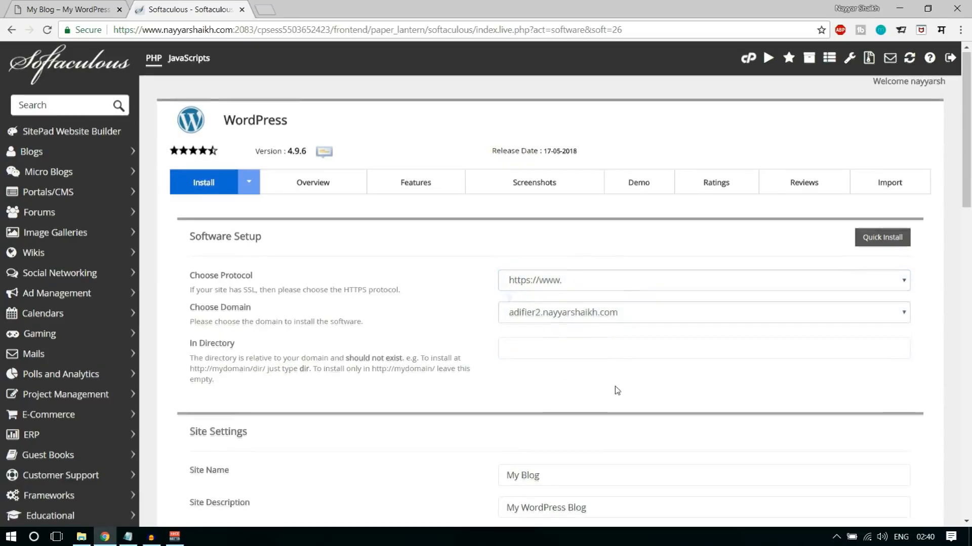
- Check the site name and site description in the Site Settings, leaving both at their defaults
{"action": "scroll", "coordinate": [614, 390], "scroll_direction": "down", "scroll_amount": 3}
{"action": "left_click", "coordinate": [570, 284]}
{"action": "left_click_drag", "start_coordinate": [570, 284], "coordinate": [497, 287]}
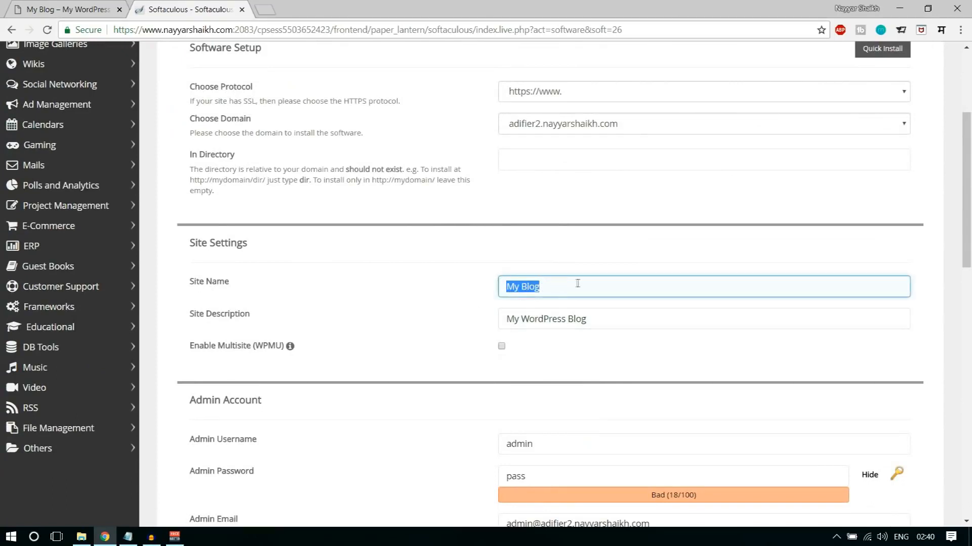
{"action": "left_click_drag", "start_coordinate": [610, 326], "coordinate": [501, 320]}
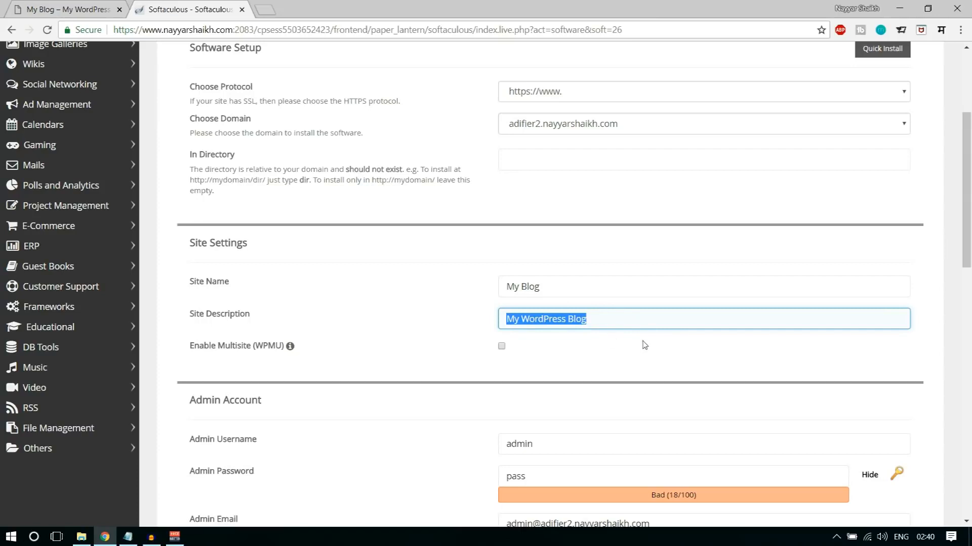
{"action": "scroll", "coordinate": [653, 349], "scroll_direction": "down", "scroll_amount": 2}
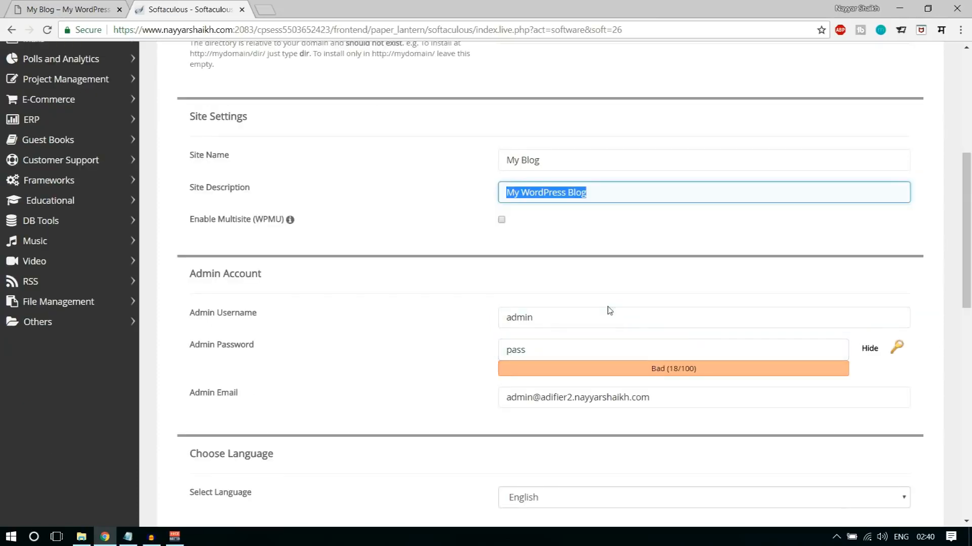
- Enter the admin username and a hidden admin password for the WordPress admin account
{"action": "left_click_drag", "start_coordinate": [600, 315], "coordinate": [429, 319]}
{"action": "type", "text": "nayyar_S"}
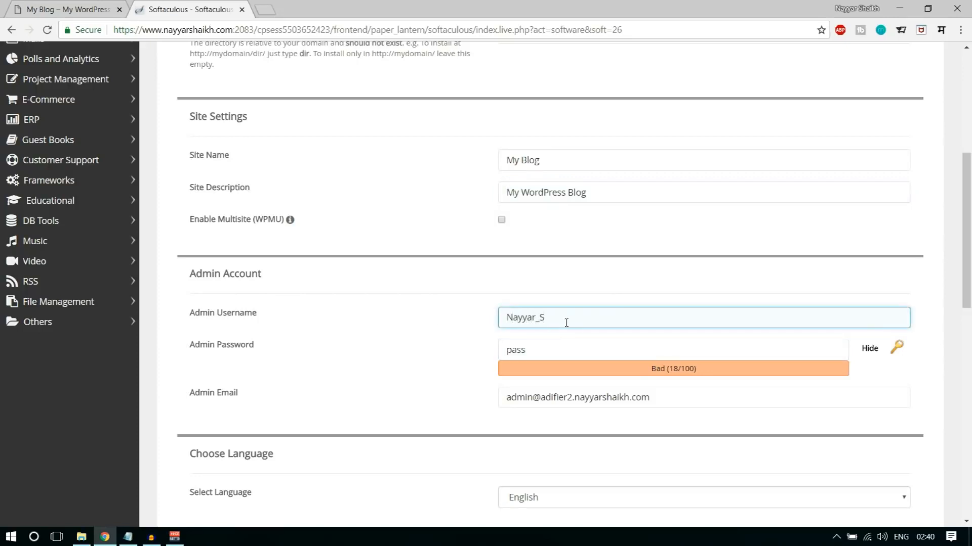
{"action": "type", "text": "haikh"}
{"action": "key", "text": "Tab"}
{"action": "type", "text": "8"}
{"action": "left_click", "coordinate": [869, 351]}
{"action": "left_click", "coordinate": [708, 351]}
{"action": "key", "text": "ctrl+a"}
{"action": "type", "text": "••••"}
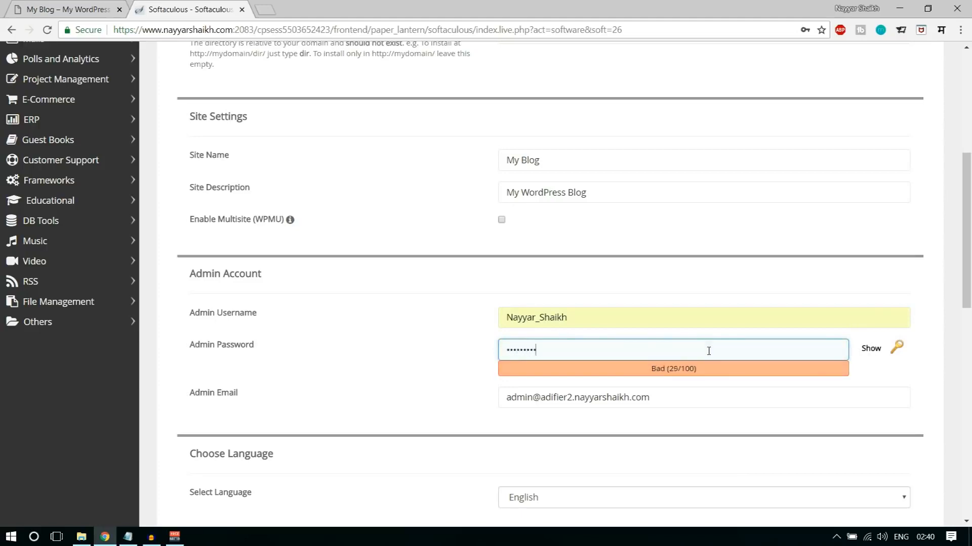
- Replace the default admin email with the site owner's email address
{"action": "left_click", "coordinate": [690, 402]}
{"action": "scroll", "coordinate": [715, 418], "scroll_direction": "down", "scroll_amount": 3}
{"action": "key", "text": "ctrl+a"}
{"action": "type", "text": "re"}
{"action": "key", "text": "Down"}
{"action": "key", "text": "Return"}
{"action": "left_click", "coordinate": [616, 345]}
- Install WordPress with the default theme and open the new site's admin dashboard, closing the installer tab
{"action": "scroll", "coordinate": [615, 345], "scroll_direction": "down", "scroll_amount": 10}
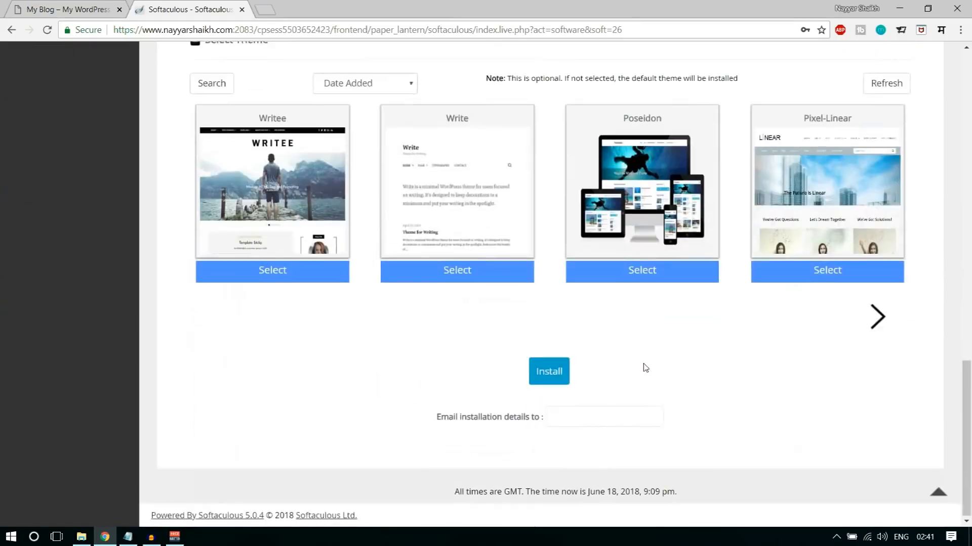
{"action": "left_click", "coordinate": [555, 380]}
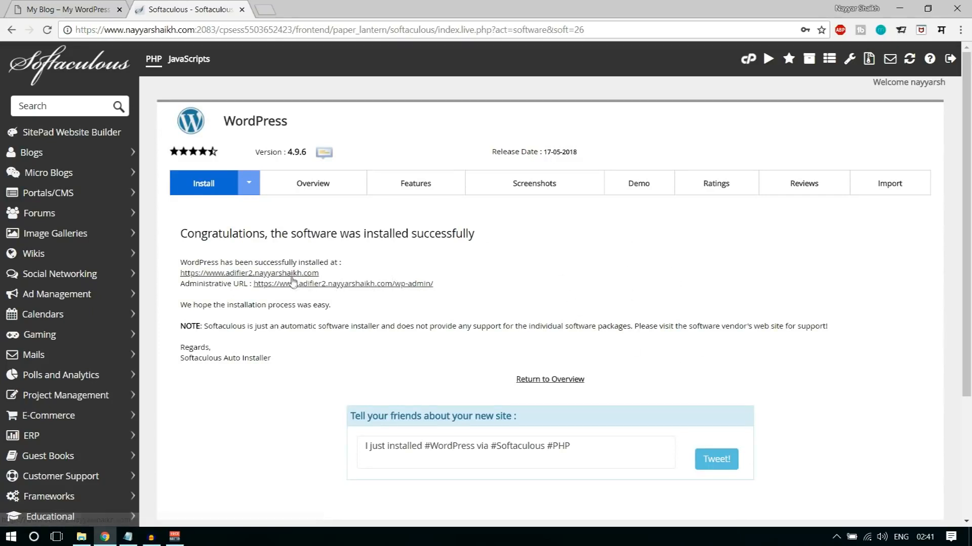
{"action": "left_click", "coordinate": [373, 285]}
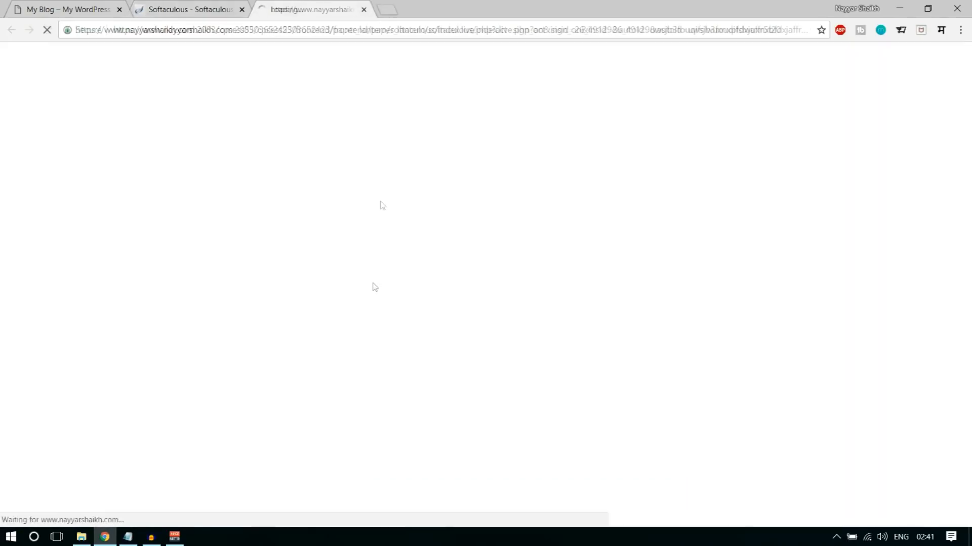
{"action": "left_click", "coordinate": [239, 10]}
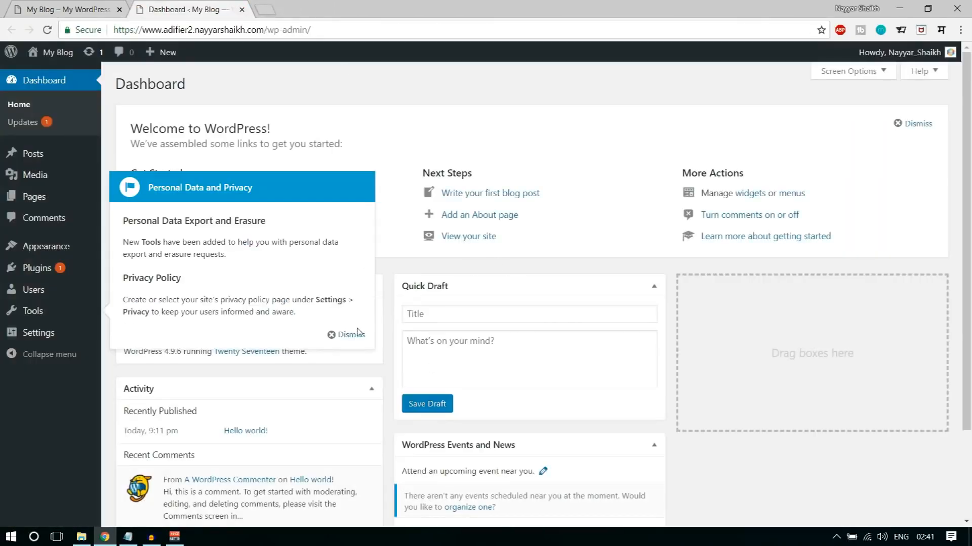
- Dismiss the Personal Data and Privacy notice and examine the dashboard's address with its wp-admin ending
{"action": "left_click", "coordinate": [353, 335]}
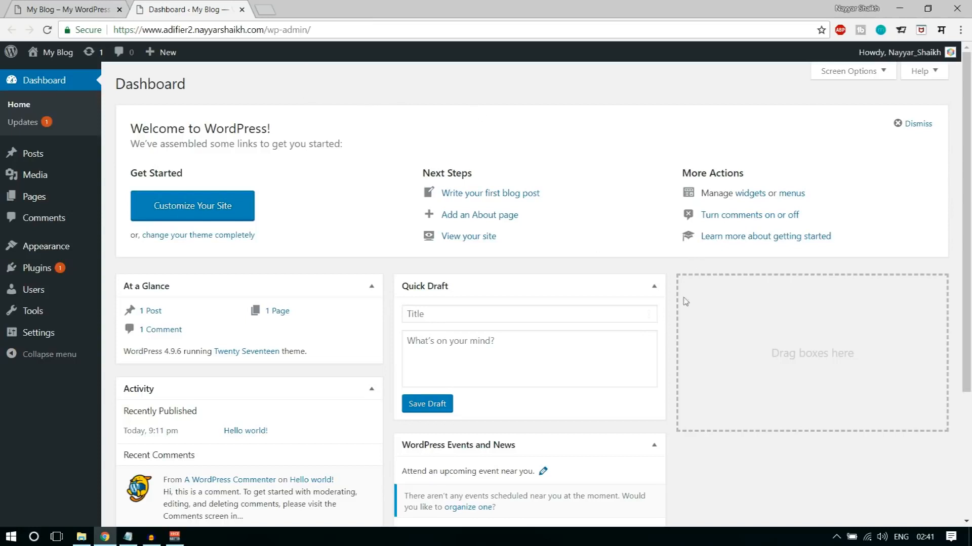
{"action": "left_click_drag", "start_coordinate": [116, 29], "coordinate": [269, 29]}
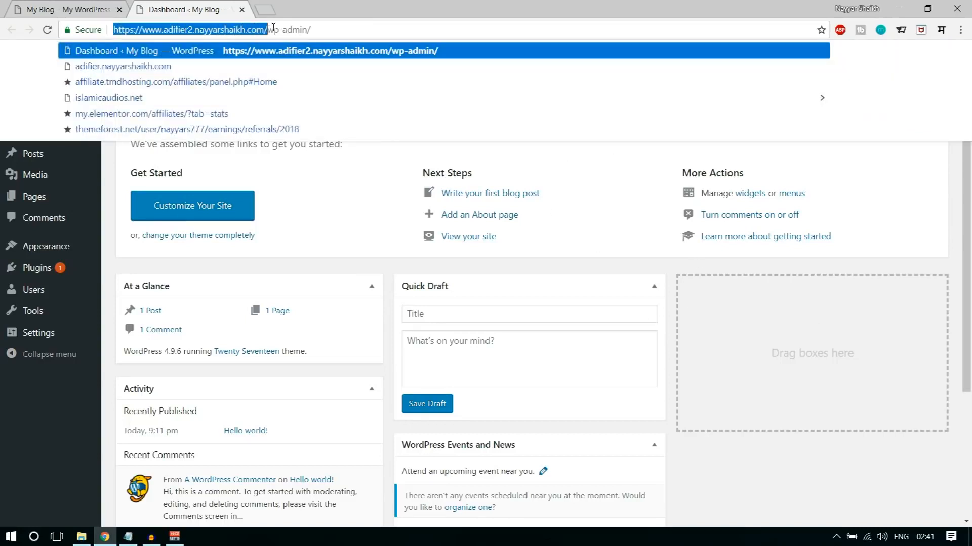
{"action": "left_click", "coordinate": [288, 29]}
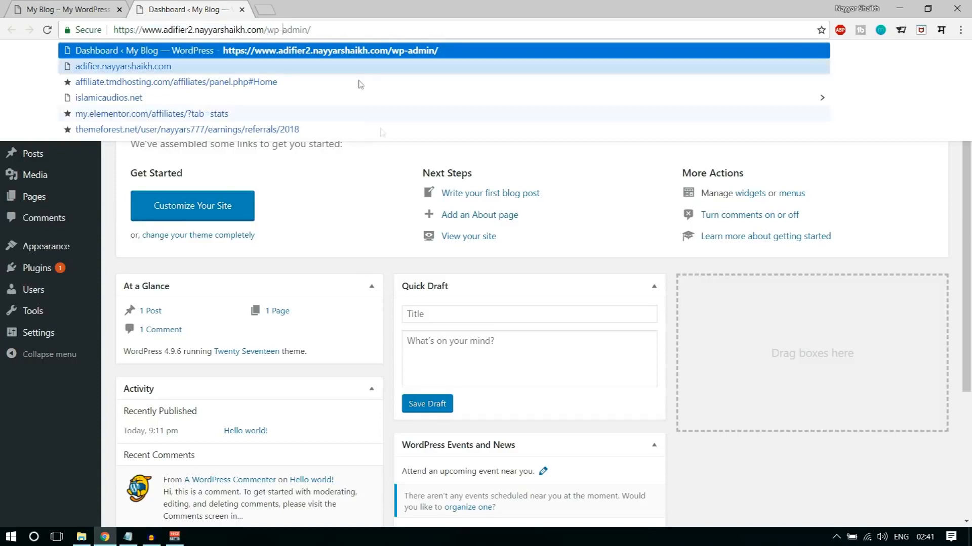
{"action": "left_click", "coordinate": [391, 211]}
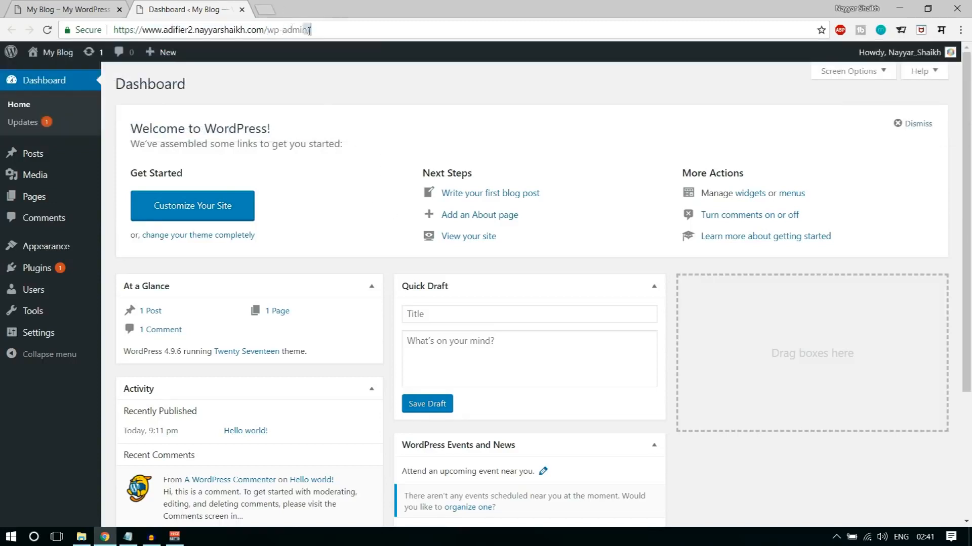
{"action": "left_click_drag", "start_coordinate": [310, 30], "coordinate": [267, 29]}
{"action": "left_click", "coordinate": [336, 188]}
{"action": "scroll", "coordinate": [723, 381], "scroll_direction": "down", "scroll_amount": 4}
{"action": "scroll", "coordinate": [724, 382], "scroll_direction": "up", "scroll_amount": 4}
- Open the new adifier2 site's front end in a separate tab and look over its default home page
{"action": "mouse_move", "coordinate": [53, 62]}
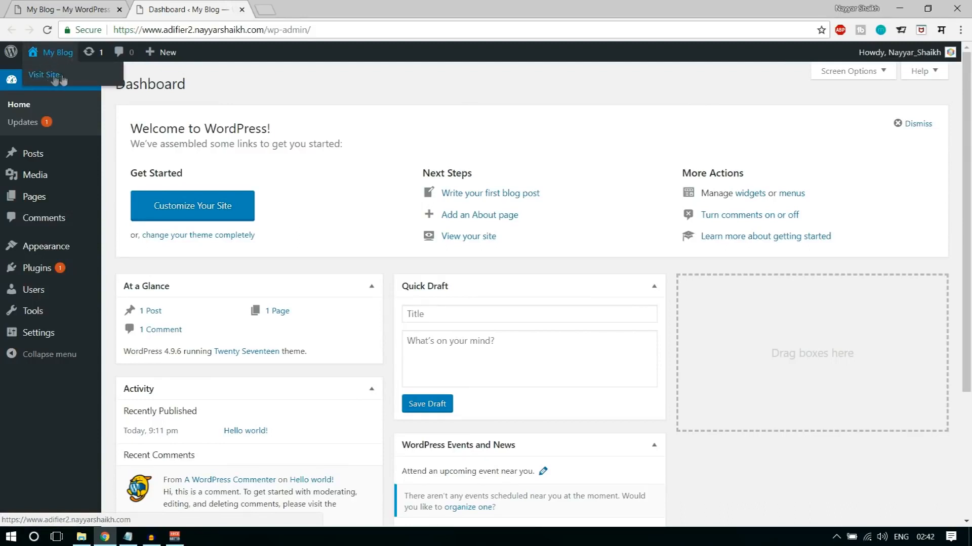
{"action": "right_click", "coordinate": [43, 76]}
{"action": "left_click", "coordinate": [56, 84]}
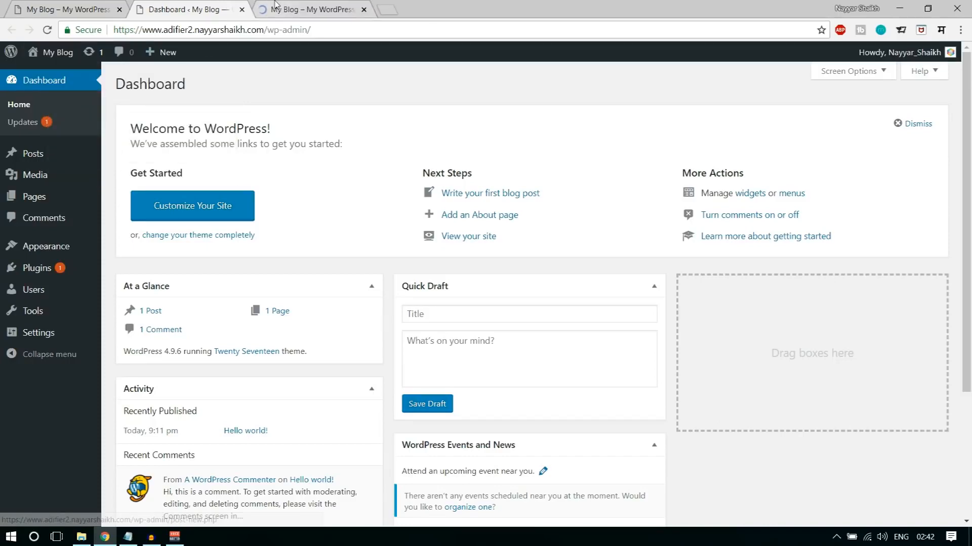
{"action": "left_click", "coordinate": [298, 10]}
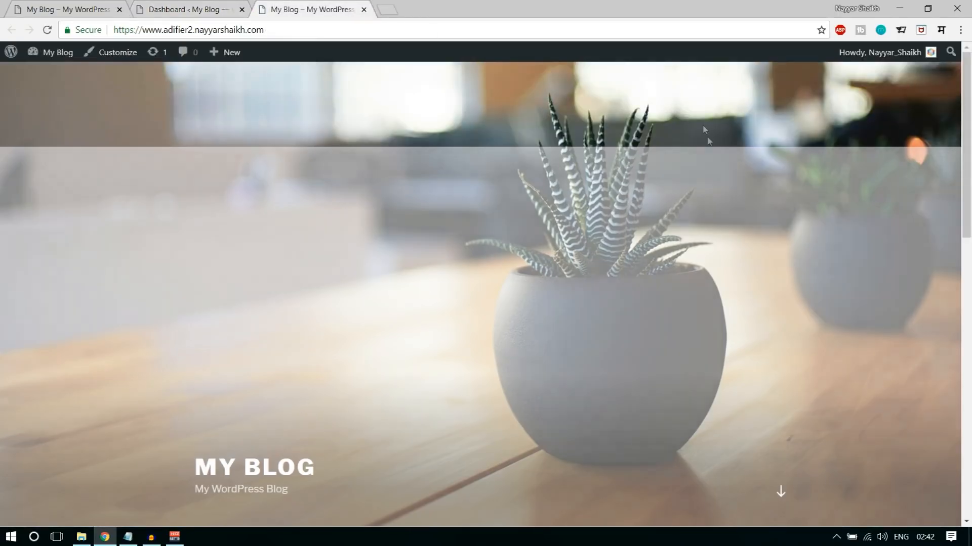
{"action": "scroll", "coordinate": [725, 214], "scroll_direction": "down", "scroll_amount": 10}
{"action": "scroll", "coordinate": [739, 303], "scroll_direction": "up", "scroll_amount": 10}
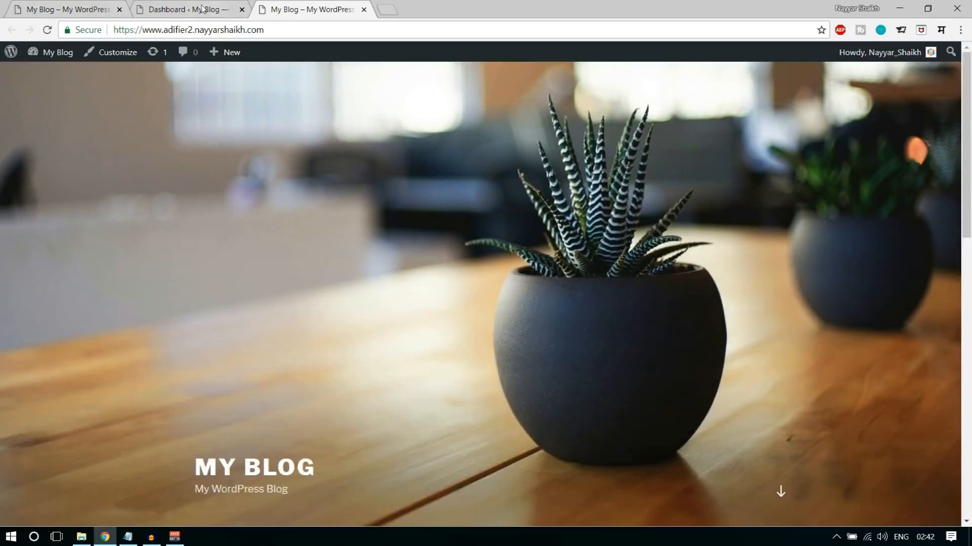
- Compare the Adifier demo's home page with the new site's default home page, looking through the demo's search, category and ad sections
{"action": "left_click", "coordinate": [66, 9]}
{"action": "scroll", "coordinate": [518, 428], "scroll_direction": "down", "scroll_amount": 10}
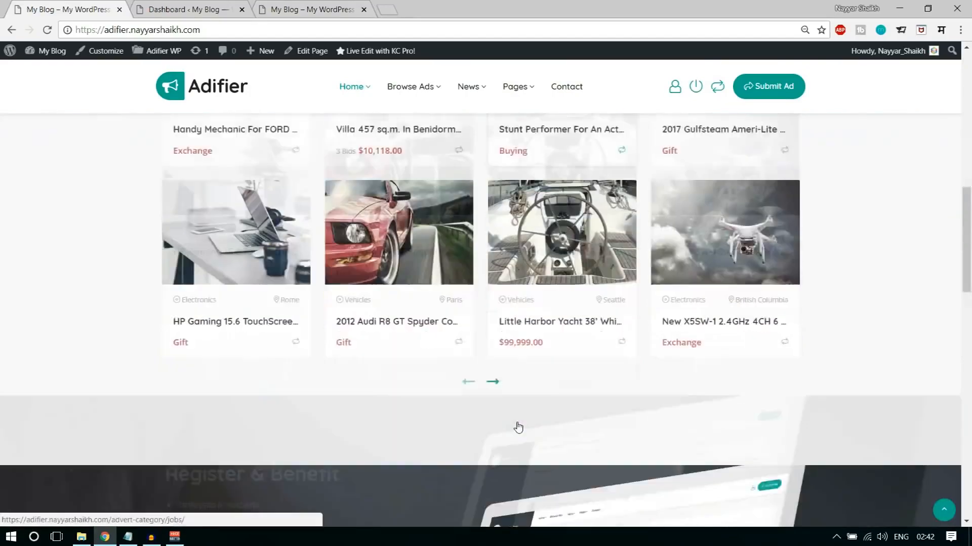
{"action": "scroll", "coordinate": [518, 427], "scroll_direction": "down", "scroll_amount": 7}
{"action": "scroll", "coordinate": [516, 487], "scroll_direction": "up", "scroll_amount": 20}
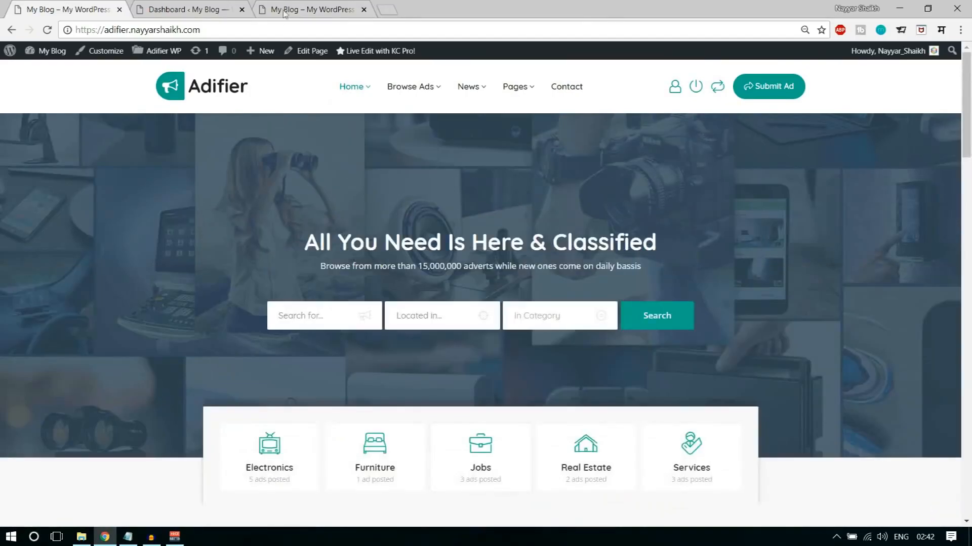
{"action": "left_click", "coordinate": [288, 10]}
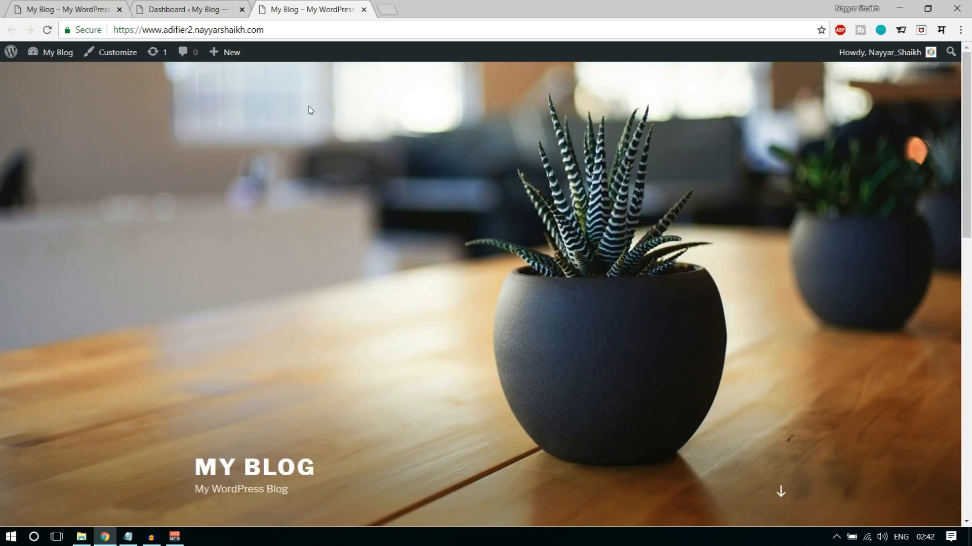
{"action": "left_click", "coordinate": [81, 9]}
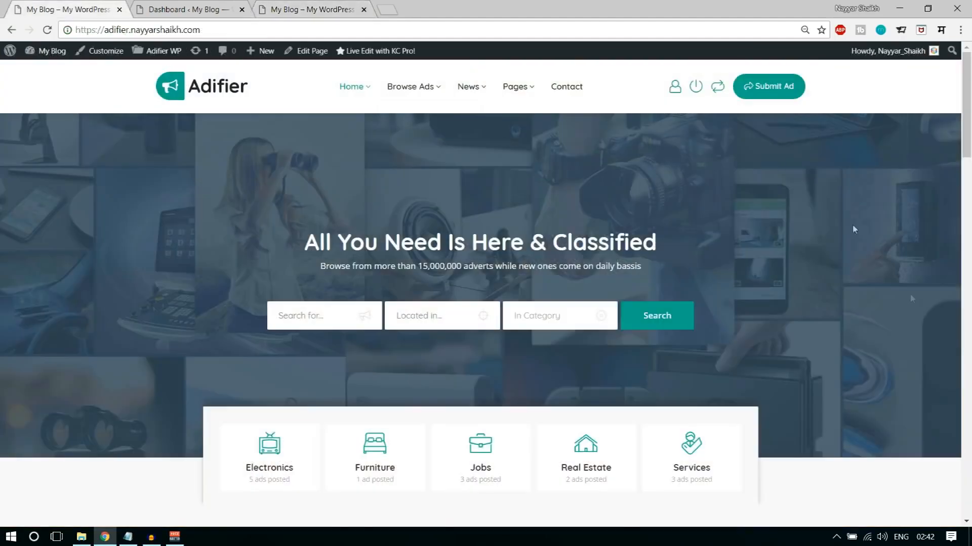
{"action": "scroll", "coordinate": [854, 229], "scroll_direction": "down", "scroll_amount": 9}
{"action": "scroll", "coordinate": [900, 323], "scroll_direction": "down", "scroll_amount": 7}
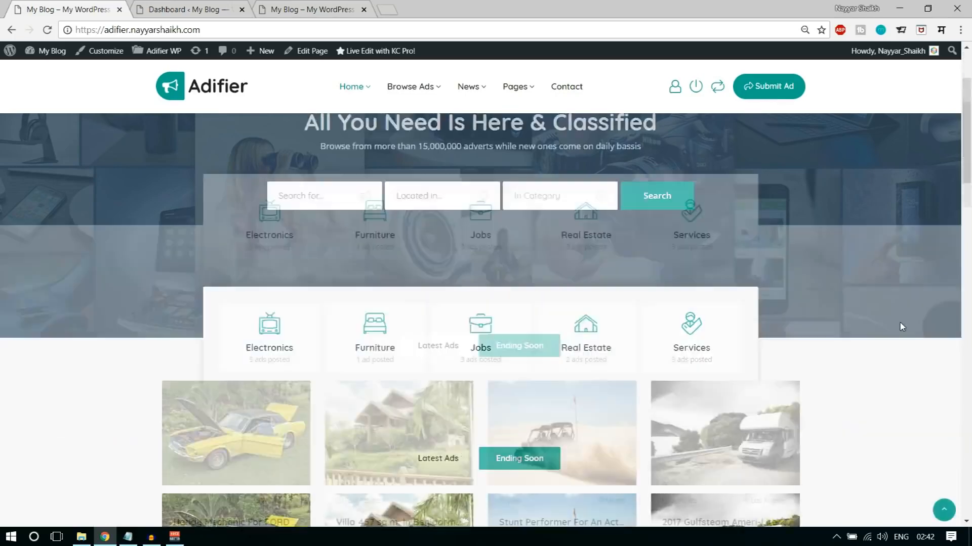
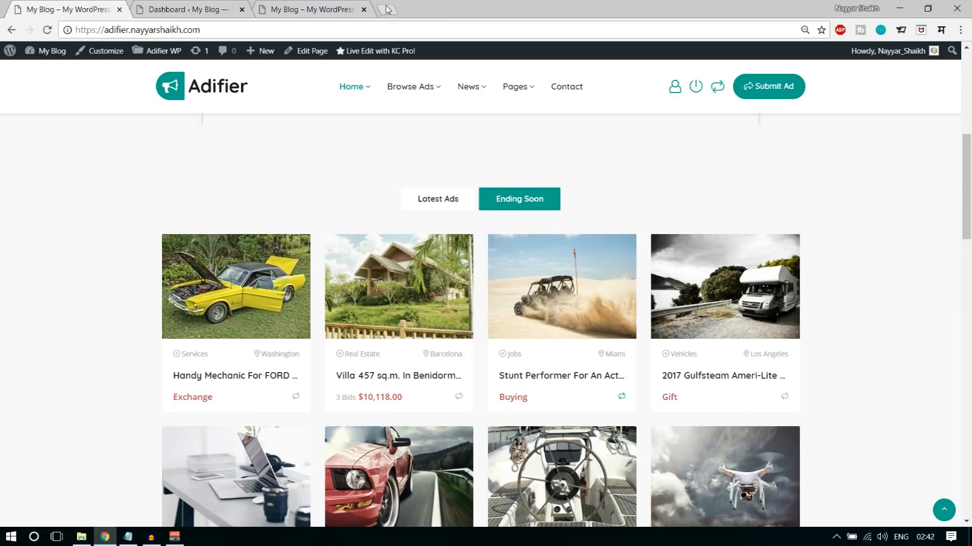
- Open the Adifier theme's ThemeForest page in a new browser tab through the address bloggdude.com/adifier
{"action": "left_click", "coordinate": [386, 9]}
{"action": "type", "text": "bloggdude.com/"}
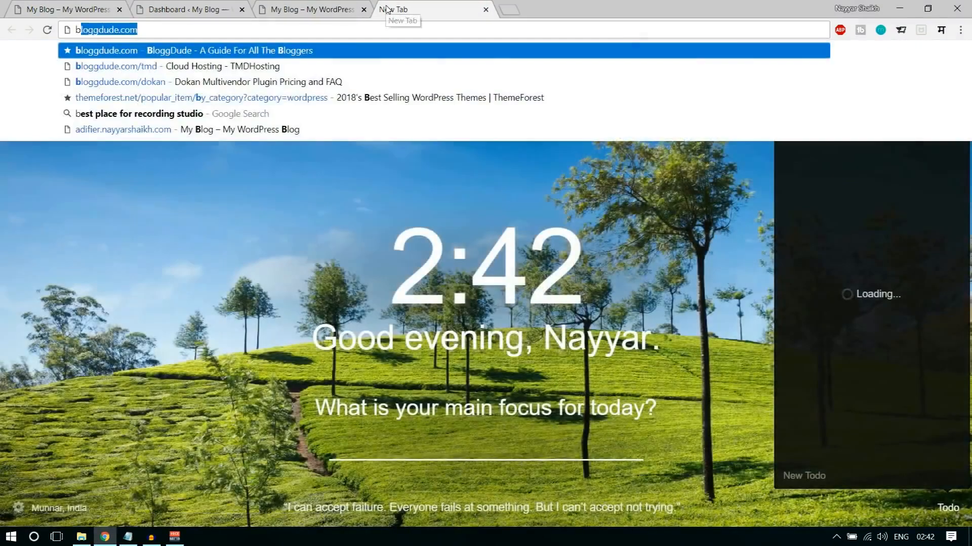
{"action": "type", "text": "adifi"}
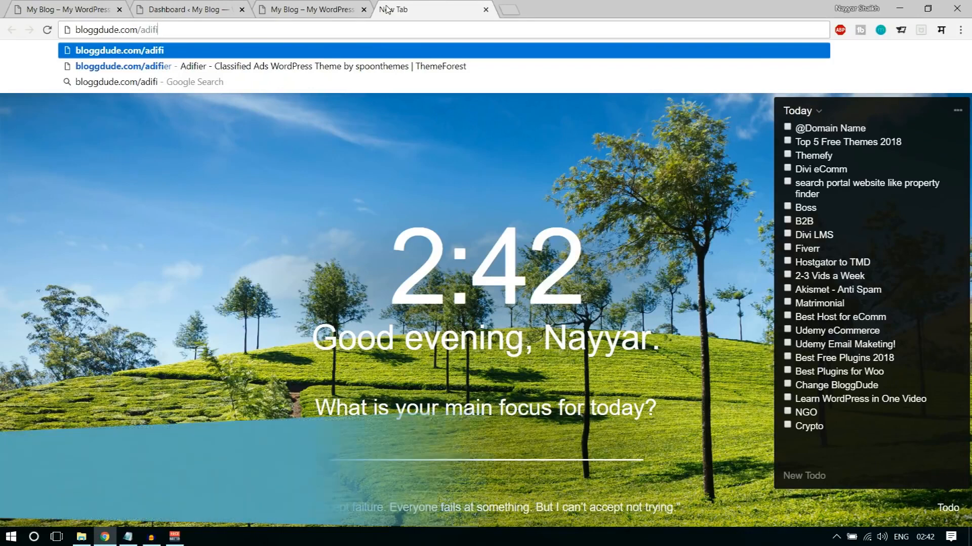
{"action": "type", "text": "er"}
{"action": "key", "text": "Return"}
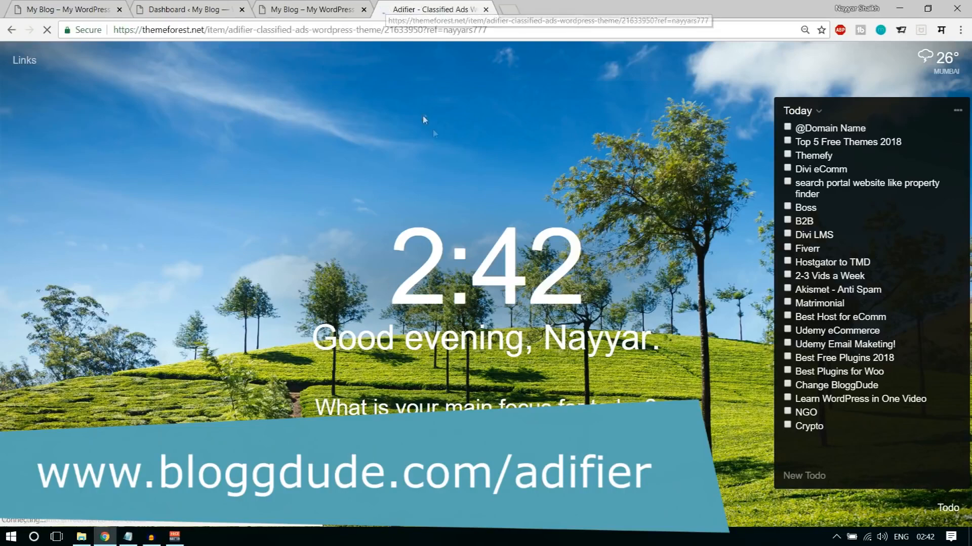
- Examine the Adifier theme's sale banner and regular license price, closing its page and returning to the new site's dashboard
{"action": "scroll", "coordinate": [457, 182], "scroll_direction": "down", "scroll_amount": 5}
{"action": "scroll", "coordinate": [457, 185], "scroll_direction": "up", "scroll_amount": 3}
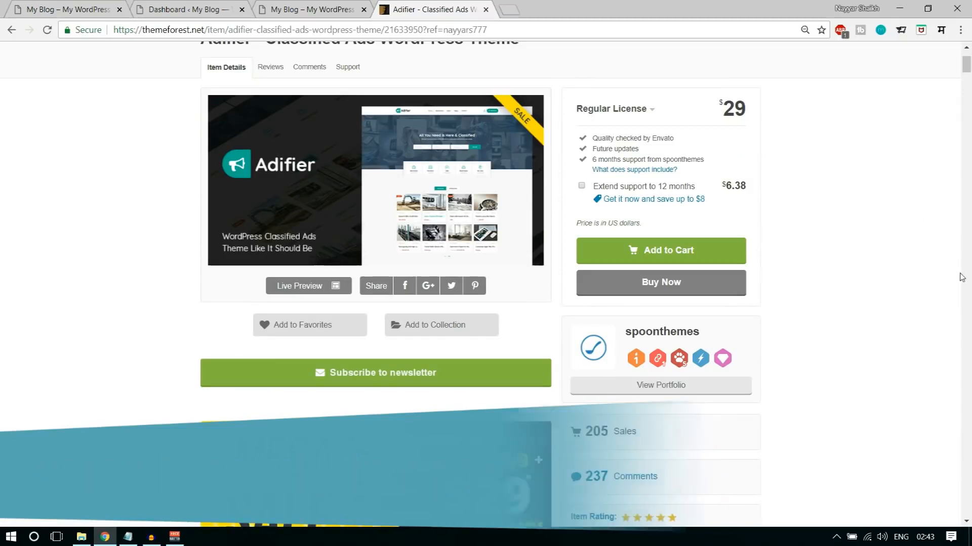
{"action": "scroll", "coordinate": [967, 272], "scroll_direction": "up", "scroll_amount": 1}
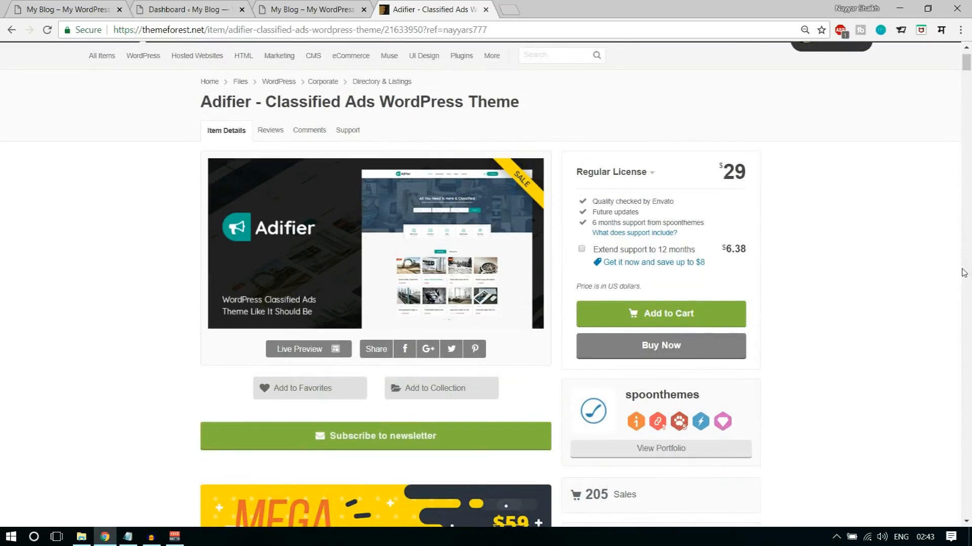
{"action": "scroll", "coordinate": [873, 234], "scroll_direction": "down", "scroll_amount": 1}
{"action": "scroll", "coordinate": [873, 234], "scroll_direction": "down", "scroll_amount": 3}
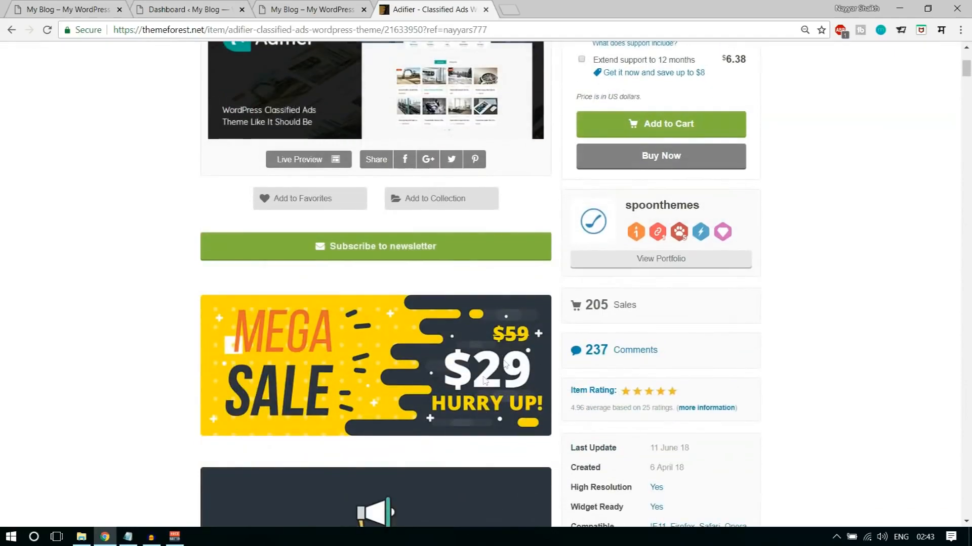
{"action": "scroll", "coordinate": [481, 372], "scroll_direction": "up", "scroll_amount": 3}
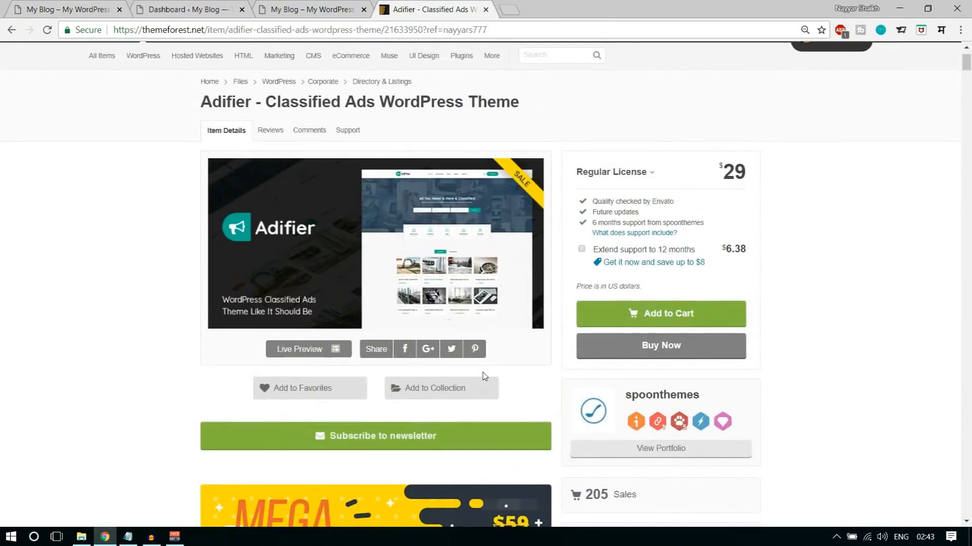
{"action": "scroll", "coordinate": [939, 311], "scroll_direction": "down", "scroll_amount": 2}
{"action": "scroll", "coordinate": [940, 312], "scroll_direction": "down", "scroll_amount": 2}
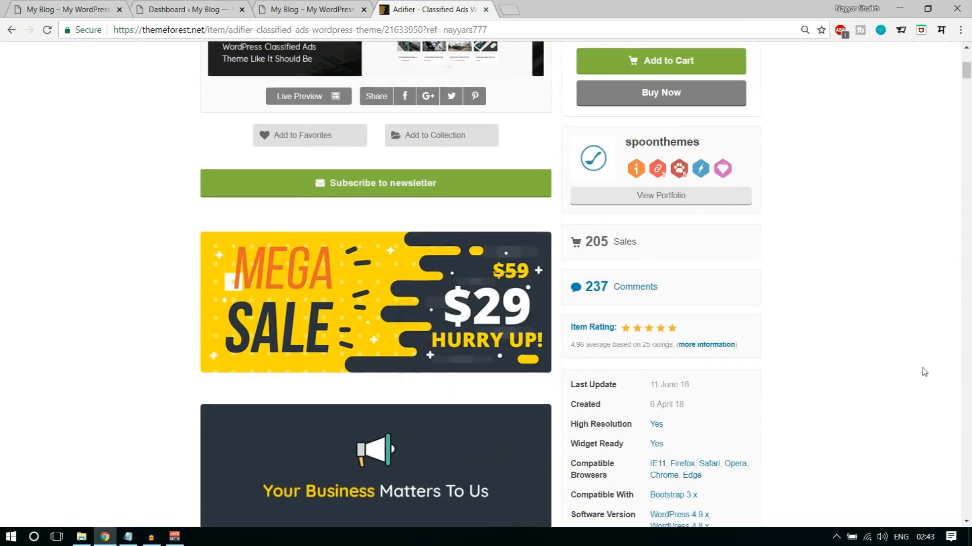
{"action": "scroll", "coordinate": [924, 372], "scroll_direction": "up", "scroll_amount": 3}
{"action": "scroll", "coordinate": [924, 372], "scroll_direction": "up", "scroll_amount": 1}
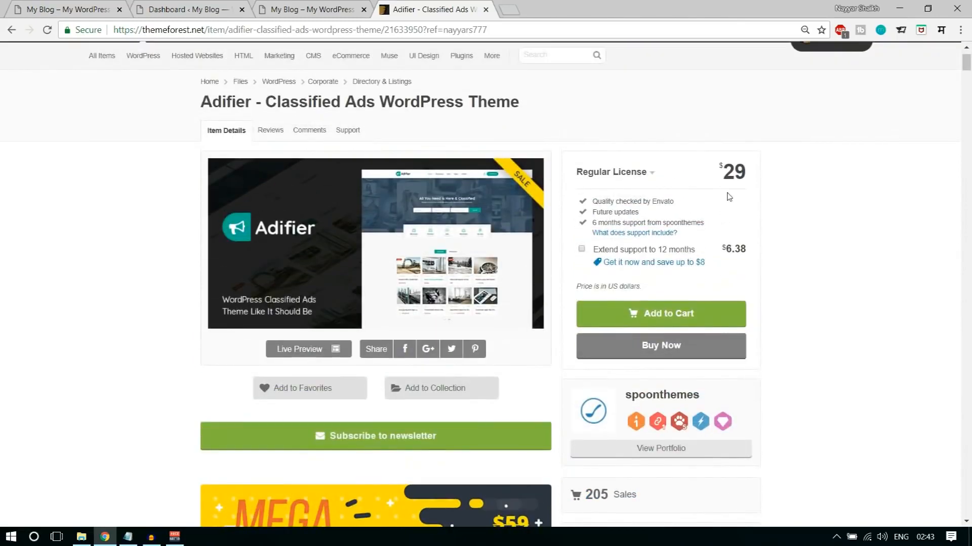
{"action": "left_click_drag", "start_coordinate": [720, 169], "coordinate": [741, 162]}
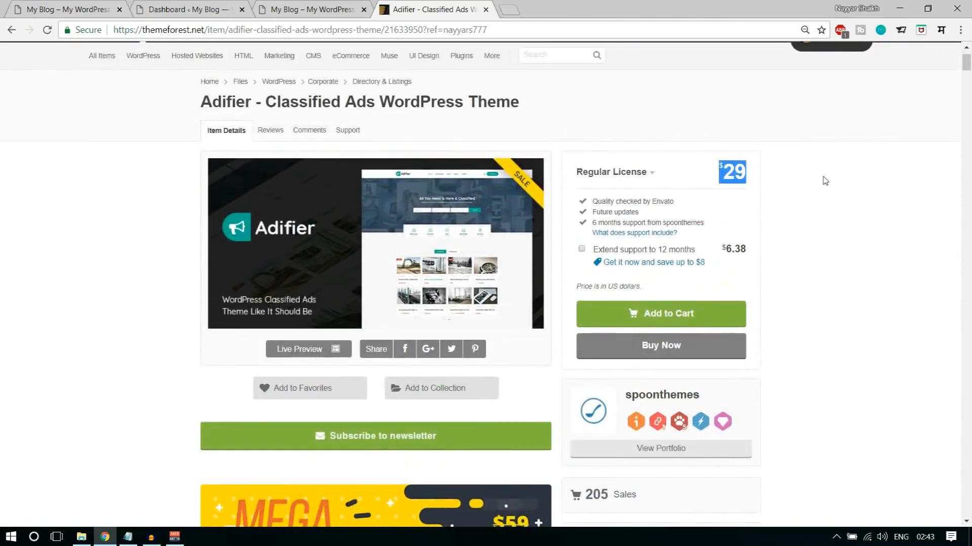
{"action": "scroll", "coordinate": [833, 253], "scroll_direction": "down", "scroll_amount": 2}
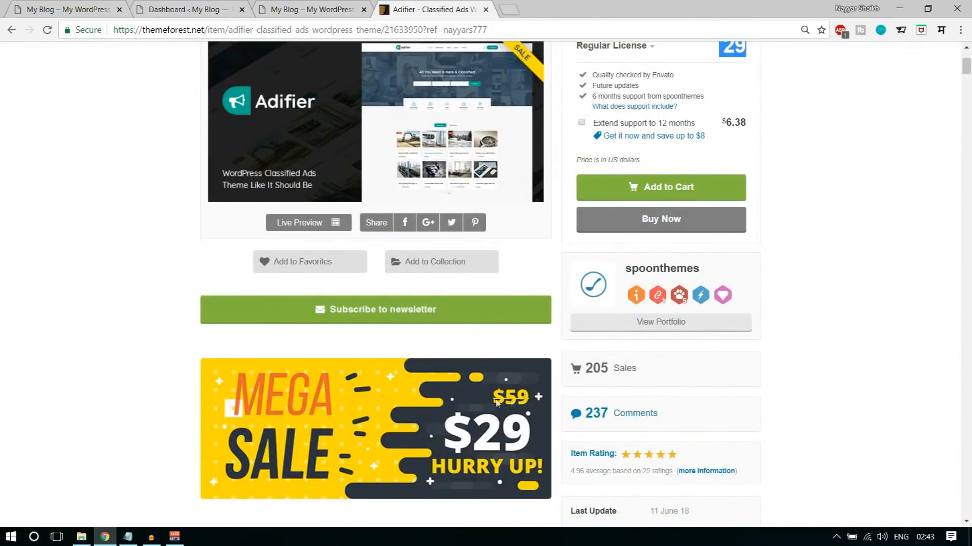
{"action": "scroll", "coordinate": [926, 365], "scroll_direction": "up", "scroll_amount": 3}
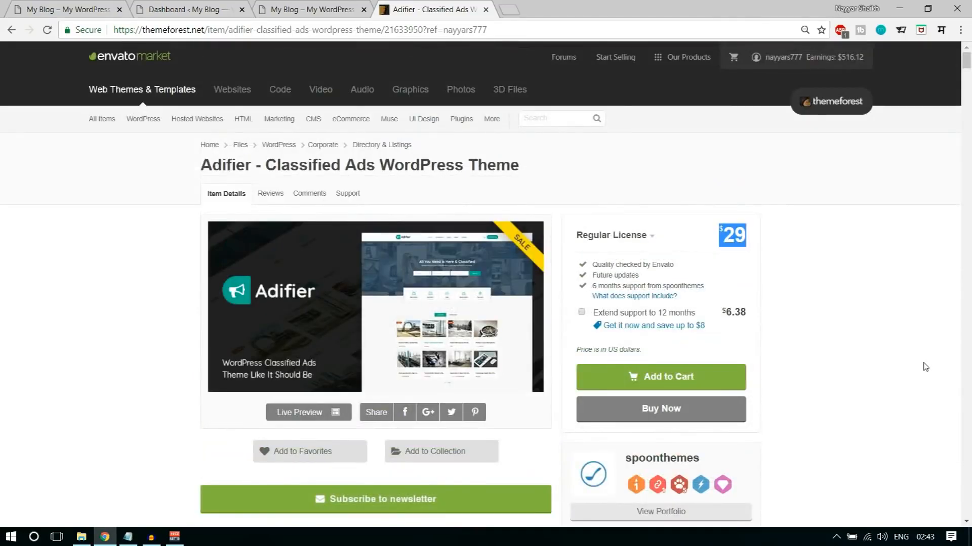
{"action": "scroll", "coordinate": [925, 367], "scroll_direction": "down", "scroll_amount": 1}
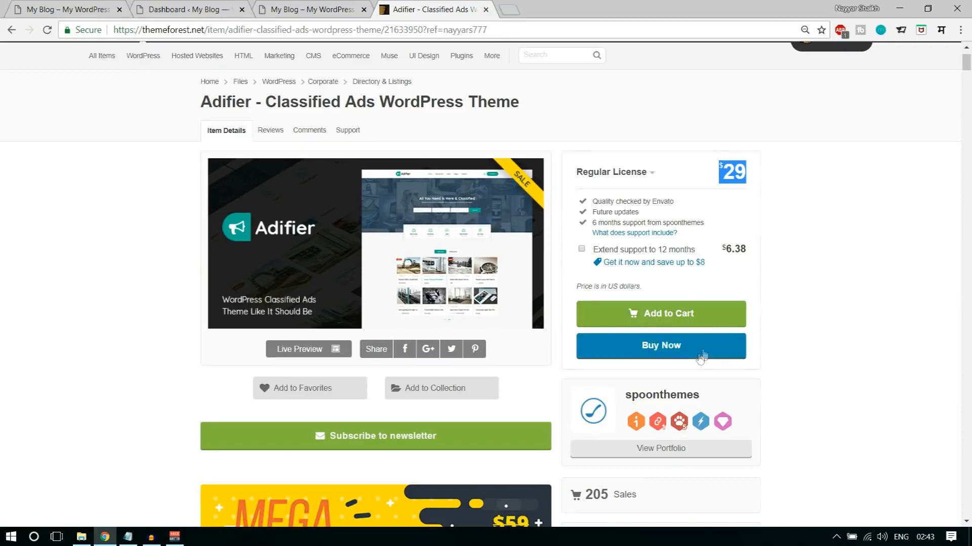
{"action": "left_click", "coordinate": [486, 9]}
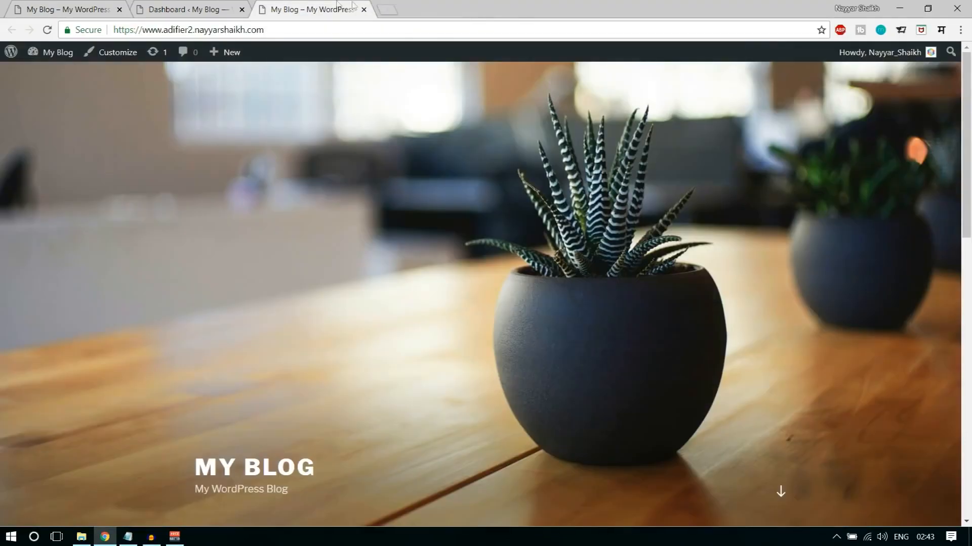
{"action": "left_click", "coordinate": [205, 8]}
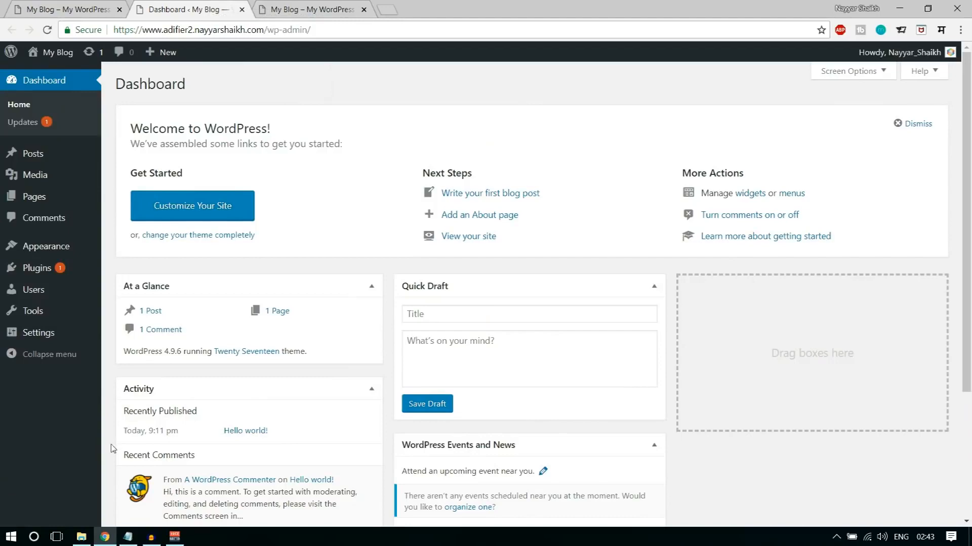
- Switch to File Explorer and inspect the folders inside the Adifier_WP zip archive, including 01_Adifier_Theme, closing the archive window
{"action": "mouse_move", "coordinate": [81, 537]}
{"action": "left_click", "coordinate": [86, 480]}
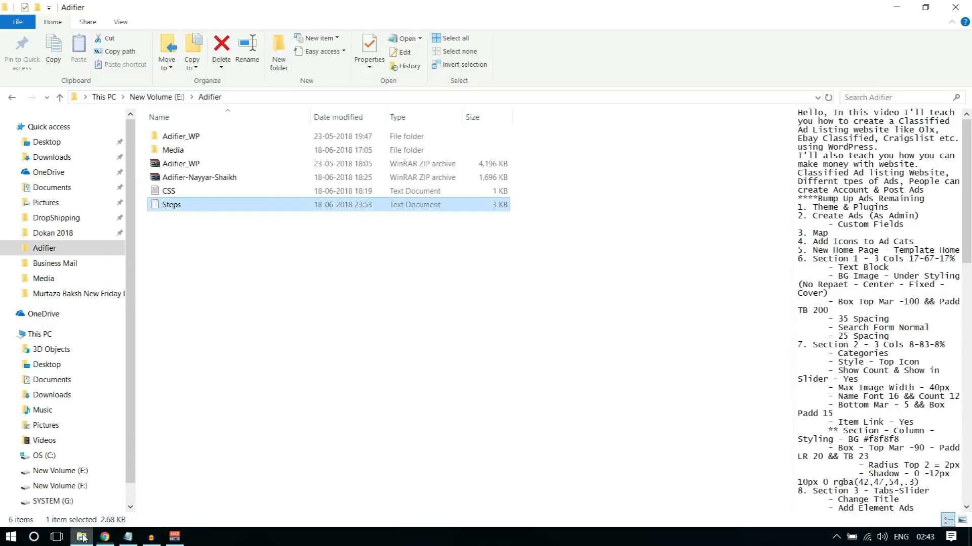
{"action": "left_click", "coordinate": [196, 164]}
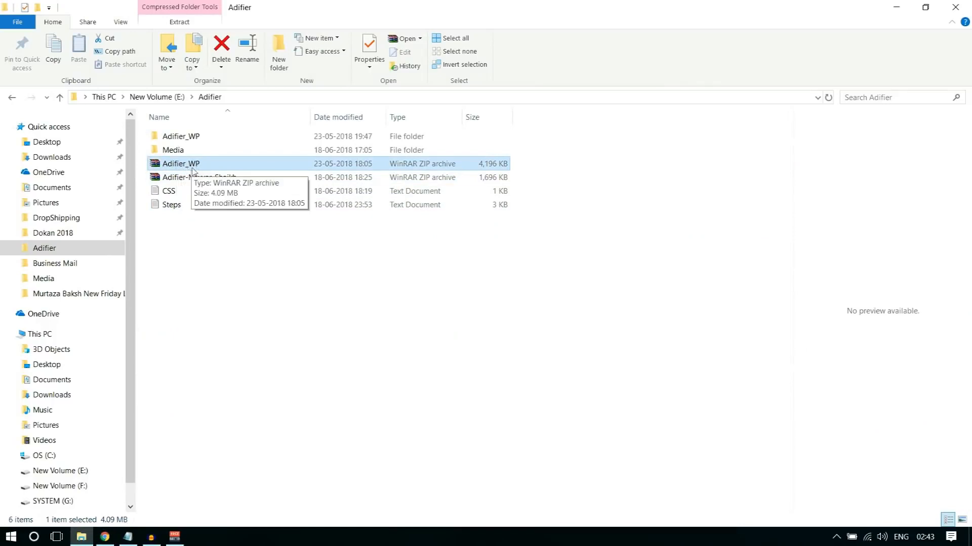
{"action": "double_click", "coordinate": [205, 167]}
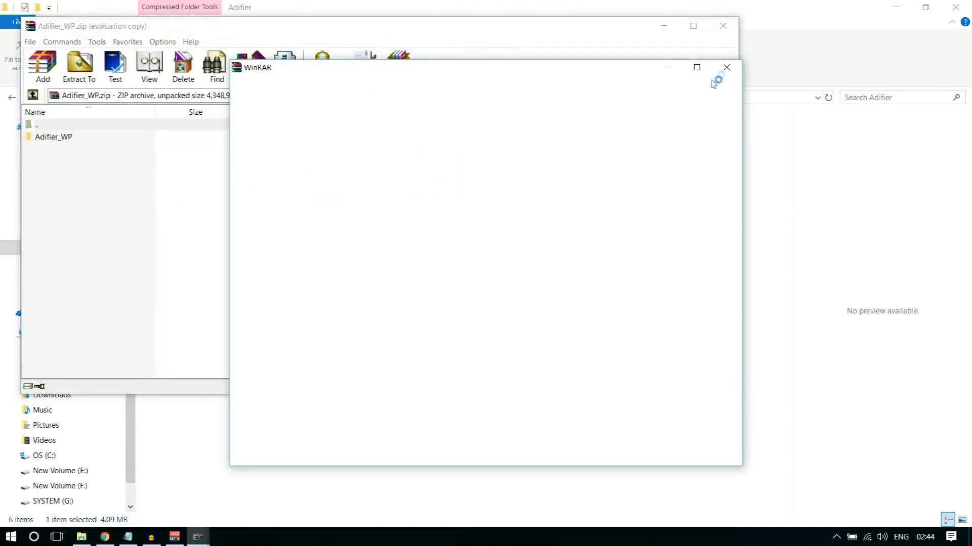
{"action": "double_click", "coordinate": [73, 138]}
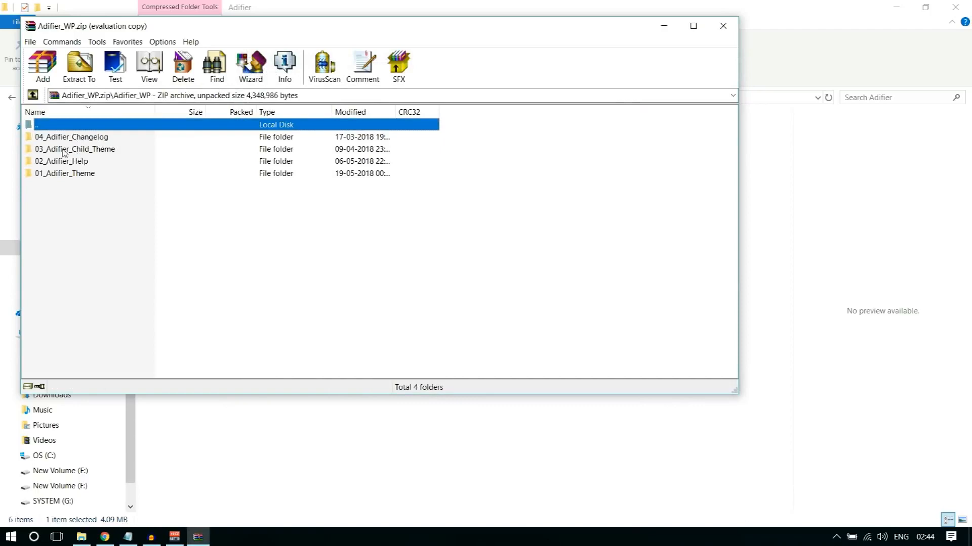
{"action": "left_click", "coordinate": [72, 175]}
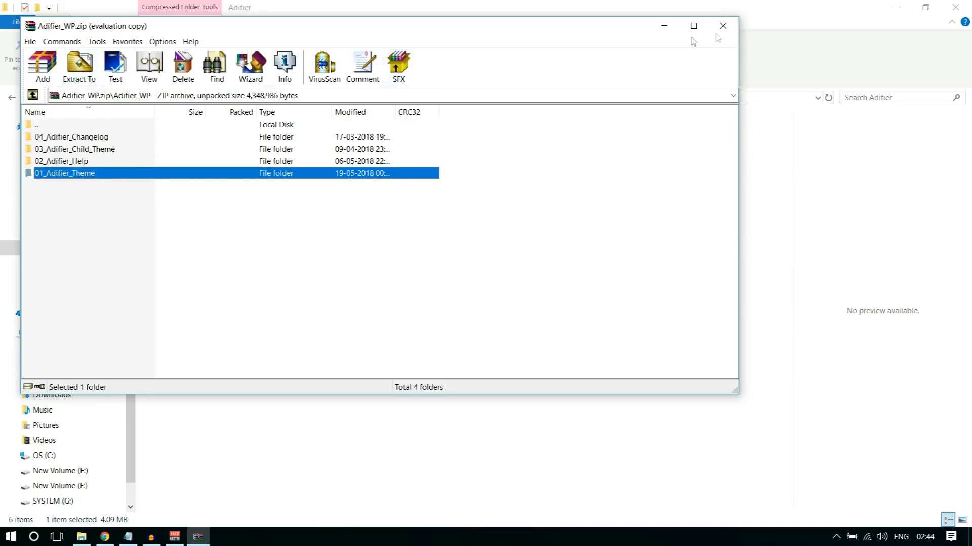
{"action": "left_click", "coordinate": [725, 29]}
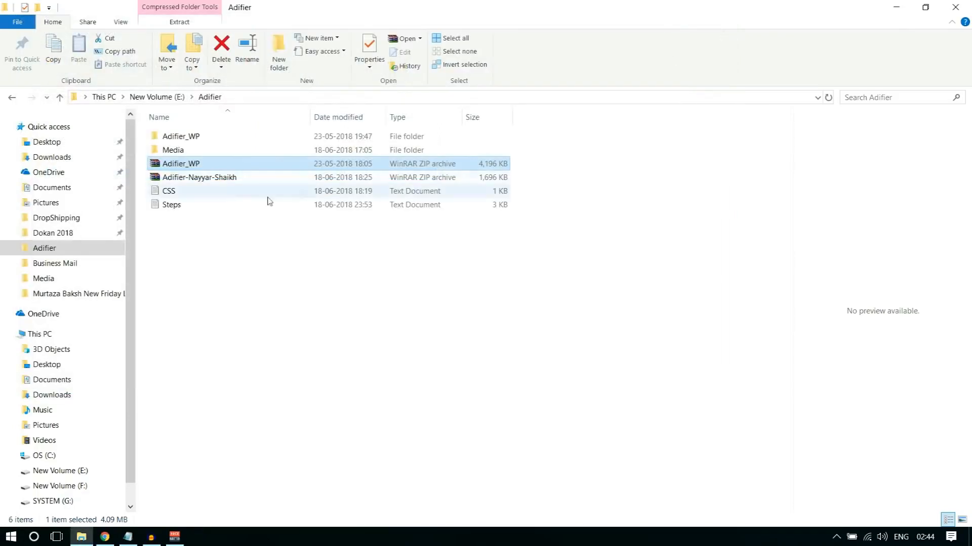
- Locate the adifier theme zip in the 01_Adifier_Theme subfolder of the extracted Adifier_WP folder
{"action": "left_click", "coordinate": [187, 138]}
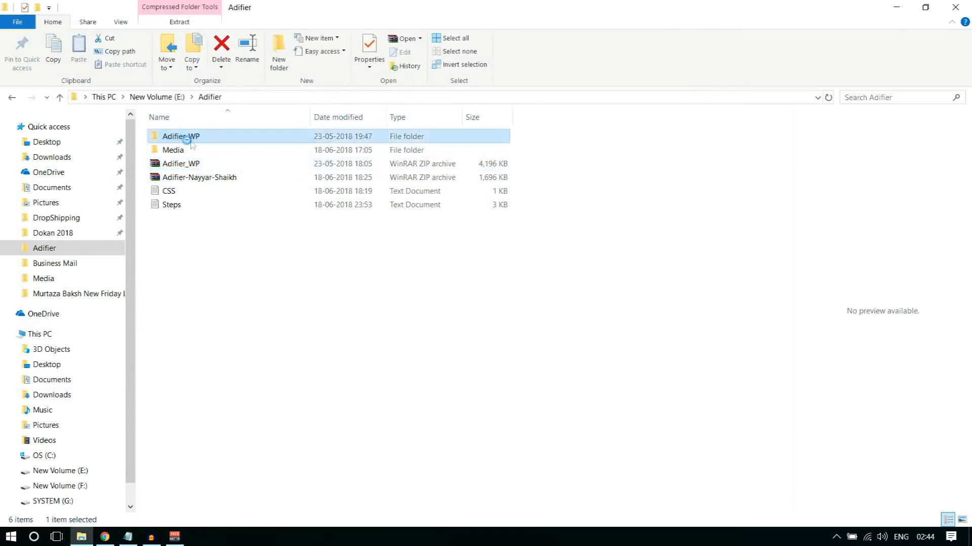
{"action": "double_click", "coordinate": [192, 138]}
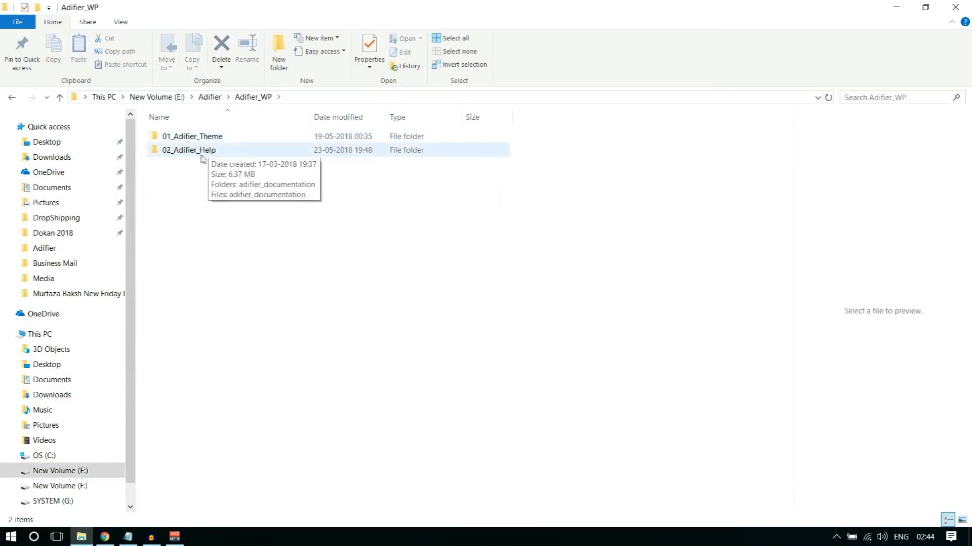
{"action": "double_click", "coordinate": [195, 140]}
{"action": "left_click", "coordinate": [187, 138]}
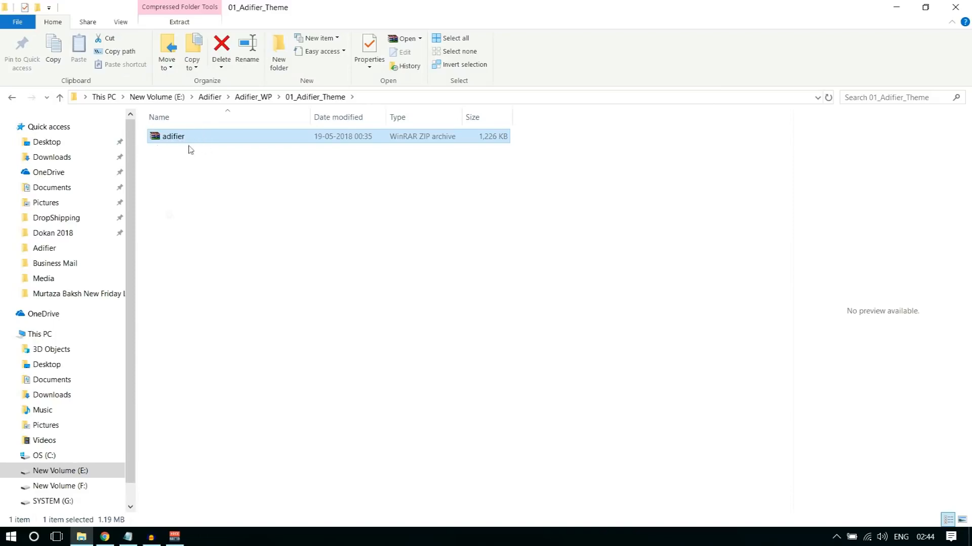
- Switch back to Chrome, open the site's installed themes and delete the Twenty Fifteen theme
{"action": "left_click", "coordinate": [106, 537]}
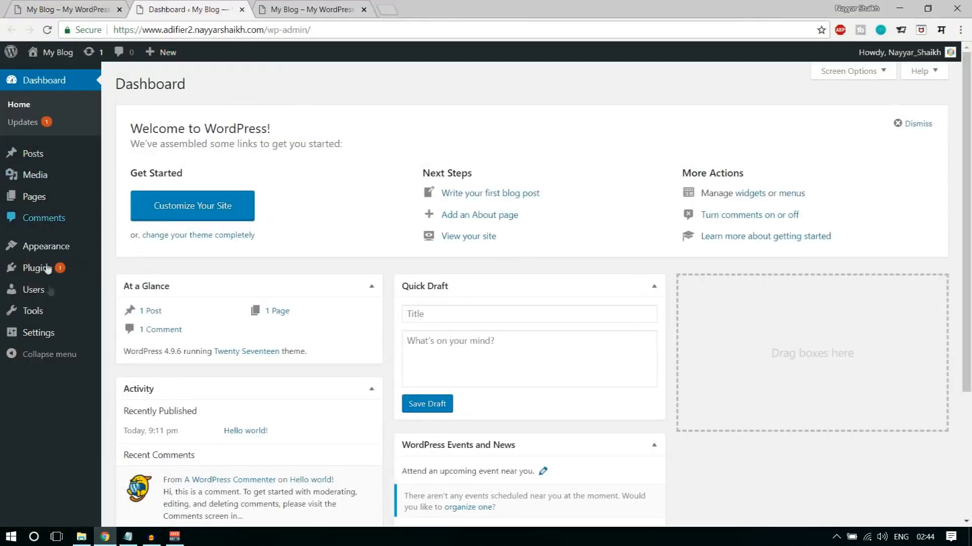
{"action": "left_click", "coordinate": [59, 245]}
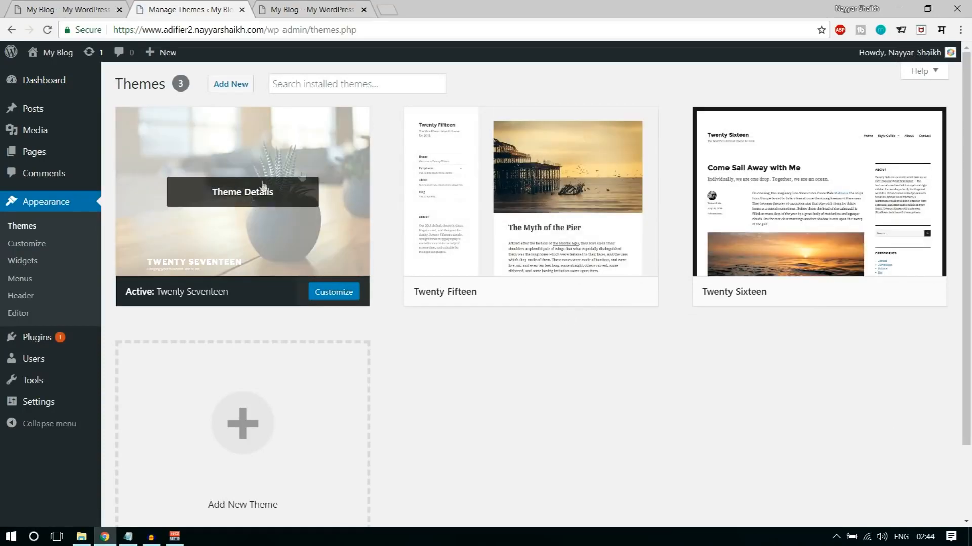
{"action": "left_click", "coordinate": [613, 196]}
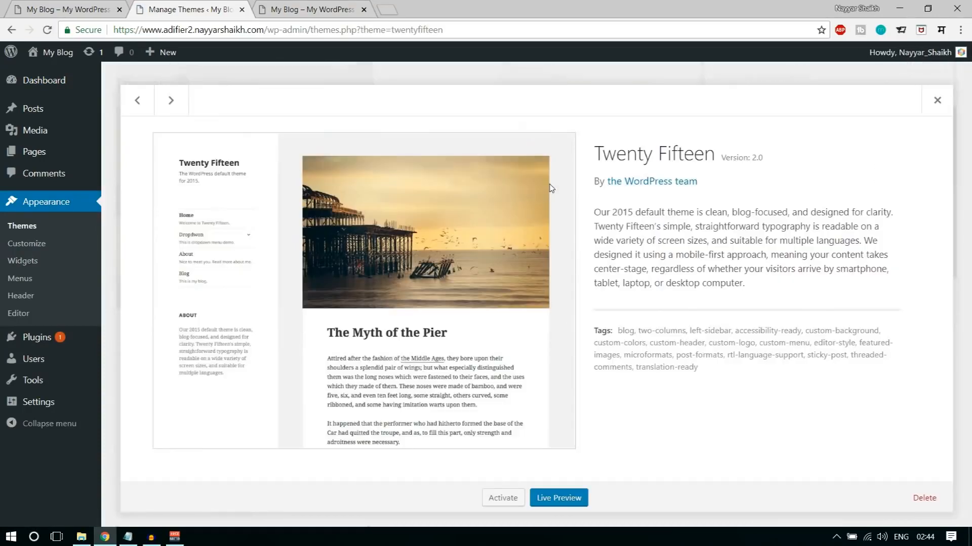
{"action": "left_click", "coordinate": [924, 498]}
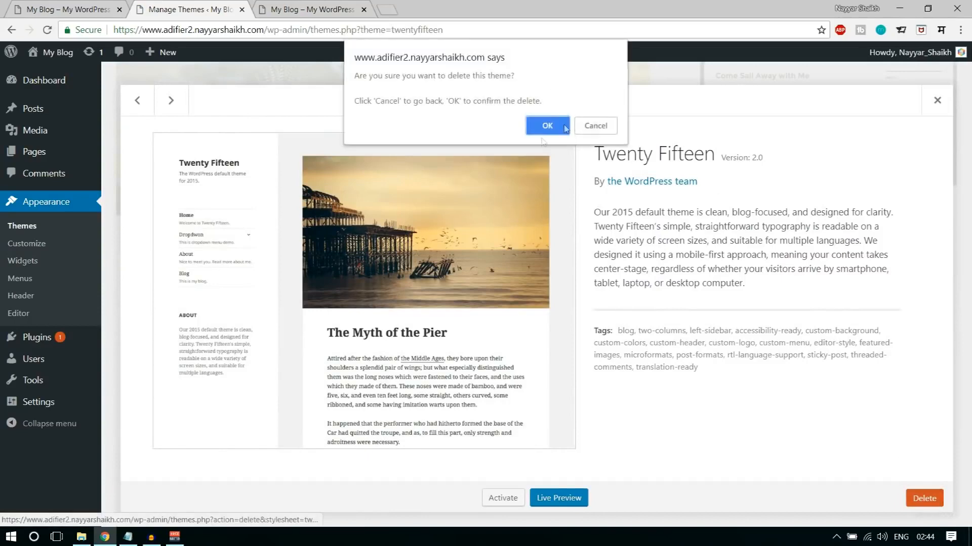
{"action": "left_click", "coordinate": [546, 122]}
- Delete the unused Twenty Sixteen theme from the installed themes
{"action": "left_click", "coordinate": [539, 197]}
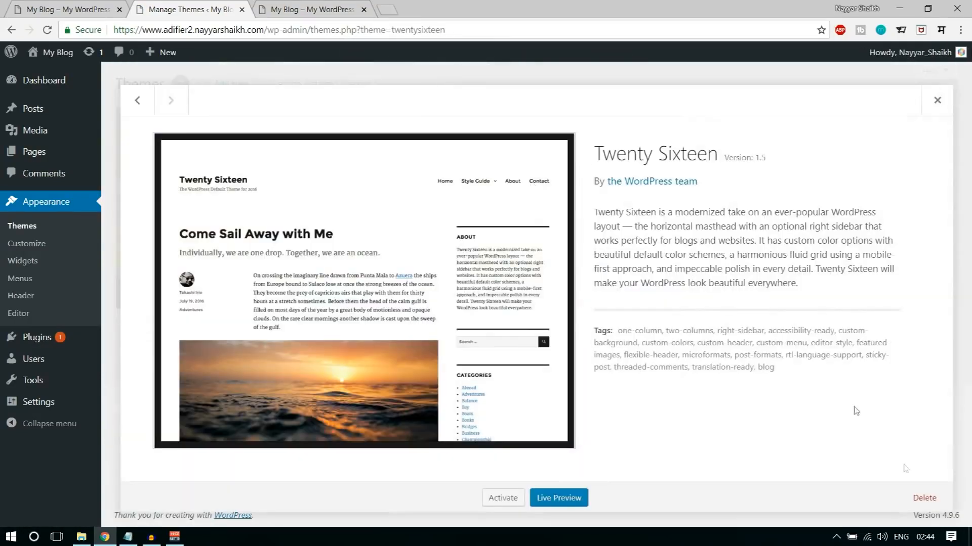
{"action": "left_click", "coordinate": [924, 498]}
{"action": "left_click", "coordinate": [565, 128]}
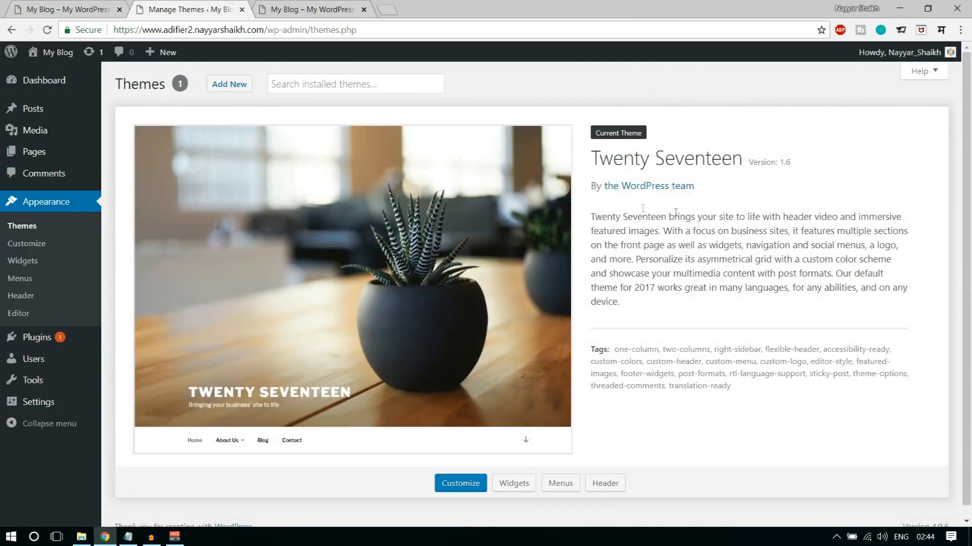
- Upload adifier.zip from the Adifier_WP 01_Adifier_Theme folder as a new theme, install it and activate it
{"action": "left_click", "coordinate": [245, 87]}
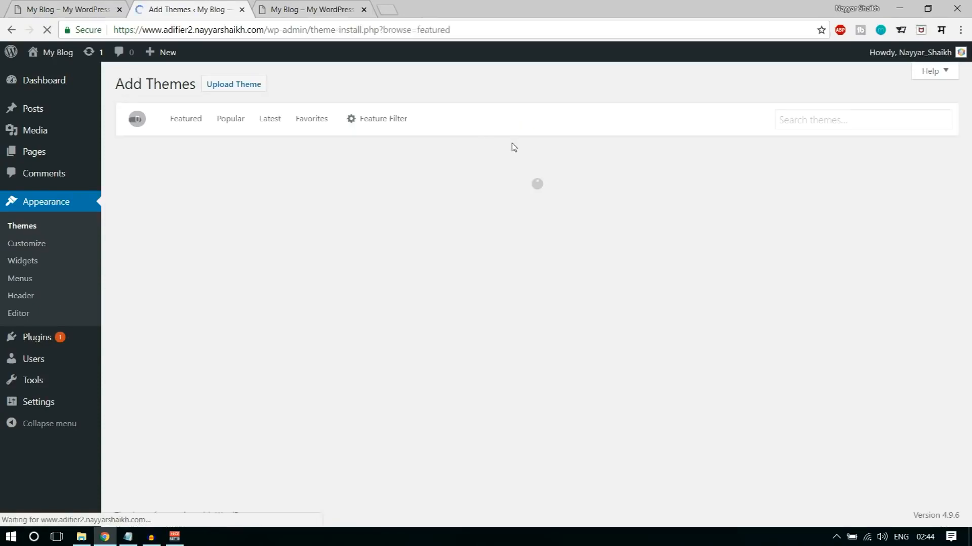
{"action": "left_click", "coordinate": [251, 86]}
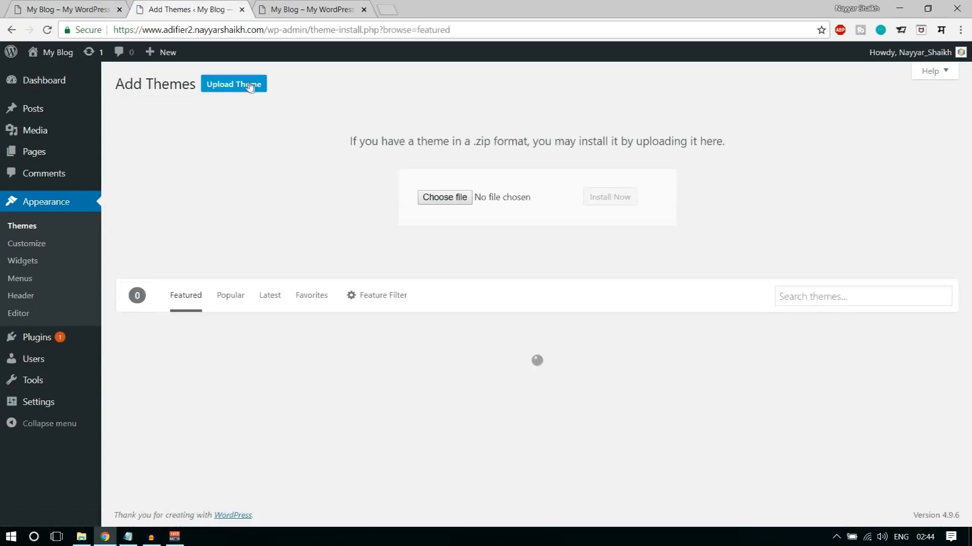
{"action": "left_click", "coordinate": [439, 198]}
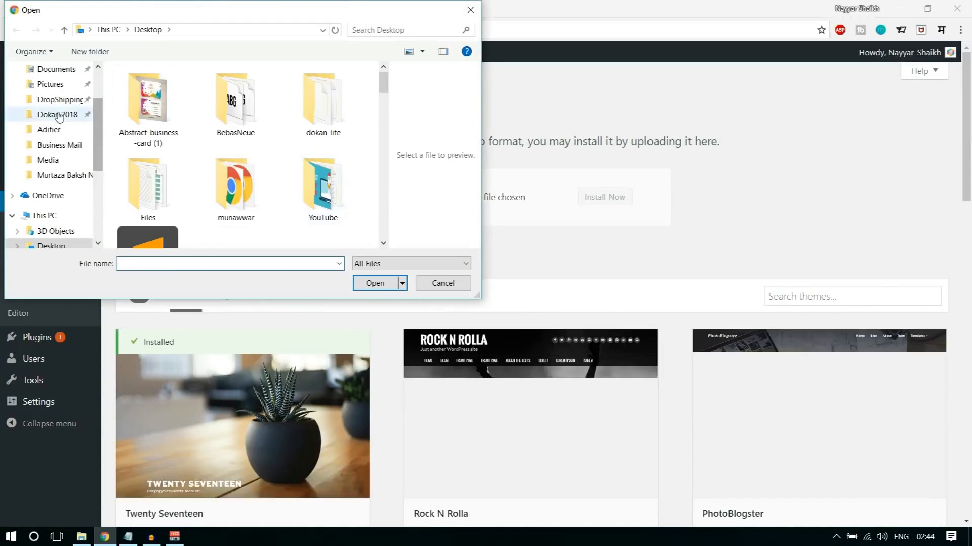
{"action": "left_click", "coordinate": [49, 130]}
{"action": "double_click", "coordinate": [150, 90]}
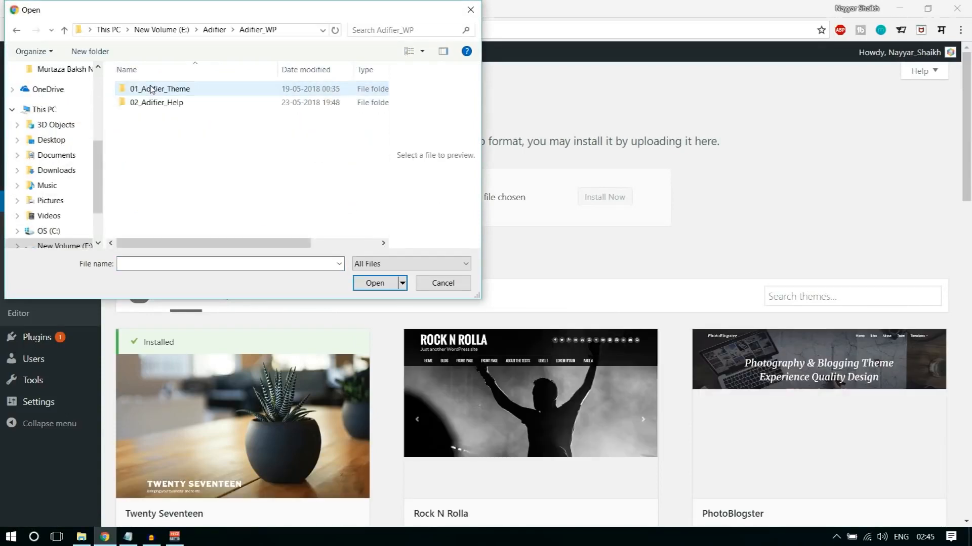
{"action": "double_click", "coordinate": [152, 89]}
{"action": "left_click", "coordinate": [154, 93]}
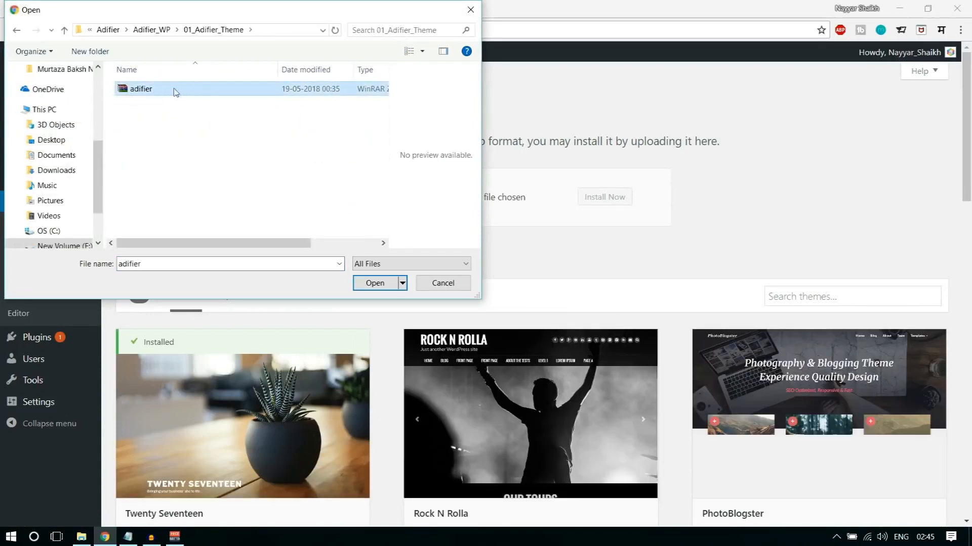
{"action": "left_click", "coordinate": [396, 283]}
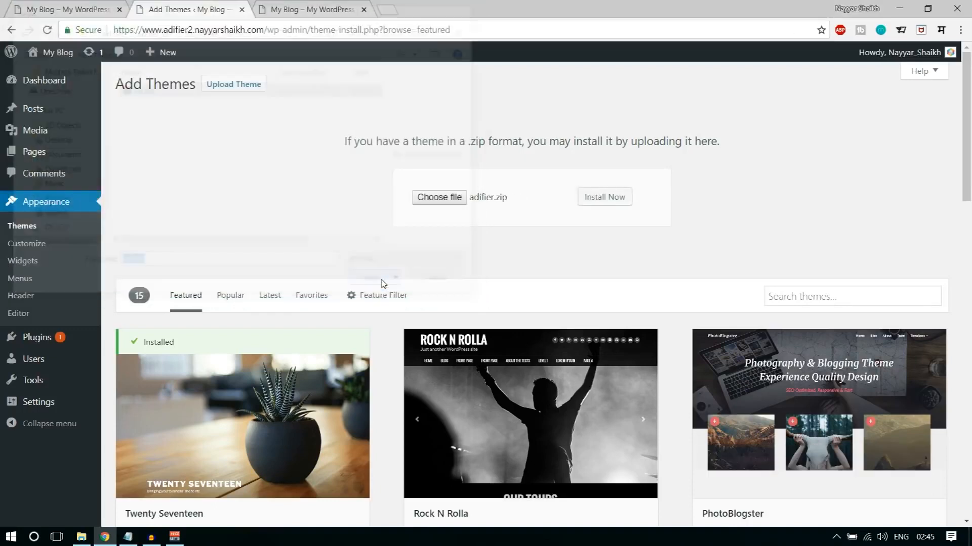
{"action": "left_click", "coordinate": [615, 198]}
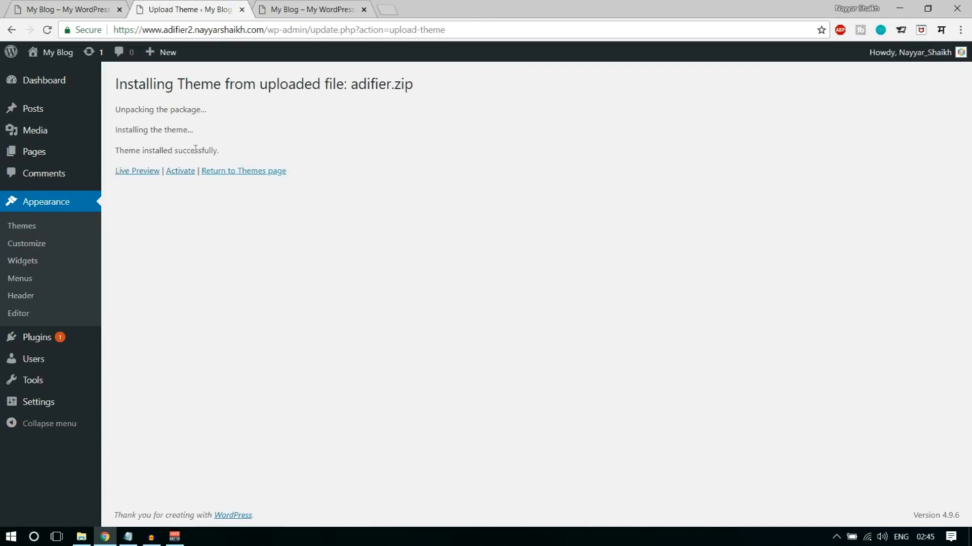
{"action": "left_click", "coordinate": [185, 172]}
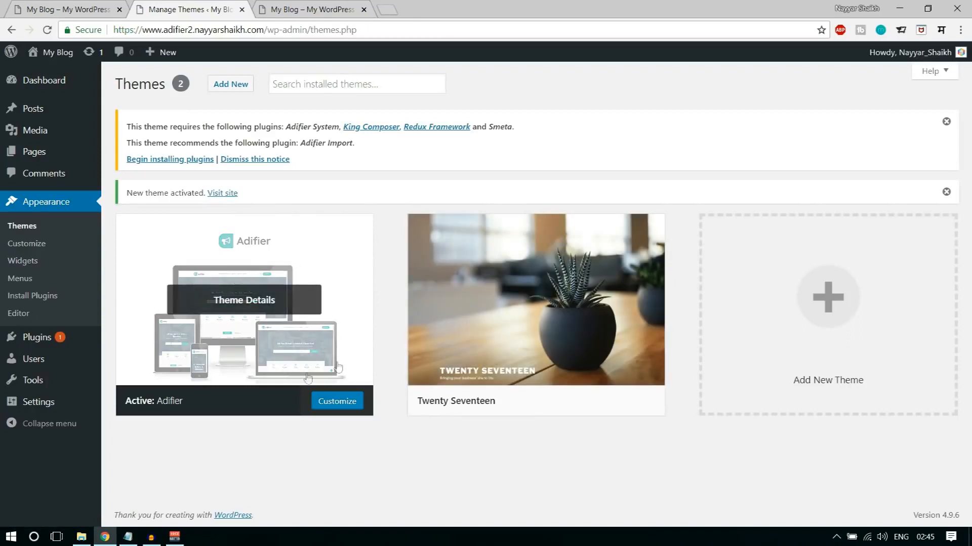
- Bulk-install all plugins listed for the theme: Adifier System, King Composer, Redux Framework, Smeta and Adifier Import
{"action": "left_click", "coordinate": [162, 160]}
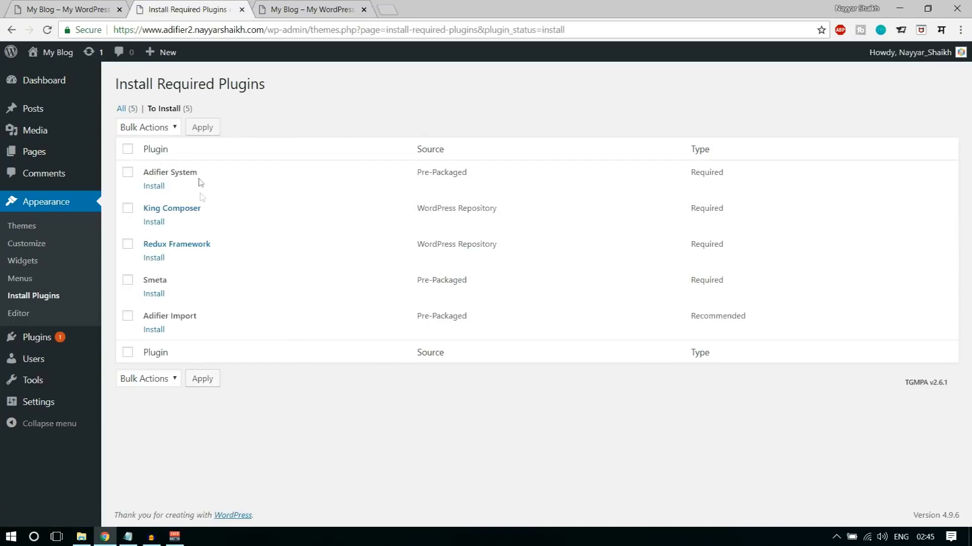
{"action": "left_click", "coordinate": [127, 151]}
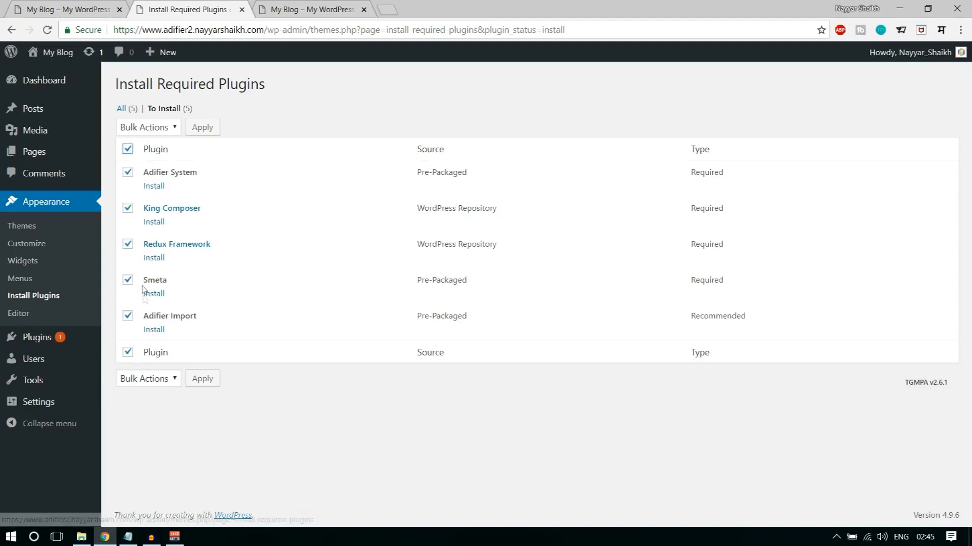
{"action": "left_click", "coordinate": [152, 129]}
{"action": "left_click", "coordinate": [151, 155]}
{"action": "left_click", "coordinate": [217, 127]}
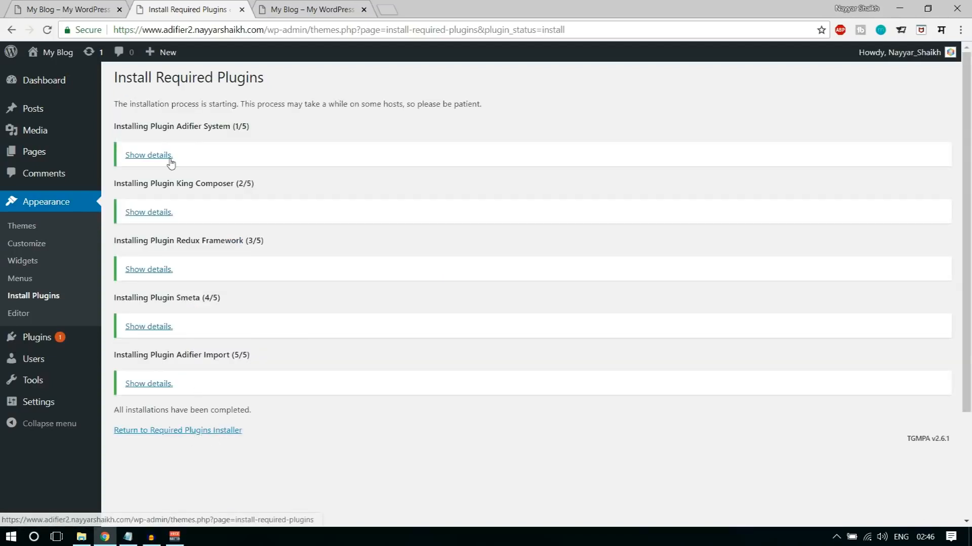
- Return to the required plugins list and bulk-activate all five installed plugins
{"action": "left_click", "coordinate": [212, 434]}
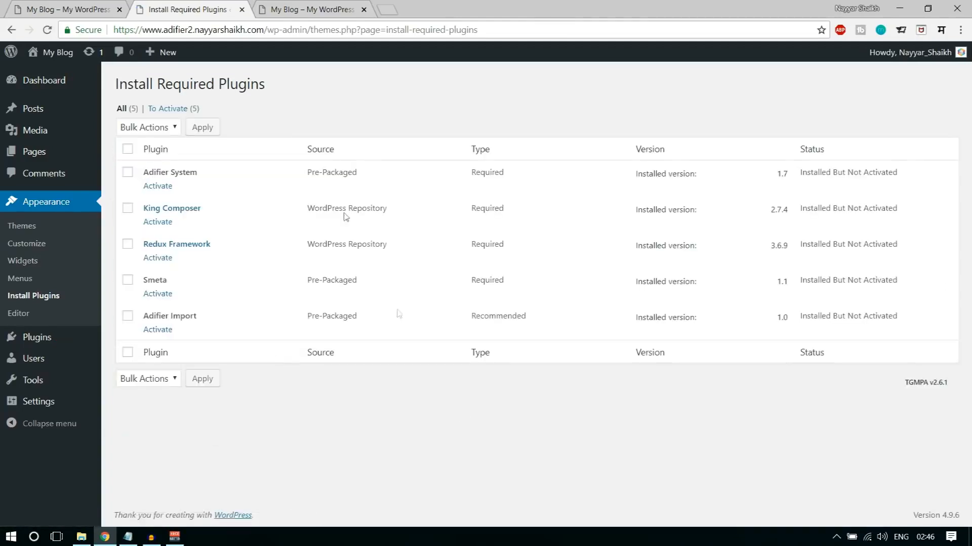
{"action": "left_click", "coordinate": [127, 149]}
{"action": "left_click", "coordinate": [161, 127]}
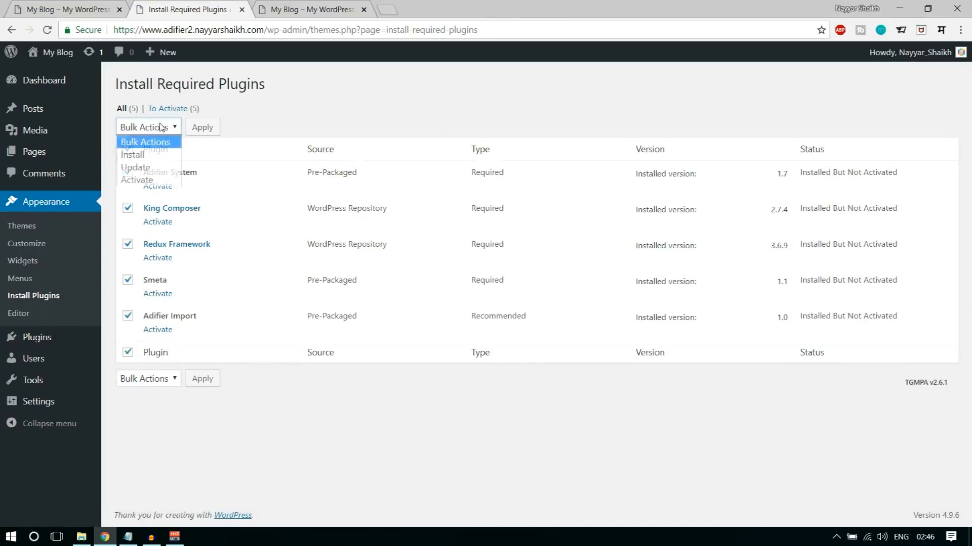
{"action": "left_click", "coordinate": [143, 180]}
{"action": "left_click", "coordinate": [202, 127]}
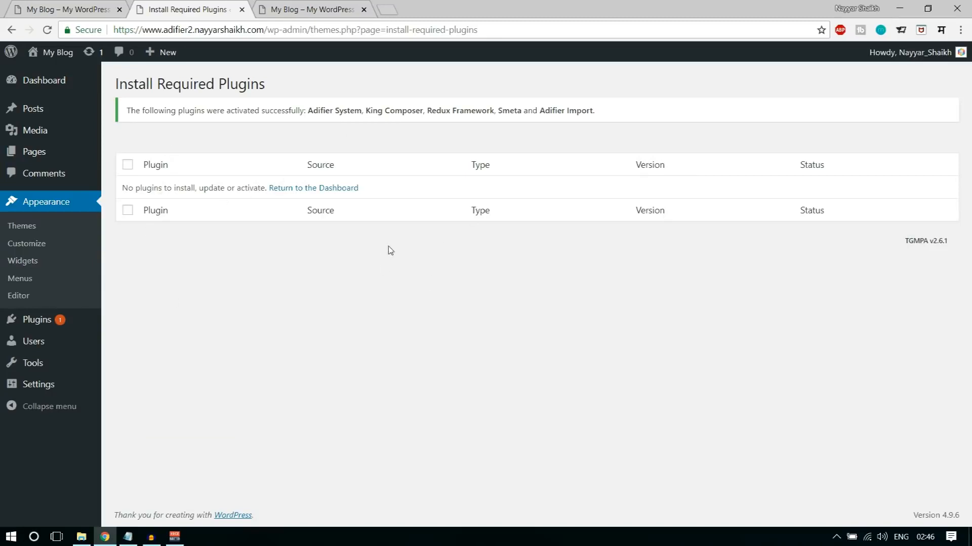
- Reload the adifier2 site's front page and compare it with the Adifier demo home page
{"action": "left_click", "coordinate": [305, 8]}
{"action": "left_click", "coordinate": [49, 30]}
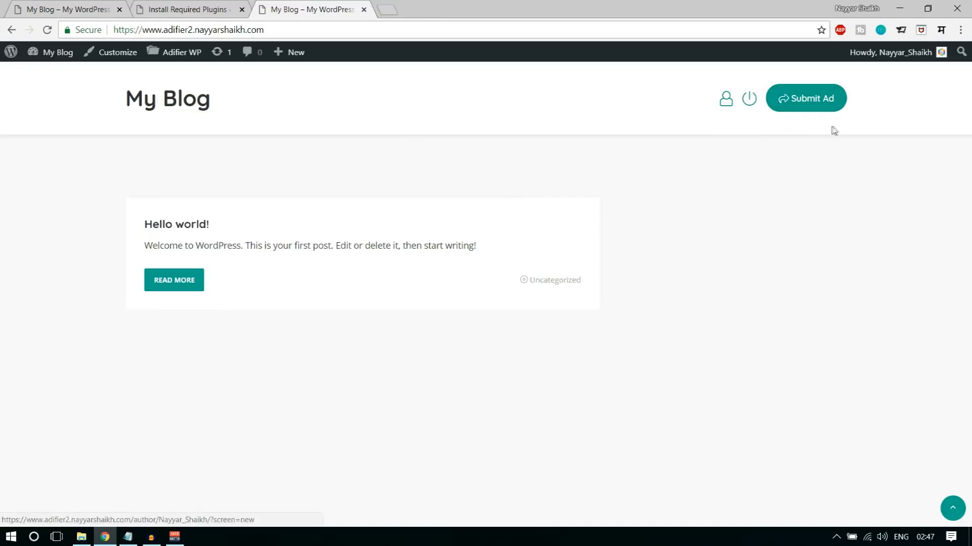
{"action": "left_click", "coordinate": [70, 9]}
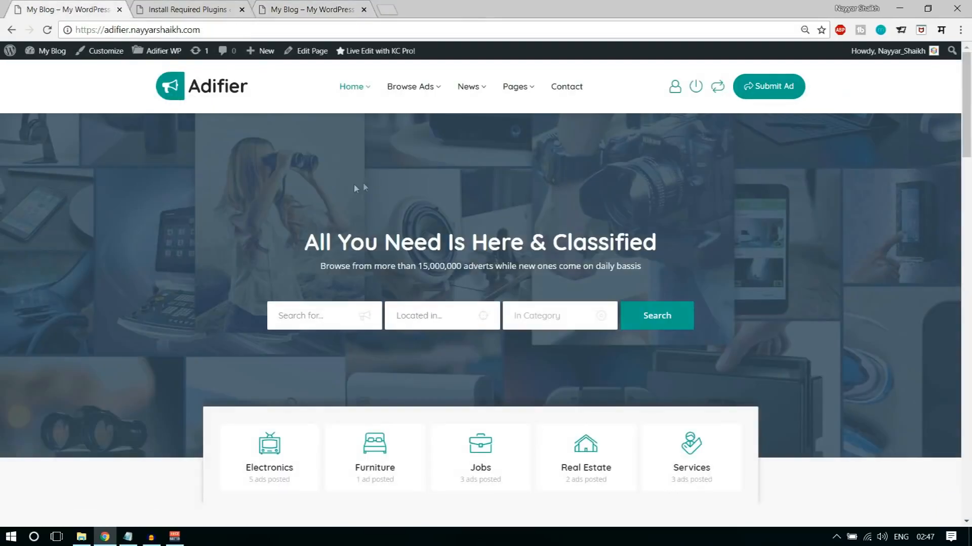
{"action": "left_click", "coordinate": [305, 7]}
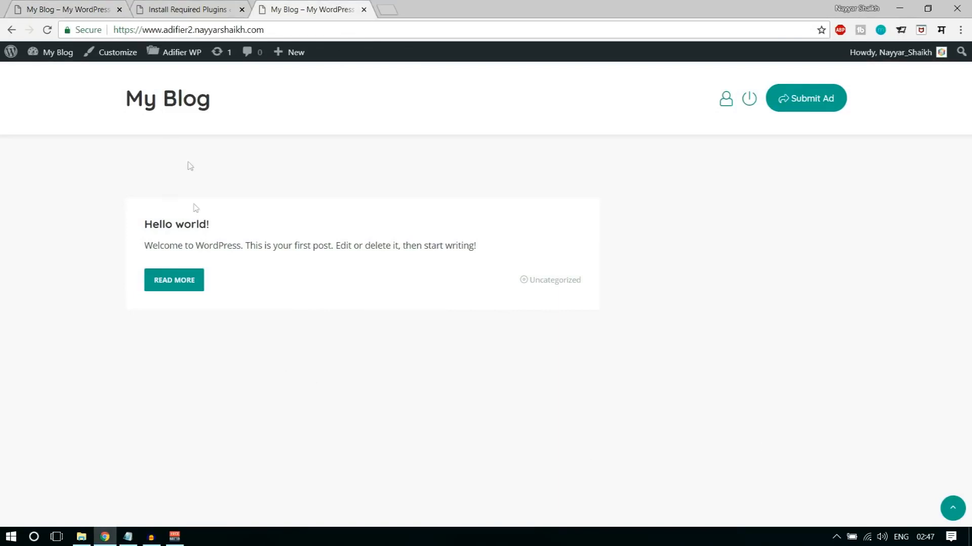
- Open the adifier2 admin dashboard, examine its menu entries such as Ads and KingComposer, and open the form for a new ad
{"action": "left_click", "coordinate": [163, 5]}
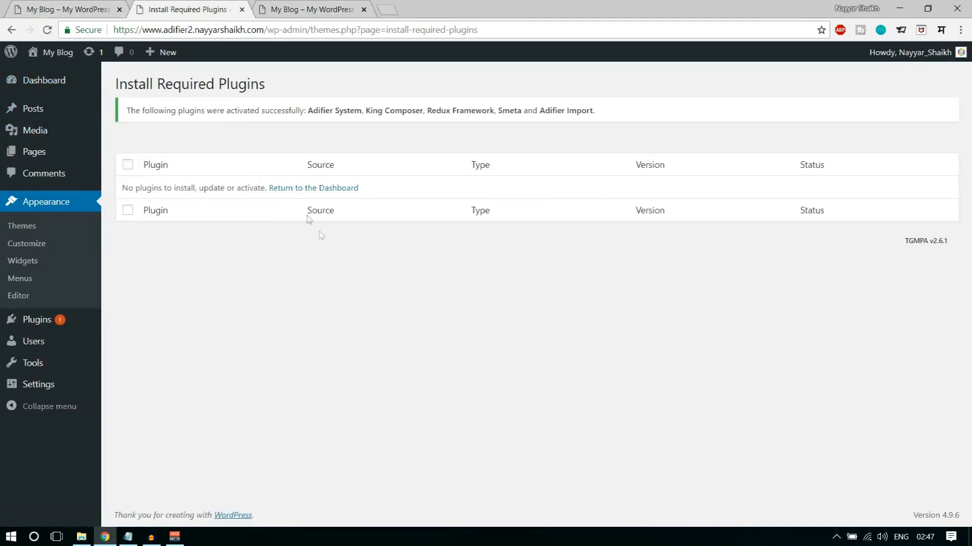
{"action": "mouse_move", "coordinate": [45, 89]}
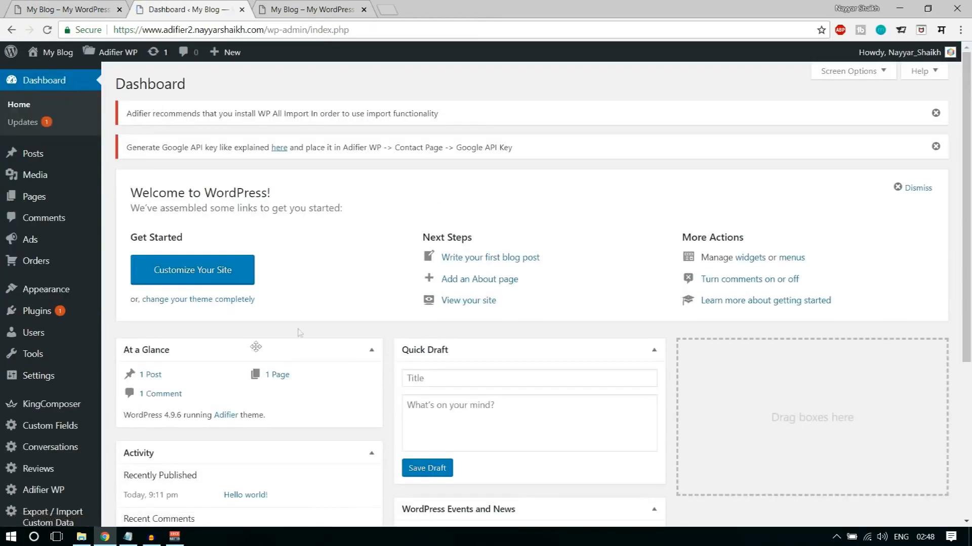
{"action": "scroll", "coordinate": [75, 266], "scroll_direction": "down", "scroll_amount": 5}
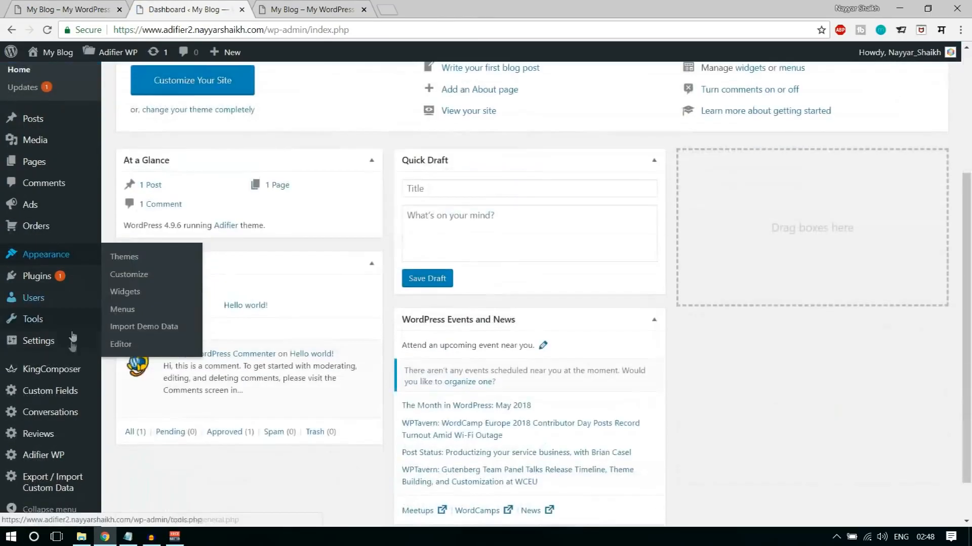
{"action": "scroll", "coordinate": [59, 455], "scroll_direction": "up", "scroll_amount": 5}
{"action": "mouse_move", "coordinate": [56, 259]}
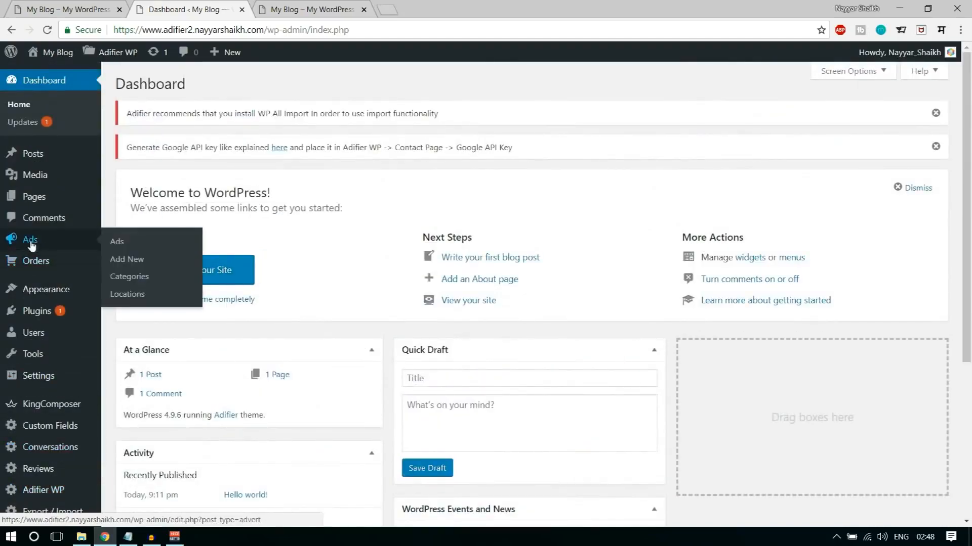
{"action": "scroll", "coordinate": [62, 293], "scroll_direction": "down", "scroll_amount": 3}
{"action": "scroll", "coordinate": [63, 293], "scroll_direction": "down", "scroll_amount": 1}
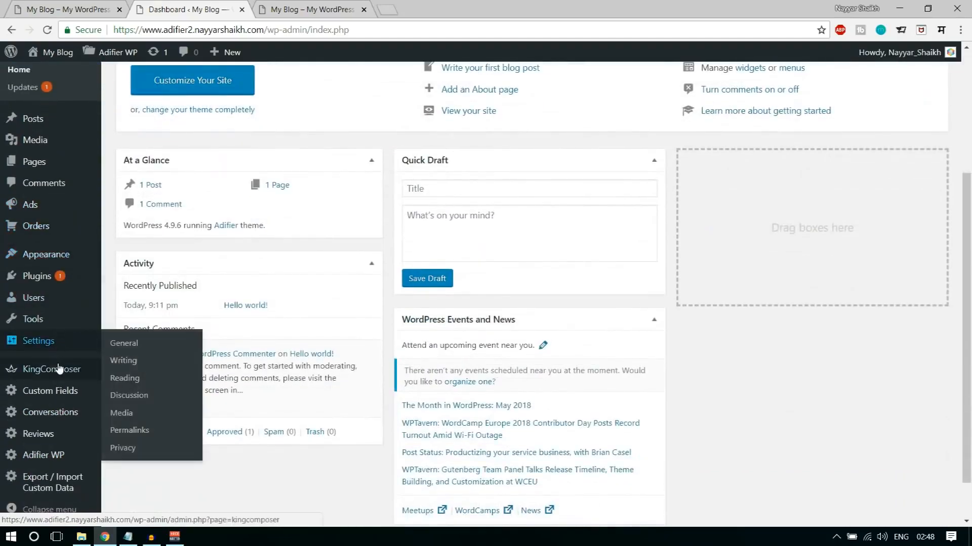
{"action": "scroll", "coordinate": [56, 445], "scroll_direction": "up", "scroll_amount": 4}
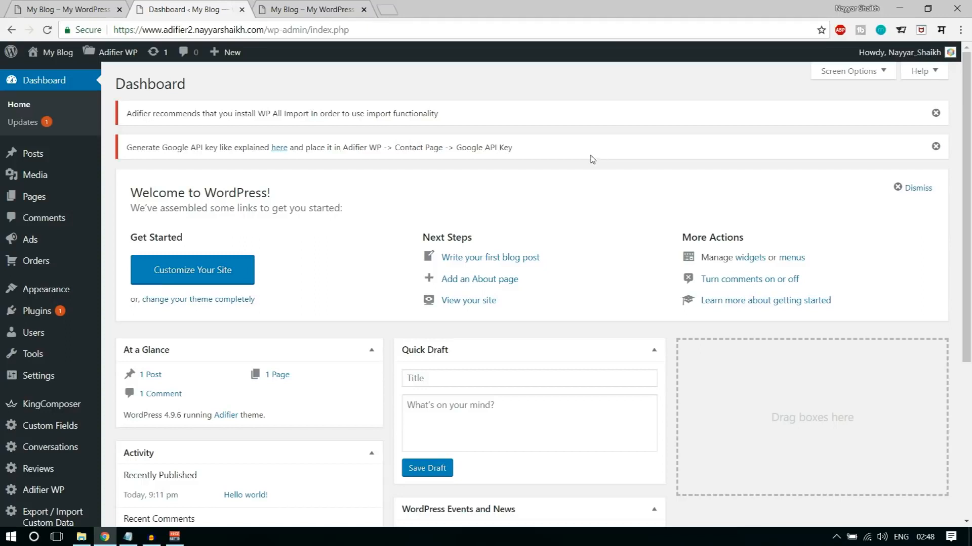
{"action": "mouse_move", "coordinate": [19, 243]}
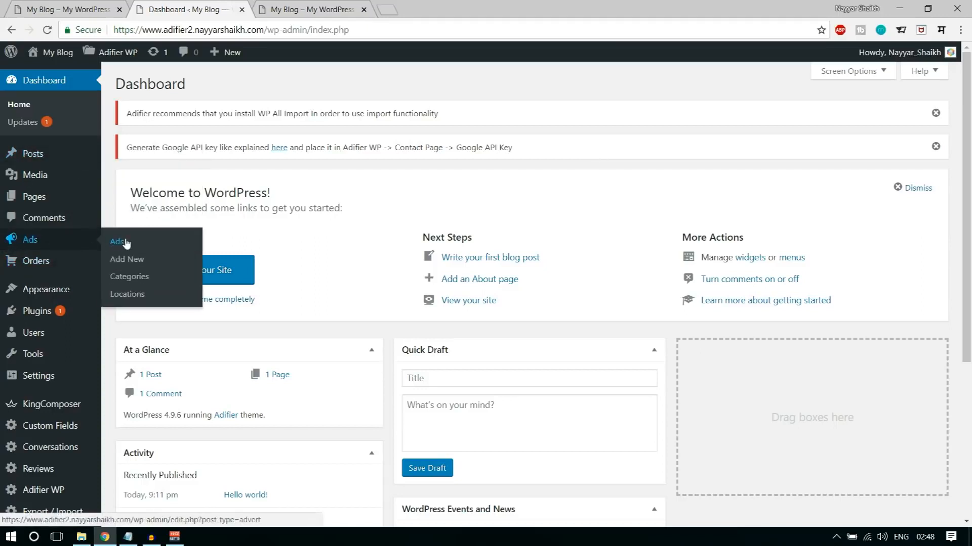
{"action": "left_click", "coordinate": [130, 259]}
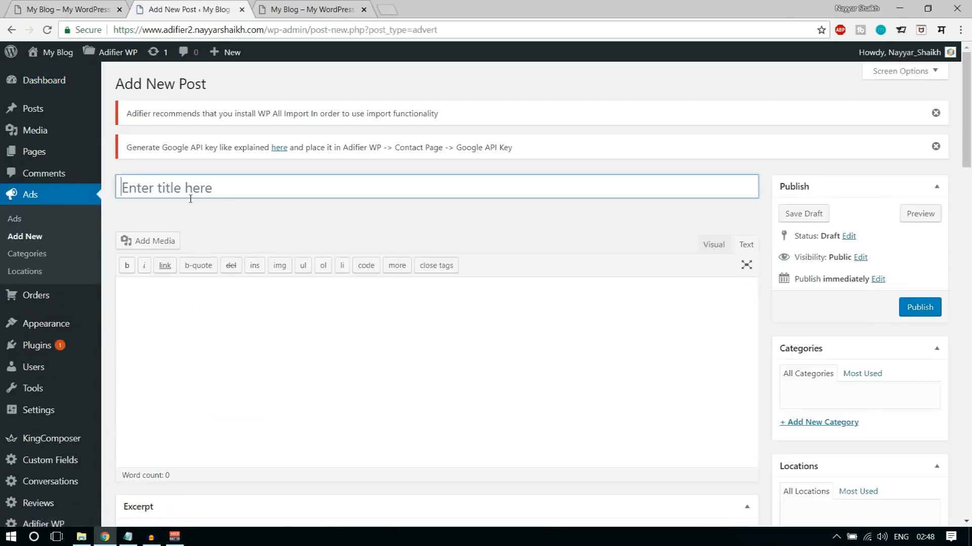
- On the Adifier demo site, open the New X5SW-1 quadcopter drone ad, examine its page and return to the home page
{"action": "left_click", "coordinate": [85, 7]}
{"action": "scroll", "coordinate": [900, 400], "scroll_direction": "down", "scroll_amount": 8}
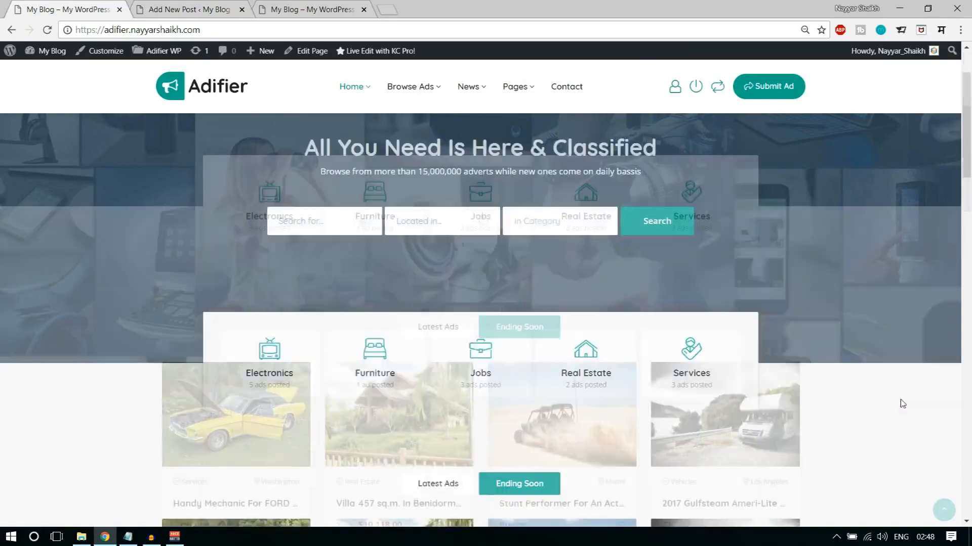
{"action": "scroll", "coordinate": [903, 404], "scroll_direction": "down", "scroll_amount": 1}
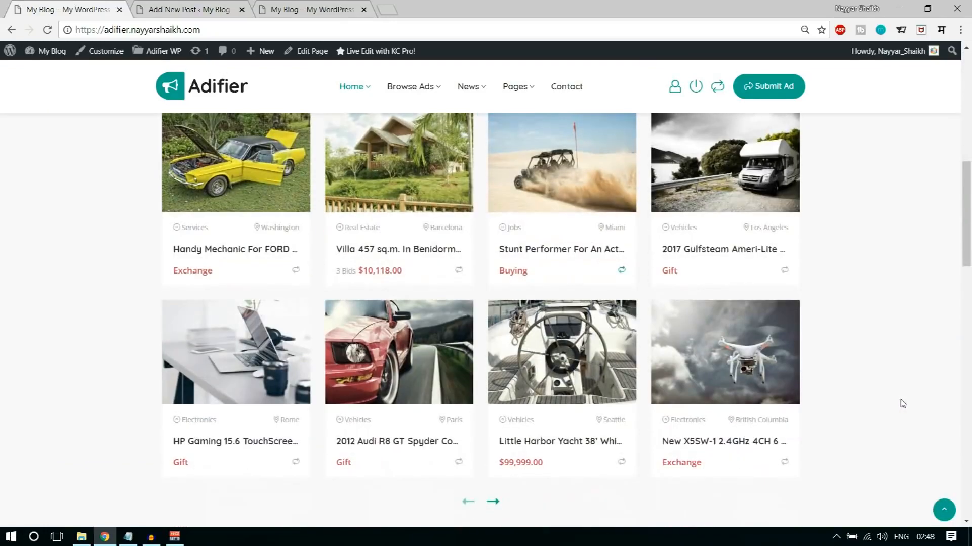
{"action": "scroll", "coordinate": [901, 402], "scroll_direction": "down", "scroll_amount": 1}
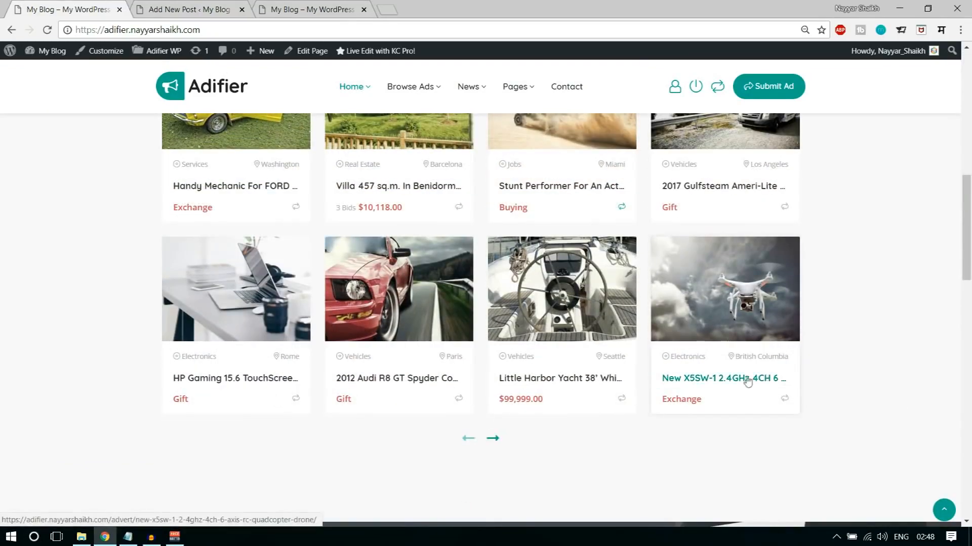
{"action": "left_click", "coordinate": [724, 312]}
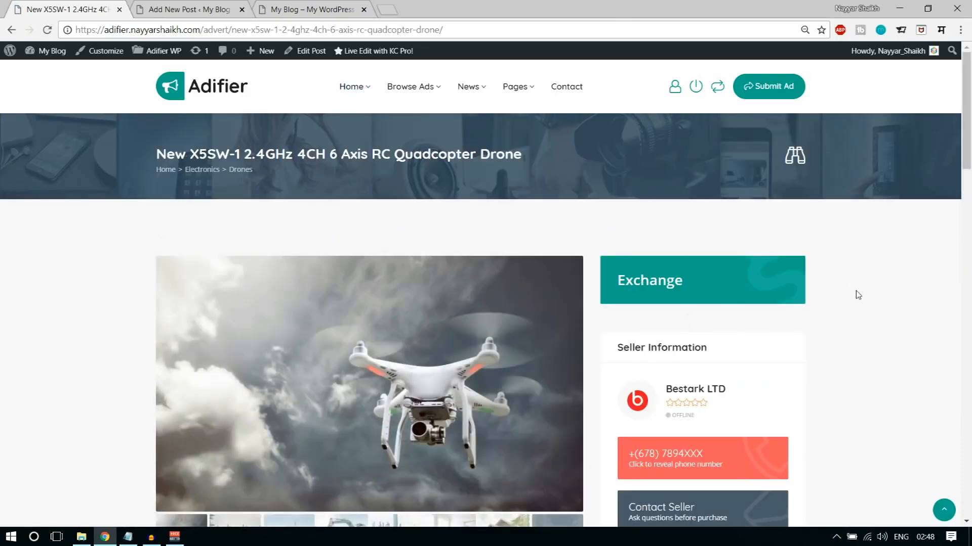
{"action": "scroll", "coordinate": [856, 294], "scroll_direction": "down", "scroll_amount": 3}
{"action": "scroll", "coordinate": [858, 296], "scroll_direction": "up", "scroll_amount": 1}
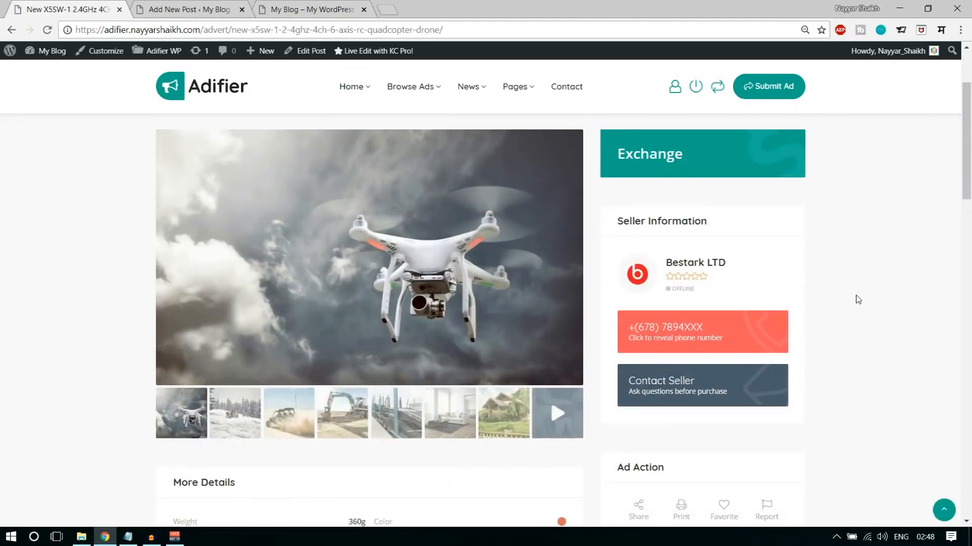
{"action": "scroll", "coordinate": [857, 300], "scroll_direction": "up", "scroll_amount": 2}
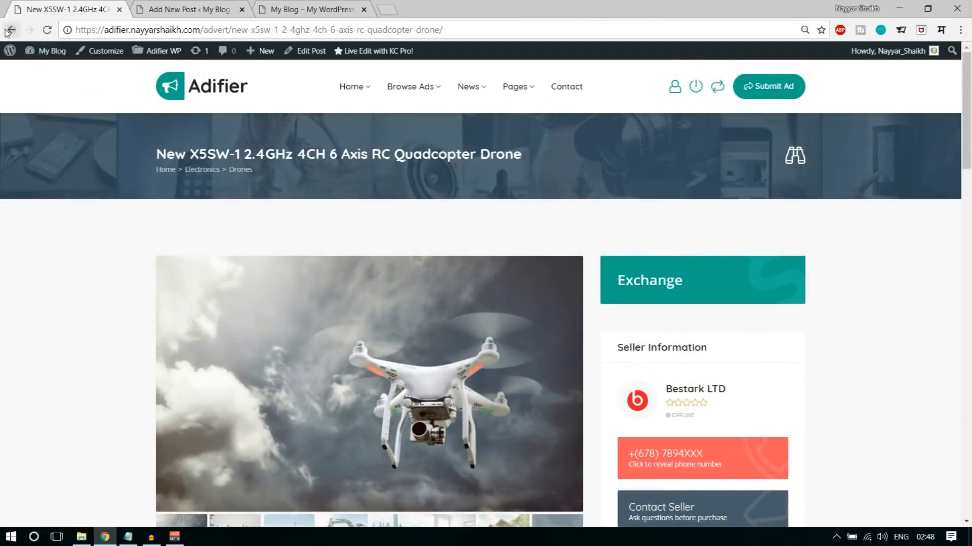
{"action": "left_click", "coordinate": [10, 29]}
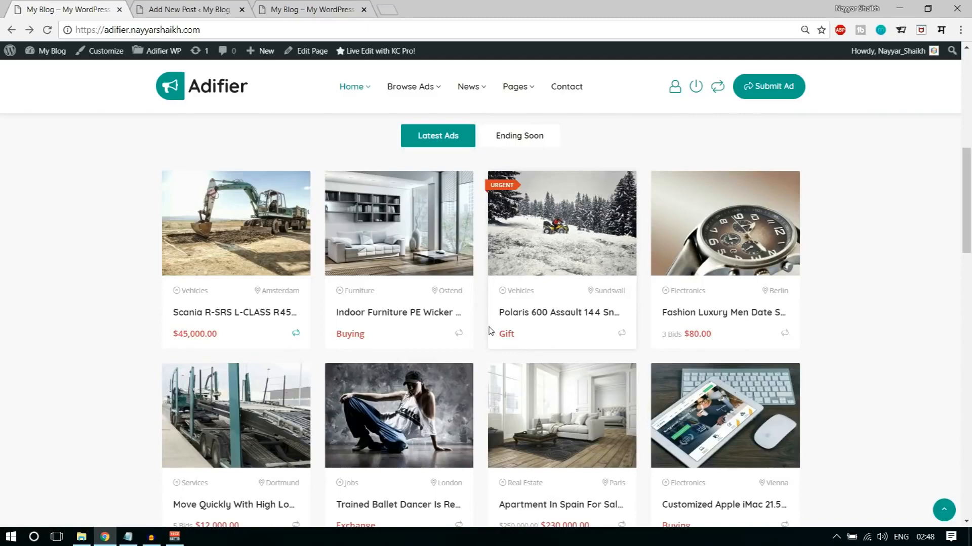
- View the demo home page's Ending Soon and Latest Ads listings, and open the Scania R-SRS L-CLASS ad
{"action": "scroll", "coordinate": [490, 331], "scroll_direction": "up", "scroll_amount": 2}
{"action": "left_click", "coordinate": [509, 263]}
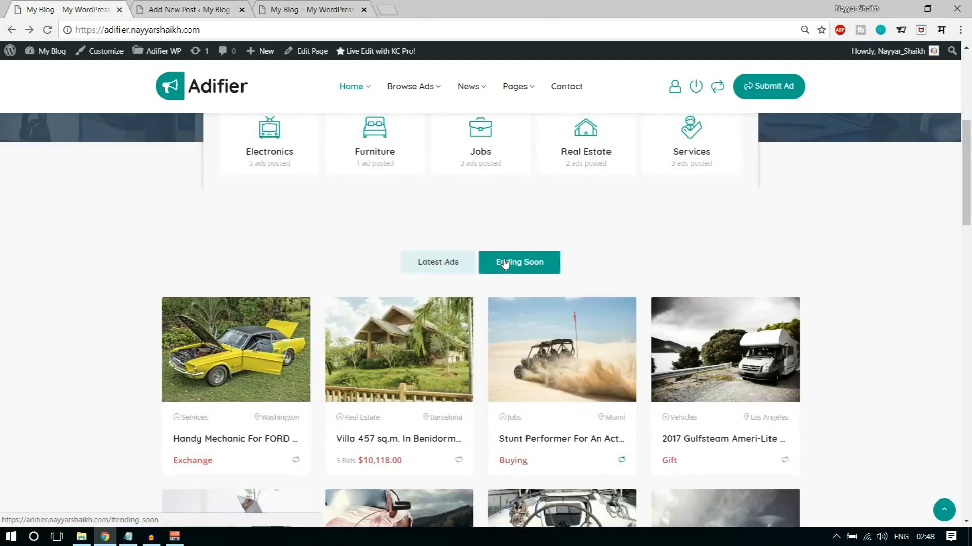
{"action": "left_click", "coordinate": [465, 269]}
{"action": "scroll", "coordinate": [806, 332], "scroll_direction": "down", "scroll_amount": 3}
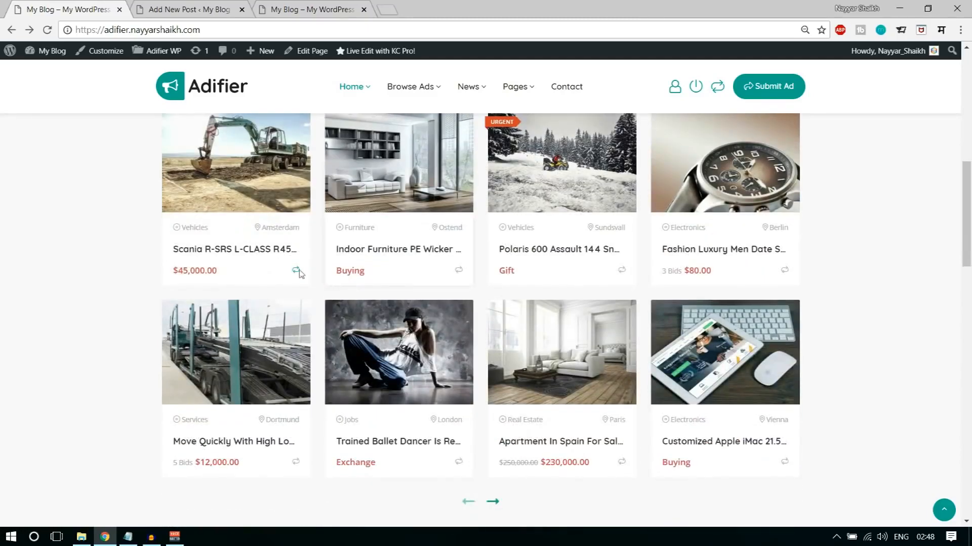
{"action": "left_click", "coordinate": [253, 250]}
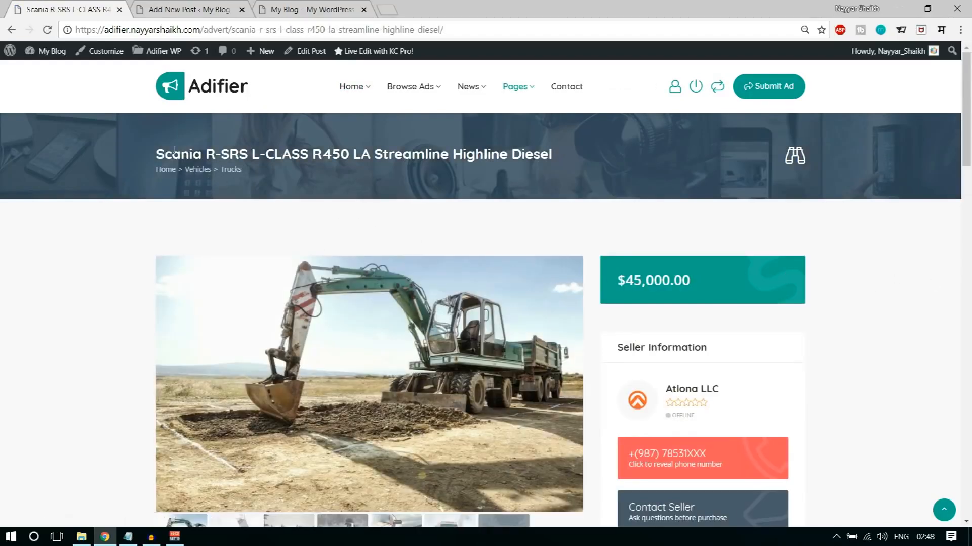
- Copy the Scania R-SRS L-CLASS title from the demo ad into the new ad's title and switch its content editor to Visual mode
{"action": "left_click_drag", "start_coordinate": [157, 153], "coordinate": [564, 153]}
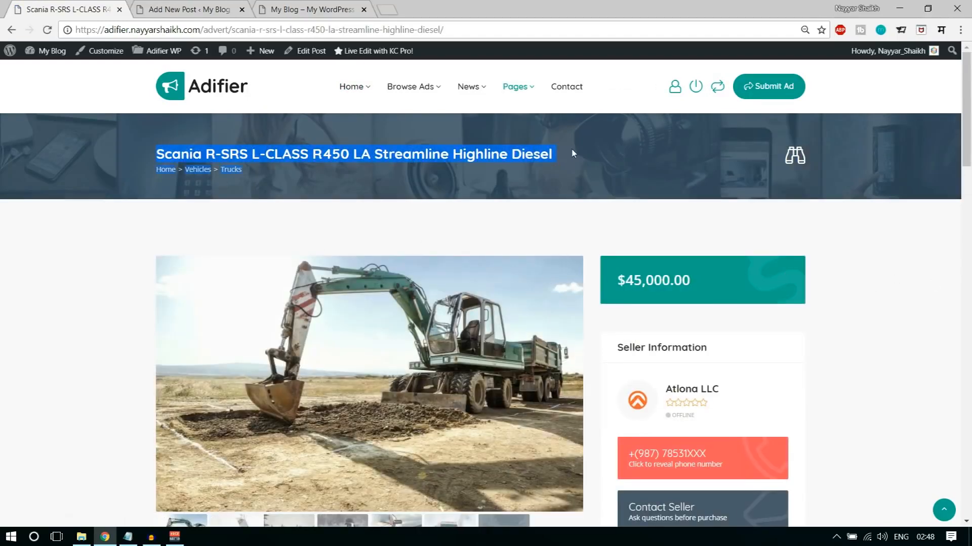
{"action": "key", "text": "ctrl+c"}
{"action": "left_click", "coordinate": [187, 9]}
{"action": "key", "text": "ctrl+v"}
{"action": "left_click_drag", "start_coordinate": [614, 187], "coordinate": [92, 185]}
{"action": "left_click", "coordinate": [714, 245]}
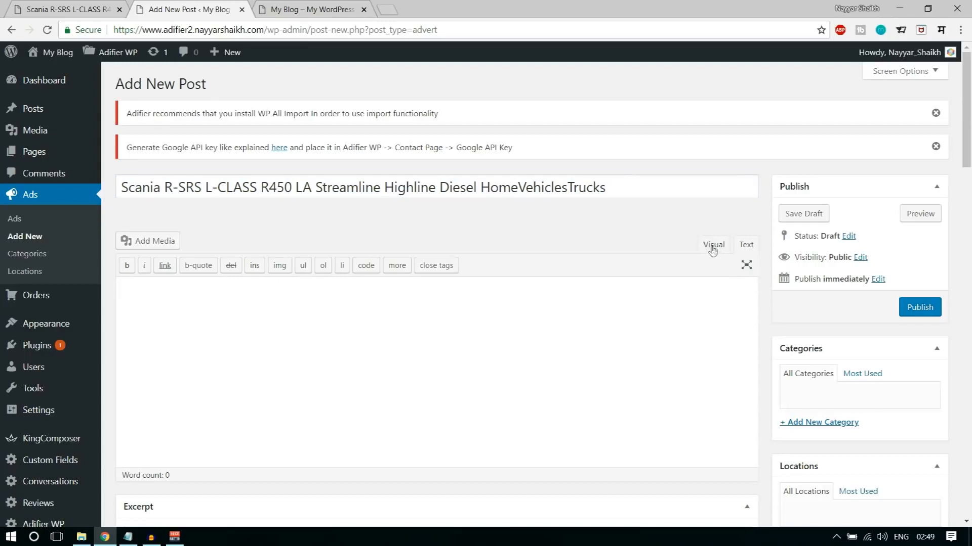
- Compare the demo ad's category trail with the Categories and Locations sections of the new ad form
{"action": "left_click", "coordinate": [81, 6]}
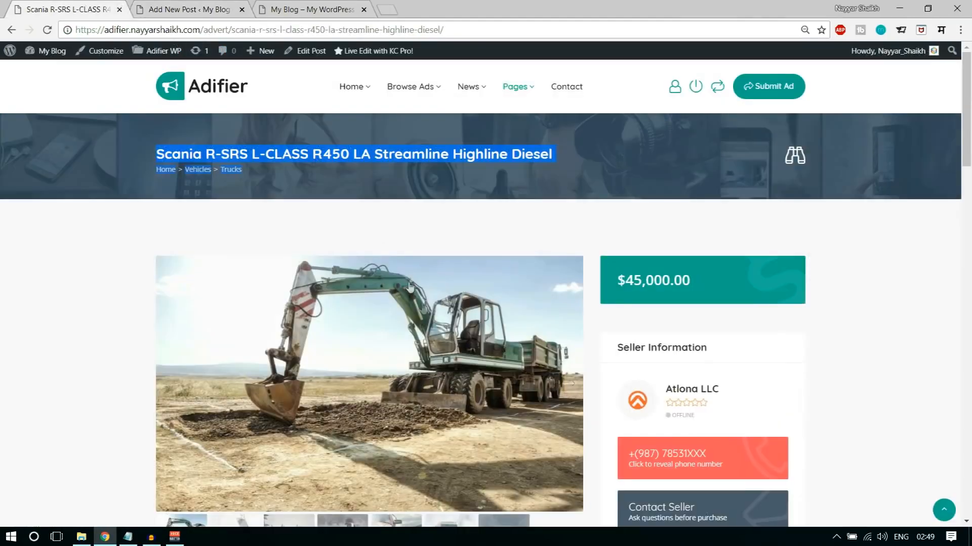
{"action": "scroll", "coordinate": [249, 243], "scroll_direction": "down", "scroll_amount": 1}
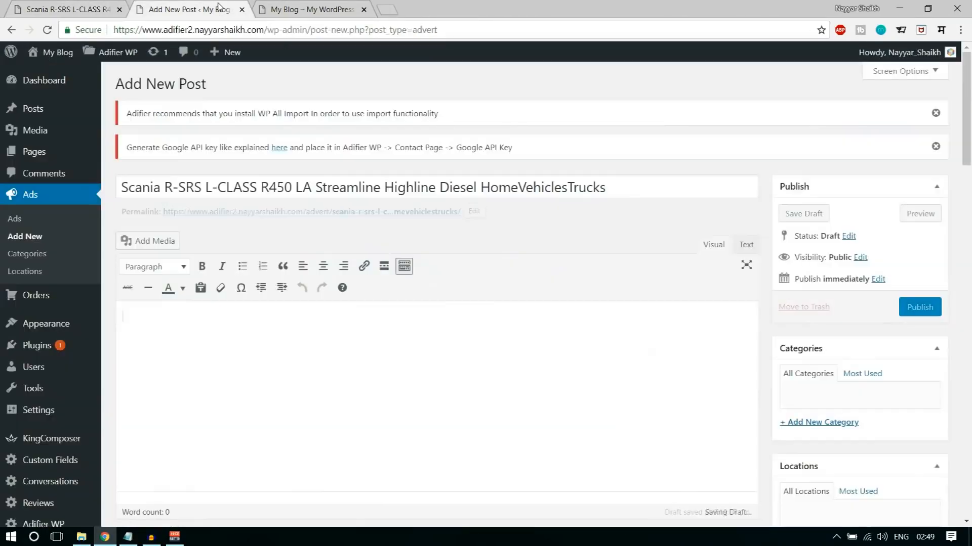
{"action": "scroll", "coordinate": [828, 306], "scroll_direction": "down", "scroll_amount": 2}
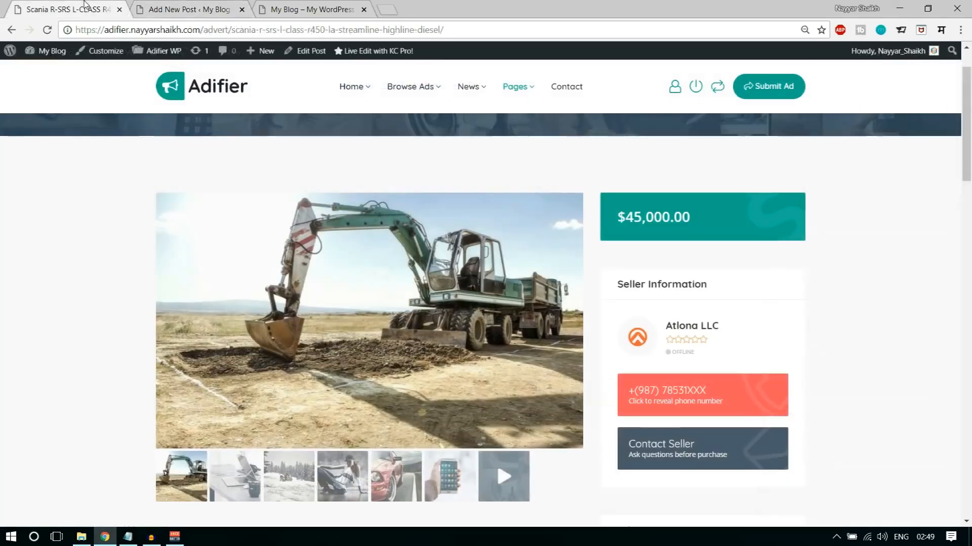
{"action": "scroll", "coordinate": [371, 241], "scroll_direction": "up", "scroll_amount": 1}
{"action": "scroll", "coordinate": [371, 242], "scroll_direction": "up", "scroll_amount": 1}
{"action": "left_click", "coordinate": [213, 193]}
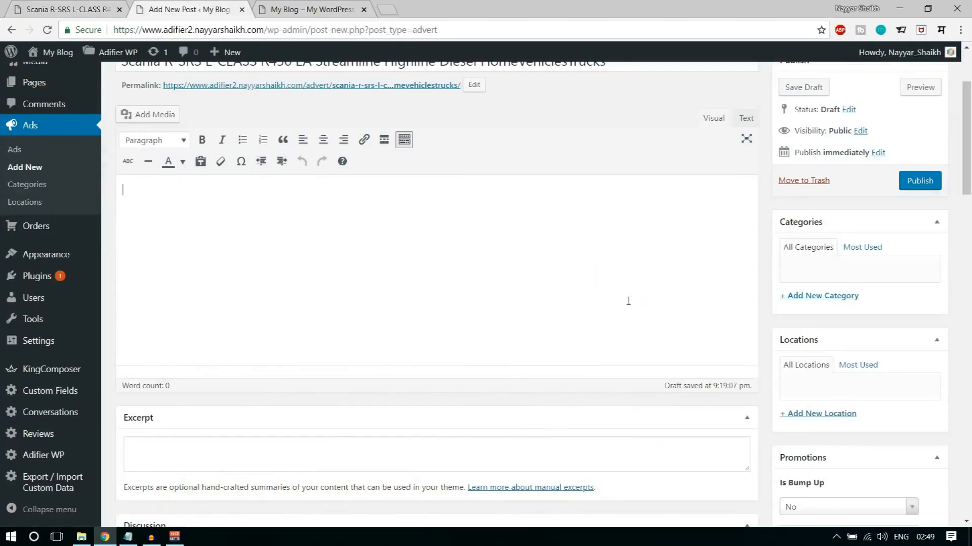
- Add a new category named Technology to the new ad
{"action": "key", "text": "ctrl+Tab"}
{"action": "left_click", "coordinate": [838, 293]}
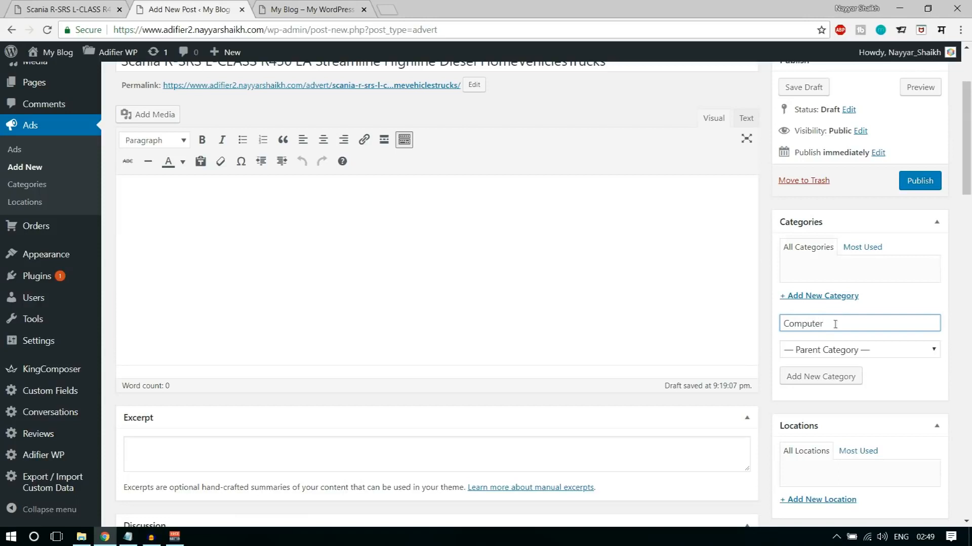
{"action": "left_click_drag", "start_coordinate": [843, 323], "coordinate": [770, 323]}
{"action": "type", "text": "Technology"}
{"action": "left_click", "coordinate": [815, 377]}
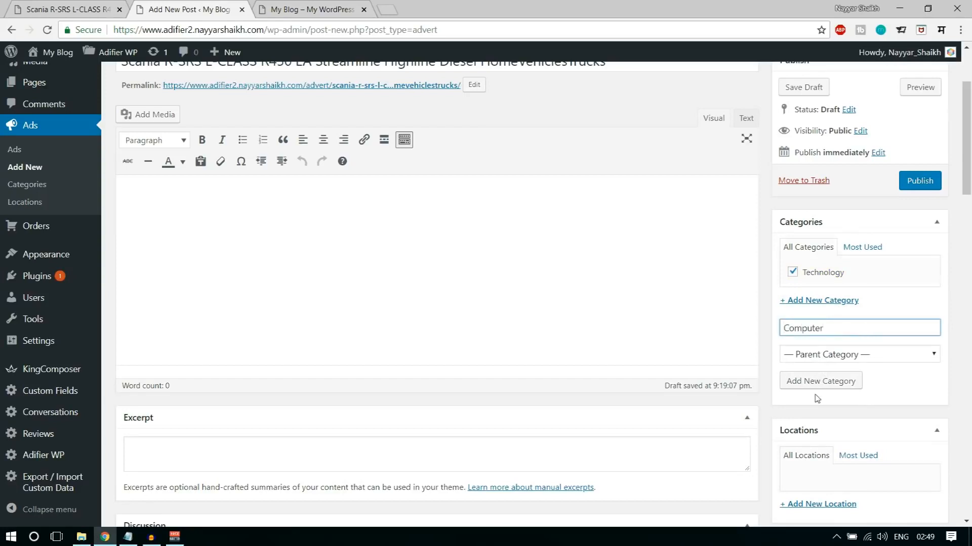
- Add a Computer category to the new ad with Technology as its parent
{"action": "left_click_drag", "start_coordinate": [823, 327], "coordinate": [780, 332]}
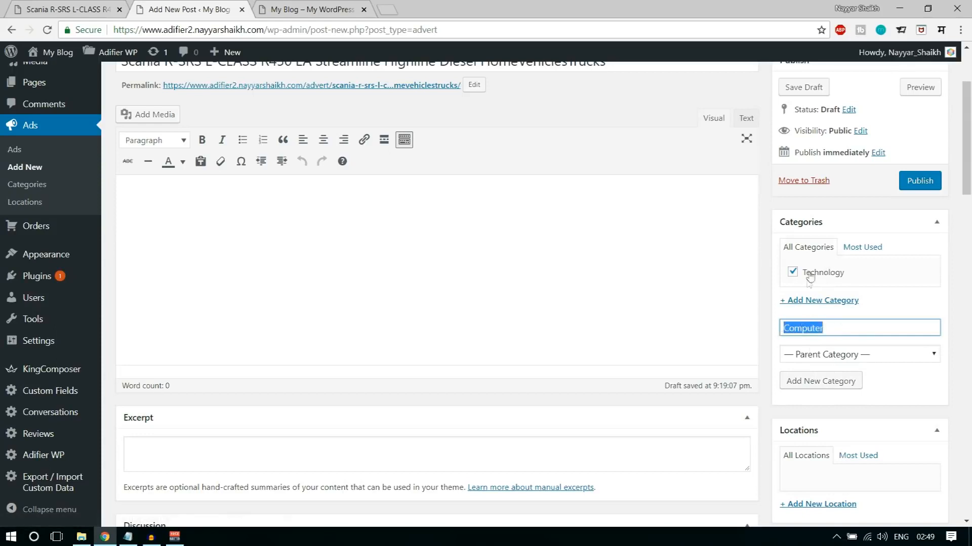
{"action": "left_click", "coordinate": [844, 358]}
{"action": "left_click", "coordinate": [833, 380]}
{"action": "left_click", "coordinate": [832, 383]}
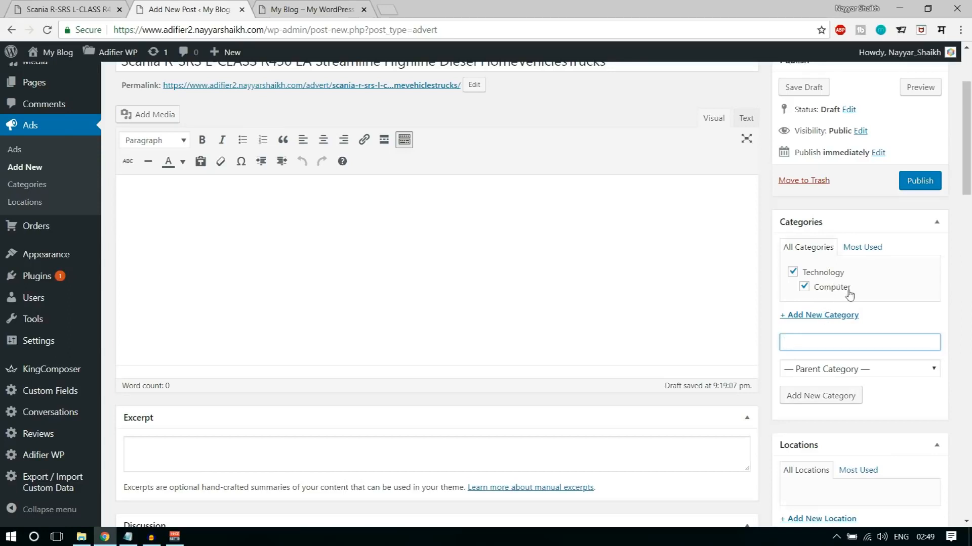
{"action": "double_click", "coordinate": [835, 291]}
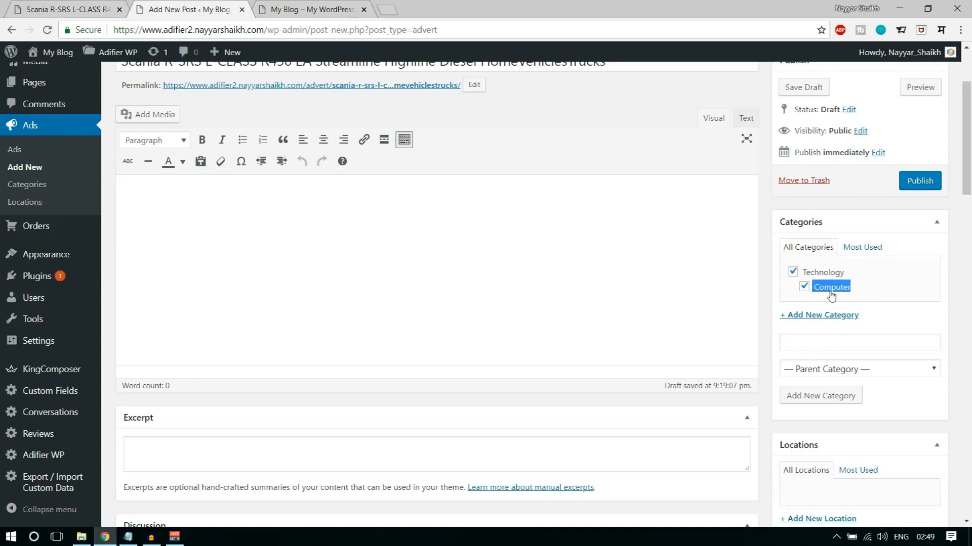
{"action": "left_click", "coordinate": [874, 299]}
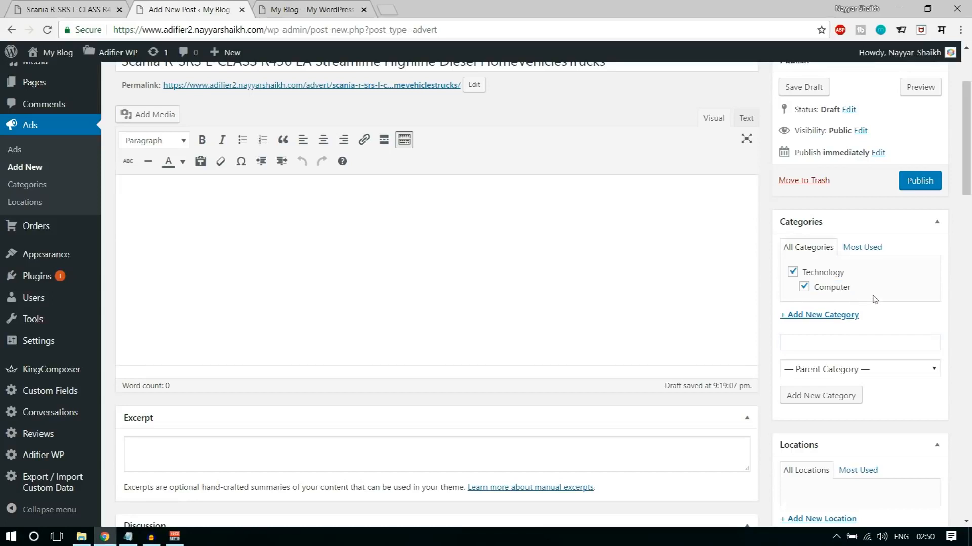
- Add a new location named Mumbai to the new ad
{"action": "scroll", "coordinate": [919, 293], "scroll_direction": "down", "scroll_amount": 3}
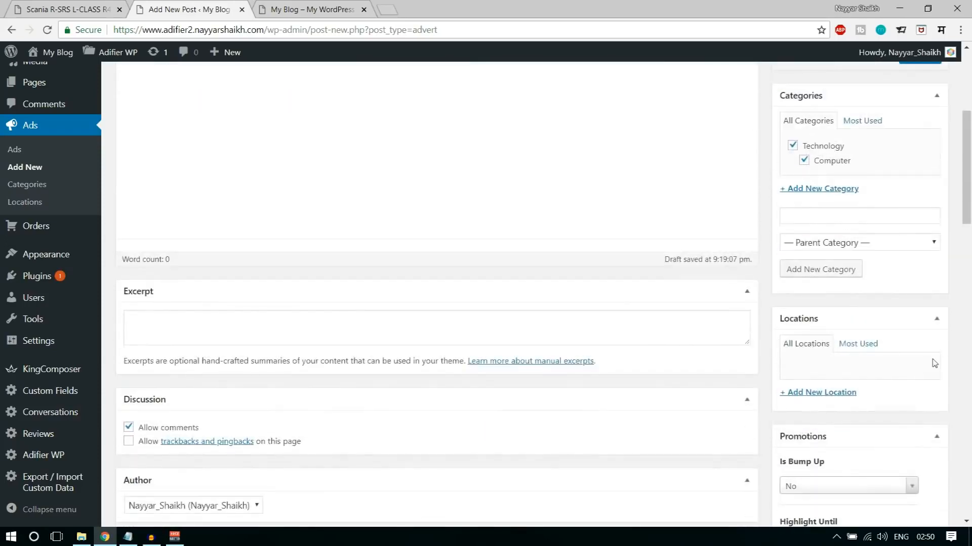
{"action": "scroll", "coordinate": [853, 364], "scroll_direction": "down", "scroll_amount": 1}
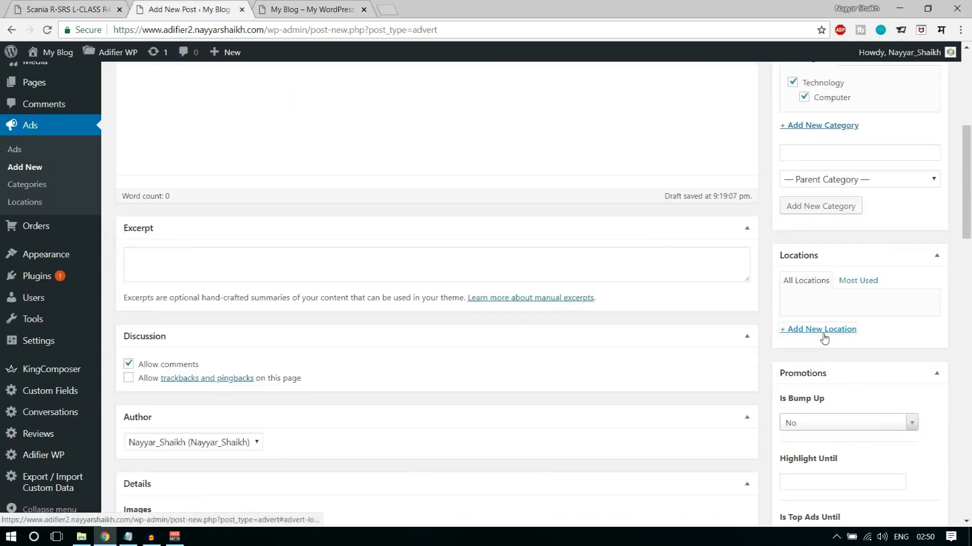
{"action": "left_click", "coordinate": [830, 334]}
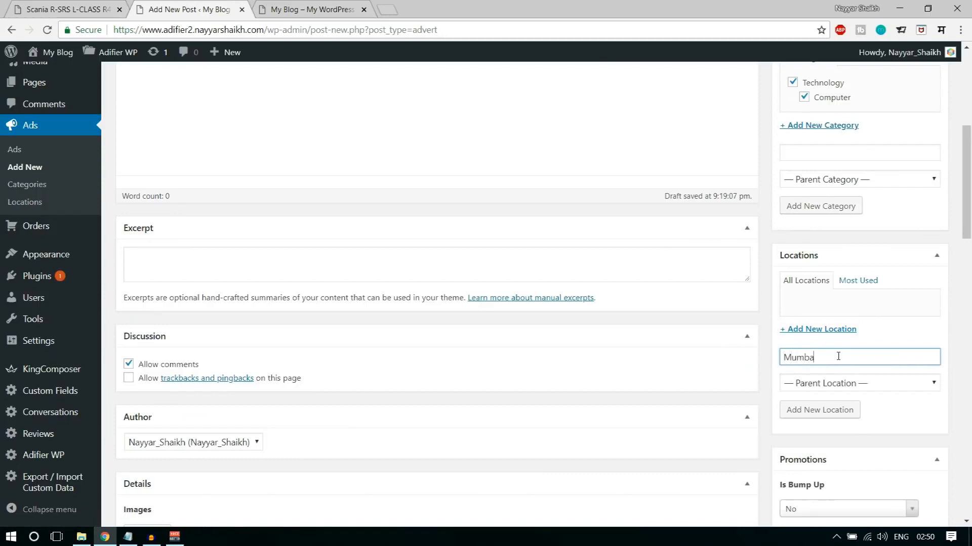
{"action": "left_click", "coordinate": [830, 409]}
- Copy the demo ad's full Lorem ipsum description, including the quote, into the new ad's content editor
{"action": "scroll", "coordinate": [444, 338], "scroll_direction": "up", "scroll_amount": 5}
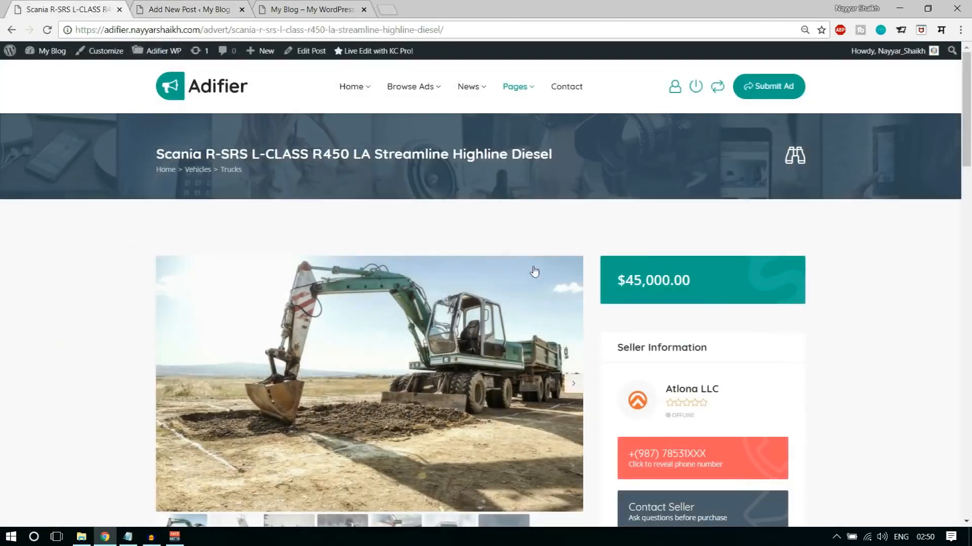
{"action": "scroll", "coordinate": [534, 271], "scroll_direction": "down", "scroll_amount": 5}
{"action": "scroll", "coordinate": [534, 270], "scroll_direction": "down", "scroll_amount": 5}
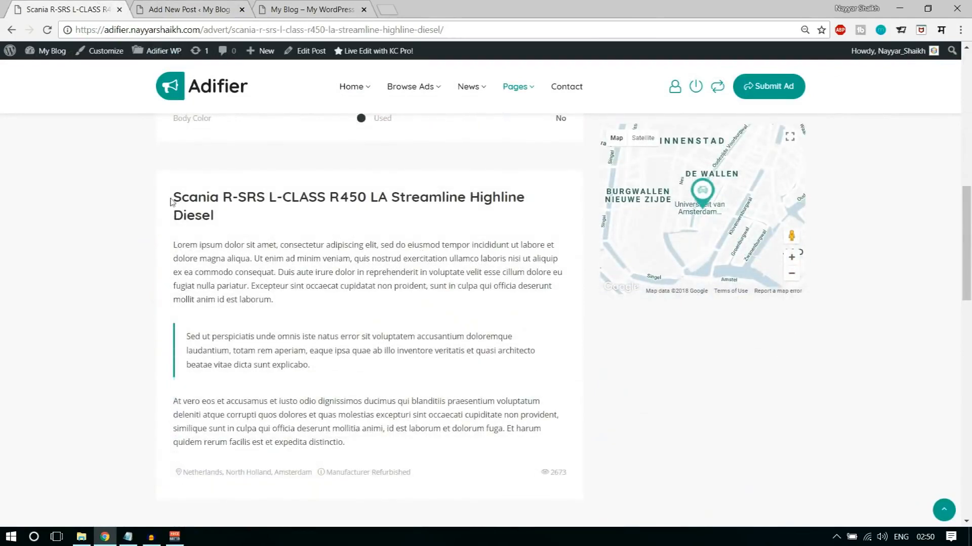
{"action": "left_click_drag", "start_coordinate": [174, 196], "coordinate": [212, 217]}
{"action": "left_click_drag", "start_coordinate": [232, 256], "coordinate": [229, 257]}
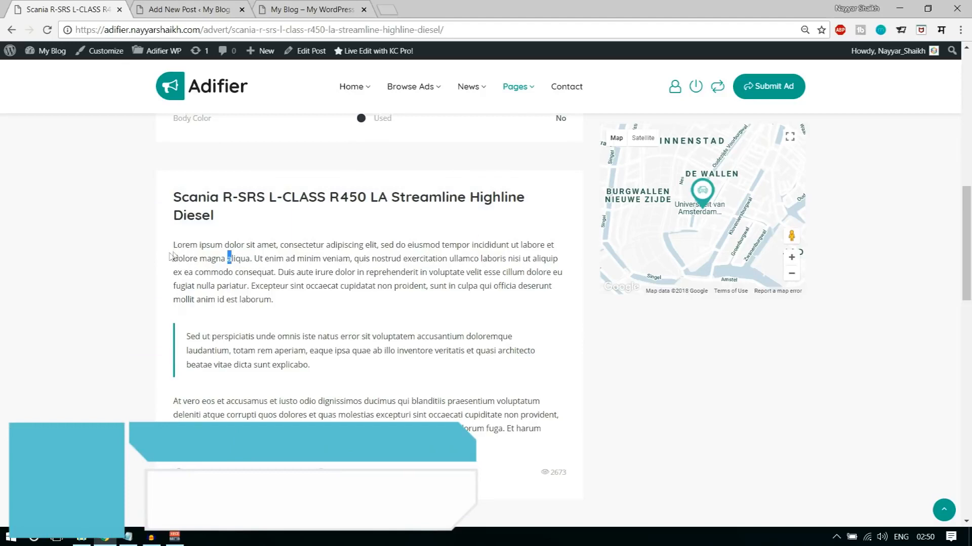
{"action": "left_click_drag", "start_coordinate": [173, 245], "coordinate": [544, 431]}
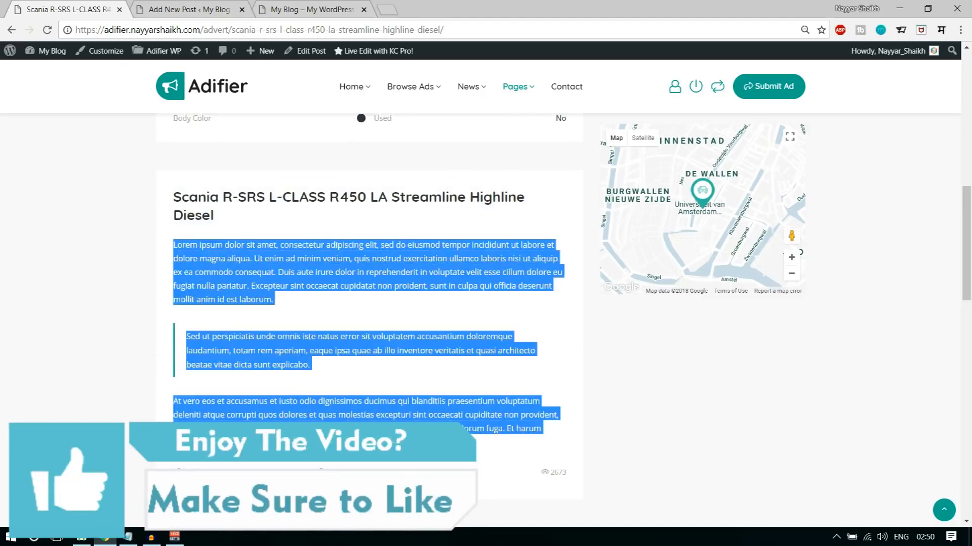
{"action": "left_click", "coordinate": [234, 9]}
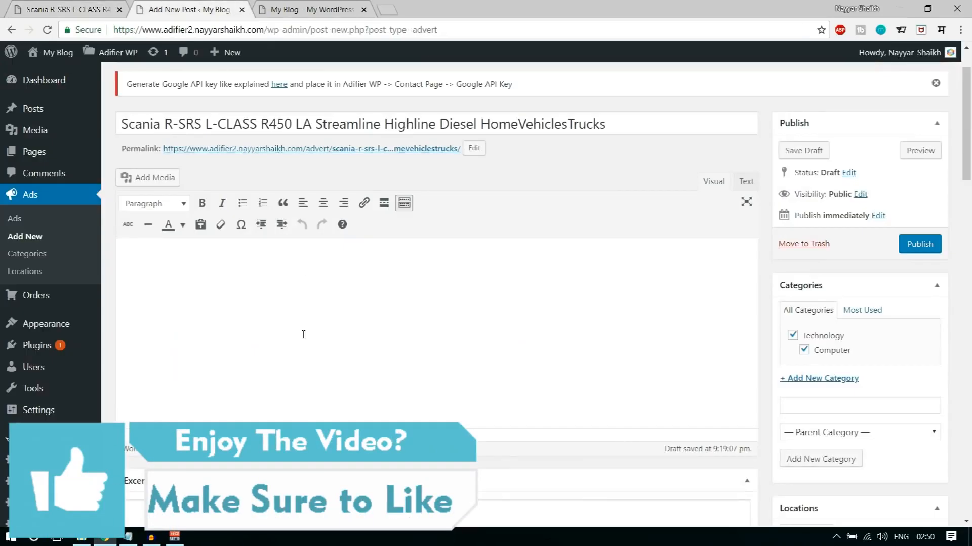
{"action": "type", "text": "Lorem ipsum dolor sit amet, consectetur adipiscing elit, sed do eiusmod tempor incididunt ut labore et dolore magna aliqua. Ut enim ad minim veniam, quis nostrud exercitation ullamco laboris nisi ut aliquip ex ea commodo consequat. Duis aute irure dolor in reprehenderit in voluptate velit esse cillum dolore eu fugiat nulla pariatur. Excepteur sint occaecat cupidatat non proident, sunt in culpa qui officia deserunt mollit anim id est laborum. Sed ut perspiciatis unde omnis iste natus error sit voluptatem accusantium doloremque laudantium, totam rem aperiam, eaque ipsa quae ab illo inventore veritatis et quasi architecto beatae vitae dicta sunt explicabo. At vero eos et accusamus et iusto odio dignissimos ducimus qui blanditiis praesentium voluptatum deleniti atque corrupti quos dolores et quas molestias excepturi sint occaecati cupiditate non provident, similique sunt in culpa qui officia deserunt mollitia animi, id est laborum et dolorum fuga. Et harum quidem rerum facilis est et expedita distinctio."}
{"action": "scroll", "coordinate": [410, 355], "scroll_direction": "down", "scroll_amount": 4}
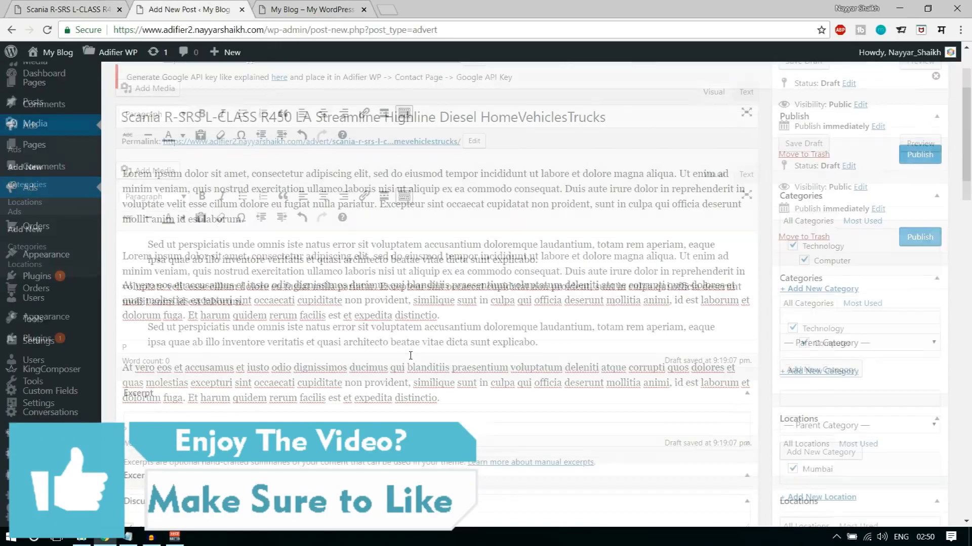
- Add an empty image slot in the new ad's Details and look at the excavator photo on the demo ad
{"action": "scroll", "coordinate": [410, 359], "scroll_direction": "down", "scroll_amount": 6}
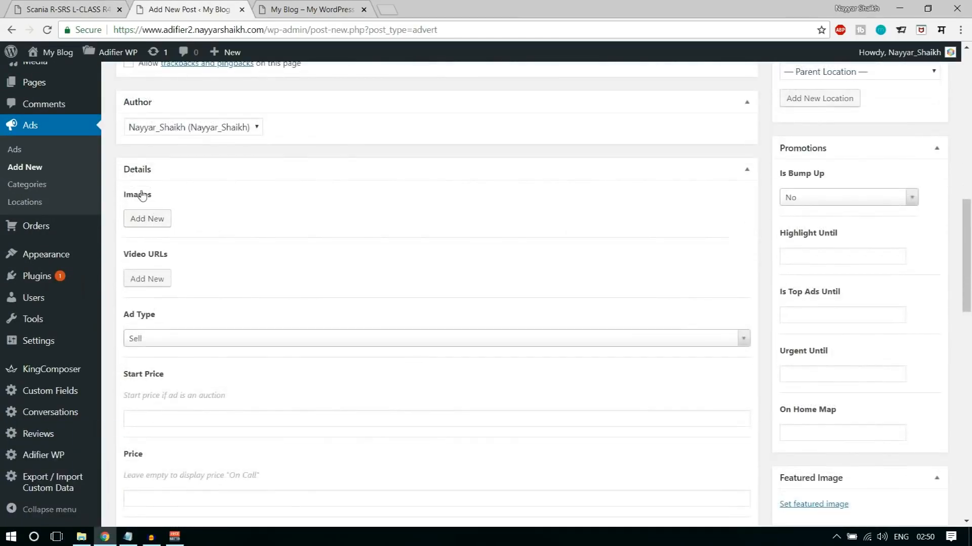
{"action": "left_click", "coordinate": [154, 223]}
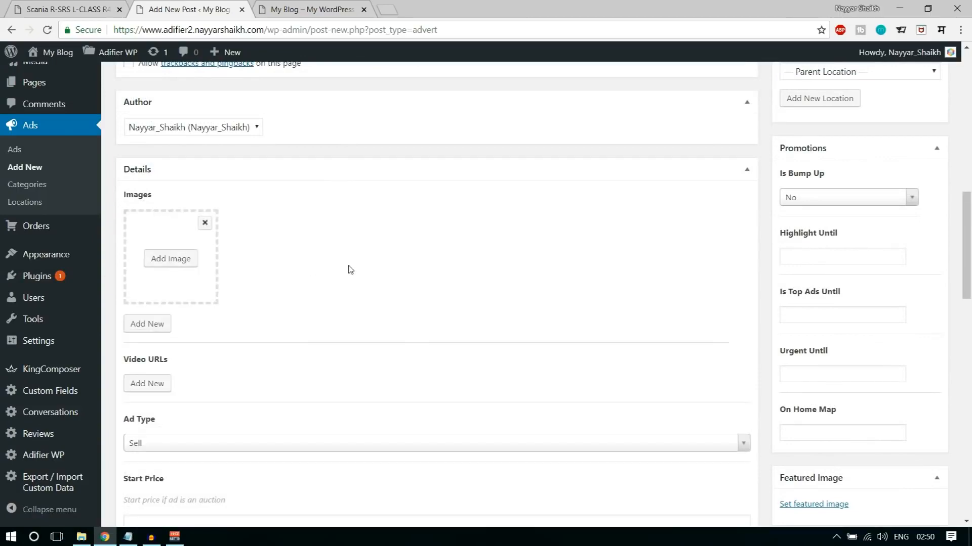
{"action": "left_click", "coordinate": [64, 9]}
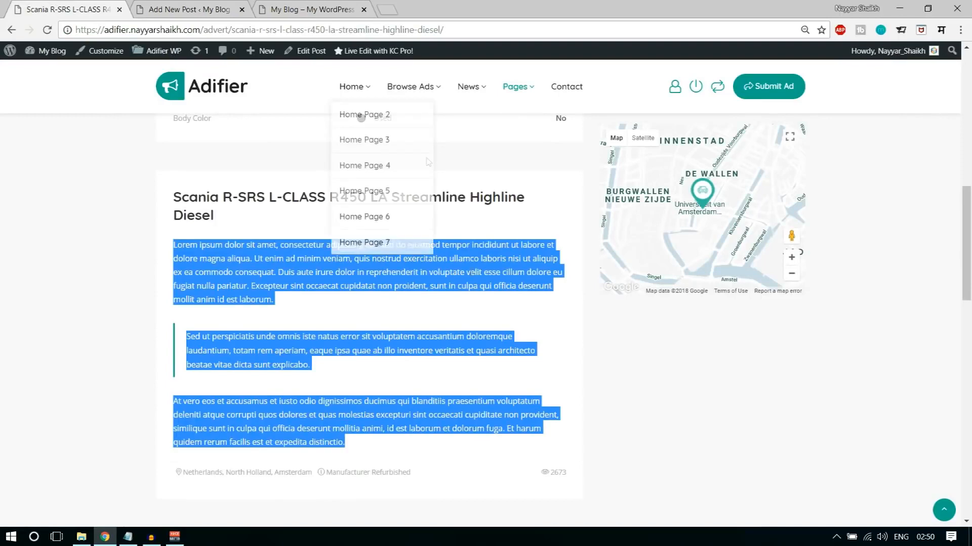
{"action": "scroll", "coordinate": [480, 302], "scroll_direction": "up", "scroll_amount": 15}
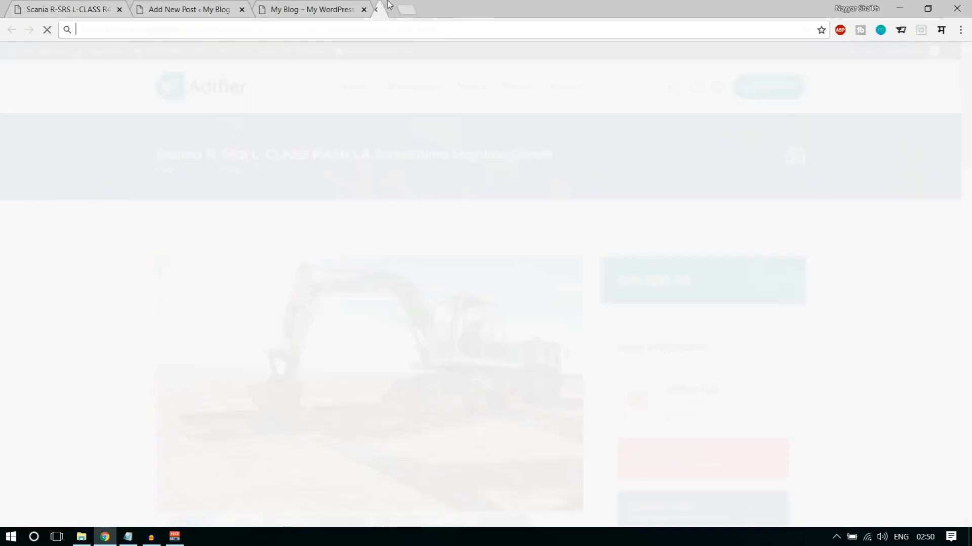
- Open the classified ads tutorial post on bloggdude.com, find its Images Download link, close the post and return to the new ad form
{"action": "left_click", "coordinate": [388, 8]}
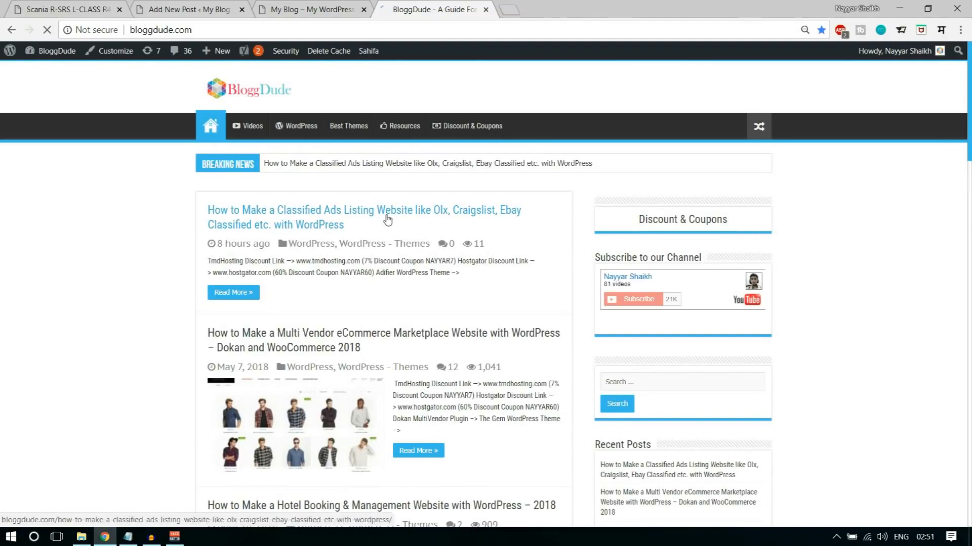
{"action": "left_click", "coordinate": [388, 219]}
{"action": "scroll", "coordinate": [864, 284], "scroll_direction": "down", "scroll_amount": 4}
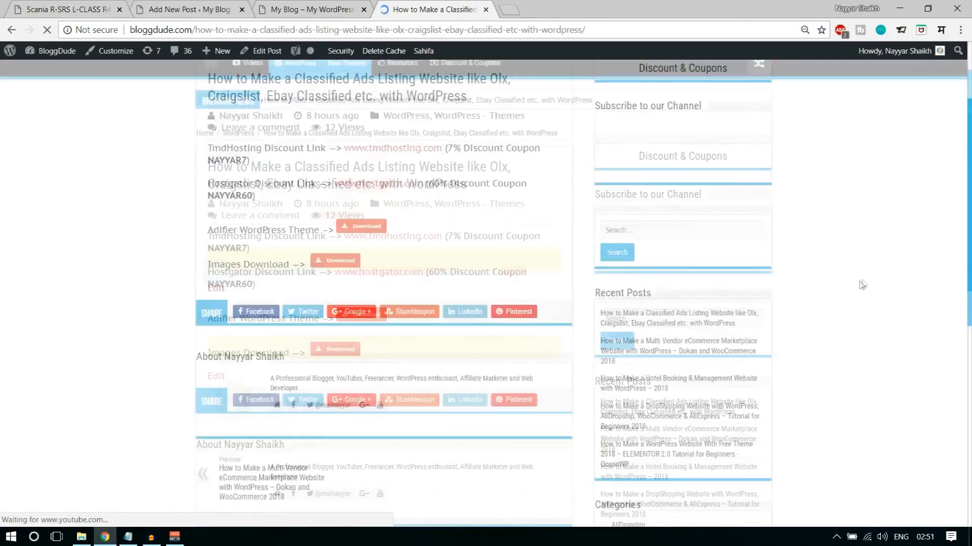
{"action": "left_click_drag", "start_coordinate": [207, 222], "coordinate": [291, 222]}
{"action": "left_click", "coordinate": [293, 231]}
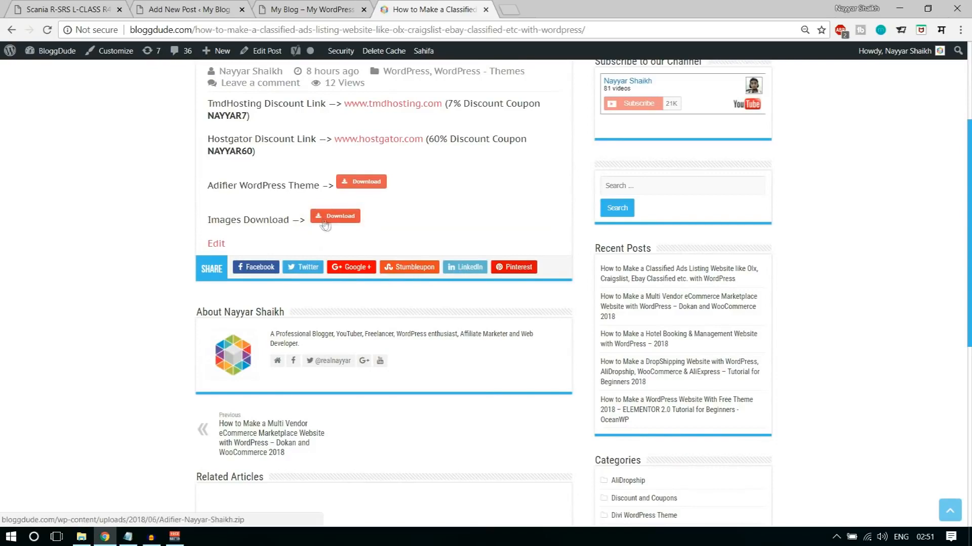
{"action": "scroll", "coordinate": [425, 275], "scroll_direction": "up", "scroll_amount": 4}
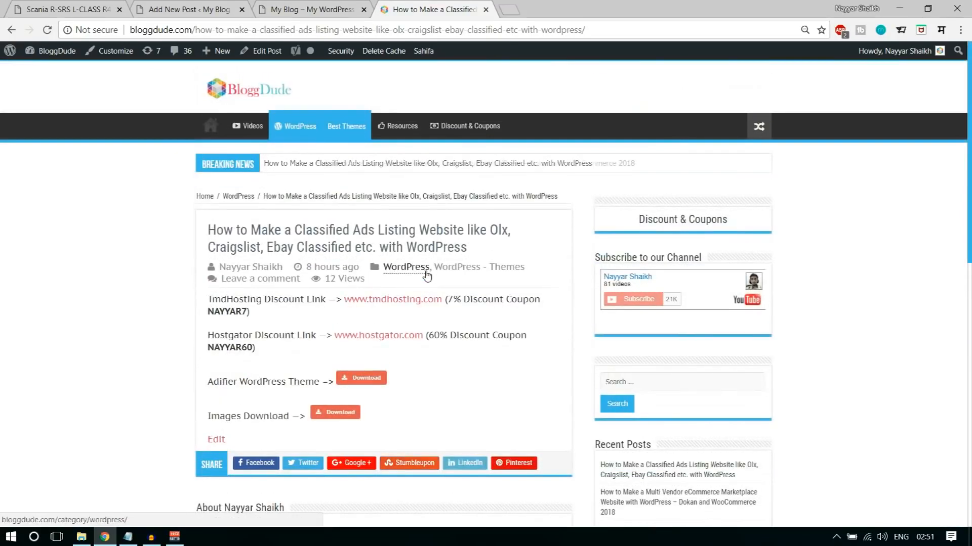
{"action": "left_click", "coordinate": [485, 9]}
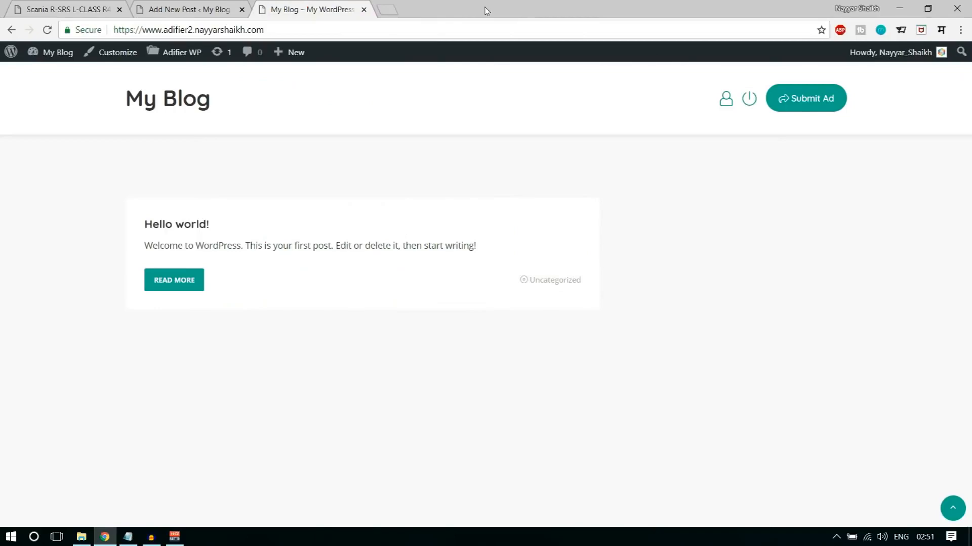
{"action": "left_click", "coordinate": [187, 5]}
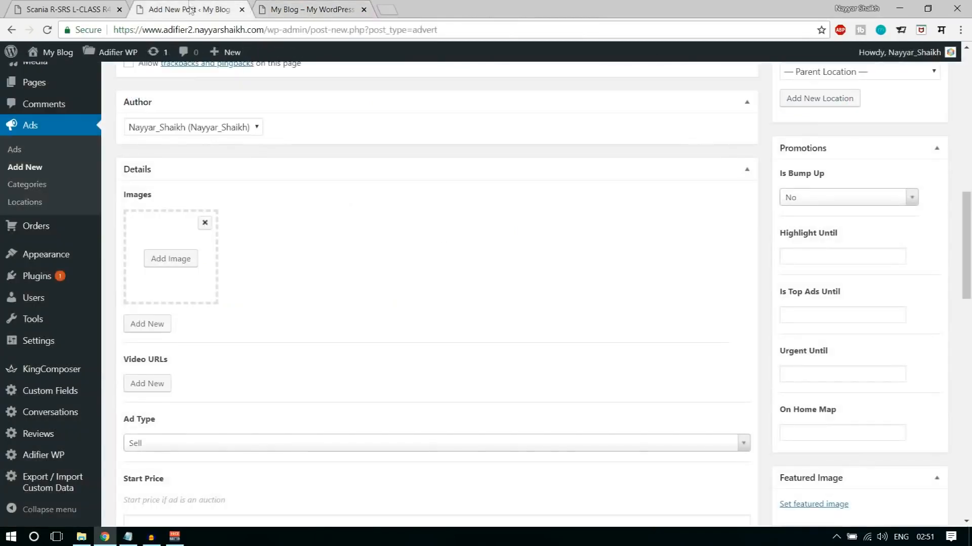
- Switch to File Explorer, go to the Adifier folder and look over its image archive, CSS file and Media folder
{"action": "left_click", "coordinate": [81, 536]}
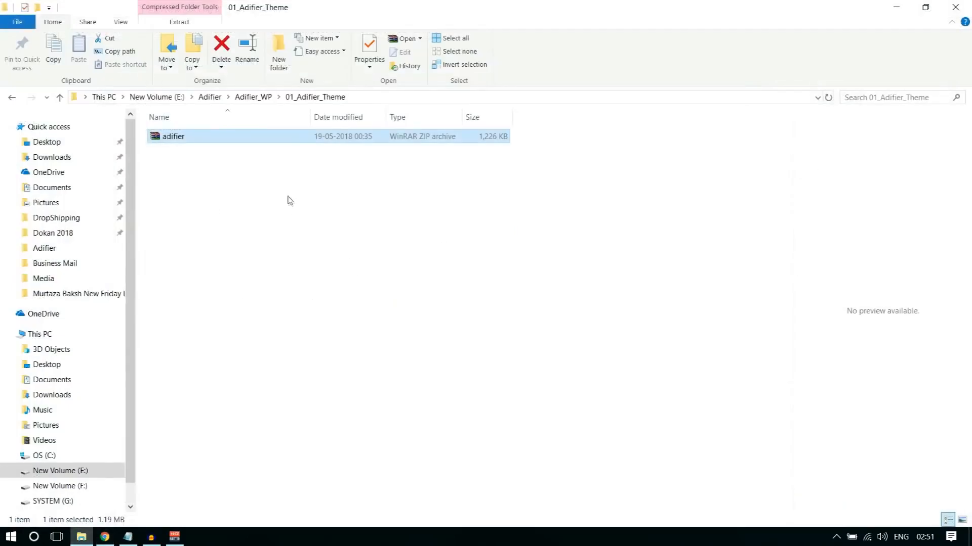
{"action": "left_click", "coordinate": [211, 97]}
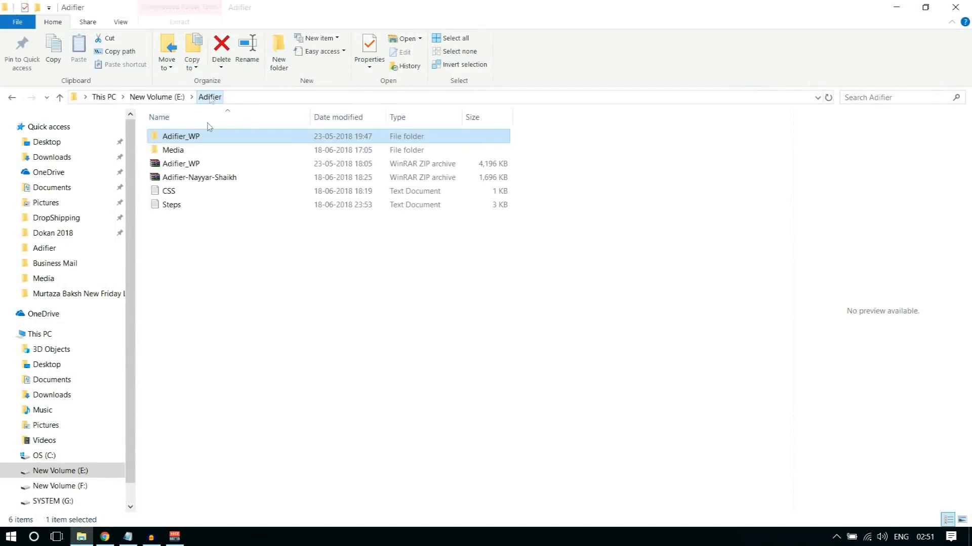
{"action": "left_click", "coordinate": [195, 180]}
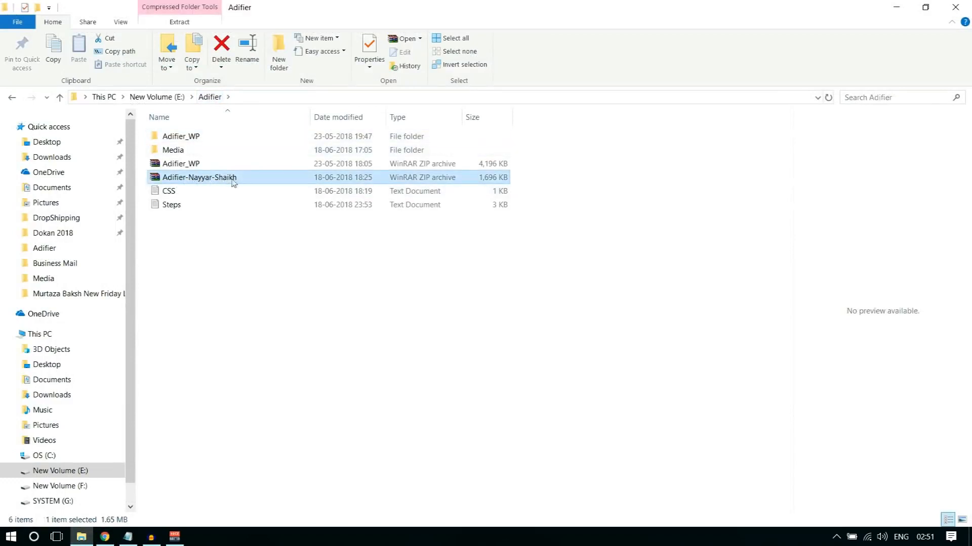
{"action": "left_click", "coordinate": [179, 196]}
{"action": "left_click", "coordinate": [181, 149]}
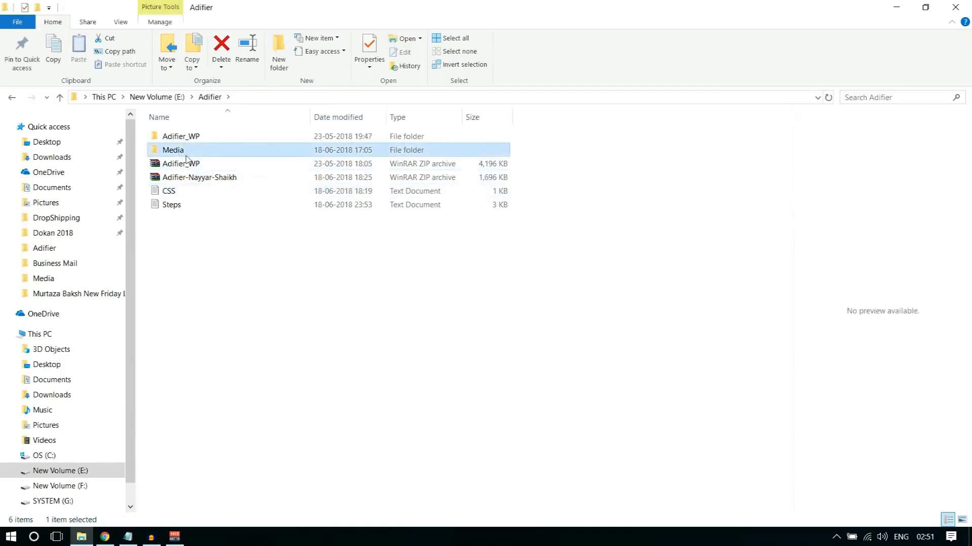
- Look over the images in the Adifier Media folder, switch back to Chrome and open the file selector for the ad's empty image slot
{"action": "double_click", "coordinate": [180, 151]}
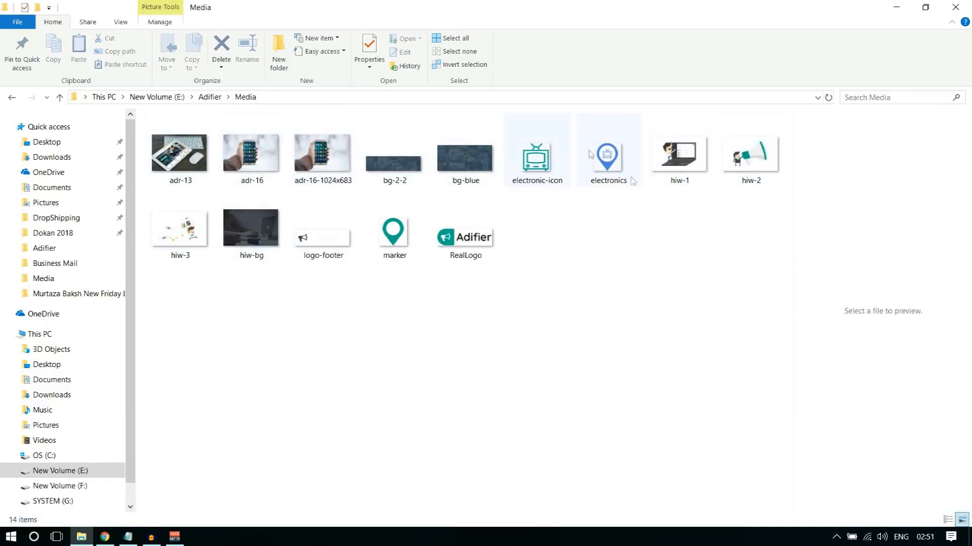
{"action": "left_click", "coordinate": [105, 538]}
{"action": "left_click", "coordinate": [181, 260]}
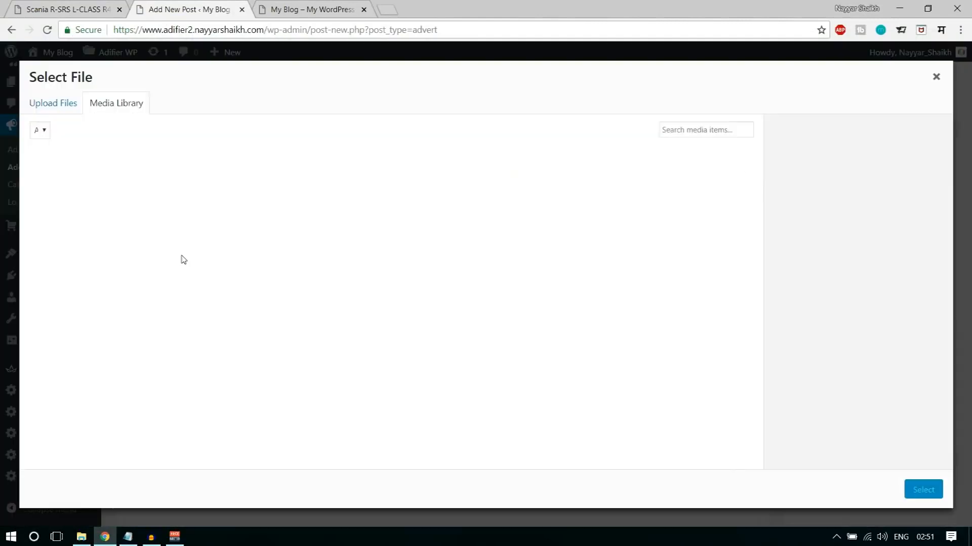
- Upload adr-13 from the Adifier Media folder on drive E and set it as the ad's first image
{"action": "left_click", "coordinate": [393, 306]}
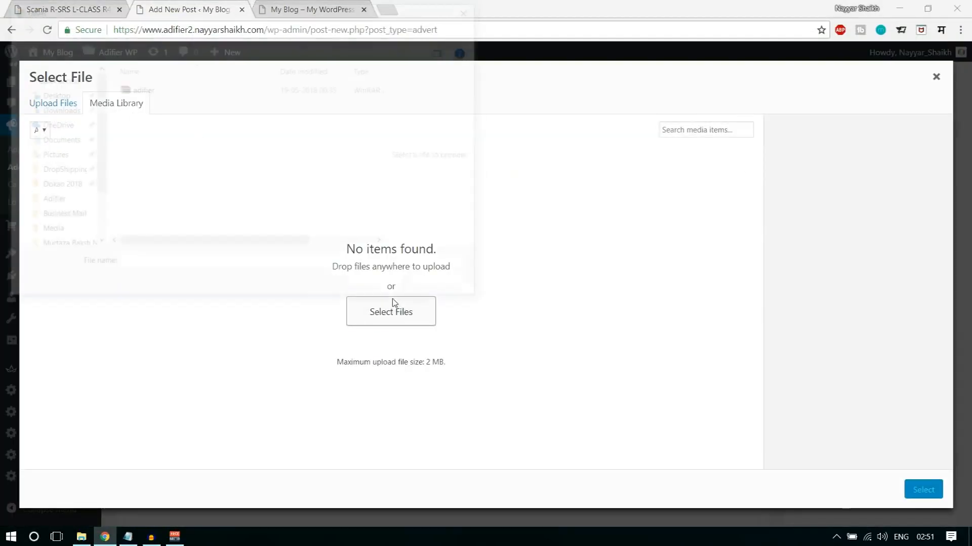
{"action": "left_click", "coordinate": [152, 30]}
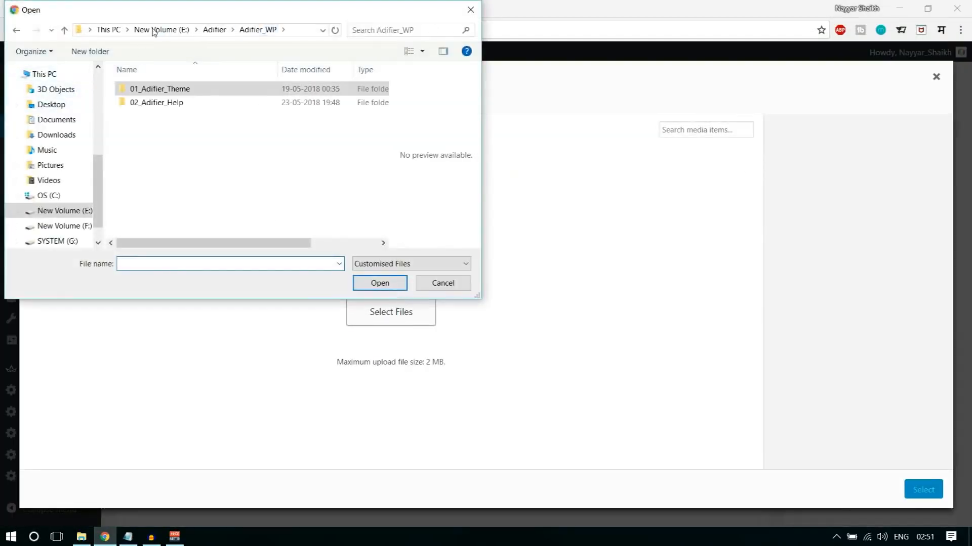
{"action": "left_click", "coordinate": [207, 31]}
{"action": "double_click", "coordinate": [167, 105]}
{"action": "left_click", "coordinate": [170, 107]}
{"action": "scroll", "coordinate": [215, 114], "scroll_direction": "down", "scroll_amount": 2}
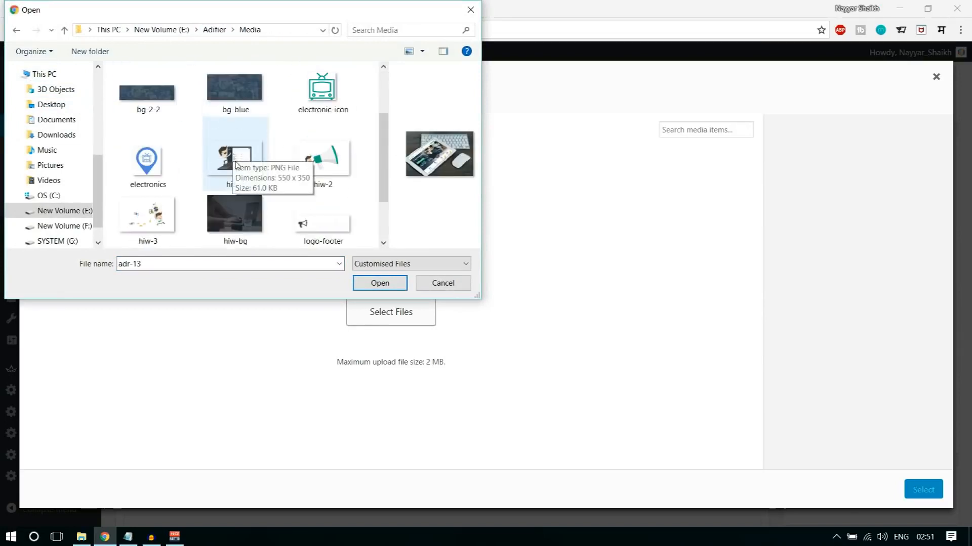
{"action": "scroll", "coordinate": [218, 152], "scroll_direction": "up", "scroll_amount": 2}
{"action": "left_click", "coordinate": [380, 281]}
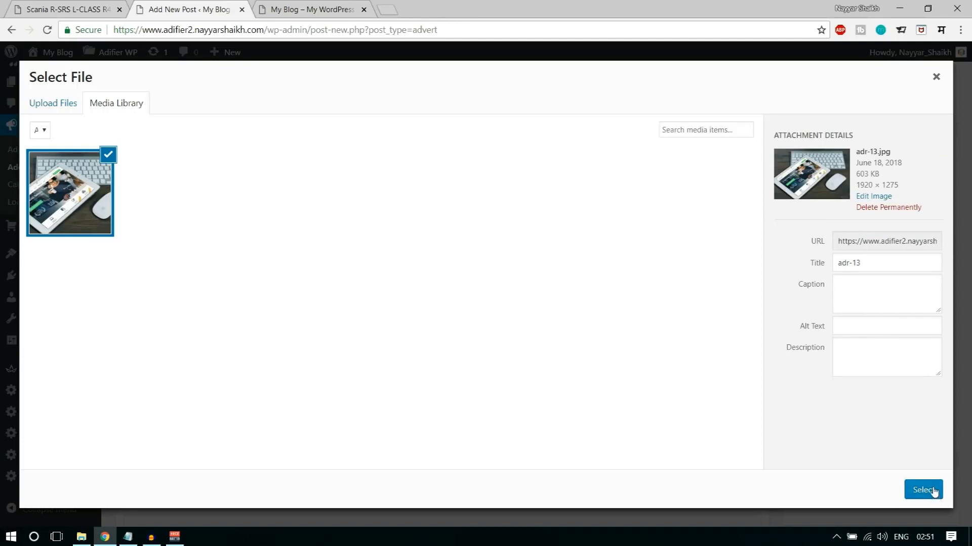
{"action": "left_click", "coordinate": [933, 491]}
- Add a second image slot to the ad and upload adr-16-1024x683 and bg-blue from the Media folder for it
{"action": "scroll", "coordinate": [514, 304], "scroll_direction": "down", "scroll_amount": 1}
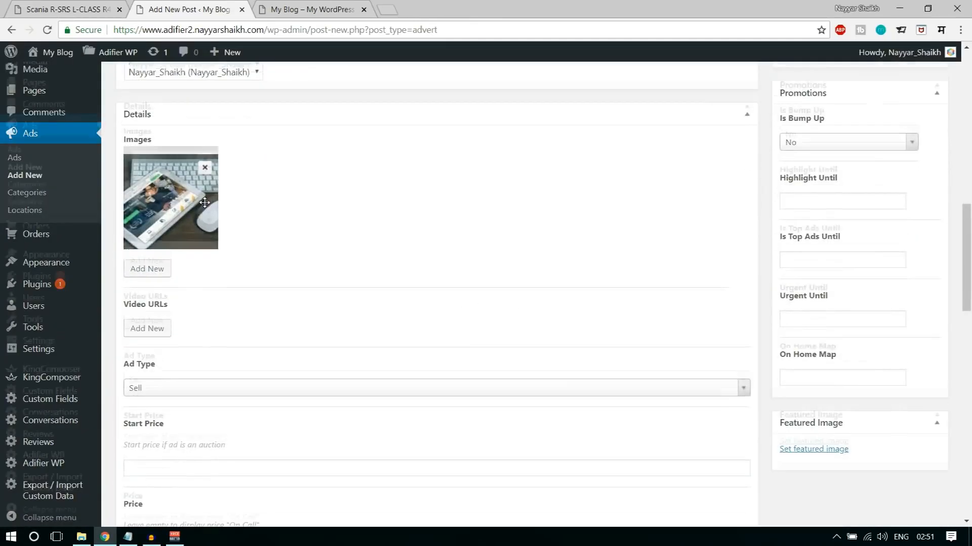
{"action": "scroll", "coordinate": [204, 202], "scroll_direction": "up", "scroll_amount": 1}
{"action": "left_click", "coordinate": [152, 326]}
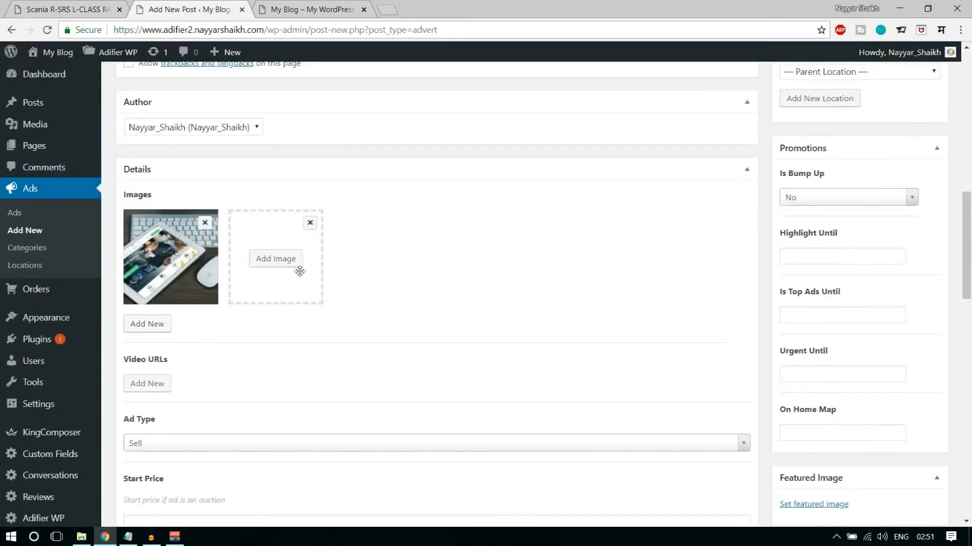
{"action": "left_click", "coordinate": [299, 269]}
{"action": "left_click", "coordinate": [55, 103]}
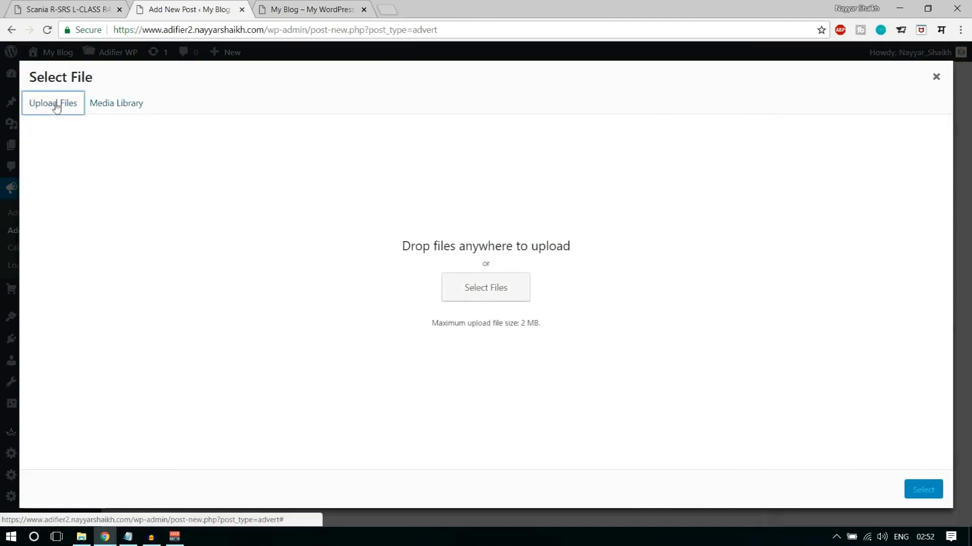
{"action": "left_click", "coordinate": [480, 288]}
{"action": "left_click", "coordinate": [257, 128]}
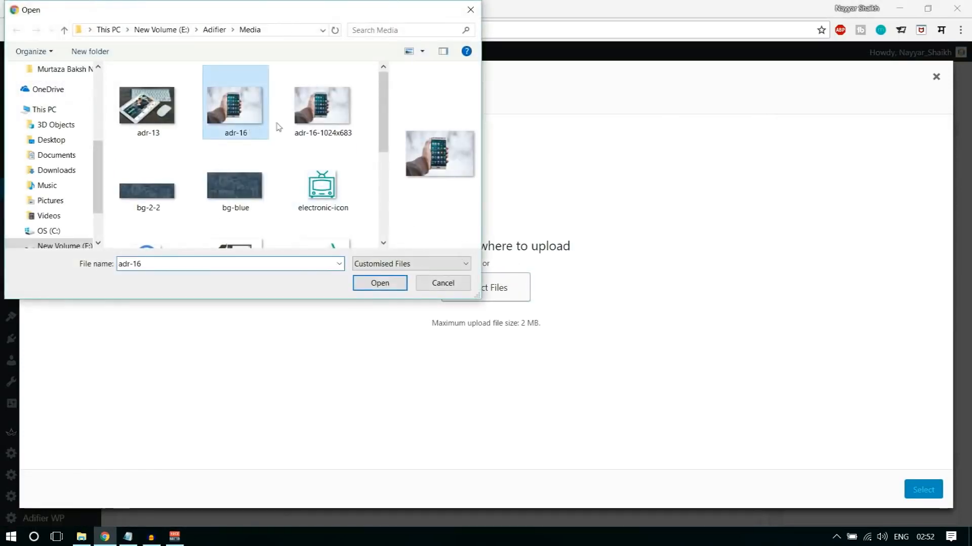
{"action": "left_click", "coordinate": [318, 123]}
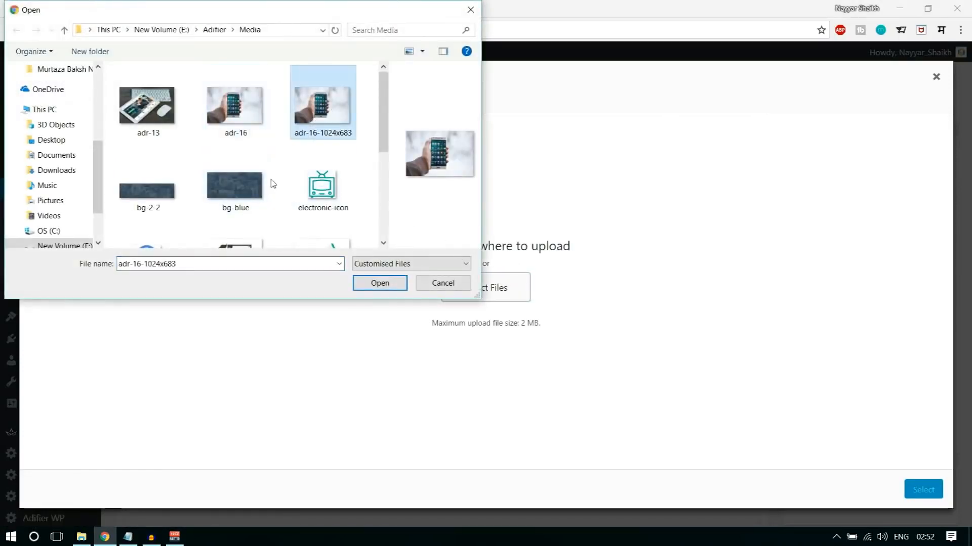
{"action": "left_click", "coordinate": [235, 185], "text": "ctrl"}
{"action": "left_click", "coordinate": [380, 283]}
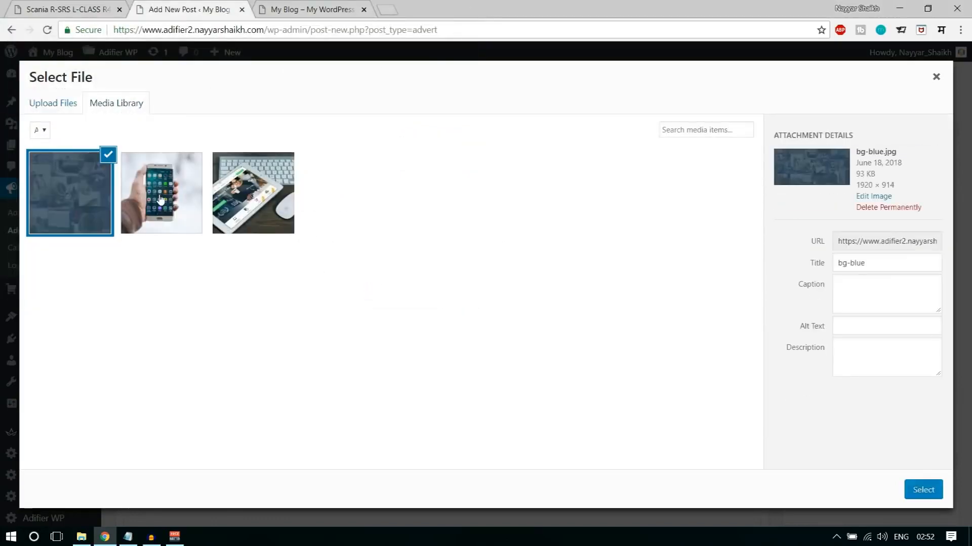
- Set the uploaded bg-blue picture as the ad's second image
{"action": "left_click", "coordinate": [191, 212]}
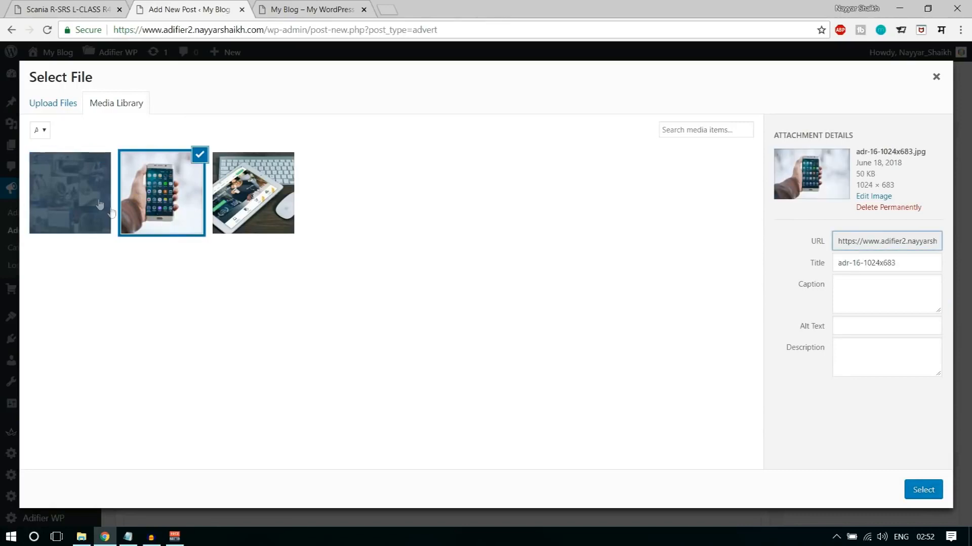
{"action": "left_click", "coordinate": [94, 198]}
{"action": "left_click", "coordinate": [922, 489]}
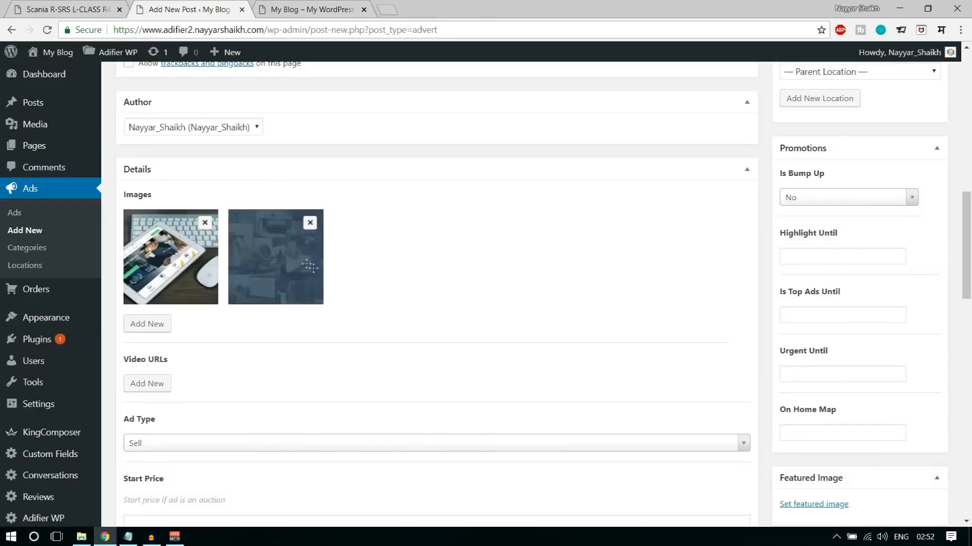
- Add a third image slot to the ad and fill it with adr-16-1024x683 from the media library
{"action": "left_click", "coordinate": [163, 327]}
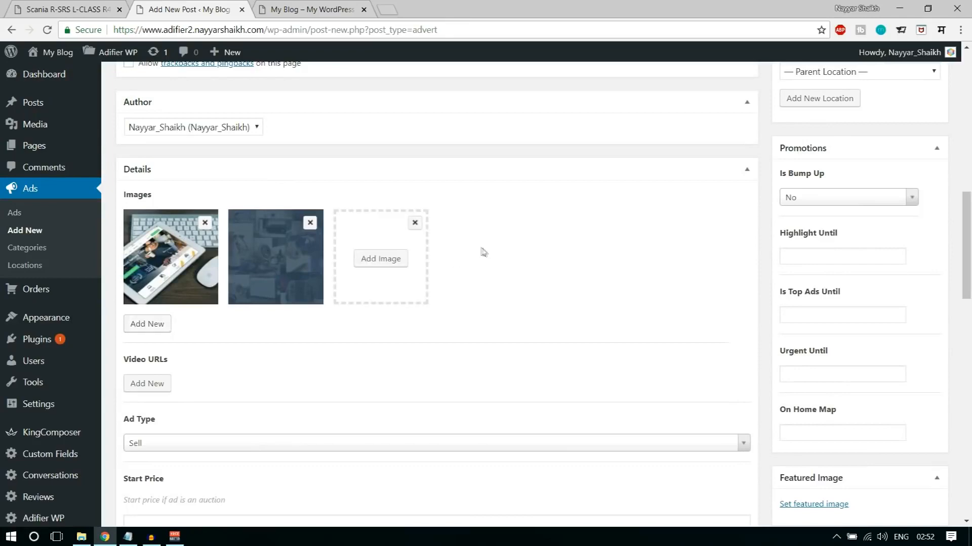
{"action": "left_click", "coordinate": [396, 257]}
{"action": "left_click", "coordinate": [190, 187]}
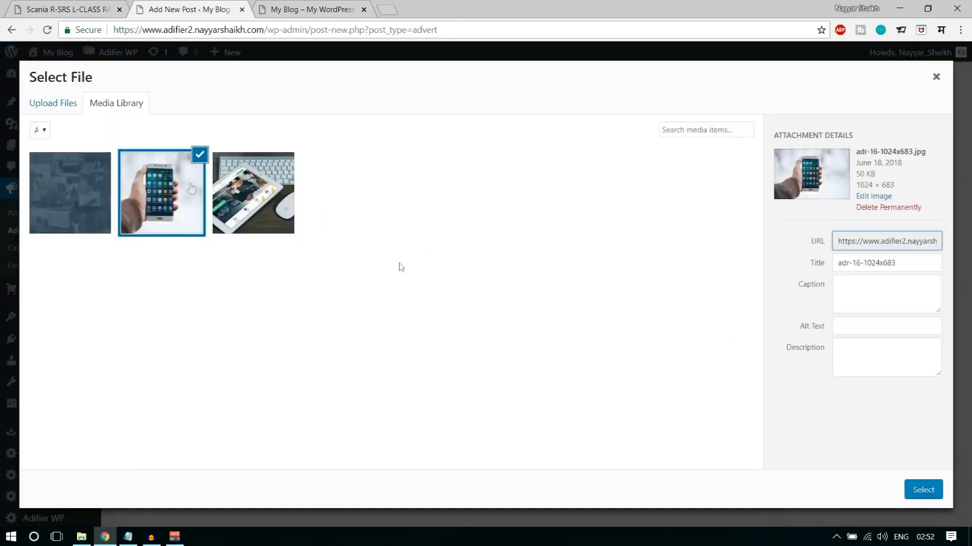
{"action": "left_click", "coordinate": [922, 490]}
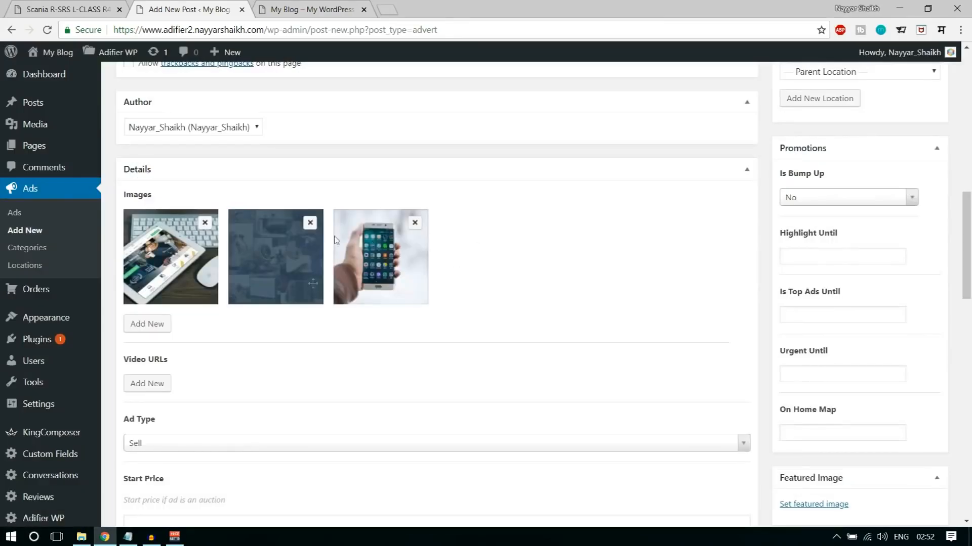
- Add an empty video URL entry to the ad and open the YouTube channel page in a new tab
{"action": "scroll", "coordinate": [504, 305], "scroll_direction": "down", "scroll_amount": 1}
{"action": "left_click", "coordinate": [136, 321]}
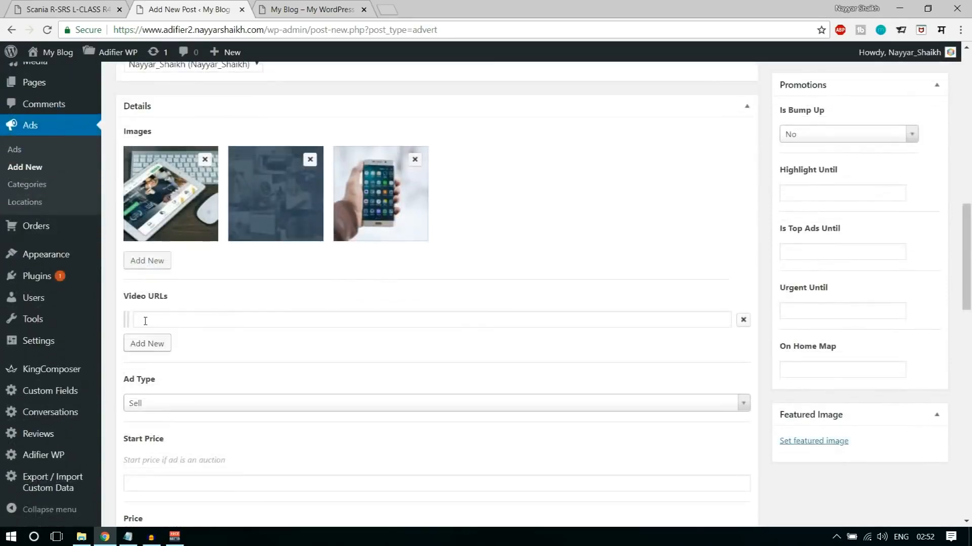
{"action": "left_click", "coordinate": [277, 317]}
{"action": "left_click", "coordinate": [392, 7]}
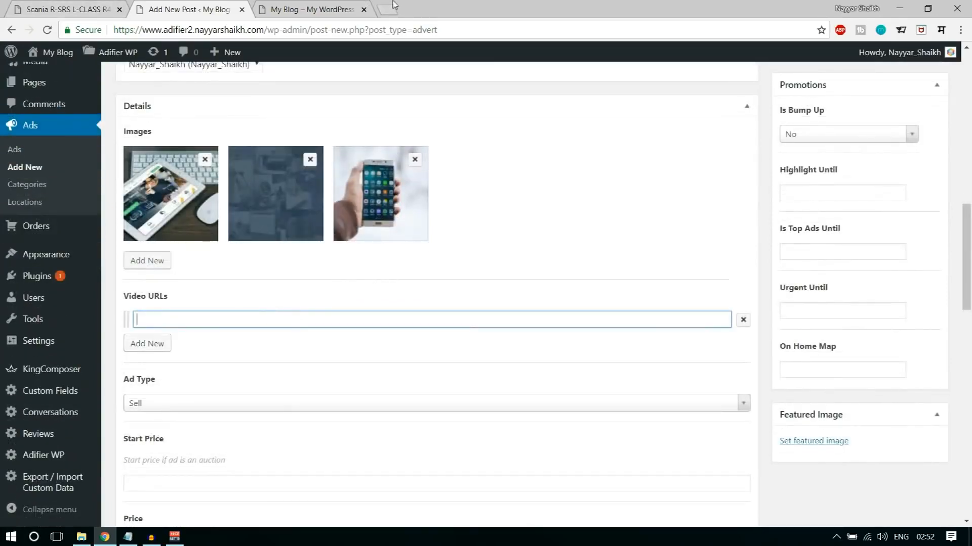
{"action": "type", "text": "youtube.com/nayyarshaikh"}
{"action": "key", "text": "Return"}
{"action": "left_click", "coordinate": [202, 9]}
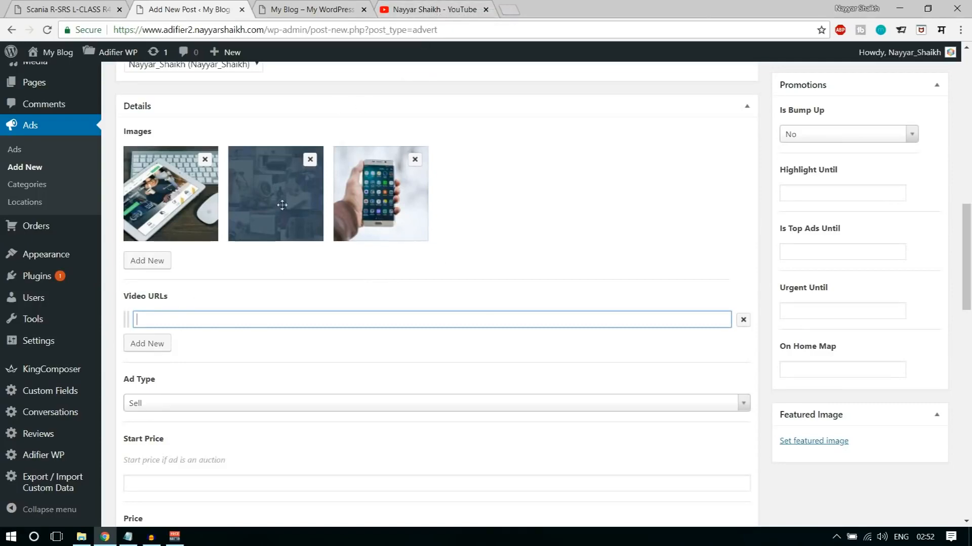
{"action": "left_click", "coordinate": [415, 10]}
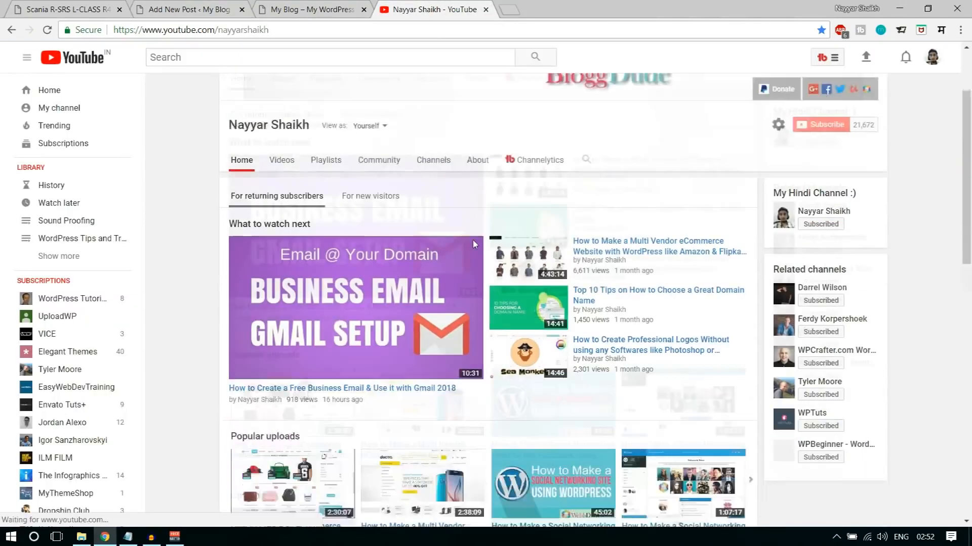
- Copy the link of "How to Create a Free Business Email & Use it with Gmail 2018" into the ad's video URL and close YouTube
{"action": "scroll", "coordinate": [321, 302], "scroll_direction": "down", "scroll_amount": 3}
{"action": "right_click", "coordinate": [310, 217]}
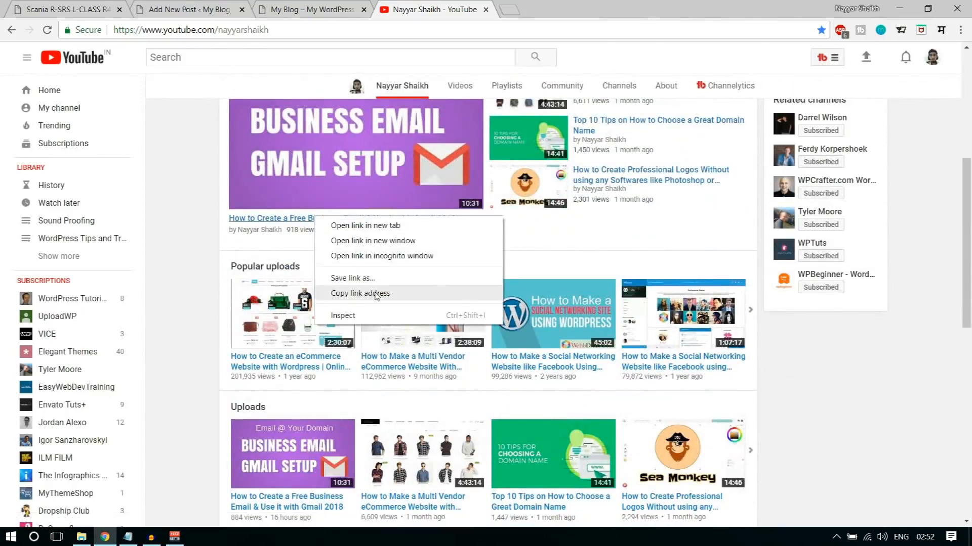
{"action": "left_click", "coordinate": [356, 291]}
{"action": "left_click", "coordinate": [190, 9]}
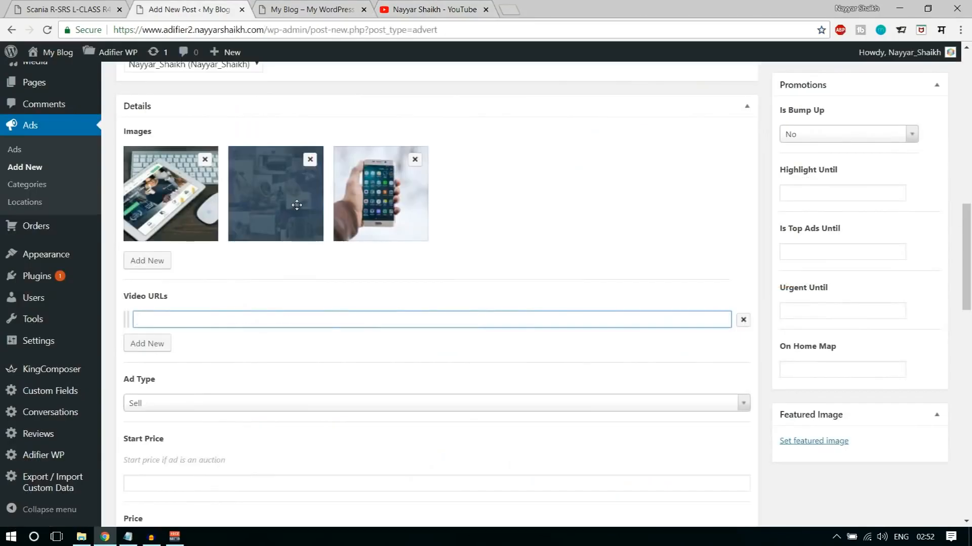
{"action": "key", "text": "ctrl+v"}
{"action": "left_click", "coordinate": [236, 360]}
{"action": "scroll", "coordinate": [385, 354], "scroll_direction": "down", "scroll_amount": 3}
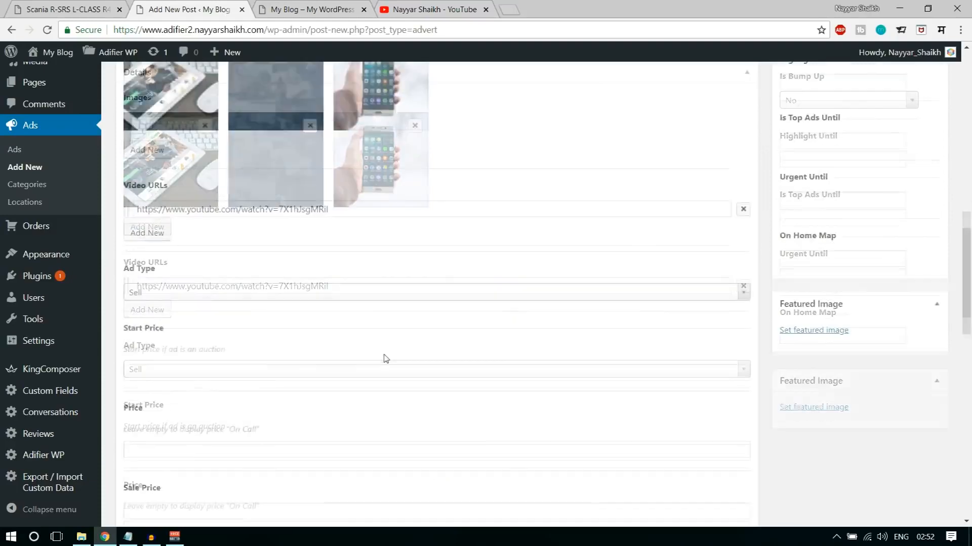
{"action": "left_click", "coordinate": [486, 9]}
- Review the available ad types and choose Sell for the new ad
{"action": "scroll", "coordinate": [481, 189], "scroll_direction": "down", "scroll_amount": 1}
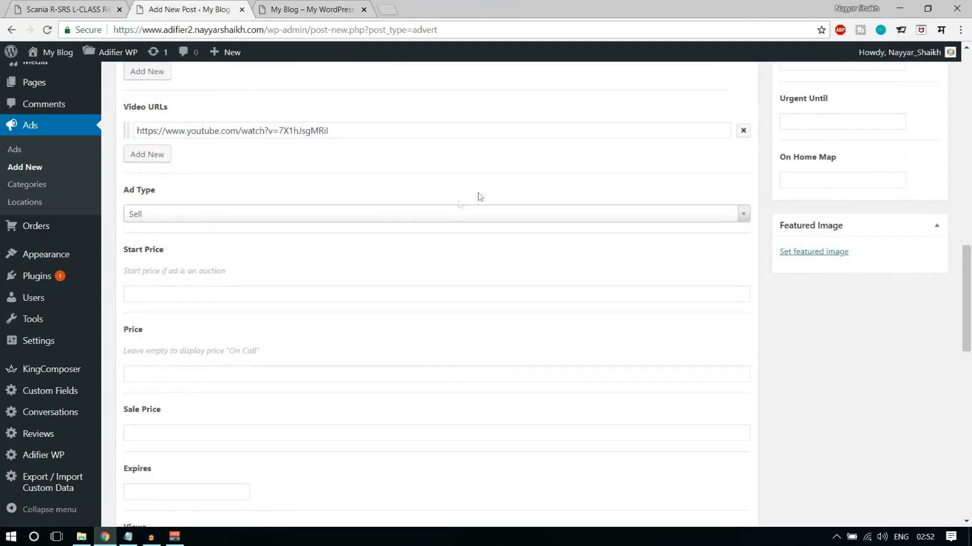
{"action": "left_click", "coordinate": [241, 214]}
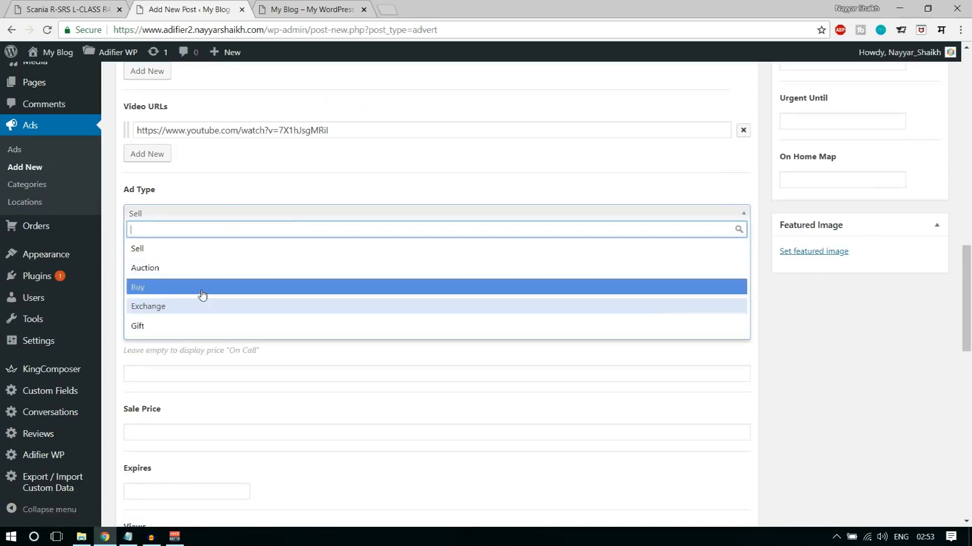
{"action": "left_click", "coordinate": [174, 253]}
- Examine the Start Price and Price fields and their hints about auctions and leaving the price empty
{"action": "scroll", "coordinate": [329, 268], "scroll_direction": "down", "scroll_amount": 1}
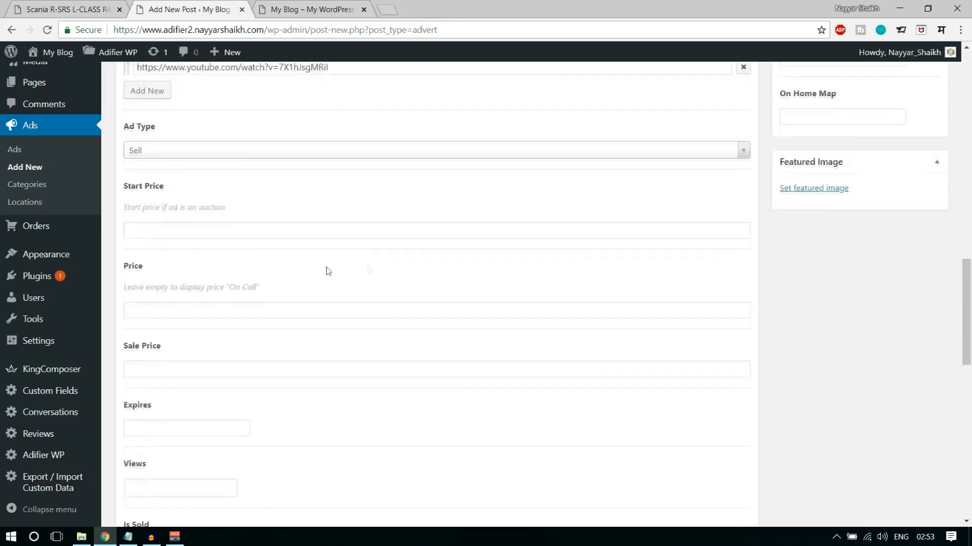
{"action": "left_click", "coordinate": [384, 233]}
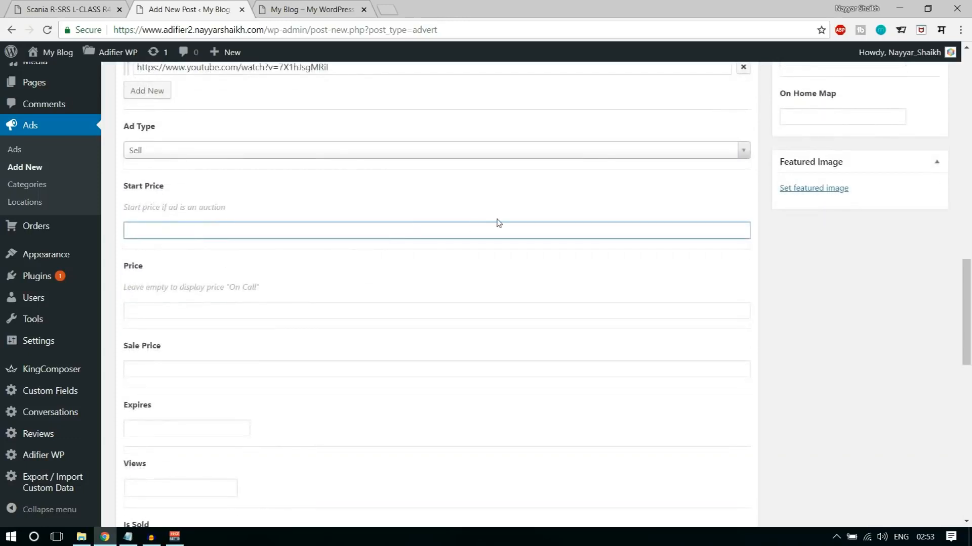
{"action": "left_click_drag", "start_coordinate": [245, 209], "coordinate": [127, 213]}
{"action": "left_click", "coordinate": [125, 190]}
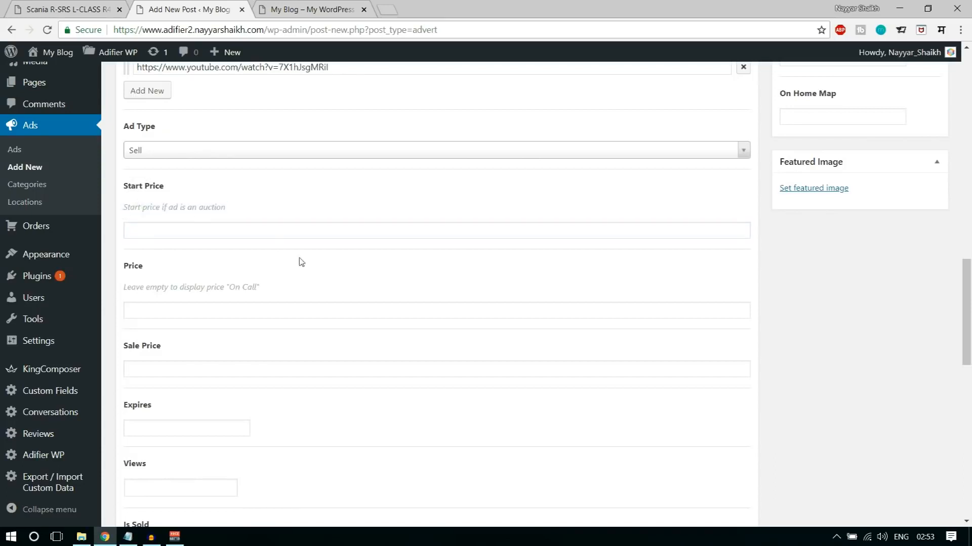
{"action": "scroll", "coordinate": [301, 261], "scroll_direction": "down", "scroll_amount": 1}
{"action": "left_click", "coordinate": [201, 248]}
{"action": "left_click_drag", "start_coordinate": [127, 210], "coordinate": [150, 209]}
{"action": "left_click", "coordinate": [150, 208]}
{"action": "left_click", "coordinate": [165, 250]}
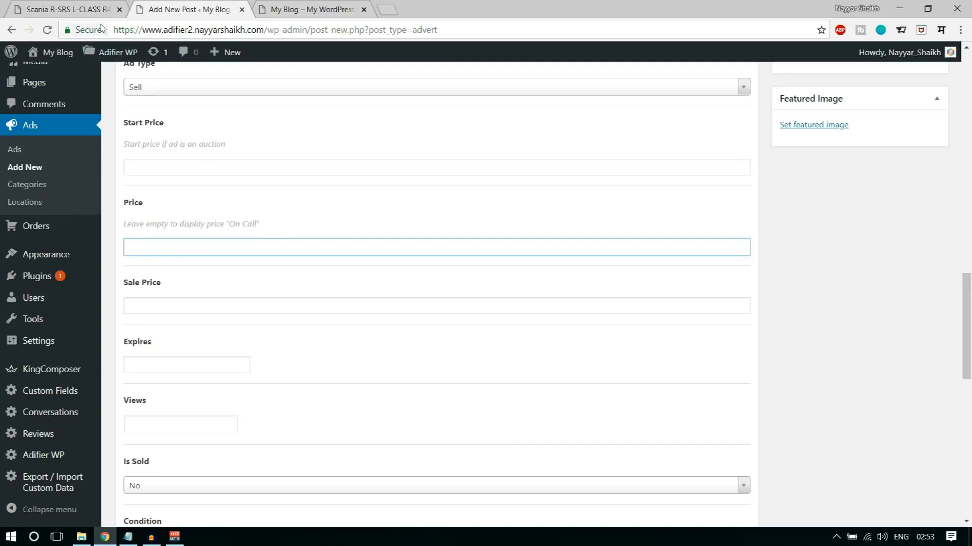
- Check how the price is displayed on the Scania demo ad and return to the new ad form
{"action": "left_click", "coordinate": [80, 6]}
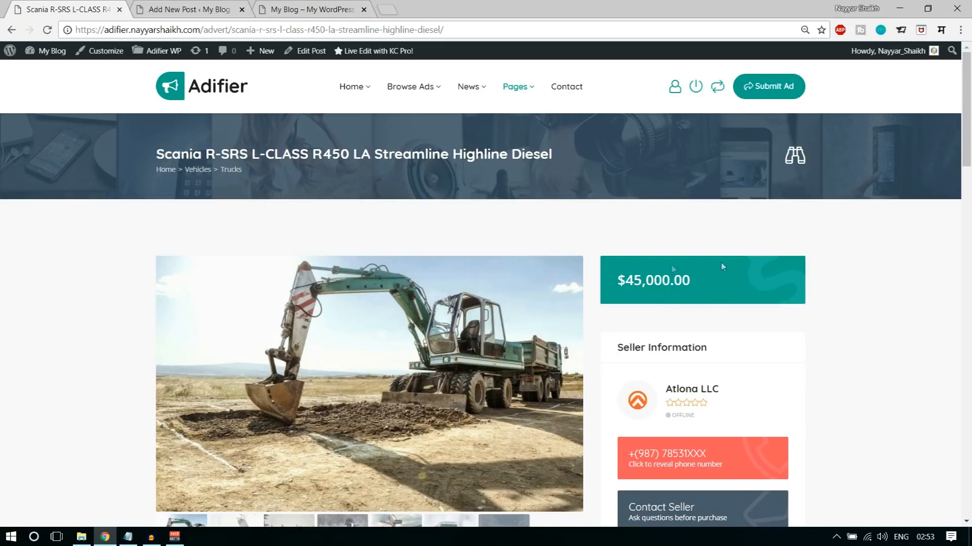
{"action": "left_click", "coordinate": [286, 6]}
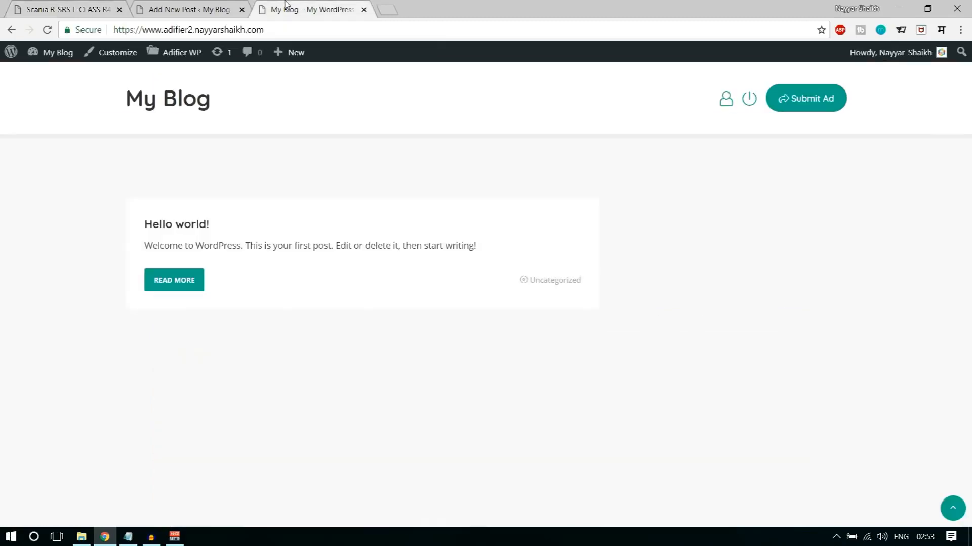
{"action": "left_click", "coordinate": [192, 8]}
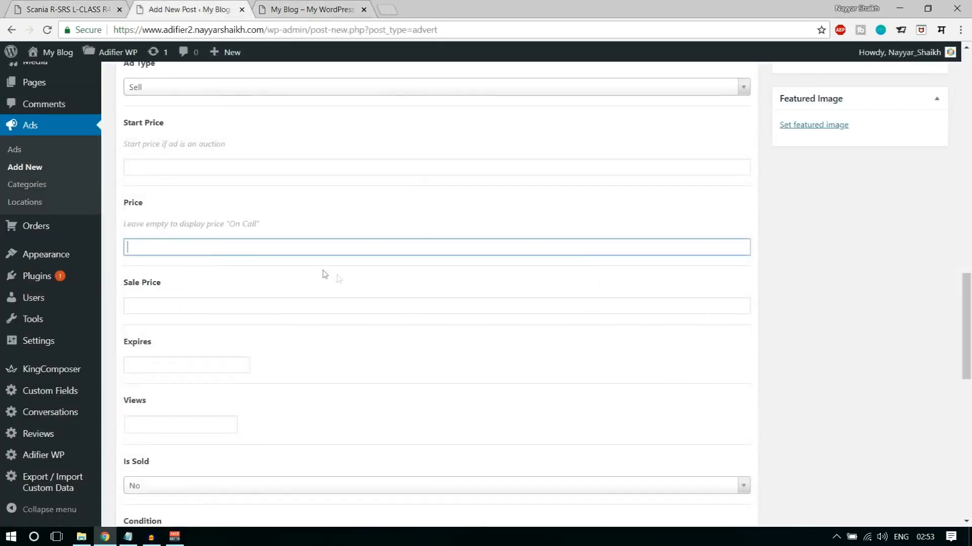
- Set the ad to expire on June 30, 2018 at 00:00:00
{"action": "scroll", "coordinate": [246, 301], "scroll_direction": "down", "scroll_amount": 3}
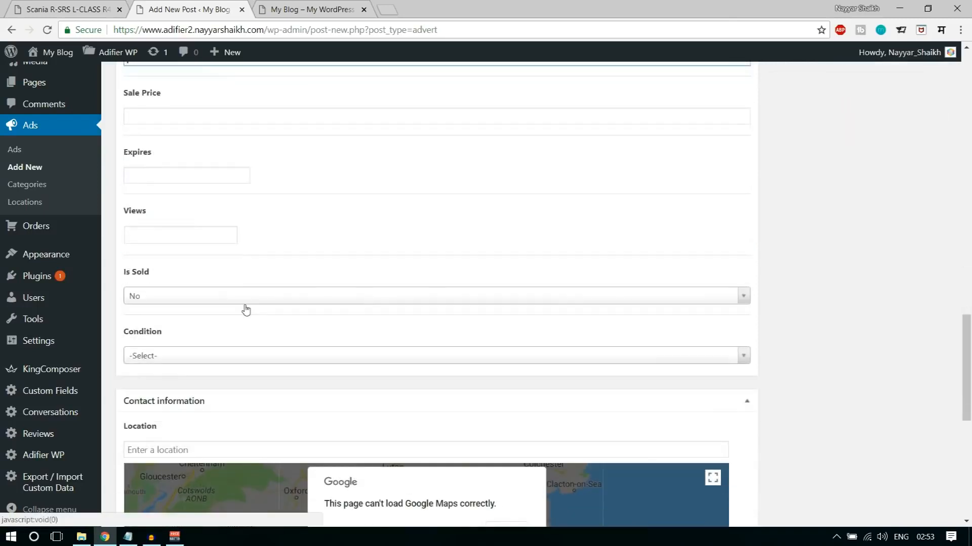
{"action": "left_click", "coordinate": [174, 175]}
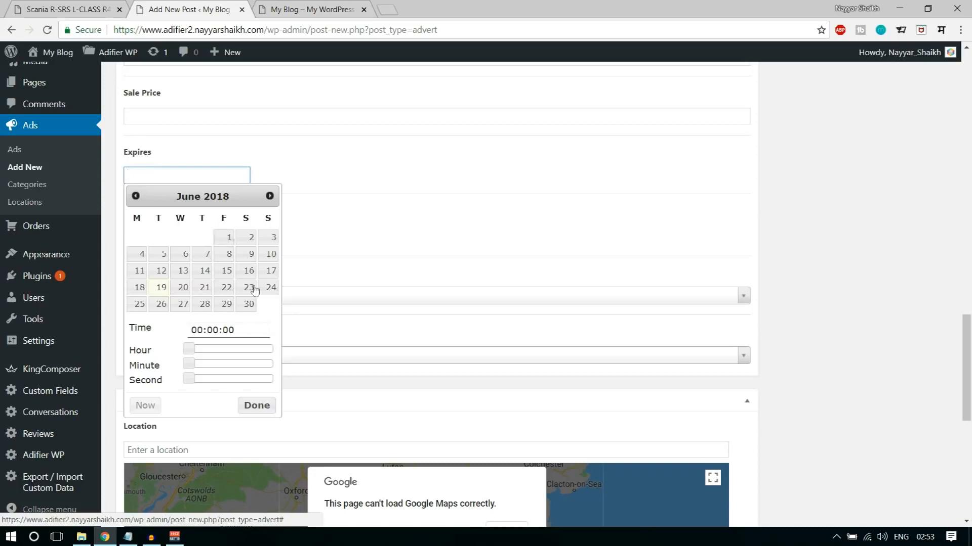
{"action": "left_click", "coordinate": [248, 305]}
{"action": "left_click", "coordinate": [272, 167]}
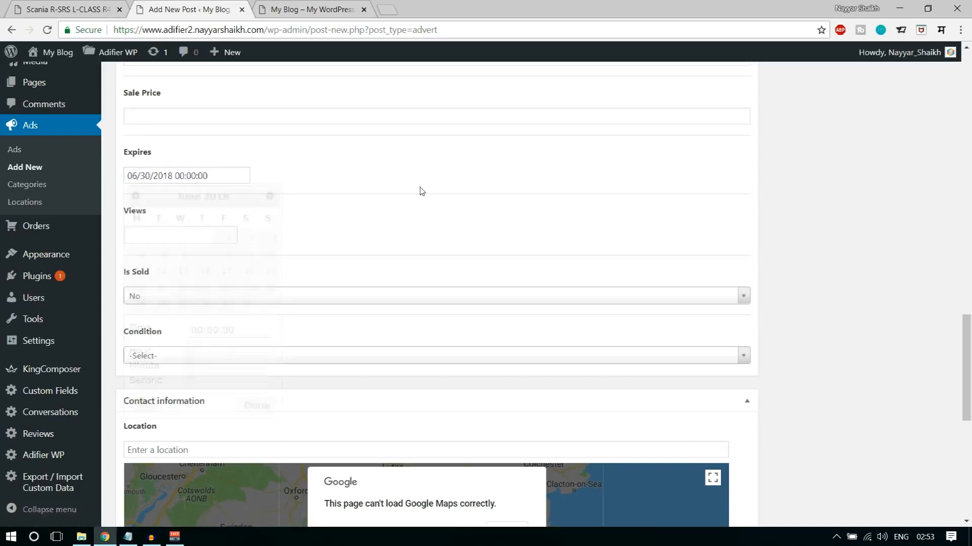
- Keep Is Sold at No and set the ad's condition to Used
{"action": "scroll", "coordinate": [425, 243], "scroll_direction": "down", "scroll_amount": 3}
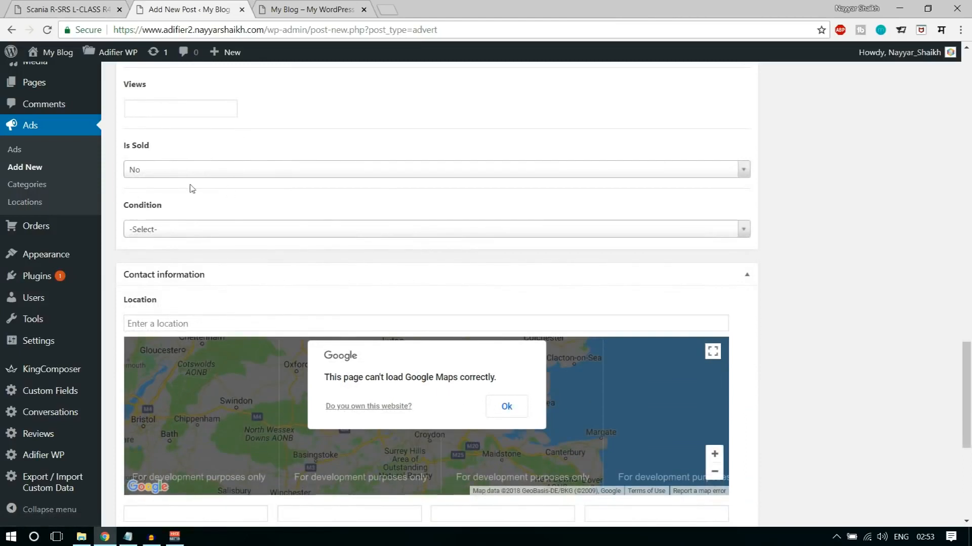
{"action": "left_click", "coordinate": [156, 169]}
{"action": "left_click", "coordinate": [167, 208]}
{"action": "left_click", "coordinate": [202, 230]}
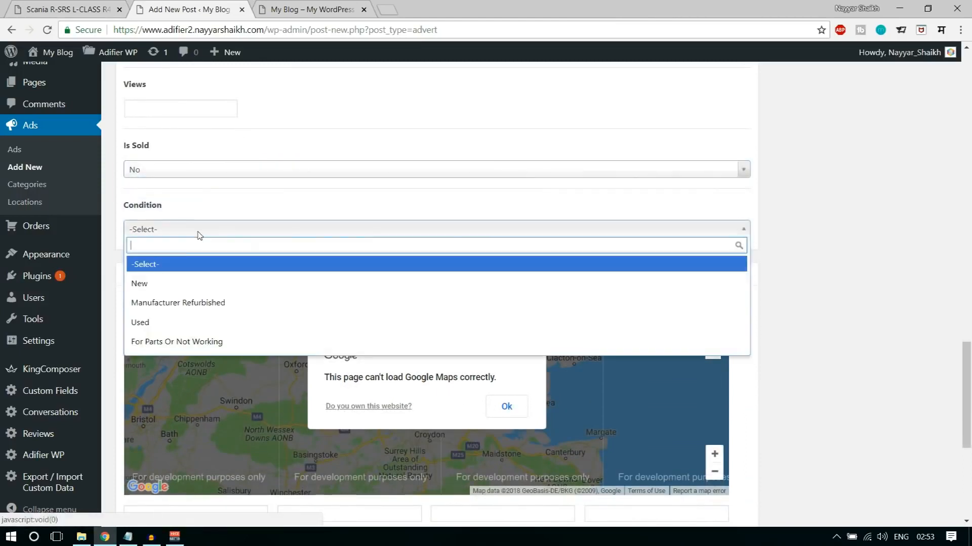
{"action": "left_click", "coordinate": [158, 324]}
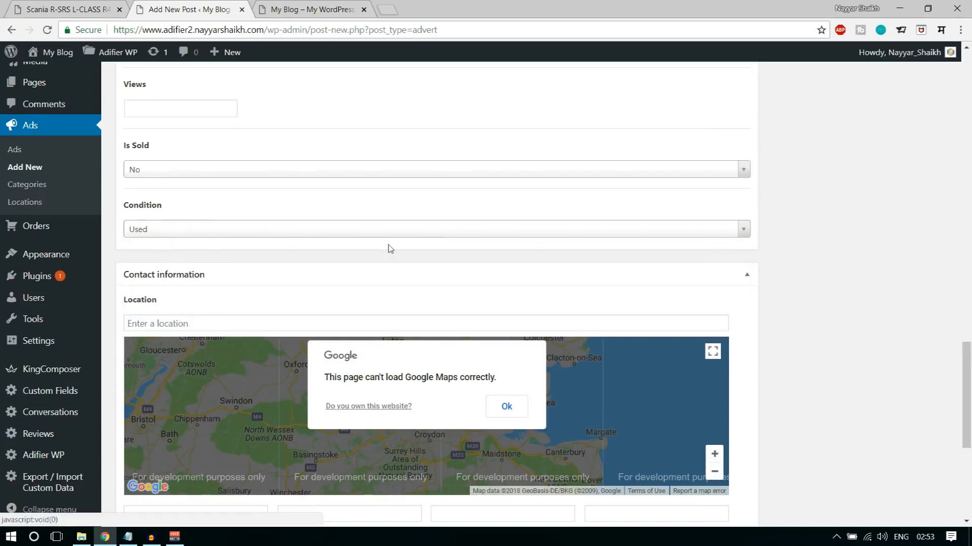
- Enter the seller's phone number in the ad's contact information
{"action": "scroll", "coordinate": [918, 308], "scroll_direction": "down", "scroll_amount": 3}
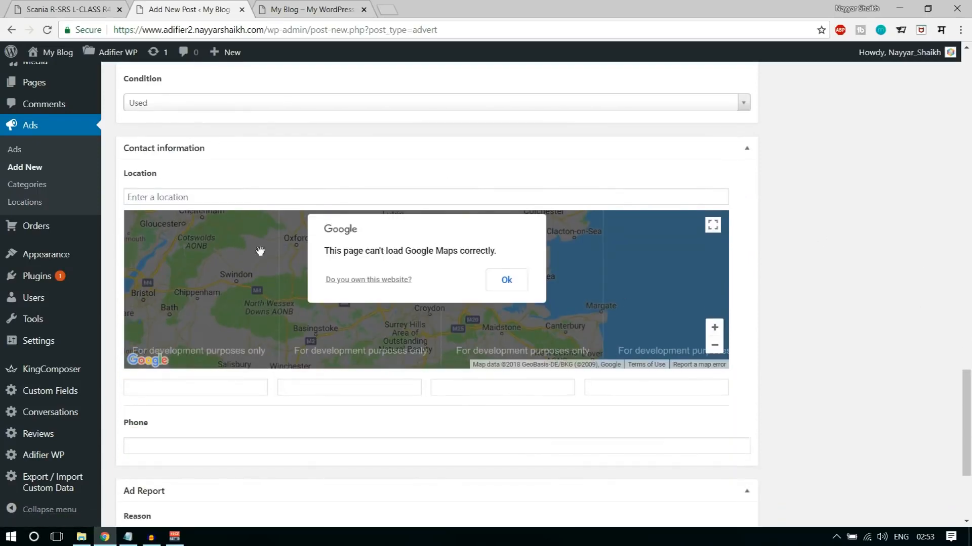
{"action": "scroll", "coordinate": [558, 268], "scroll_direction": "down", "scroll_amount": 3}
{"action": "scroll", "coordinate": [476, 291], "scroll_direction": "down", "scroll_amount": 2}
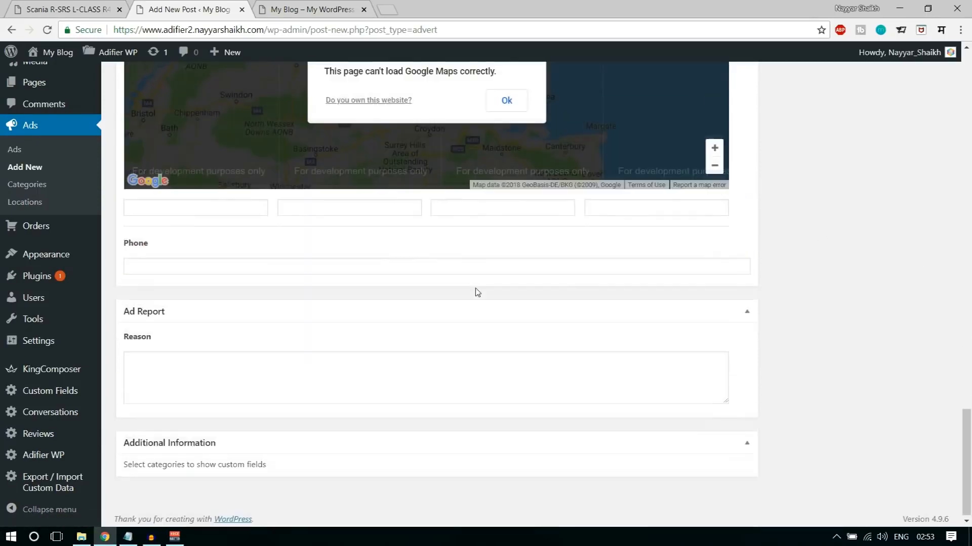
{"action": "left_click", "coordinate": [194, 264]}
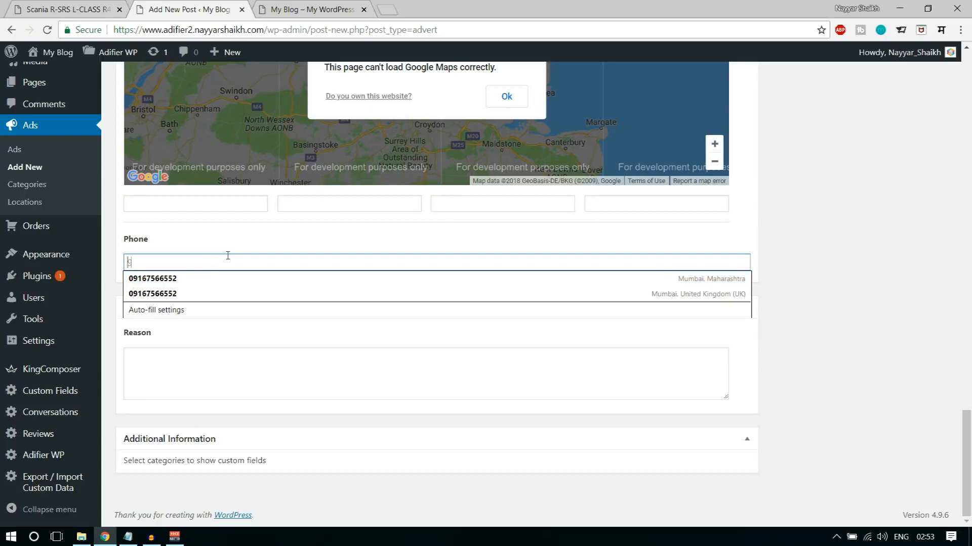
{"action": "type", "text": "91632565"}
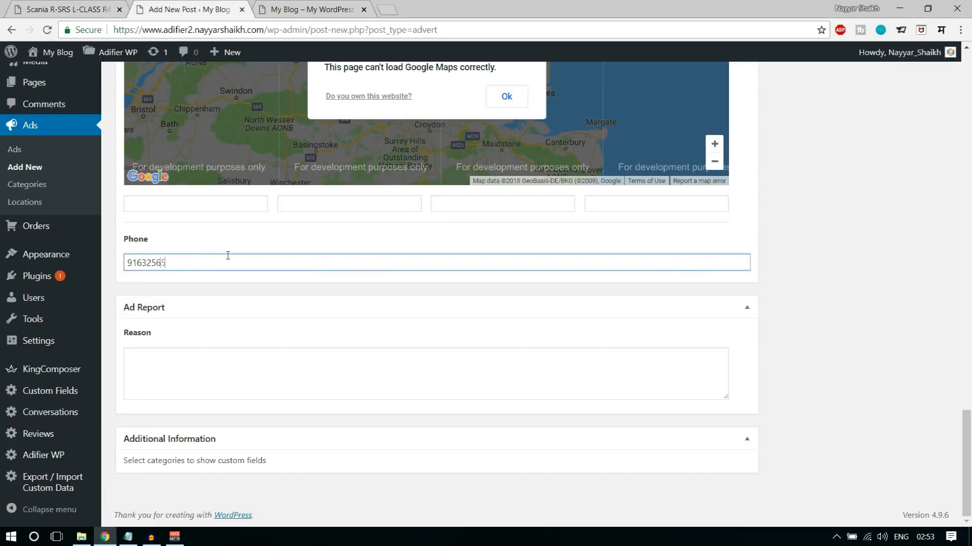
- Set the tablet and keyboard picture adr-13.jpg from the media library as the ad's featured image
{"action": "scroll", "coordinate": [859, 385], "scroll_direction": "up", "scroll_amount": 5}
{"action": "scroll", "coordinate": [859, 384], "scroll_direction": "up", "scroll_amount": 10}
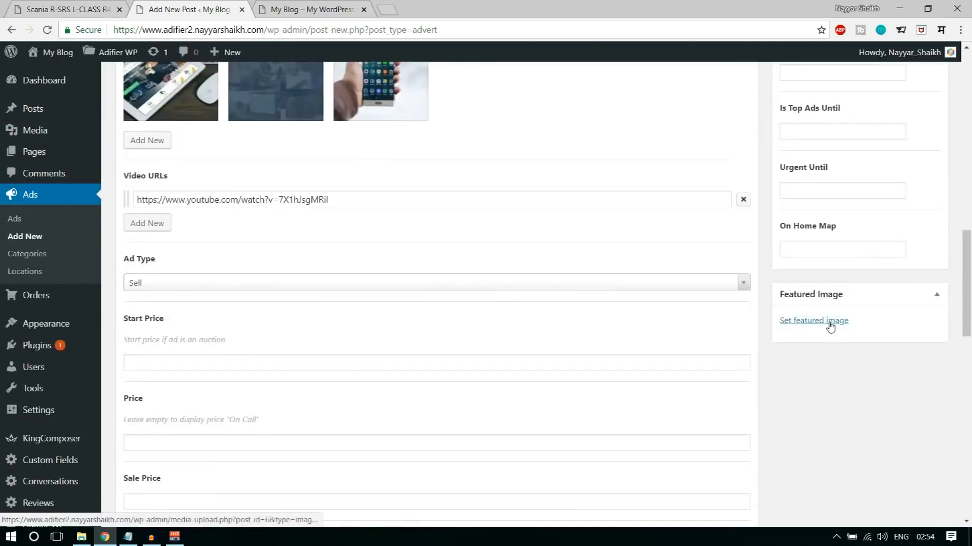
{"action": "left_click", "coordinate": [829, 326]}
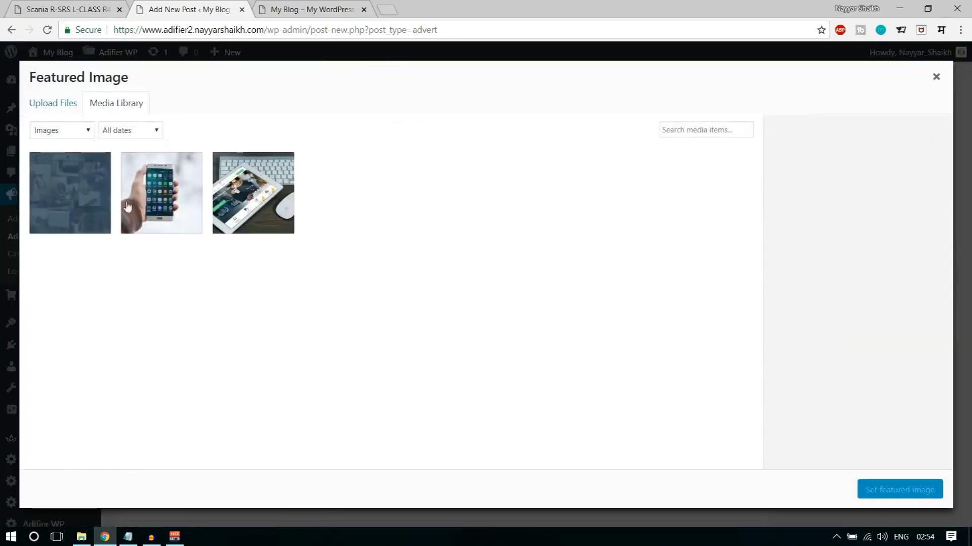
{"action": "left_click", "coordinate": [253, 198]}
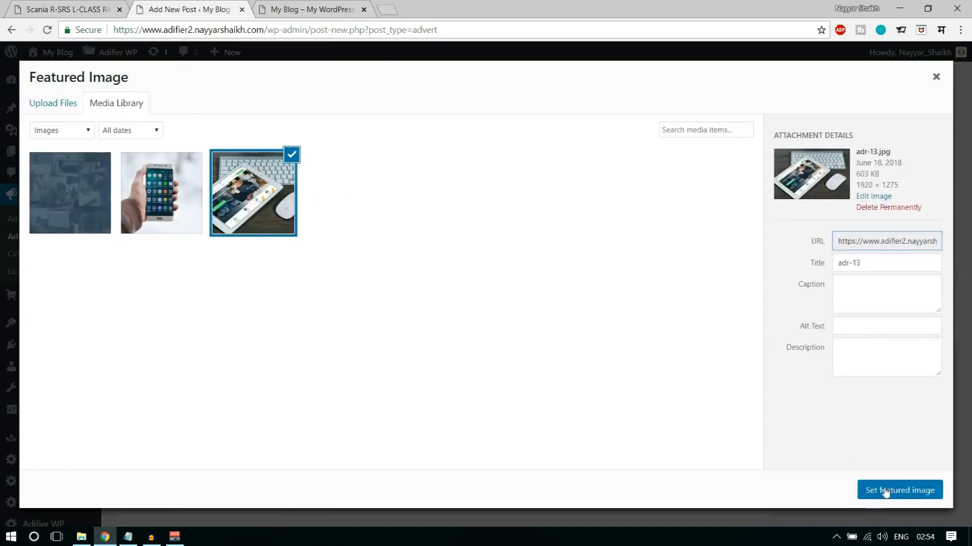
{"action": "left_click", "coordinate": [861, 492]}
- Publish the new Scania ad
{"action": "scroll", "coordinate": [909, 483], "scroll_direction": "up", "scroll_amount": 1}
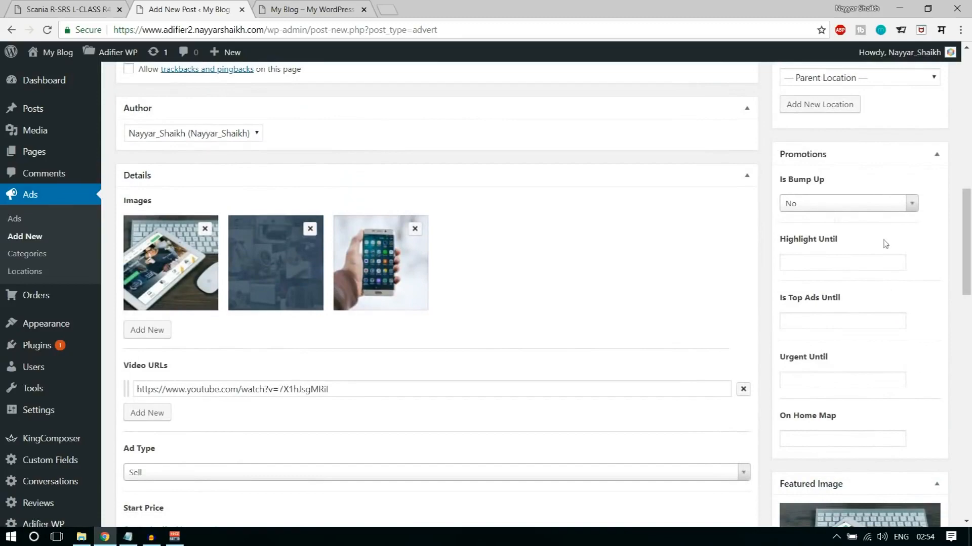
{"action": "scroll", "coordinate": [880, 423], "scroll_direction": "up", "scroll_amount": 10}
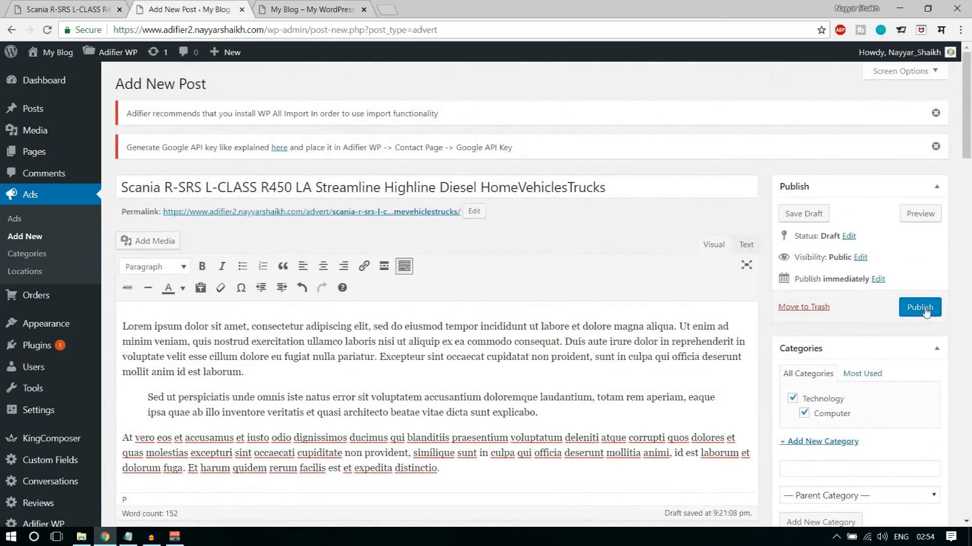
{"action": "left_click", "coordinate": [920, 307]}
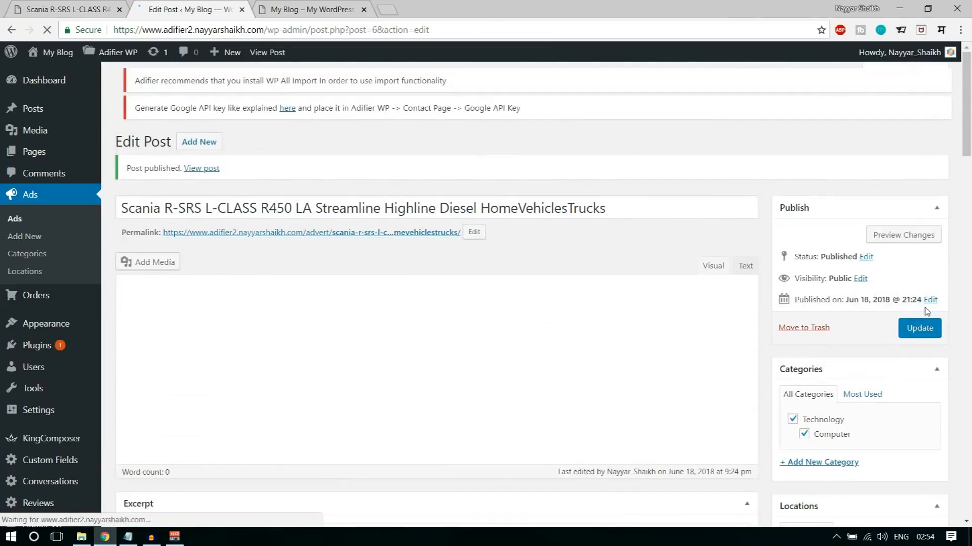
- View the published ad in a new tab, close the old blog tab and return to the ad editor
{"action": "right_click", "coordinate": [202, 182]}
{"action": "left_click", "coordinate": [205, 195]}
{"action": "left_click", "coordinate": [309, 9]}
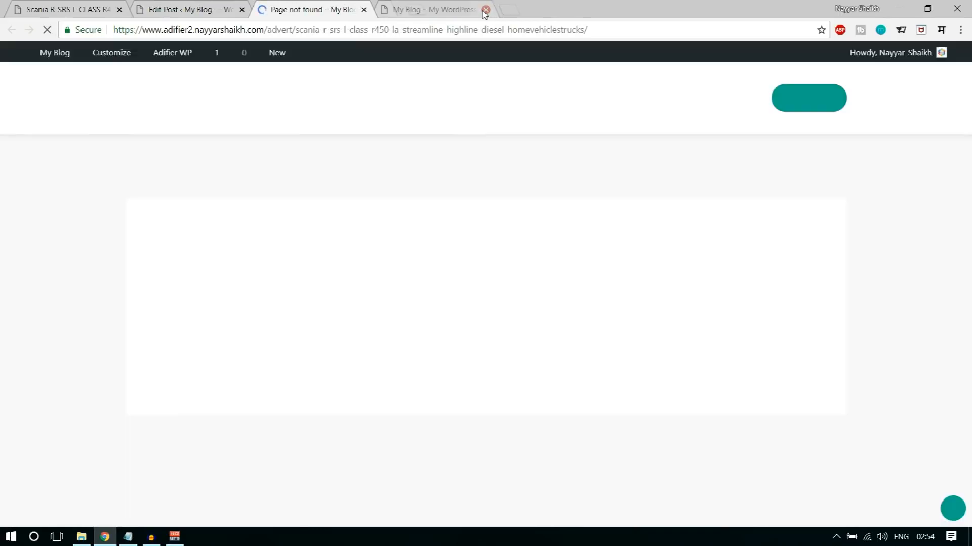
{"action": "left_click", "coordinate": [485, 10]}
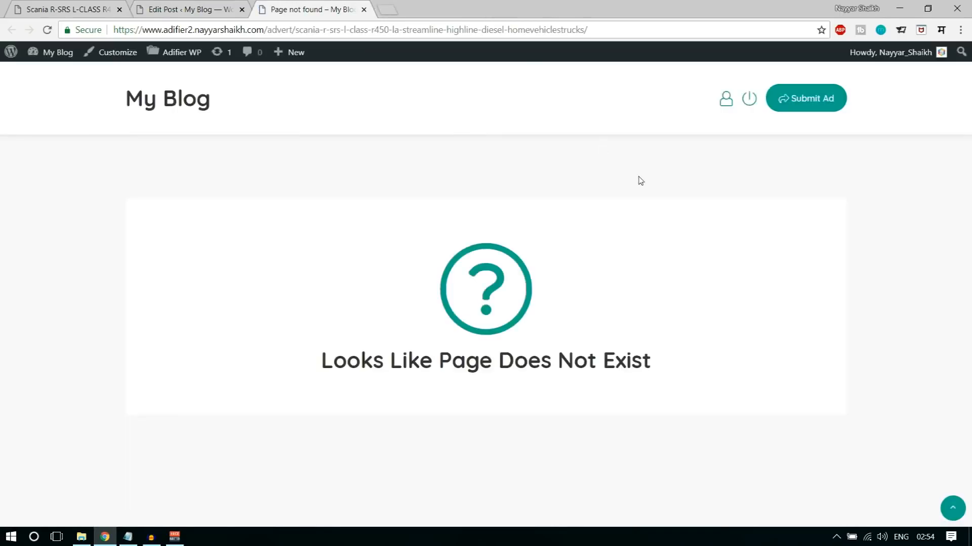
{"action": "left_click_drag", "start_coordinate": [318, 362], "coordinate": [666, 378]}
{"action": "left_click", "coordinate": [666, 378]}
{"action": "left_click", "coordinate": [191, 5]}
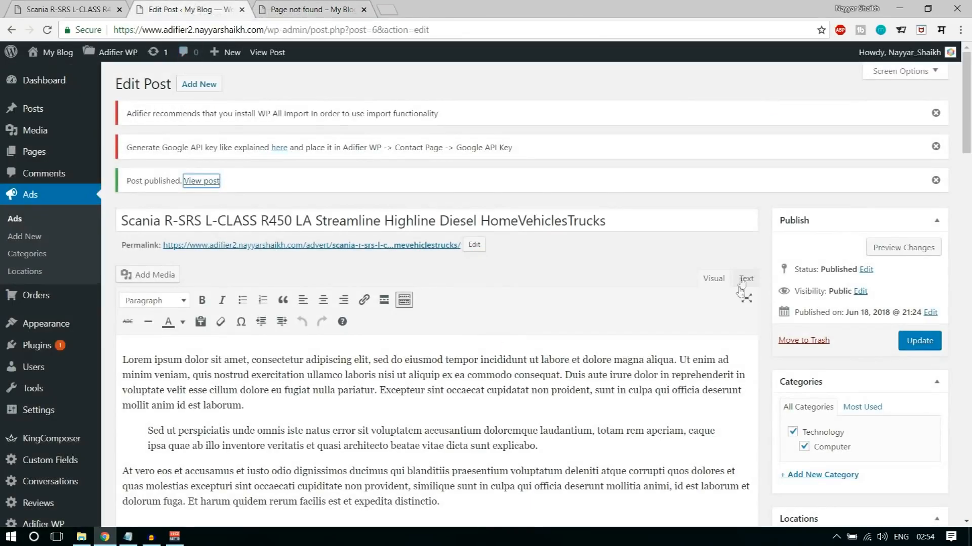
- Change the site's permalink structure to Post name and save the permalink settings
{"action": "scroll", "coordinate": [581, 329], "scroll_direction": "down", "scroll_amount": 4}
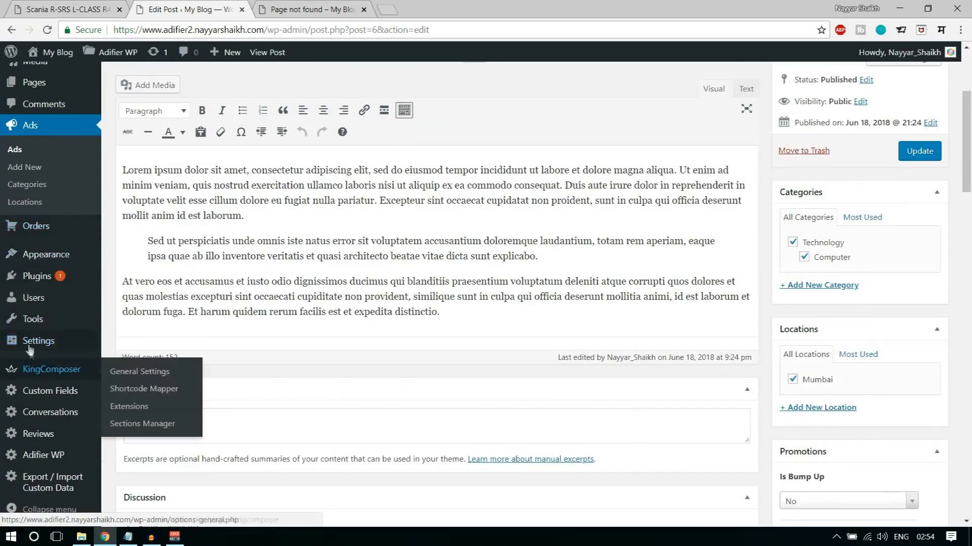
{"action": "mouse_move", "coordinate": [33, 341]}
{"action": "left_click", "coordinate": [130, 431]}
{"action": "scroll", "coordinate": [481, 388], "scroll_direction": "down", "scroll_amount": 1}
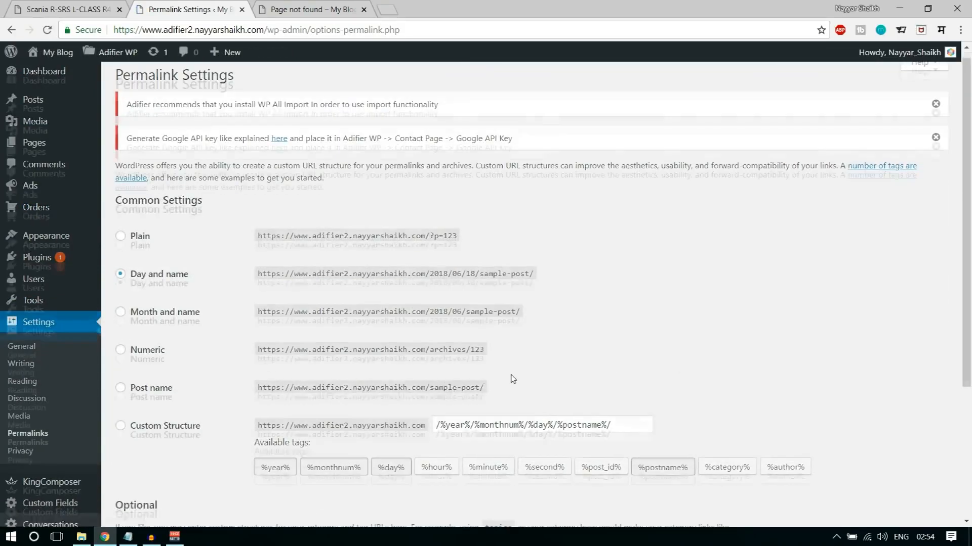
{"action": "left_click_drag", "start_coordinate": [131, 220], "coordinate": [191, 222]}
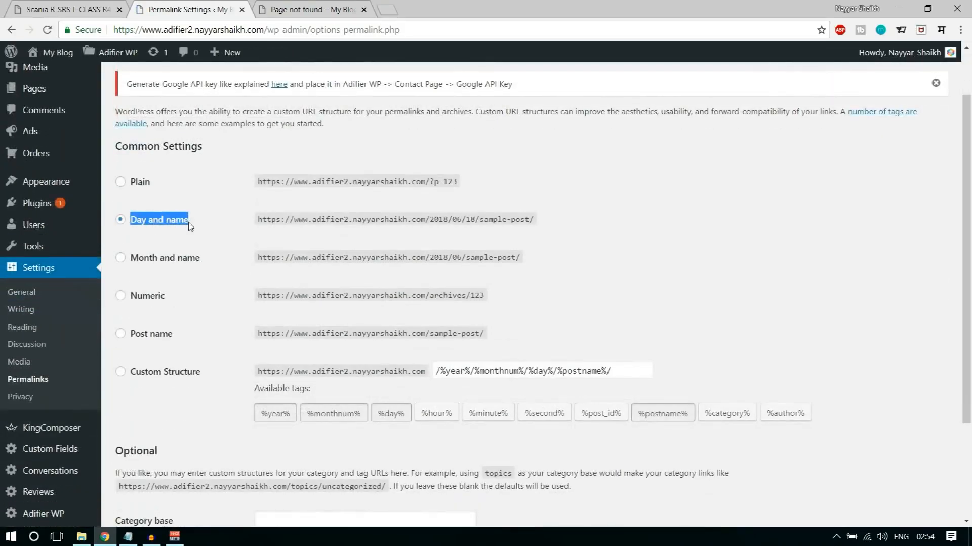
{"action": "left_click", "coordinate": [190, 242]}
{"action": "left_click", "coordinate": [149, 338]}
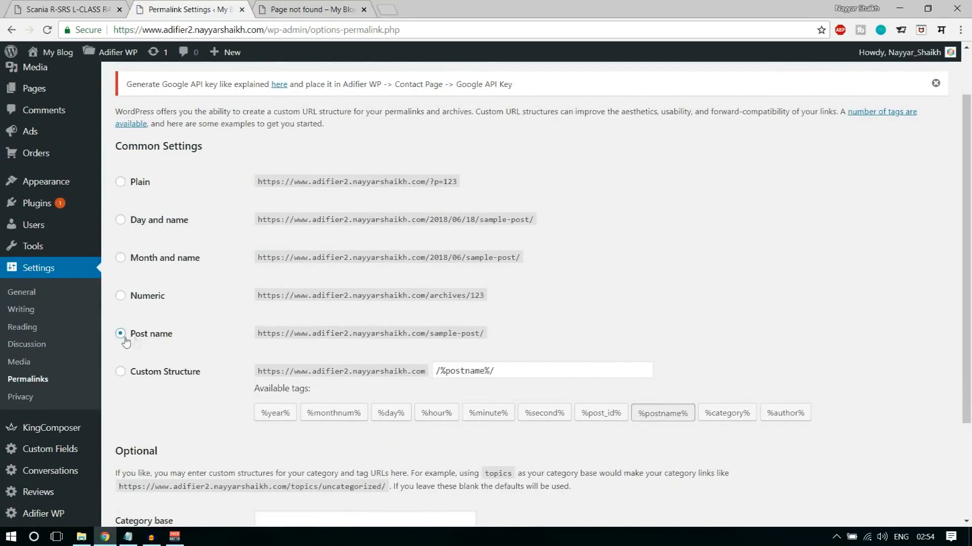
{"action": "scroll", "coordinate": [167, 395], "scroll_direction": "down", "scroll_amount": 3}
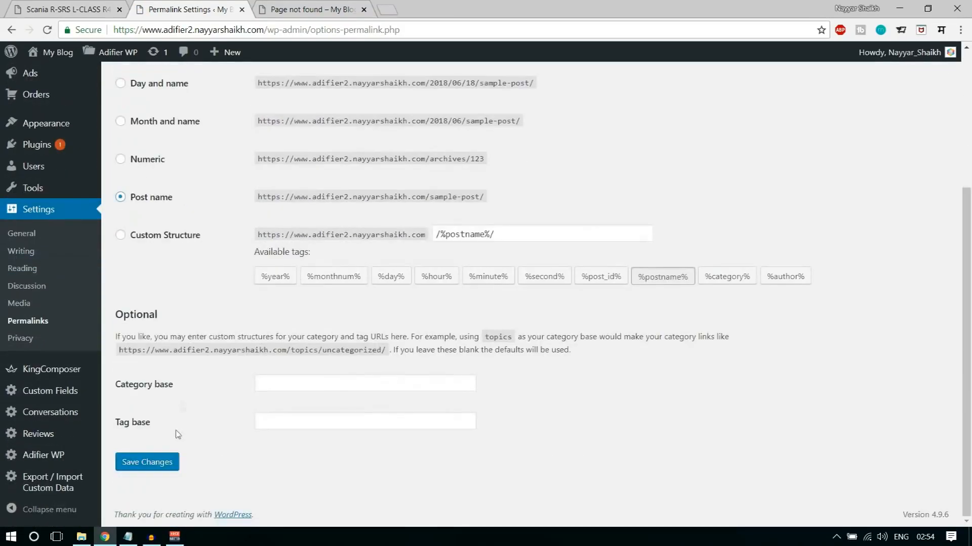
{"action": "left_click", "coordinate": [157, 463]}
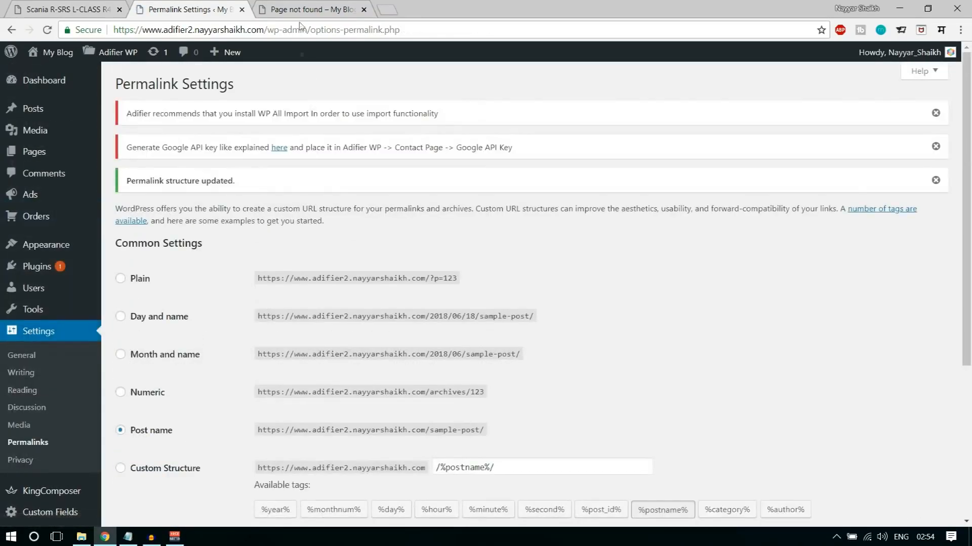
- Reload the published ad's page and review its images, price box, seller information and description
{"action": "left_click", "coordinate": [311, 9]}
{"action": "left_click", "coordinate": [48, 30]}
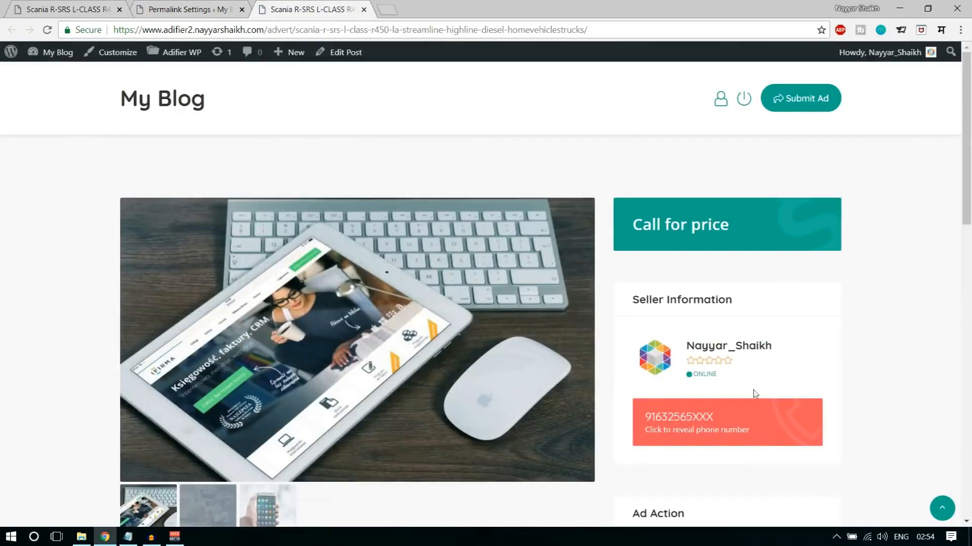
{"action": "scroll", "coordinate": [915, 386], "scroll_direction": "down", "scroll_amount": 3}
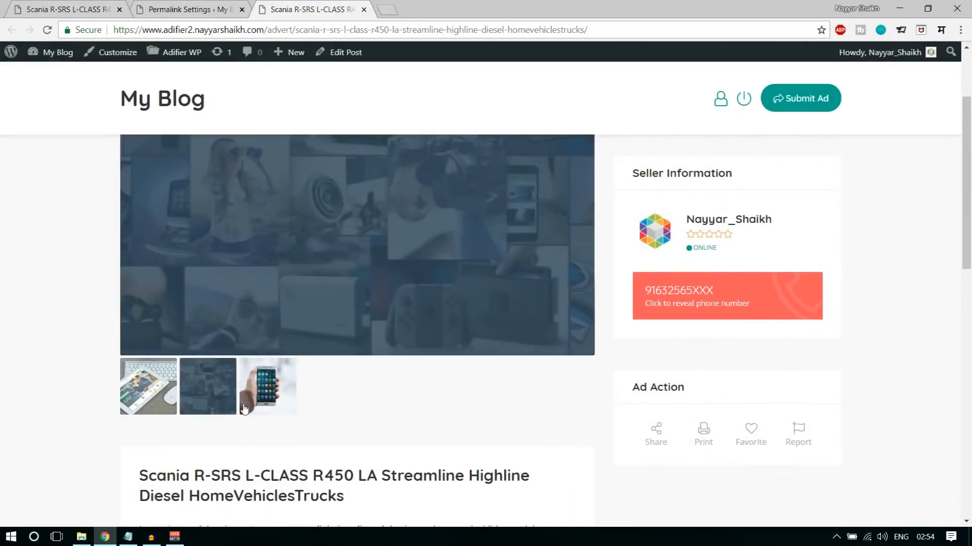
{"action": "scroll", "coordinate": [634, 433], "scroll_direction": "up", "scroll_amount": 3}
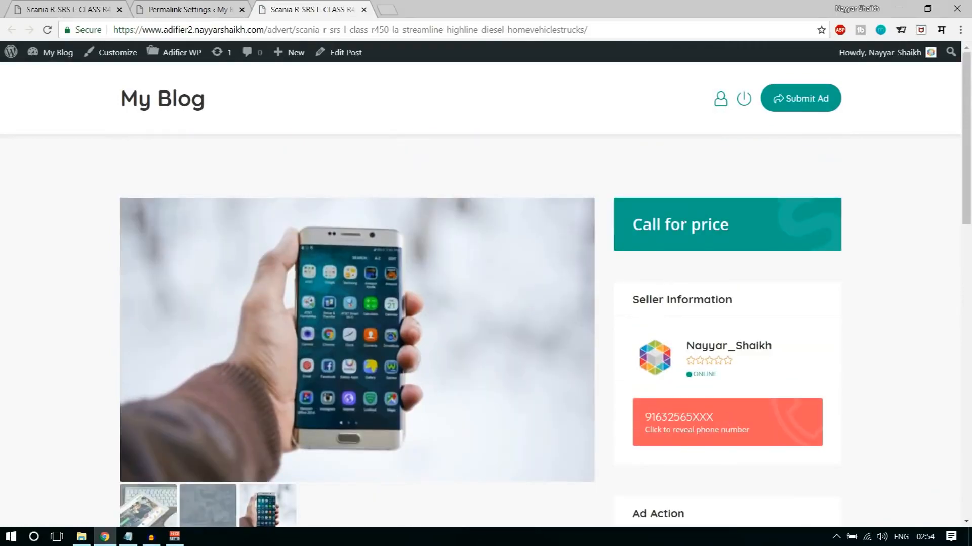
{"action": "scroll", "coordinate": [837, 295], "scroll_direction": "down", "scroll_amount": 3}
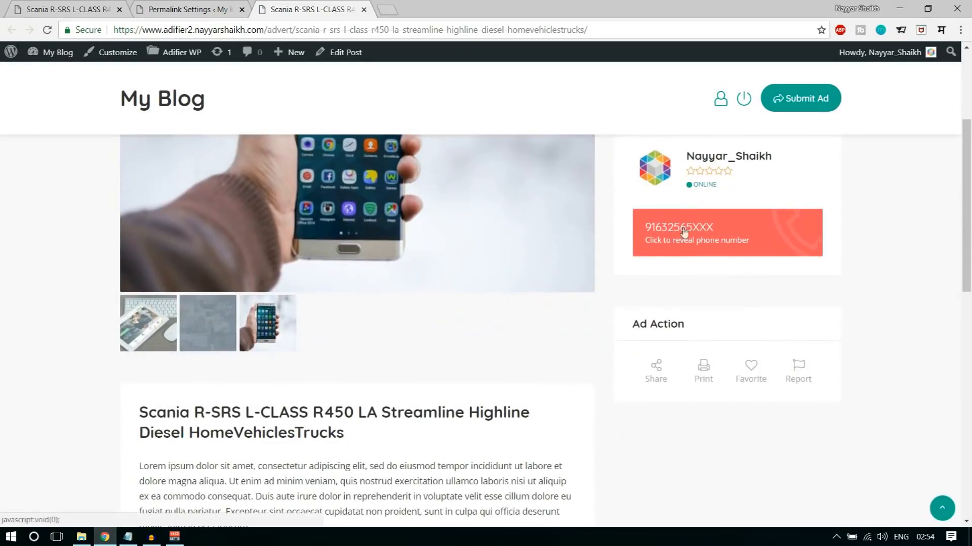
{"action": "left_click_drag", "start_coordinate": [718, 185], "coordinate": [684, 191]}
{"action": "scroll", "coordinate": [937, 329], "scroll_direction": "down", "scroll_amount": 10}
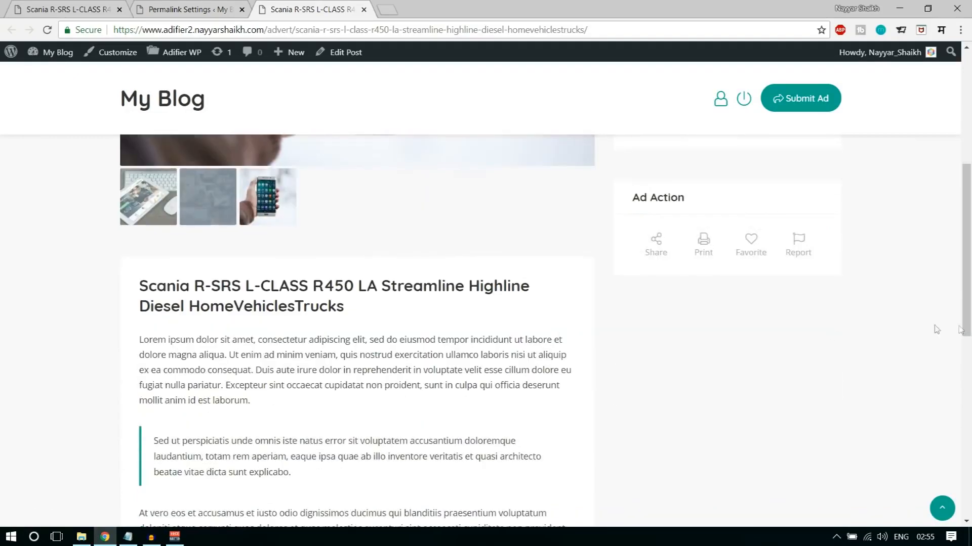
{"action": "scroll", "coordinate": [393, 290], "scroll_direction": "up", "scroll_amount": 10}
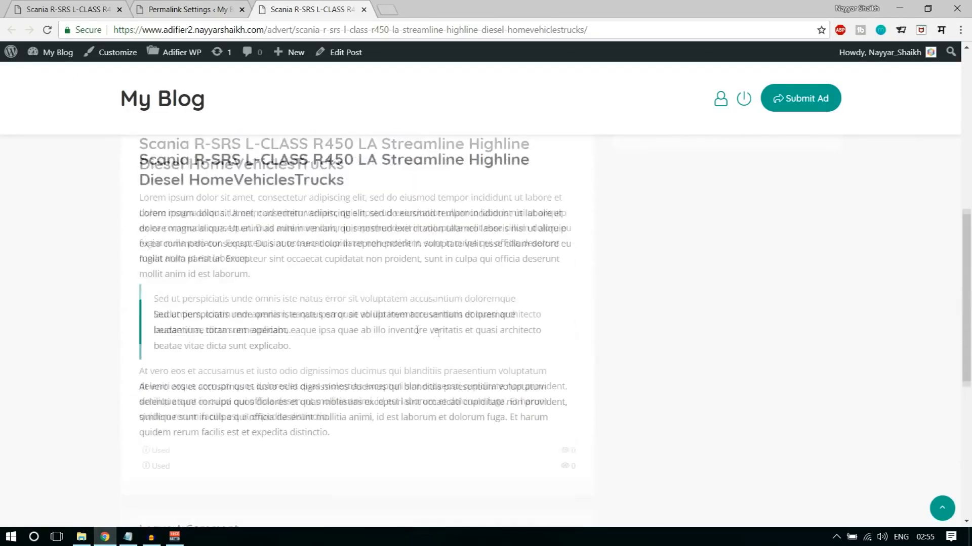
{"action": "scroll", "coordinate": [797, 381], "scroll_direction": "up", "scroll_amount": 3}
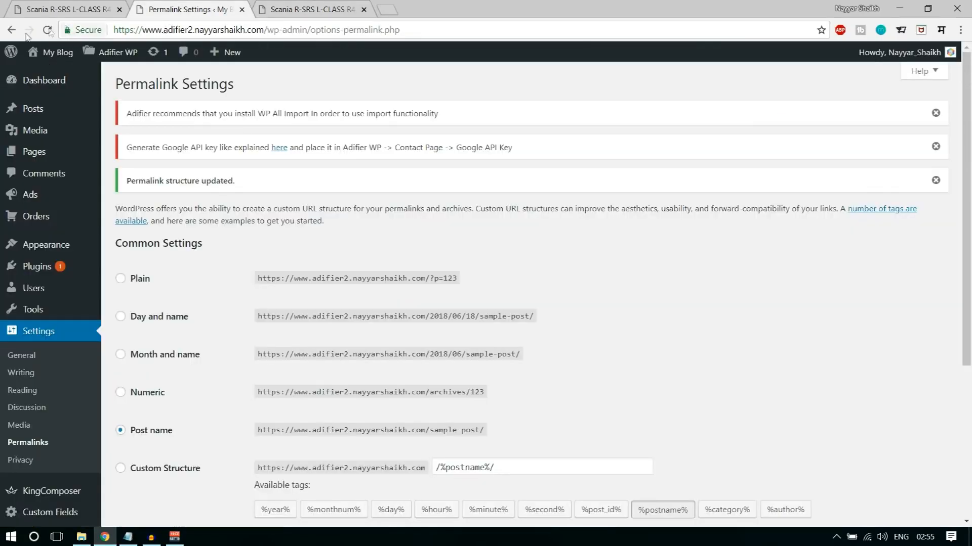
- Close the permalink settings and open the ad's editor in a new tab placed before the ad page, at its details
{"action": "left_click", "coordinate": [242, 9]}
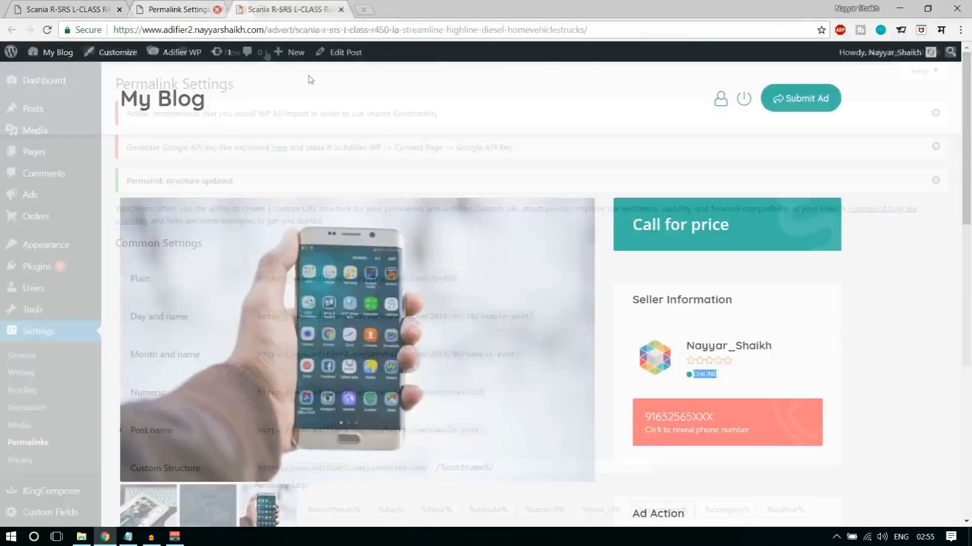
{"action": "right_click", "coordinate": [329, 54]}
{"action": "left_click", "coordinate": [340, 68]}
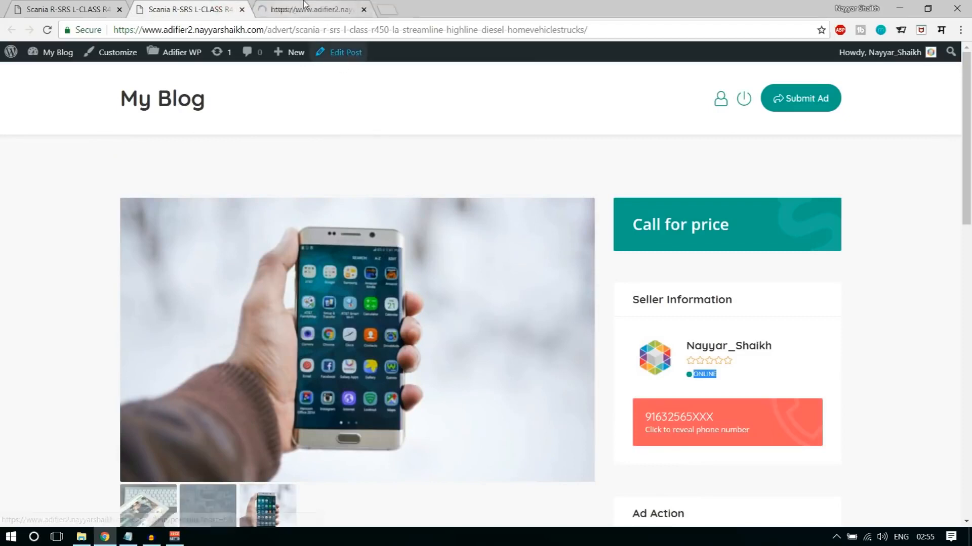
{"action": "left_click_drag", "start_coordinate": [299, 8], "coordinate": [193, 7]}
{"action": "scroll", "coordinate": [575, 299], "scroll_direction": "down", "scroll_amount": 16}
{"action": "scroll", "coordinate": [575, 299], "scroll_direction": "down", "scroll_amount": 3}
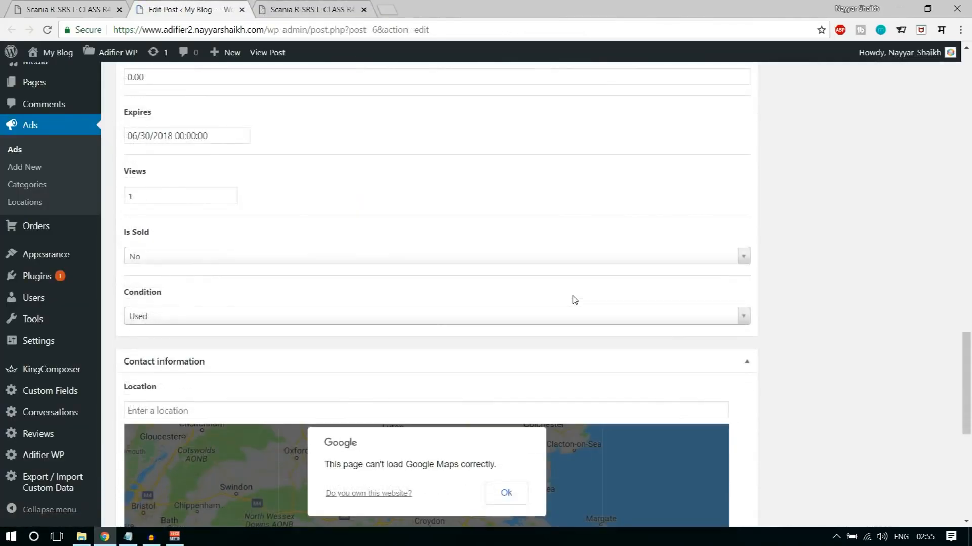
- Set the ad's price to 500 and its sale price to 450, and update the ad
{"action": "scroll", "coordinate": [573, 299], "scroll_direction": "up", "scroll_amount": 5}
{"action": "left_click_drag", "start_coordinate": [169, 332], "coordinate": [117, 336]}
{"action": "type", "text": "500"}
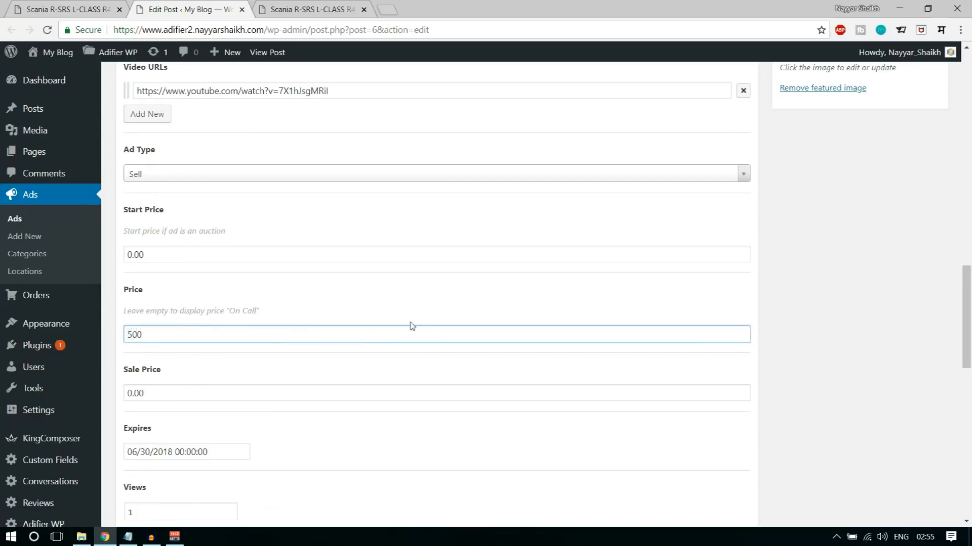
{"action": "scroll", "coordinate": [399, 344], "scroll_direction": "down", "scroll_amount": 3}
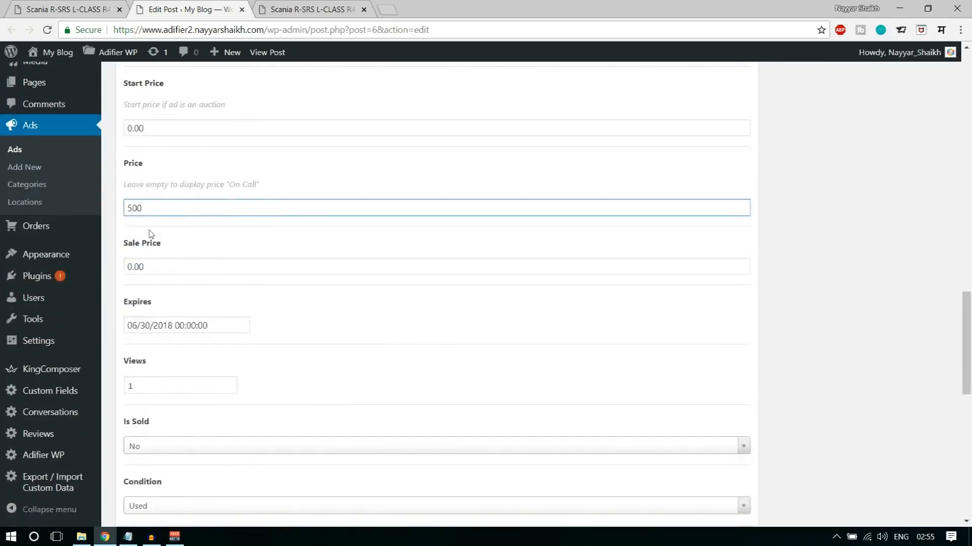
{"action": "left_click_drag", "start_coordinate": [165, 268], "coordinate": [101, 269]}
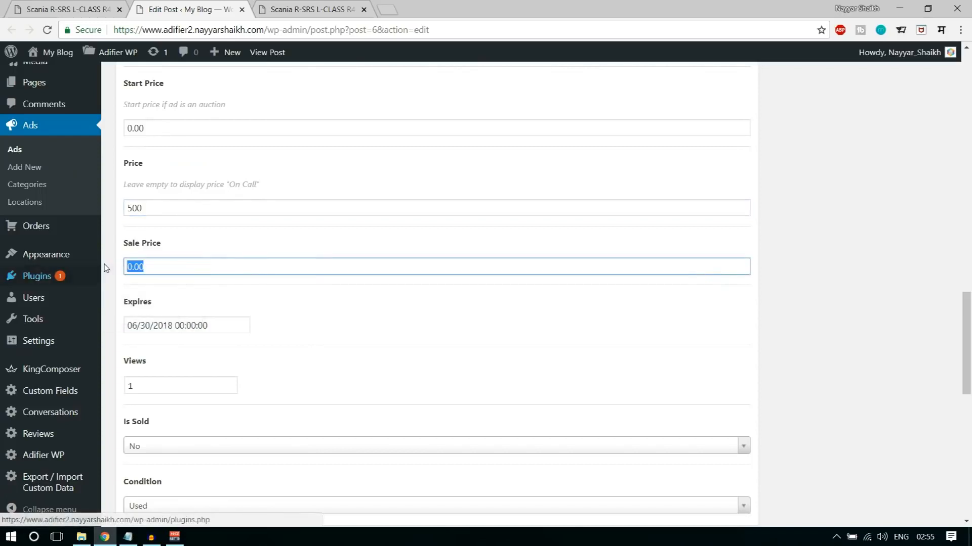
{"action": "type", "text": "450"}
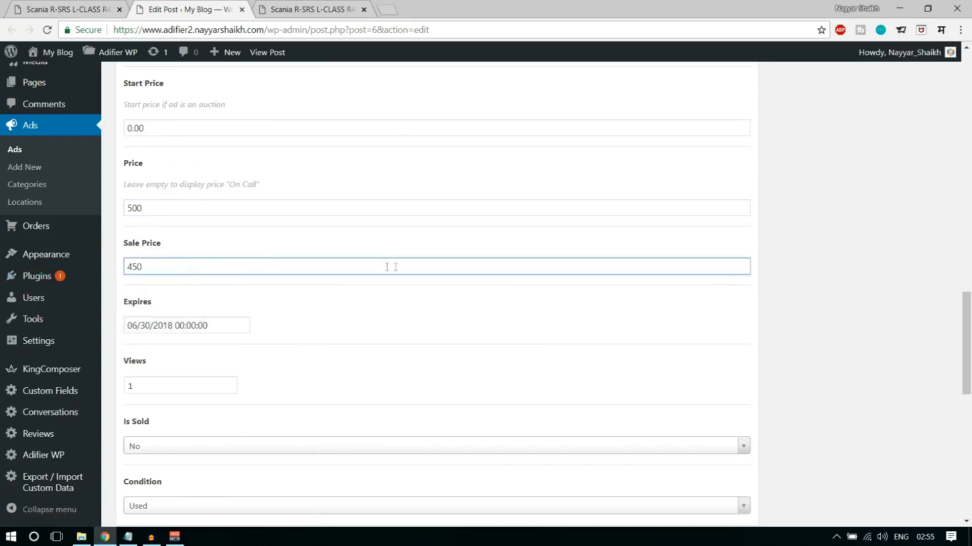
{"action": "scroll", "coordinate": [444, 317], "scroll_direction": "up", "scroll_amount": 10}
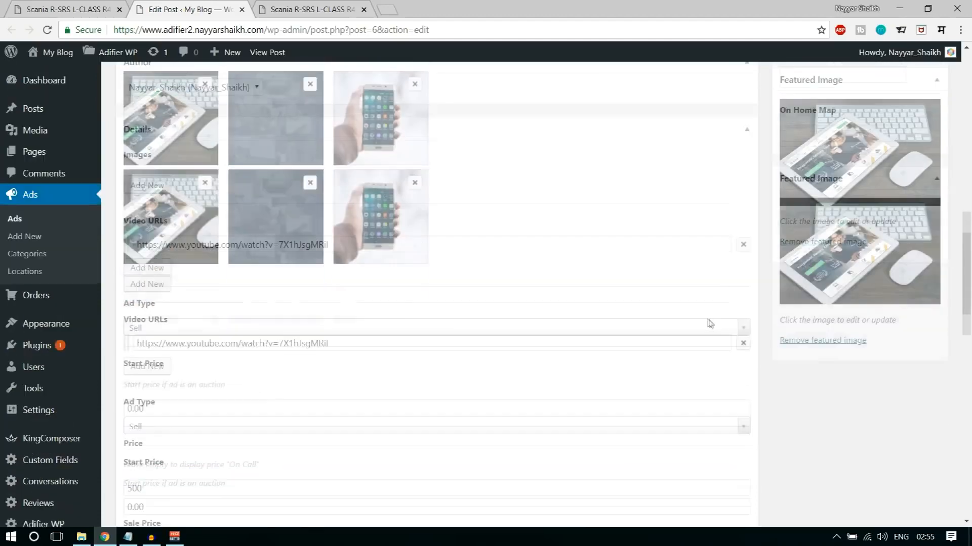
{"action": "left_click", "coordinate": [914, 122]}
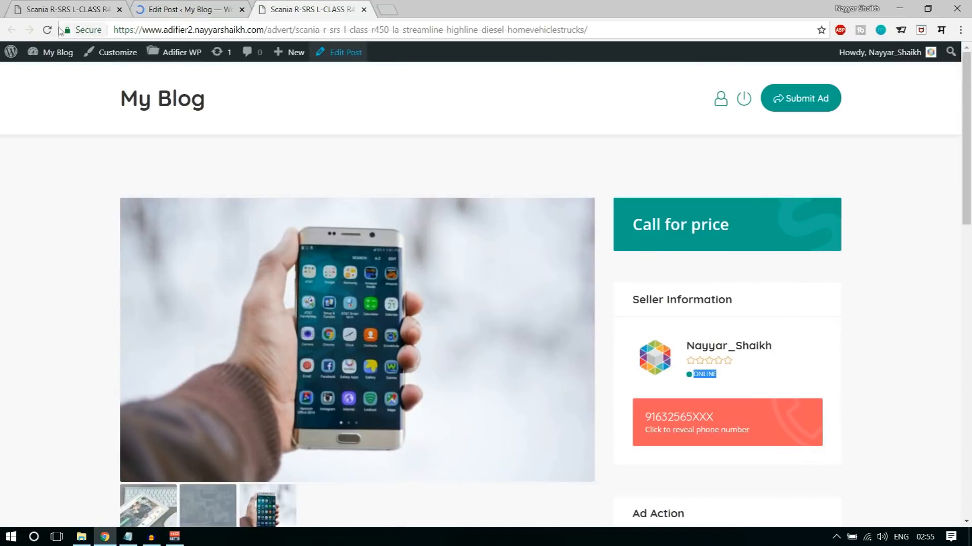
- Reload the published ad's page and check its price box and the content below
{"action": "left_click", "coordinate": [48, 30]}
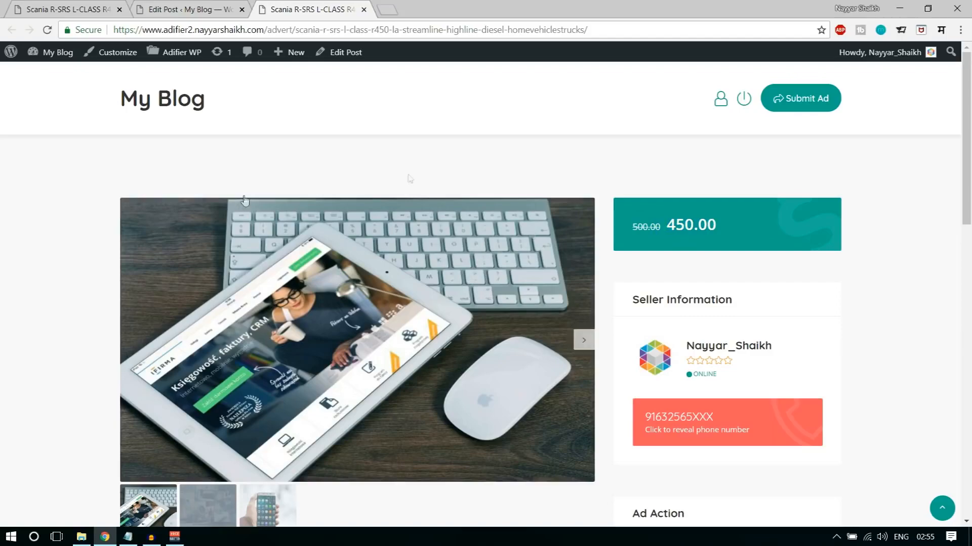
{"action": "scroll", "coordinate": [906, 258], "scroll_direction": "down", "scroll_amount": 15}
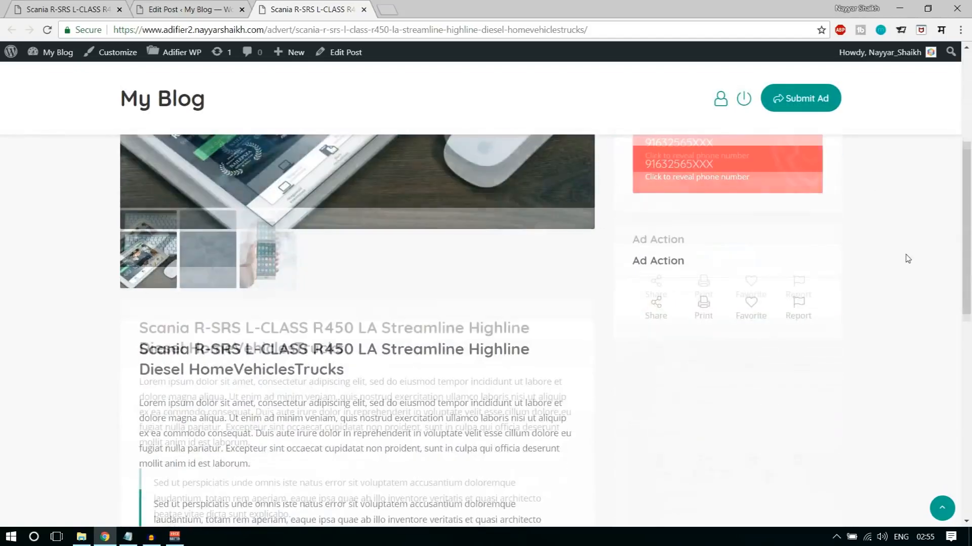
{"action": "left_click", "coordinate": [941, 510]}
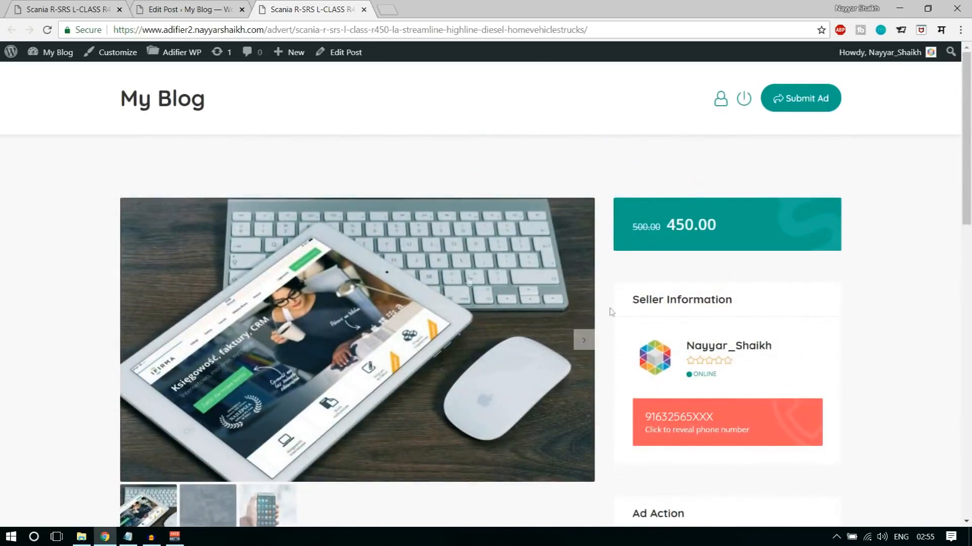
- Return to the ad editor and examine the promotion options, including the date pickers for highlighting and top ads
{"action": "left_click", "coordinate": [187, 9]}
{"action": "scroll", "coordinate": [860, 248], "scroll_direction": "down", "scroll_amount": 10}
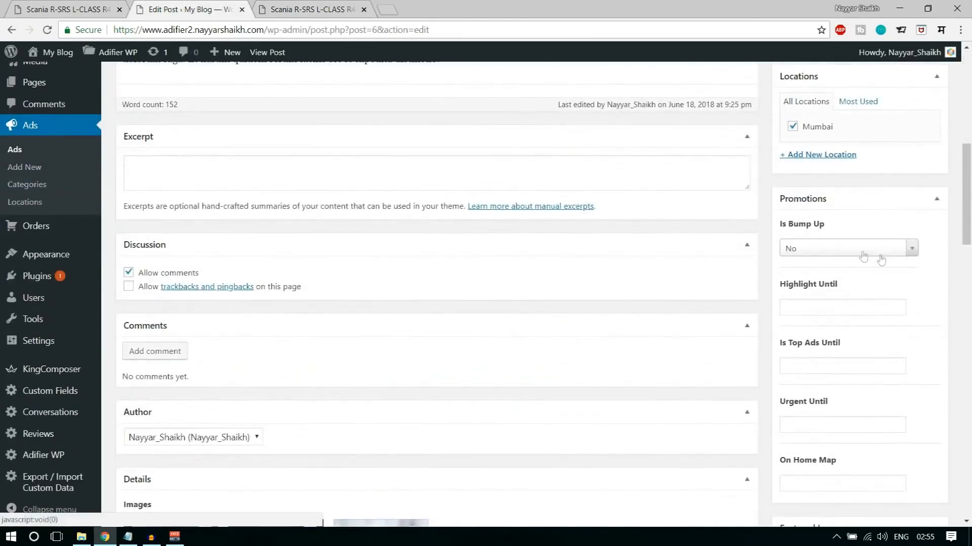
{"action": "left_click", "coordinate": [858, 308]}
{"action": "left_click", "coordinate": [909, 348]}
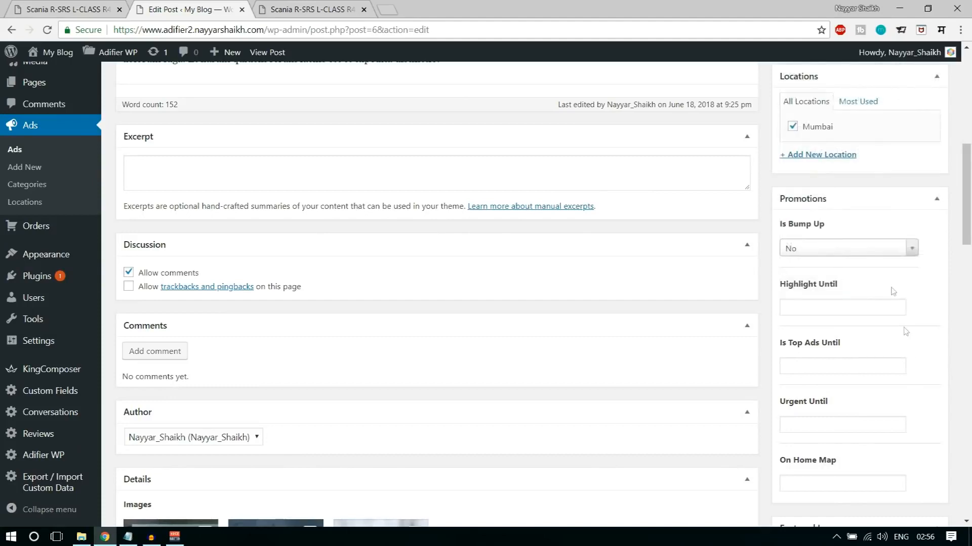
{"action": "scroll", "coordinate": [906, 346], "scroll_direction": "down", "scroll_amount": 5}
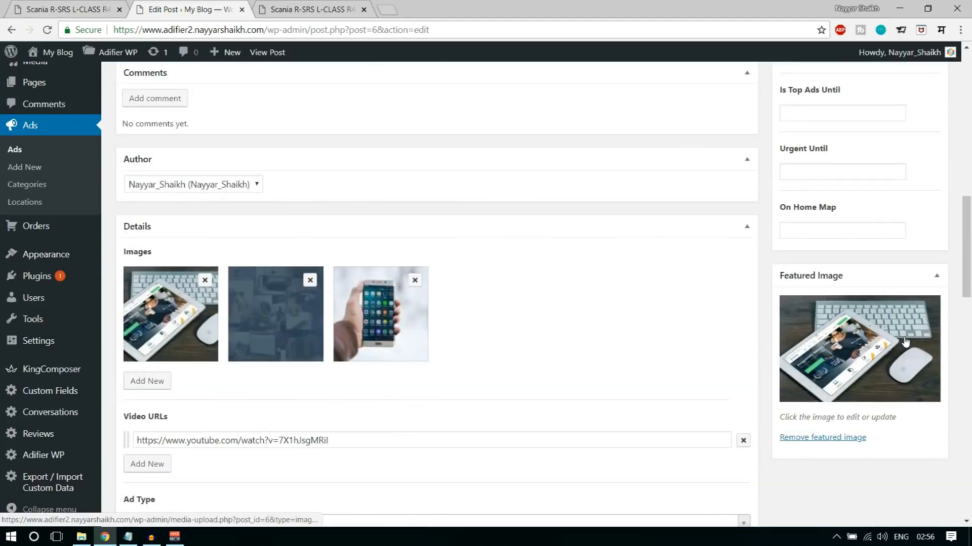
{"action": "scroll", "coordinate": [970, 318], "scroll_direction": "up", "scroll_amount": 4}
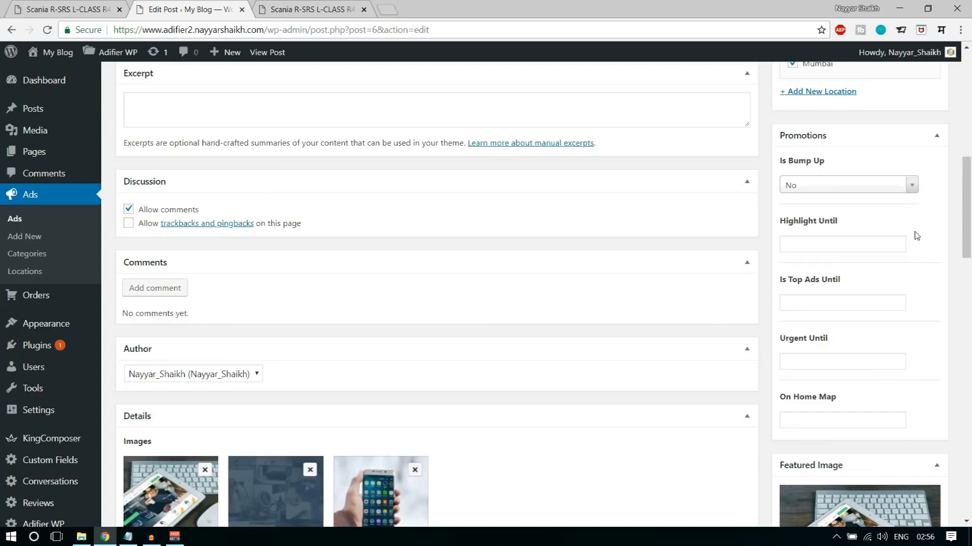
{"action": "left_click", "coordinate": [842, 305]}
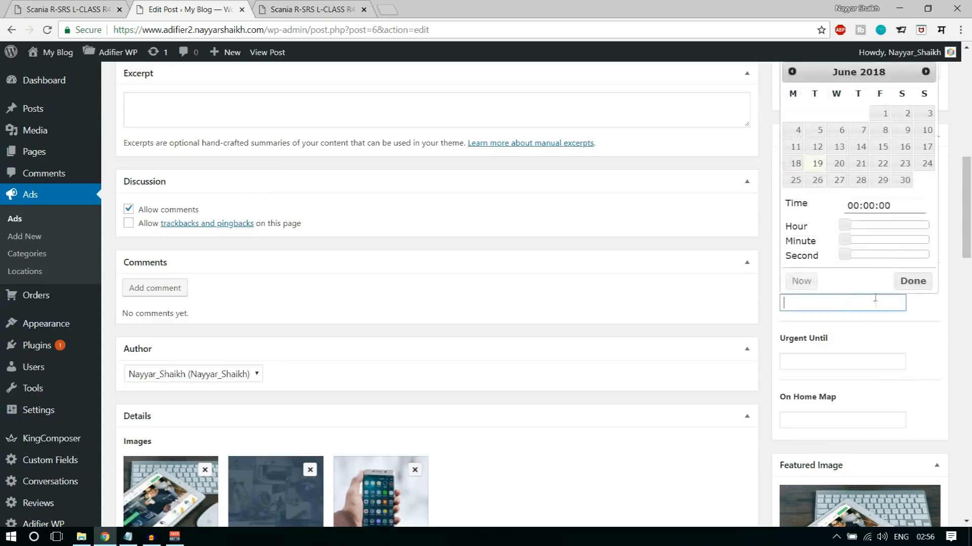
{"action": "left_click", "coordinate": [926, 332]}
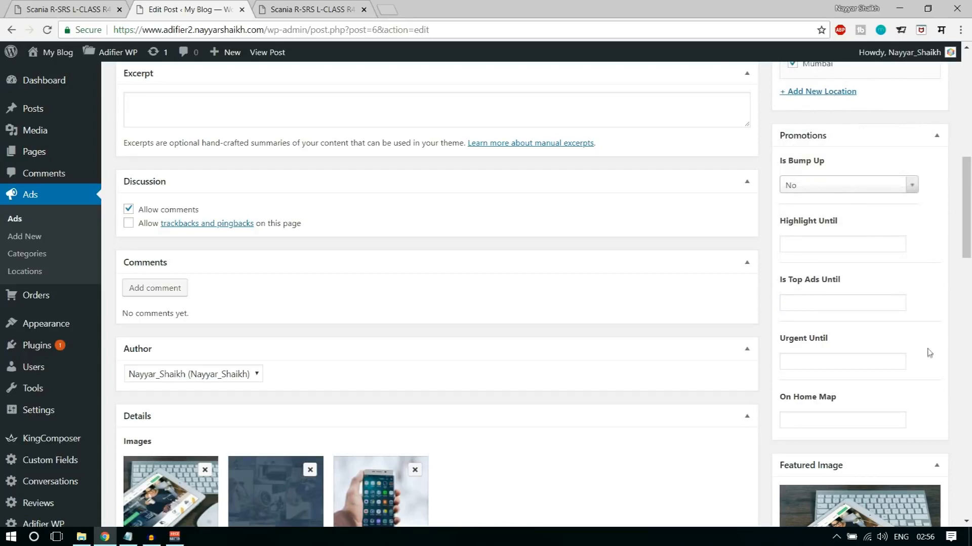
{"action": "scroll", "coordinate": [930, 309], "scroll_direction": "up", "scroll_amount": 1}
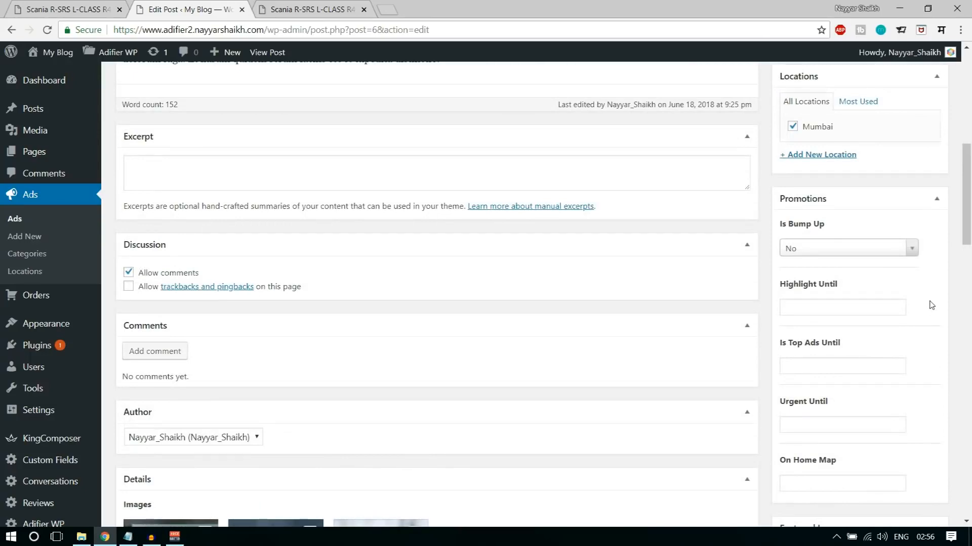
{"action": "scroll", "coordinate": [932, 302], "scroll_direction": "down", "scroll_amount": 8}
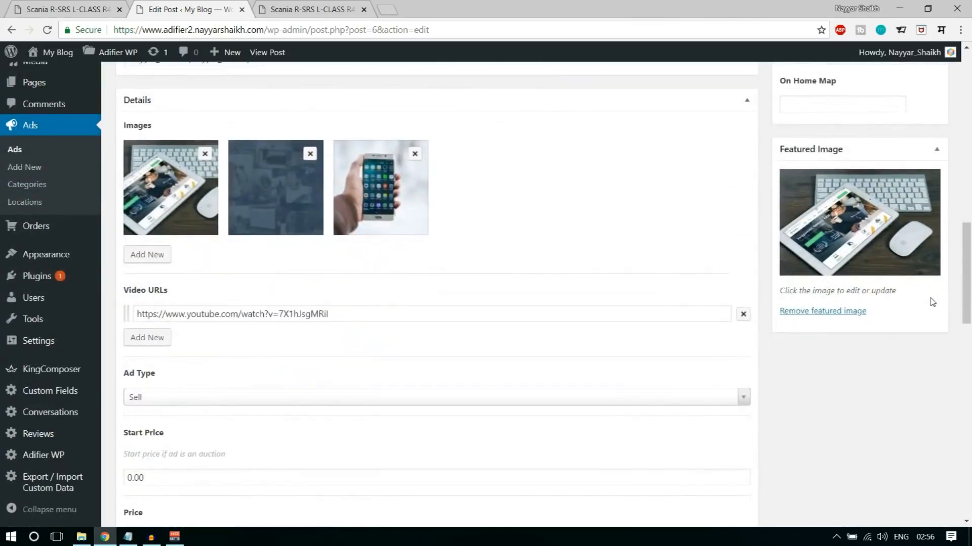
{"action": "scroll", "coordinate": [935, 310], "scroll_direction": "up", "scroll_amount": 4}
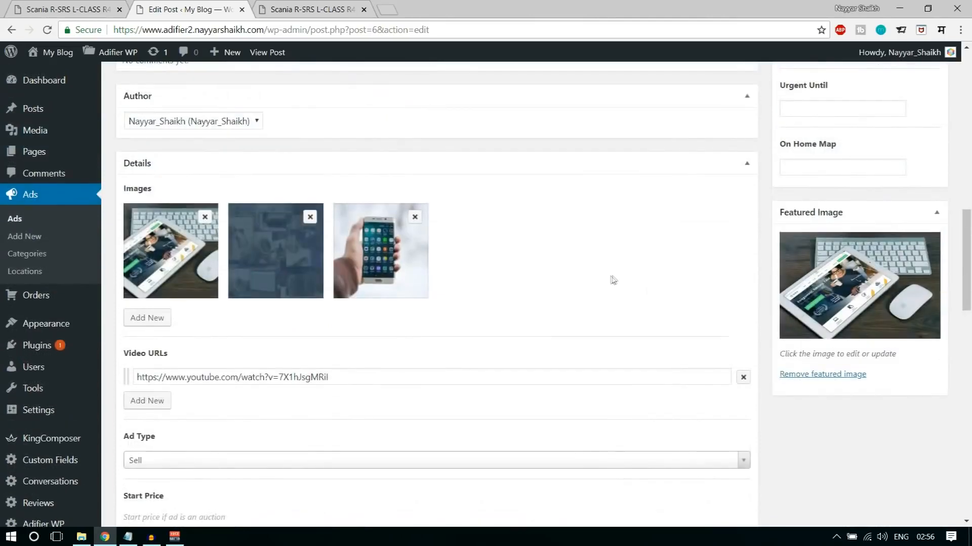
- Try the Buy and Auction ad types and restore the ad type to Sell
{"action": "scroll", "coordinate": [549, 346], "scroll_direction": "down", "scroll_amount": 4}
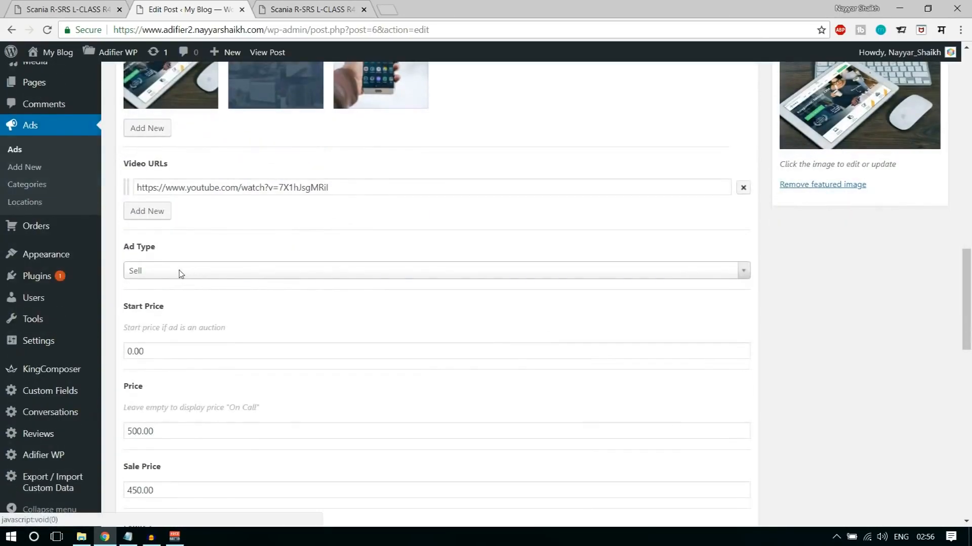
{"action": "left_click", "coordinate": [179, 273]}
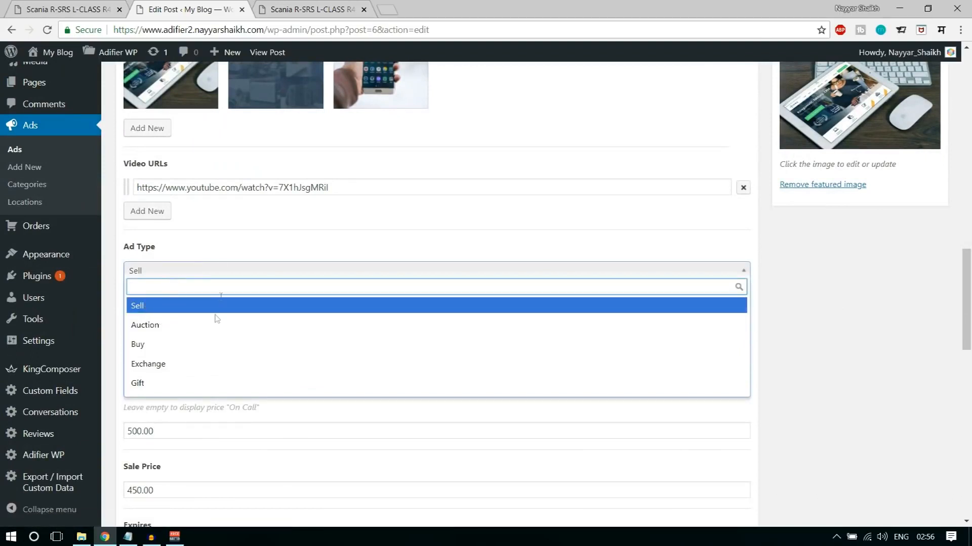
{"action": "left_click", "coordinate": [203, 343]}
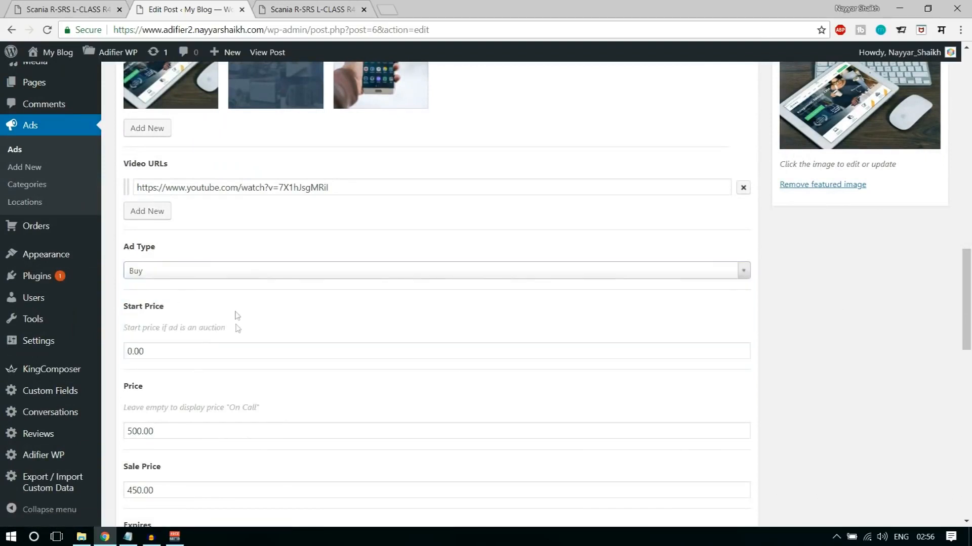
{"action": "left_click", "coordinate": [229, 276]}
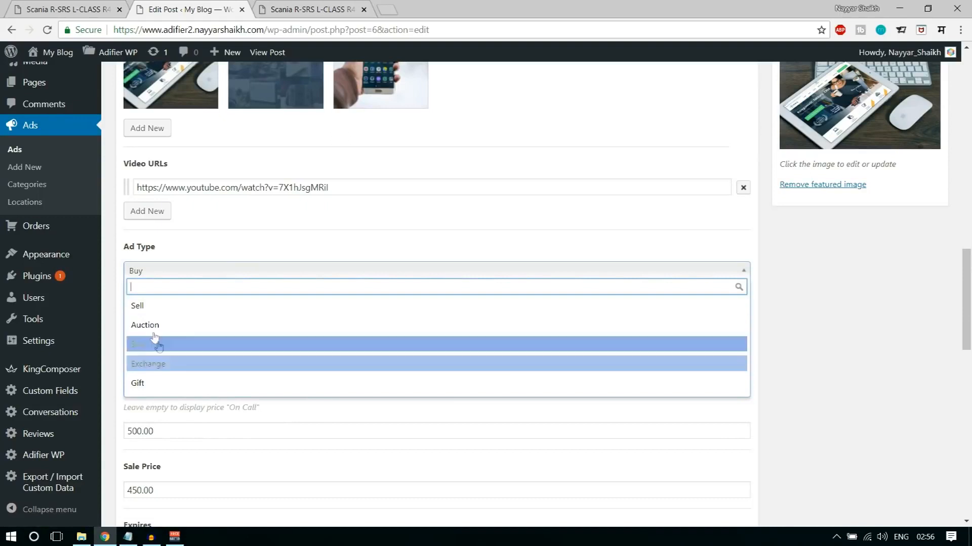
{"action": "left_click", "coordinate": [181, 330]}
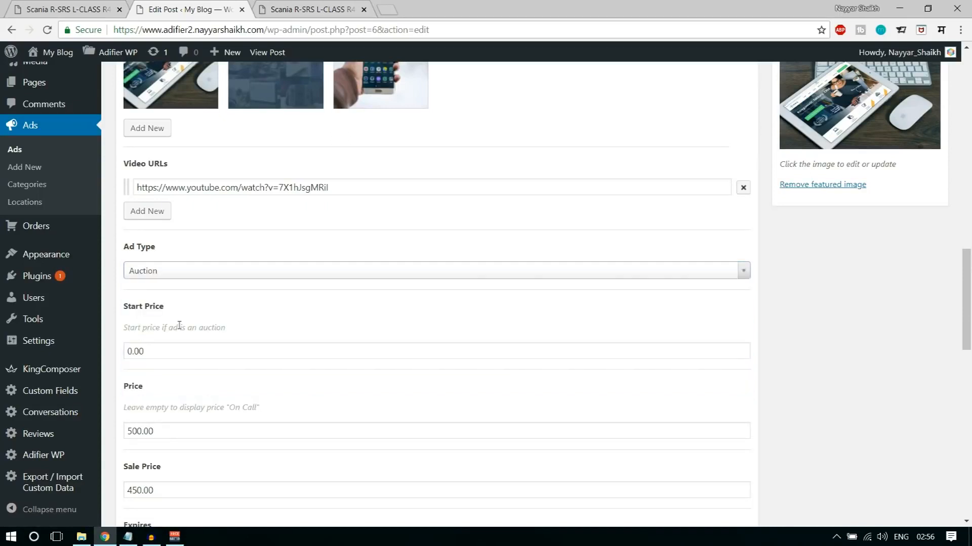
{"action": "left_click", "coordinate": [188, 272]}
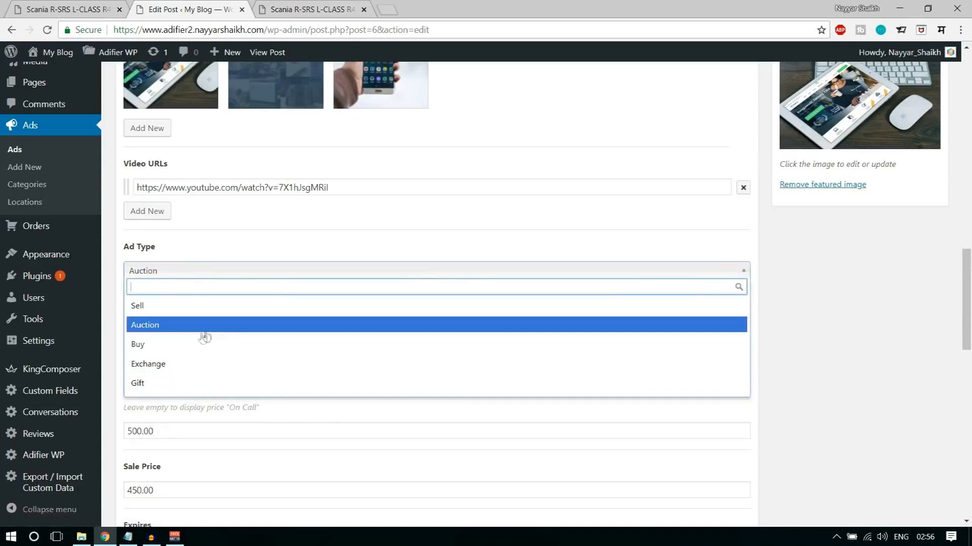
{"action": "left_click", "coordinate": [205, 276]}
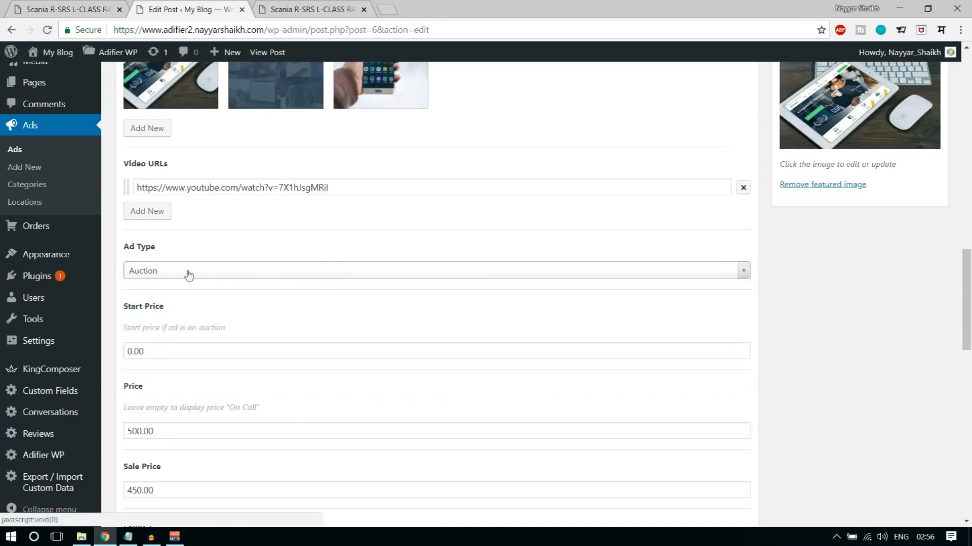
{"action": "left_click", "coordinate": [183, 276]}
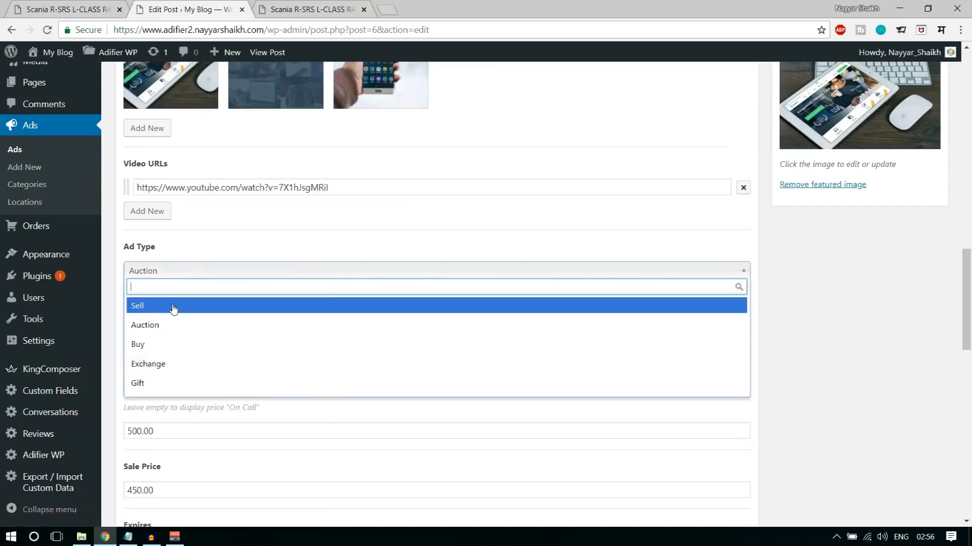
{"action": "left_click", "coordinate": [174, 306]}
{"action": "scroll", "coordinate": [506, 402], "scroll_direction": "up", "scroll_amount": 15}
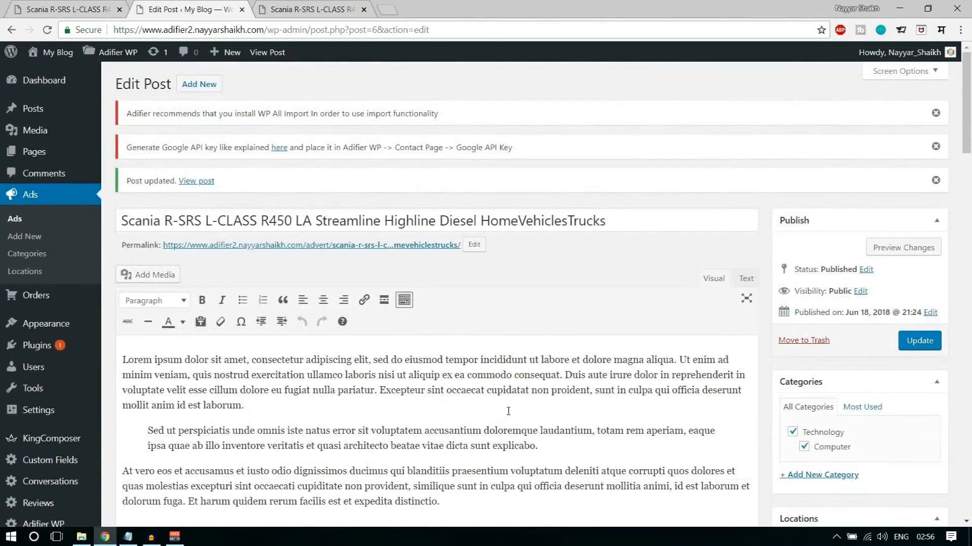
{"action": "left_click", "coordinate": [329, 7]}
{"action": "left_click", "coordinate": [214, 6]}
{"action": "scroll", "coordinate": [969, 164], "scroll_direction": "down", "scroll_amount": 12}
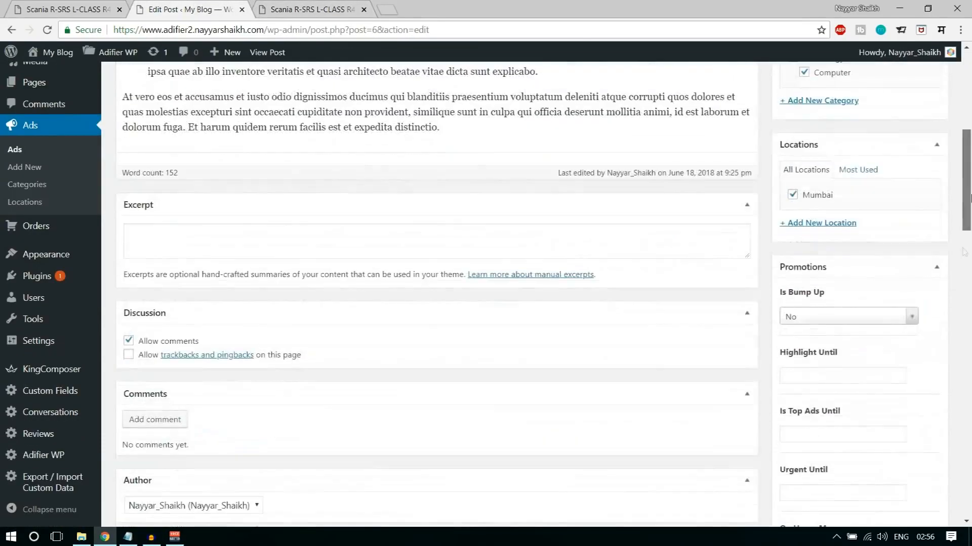
{"action": "scroll", "coordinate": [793, 315], "scroll_direction": "down", "scroll_amount": 8}
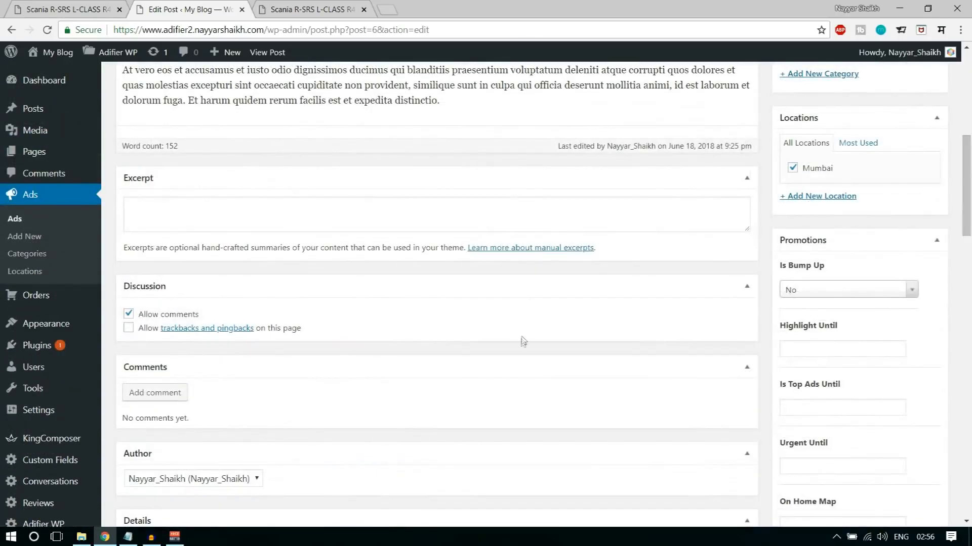
{"action": "scroll", "coordinate": [521, 341], "scroll_direction": "down", "scroll_amount": 10}
- Examine the More Details section of the demo site's Scania ad, from the make to the body color
{"action": "left_click", "coordinate": [71, 4]}
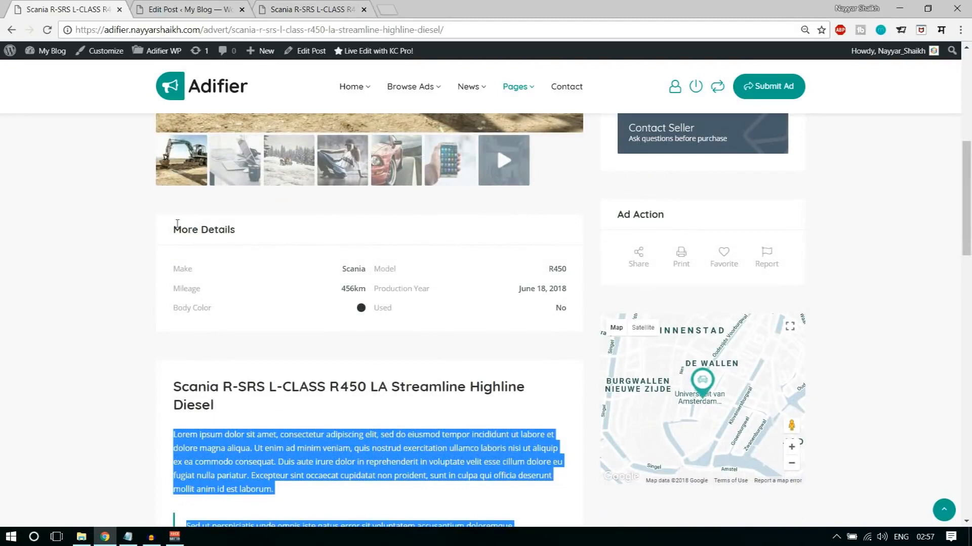
{"action": "left_click_drag", "start_coordinate": [177, 223], "coordinate": [257, 234]}
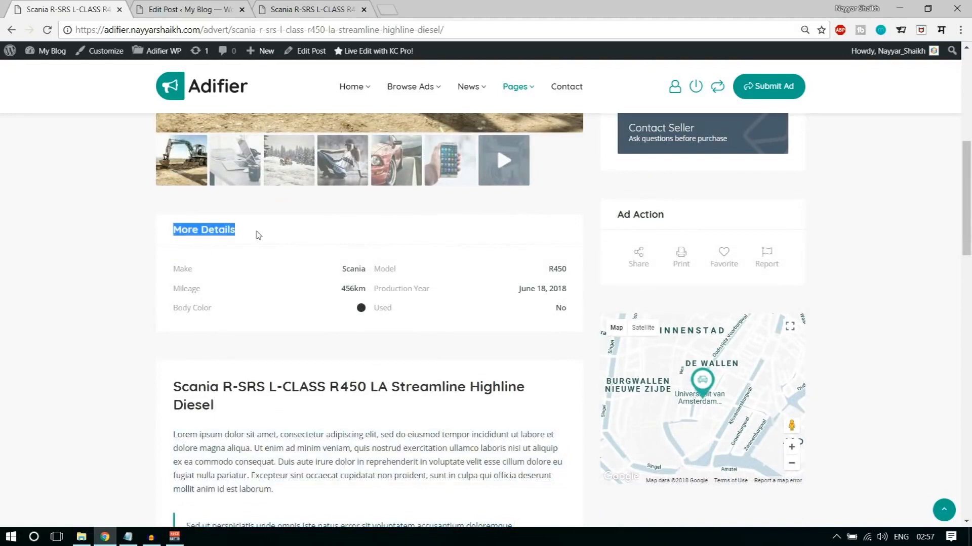
{"action": "left_click", "coordinate": [220, 264]}
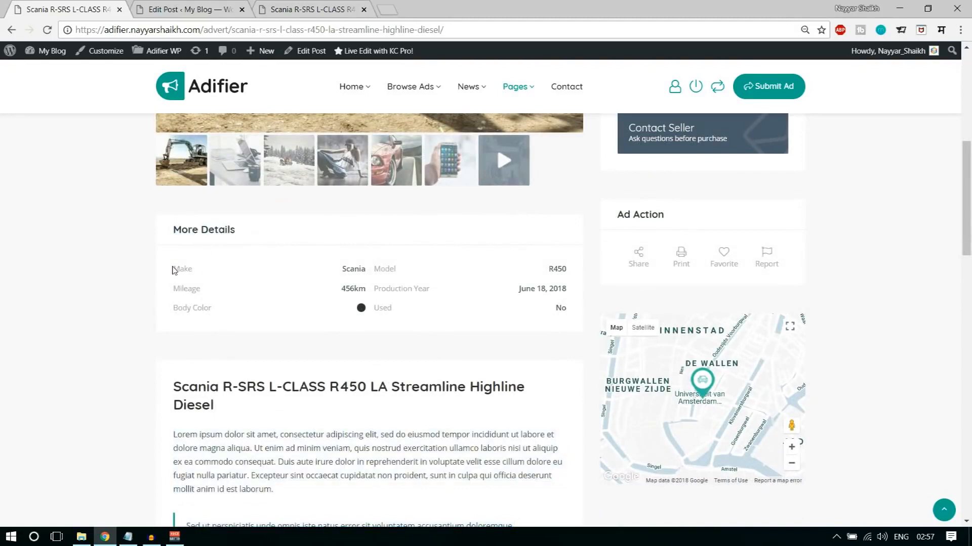
{"action": "left_click_drag", "start_coordinate": [177, 312], "coordinate": [263, 311]}
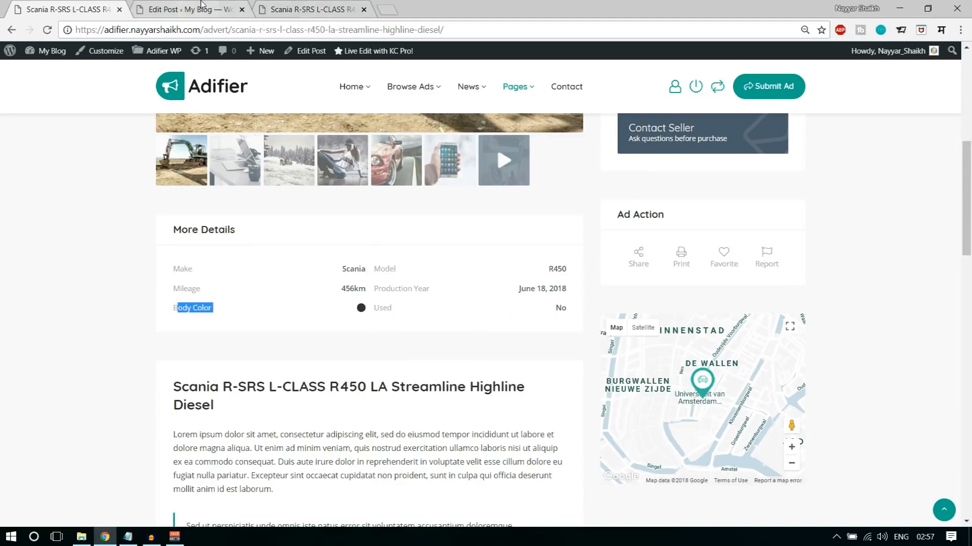
- Return to the ad editor and inspect the Additional Information section at the end of the form
{"action": "left_click", "coordinate": [188, 9]}
{"action": "scroll", "coordinate": [486, 283], "scroll_direction": "down", "scroll_amount": 5}
{"action": "scroll", "coordinate": [514, 323], "scroll_direction": "down", "scroll_amount": 10}
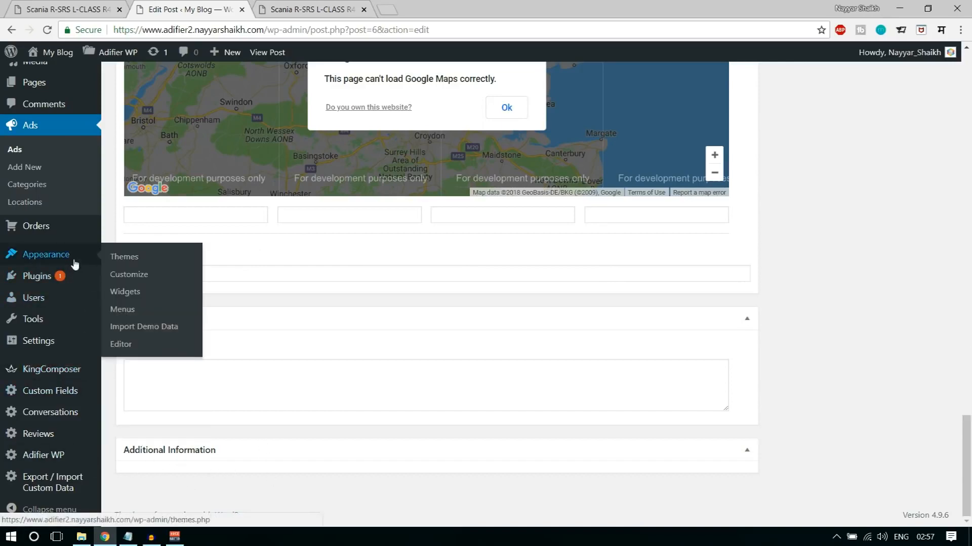
{"action": "scroll", "coordinate": [64, 338], "scroll_direction": "up", "scroll_amount": 3}
{"action": "scroll", "coordinate": [64, 338], "scroll_direction": "down", "scroll_amount": 3}
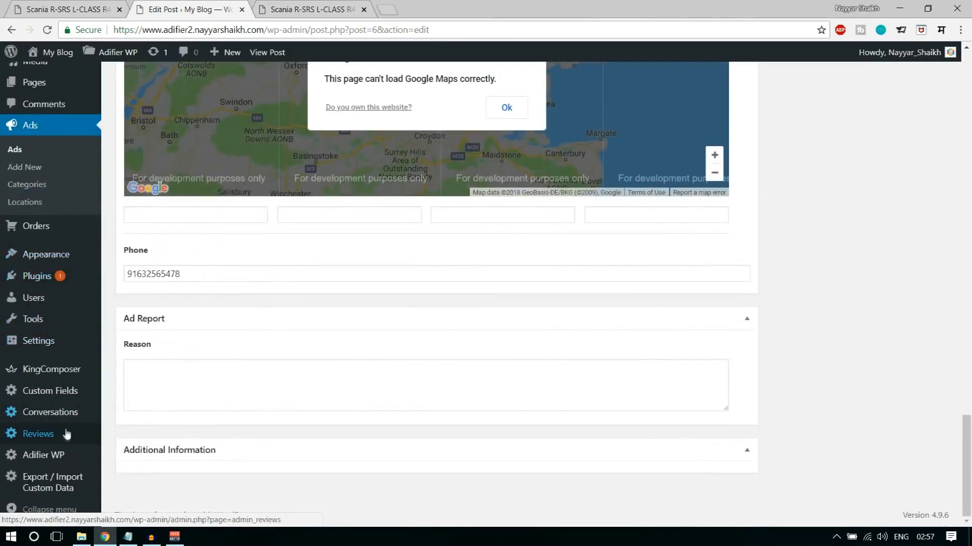
- Create a custom field group named "Computers CF" assigned to the Technology and Computer categories
{"action": "left_click", "coordinate": [70, 395]}
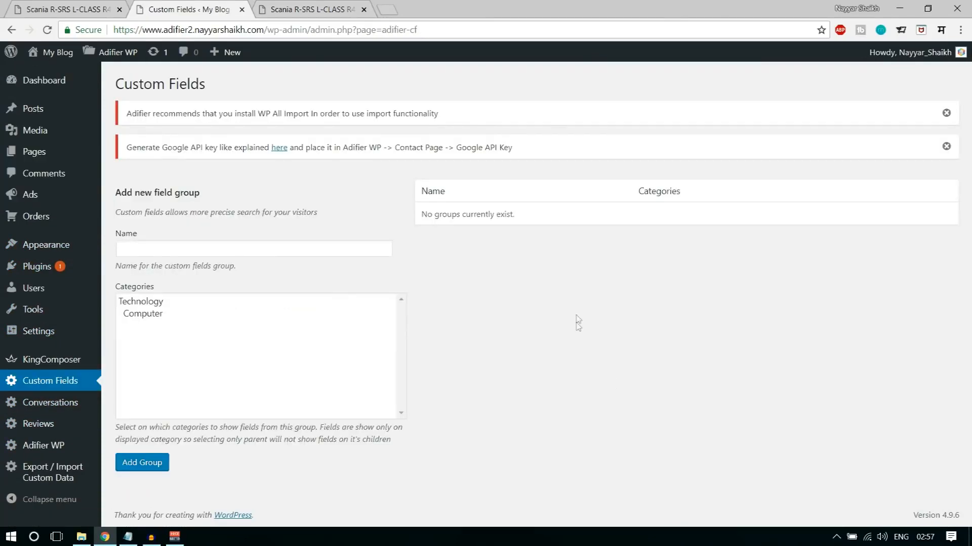
{"action": "left_click", "coordinate": [283, 249]}
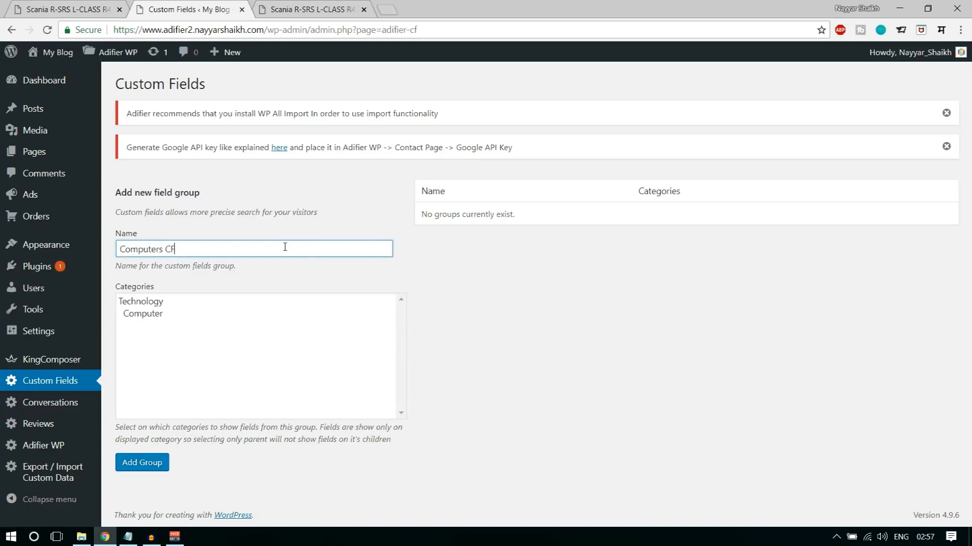
{"action": "left_click", "coordinate": [156, 343]}
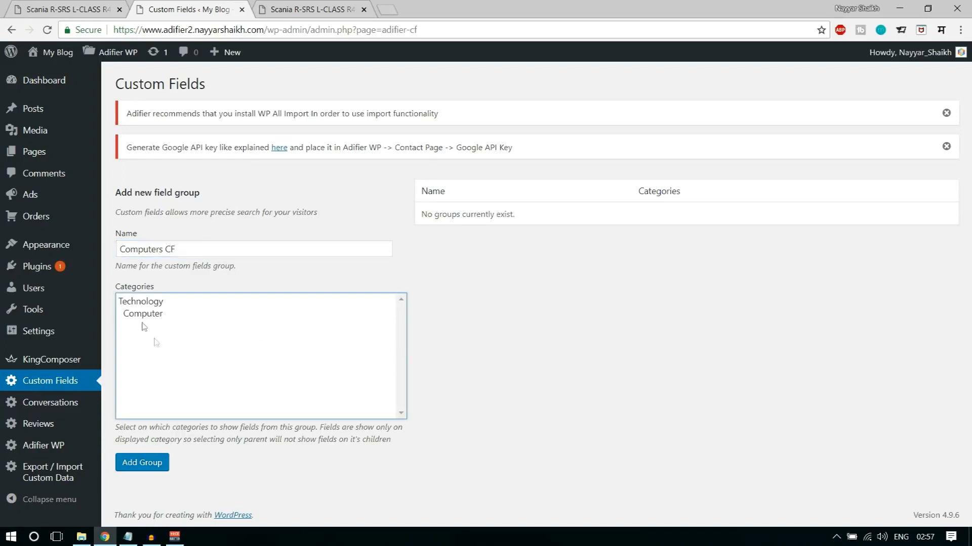
{"action": "left_click", "coordinate": [144, 315]}
{"action": "left_click", "coordinate": [147, 303], "text": "ctrl"}
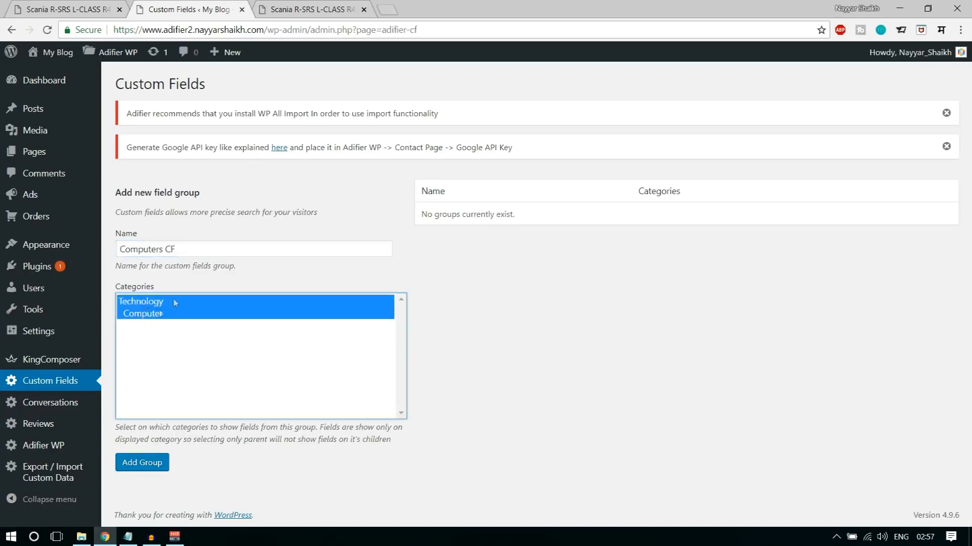
{"action": "left_click", "coordinate": [154, 468]}
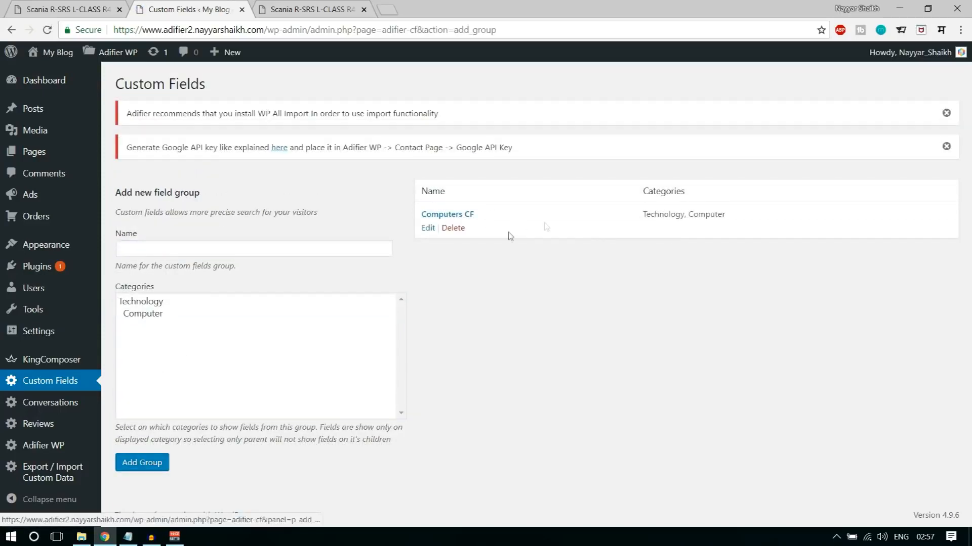
- Add a custom field named "Screen Size" with the Single Value type to the Computers CF group
{"action": "left_click", "coordinate": [443, 218]}
{"action": "scroll", "coordinate": [387, 299], "scroll_direction": "down", "scroll_amount": 3}
{"action": "scroll", "coordinate": [387, 299], "scroll_direction": "up", "scroll_amount": 3}
{"action": "left_click", "coordinate": [288, 248]}
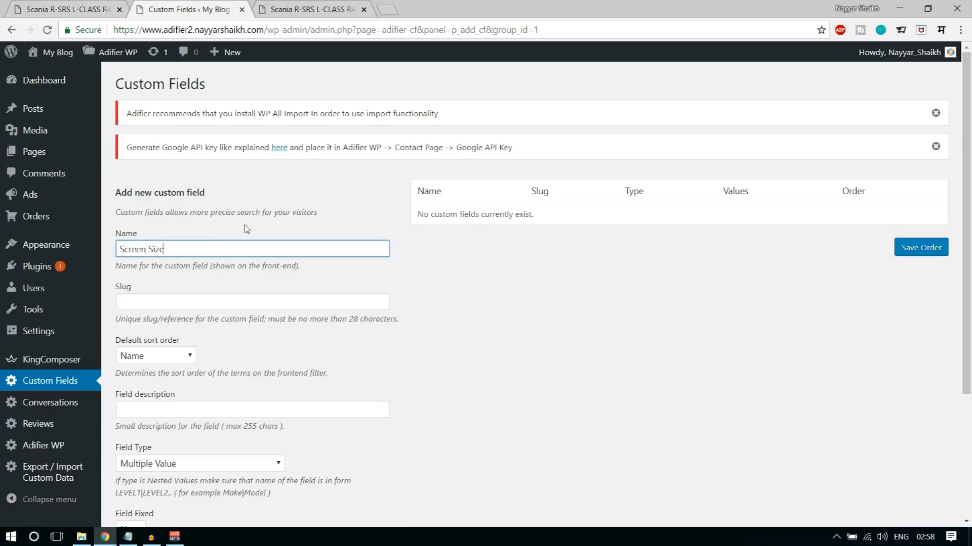
{"action": "scroll", "coordinate": [247, 230], "scroll_direction": "down", "scroll_amount": 3}
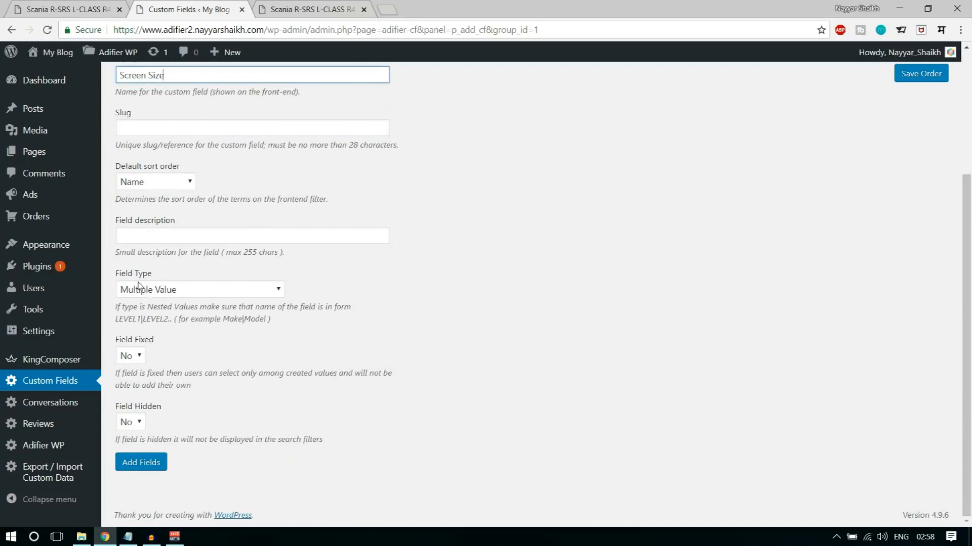
{"action": "left_click", "coordinate": [167, 289]}
{"action": "left_click", "coordinate": [187, 317]}
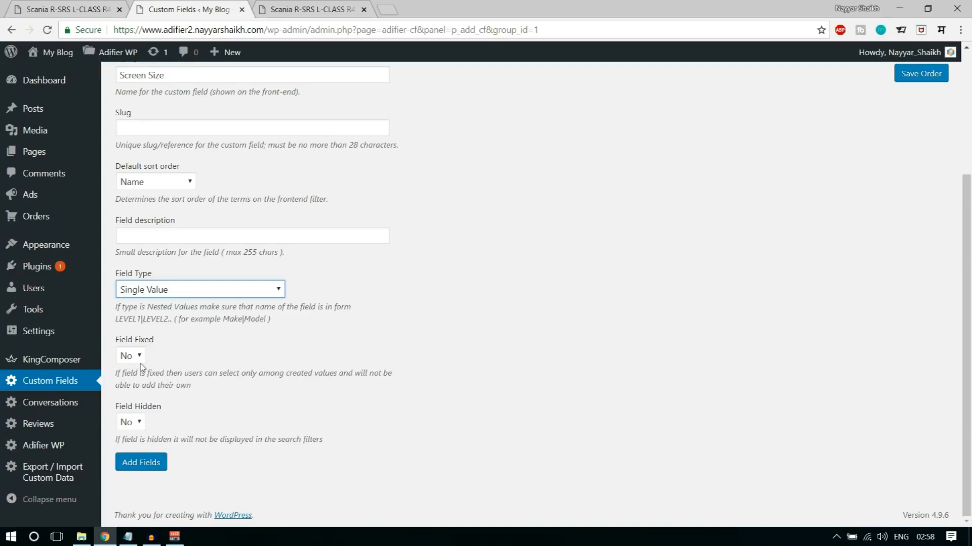
{"action": "left_click", "coordinate": [149, 463]}
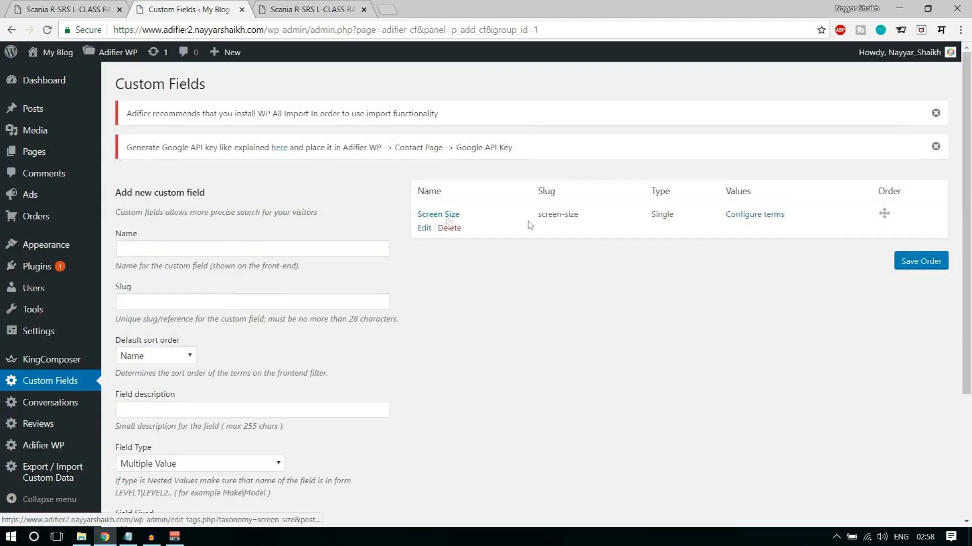
- Configure the Screen Size field's terms by adding "13 Inches" and "15 Inches"
{"action": "left_click", "coordinate": [754, 217]}
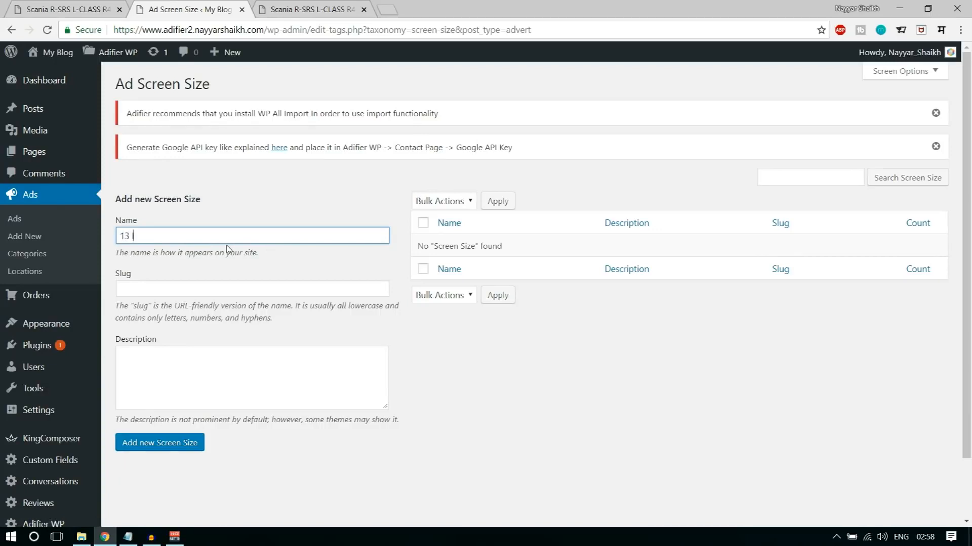
{"action": "left_click", "coordinate": [174, 441]}
{"action": "left_click", "coordinate": [179, 235]}
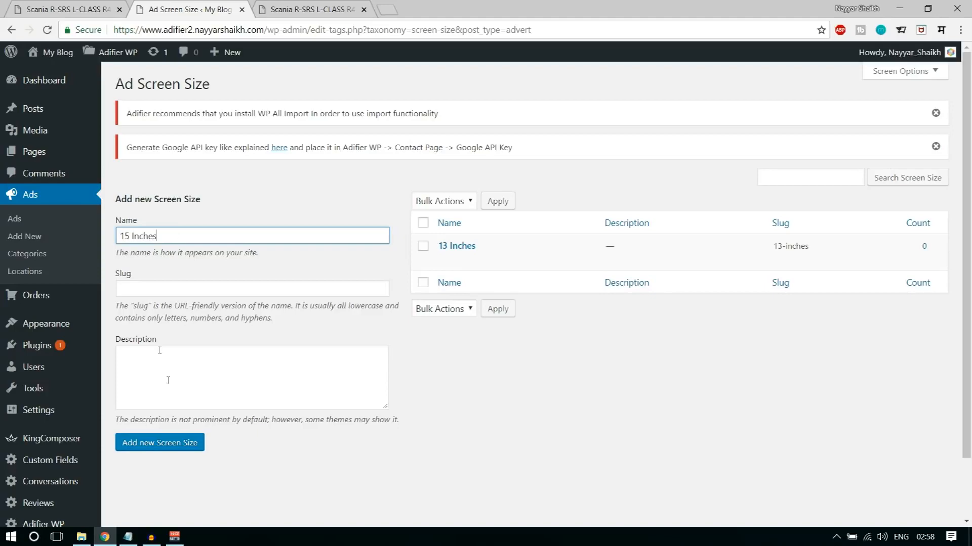
{"action": "left_click", "coordinate": [159, 447]}
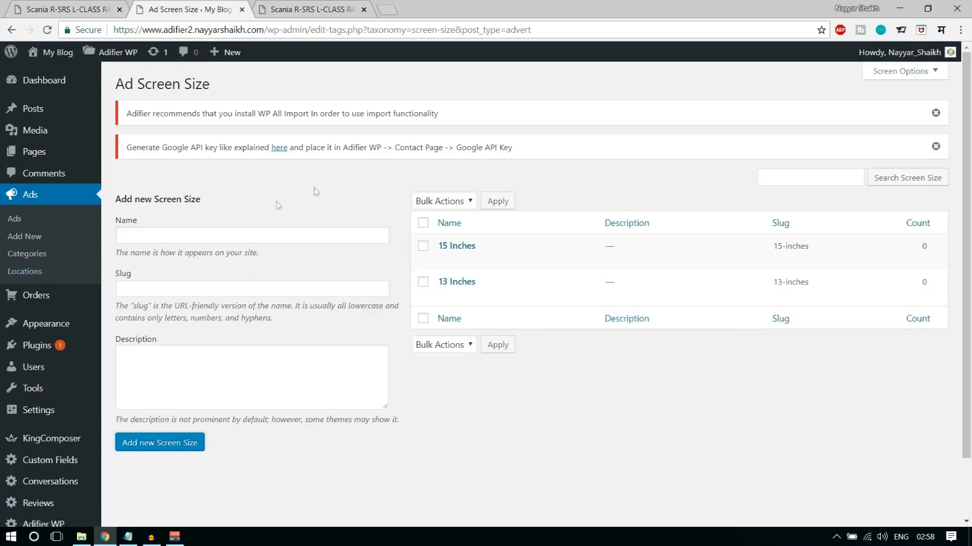
- Return to the Computers CF group and fill in a new custom field named "Color" with the Color field type
{"action": "scroll", "coordinate": [324, 202], "scroll_direction": "down", "scroll_amount": 2}
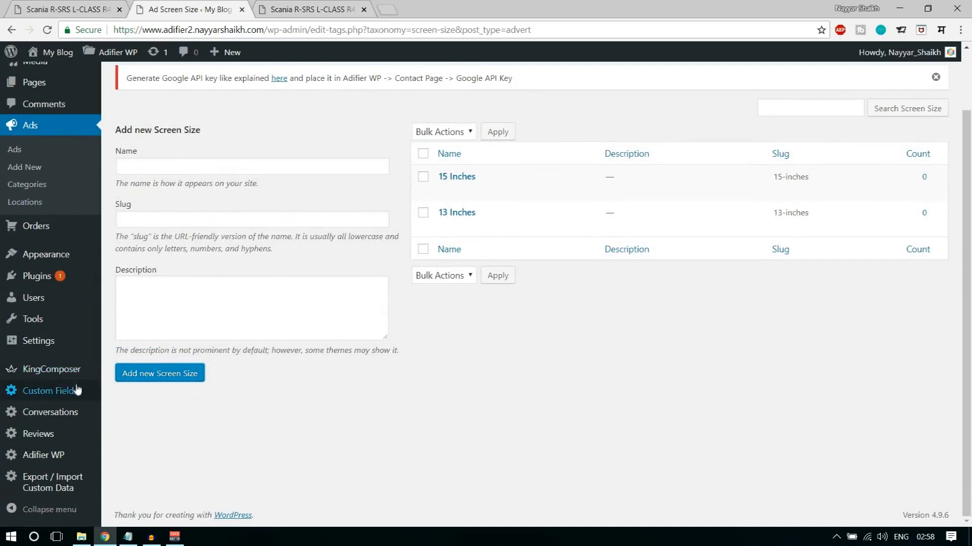
{"action": "left_click", "coordinate": [49, 396]}
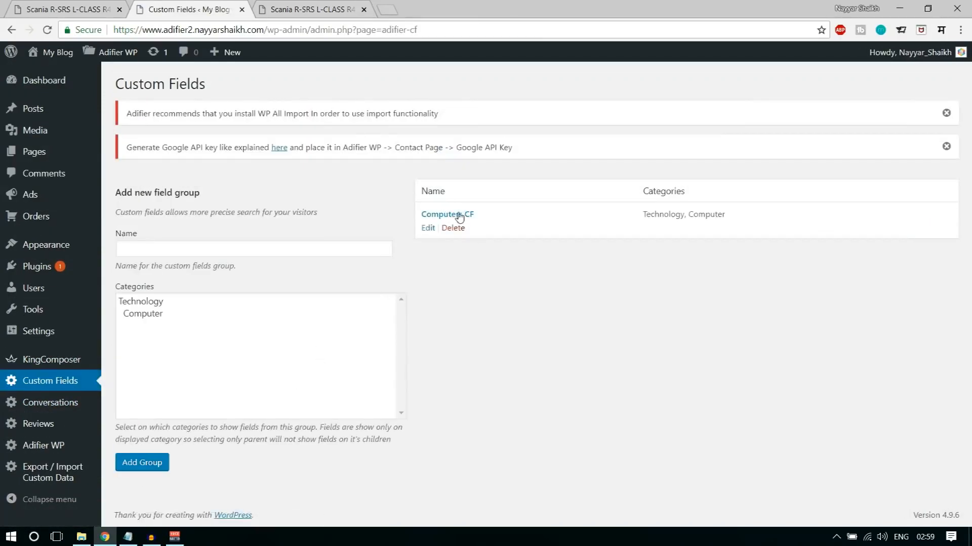
{"action": "left_click", "coordinate": [470, 215]}
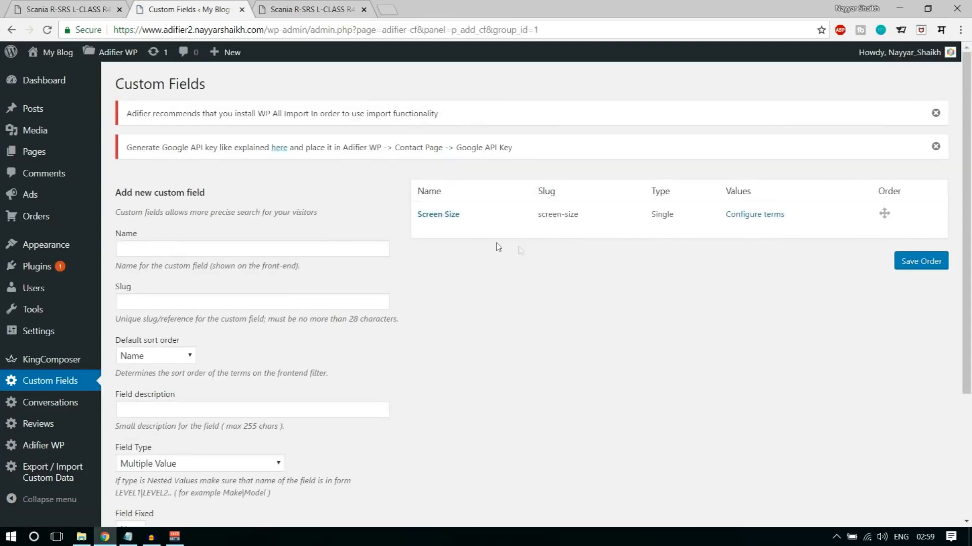
{"action": "left_click", "coordinate": [299, 246]}
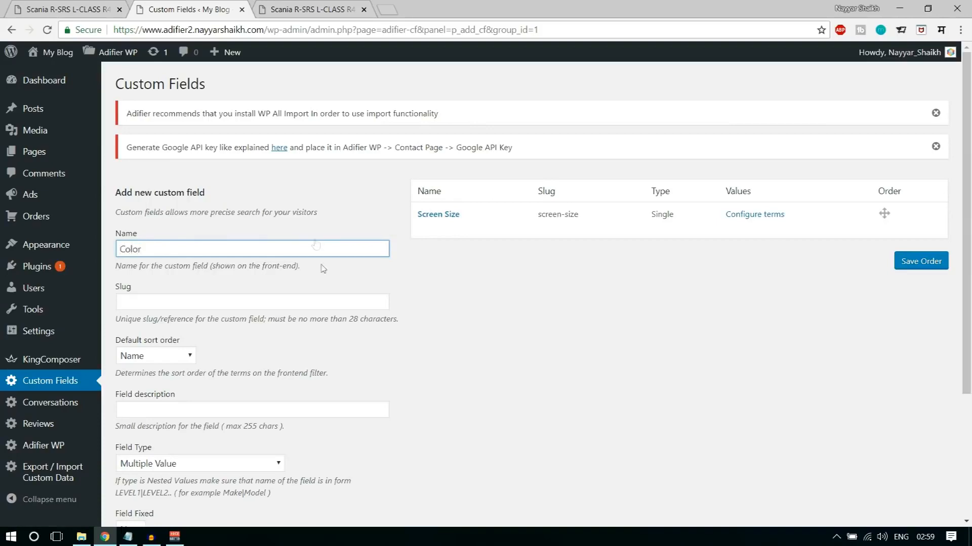
{"action": "scroll", "coordinate": [323, 270], "scroll_direction": "down", "scroll_amount": 2}
{"action": "left_click", "coordinate": [541, 284]}
{"action": "scroll", "coordinate": [546, 288], "scroll_direction": "down", "scroll_amount": 1}
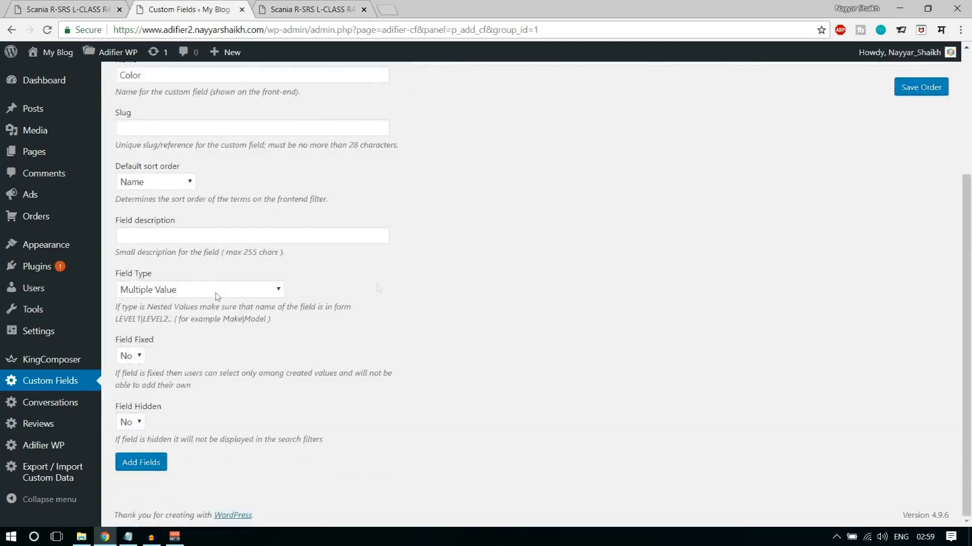
{"action": "left_click", "coordinate": [141, 296]}
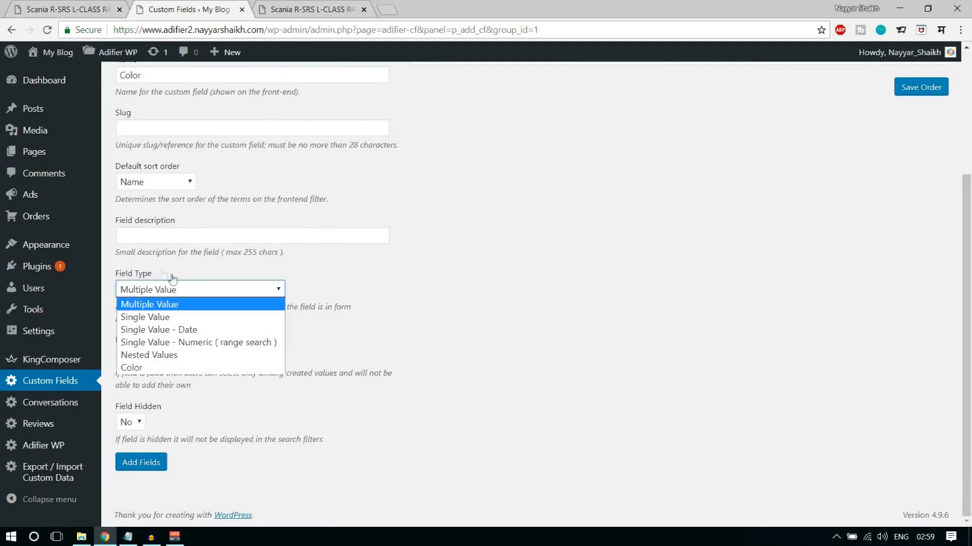
{"action": "left_click", "coordinate": [150, 369]}
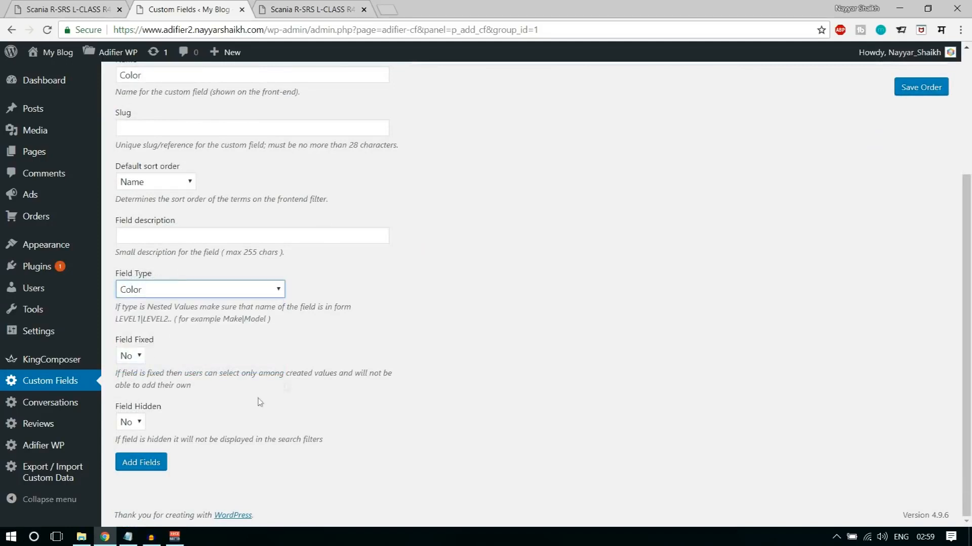
- Set Field Fixed to Yes for the Color field and add the field to the group
{"action": "left_click", "coordinate": [132, 360]}
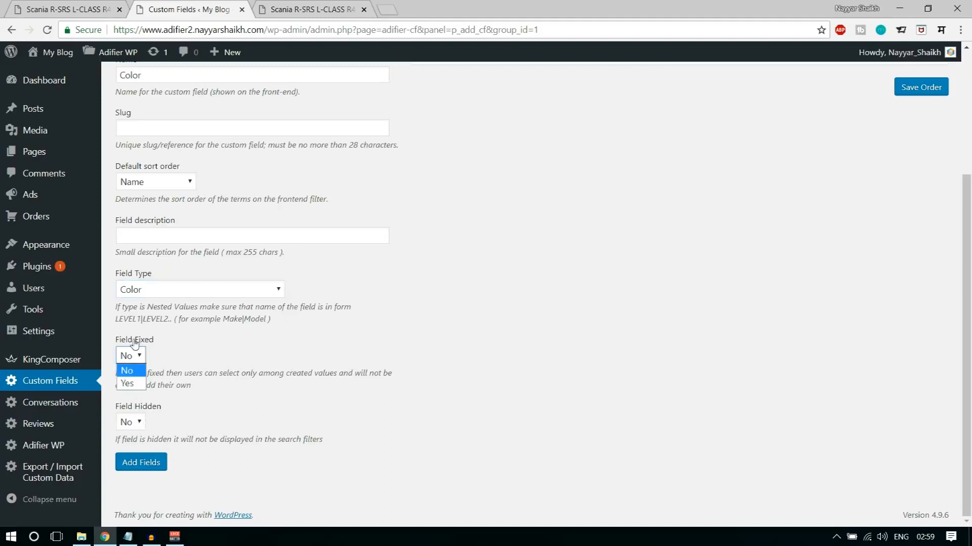
{"action": "left_click_drag", "start_coordinate": [116, 341], "coordinate": [163, 344]}
{"action": "left_click", "coordinate": [137, 357]}
{"action": "left_click", "coordinate": [139, 385]}
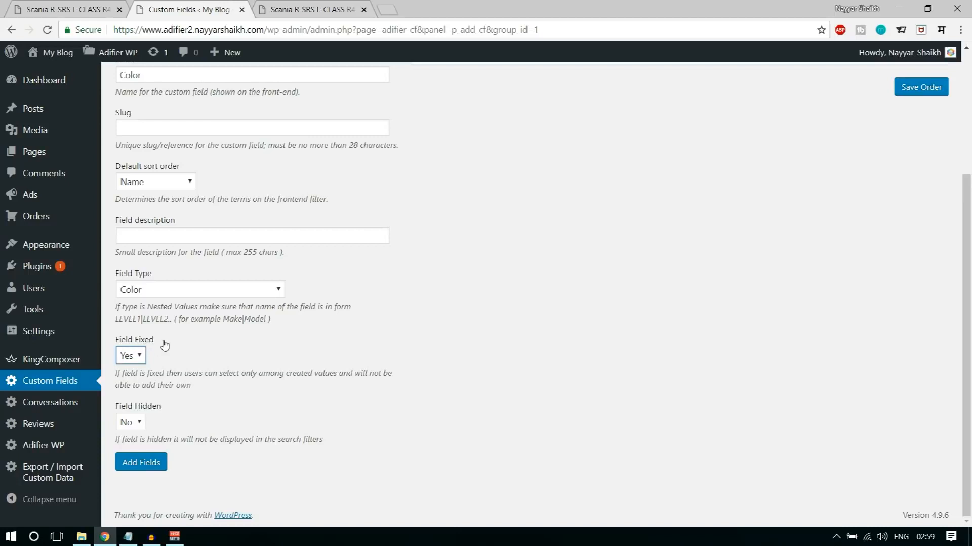
{"action": "left_click", "coordinate": [142, 463]}
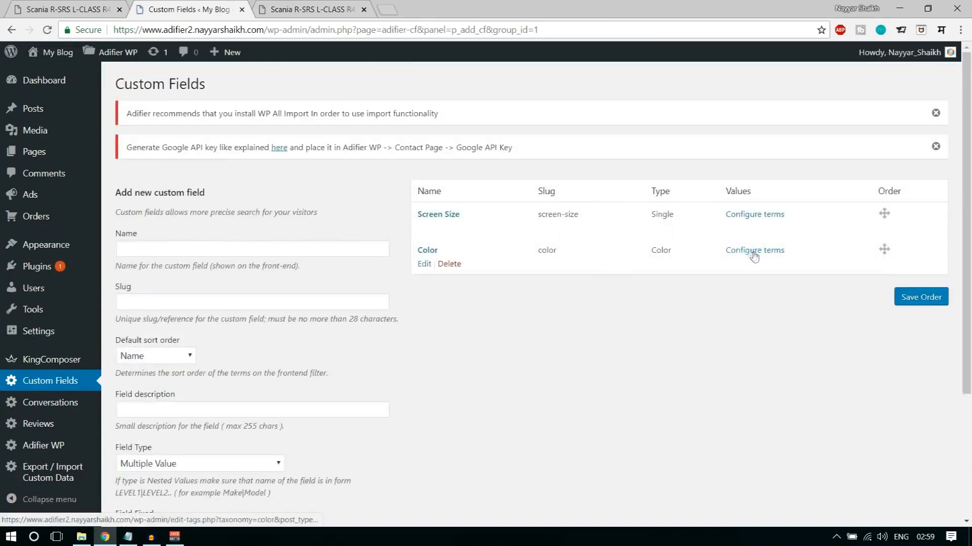
- Open the Color field's terms and search Google for "hex color" in a new browser tab
{"action": "left_click", "coordinate": [754, 251]}
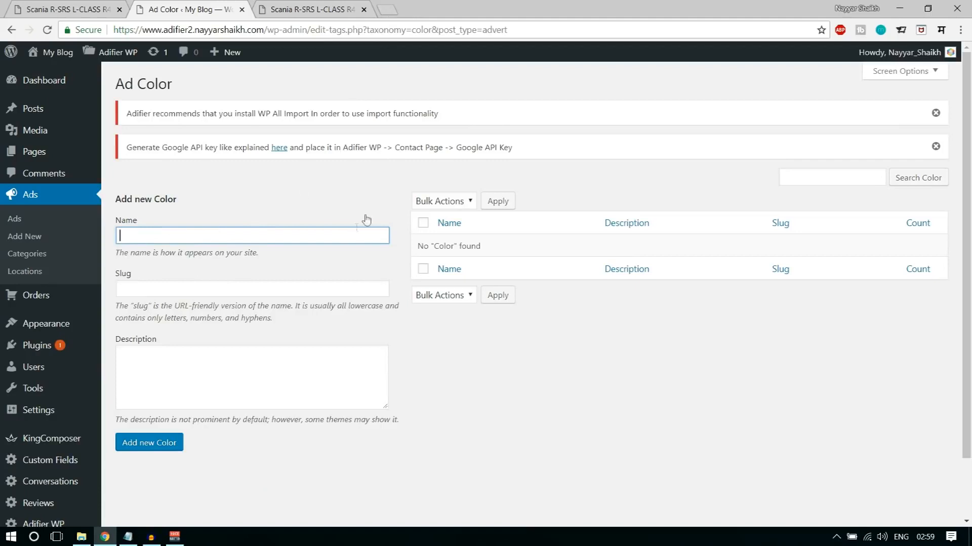
{"action": "left_click", "coordinate": [386, 8]}
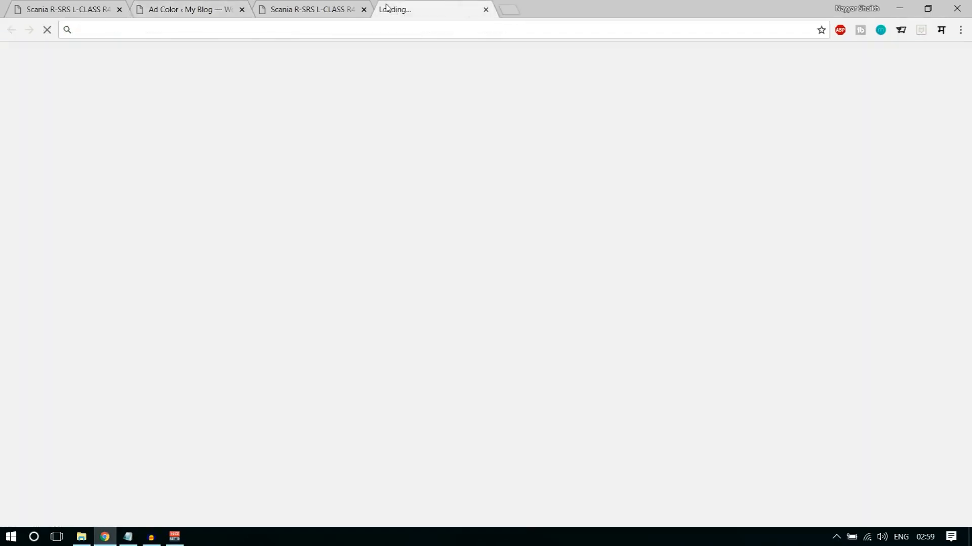
{"action": "type", "text": "hex"}
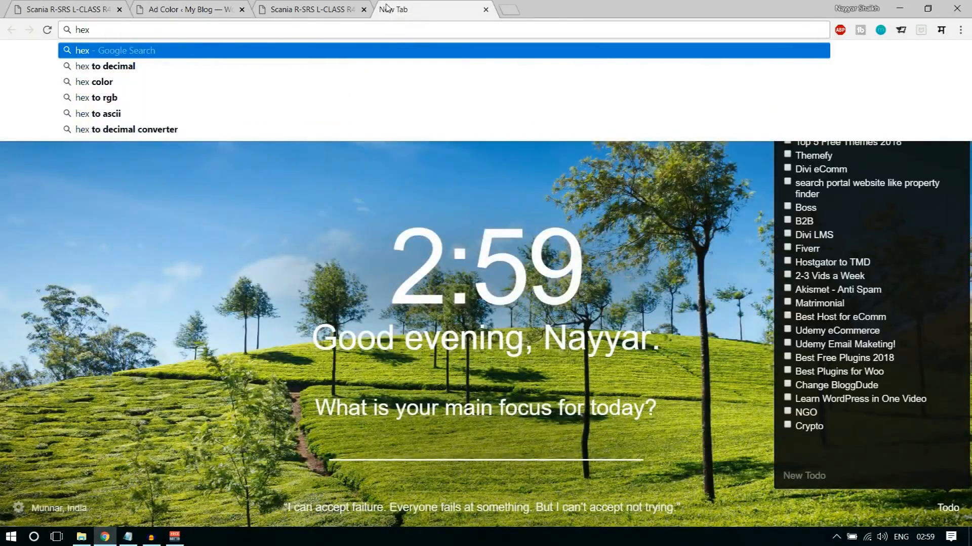
{"action": "key", "text": "Down"}
{"action": "key", "text": "Down"}
{"action": "key", "text": "Return"}
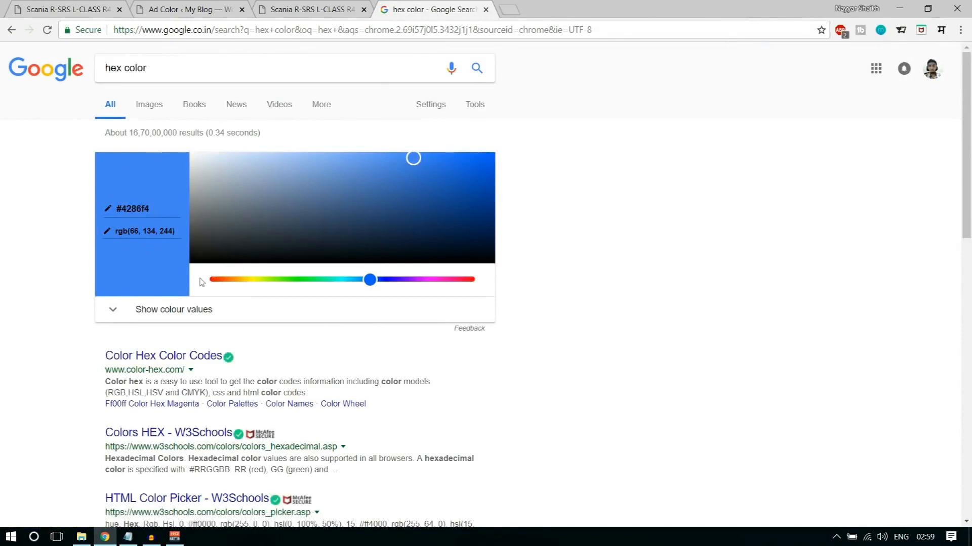
- Copy the blue hex code #4286f4 from the color picker and add it as a Color term
{"action": "left_click_drag", "start_coordinate": [156, 208], "coordinate": [93, 204]}
{"action": "key", "text": "ctrl+c"}
{"action": "left_click", "coordinate": [213, 5]}
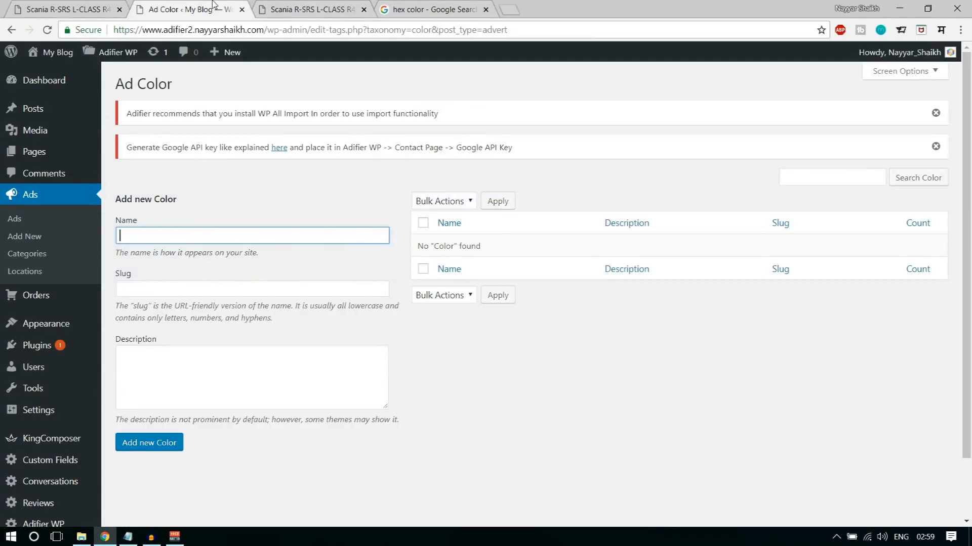
{"action": "key", "text": "ctrl+v"}
{"action": "left_click", "coordinate": [160, 445]}
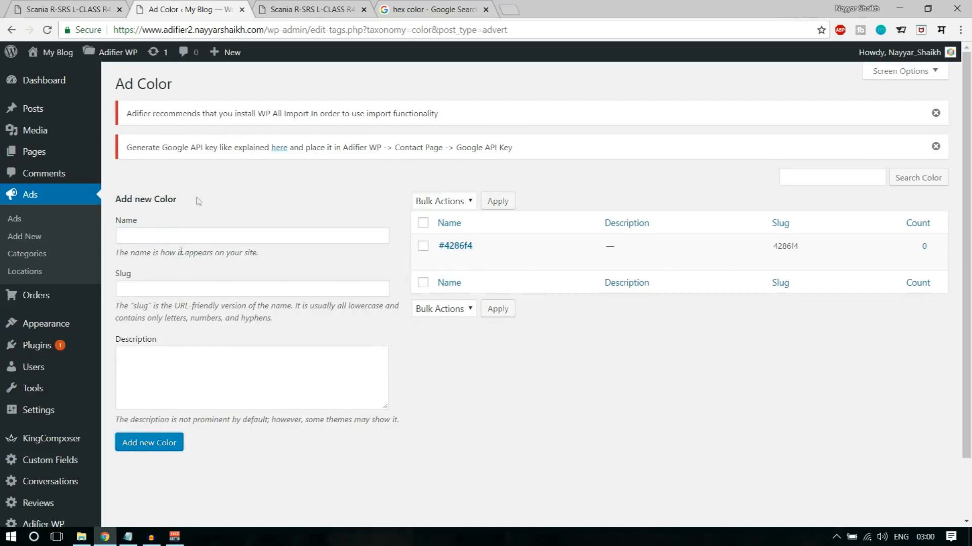
- Pick a red shade in Google's color picker and add its code #f44150 as a Color term
{"action": "left_click", "coordinate": [428, 5]}
{"action": "left_click_drag", "start_coordinate": [374, 284], "coordinate": [474, 292]}
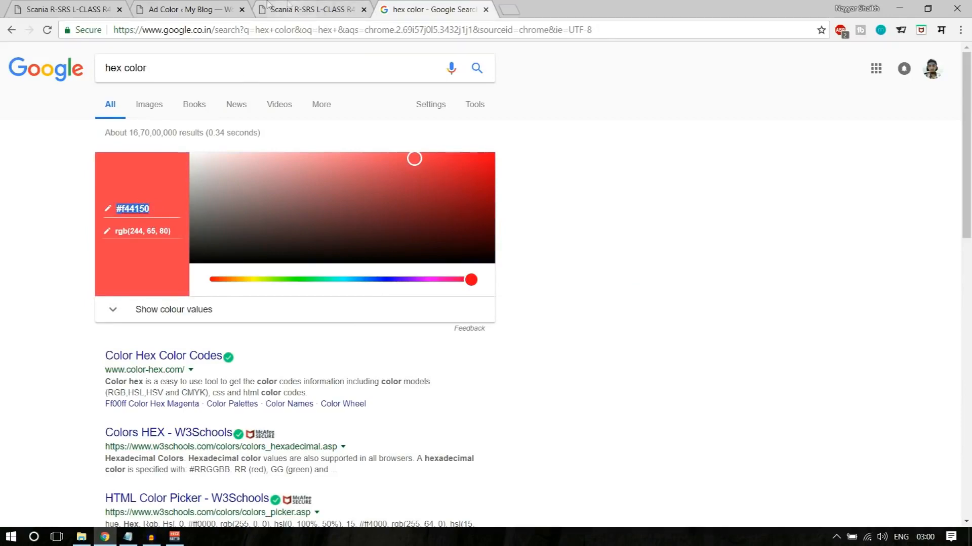
{"action": "left_click", "coordinate": [202, 9]}
{"action": "left_click", "coordinate": [196, 234]}
{"action": "type", "text": "#f44150"}
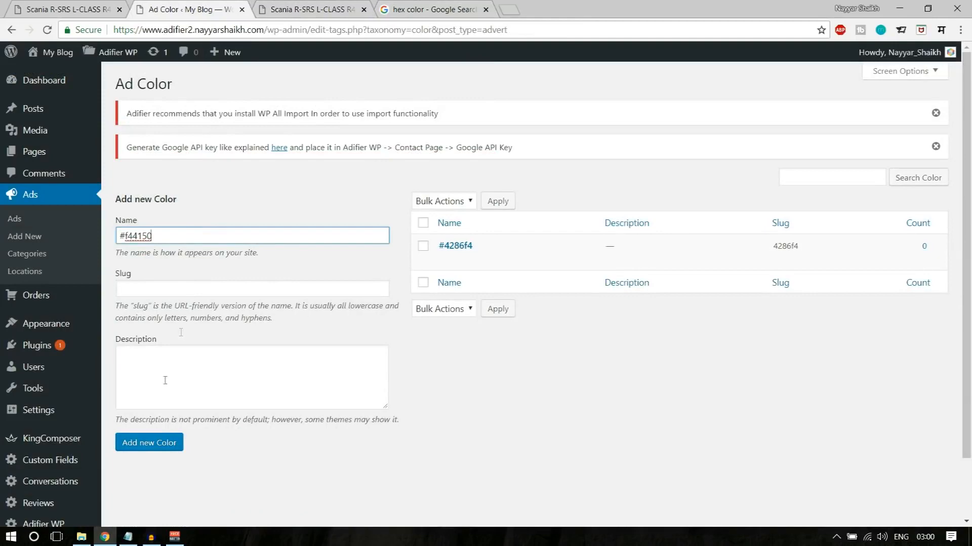
{"action": "left_click", "coordinate": [161, 446]}
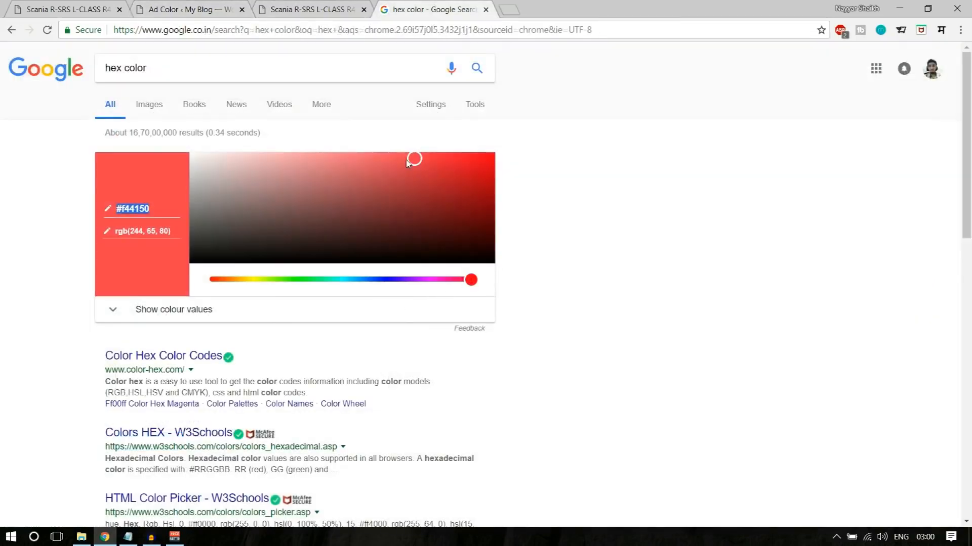
- Pick black in Google's color picker and add its code #000000 as a Color term
{"action": "left_click_drag", "start_coordinate": [408, 163], "coordinate": [380, 266]}
{"action": "left_click", "coordinate": [136, 208]}
{"action": "key", "text": "ctrl+c"}
{"action": "left_click", "coordinate": [201, 15]}
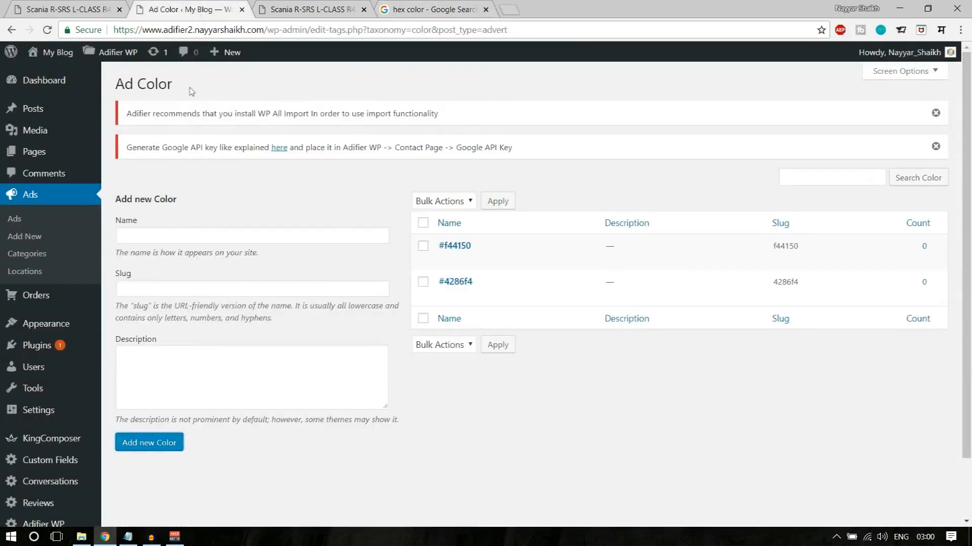
{"action": "left_click", "coordinate": [167, 237]}
{"action": "key", "text": "ctrl+v"}
{"action": "left_click", "coordinate": [145, 450]}
- Pick white in Google's color picker and add its code #ffffff as a Color term
{"action": "left_click", "coordinate": [410, 7]}
{"action": "left_click_drag", "start_coordinate": [299, 218], "coordinate": [187, 126]}
{"action": "left_click", "coordinate": [113, 206]}
{"action": "key", "text": "ctrl+c"}
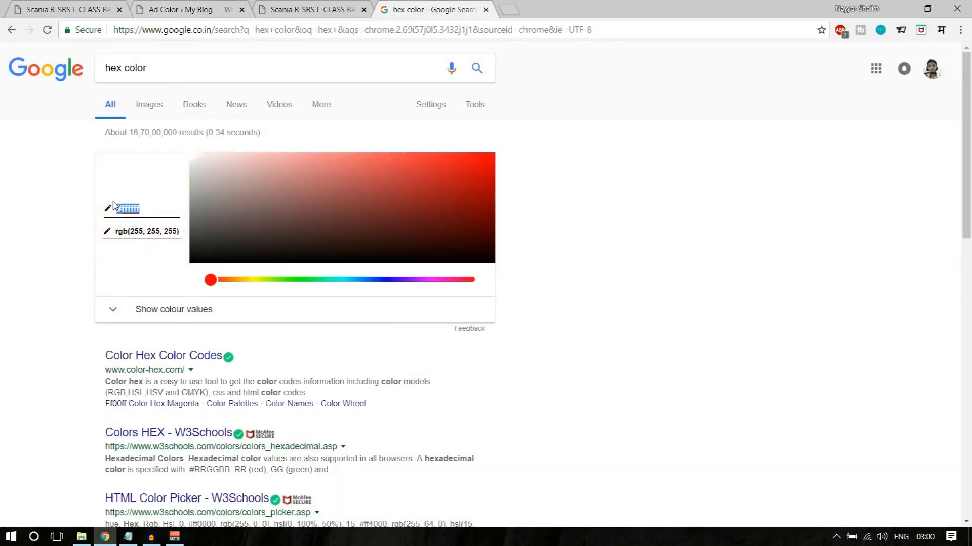
{"action": "left_click", "coordinate": [190, 8]}
{"action": "left_click", "coordinate": [147, 236]}
{"action": "key", "text": "ctrl+v"}
{"action": "left_click", "coordinate": [163, 442]}
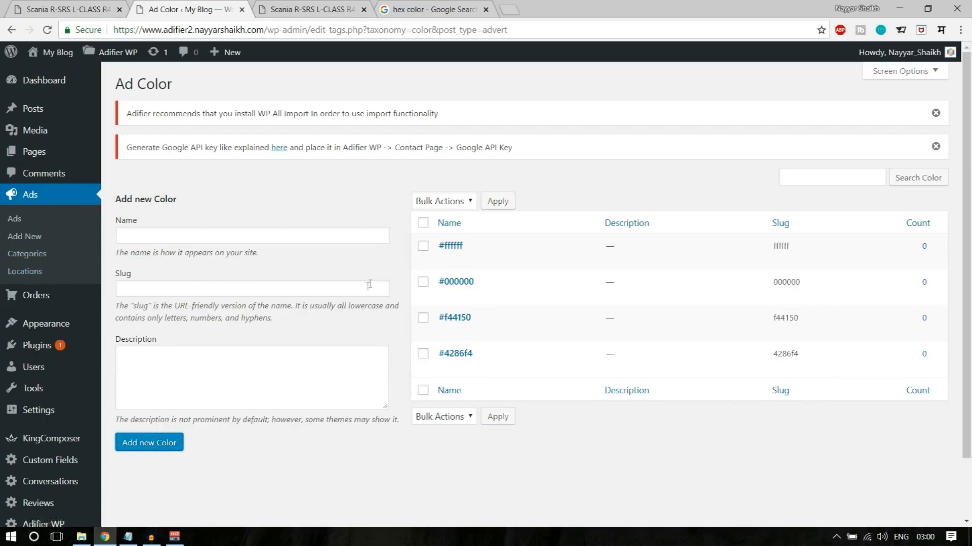
{"action": "scroll", "coordinate": [286, 283], "scroll_direction": "down", "scroll_amount": 3}
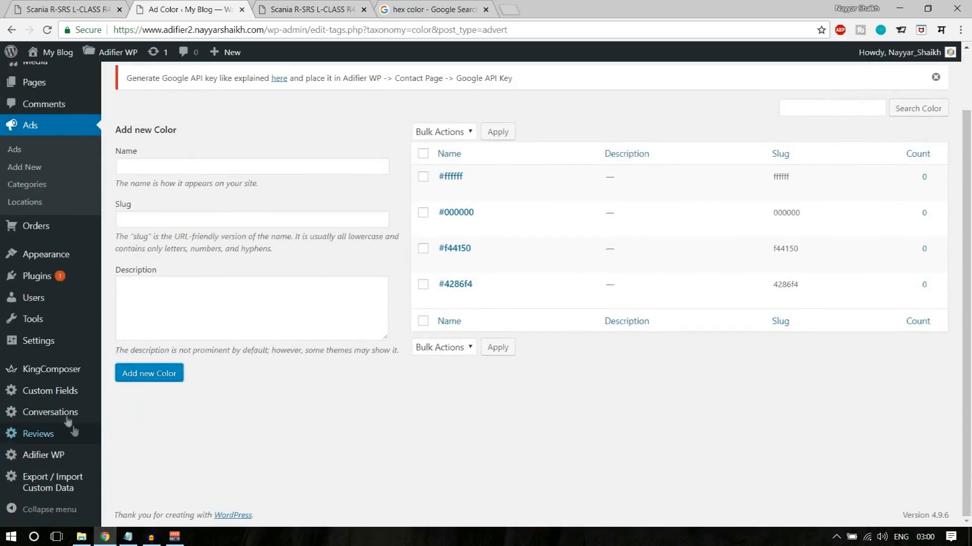
- Add a custom field named "Weight (g)" with type Single Value - Numeric ( range search ) to the Computers CF group
{"action": "left_click", "coordinate": [64, 393]}
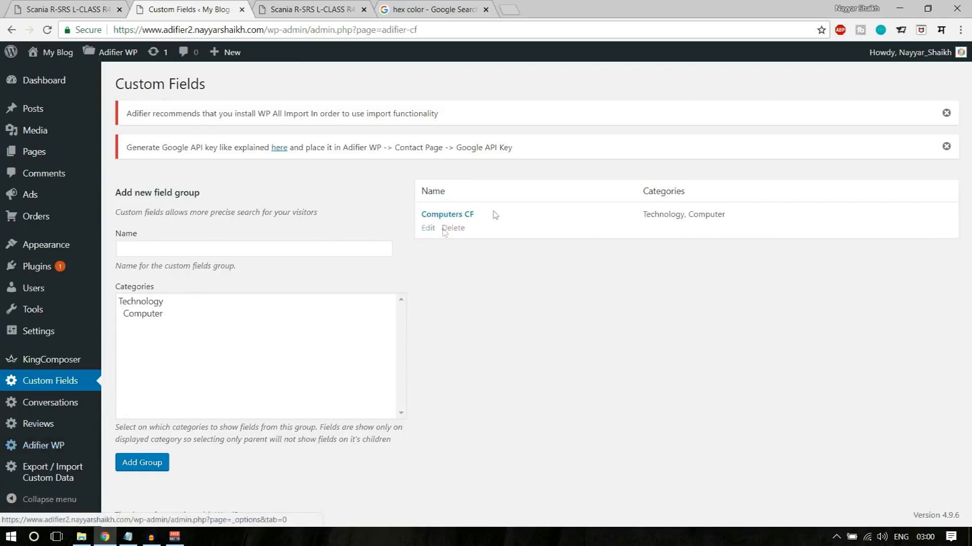
{"action": "left_click", "coordinate": [454, 216]}
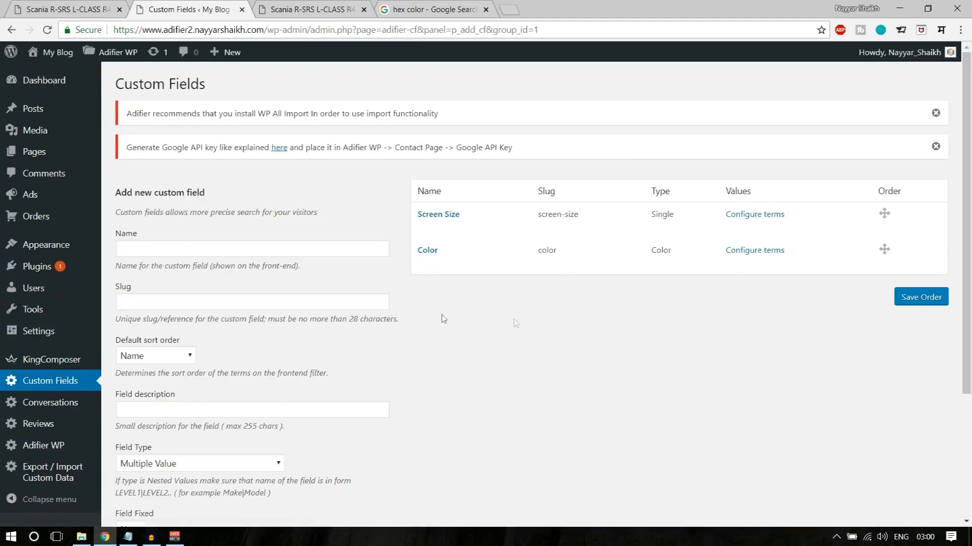
{"action": "left_click", "coordinate": [261, 256]}
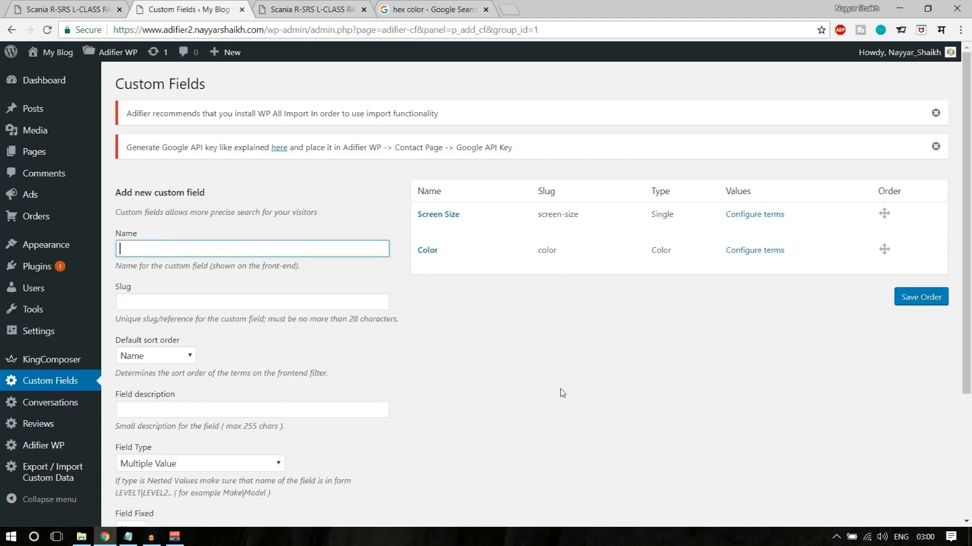
{"action": "type", "text": "Weight (g"}
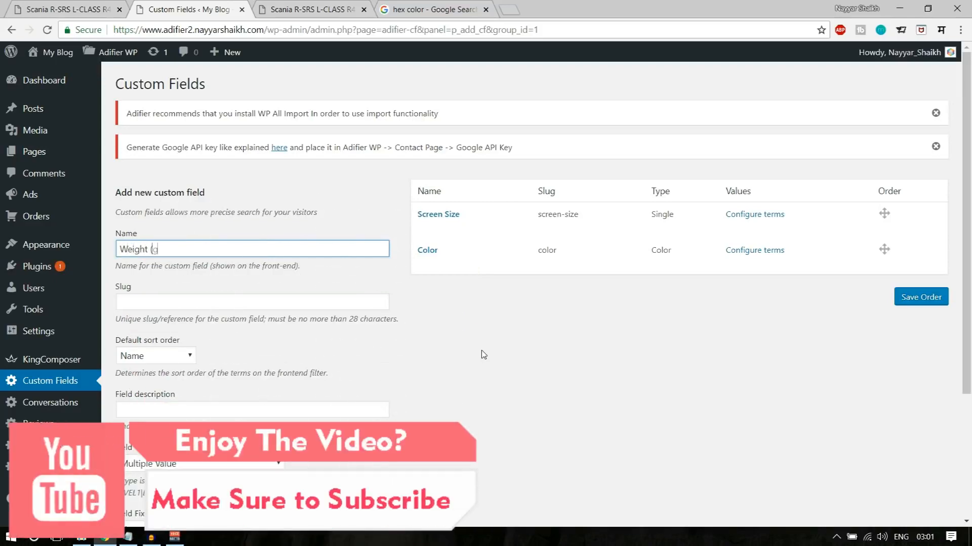
{"action": "scroll", "coordinate": [494, 389], "scroll_direction": "down", "scroll_amount": 3}
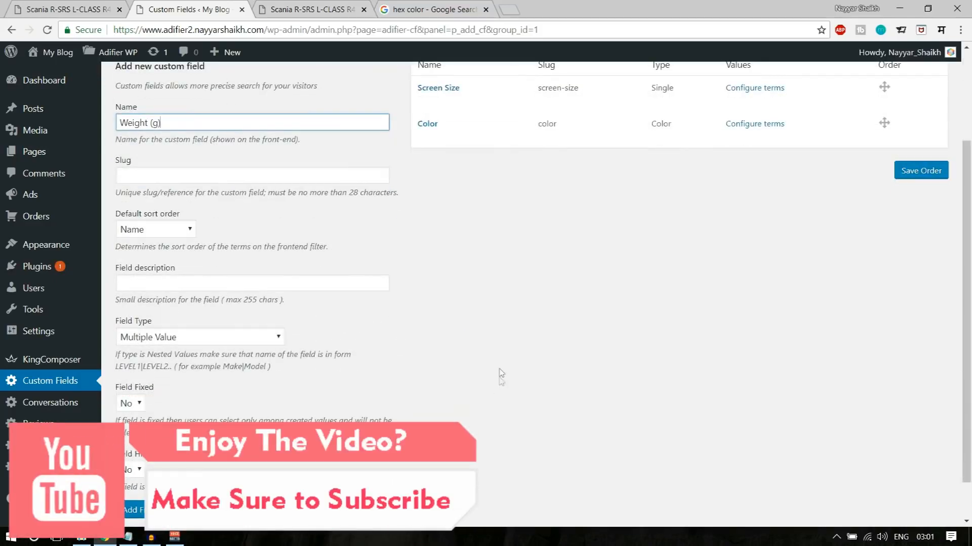
{"action": "left_click", "coordinate": [156, 296]}
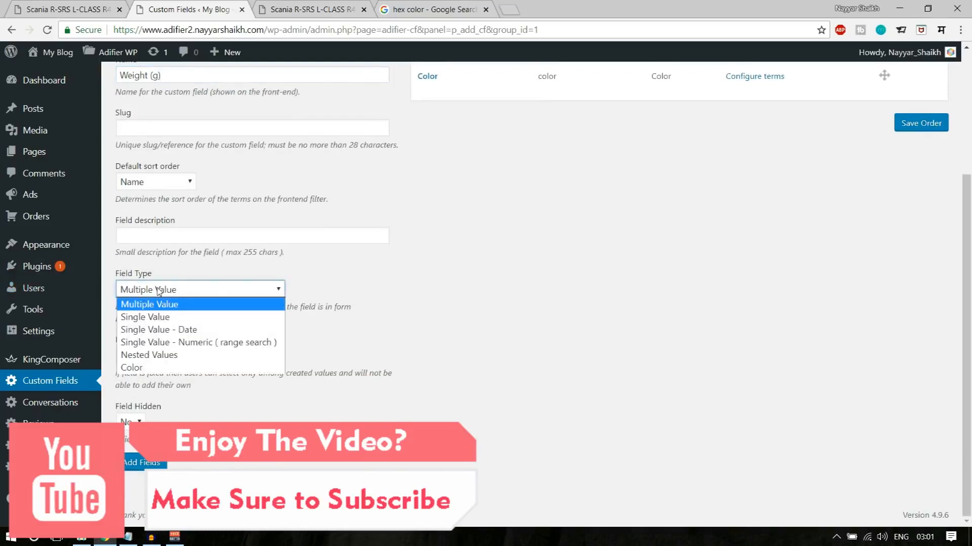
{"action": "left_click", "coordinate": [193, 343]}
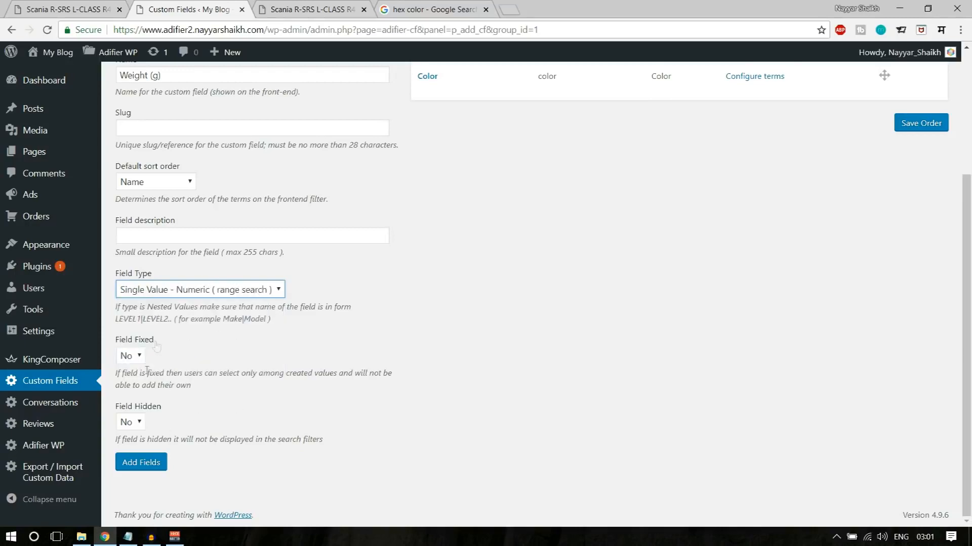
{"action": "left_click", "coordinate": [132, 470]}
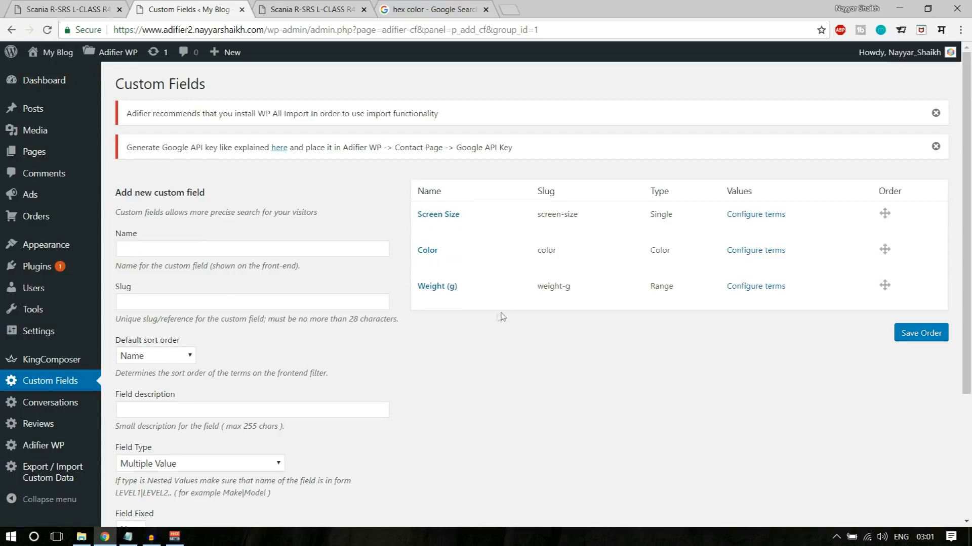
- Open the new site's Scania ad for editing in its own tab, and close the custom fields and hex color pages
{"action": "left_click", "coordinate": [242, 10]}
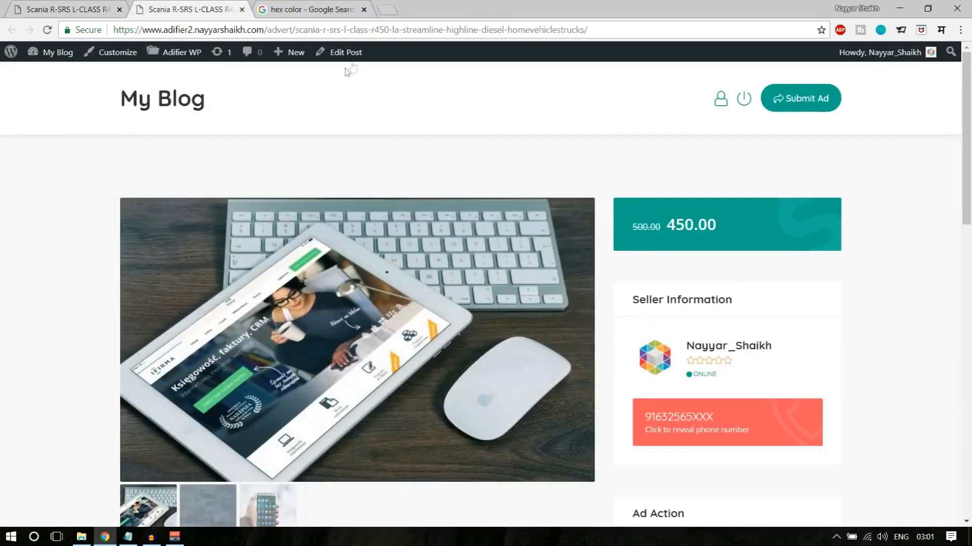
{"action": "right_click", "coordinate": [355, 53]}
{"action": "left_click", "coordinate": [367, 63]}
{"action": "left_click_drag", "start_coordinate": [299, 10], "coordinate": [173, 10]}
{"action": "left_click", "coordinate": [486, 9]}
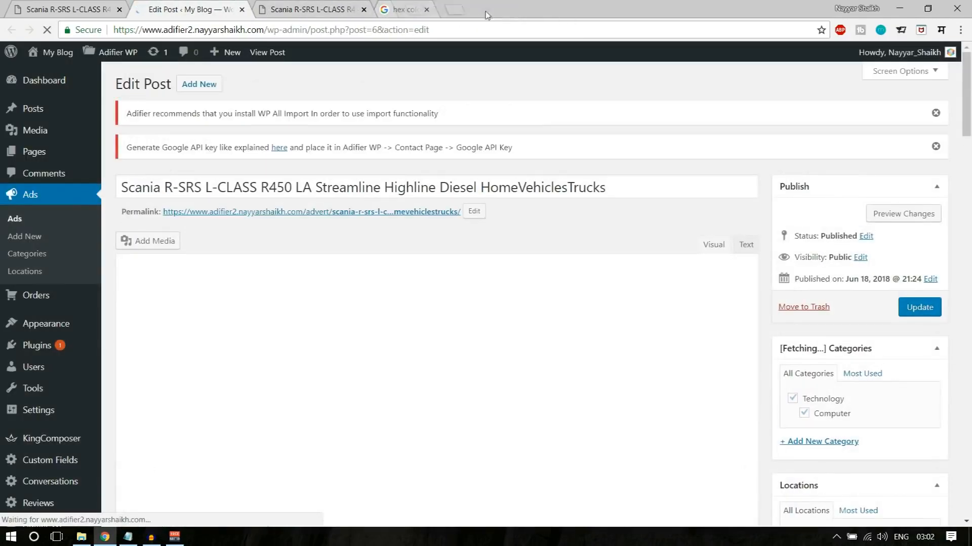
- Set the ad's Screen Size to 13 Inches, Color to blue and Weight (g) to 400, and update the ad
{"action": "scroll", "coordinate": [483, 291], "scroll_direction": "down", "scroll_amount": 10}
{"action": "scroll", "coordinate": [484, 297], "scroll_direction": "down", "scroll_amount": 15}
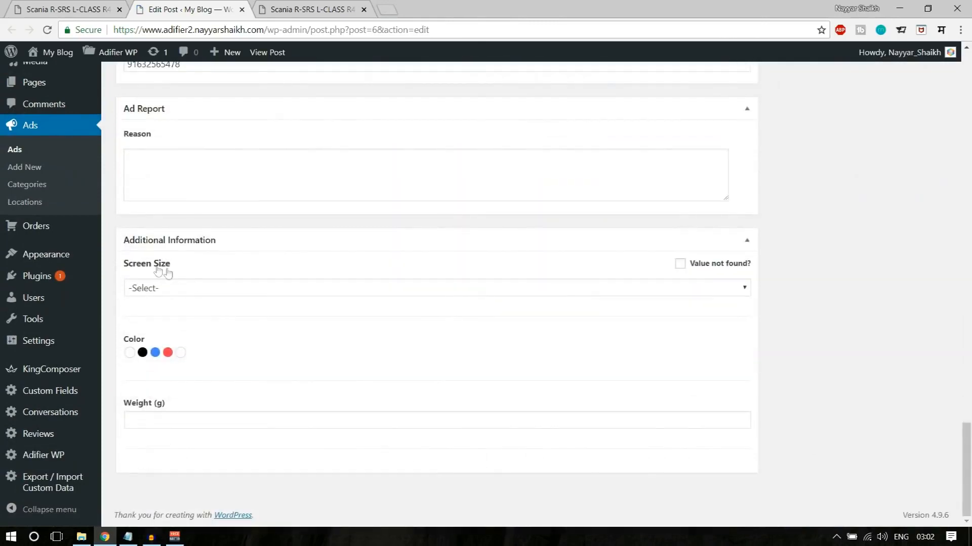
{"action": "left_click", "coordinate": [162, 288]}
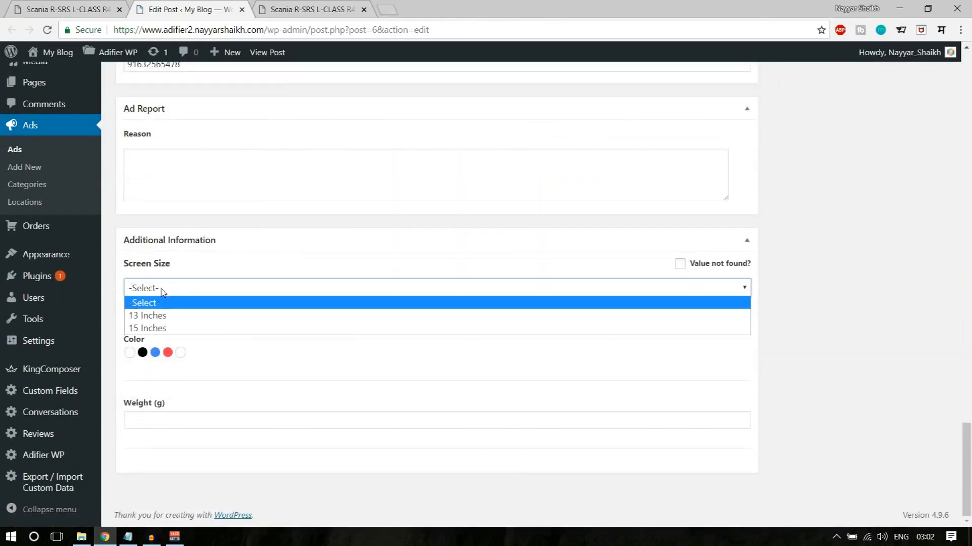
{"action": "left_click", "coordinate": [182, 316]}
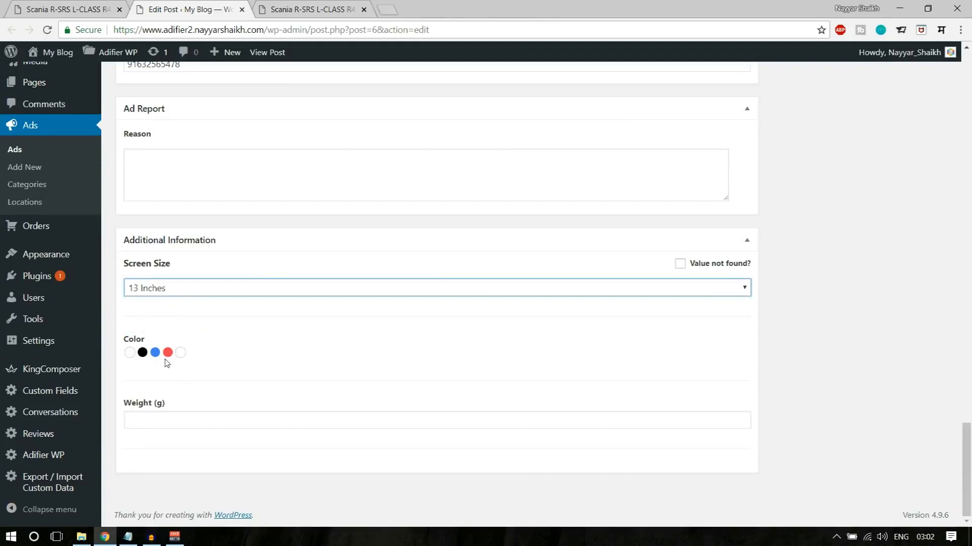
{"action": "left_click", "coordinate": [157, 356]}
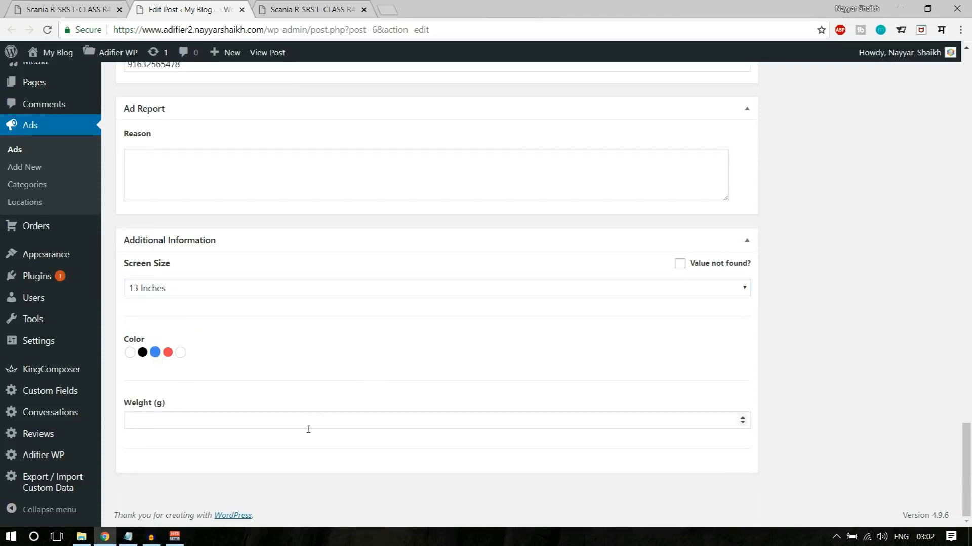
{"action": "left_click", "coordinate": [258, 424]}
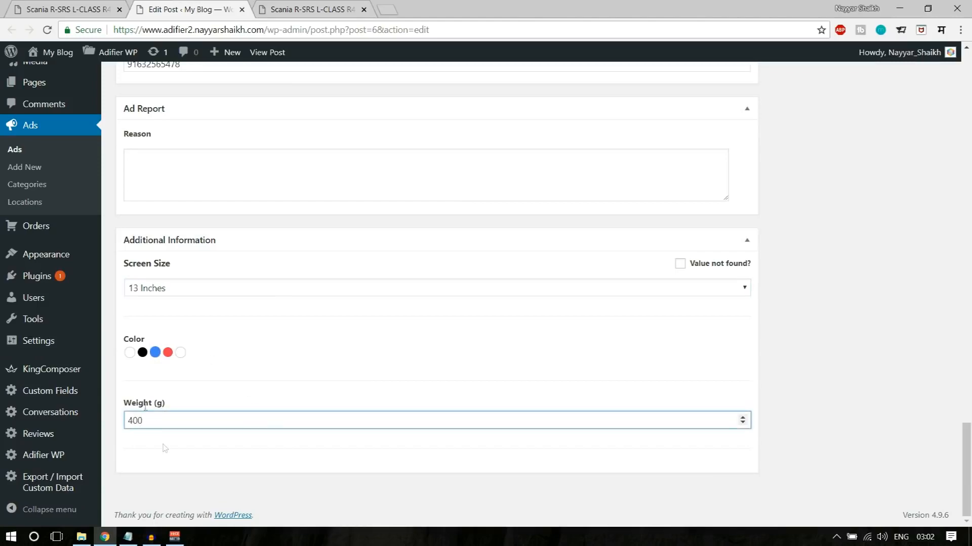
{"action": "scroll", "coordinate": [526, 438], "scroll_direction": "up", "scroll_amount": 20}
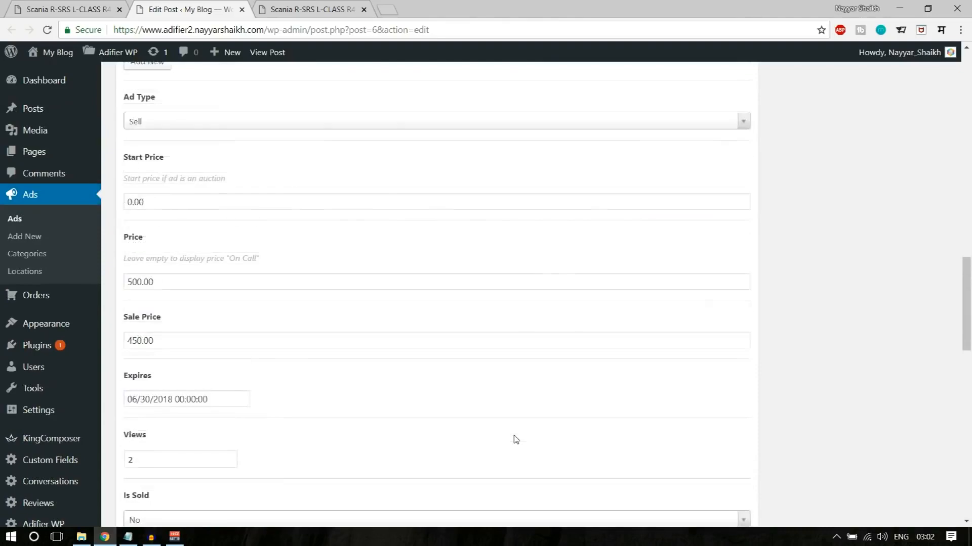
{"action": "scroll", "coordinate": [569, 436], "scroll_direction": "up", "scroll_amount": 7}
{"action": "left_click", "coordinate": [919, 307]}
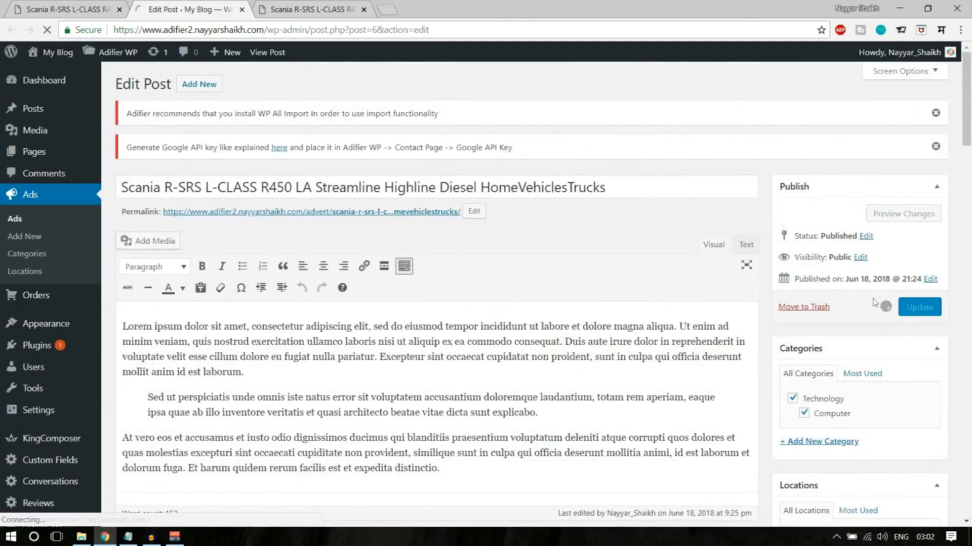
- Reload the published ad page and check the screen size, color and weight in its More Details section
{"action": "left_click", "coordinate": [317, 15]}
{"action": "scroll", "coordinate": [231, 251], "scroll_direction": "down", "scroll_amount": 8}
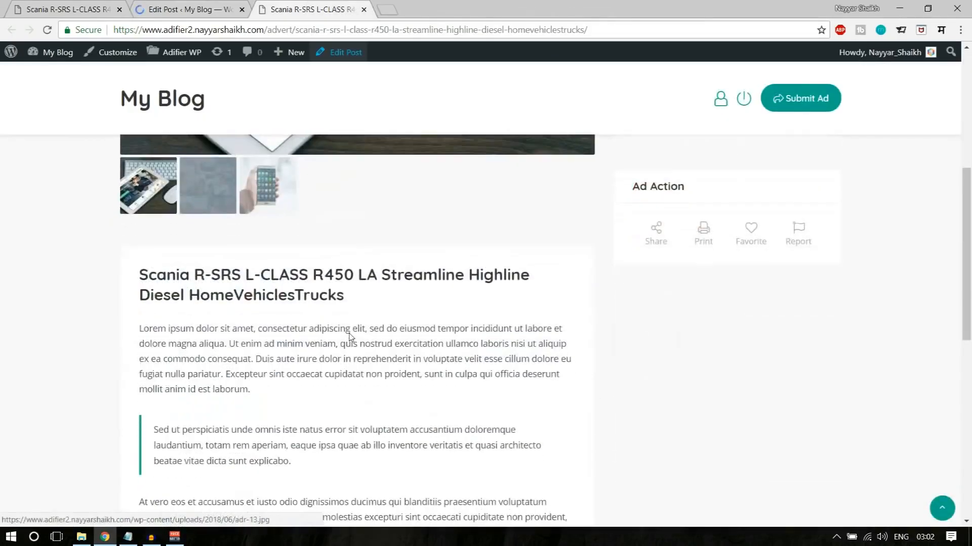
{"action": "scroll", "coordinate": [231, 252], "scroll_direction": "up", "scroll_amount": 1}
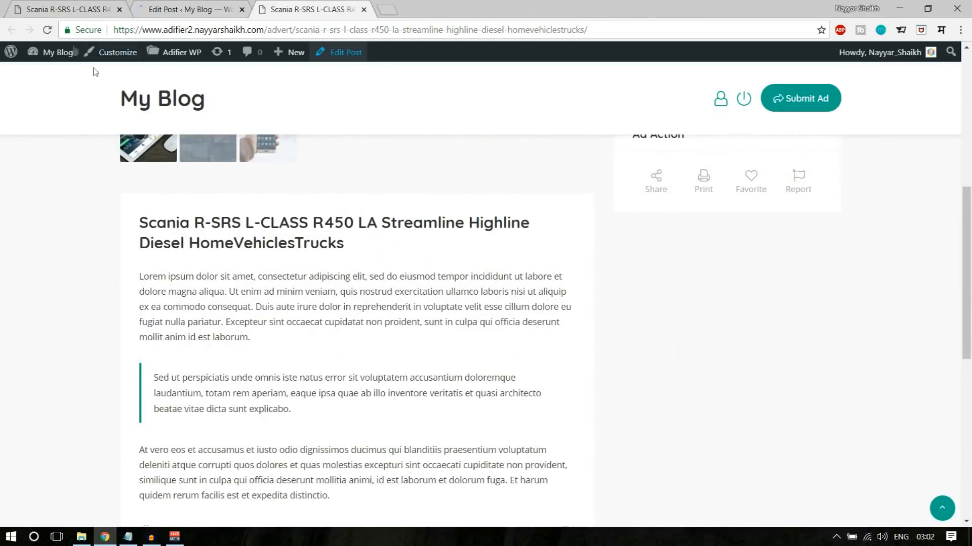
{"action": "left_click", "coordinate": [48, 30]}
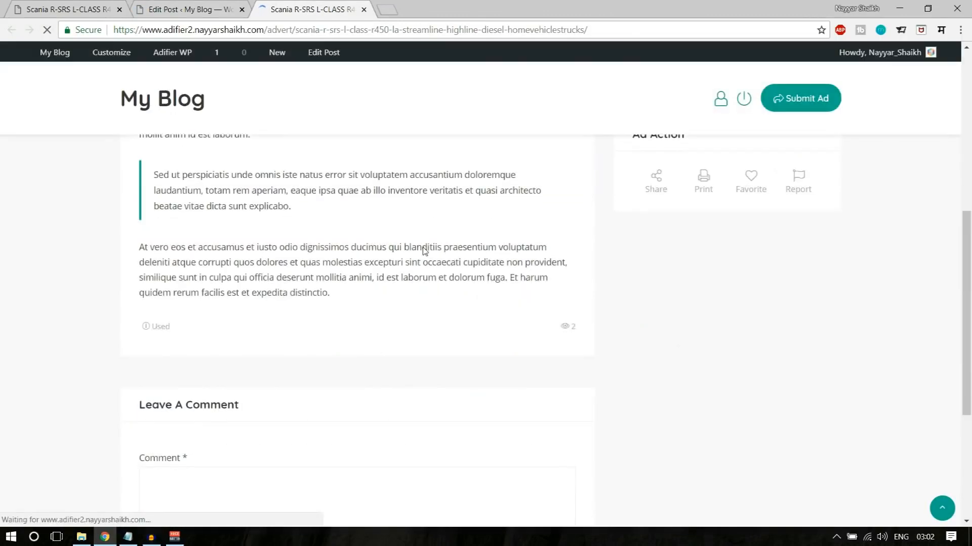
{"action": "left_click_drag", "start_coordinate": [137, 209], "coordinate": [210, 211]}
{"action": "left_click", "coordinate": [197, 236]}
{"action": "left_click_drag", "start_coordinate": [148, 254], "coordinate": [188, 254]}
{"action": "left_click_drag", "start_coordinate": [320, 254], "coordinate": [345, 252]}
{"action": "left_click", "coordinate": [377, 255]}
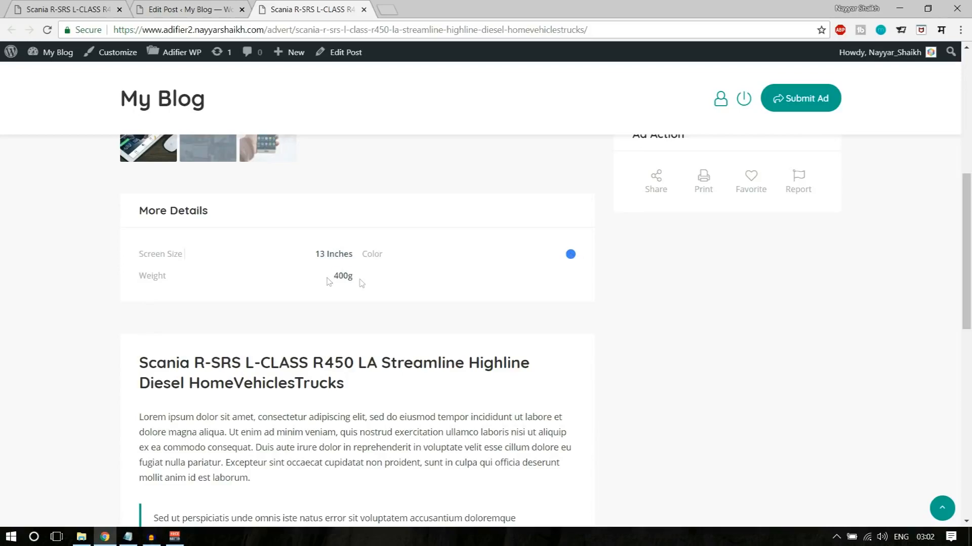
{"action": "left_click_drag", "start_coordinate": [326, 279], "coordinate": [384, 284]}
{"action": "left_click", "coordinate": [385, 284]}
{"action": "scroll", "coordinate": [454, 381], "scroll_direction": "up", "scroll_amount": 6}
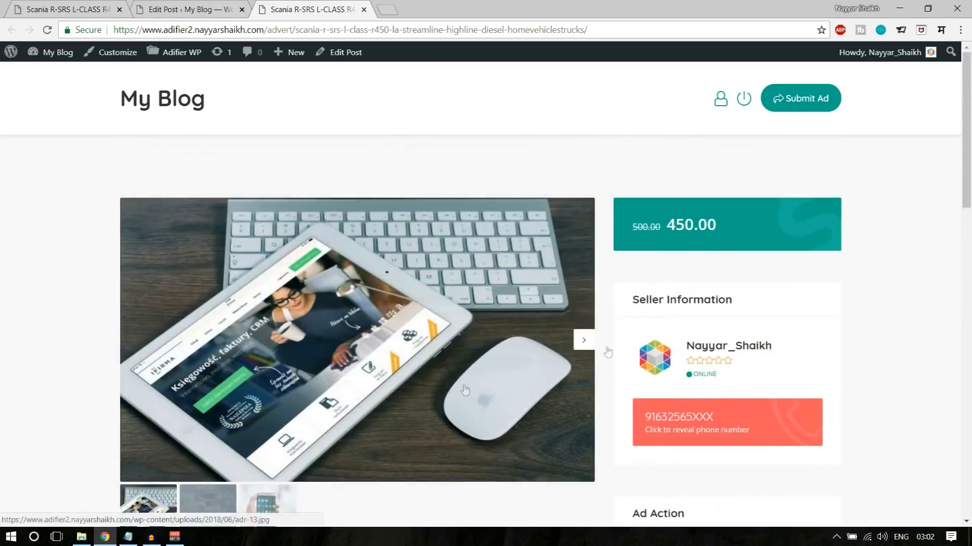
- Compare the More Details section of the demo site's Scania ad with the one on the new site's ad
{"action": "left_click", "coordinate": [46, 6]}
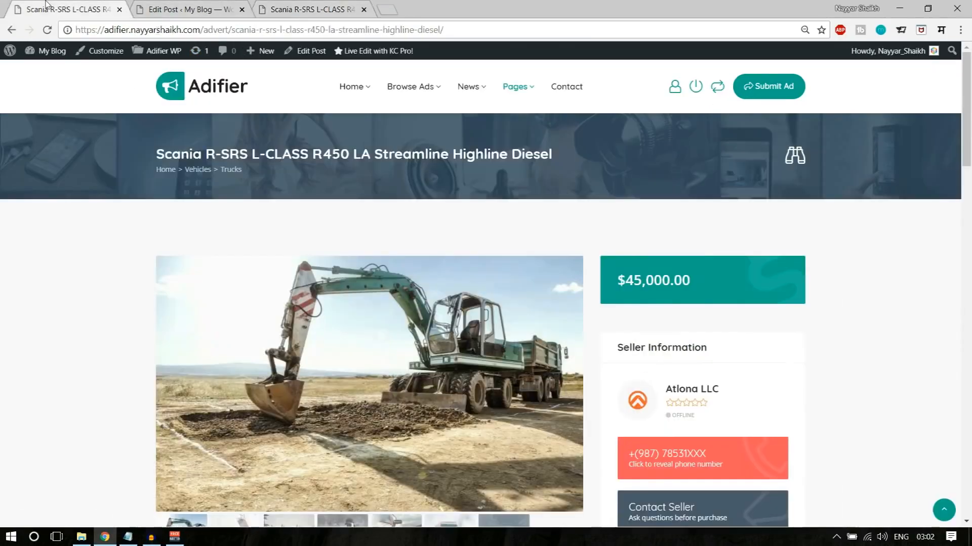
{"action": "scroll", "coordinate": [816, 241], "scroll_direction": "down", "scroll_amount": 8}
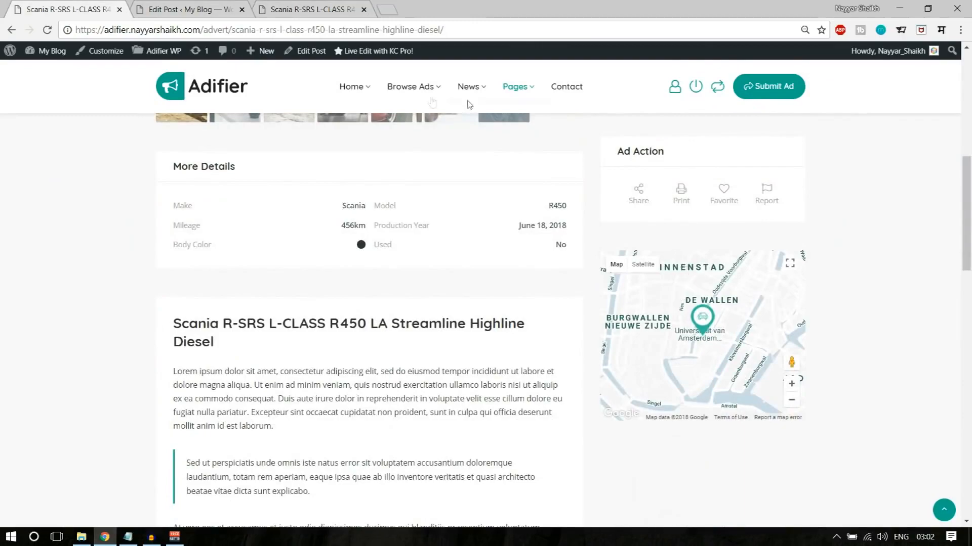
{"action": "left_click", "coordinate": [309, 9]}
{"action": "scroll", "coordinate": [851, 384], "scroll_direction": "down", "scroll_amount": 7}
{"action": "scroll", "coordinate": [837, 377], "scroll_direction": "up", "scroll_amount": 2}
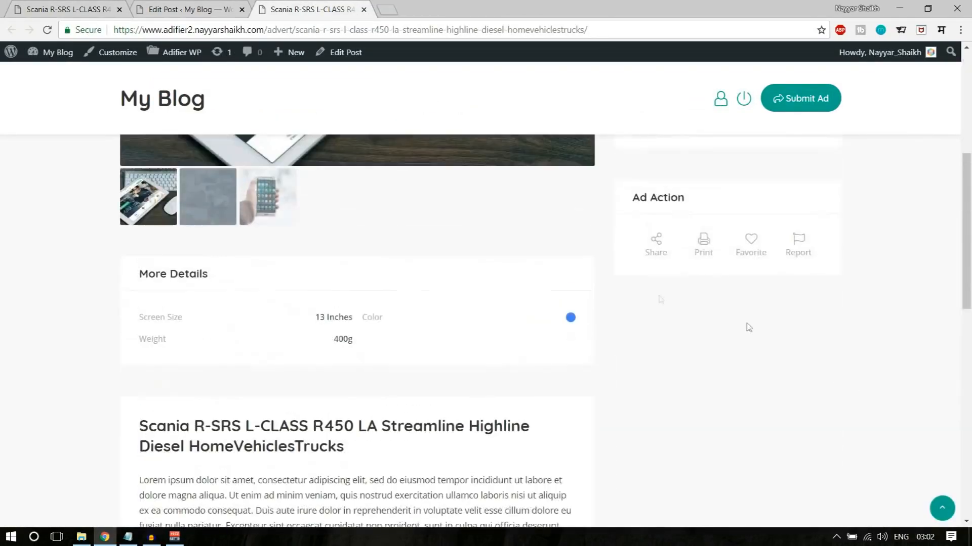
- Examine the location map under Contact information in the ad's editor
{"action": "left_click", "coordinate": [144, 9]}
{"action": "scroll", "coordinate": [362, 329], "scroll_direction": "down", "scroll_amount": 4}
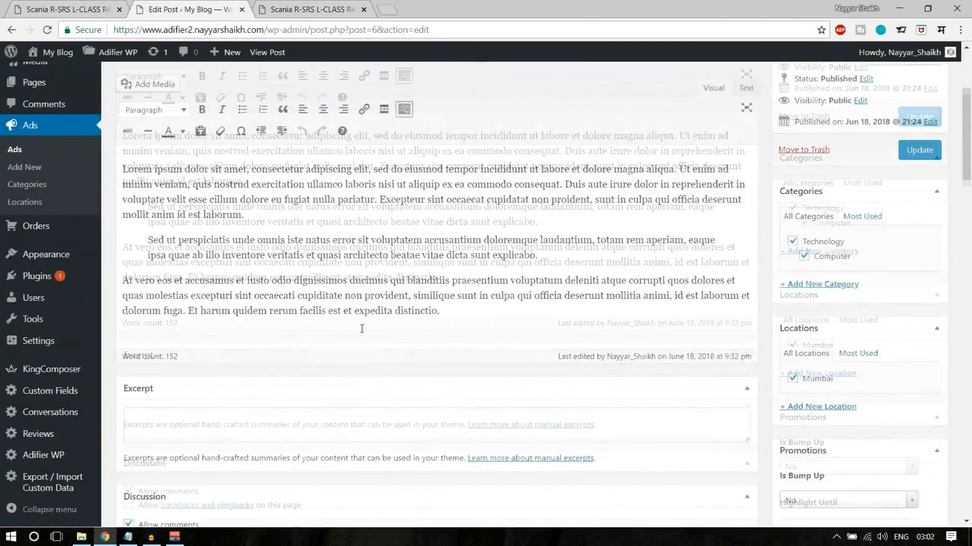
{"action": "scroll", "coordinate": [362, 328], "scroll_direction": "down", "scroll_amount": 15}
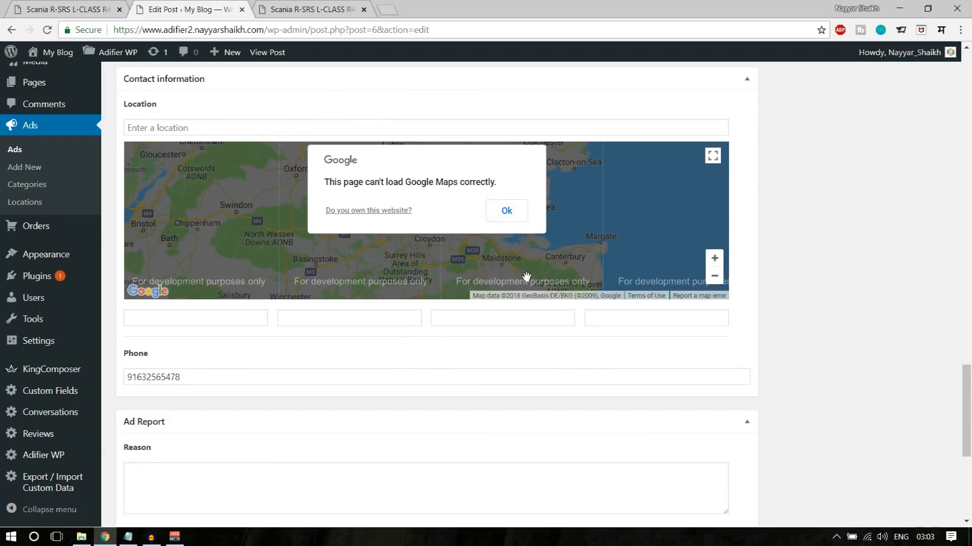
{"action": "scroll", "coordinate": [526, 277], "scroll_direction": "up", "scroll_amount": 1}
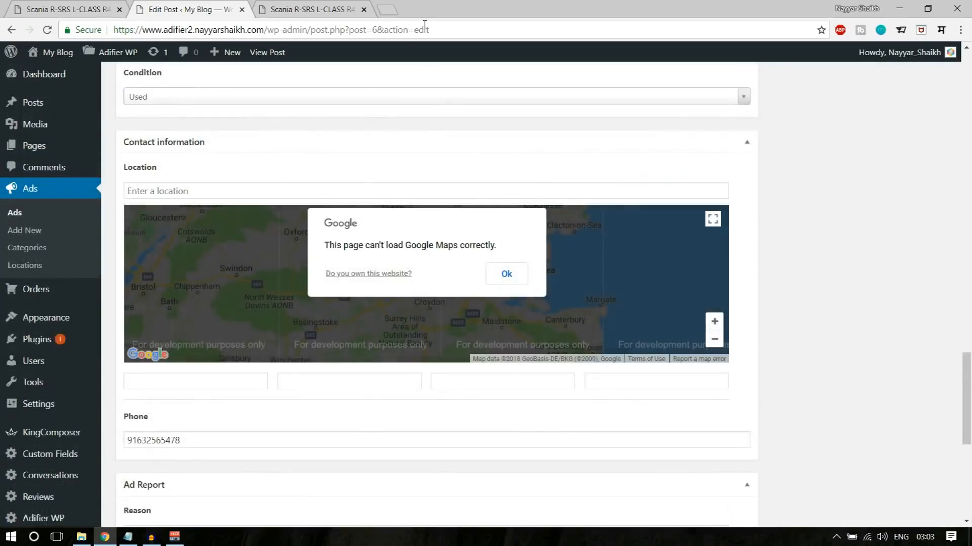
- Open the Google APIs console in a new tab and create a project with the suggested name My Project 58396 and no organization
{"action": "left_click", "coordinate": [387, 9]}
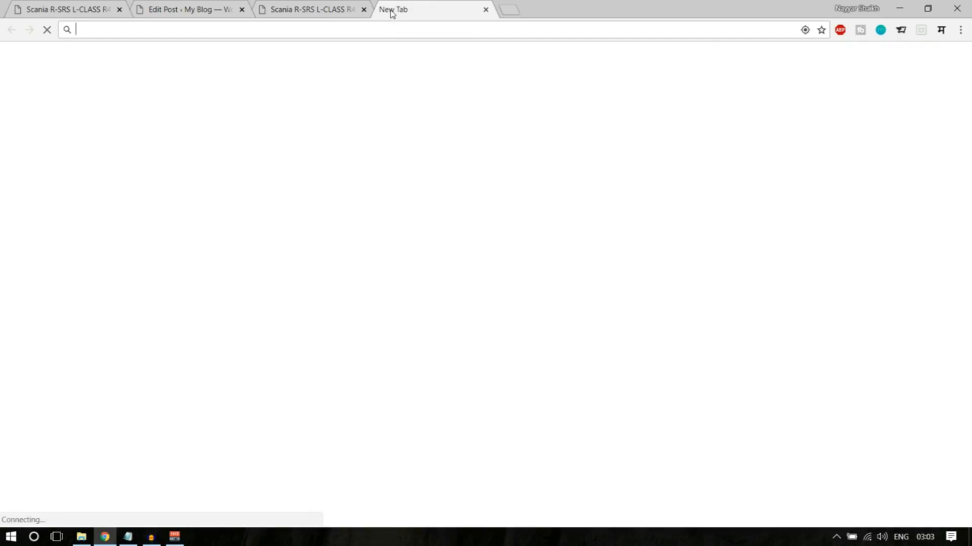
{"action": "type", "text": "con"}
{"action": "key", "text": "Return"}
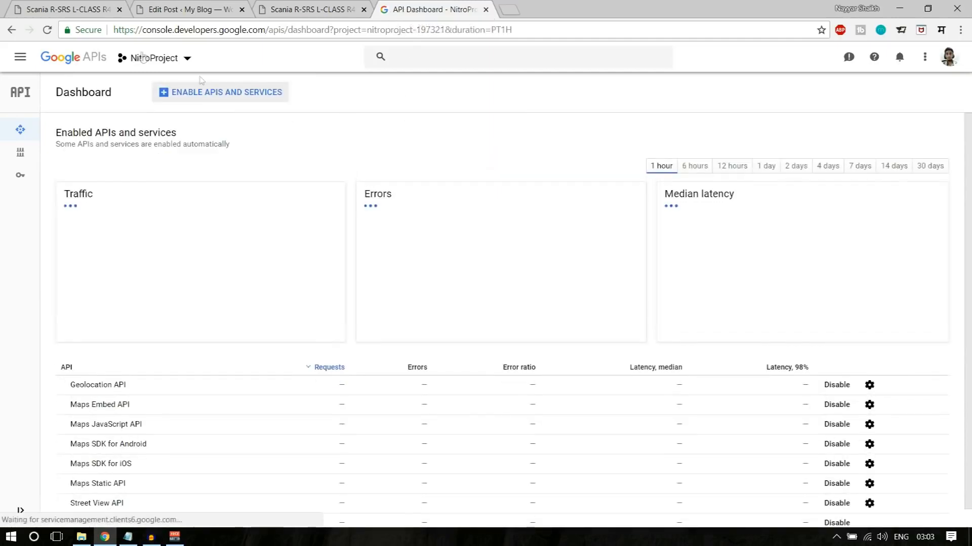
{"action": "left_click", "coordinate": [161, 59]}
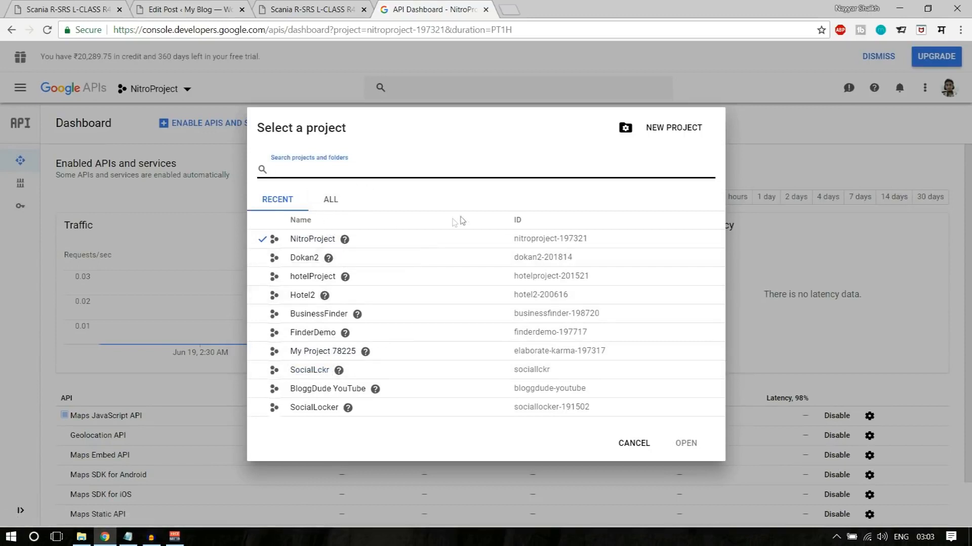
{"action": "left_click", "coordinate": [675, 131]}
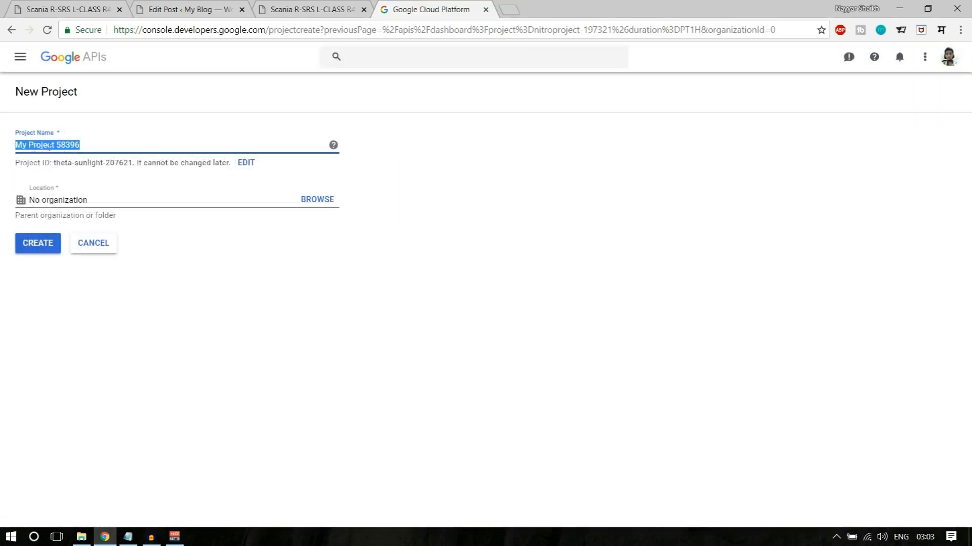
{"action": "left_click", "coordinate": [80, 147]}
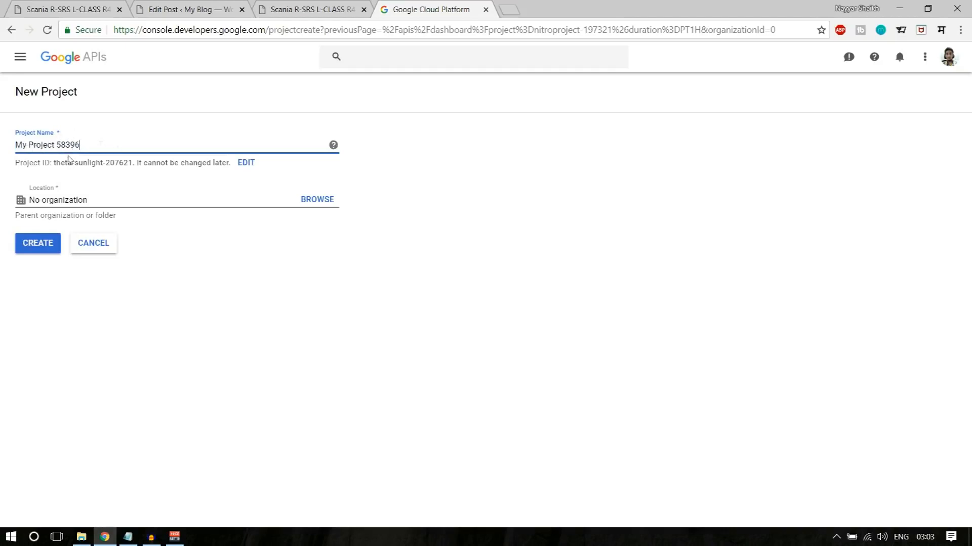
{"action": "left_click", "coordinate": [32, 244]}
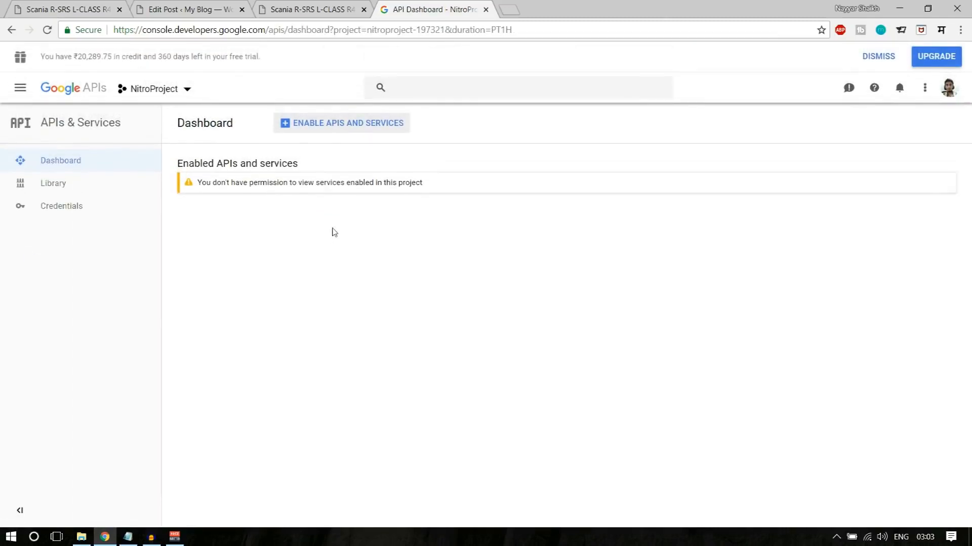
- Search the API Library for "map" and open the Maps JavaScript API
{"action": "left_click", "coordinate": [354, 127]}
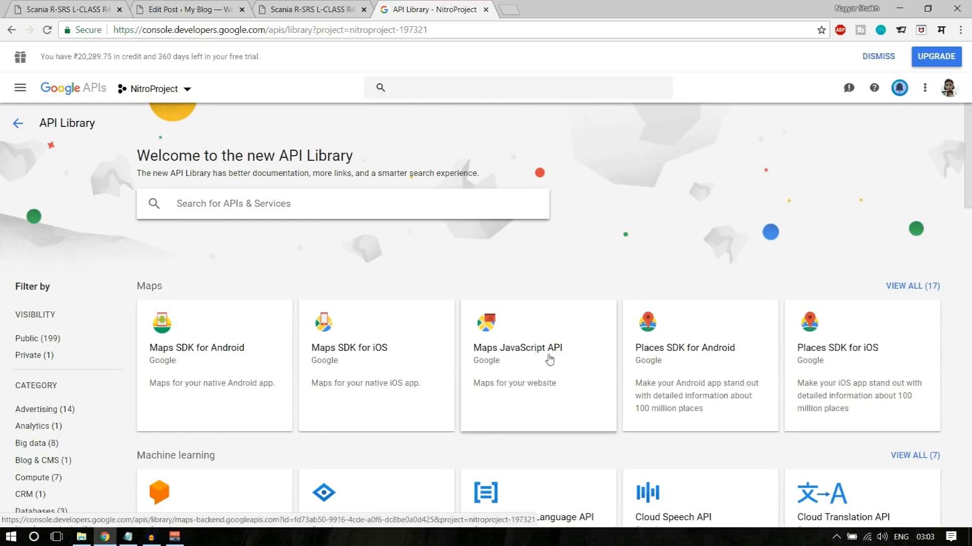
{"action": "type", "text": "map"}
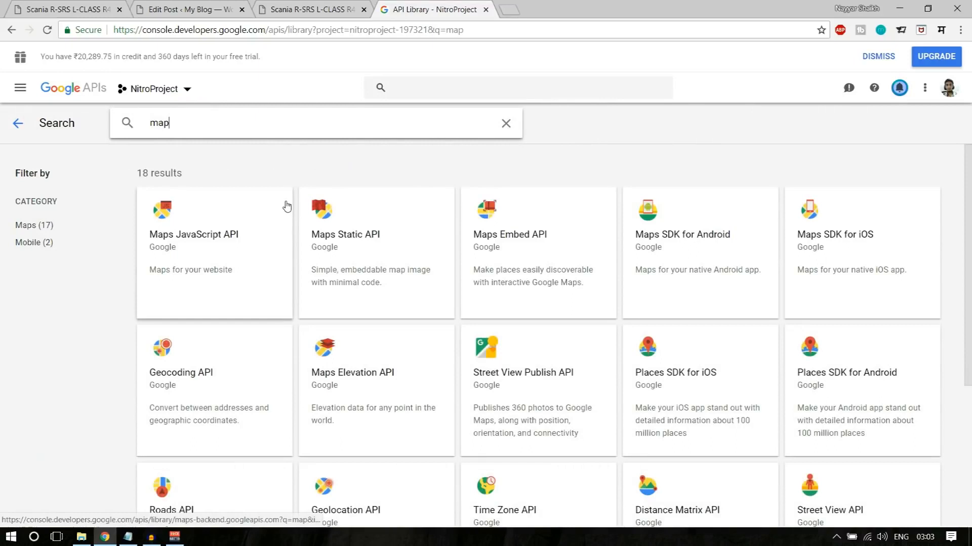
{"action": "left_click", "coordinate": [210, 239]}
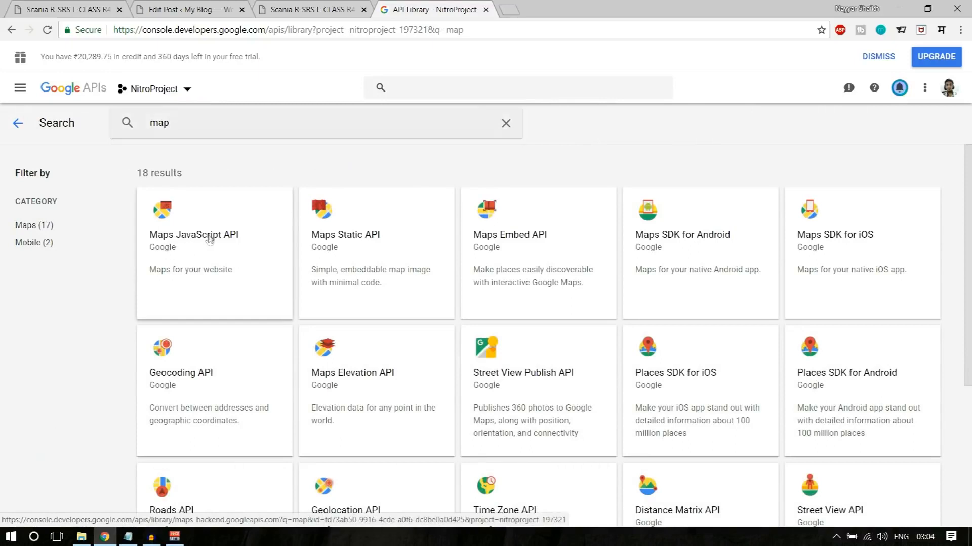
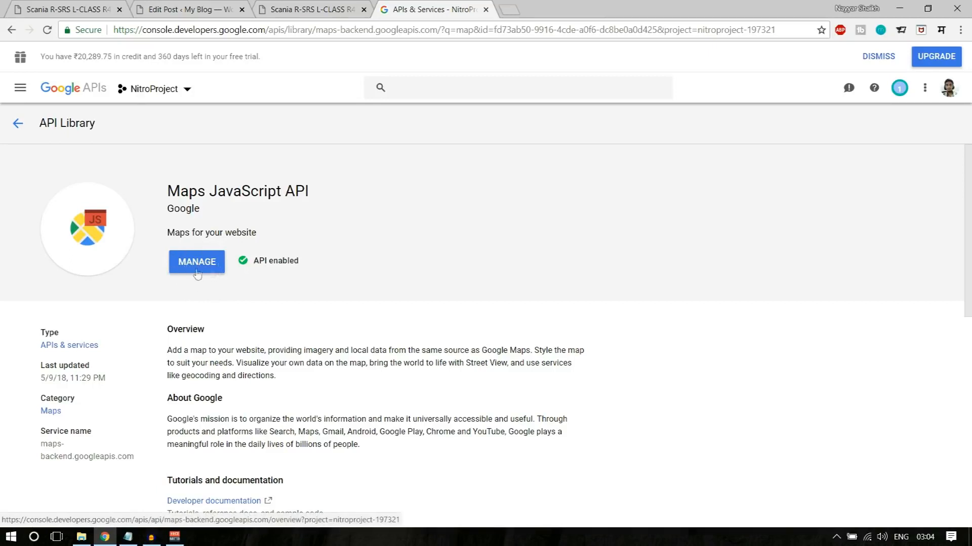
- Search the API Library for "geo" and open the Geolocation API
{"action": "left_click", "coordinate": [18, 124]}
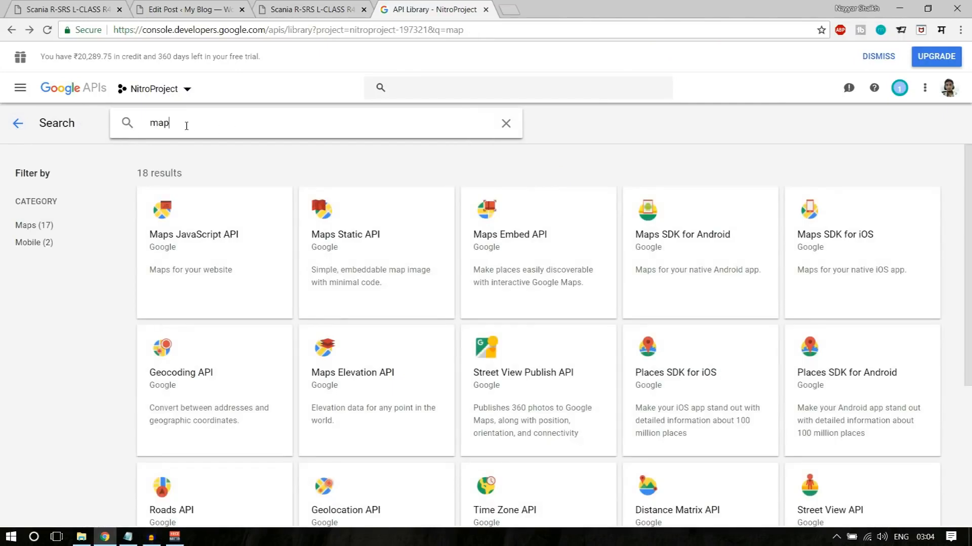
{"action": "left_click_drag", "start_coordinate": [186, 126], "coordinate": [113, 128]}
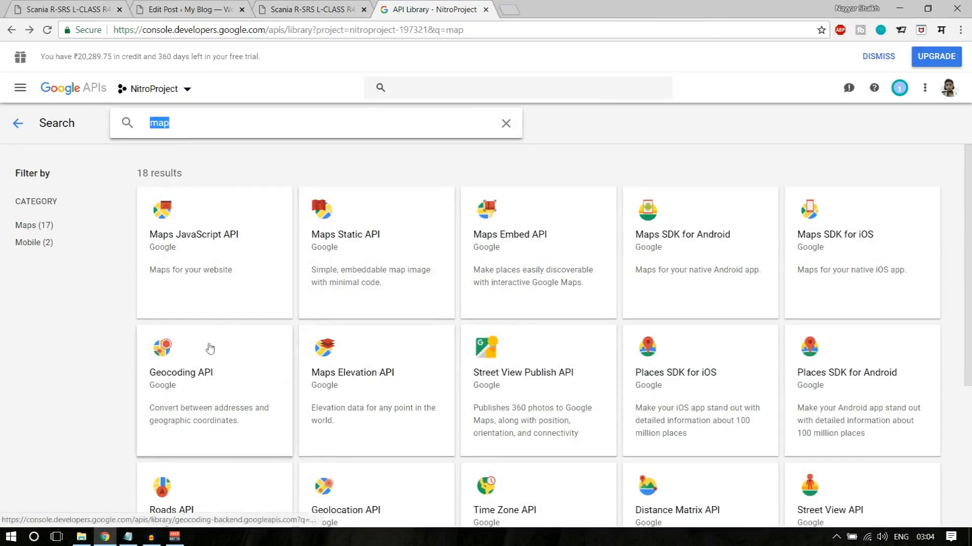
{"action": "scroll", "coordinate": [928, 331], "scroll_direction": "down", "scroll_amount": 2}
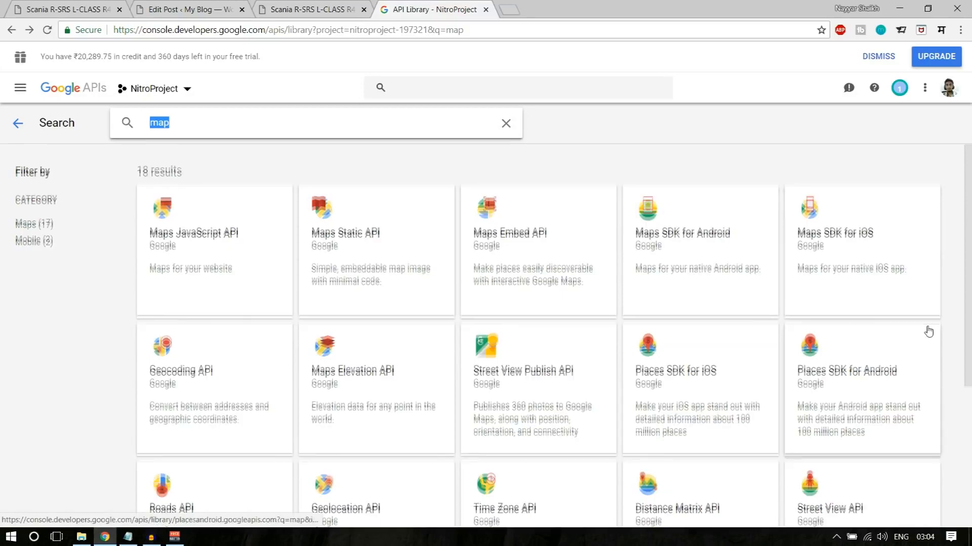
{"action": "scroll", "coordinate": [926, 329], "scroll_direction": "up", "scroll_amount": 3}
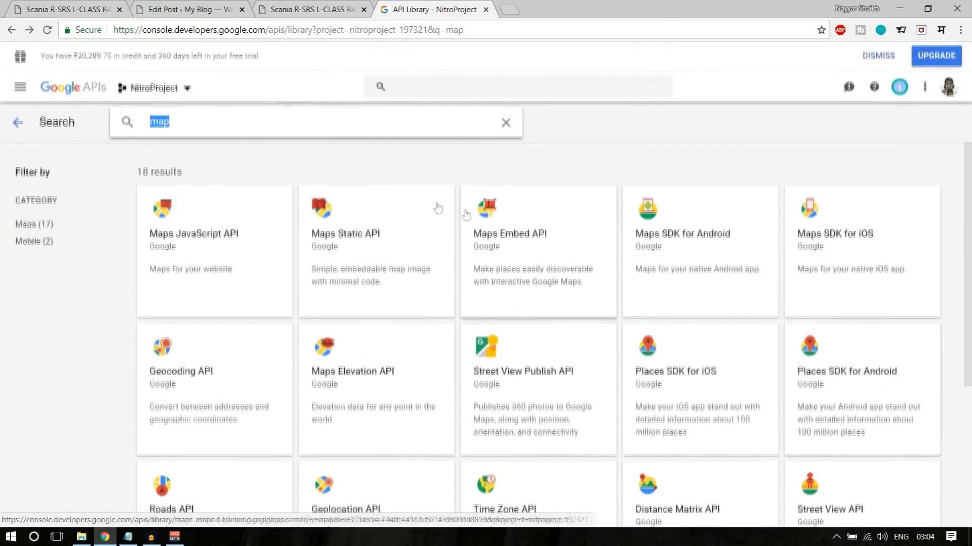
{"action": "type", "text": "geo"}
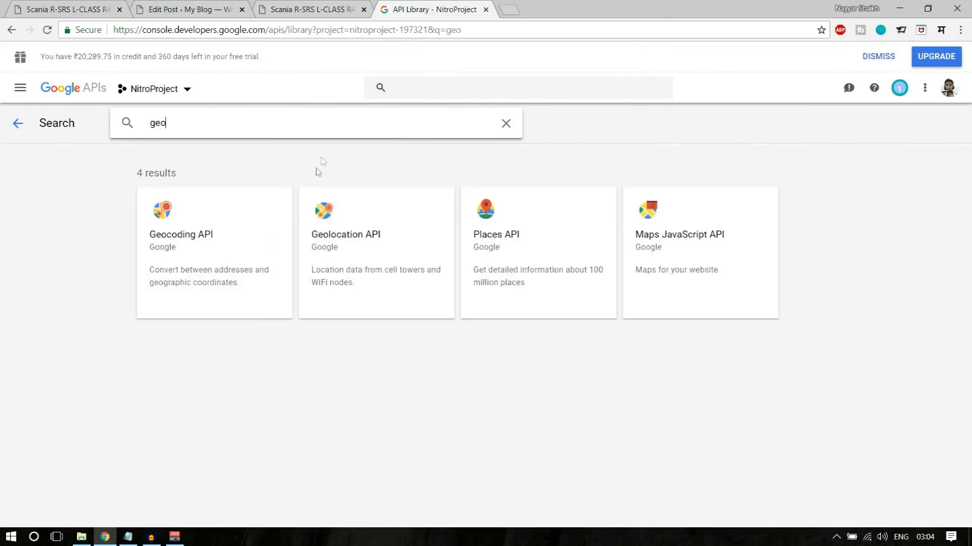
{"action": "left_click", "coordinate": [383, 254]}
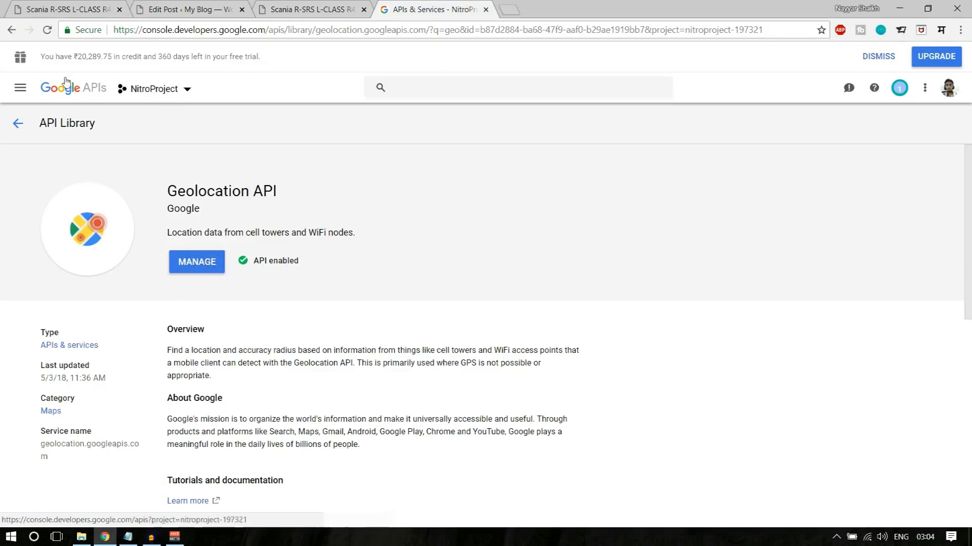
- Create a new API key in NitroProject's credentials and copy the key
{"action": "left_click", "coordinate": [18, 123]}
{"action": "left_click", "coordinate": [18, 123]}
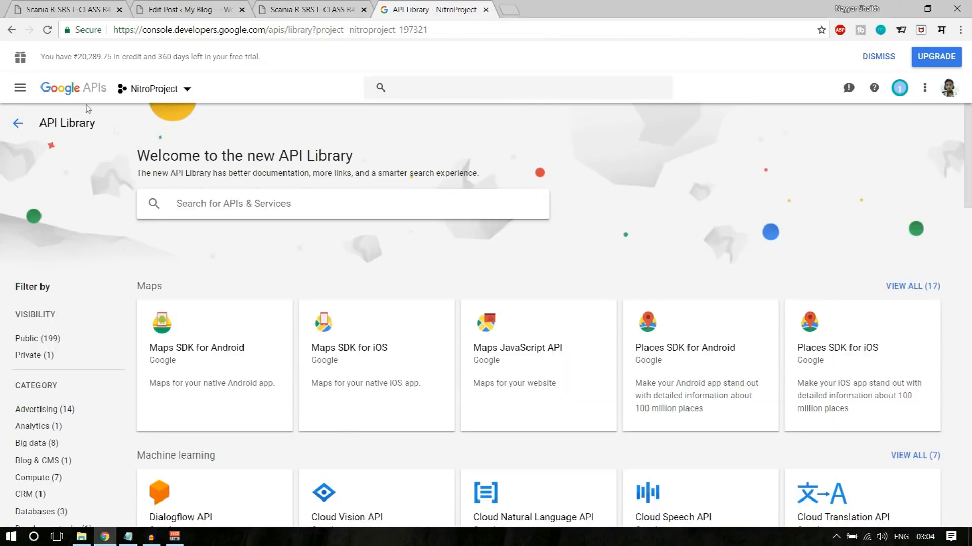
{"action": "left_click", "coordinate": [76, 90]}
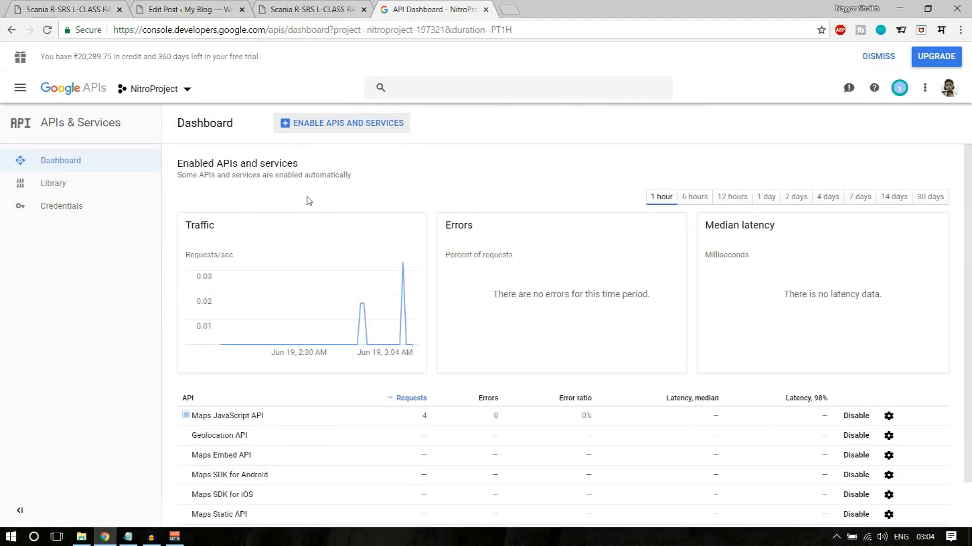
{"action": "left_click", "coordinate": [94, 207]}
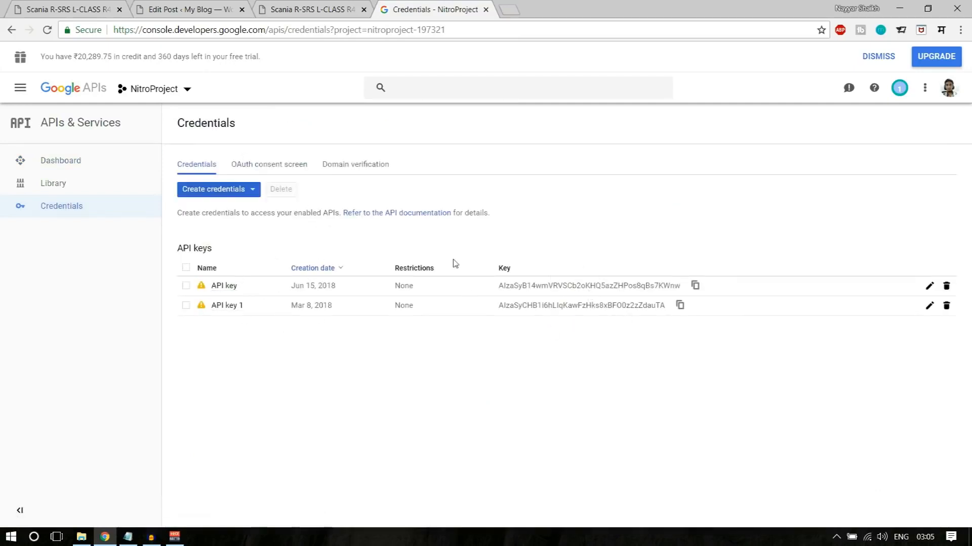
{"action": "left_click", "coordinate": [212, 192]}
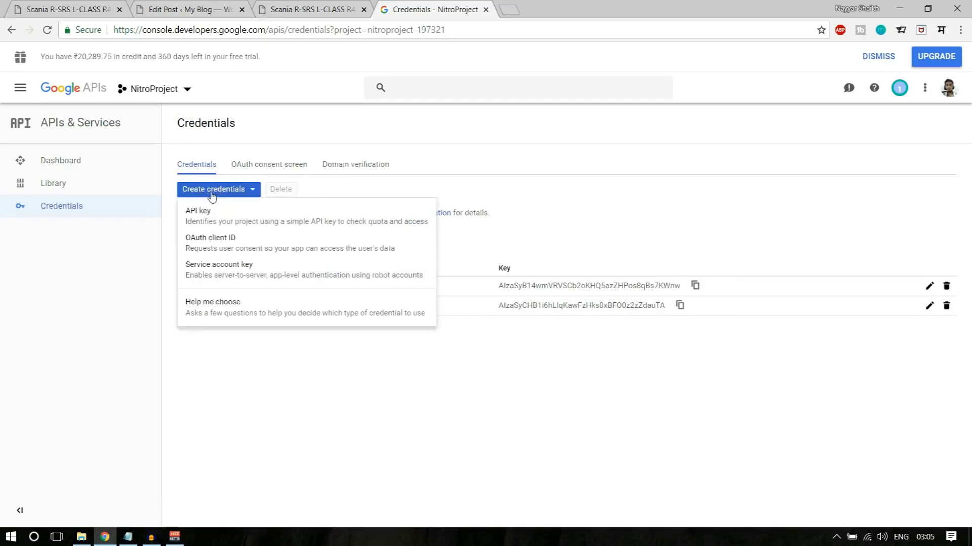
{"action": "left_click", "coordinate": [241, 224]}
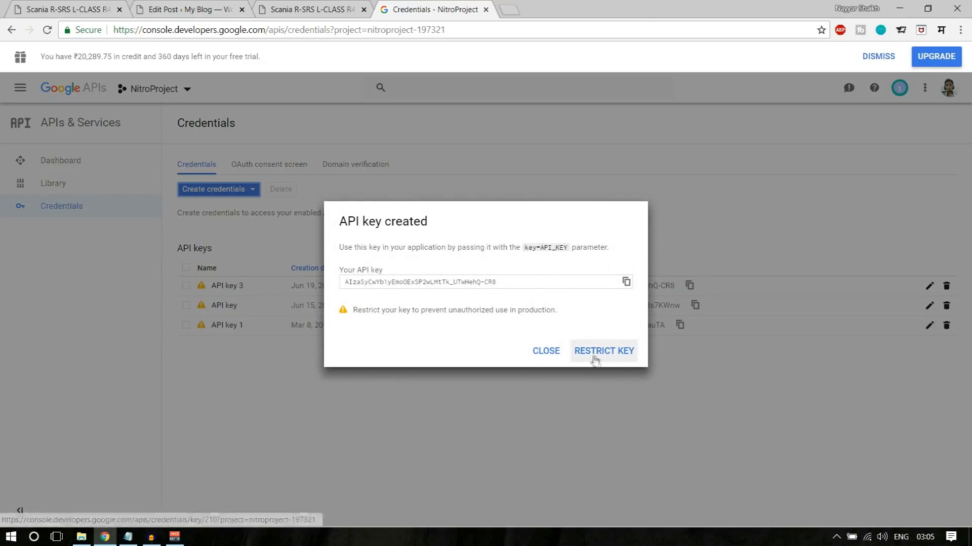
{"action": "left_click", "coordinate": [542, 282]}
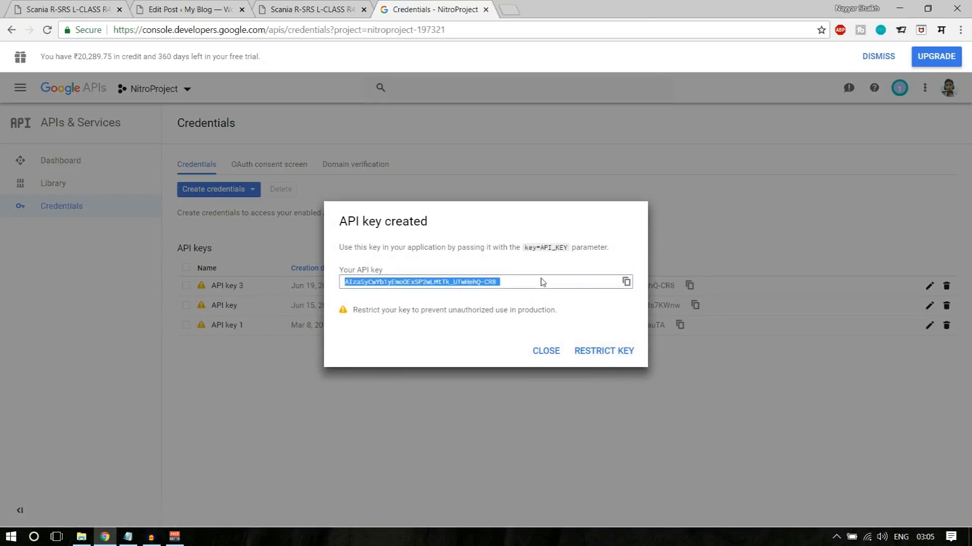
{"action": "left_click", "coordinate": [546, 353]}
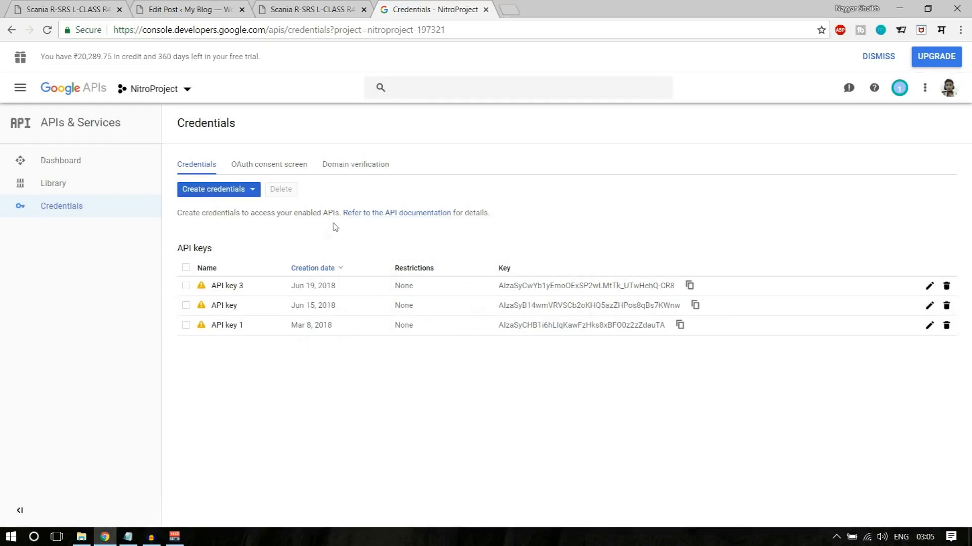
{"action": "left_click", "coordinate": [364, 165]}
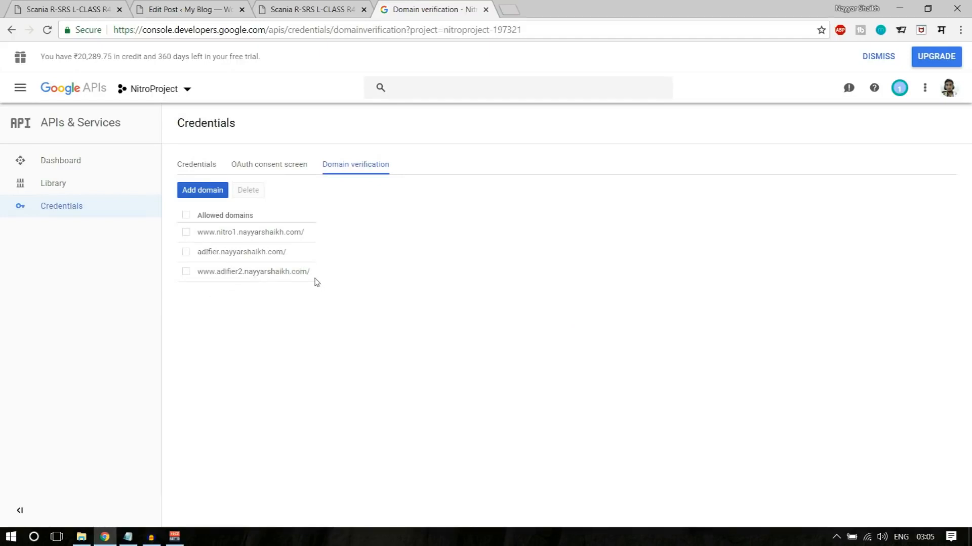
{"action": "left_click_drag", "start_coordinate": [295, 279], "coordinate": [215, 231]}
{"action": "left_click", "coordinate": [216, 231]}
{"action": "left_click", "coordinate": [241, 240]}
{"action": "left_click", "coordinate": [202, 191]}
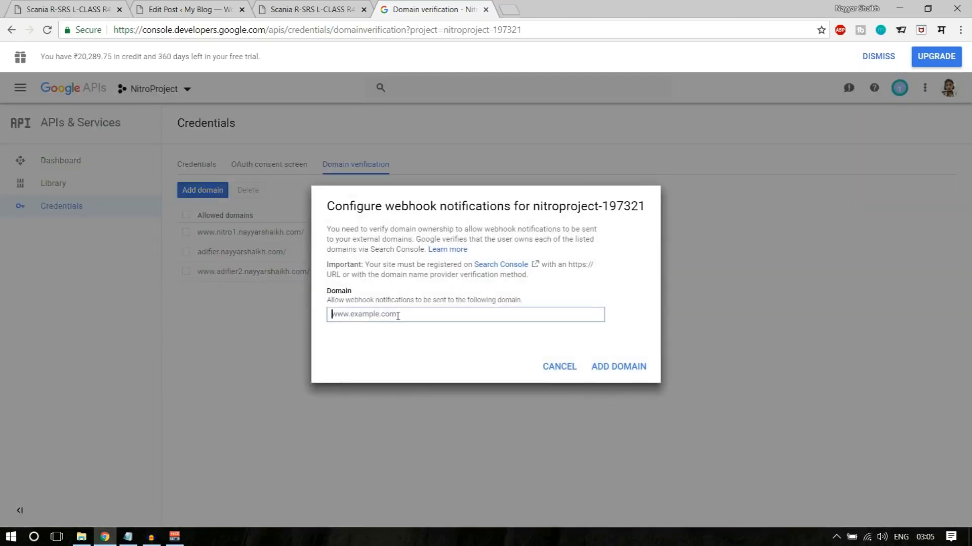
{"action": "left_click", "coordinate": [79, 8]}
{"action": "left_click", "coordinate": [178, 9]}
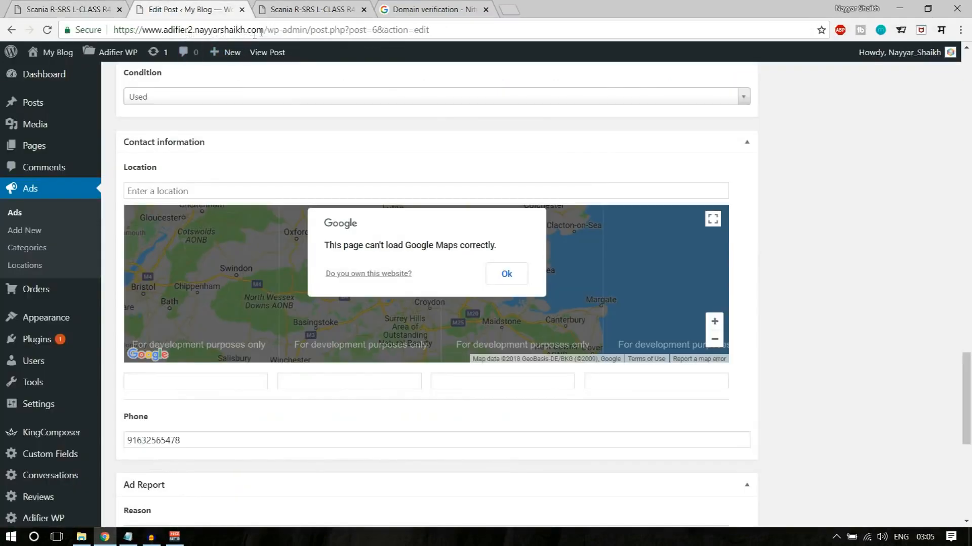
{"action": "left_click_drag", "start_coordinate": [266, 29], "coordinate": [111, 22]}
{"action": "key", "text": "ctrl+c"}
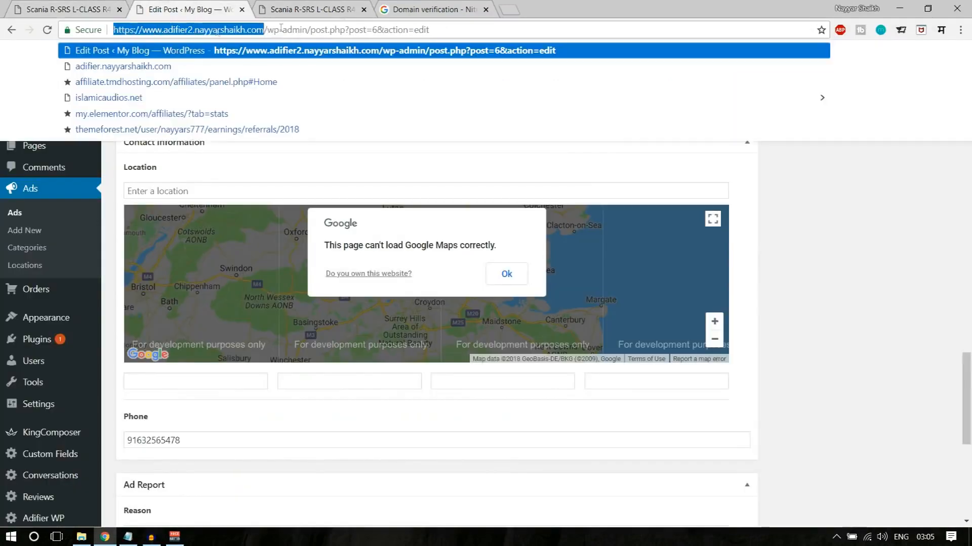
{"action": "left_click", "coordinate": [402, 7]}
{"action": "key", "text": "ctrl+v"}
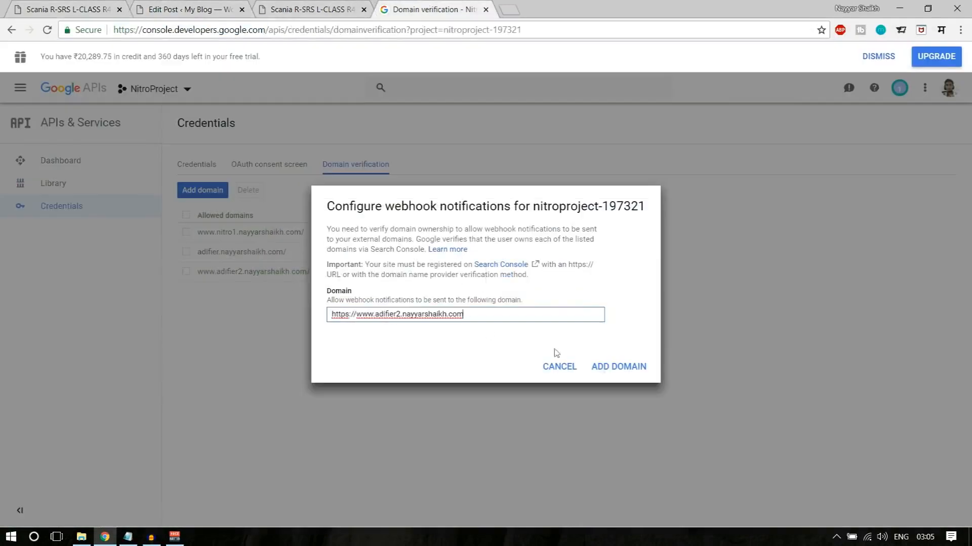
{"action": "left_click", "coordinate": [639, 367]}
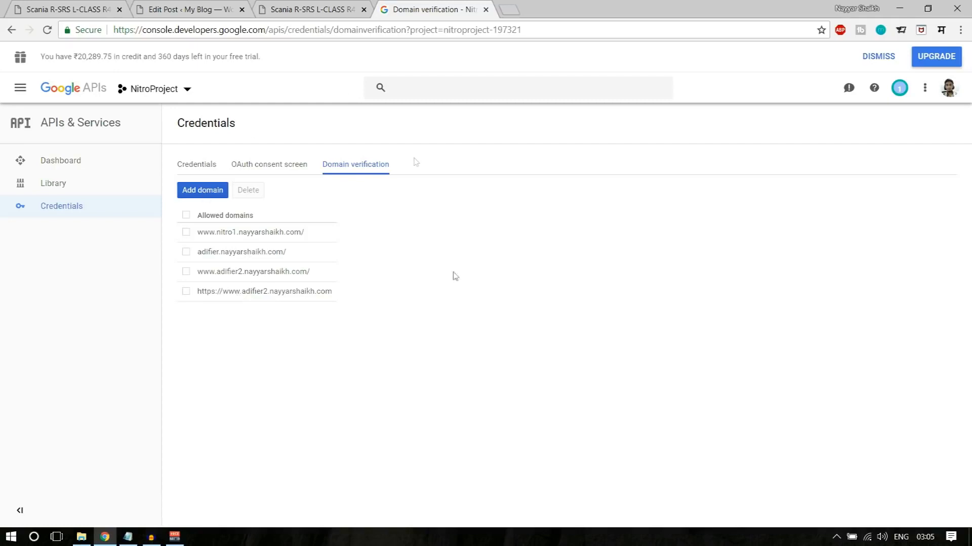
- Delete both adifier2 entries from the allowed domains
{"action": "left_click", "coordinate": [186, 292]}
{"action": "left_click", "coordinate": [186, 272]}
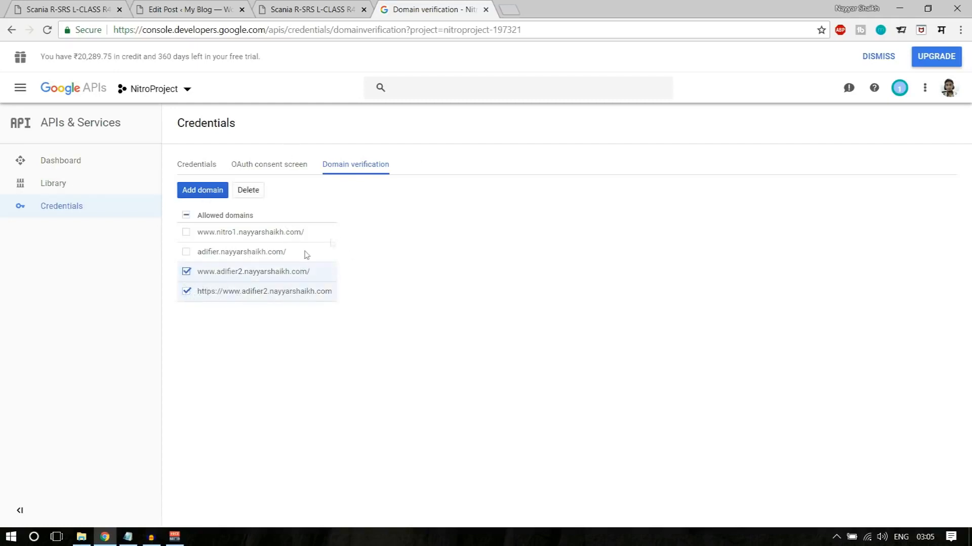
{"action": "left_click", "coordinate": [248, 194]}
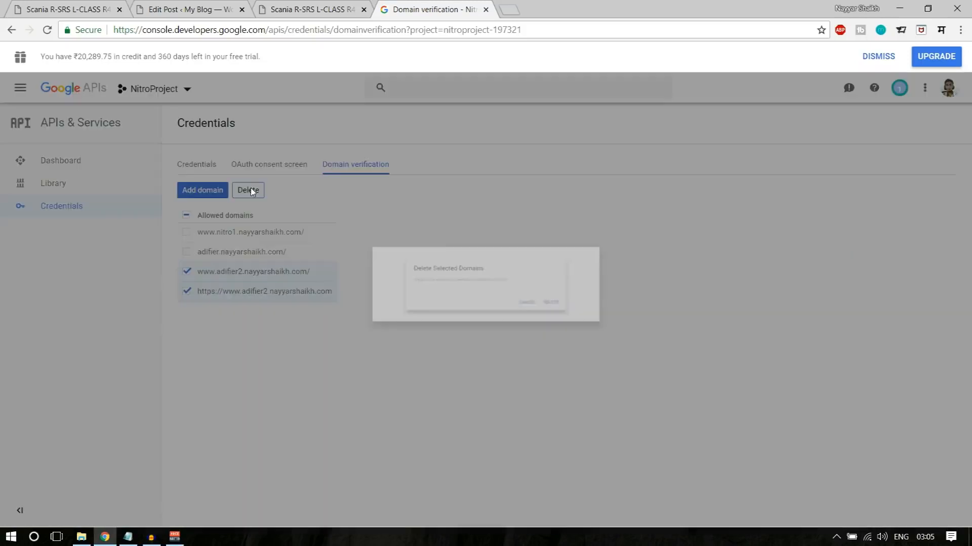
{"action": "left_click", "coordinate": [616, 322]}
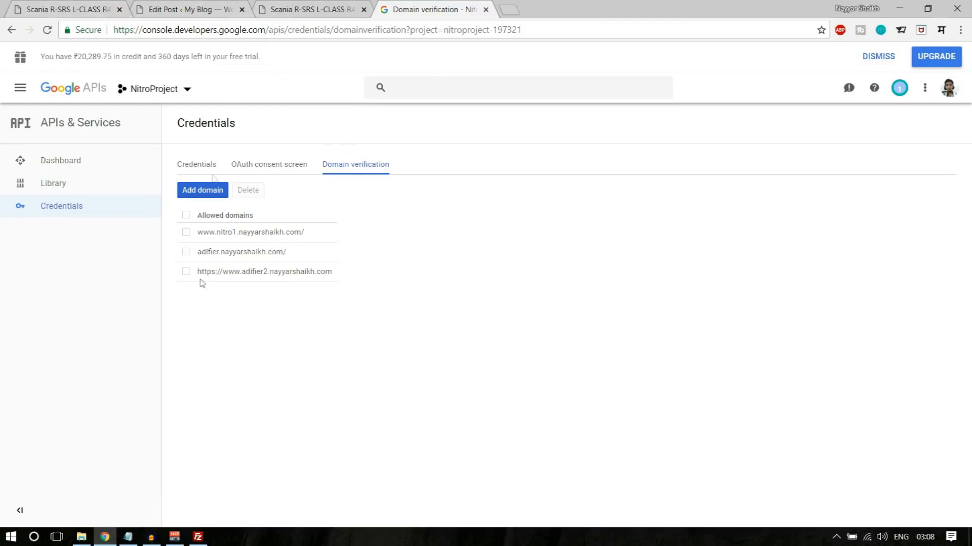
{"action": "left_click", "coordinate": [212, 191]}
{"action": "type", "text": "https://www.adifier2.nayyarshaikh.com"}
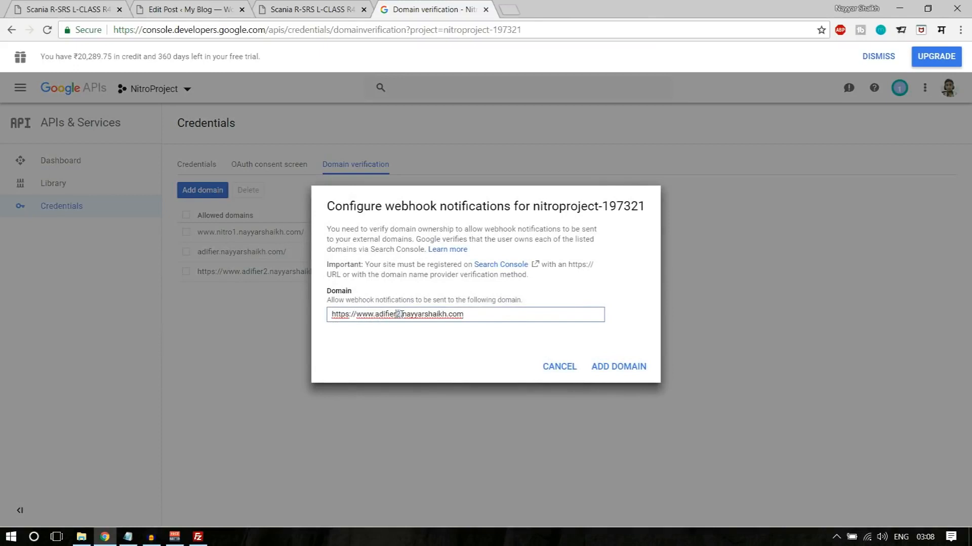
{"action": "type", "text": "3"}
{"action": "left_click", "coordinate": [609, 366]}
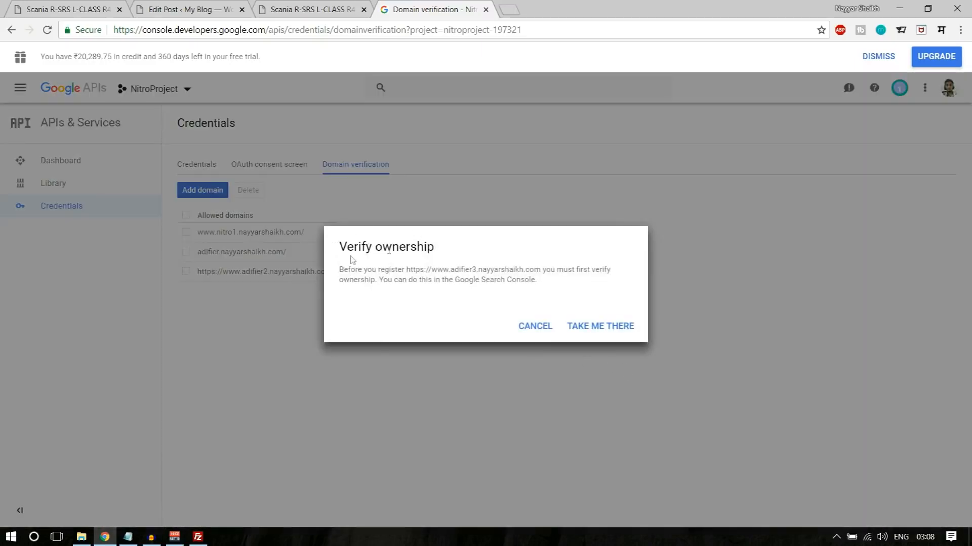
{"action": "left_click_drag", "start_coordinate": [340, 250], "coordinate": [445, 250]}
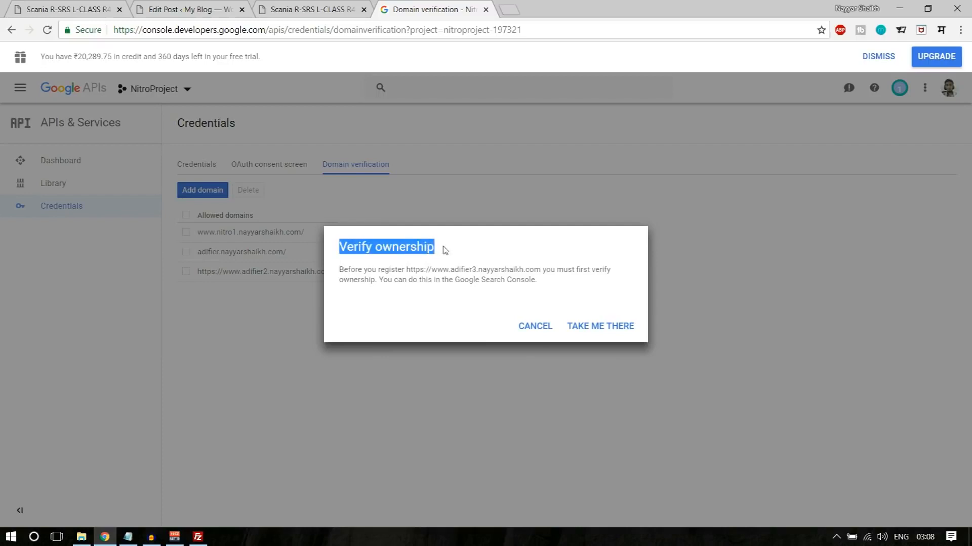
{"action": "left_click", "coordinate": [617, 332]}
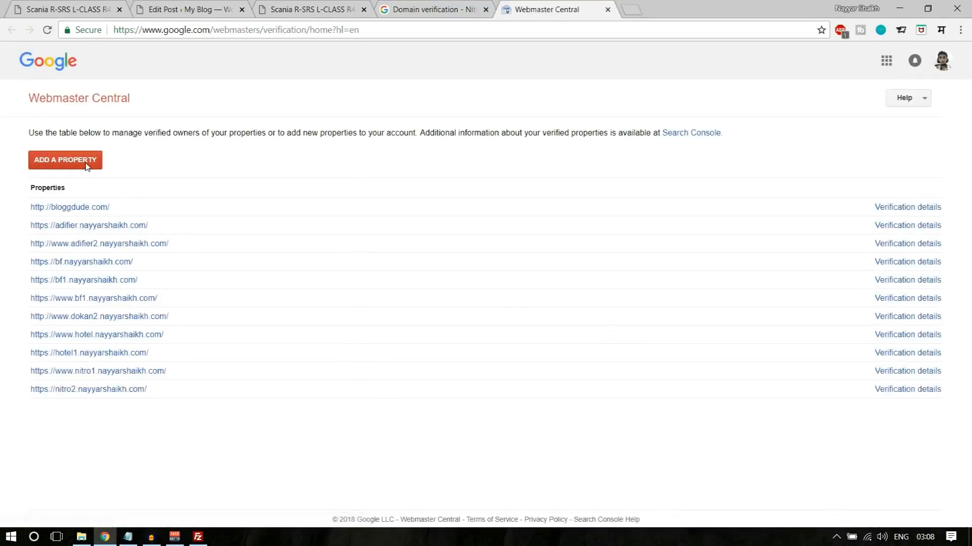
{"action": "left_click", "coordinate": [87, 164]}
{"action": "type", "text": "https://www.adifier2.nayyarshaikh.com"}
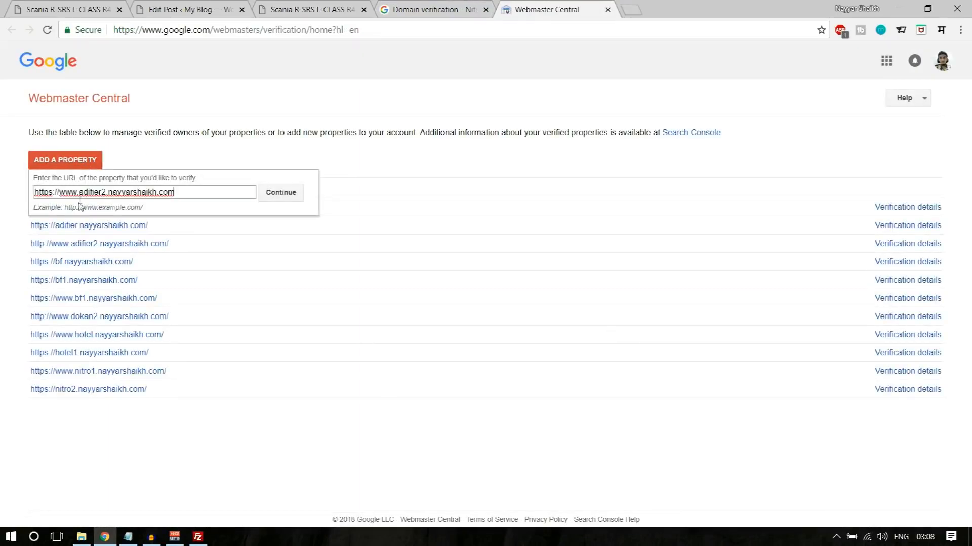
{"action": "type", "text": "3"}
{"action": "left_click", "coordinate": [295, 201]}
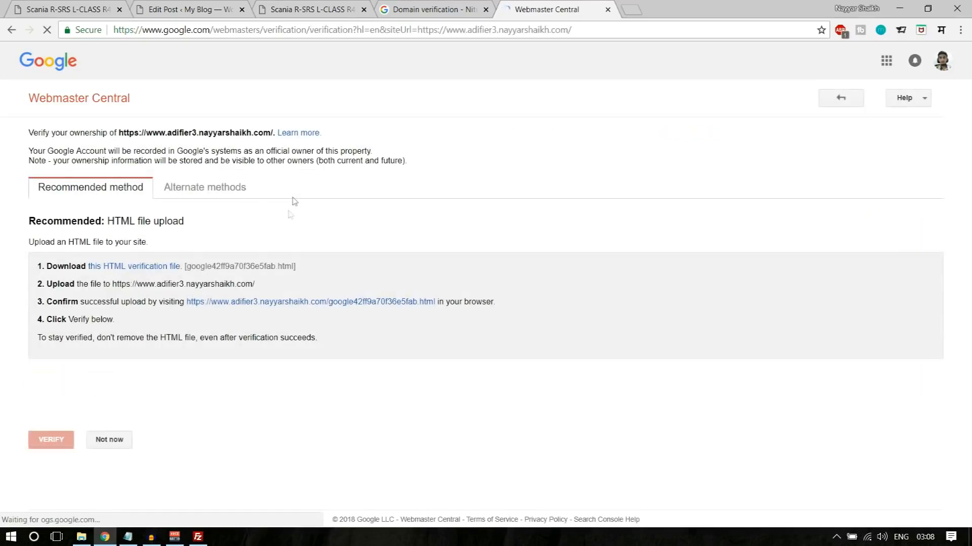
{"action": "left_click", "coordinate": [139, 271]}
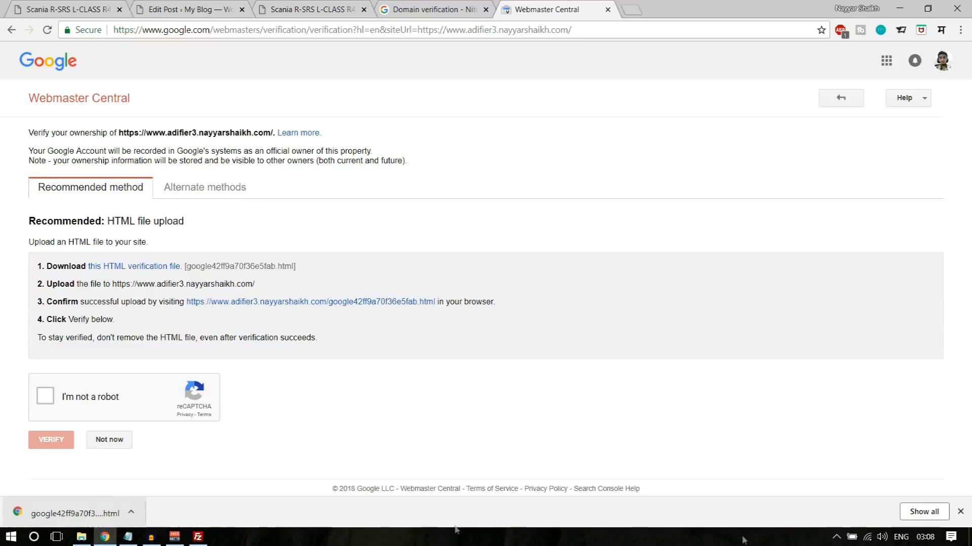
{"action": "left_click", "coordinate": [960, 512]}
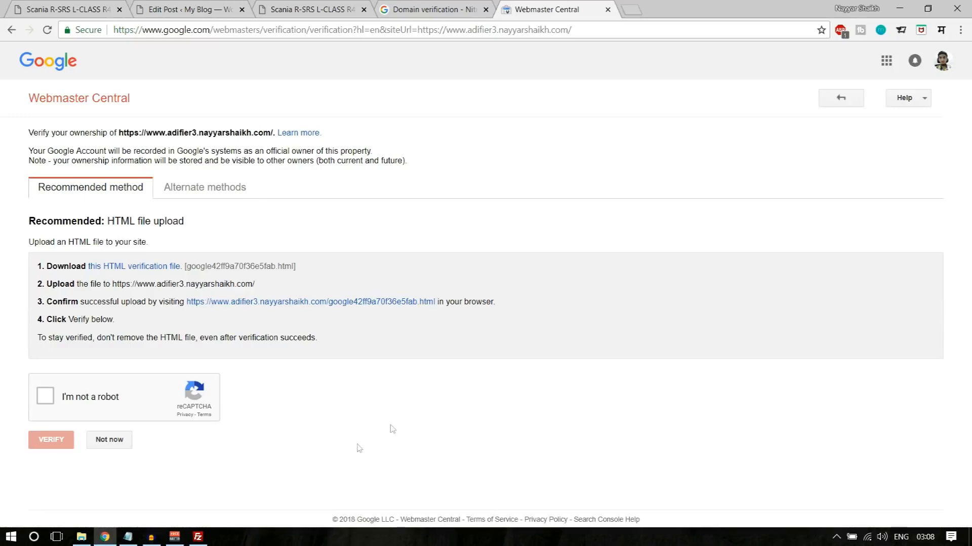
- In FileZilla, upload the Google HTML verification file from the local Files folder to the adifier2 site's root folder
{"action": "left_click", "coordinate": [198, 537]}
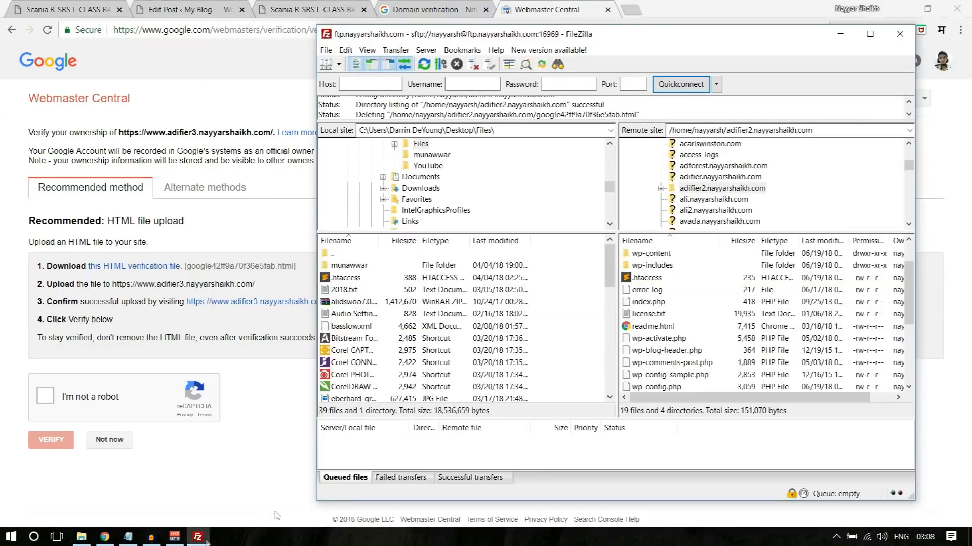
{"action": "scroll", "coordinate": [367, 377], "scroll_direction": "down", "scroll_amount": 5}
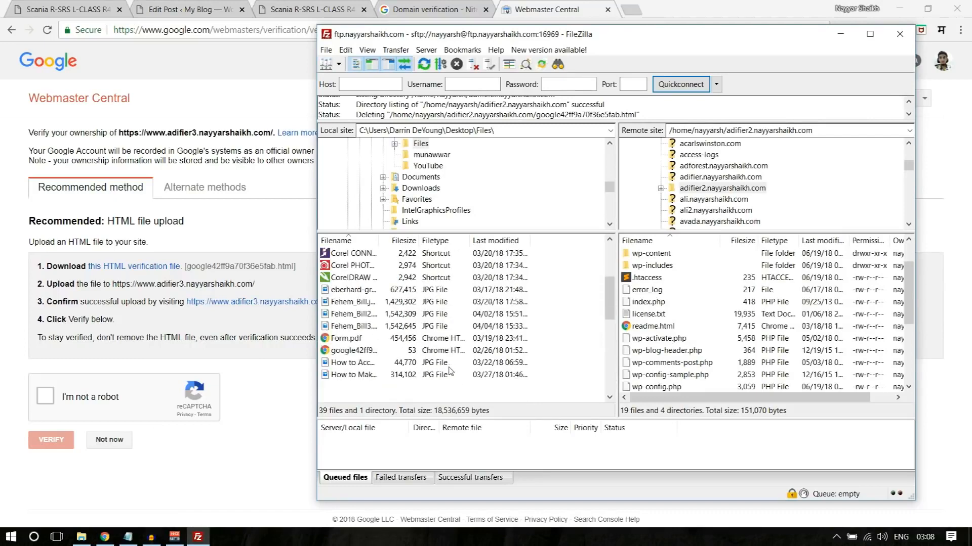
{"action": "scroll", "coordinate": [360, 367], "scroll_direction": "down", "scroll_amount": 2}
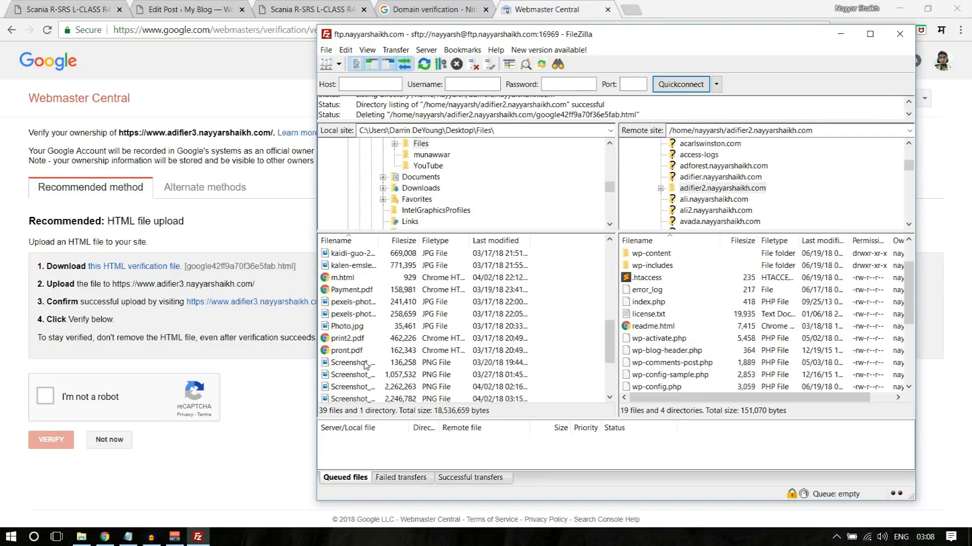
{"action": "scroll", "coordinate": [376, 361], "scroll_direction": "up", "scroll_amount": 2}
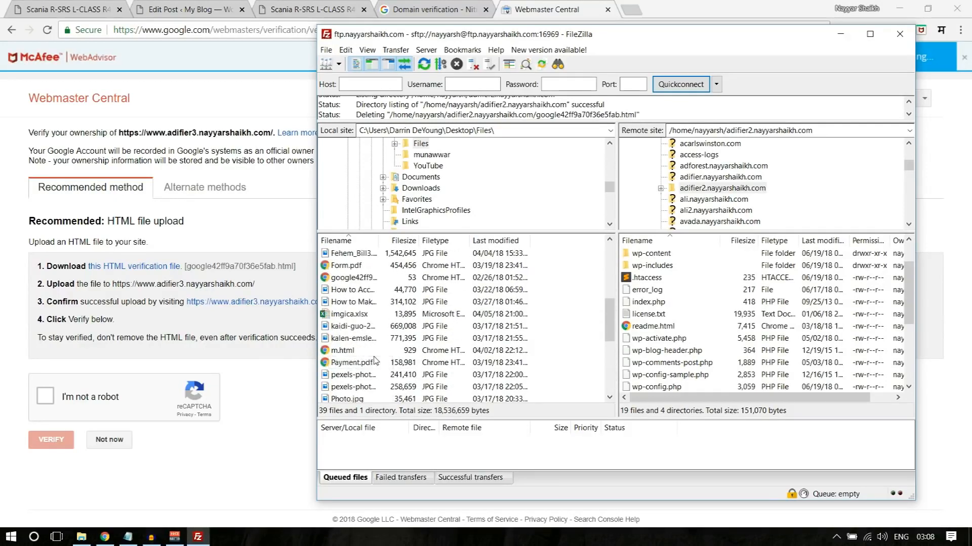
{"action": "left_click", "coordinate": [360, 282]}
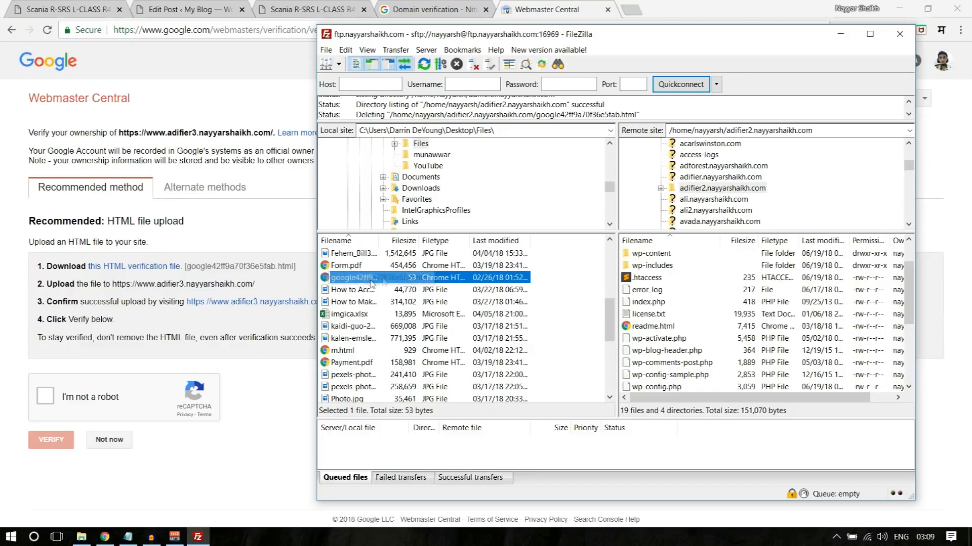
{"action": "scroll", "coordinate": [762, 182], "scroll_direction": "up", "scroll_amount": 2}
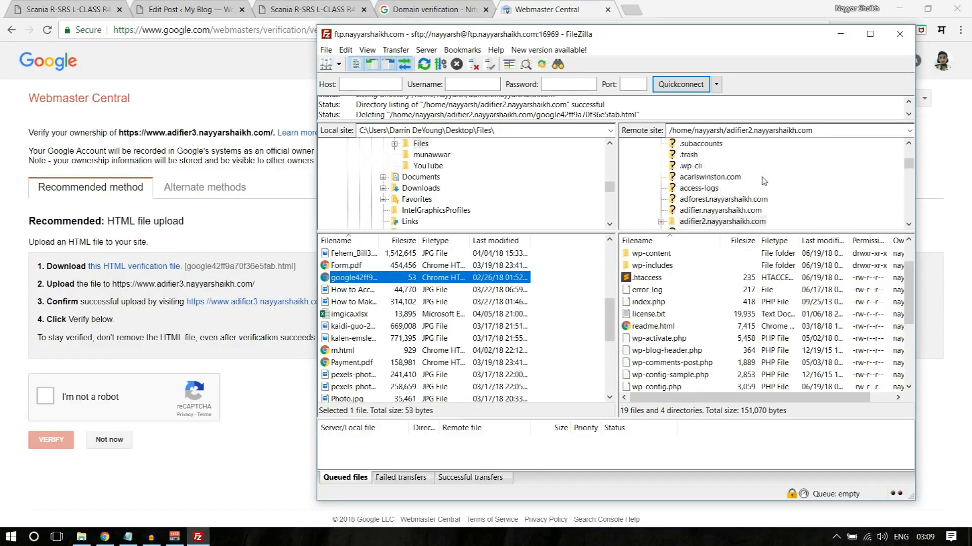
{"action": "scroll", "coordinate": [762, 183], "scroll_direction": "down", "scroll_amount": 2}
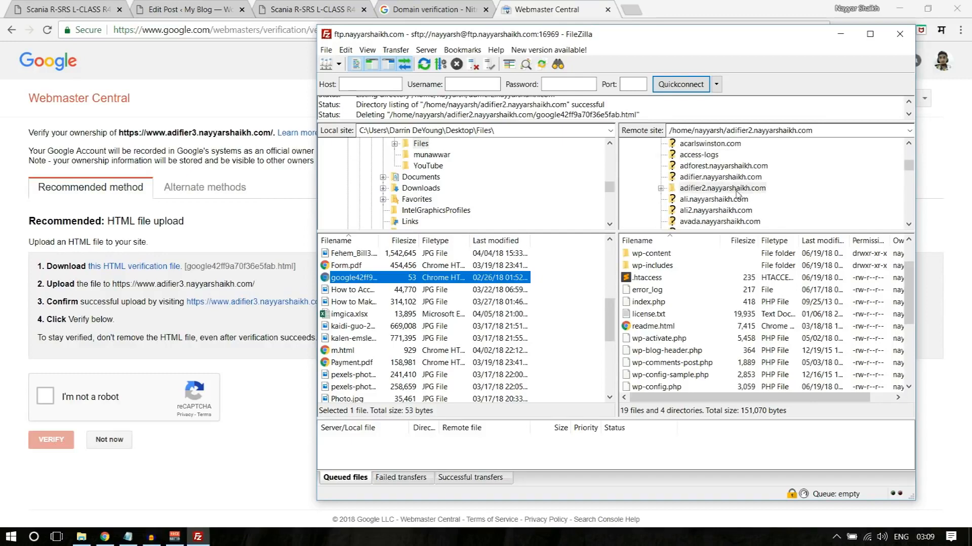
{"action": "left_click", "coordinate": [718, 188]}
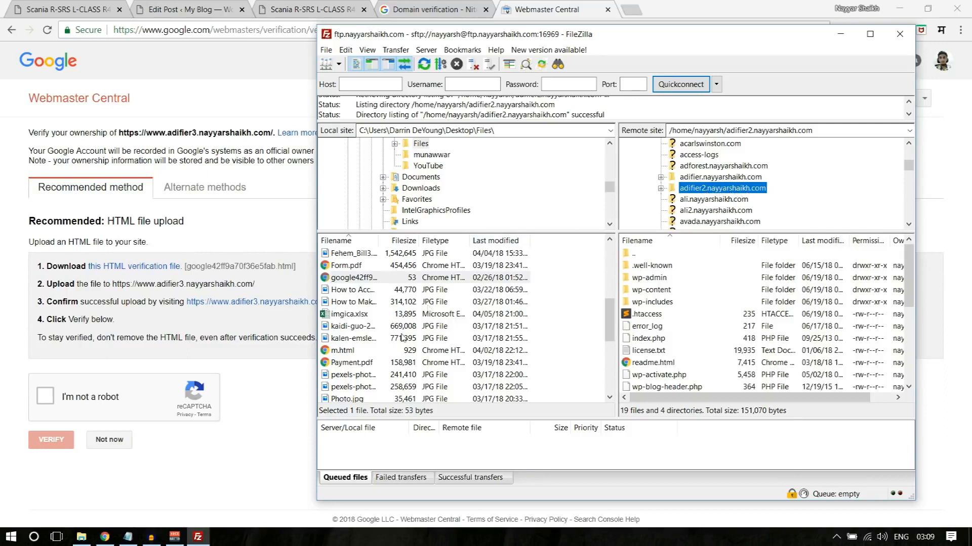
{"action": "left_click_drag", "start_coordinate": [353, 282], "coordinate": [707, 357]}
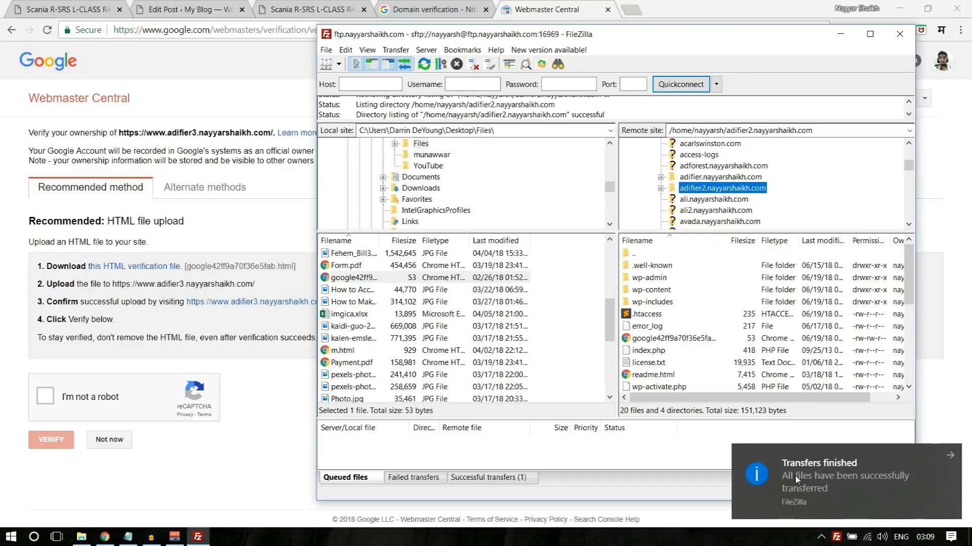
{"action": "left_click", "coordinate": [779, 479]}
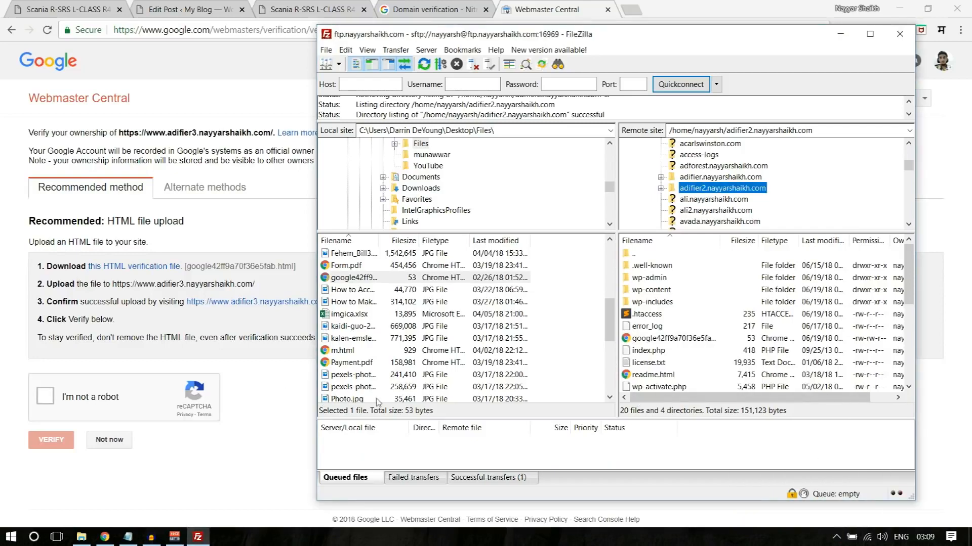
- Complete the robot check for the adifier3 verification, close Webmaster Central without verifying and cancel the new allowed-domain entry
{"action": "left_click", "coordinate": [284, 452]}
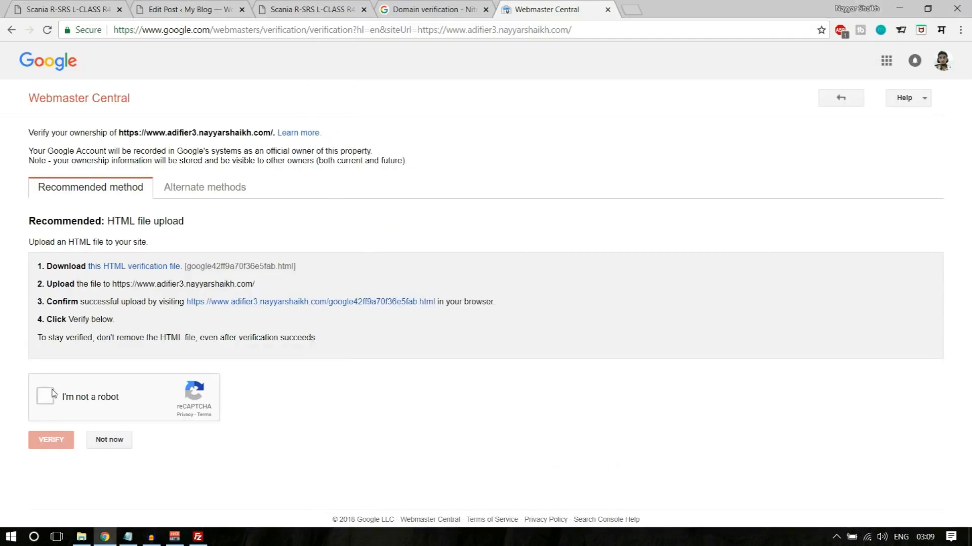
{"action": "left_click", "coordinate": [48, 396]}
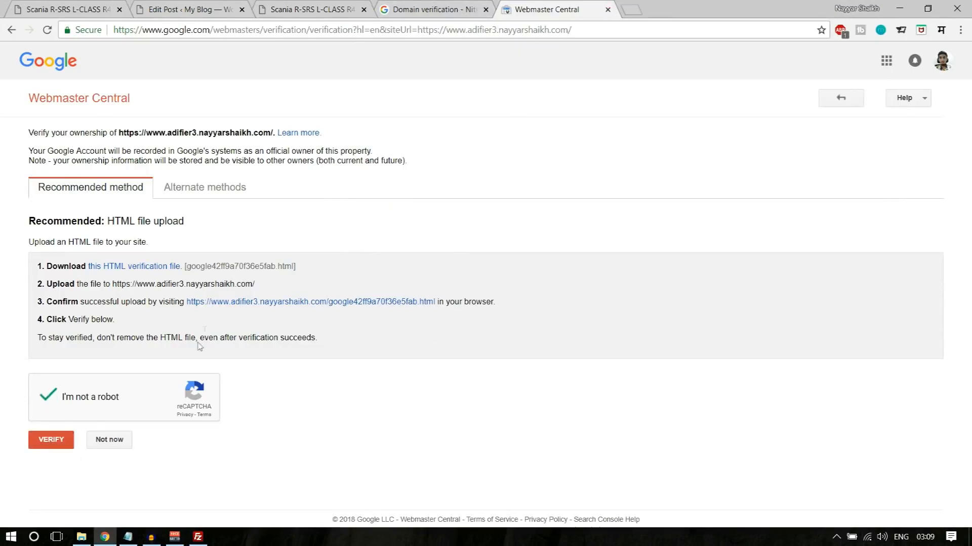
{"action": "left_click_drag", "start_coordinate": [165, 133], "coordinate": [205, 130]}
{"action": "left_click", "coordinate": [608, 9]}
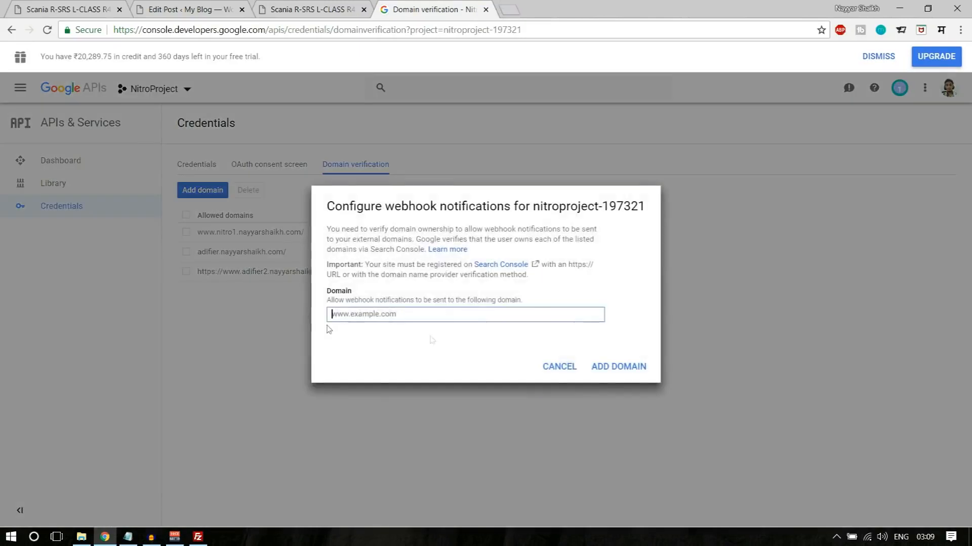
{"action": "left_click", "coordinate": [558, 367]}
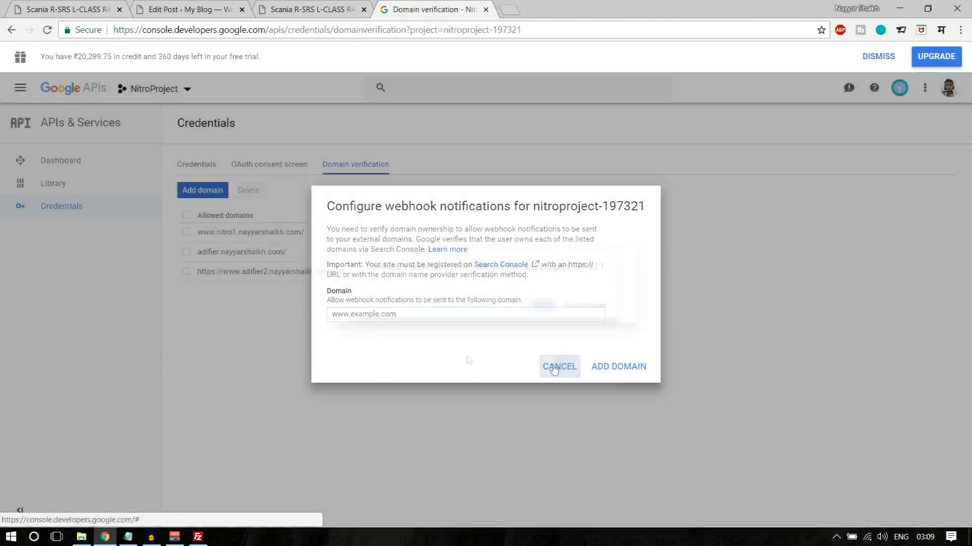
{"action": "left_click_drag", "start_coordinate": [333, 279], "coordinate": [199, 280]}
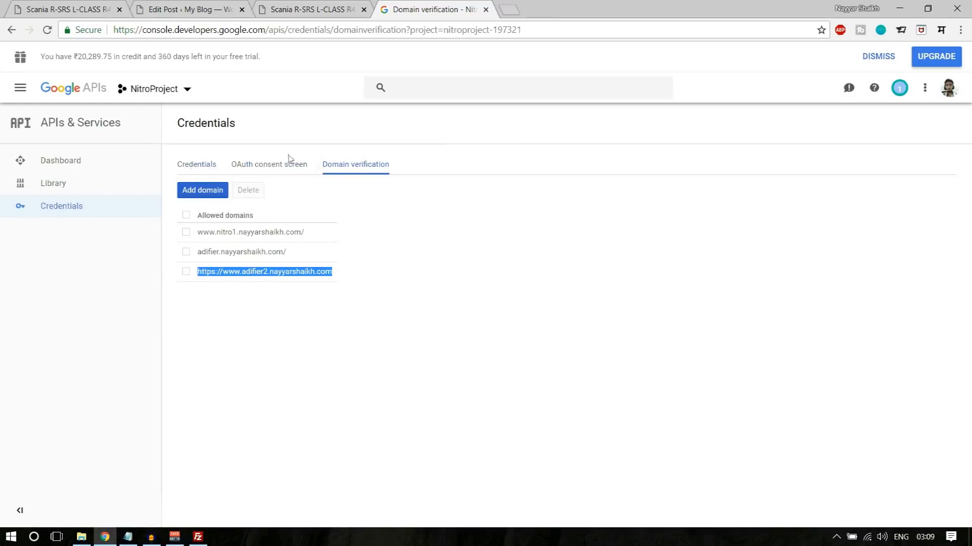
- Delete API key 3, created on Jun 19, 2018, from the project's credentials
{"action": "left_click", "coordinate": [207, 164]}
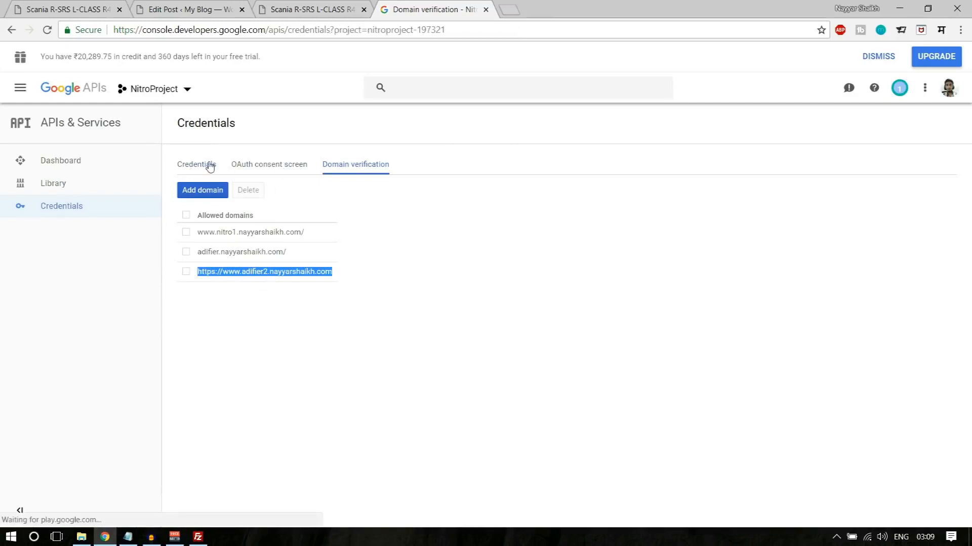
{"action": "left_click", "coordinate": [704, 383]}
{"action": "left_click_drag", "start_coordinate": [501, 311], "coordinate": [683, 308]}
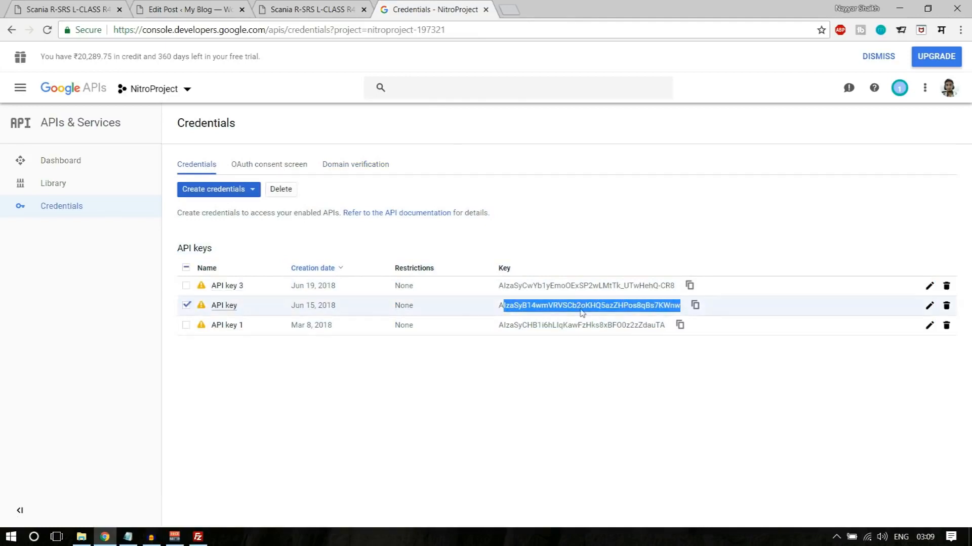
{"action": "left_click", "coordinate": [946, 286]}
{"action": "left_click", "coordinate": [629, 335]}
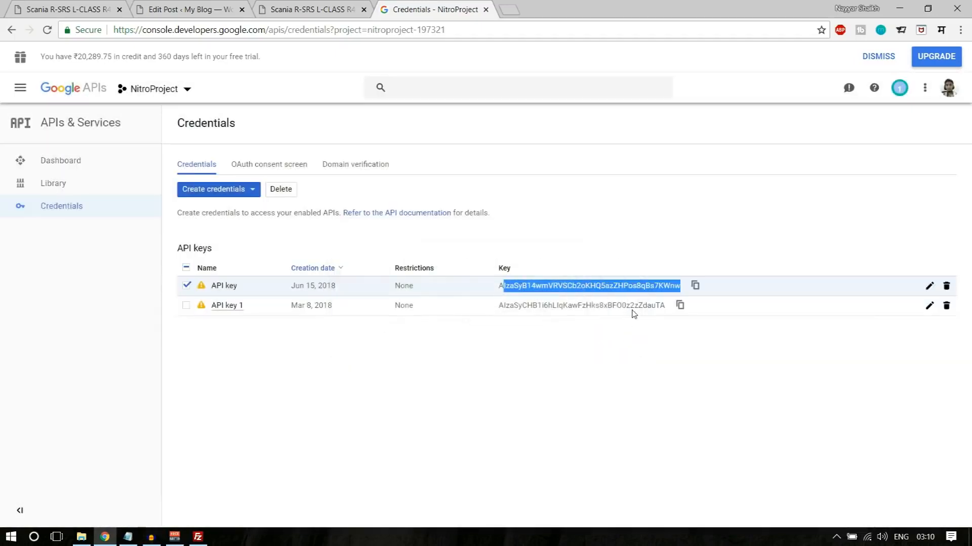
- Copy the API key created on Jun 15, 2018 into the Google API Key field of Adifier WP's Contact Page settings and save
{"action": "left_click_drag", "start_coordinate": [500, 286], "coordinate": [680, 302]}
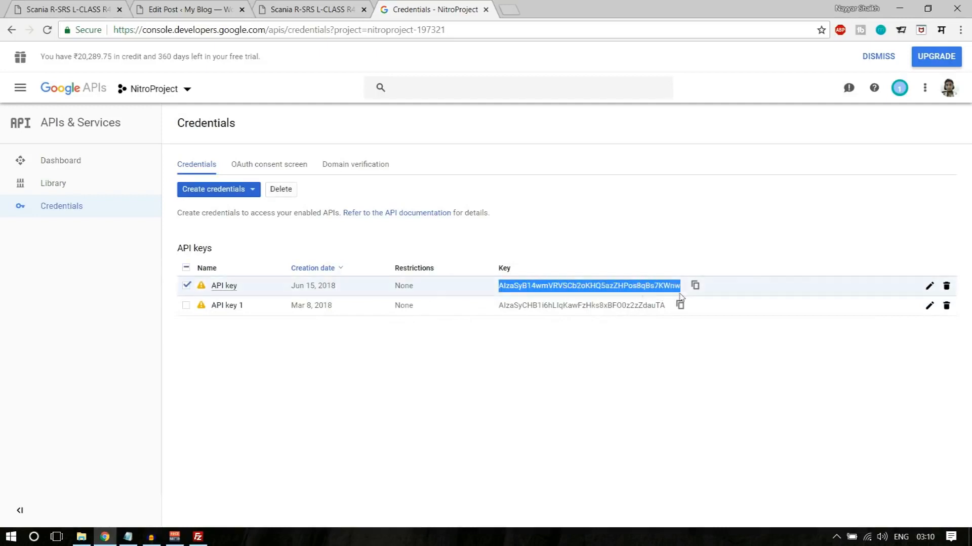
{"action": "left_click", "coordinate": [228, 4]}
{"action": "mouse_move", "coordinate": [101, 55]}
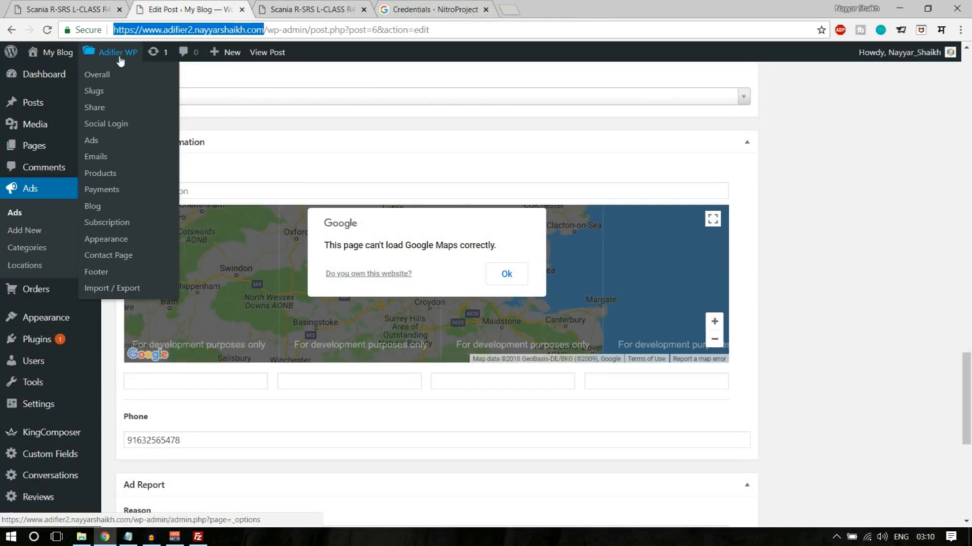
{"action": "left_click", "coordinate": [120, 60]}
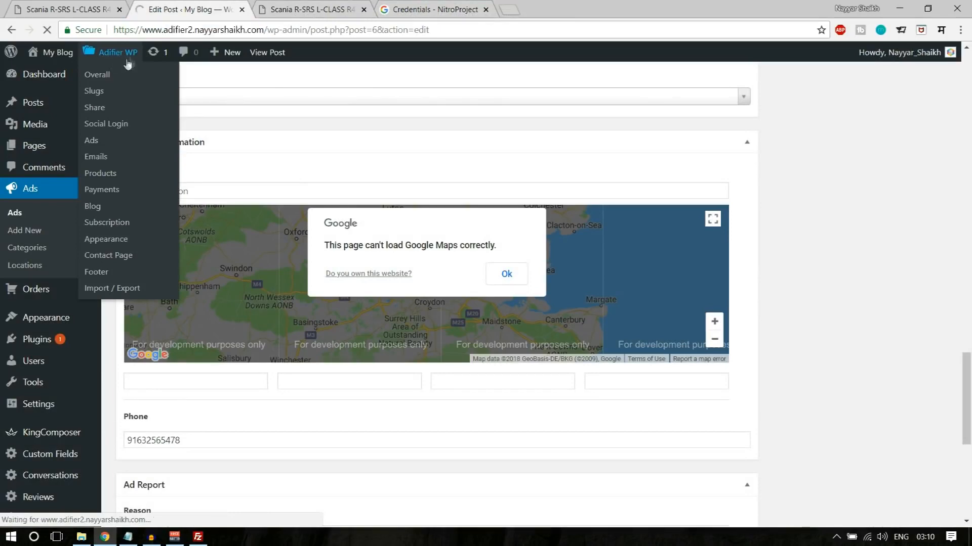
{"action": "scroll", "coordinate": [828, 330], "scroll_direction": "down", "scroll_amount": 4}
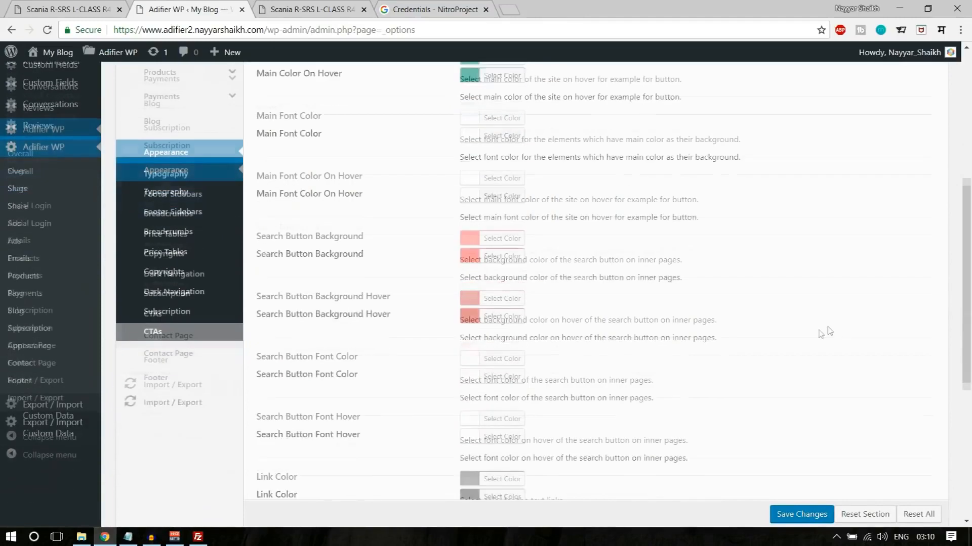
{"action": "left_click", "coordinate": [172, 354]}
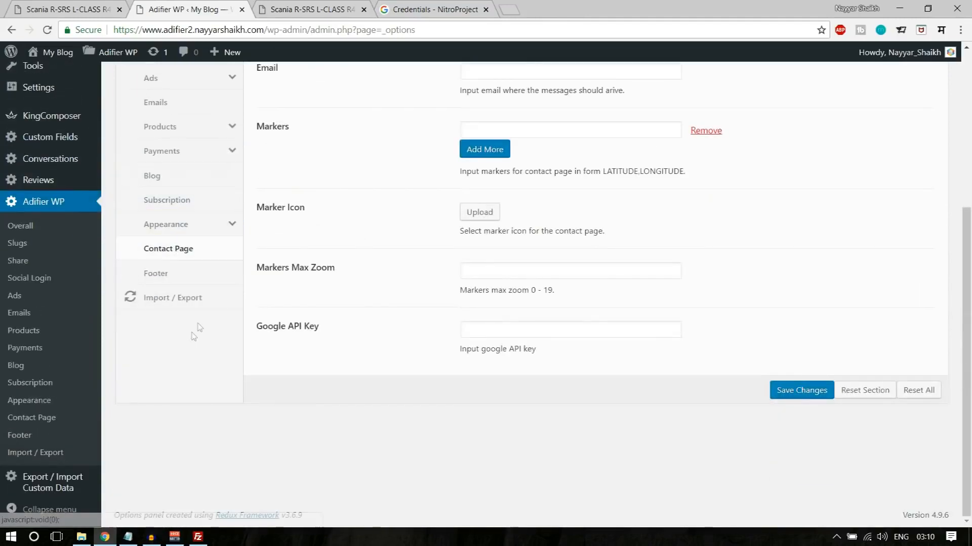
{"action": "scroll", "coordinate": [194, 336], "scroll_direction": "up", "scroll_amount": 1}
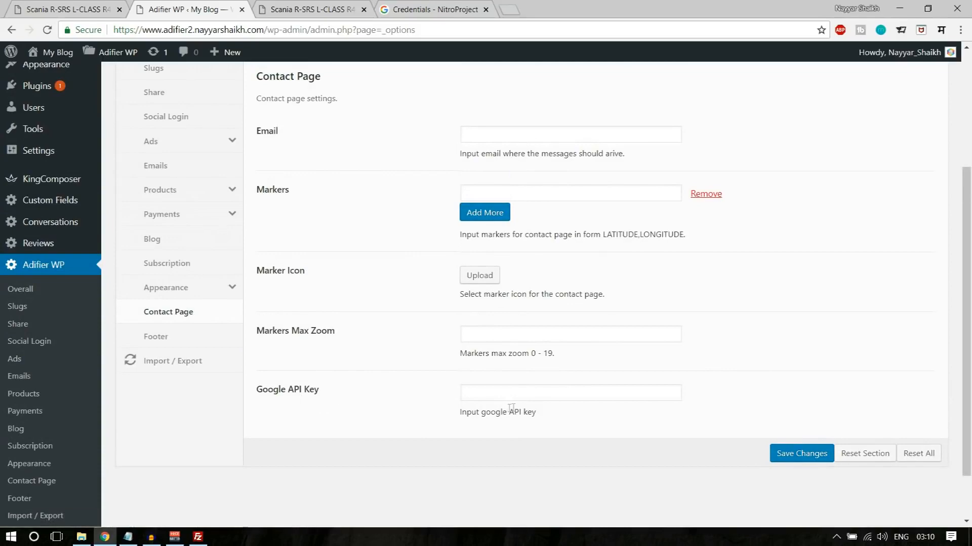
{"action": "left_click", "coordinate": [526, 400]}
{"action": "key", "text": "ctrl+v"}
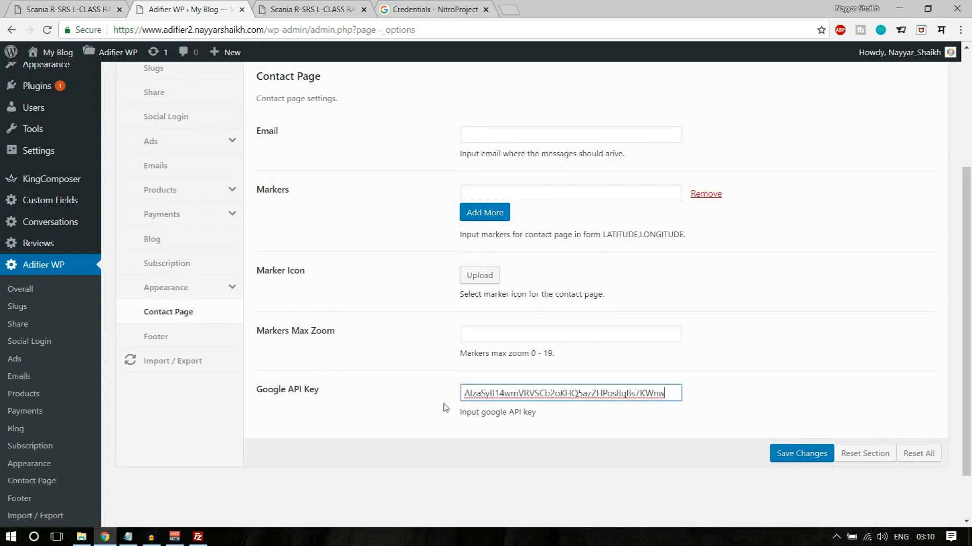
{"action": "left_click", "coordinate": [792, 455]}
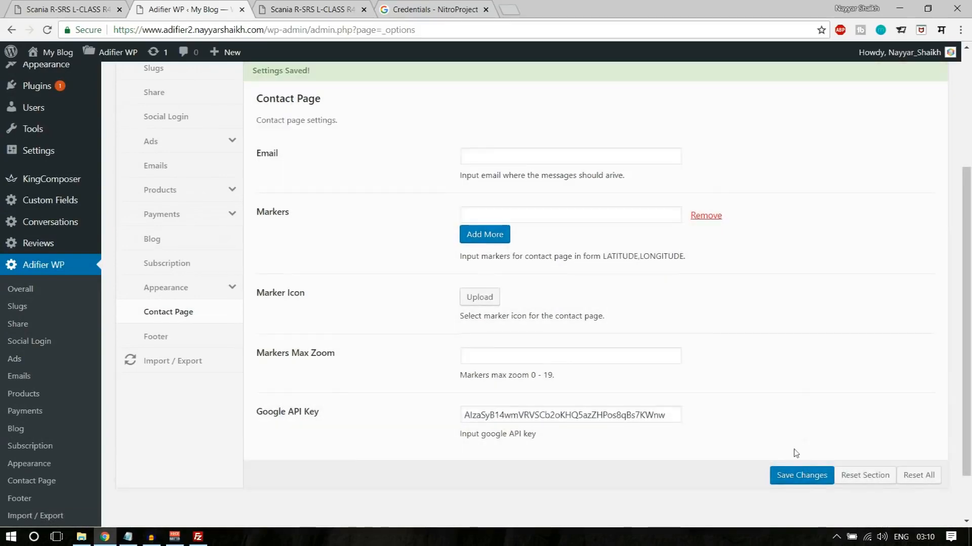
- Set Markers Max Zoom to 12 in the Contact Page settings and save the changes
{"action": "left_click", "coordinate": [513, 350]}
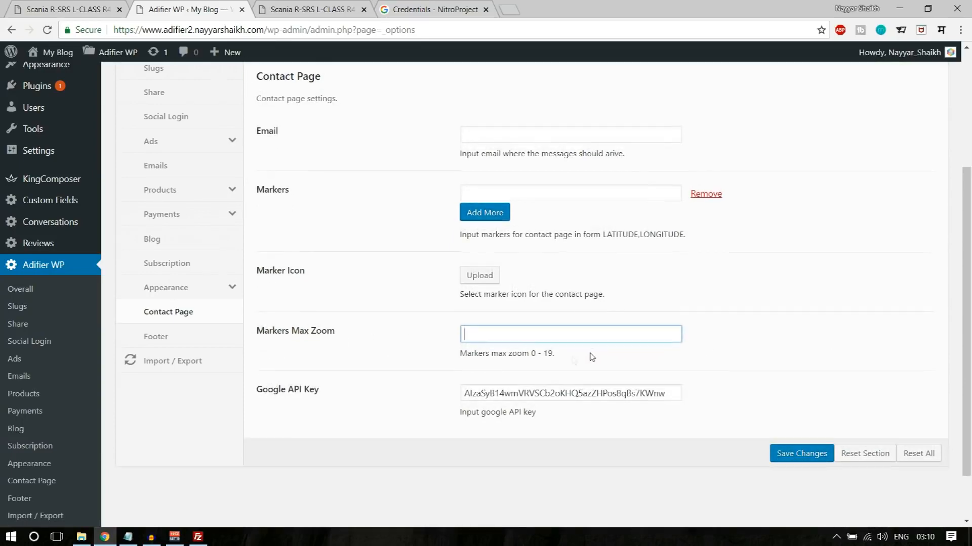
{"action": "left_click_drag", "start_coordinate": [532, 356], "coordinate": [566, 357]}
{"action": "left_click", "coordinate": [508, 336]}
{"action": "type", "text": "12"}
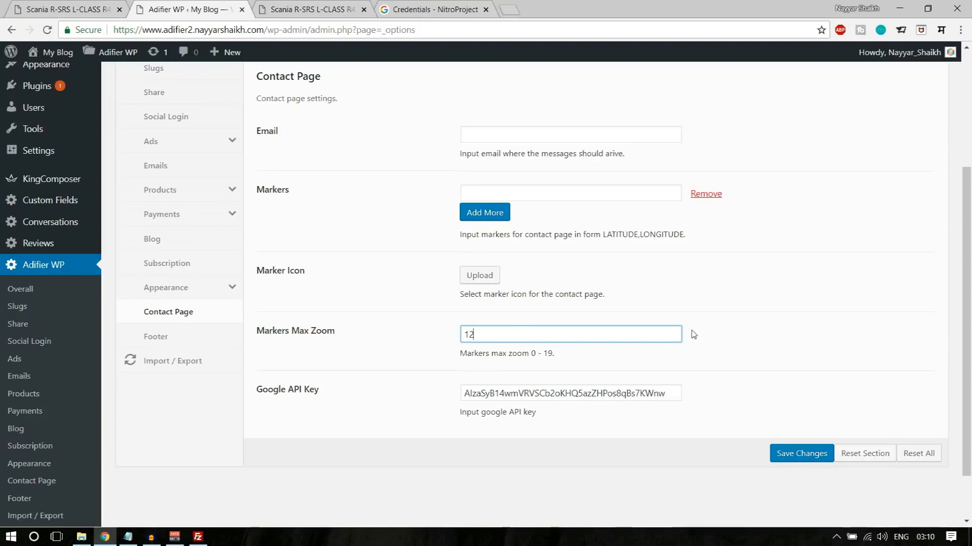
{"action": "scroll", "coordinate": [693, 335], "scroll_direction": "up", "scroll_amount": 2}
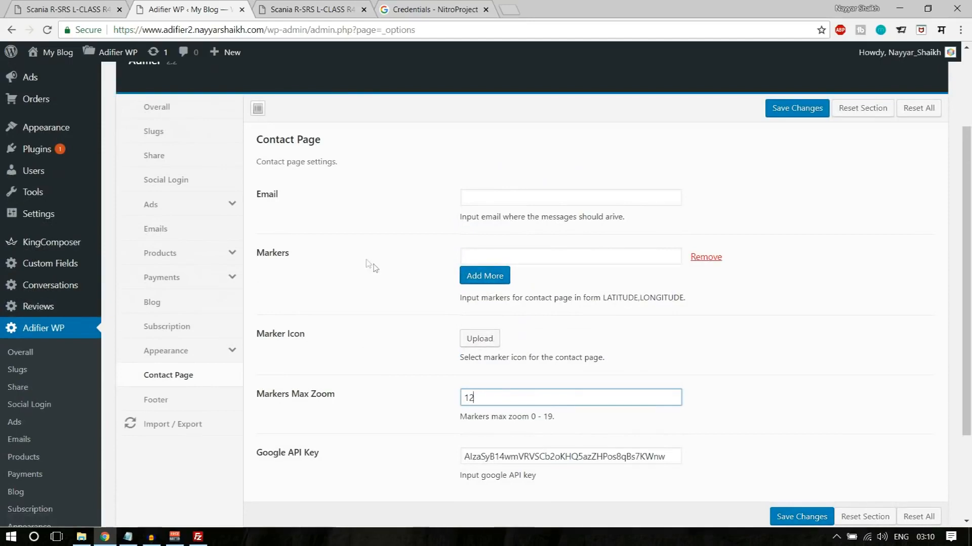
{"action": "left_click", "coordinate": [494, 205]}
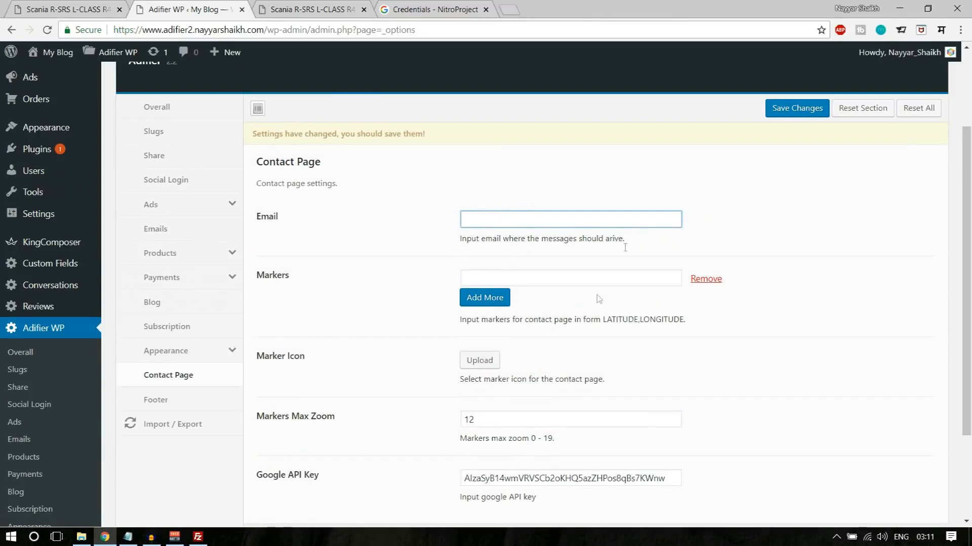
{"action": "scroll", "coordinate": [602, 347], "scroll_direction": "down", "scroll_amount": 1}
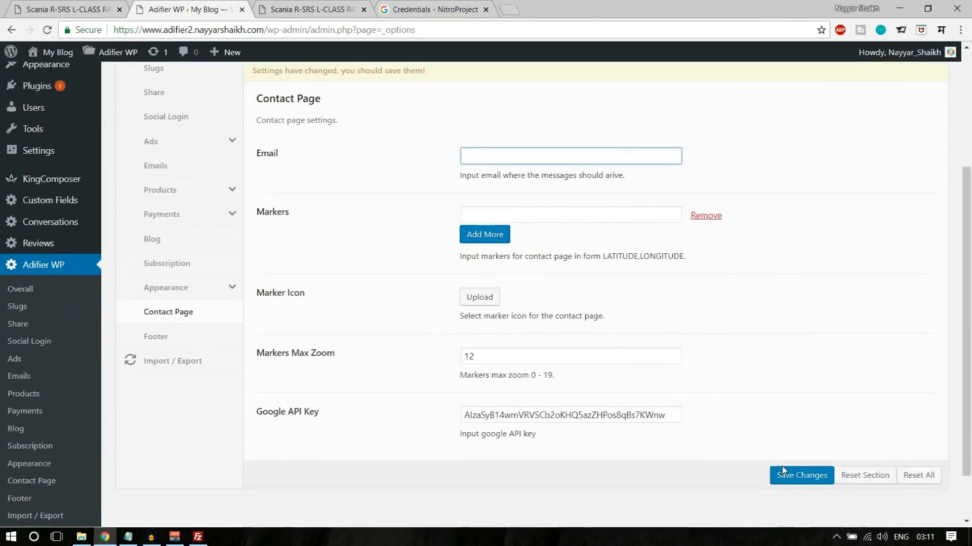
{"action": "left_click", "coordinate": [794, 478]}
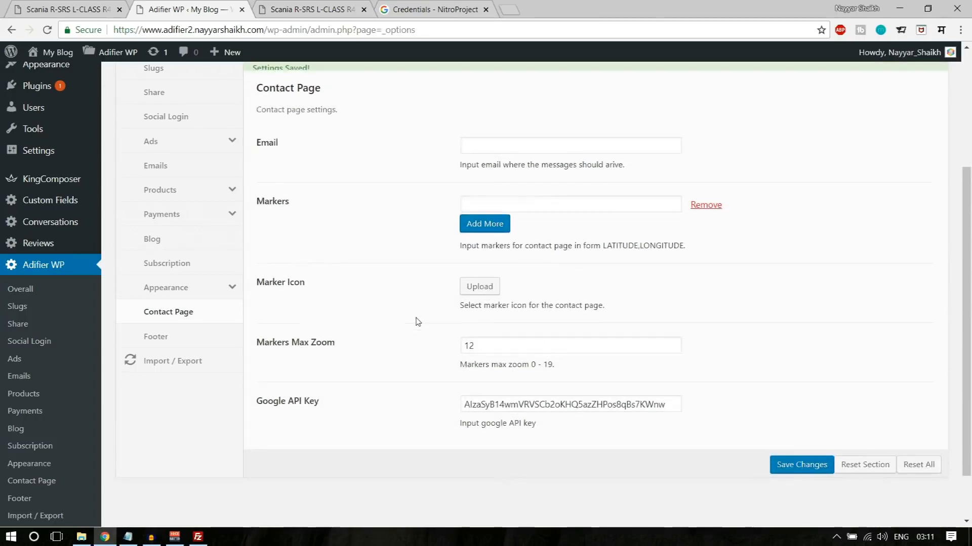
- Close the theme settings and open the Scania R-SRS ad for editing in a new tab, at its Contact information map
{"action": "left_click", "coordinate": [242, 9]}
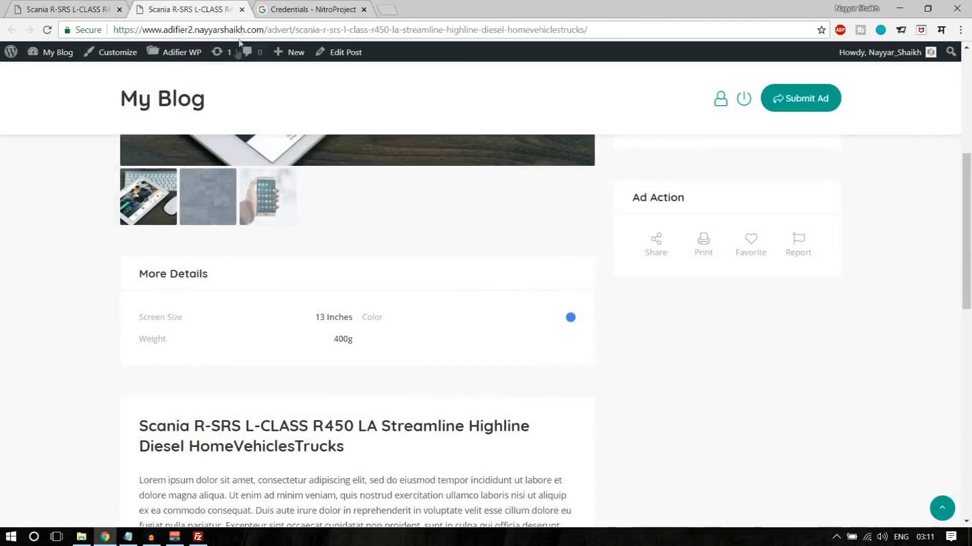
{"action": "right_click", "coordinate": [353, 55]}
{"action": "left_click", "coordinate": [361, 65]}
{"action": "left_click_drag", "start_coordinate": [304, 9], "coordinate": [214, 4]}
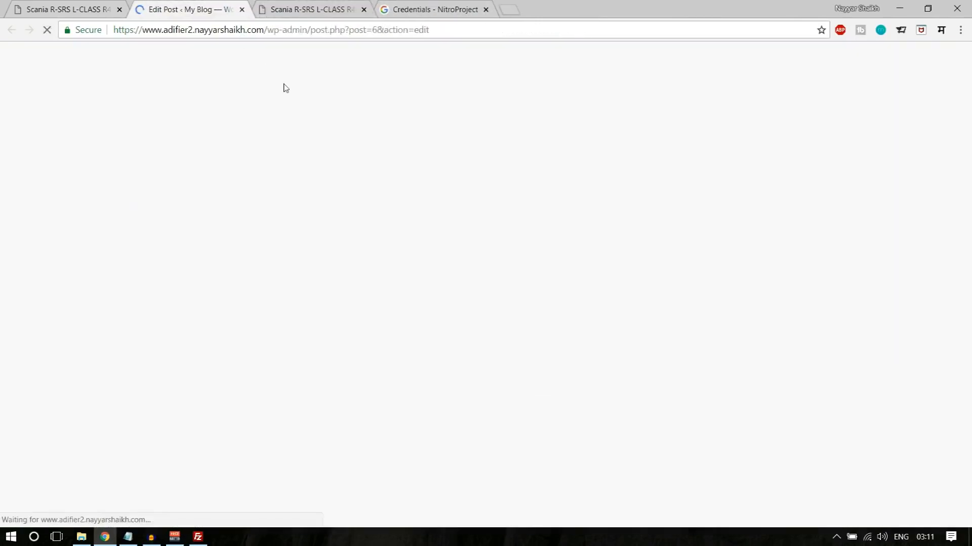
{"action": "scroll", "coordinate": [386, 244], "scroll_direction": "down", "scroll_amount": 10}
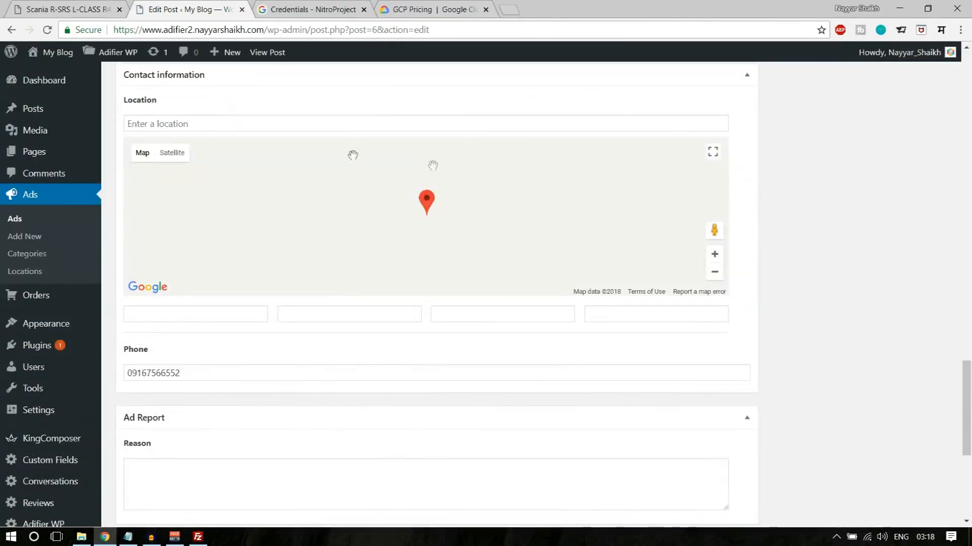
{"action": "scroll", "coordinate": [462, 245], "scroll_direction": "up", "scroll_amount": 1}
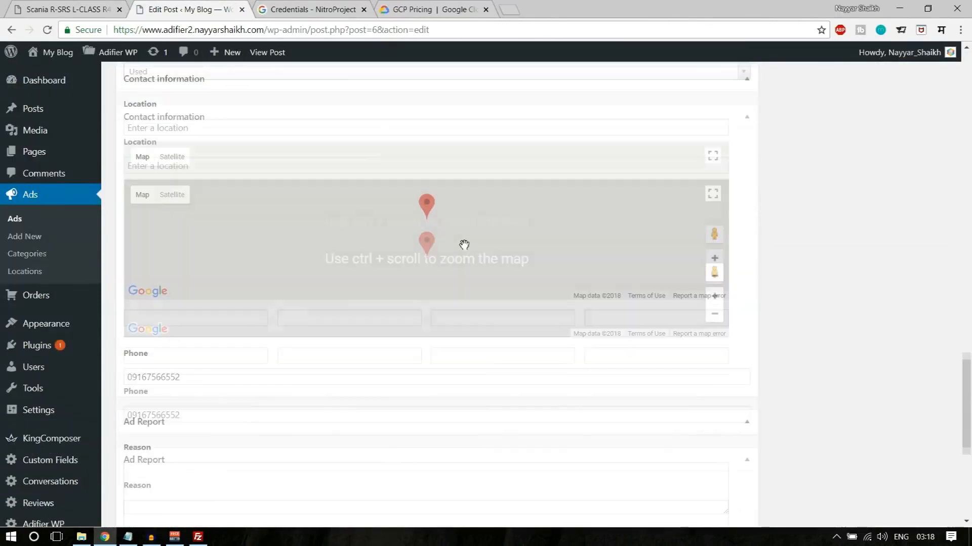
- Move the ad's location marker from Central Asia to India on the Contact information map
{"action": "left_click", "coordinate": [716, 342]}
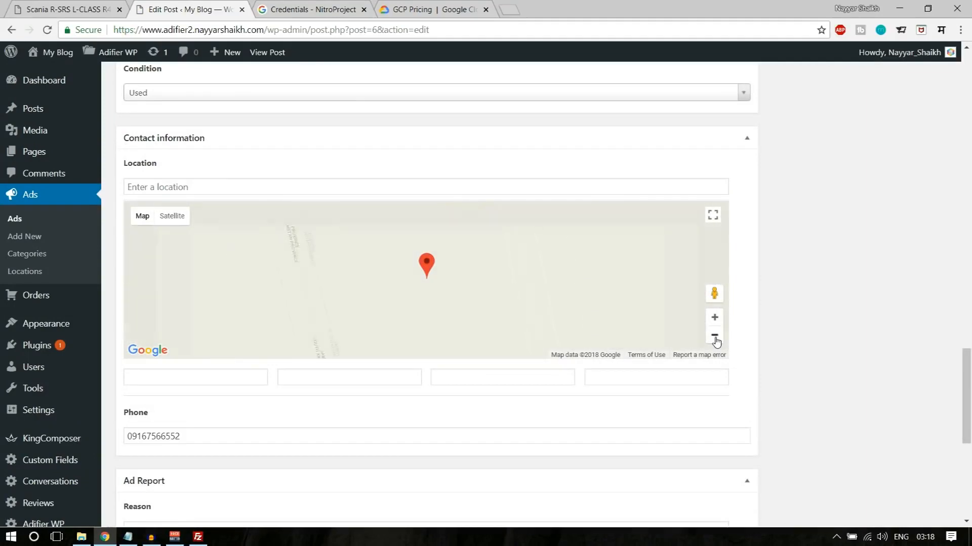
{"action": "left_click", "coordinate": [714, 336]}
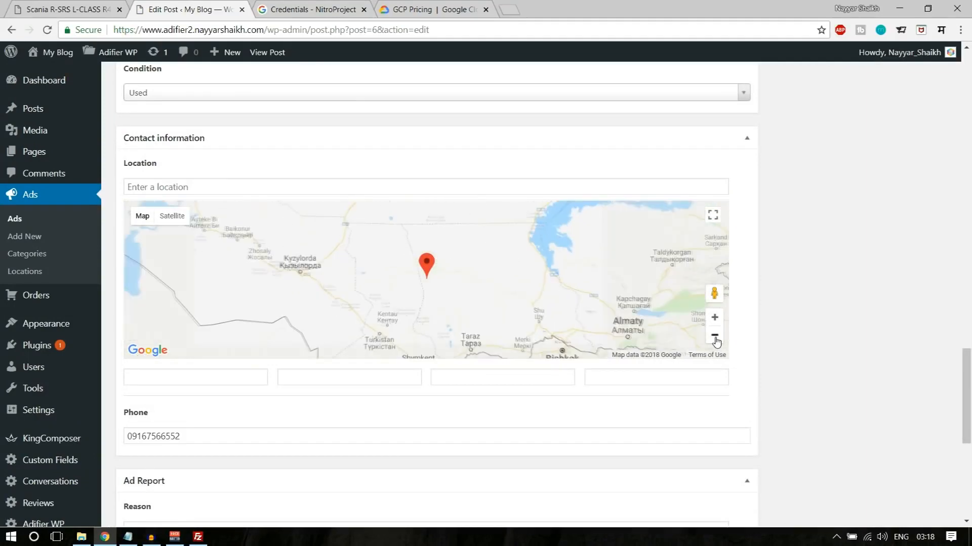
{"action": "left_click", "coordinate": [715, 337]}
{"action": "left_click", "coordinate": [714, 336]}
{"action": "left_click", "coordinate": [715, 337]}
{"action": "left_click", "coordinate": [714, 336]}
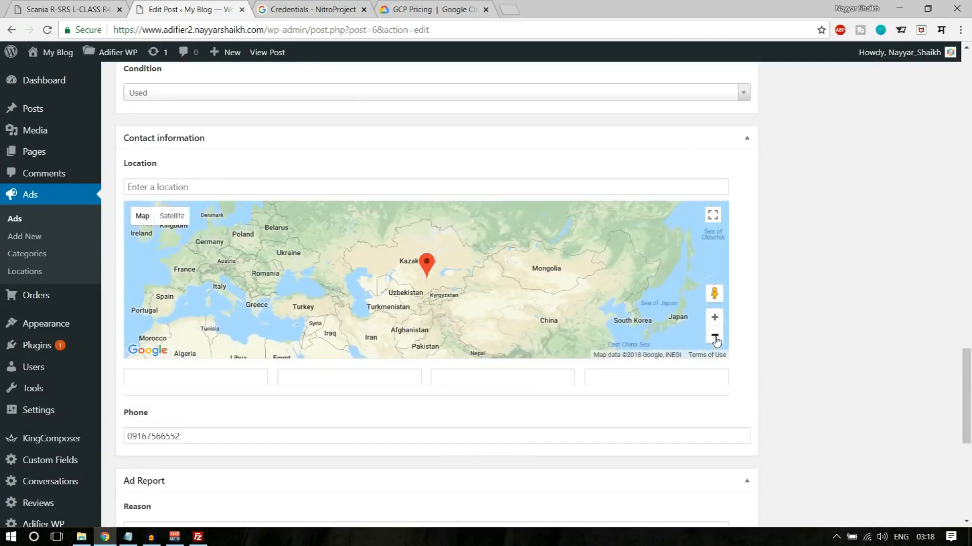
{"action": "left_click", "coordinate": [715, 336]}
{"action": "left_click_drag", "start_coordinate": [526, 293], "coordinate": [529, 242]}
{"action": "mouse_move", "coordinate": [428, 221]}
{"action": "left_mouse_down"}
{"action": "mouse_move", "coordinate": [448, 223]}
{"action": "mouse_move", "coordinate": [438, 267]}
{"action": "left_mouse_up"}
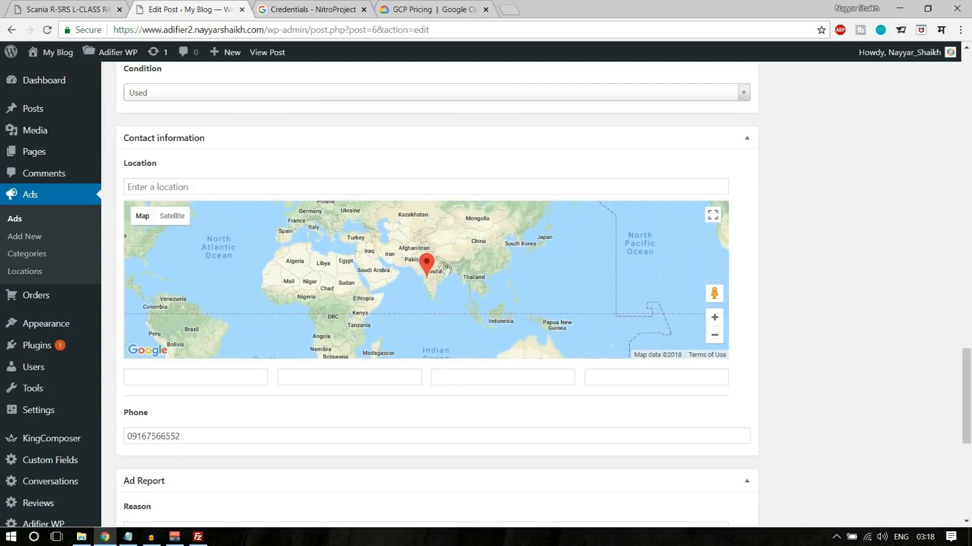
- Move the location marker to the Mumbai area on India's west coast
{"action": "left_click", "coordinate": [714, 318]}
{"action": "left_click", "coordinate": [714, 318]}
{"action": "left_click", "coordinate": [714, 318]}
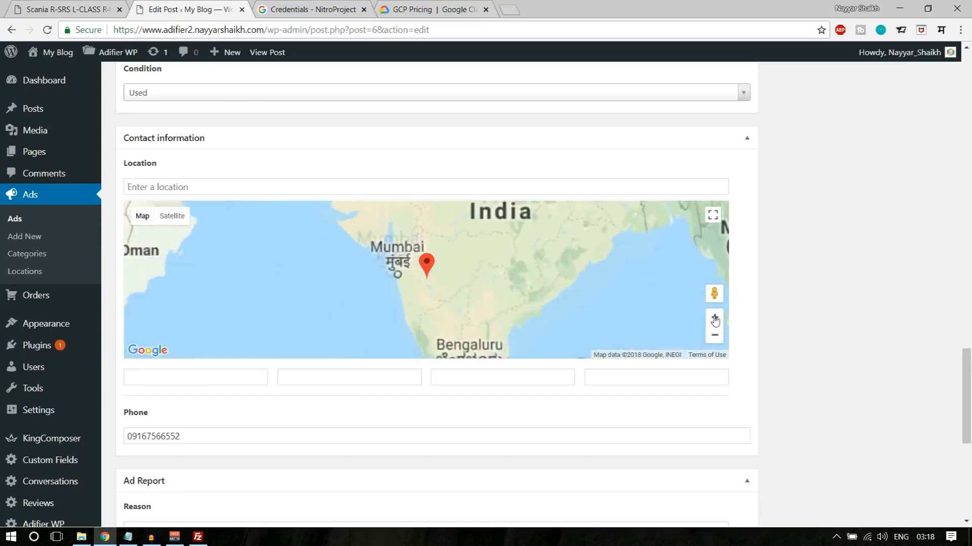
{"action": "left_click", "coordinate": [714, 318]}
{"action": "mouse_move", "coordinate": [436, 263]}
{"action": "left_mouse_down"}
{"action": "mouse_move", "coordinate": [509, 323]}
{"action": "mouse_move", "coordinate": [469, 304]}
{"action": "mouse_move", "coordinate": [420, 246]}
{"action": "left_mouse_up"}
{"action": "left_click_drag", "start_coordinate": [511, 296], "coordinate": [491, 245]}
{"action": "mouse_move", "coordinate": [402, 218]}
{"action": "left_mouse_down"}
{"action": "mouse_move", "coordinate": [458, 238]}
{"action": "mouse_move", "coordinate": [466, 287]}
{"action": "left_mouse_up"}
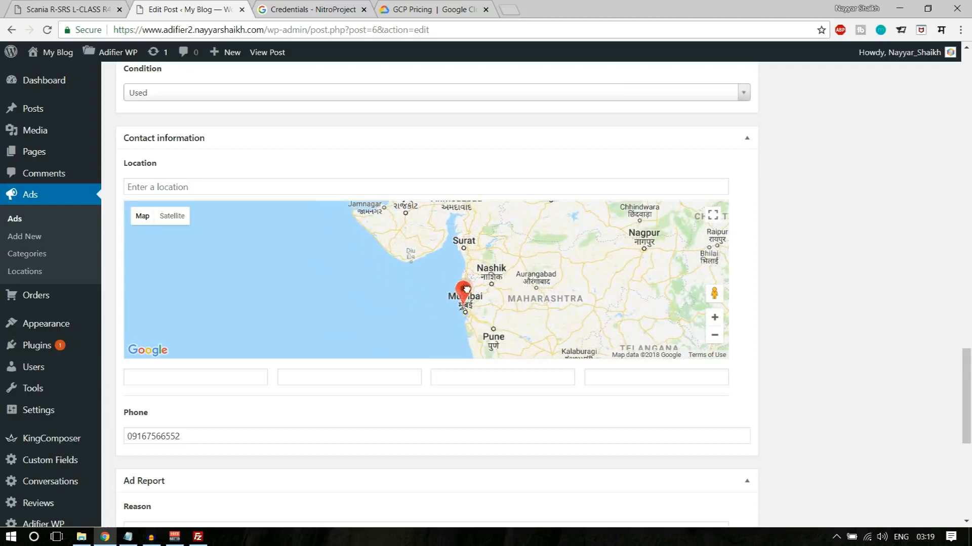
{"action": "left_click_drag", "start_coordinate": [465, 287], "coordinate": [465, 287]}
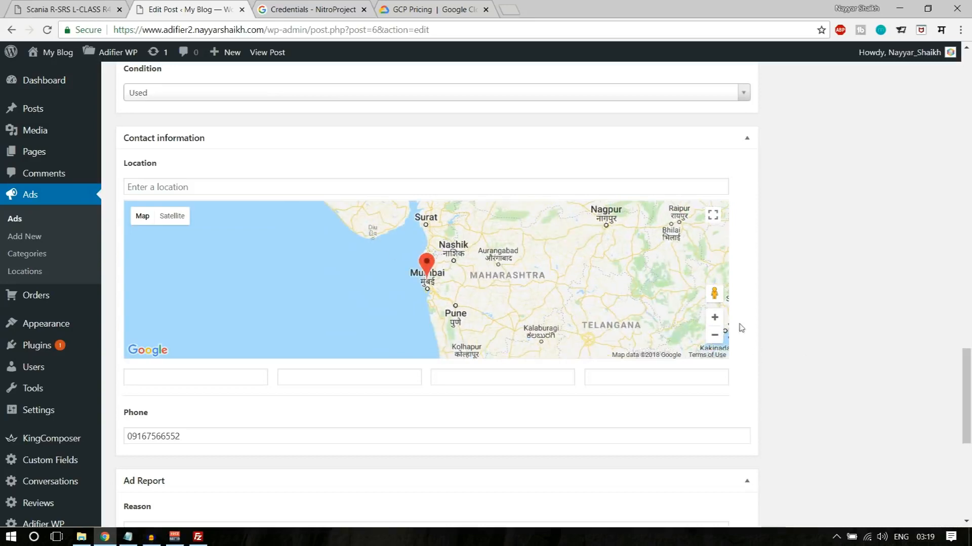
- Reposition the location marker southward from the Vasai-Virar area onto the city of Mumbai
{"action": "left_click", "coordinate": [714, 318]}
{"action": "left_click", "coordinate": [715, 318]}
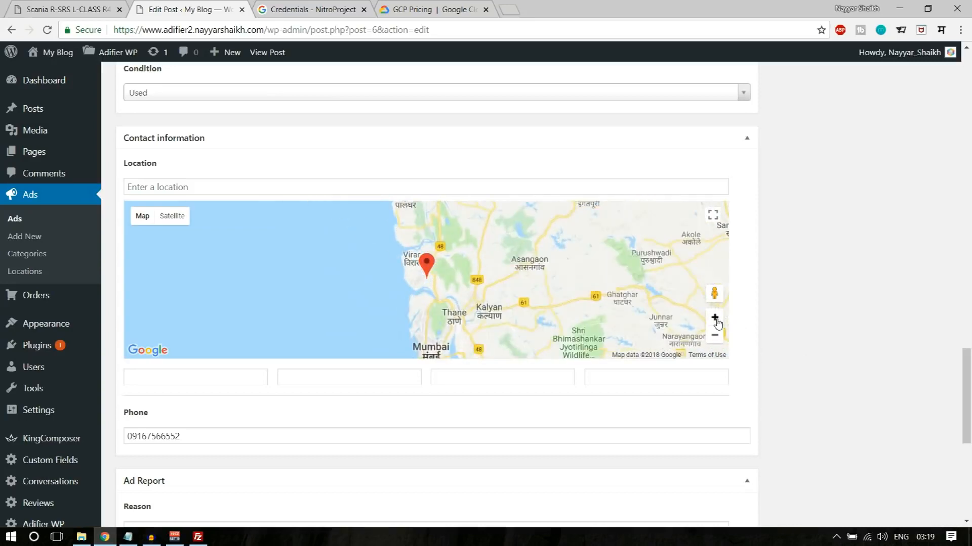
{"action": "left_click", "coordinate": [714, 317]}
{"action": "left_click_drag", "start_coordinate": [577, 296], "coordinate": [557, 241]}
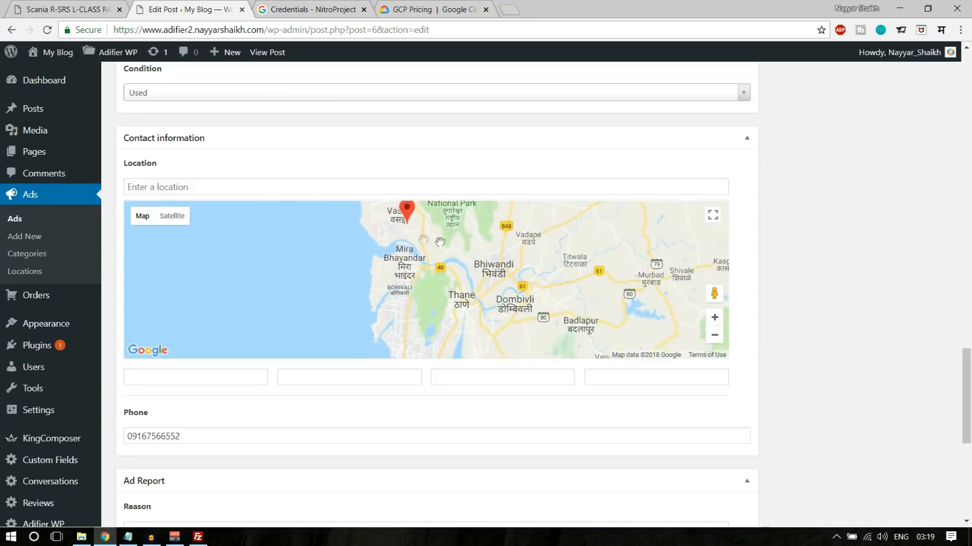
{"action": "mouse_move", "coordinate": [408, 213]}
{"action": "left_mouse_down"}
{"action": "mouse_move", "coordinate": [430, 298]}
{"action": "mouse_move", "coordinate": [414, 328]}
{"action": "left_mouse_up"}
{"action": "left_click_drag", "start_coordinate": [505, 310], "coordinate": [517, 284]}
{"action": "left_click_drag", "start_coordinate": [441, 249], "coordinate": [441, 278]}
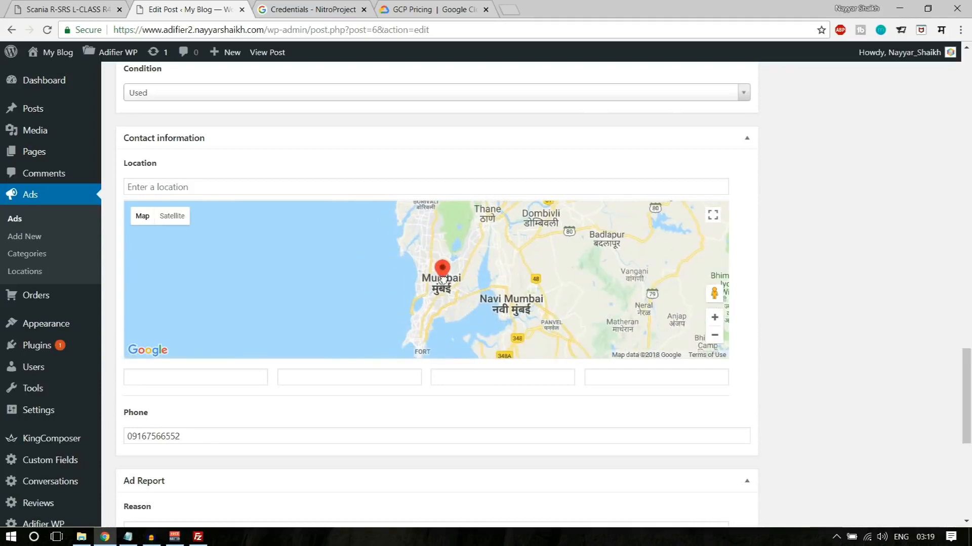
- Place the location marker at Bandra Kurla Complex and update the ad
{"action": "left_click", "coordinate": [714, 318]}
{"action": "left_click", "coordinate": [715, 317]}
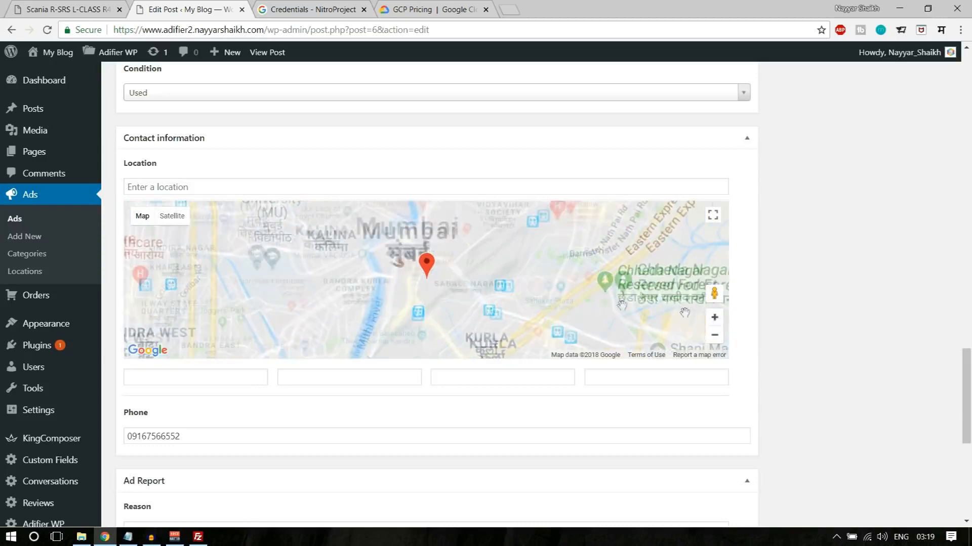
{"action": "left_click", "coordinate": [714, 318]}
{"action": "mouse_move", "coordinate": [436, 273]}
{"action": "left_mouse_down"}
{"action": "mouse_move", "coordinate": [503, 261]}
{"action": "mouse_move", "coordinate": [388, 258]}
{"action": "left_mouse_up"}
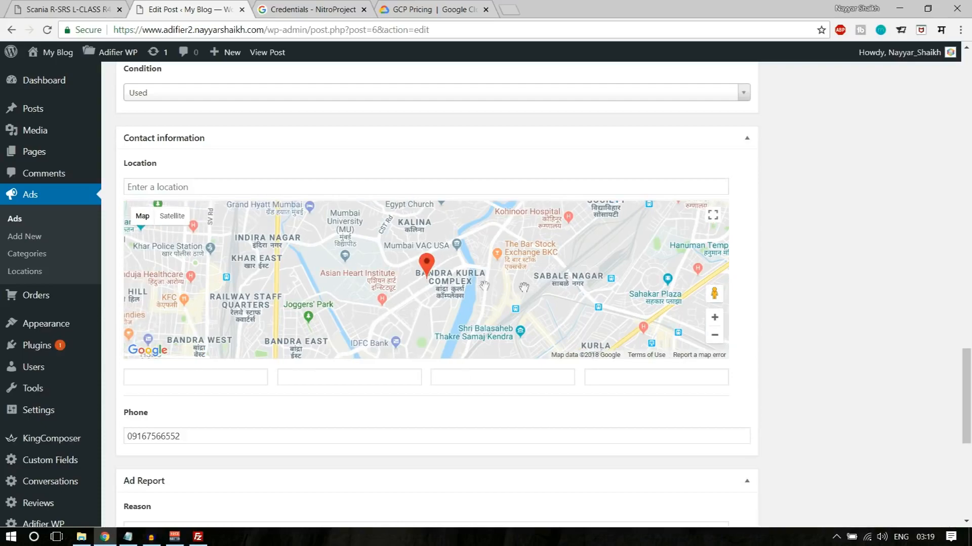
{"action": "scroll", "coordinate": [820, 338], "scroll_direction": "down", "scroll_amount": 2}
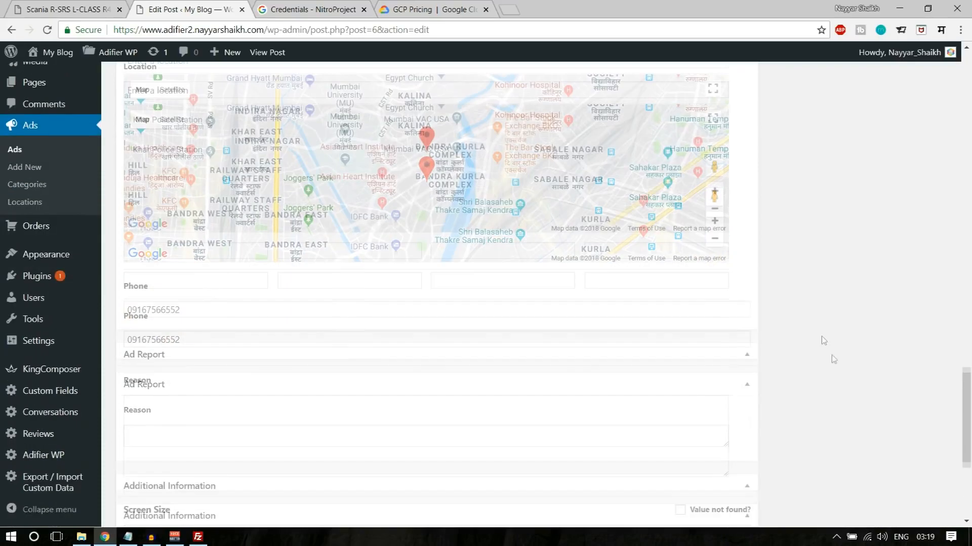
{"action": "scroll", "coordinate": [852, 404], "scroll_direction": "up", "scroll_amount": 20}
{"action": "scroll", "coordinate": [866, 410], "scroll_direction": "up", "scroll_amount": 3}
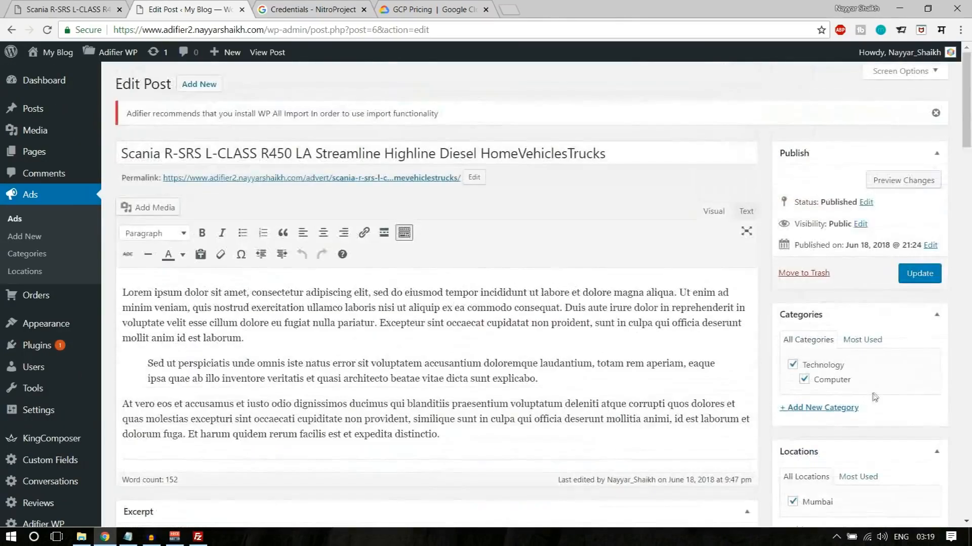
{"action": "left_click", "coordinate": [920, 272]}
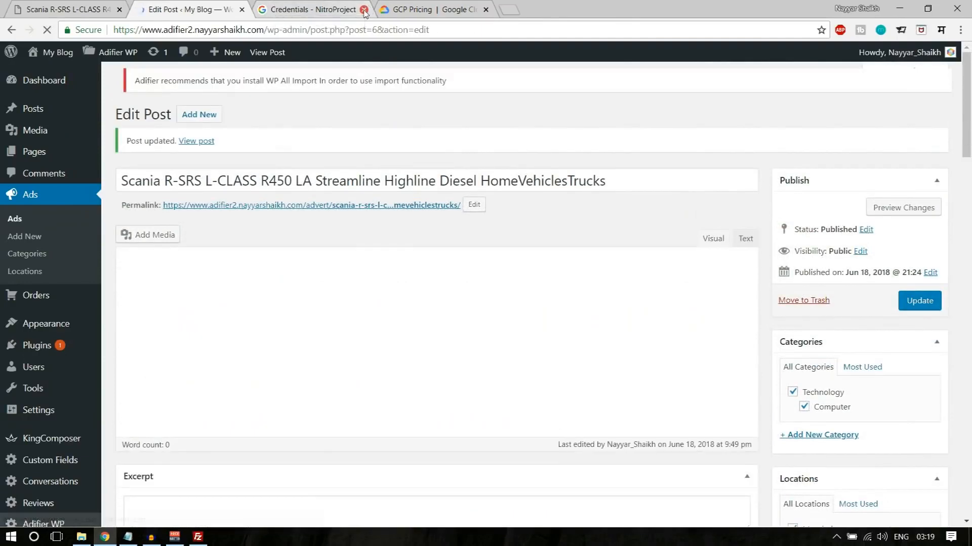
- Close the Credentials and GCP Pricing tabs and view the published ad in a new tab to check its map
{"action": "left_click", "coordinate": [364, 10]}
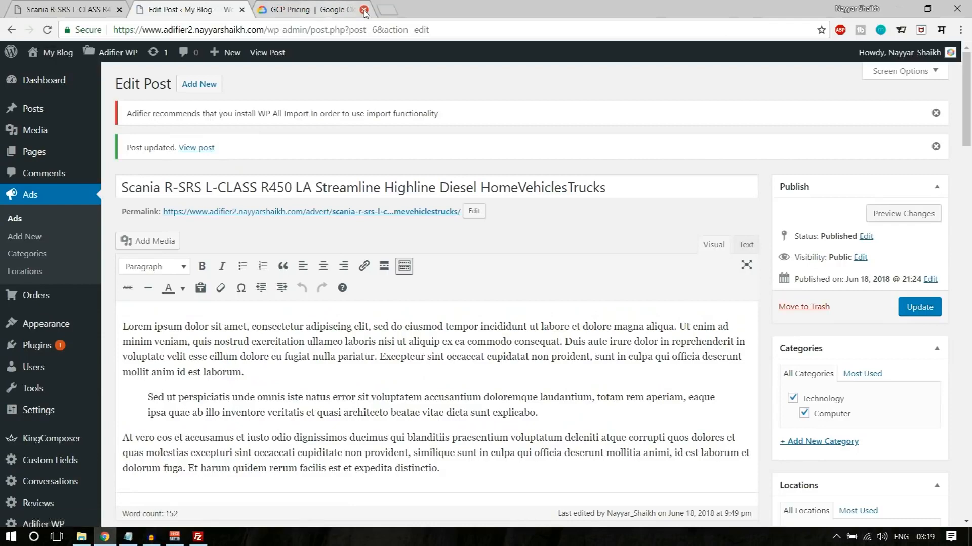
{"action": "left_click", "coordinate": [364, 9]}
{"action": "right_click", "coordinate": [278, 54]}
{"action": "left_click", "coordinate": [293, 65]}
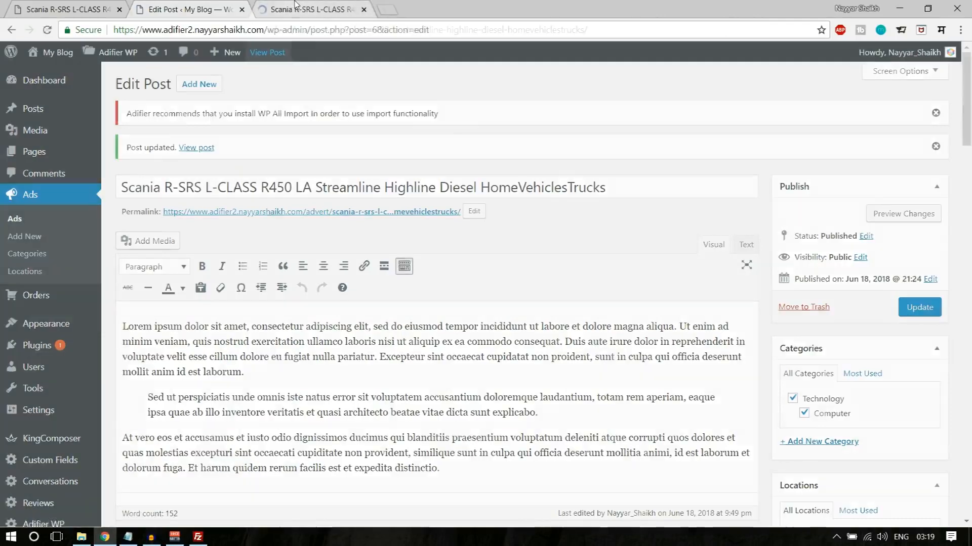
{"action": "left_click", "coordinate": [297, 5]}
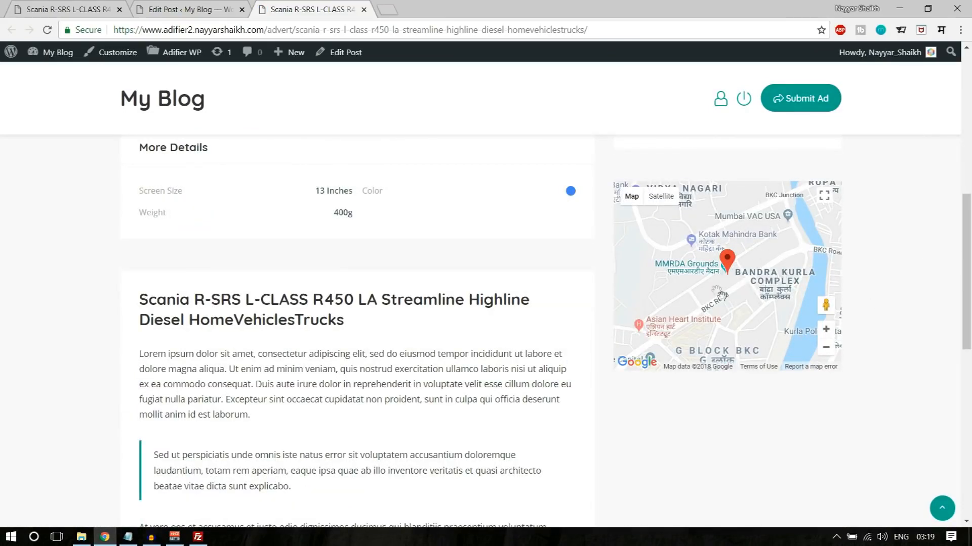
{"action": "scroll", "coordinate": [935, 341], "scroll_direction": "up", "scroll_amount": 10}
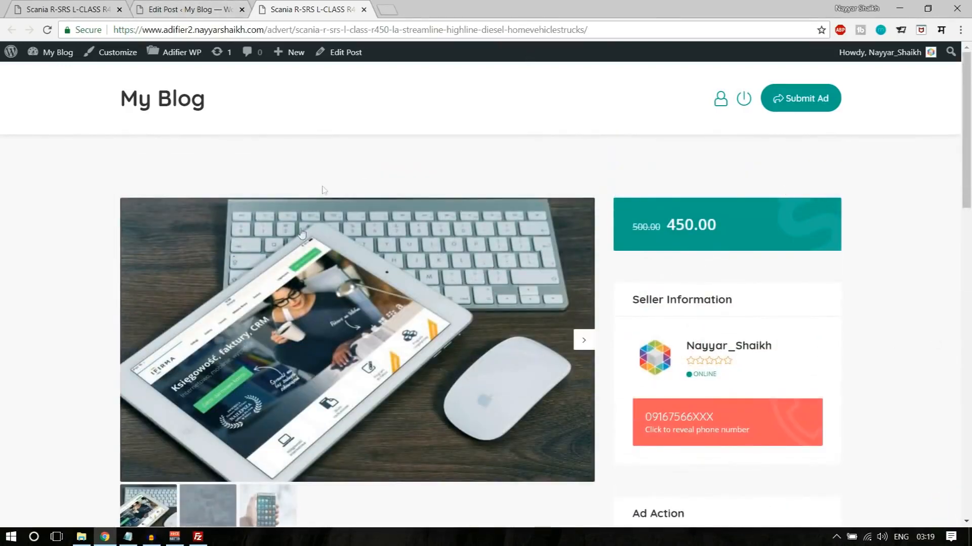
- Examine the Additional Information fields on the ad's edit page
{"action": "left_click", "coordinate": [184, 9]}
{"action": "left_click_drag", "start_coordinate": [967, 101], "coordinate": [958, 408]}
{"action": "scroll", "coordinate": [221, 268], "scroll_direction": "down", "scroll_amount": 5}
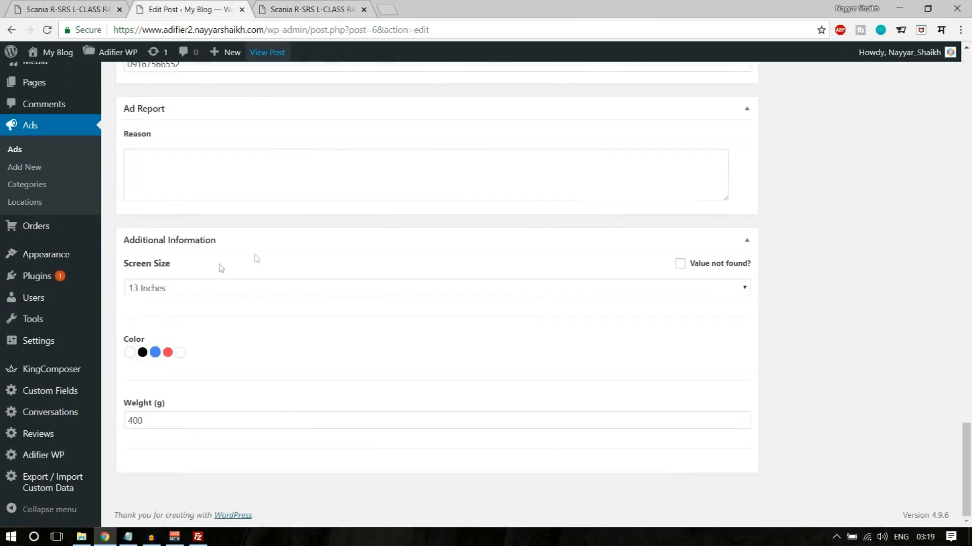
{"action": "scroll", "coordinate": [385, 385], "scroll_direction": "up", "scroll_amount": 20}
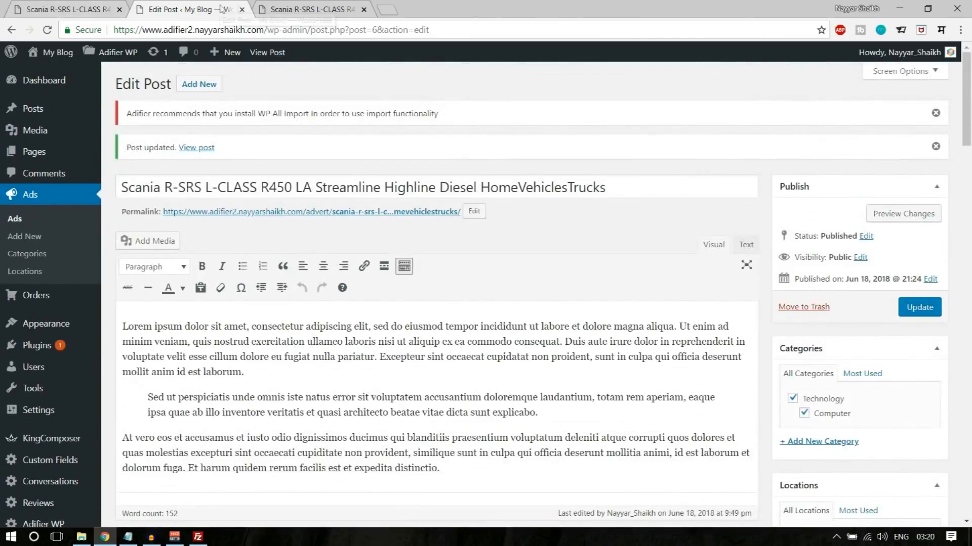
- Open the home page of the Adifier demo site and examine its category boxes and icons
{"action": "left_click", "coordinate": [86, 9]}
{"action": "left_click", "coordinate": [306, 51]}
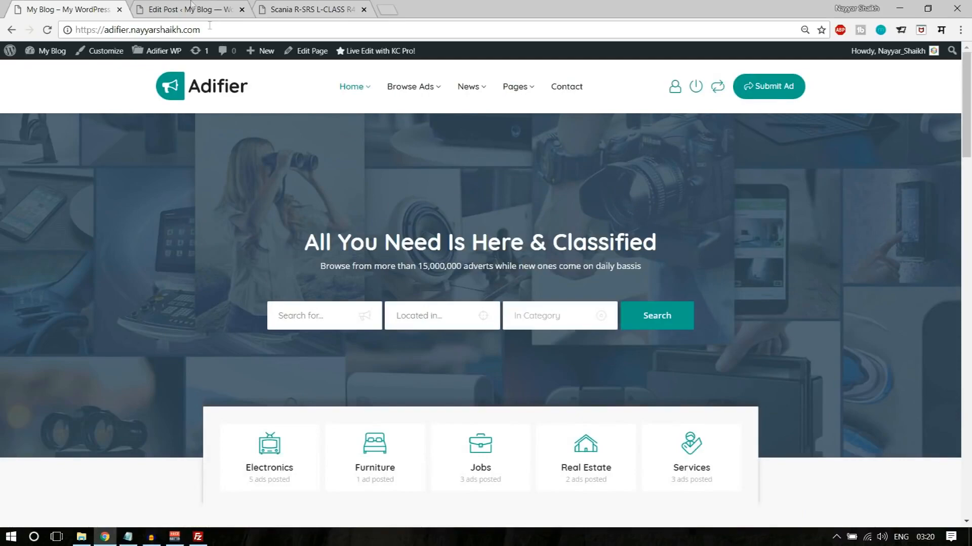
{"action": "left_click", "coordinate": [191, 7]}
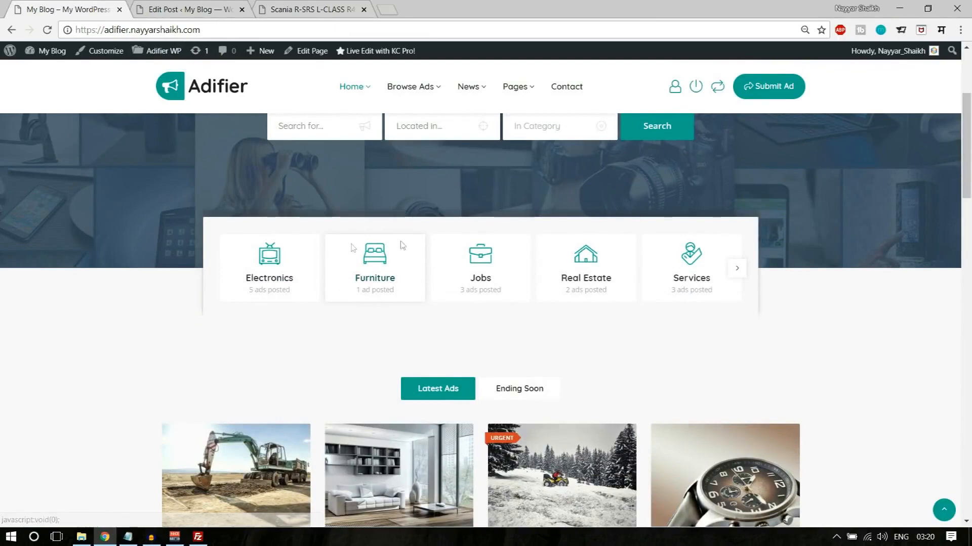
{"action": "scroll", "coordinate": [617, 288], "scroll_direction": "up", "scroll_amount": 4}
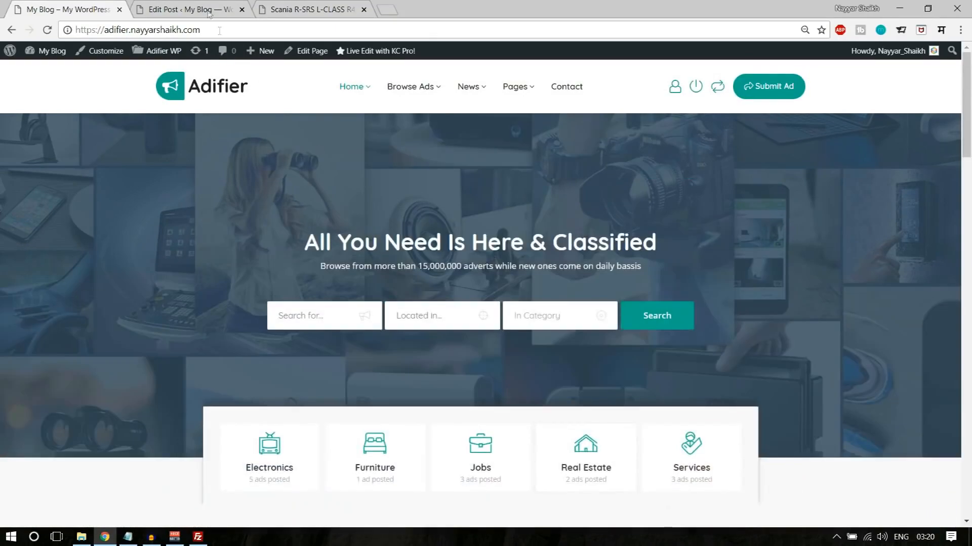
- Open the Technology ad category of the new site for editing, at its image, marker and icon settings
{"action": "left_click", "coordinate": [207, 9]}
{"action": "scroll", "coordinate": [611, 310], "scroll_direction": "down", "scroll_amount": 5}
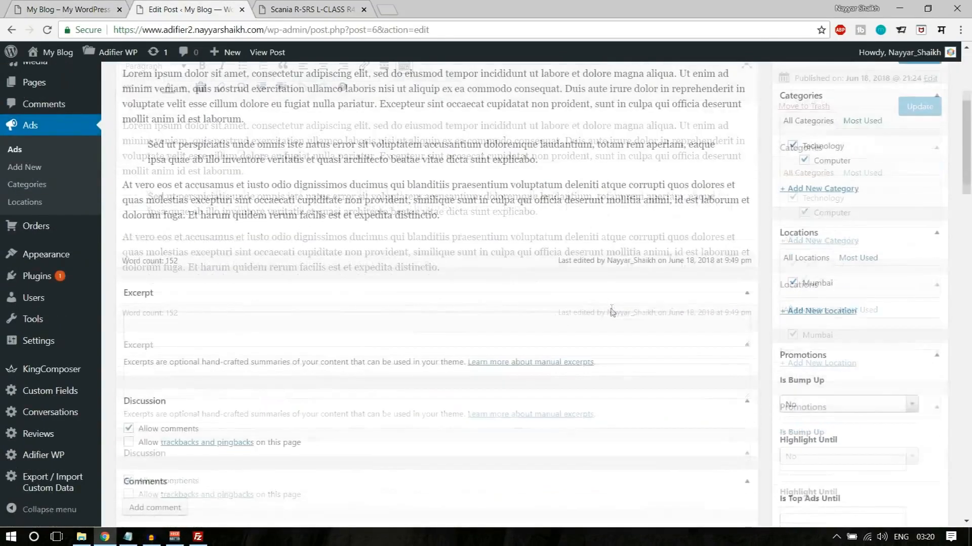
{"action": "scroll", "coordinate": [612, 309], "scroll_direction": "up", "scroll_amount": 3}
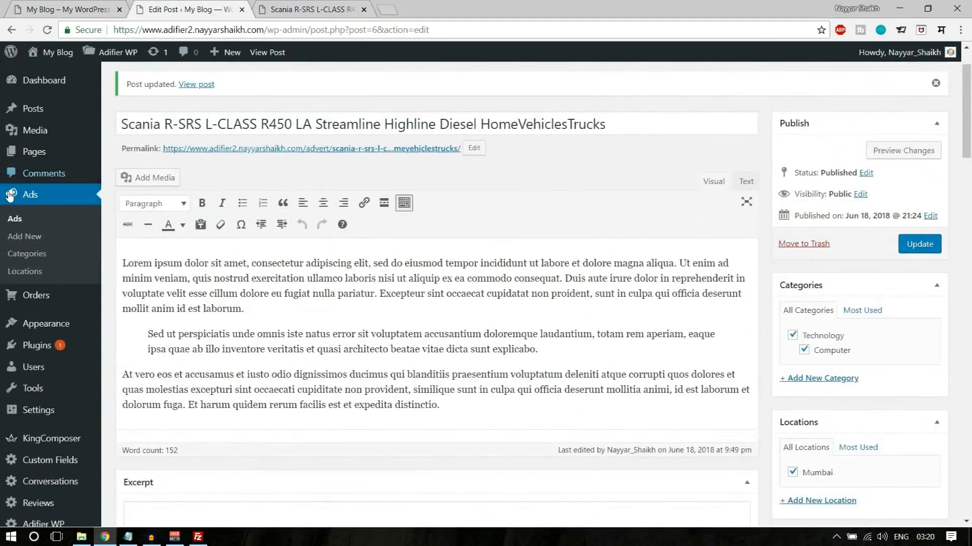
{"action": "left_click", "coordinate": [46, 255]}
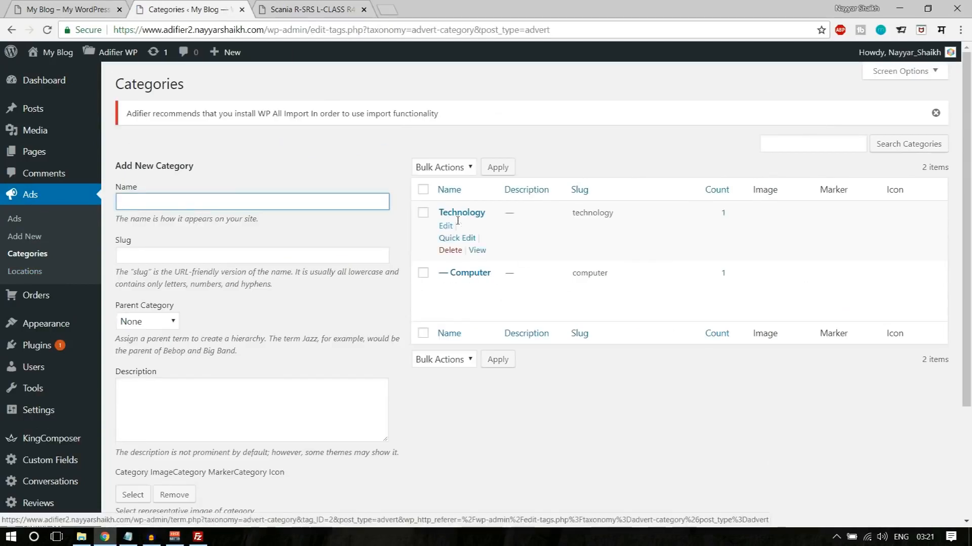
{"action": "left_click", "coordinate": [452, 227]}
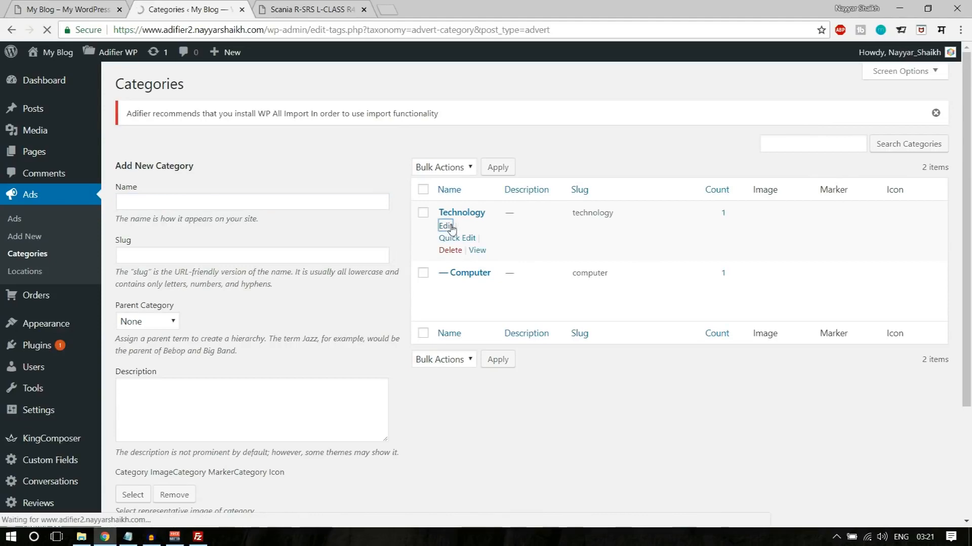
{"action": "scroll", "coordinate": [555, 292], "scroll_direction": "down", "scroll_amount": 3}
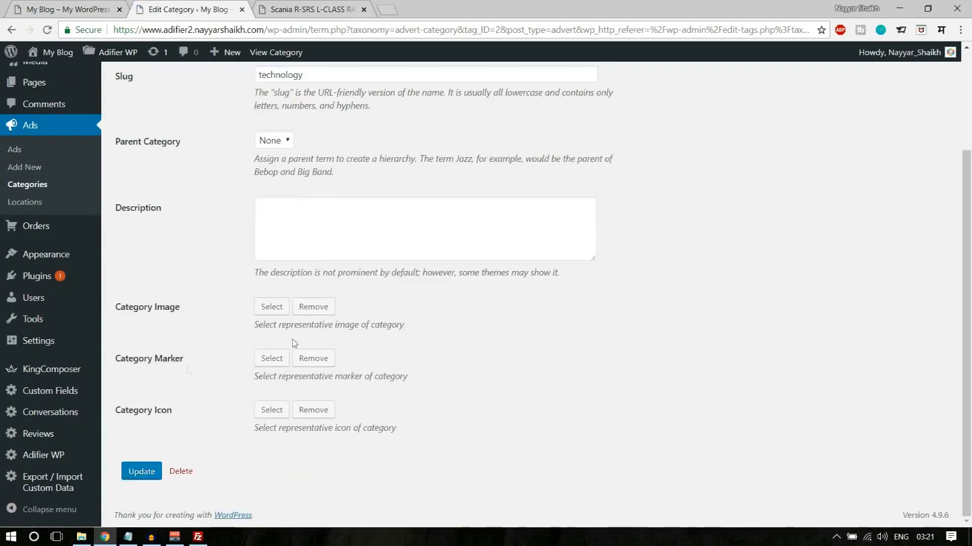
- Upload the adr-16 phone picture from the Adifier Media folder and set it as the Technology category's image
{"action": "left_click", "coordinate": [274, 310]}
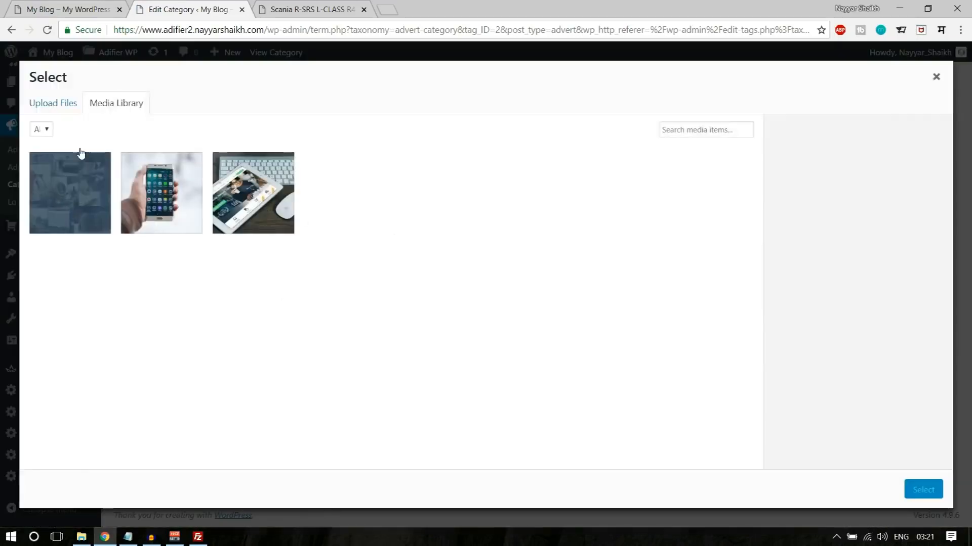
{"action": "left_click", "coordinate": [67, 106]}
{"action": "left_click", "coordinate": [499, 286]}
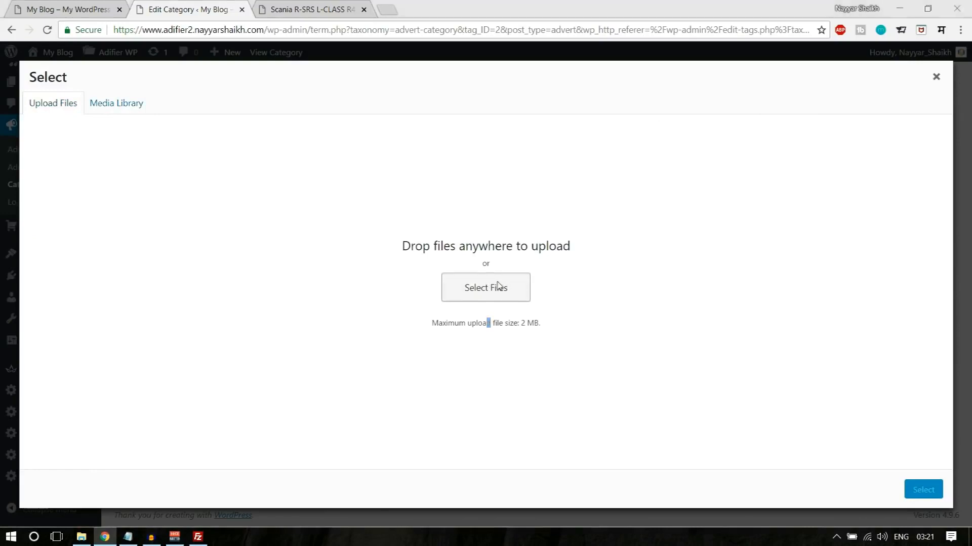
{"action": "scroll", "coordinate": [205, 155], "scroll_direction": "down", "scroll_amount": 1}
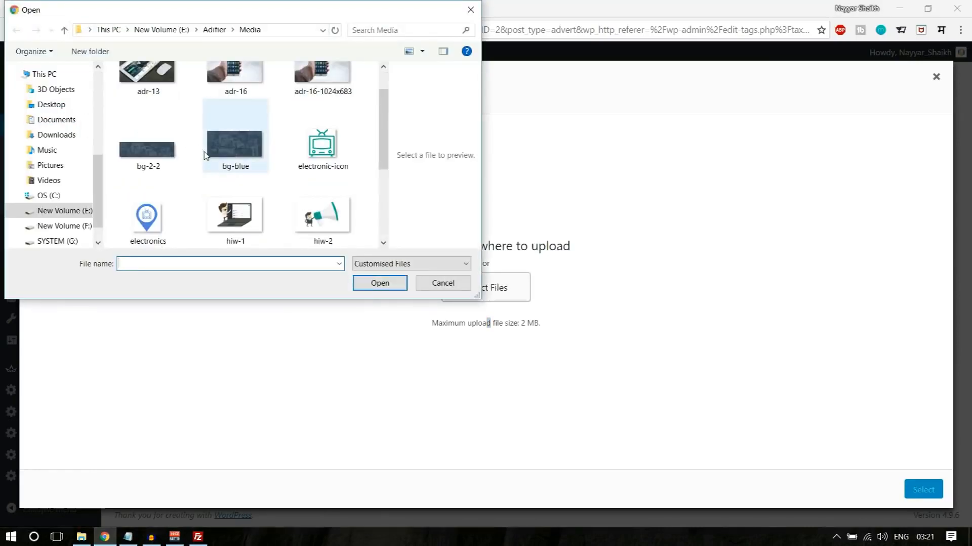
{"action": "scroll", "coordinate": [223, 170], "scroll_direction": "down", "scroll_amount": 1}
{"action": "scroll", "coordinate": [308, 160], "scroll_direction": "down", "scroll_amount": 1}
{"action": "scroll", "coordinate": [325, 202], "scroll_direction": "up", "scroll_amount": 1}
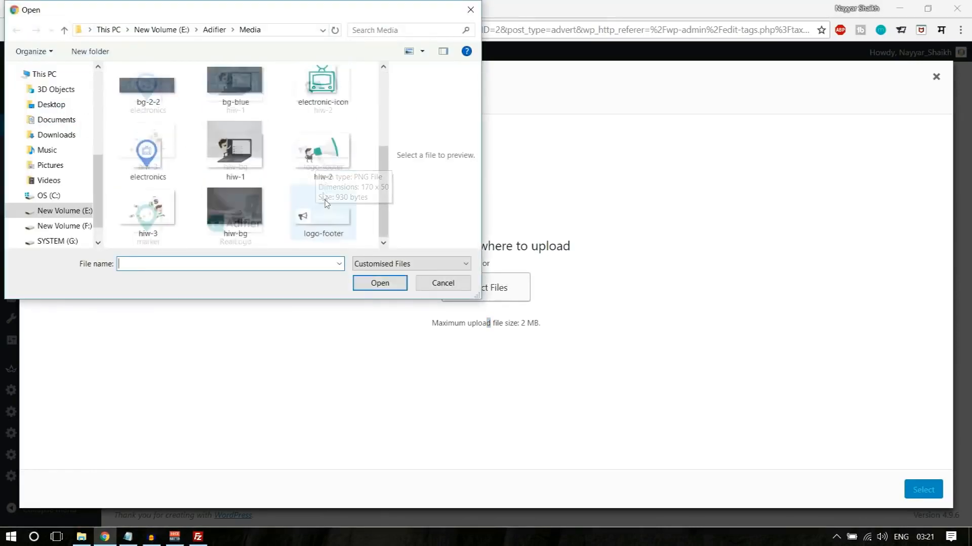
{"action": "scroll", "coordinate": [325, 203], "scroll_direction": "up", "scroll_amount": 1}
{"action": "left_click", "coordinate": [219, 120]}
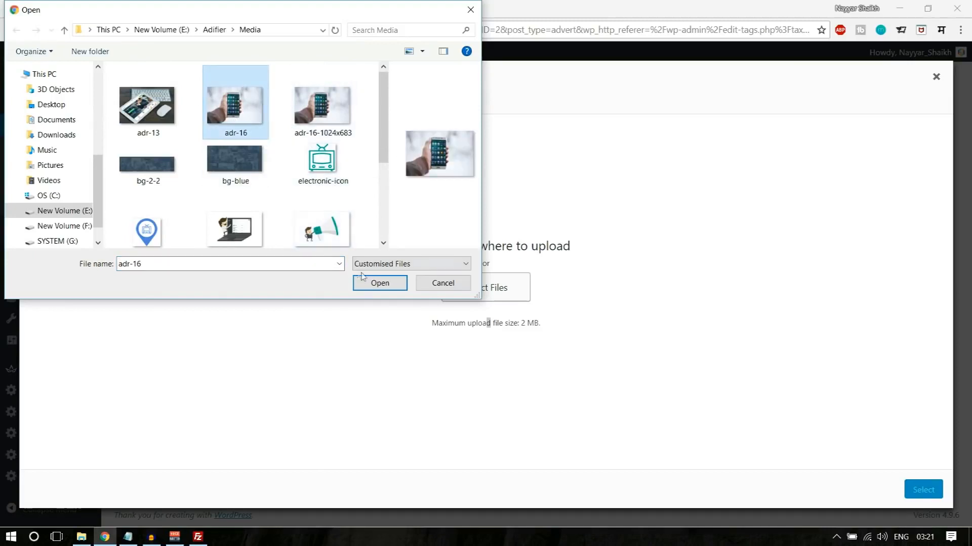
{"action": "left_click", "coordinate": [380, 284]}
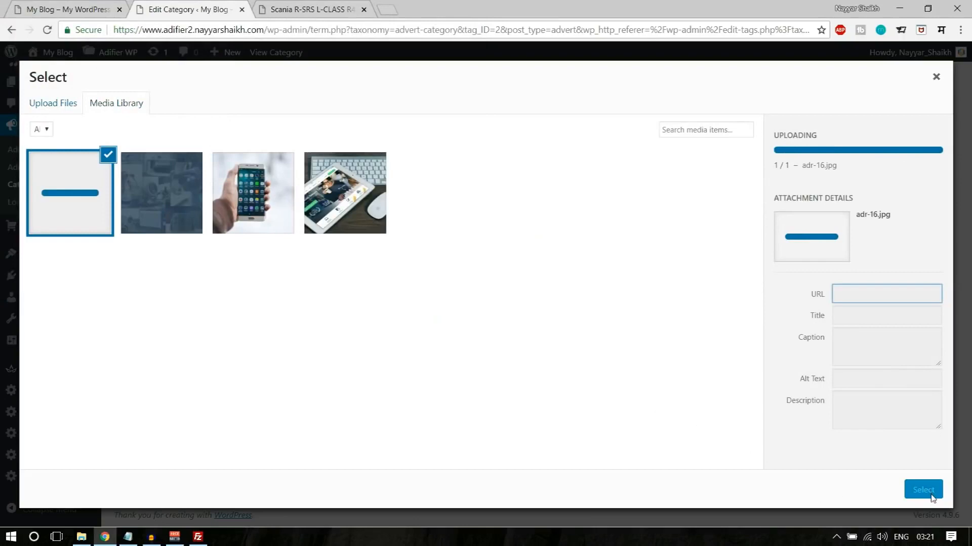
{"action": "left_click", "coordinate": [923, 490]}
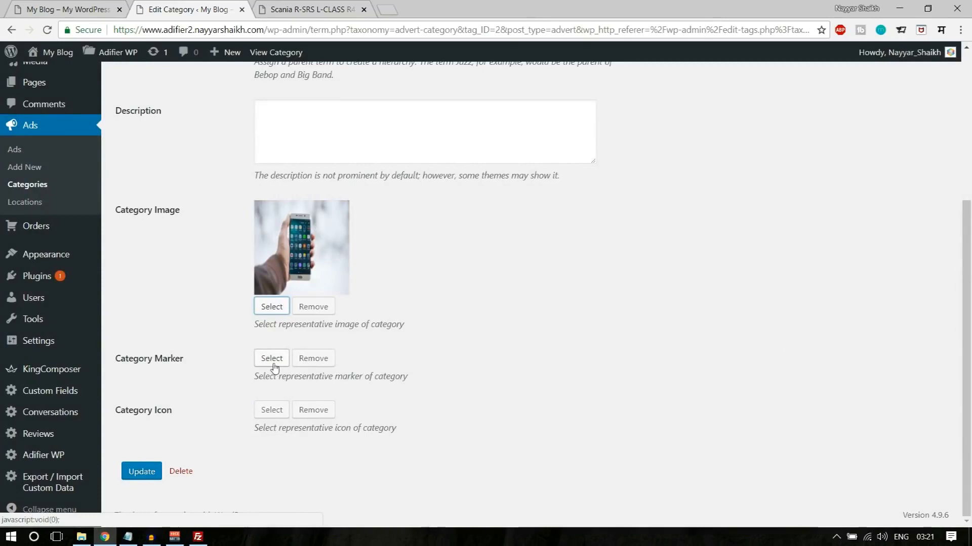
- Upload the electronics pin file and set it as the Technology category's marker
{"action": "left_click", "coordinate": [273, 363]}
{"action": "left_click", "coordinate": [71, 101]}
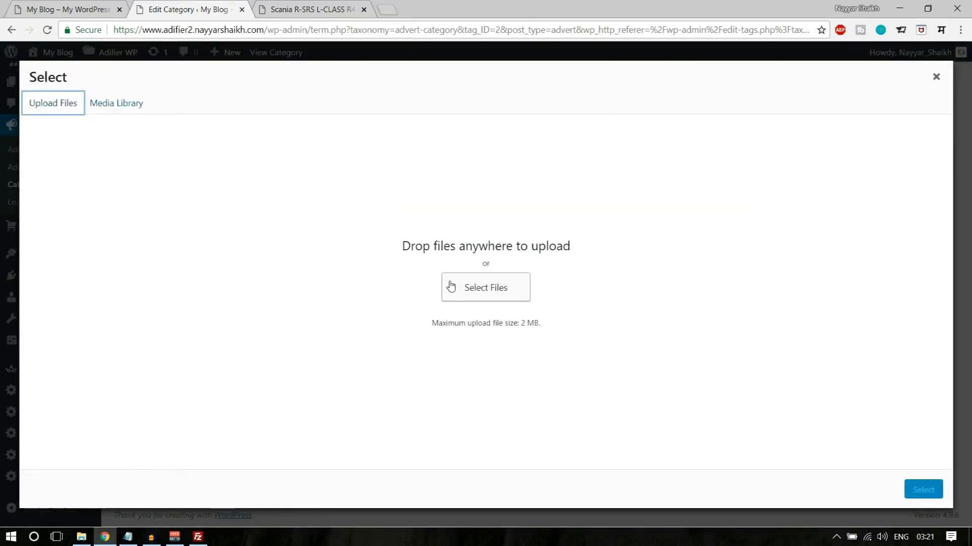
{"action": "left_click", "coordinate": [449, 286]}
{"action": "scroll", "coordinate": [355, 230], "scroll_direction": "down", "scroll_amount": 1}
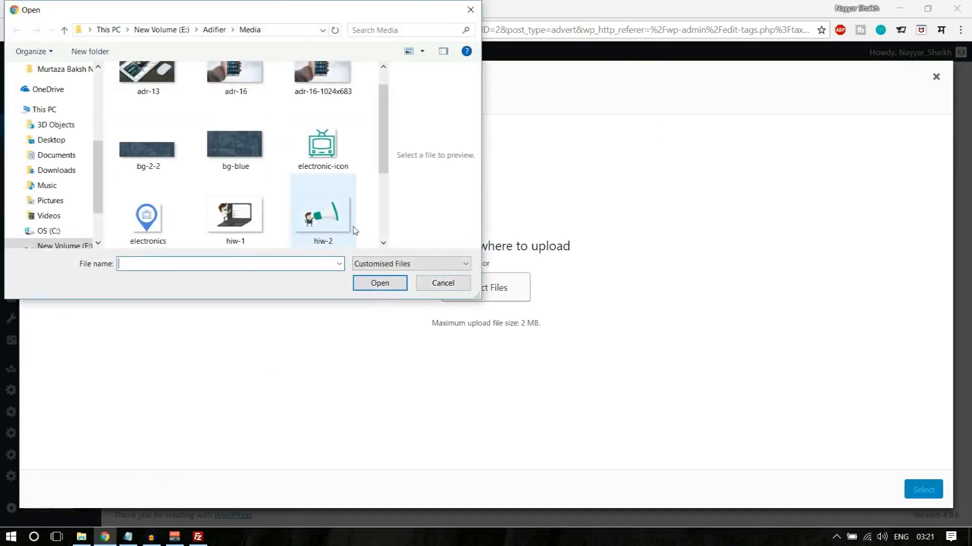
{"action": "scroll", "coordinate": [232, 215], "scroll_direction": "down", "scroll_amount": 1}
{"action": "left_click", "coordinate": [136, 151]}
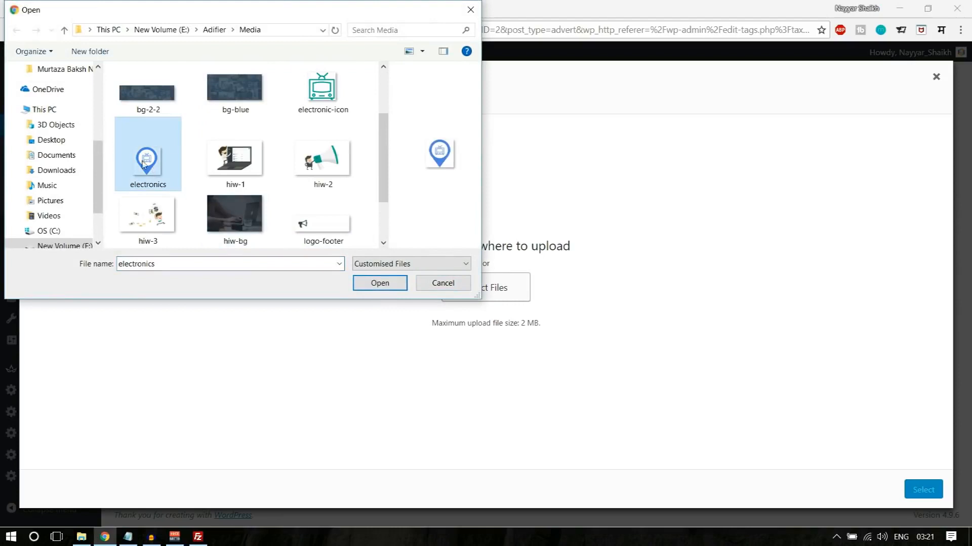
{"action": "left_click", "coordinate": [379, 282]}
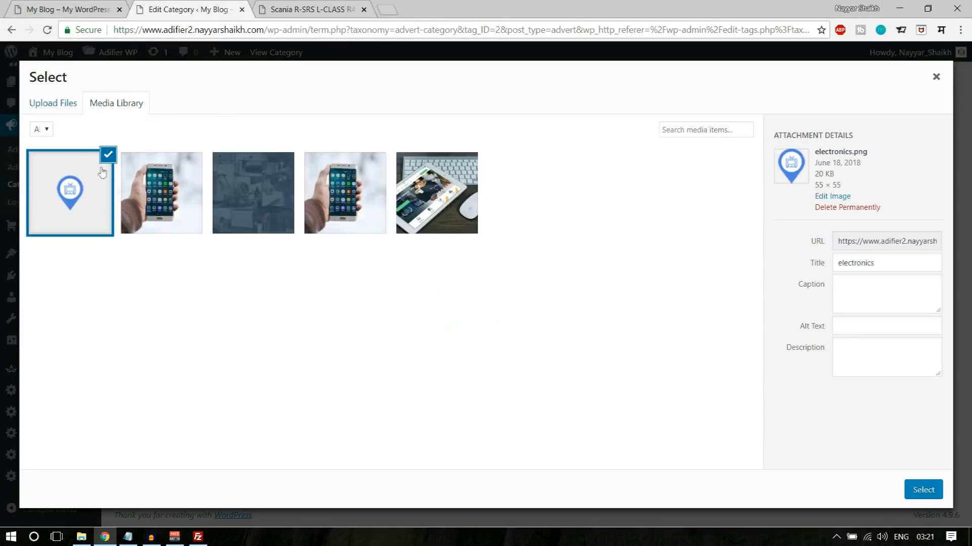
{"action": "left_click", "coordinate": [917, 499]}
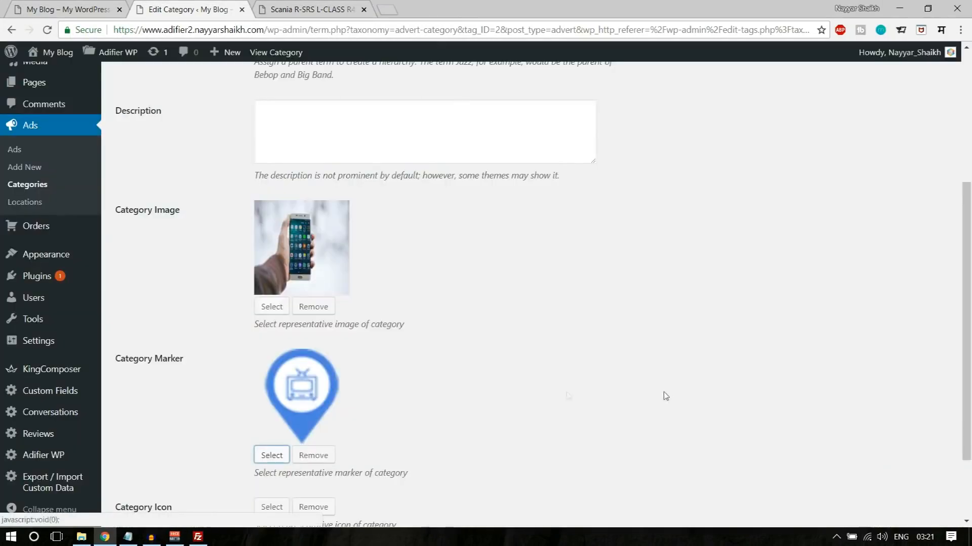
- Upload the electronic-icon file as the Technology category's icon and update the category
{"action": "scroll", "coordinate": [364, 377], "scroll_direction": "down", "scroll_amount": 2}
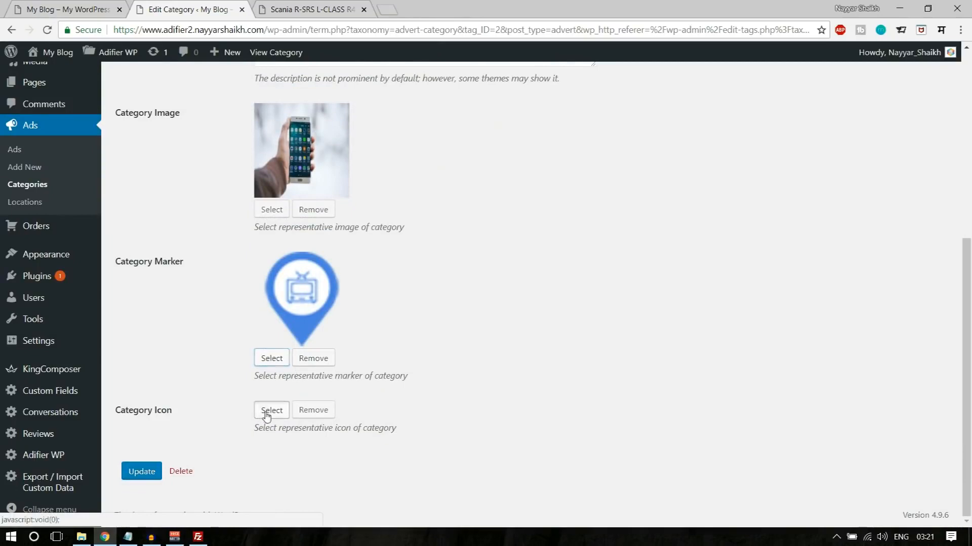
{"action": "left_click", "coordinate": [267, 411]}
{"action": "left_click", "coordinate": [61, 112]}
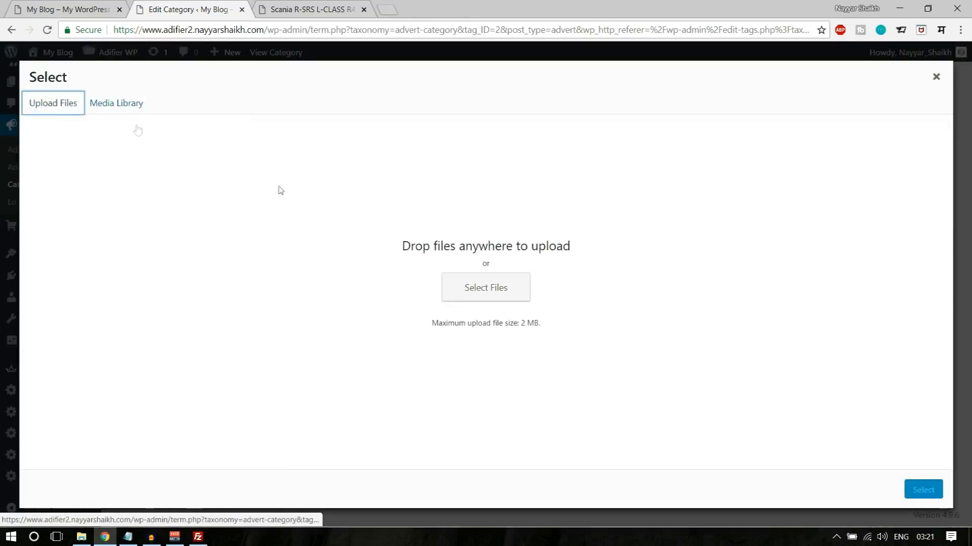
{"action": "left_click", "coordinate": [486, 284]}
{"action": "left_click", "coordinate": [349, 195]}
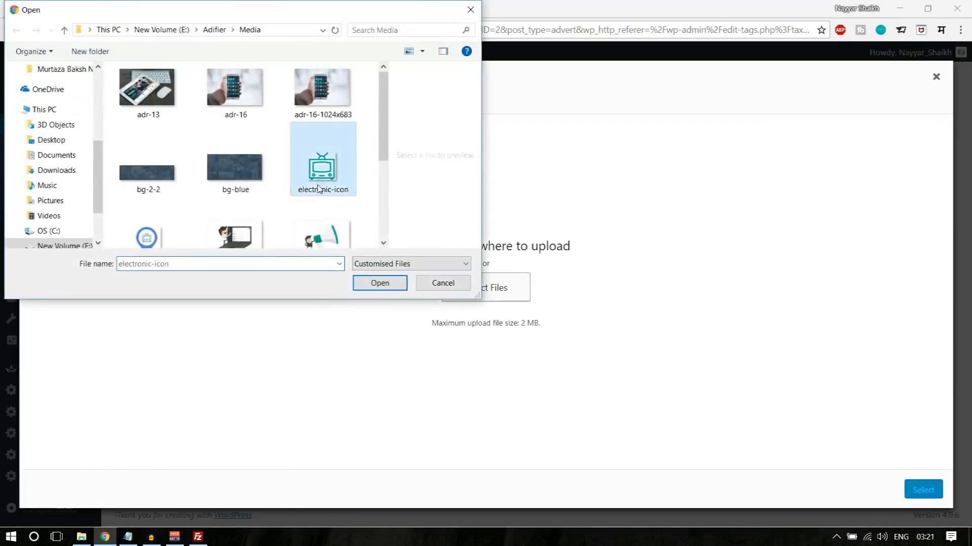
{"action": "left_click", "coordinate": [380, 283]}
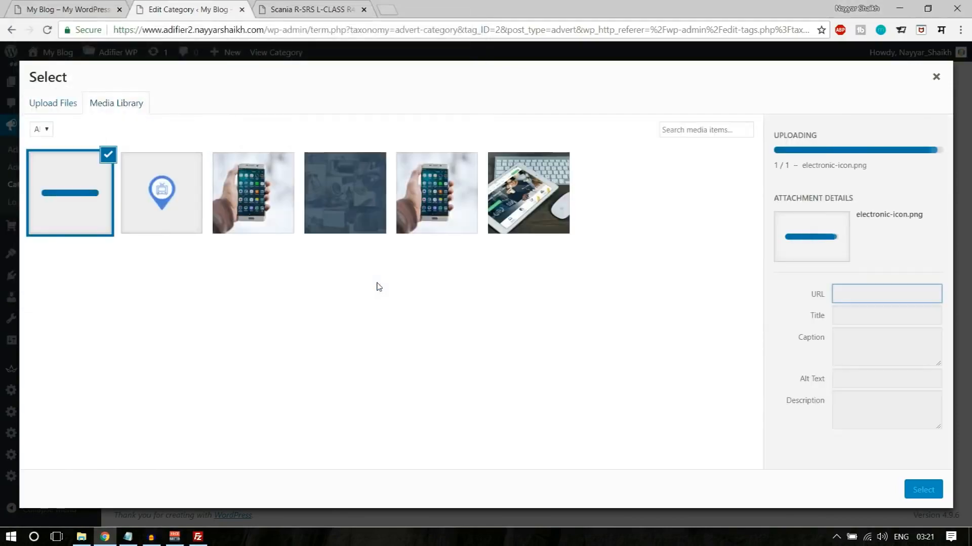
{"action": "left_click", "coordinate": [936, 491]}
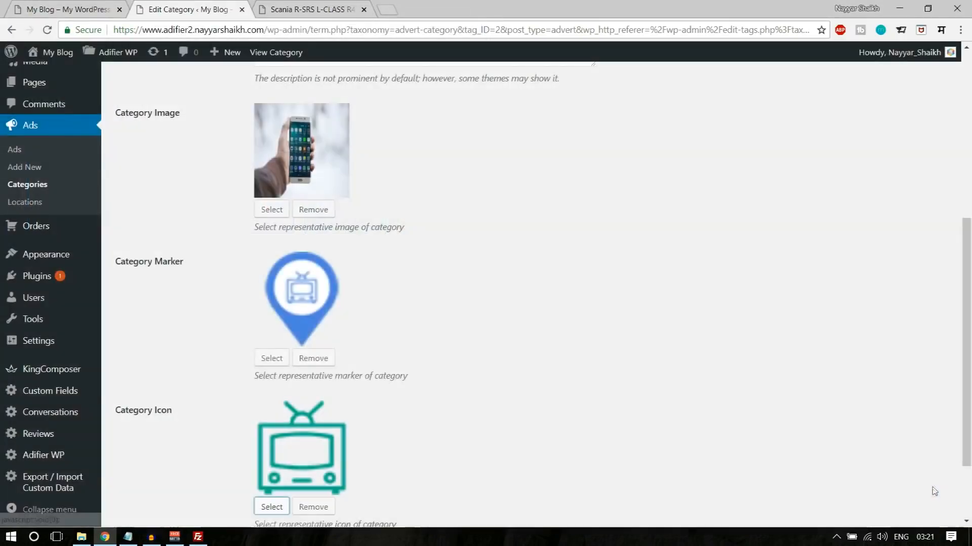
{"action": "scroll", "coordinate": [456, 415], "scroll_direction": "down", "scroll_amount": 2}
{"action": "left_click", "coordinate": [143, 472]}
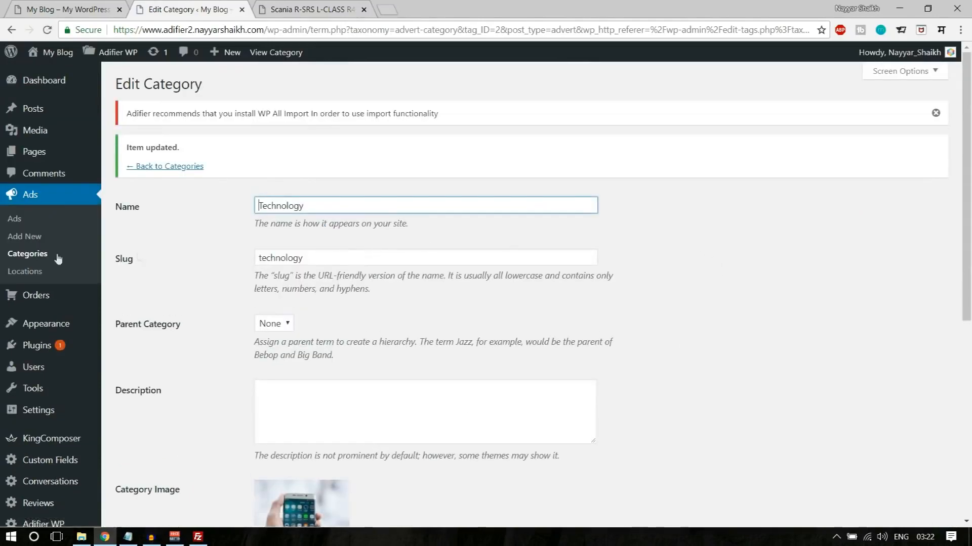
- Open the Computer subcategory for editing and set its category image to the most recently uploaded phone picture in the media library
{"action": "left_click", "coordinate": [41, 257]}
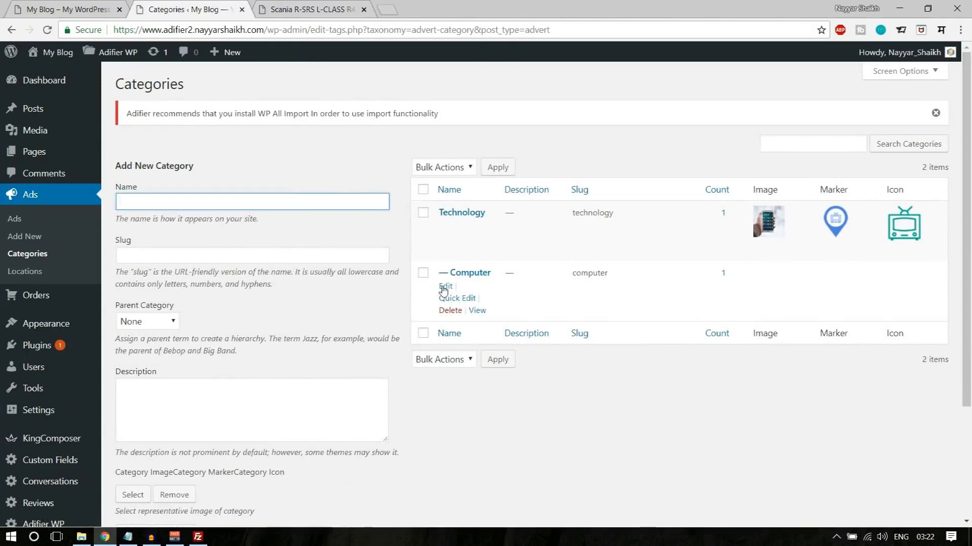
{"action": "left_click", "coordinate": [444, 287]}
{"action": "scroll", "coordinate": [602, 329], "scroll_direction": "down", "scroll_amount": 3}
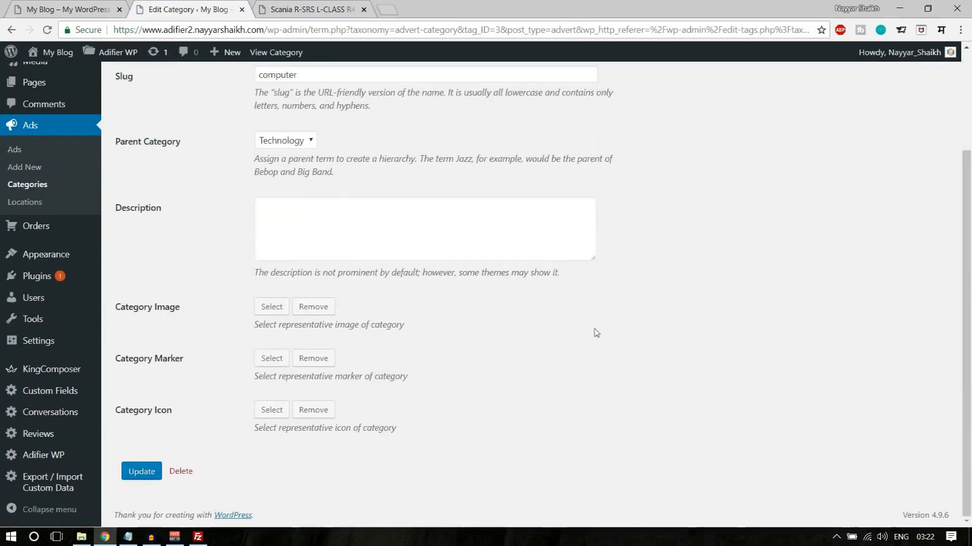
{"action": "left_click", "coordinate": [263, 313]}
{"action": "left_click", "coordinate": [273, 201]}
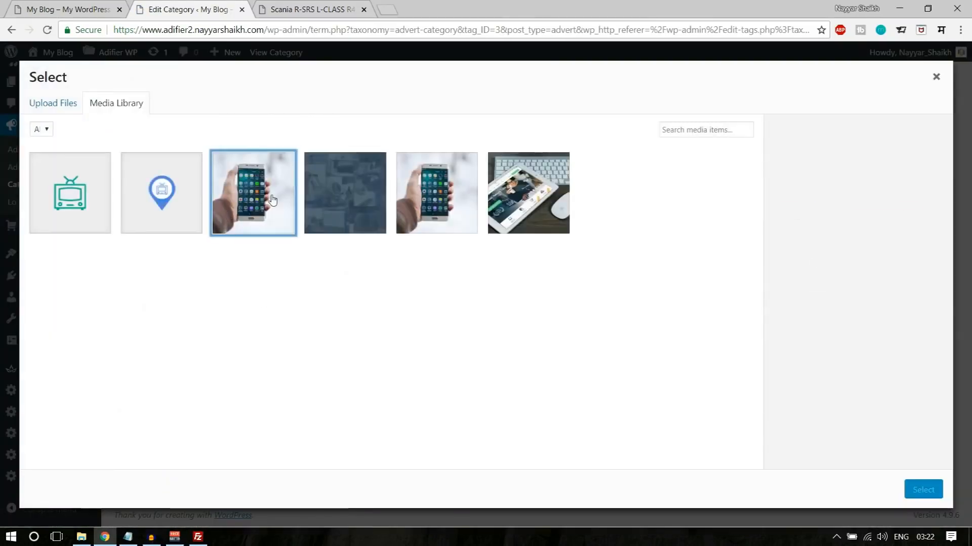
{"action": "left_click", "coordinate": [923, 489]}
- Set the Computer category's marker to electronics.png and its icon to electronic-icon.png from the media library, and update the category
{"action": "scroll", "coordinate": [316, 453], "scroll_direction": "down", "scroll_amount": 2}
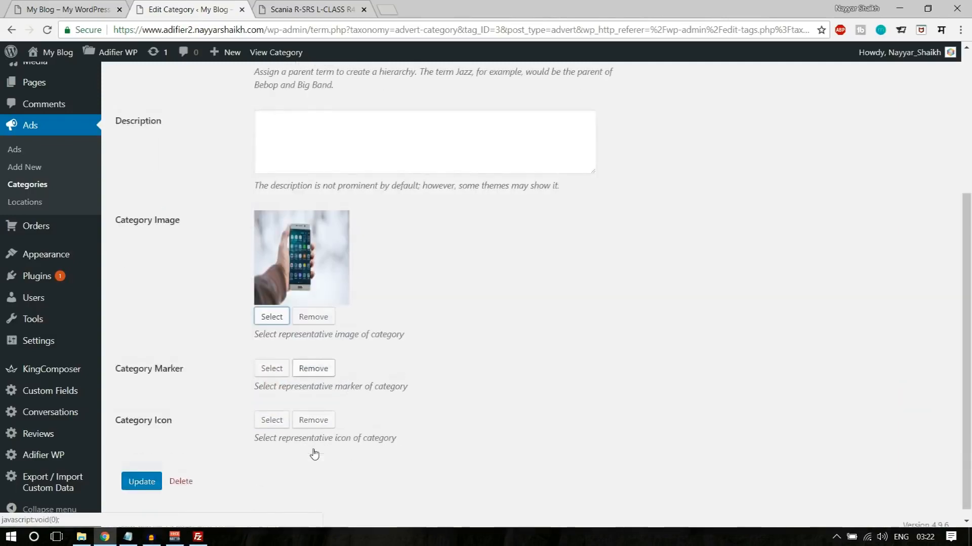
{"action": "left_click", "coordinate": [273, 357]}
{"action": "left_click", "coordinate": [149, 191]}
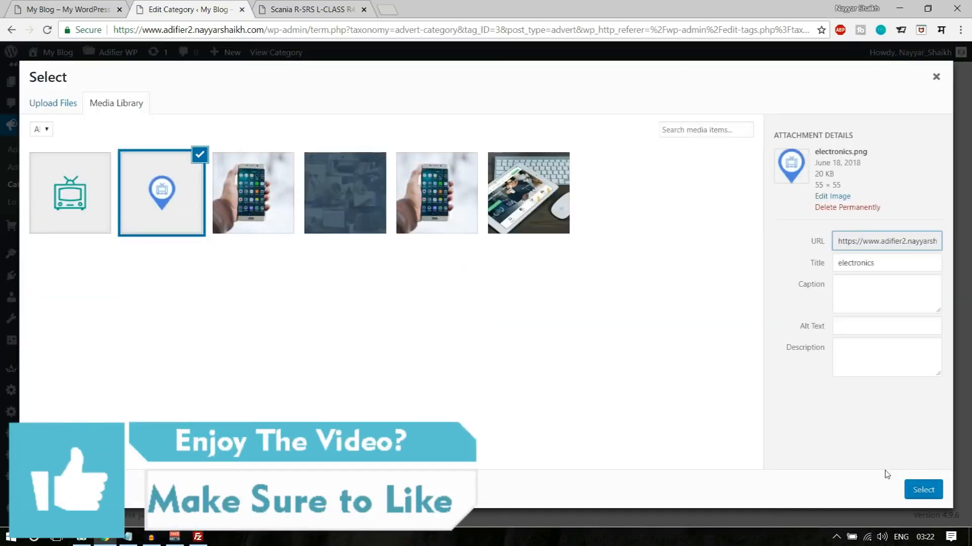
{"action": "left_click", "coordinate": [922, 490]}
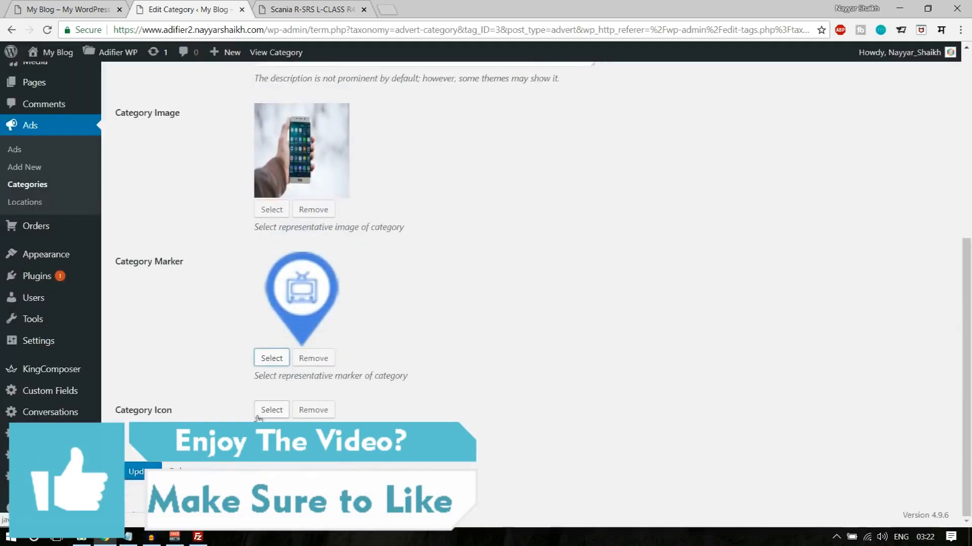
{"action": "left_click", "coordinate": [258, 414]}
{"action": "left_click", "coordinate": [70, 192]}
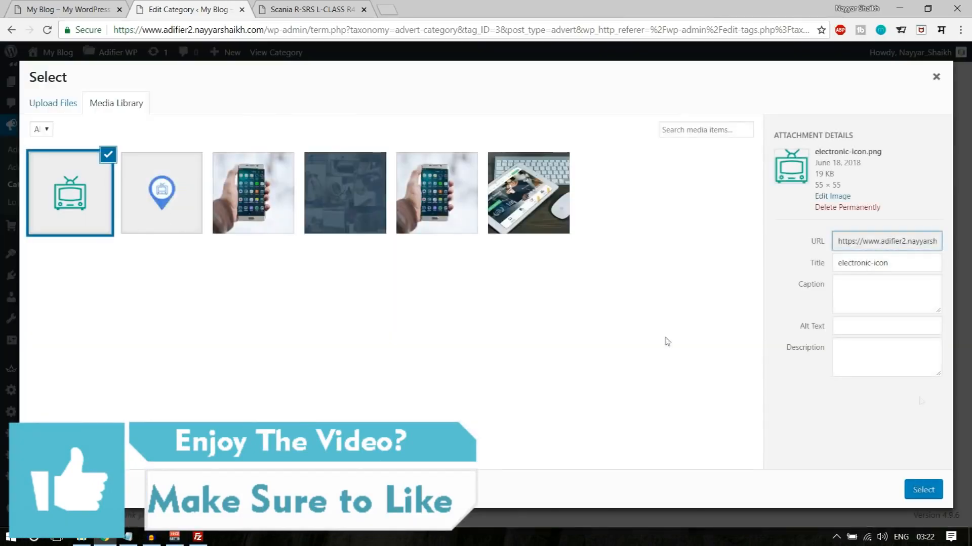
{"action": "left_click", "coordinate": [922, 490]}
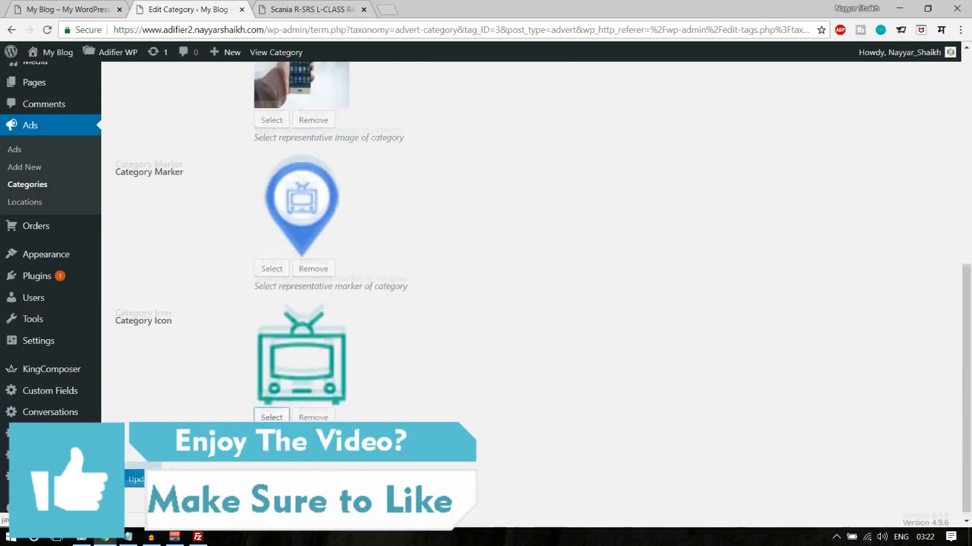
{"action": "left_click", "coordinate": [137, 472]}
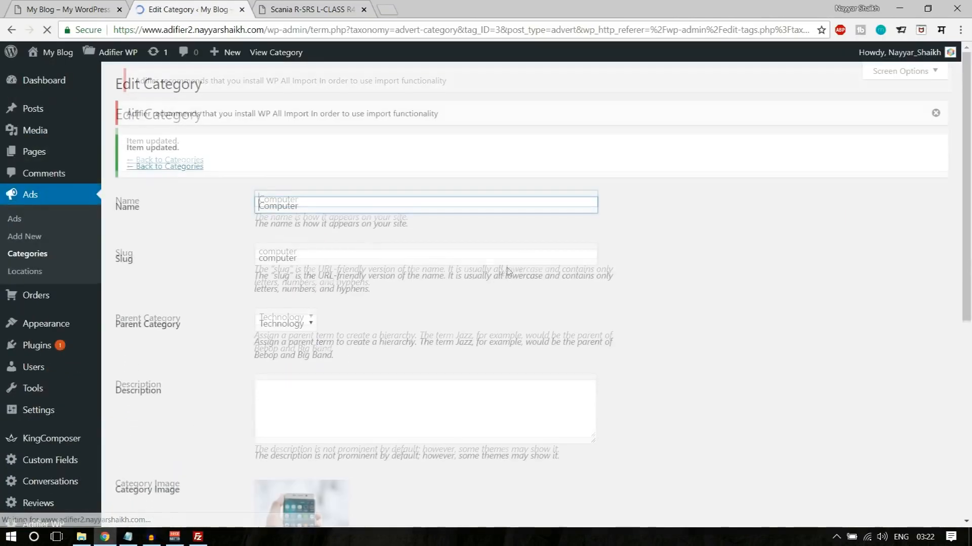
- Open logomakr.com in a new incognito window and dismiss its intro video and guide tips
{"action": "left_click", "coordinate": [961, 31]}
{"action": "left_click", "coordinate": [861, 76]}
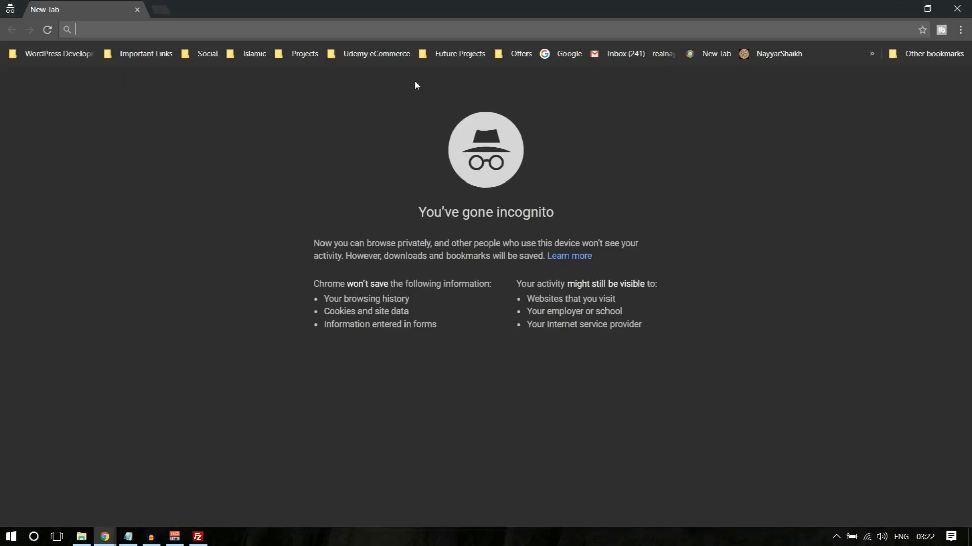
{"action": "type", "text": "logomakr.com"}
{"action": "key", "text": "Return"}
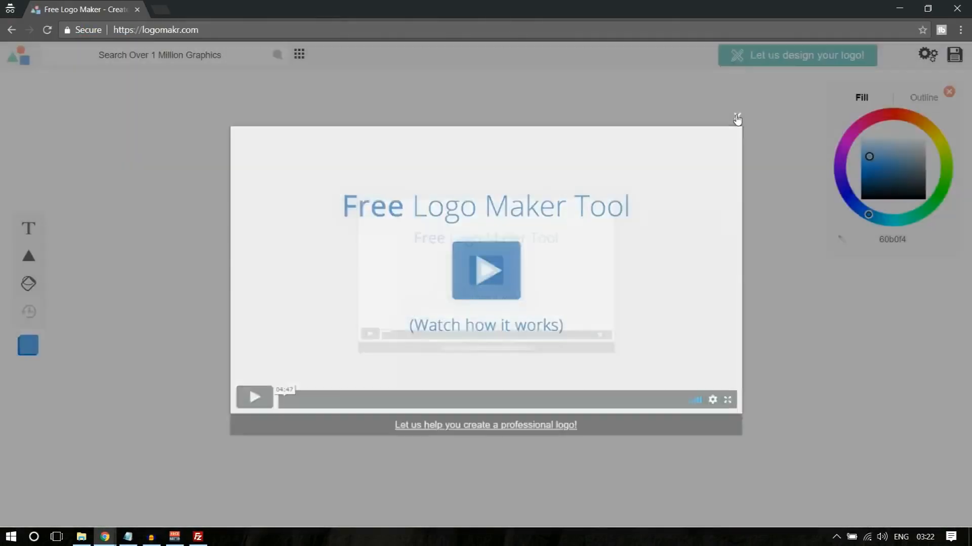
{"action": "left_click", "coordinate": [736, 117]}
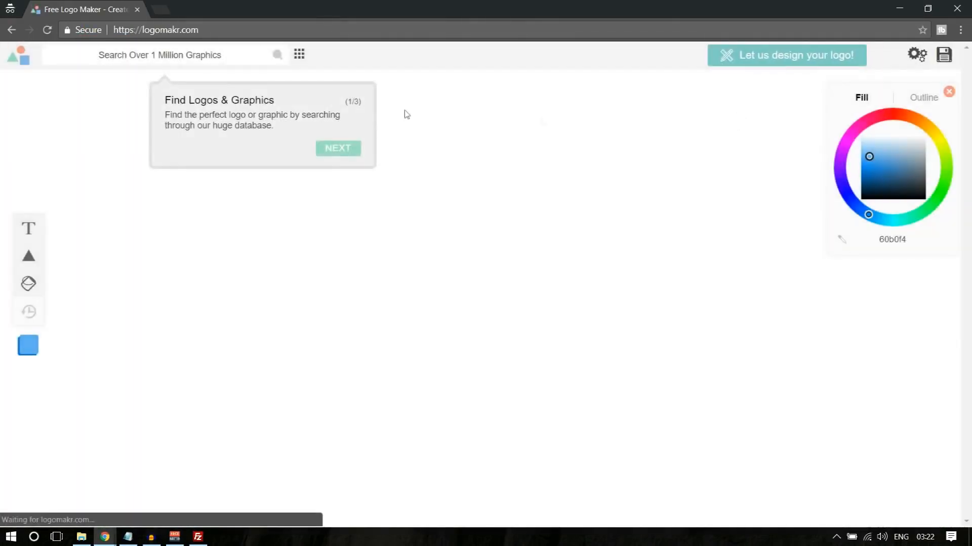
{"action": "left_click", "coordinate": [83, 146]}
- Search the graphics for "tv" and add the outlined TV with V-shaped antennas and two round knobs to the canvas
{"action": "left_click", "coordinate": [144, 61]}
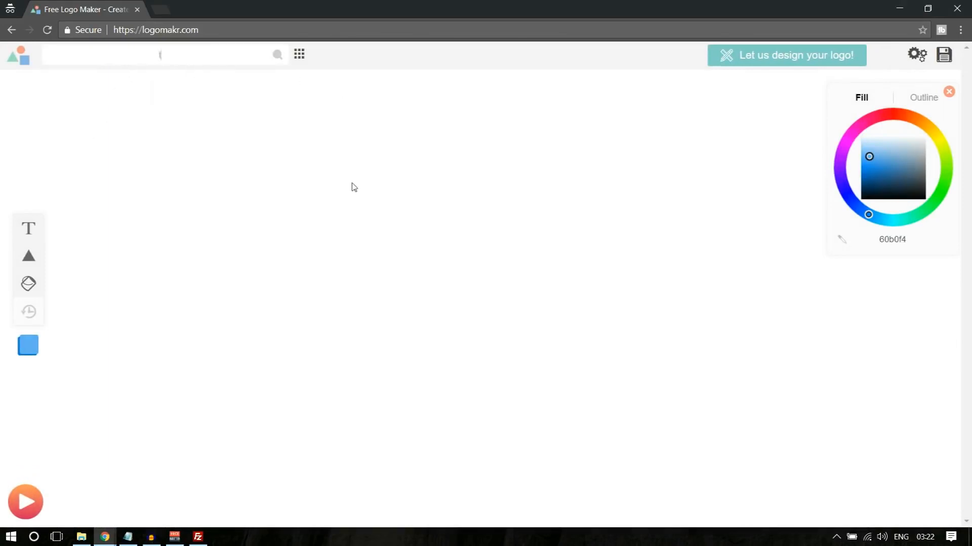
{"action": "key", "text": "Return"}
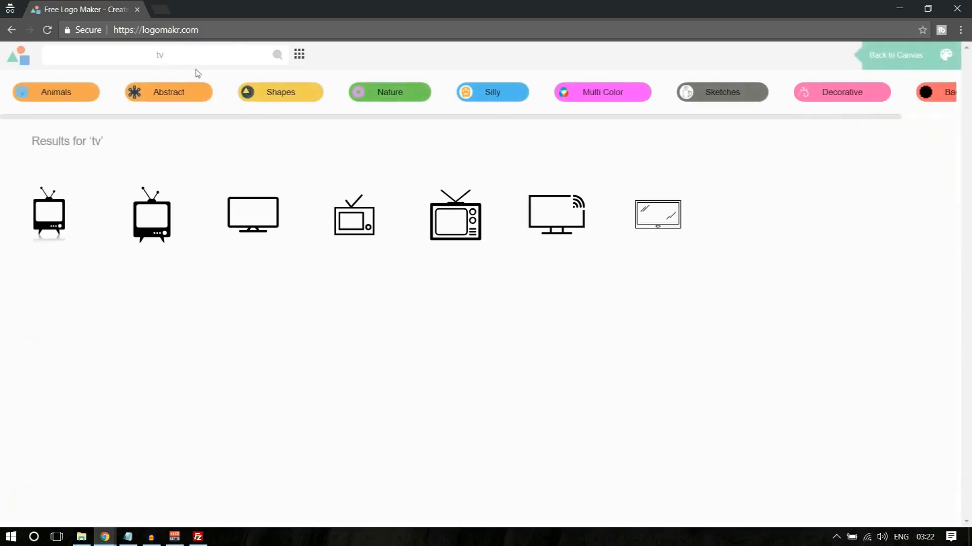
{"action": "scroll", "coordinate": [813, 319], "scroll_direction": "down", "scroll_amount": 3}
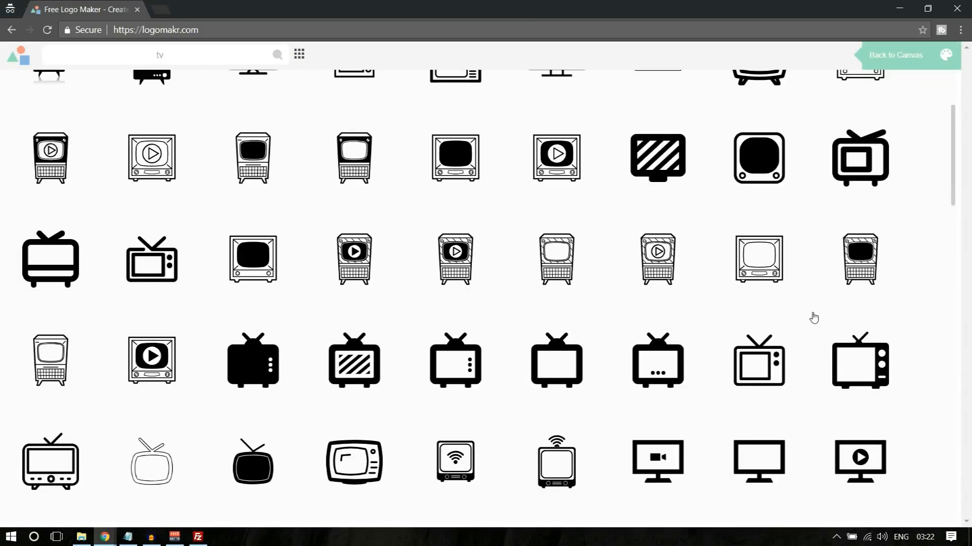
{"action": "scroll", "coordinate": [813, 318], "scroll_direction": "up", "scroll_amount": 2}
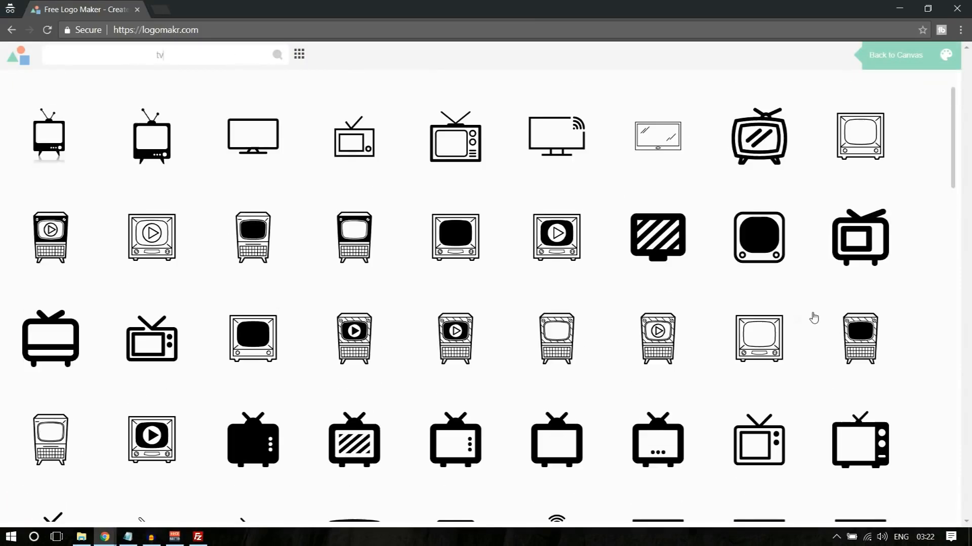
{"action": "left_click", "coordinate": [159, 349]}
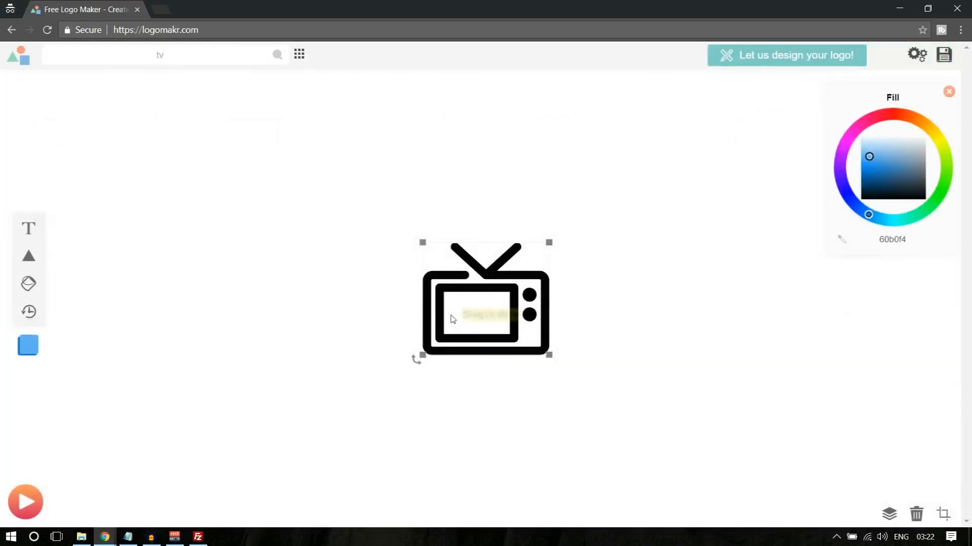
- Fill the TV icon with blue 008dff, shrink it to a small icon size and crop the canvas to it
{"action": "mouse_move", "coordinate": [893, 220]}
{"action": "left_mouse_down"}
{"action": "mouse_move", "coordinate": [863, 221]}
{"action": "mouse_move", "coordinate": [856, 208]}
{"action": "mouse_move", "coordinate": [863, 221]}
{"action": "left_mouse_up"}
{"action": "left_click_drag", "start_coordinate": [549, 242], "coordinate": [460, 341]}
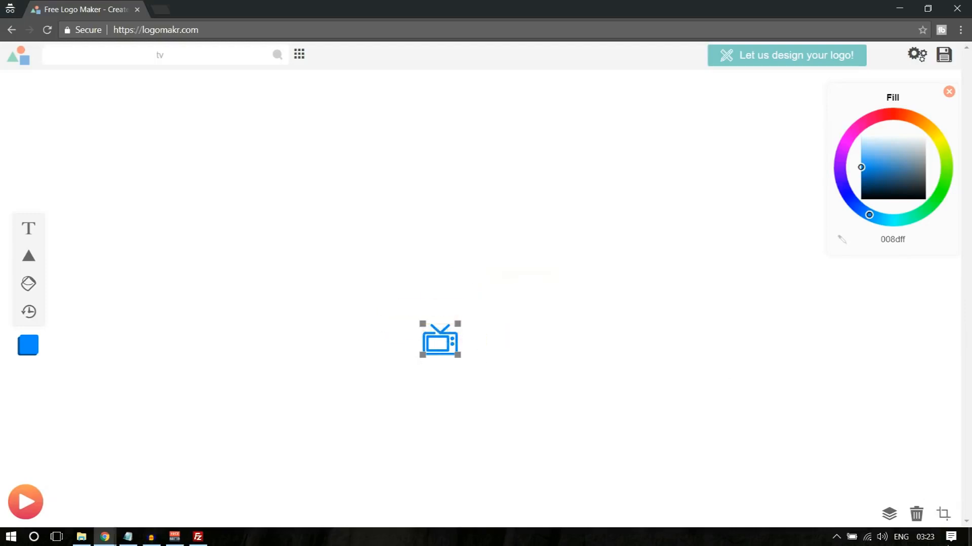
{"action": "left_click", "coordinate": [943, 514]}
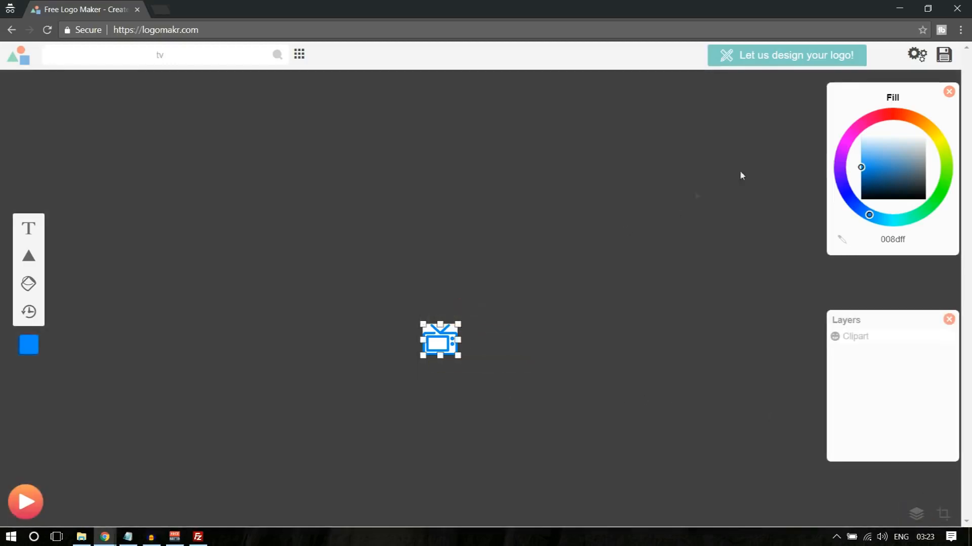
- Save the TV icon through the free $0.00 download option that agrees to give credit, and close the download options
{"action": "left_click", "coordinate": [943, 57]}
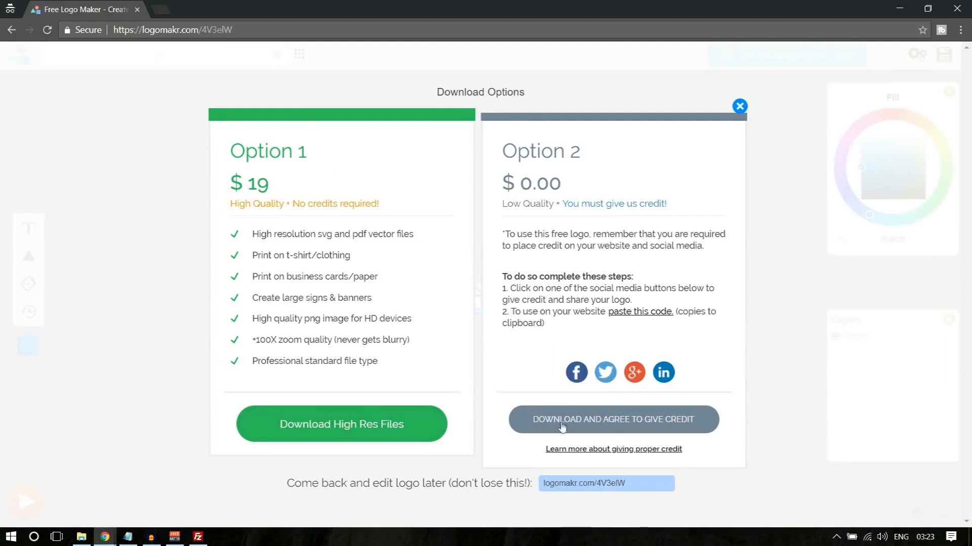
{"action": "left_click", "coordinate": [600, 425]}
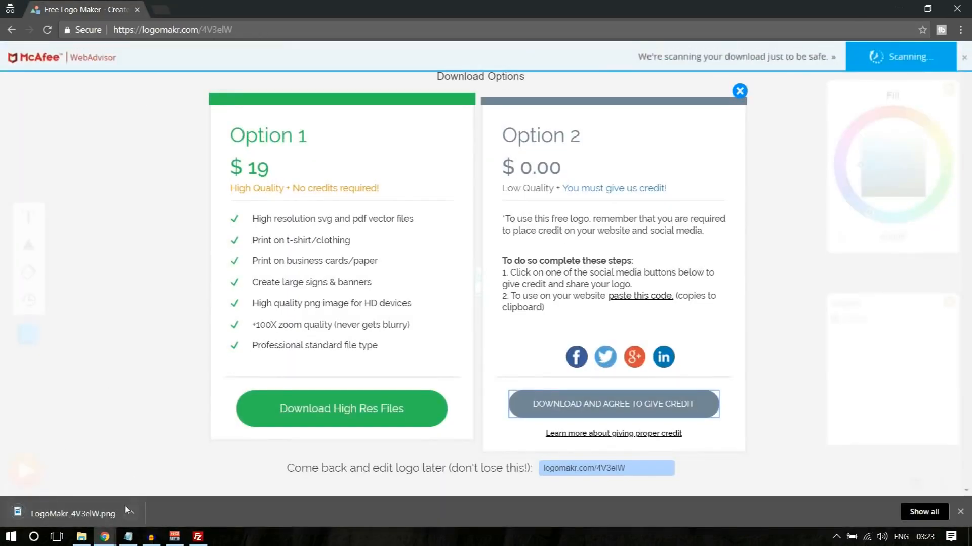
{"action": "left_click", "coordinate": [960, 511]}
{"action": "left_click", "coordinate": [739, 105]}
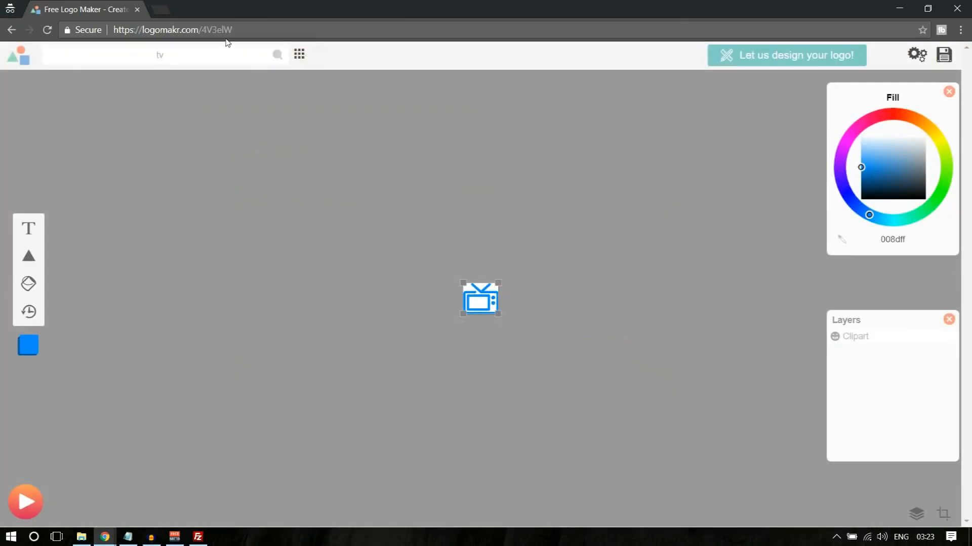
- Load logomakr.com again for a blank canvas and dismiss its intro video
{"action": "key", "text": "BackSpace"}
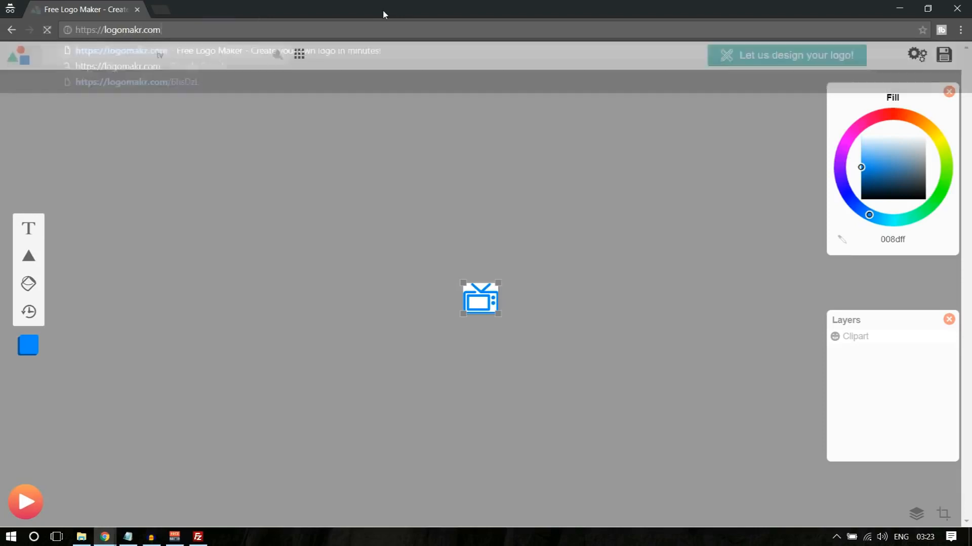
{"action": "key", "text": "Return"}
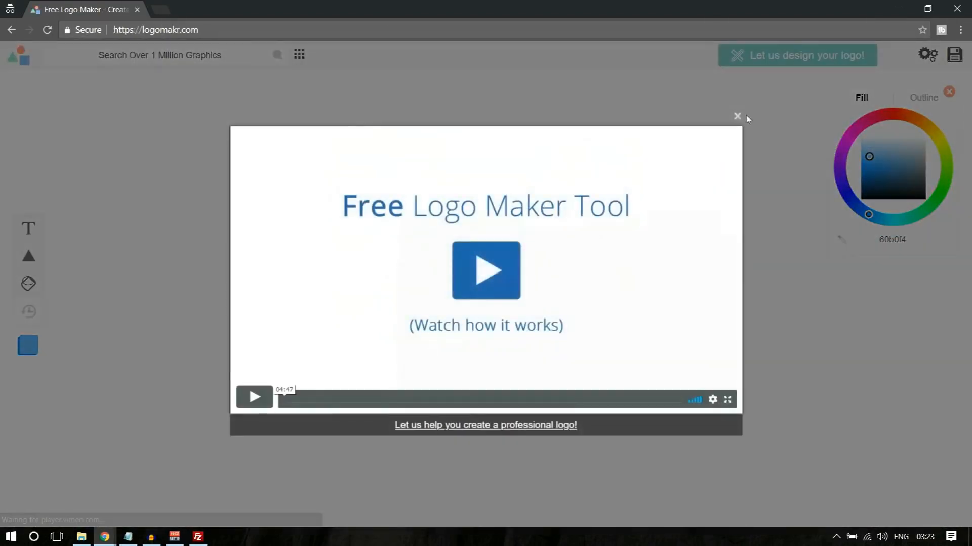
{"action": "left_click", "coordinate": [737, 117]}
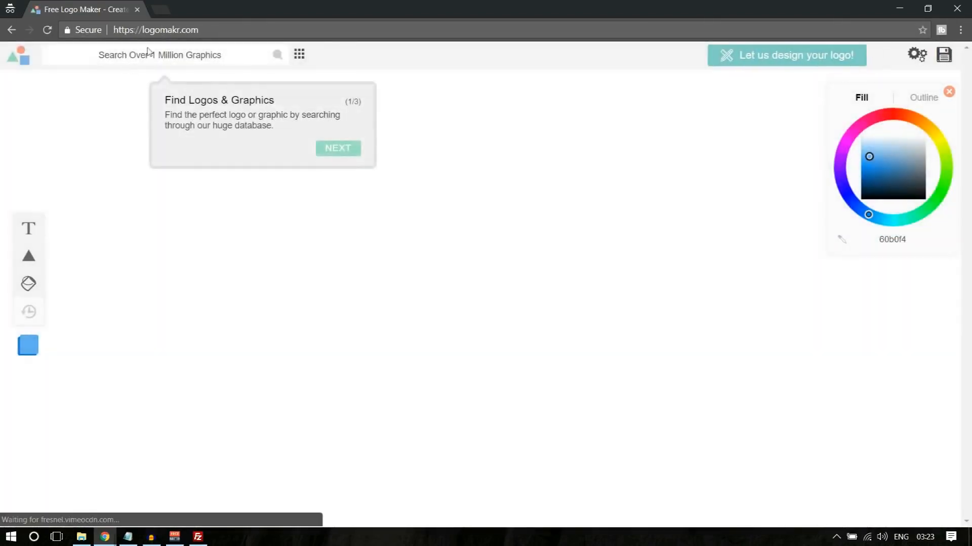
- Search the graphics for "marker", add the wide map pin with a large round hole, and fill it with blue 00b1ff
{"action": "left_click", "coordinate": [161, 53]}
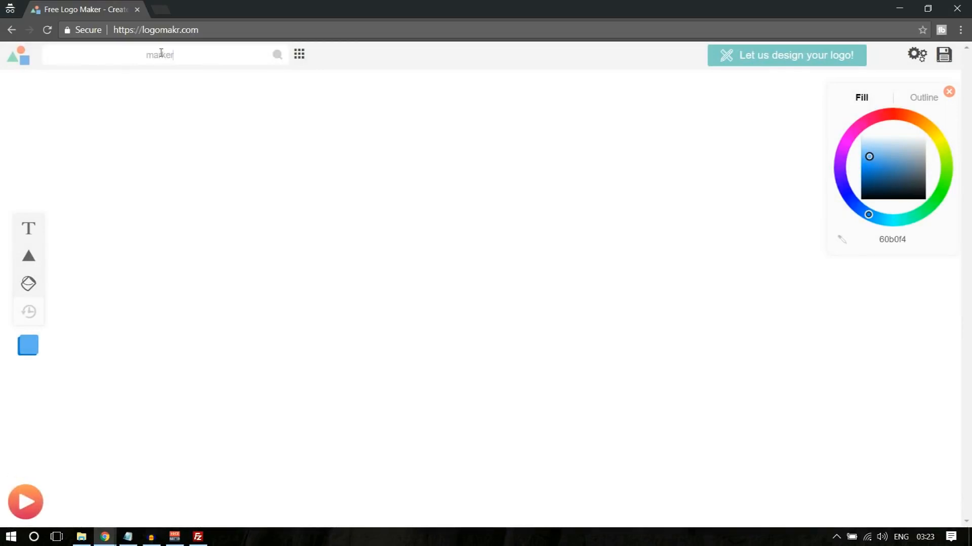
{"action": "key", "text": "Return"}
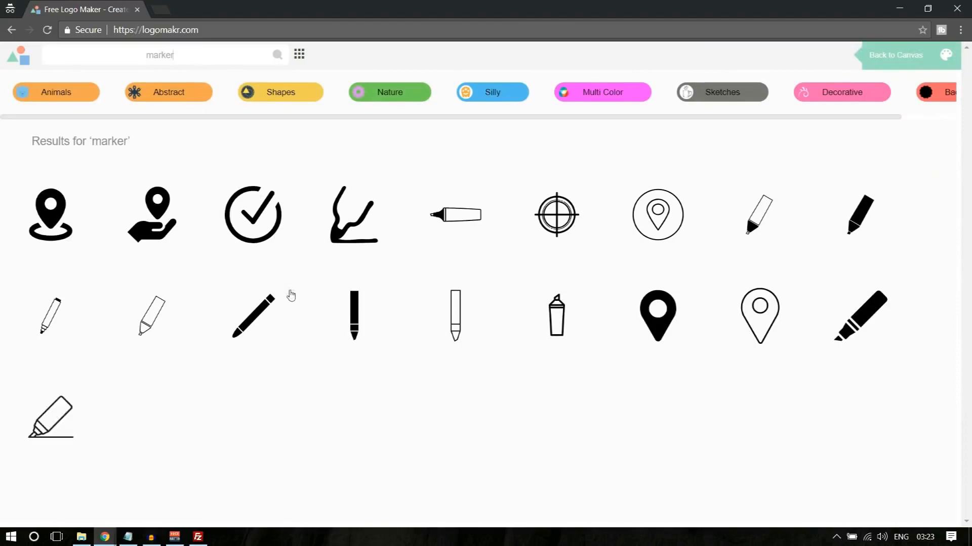
{"action": "scroll", "coordinate": [291, 295], "scroll_direction": "down", "scroll_amount": 3}
{"action": "scroll", "coordinate": [289, 293], "scroll_direction": "down", "scroll_amount": 5}
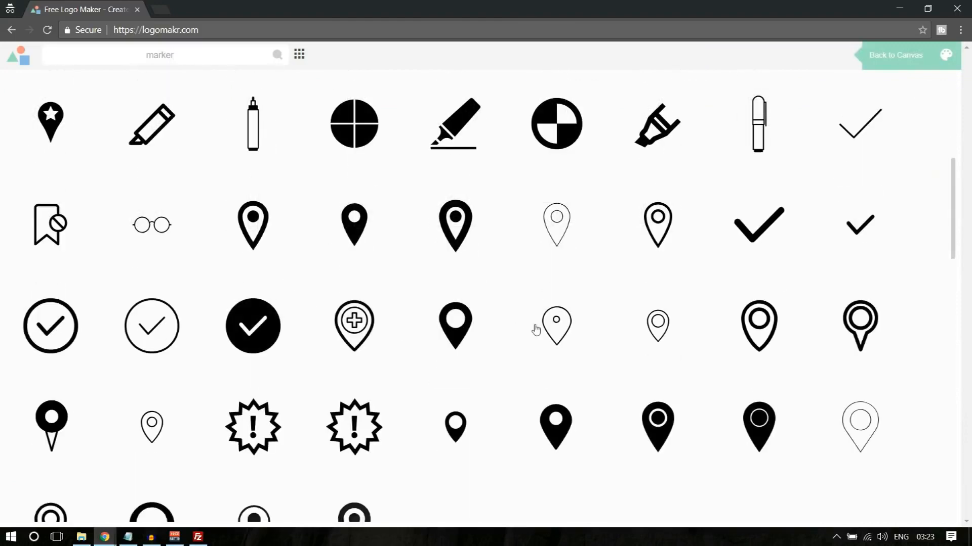
{"action": "scroll", "coordinate": [536, 330], "scroll_direction": "down", "scroll_amount": 5}
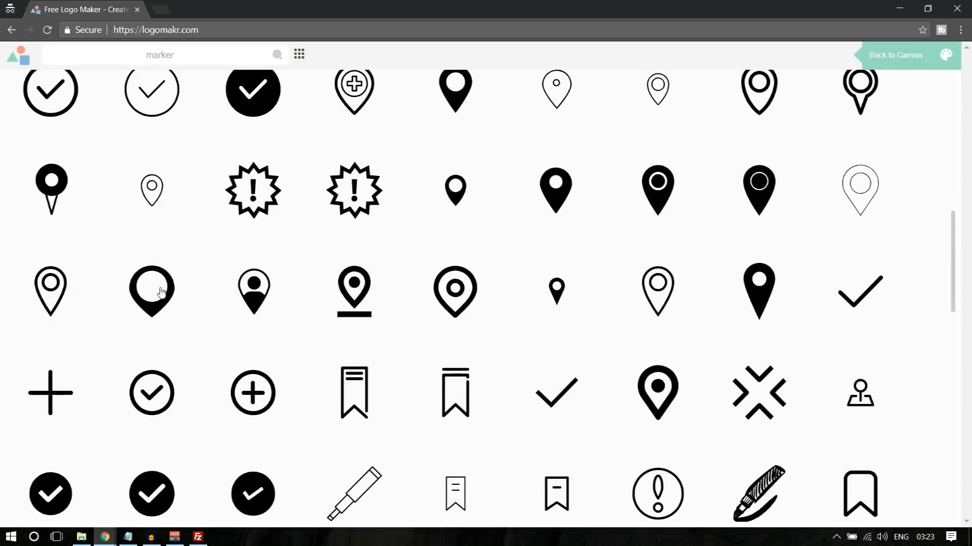
{"action": "left_click", "coordinate": [158, 292]}
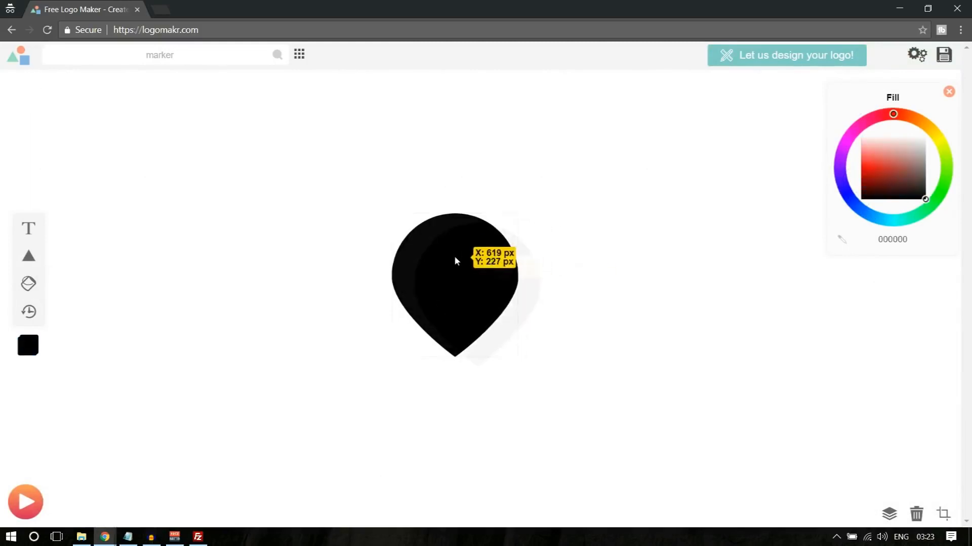
{"action": "left_click", "coordinate": [874, 215]}
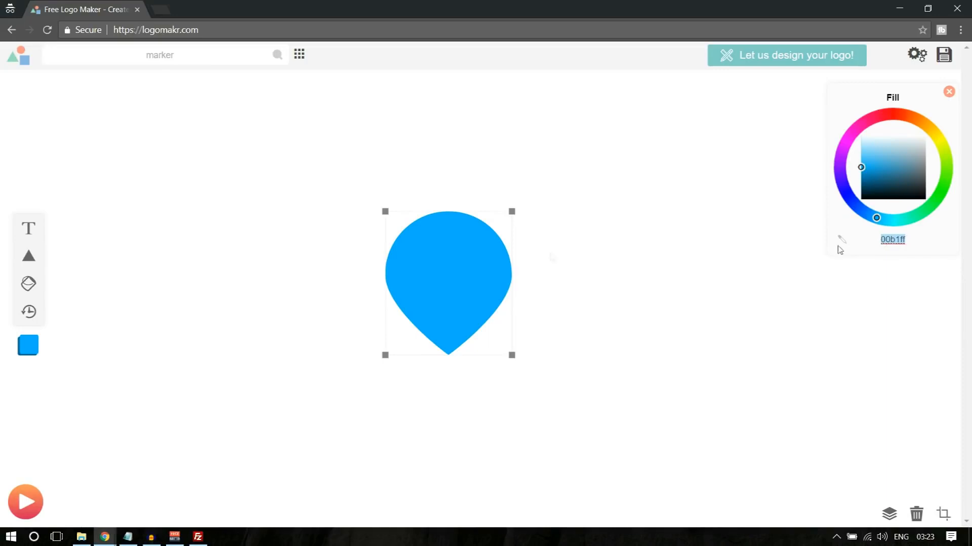
- Add a white ffffff circle and resize and center it inside the pin's round head, leaving an even blue rim
{"action": "mouse_move", "coordinate": [29, 255]}
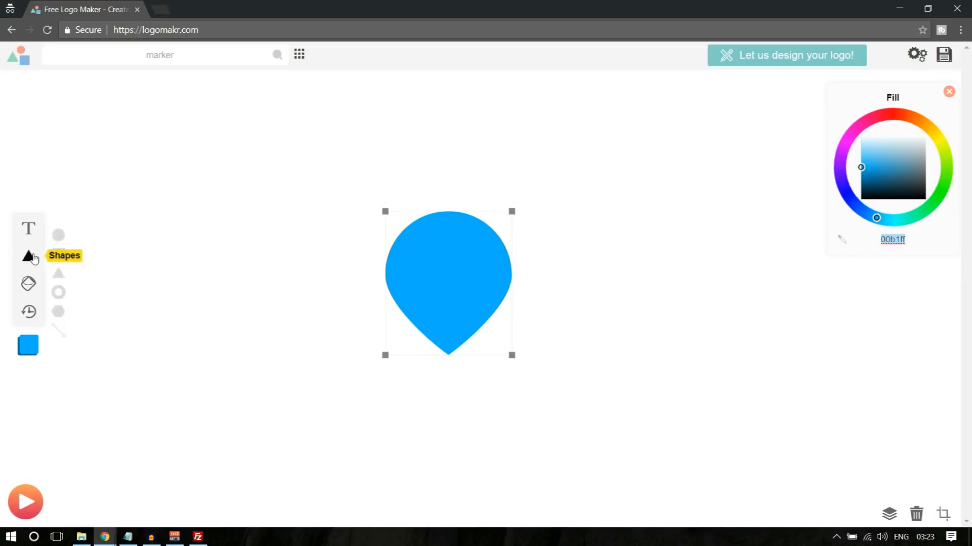
{"action": "left_click", "coordinate": [59, 236]}
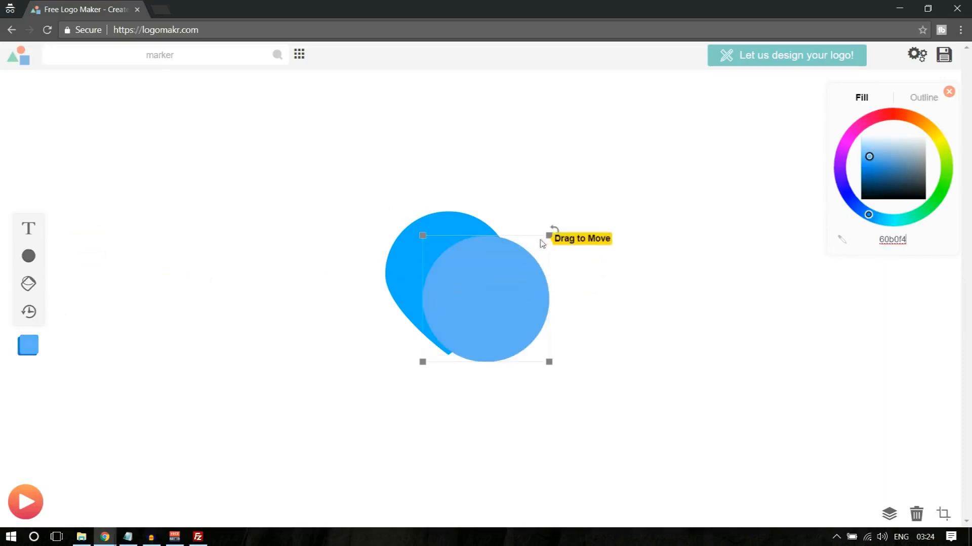
{"action": "left_click_drag", "start_coordinate": [869, 157], "coordinate": [888, 135]}
{"action": "left_click_drag", "start_coordinate": [492, 284], "coordinate": [455, 268]}
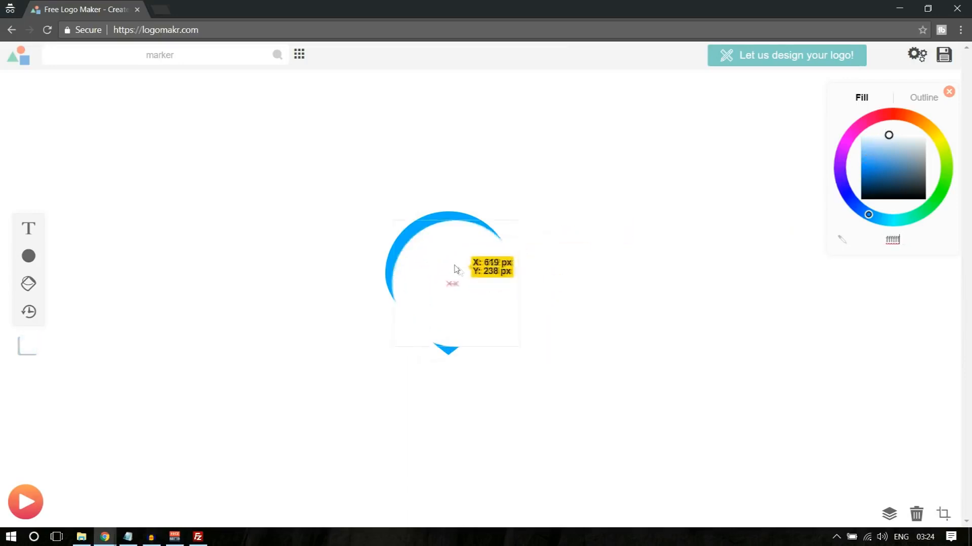
{"action": "left_click_drag", "start_coordinate": [512, 220], "coordinate": [458, 271]}
{"action": "left_click_drag", "start_coordinate": [427, 315], "coordinate": [434, 271]}
{"action": "left_click_drag", "start_coordinate": [471, 303], "coordinate": [450, 281]}
{"action": "left_click", "coordinate": [639, 280]}
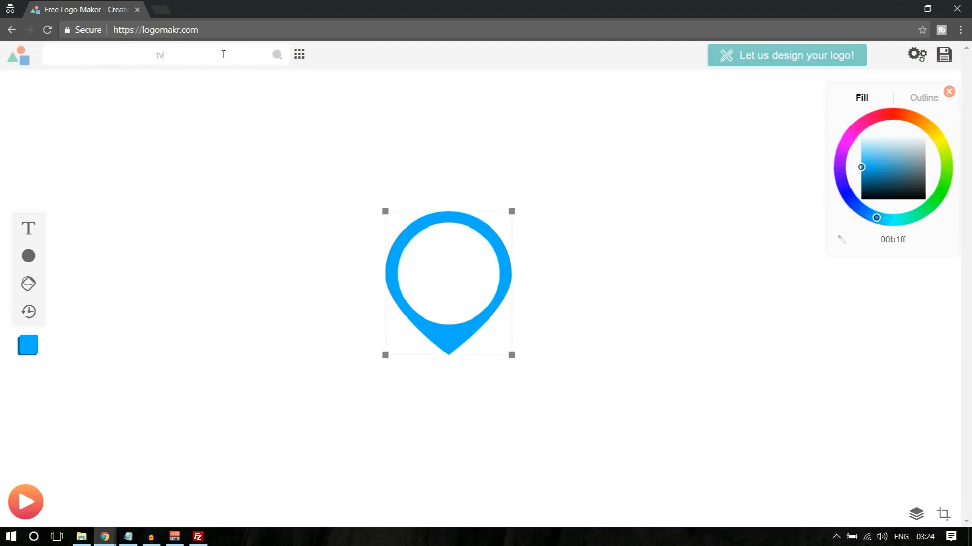
- Add the outlined TV with V-shaped antennas from a "tv" search, fill it with 00b1ff, shrink it and center it in the white circle
{"action": "key", "text": "Return"}
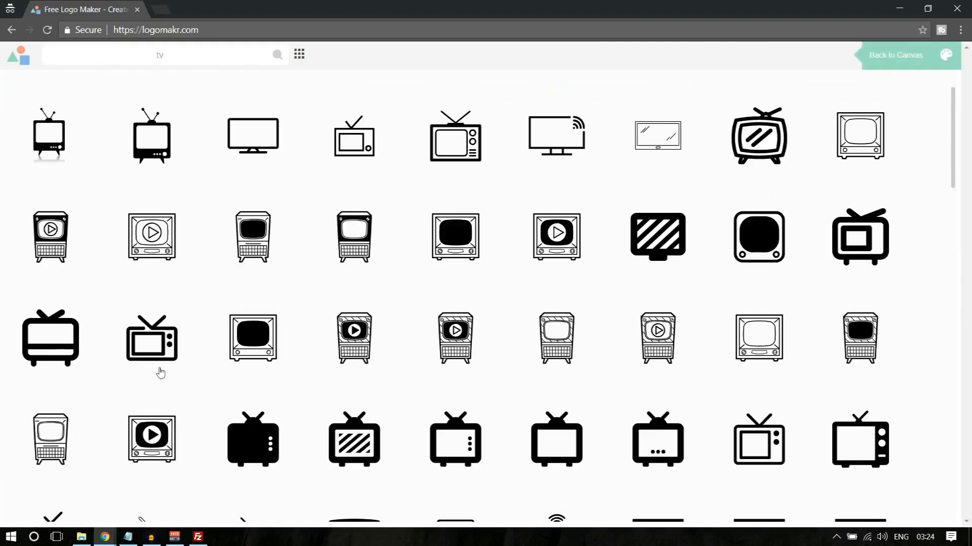
{"action": "left_click", "coordinate": [162, 344]}
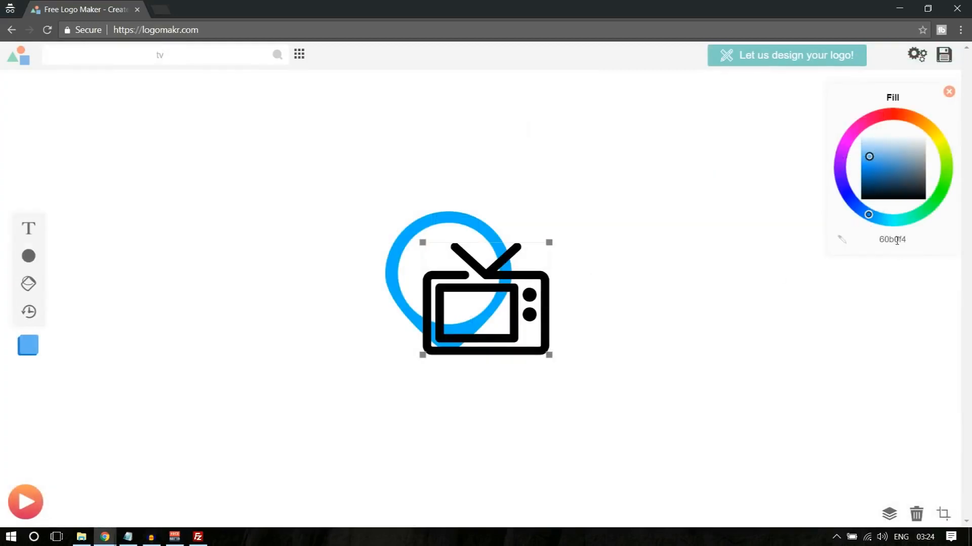
{"action": "type", "text": "00b1ff"}
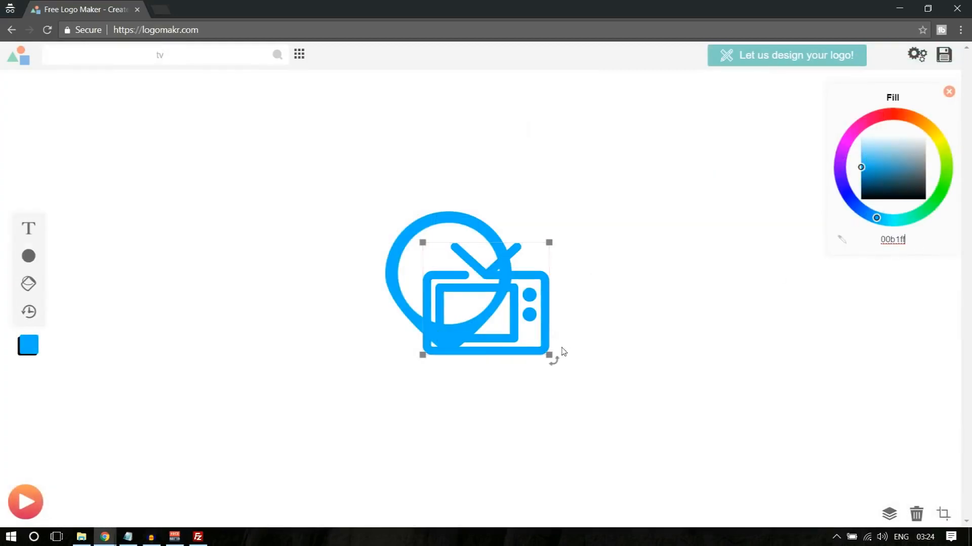
{"action": "left_click_drag", "start_coordinate": [549, 243], "coordinate": [494, 299]}
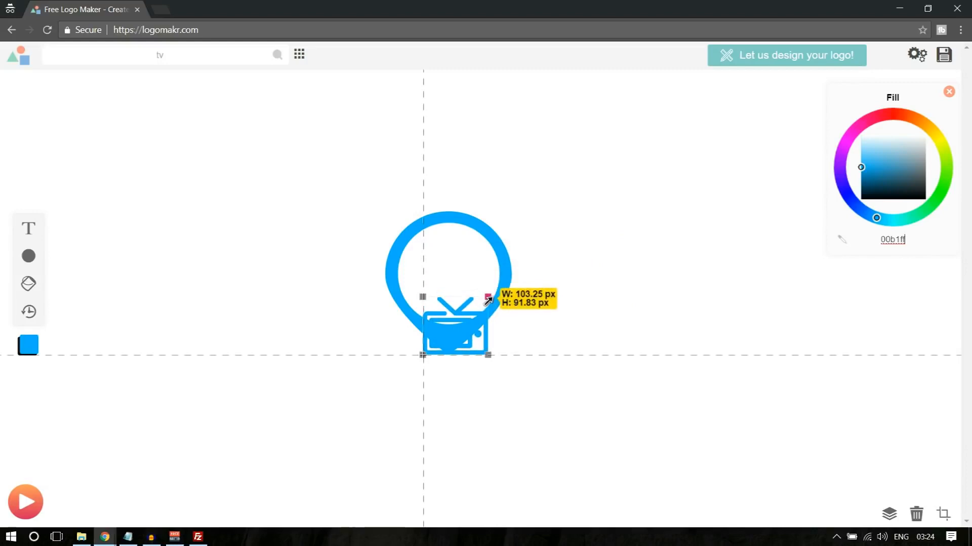
{"action": "left_click_drag", "start_coordinate": [466, 343], "coordinate": [453, 277]}
{"action": "left_click", "coordinate": [714, 298]}
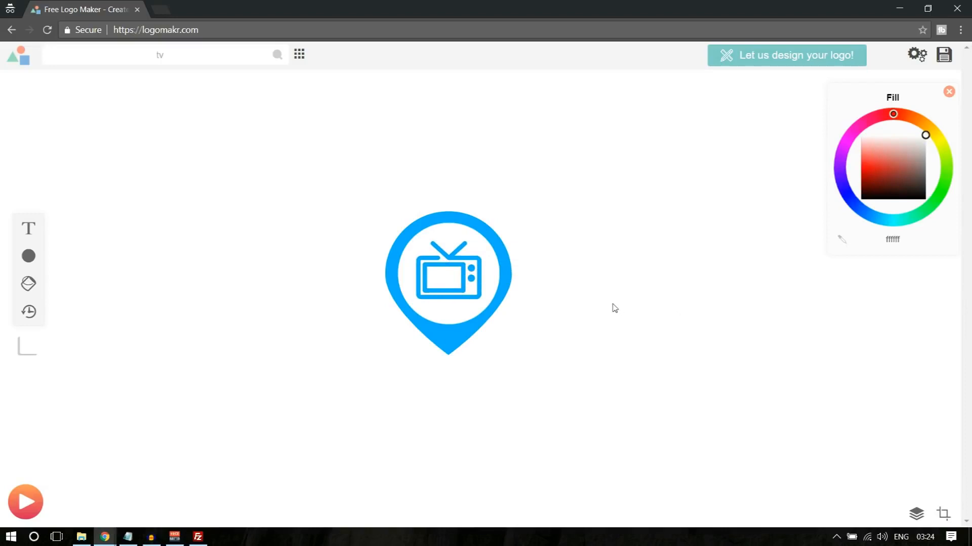
- Select the whole marker design, shrink it to a small icon size, crop the canvas to it and start saving it
{"action": "left_click_drag", "start_coordinate": [312, 174], "coordinate": [587, 407]}
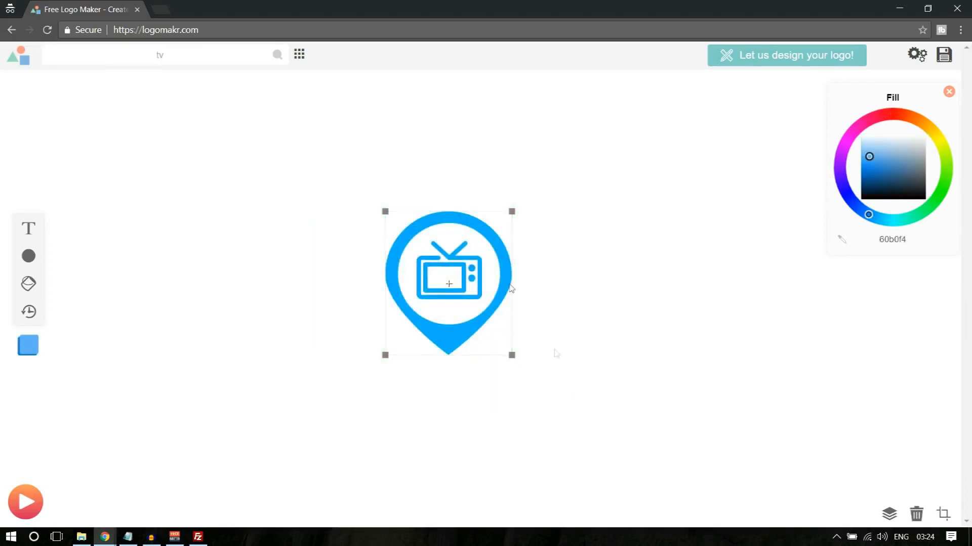
{"action": "left_click_drag", "start_coordinate": [511, 212], "coordinate": [470, 269]}
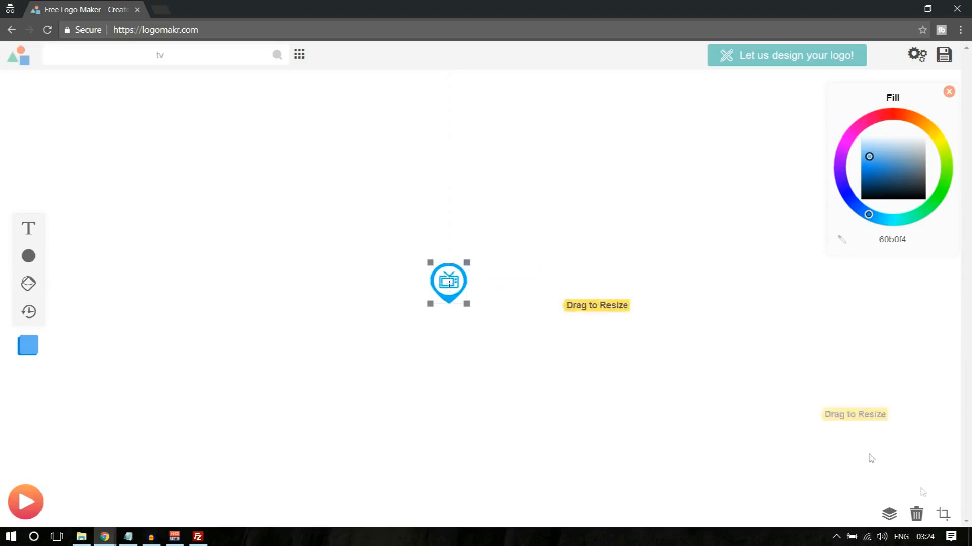
{"action": "left_click", "coordinate": [941, 516]}
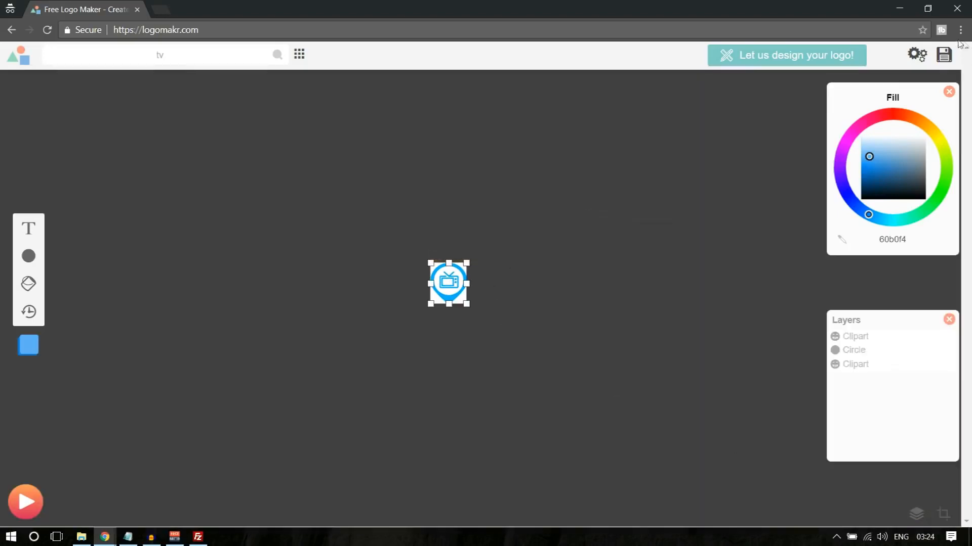
{"action": "left_click", "coordinate": [944, 55]}
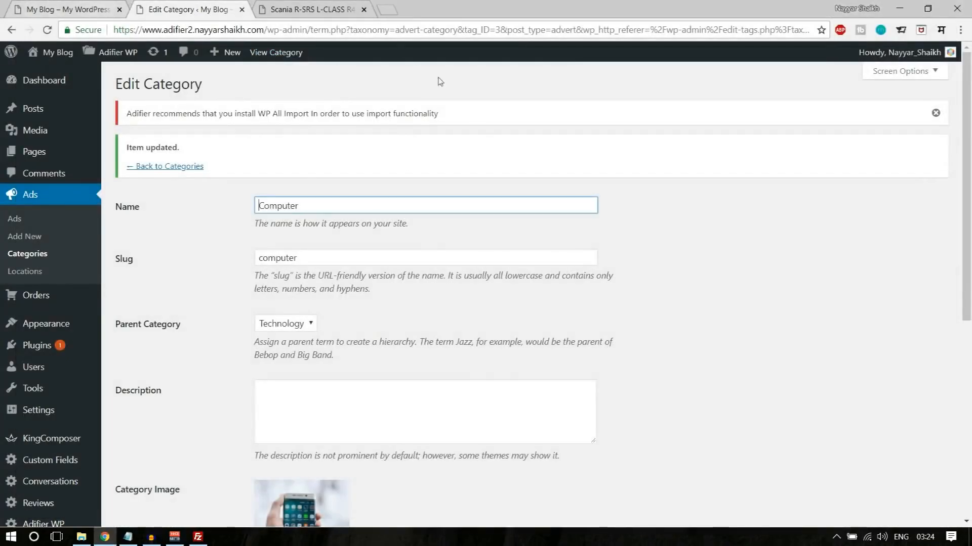
- Update the Computer category in the WordPress site and look over the ad listings on the Adifier demo home page
{"action": "scroll", "coordinate": [693, 340], "scroll_direction": "down", "scroll_amount": 7}
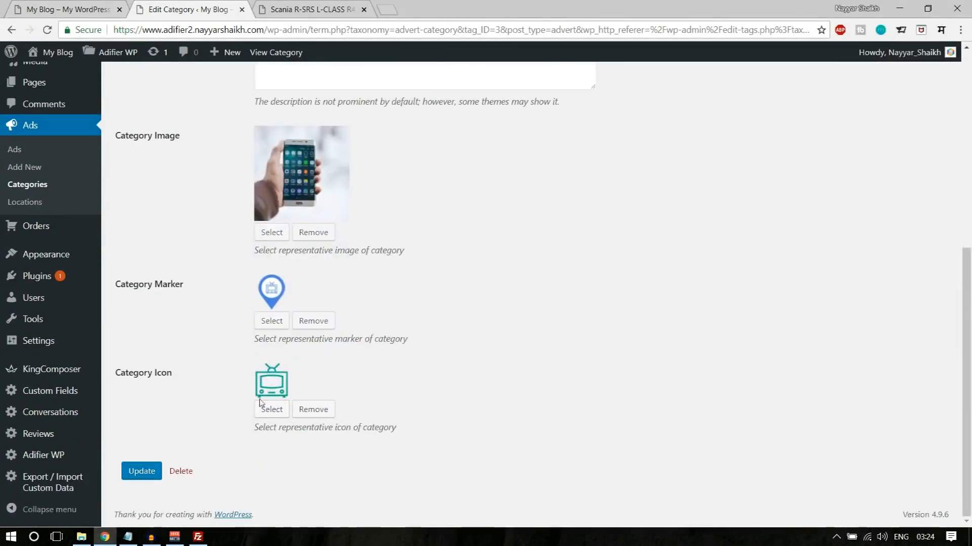
{"action": "left_click", "coordinate": [141, 472]}
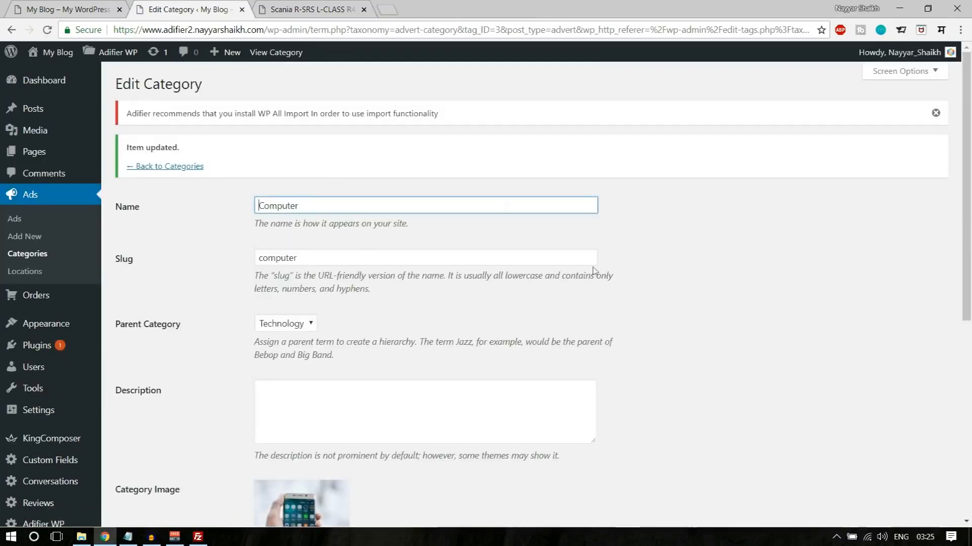
{"action": "left_click", "coordinate": [28, 6]}
{"action": "scroll", "coordinate": [644, 332], "scroll_direction": "down", "scroll_amount": 8}
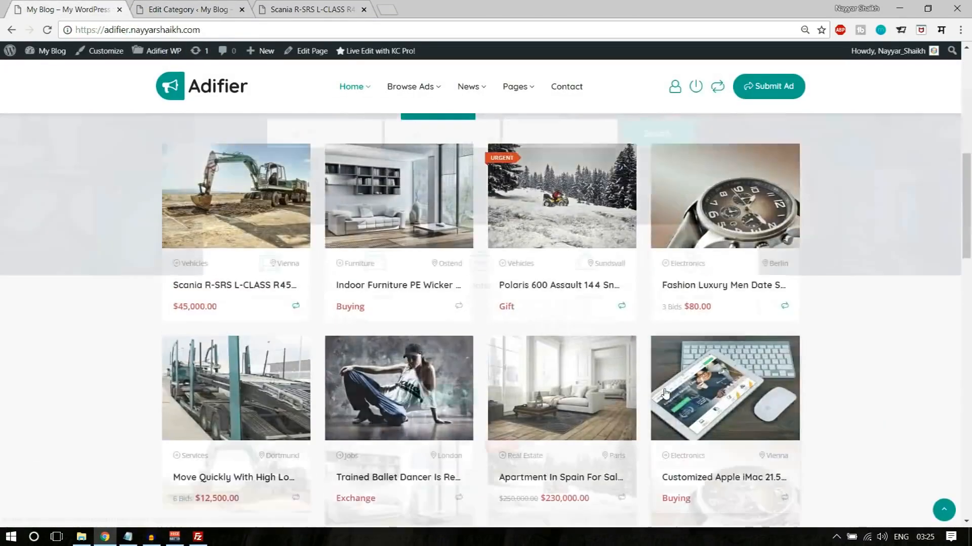
{"action": "scroll", "coordinate": [400, 145], "scroll_direction": "up", "scroll_amount": 8}
{"action": "left_click", "coordinate": [187, 7]}
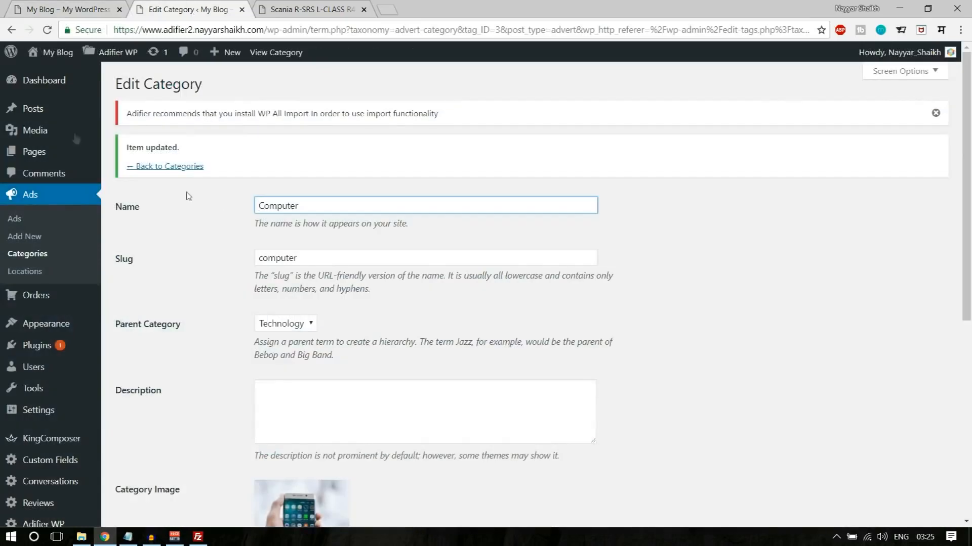
- Create and publish a new page titled "Home", and close the browser tab with the Scania ad
{"action": "mouse_move", "coordinate": [45, 156]}
{"action": "left_click", "coordinate": [142, 175]}
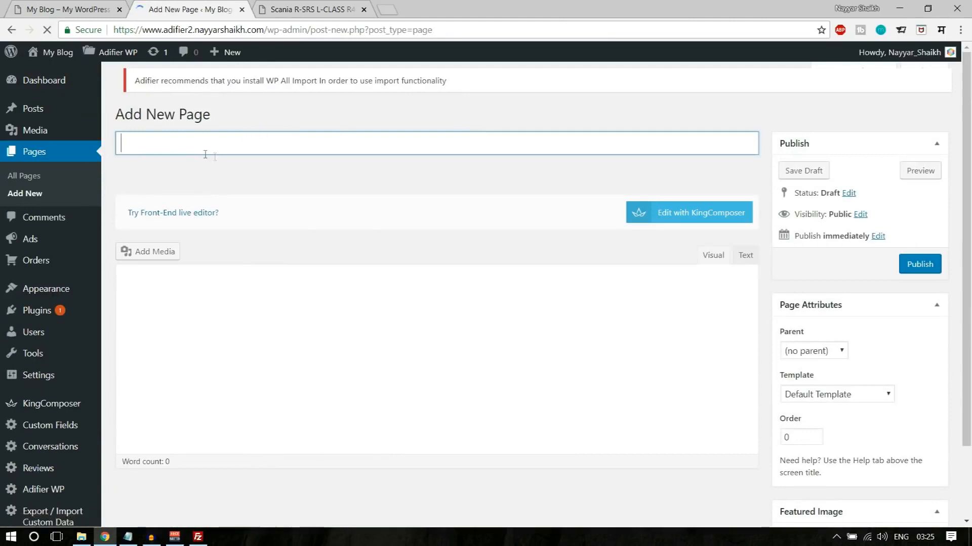
{"action": "type", "text": "H"}
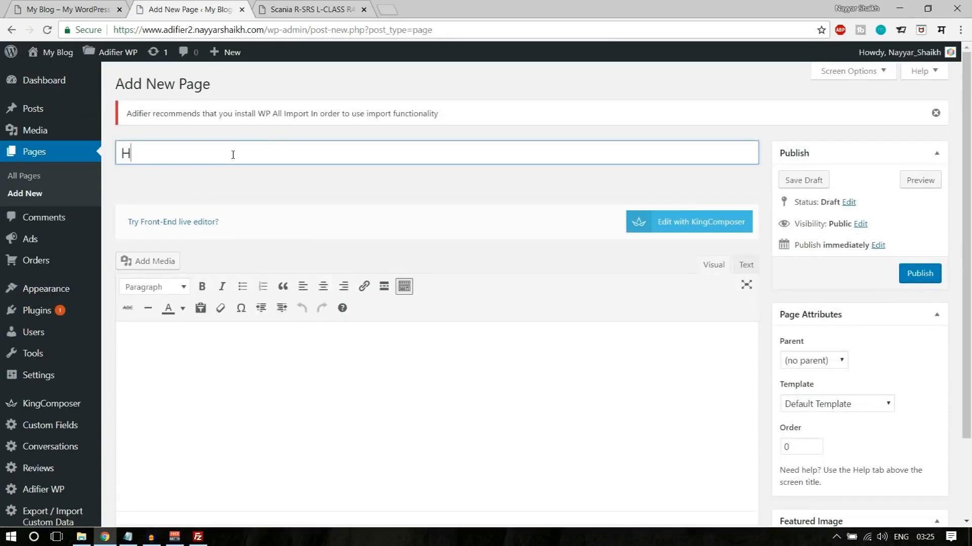
{"action": "type", "text": "ome"}
{"action": "left_click", "coordinate": [910, 272]}
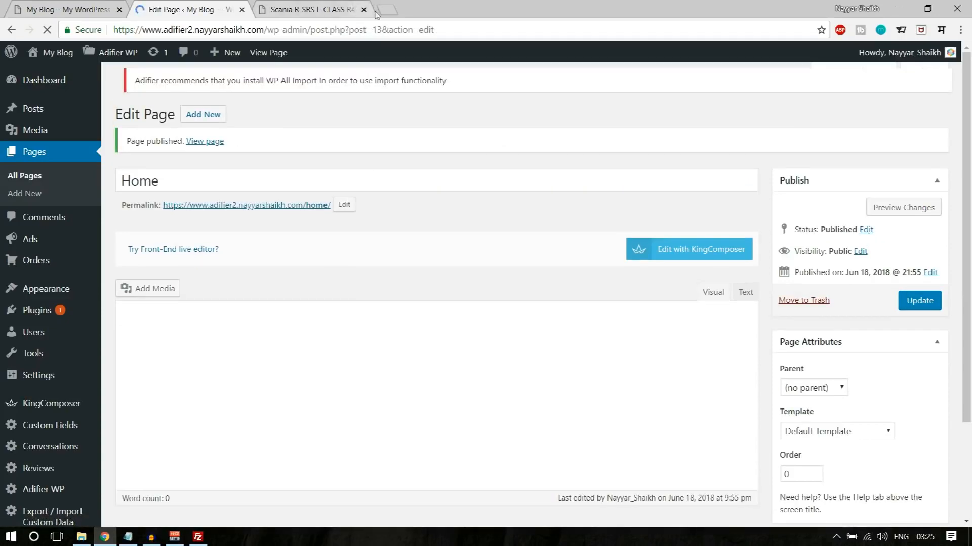
{"action": "left_click", "coordinate": [371, 14]}
{"action": "left_click", "coordinate": [364, 10]}
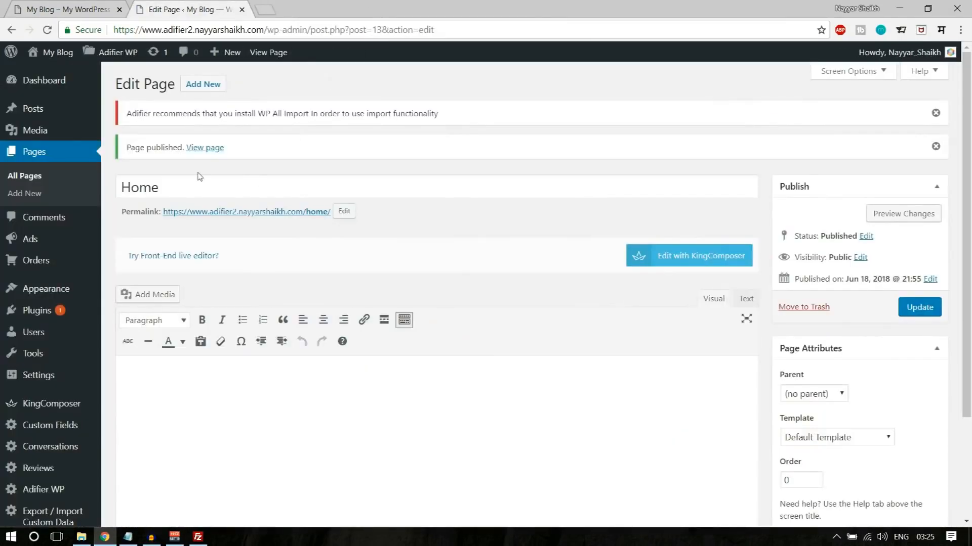
- View the published Home page in a new tab and compare its layout with the Adifier demo home page
{"action": "right_click", "coordinate": [203, 147]}
{"action": "left_click", "coordinate": [212, 157]}
{"action": "left_click", "coordinate": [302, 4]}
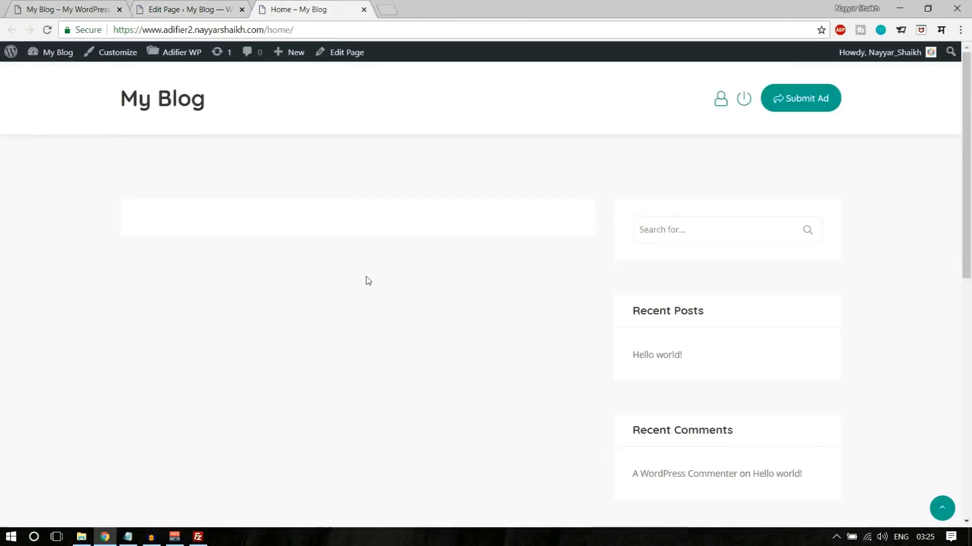
{"action": "scroll", "coordinate": [417, 296], "scroll_direction": "down", "scroll_amount": 10}
{"action": "scroll", "coordinate": [442, 338], "scroll_direction": "up", "scroll_amount": 10}
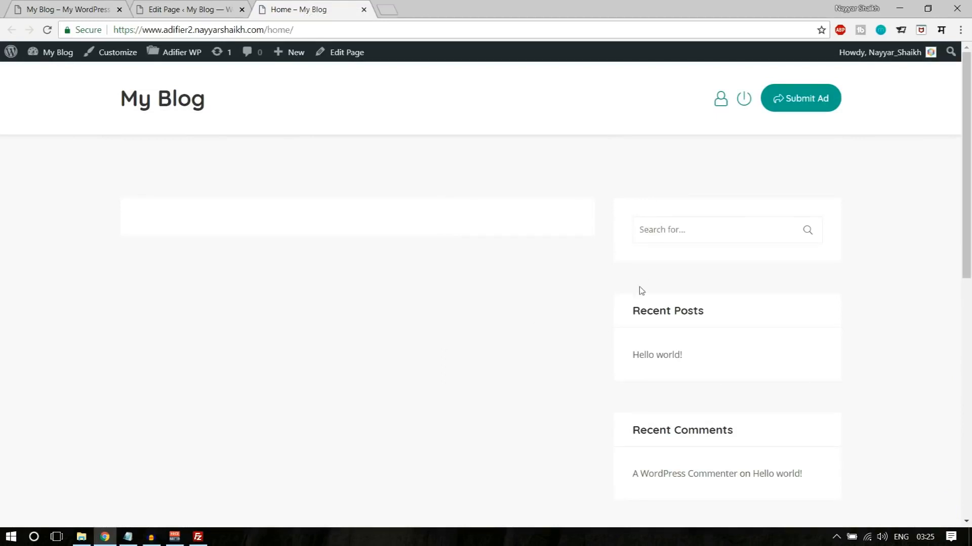
{"action": "left_click", "coordinate": [44, 5]}
{"action": "scroll", "coordinate": [865, 306], "scroll_direction": "down", "scroll_amount": 8}
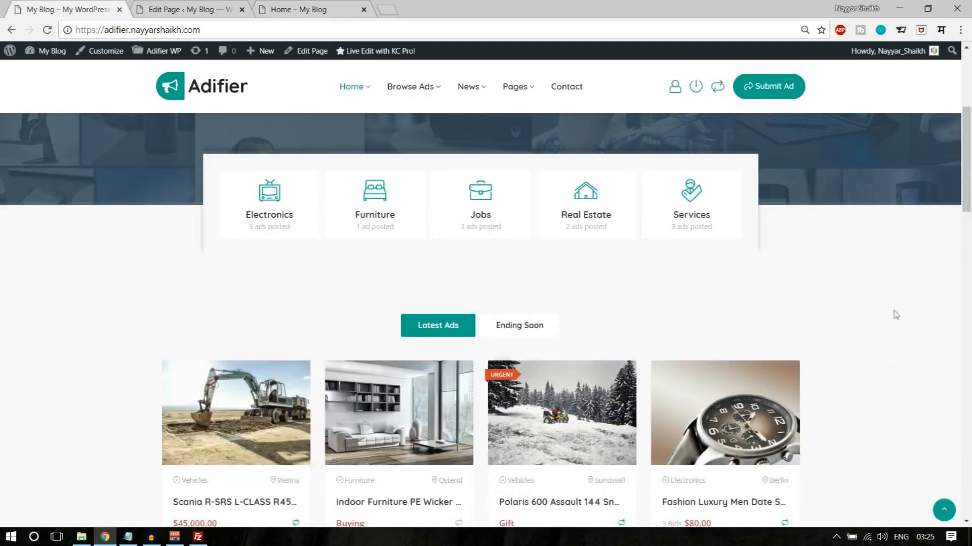
{"action": "scroll", "coordinate": [886, 385], "scroll_direction": "up", "scroll_amount": 5}
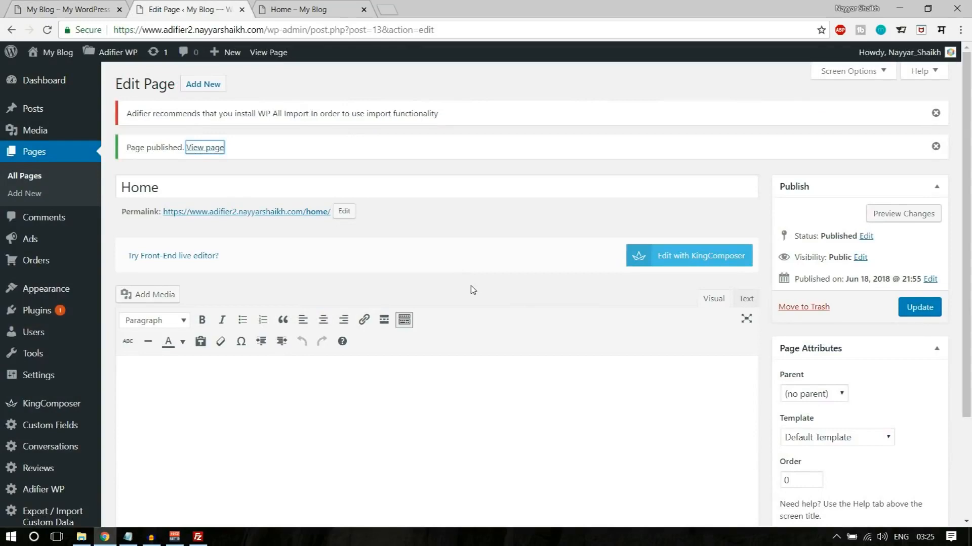
- Assign the Home Page template to the Home page, update it, and reload the live page to check the layout
{"action": "scroll", "coordinate": [934, 379], "scroll_direction": "down", "scroll_amount": 3}
{"action": "left_click", "coordinate": [880, 311]}
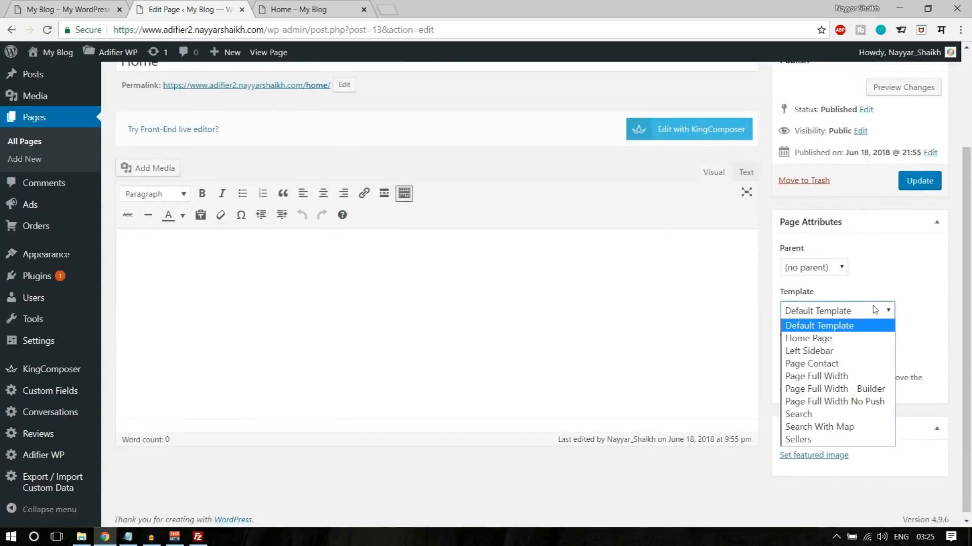
{"action": "left_click", "coordinate": [858, 338]}
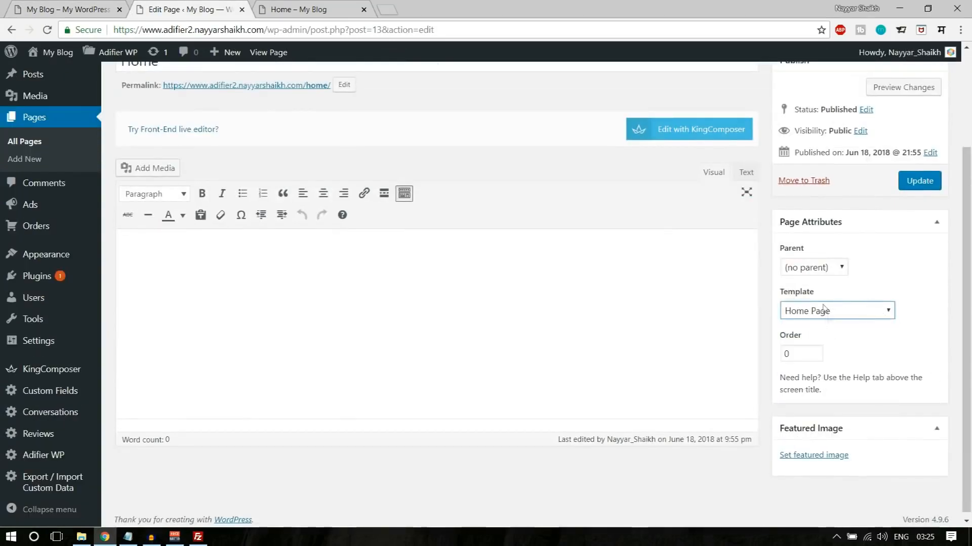
{"action": "scroll", "coordinate": [956, 315], "scroll_direction": "up", "scroll_amount": 3}
{"action": "left_click", "coordinate": [919, 307]}
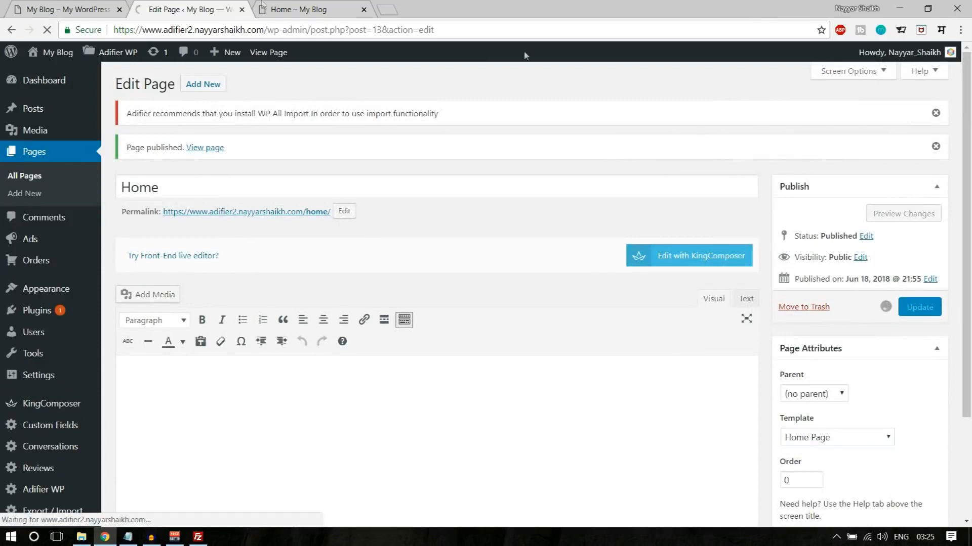
{"action": "left_click", "coordinate": [287, 6]}
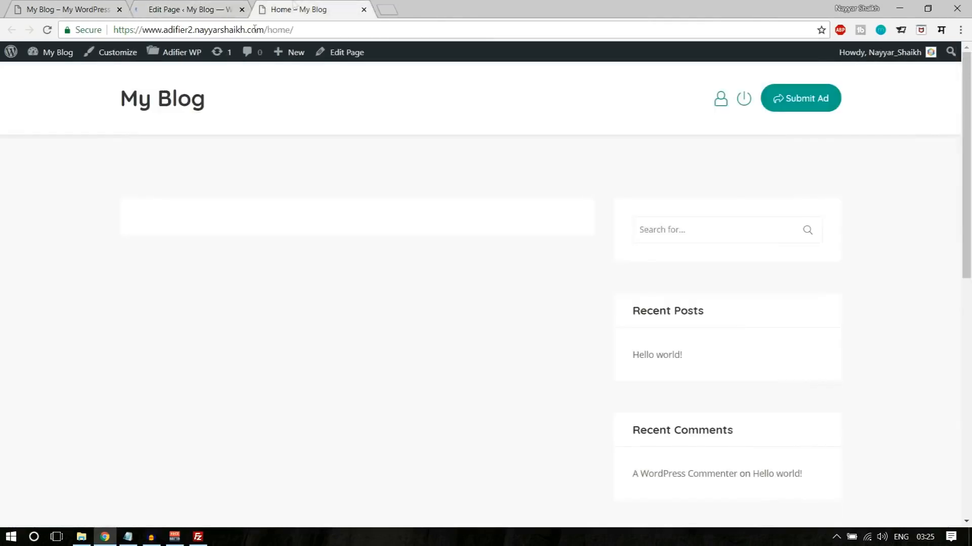
{"action": "left_click", "coordinate": [46, 31]}
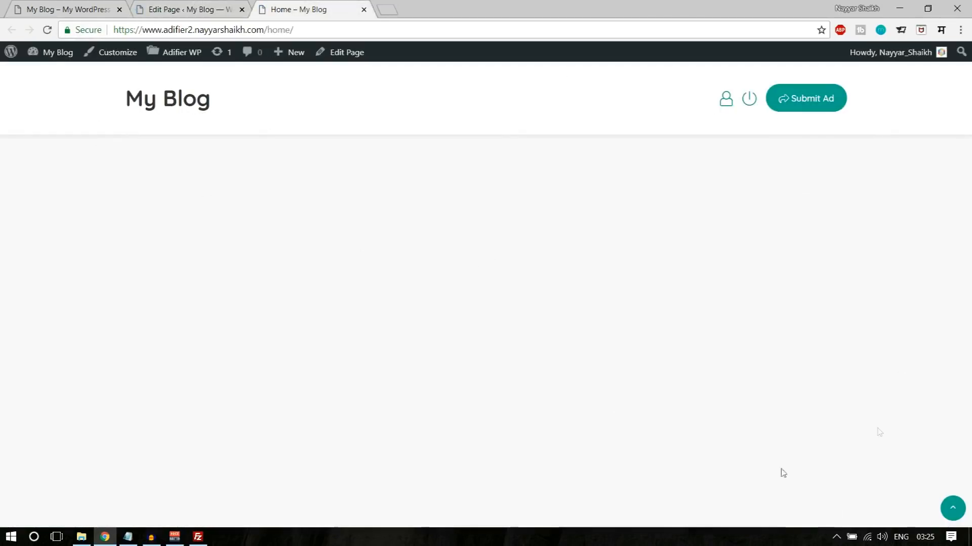
{"action": "left_click", "coordinate": [202, 7]}
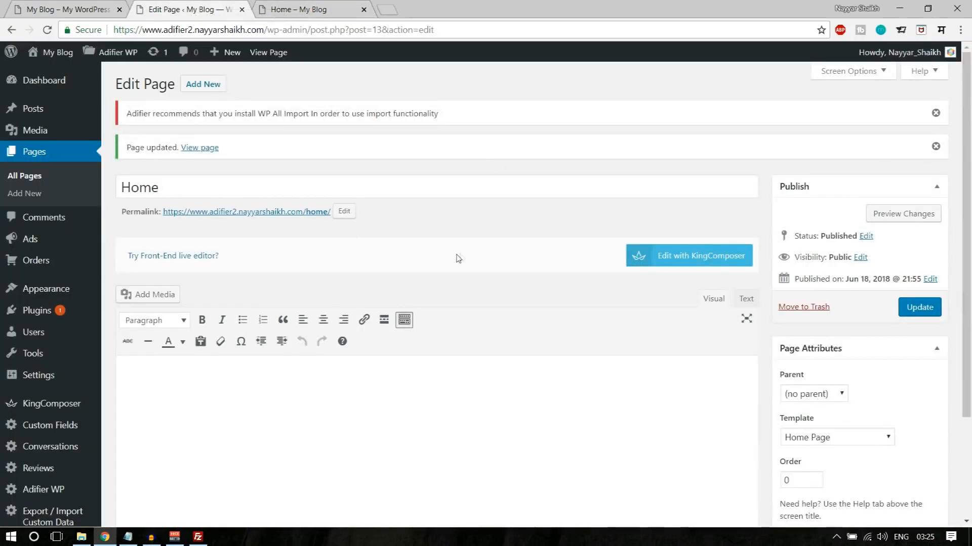
- Open the Home page in the KingComposer builder, consult the demo's banner, and add a one-column row
{"action": "left_click", "coordinate": [74, 6]}
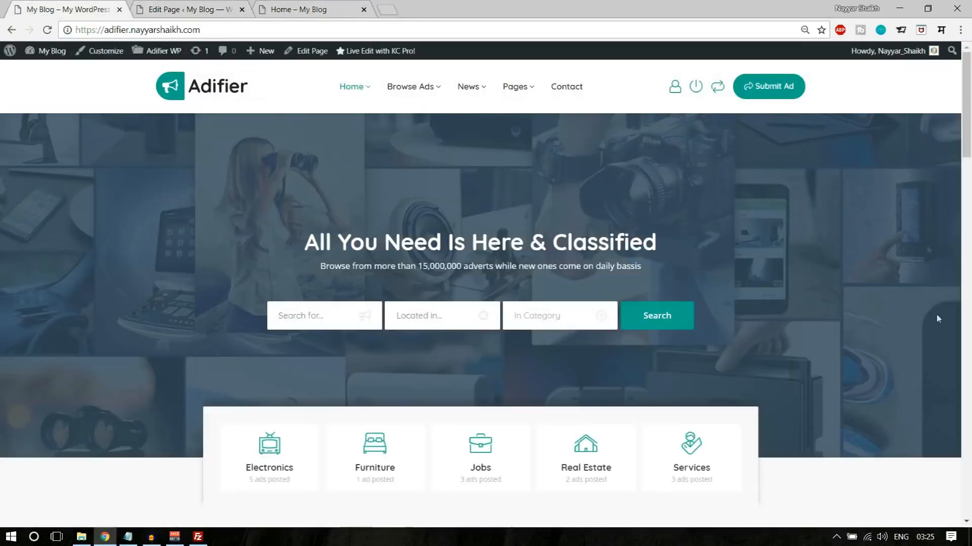
{"action": "left_click", "coordinate": [198, 10]}
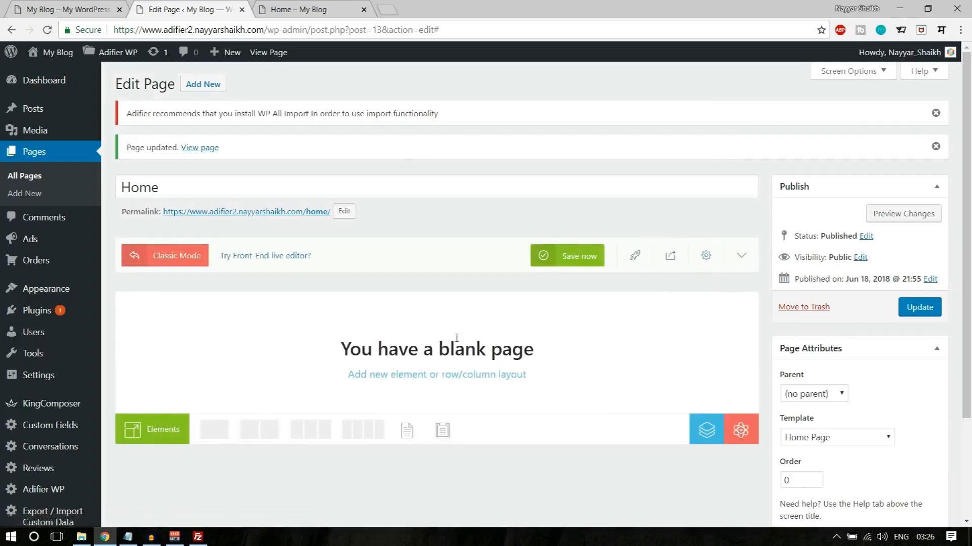
{"action": "left_click", "coordinate": [96, 10]}
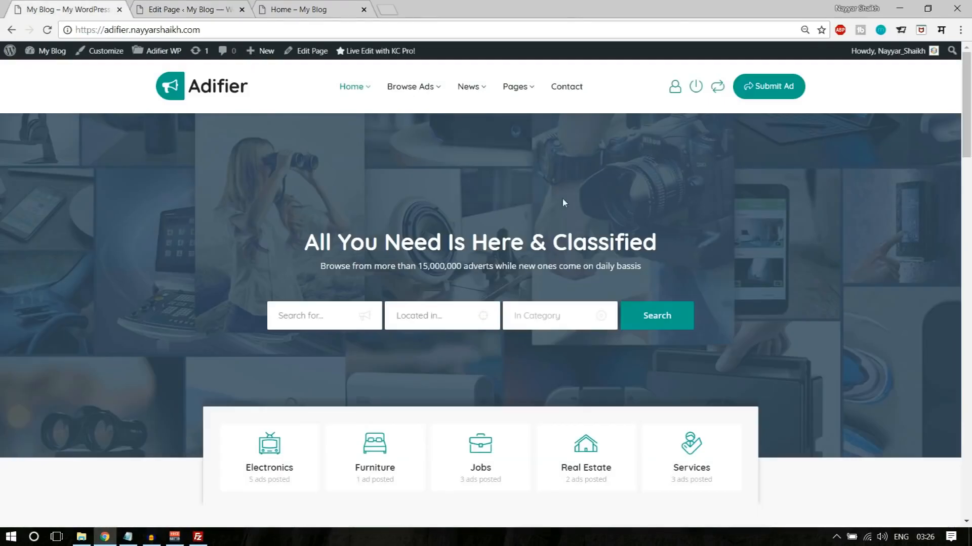
{"action": "left_click", "coordinate": [176, 8]}
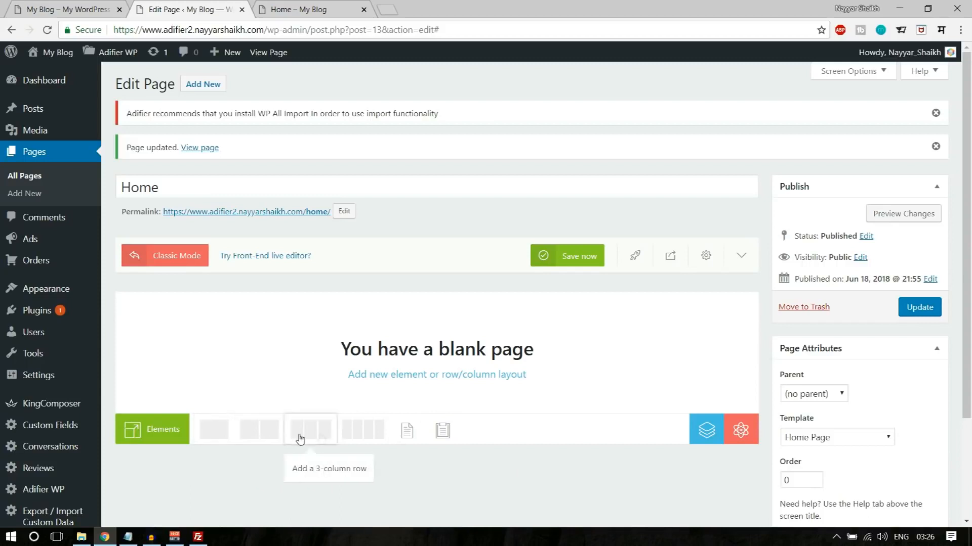
{"action": "left_click", "coordinate": [219, 438]}
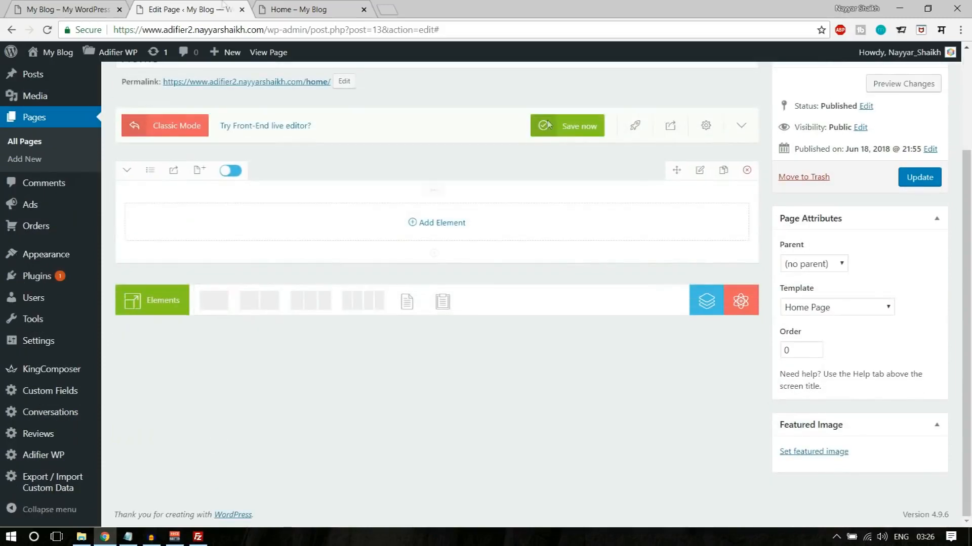
- Check the demo's banner arrangement and change the new row's layout to 3 columns
{"action": "left_click", "coordinate": [82, 14]}
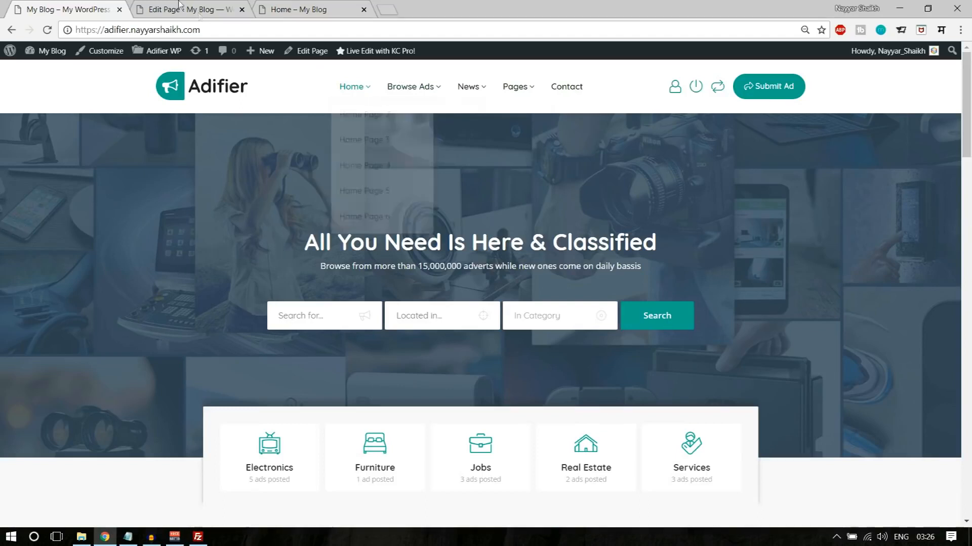
{"action": "left_click", "coordinate": [164, 5]}
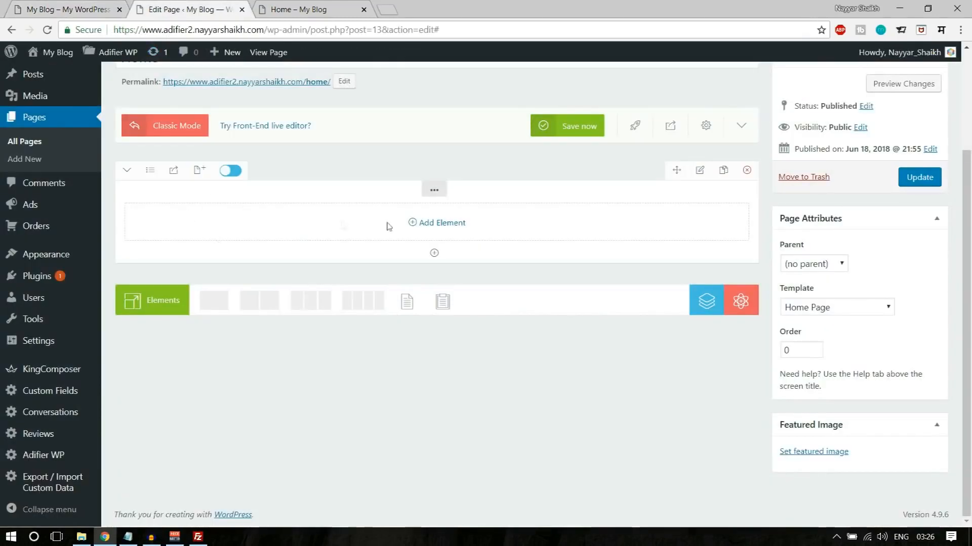
{"action": "left_click", "coordinate": [152, 171]}
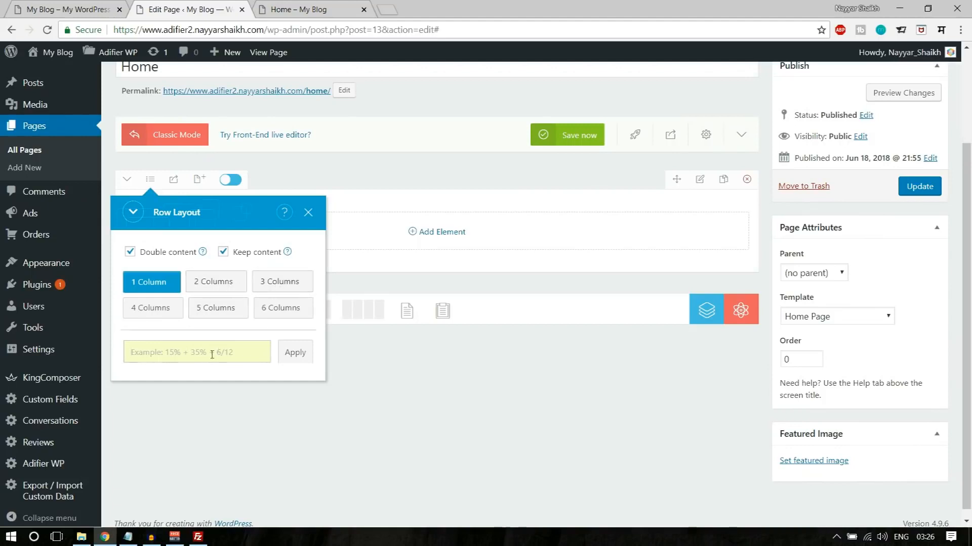
{"action": "left_click", "coordinate": [279, 286]}
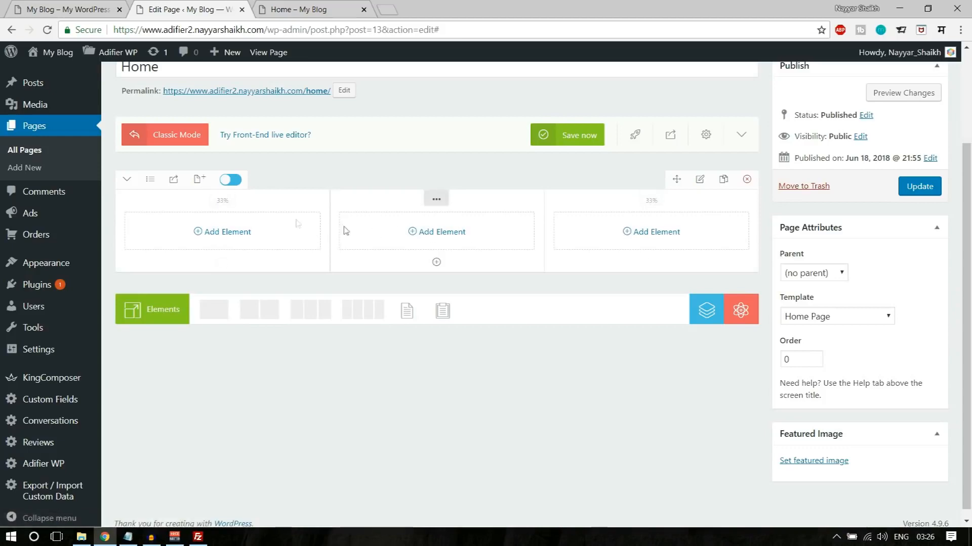
- Recheck the demo's banner width and try to apply the custom row layout 17% + 67% + 17%
{"action": "left_click", "coordinate": [15, 6]}
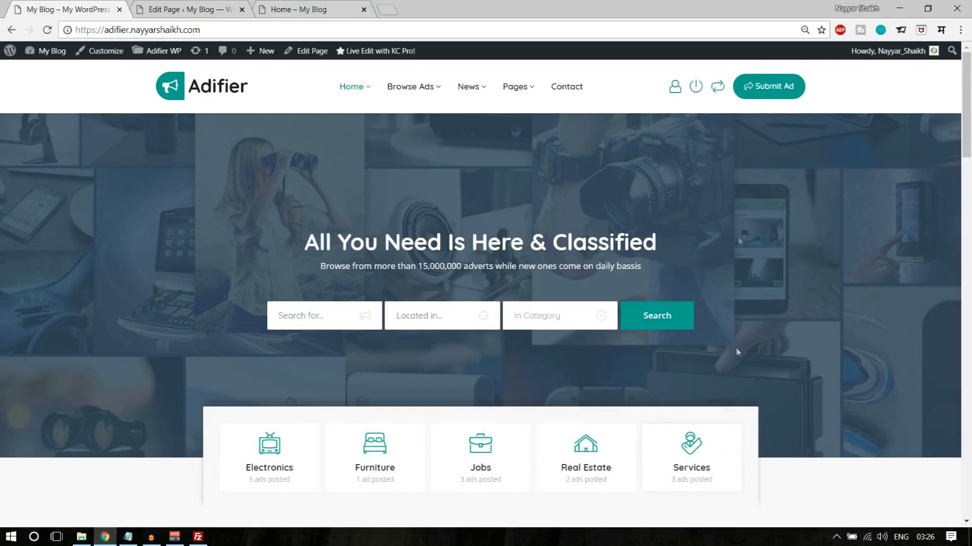
{"action": "left_click", "coordinate": [217, 10]}
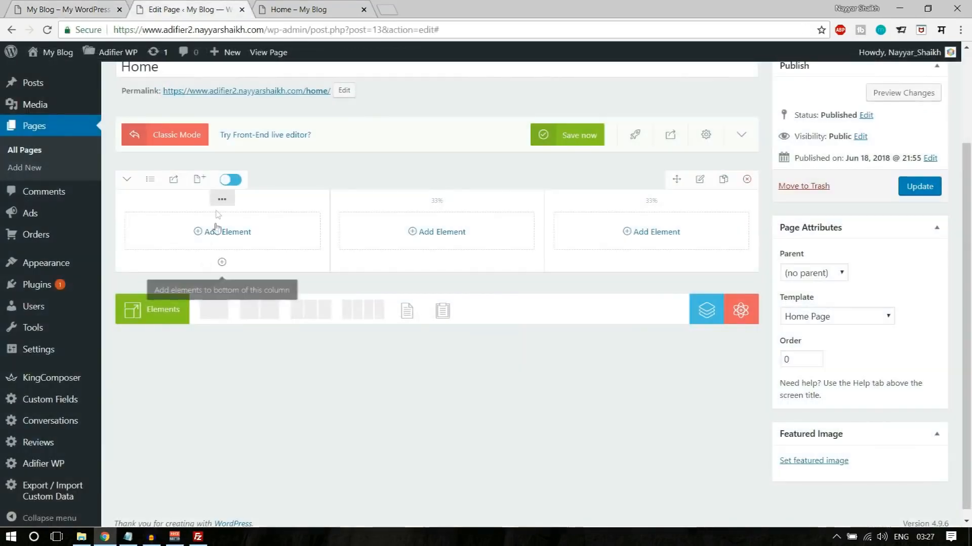
{"action": "left_click", "coordinate": [150, 180]}
{"action": "left_click", "coordinate": [185, 353]}
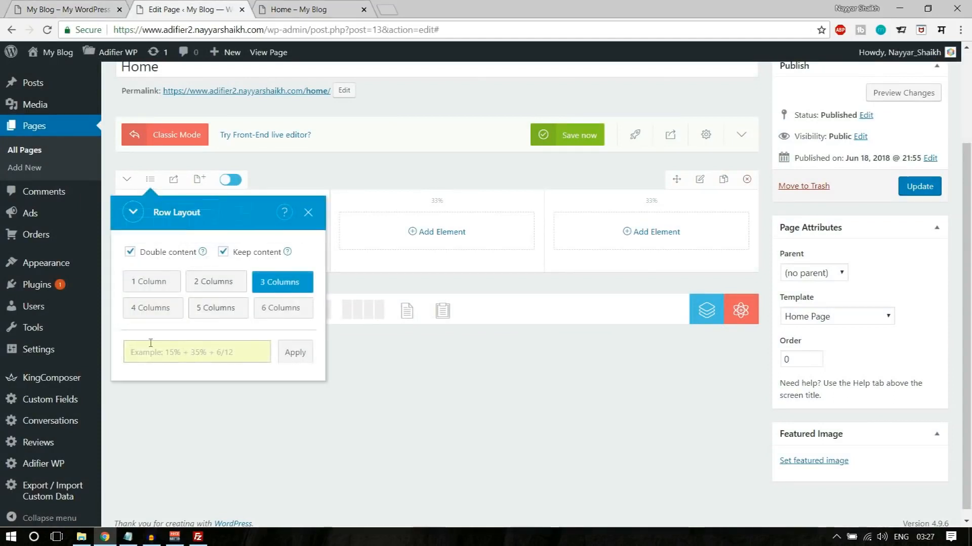
{"action": "type", "text": "17% + 67% + 17%"}
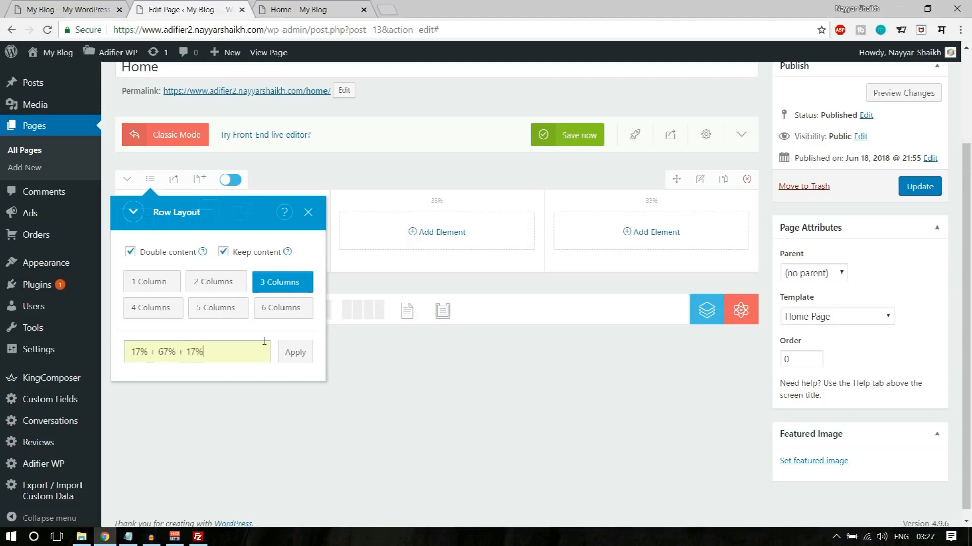
{"action": "left_click", "coordinate": [292, 354]}
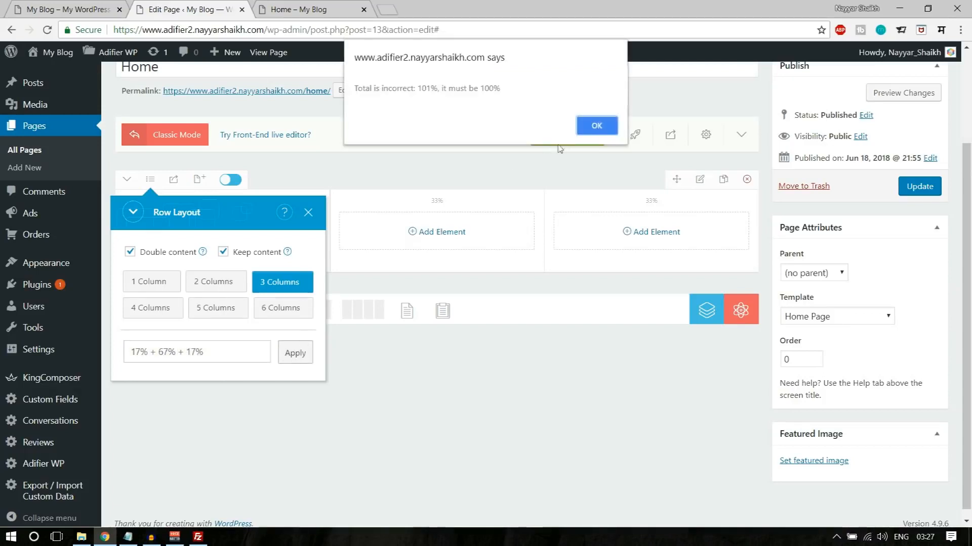
- Dismiss the alert, correct the middle column's width to 66%, and apply the layout 17% + 66% + 17%
{"action": "left_click", "coordinate": [597, 126]}
{"action": "left_click_drag", "start_coordinate": [164, 349], "coordinate": [168, 350]}
{"action": "type", "text": "6"}
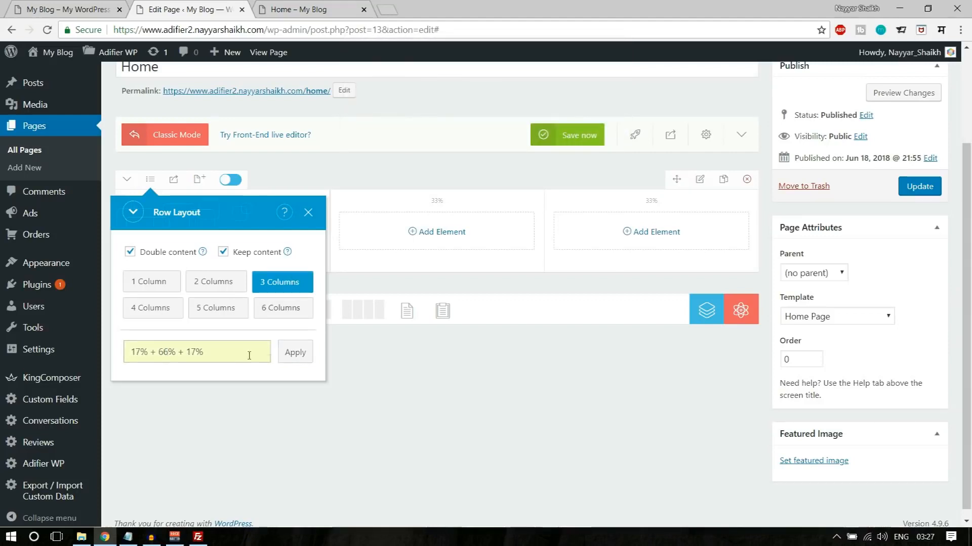
{"action": "left_click", "coordinate": [292, 353]}
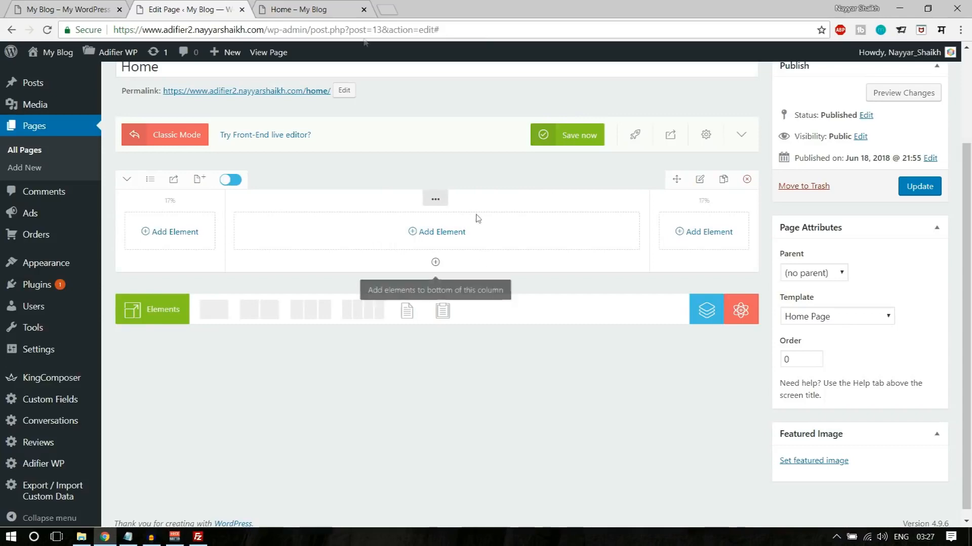
- Copy the headline "All You Need Is Here & Classified" and the tagline below it from the demo's banner
{"action": "left_click", "coordinate": [91, 10]}
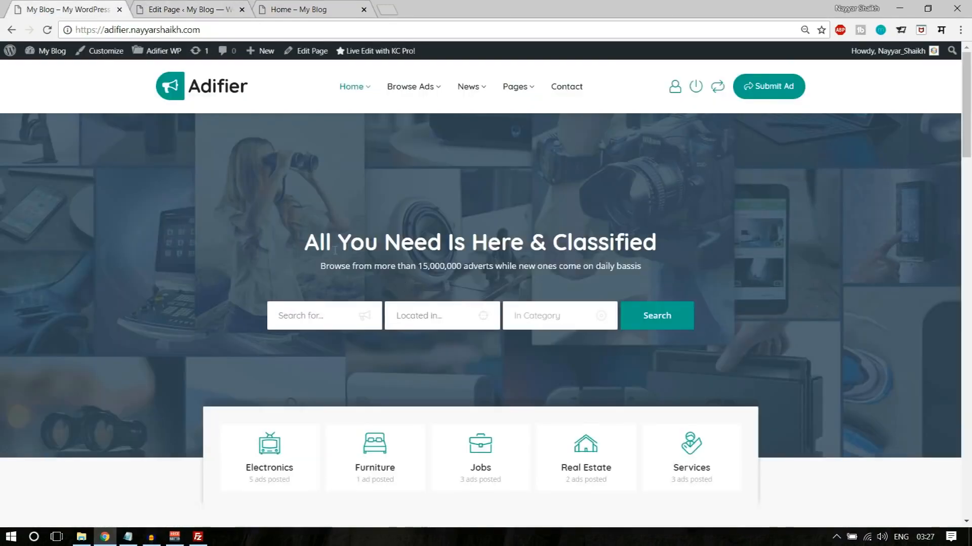
{"action": "left_click_drag", "start_coordinate": [305, 237], "coordinate": [655, 267]}
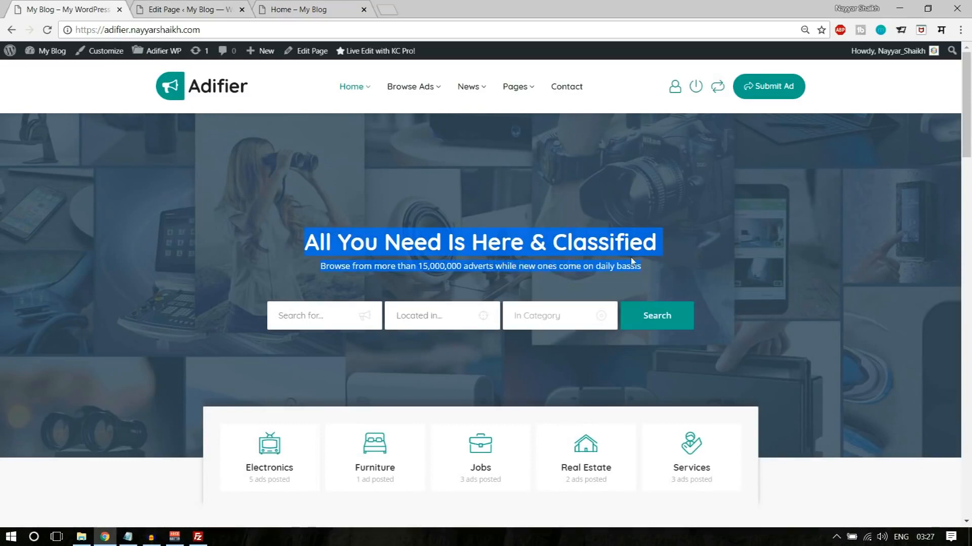
{"action": "left_click", "coordinate": [380, 276]}
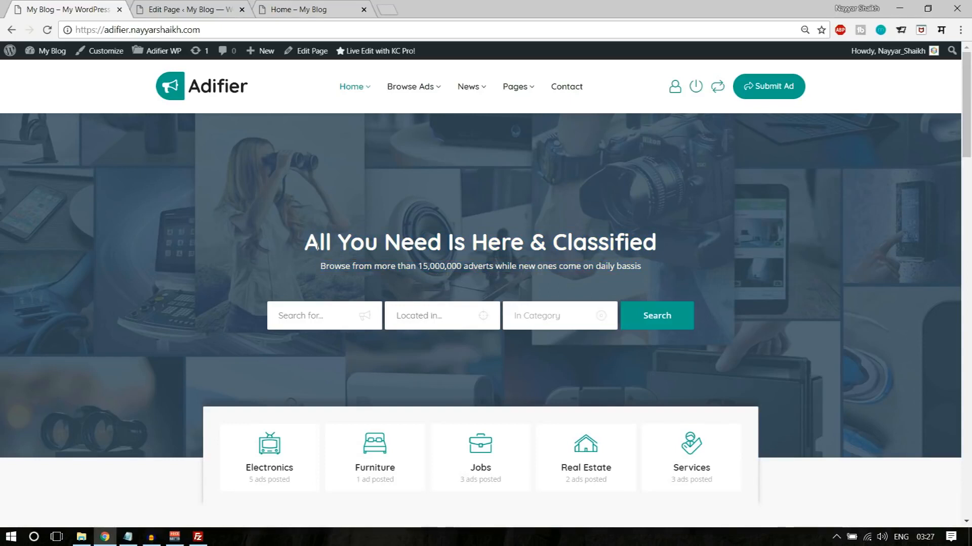
- Add a Text Block to the middle column, replace its sample text with the copied headline and tagline, and save it
{"action": "left_click", "coordinate": [192, 11]}
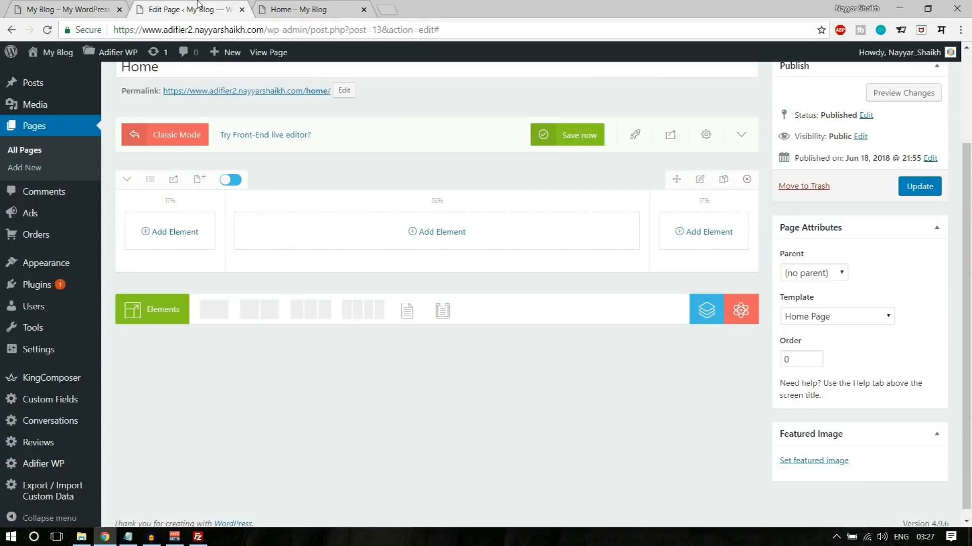
{"action": "left_click", "coordinate": [446, 235]}
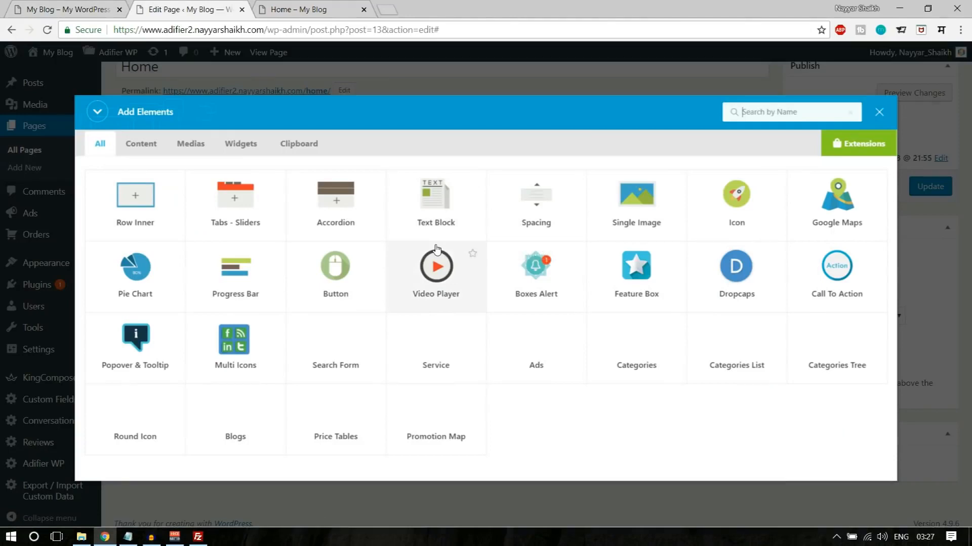
{"action": "type", "text": "text"}
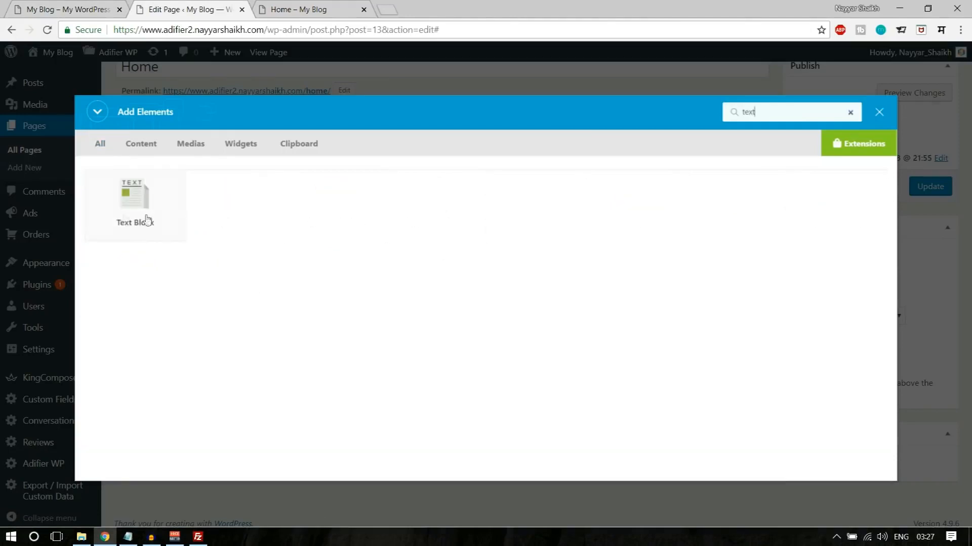
{"action": "left_click", "coordinate": [147, 220]}
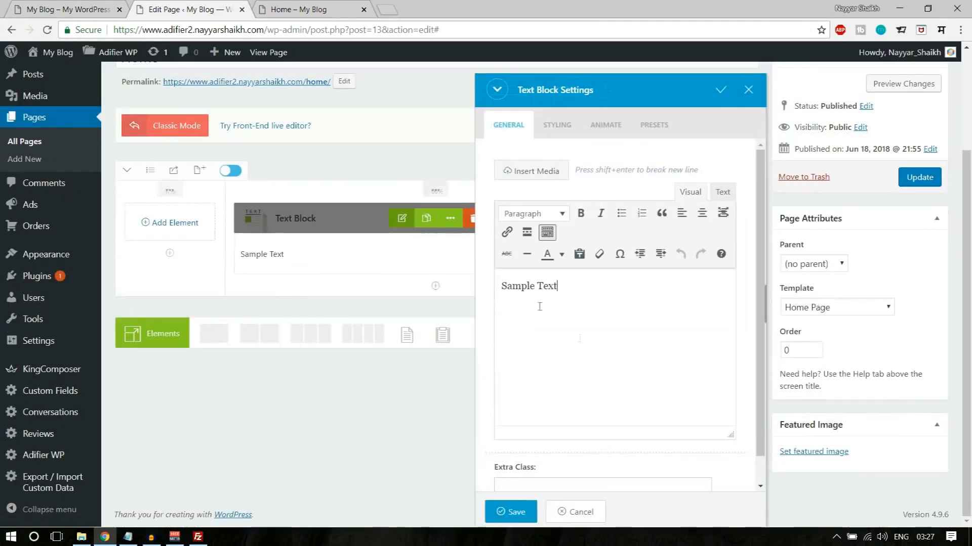
{"action": "key", "text": "ctrl+a"}
{"action": "key", "text": "ctrl+v"}
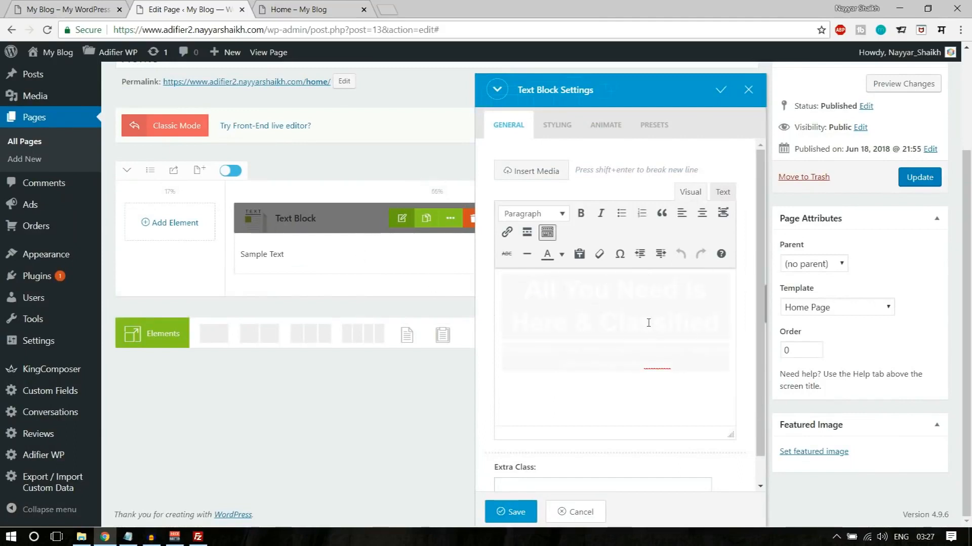
{"action": "left_click", "coordinate": [516, 512]}
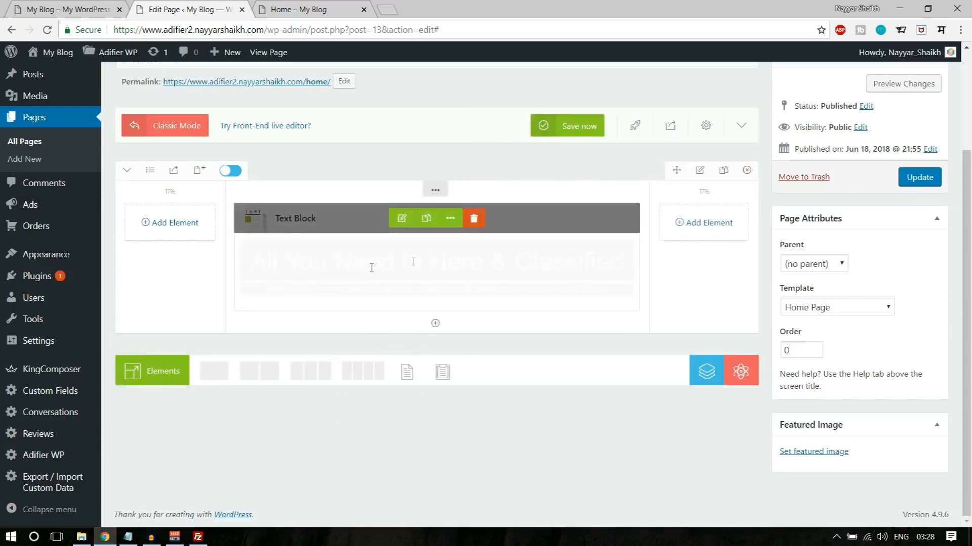
- Update the Home page, reload its live view, and check the headline and tagline against the demo's banner
{"action": "left_click", "coordinate": [919, 178]}
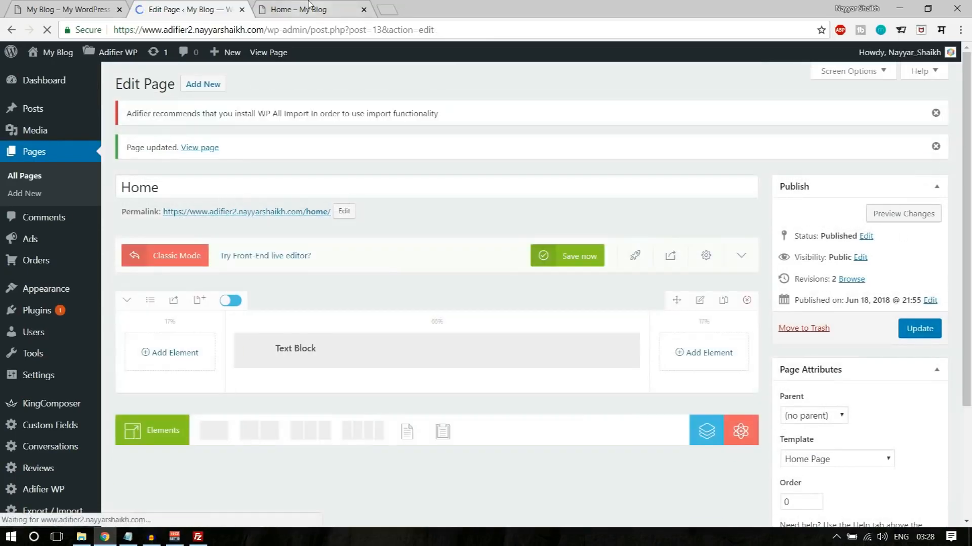
{"action": "left_click", "coordinate": [298, 9]}
{"action": "left_click", "coordinate": [47, 30]}
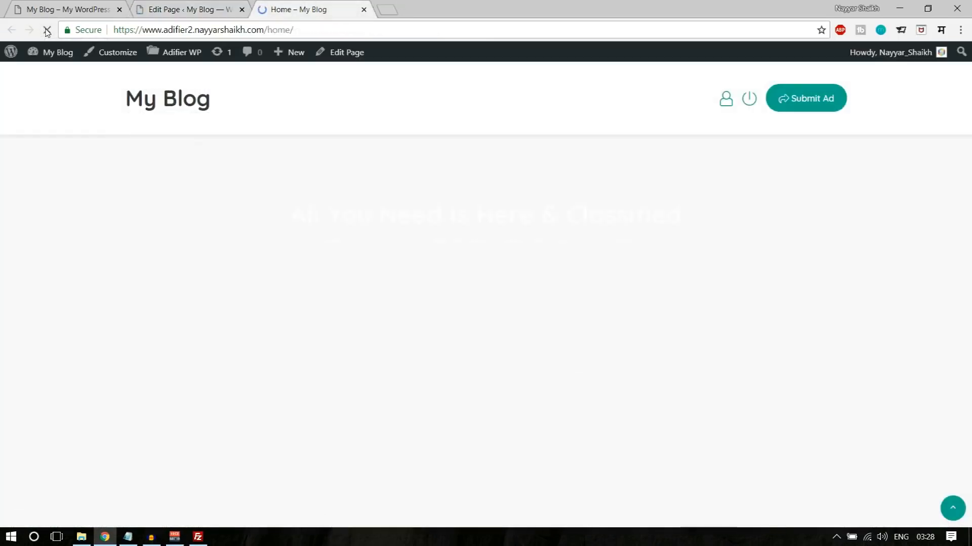
{"action": "left_click_drag", "start_coordinate": [299, 213], "coordinate": [620, 284]}
{"action": "left_click", "coordinate": [662, 273]}
{"action": "left_click_drag", "start_coordinate": [295, 214], "coordinate": [700, 272]}
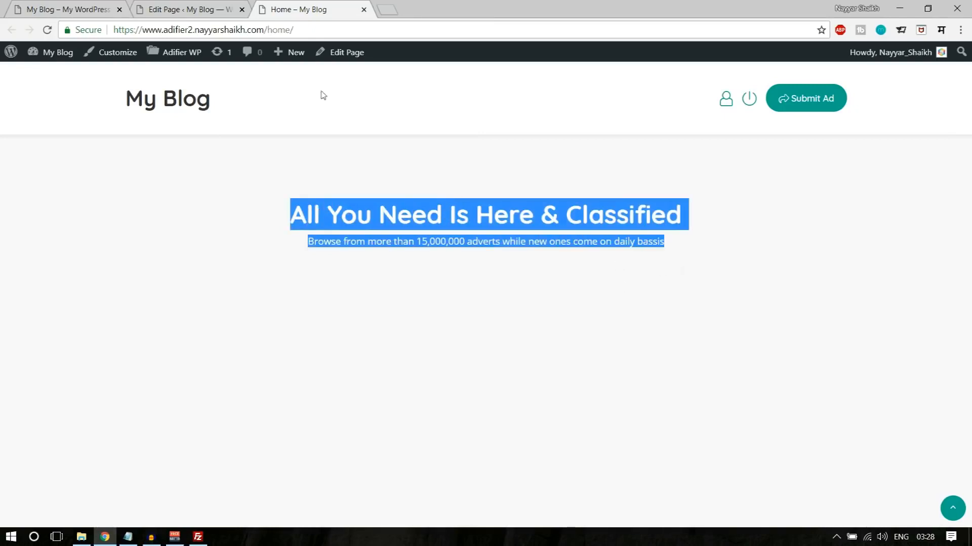
{"action": "left_click", "coordinate": [167, 9]}
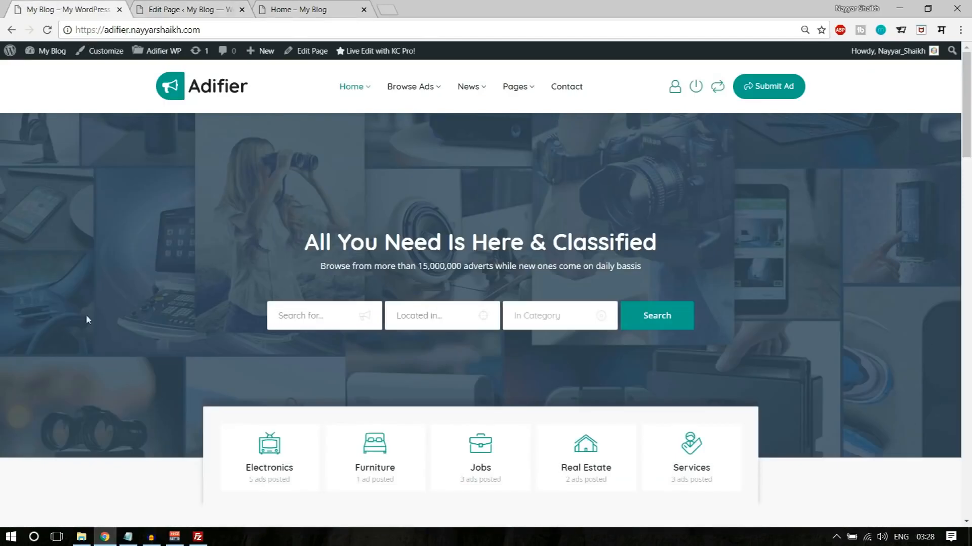
- Open the banner row's settings in the Home page editor and enable the advanced background options in its styling
{"action": "left_click", "coordinate": [182, 15]}
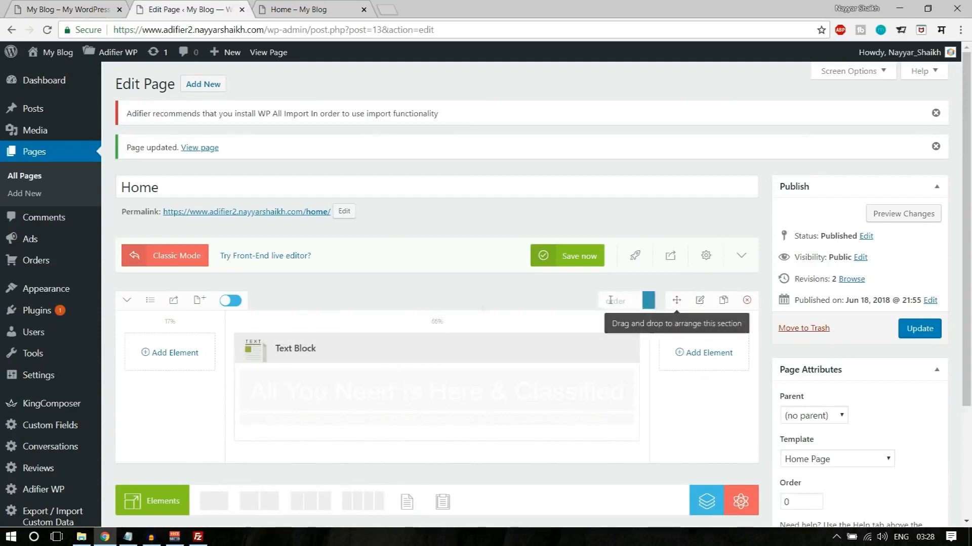
{"action": "left_click", "coordinate": [702, 302]}
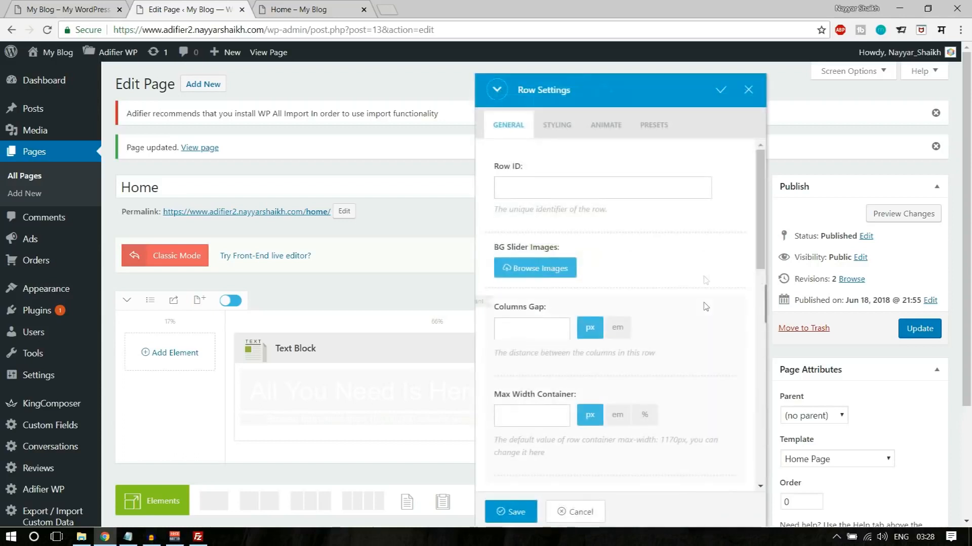
{"action": "left_click", "coordinate": [557, 125]}
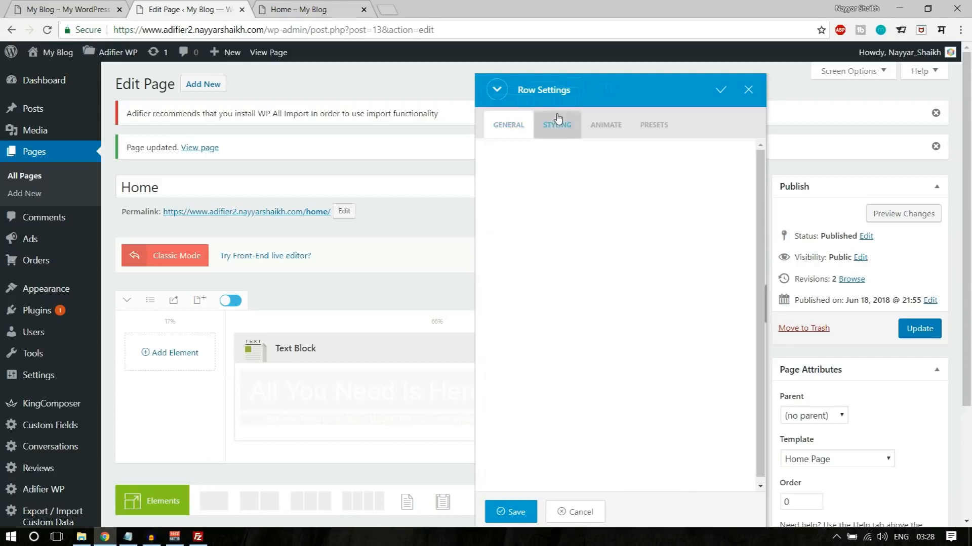
{"action": "left_click", "coordinate": [634, 192]}
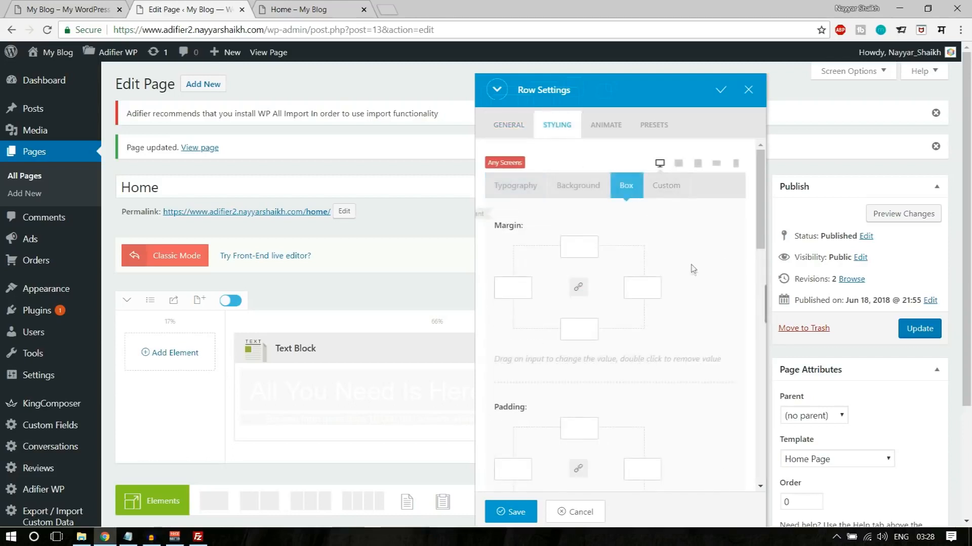
{"action": "scroll", "coordinate": [602, 287], "scroll_direction": "down", "scroll_amount": 10}
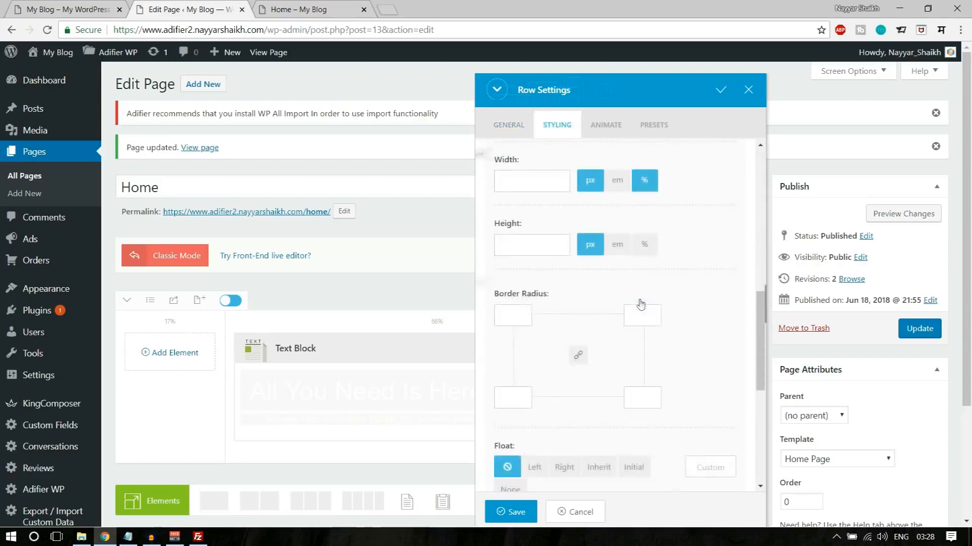
{"action": "scroll", "coordinate": [641, 303], "scroll_direction": "up", "scroll_amount": 10}
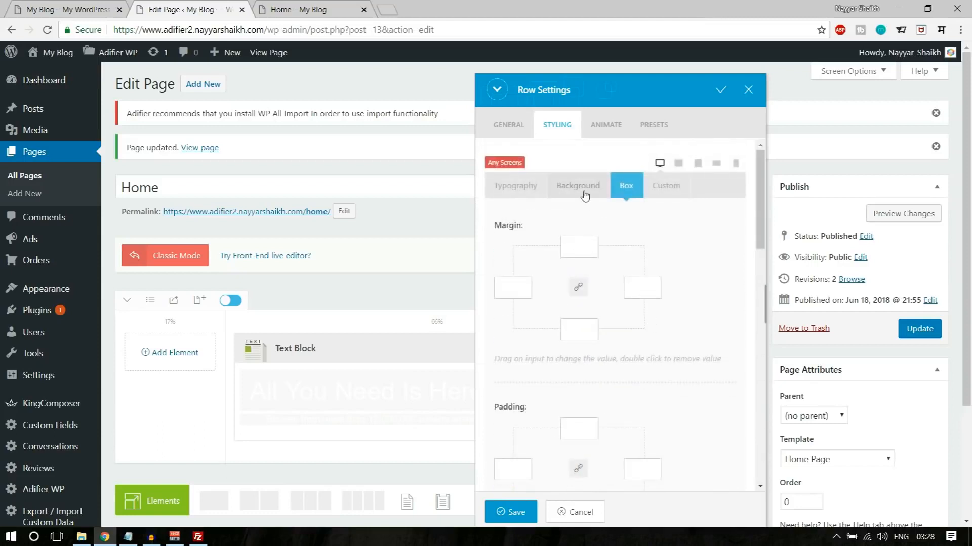
{"action": "left_click", "coordinate": [589, 196]}
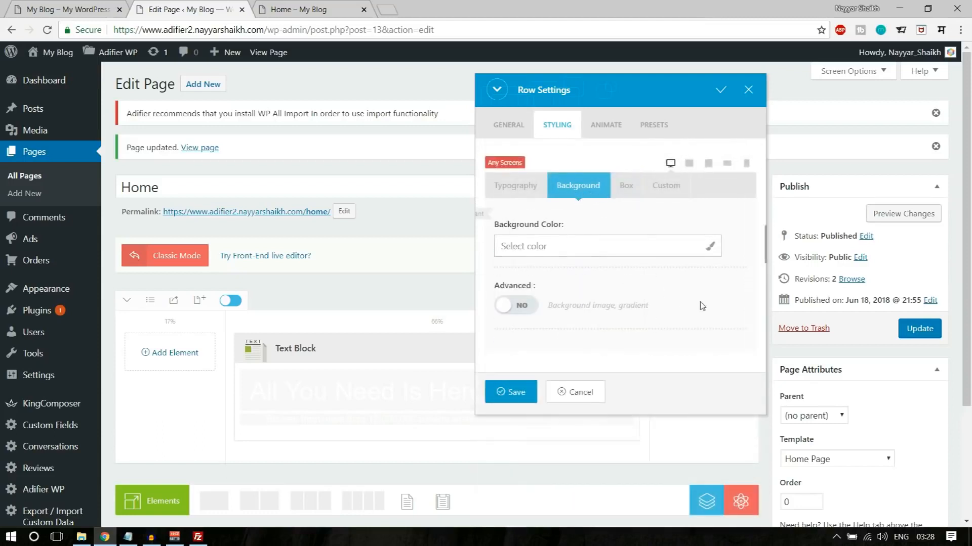
{"action": "left_click", "coordinate": [524, 310]}
- Upload the bg-blue image and set it as the row's background image at full size, 1920 × 914
{"action": "scroll", "coordinate": [681, 278], "scroll_direction": "down", "scroll_amount": 5}
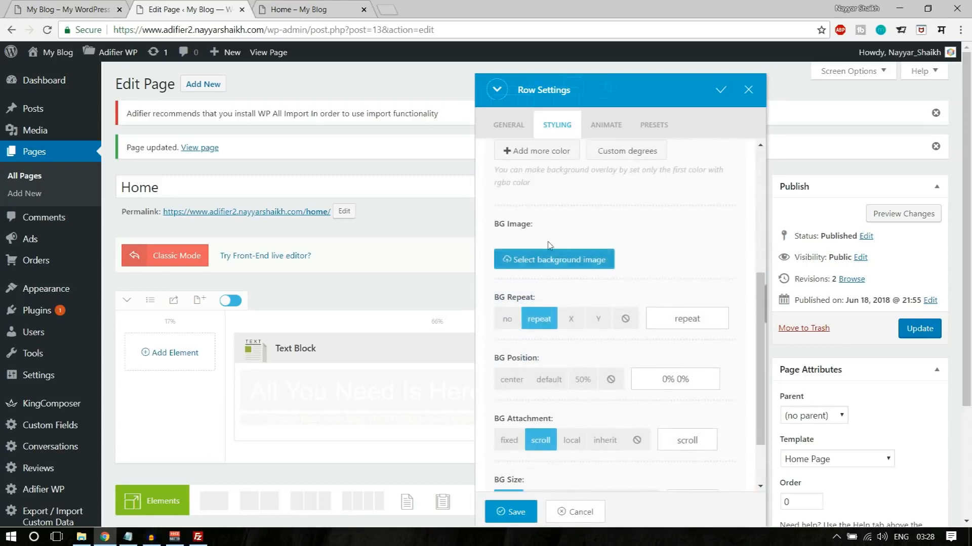
{"action": "left_click", "coordinate": [539, 267]}
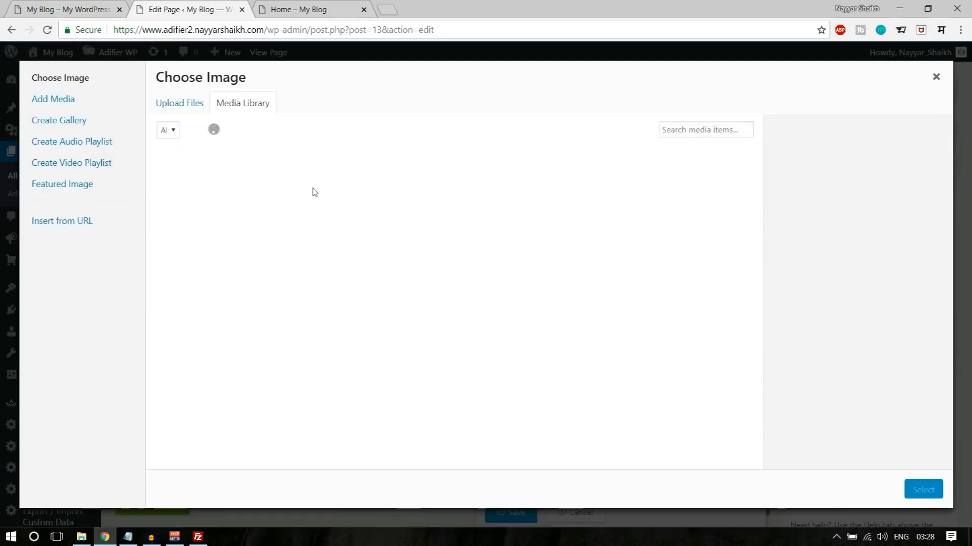
{"action": "left_click", "coordinate": [166, 104]}
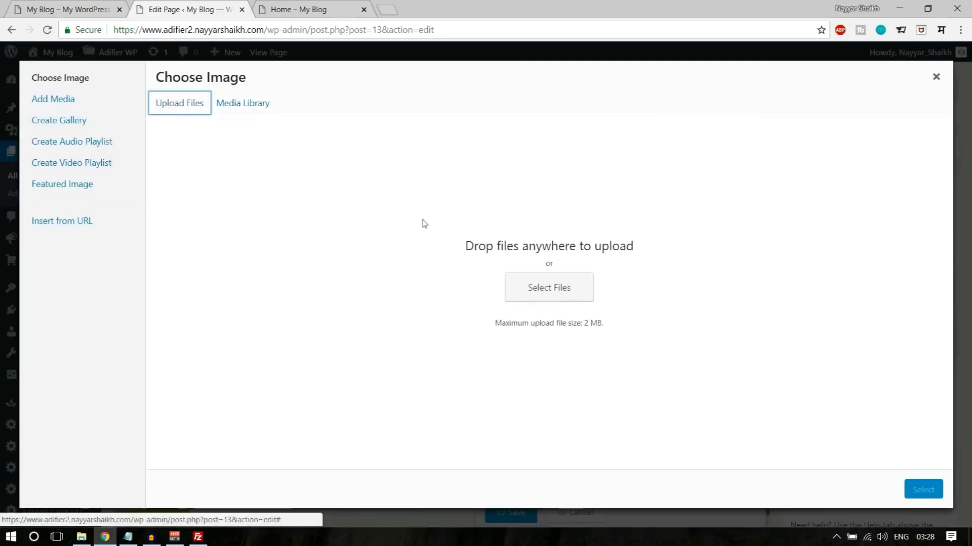
{"action": "left_click", "coordinate": [549, 289]}
{"action": "left_click", "coordinate": [241, 172]}
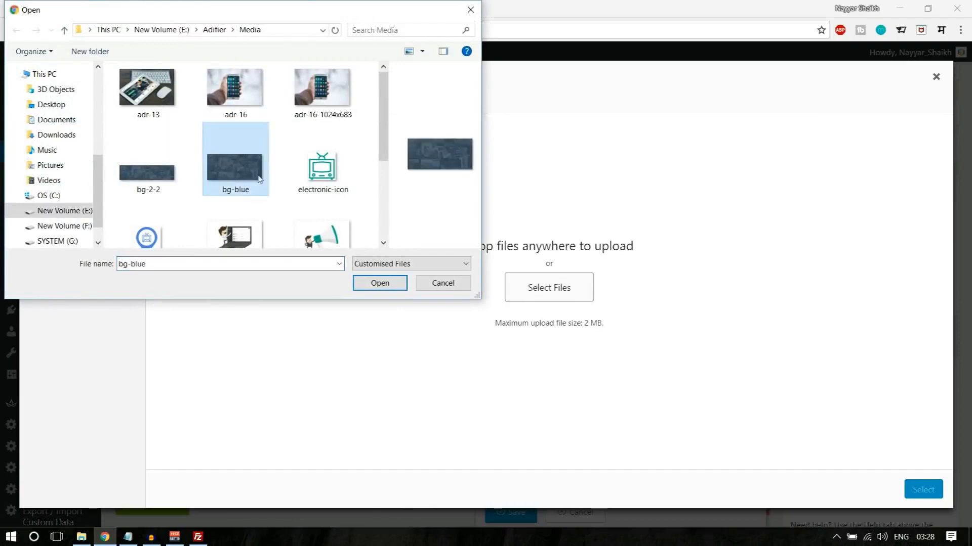
{"action": "left_click", "coordinate": [379, 283]}
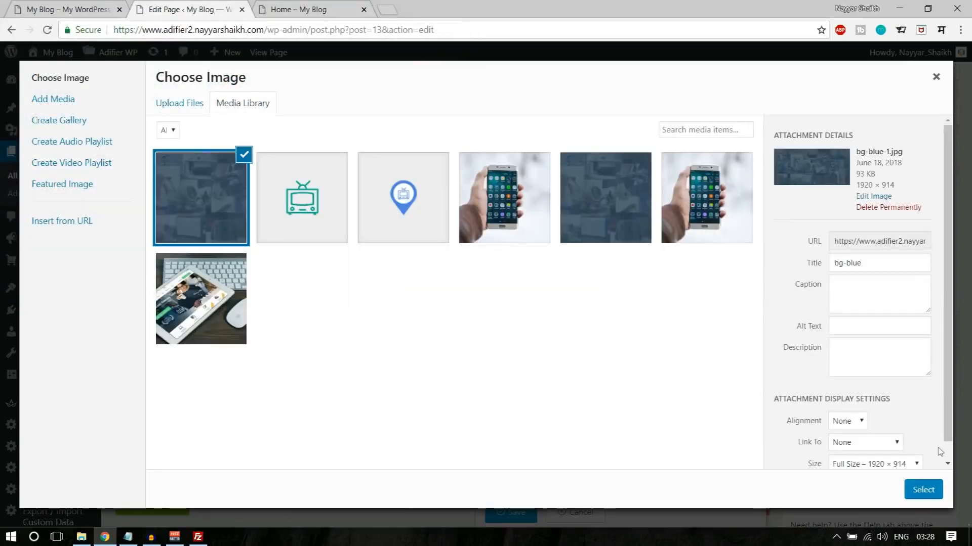
{"action": "scroll", "coordinate": [906, 425], "scroll_direction": "down", "scroll_amount": 1}
{"action": "left_click", "coordinate": [875, 445]}
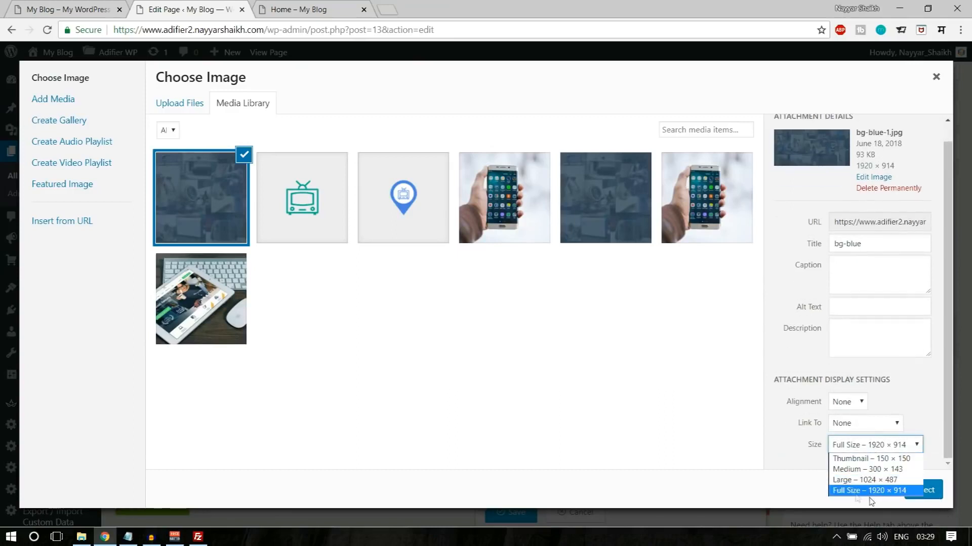
{"action": "left_click", "coordinate": [860, 491]}
{"action": "left_click", "coordinate": [923, 489]}
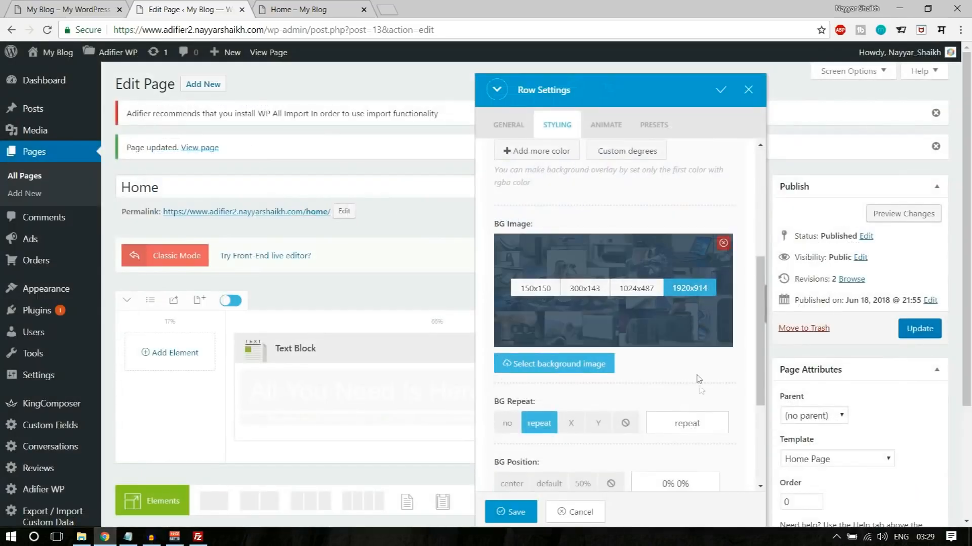
- Set the row background to no repeat, center position and fixed attachment
{"action": "scroll", "coordinate": [696, 292], "scroll_direction": "down", "scroll_amount": 3}
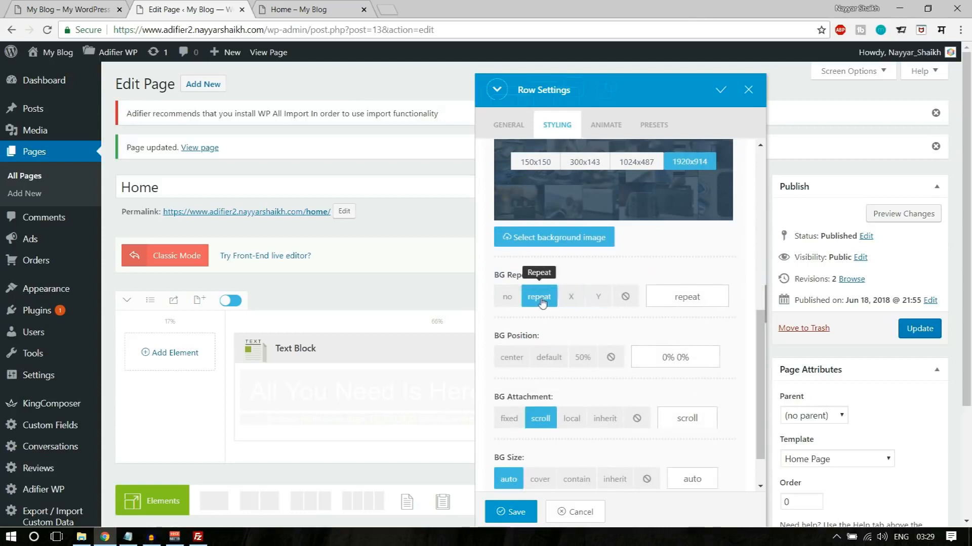
{"action": "left_click", "coordinate": [507, 297]}
{"action": "scroll", "coordinate": [713, 330], "scroll_direction": "down", "scroll_amount": 1}
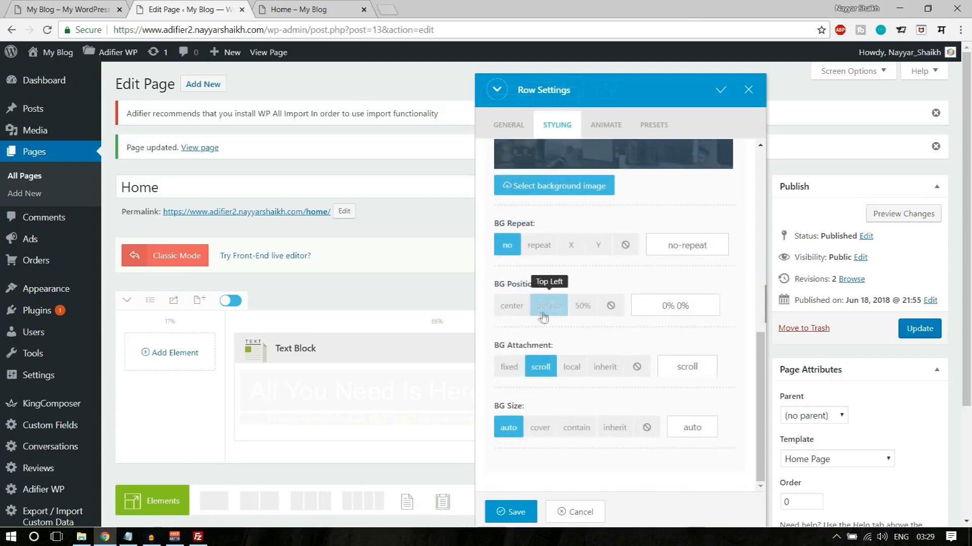
{"action": "left_click", "coordinate": [511, 306]}
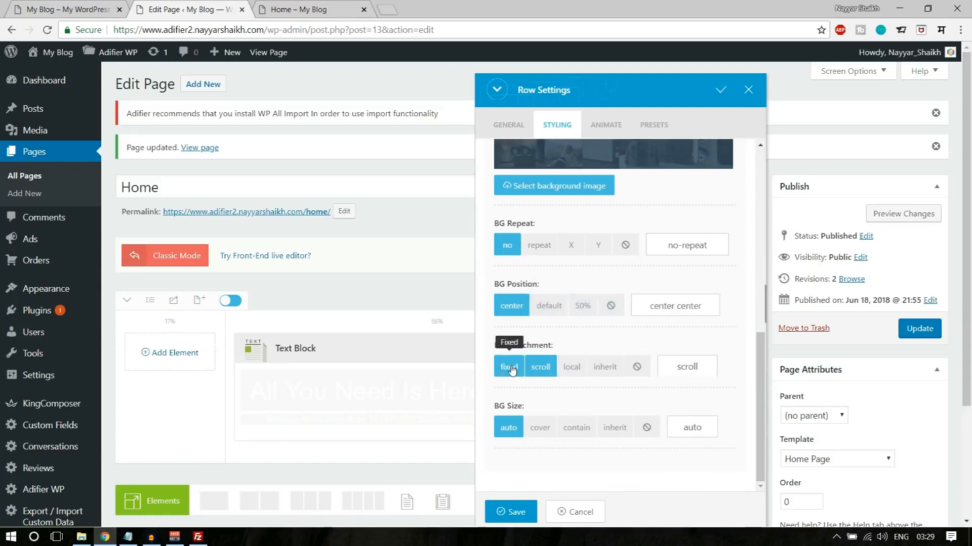
{"action": "left_click", "coordinate": [510, 368]}
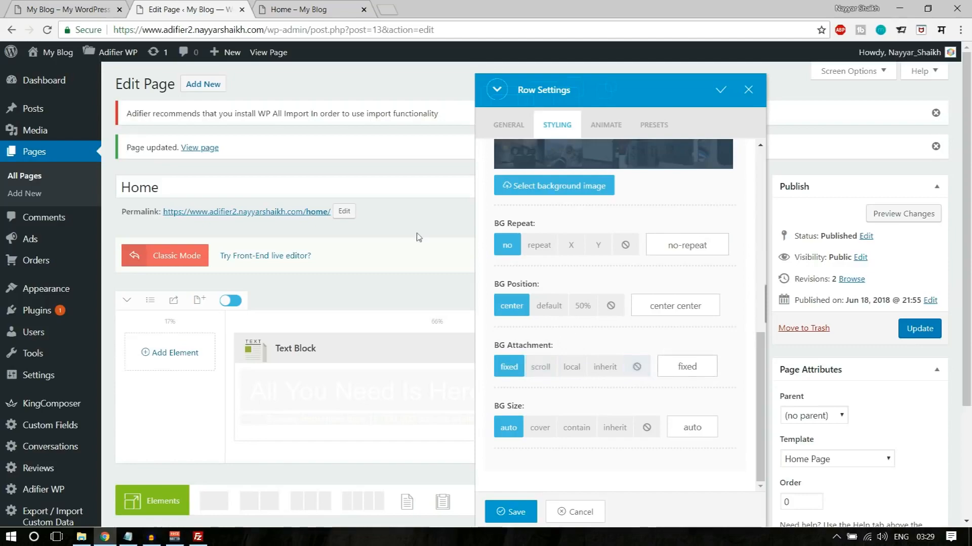
- Examine how the section background images behave while scrolling through the demo's home page
{"action": "left_click", "coordinate": [49, 6]}
{"action": "scroll", "coordinate": [156, 279], "scroll_direction": "down", "scroll_amount": 2}
{"action": "scroll", "coordinate": [156, 277], "scroll_direction": "up", "scroll_amount": 2}
{"action": "scroll", "coordinate": [156, 278], "scroll_direction": "down", "scroll_amount": 2}
{"action": "scroll", "coordinate": [156, 278], "scroll_direction": "up", "scroll_amount": 2}
{"action": "scroll", "coordinate": [156, 277], "scroll_direction": "down", "scroll_amount": 2}
{"action": "scroll", "coordinate": [156, 277], "scroll_direction": "up", "scroll_amount": 2}
{"action": "scroll", "coordinate": [156, 277], "scroll_direction": "down", "scroll_amount": 15}
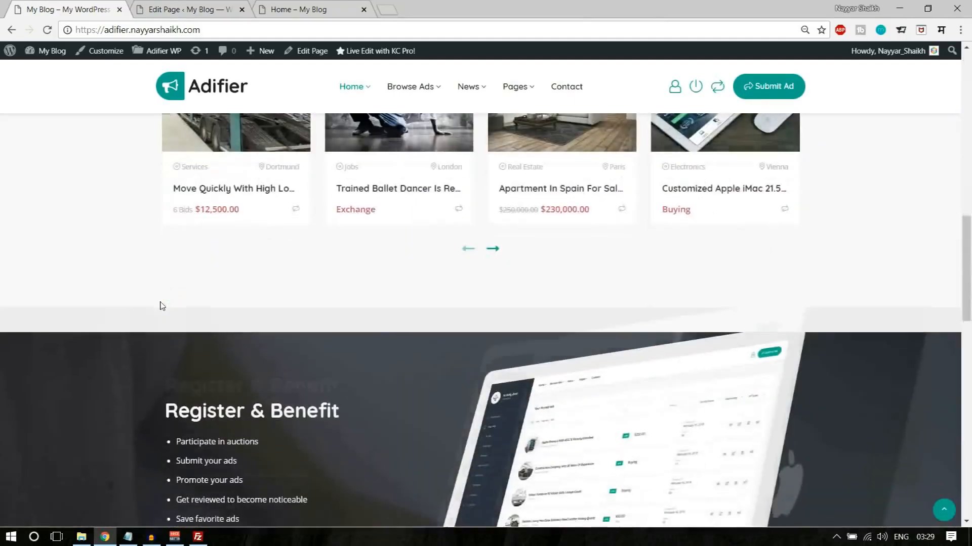
{"action": "scroll", "coordinate": [160, 302], "scroll_direction": "up", "scroll_amount": 1}
{"action": "scroll", "coordinate": [160, 302], "scroll_direction": "down", "scroll_amount": 2}
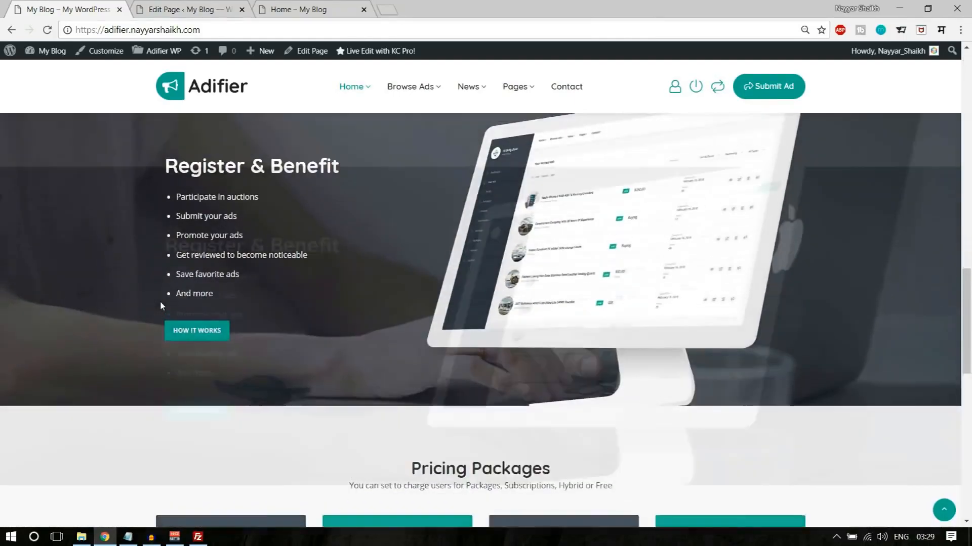
{"action": "scroll", "coordinate": [160, 302], "scroll_direction": "up", "scroll_amount": 2}
{"action": "scroll", "coordinate": [160, 306], "scroll_direction": "down", "scroll_amount": 2}
{"action": "scroll", "coordinate": [160, 302], "scroll_direction": "down", "scroll_amount": 3}
{"action": "scroll", "coordinate": [160, 303], "scroll_direction": "up", "scroll_amount": 4}
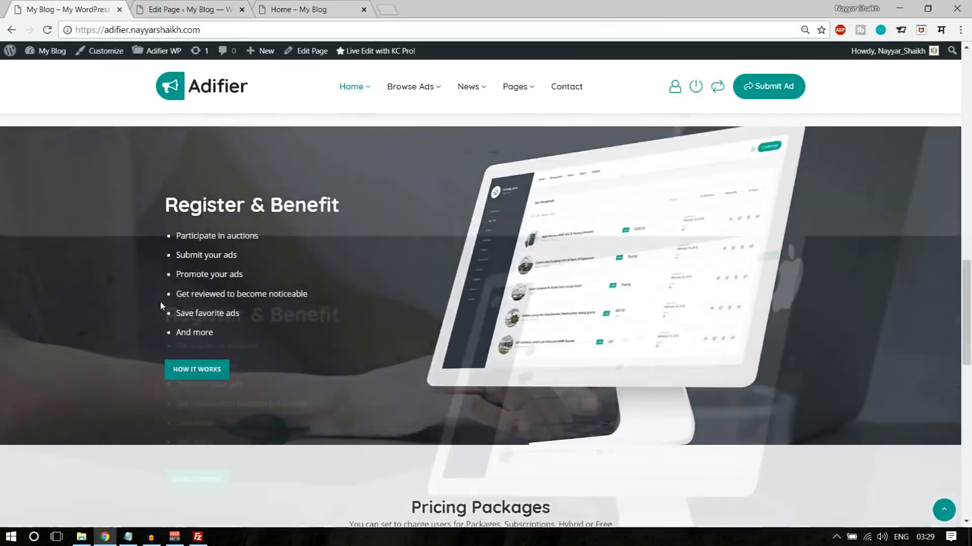
{"action": "scroll", "coordinate": [240, 321], "scroll_direction": "down", "scroll_amount": 5}
{"action": "scroll", "coordinate": [369, 291], "scroll_direction": "up", "scroll_amount": 2}
{"action": "scroll", "coordinate": [427, 339], "scroll_direction": "up", "scroll_amount": 15}
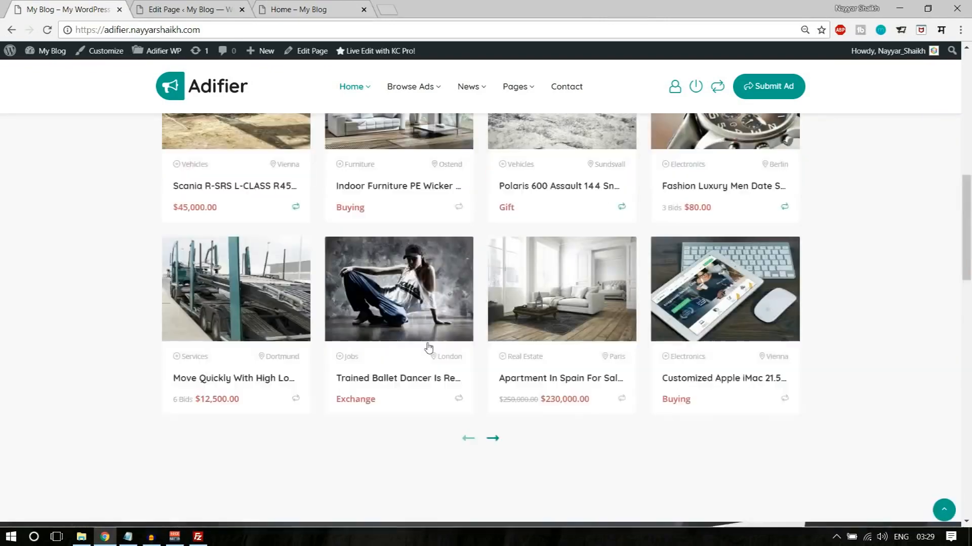
{"action": "scroll", "coordinate": [427, 342], "scroll_direction": "down", "scroll_amount": 3}
{"action": "scroll", "coordinate": [430, 347], "scroll_direction": "up", "scroll_amount": 4}
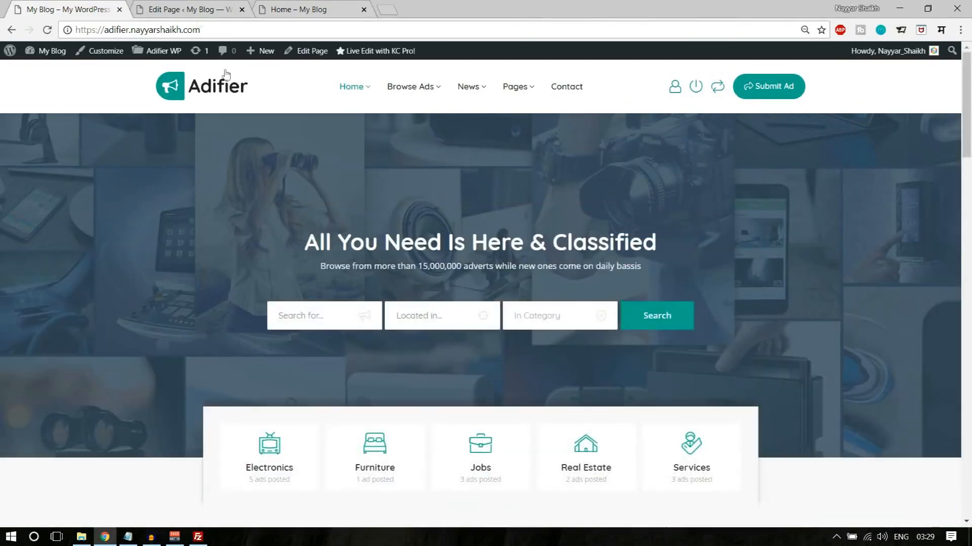
- Return to the Home page editor, set the row's background size to cover, and save the row settings
{"action": "left_click", "coordinate": [168, 7]}
{"action": "scroll", "coordinate": [602, 441], "scroll_direction": "down", "scroll_amount": 2}
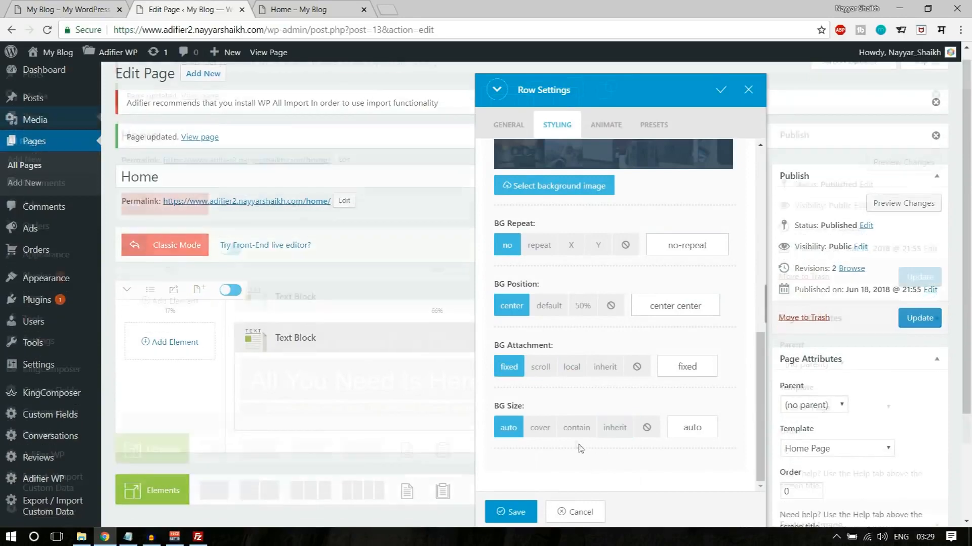
{"action": "left_click", "coordinate": [536, 428]}
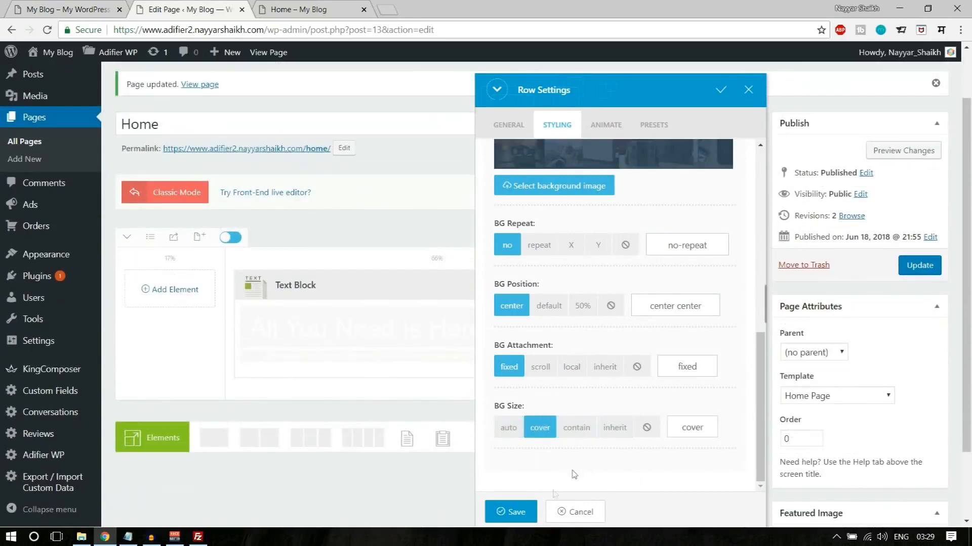
{"action": "left_click", "coordinate": [513, 512]}
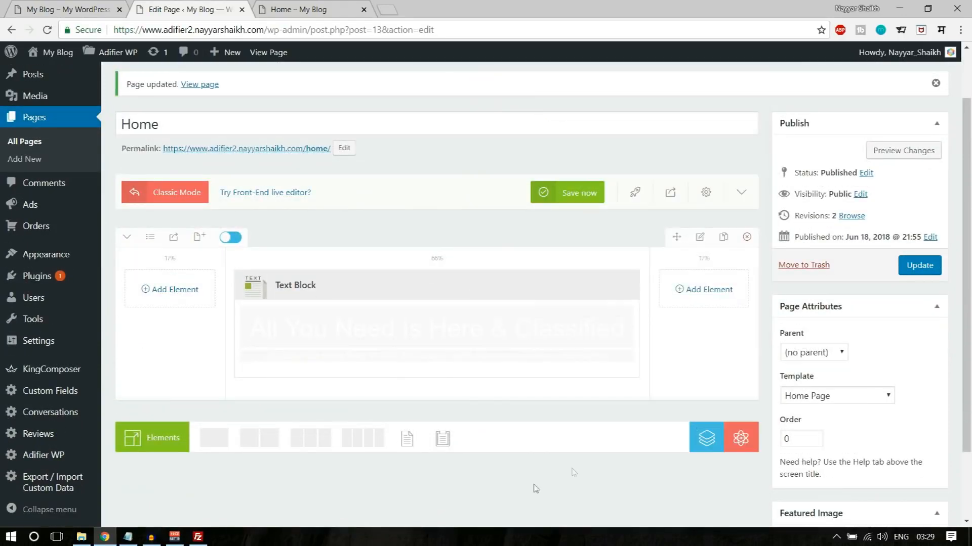
- Update the Home page with the new row background and reload the live page to check the banner
{"action": "scroll", "coordinate": [585, 458], "scroll_direction": "up", "scroll_amount": 1}
{"action": "left_click", "coordinate": [920, 329]}
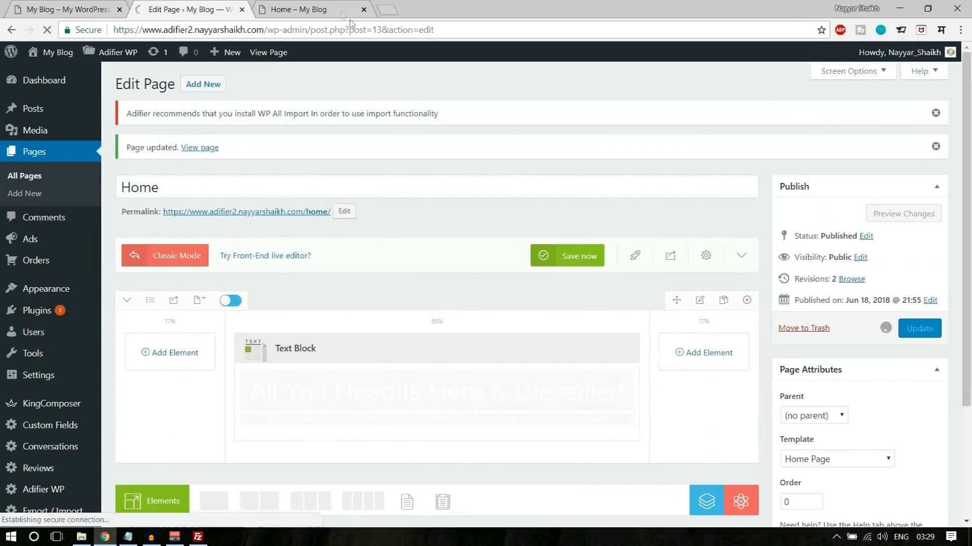
{"action": "left_click", "coordinate": [324, 9]}
{"action": "left_click", "coordinate": [47, 30]}
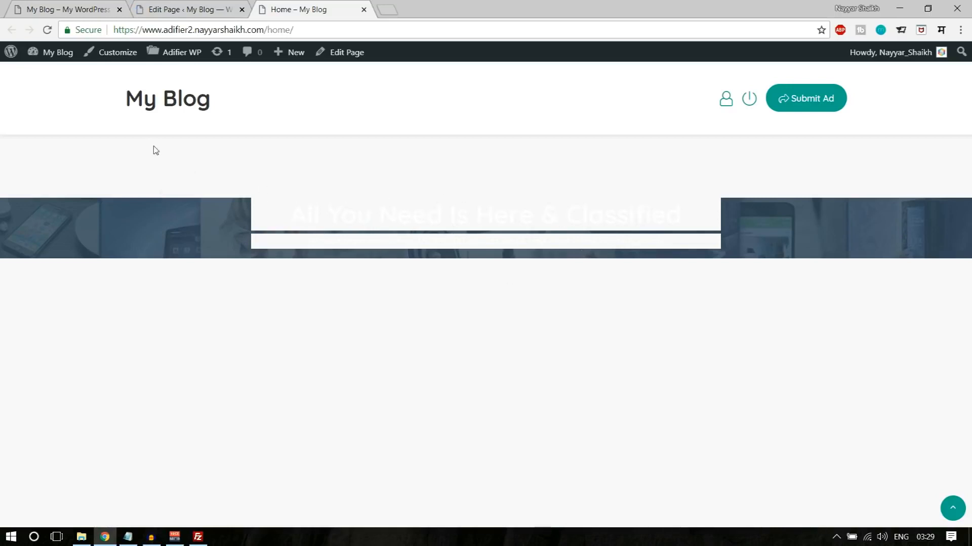
- Open the banner text block in the Home page editor and replace its styled content with the plain, unformatted heading and tagline
{"action": "left_click", "coordinate": [203, 9]}
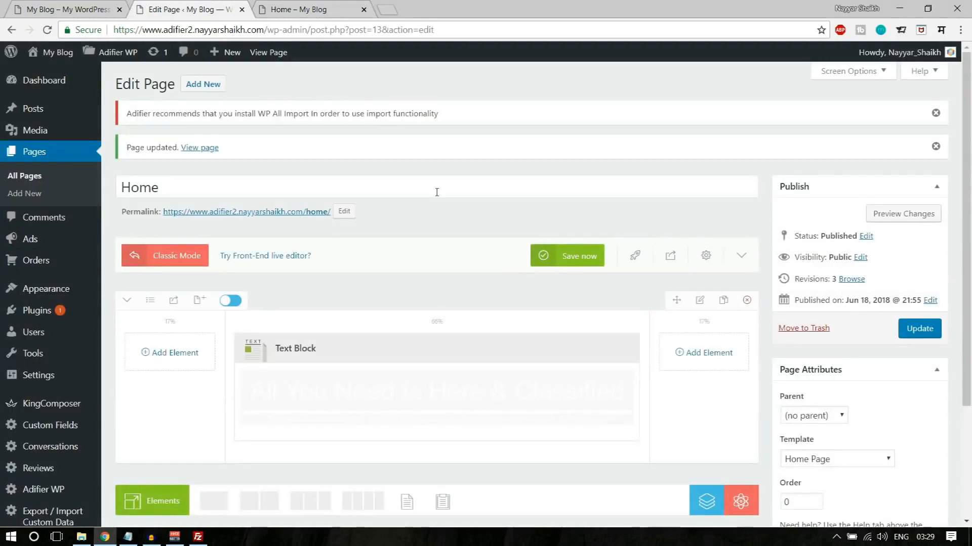
{"action": "scroll", "coordinate": [436, 192], "scroll_direction": "down", "scroll_amount": 1}
{"action": "left_click", "coordinate": [413, 285]}
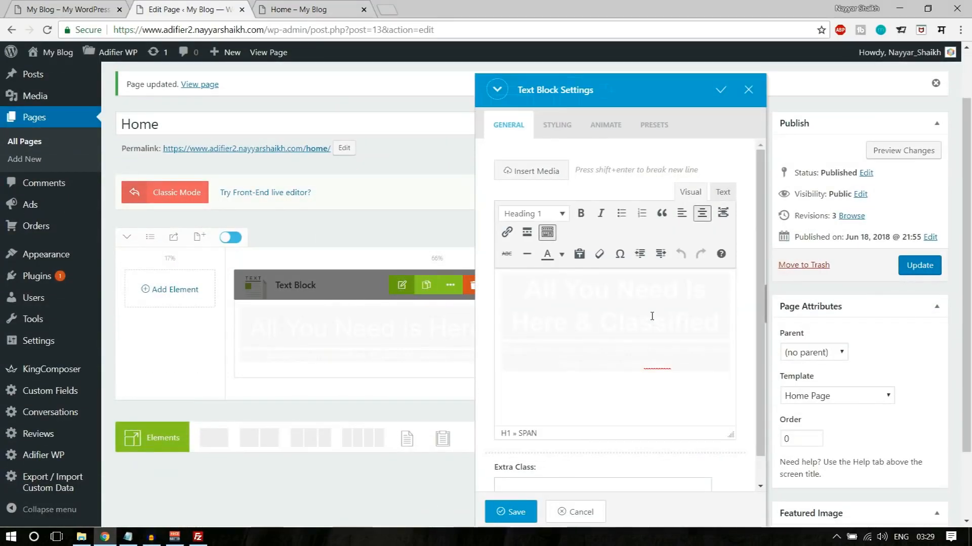
{"action": "key", "text": "ctrl+a"}
{"action": "key", "text": "ctrl+c"}
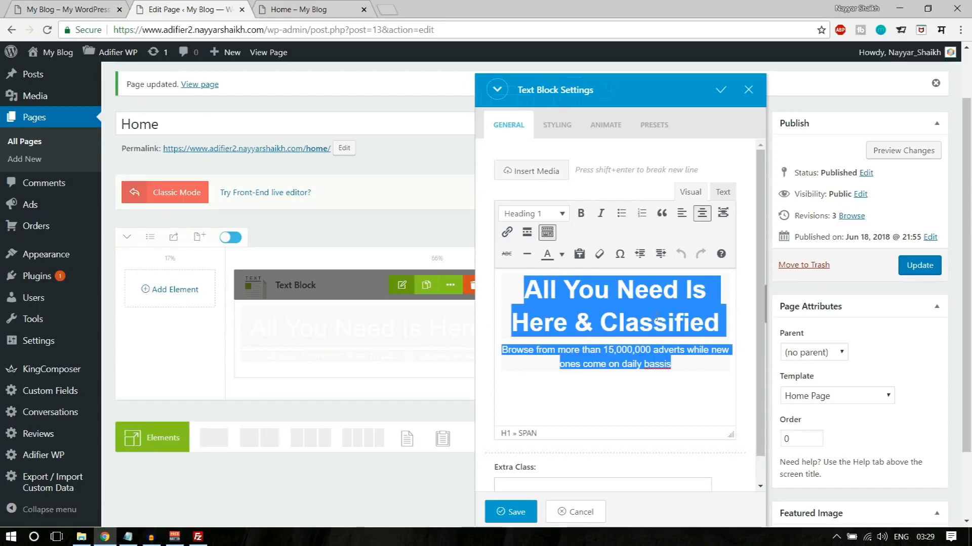
{"action": "left_click", "coordinate": [732, 192]}
{"action": "key", "text": "ctrl+a"}
{"action": "key", "text": "ctrl+v"}
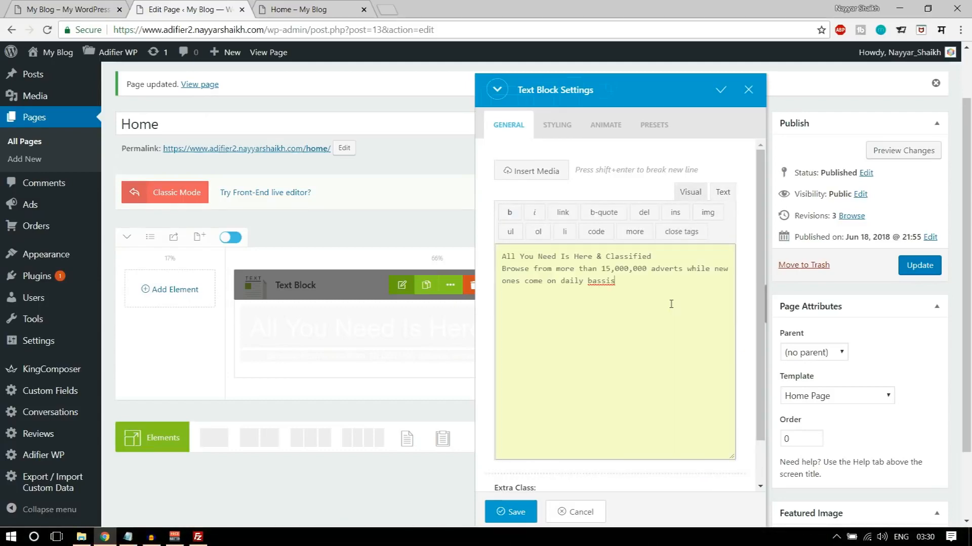
{"action": "left_click", "coordinate": [691, 192]}
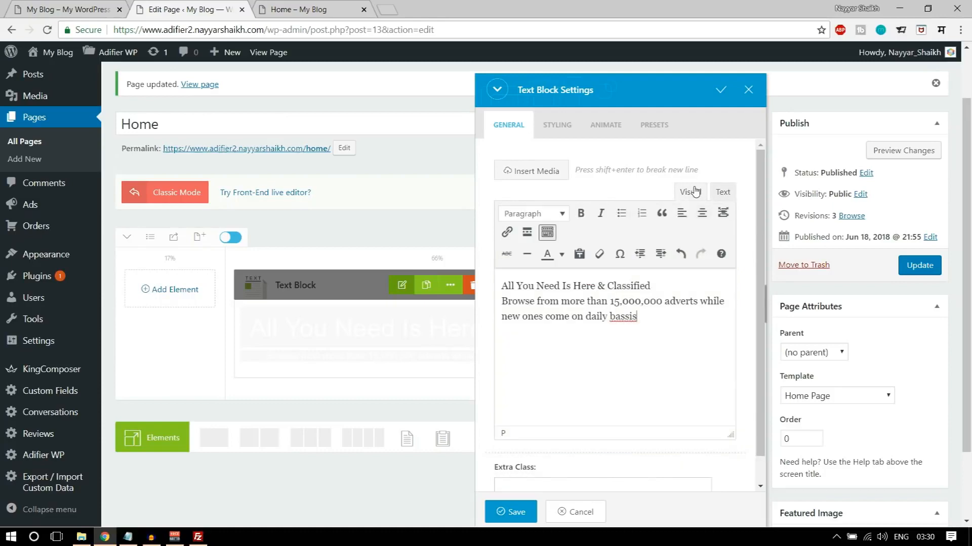
- Copy the "All You Need Is Here & Classified" heading and tagline from the demo home page over the text block's content
{"action": "left_click", "coordinate": [64, 4]}
{"action": "mouse_move", "coordinate": [306, 238]}
{"action": "left_mouse_down"}
{"action": "mouse_move", "coordinate": [703, 261]}
{"action": "mouse_move", "coordinate": [655, 273]}
{"action": "mouse_move", "coordinate": [299, 228]}
{"action": "left_mouse_up"}
{"action": "key", "text": "ctrl+c"}
{"action": "left_click", "coordinate": [655, 274]}
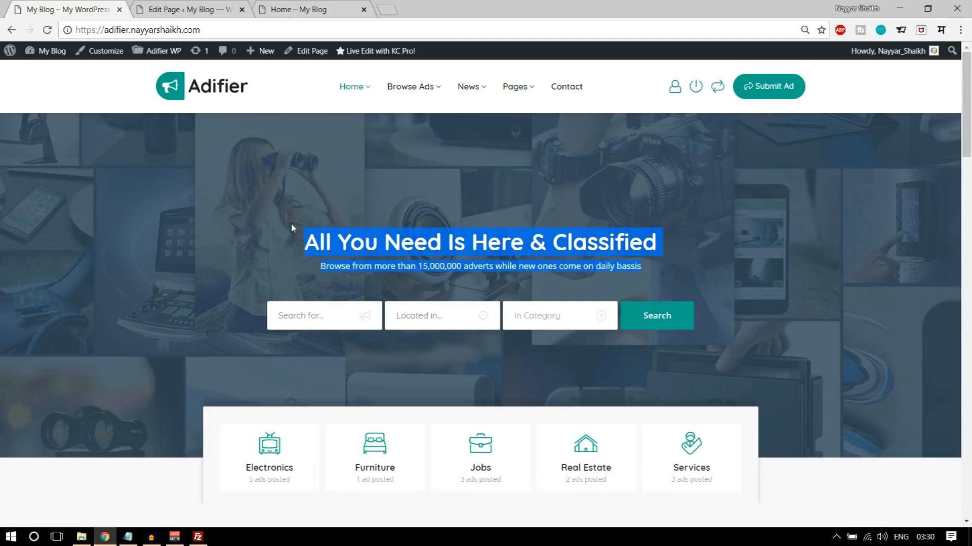
{"action": "left_click", "coordinate": [174, 7]}
{"action": "key", "text": "ctrl+a"}
{"action": "key", "text": "ctrl+v"}
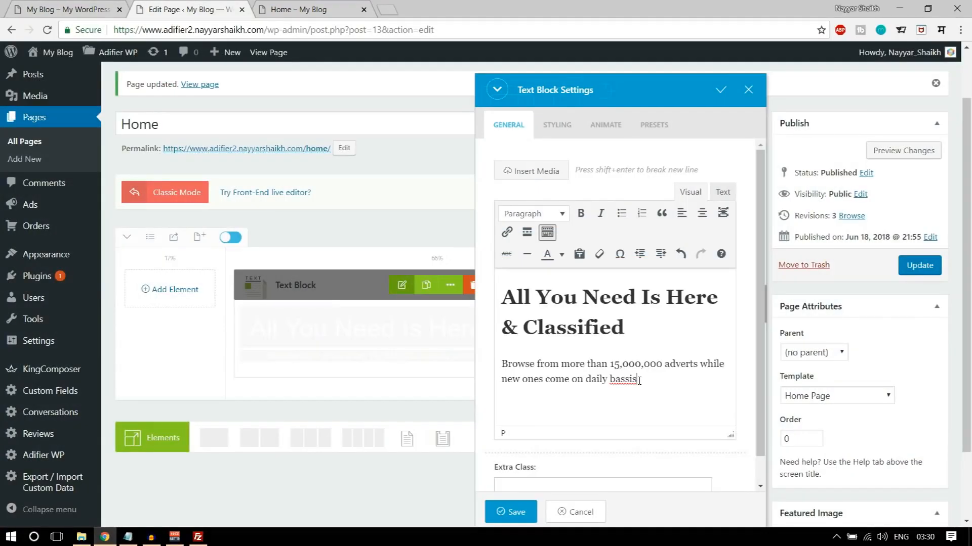
- Center-align the text block's heading and tagline
{"action": "left_click_drag", "start_coordinate": [639, 381], "coordinate": [500, 293]}
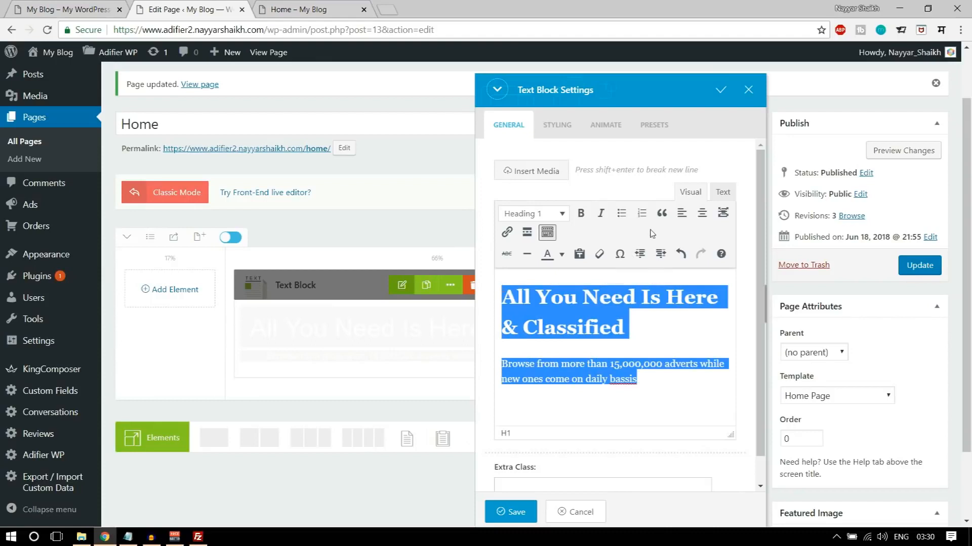
{"action": "left_click", "coordinate": [701, 215]}
{"action": "left_click", "coordinate": [624, 320]}
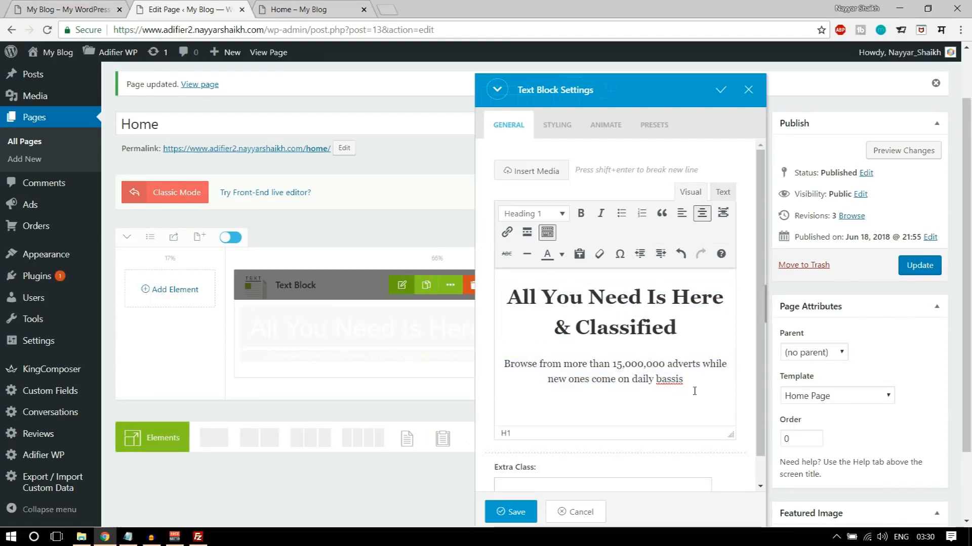
- Show the text block's HTML source and copy the snippet style="color: #ffffff;" from the CSS text file in the Adifier folder
{"action": "left_click", "coordinate": [724, 192]}
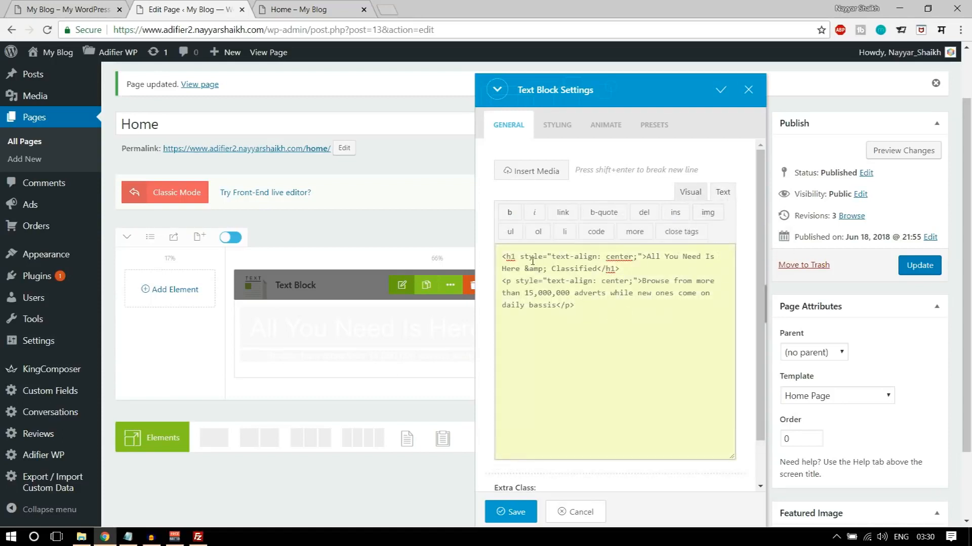
{"action": "left_click_drag", "start_coordinate": [525, 258], "coordinate": [588, 259]}
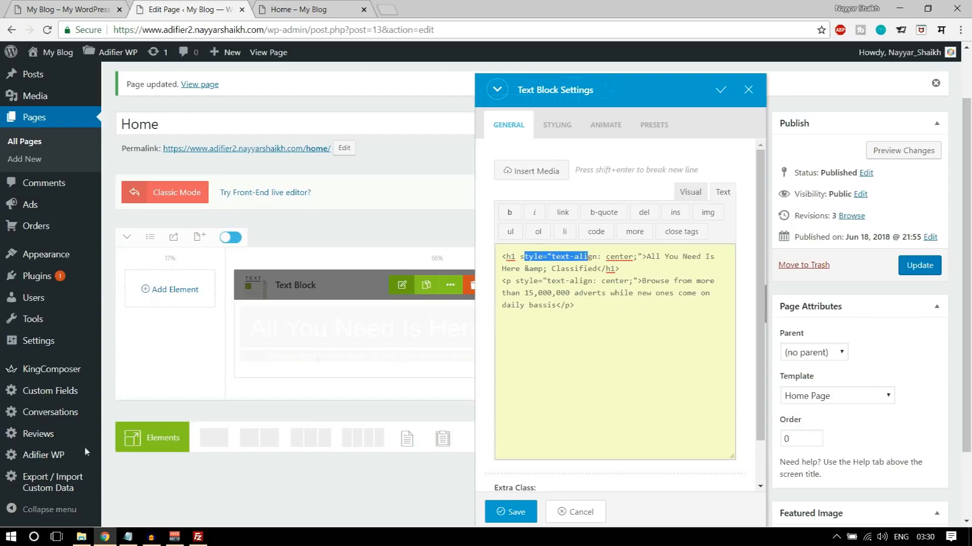
{"action": "left_click", "coordinate": [81, 537]}
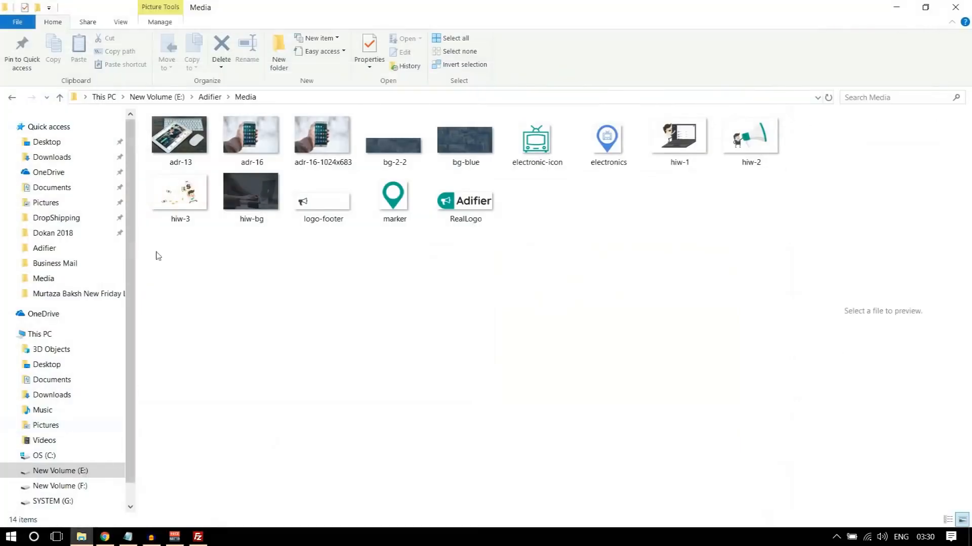
{"action": "left_click", "coordinate": [201, 97]}
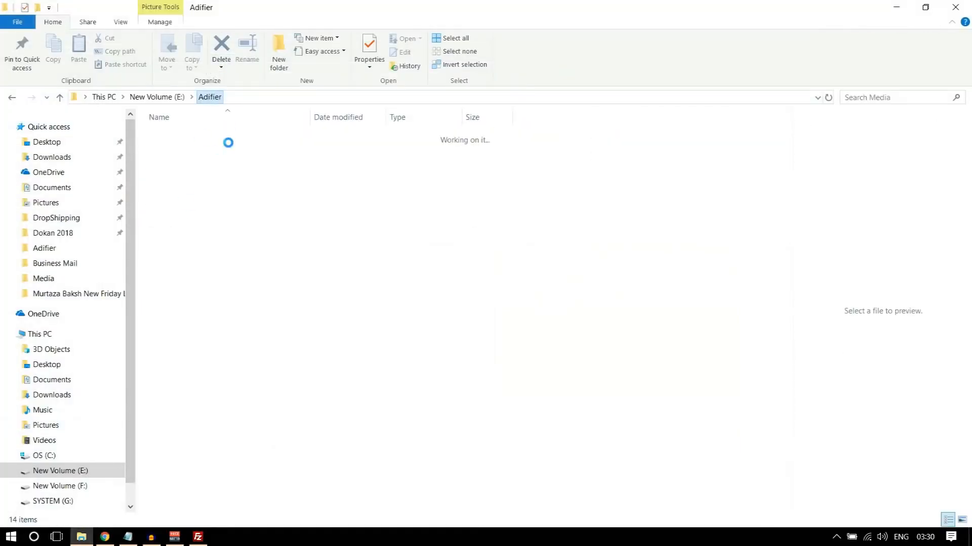
{"action": "double_click", "coordinate": [174, 193]}
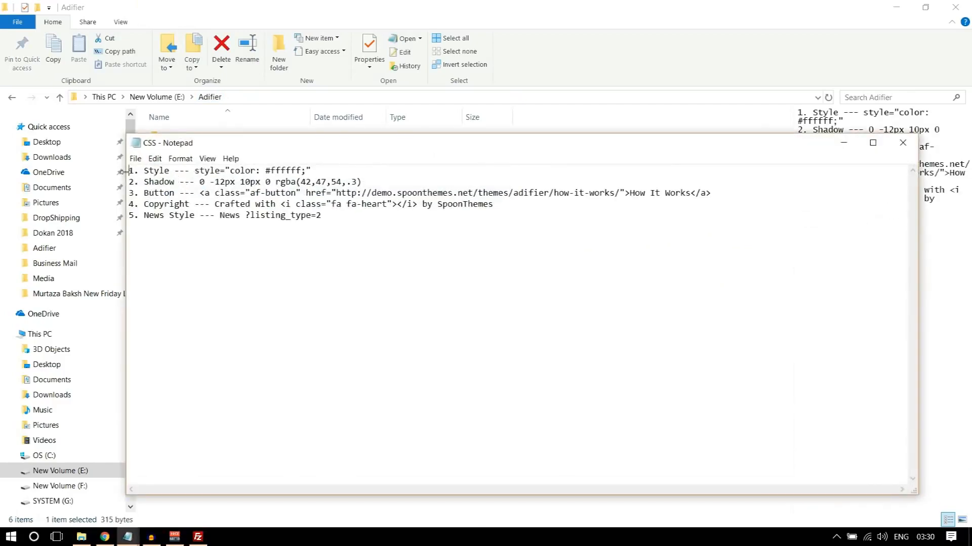
{"action": "left_click_drag", "start_coordinate": [130, 170], "coordinate": [191, 171]}
{"action": "key", "text": "ctrl+c"}
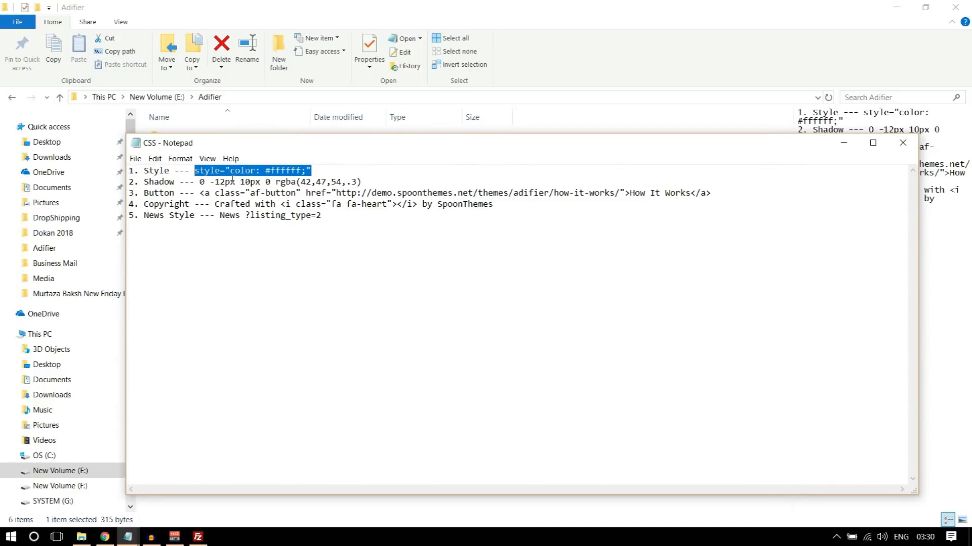
- Add style="color: #ffffff;" to the h1 and p tags in the text block's HTML and save the block
{"action": "left_click", "coordinate": [105, 536]}
{"action": "left_click", "coordinate": [517, 256]}
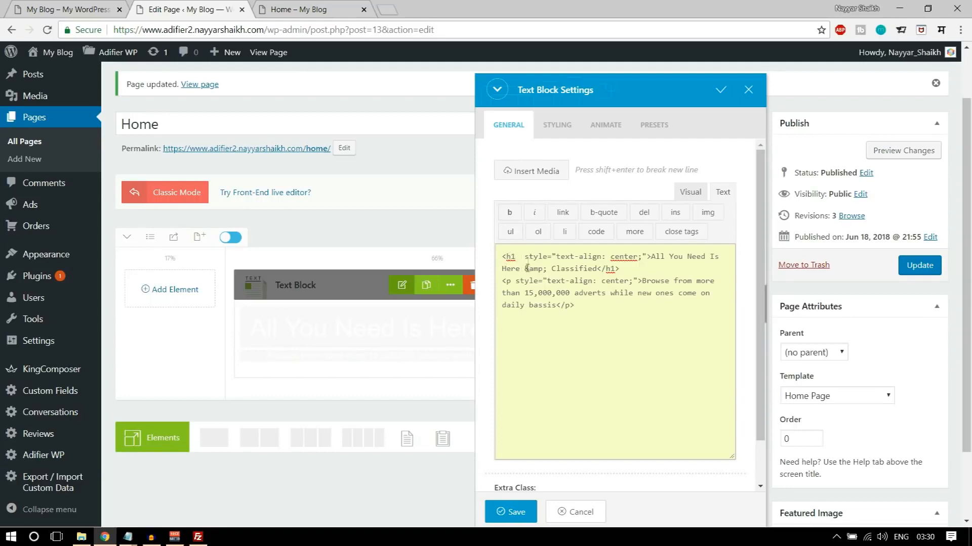
{"action": "key", "text": "ctrl+v"}
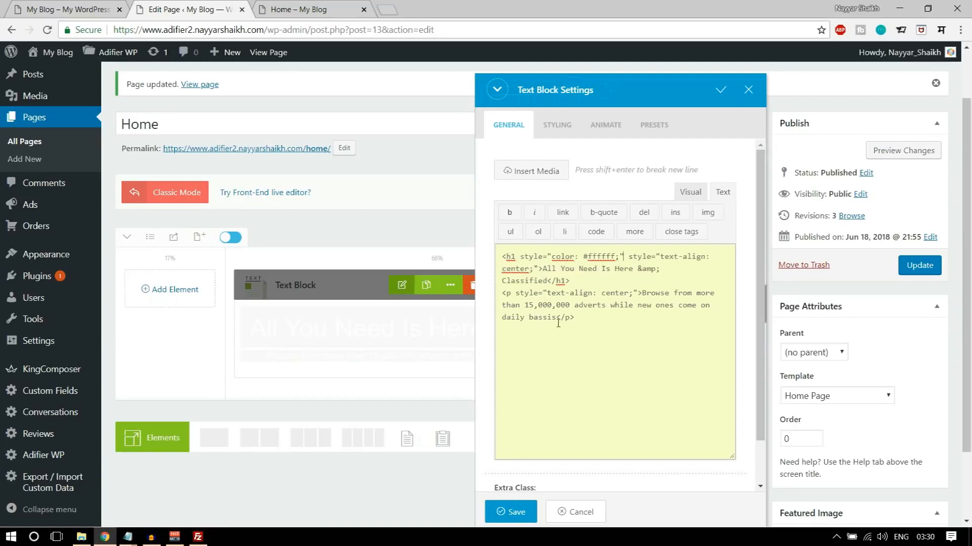
{"action": "left_click", "coordinate": [510, 293]}
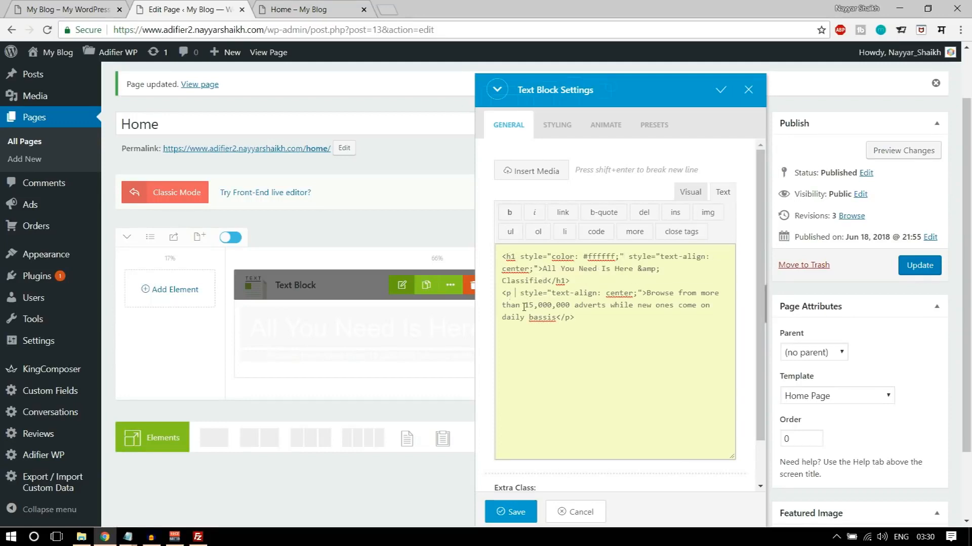
{"action": "key", "text": "ctrl+v"}
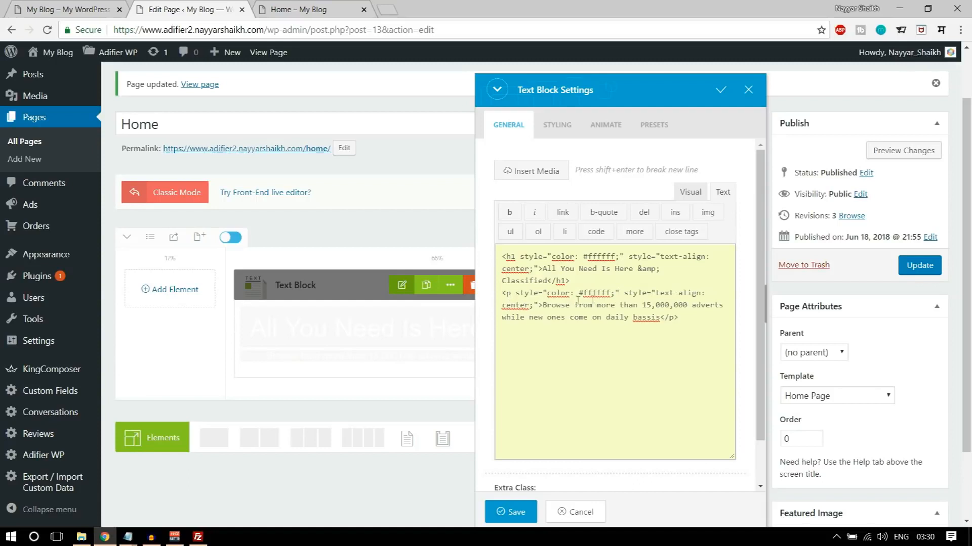
{"action": "left_click", "coordinate": [507, 511]}
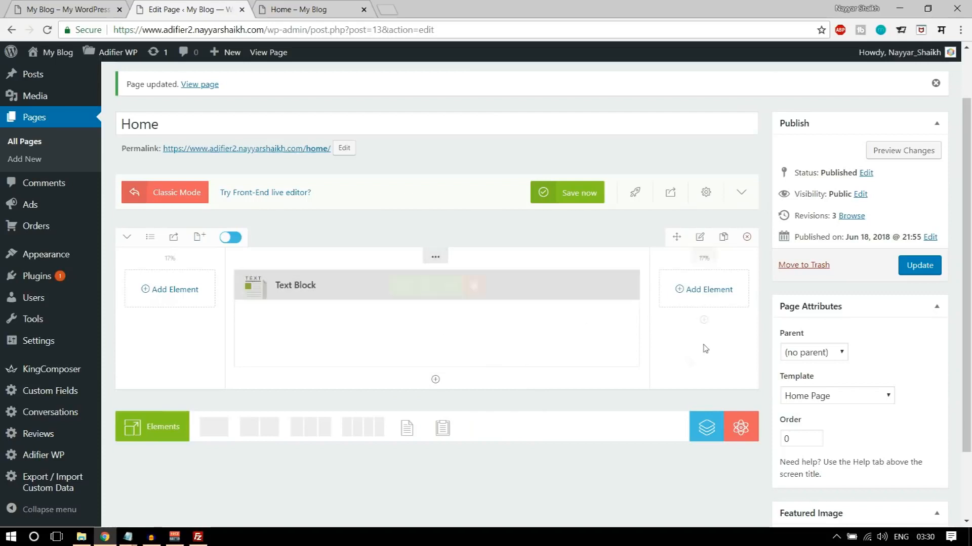
- Open the banner row's box styling settings, consulting the demo home page's banner for its spacing
{"action": "mouse_move", "coordinate": [706, 256]}
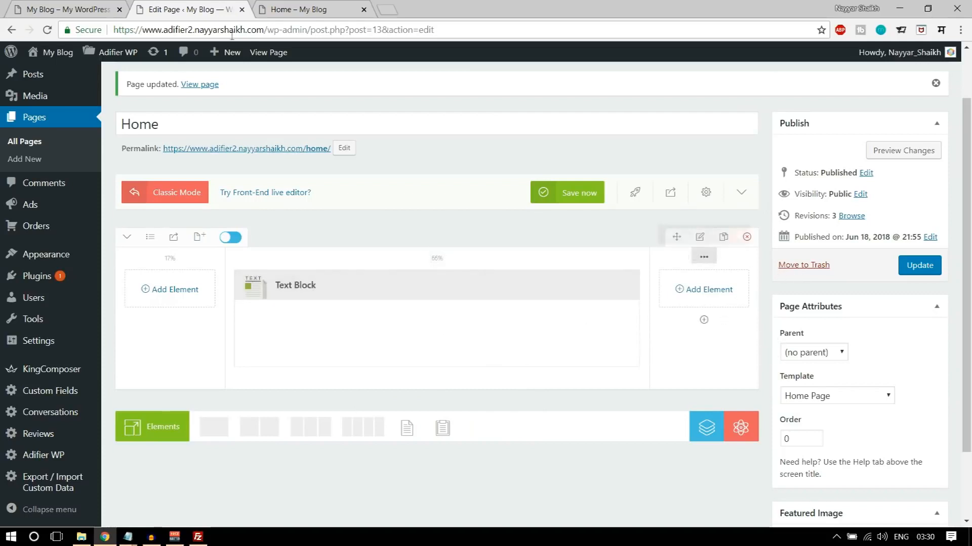
{"action": "key", "text": "ctrl+Tab"}
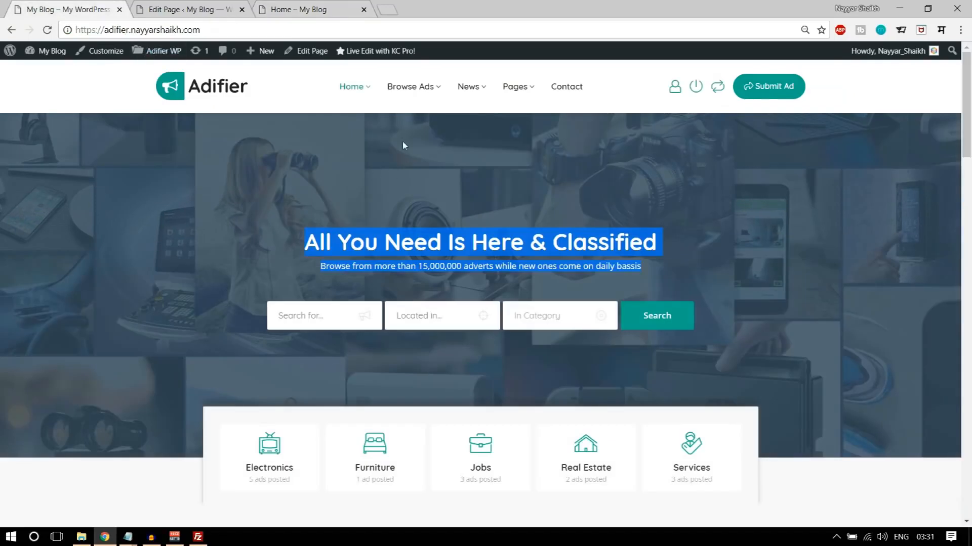
{"action": "left_click", "coordinate": [192, 7]}
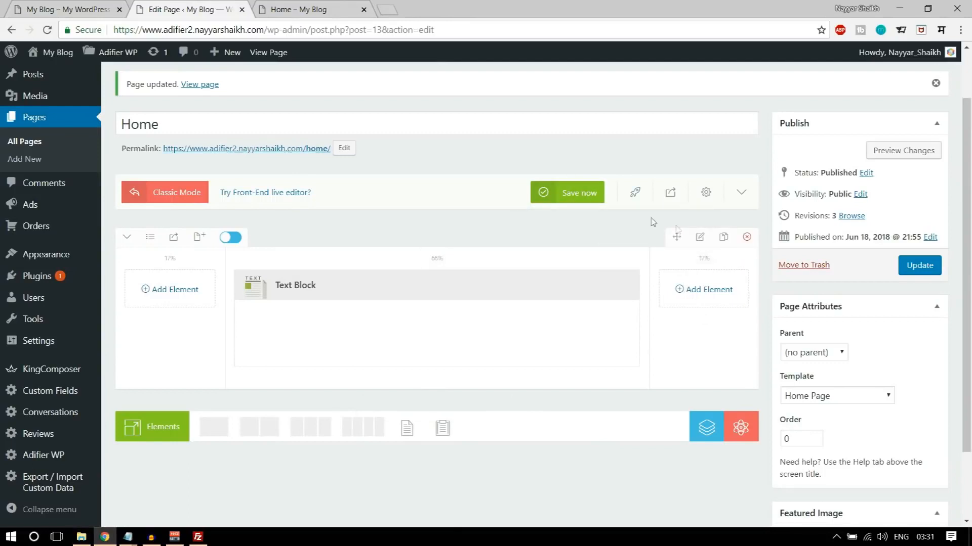
{"action": "left_click", "coordinate": [700, 238]}
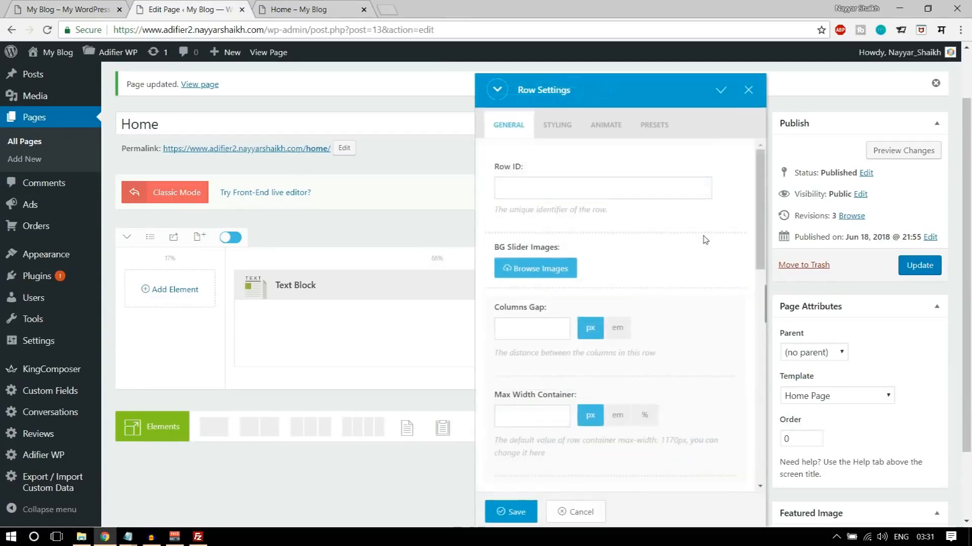
{"action": "left_click", "coordinate": [570, 140]}
{"action": "left_click", "coordinate": [632, 192]}
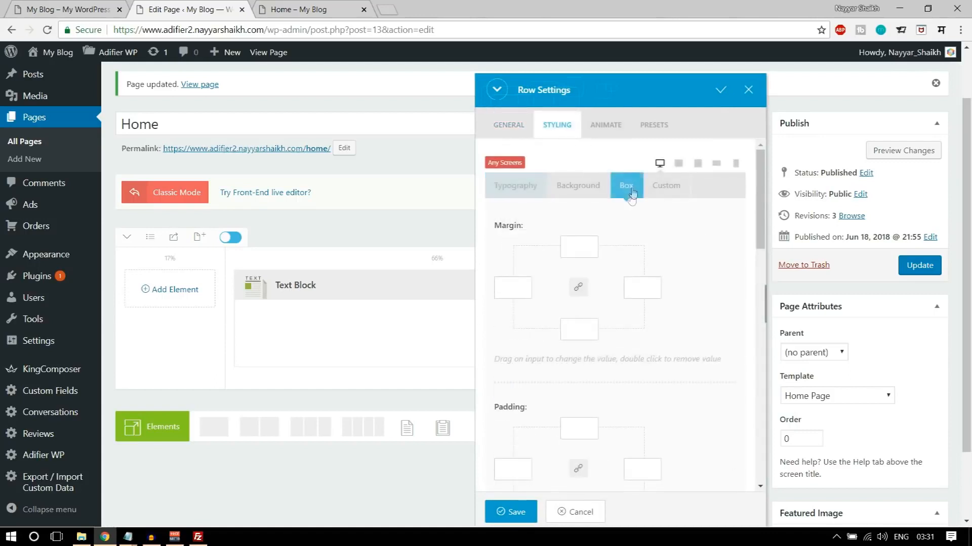
{"action": "left_click", "coordinate": [299, 9]}
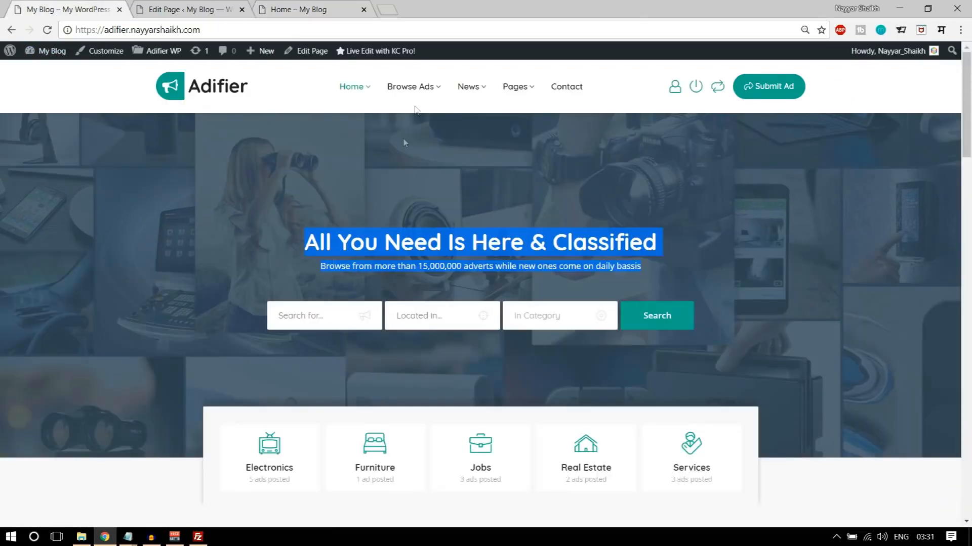
{"action": "left_click", "coordinate": [207, 5]}
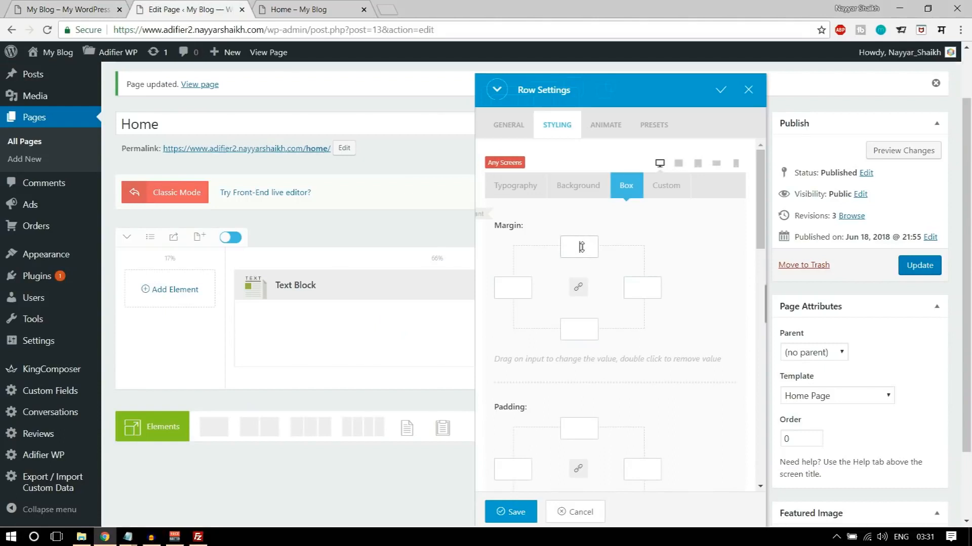
- Set the row's top margin to -90px
{"action": "scroll", "coordinate": [678, 390], "scroll_direction": "down", "scroll_amount": 2}
{"action": "scroll", "coordinate": [666, 407], "scroll_direction": "up", "scroll_amount": 2}
{"action": "type", "text": "-90"}
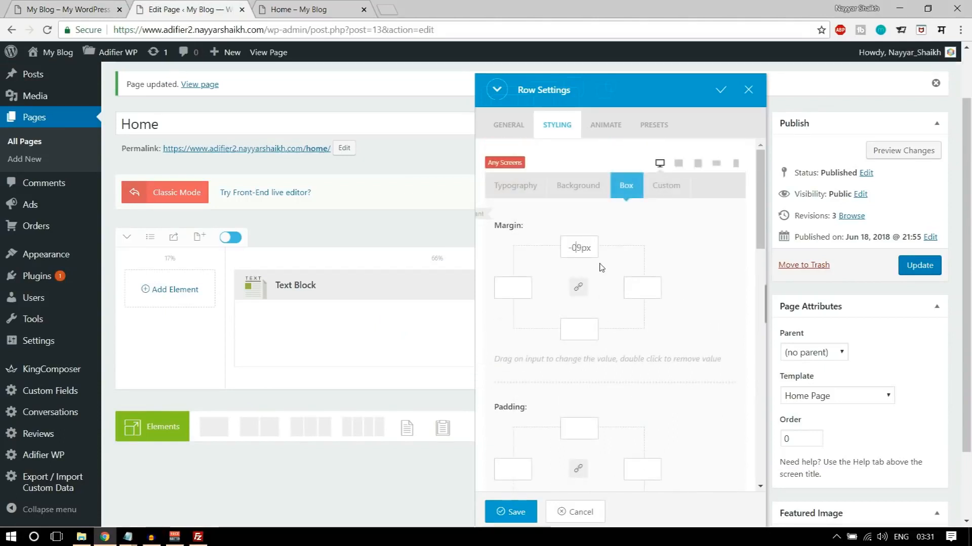
{"action": "double_click", "coordinate": [579, 246]}
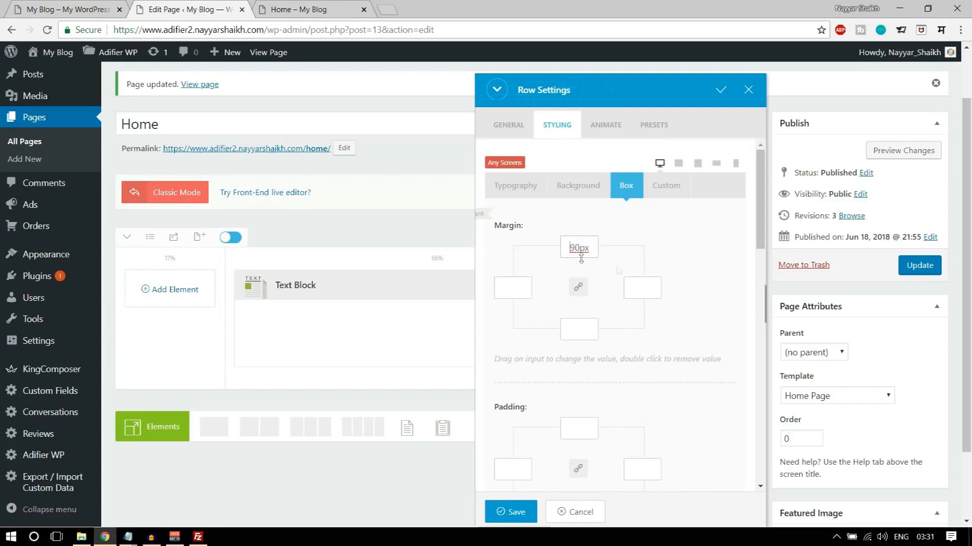
{"action": "type", "text": "-"}
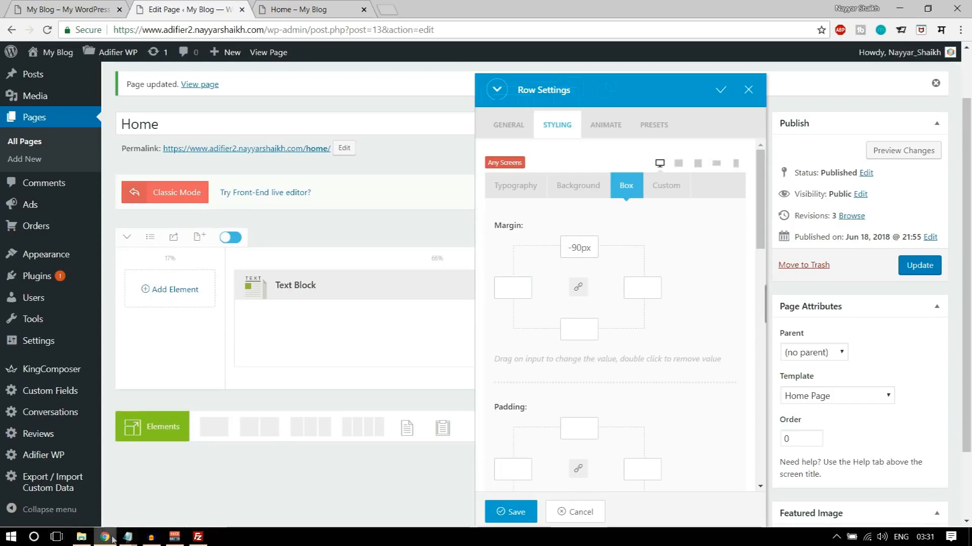
- Set the row's top margin to -100px
{"action": "left_click_drag", "start_coordinate": [585, 244], "coordinate": [575, 245]}
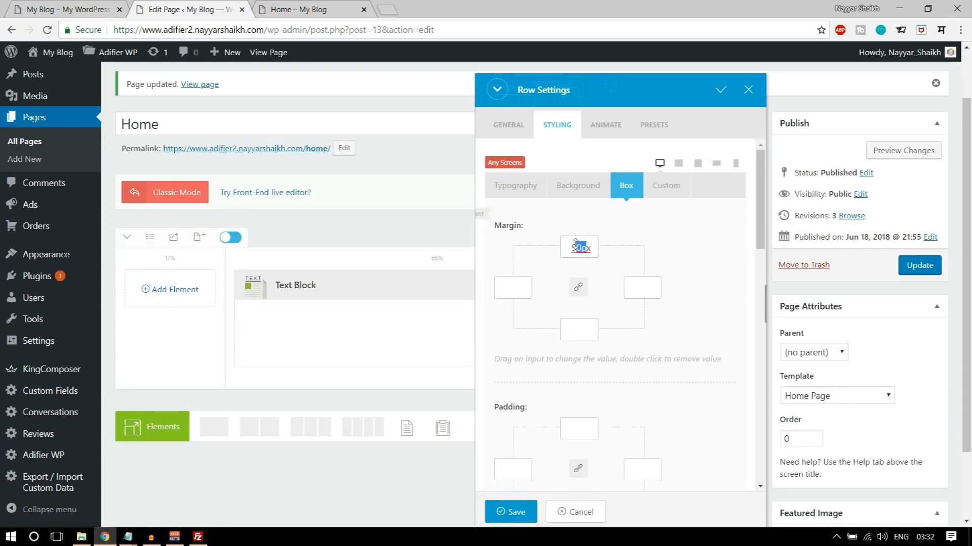
{"action": "key", "text": "ctrl+a"}
{"action": "key", "text": "ctrl+s"}
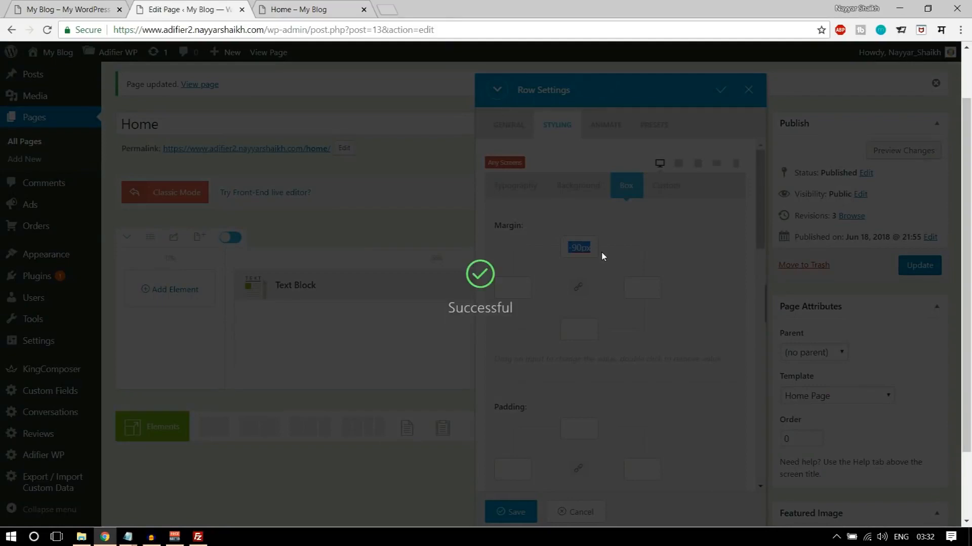
{"action": "type", "text": "100"}
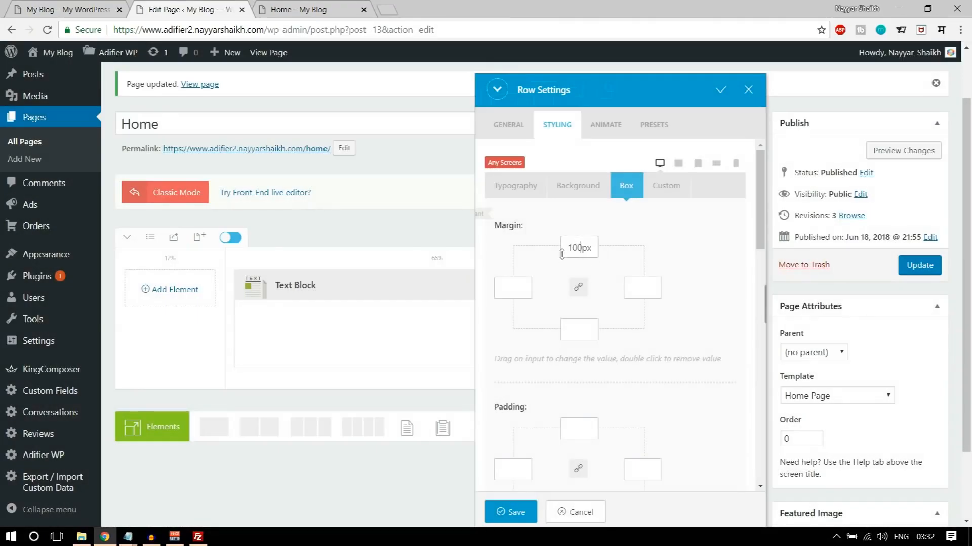
{"action": "type", "text": "-"}
- Set the row's top and bottom padding to 200px
{"action": "scroll", "coordinate": [693, 344], "scroll_direction": "down", "scroll_amount": 3}
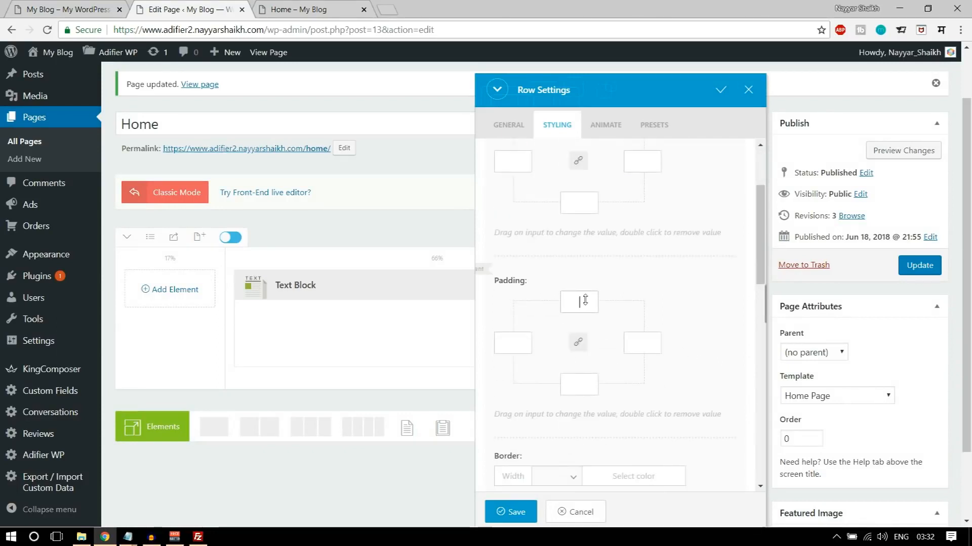
{"action": "type", "text": "200"}
{"action": "left_click", "coordinate": [566, 384]}
{"action": "type", "text": "200"}
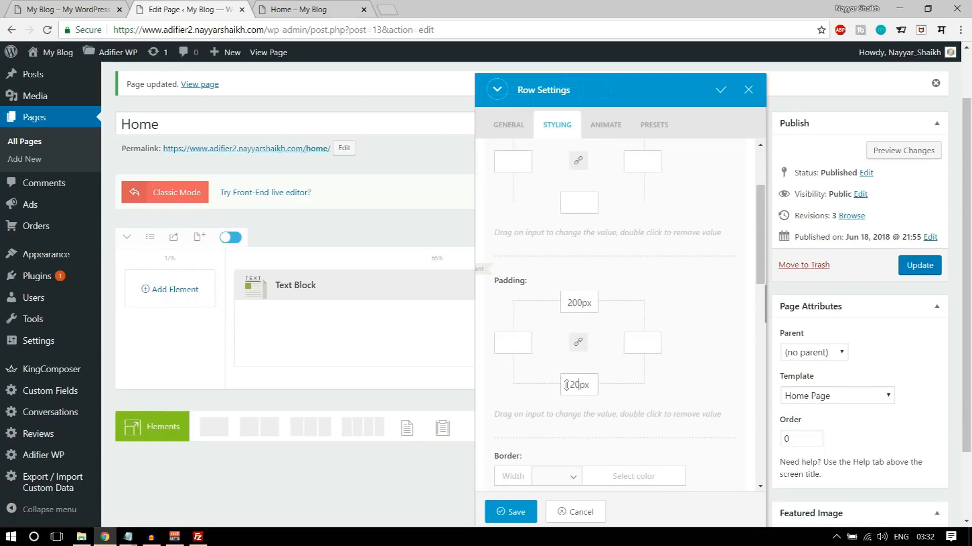
- Save the row settings, update the Home page and return to its live page
{"action": "left_click", "coordinate": [515, 512]}
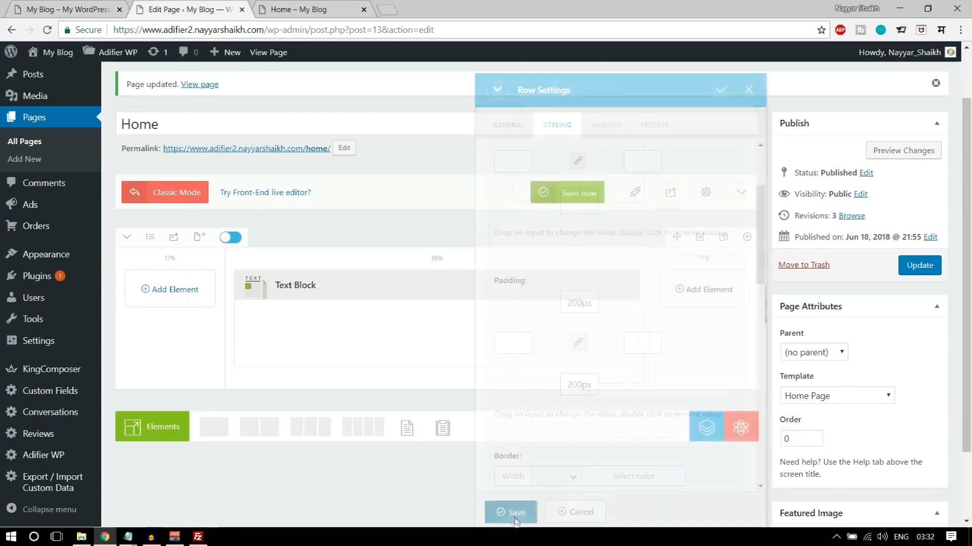
{"action": "left_click", "coordinate": [919, 265]}
{"action": "left_click", "coordinate": [314, 9]}
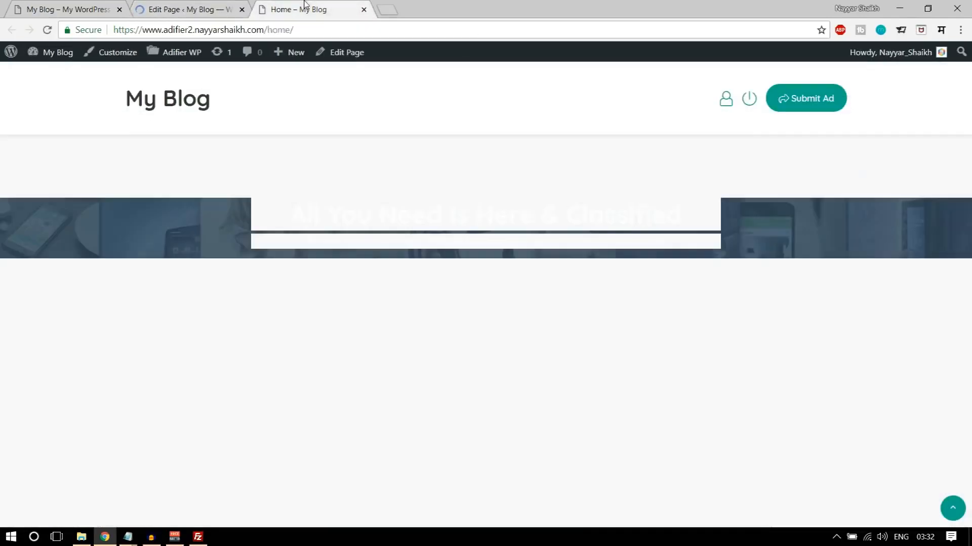
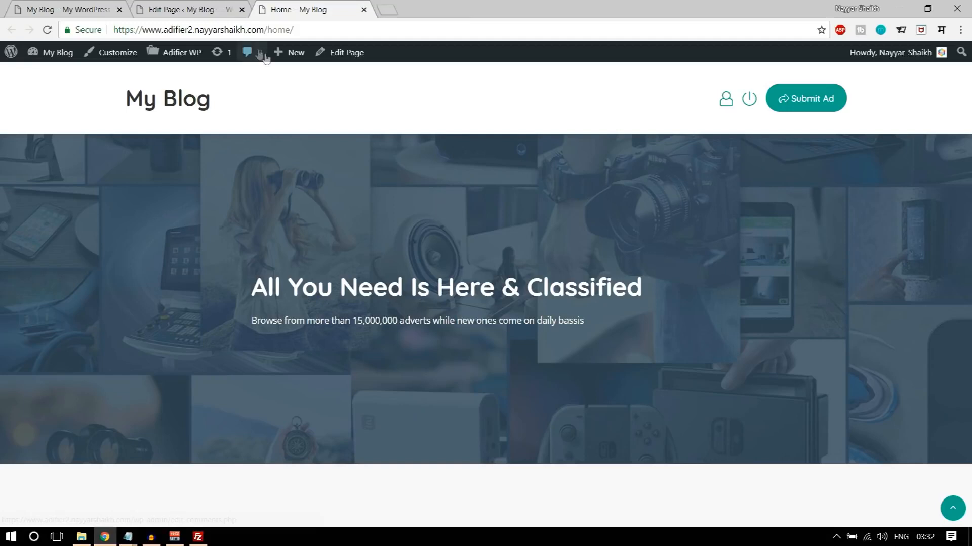
- Center-align all the text in the banner's Text Block and save the block settings
{"action": "left_click_drag", "start_coordinate": [261, 324], "coordinate": [502, 287]}
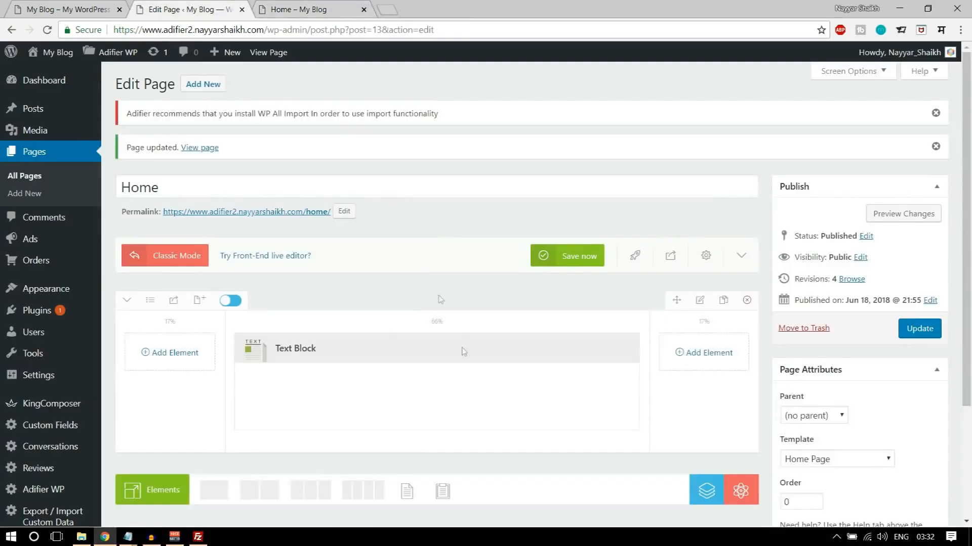
{"action": "scroll", "coordinate": [455, 334], "scroll_direction": "down", "scroll_amount": 2}
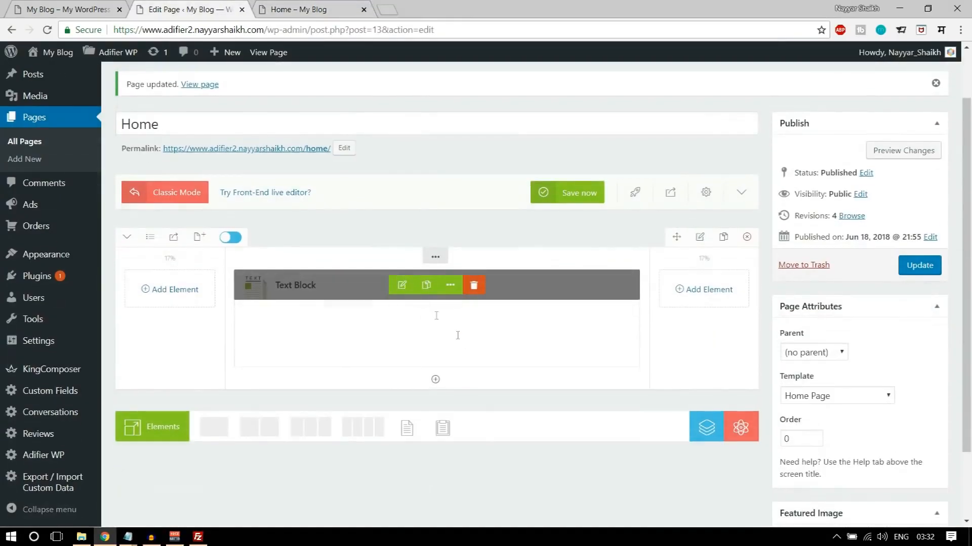
{"action": "left_click", "coordinate": [401, 285]}
{"action": "key", "text": "ctrl+a"}
{"action": "left_click", "coordinate": [702, 213]}
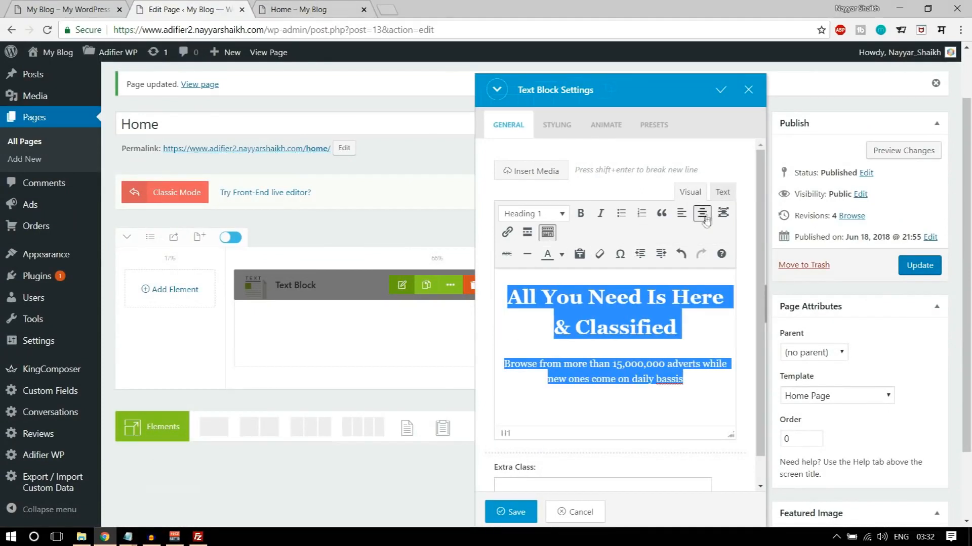
{"action": "left_click", "coordinate": [512, 512]}
- Update the Home page, reload its live page and compare the banner text with the demo site's banner
{"action": "left_click", "coordinate": [917, 267]}
{"action": "left_click", "coordinate": [300, 9]}
{"action": "left_click", "coordinate": [47, 29]}
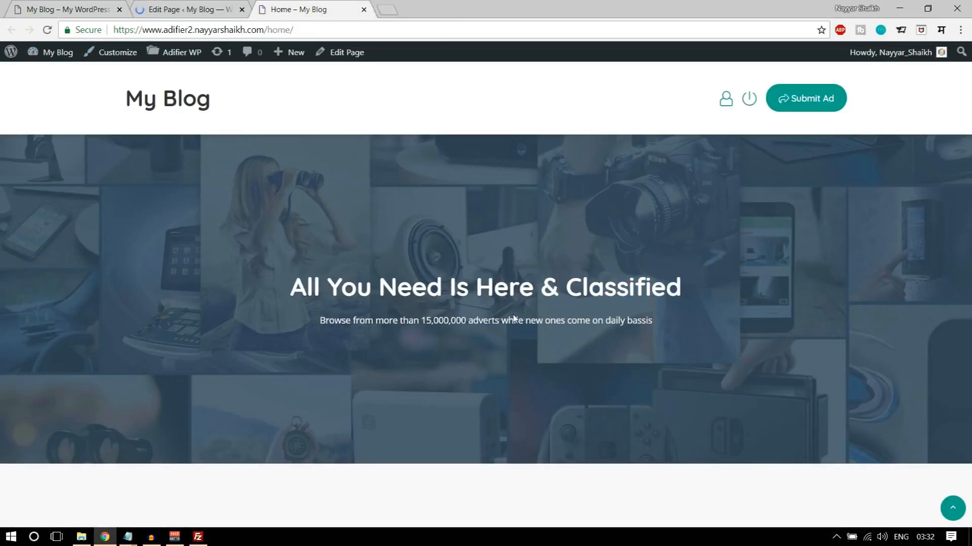
{"action": "left_click", "coordinate": [82, 7]}
{"action": "left_click", "coordinate": [439, 292]}
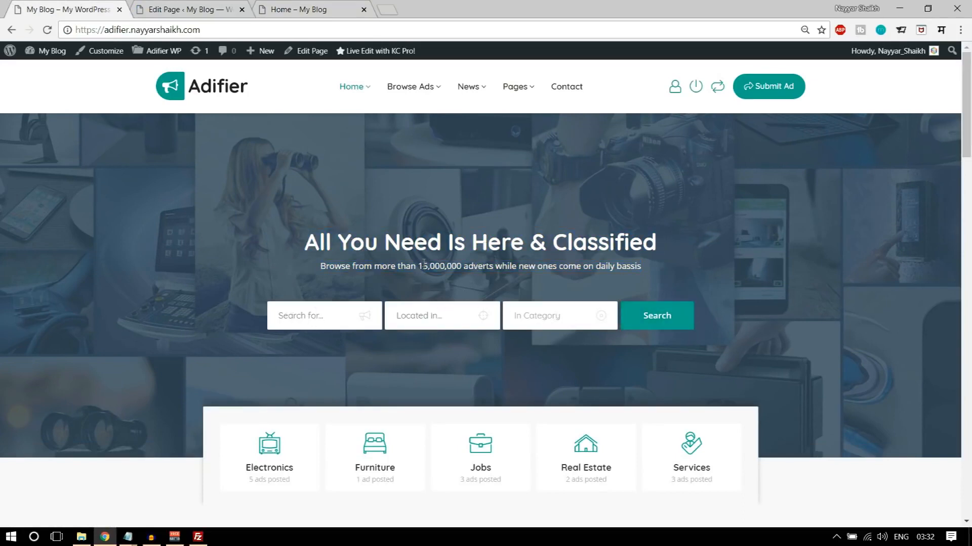
{"action": "left_click_drag", "start_coordinate": [398, 241], "coordinate": [461, 267]}
{"action": "left_click", "coordinate": [461, 286]}
- Add a Spacing element below the Text Block in the middle column, with a height of 34px, and save it
{"action": "left_click", "coordinate": [223, 8]}
{"action": "scroll", "coordinate": [434, 375], "scroll_direction": "down", "scroll_amount": 3}
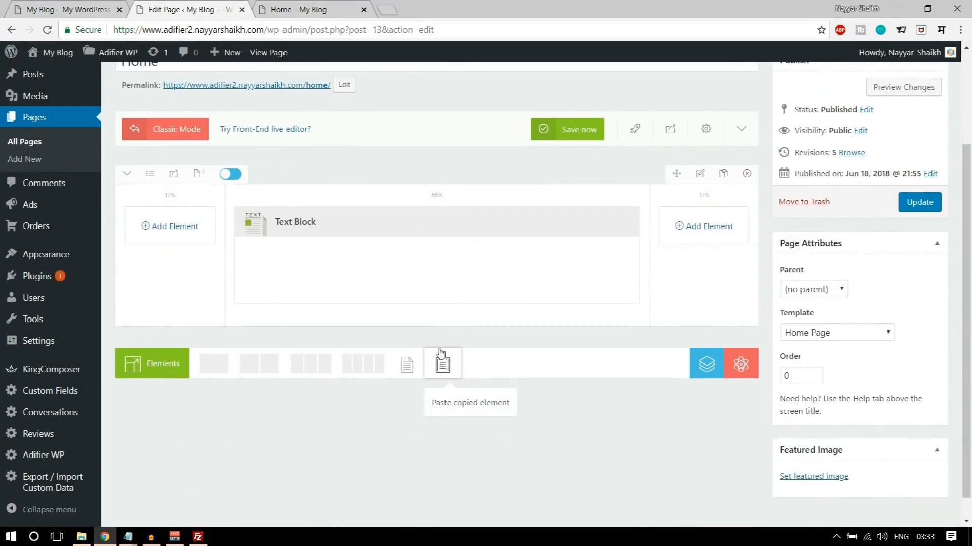
{"action": "scroll", "coordinate": [434, 335], "scroll_direction": "up", "scroll_amount": 1}
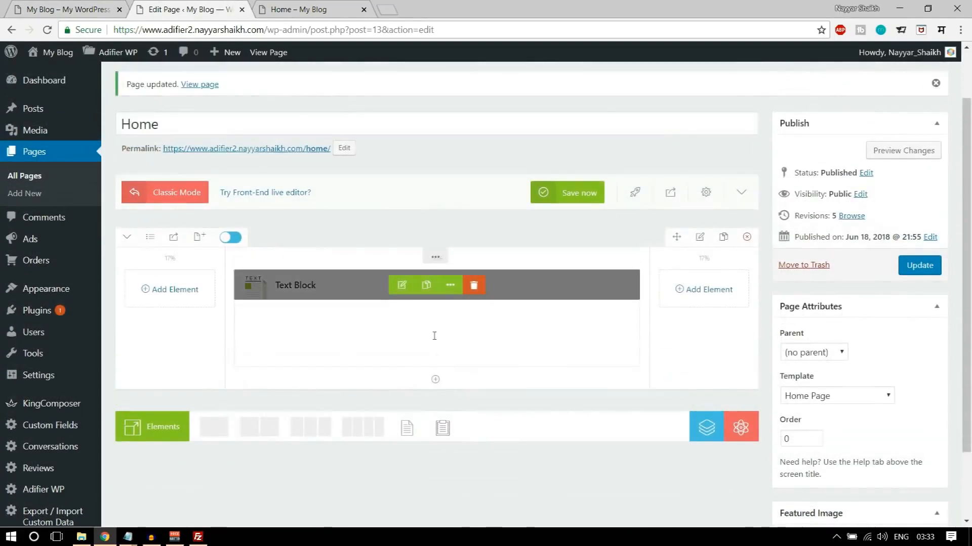
{"action": "left_click", "coordinate": [435, 380]}
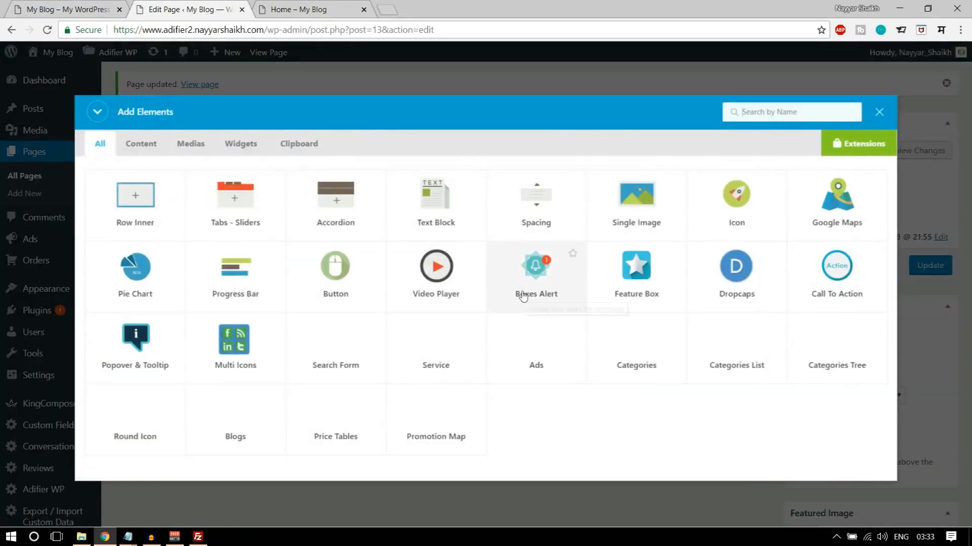
{"action": "type", "text": "sep"}
{"action": "key", "text": "BackSpace"}
{"action": "key", "text": "BackSpace"}
{"action": "type", "text": "pac"}
{"action": "left_click", "coordinate": [140, 226]}
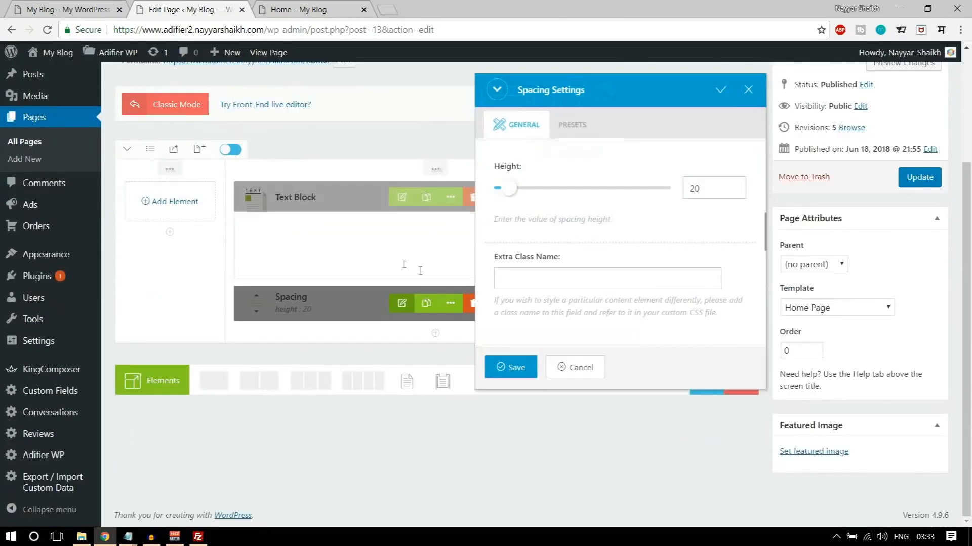
{"action": "left_click_drag", "start_coordinate": [511, 192], "coordinate": [514, 194]}
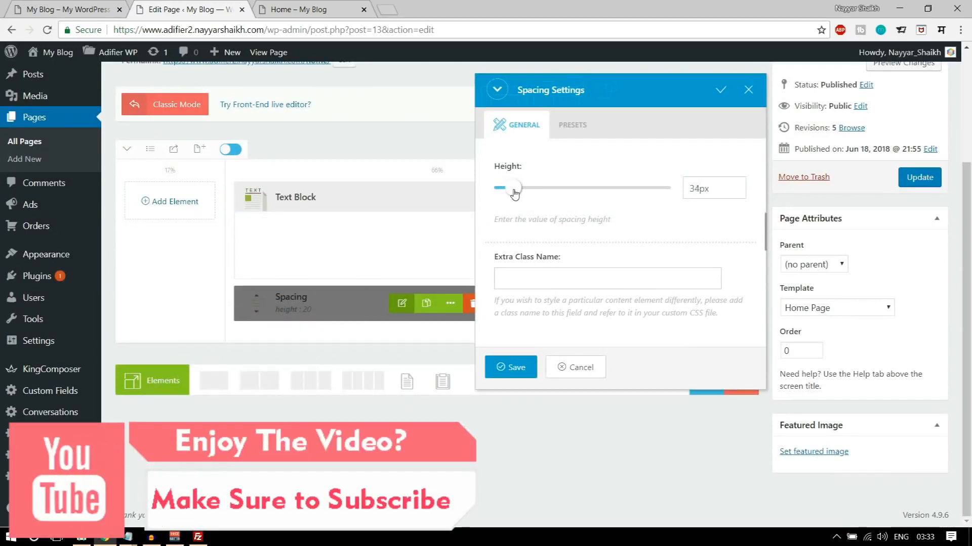
{"action": "left_click", "coordinate": [507, 372]}
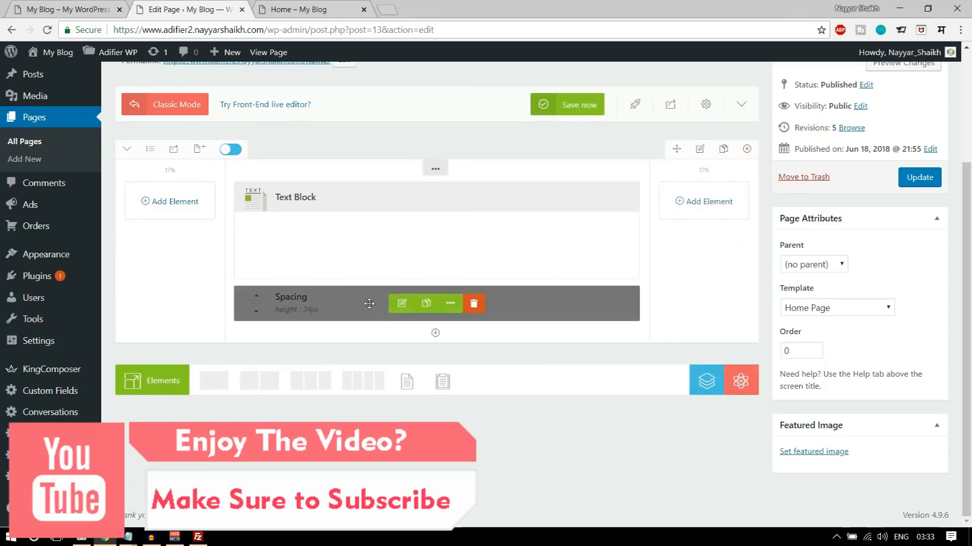
- Add a Search Form element below the Spacing element, using the Normal style, and save it
{"action": "left_click", "coordinate": [435, 335]}
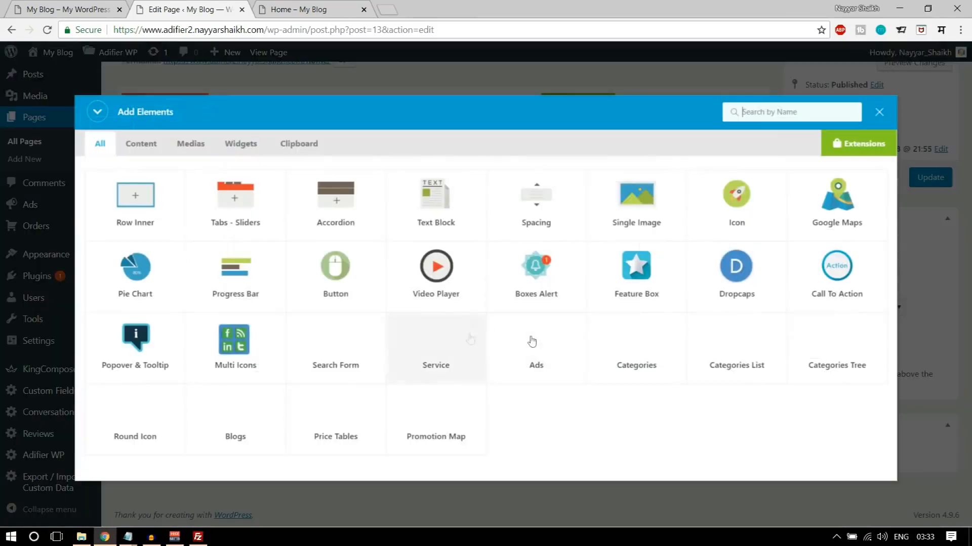
{"action": "type", "text": "sea"}
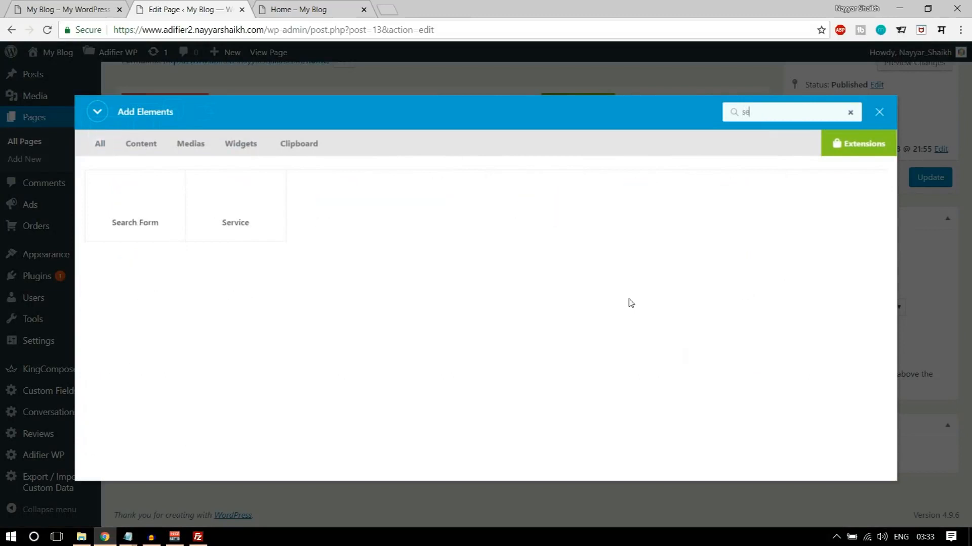
{"action": "left_click", "coordinate": [130, 209]}
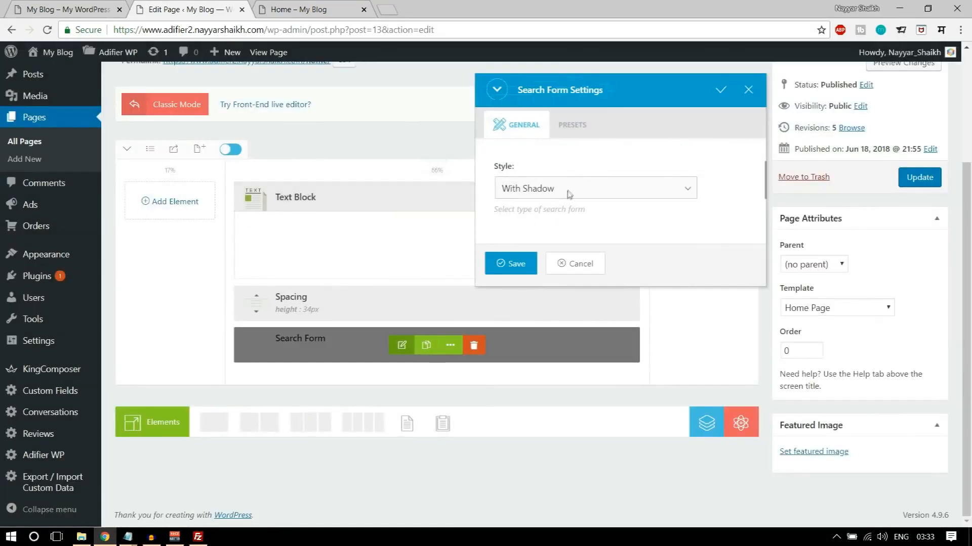
{"action": "left_click", "coordinate": [570, 193]}
{"action": "left_click", "coordinate": [562, 221]}
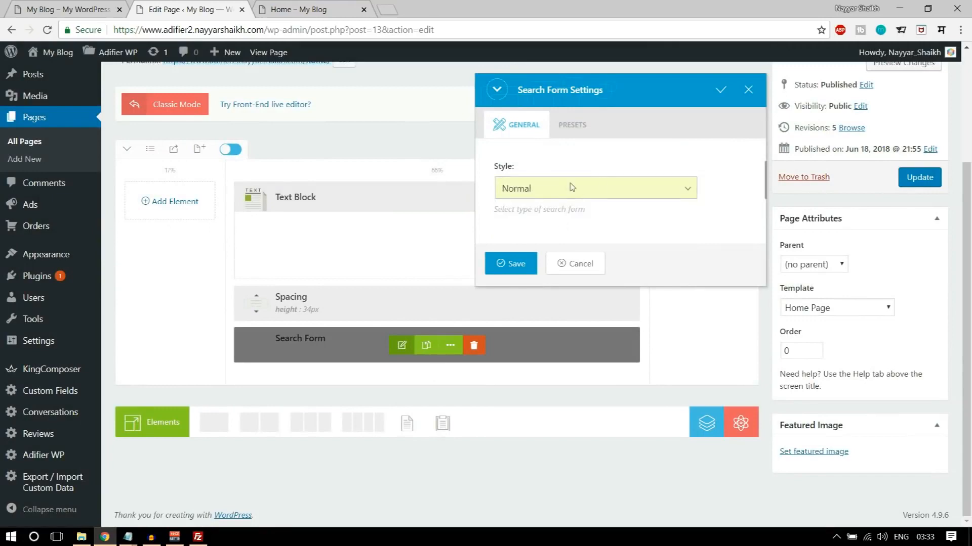
{"action": "left_click", "coordinate": [515, 266]}
- Update the Home page, reload its live page and compare the banner's search form with the demo homepage
{"action": "left_click", "coordinate": [922, 179]}
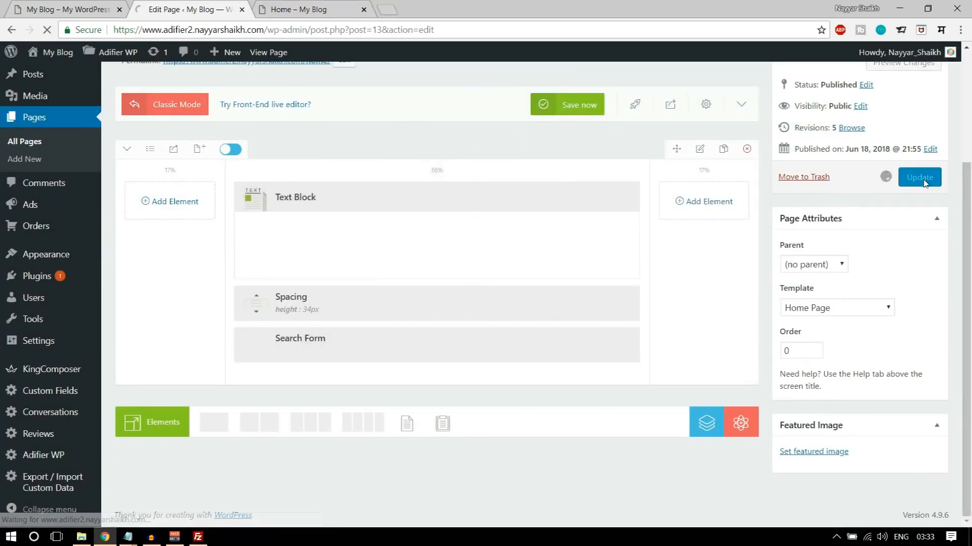
{"action": "left_click", "coordinate": [299, 9]}
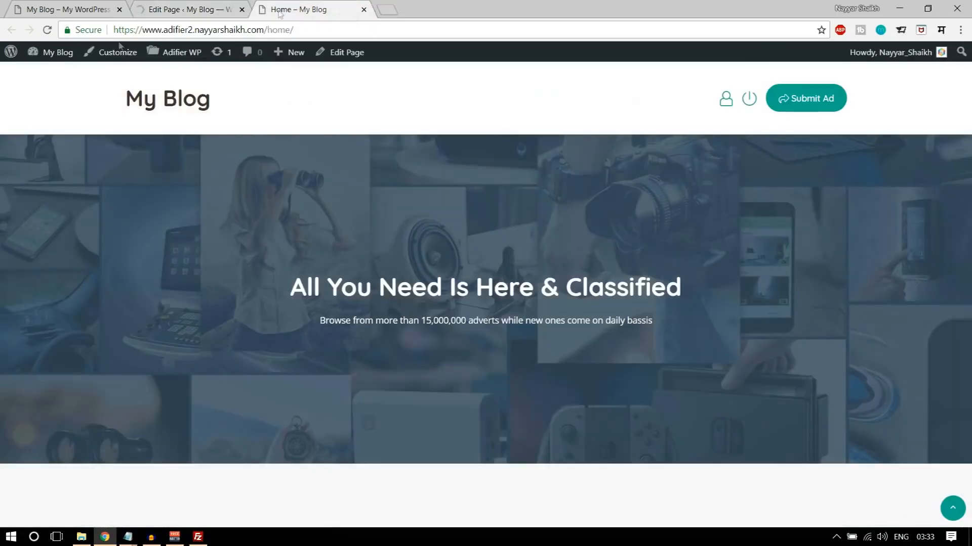
{"action": "left_click", "coordinate": [45, 31]}
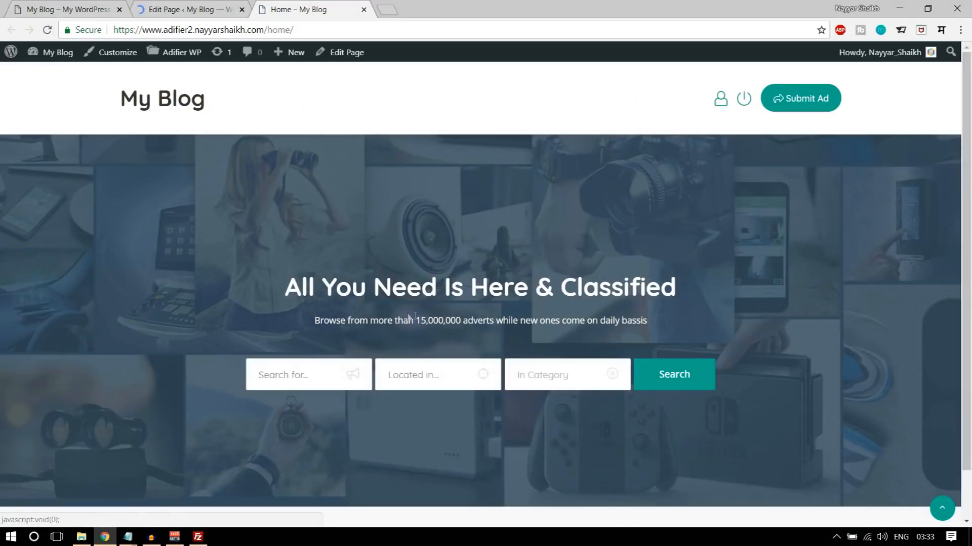
{"action": "left_click_drag", "start_coordinate": [425, 320], "coordinate": [302, 287]}
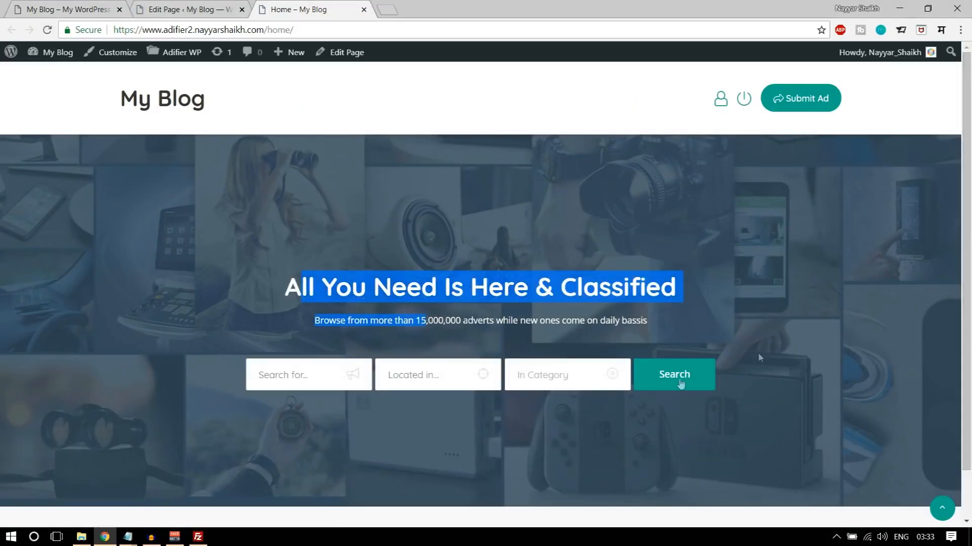
{"action": "left_click", "coordinate": [524, 428]}
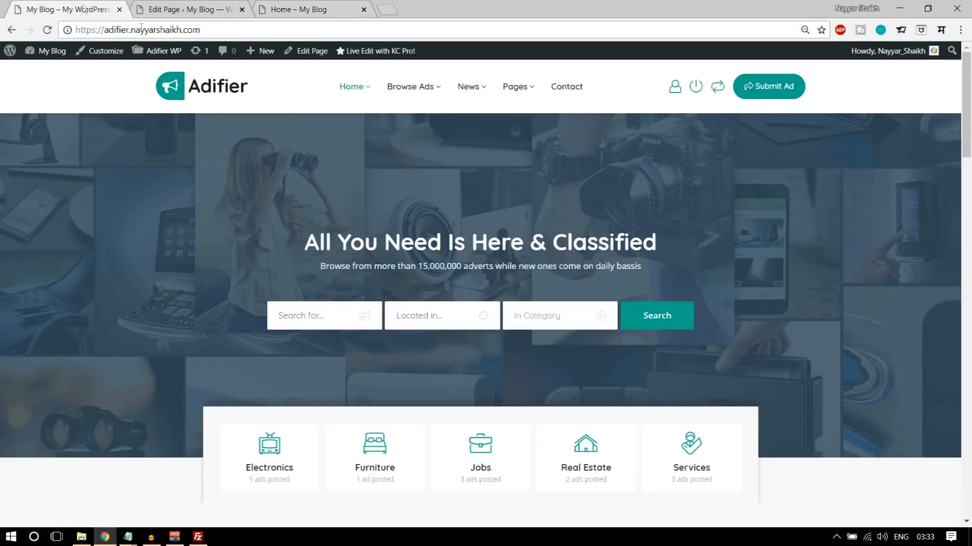
{"action": "scroll", "coordinate": [638, 404], "scroll_direction": "down", "scroll_amount": 3}
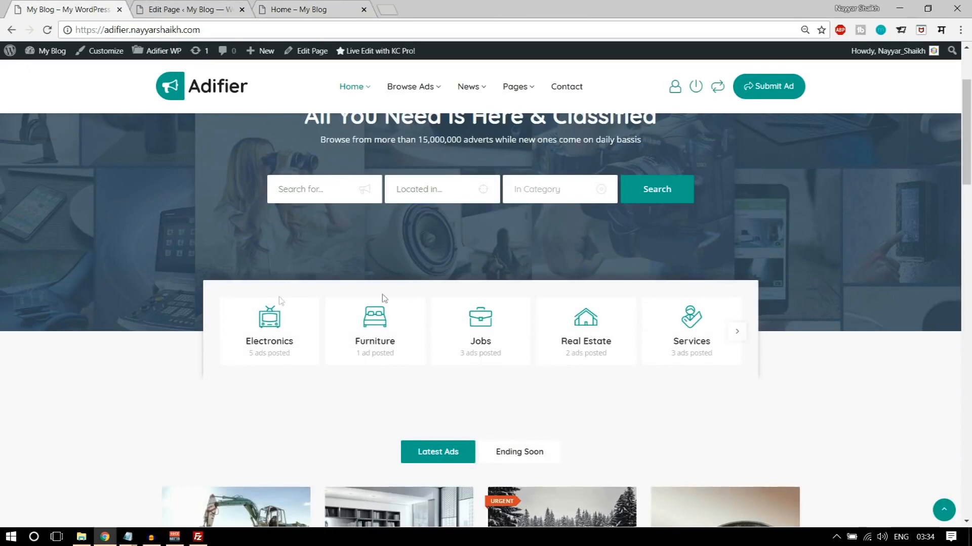
{"action": "scroll", "coordinate": [747, 352], "scroll_direction": "up", "scroll_amount": 2}
{"action": "scroll", "coordinate": [747, 352], "scroll_direction": "down", "scroll_amount": 1}
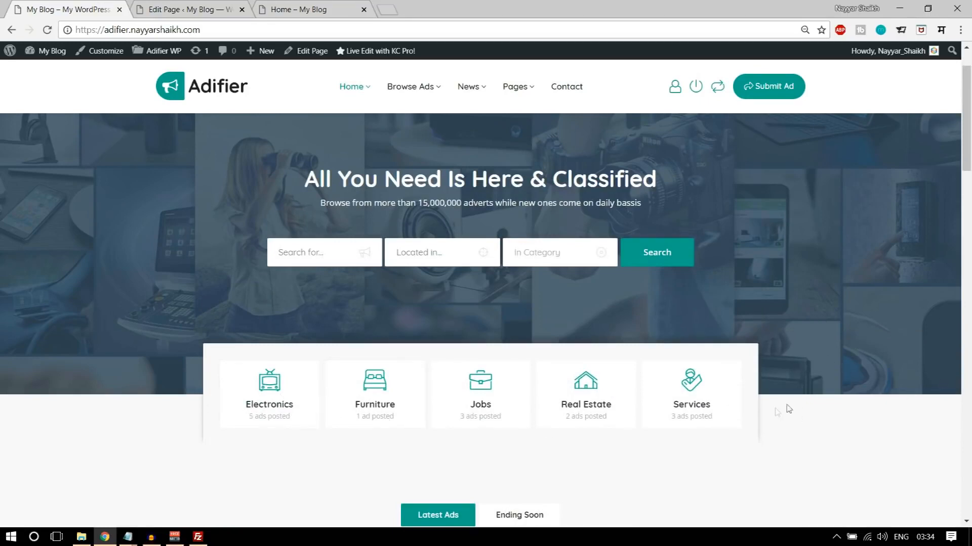
{"action": "scroll", "coordinate": [792, 429], "scroll_direction": "up", "scroll_amount": 1}
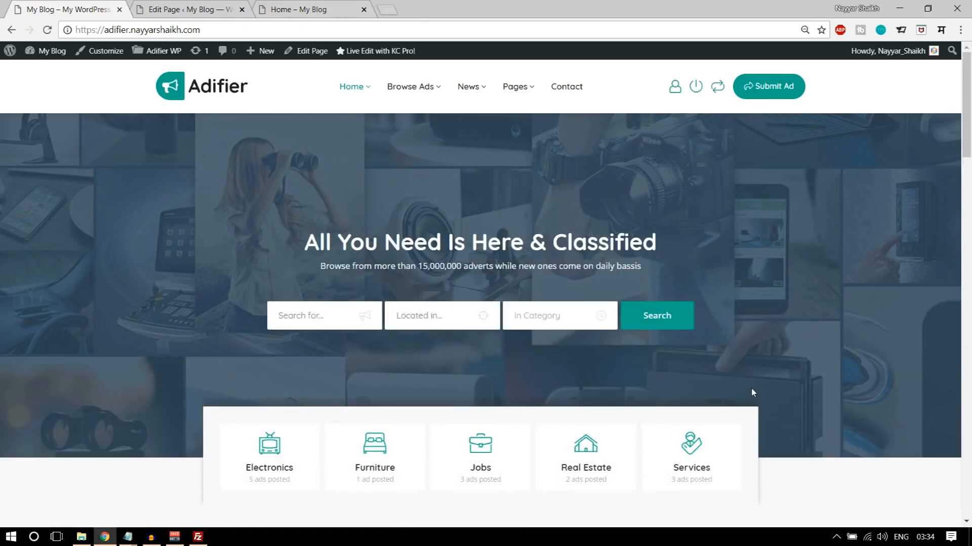
- Duplicate the Spacing element on the Home page and move the copy below the Search Form
{"action": "left_click", "coordinate": [182, 6]}
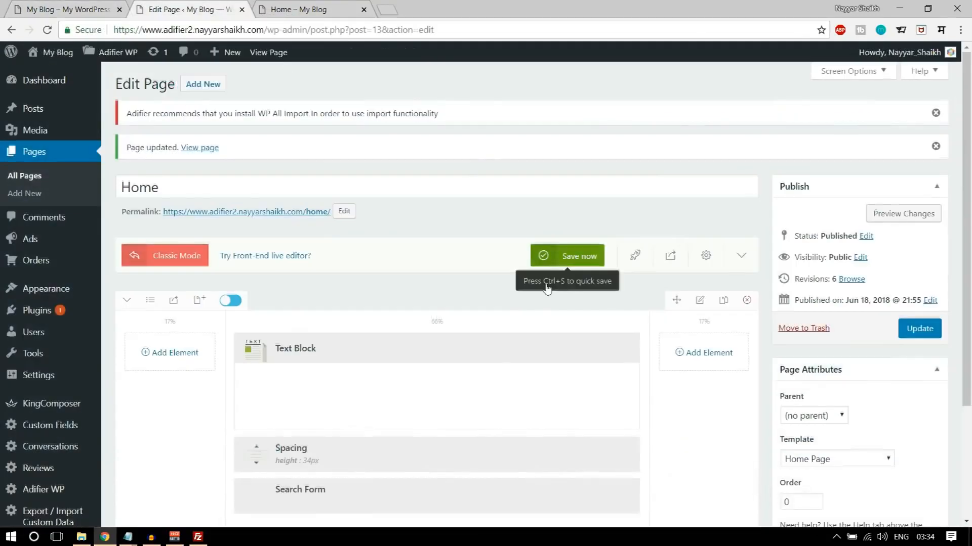
{"action": "scroll", "coordinate": [546, 288], "scroll_direction": "down", "scroll_amount": 3}
{"action": "mouse_move", "coordinate": [399, 350]}
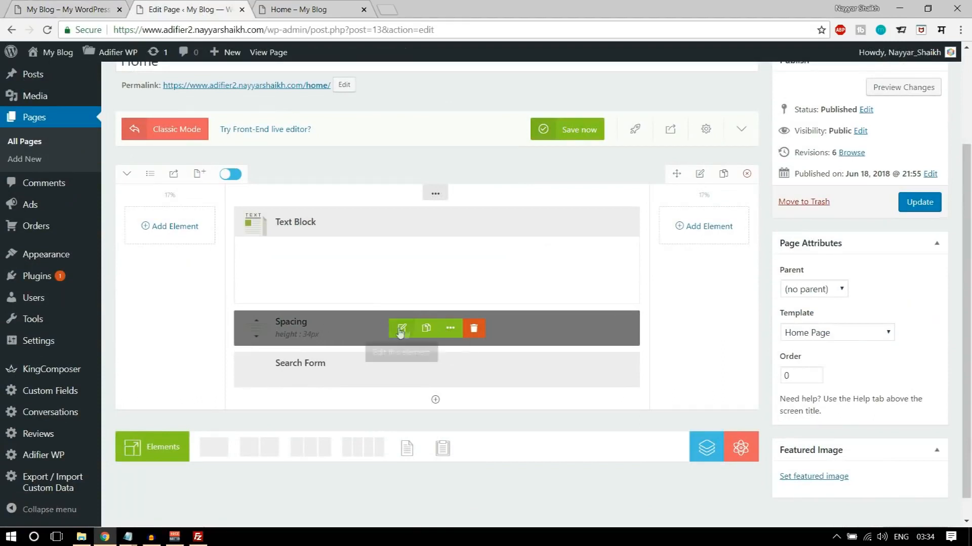
{"action": "left_click", "coordinate": [426, 329]}
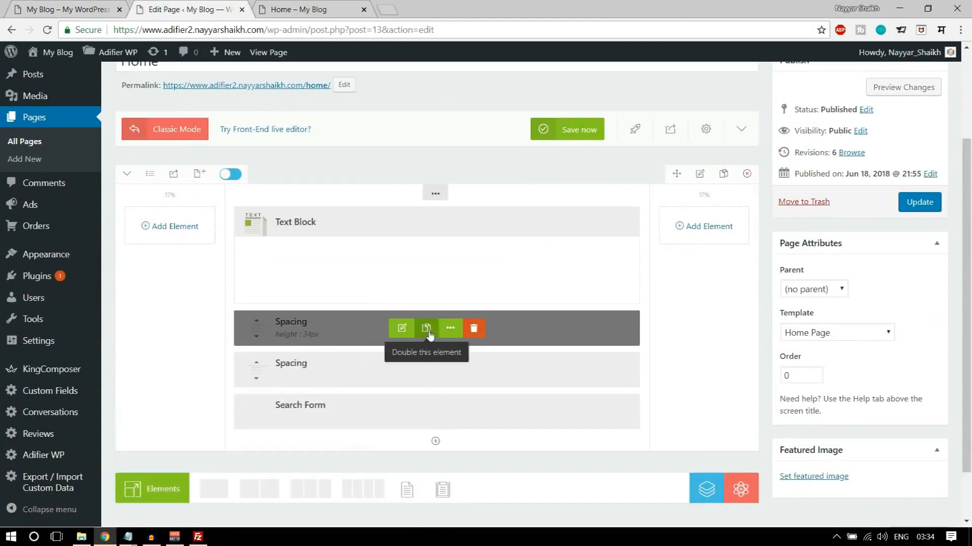
{"action": "left_click_drag", "start_coordinate": [377, 373], "coordinate": [359, 427]}
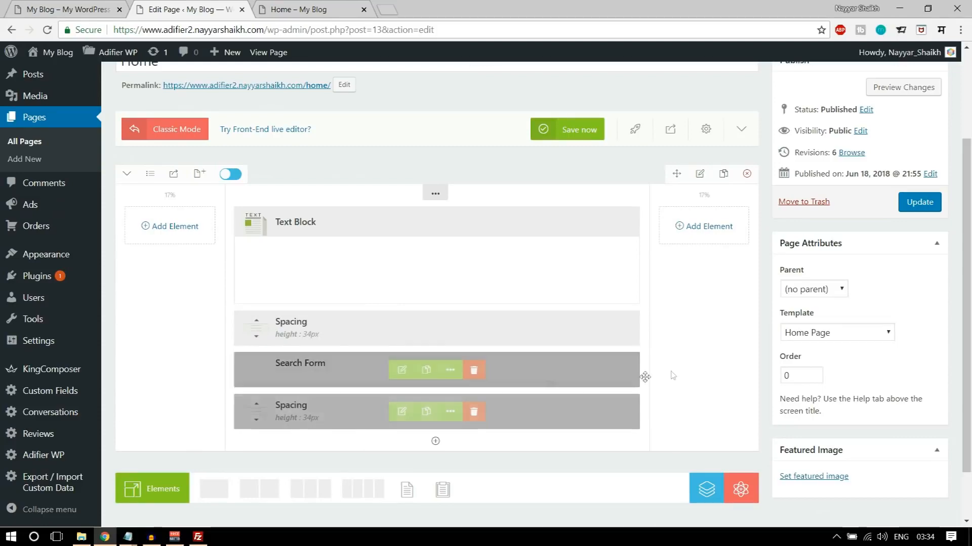
- Check the demo's category section and add a new single-column row below the banner row
{"action": "scroll", "coordinate": [676, 368], "scroll_direction": "down", "scroll_amount": 1}
{"action": "scroll", "coordinate": [677, 369], "scroll_direction": "up", "scroll_amount": 1}
{"action": "left_click", "coordinate": [74, 10]}
{"action": "scroll", "coordinate": [253, 406], "scroll_direction": "down", "scroll_amount": 1}
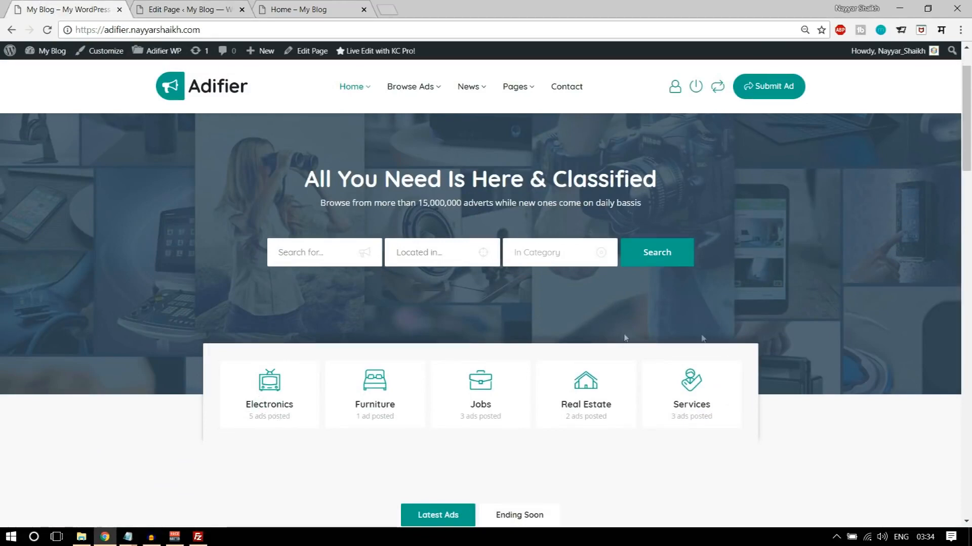
{"action": "key", "text": "ctrl+Tab"}
{"action": "scroll", "coordinate": [253, 430], "scroll_direction": "down", "scroll_amount": 1}
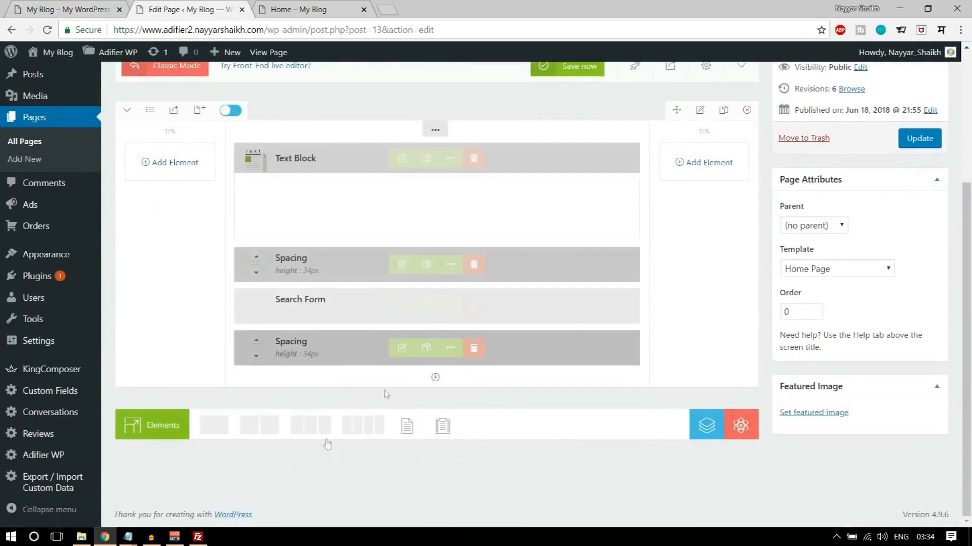
{"action": "left_click", "coordinate": [216, 429]}
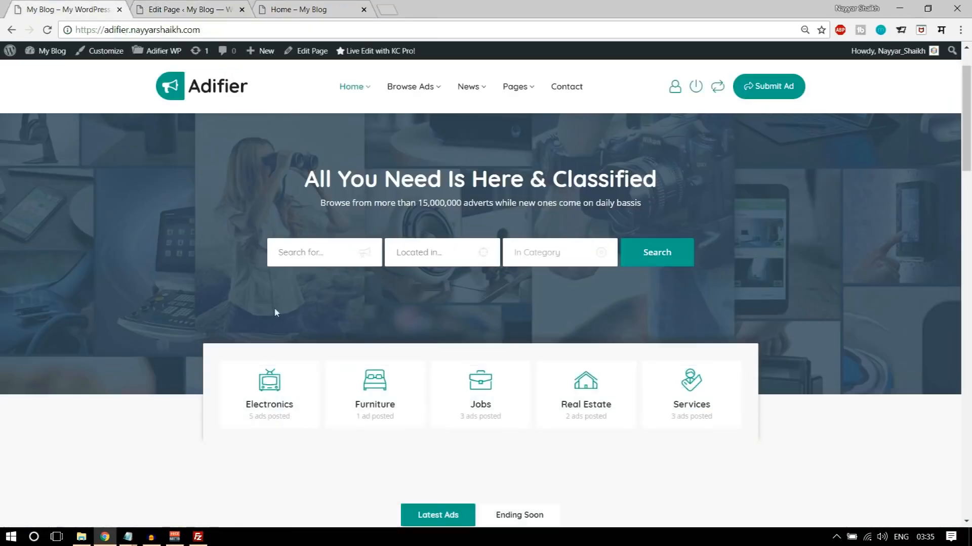
- Set the new row's column layout to 8% + 83% + 8% and return to the demo homepage
{"action": "scroll", "coordinate": [275, 312], "scroll_direction": "down", "scroll_amount": 1}
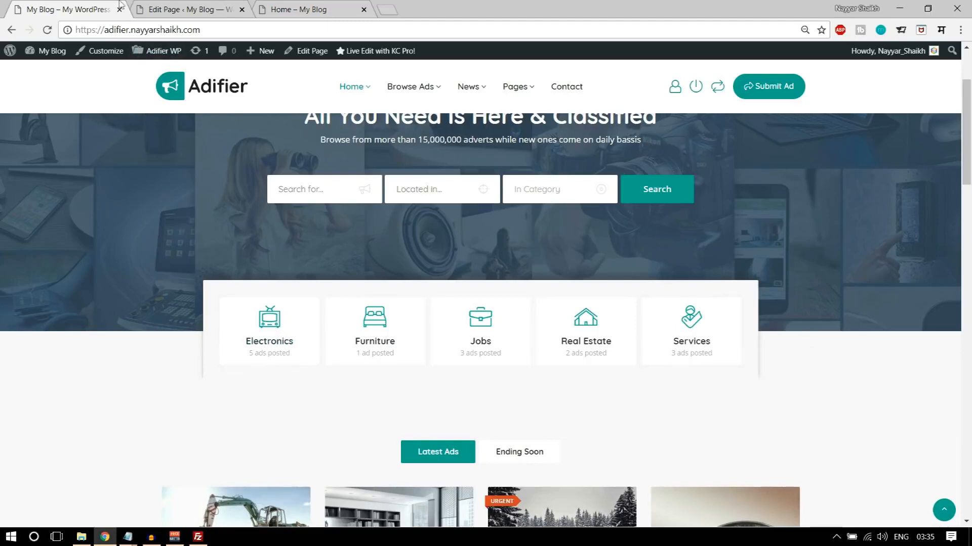
{"action": "left_click", "coordinate": [197, 6]}
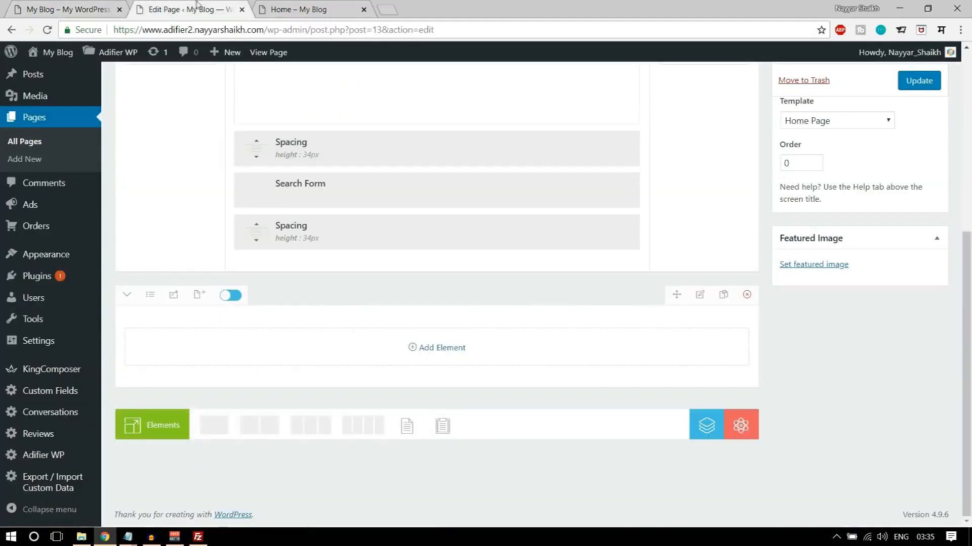
{"action": "left_click", "coordinate": [150, 298]}
{"action": "left_click", "coordinate": [174, 460]}
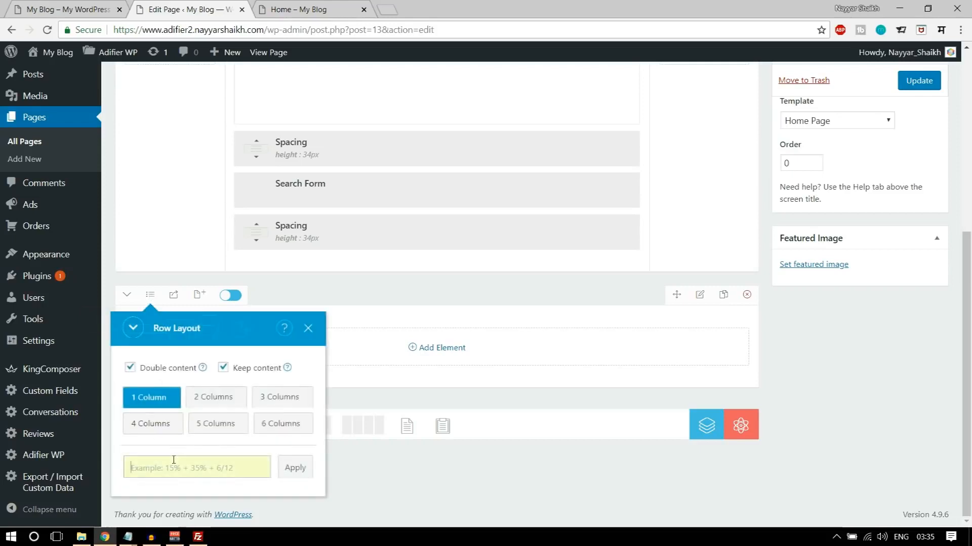
{"action": "type", "text": "8% +8"}
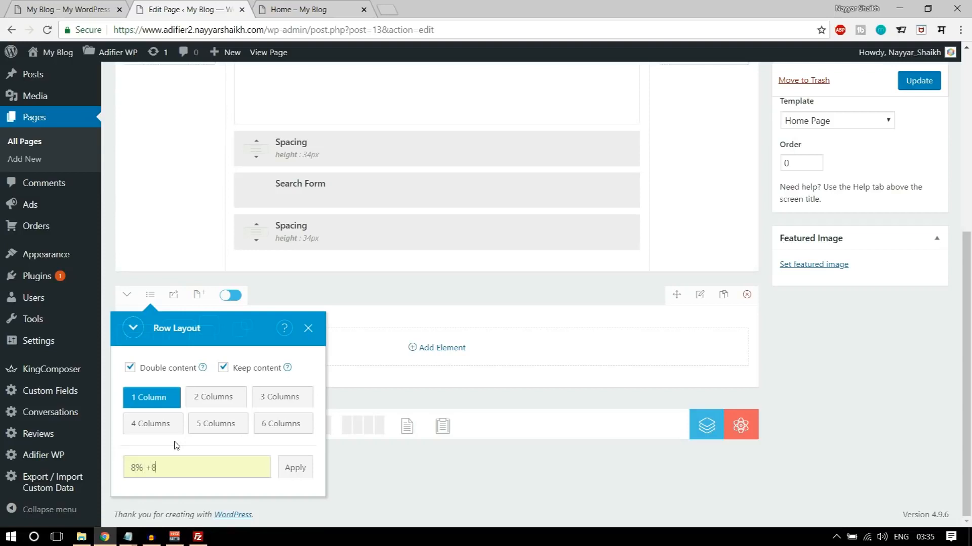
{"action": "type", "text": "3% + 8%"}
{"action": "left_click", "coordinate": [291, 467]}
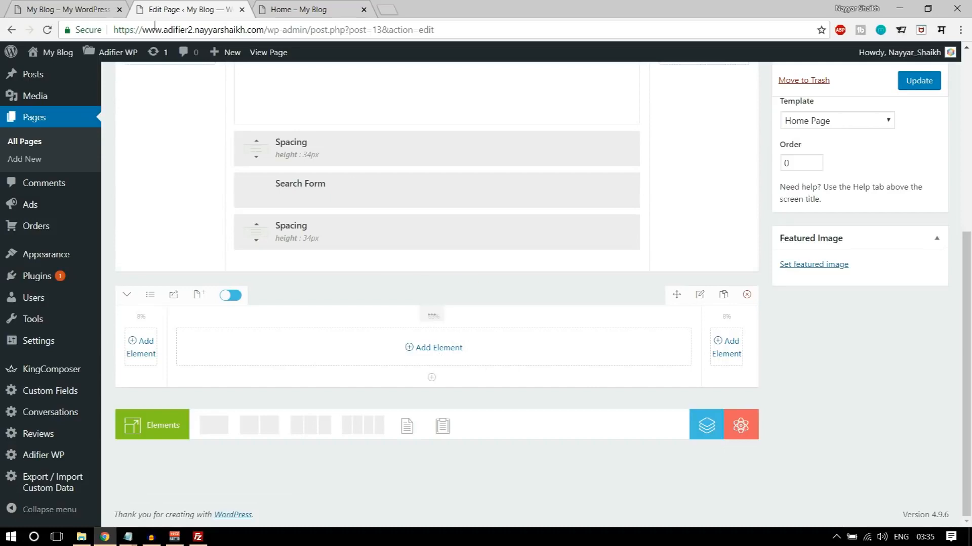
{"action": "key", "text": "ctrl+Tab"}
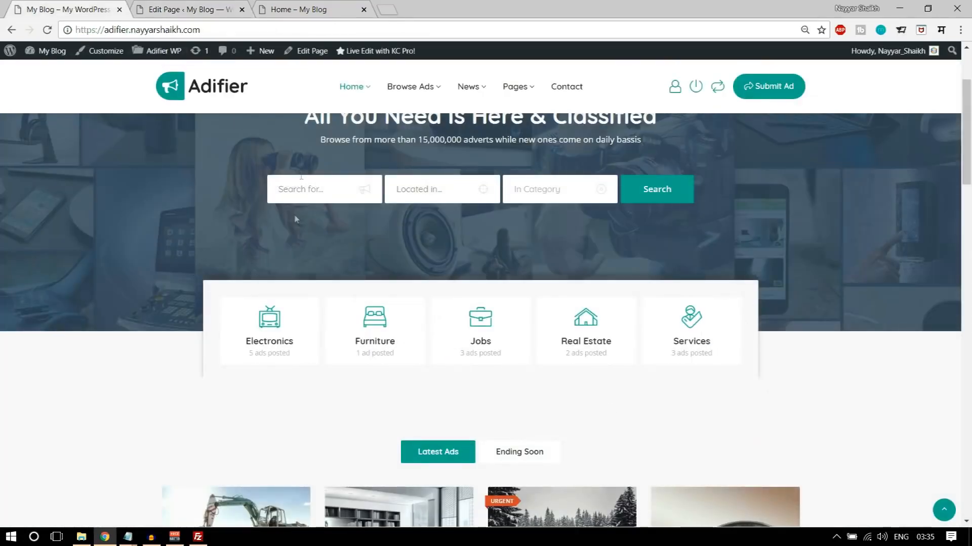
- Add a Categories element to the 83% middle column of the new row, checking the demo homepage for reference
{"action": "key", "text": "ctrl+shift+Tab"}
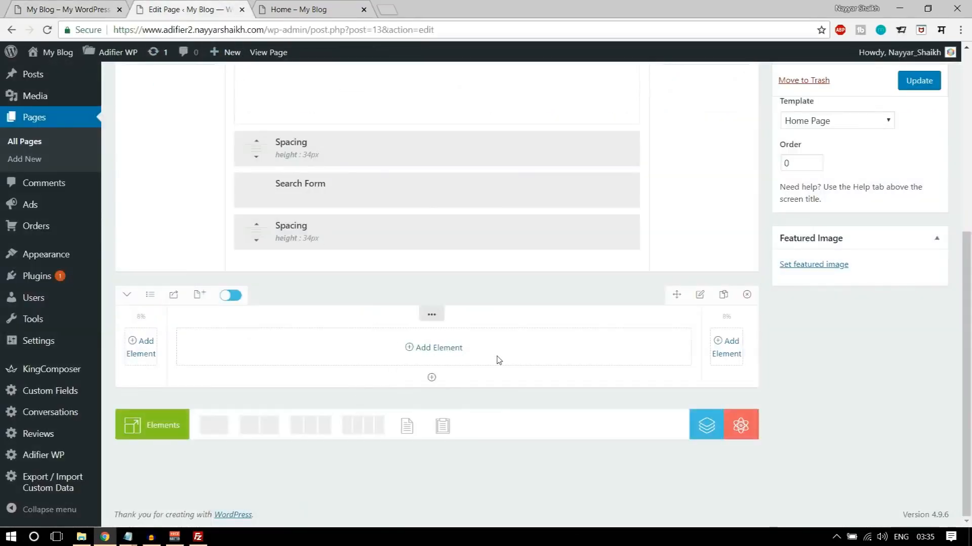
{"action": "key", "text": "ctrl+Tab"}
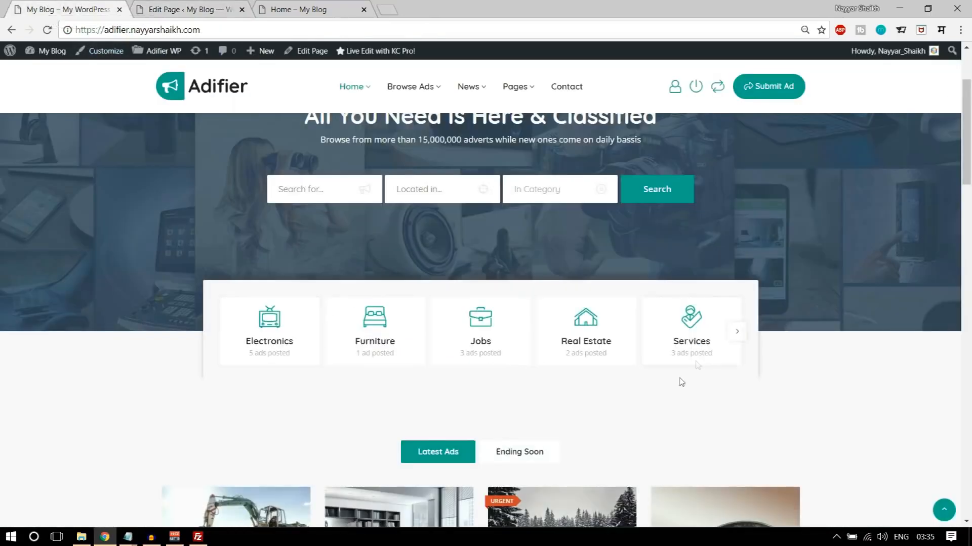
{"action": "key", "text": "ctrl+shift+Tab"}
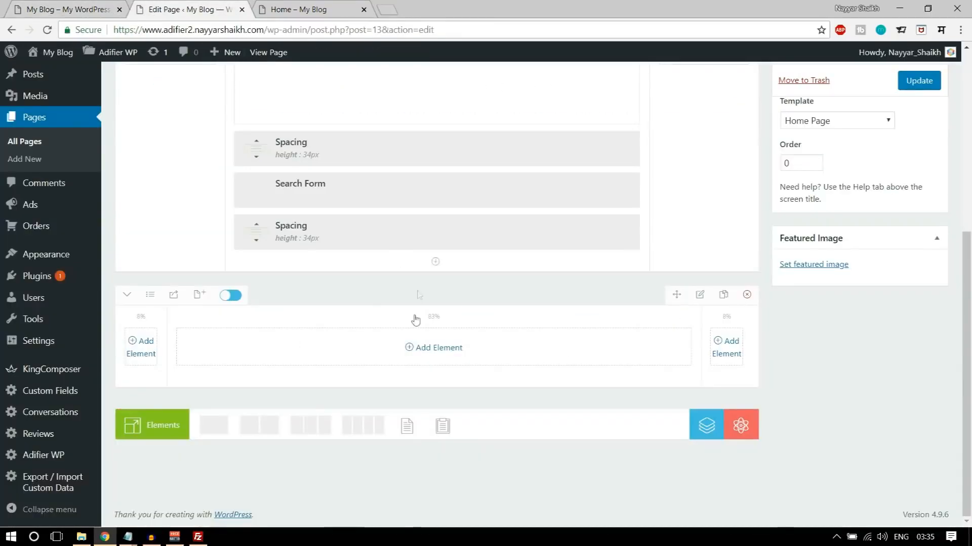
{"action": "left_click", "coordinate": [430, 351]}
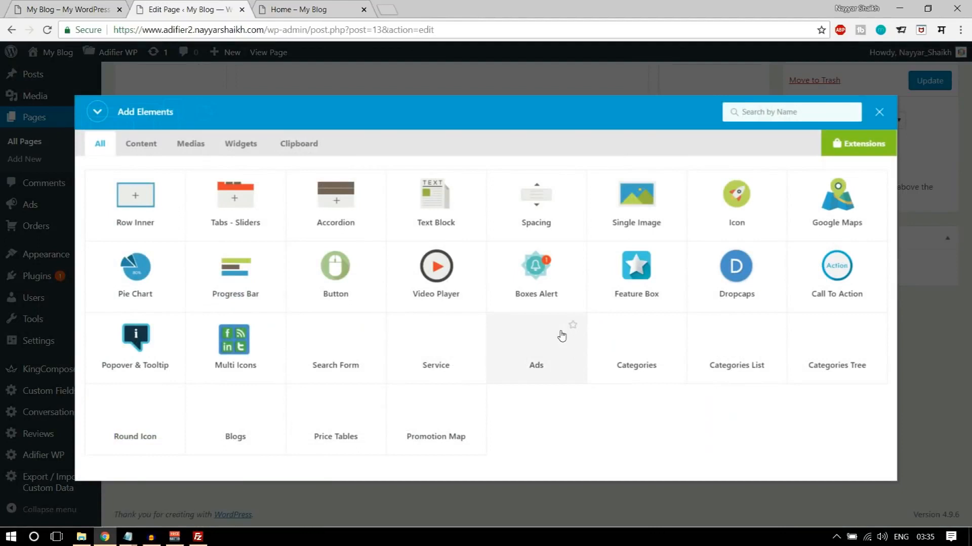
{"action": "type", "text": "categ"}
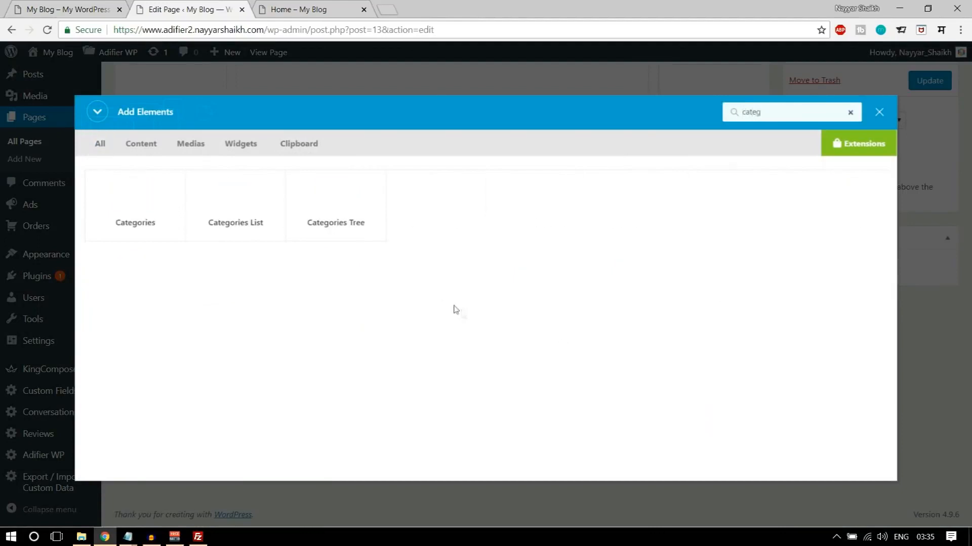
{"action": "left_click", "coordinate": [130, 221]}
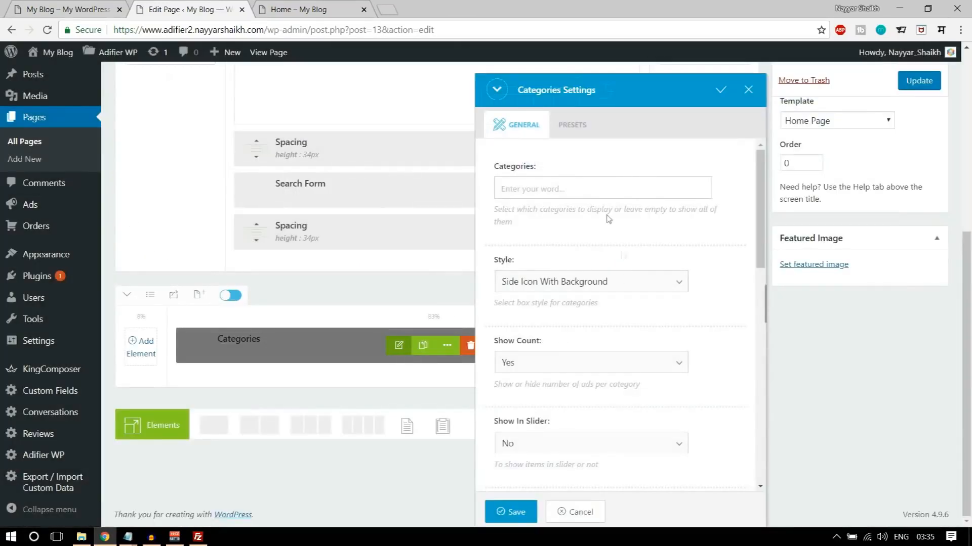
- Set the Categories element's style to Top Icon and compare it with the demo's category boxes
{"action": "left_click", "coordinate": [583, 292]}
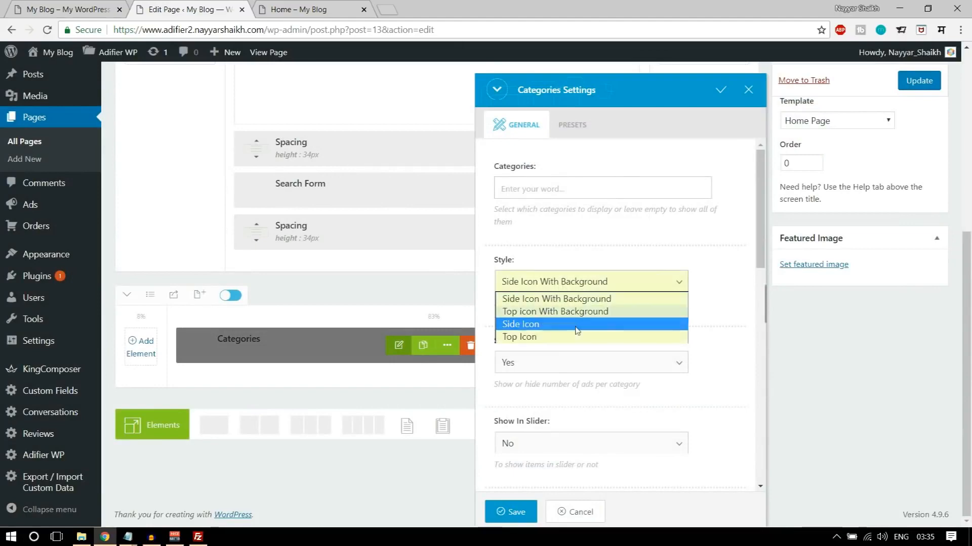
{"action": "left_click", "coordinate": [565, 337]}
{"action": "left_click", "coordinate": [56, 8]}
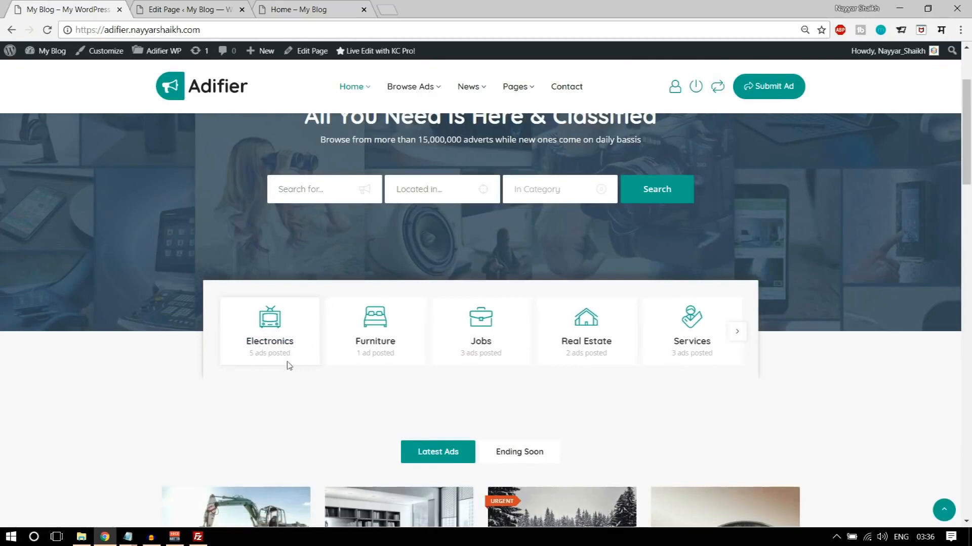
{"action": "left_click", "coordinate": [203, 9]}
- Show the categories in a slider with 5 visible items, using the demo's category carousel as reference
{"action": "scroll", "coordinate": [712, 310], "scroll_direction": "down", "scroll_amount": 1}
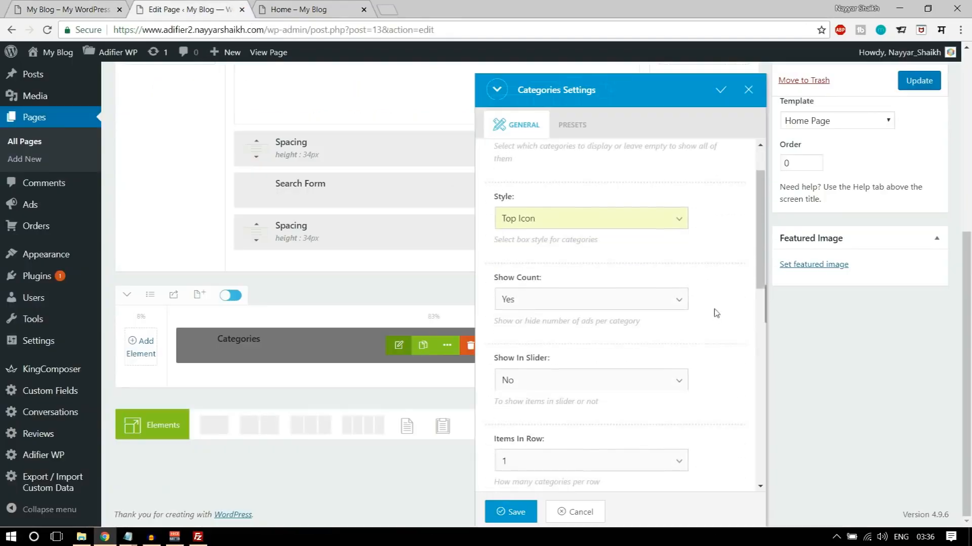
{"action": "scroll", "coordinate": [732, 284], "scroll_direction": "down", "scroll_amount": 1}
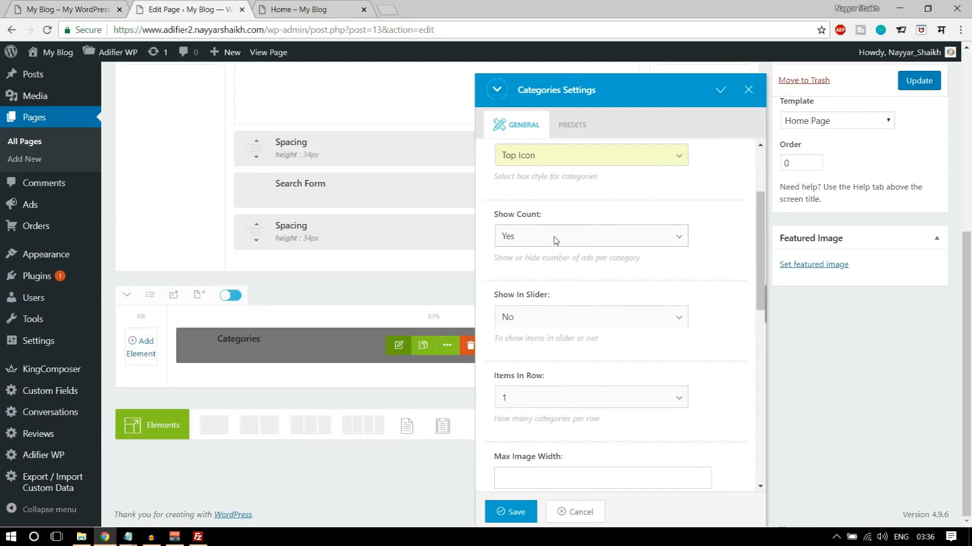
{"action": "left_click", "coordinate": [91, 4]}
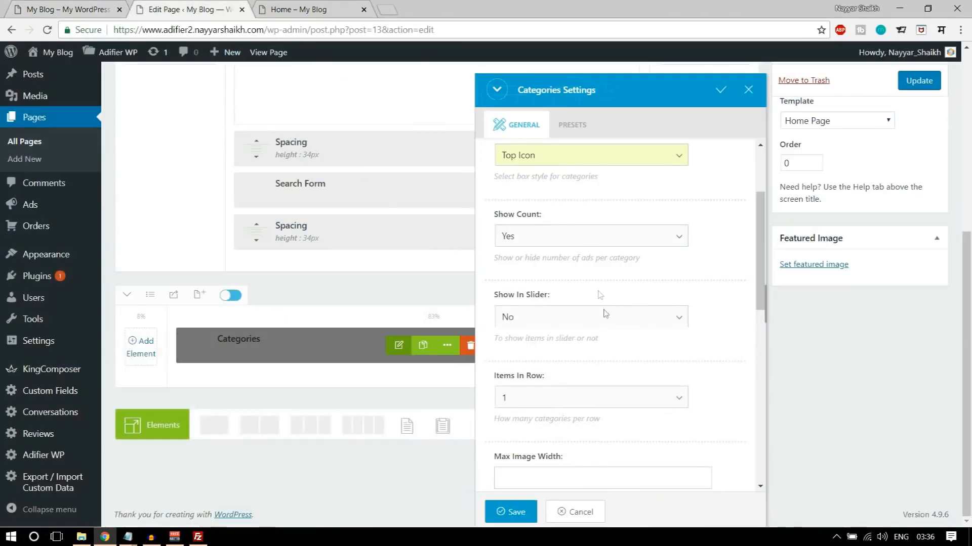
{"action": "scroll", "coordinate": [633, 334], "scroll_direction": "down", "scroll_amount": 1}
{"action": "left_click", "coordinate": [558, 256]}
{"action": "left_click", "coordinate": [542, 283]}
{"action": "scroll", "coordinate": [700, 319], "scroll_direction": "down", "scroll_amount": 1}
{"action": "left_click", "coordinate": [599, 279]}
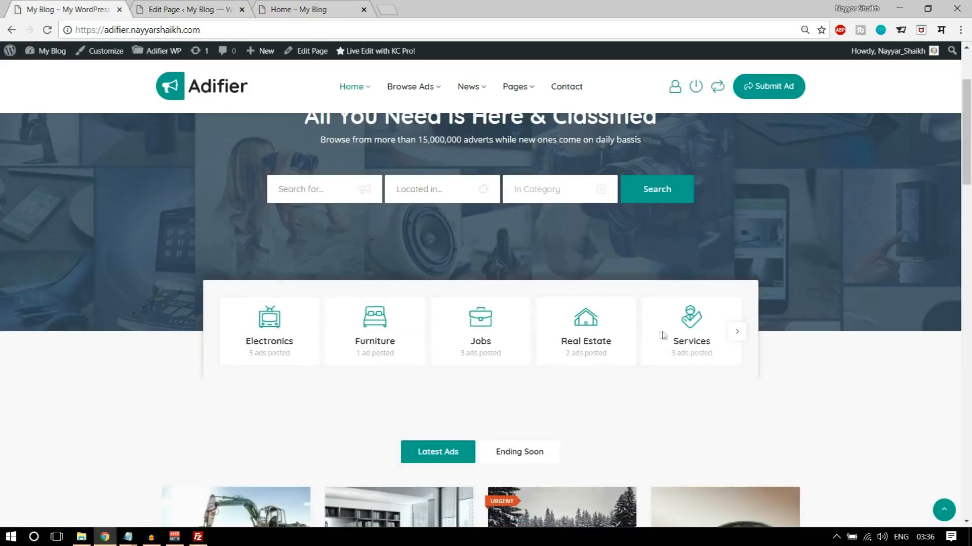
{"action": "left_click", "coordinate": [737, 332]}
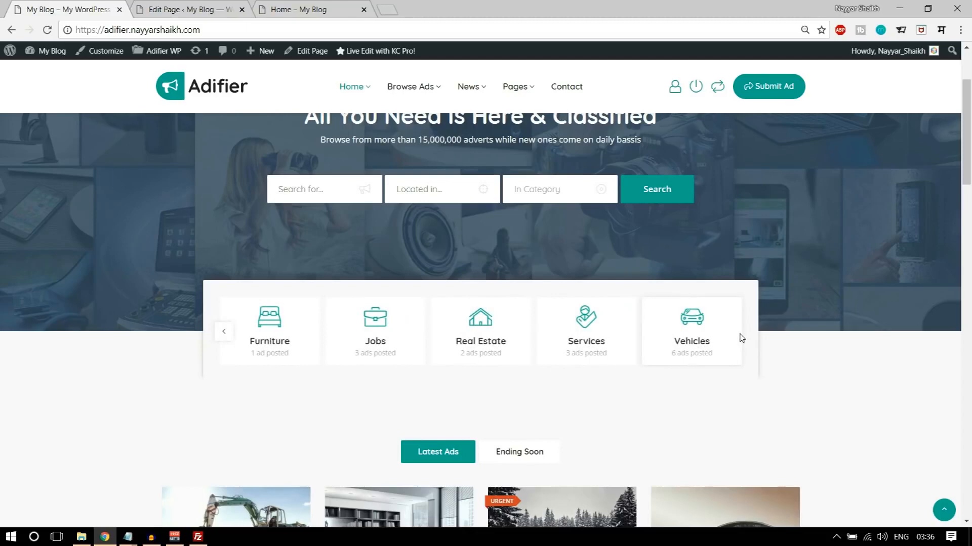
{"action": "left_click", "coordinate": [223, 331]}
{"action": "left_click", "coordinate": [193, 4]}
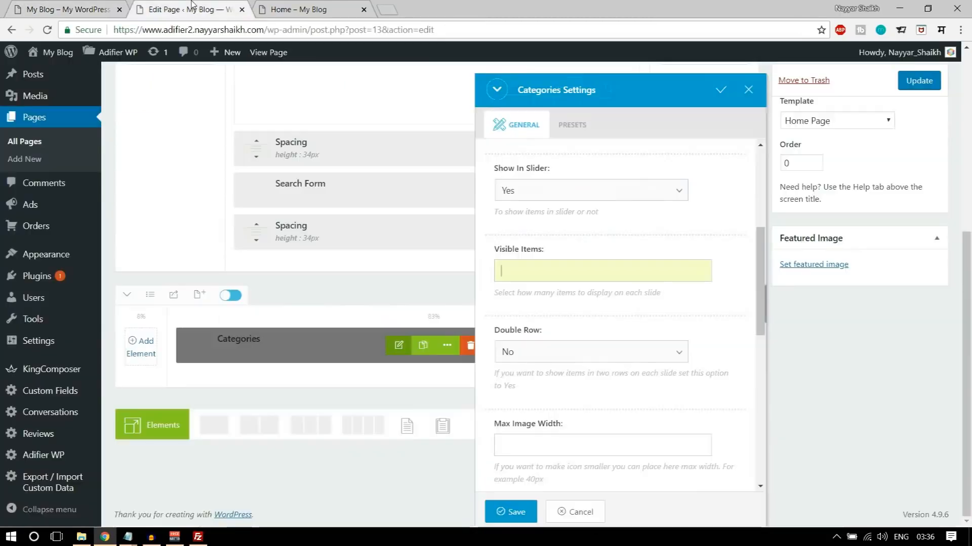
- Keep Double Row at No and set the category icons' maximum image width to 40px
{"action": "scroll", "coordinate": [604, 278], "scroll_direction": "down", "scroll_amount": 1}
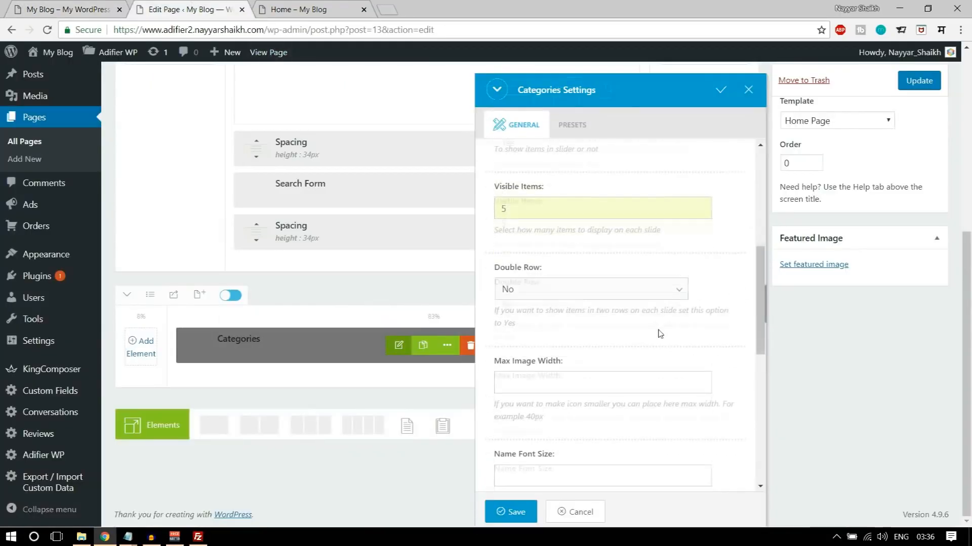
{"action": "left_click", "coordinate": [574, 287]}
{"action": "left_click", "coordinate": [548, 309]}
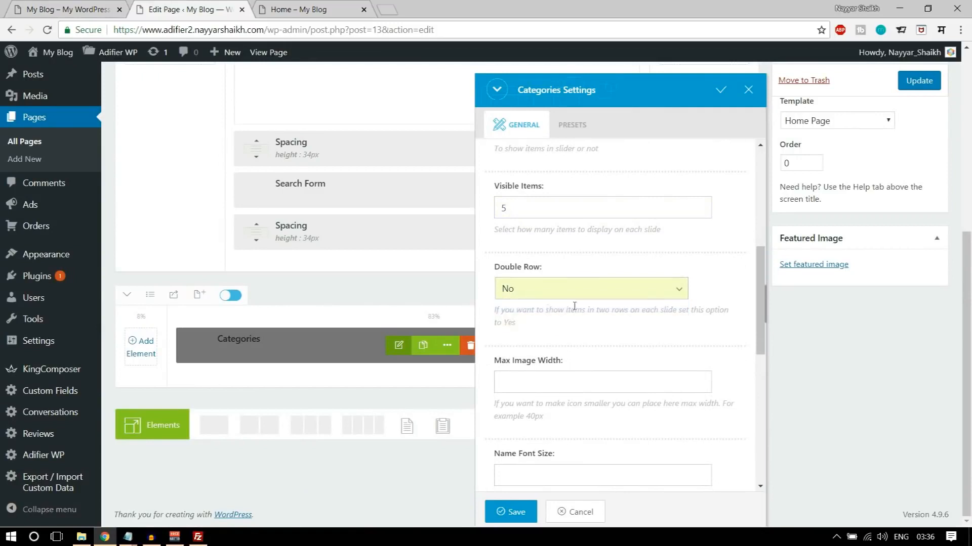
{"action": "scroll", "coordinate": [690, 360], "scroll_direction": "down", "scroll_amount": 2}
{"action": "left_click", "coordinate": [597, 256]}
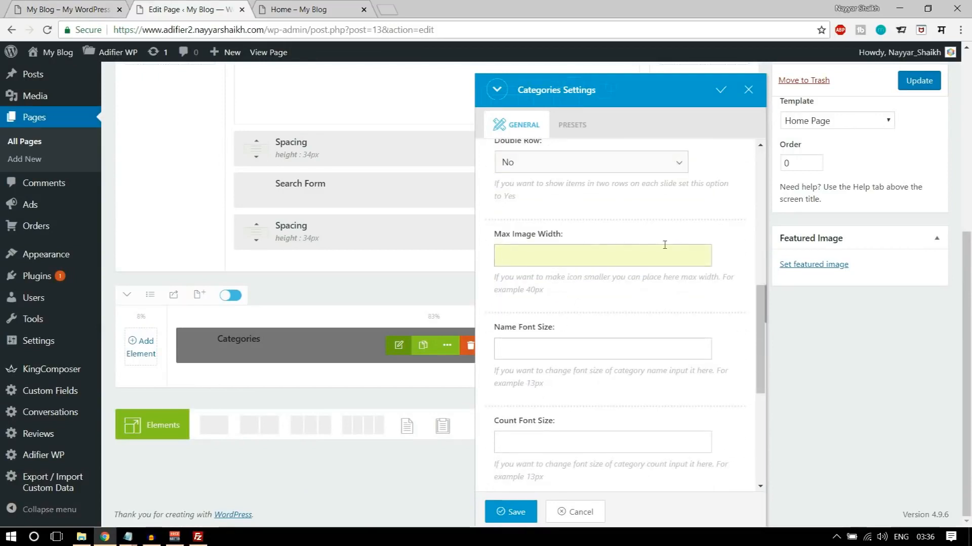
{"action": "scroll", "coordinate": [664, 245], "scroll_direction": "down", "scroll_amount": 1}
- Set the category name font size to 16px and the count font size to 12px
{"action": "left_click", "coordinate": [588, 287]}
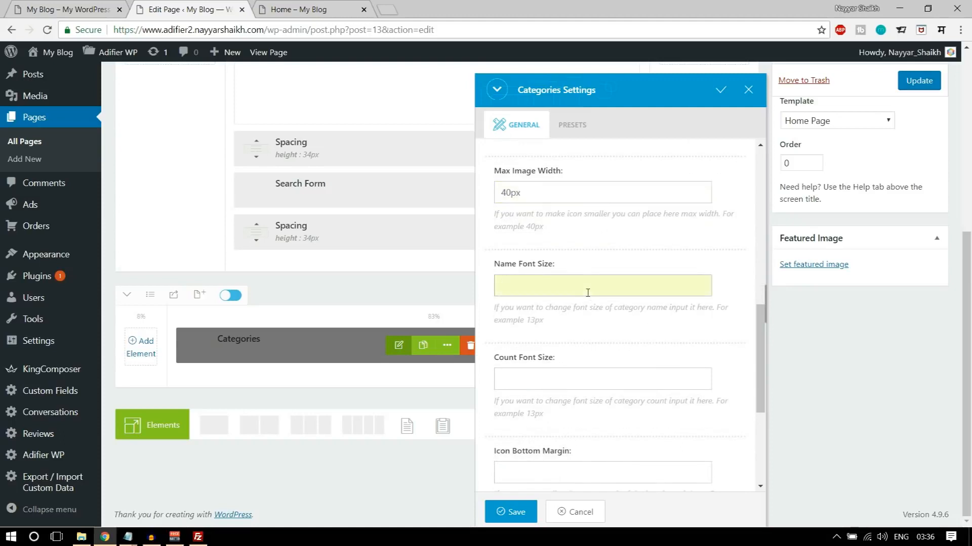
{"action": "type", "text": "16px"}
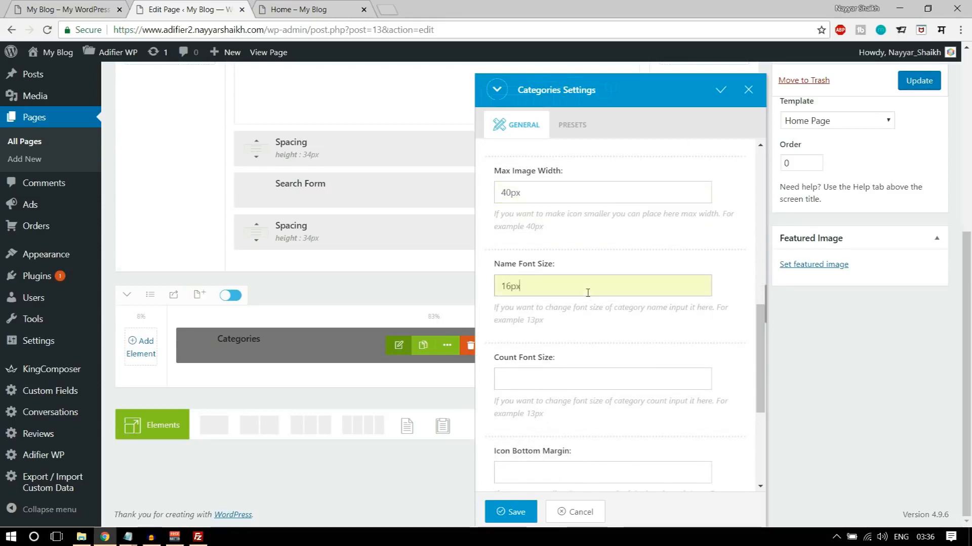
{"action": "left_click", "coordinate": [569, 384]}
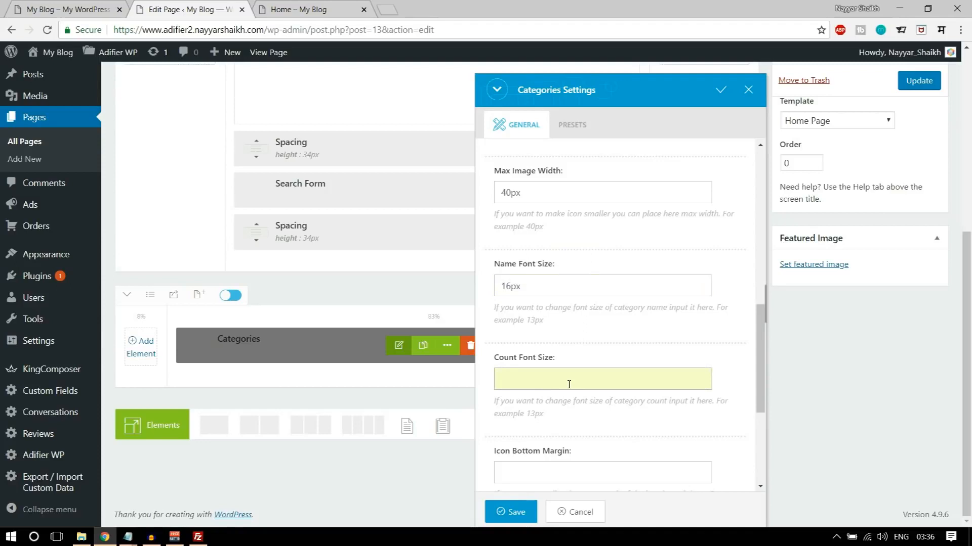
{"action": "scroll", "coordinate": [569, 384], "scroll_direction": "down", "scroll_amount": 3}
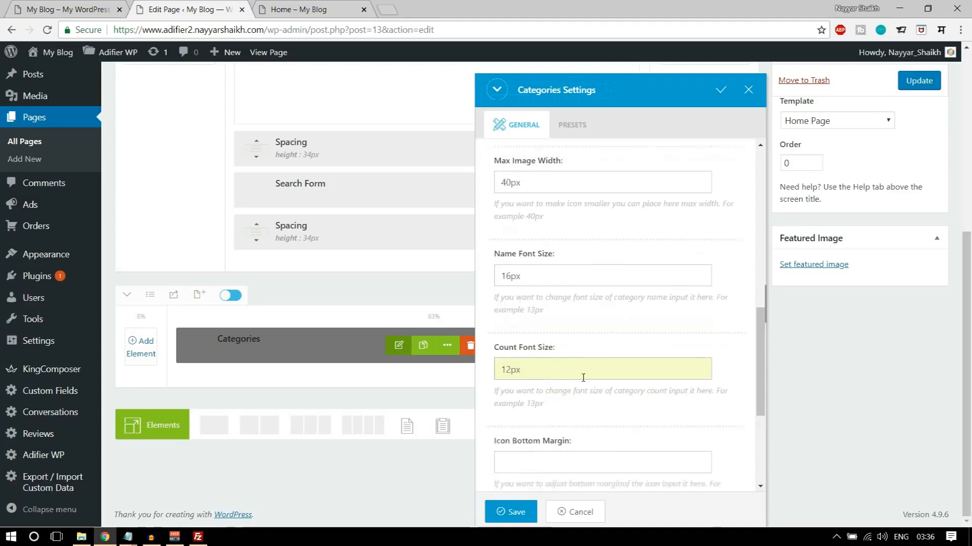
- Set the category icon's bottom margin to 5px and the box padding to 15px
{"action": "left_click", "coordinate": [568, 338]}
{"action": "scroll", "coordinate": [633, 342], "scroll_direction": "down", "scroll_amount": 1}
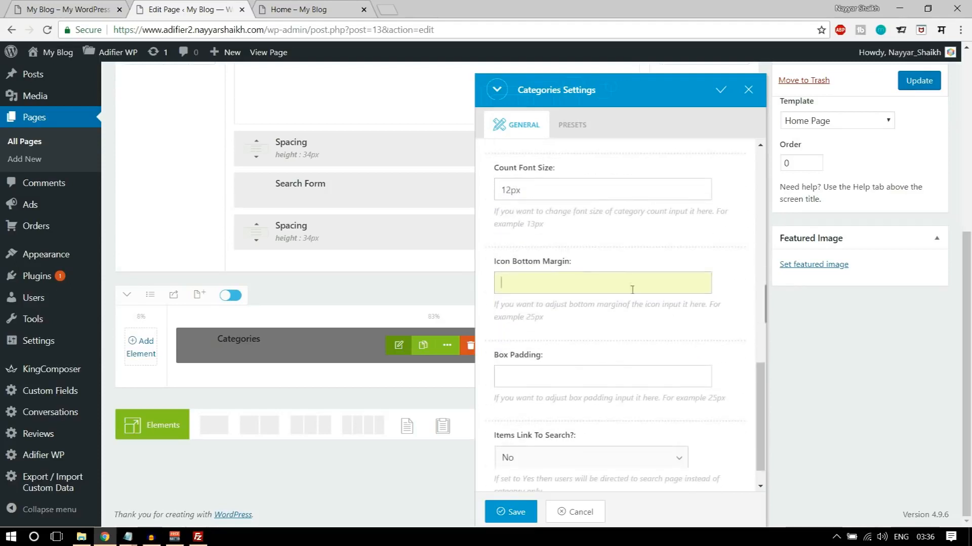
{"action": "type", "text": "5px"}
{"action": "scroll", "coordinate": [729, 283], "scroll_direction": "down", "scroll_amount": 1}
{"action": "left_click", "coordinate": [567, 338]}
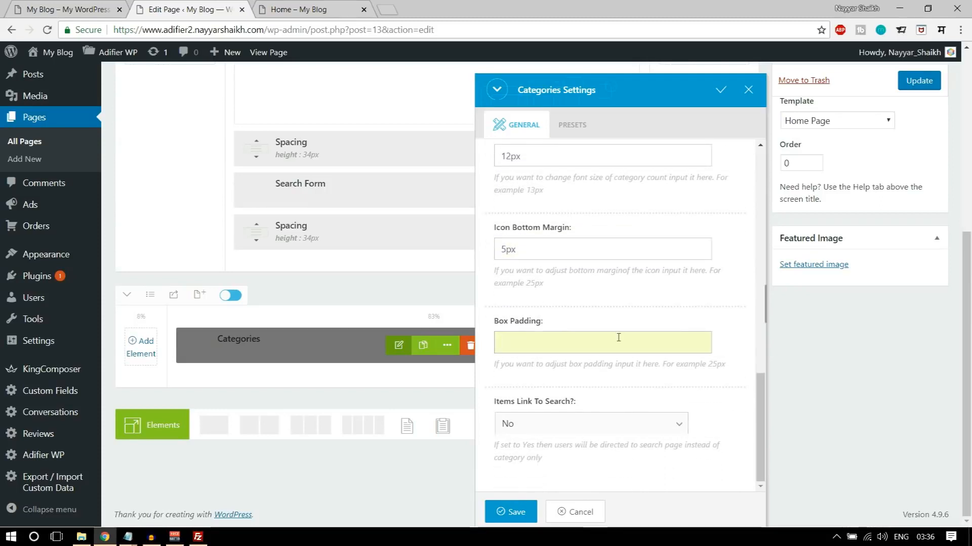
{"action": "type", "text": "15px"}
- Compare with the demo's category boxes, set Items Link To Search to Yes and save the Categories settings
{"action": "left_click", "coordinate": [43, 5]}
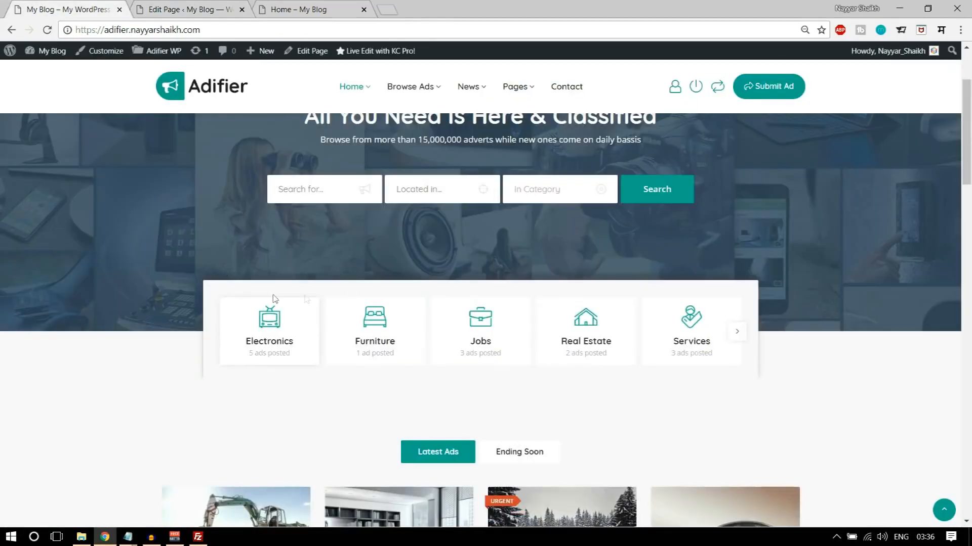
{"action": "left_click", "coordinate": [171, 7]}
{"action": "left_click", "coordinate": [98, 4]}
{"action": "left_click", "coordinate": [177, 8]}
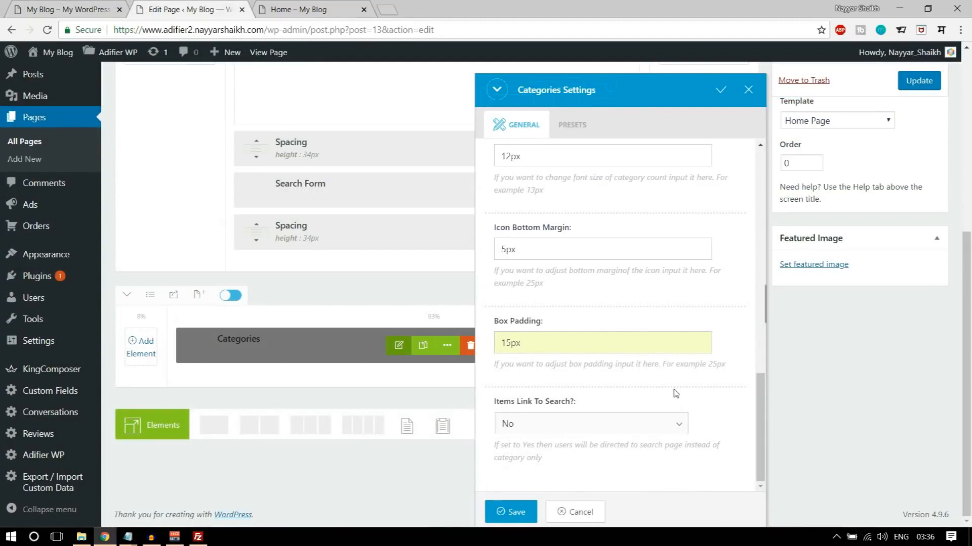
{"action": "left_click", "coordinate": [570, 428]}
{"action": "left_click", "coordinate": [553, 454]}
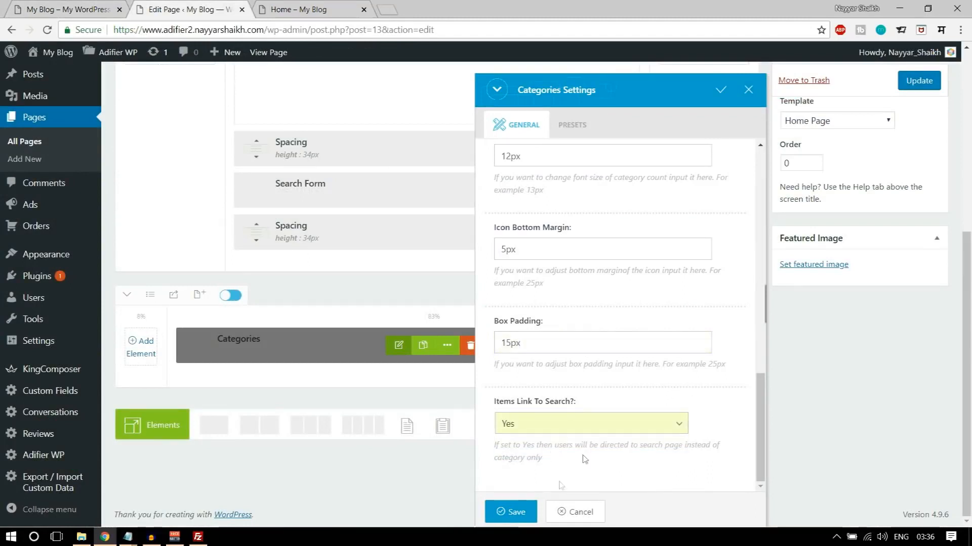
{"action": "left_click", "coordinate": [517, 512]}
- Update the Home page, reload its live page and compare the category section with the demo homepage
{"action": "left_click", "coordinate": [919, 81]}
{"action": "left_click", "coordinate": [306, 8]}
{"action": "left_click", "coordinate": [47, 29]}
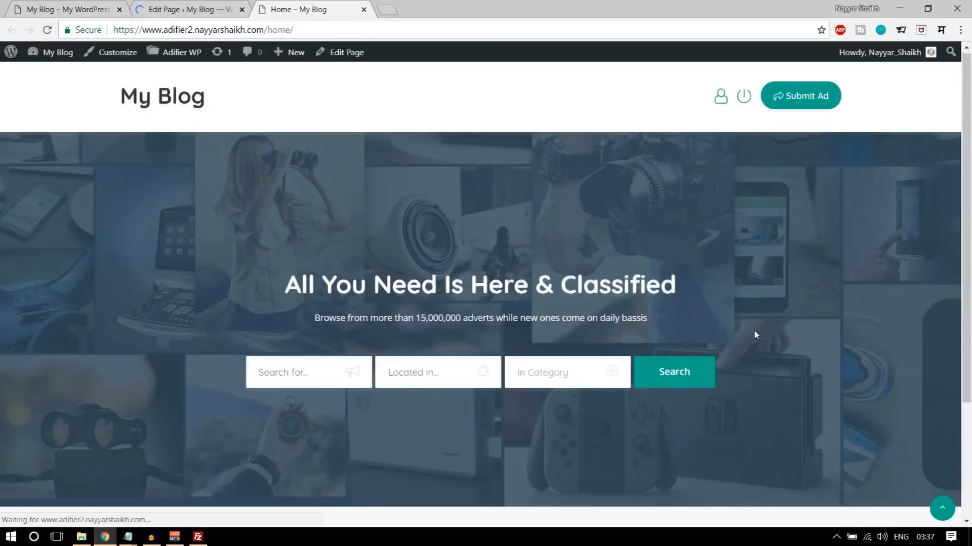
{"action": "scroll", "coordinate": [754, 335], "scroll_direction": "down", "scroll_amount": 3}
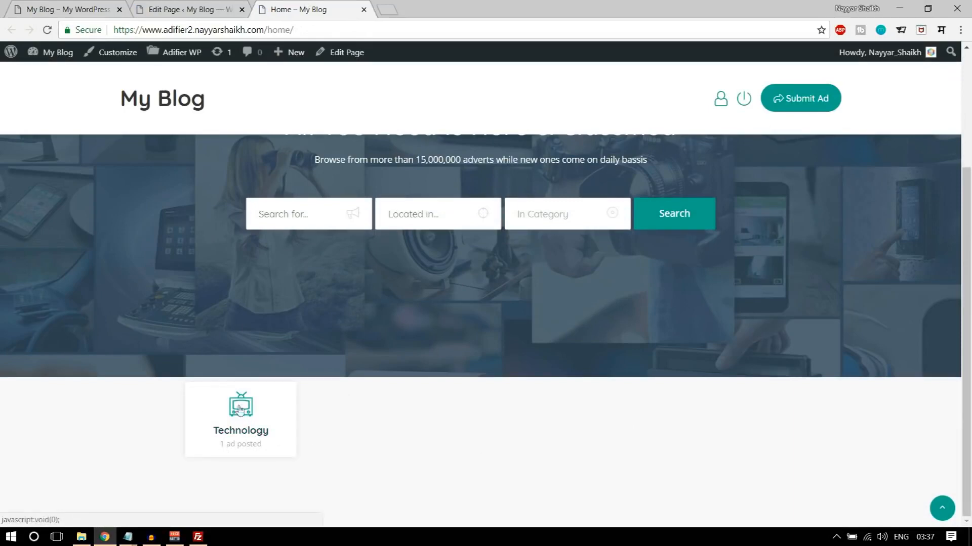
{"action": "scroll", "coordinate": [341, 445], "scroll_direction": "up", "scroll_amount": 1}
{"action": "scroll", "coordinate": [340, 445], "scroll_direction": "down", "scroll_amount": 1}
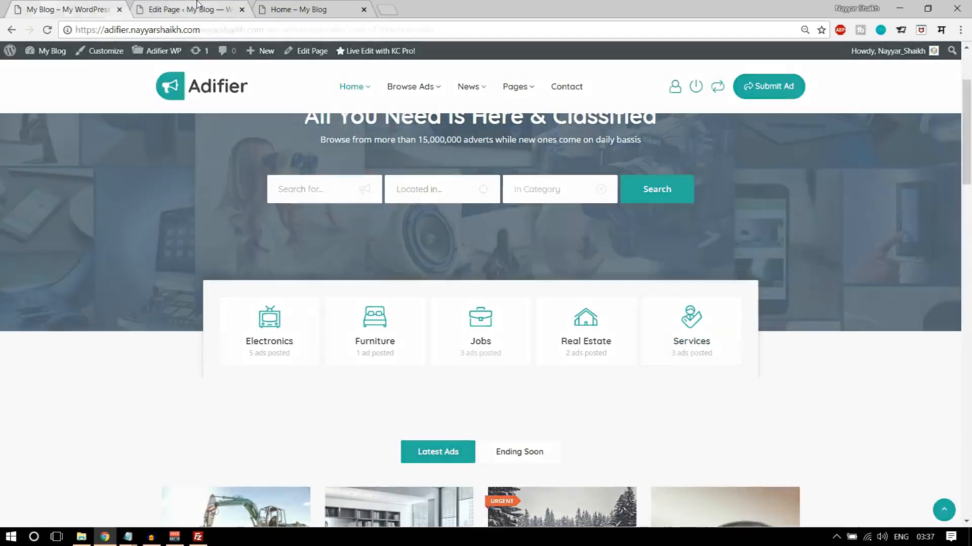
- Open the background styling settings of the wide middle column that holds the Categories element
{"action": "left_click", "coordinate": [231, 15]}
{"action": "scroll", "coordinate": [447, 224], "scroll_direction": "down", "scroll_amount": 6}
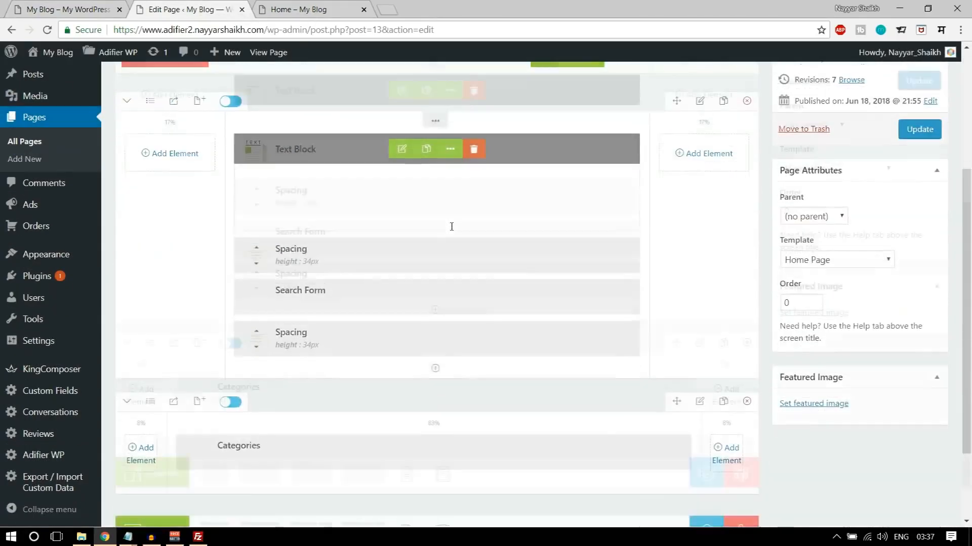
{"action": "mouse_move", "coordinate": [433, 322]}
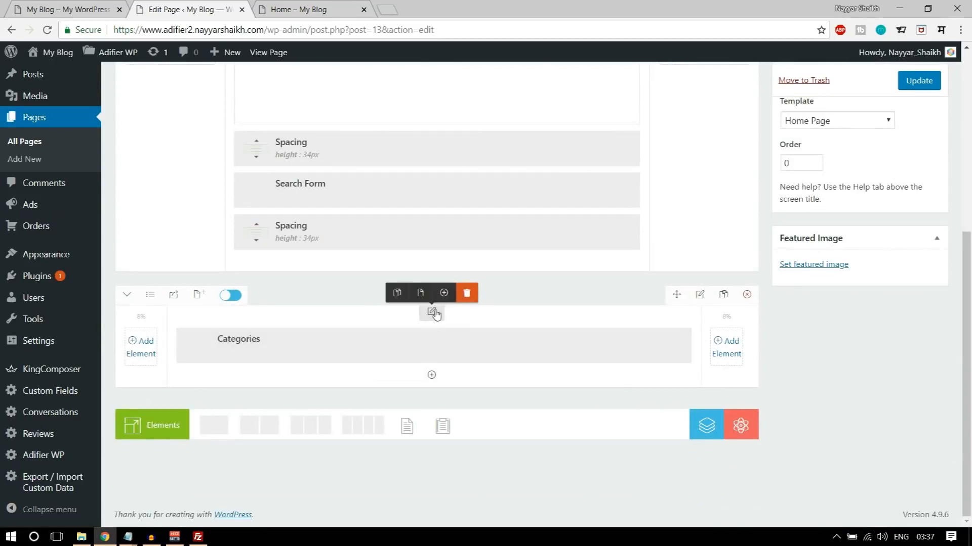
{"action": "left_click", "coordinate": [431, 315]}
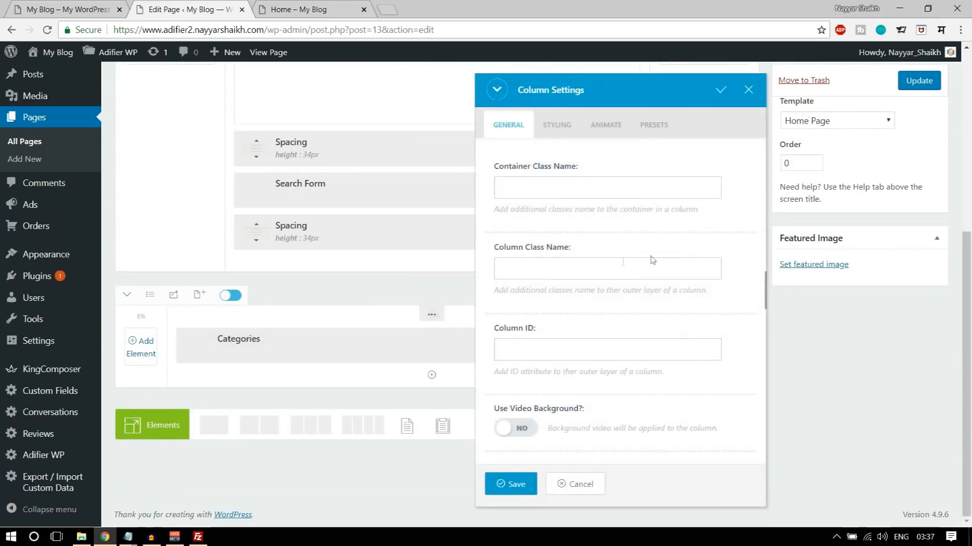
{"action": "left_click", "coordinate": [561, 128]}
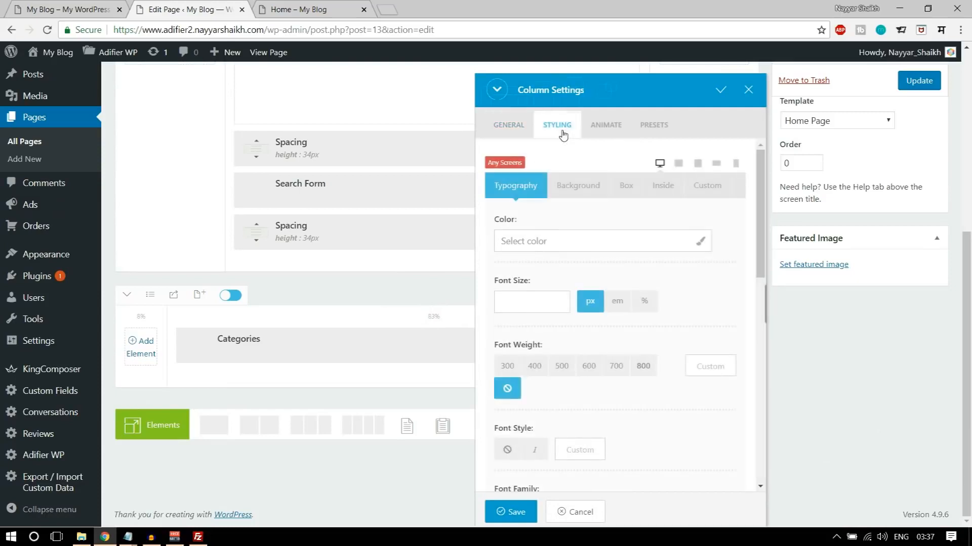
{"action": "left_click", "coordinate": [626, 194]}
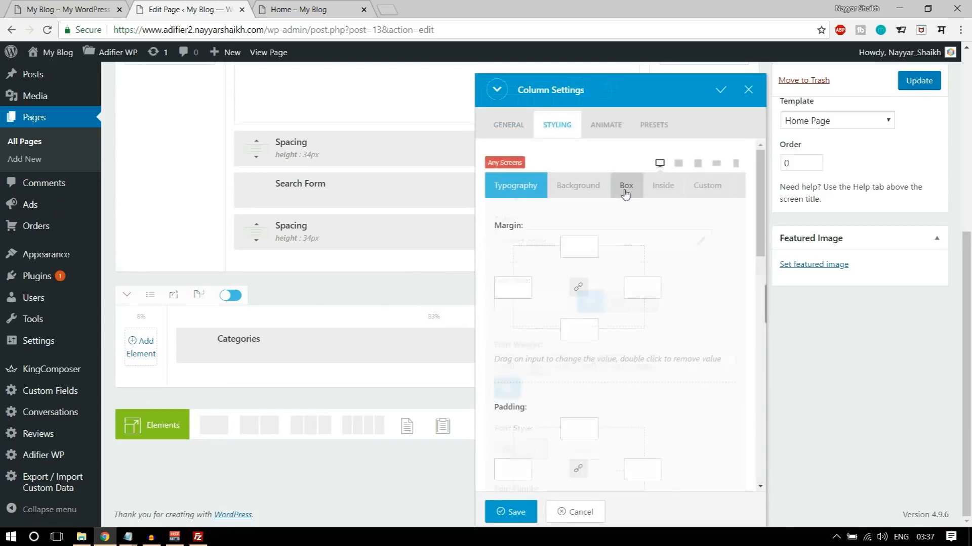
{"action": "left_click", "coordinate": [604, 202]}
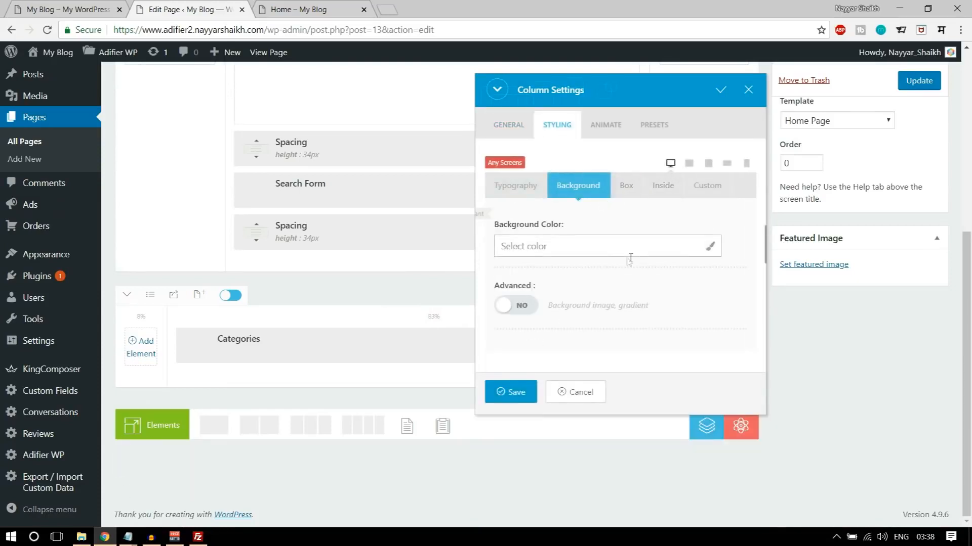
- Check the demo's category box and set the Categories column's background color to #f8f8f8
{"action": "left_click", "coordinate": [76, 10]}
{"action": "mouse_move", "coordinate": [732, 338]}
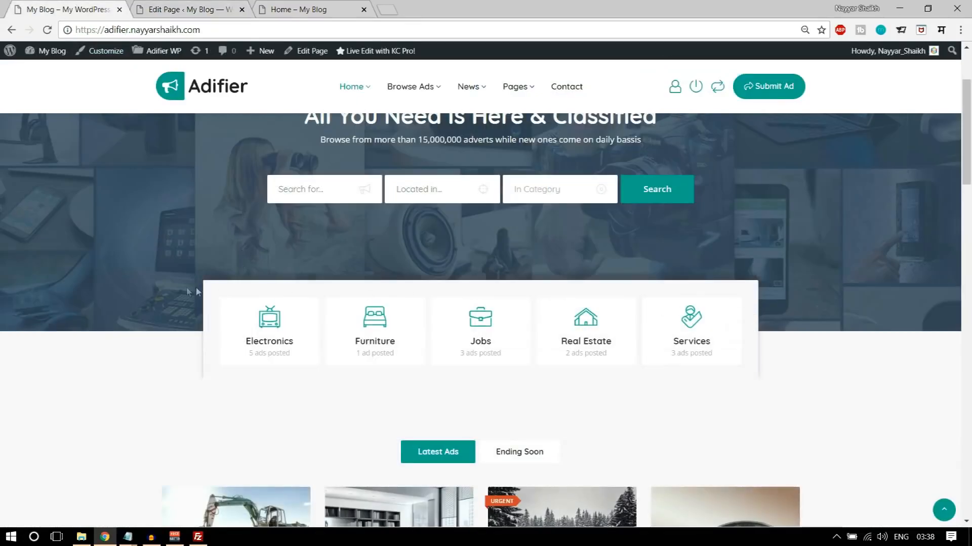
{"action": "left_click", "coordinate": [174, 9]}
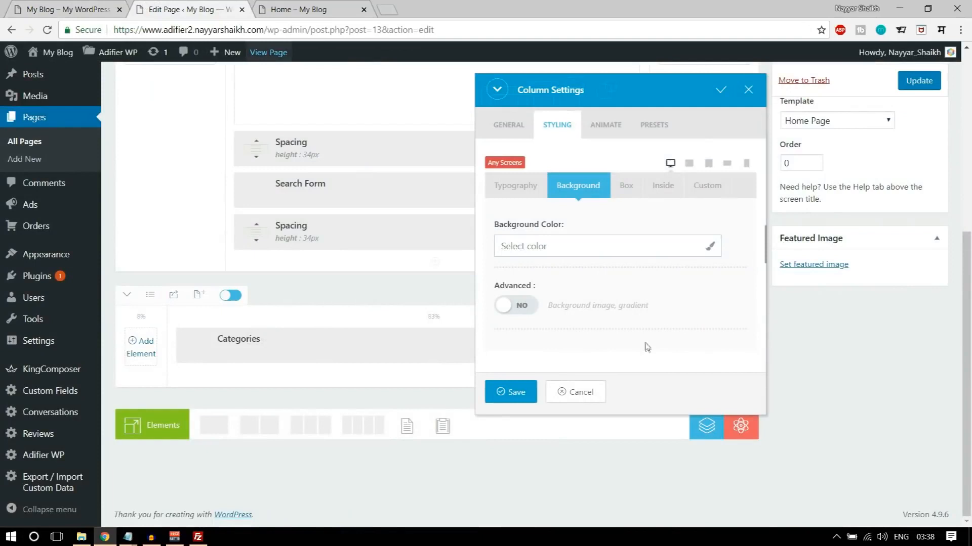
{"action": "left_click", "coordinate": [554, 248]}
{"action": "type", "text": "#f8f8f8"}
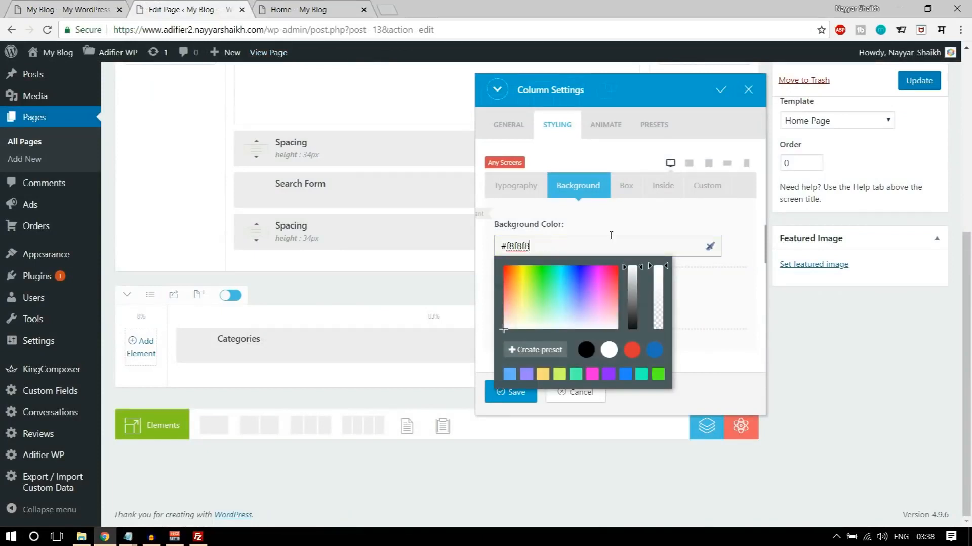
{"action": "left_click", "coordinate": [586, 240]}
{"action": "left_click", "coordinate": [730, 323]}
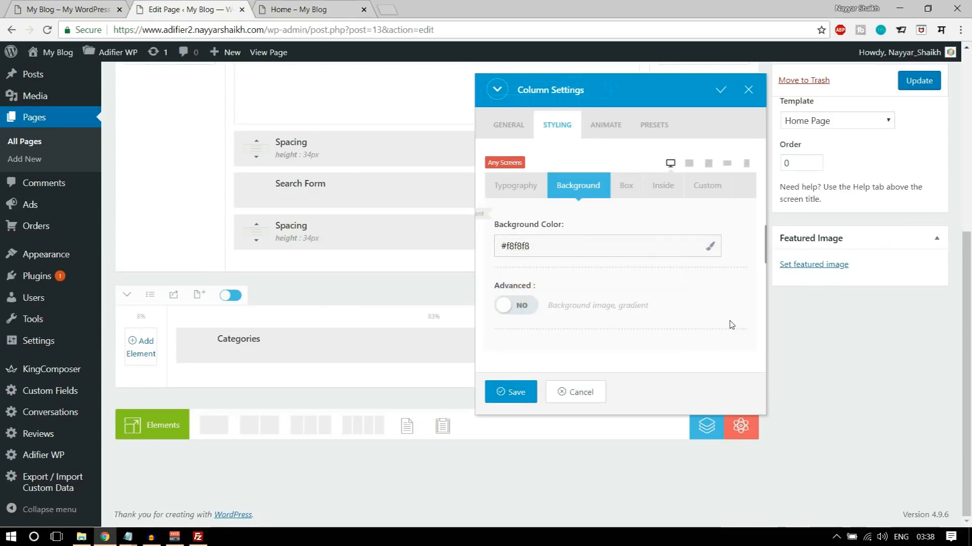
- Check the category section on the live page and set the column's top margin to -90px
{"action": "left_click", "coordinate": [626, 197]}
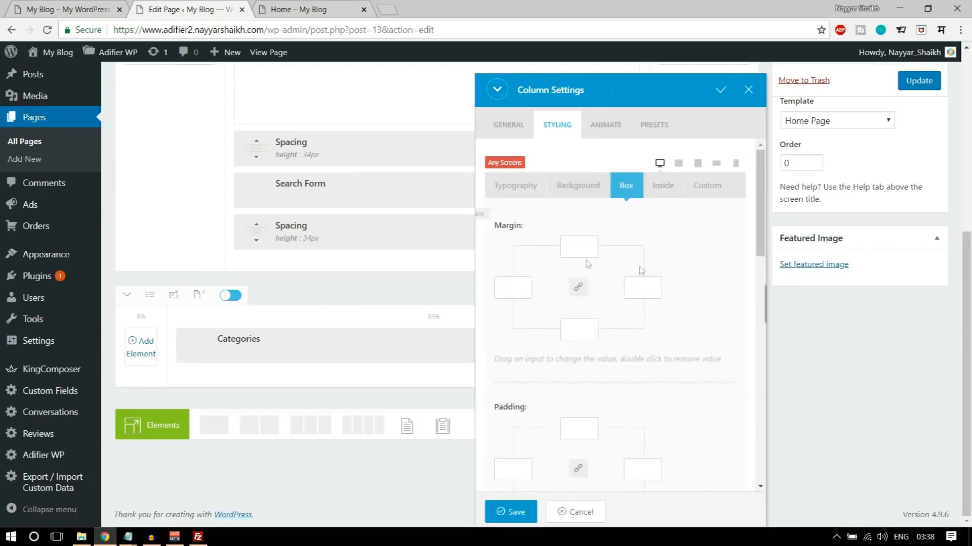
{"action": "key", "text": "ctrl+Tab"}
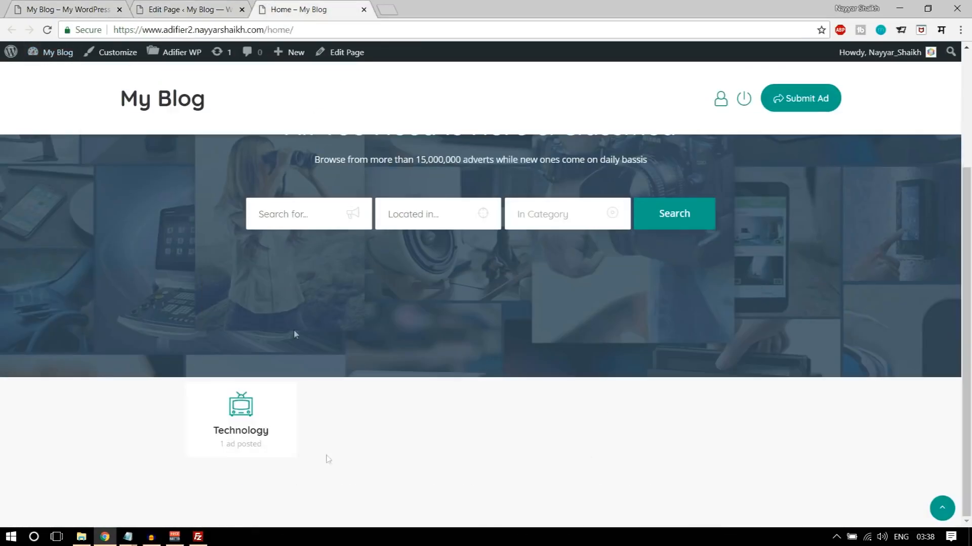
{"action": "key", "text": "ctrl+shift+Tab"}
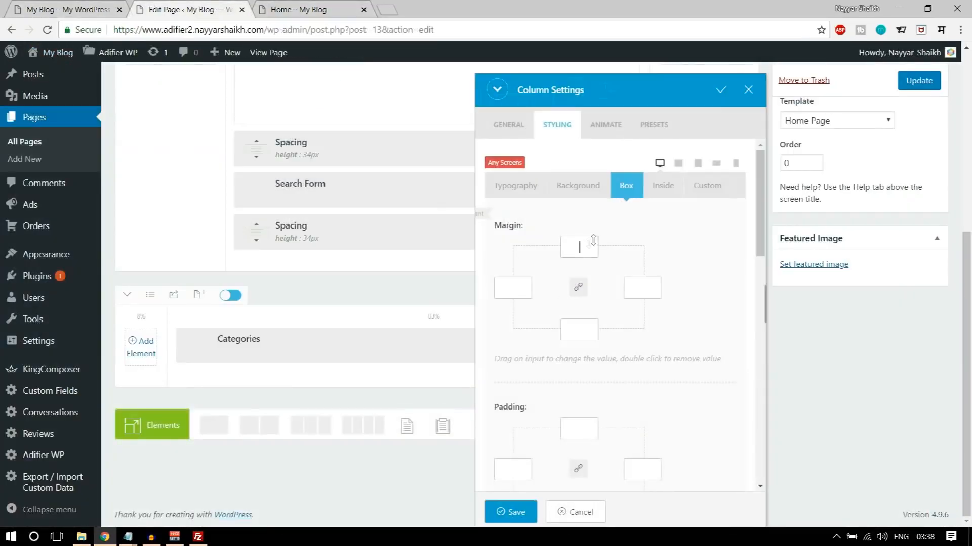
{"action": "scroll", "coordinate": [681, 309], "scroll_direction": "up", "scroll_amount": 2}
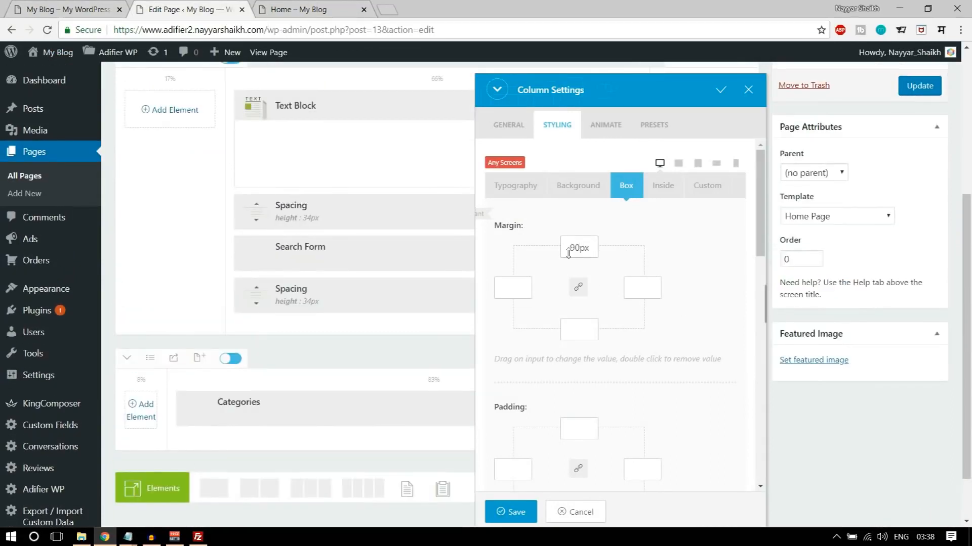
{"action": "type", "text": "-"}
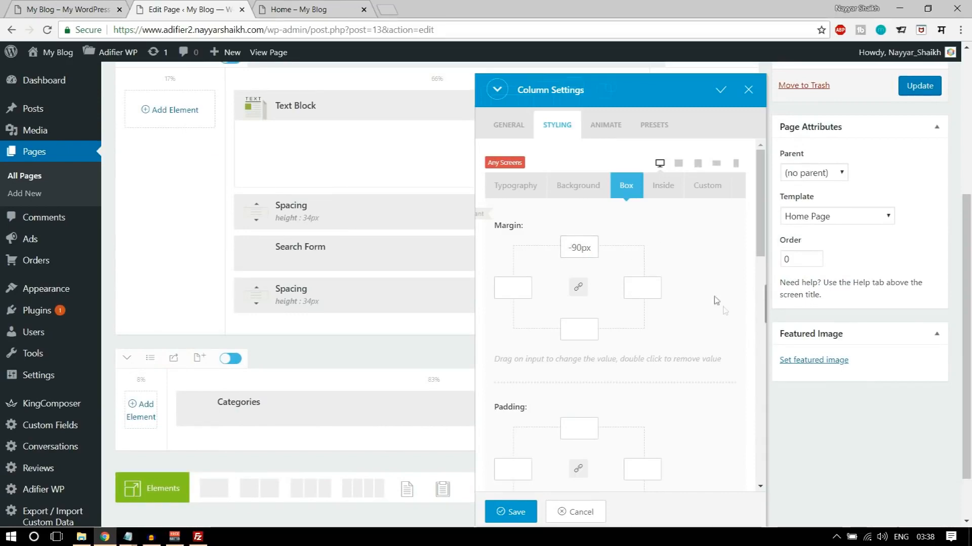
- Set the column's padding to 23px at top and bottom and 20px at left and right, checking against the demo
{"action": "scroll", "coordinate": [716, 300], "scroll_direction": "down", "scroll_amount": 3}
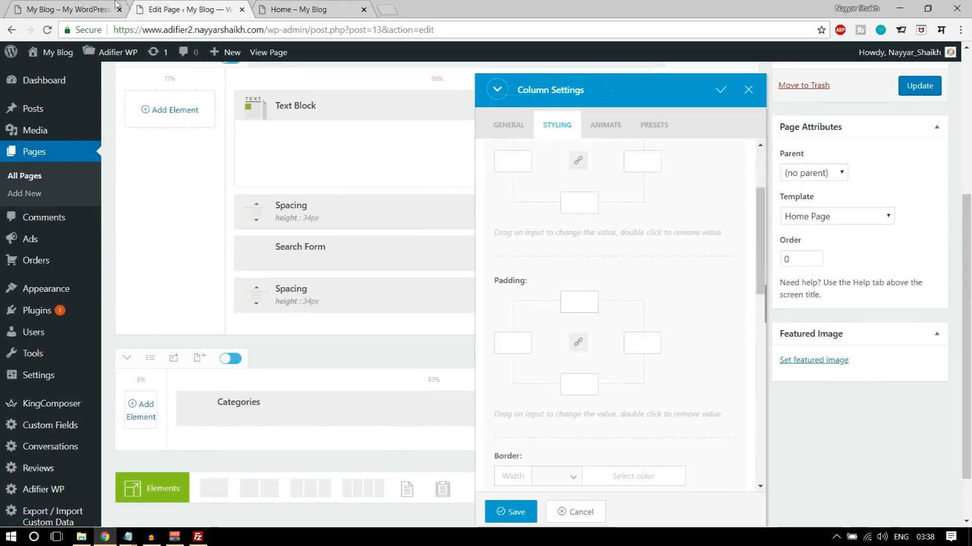
{"action": "left_click", "coordinate": [59, 7]}
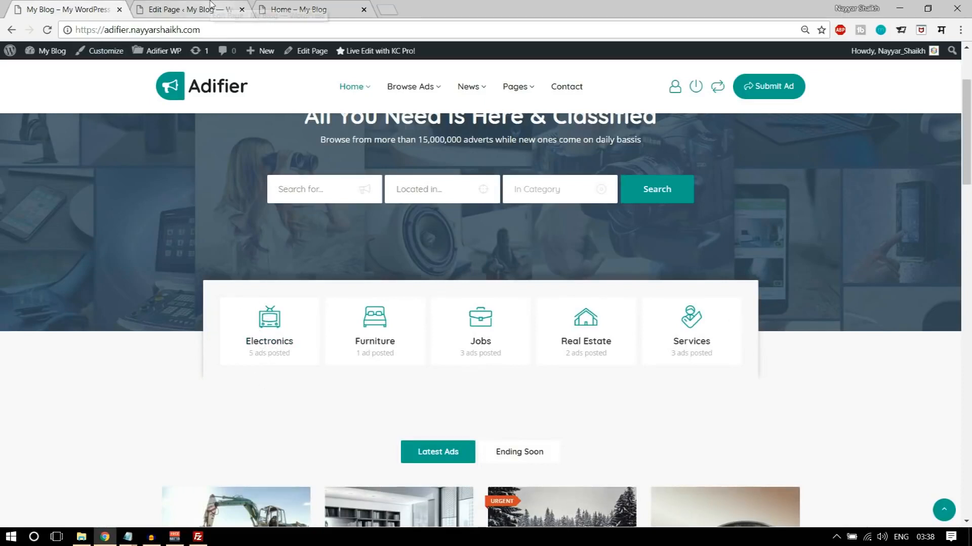
{"action": "left_click", "coordinate": [182, 9]}
{"action": "type", "text": "23"}
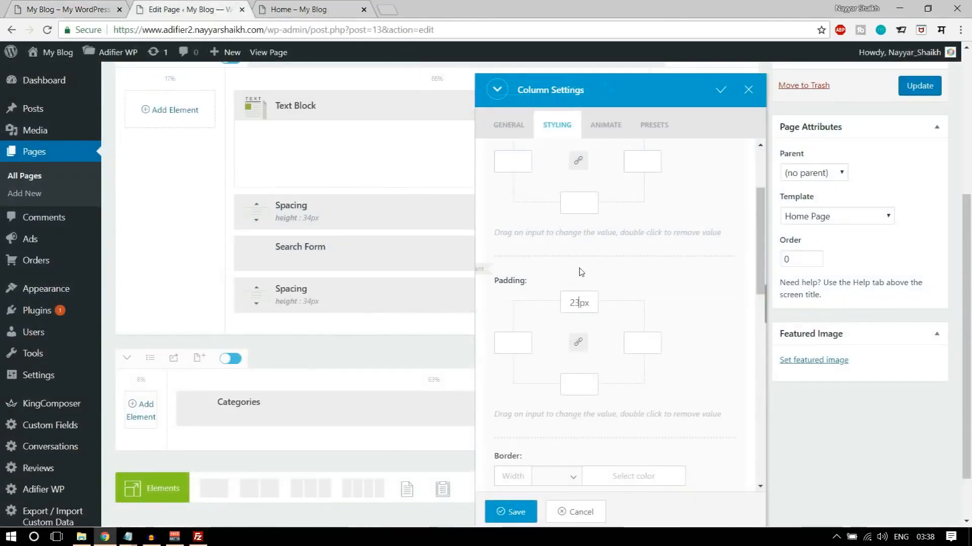
{"action": "key", "text": "ctrl+a"}
{"action": "type", "text": "3"}
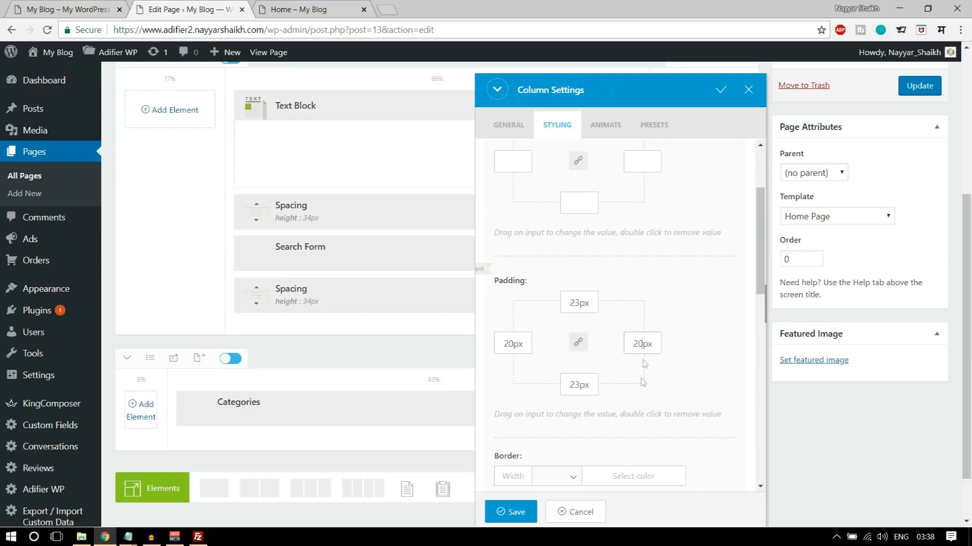
- Copy the shadow value from the CSS notes in Notepad and set the column's box shadow to 0 -12px 10px 0 rgba(42,47,54,.3)
{"action": "scroll", "coordinate": [652, 362], "scroll_direction": "down", "scroll_amount": 6}
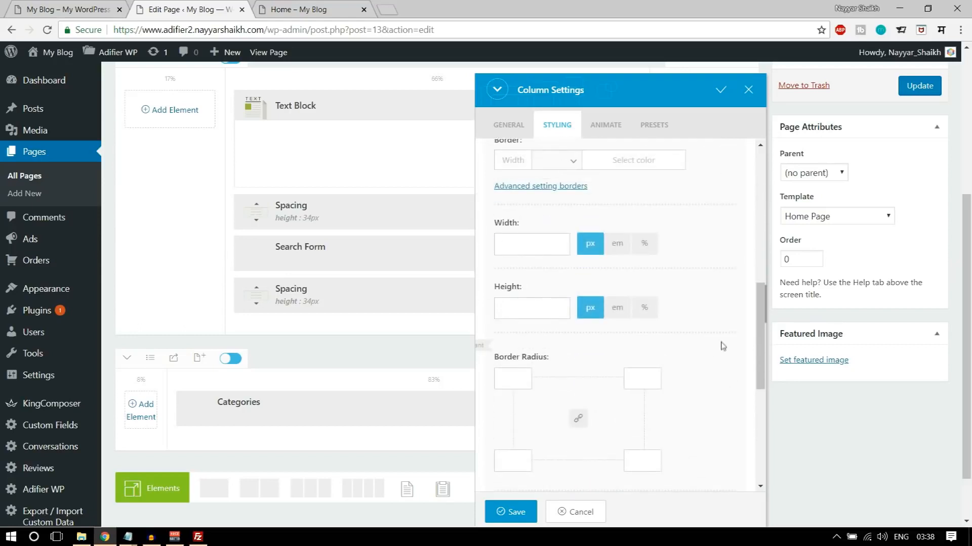
{"action": "scroll", "coordinate": [716, 346], "scroll_direction": "down", "scroll_amount": 2}
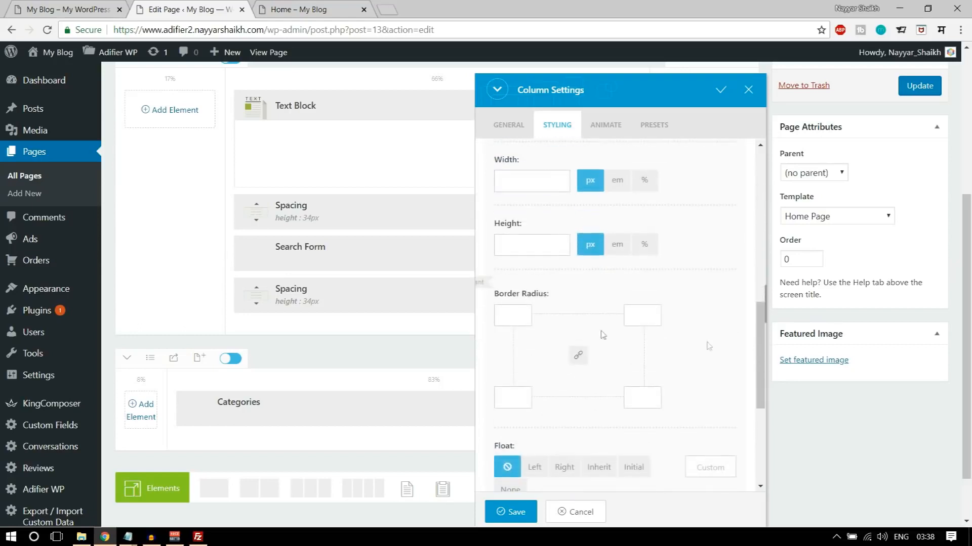
{"action": "left_click", "coordinate": [649, 317]}
{"action": "scroll", "coordinate": [708, 344], "scroll_direction": "down", "scroll_amount": 5}
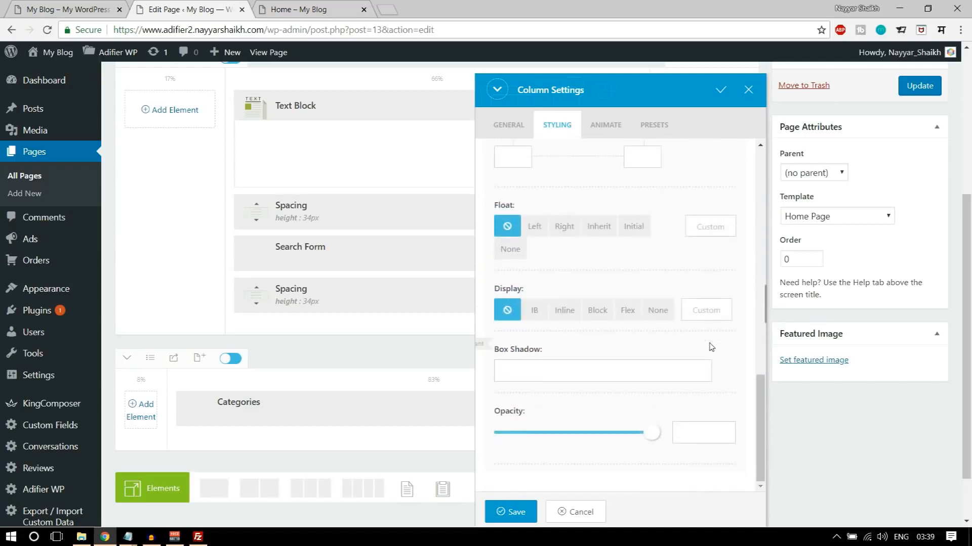
{"action": "left_click", "coordinate": [592, 365]}
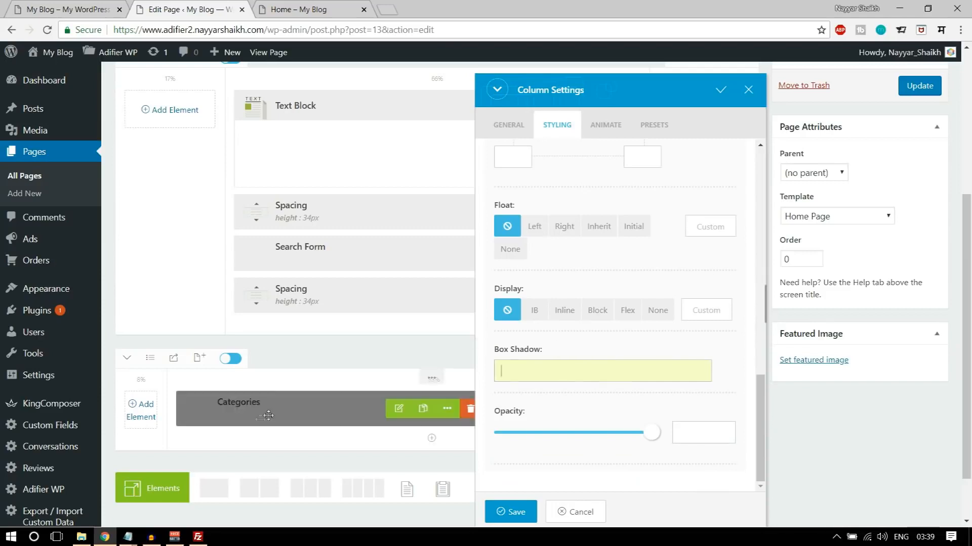
{"action": "left_click", "coordinate": [128, 537]}
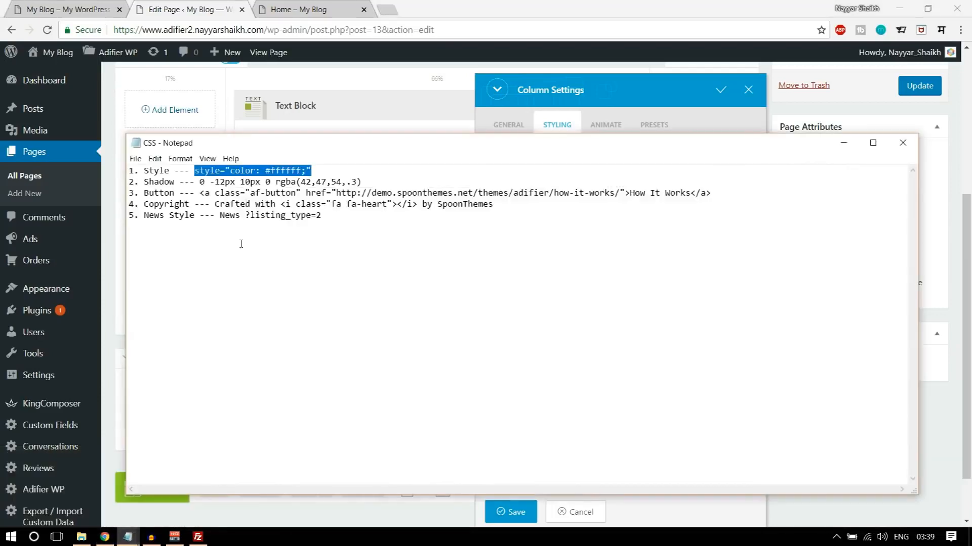
{"action": "double_click", "coordinate": [161, 183]}
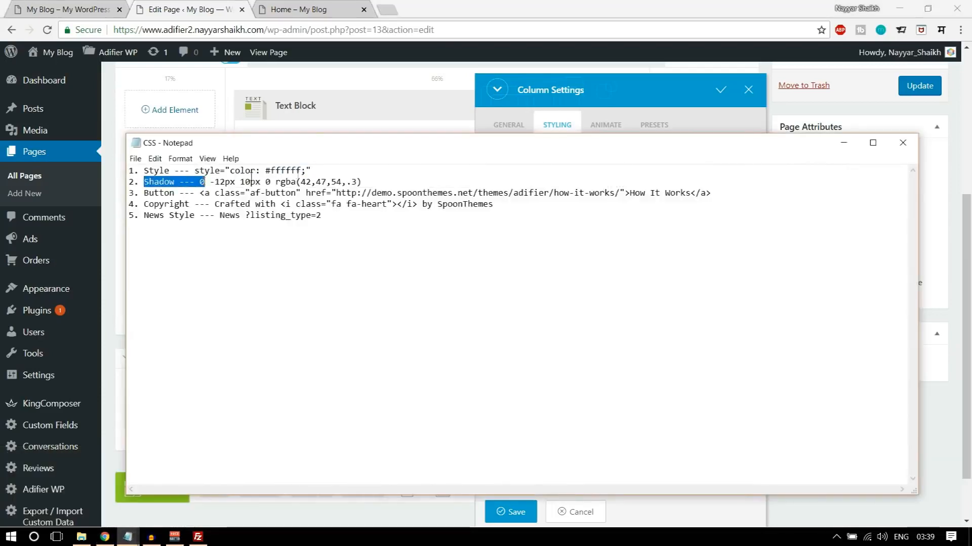
{"action": "left_click_drag", "start_coordinate": [382, 181], "coordinate": [199, 185]}
{"action": "key", "text": "ctrl+c"}
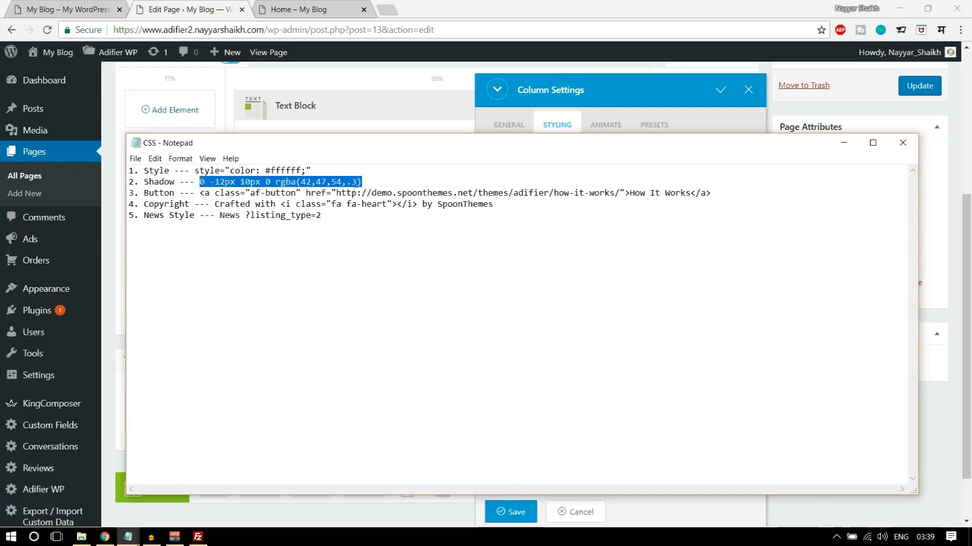
{"action": "key", "text": "alt+Tab"}
{"action": "left_click", "coordinate": [596, 375]}
{"action": "key", "text": "ctrl+v"}
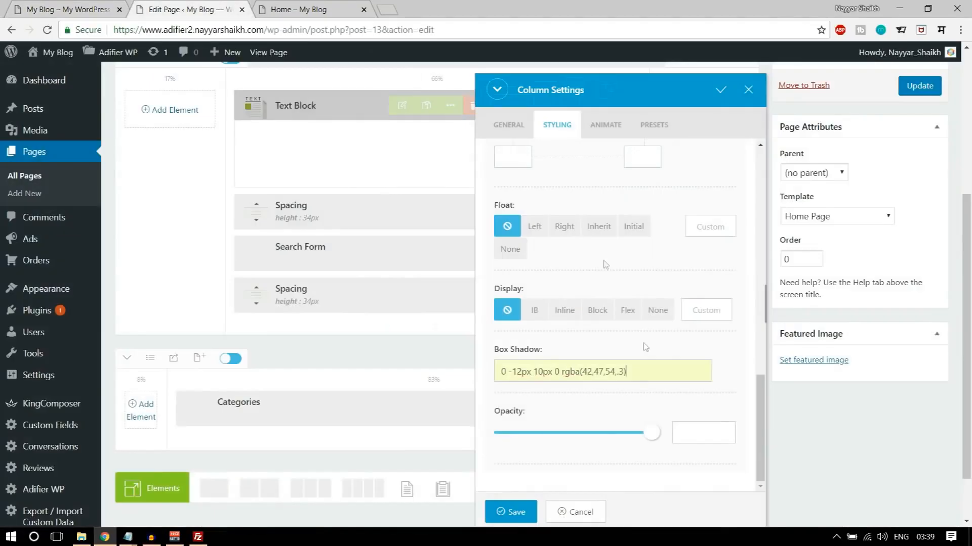
- Save the column settings, update the Home page and check the category section on its live page
{"action": "left_click", "coordinate": [514, 512]}
{"action": "left_click", "coordinate": [917, 87]}
{"action": "left_click", "coordinate": [300, 10]}
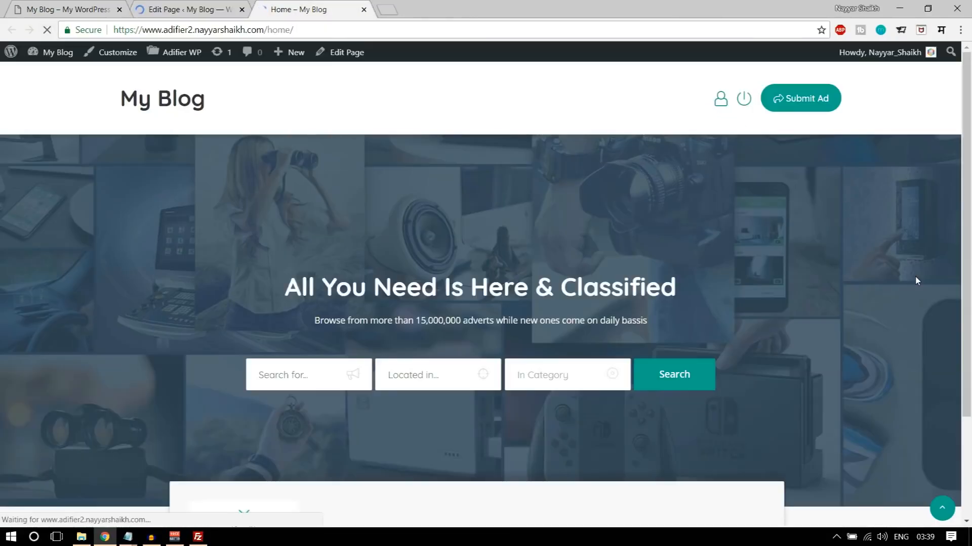
{"action": "scroll", "coordinate": [914, 285], "scroll_direction": "down", "scroll_amount": 3}
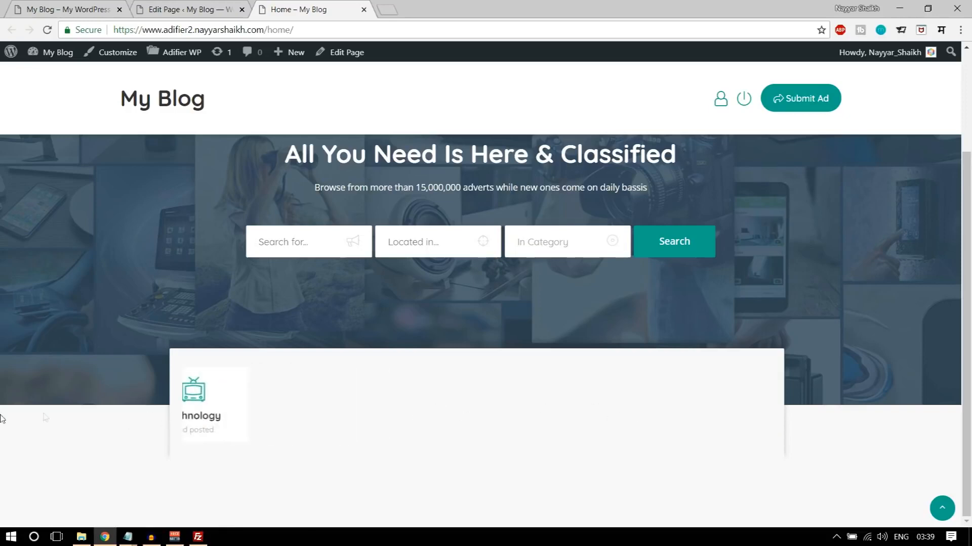
- Check the demo's section below the categories and add a one-column row beneath the Categories row
{"action": "left_click", "coordinate": [49, 6]}
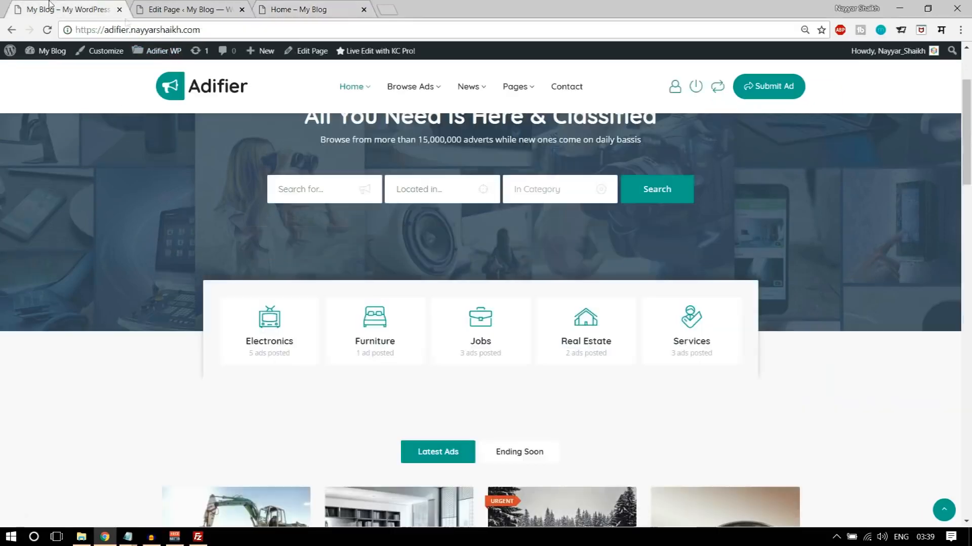
{"action": "scroll", "coordinate": [456, 263], "scroll_direction": "down", "scroll_amount": 4}
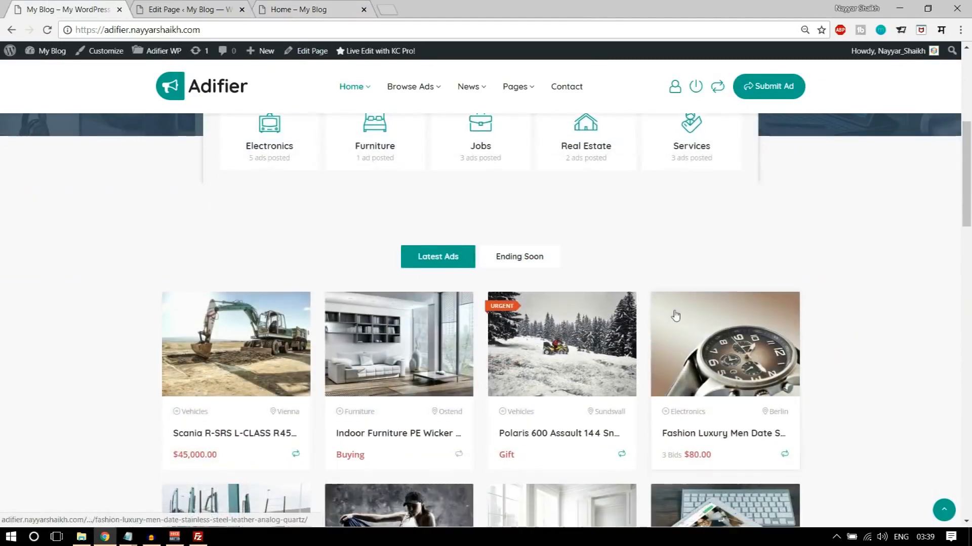
{"action": "scroll", "coordinate": [556, 308], "scroll_direction": "up", "scroll_amount": 1}
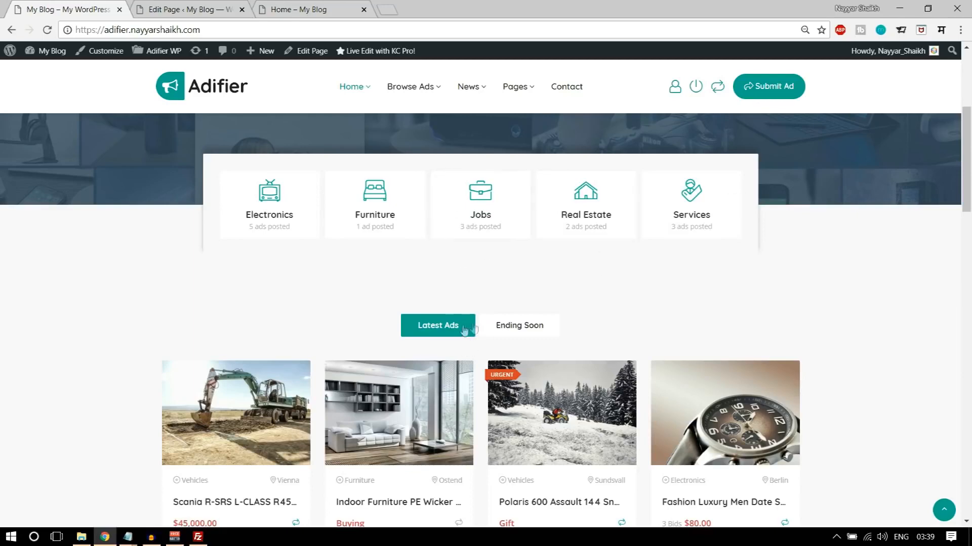
{"action": "left_click", "coordinate": [205, 5]}
{"action": "scroll", "coordinate": [579, 269], "scroll_direction": "down", "scroll_amount": 6}
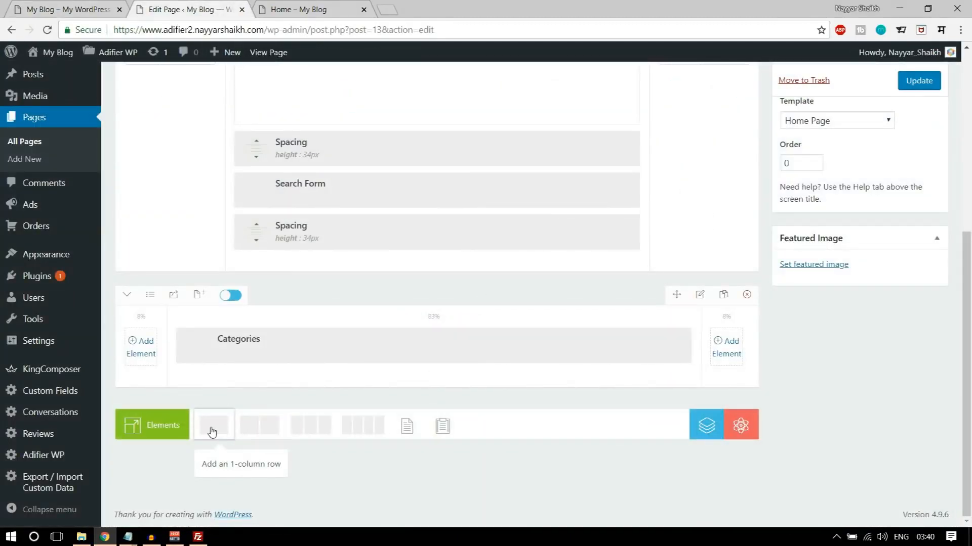
{"action": "left_click", "coordinate": [212, 430]}
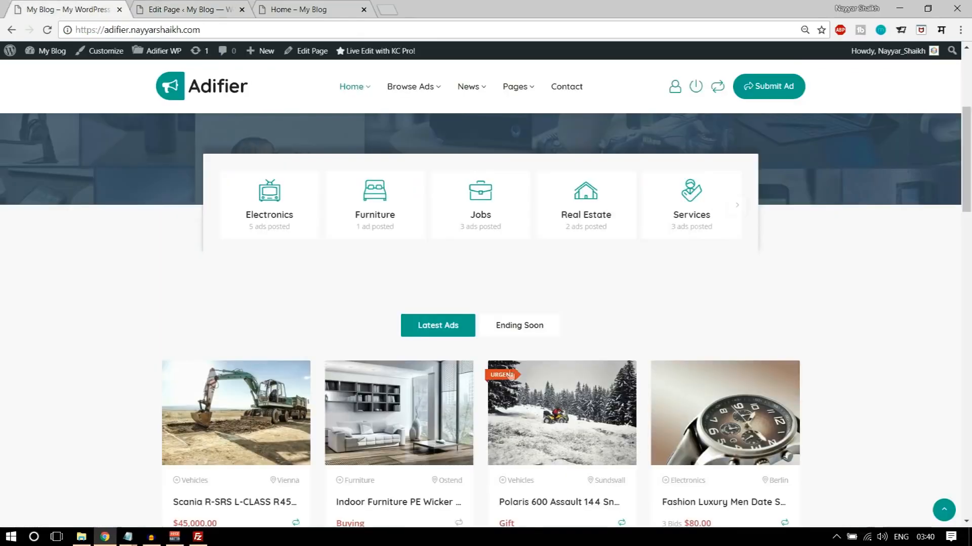
- Check the demo's Latest Ads and Ending Soon section and add a Tabs - Sliders element to the new row below Categories
{"action": "scroll", "coordinate": [305, 349], "scroll_direction": "down", "scroll_amount": 3}
{"action": "scroll", "coordinate": [881, 394], "scroll_direction": "down", "scroll_amount": 15}
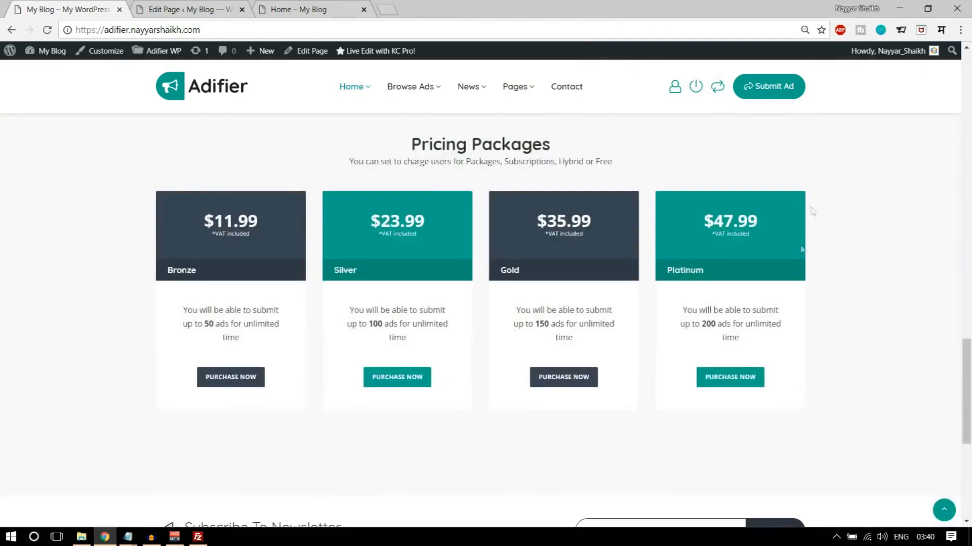
{"action": "scroll", "coordinate": [809, 294], "scroll_direction": "down", "scroll_amount": 5}
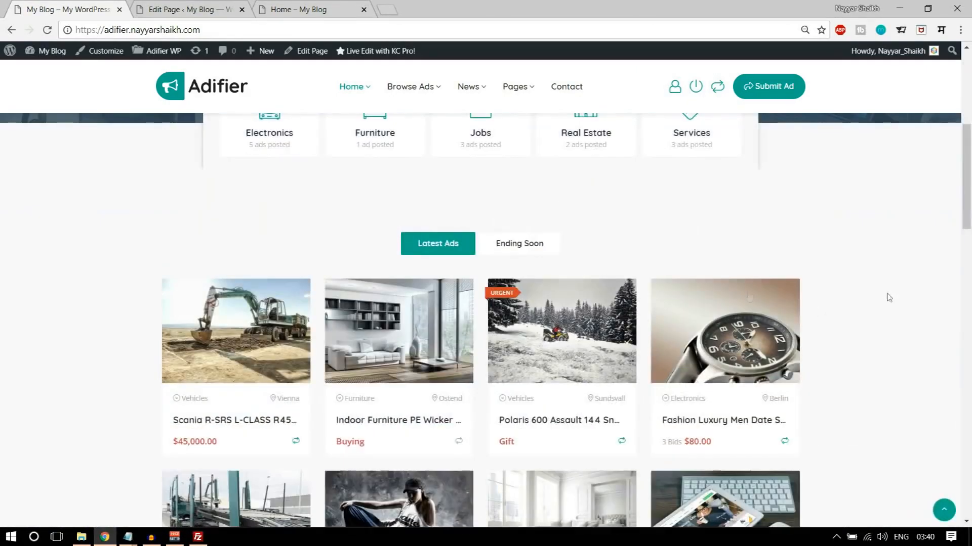
{"action": "left_click", "coordinate": [199, 7]}
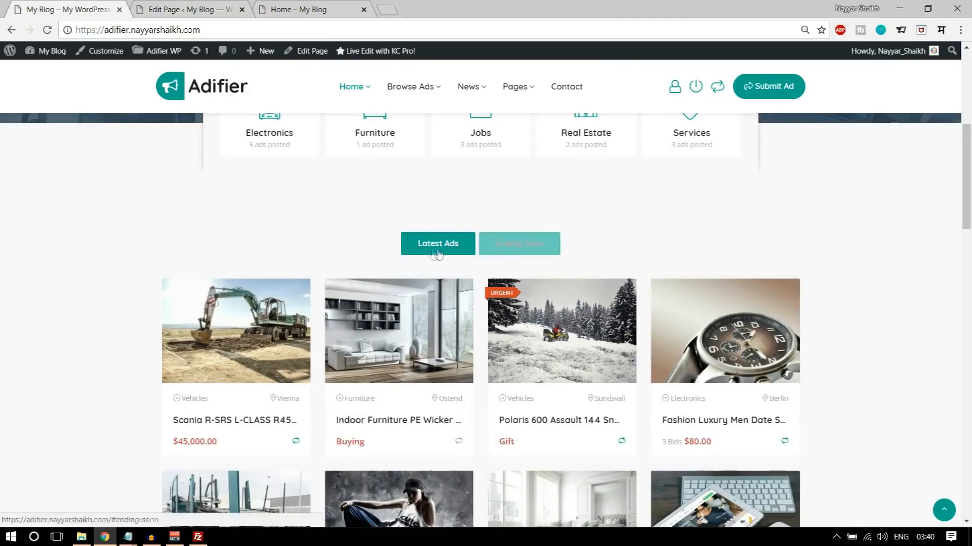
{"action": "left_click", "coordinate": [198, 8]}
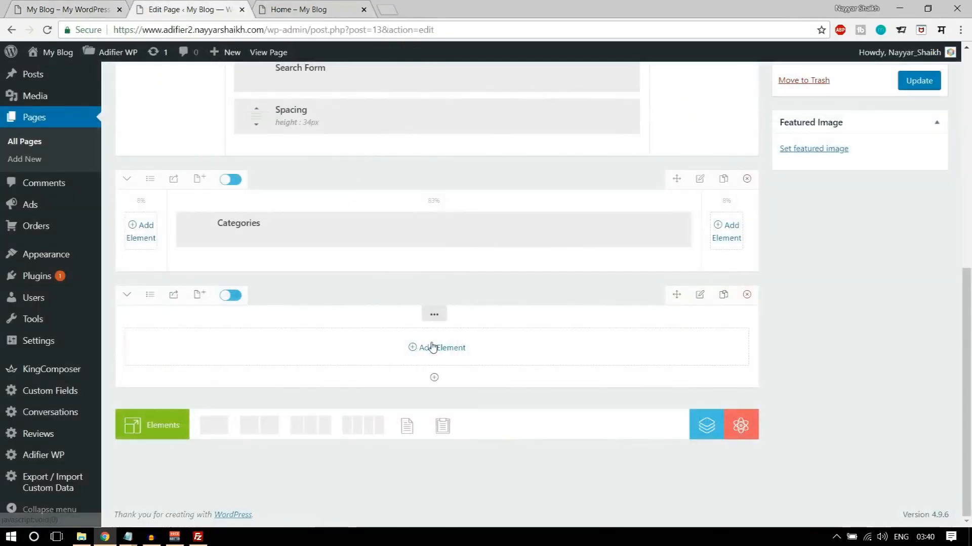
{"action": "left_click", "coordinate": [433, 347]}
{"action": "type", "text": "tabs"}
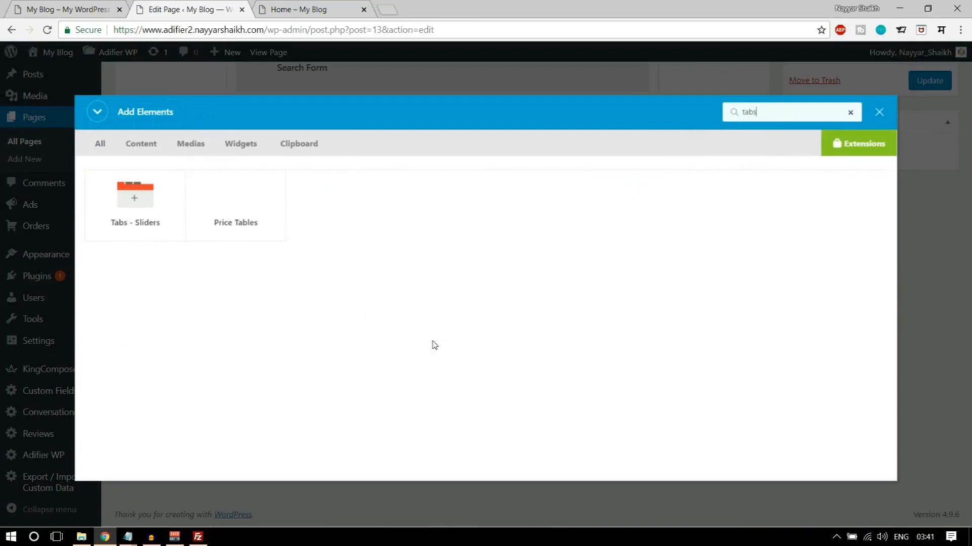
{"action": "left_click", "coordinate": [137, 215]}
{"action": "scroll", "coordinate": [501, 330], "scroll_direction": "down", "scroll_amount": 1}
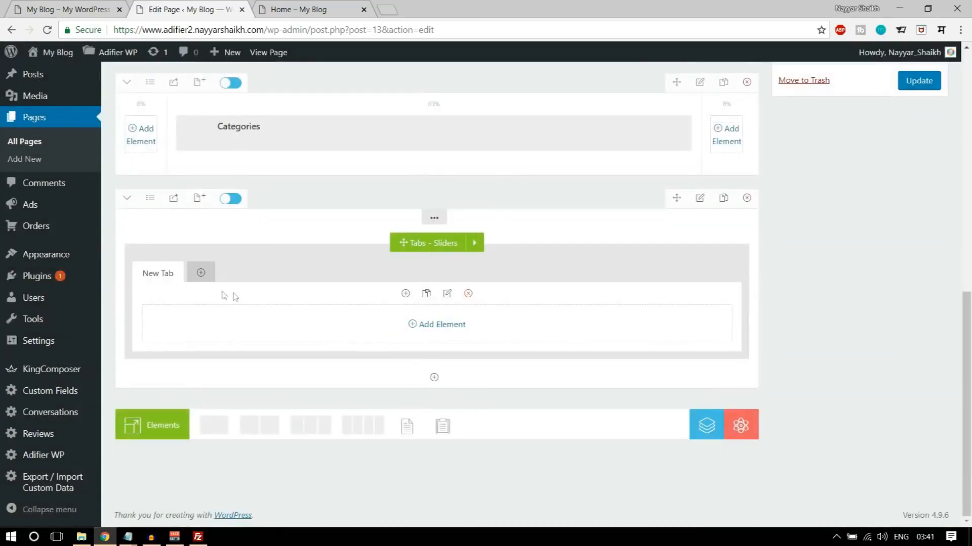
{"action": "left_click", "coordinate": [86, 9]}
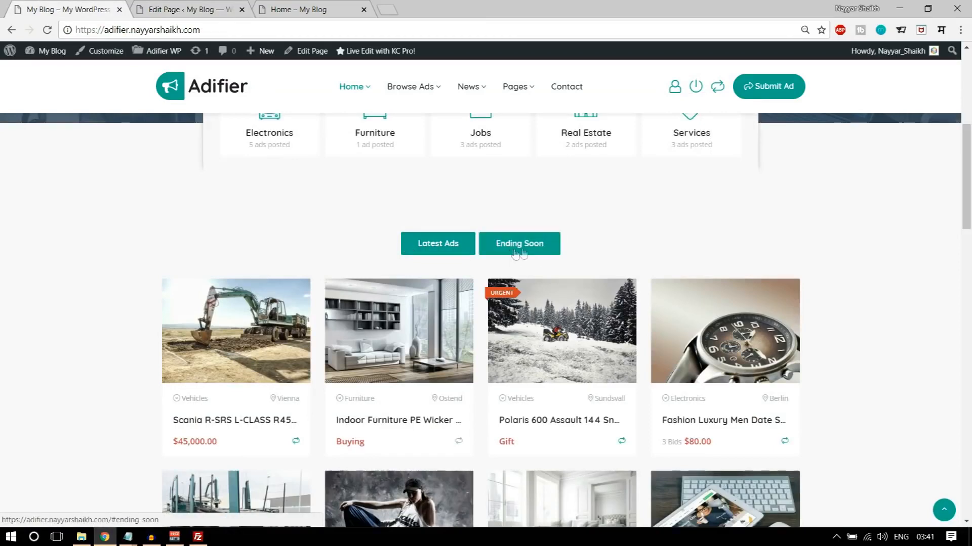
{"action": "key", "text": "ctrl+Tab"}
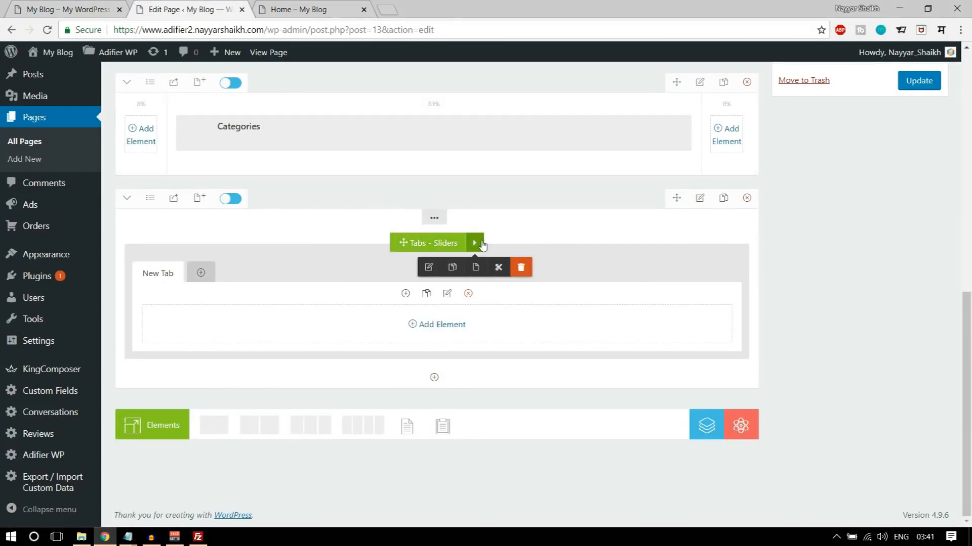
{"action": "mouse_move", "coordinate": [474, 242]}
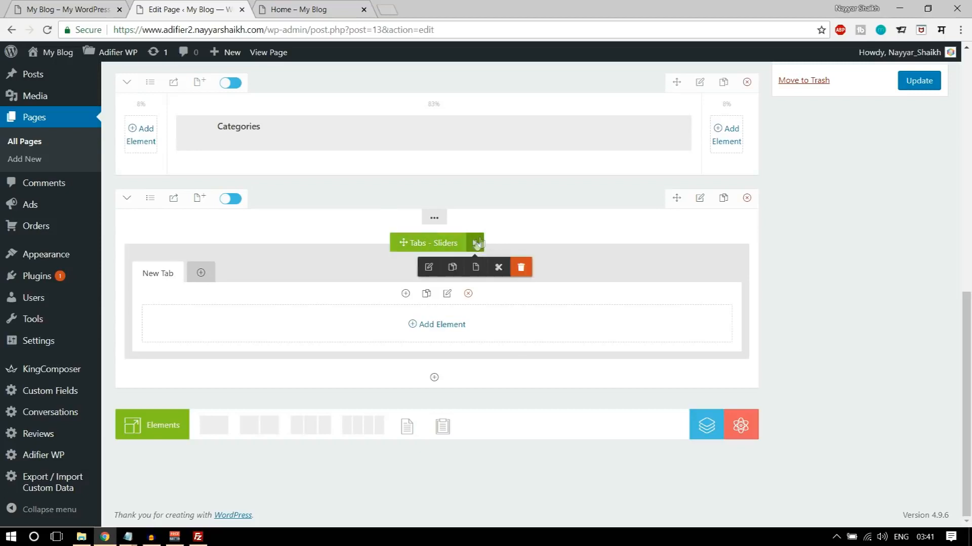
{"action": "left_click", "coordinate": [429, 268]}
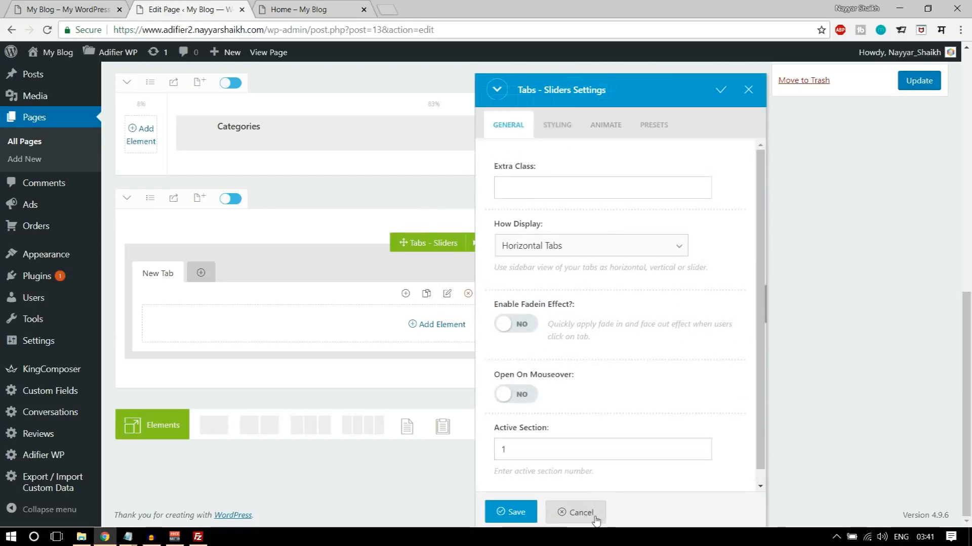
{"action": "left_click", "coordinate": [575, 512]}
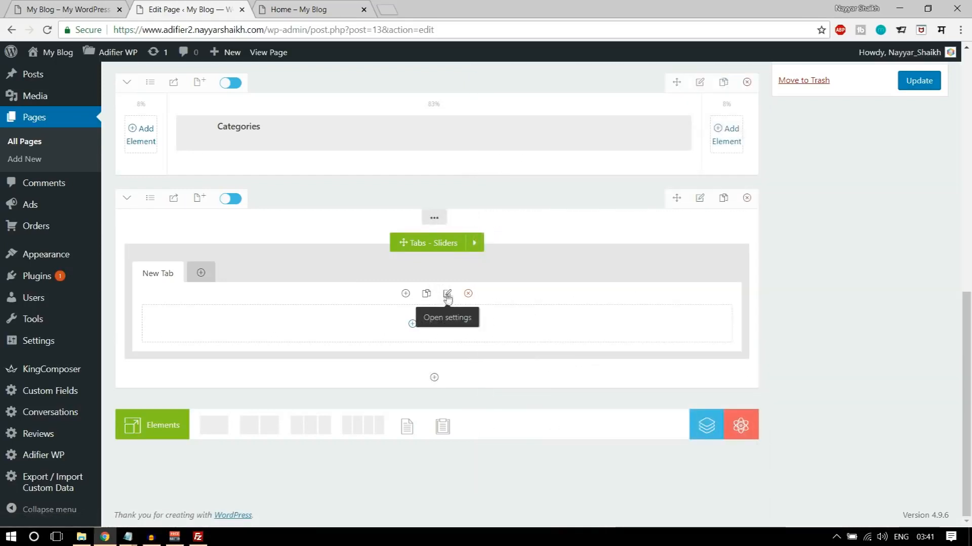
{"action": "left_click", "coordinate": [445, 295]}
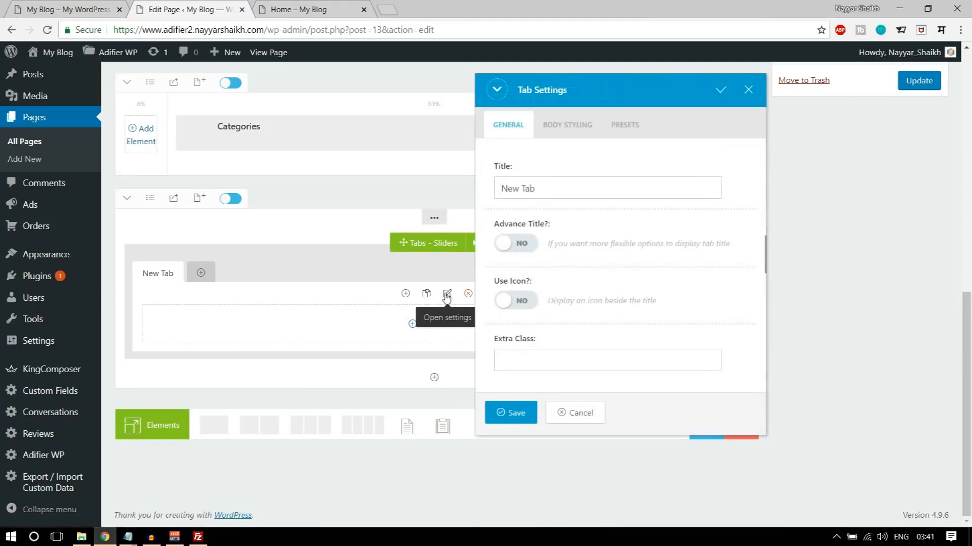
{"action": "left_click", "coordinate": [575, 414]}
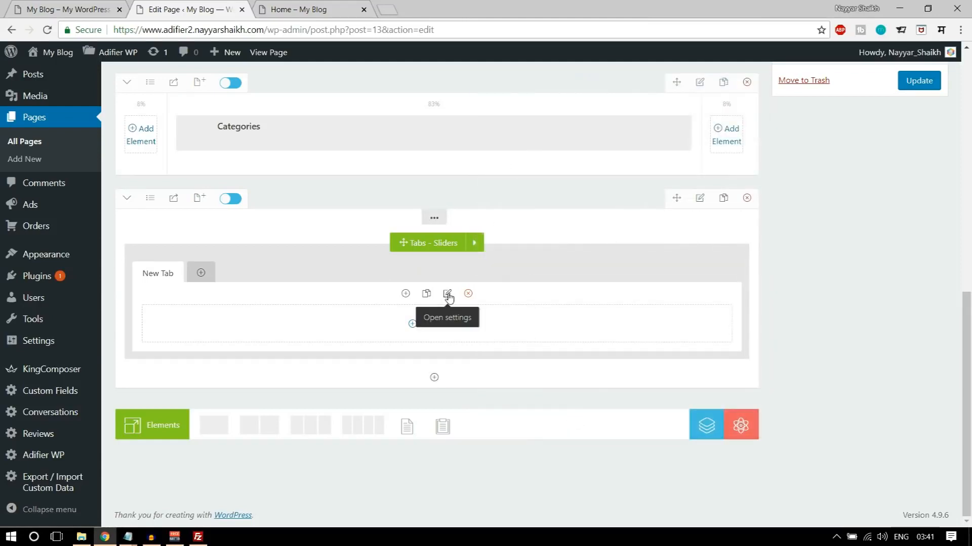
- Title the first tab Latest Ads, as in the demo, and save the tab settings
{"action": "left_click", "coordinate": [447, 295]}
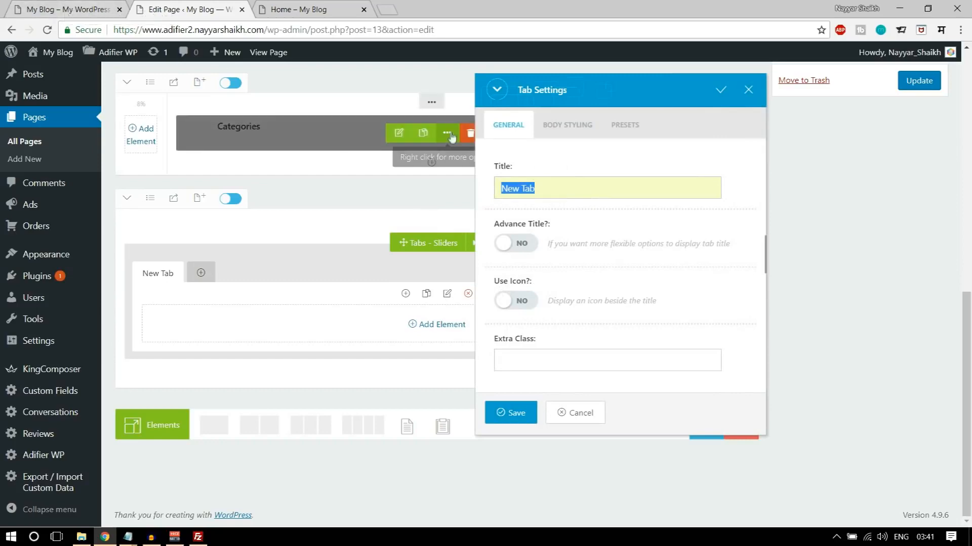
{"action": "left_click", "coordinate": [51, 3]}
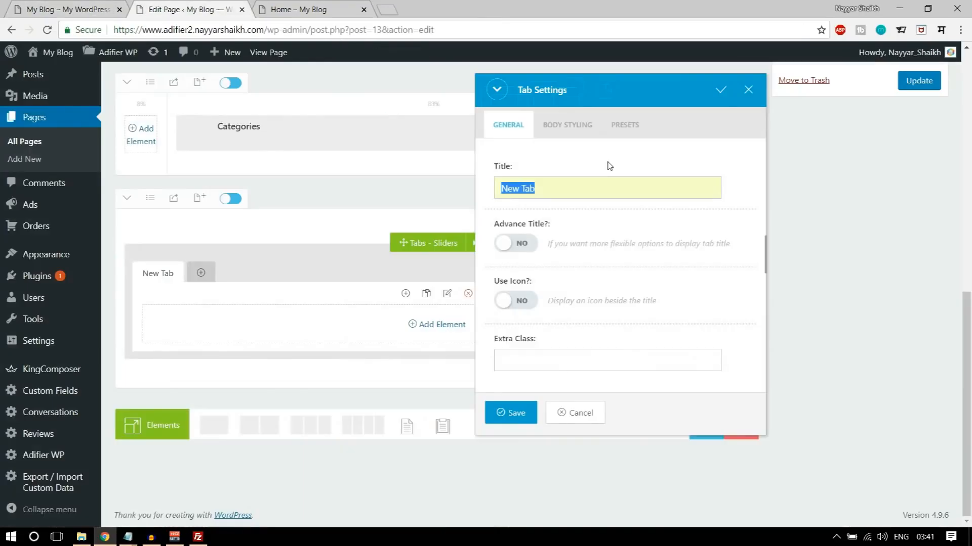
{"action": "type", "text": "Latest Ads"}
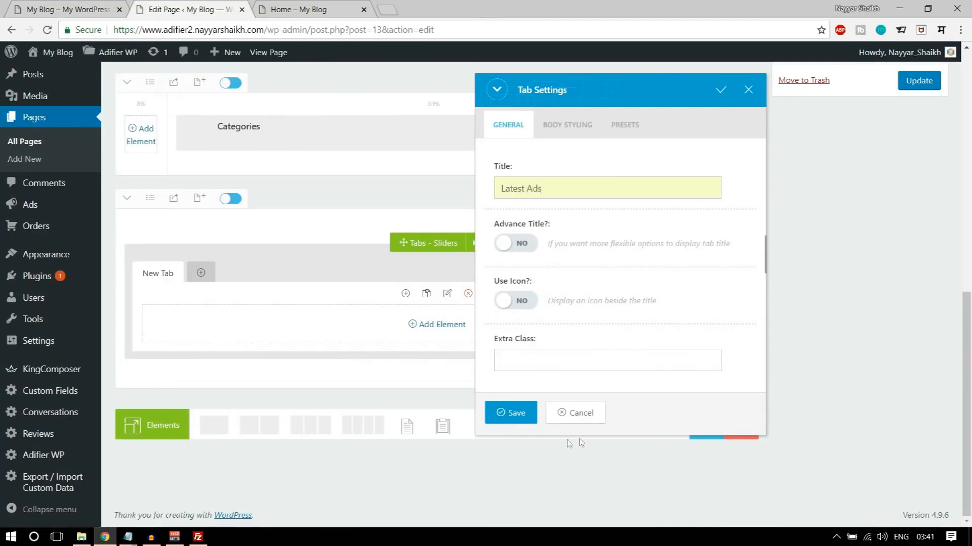
{"action": "left_click", "coordinate": [527, 414]}
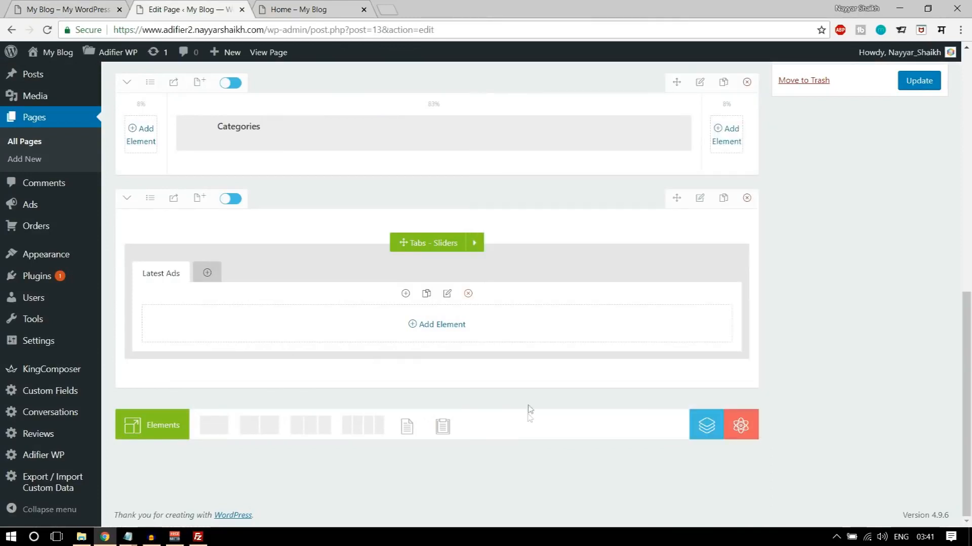
- Add an Ads element inside the Latest Ads tab and set its Show In Slider option to Yes
{"action": "left_click", "coordinate": [434, 328]}
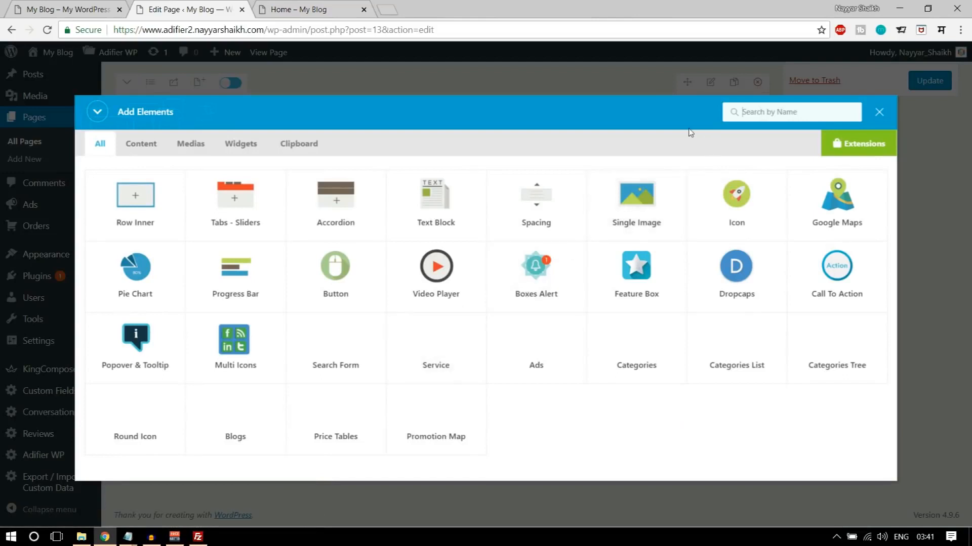
{"action": "type", "text": "ad"}
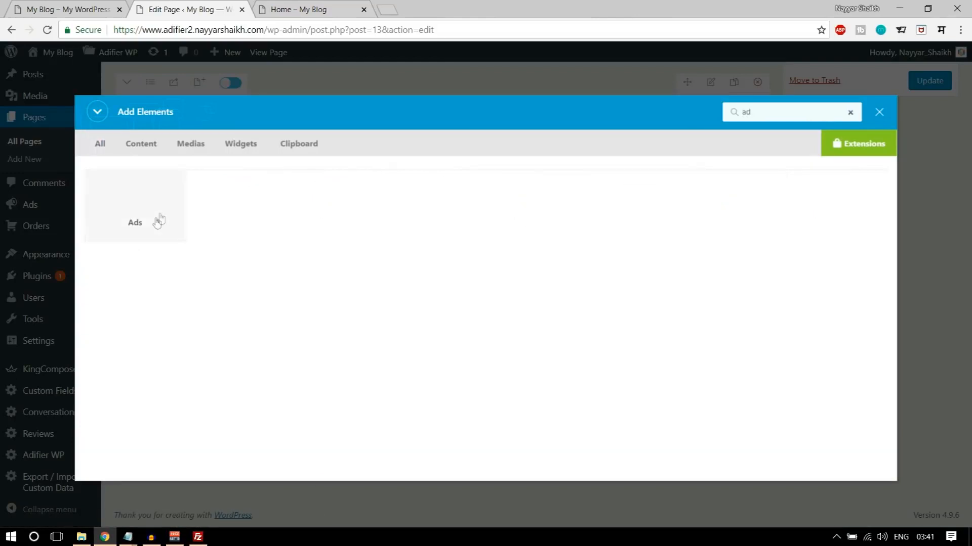
{"action": "left_click", "coordinate": [150, 218]}
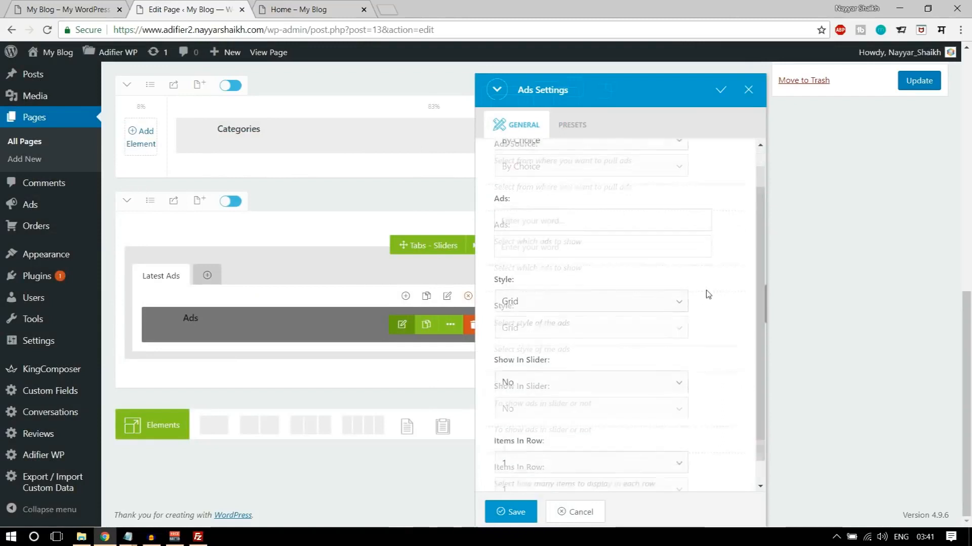
{"action": "scroll", "coordinate": [716, 319], "scroll_direction": "down", "scroll_amount": 1}
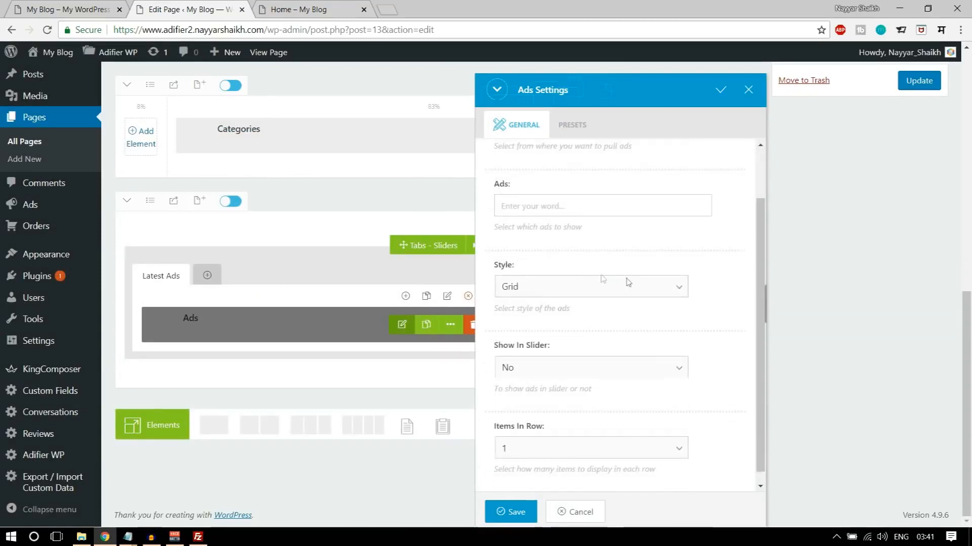
{"action": "scroll", "coordinate": [539, 284], "scroll_direction": "down", "scroll_amount": 1}
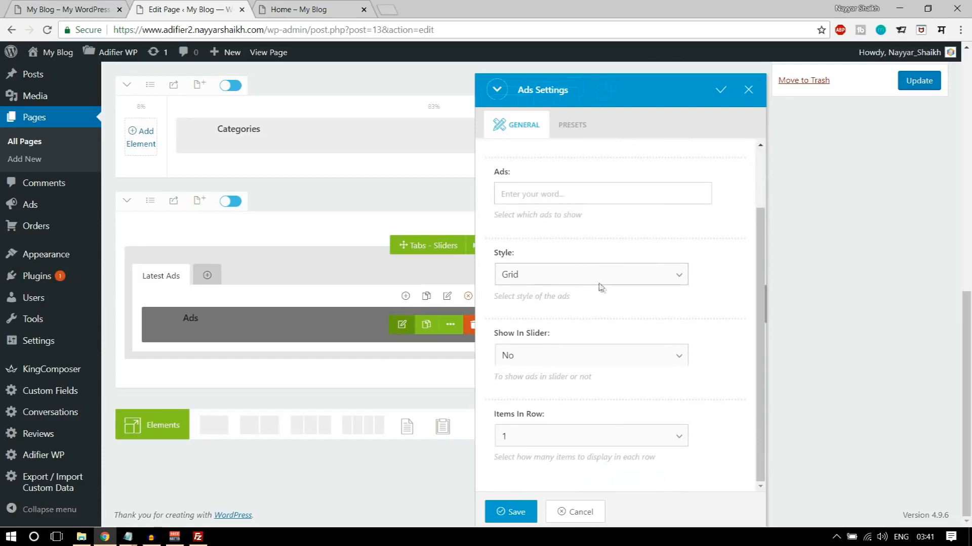
{"action": "left_click", "coordinate": [543, 356]}
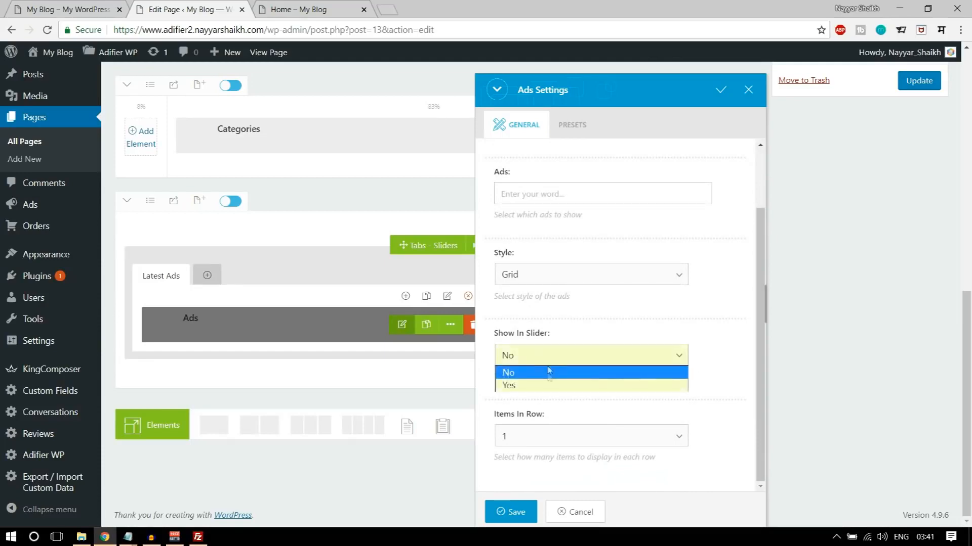
{"action": "left_click", "coordinate": [547, 383]}
- Compare with the demo's ads grid, then set the Ads element's Visible Items to 8 and Double Row to Yes
{"action": "scroll", "coordinate": [678, 369], "scroll_direction": "down", "scroll_amount": 3}
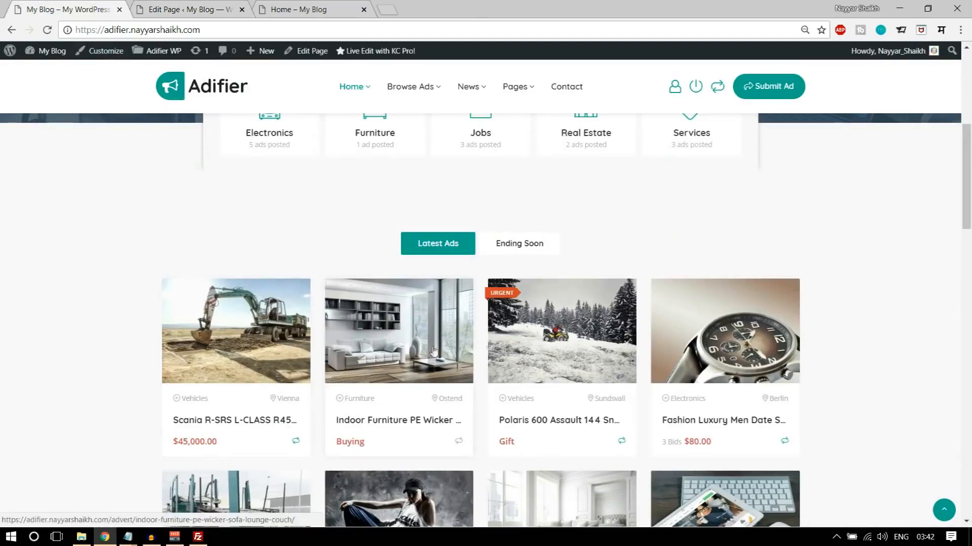
{"action": "scroll", "coordinate": [375, 355], "scroll_direction": "down", "scroll_amount": 3}
{"action": "left_click", "coordinate": [142, 5]}
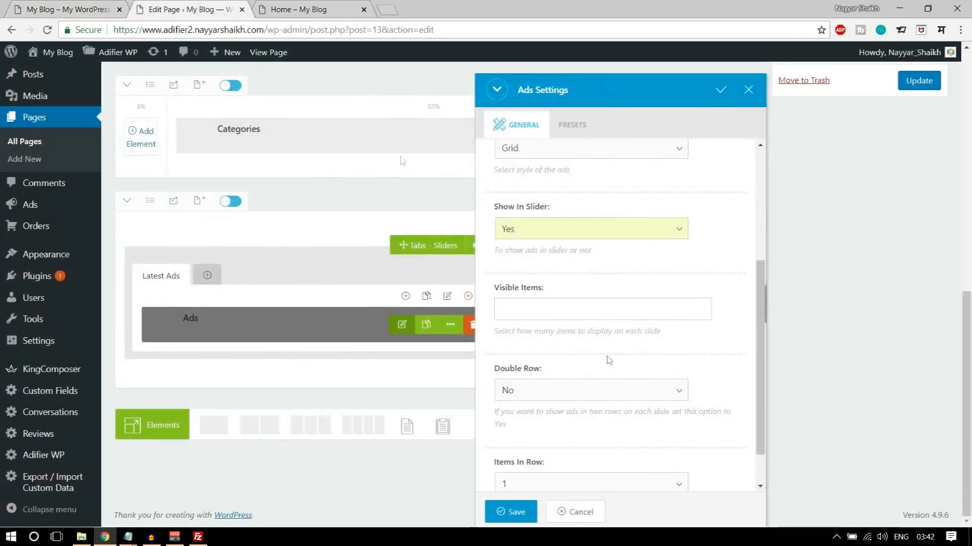
{"action": "left_click", "coordinate": [91, 6]}
{"action": "scroll", "coordinate": [321, 340], "scroll_direction": "down", "scroll_amount": 4}
{"action": "scroll", "coordinate": [305, 301], "scroll_direction": "up", "scroll_amount": 3}
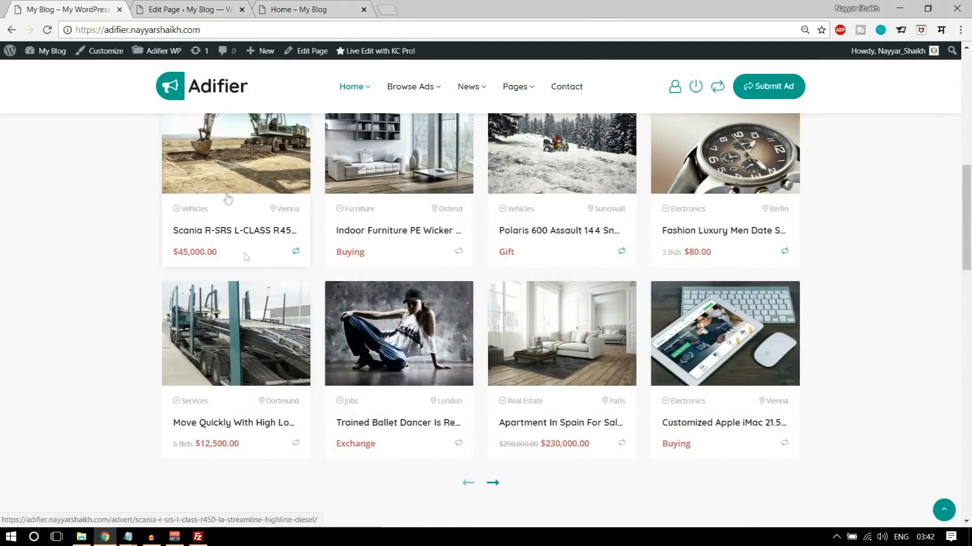
{"action": "scroll", "coordinate": [234, 258], "scroll_direction": "up", "scroll_amount": 2}
{"action": "scroll", "coordinate": [377, 292], "scroll_direction": "down", "scroll_amount": 1}
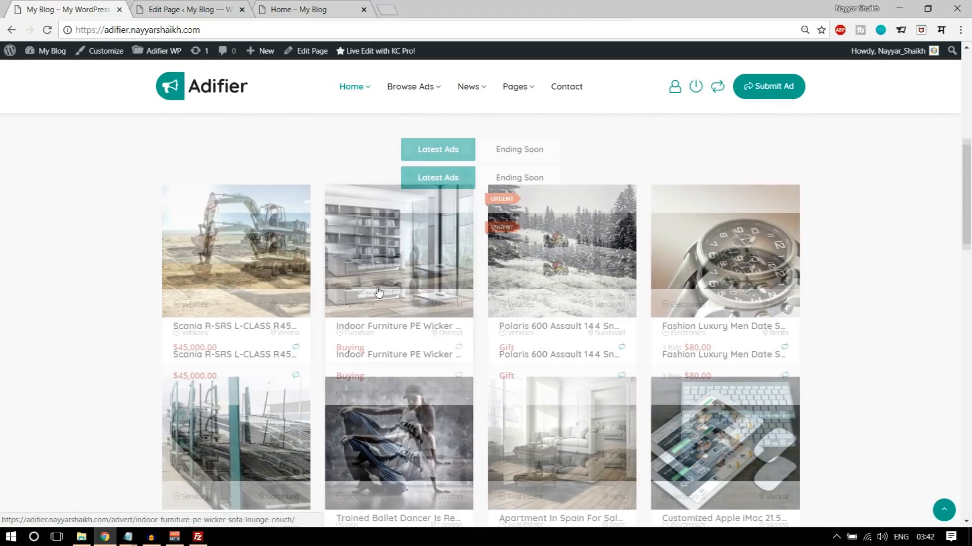
{"action": "scroll", "coordinate": [377, 292], "scroll_direction": "down", "scroll_amount": 3}
{"action": "scroll", "coordinate": [836, 332], "scroll_direction": "up", "scroll_amount": 5}
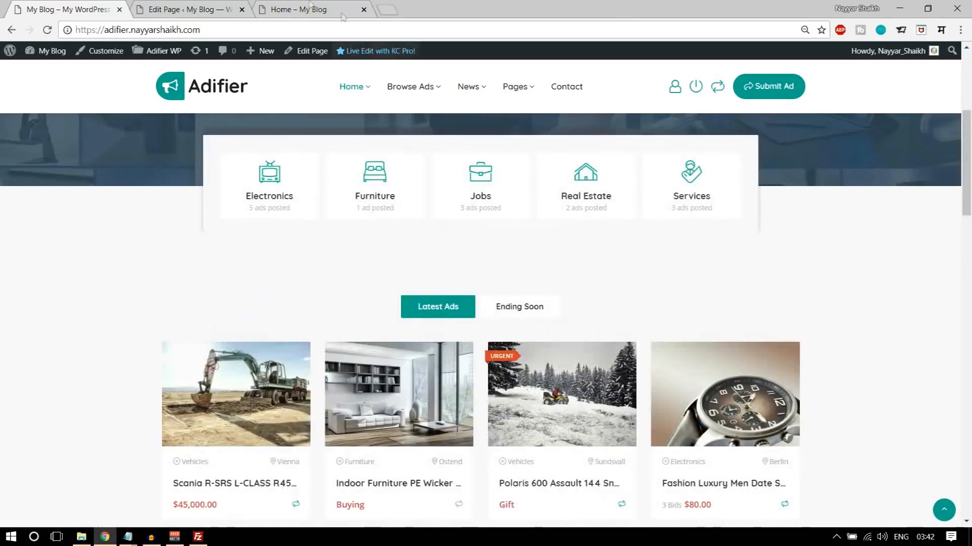
{"action": "left_click", "coordinate": [183, 9]}
{"action": "left_click", "coordinate": [583, 303]}
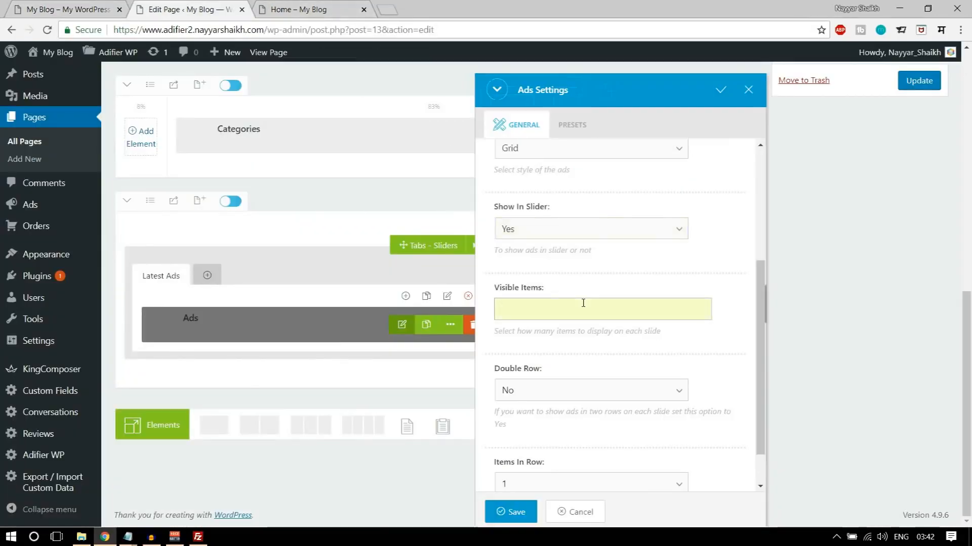
{"action": "scroll", "coordinate": [624, 316], "scroll_direction": "down", "scroll_amount": 1}
{"action": "left_click", "coordinate": [564, 344]}
{"action": "left_click", "coordinate": [546, 371]}
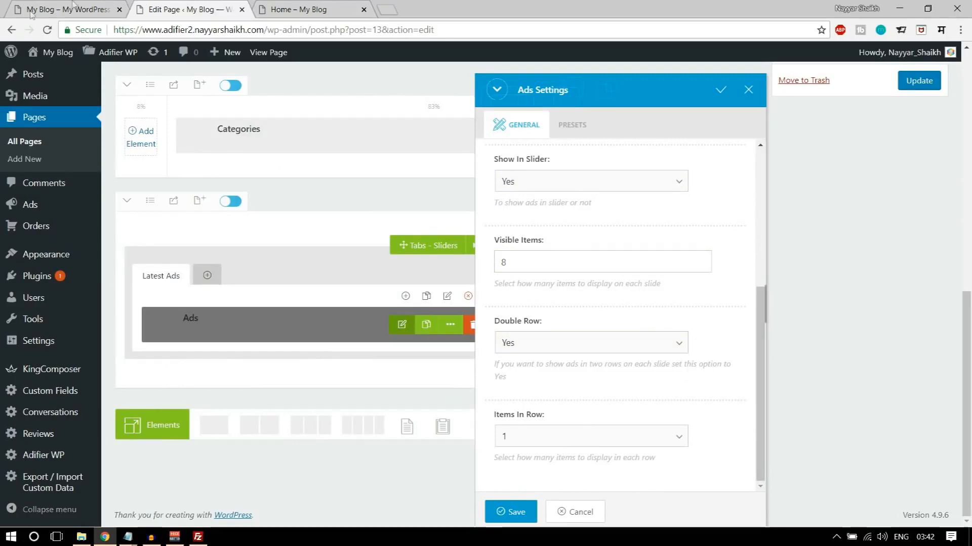
- Check the ads layout against the demo once more and save the Ads element's settings
{"action": "left_click", "coordinate": [30, 9]}
{"action": "scroll", "coordinate": [218, 215], "scroll_direction": "down", "scroll_amount": 3}
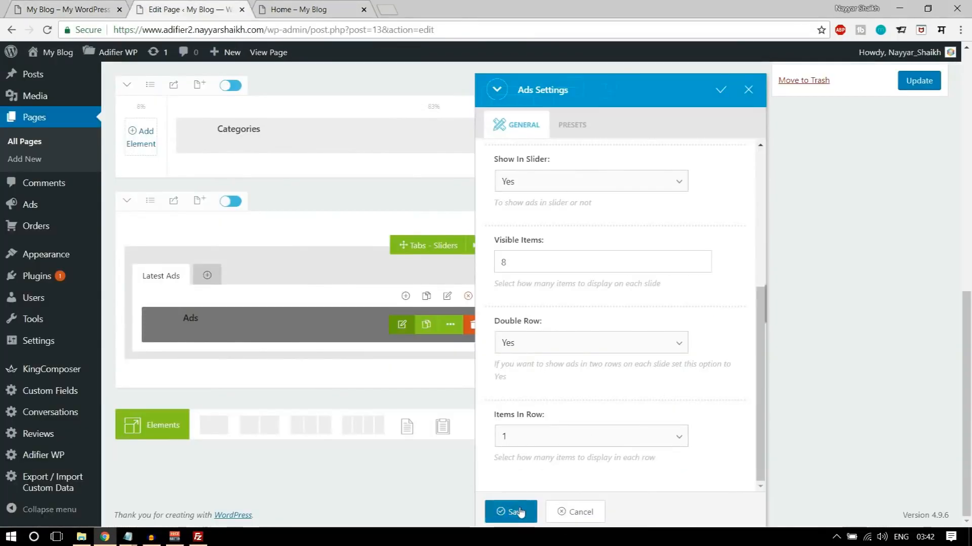
{"action": "scroll", "coordinate": [582, 405], "scroll_direction": "up", "scroll_amount": 5}
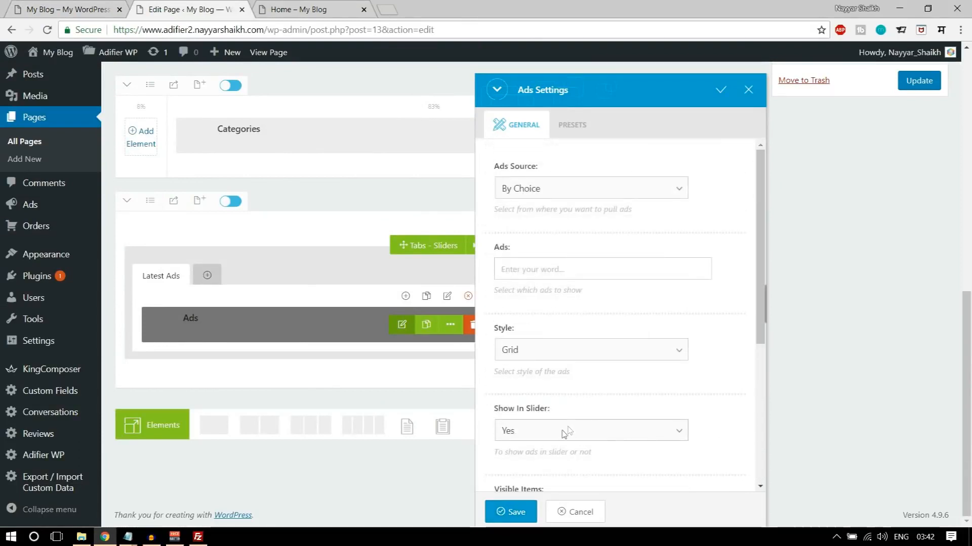
{"action": "left_click", "coordinate": [515, 511]}
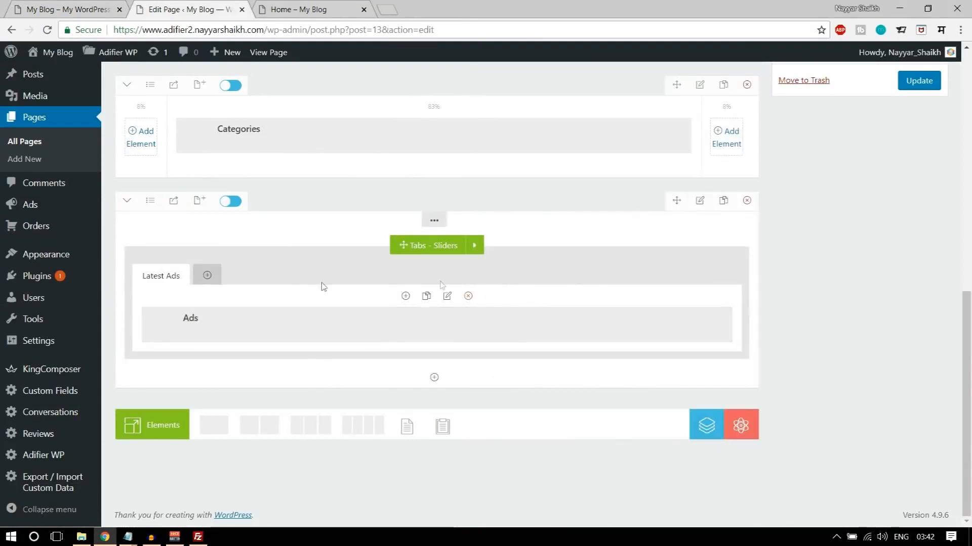
- Add a second tab beside Latest Ads, title it Ending Soon and save the tab settings
{"action": "left_click", "coordinate": [207, 275]}
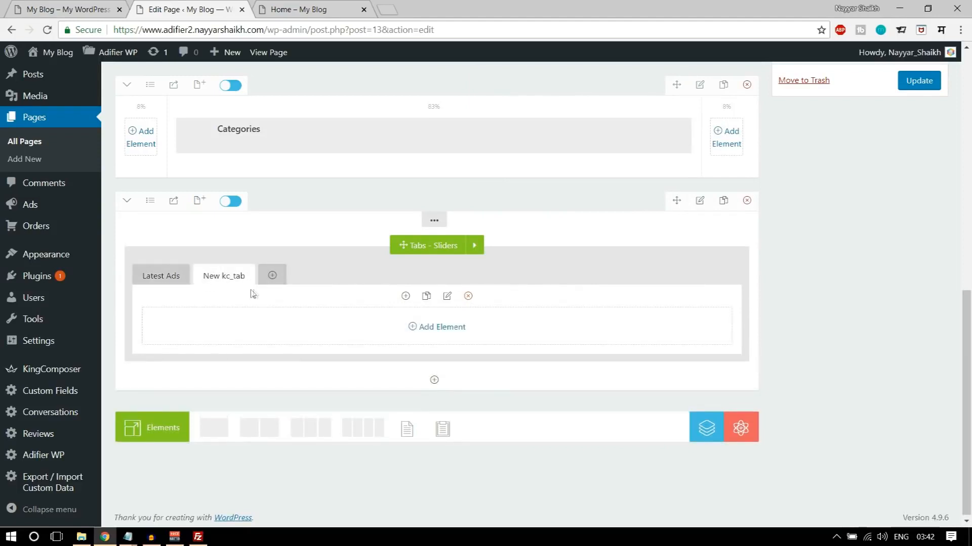
{"action": "left_click", "coordinate": [447, 297]}
{"action": "left_click_drag", "start_coordinate": [592, 186], "coordinate": [447, 189]}
{"action": "type", "text": "Ending Soon"}
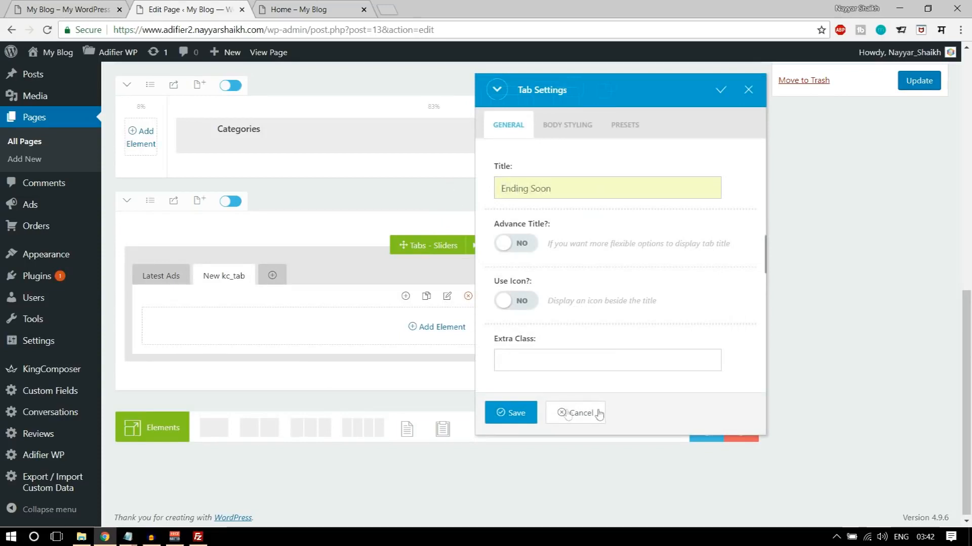
{"action": "left_click", "coordinate": [509, 413]}
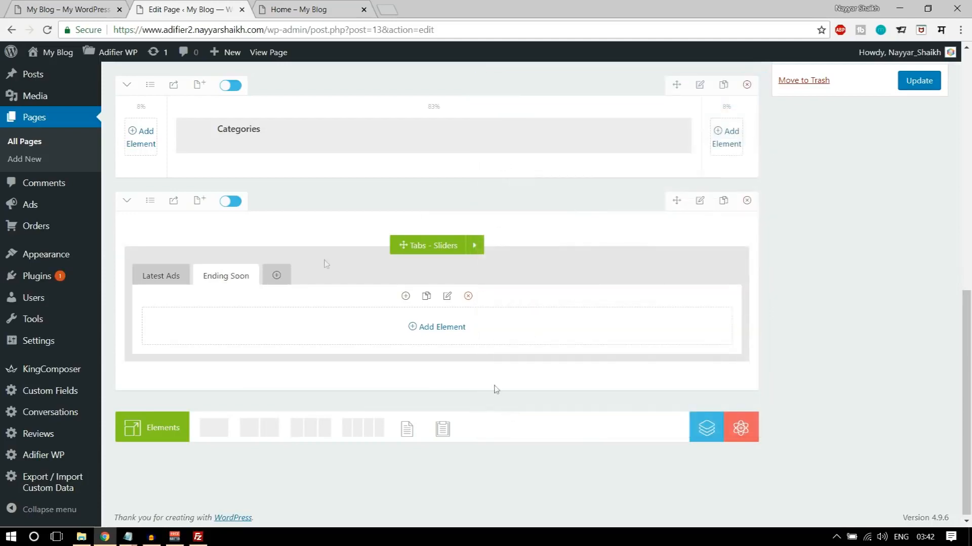
- Add an Ads element inside the Ending Soon tab, sourced By Category and ordered By Expire
{"action": "left_click", "coordinate": [454, 328]}
{"action": "type", "text": "ads"}
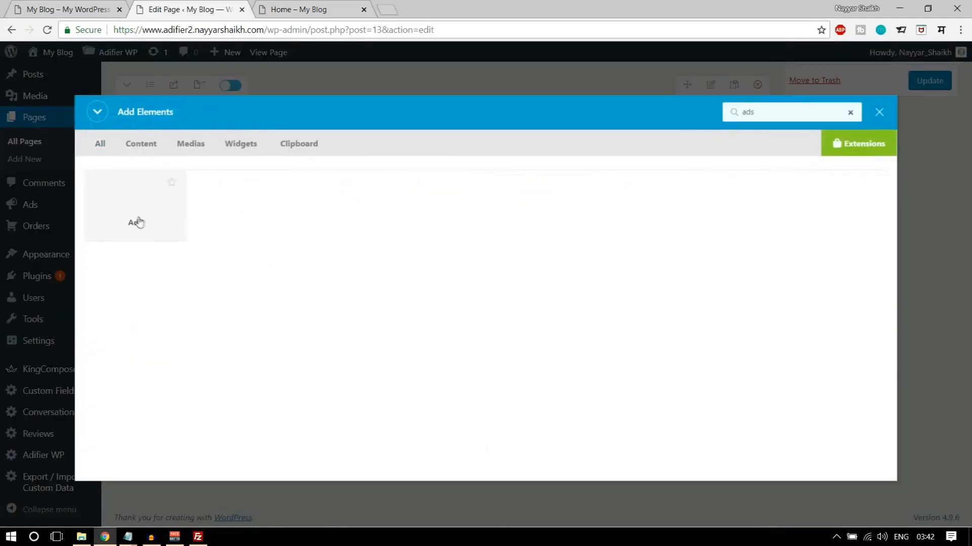
{"action": "left_click", "coordinate": [137, 223]}
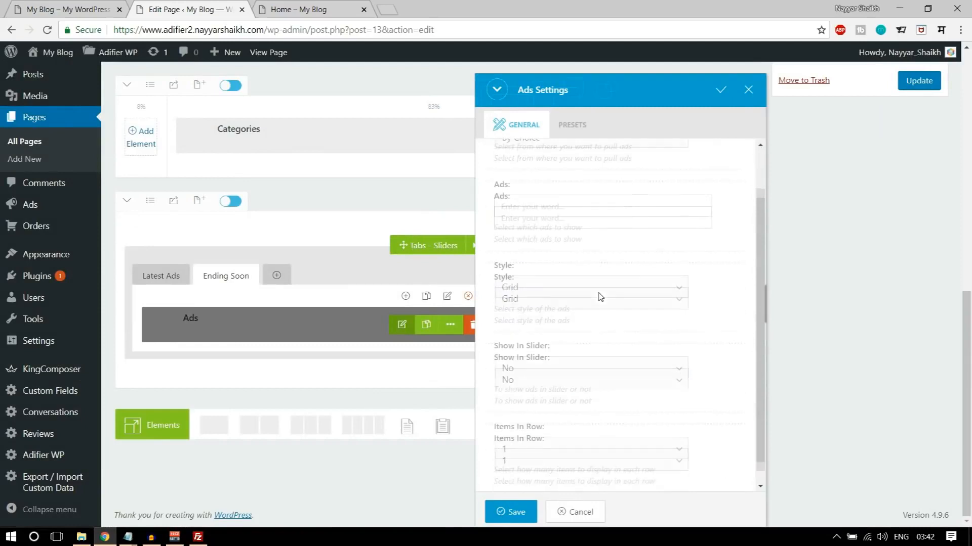
{"action": "left_click", "coordinate": [564, 189]}
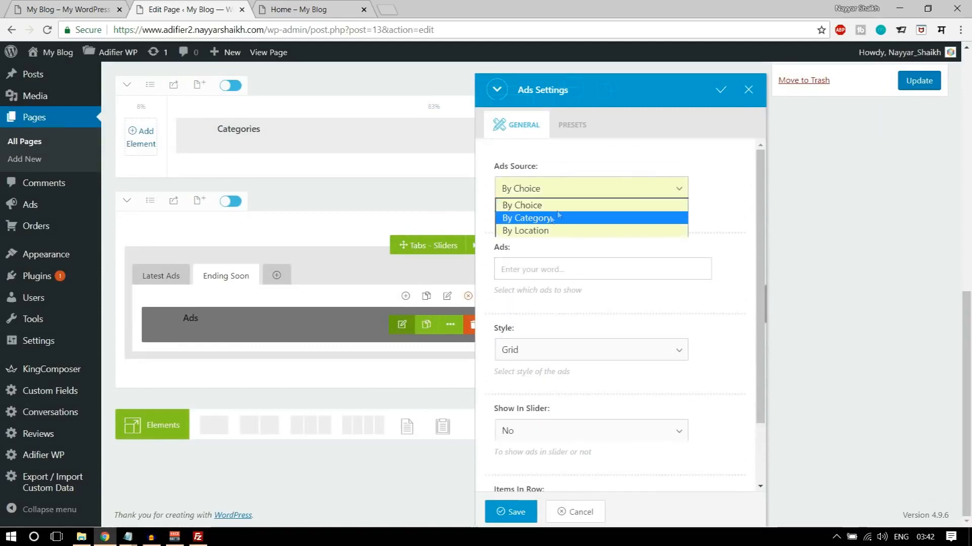
{"action": "left_click", "coordinate": [538, 218]}
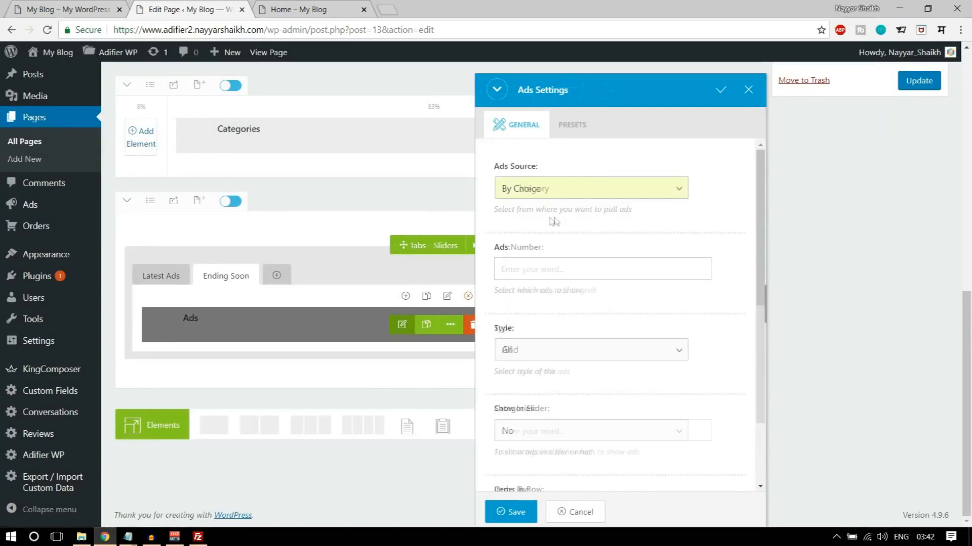
{"action": "scroll", "coordinate": [599, 298], "scroll_direction": "down", "scroll_amount": 2}
{"action": "scroll", "coordinate": [599, 297], "scroll_direction": "down", "scroll_amount": 4}
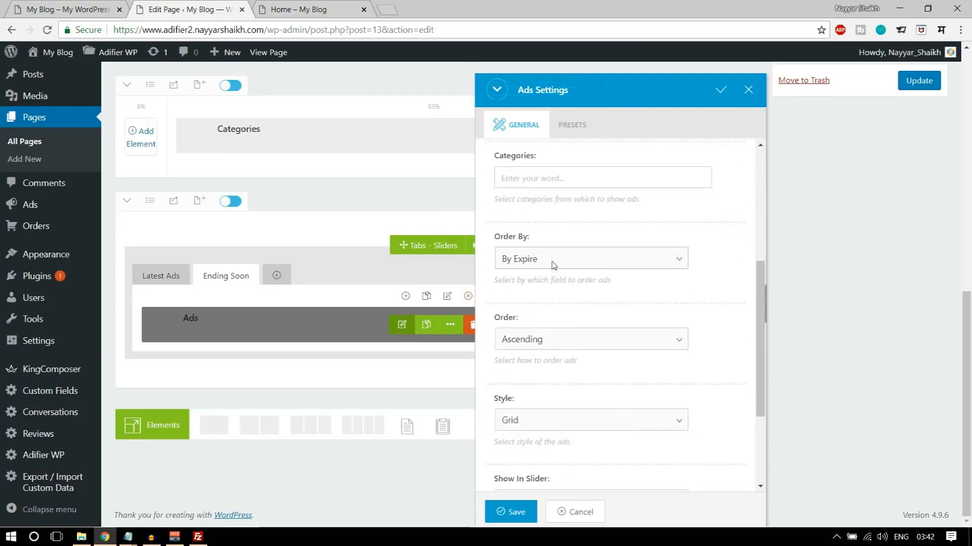
{"action": "left_click", "coordinate": [587, 264]}
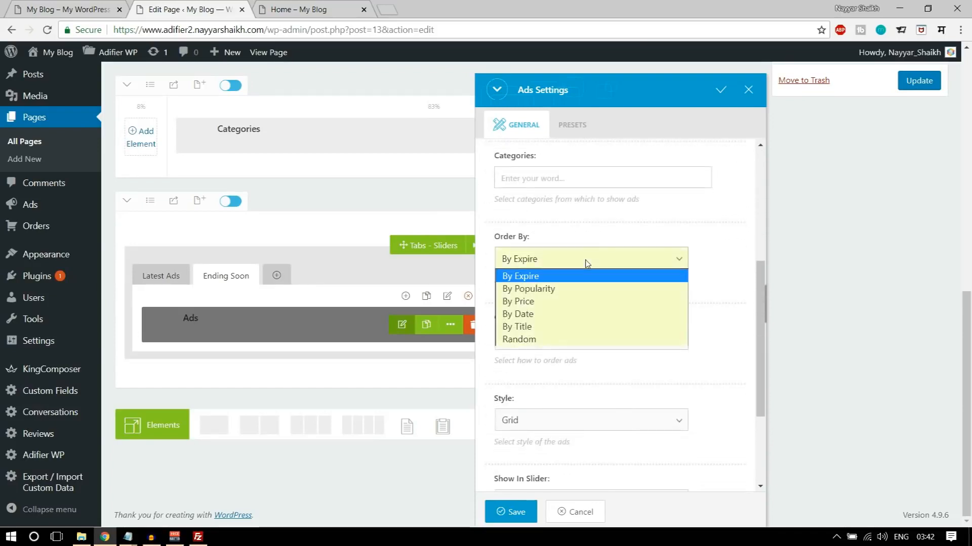
{"action": "left_click", "coordinate": [540, 277]}
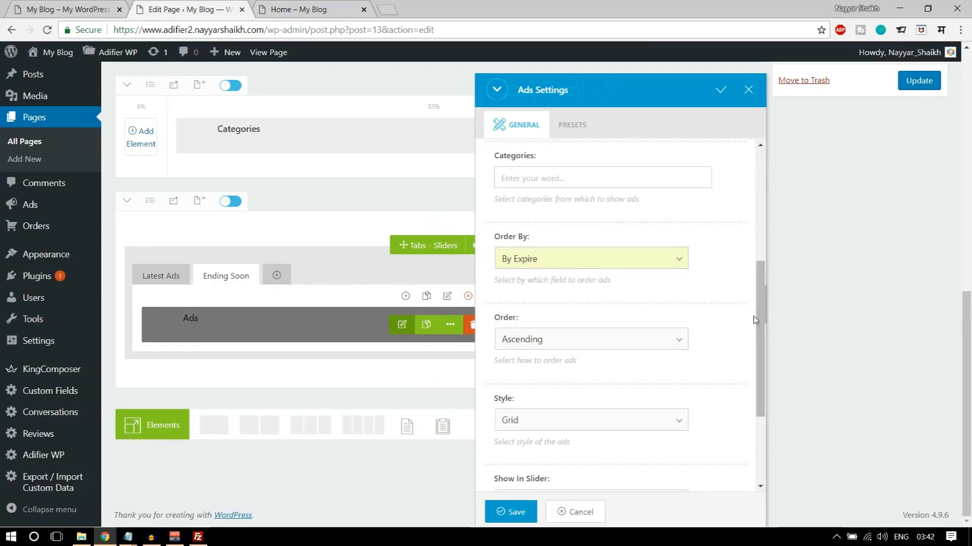
- Set the Ending Soon ads to Show In Slider Yes, Visible Items 8 and Double Row Yes, and save the settings
{"action": "scroll", "coordinate": [754, 322], "scroll_direction": "down", "scroll_amount": 3}
{"action": "left_click", "coordinate": [590, 360]}
{"action": "left_click", "coordinate": [575, 387]}
{"action": "scroll", "coordinate": [592, 419], "scroll_direction": "down", "scroll_amount": 1}
{"action": "left_click", "coordinate": [560, 364]}
{"action": "scroll", "coordinate": [727, 373], "scroll_direction": "down", "scroll_amount": 2}
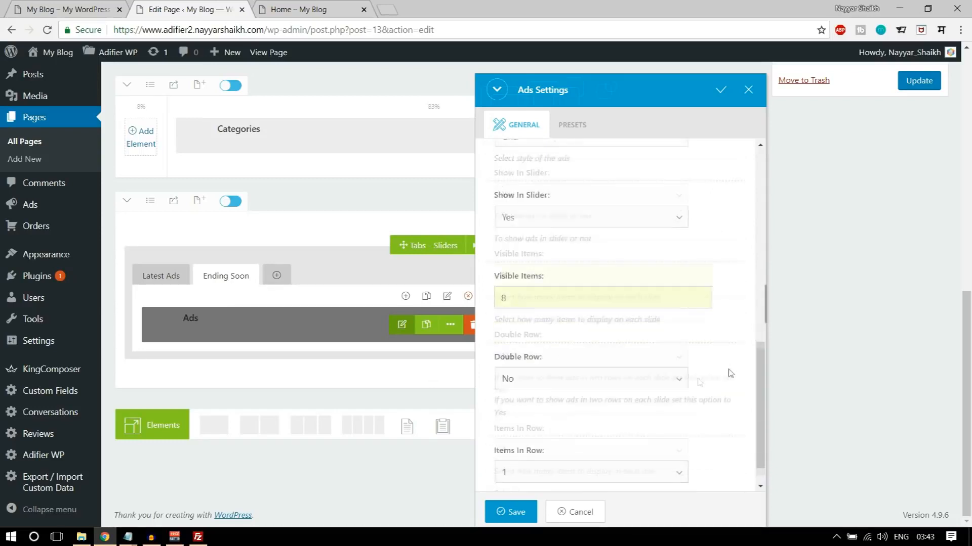
{"action": "left_click", "coordinate": [559, 343]}
{"action": "left_click", "coordinate": [541, 372]}
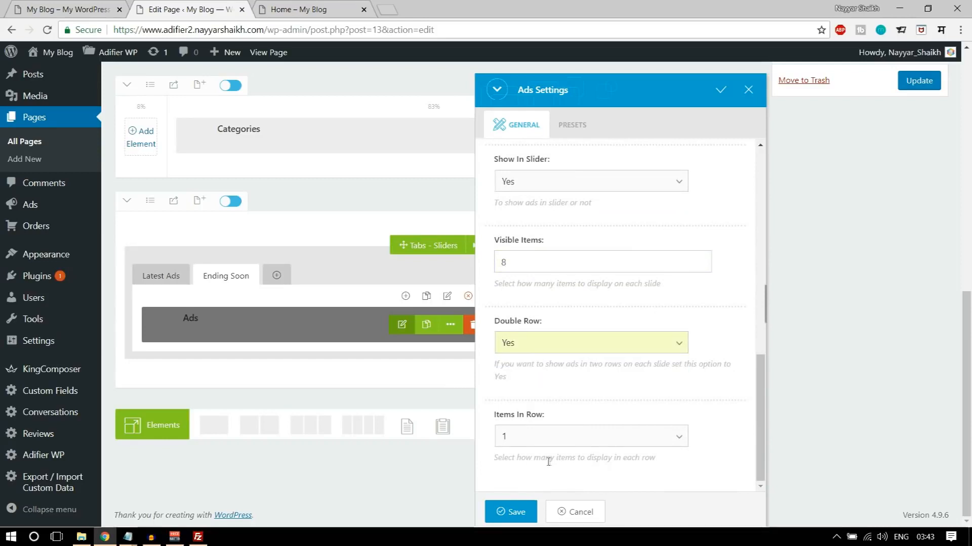
{"action": "left_click", "coordinate": [510, 512]}
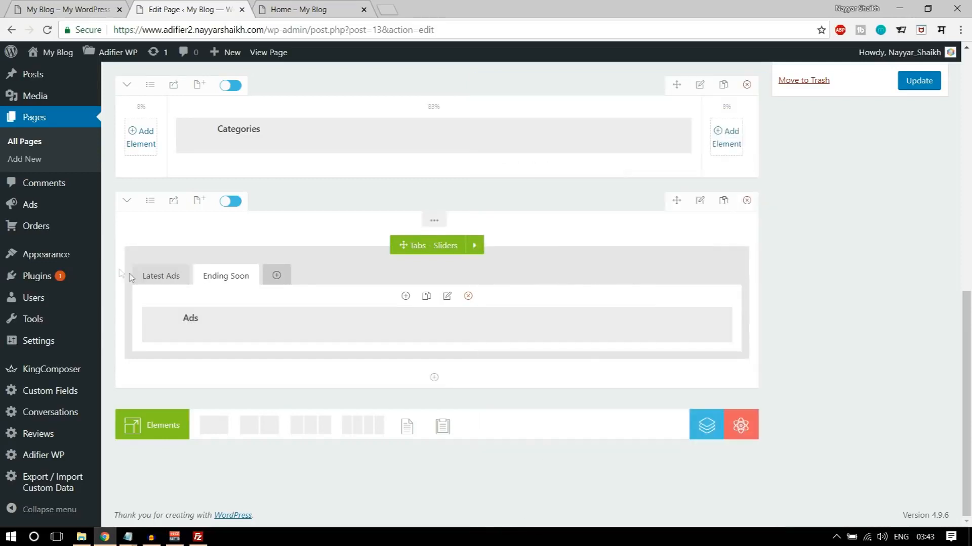
- Open the settings of the Latest Ads tab's Ads element and set its Ads Source to By Category
{"action": "left_click", "coordinate": [160, 280]}
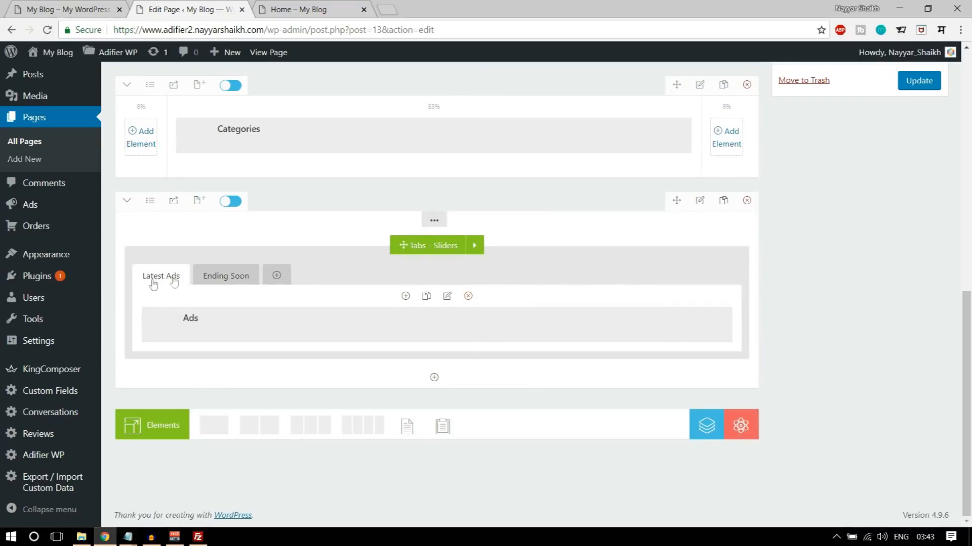
{"action": "mouse_move", "coordinate": [404, 334]}
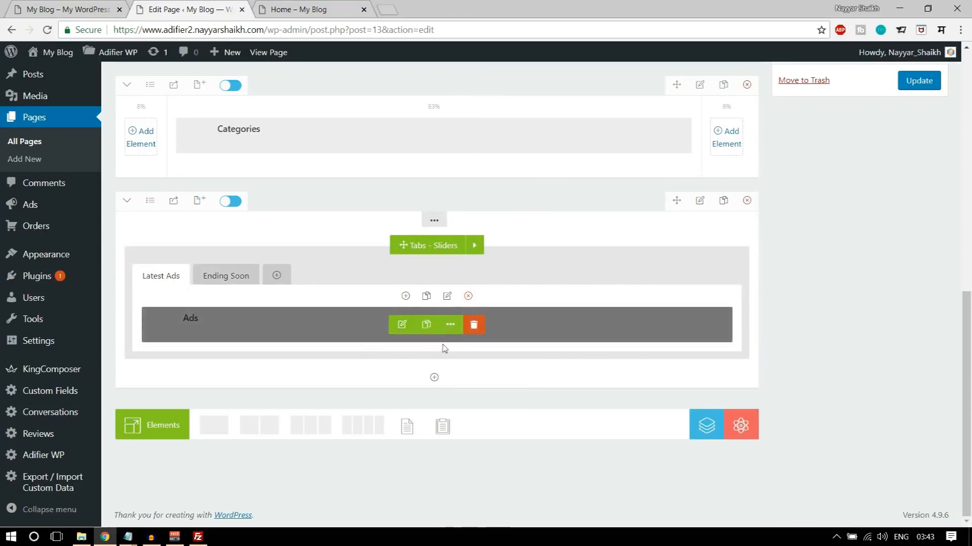
{"action": "left_click", "coordinate": [402, 325]}
{"action": "left_click", "coordinate": [607, 195]}
{"action": "left_click", "coordinate": [579, 217]}
{"action": "scroll", "coordinate": [730, 261], "scroll_direction": "down", "scroll_amount": 2}
{"action": "scroll", "coordinate": [731, 260], "scroll_direction": "down", "scroll_amount": 3}
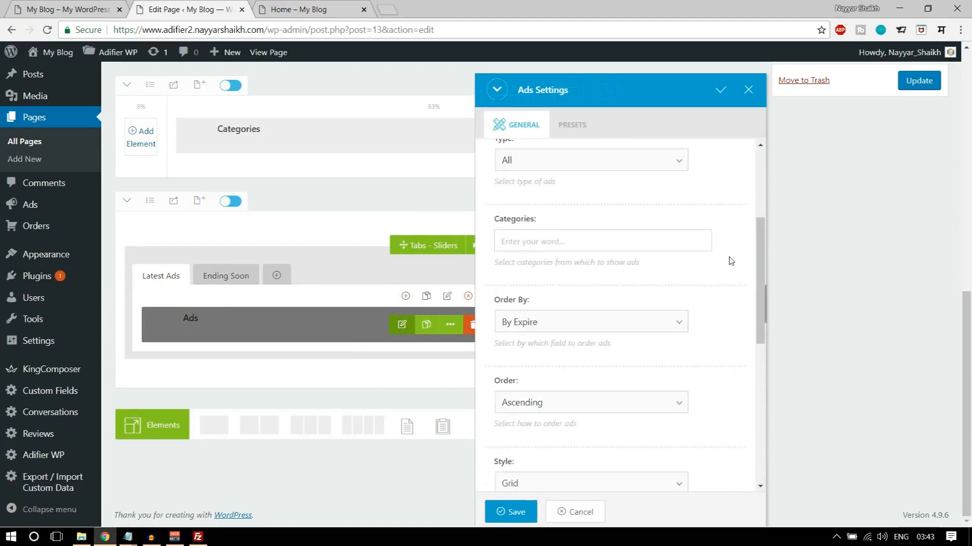
{"action": "left_click", "coordinate": [577, 241]}
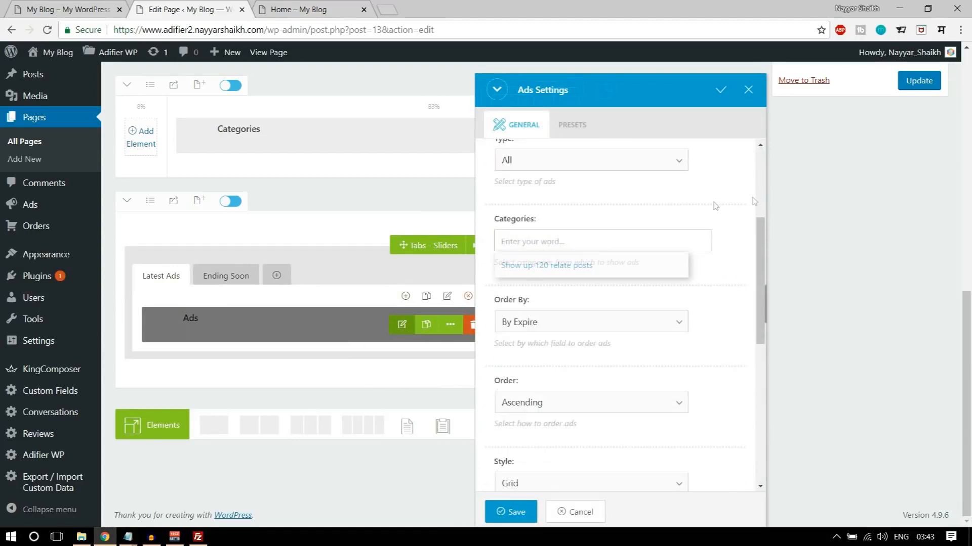
- Check the demo's Latest Ads grid, then order the Latest Ads element By Date, Descending, and save its settings
{"action": "scroll", "coordinate": [742, 232], "scroll_direction": "down", "scroll_amount": 1}
{"action": "left_click", "coordinate": [587, 268]}
{"action": "left_click", "coordinate": [78, 11]}
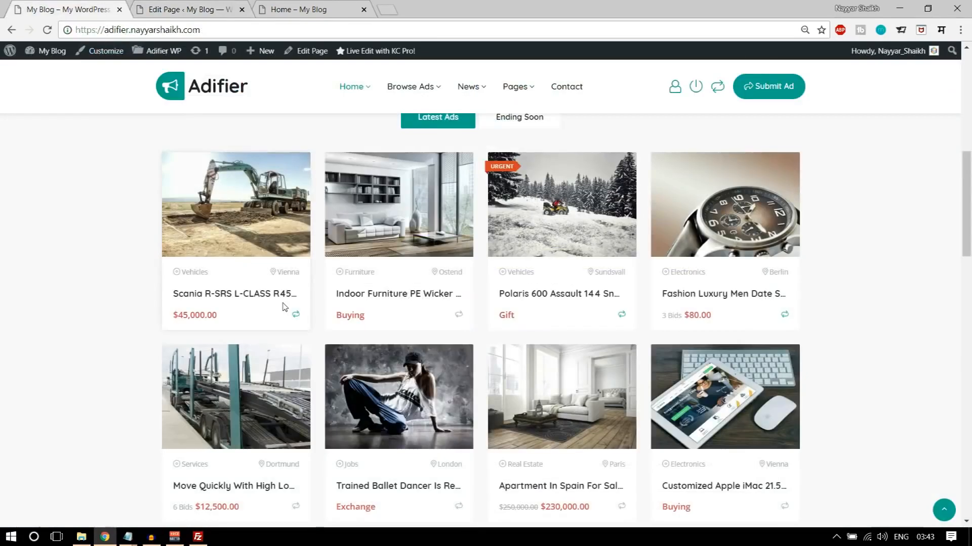
{"action": "scroll", "coordinate": [450, 274], "scroll_direction": "up", "scroll_amount": 3}
{"action": "left_click", "coordinate": [187, 9]}
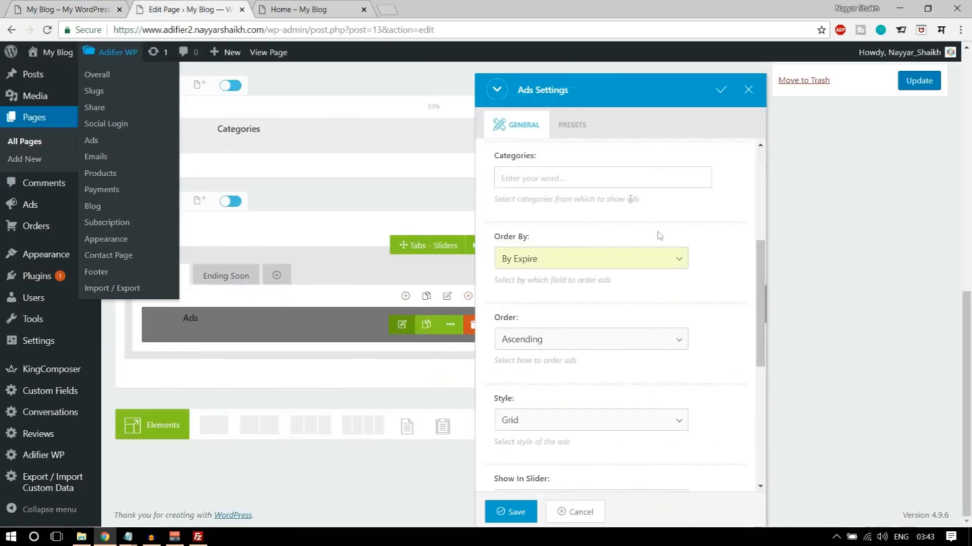
{"action": "left_click", "coordinate": [592, 261]}
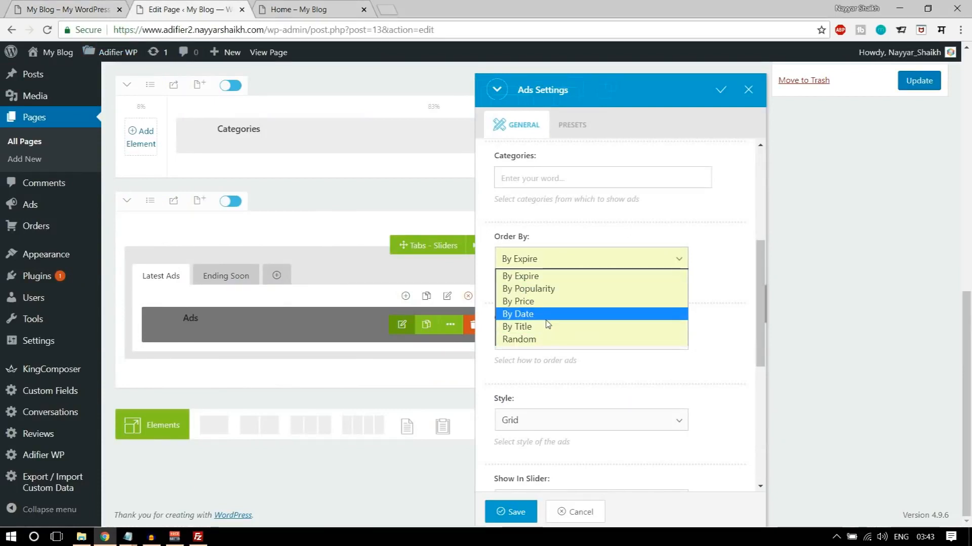
{"action": "left_click", "coordinate": [562, 315]}
{"action": "scroll", "coordinate": [707, 313], "scroll_direction": "down", "scroll_amount": 1}
{"action": "left_click", "coordinate": [556, 285]}
{"action": "left_click", "coordinate": [546, 307]}
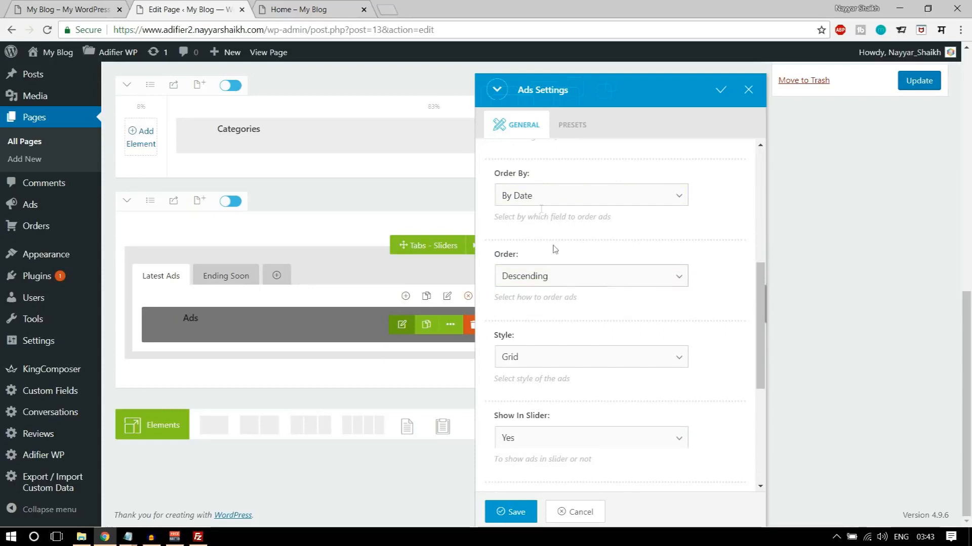
{"action": "scroll", "coordinate": [642, 314], "scroll_direction": "down", "scroll_amount": 4}
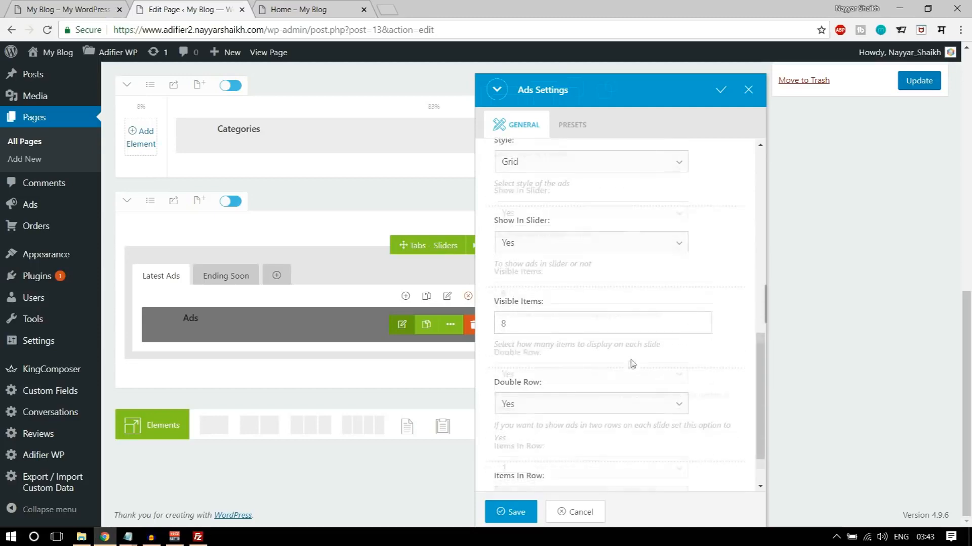
{"action": "left_click", "coordinate": [512, 511]}
- Update the page and reload the live Home page to examine the Latest Ads and Ending Soon section
{"action": "scroll", "coordinate": [926, 295], "scroll_direction": "up", "scroll_amount": 3}
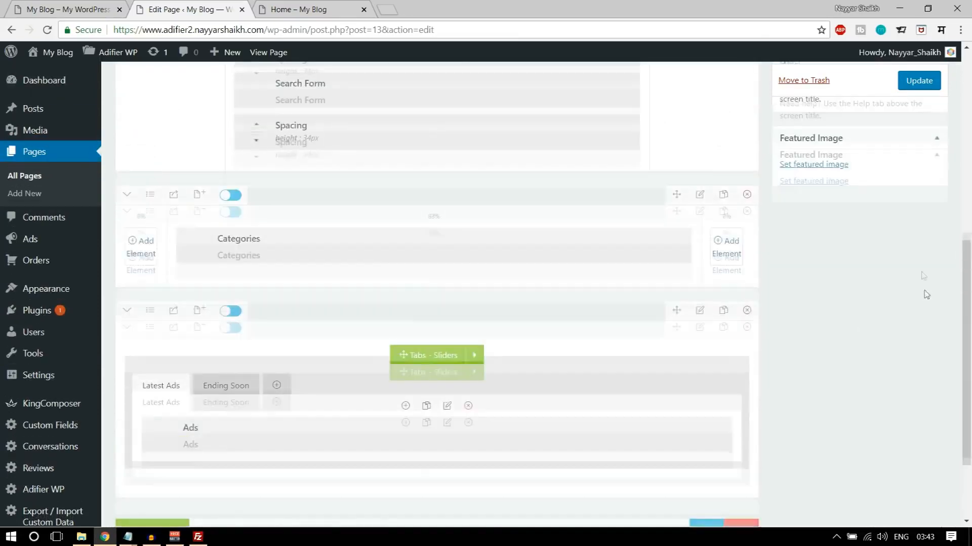
{"action": "left_click", "coordinate": [935, 80]}
{"action": "left_click", "coordinate": [298, 9]}
{"action": "left_click", "coordinate": [49, 30]}
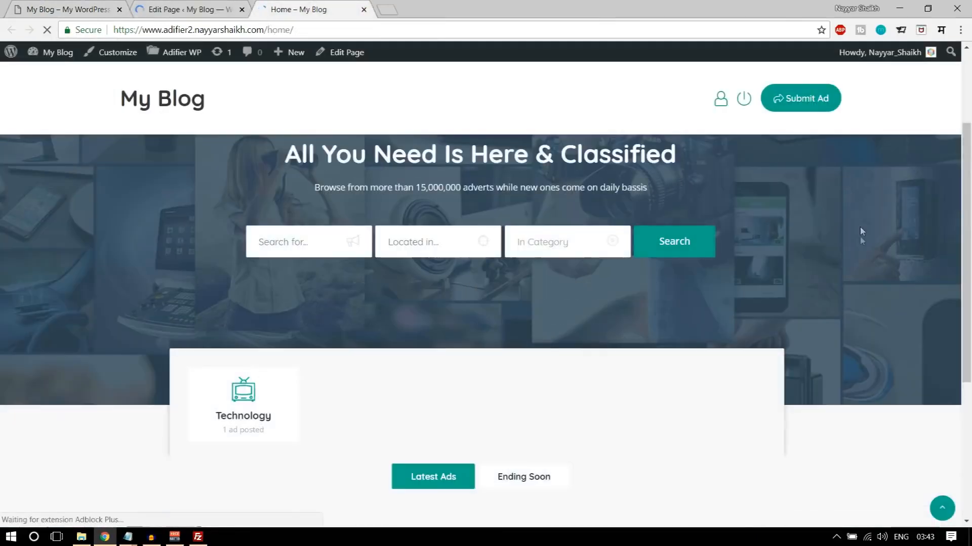
{"action": "scroll", "coordinate": [860, 232], "scroll_direction": "down", "scroll_amount": 5}
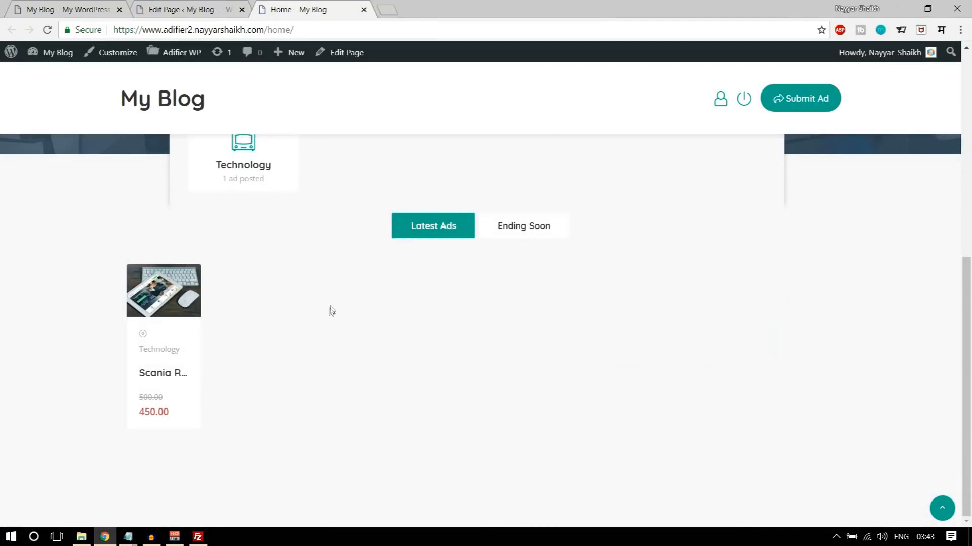
{"action": "scroll", "coordinate": [273, 378], "scroll_direction": "up", "scroll_amount": 4}
{"action": "scroll", "coordinate": [273, 377], "scroll_direction": "down", "scroll_amount": 4}
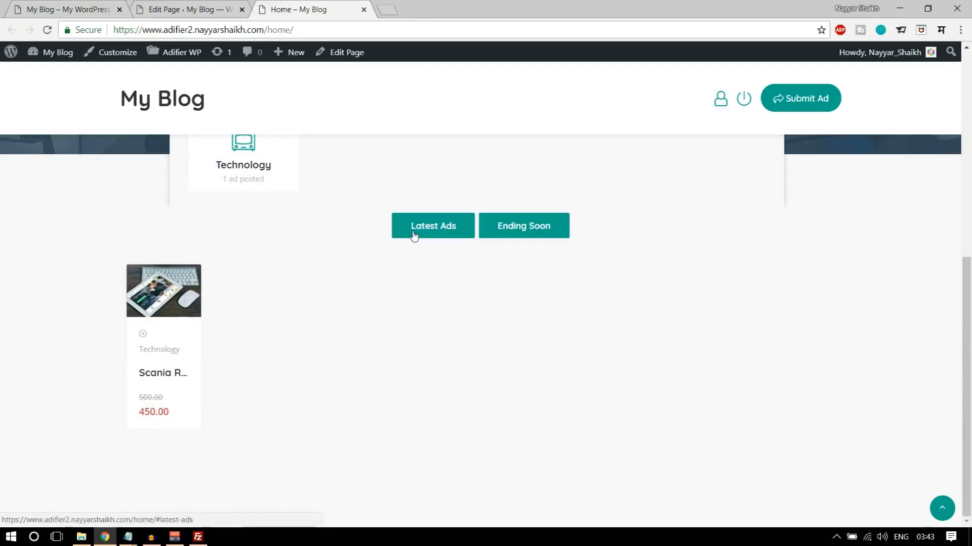
{"action": "scroll", "coordinate": [470, 308], "scroll_direction": "up", "scroll_amount": 3}
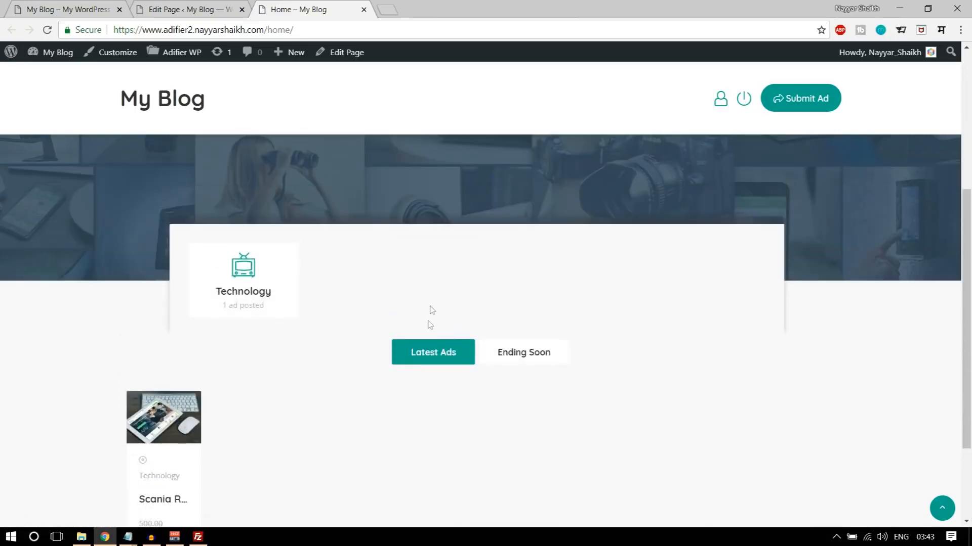
- Return to the page editor, set the Latest Ads element's Visible Items to 4 and save its settings
{"action": "left_click", "coordinate": [205, 6]}
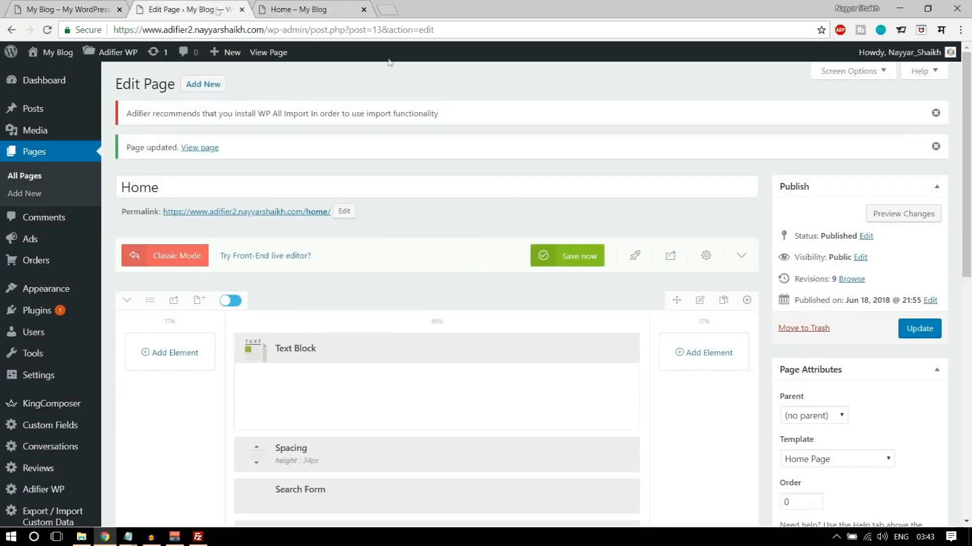
{"action": "scroll", "coordinate": [597, 296], "scroll_direction": "down", "scroll_amount": 10}
{"action": "mouse_move", "coordinate": [406, 333]}
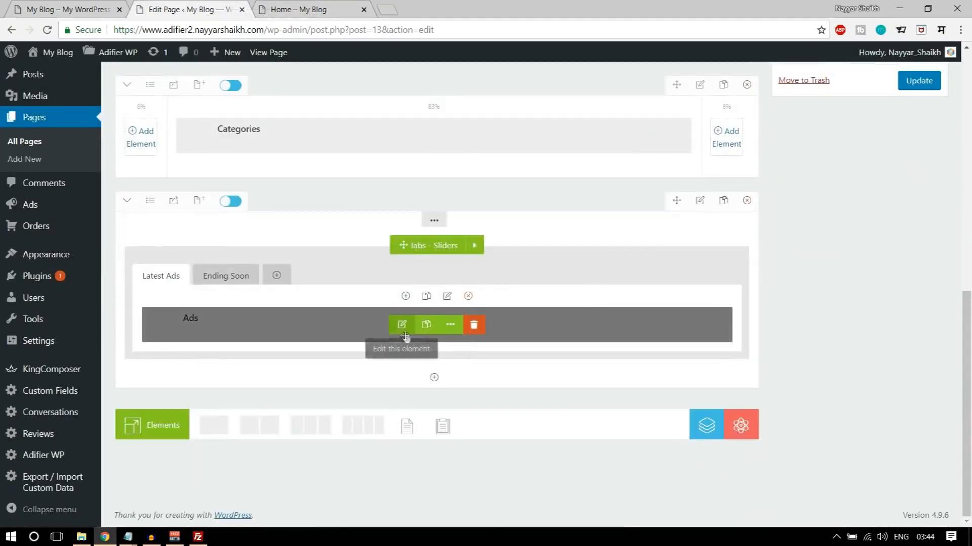
{"action": "left_click", "coordinate": [404, 326]}
{"action": "scroll", "coordinate": [633, 287], "scroll_direction": "down", "scroll_amount": 7}
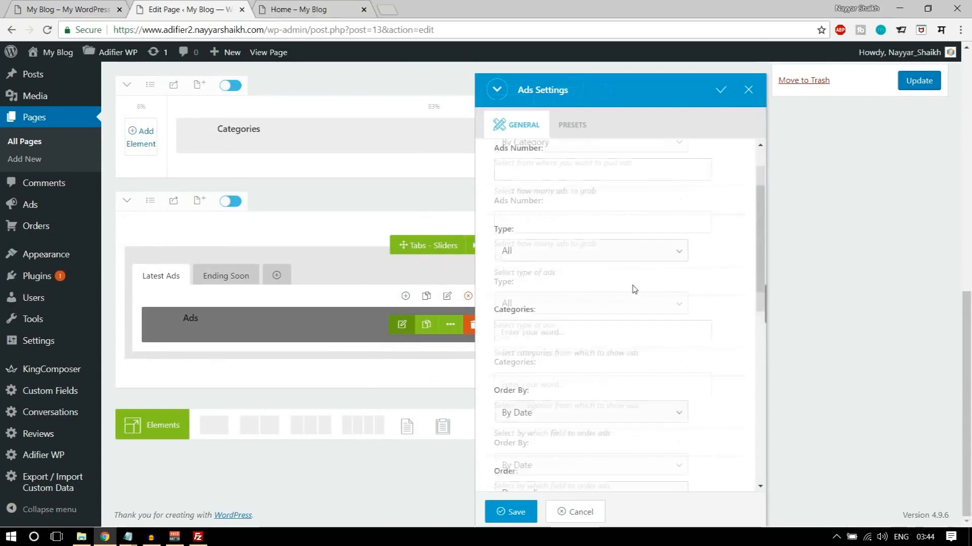
{"action": "scroll", "coordinate": [633, 290], "scroll_direction": "down", "scroll_amount": 3}
{"action": "left_click_drag", "start_coordinate": [536, 329], "coordinate": [483, 333]}
{"action": "type", "text": "4"}
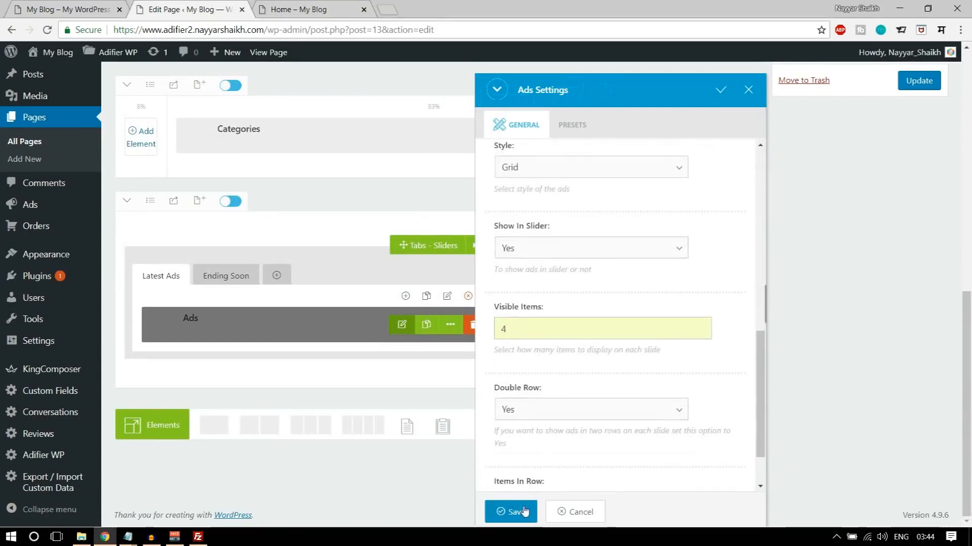
{"action": "left_click", "coordinate": [512, 511]}
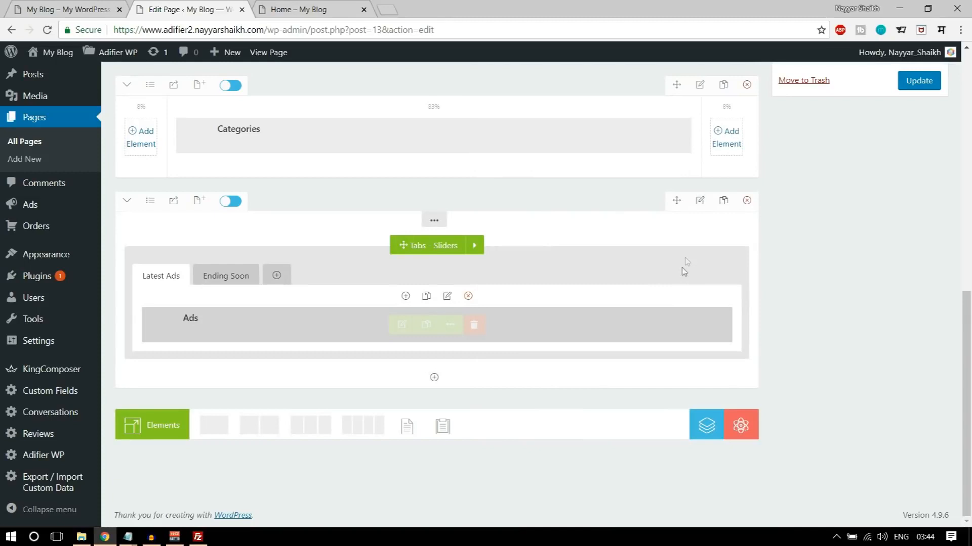
- Set the tabs row's top padding to 100px in its box styling and save the row settings
{"action": "left_click", "coordinate": [700, 201]}
{"action": "left_click", "coordinate": [559, 127]}
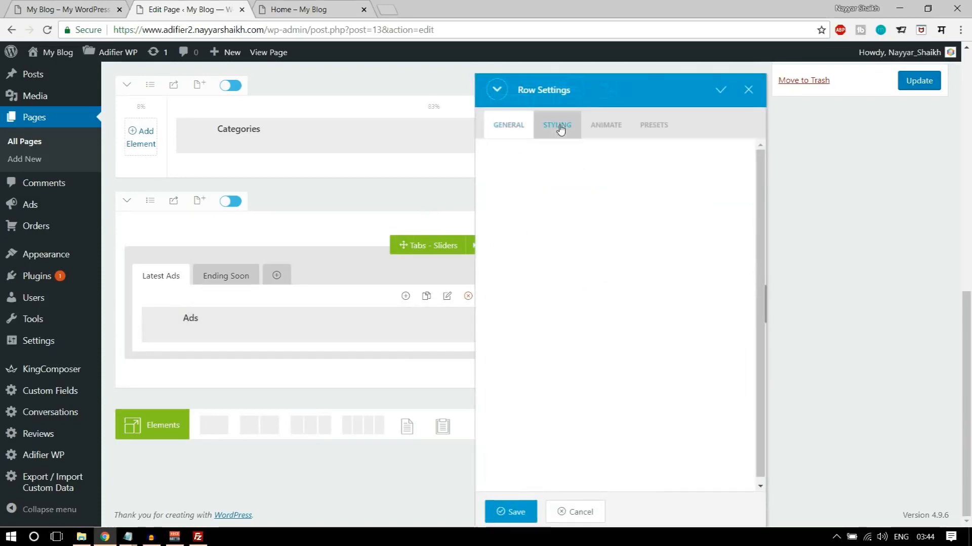
{"action": "left_click", "coordinate": [627, 186]}
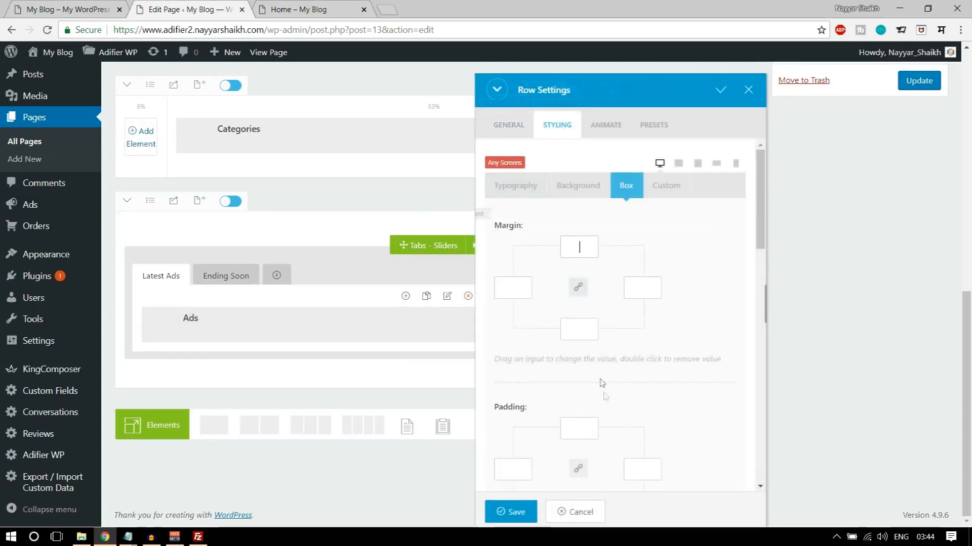
{"action": "scroll", "coordinate": [605, 386], "scroll_direction": "down", "scroll_amount": 3}
{"action": "type", "text": "100"}
{"action": "left_click", "coordinate": [512, 512]}
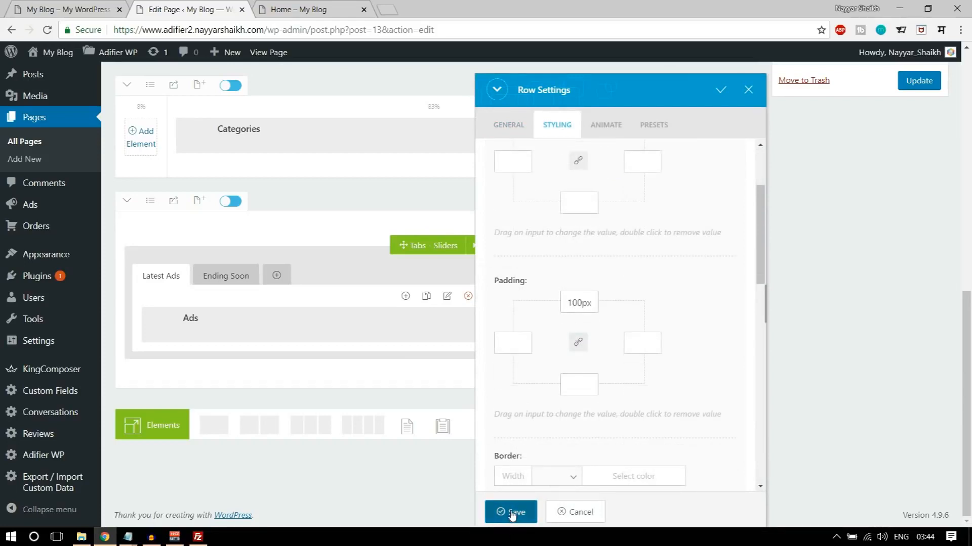
- Update the page and examine the spacing and ad layout of the tabbed section on the live Home page
{"action": "left_click", "coordinate": [917, 81]}
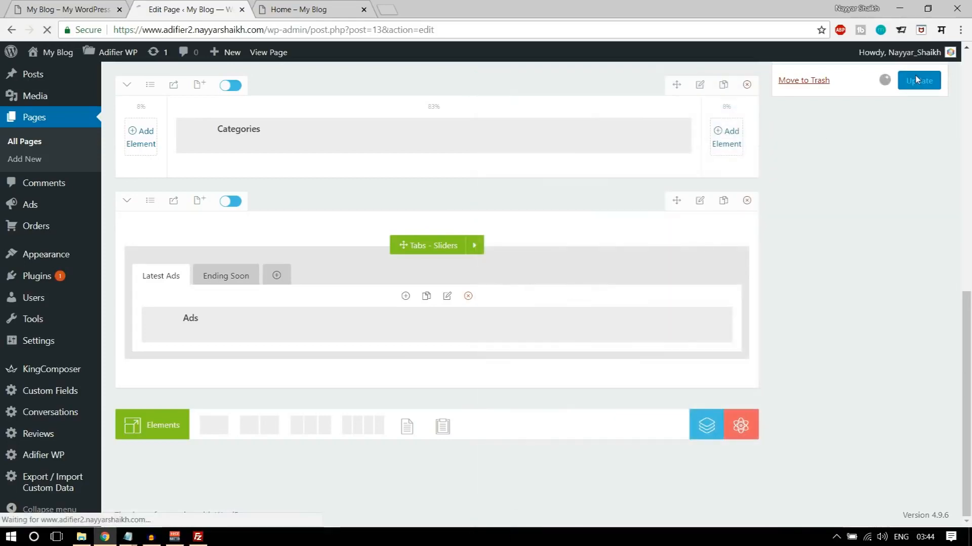
{"action": "left_click", "coordinate": [311, 16]}
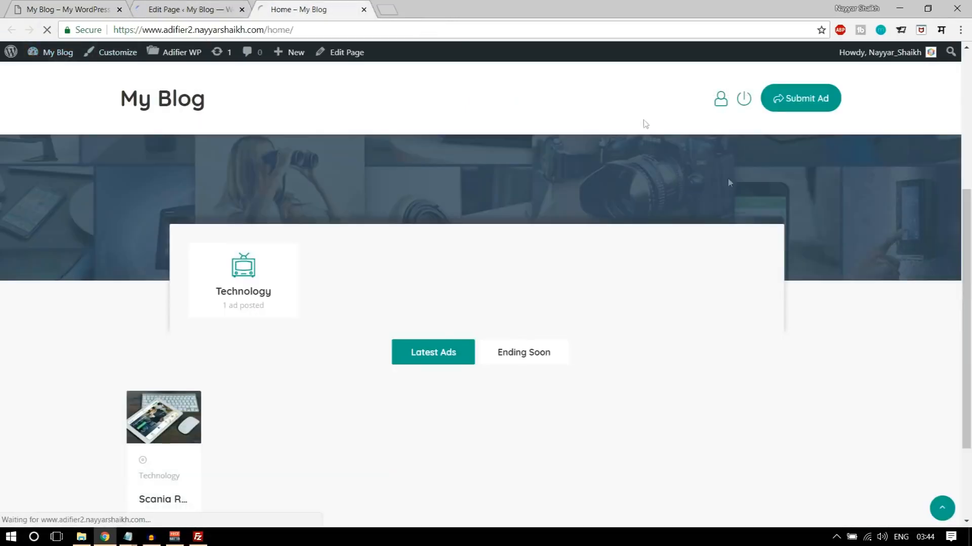
{"action": "scroll", "coordinate": [450, 200], "scroll_direction": "down", "scroll_amount": 3}
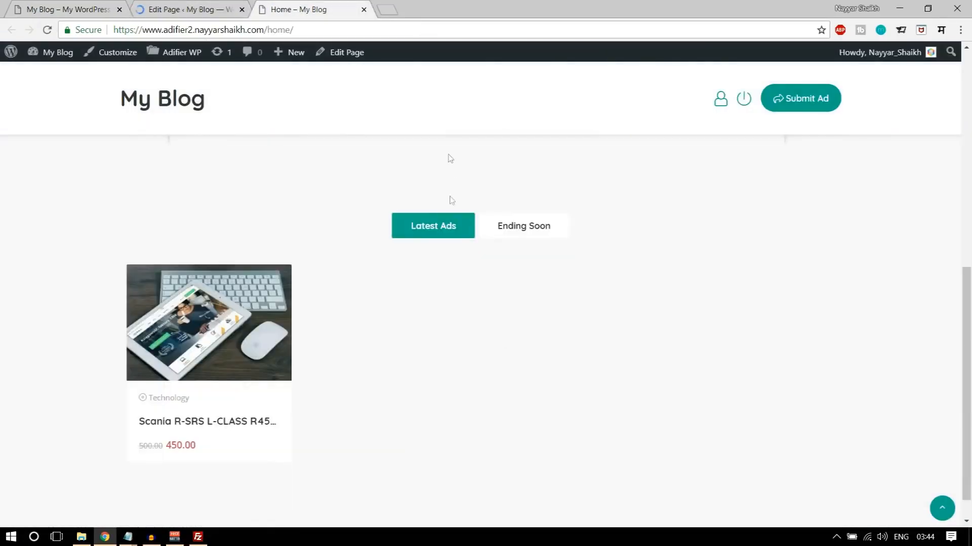
{"action": "scroll", "coordinate": [498, 252], "scroll_direction": "up", "scroll_amount": 2}
{"action": "scroll", "coordinate": [499, 255], "scroll_direction": "down", "scroll_amount": 3}
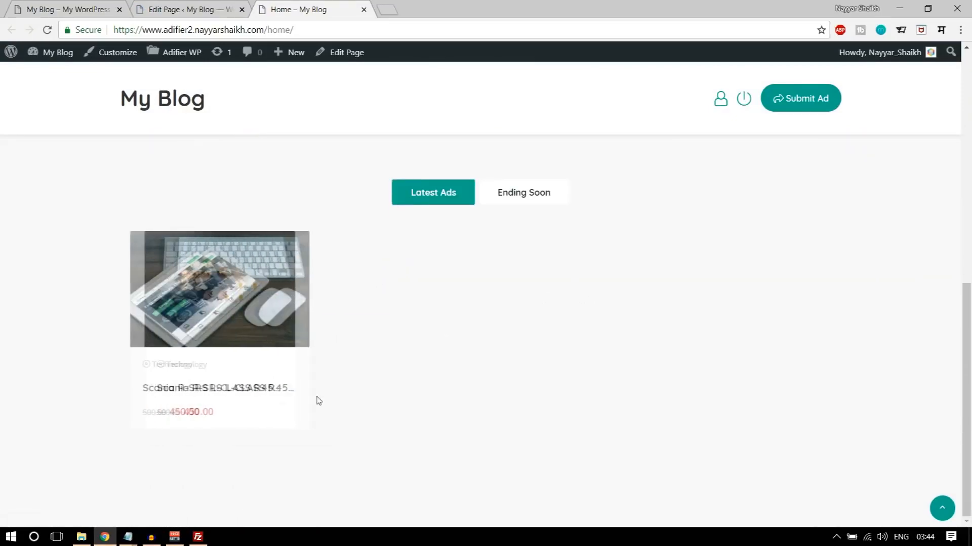
- Check the demo's Register & Benefit section, then add a two-column row below the tabs row in the page editor
{"action": "left_click", "coordinate": [90, 7]}
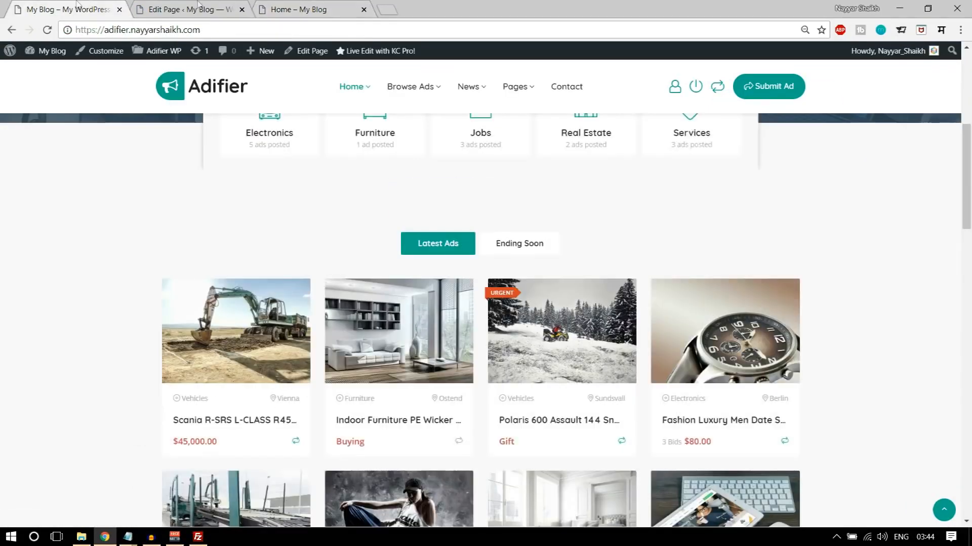
{"action": "scroll", "coordinate": [904, 331], "scroll_direction": "down", "scroll_amount": 5}
{"action": "scroll", "coordinate": [904, 331], "scroll_direction": "down", "scroll_amount": 2}
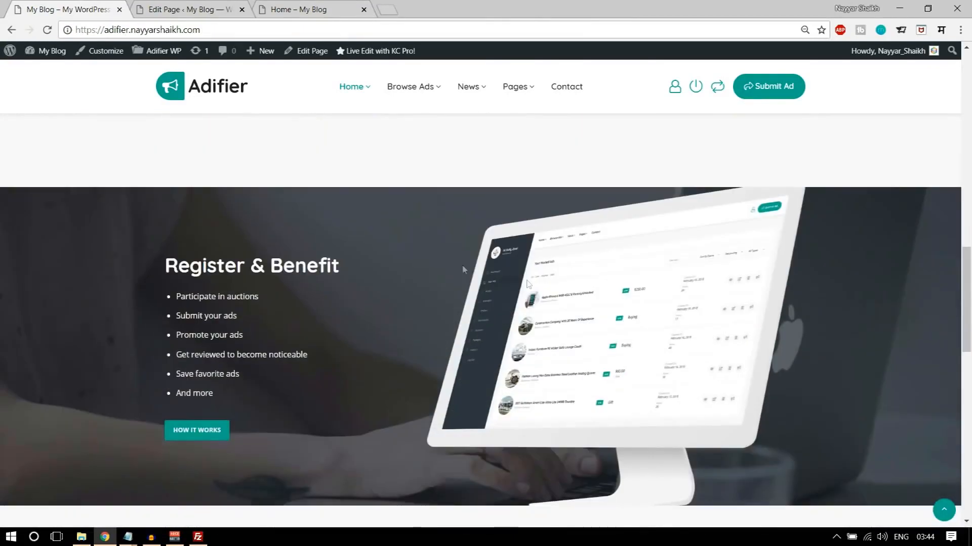
{"action": "scroll", "coordinate": [858, 287], "scroll_direction": "down", "scroll_amount": 1}
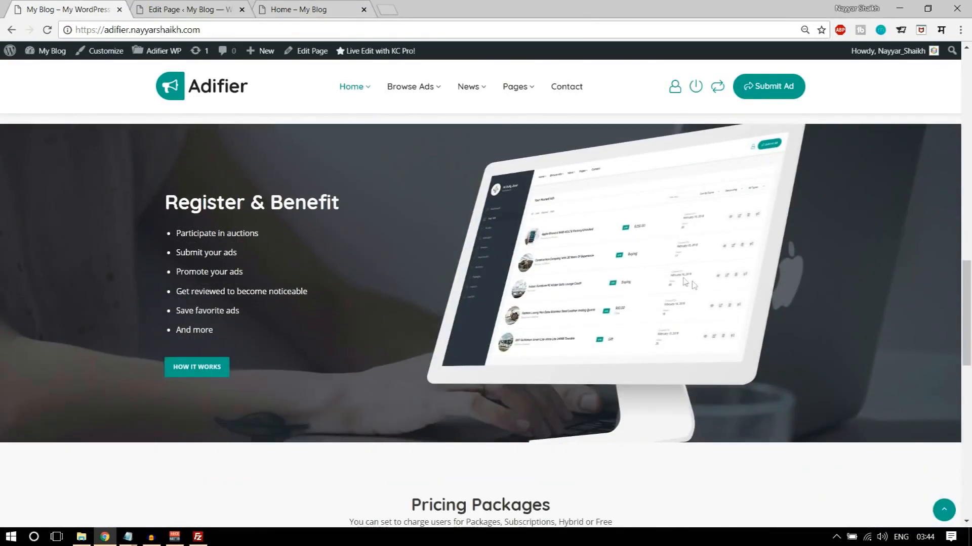
{"action": "left_click", "coordinate": [192, 9]}
{"action": "scroll", "coordinate": [480, 283], "scroll_direction": "down", "scroll_amount": 15}
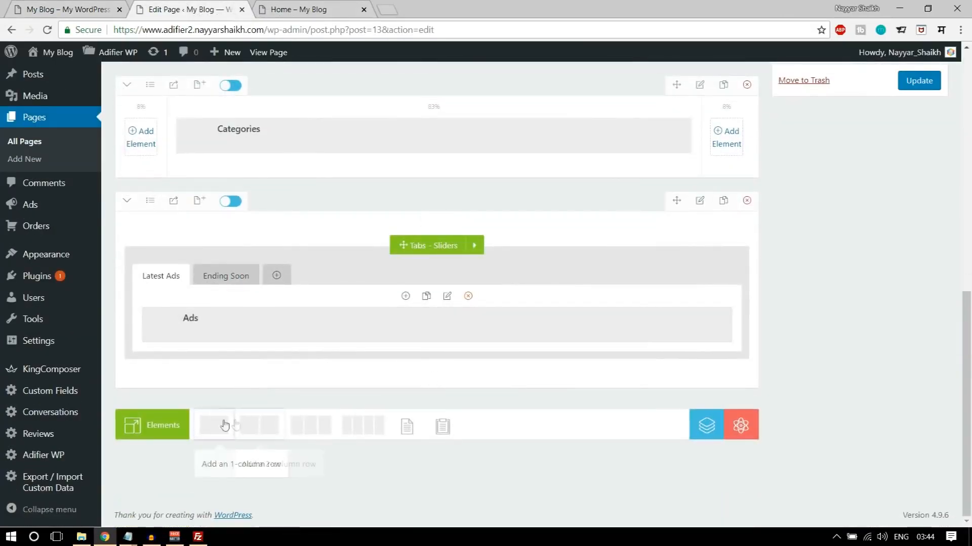
{"action": "left_click", "coordinate": [260, 430]}
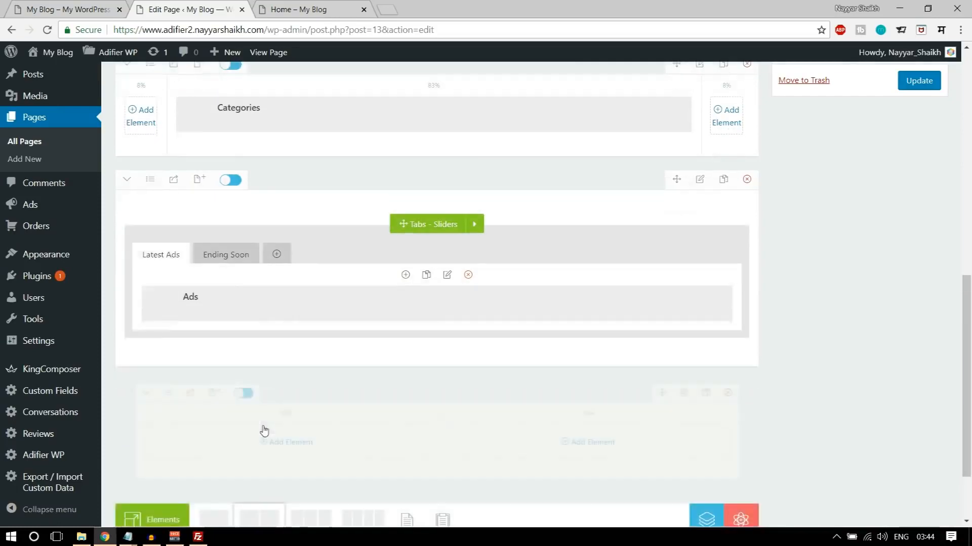
- Compare the column proportions of the demo's Register & Benefit section, then set the new row's layout to 40% + 60%
{"action": "left_click", "coordinate": [36, 6]}
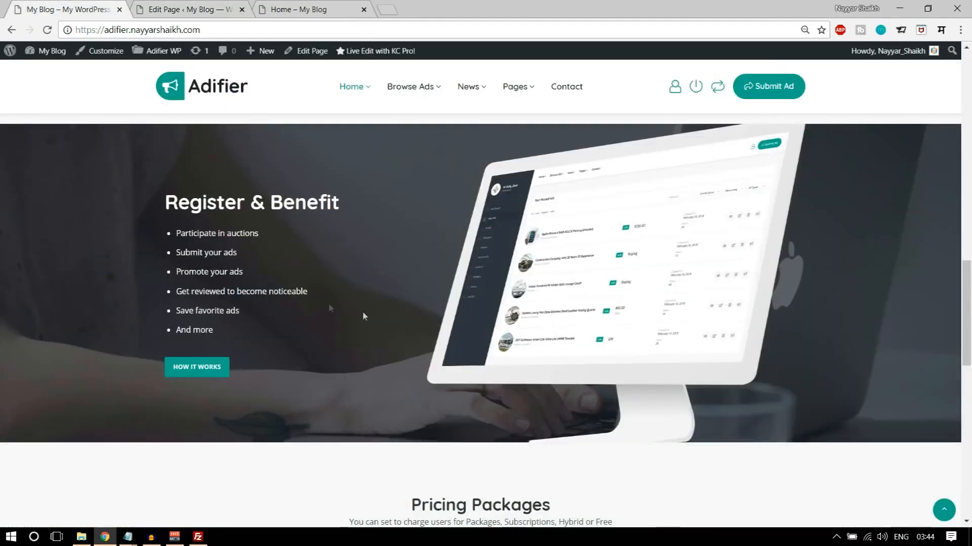
{"action": "left_click_drag", "start_coordinate": [357, 220], "coordinate": [354, 375]}
{"action": "left_click", "coordinate": [674, 275]}
{"action": "left_click", "coordinate": [218, 7]}
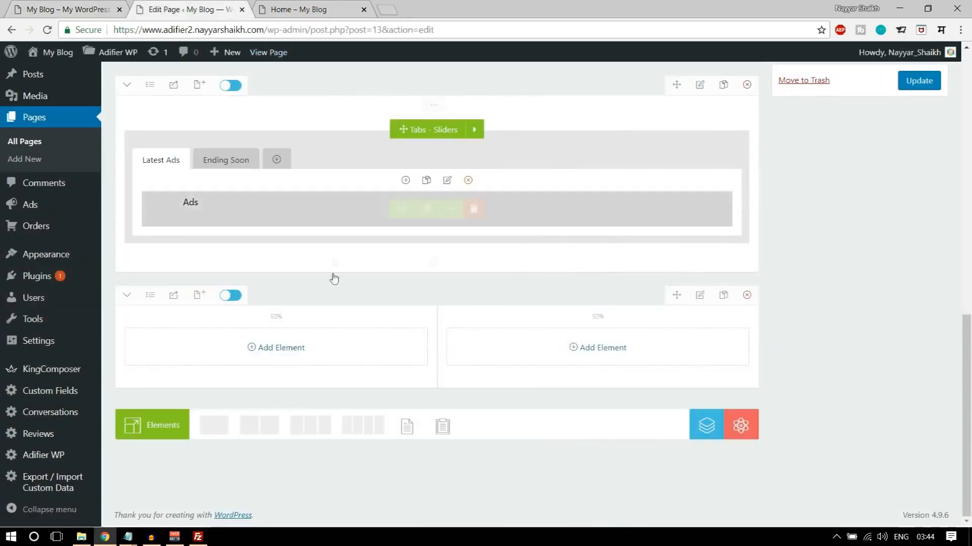
{"action": "left_click", "coordinate": [148, 301]}
{"action": "left_click", "coordinate": [144, 469]}
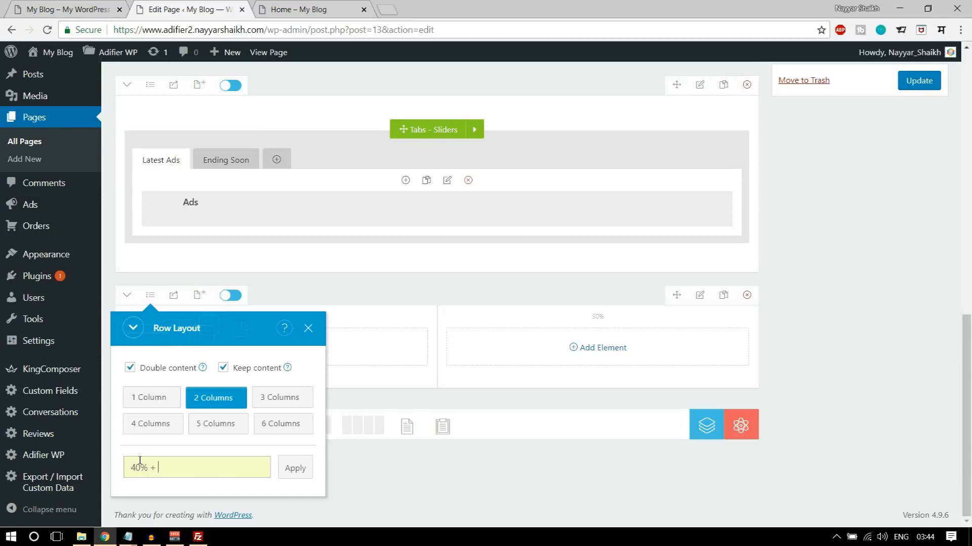
{"action": "left_click", "coordinate": [295, 468]}
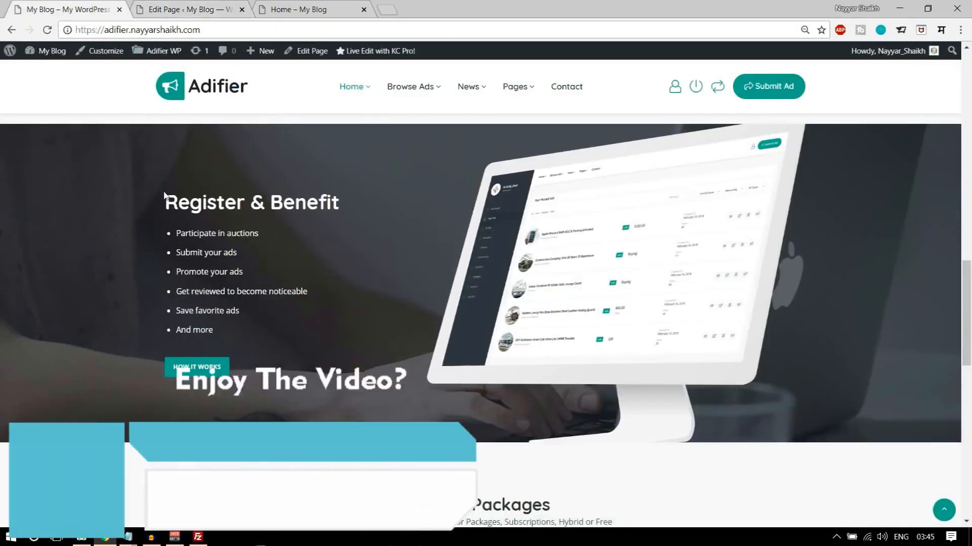
- Copy the demo's Register & Benefit heading and list into a new Text Block in the 40% column, replacing the sample text
{"action": "left_click_drag", "start_coordinate": [165, 201], "coordinate": [264, 333]}
{"action": "key", "text": "ctrl+c"}
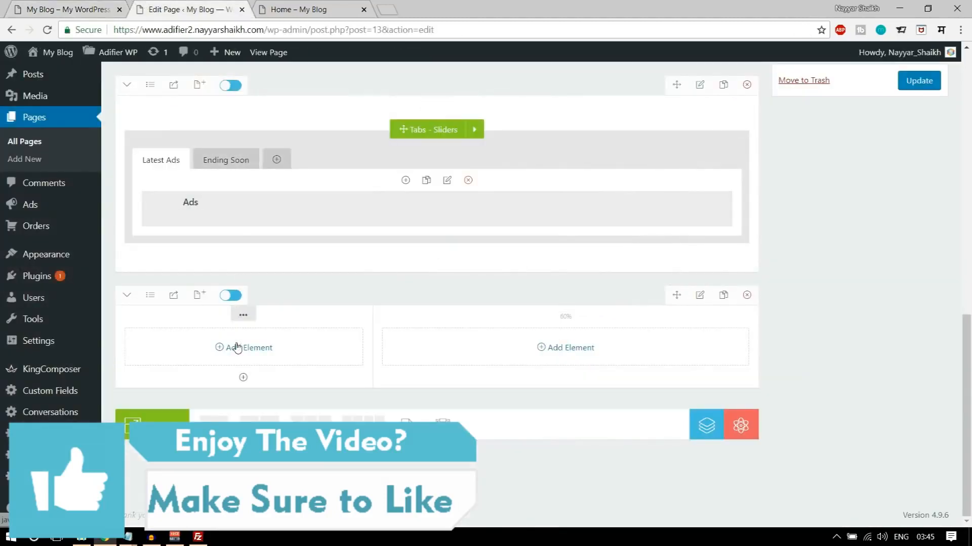
{"action": "left_click", "coordinate": [237, 348]}
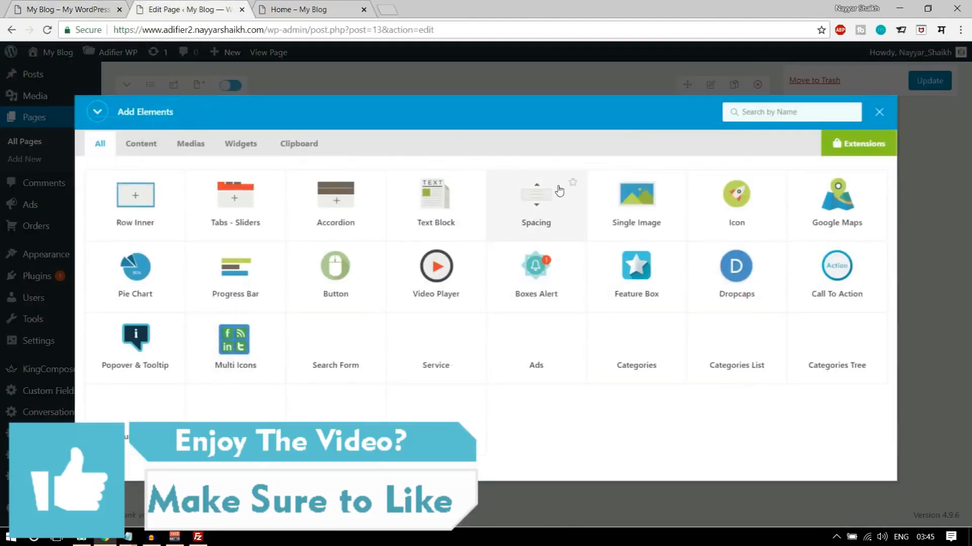
{"action": "left_click", "coordinate": [429, 216]}
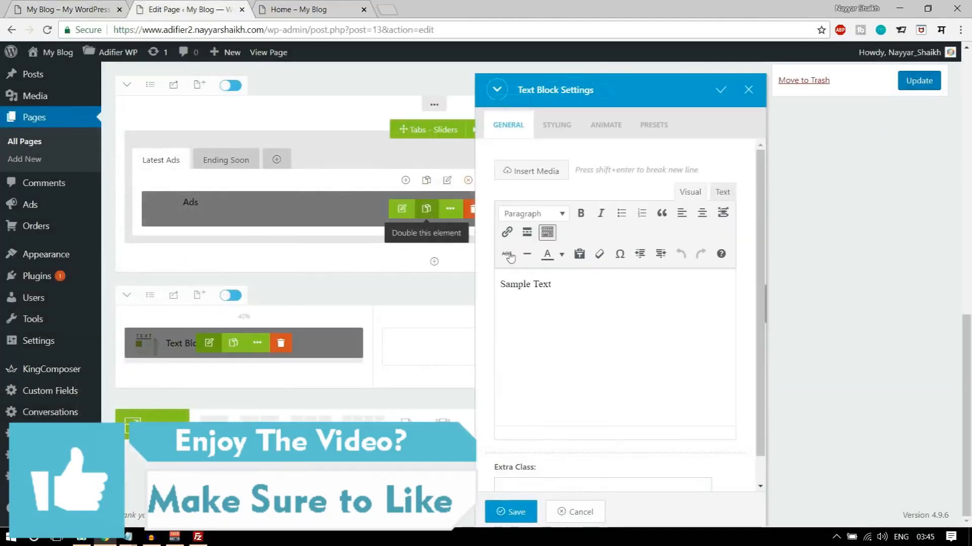
{"action": "left_click", "coordinate": [629, 349]}
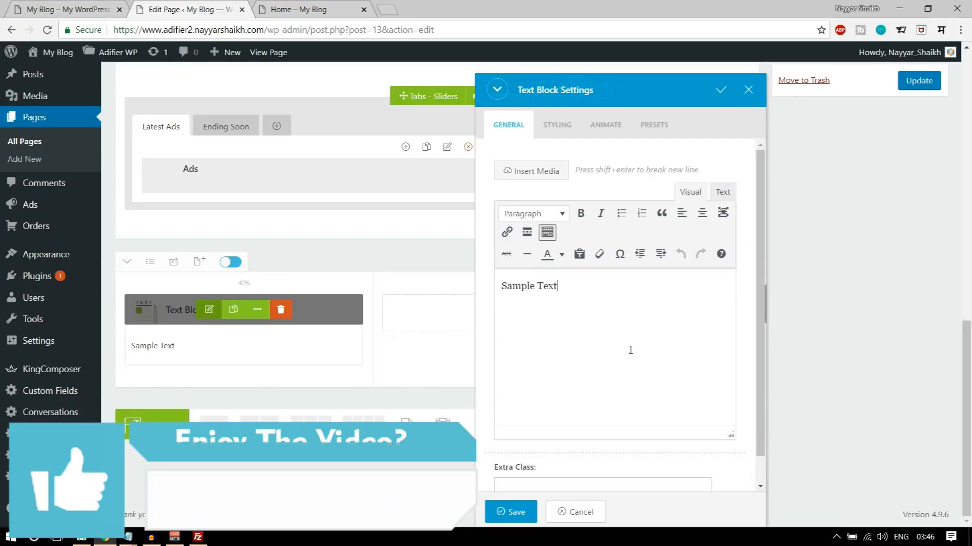
{"action": "key", "text": "ctrl+a"}
{"action": "key", "text": "ctrl+v"}
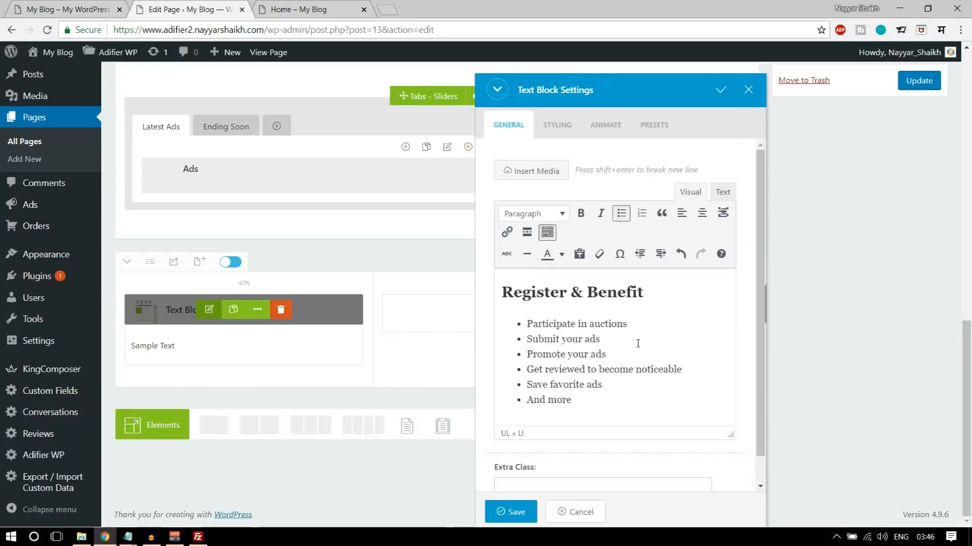
{"action": "scroll", "coordinate": [622, 359], "scroll_direction": "down", "scroll_amount": 1}
{"action": "scroll", "coordinate": [622, 359], "scroll_direction": "up", "scroll_amount": 1}
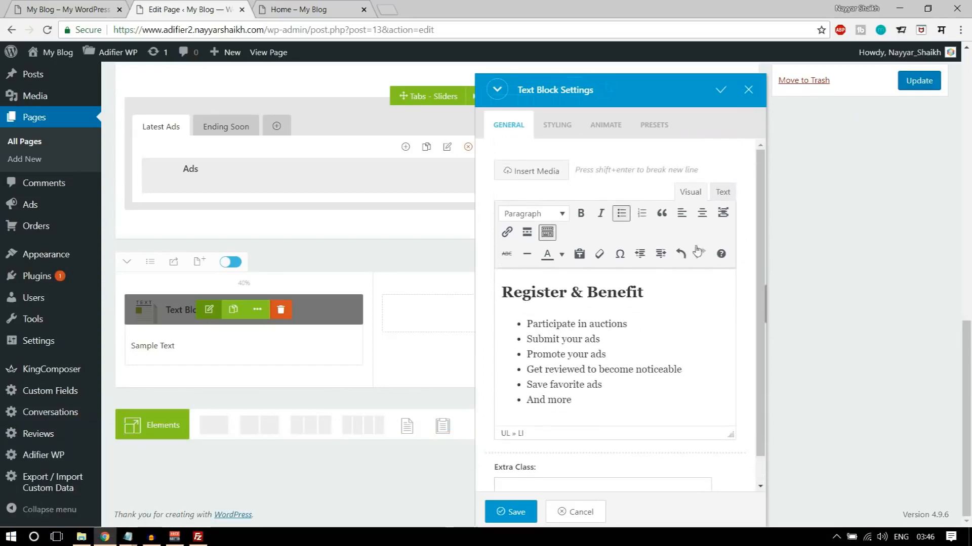
- Copy style="color: #ffffff;" from the CSS notes into the h2 tag of the Text Block's HTML and save the settings
{"action": "left_click", "coordinate": [723, 192]}
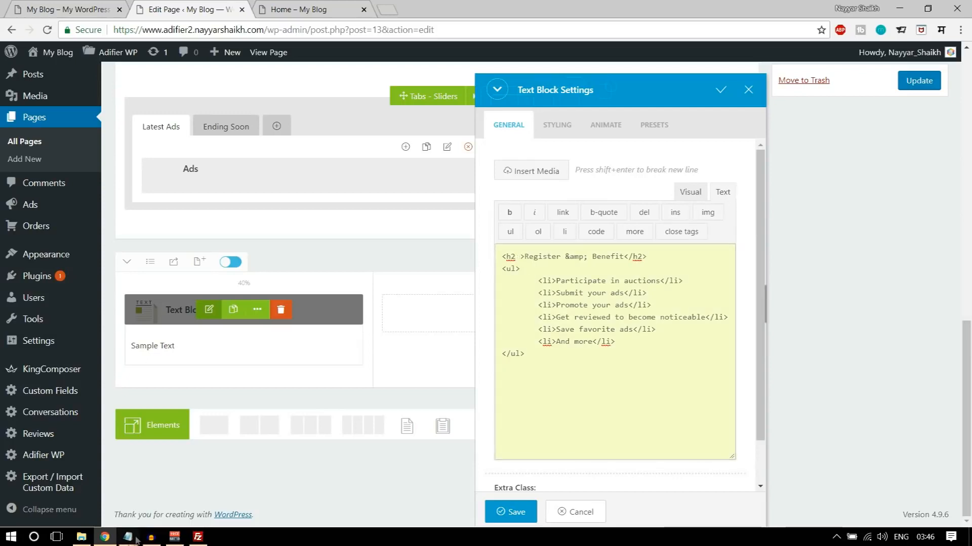
{"action": "mouse_move", "coordinate": [128, 536]}
{"action": "left_click", "coordinate": [203, 494]}
{"action": "left_click_drag", "start_coordinate": [326, 170], "coordinate": [195, 170]}
{"action": "key", "text": "ctrl+c"}
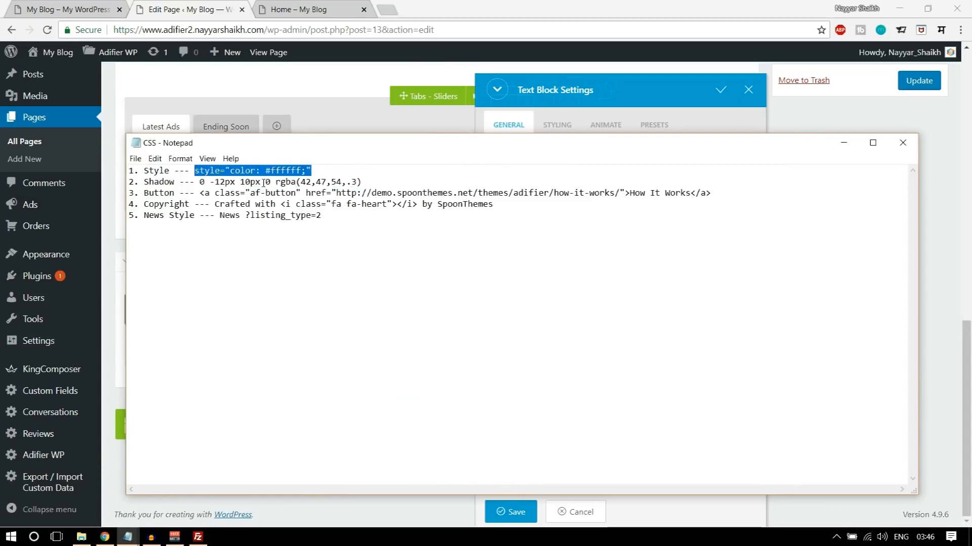
{"action": "left_click", "coordinate": [620, 93]}
{"action": "left_click", "coordinate": [108, 5]}
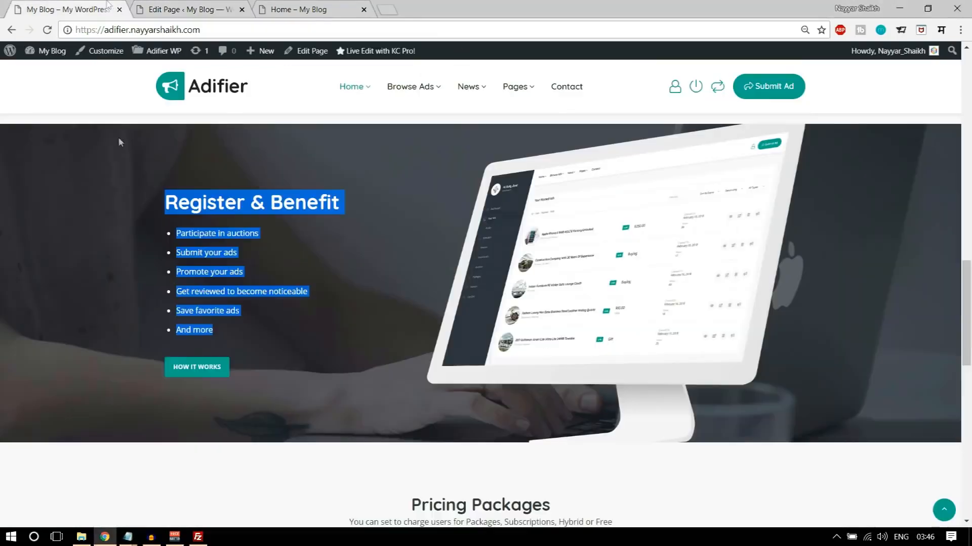
{"action": "left_click", "coordinate": [230, 272]}
{"action": "left_click", "coordinate": [192, 9]}
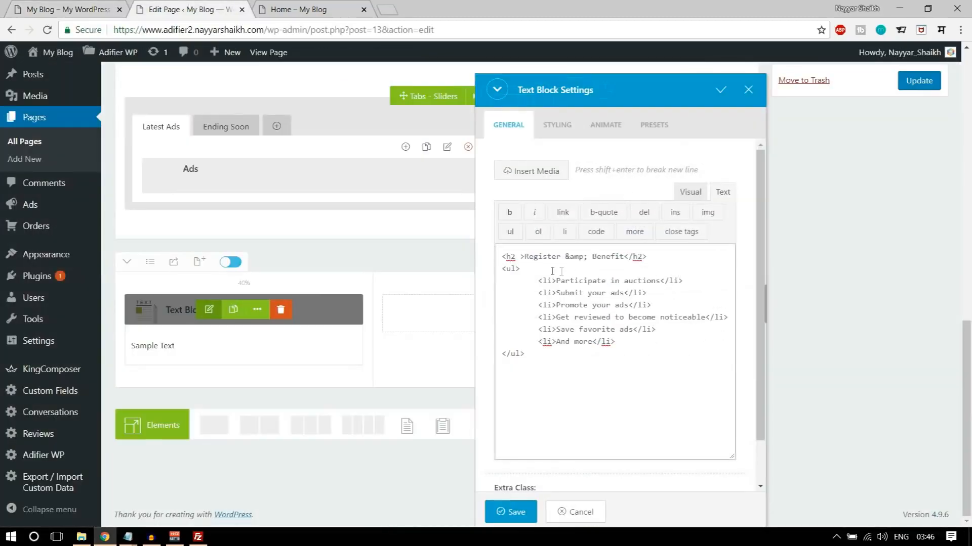
{"action": "left_click", "coordinate": [519, 256]}
{"action": "key", "text": "ctrl+v"}
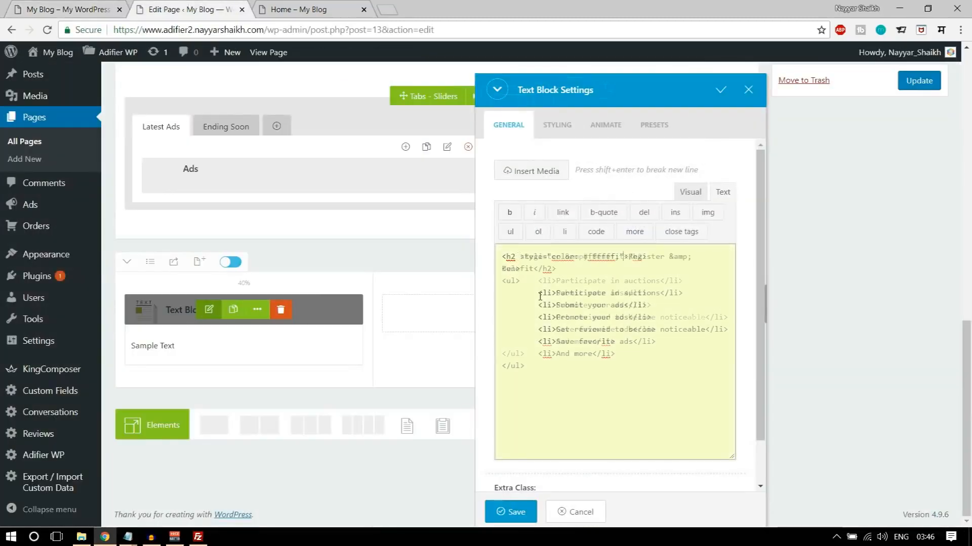
{"action": "left_click", "coordinate": [511, 512]}
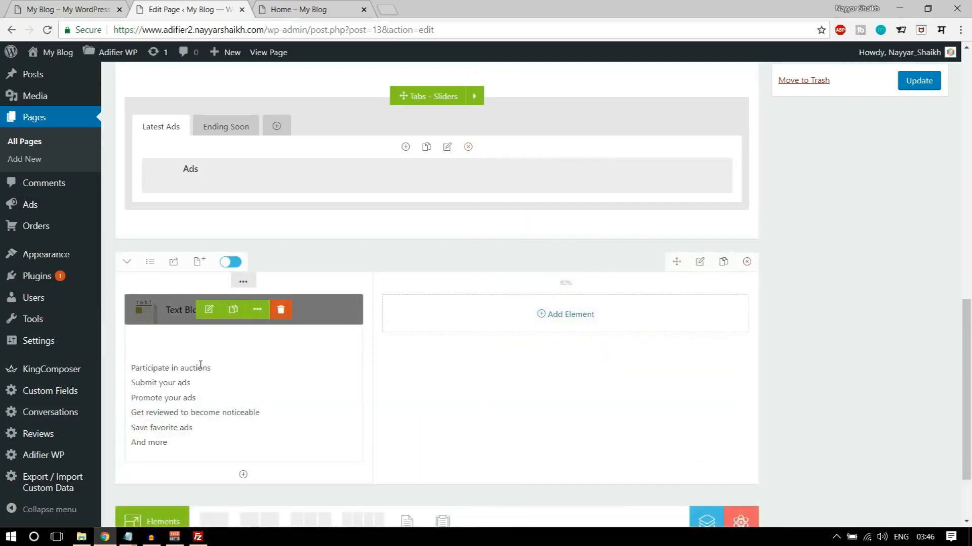
- Add style="color: #ffffff;" to the ul tag in the Text Block's HTML and save the settings
{"action": "left_click", "coordinate": [209, 310]}
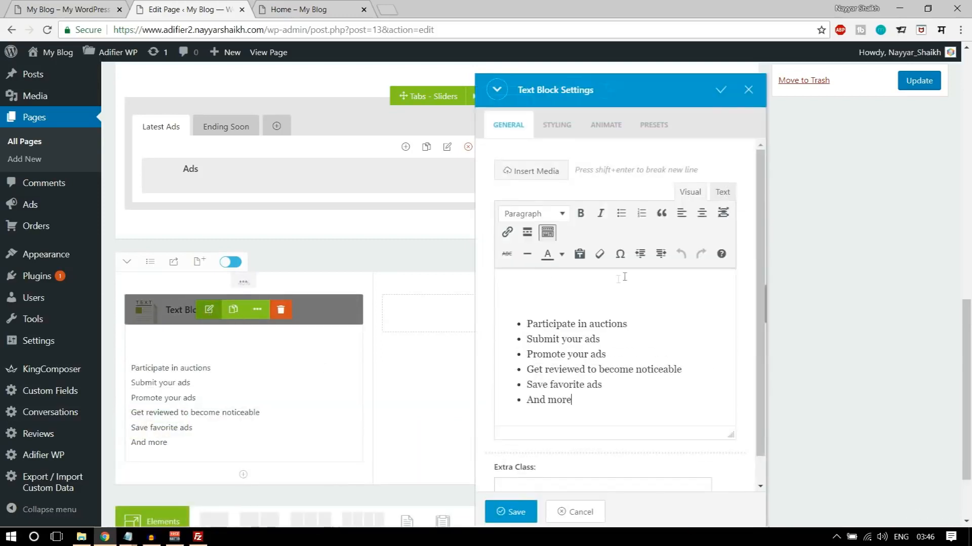
{"action": "left_click", "coordinate": [724, 192]}
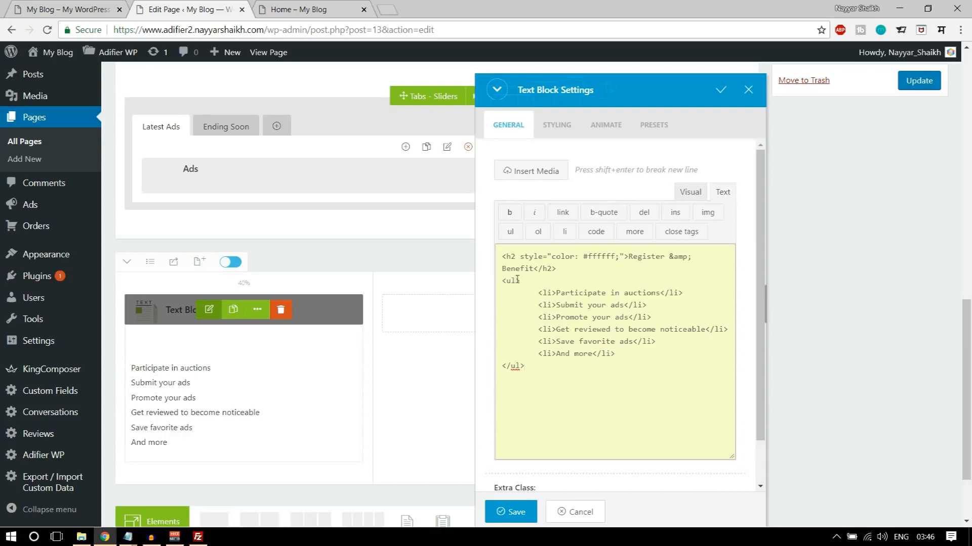
{"action": "type", "text": "style=\"color: #ffffff;\""}
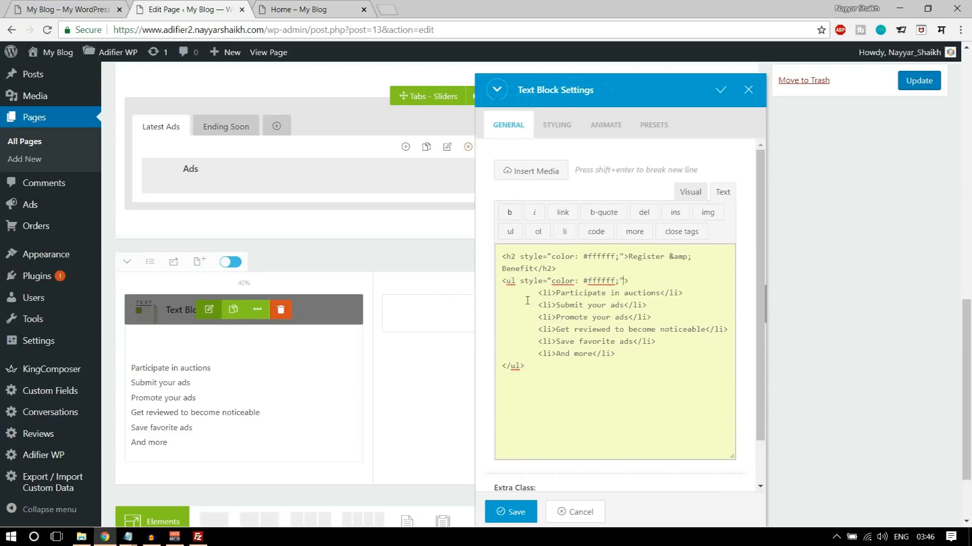
{"action": "left_click", "coordinate": [511, 512]}
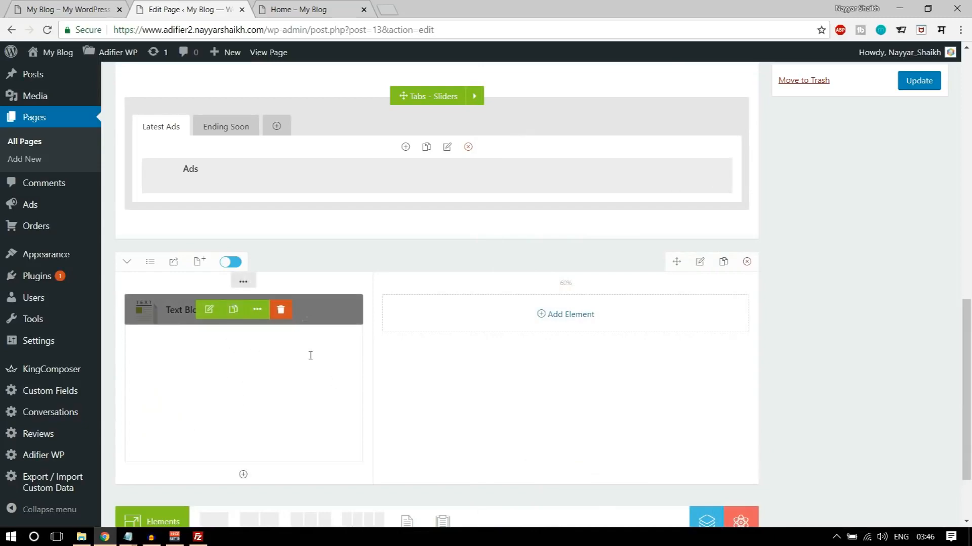
- Check the gap above the demo's How It Works button, then add a Spacing element 26px high below the Text Block
{"action": "key", "text": "ctrl+1"}
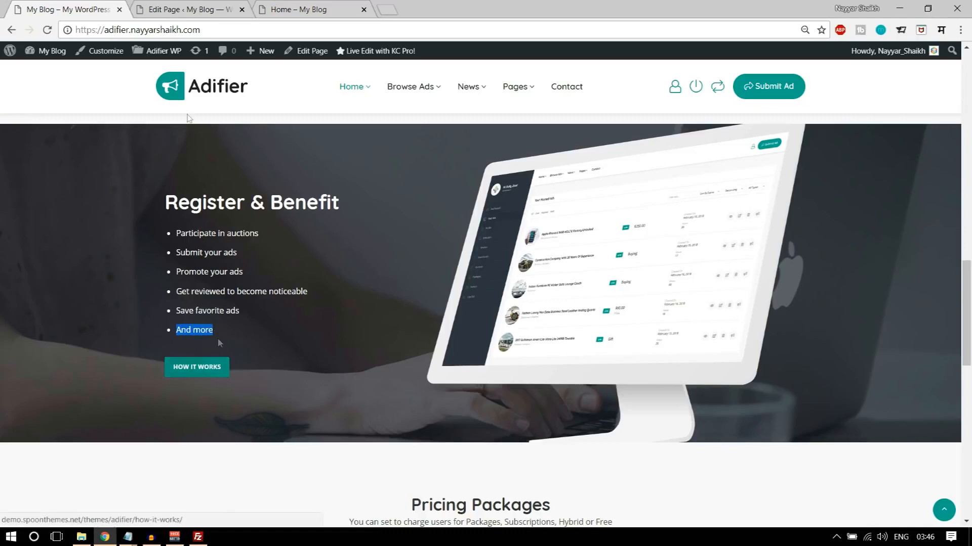
{"action": "left_click", "coordinate": [193, 8]}
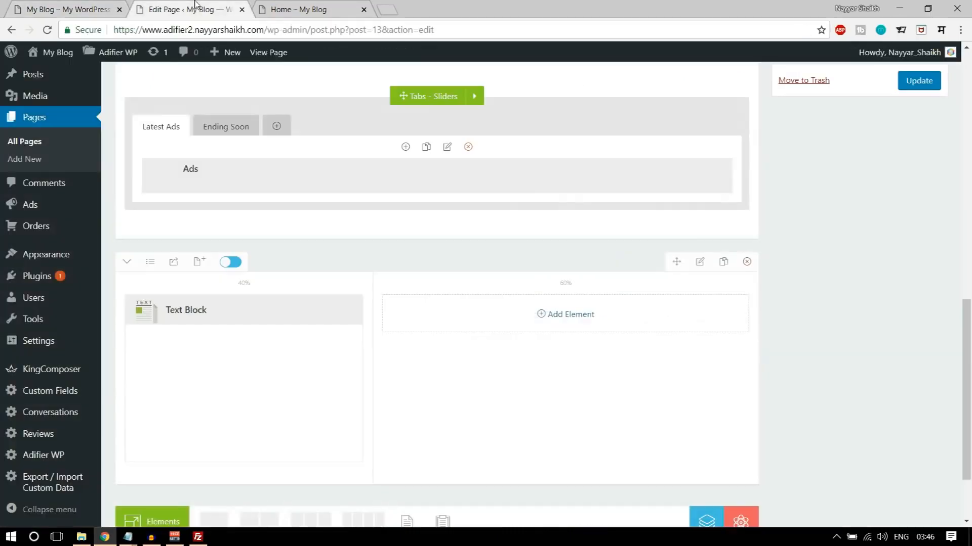
{"action": "left_click", "coordinate": [243, 475]}
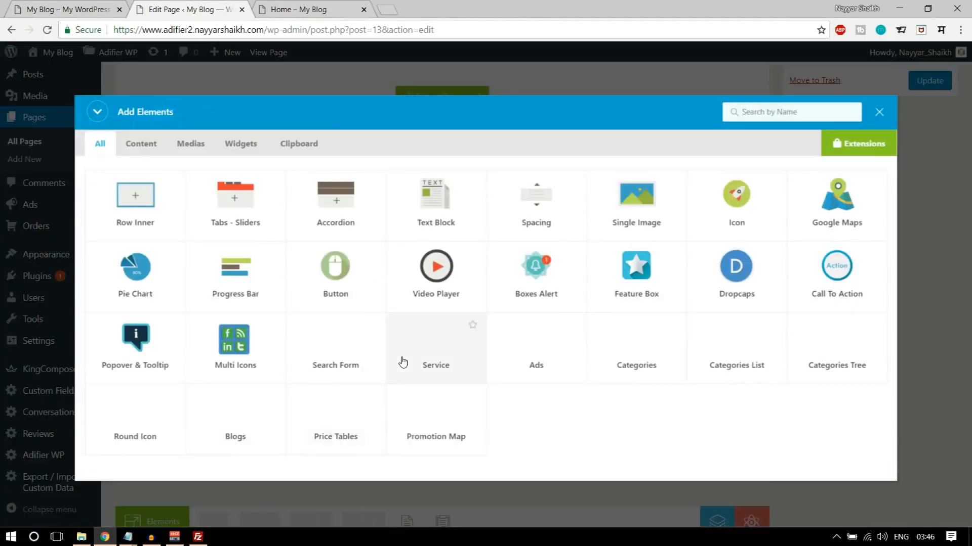
{"action": "type", "text": "spac"}
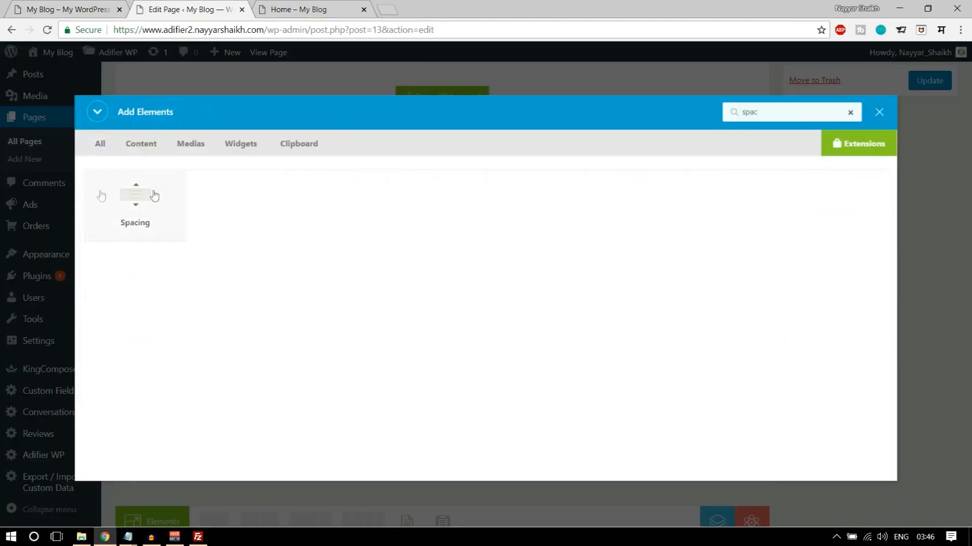
{"action": "left_click", "coordinate": [157, 194]}
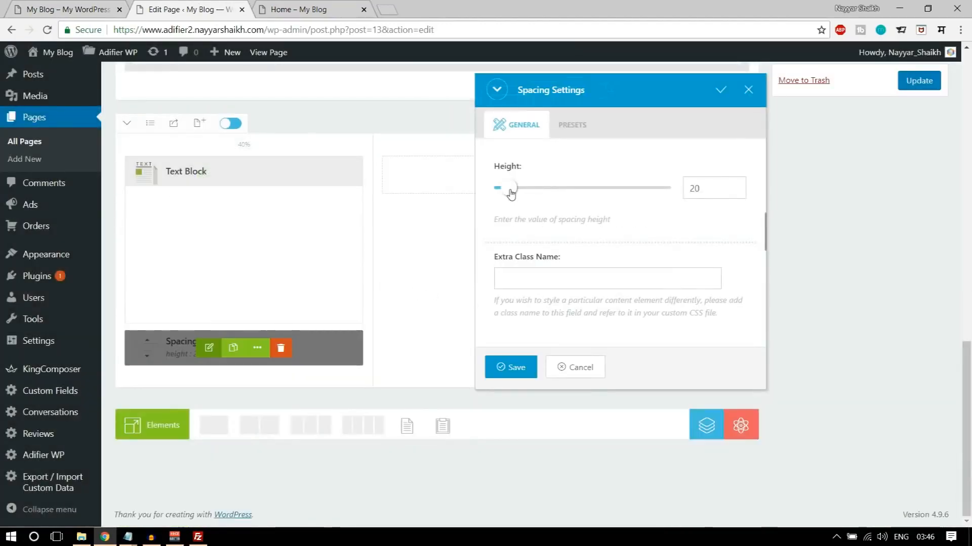
{"action": "left_click_drag", "start_coordinate": [511, 193], "coordinate": [512, 194]}
{"action": "left_click", "coordinate": [512, 368]}
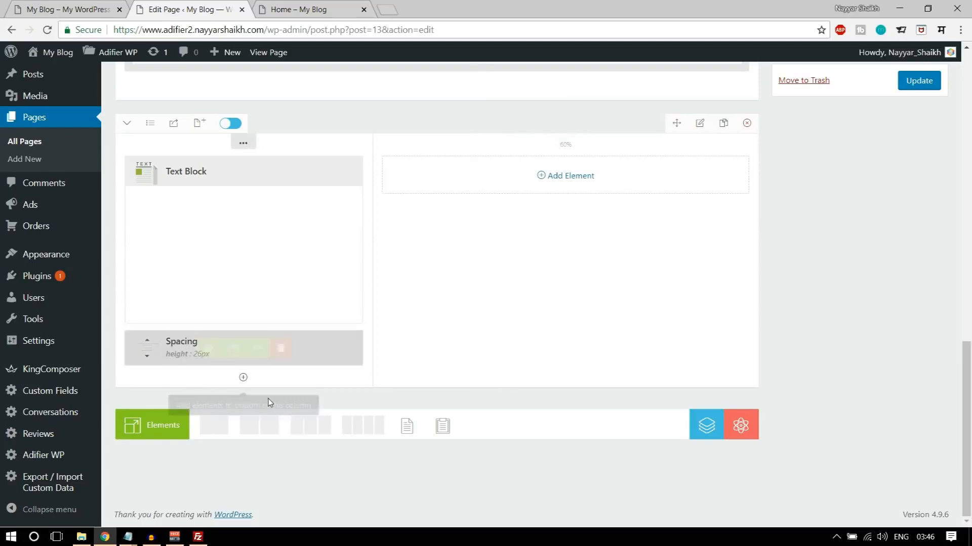
- Add a Text Block below the Spacing element and copy the How It Works button's HTML from the CSS notes
{"action": "left_click", "coordinate": [243, 378]}
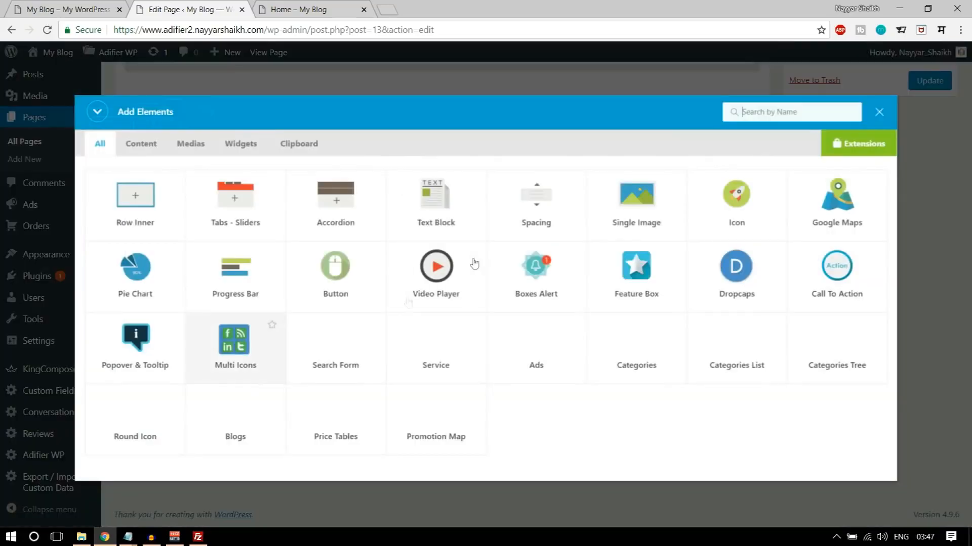
{"action": "left_click", "coordinate": [445, 210]}
{"action": "left_click", "coordinate": [70, 10]}
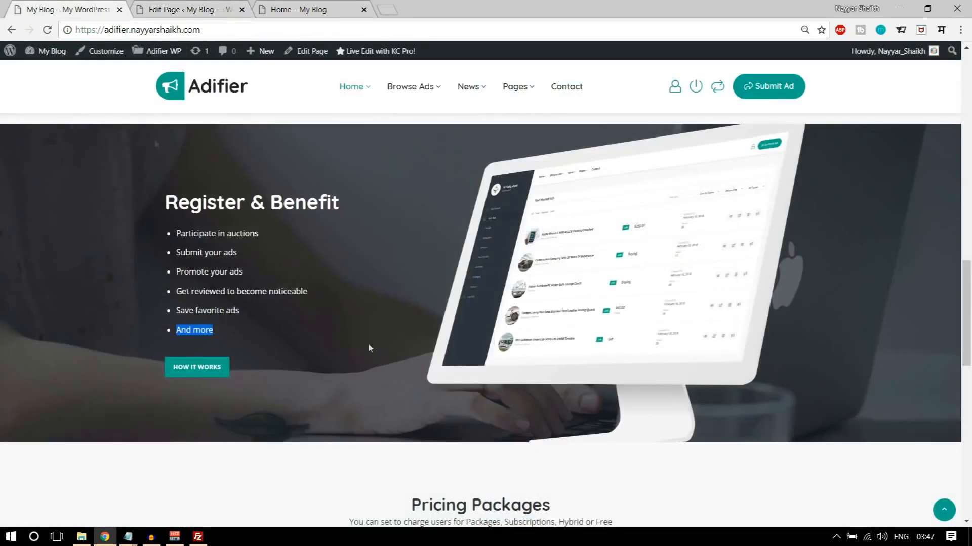
{"action": "mouse_move", "coordinate": [128, 536]}
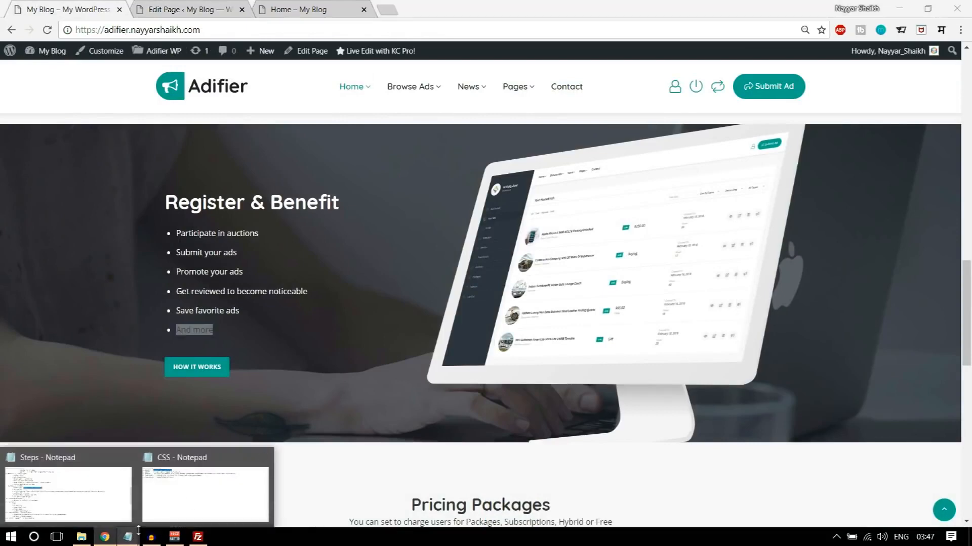
{"action": "left_click", "coordinate": [241, 465]}
{"action": "left_click_drag", "start_coordinate": [133, 193], "coordinate": [180, 193]}
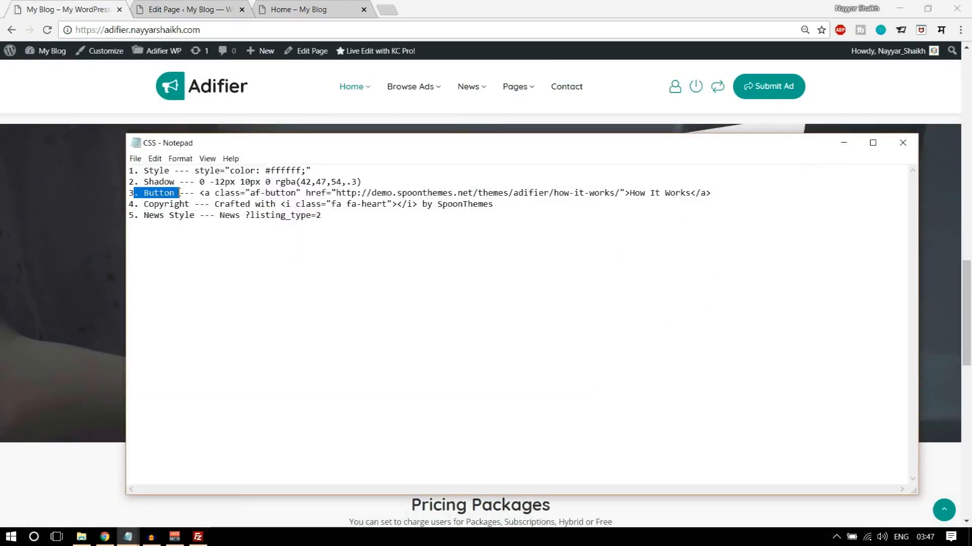
{"action": "left_click_drag", "start_coordinate": [734, 195], "coordinate": [205, 194]}
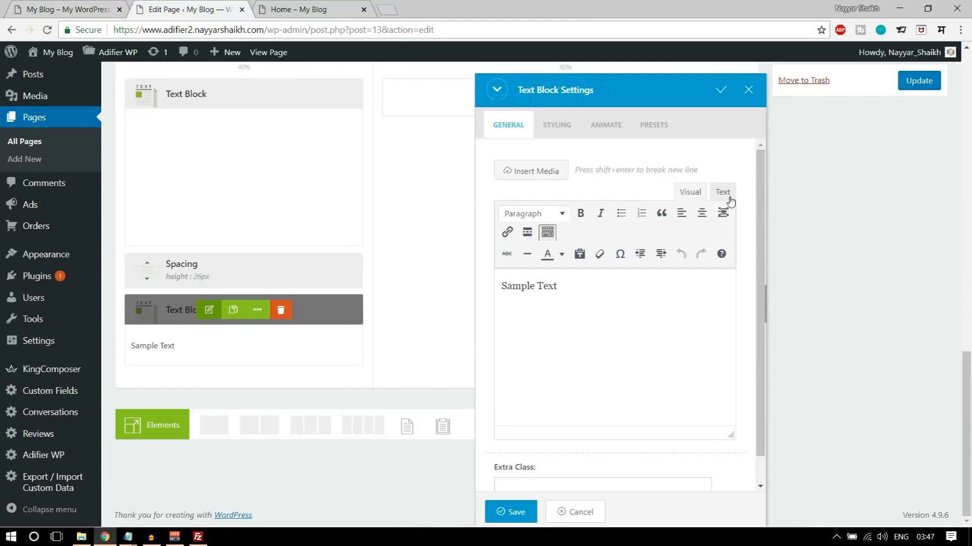
- Replace the new Text Block's sample text with the copied How It Works button code in its HTML view
{"action": "triple_click", "coordinate": [668, 280]}
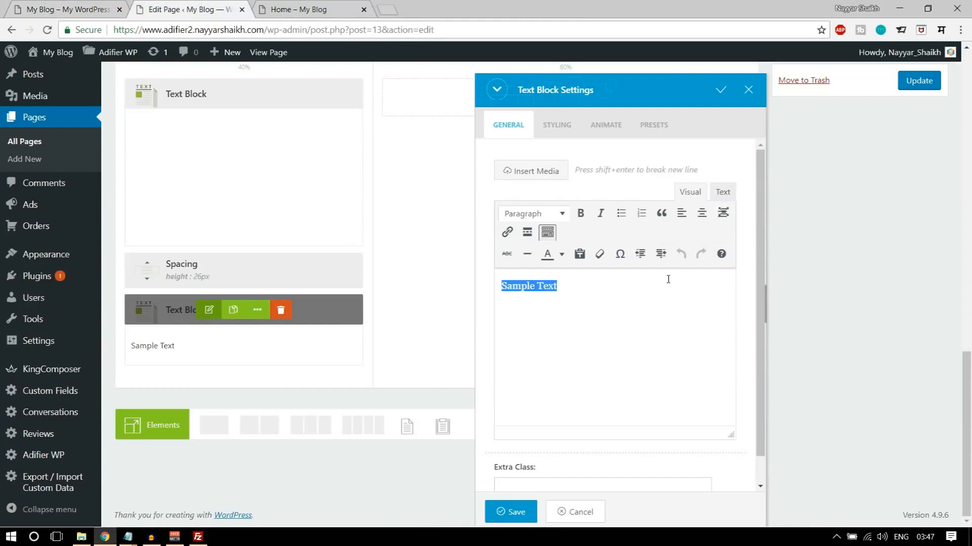
{"action": "key", "text": "BackSpace"}
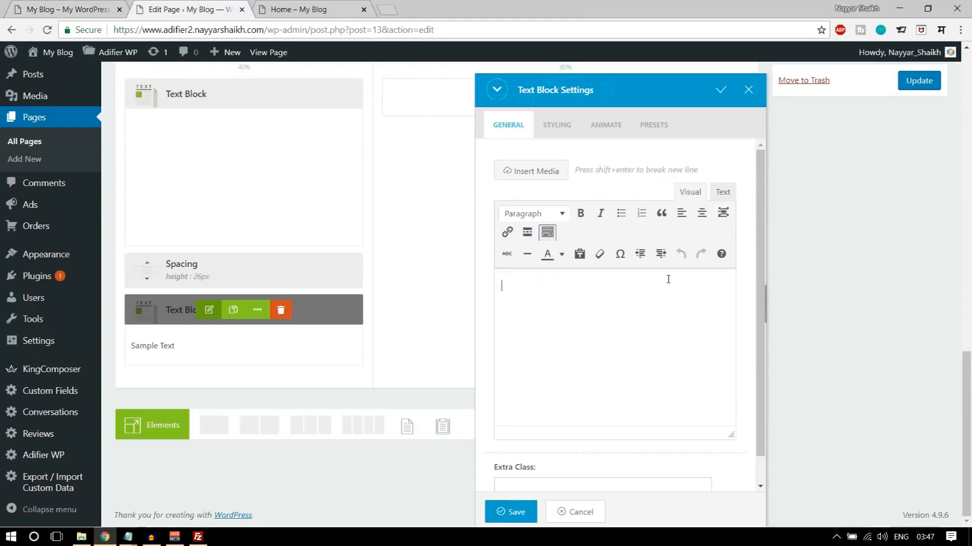
{"action": "key", "text": "ctrl+z"}
{"action": "left_click", "coordinate": [722, 191]}
{"action": "triple_click", "coordinate": [632, 260]}
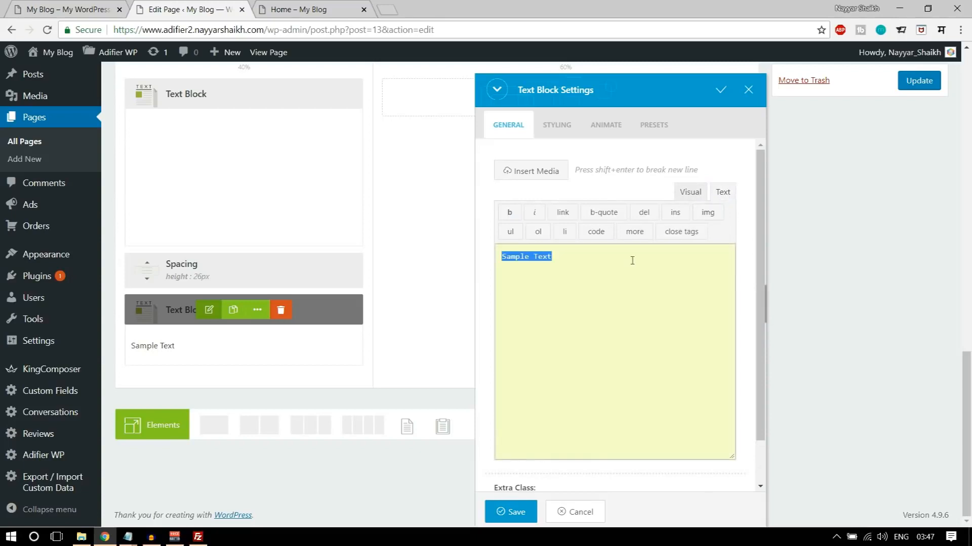
{"action": "key", "text": "BackSpace"}
{"action": "type", "text": "<a class=\"af-button\" href=\"http://demo.spoonthemes.net/themes/adifier/how-it-works/\">How It Works</a>"}
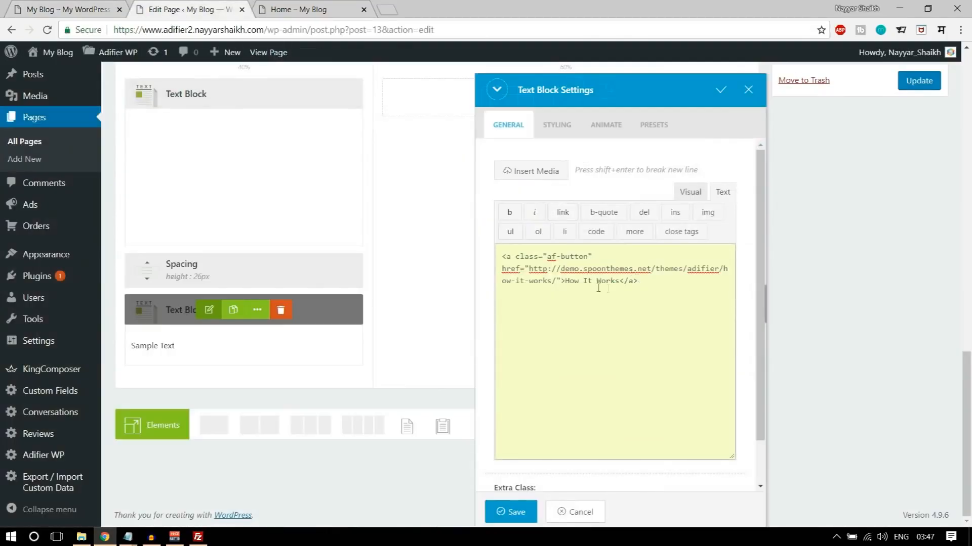
- Review the button code's link address and How It Works label, check its visual rendering, and save the Text Block settings
{"action": "left_click_drag", "start_coordinate": [530, 269], "coordinate": [542, 289]}
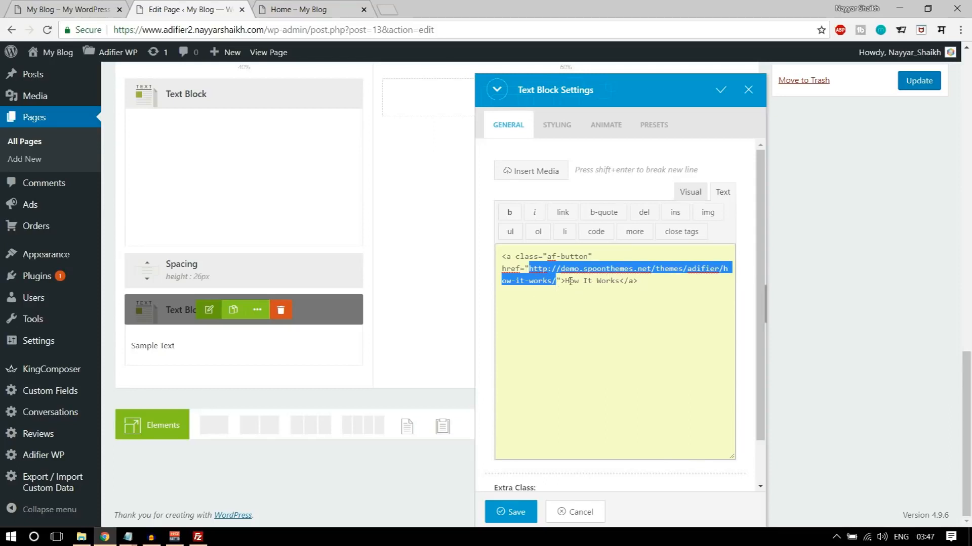
{"action": "left_click_drag", "start_coordinate": [566, 281], "coordinate": [610, 288]}
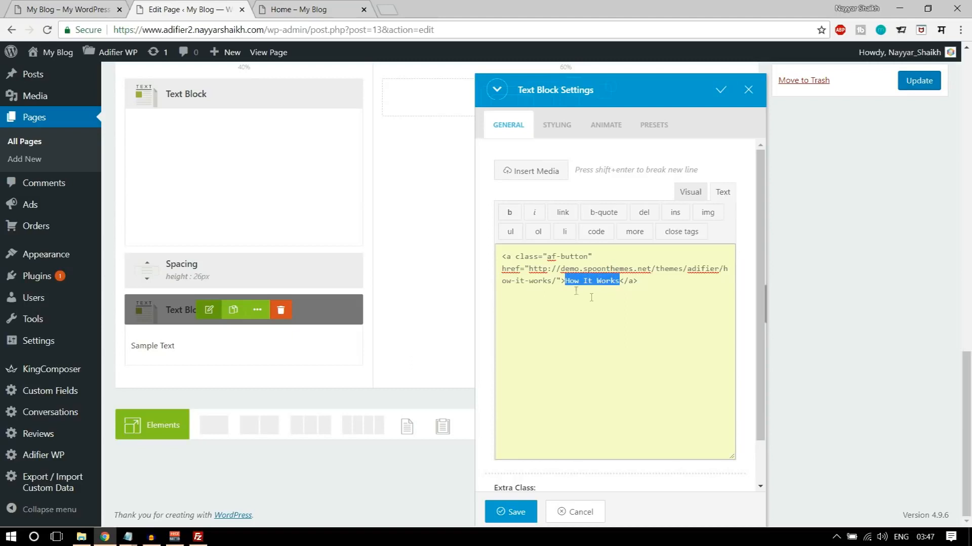
{"action": "left_click", "coordinate": [700, 194]}
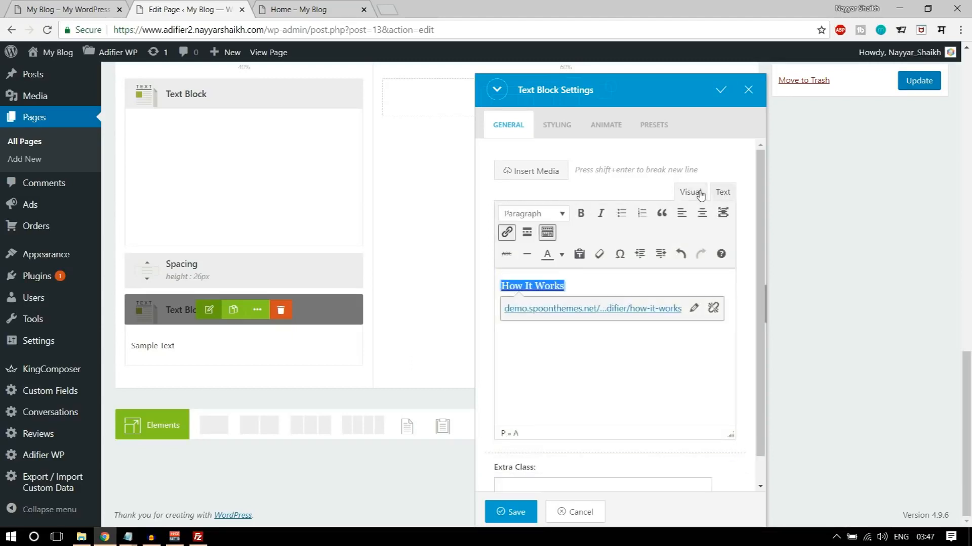
{"action": "left_click", "coordinate": [609, 336]}
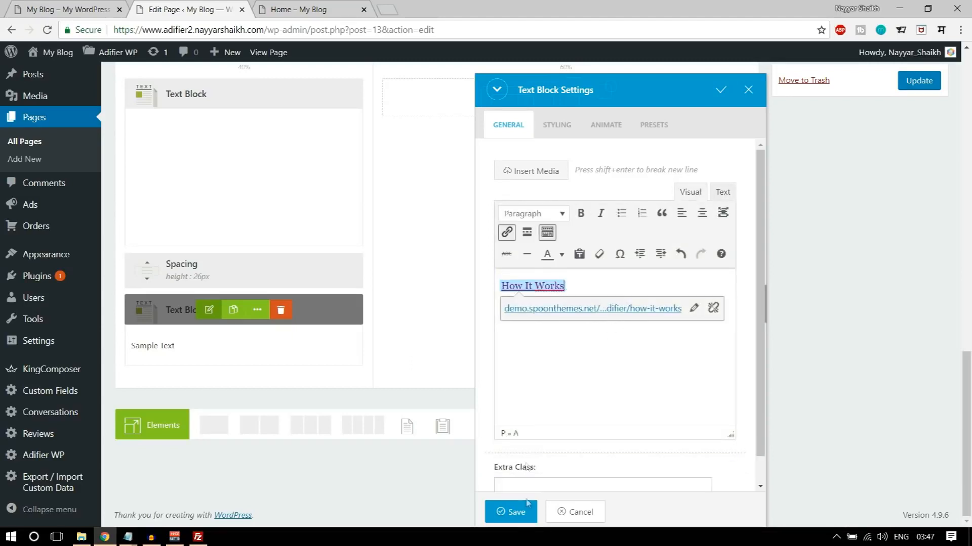
{"action": "left_click", "coordinate": [513, 513]}
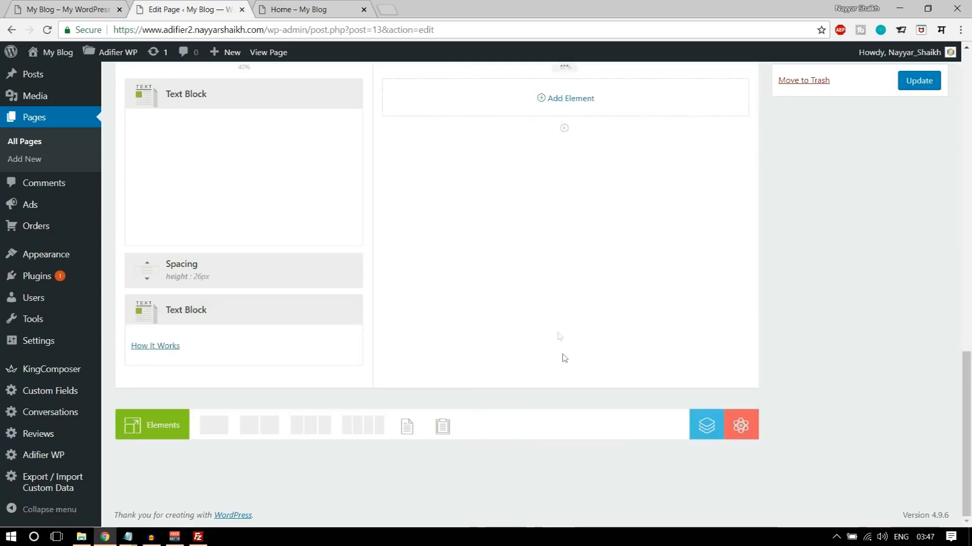
- Enable the advanced background options in the styling settings of the row holding the 40% and 60% columns
{"action": "scroll", "coordinate": [564, 359], "scroll_direction": "up", "scroll_amount": 4}
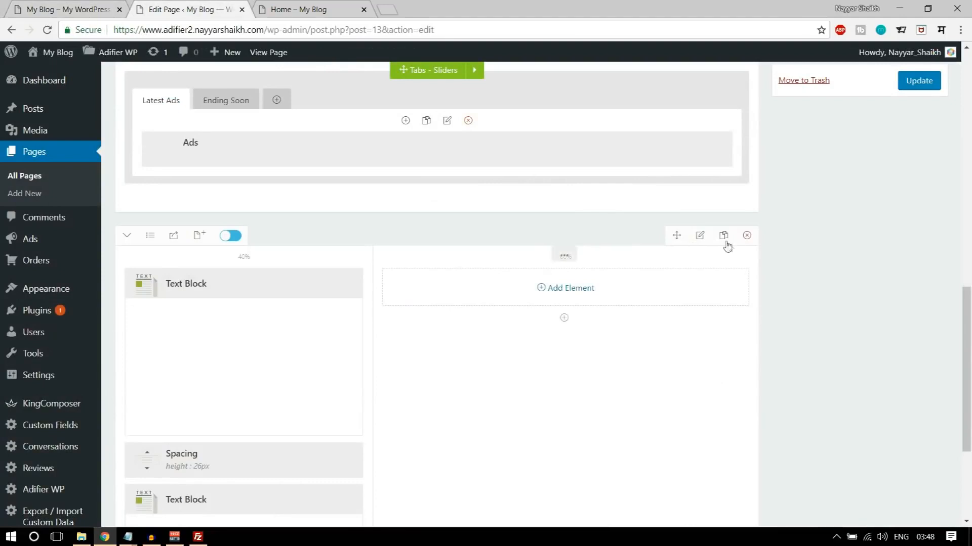
{"action": "left_click", "coordinate": [700, 236]}
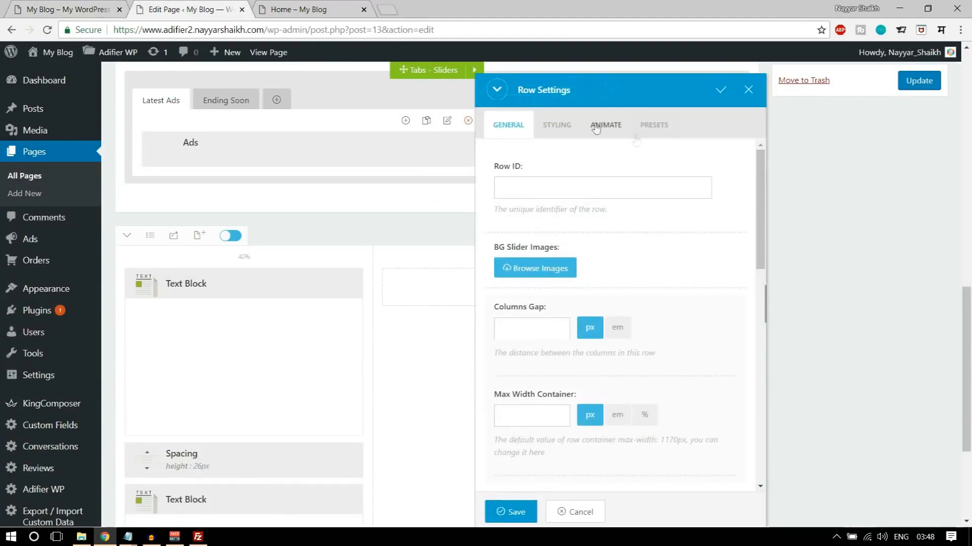
{"action": "left_click", "coordinate": [560, 126]}
{"action": "left_click", "coordinate": [586, 188]}
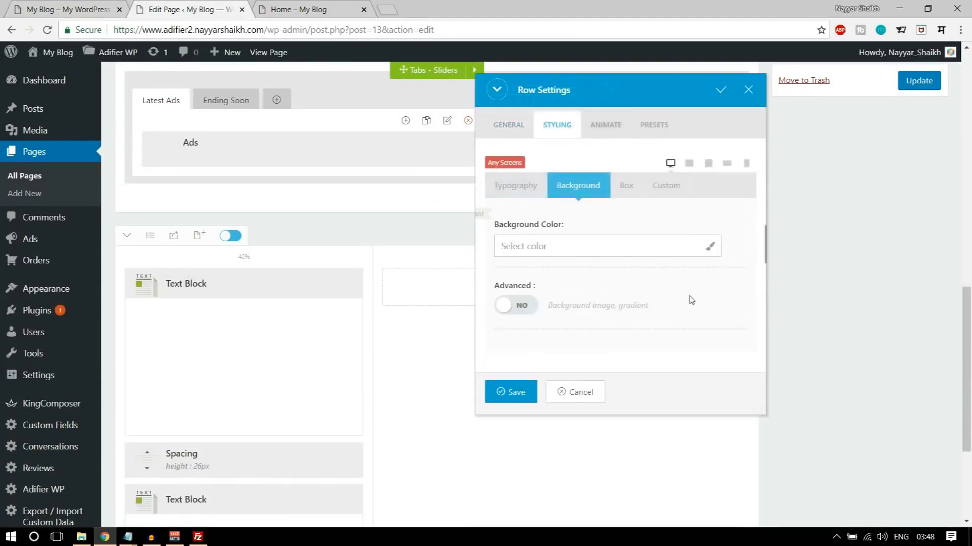
{"action": "left_click", "coordinate": [527, 303]}
{"action": "scroll", "coordinate": [700, 321], "scroll_direction": "down", "scroll_amount": 4}
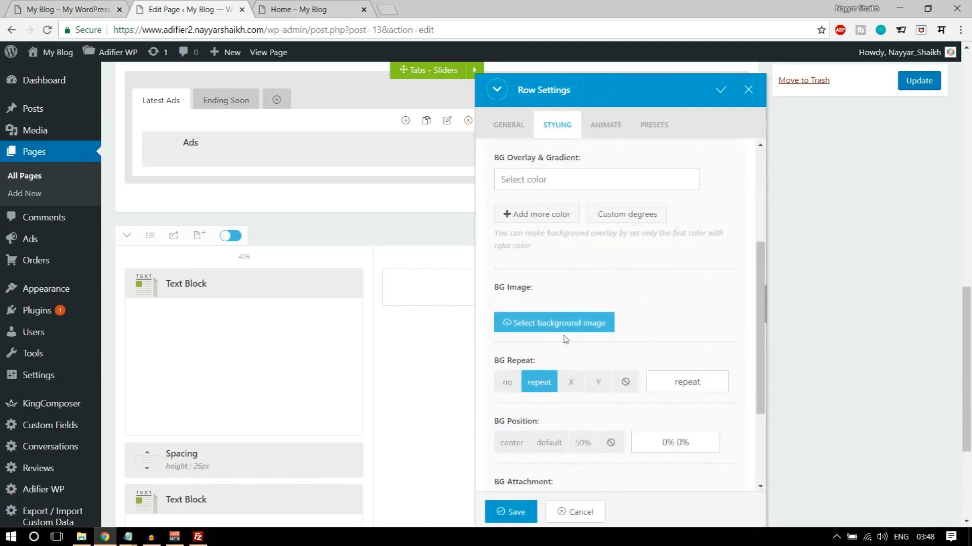
- Upload hiw-bg from the Adifier Media folder and select it at full size as the row's background image
{"action": "left_click", "coordinate": [568, 328]}
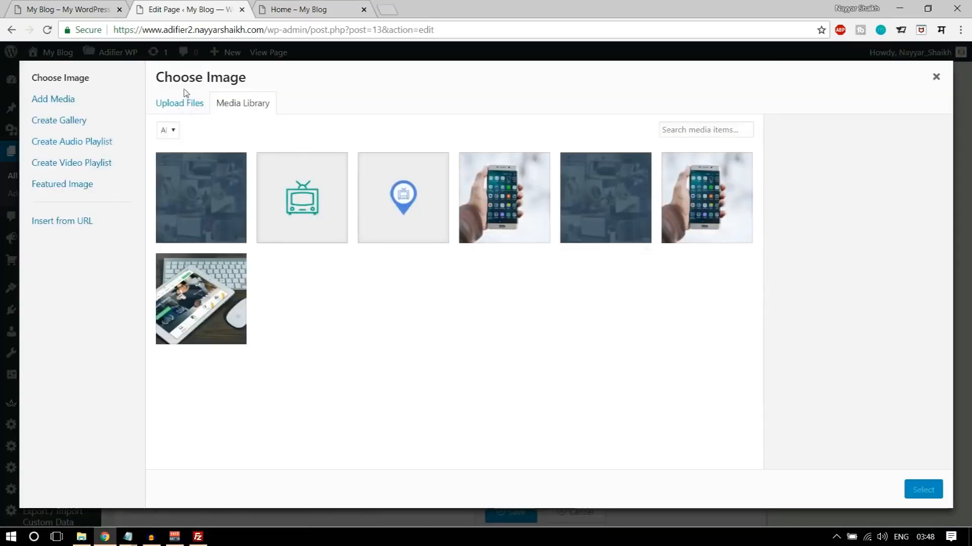
{"action": "left_click", "coordinate": [180, 106]}
{"action": "left_click", "coordinate": [558, 286]}
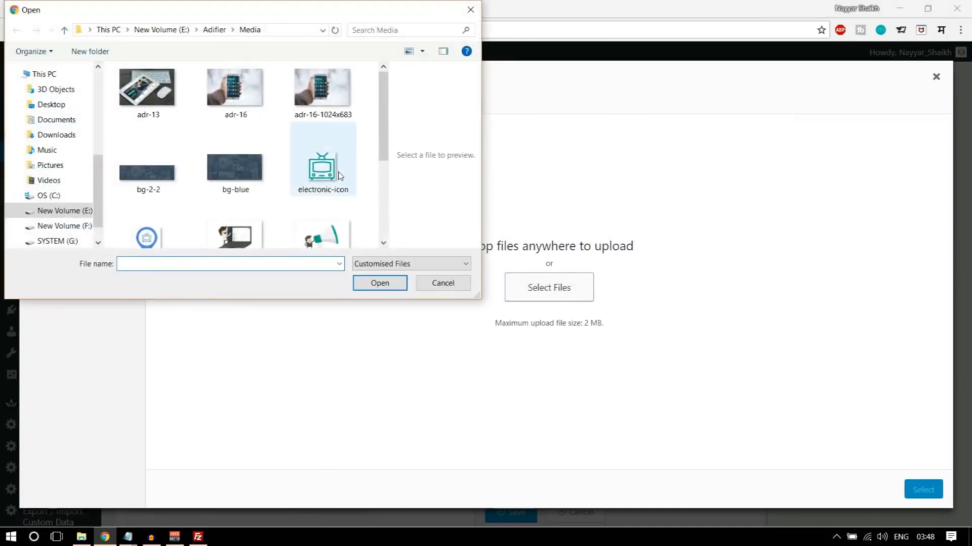
{"action": "scroll", "coordinate": [265, 147], "scroll_direction": "down", "scroll_amount": 3}
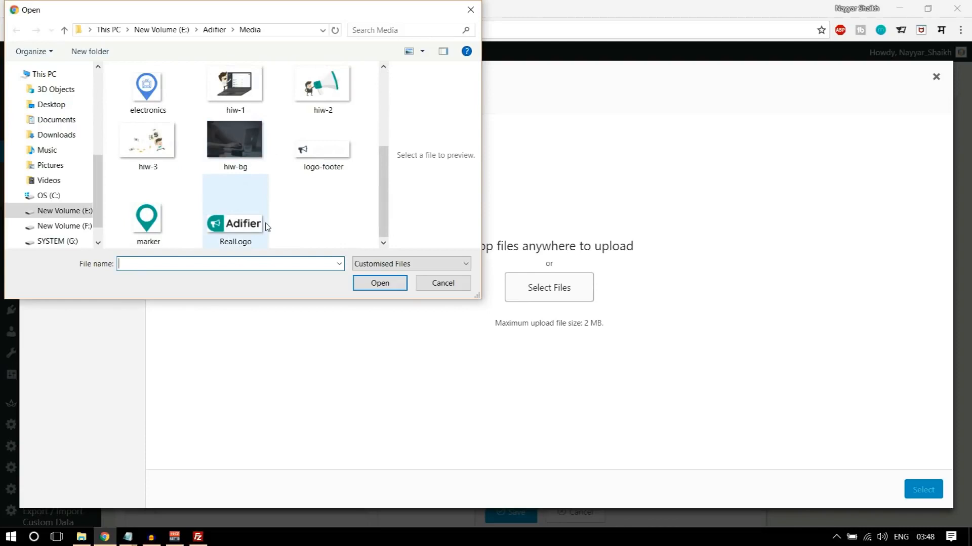
{"action": "scroll", "coordinate": [267, 226], "scroll_direction": "up", "scroll_amount": 2}
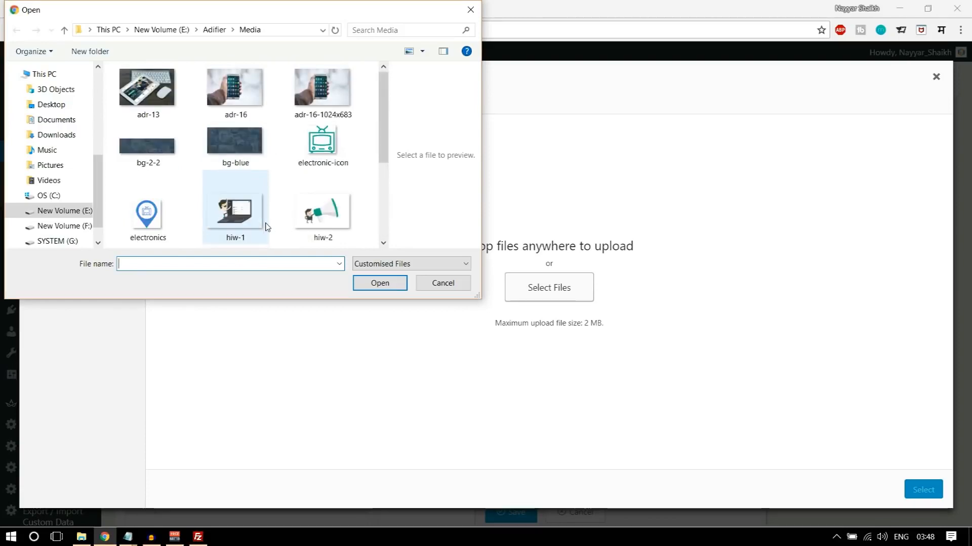
{"action": "scroll", "coordinate": [267, 226], "scroll_direction": "down", "scroll_amount": 2}
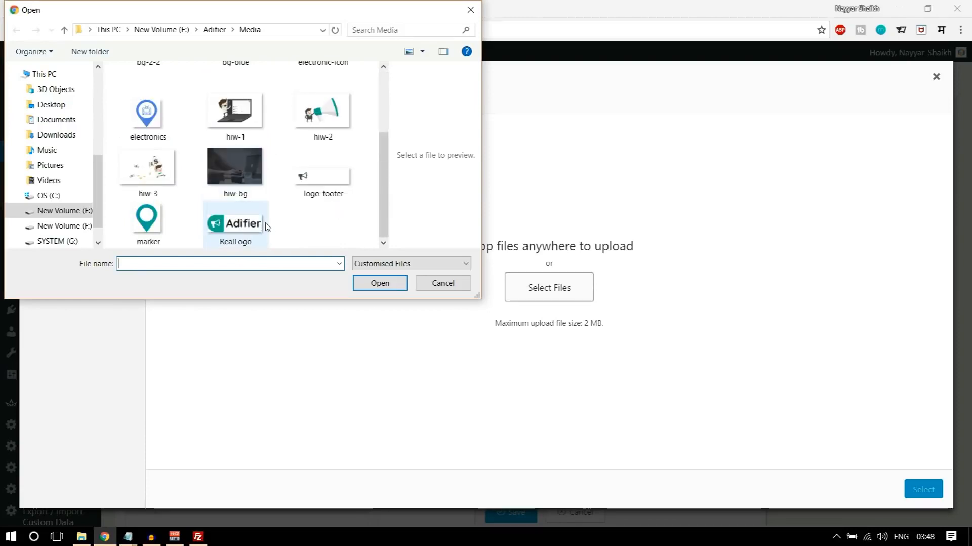
{"action": "left_click", "coordinate": [260, 187]}
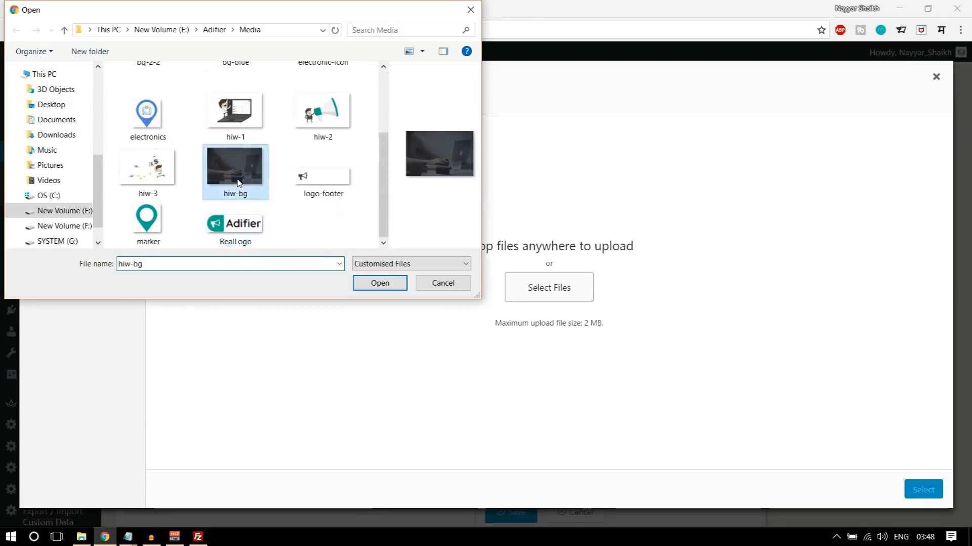
{"action": "left_click", "coordinate": [380, 283]}
{"action": "left_click", "coordinate": [74, 6]}
{"action": "left_click", "coordinate": [189, 6]}
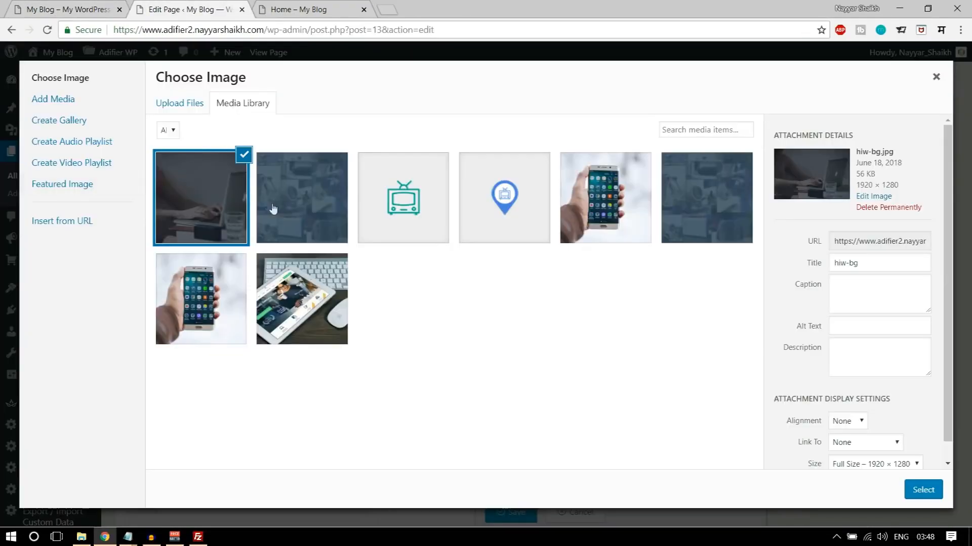
{"action": "left_click", "coordinate": [909, 496]}
- Set the row background to no-repeat, center center position, scroll attachment and cover size
{"action": "scroll", "coordinate": [738, 379], "scroll_direction": "down", "scroll_amount": 1}
{"action": "scroll", "coordinate": [711, 312], "scroll_direction": "down", "scroll_amount": 3}
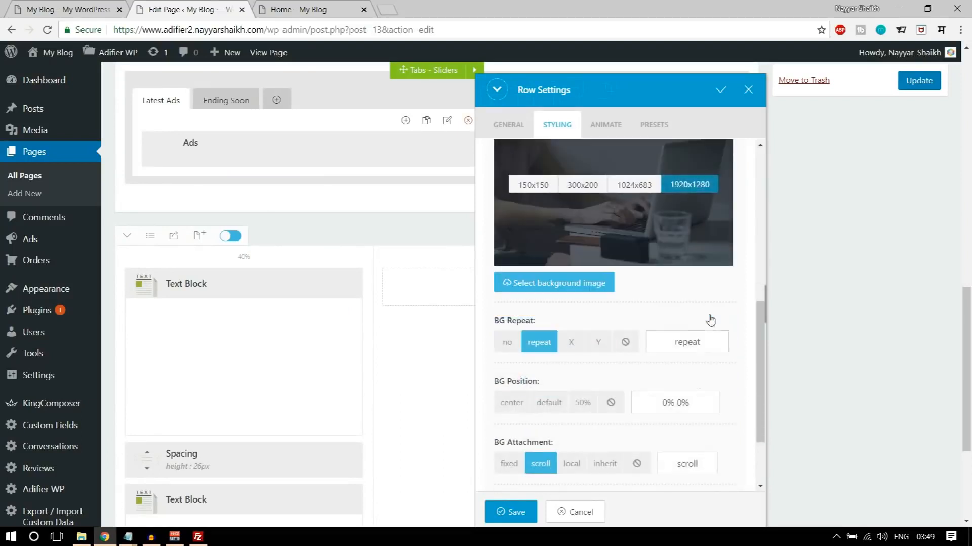
{"action": "left_click", "coordinate": [513, 285]}
{"action": "left_click", "coordinate": [512, 339]}
{"action": "scroll", "coordinate": [562, 361], "scroll_direction": "down", "scroll_amount": 1}
{"action": "left_click", "coordinate": [520, 372]}
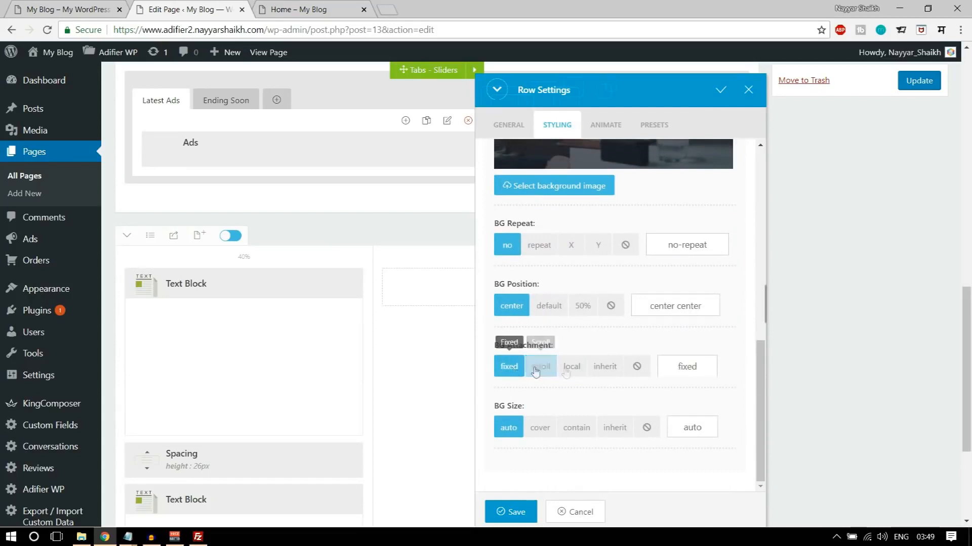
{"action": "left_click", "coordinate": [542, 372]}
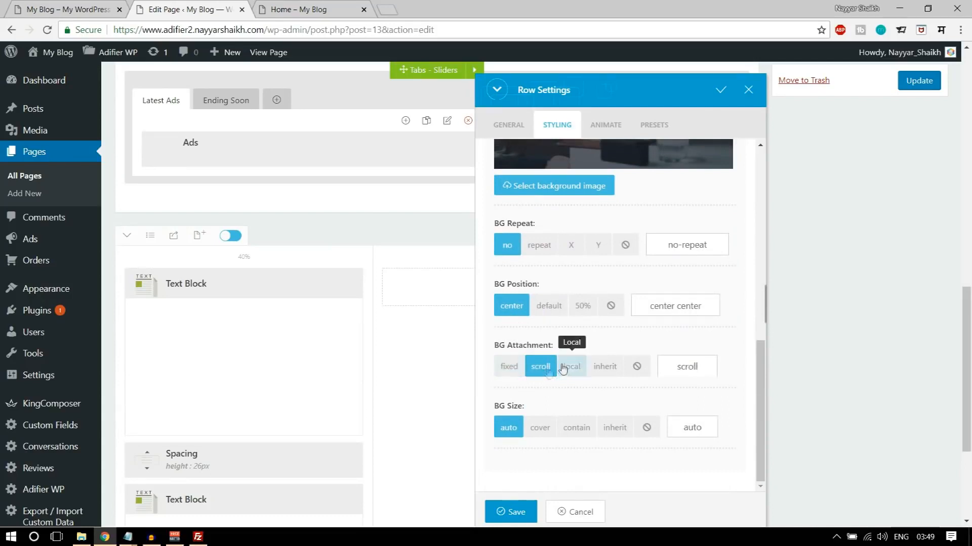
{"action": "scroll", "coordinate": [557, 405], "scroll_direction": "down", "scroll_amount": 3}
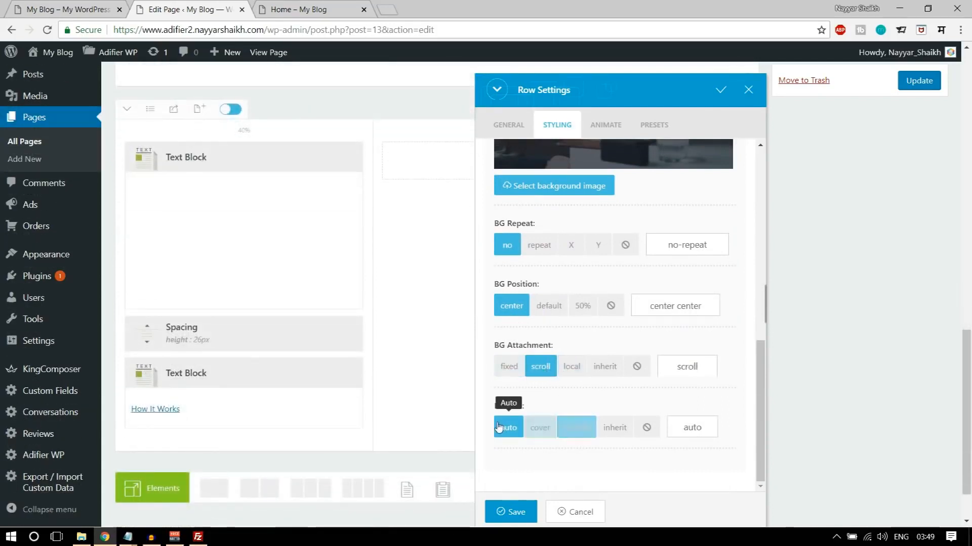
{"action": "left_click", "coordinate": [542, 429]}
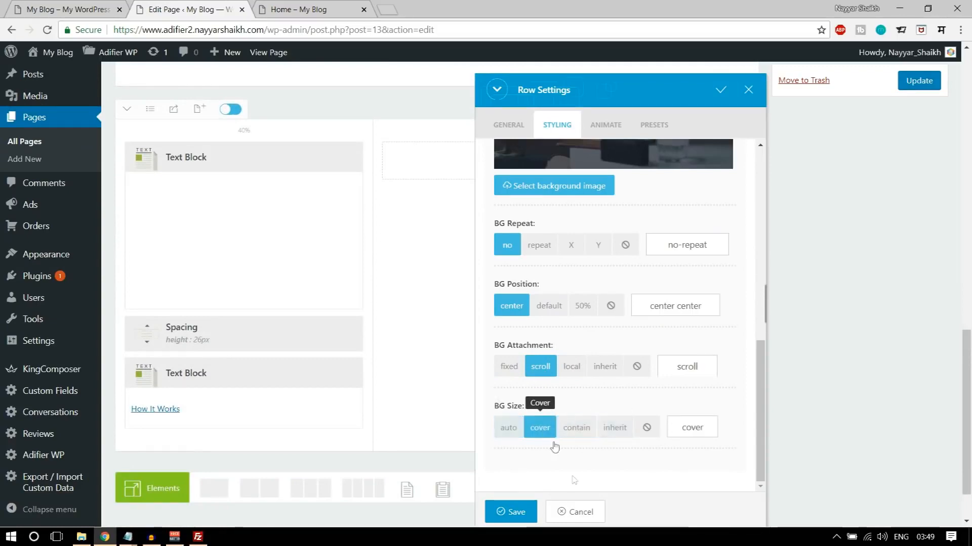
- Set the row's top margin to 100px in its box styling, using the demo home page as reference
{"action": "scroll", "coordinate": [574, 425], "scroll_direction": "up", "scroll_amount": 8}
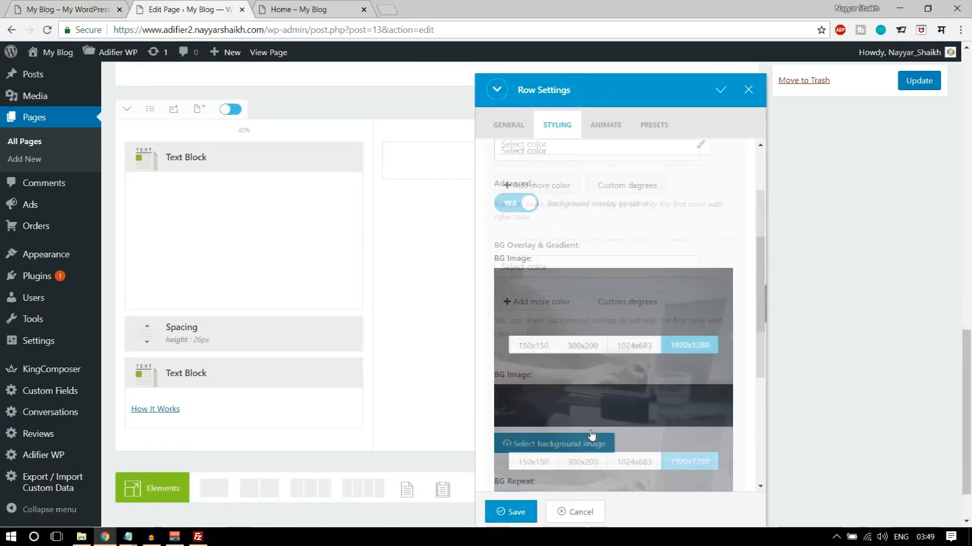
{"action": "left_click", "coordinate": [627, 187]}
{"action": "scroll", "coordinate": [694, 288], "scroll_direction": "up", "scroll_amount": 3}
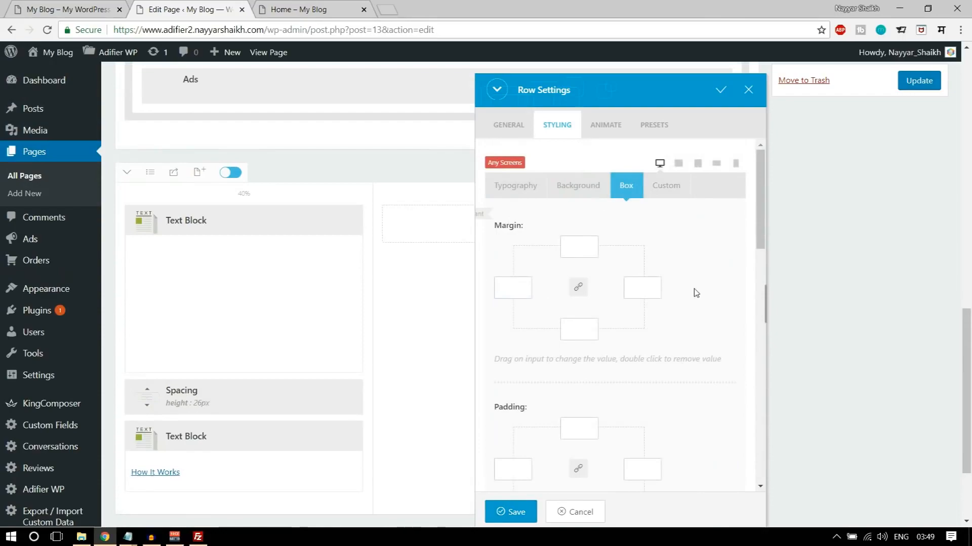
{"action": "left_click", "coordinate": [106, 9]}
{"action": "scroll", "coordinate": [293, 333], "scroll_direction": "up", "scroll_amount": 15}
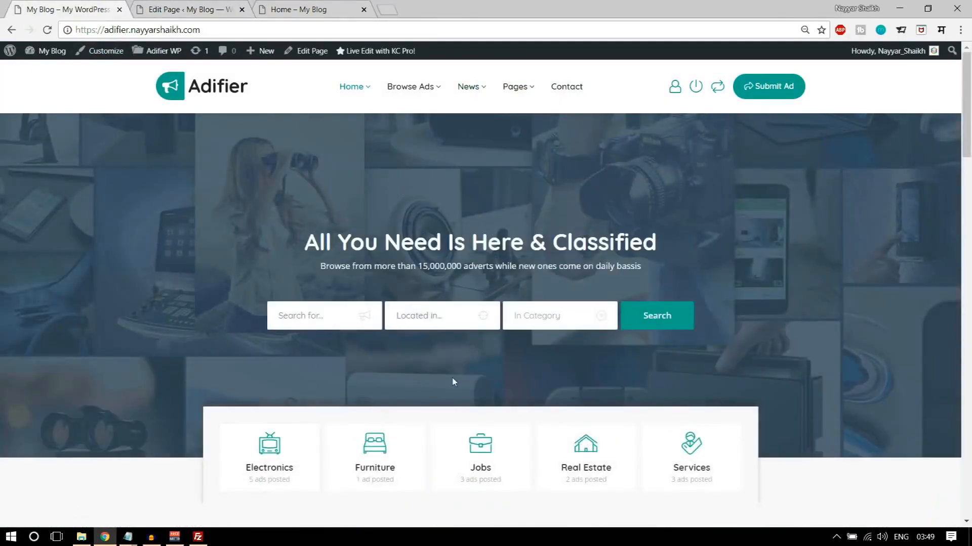
{"action": "left_click", "coordinate": [212, 9]}
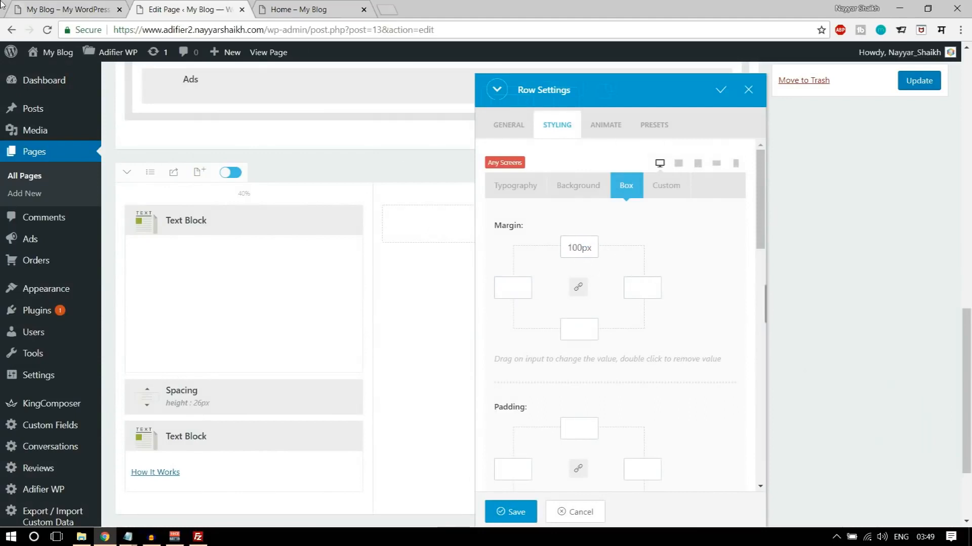
- Compare the spacing around the demo's Register & Benefit section, set the row's top and bottom padding to 100px and save the row settings
{"action": "left_click", "coordinate": [263, 6]}
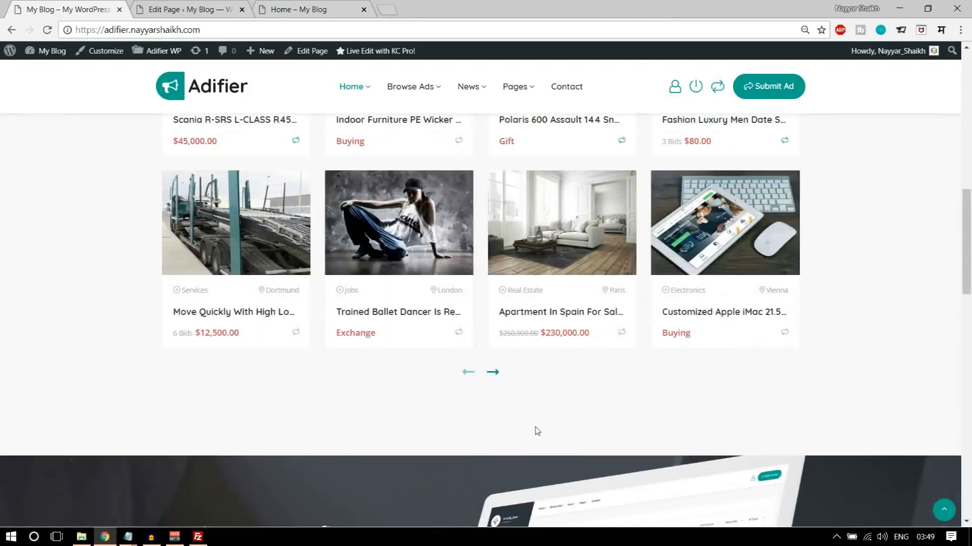
{"action": "scroll", "coordinate": [538, 432], "scroll_direction": "down", "scroll_amount": 3}
{"action": "scroll", "coordinate": [476, 290], "scroll_direction": "up", "scroll_amount": 1}
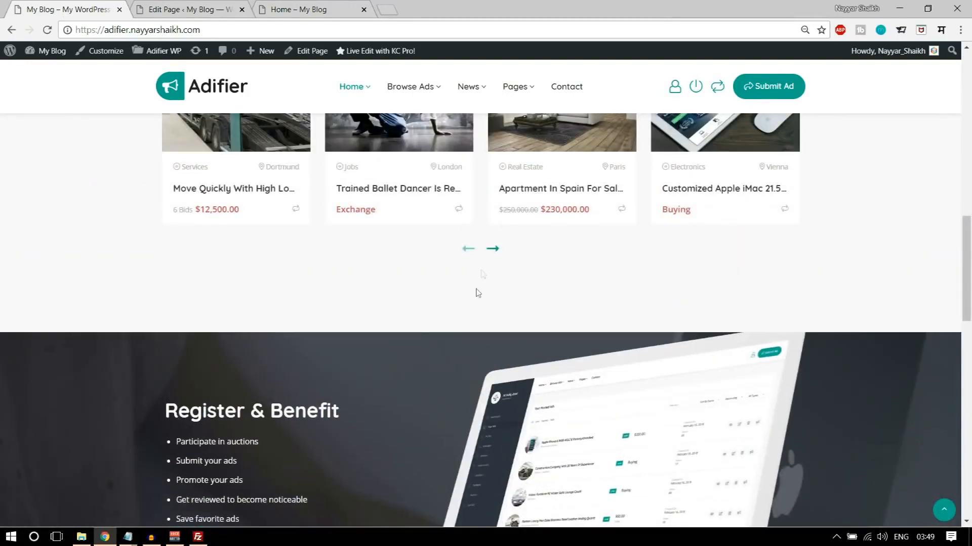
{"action": "scroll", "coordinate": [479, 279], "scroll_direction": "down", "scroll_amount": 4}
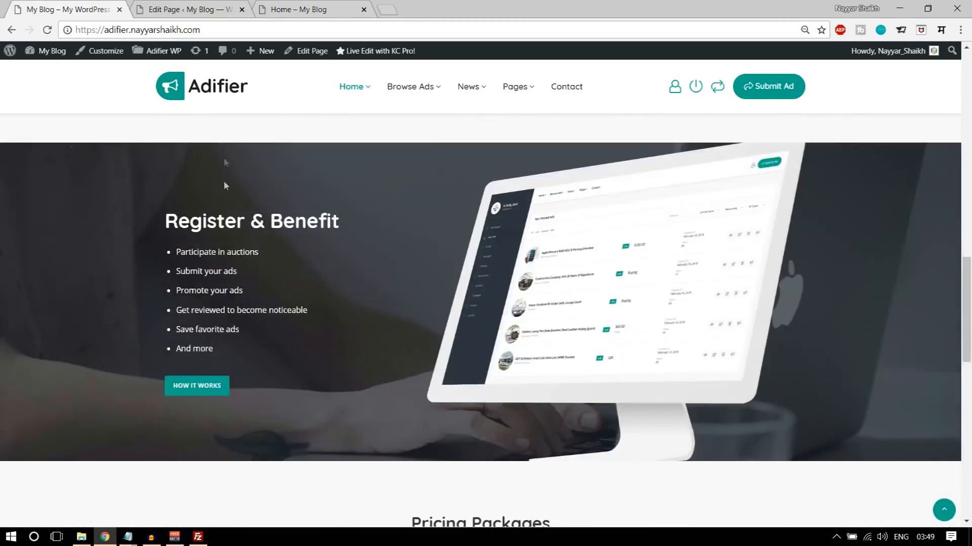
{"action": "left_click", "coordinate": [216, 5]}
{"action": "scroll", "coordinate": [614, 427], "scroll_direction": "down", "scroll_amount": 1}
{"action": "key", "text": "BackSpace"}
{"action": "type", "text": "100"}
{"action": "left_click", "coordinate": [578, 445]}
{"action": "type", "text": "100"}
{"action": "left_click", "coordinate": [511, 512]}
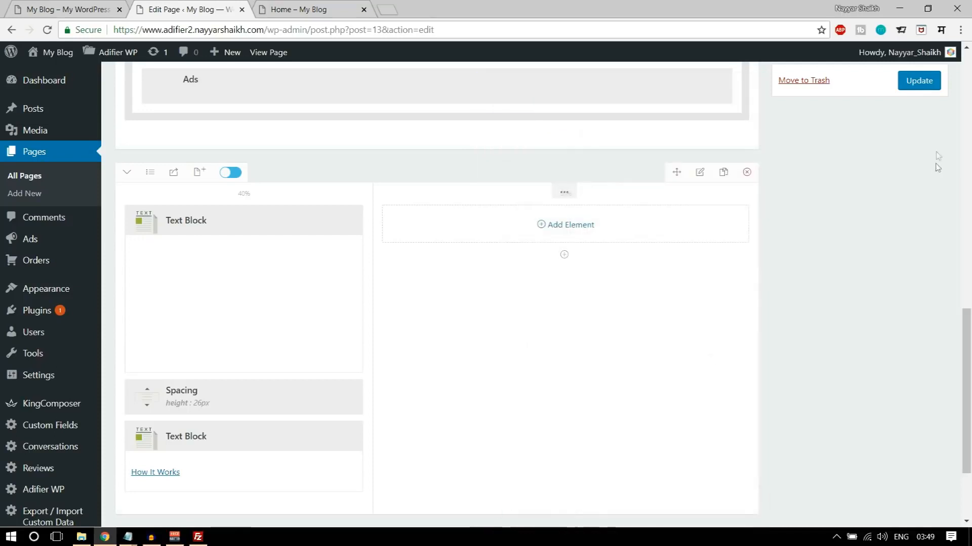
- Update the Home page and reload its live view to check the Register & Benefit section's background and spacing
{"action": "left_click", "coordinate": [907, 85]}
{"action": "left_click", "coordinate": [291, 9]}
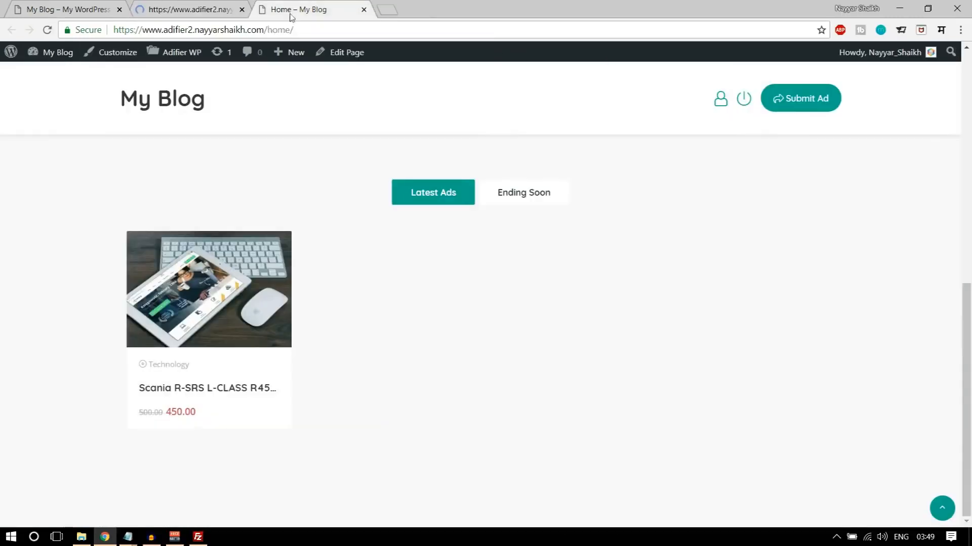
{"action": "left_click", "coordinate": [47, 30]}
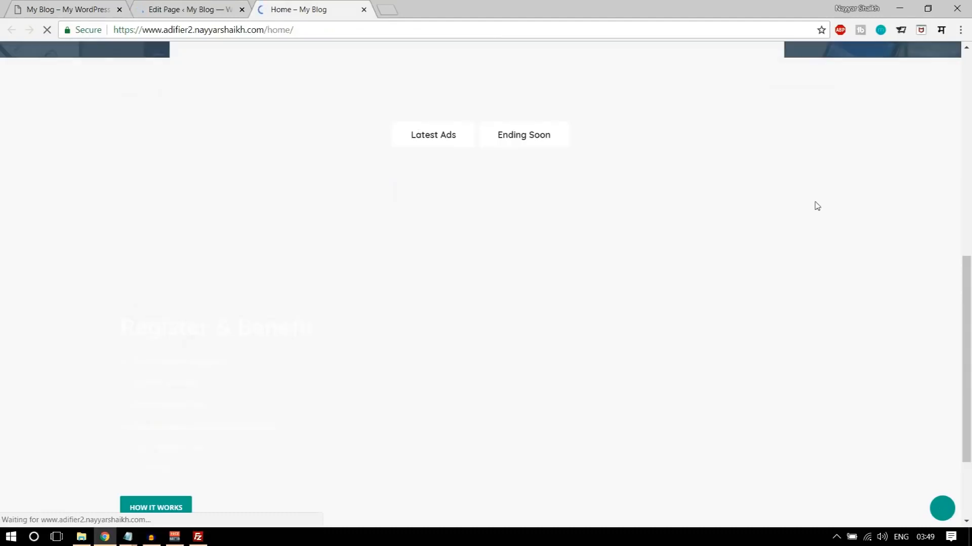
{"action": "scroll", "coordinate": [819, 318], "scroll_direction": "down", "scroll_amount": 7}
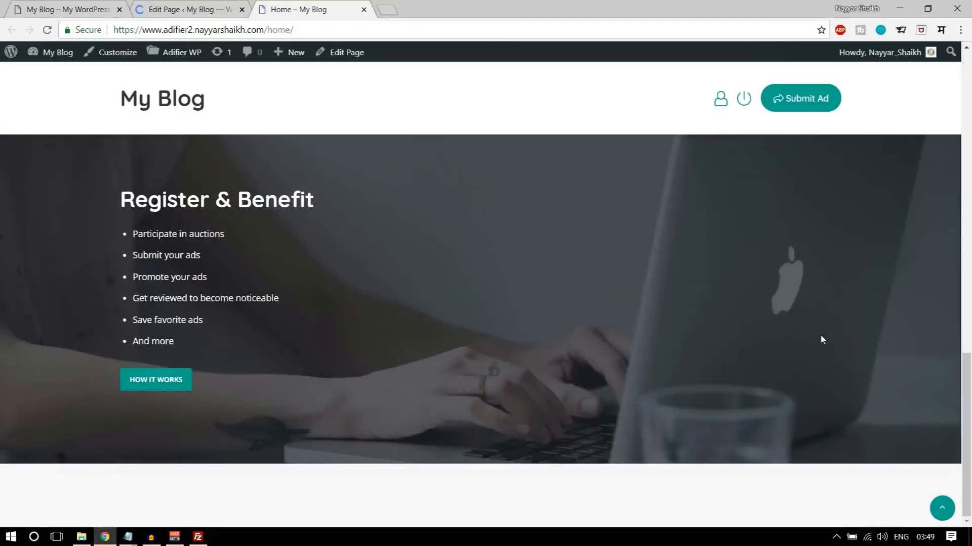
{"action": "scroll", "coordinate": [226, 202], "scroll_direction": "down", "scroll_amount": 1}
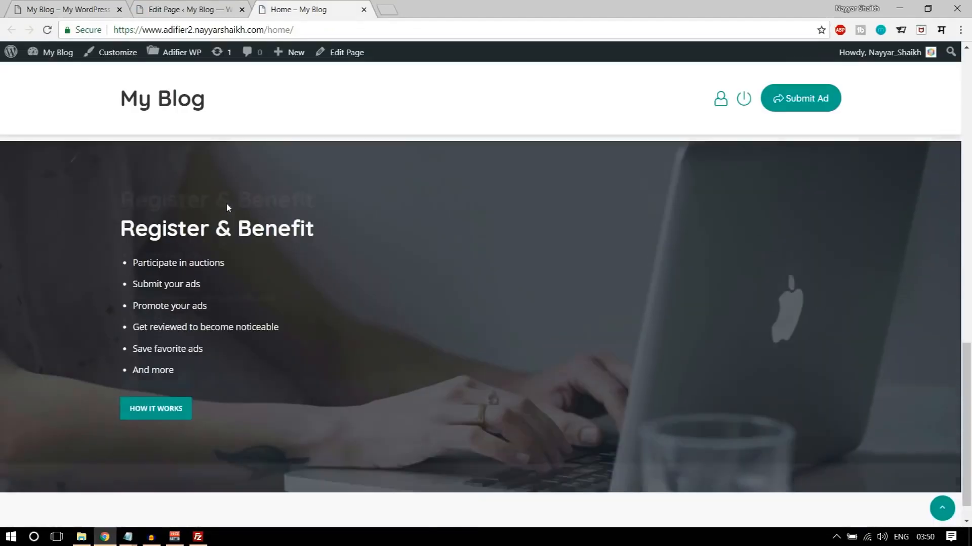
{"action": "scroll", "coordinate": [351, 308], "scroll_direction": "up", "scroll_amount": 4}
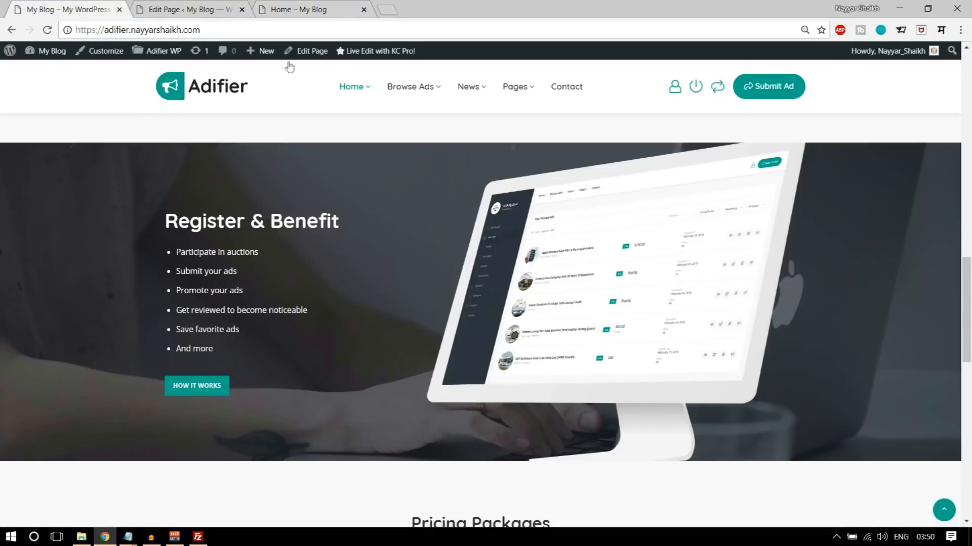
- Review the demo's Pricing Packages section and open the Account products settings of the Adifier WP options in a new tab
{"action": "scroll", "coordinate": [652, 321], "scroll_direction": "down", "scroll_amount": 4}
{"action": "scroll", "coordinate": [845, 317], "scroll_direction": "down", "scroll_amount": 4}
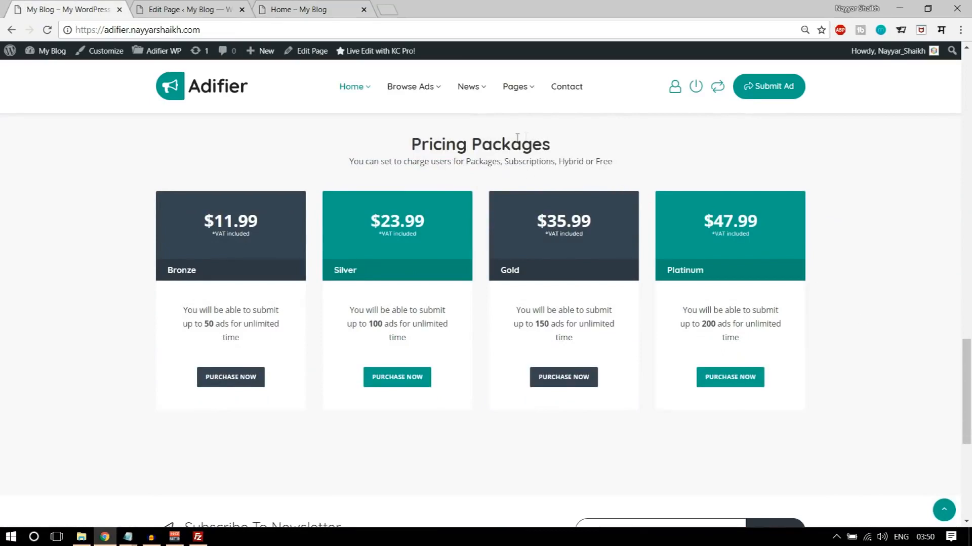
{"action": "scroll", "coordinate": [840, 328], "scroll_direction": "up", "scroll_amount": 1}
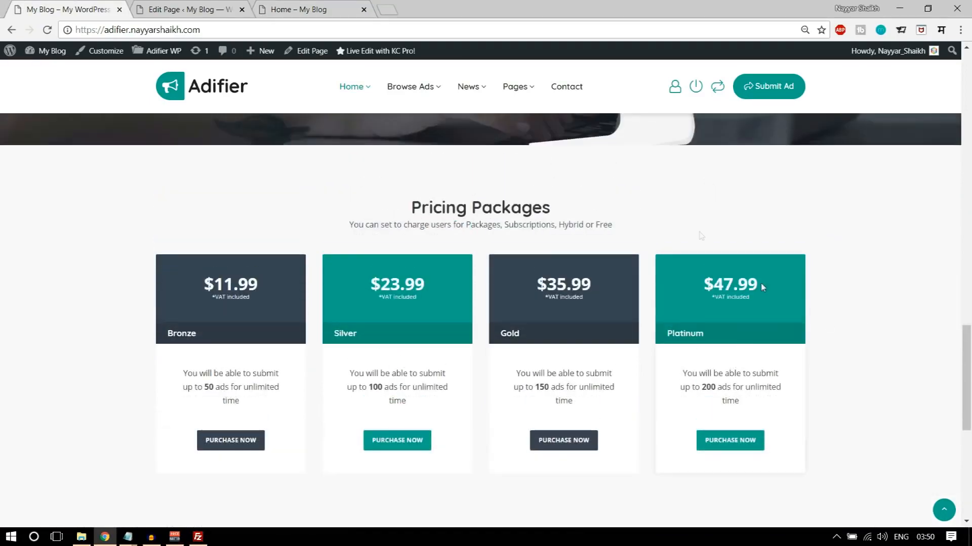
{"action": "left_click", "coordinate": [217, 9]}
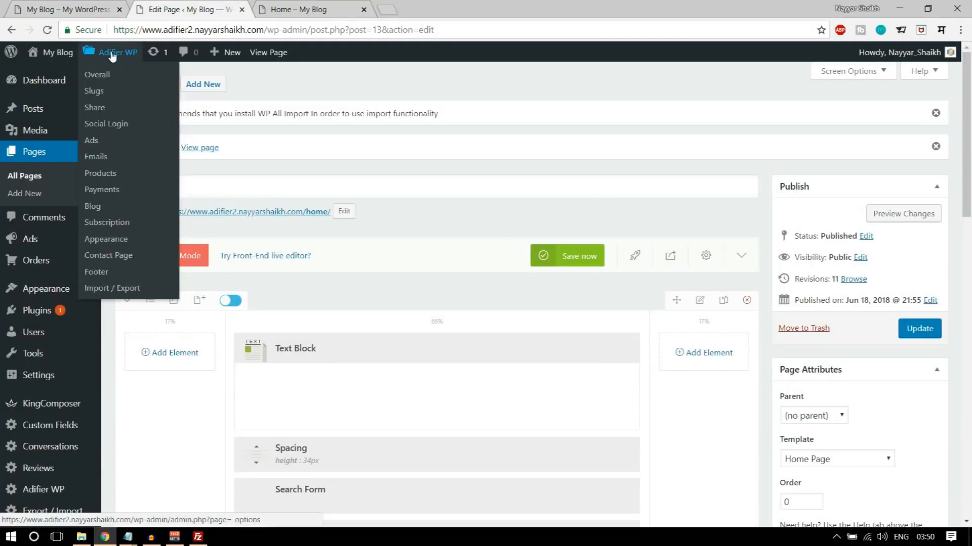
{"action": "mouse_move", "coordinate": [124, 61]}
{"action": "middle_click", "coordinate": [123, 57]}
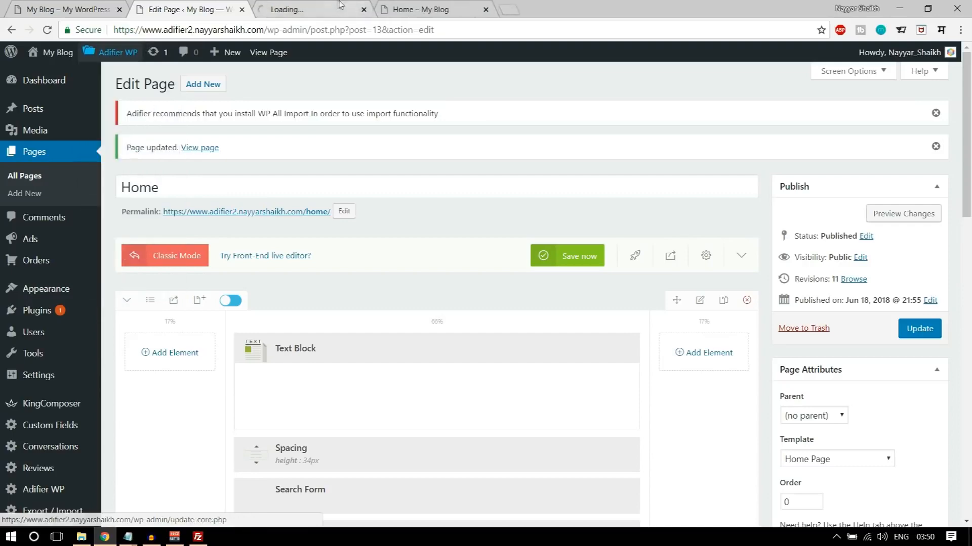
{"action": "left_click", "coordinate": [338, 4]}
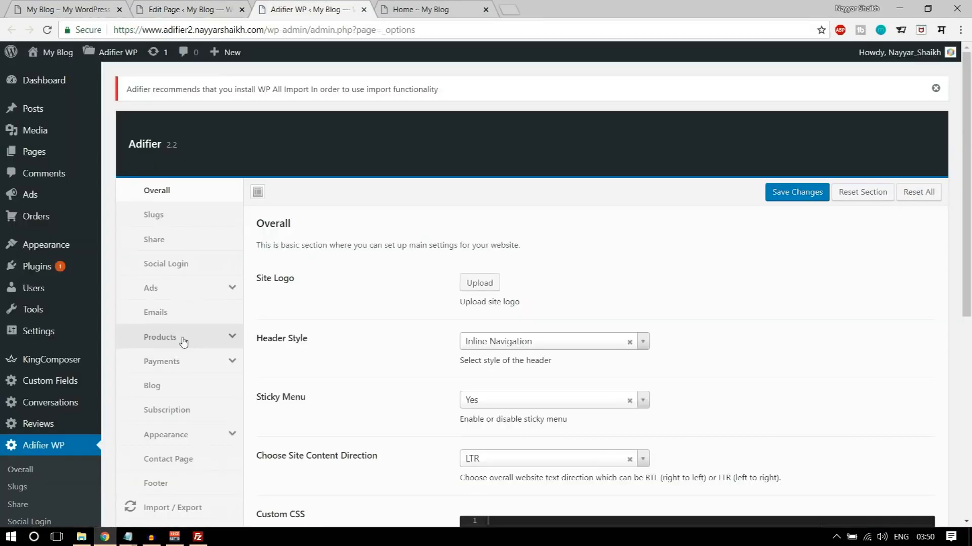
{"action": "left_click", "coordinate": [185, 341]}
{"action": "scroll", "coordinate": [353, 323], "scroll_direction": "down", "scroll_amount": 1}
{"action": "scroll", "coordinate": [354, 323], "scroll_direction": "down", "scroll_amount": 1}
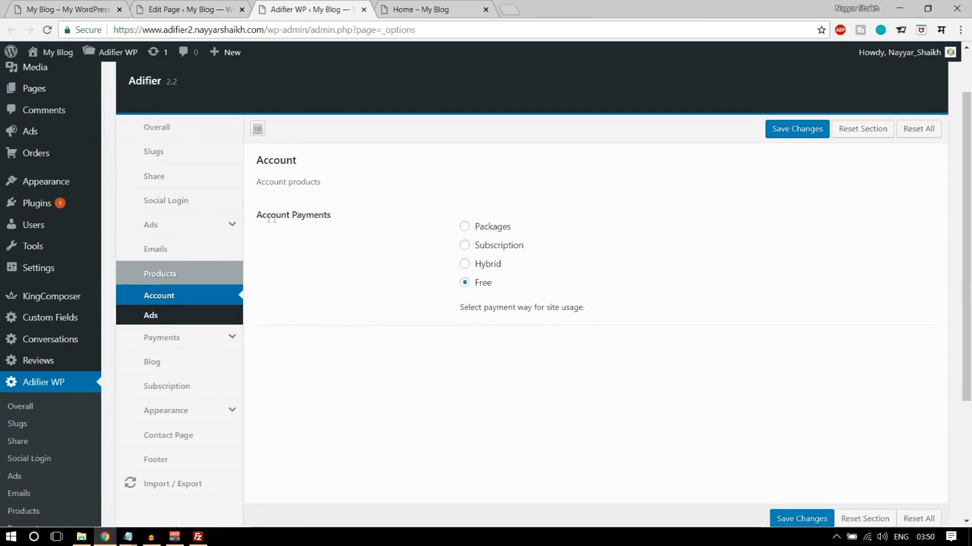
- Set Account Payments to Packages and open the Free Ads number for editing
{"action": "left_click_drag", "start_coordinate": [293, 215], "coordinate": [360, 219]}
{"action": "left_click", "coordinate": [479, 226]}
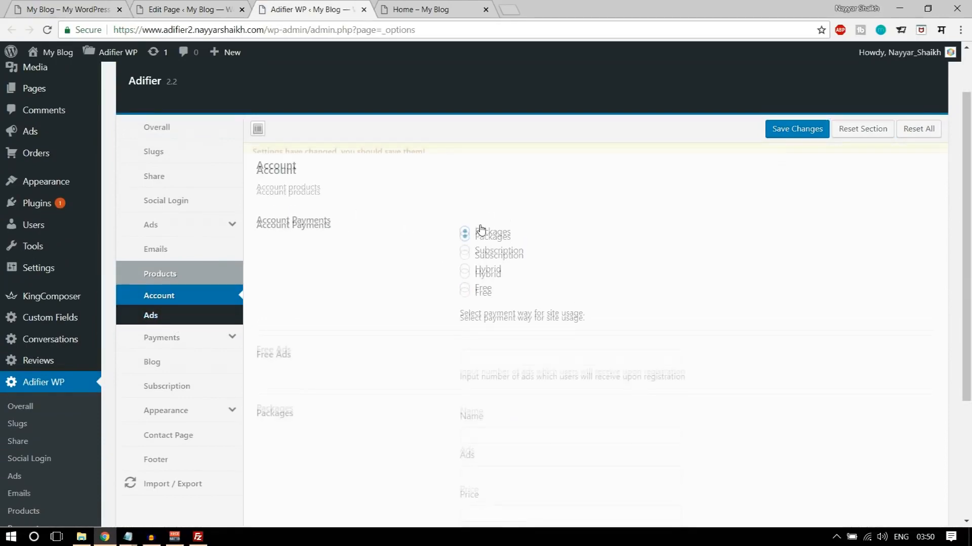
{"action": "scroll", "coordinate": [706, 292], "scroll_direction": "down", "scroll_amount": 4}
{"action": "left_click", "coordinate": [668, 167]}
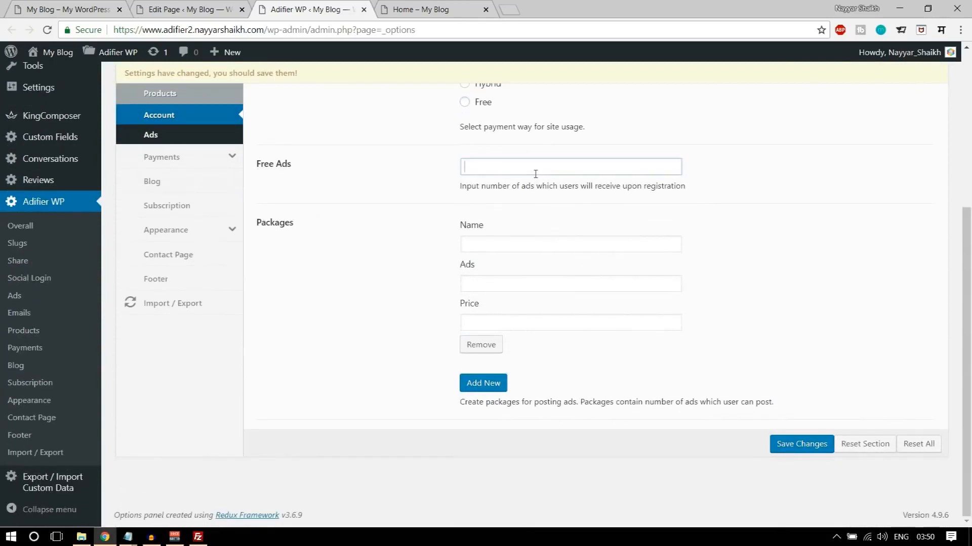
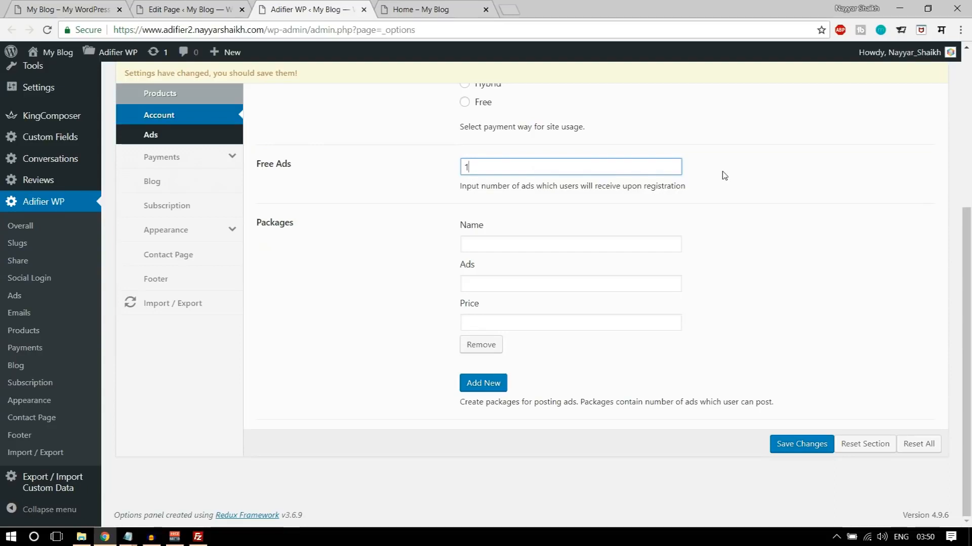
- Check the package ad limits in the demo site's pricing section and fill in the first package as Bronze with 50 ads and price 50
{"action": "left_click", "coordinate": [77, 6]}
{"action": "scroll", "coordinate": [242, 309], "scroll_direction": "down", "scroll_amount": 2}
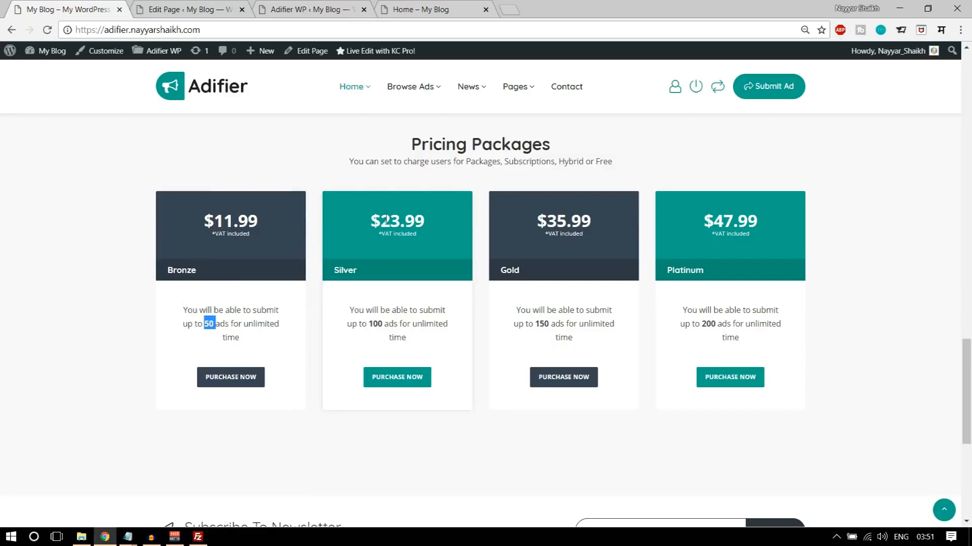
{"action": "left_click_drag", "start_coordinate": [368, 324], "coordinate": [398, 325]}
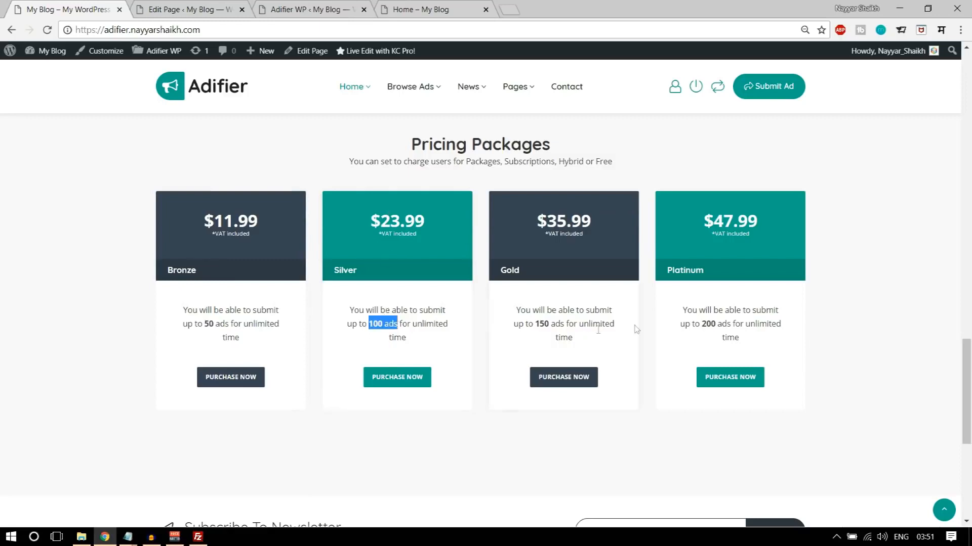
{"action": "left_click", "coordinate": [217, 7]}
{"action": "left_click", "coordinate": [324, 9]}
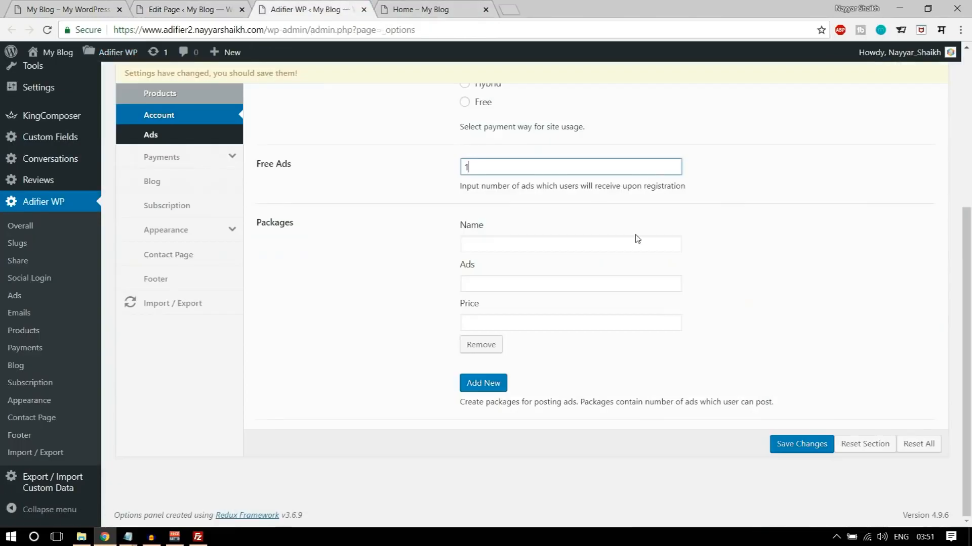
{"action": "left_click", "coordinate": [540, 237]}
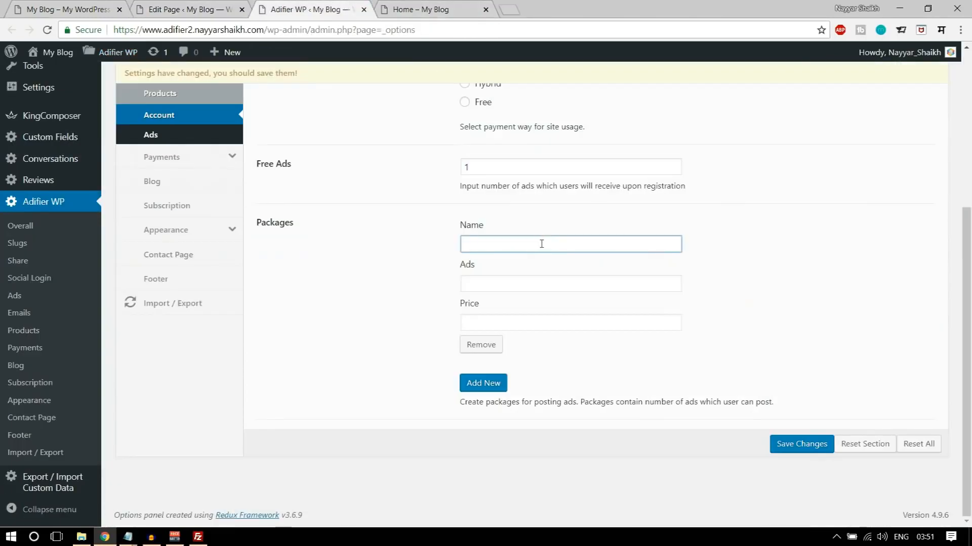
{"action": "type", "text": "Bronze"}
{"action": "key", "text": "Tab"}
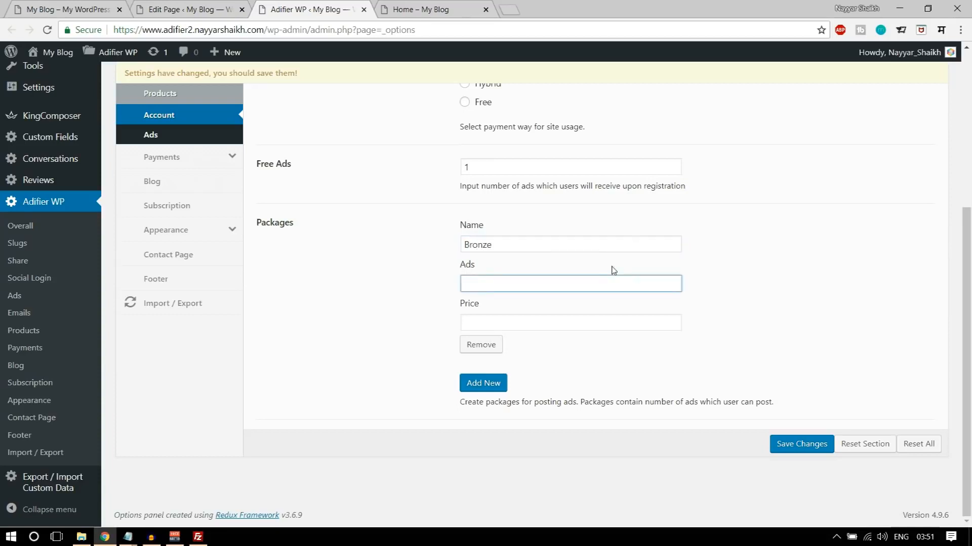
{"action": "key", "text": "Tab"}
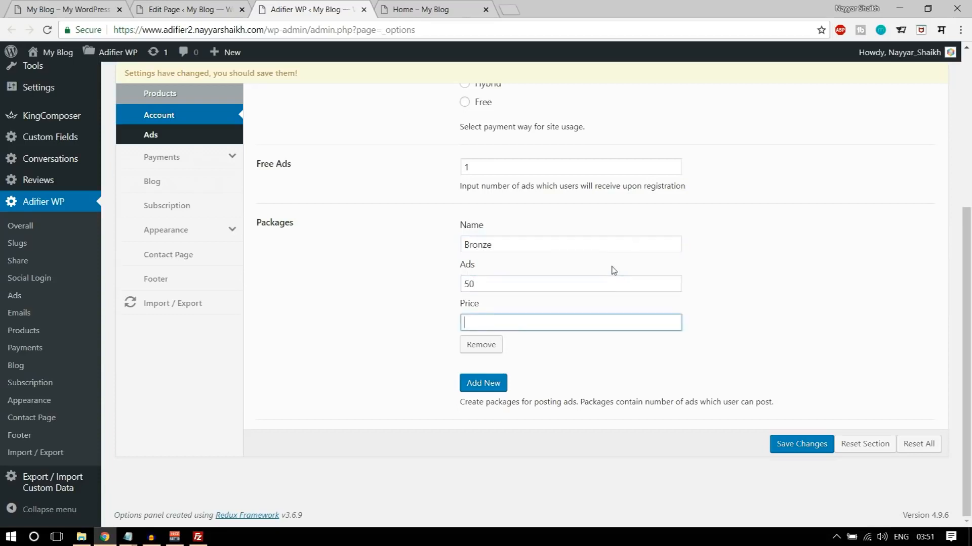
{"action": "type", "text": "50"}
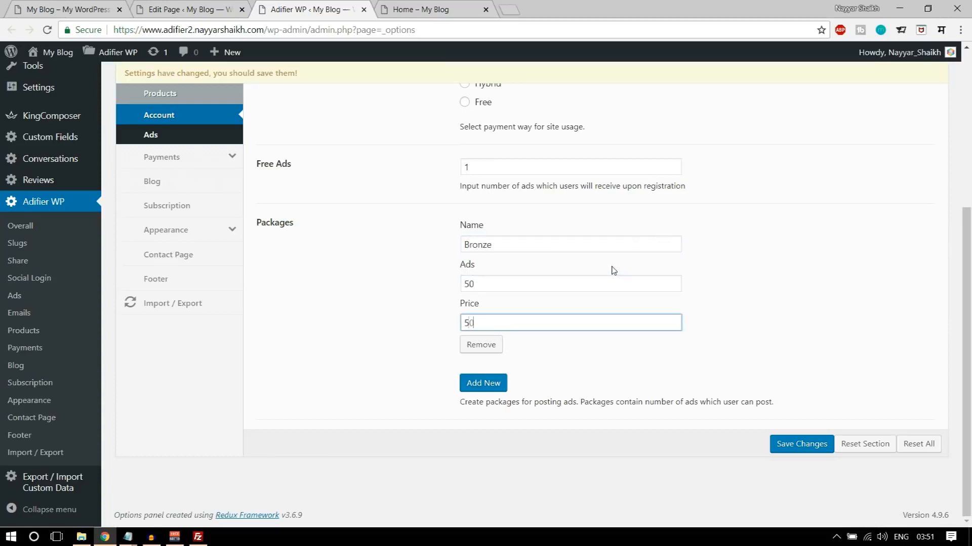
- Add a second package named Silver with 100 ads and a price of 100
{"action": "left_click", "coordinate": [495, 393]}
{"action": "scroll", "coordinate": [557, 354], "scroll_direction": "down", "scroll_amount": 2}
{"action": "left_click", "coordinate": [531, 332]}
{"action": "type", "text": "Silver"}
{"action": "key", "text": "Tab"}
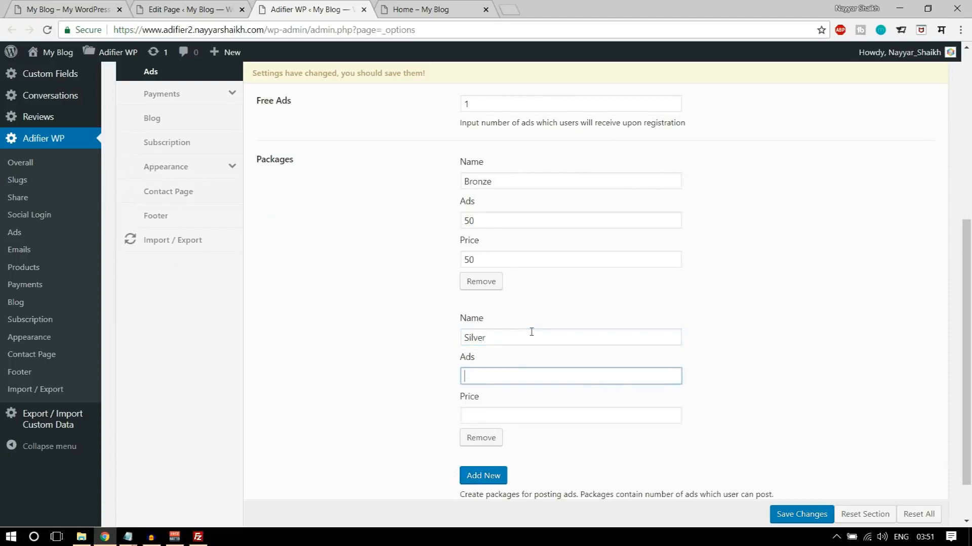
{"action": "type", "text": "100"}
{"action": "key", "text": "Tab"}
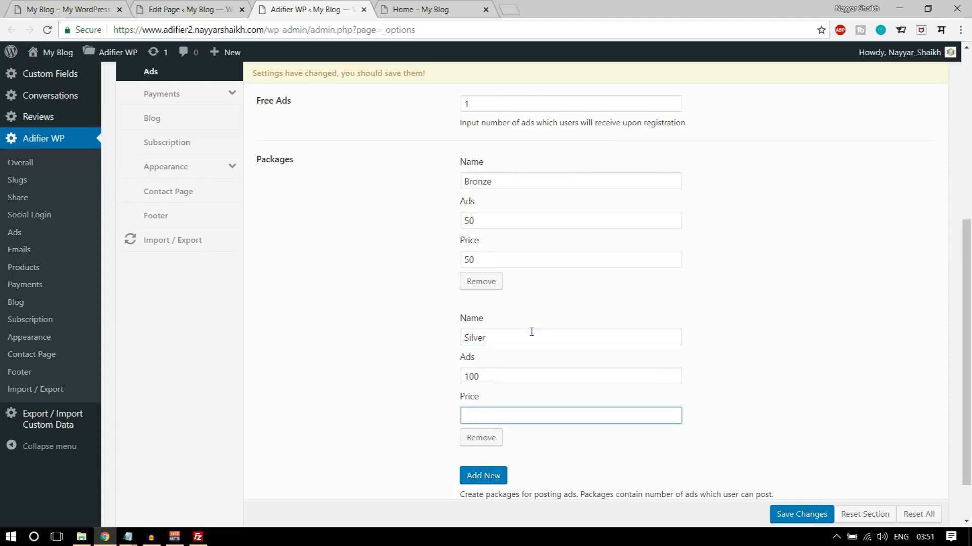
{"action": "scroll", "coordinate": [526, 442], "scroll_direction": "down", "scroll_amount": 2}
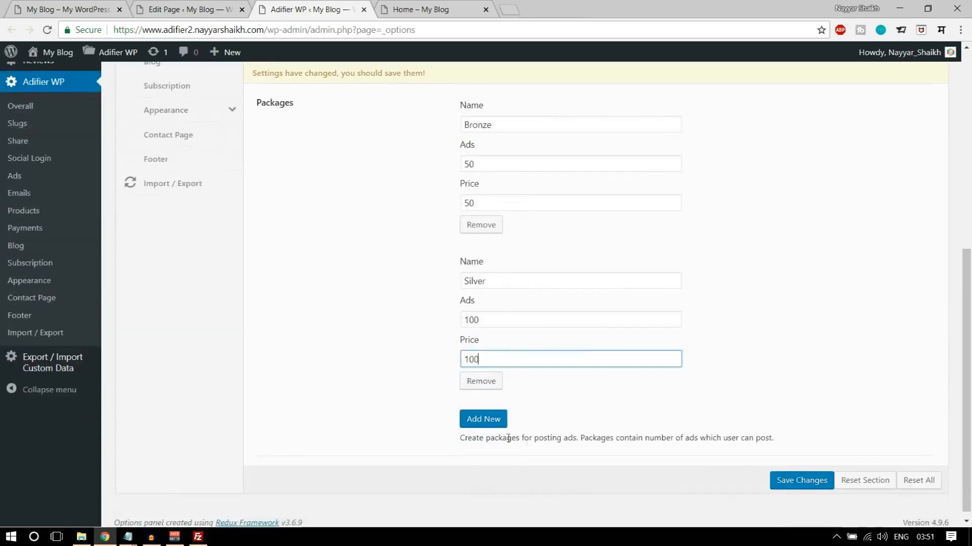
- Add a third package named Gold with 150 ads and a price of 120
{"action": "left_click", "coordinate": [494, 428]}
{"action": "scroll", "coordinate": [499, 423], "scroll_direction": "down", "scroll_amount": 3}
{"action": "left_click", "coordinate": [508, 282]}
{"action": "type", "text": "Gold"}
{"action": "key", "text": "Tab"}
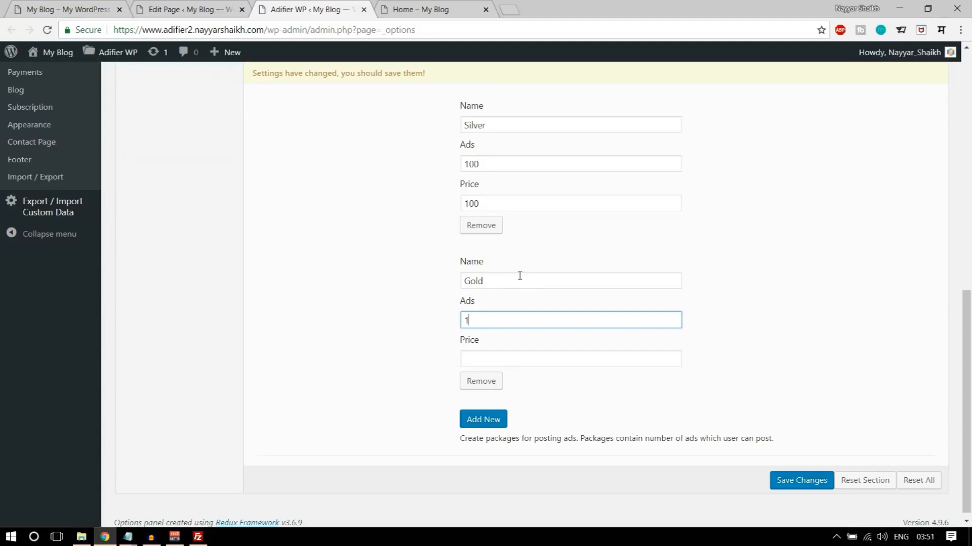
{"action": "key", "text": "Tab"}
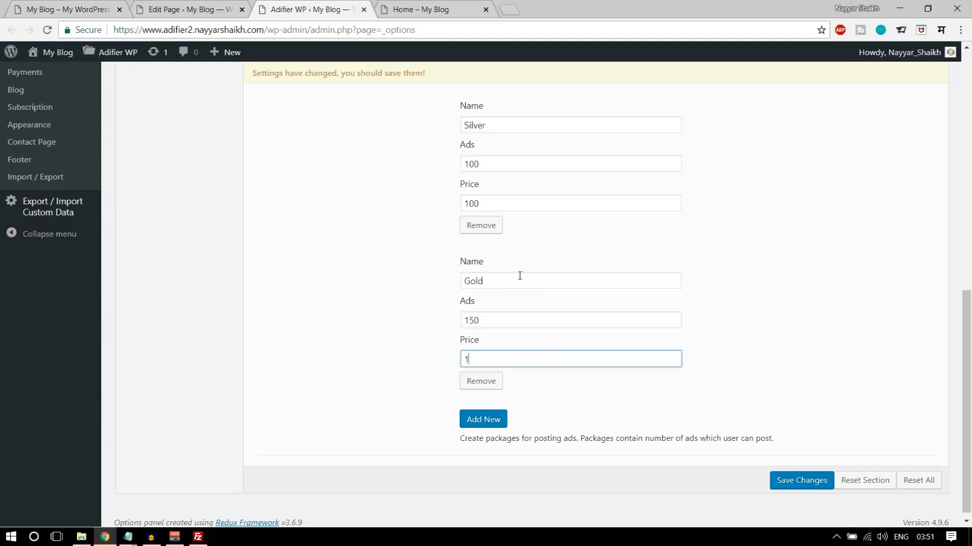
- Add a fourth package named Platinum with 200 ads and a price of 150
{"action": "left_click", "coordinate": [492, 419]}
{"action": "scroll", "coordinate": [481, 427], "scroll_direction": "down", "scroll_amount": 3}
{"action": "left_click", "coordinate": [481, 315]}
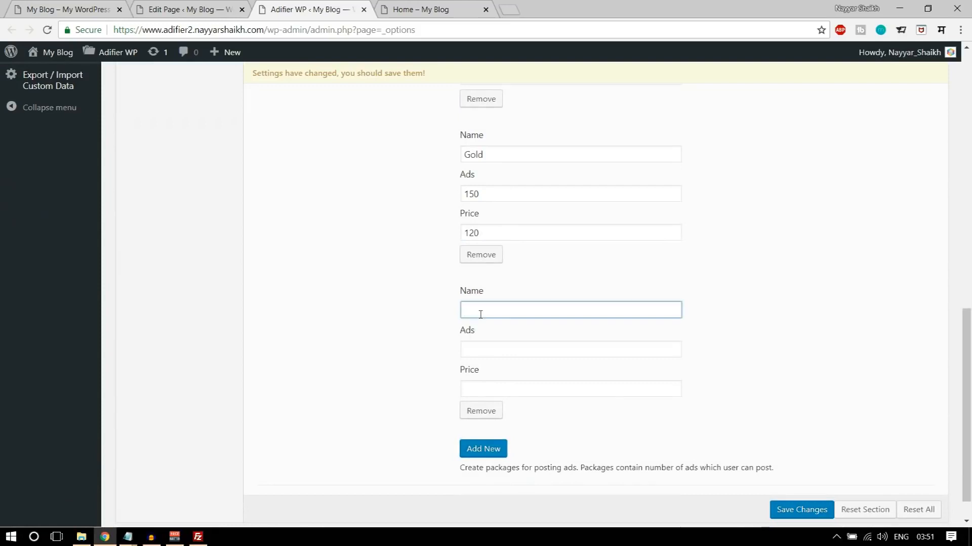
{"action": "key", "text": "Tab"}
{"action": "type", "text": "200"}
{"action": "key", "text": "Tab"}
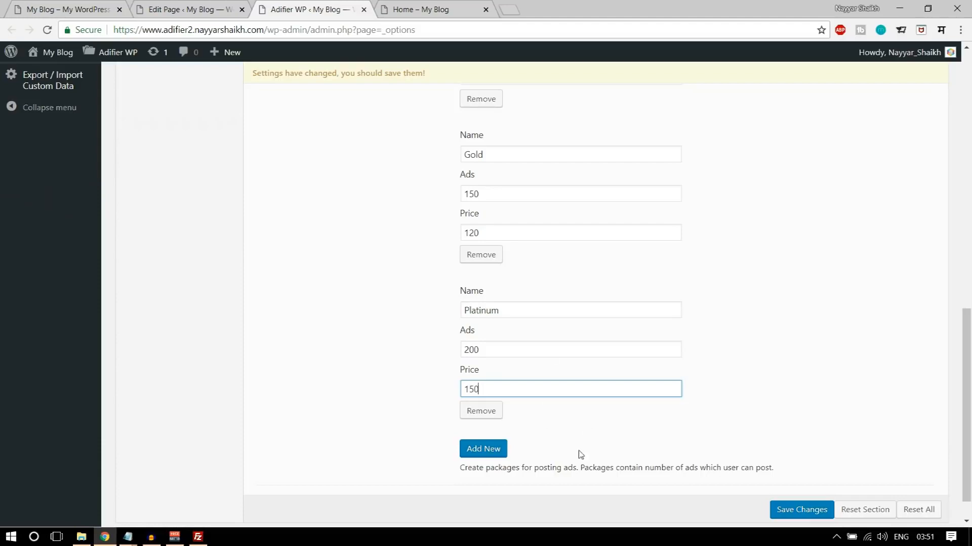
- Review the account package entries and save the theme option changes
{"action": "scroll", "coordinate": [693, 485], "scroll_direction": "up", "scroll_amount": 12}
{"action": "scroll", "coordinate": [694, 488], "scroll_direction": "down", "scroll_amount": 10}
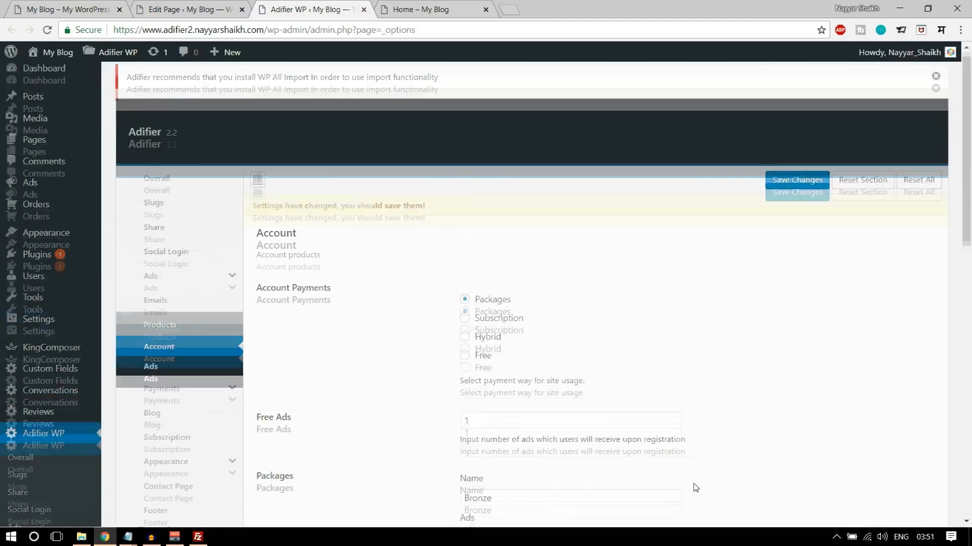
{"action": "scroll", "coordinate": [721, 496], "scroll_direction": "down", "scroll_amount": 3}
{"action": "left_click", "coordinate": [795, 481]}
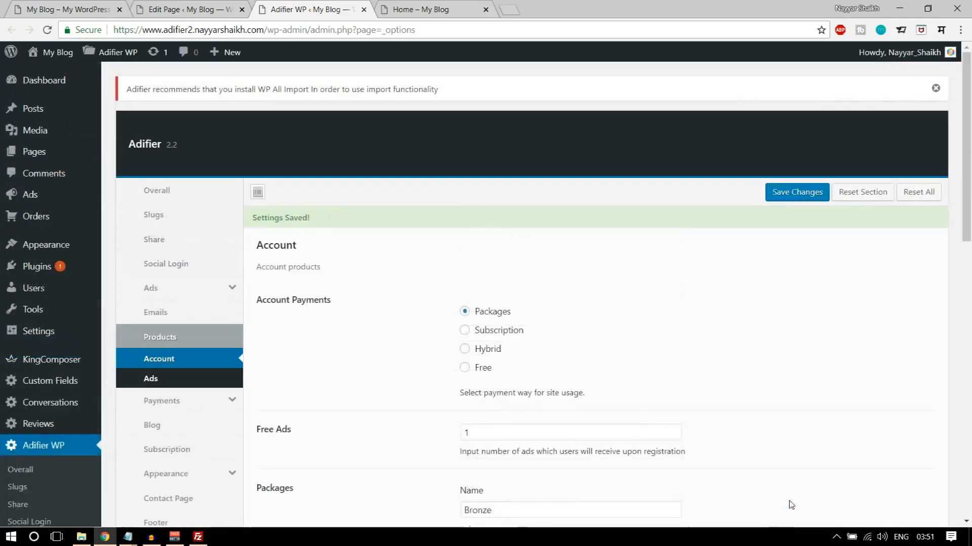
- Reload the Home page in the page editor so it picks up the saved packages
{"action": "left_click", "coordinate": [187, 9]}
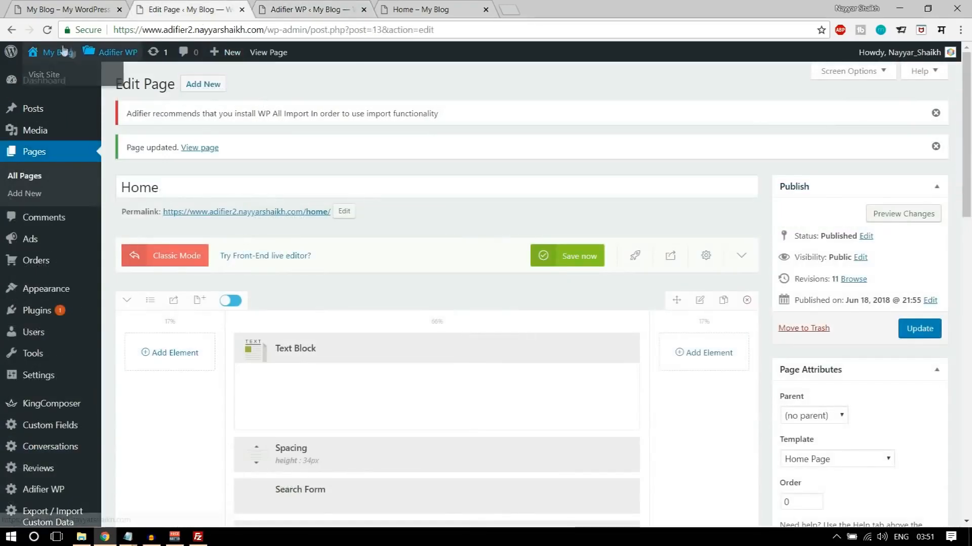
{"action": "left_click", "coordinate": [48, 30]}
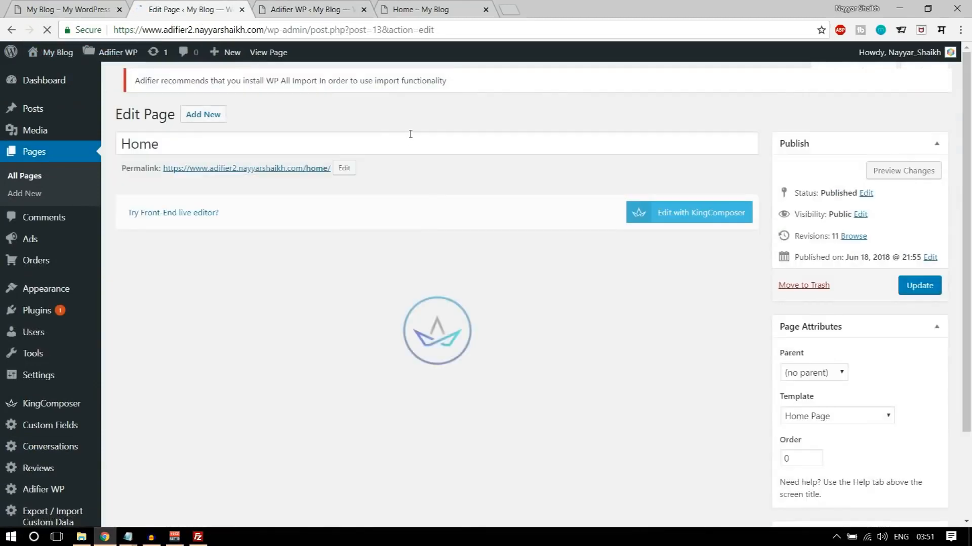
{"action": "scroll", "coordinate": [479, 262], "scroll_direction": "down", "scroll_amount": 4}
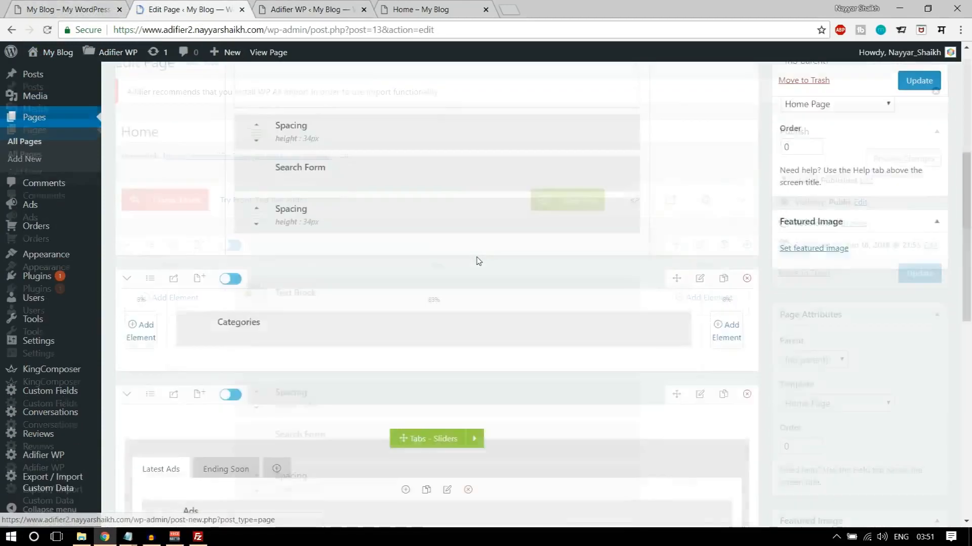
{"action": "scroll", "coordinate": [479, 261], "scroll_direction": "down", "scroll_amount": 4}
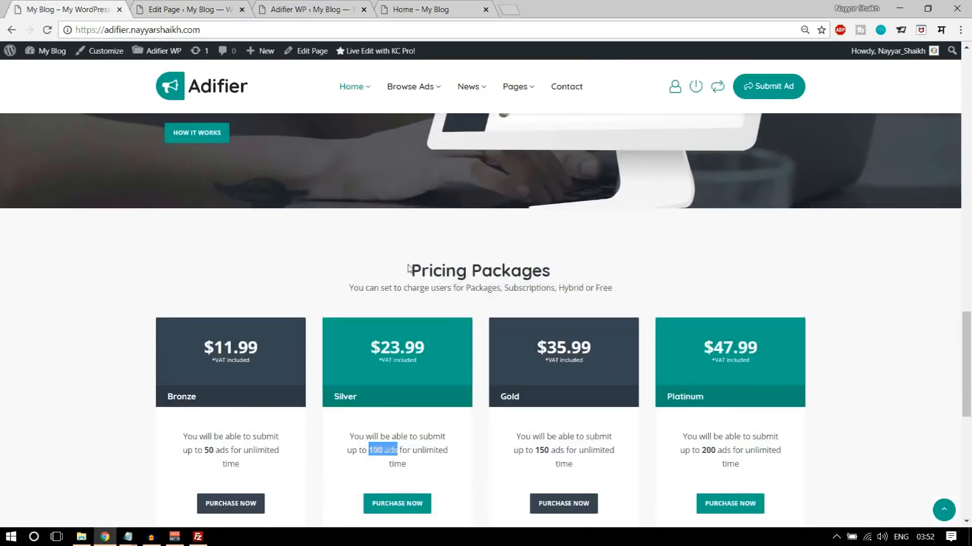
- Copy the demo site's "Pricing Packages" heading and subtitle, and add a one-column row with a Text Block at the end of the Home page
{"action": "left_click_drag", "start_coordinate": [408, 268], "coordinate": [623, 293]}
{"action": "key", "text": "ctrl+c"}
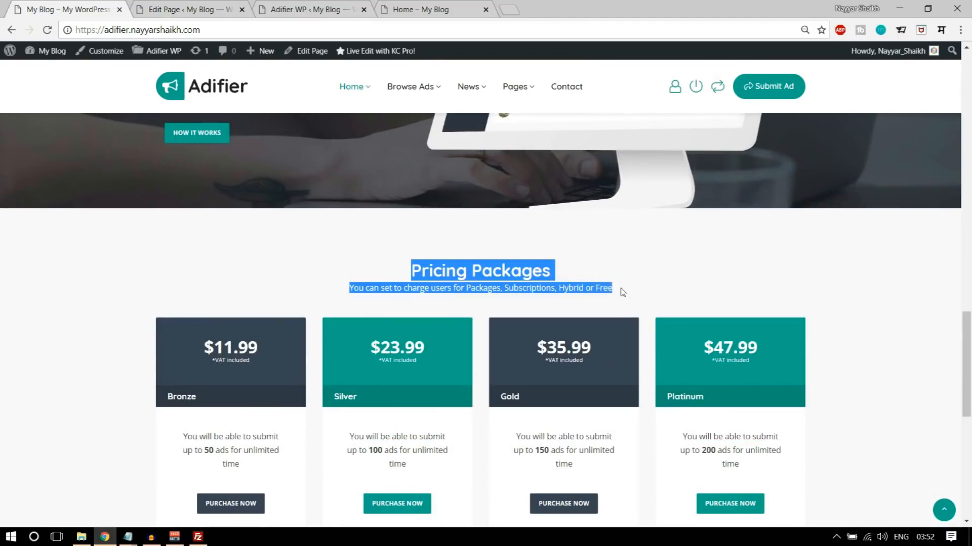
{"action": "left_click", "coordinate": [226, 4]}
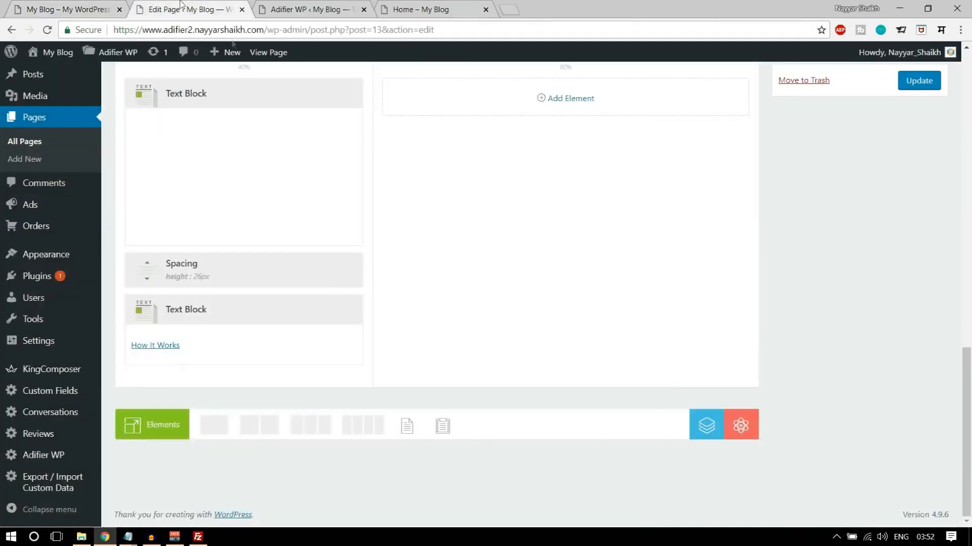
{"action": "left_click", "coordinate": [225, 434]}
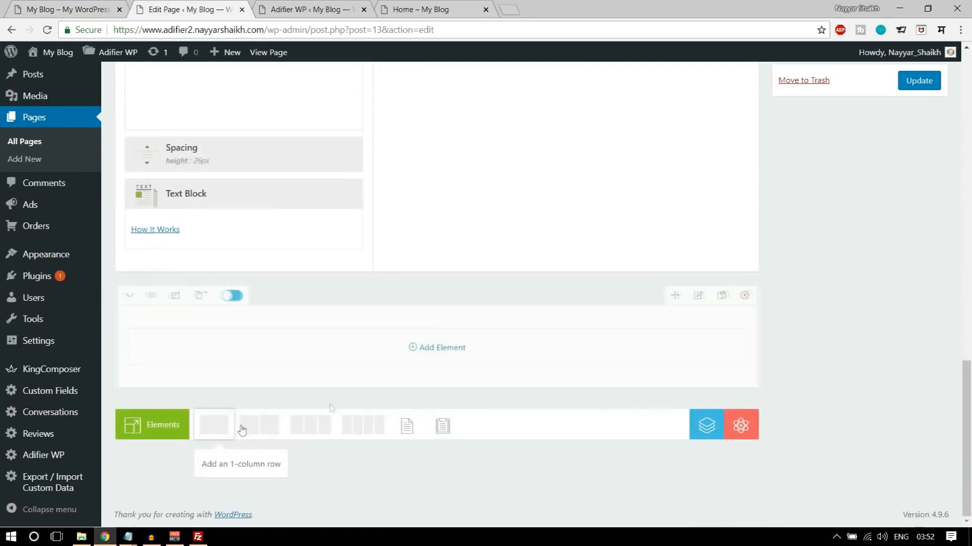
{"action": "left_click", "coordinate": [445, 347]}
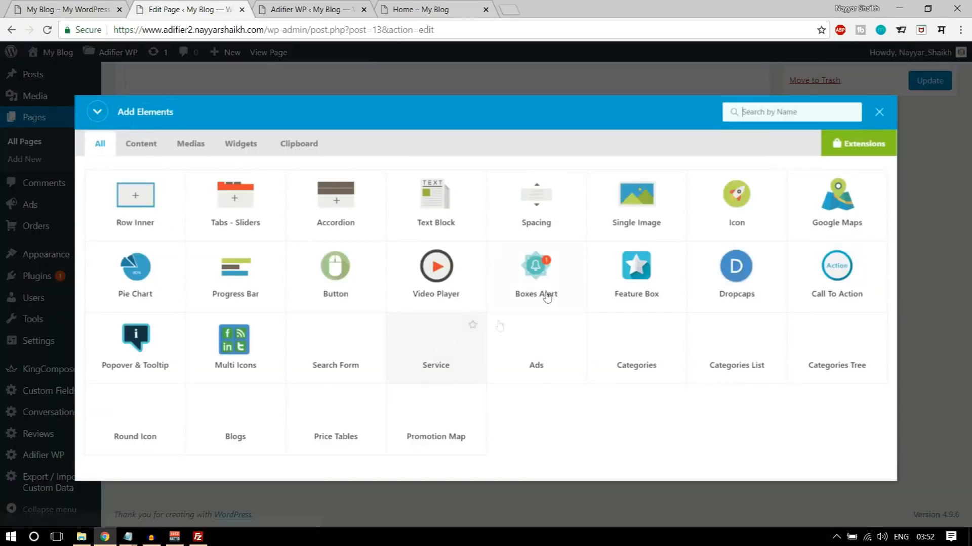
{"action": "left_click", "coordinate": [448, 214]}
- Replace the text block's sample text with the copied "Pricing Packages" heading and subtitle without the source styling, centre it and save the block
{"action": "key", "text": "ctrl+a"}
{"action": "key", "text": "ctrl+v"}
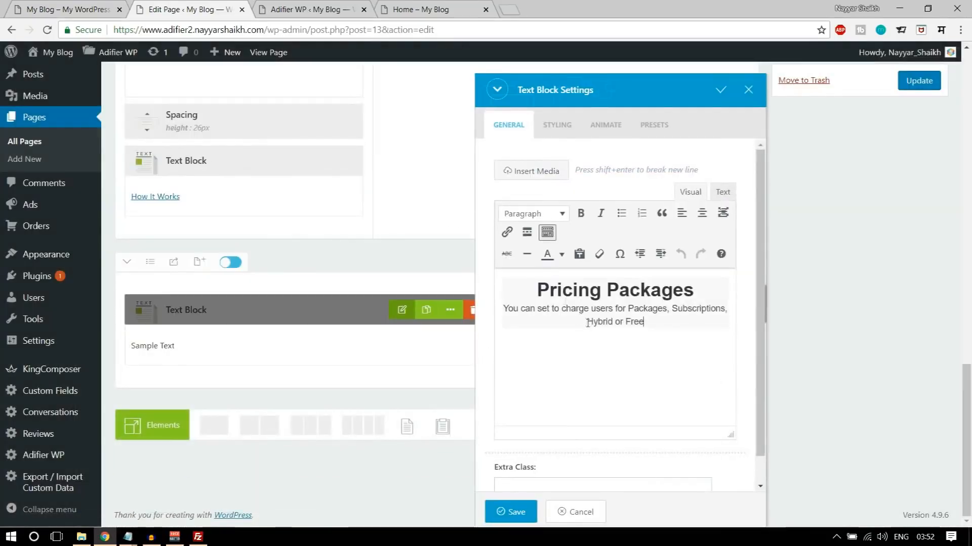
{"action": "left_click", "coordinate": [702, 198]}
{"action": "key", "text": "ctrl+a"}
{"action": "key", "text": "ctrl+v"}
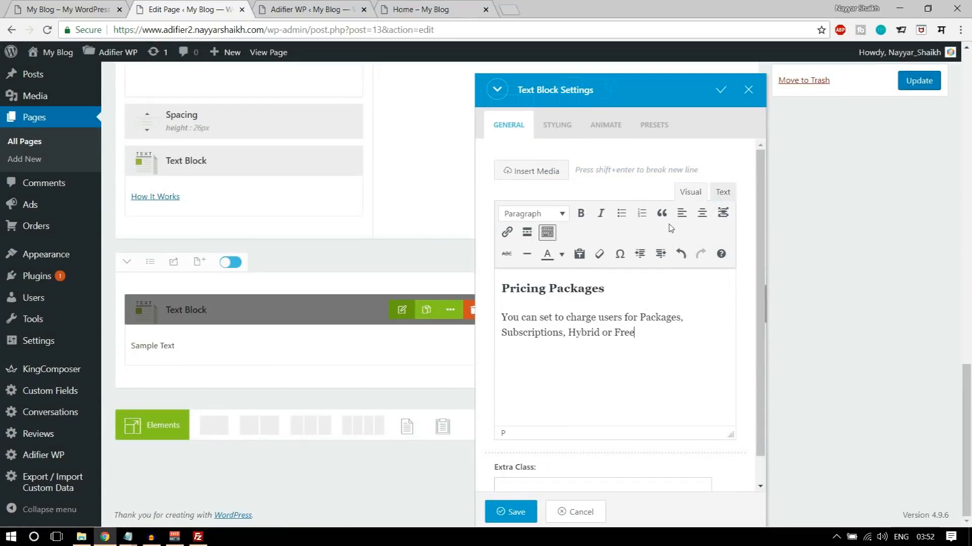
{"action": "key", "text": "ctrl+a"}
{"action": "left_click", "coordinate": [701, 213]}
{"action": "left_click", "coordinate": [512, 511]}
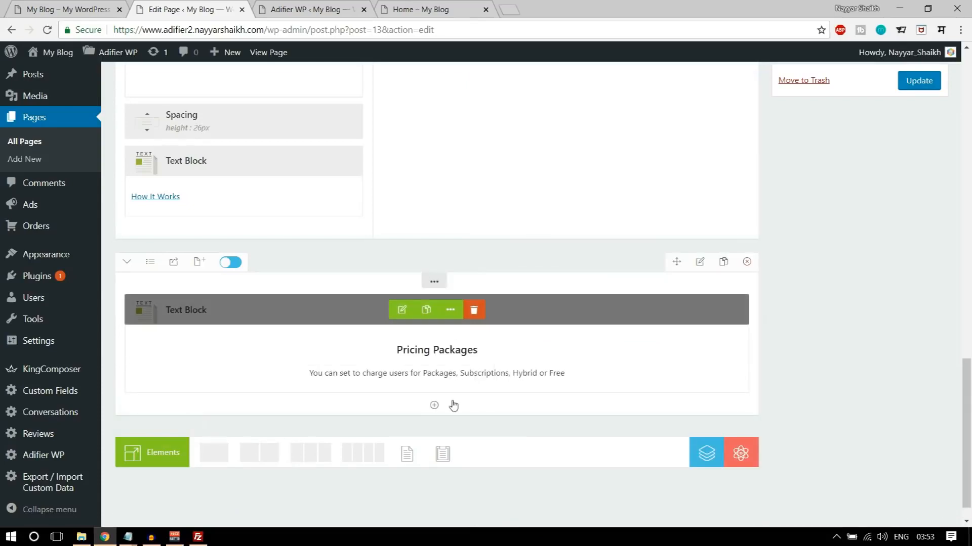
- Add a Row Inner element below the Pricing Packages text block and set its layout to 4 columns
{"action": "left_click", "coordinate": [71, 9]}
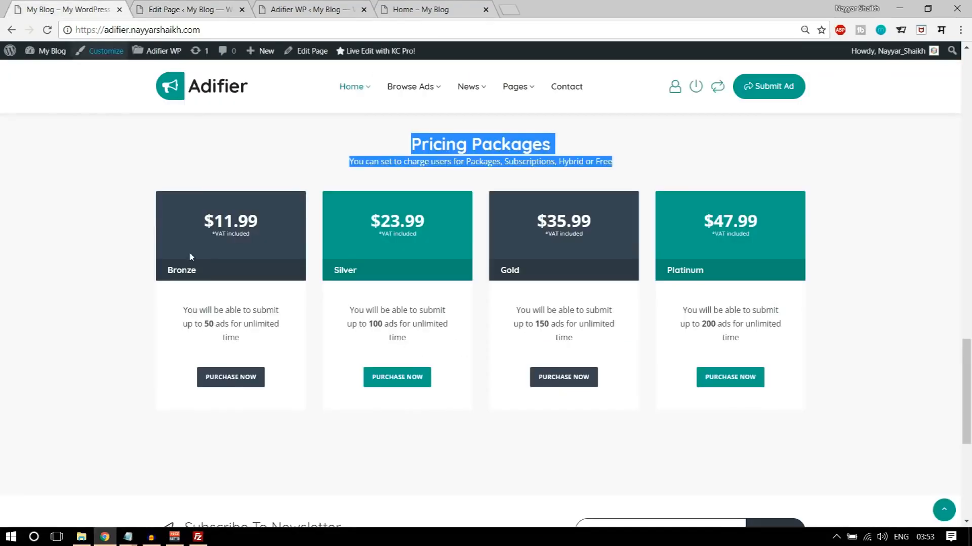
{"action": "left_click", "coordinate": [190, 4]}
{"action": "left_click", "coordinate": [434, 405]}
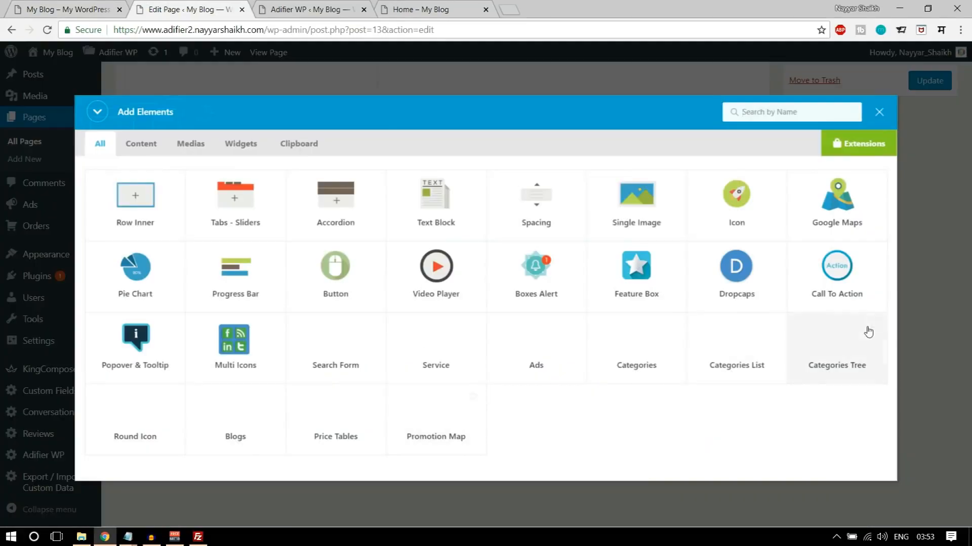
{"action": "left_click", "coordinate": [146, 207]}
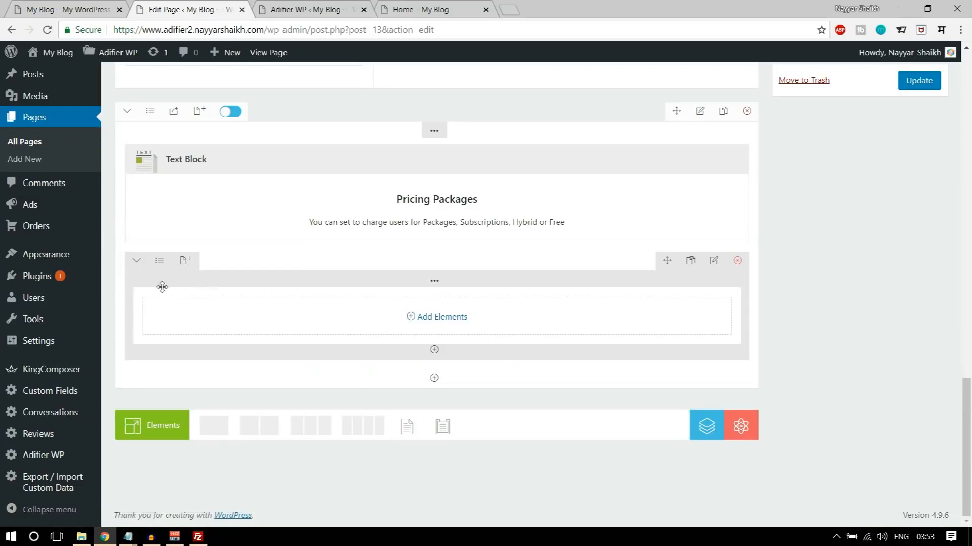
{"action": "left_click", "coordinate": [159, 261]}
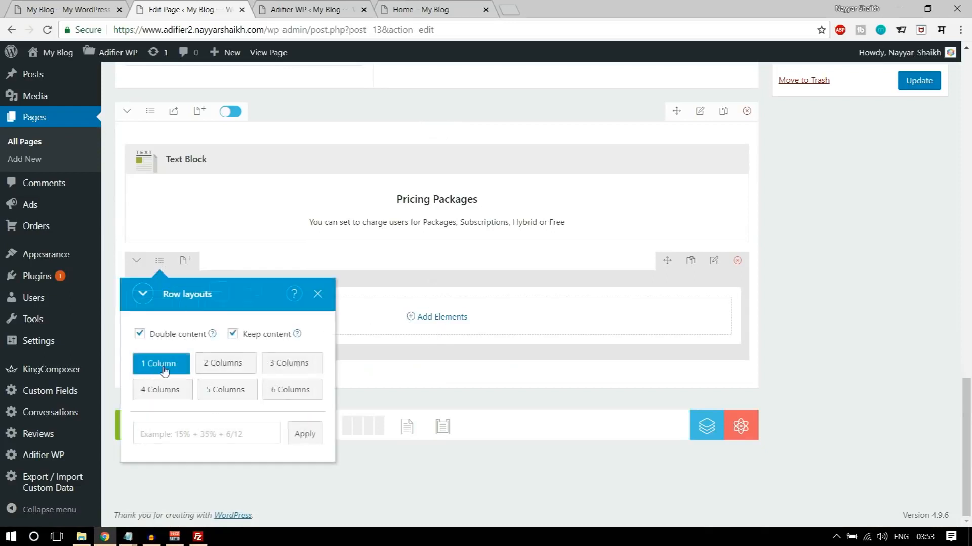
{"action": "left_click", "coordinate": [169, 393]}
- Add a Price Tables element for the Bronze package to the inner row's first column, leaving Is Active at No
{"action": "left_click", "coordinate": [210, 321]}
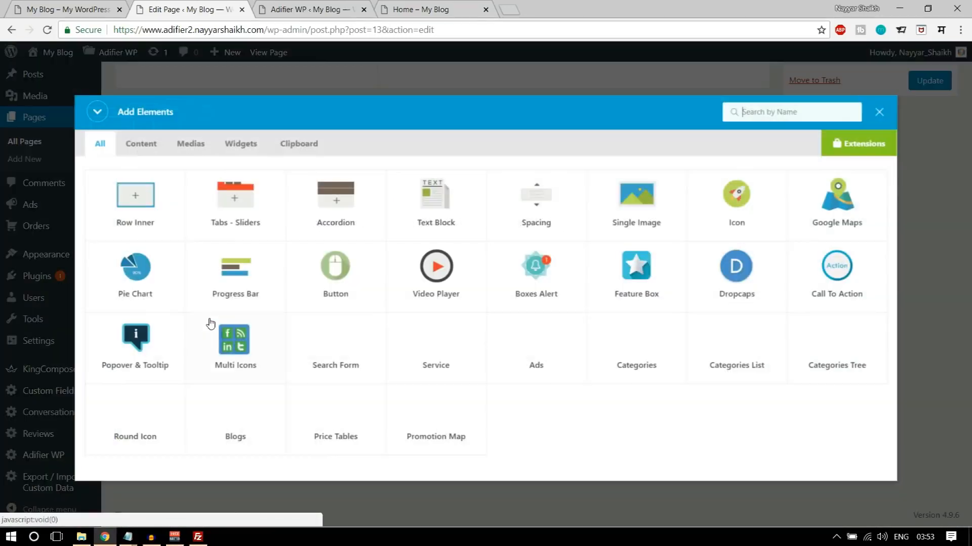
{"action": "type", "text": "pri"}
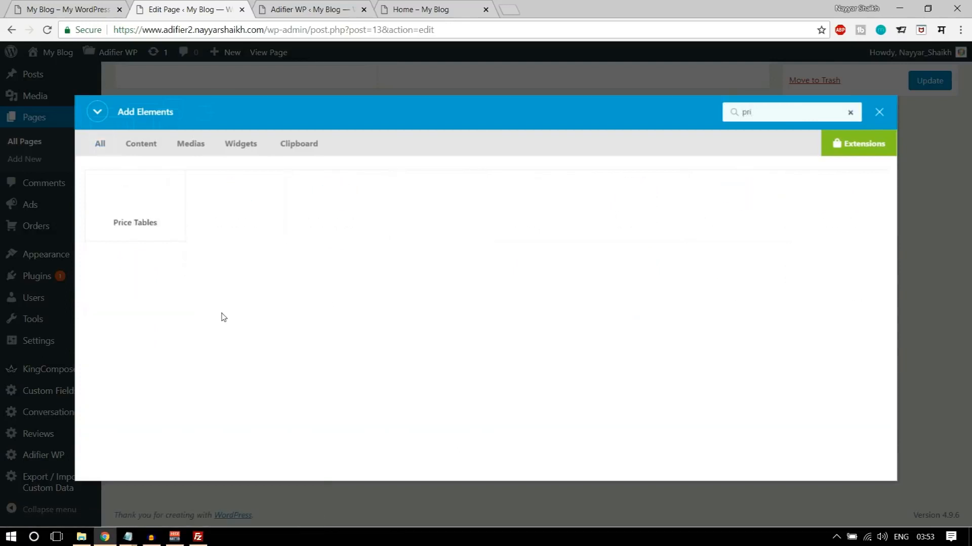
{"action": "left_click", "coordinate": [143, 227]}
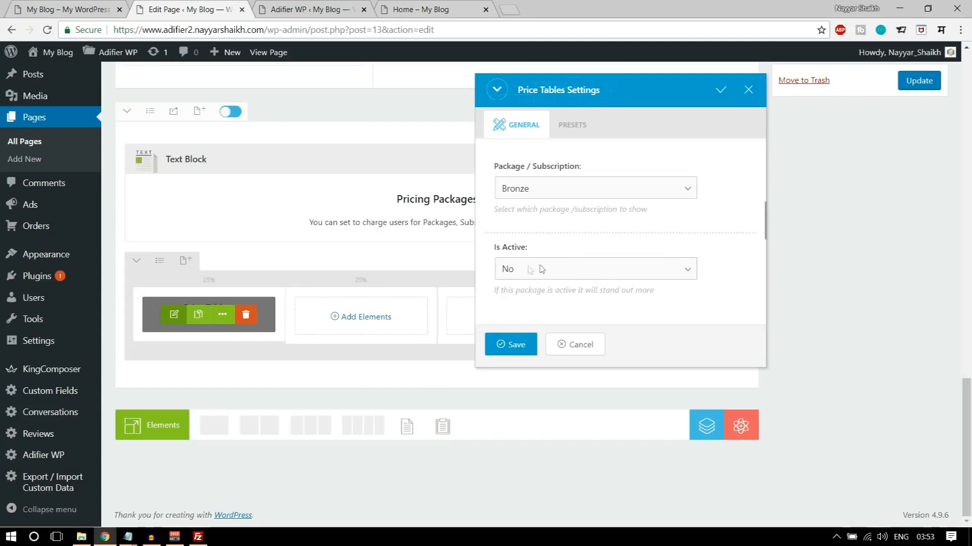
{"action": "left_click", "coordinate": [530, 328]}
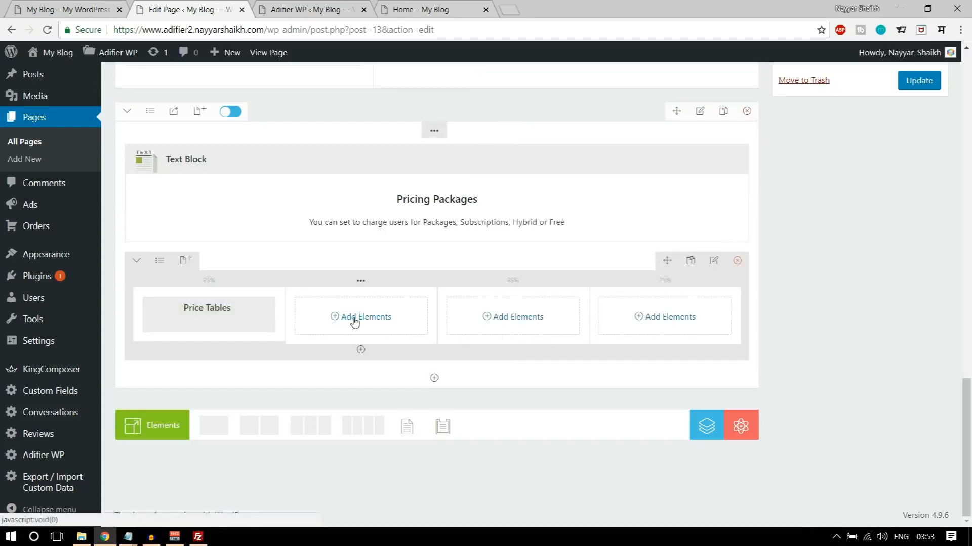
- Add a Price Tables element for the Silver package to the inner row's second column and set Is Active to Yes
{"action": "left_click", "coordinate": [355, 319]}
{"action": "type", "text": "pri"}
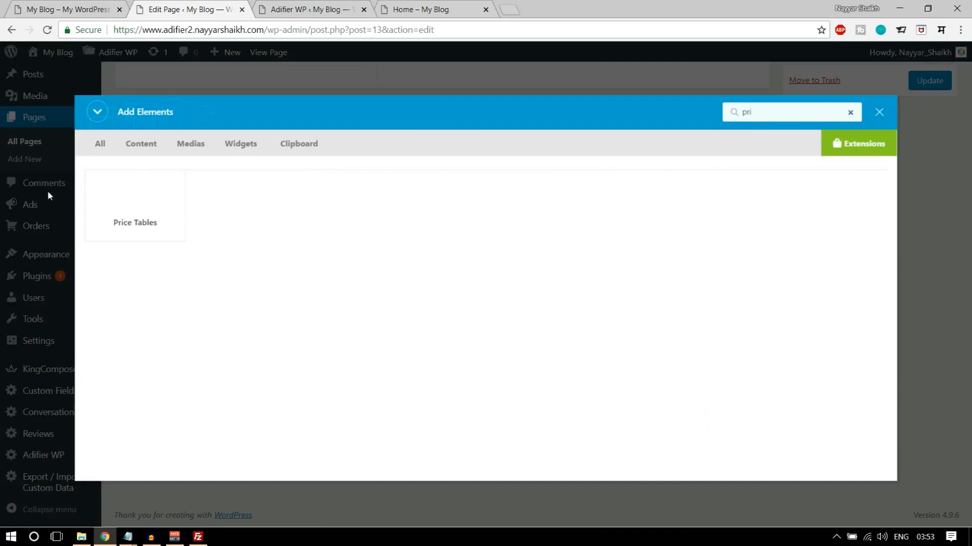
{"action": "left_click", "coordinate": [96, 200]}
{"action": "left_click", "coordinate": [539, 188]}
{"action": "left_click", "coordinate": [541, 220]}
{"action": "left_click", "coordinate": [568, 269]}
{"action": "left_click", "coordinate": [547, 299]}
{"action": "left_click", "coordinate": [508, 355]}
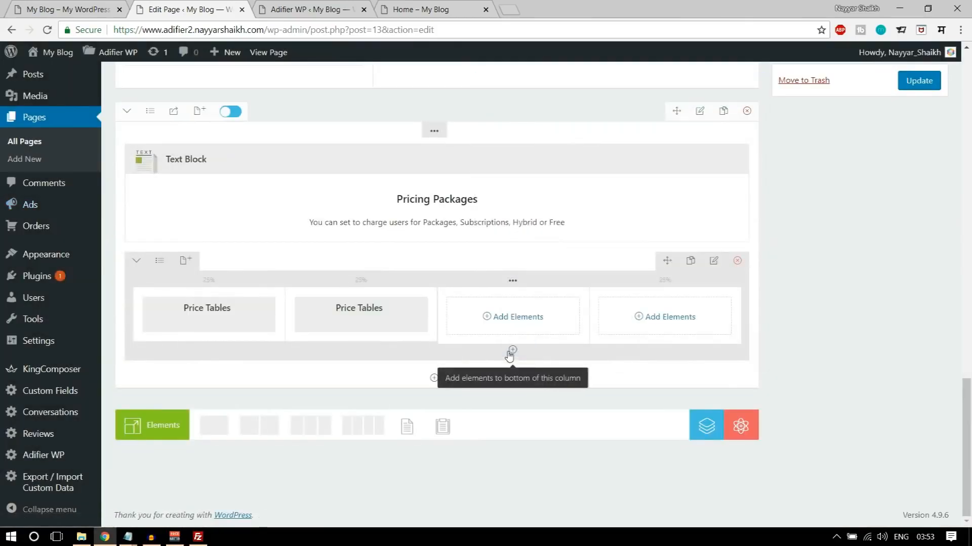
- Add a Price Tables element to the inner row's third column and save it with its default settings
{"action": "left_click", "coordinate": [504, 320]}
{"action": "type", "text": "pri"}
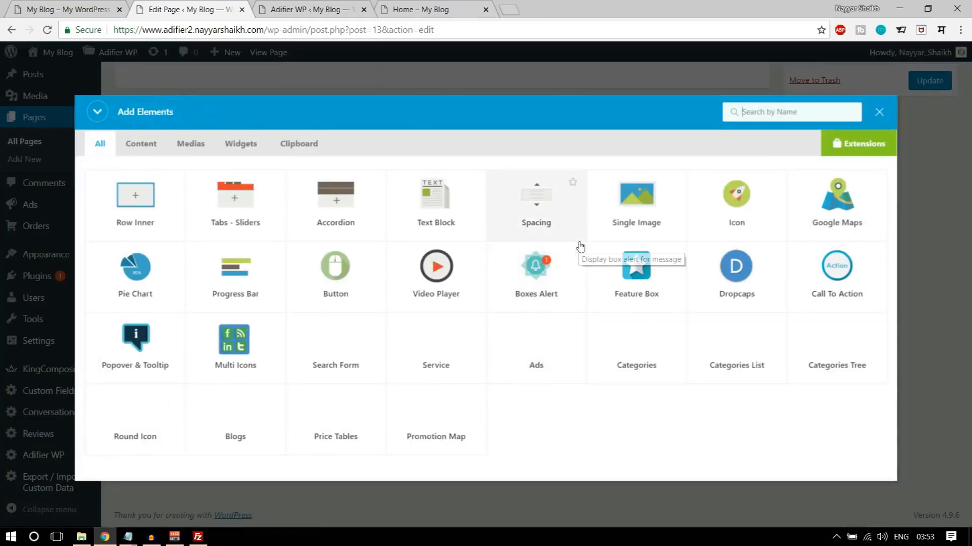
{"action": "left_click", "coordinate": [145, 218]}
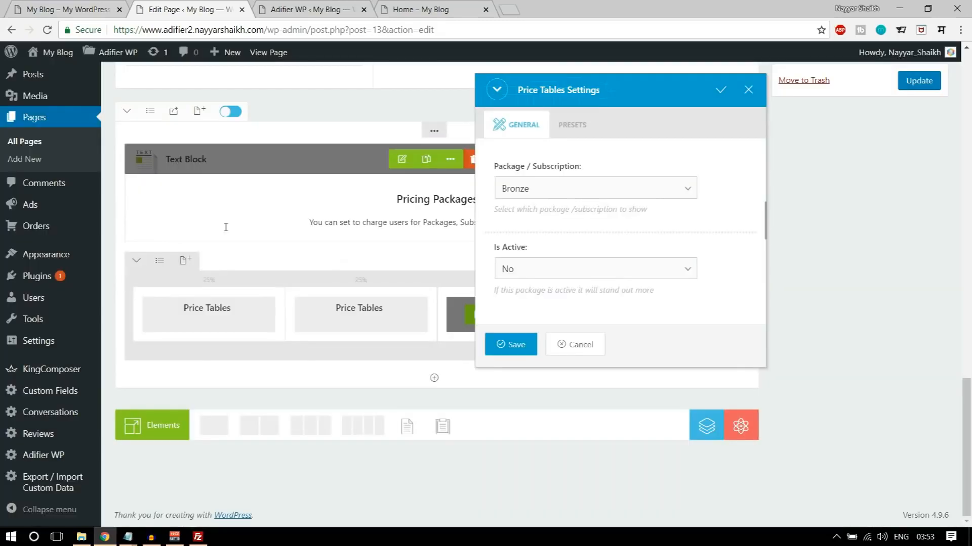
{"action": "left_click", "coordinate": [512, 347]}
- Add a Price Tables element for the Platinum package to the inner row's fourth column and set Is Active to Yes
{"action": "left_click", "coordinate": [676, 316]}
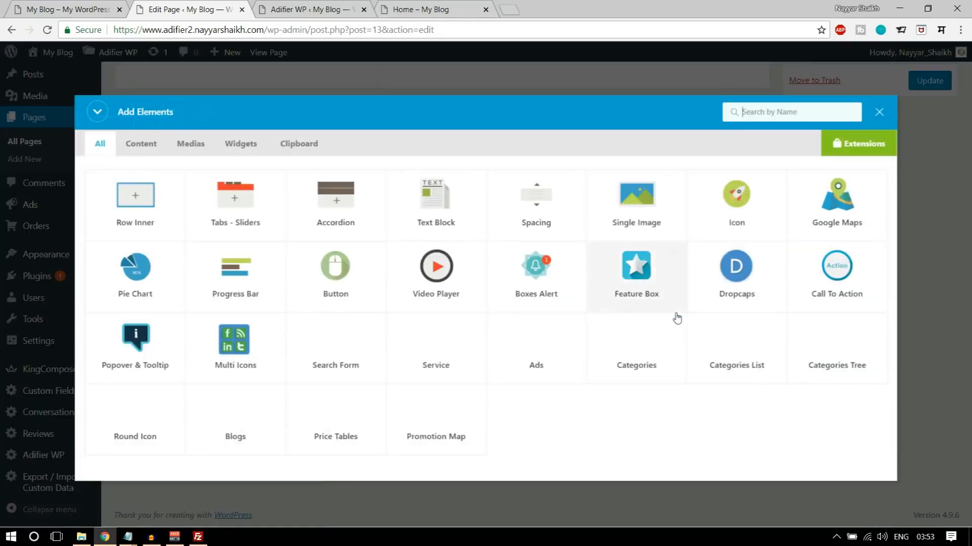
{"action": "type", "text": "pri"}
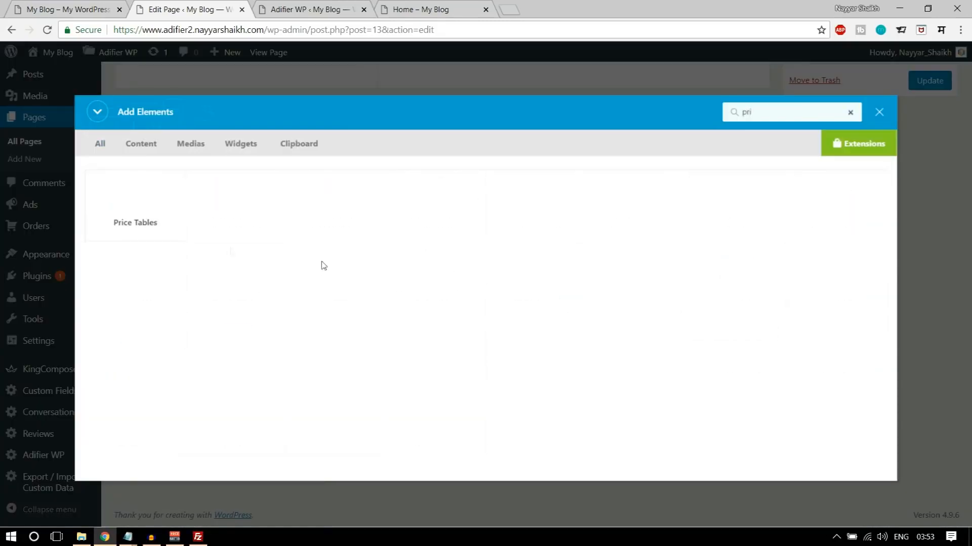
{"action": "left_click", "coordinate": [168, 226]}
{"action": "left_click", "coordinate": [557, 189]}
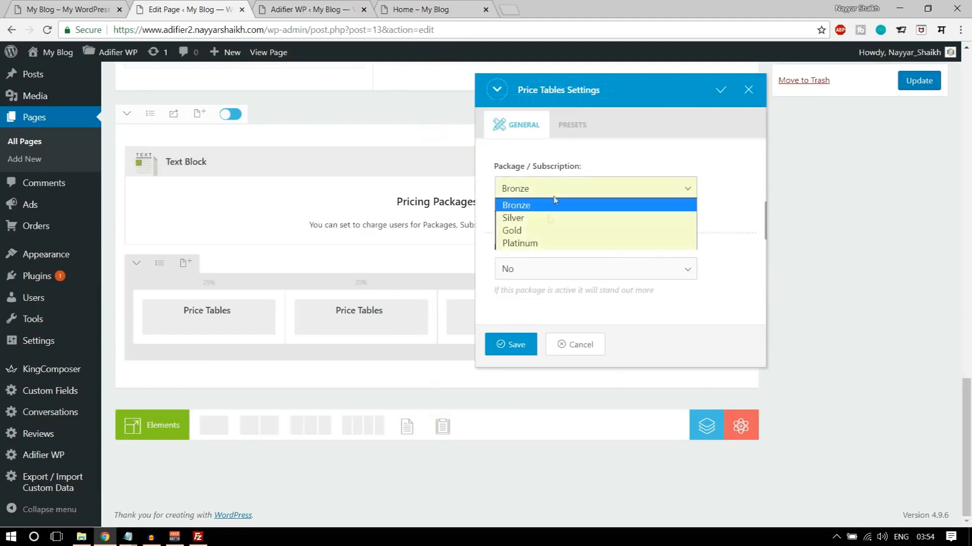
{"action": "left_click", "coordinate": [531, 243]}
{"action": "left_click", "coordinate": [534, 273]}
{"action": "left_click", "coordinate": [530, 299]}
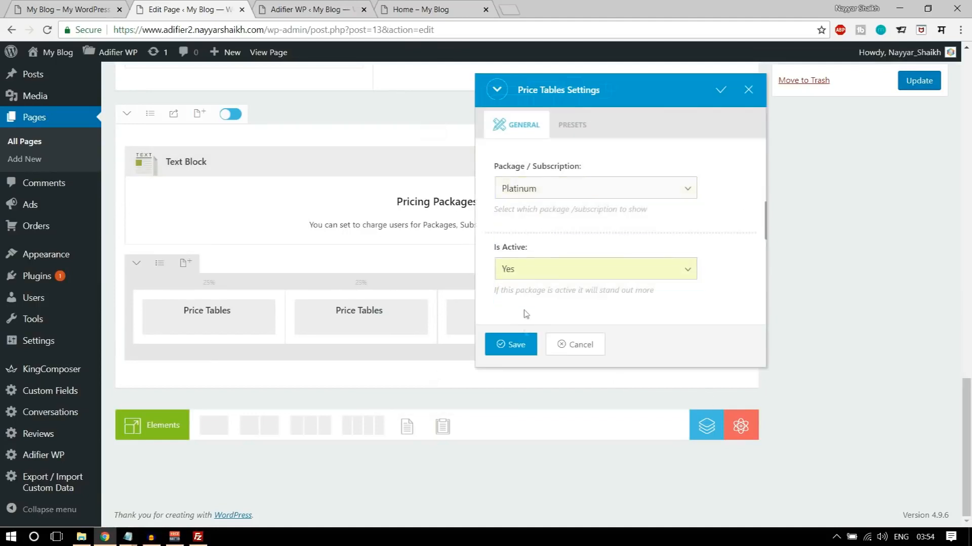
{"action": "left_click", "coordinate": [510, 344]}
- Change the third column's price table to the Gold package and save it
{"action": "left_click", "coordinate": [479, 323]}
{"action": "left_click", "coordinate": [544, 188]}
{"action": "left_click", "coordinate": [544, 230]}
{"action": "left_click", "coordinate": [506, 344]}
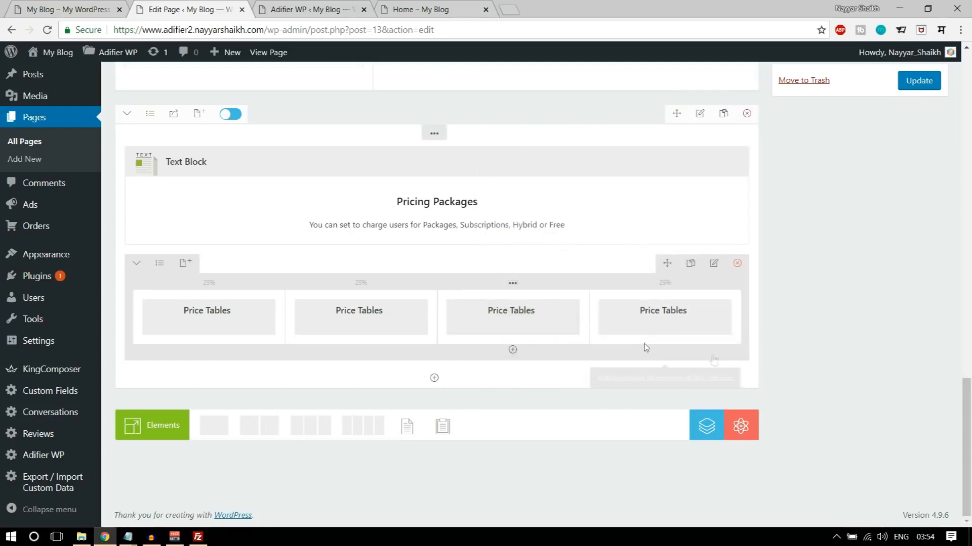
- Check the Pricing Packages row's box spacing against the demo site, save the row settings and update the Home page
{"action": "key", "text": "ctrl+1"}
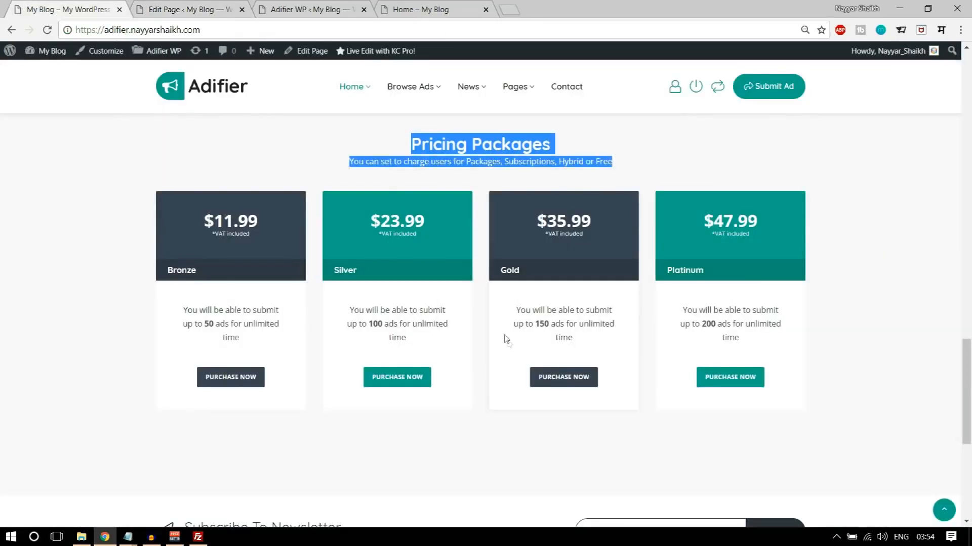
{"action": "scroll", "coordinate": [486, 466], "scroll_direction": "down", "scroll_amount": 5}
{"action": "scroll", "coordinate": [486, 465], "scroll_direction": "up", "scroll_amount": 10}
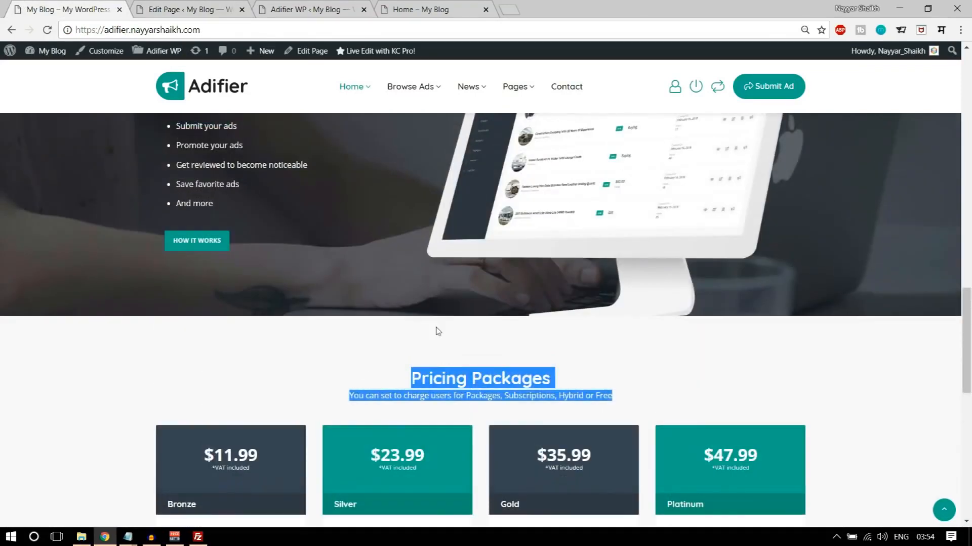
{"action": "key", "text": "ctrl+2"}
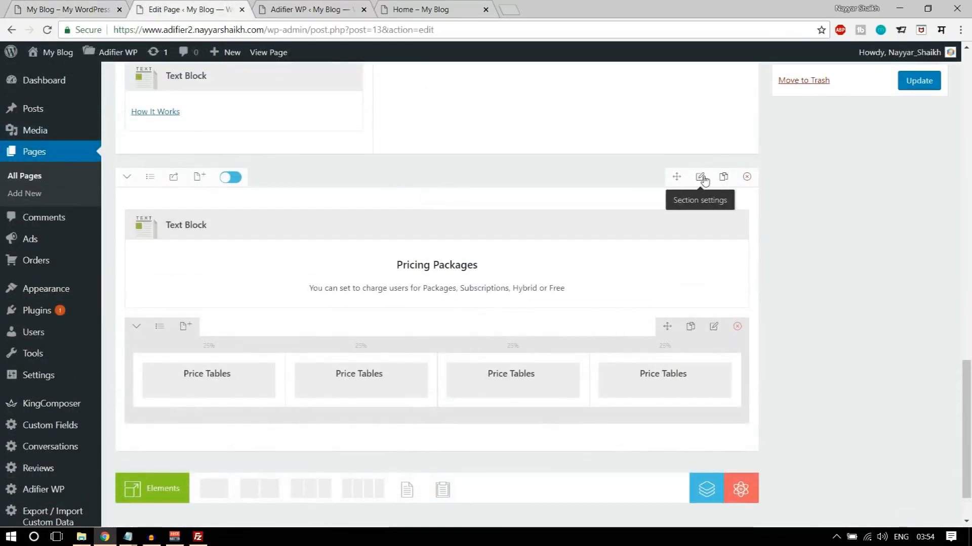
{"action": "left_click", "coordinate": [700, 177]}
{"action": "left_click", "coordinate": [557, 125]}
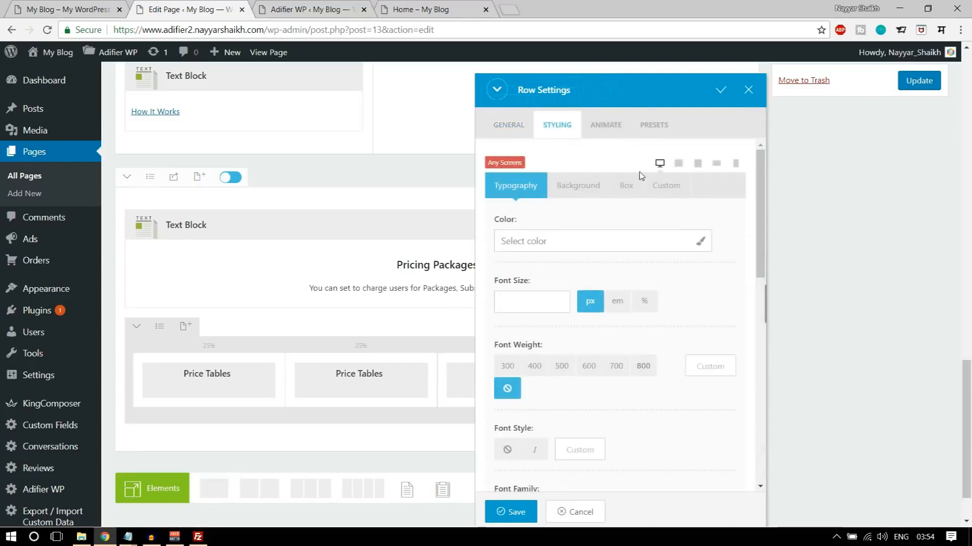
{"action": "left_click", "coordinate": [626, 185]}
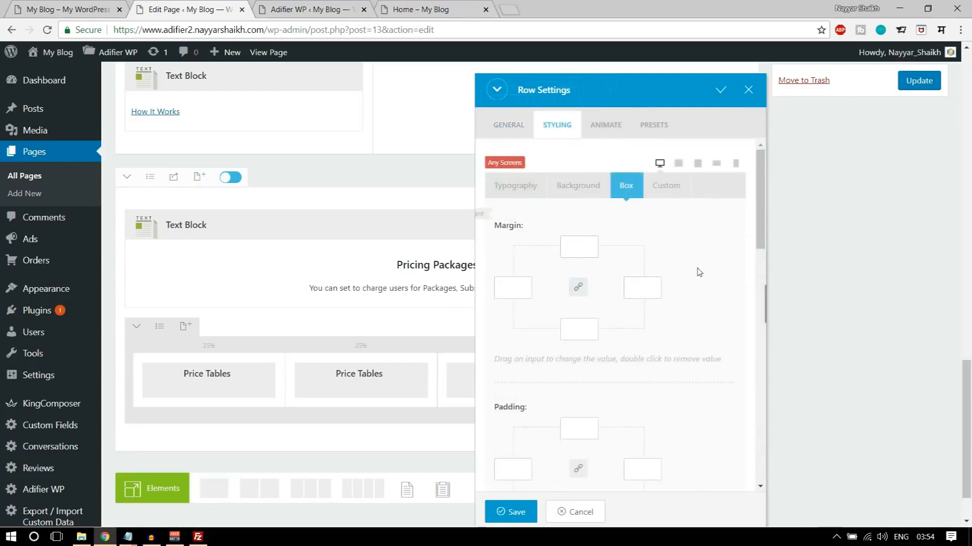
{"action": "left_click", "coordinate": [514, 513]}
{"action": "left_click", "coordinate": [928, 77]}
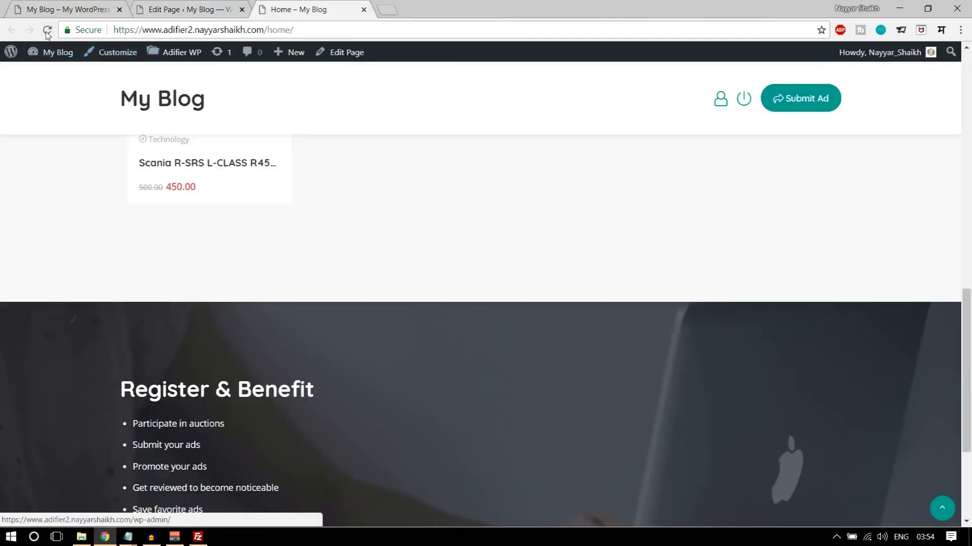
- Reload the published Home page and examine its Pricing Packages section
{"action": "left_click", "coordinate": [48, 30]}
{"action": "scroll", "coordinate": [688, 369], "scroll_direction": "down", "scroll_amount": 8}
{"action": "scroll", "coordinate": [440, 368], "scroll_direction": "up", "scroll_amount": 2}
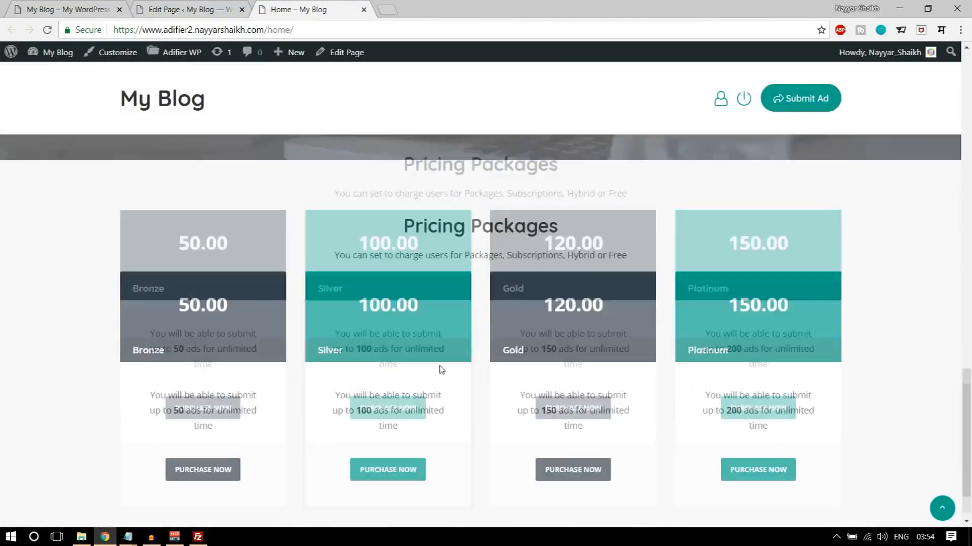
{"action": "scroll", "coordinate": [592, 336], "scroll_direction": "down", "scroll_amount": 2}
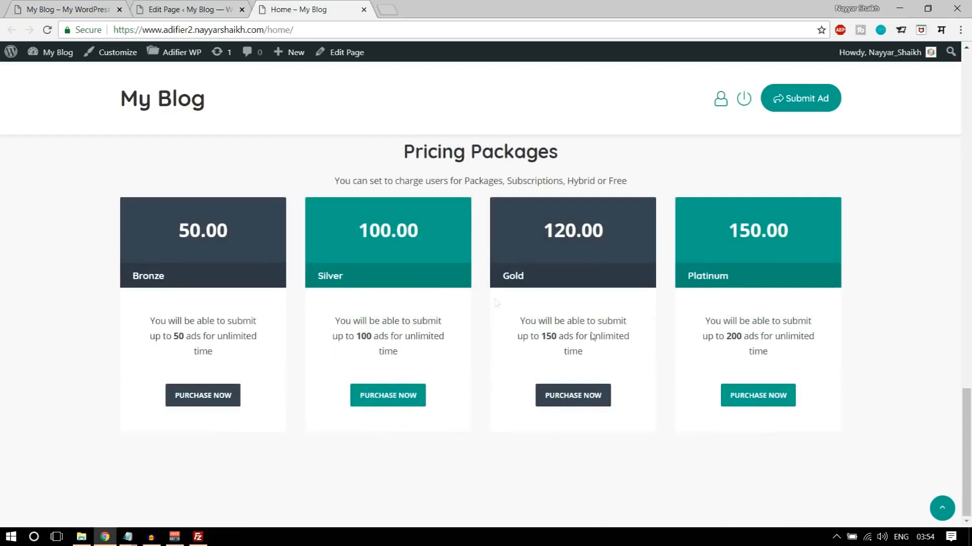
- Compare the demo site's newsletter subscription bar and footer with the end of the published Home page
{"action": "left_click", "coordinate": [47, 5]}
{"action": "scroll", "coordinate": [758, 373], "scroll_direction": "down", "scroll_amount": 8}
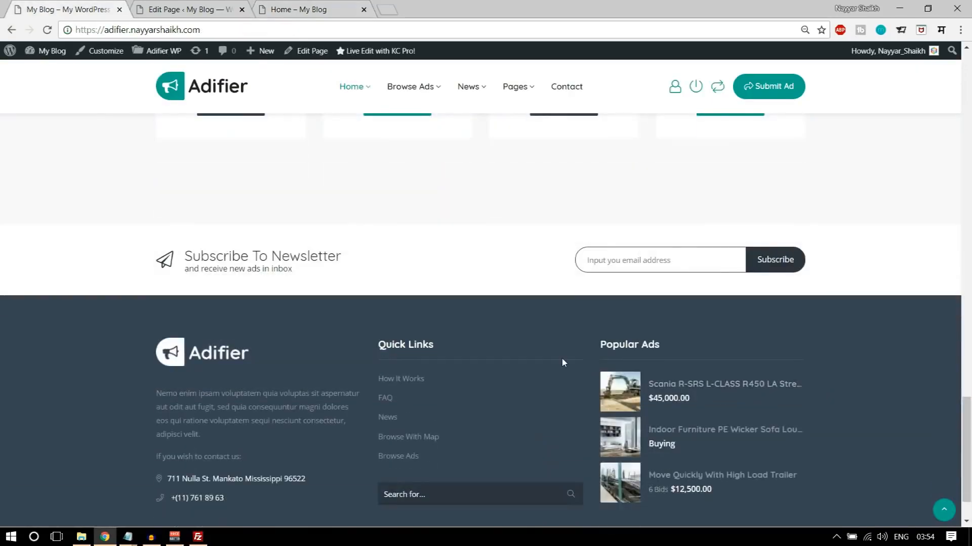
{"action": "scroll", "coordinate": [561, 363], "scroll_direction": "up", "scroll_amount": 4}
{"action": "scroll", "coordinate": [562, 363], "scroll_direction": "down", "scroll_amount": 5}
{"action": "scroll", "coordinate": [561, 363], "scroll_direction": "up", "scroll_amount": 5}
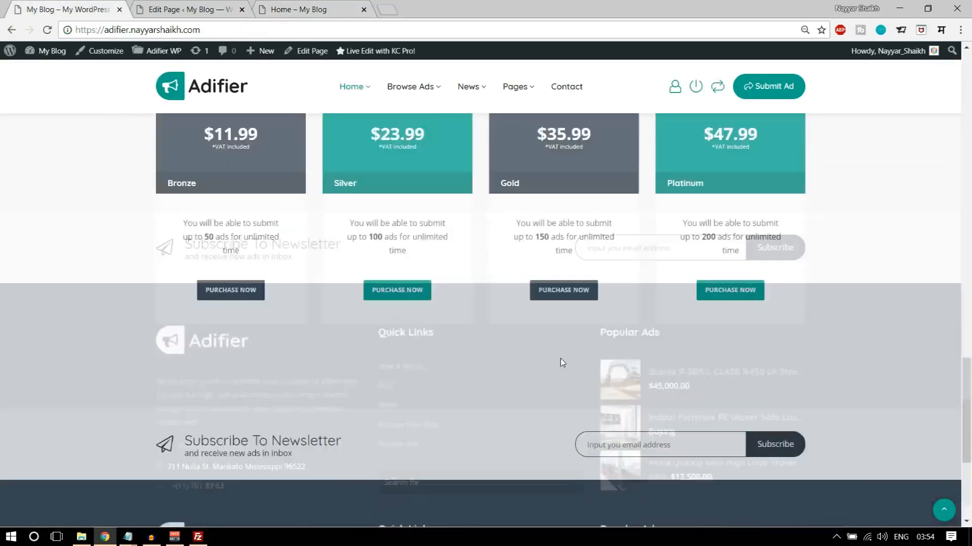
{"action": "scroll", "coordinate": [560, 359], "scroll_direction": "down", "scroll_amount": 5}
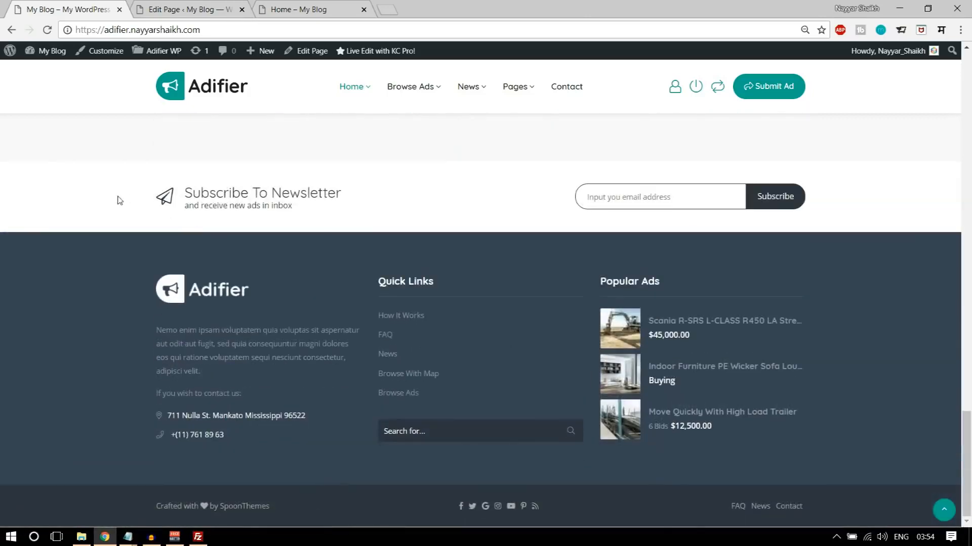
{"action": "left_click", "coordinate": [299, 9]}
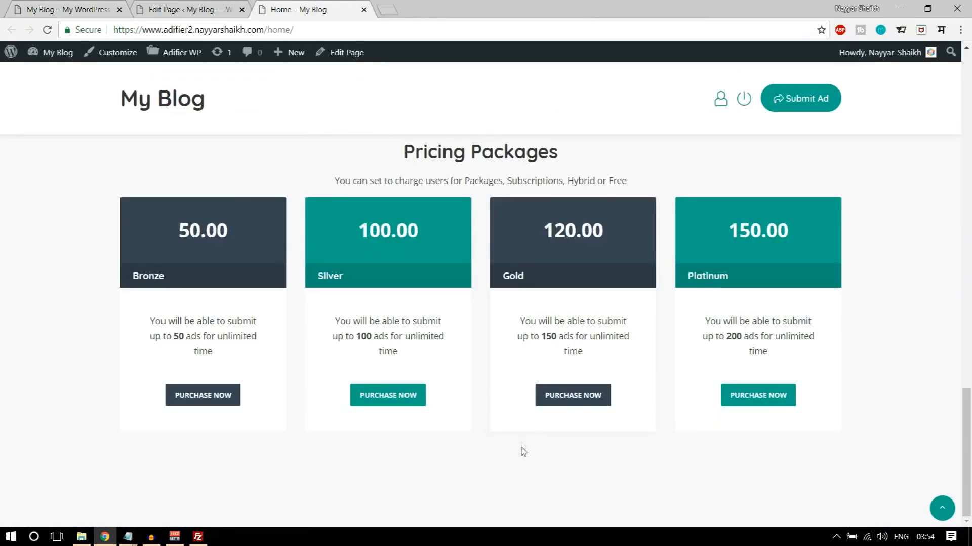
{"action": "left_click", "coordinate": [68, 9]}
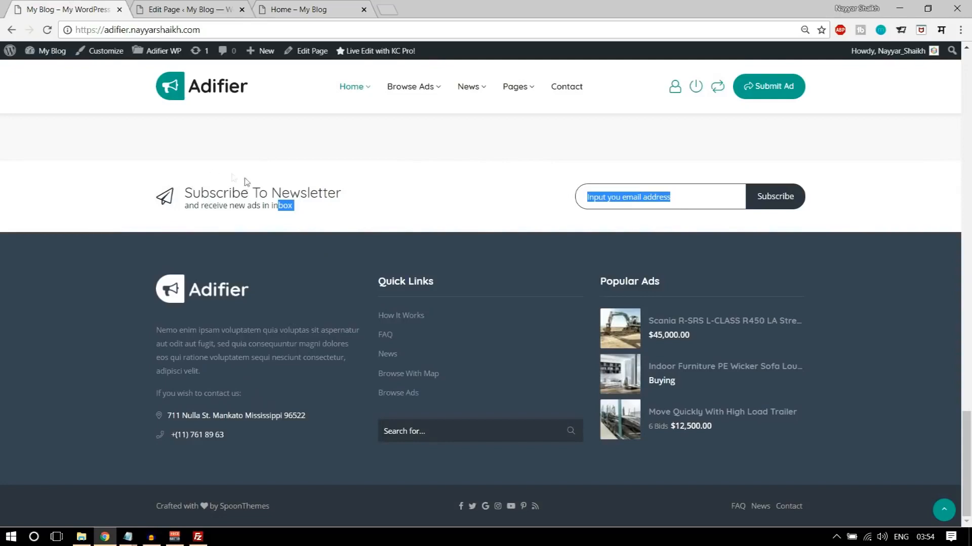
{"action": "left_click", "coordinate": [258, 219]}
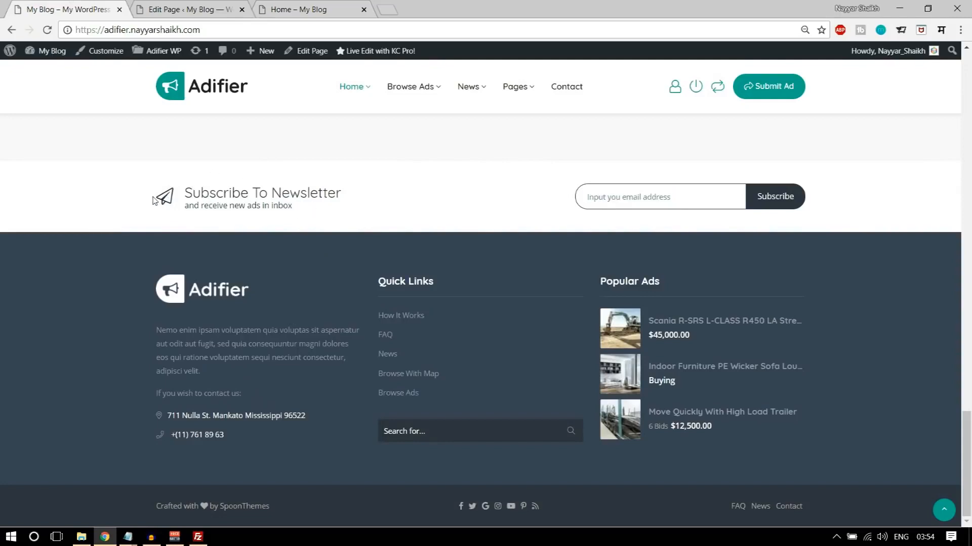
- Open the Adifier theme's Footer options and set both Enable Subscription Form and Enable Footer to Yes
{"action": "left_click", "coordinate": [202, 8]}
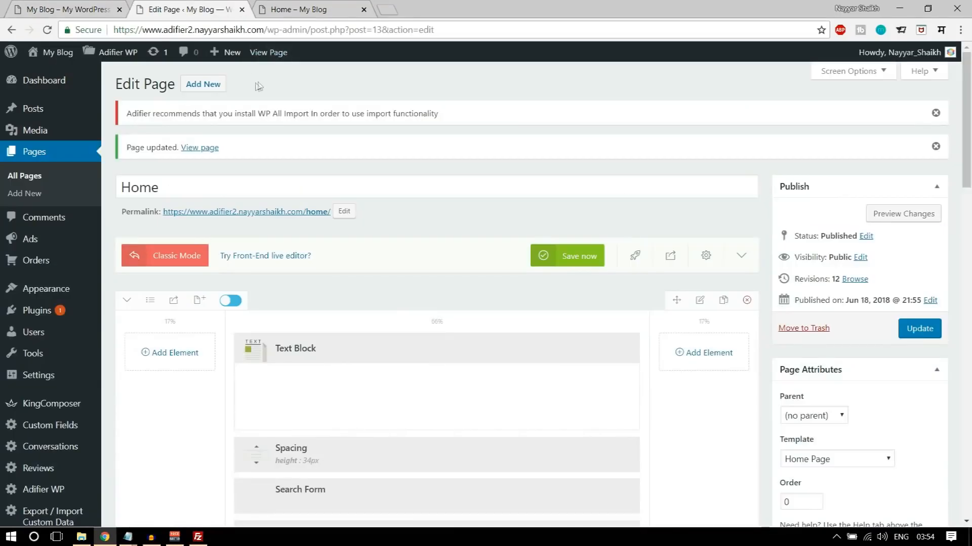
{"action": "mouse_move", "coordinate": [107, 59]}
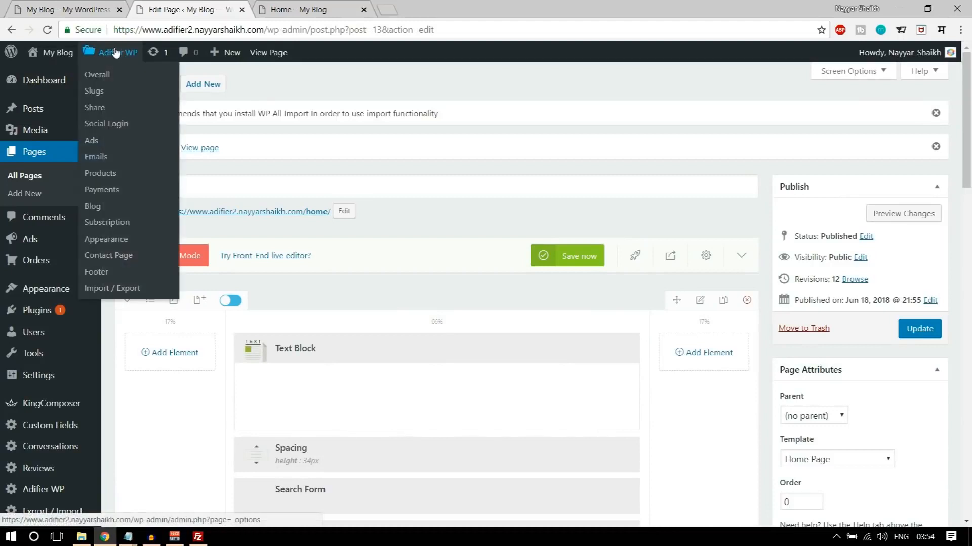
{"action": "left_click", "coordinate": [97, 272]}
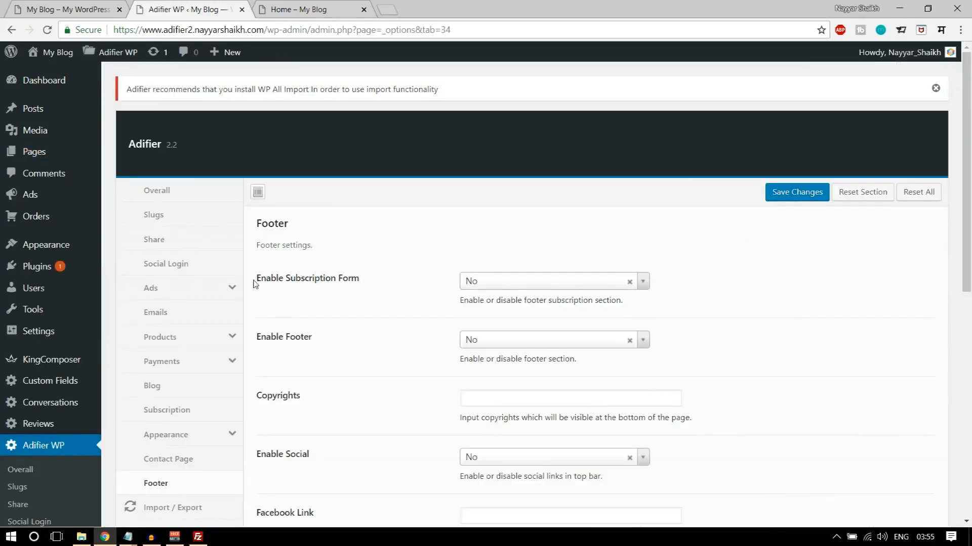
{"action": "left_click_drag", "start_coordinate": [254, 281], "coordinate": [353, 277]}
{"action": "left_click", "coordinate": [385, 281]}
{"action": "left_click", "coordinate": [545, 282]}
{"action": "left_click", "coordinate": [516, 316]}
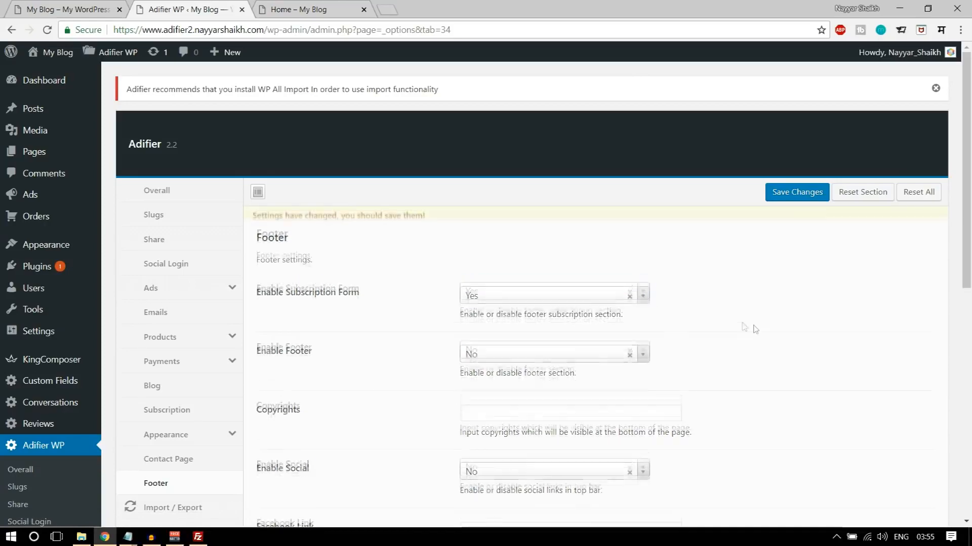
{"action": "scroll", "coordinate": [516, 304], "scroll_direction": "down", "scroll_amount": 2}
{"action": "left_click", "coordinate": [515, 235]}
{"action": "left_click", "coordinate": [516, 270]}
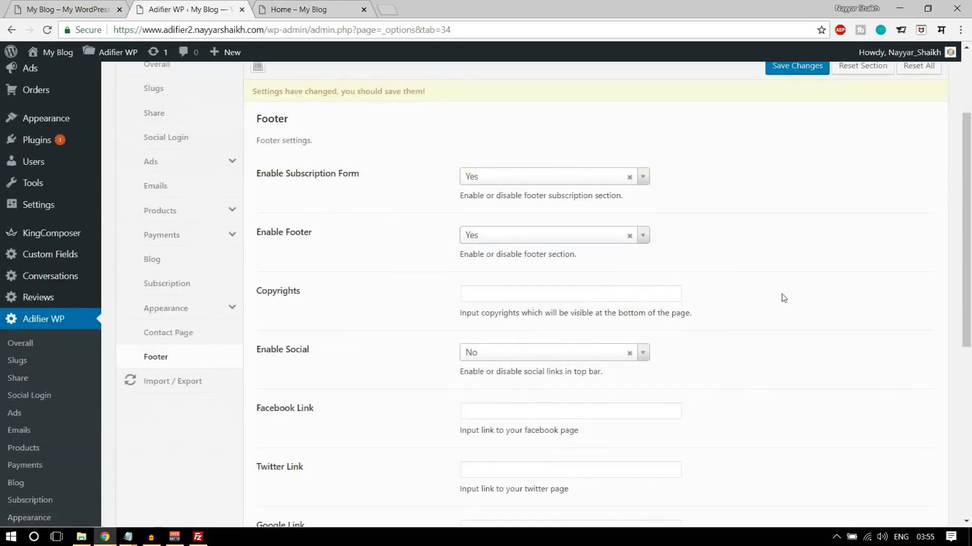
- Copy the copyright line "Crafted with <i class="fa fa-heart"></i> by SpoonThemes" from the CSS notes in Notepad into the footer's Copyrights setting
{"action": "scroll", "coordinate": [546, 243], "scroll_direction": "down", "scroll_amount": 2}
{"action": "left_click", "coordinate": [539, 210]}
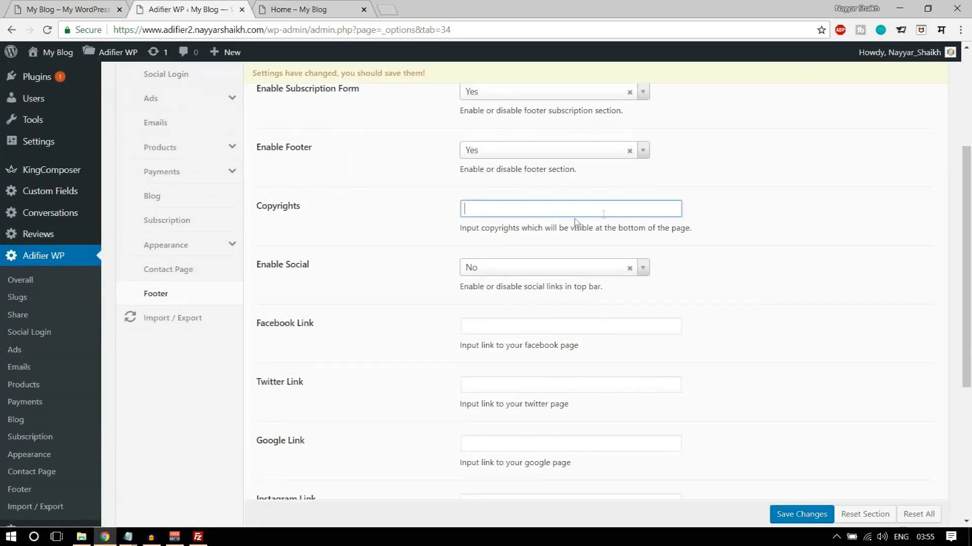
{"action": "mouse_move", "coordinate": [127, 537]}
{"action": "left_click", "coordinate": [219, 486]}
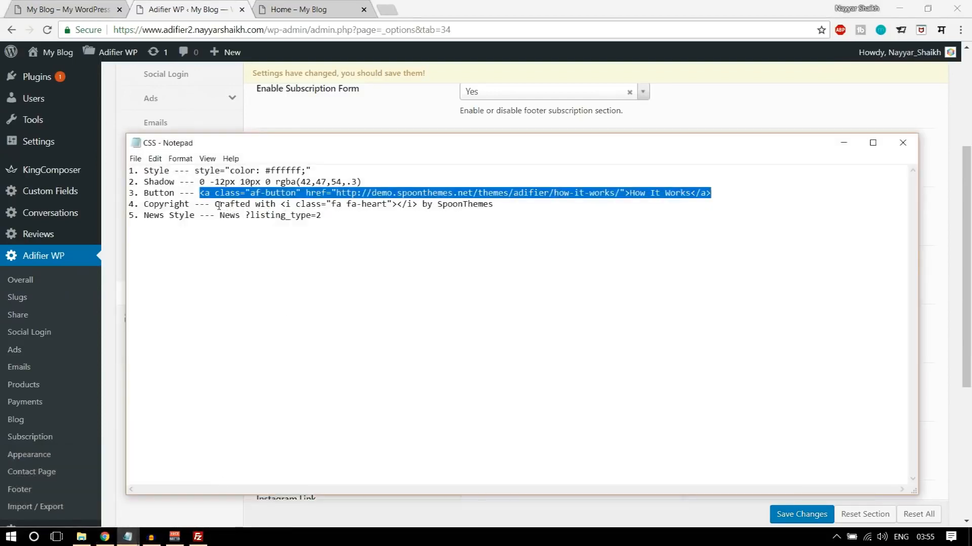
{"action": "left_click_drag", "start_coordinate": [219, 205], "coordinate": [396, 205]}
{"action": "left_click_drag", "start_coordinate": [501, 205], "coordinate": [214, 207]}
{"action": "key", "text": "ctrl+c"}
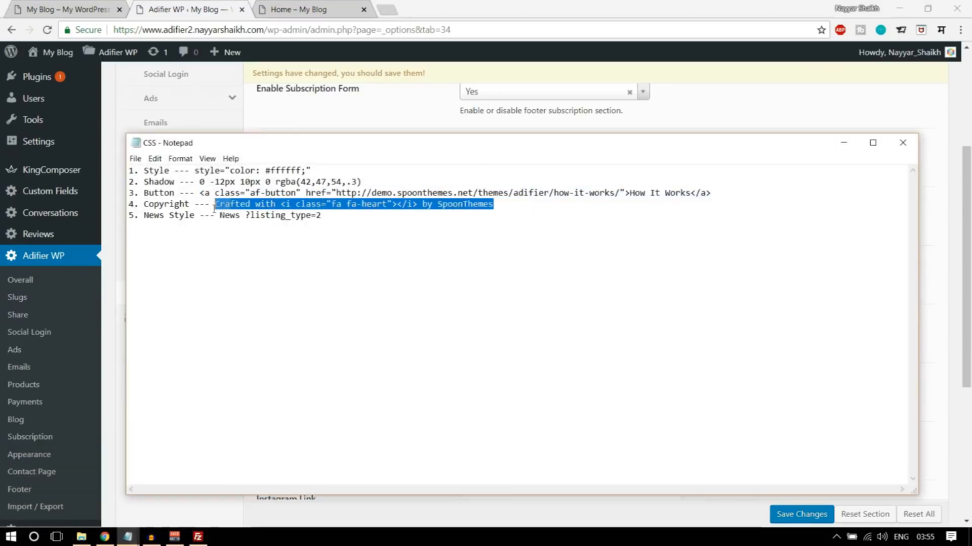
{"action": "left_click", "coordinate": [212, 205]}
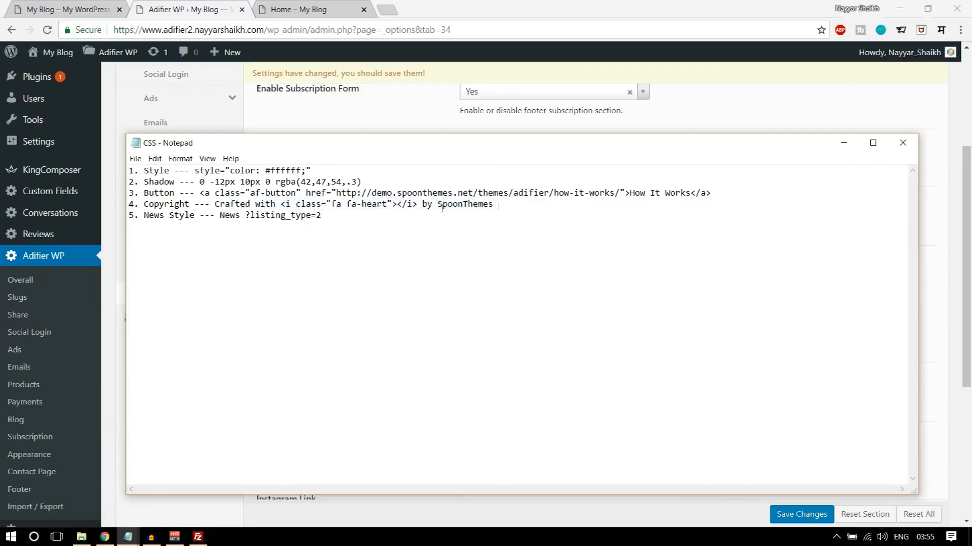
{"action": "left_click_drag", "start_coordinate": [498, 205], "coordinate": [219, 209]}
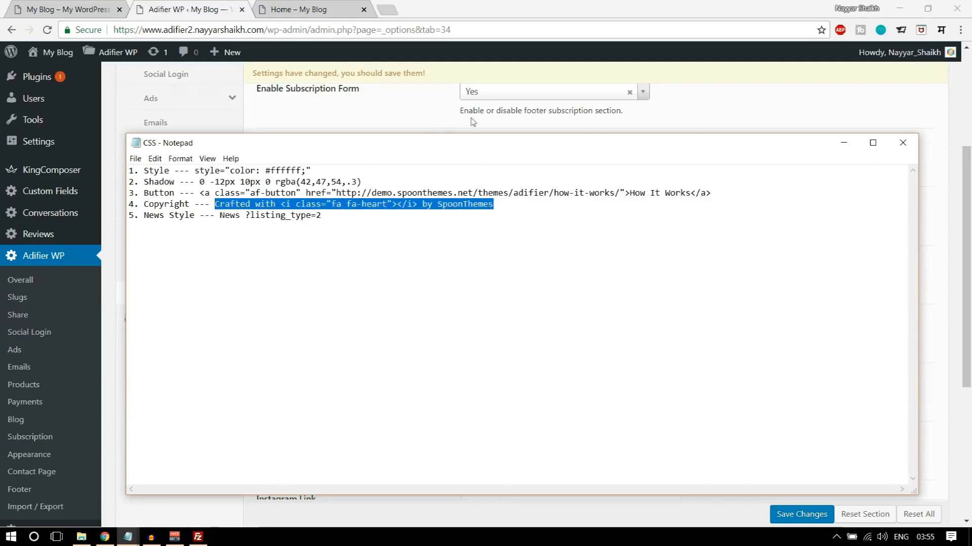
{"action": "left_click", "coordinate": [507, 106]}
{"action": "left_click", "coordinate": [508, 207]}
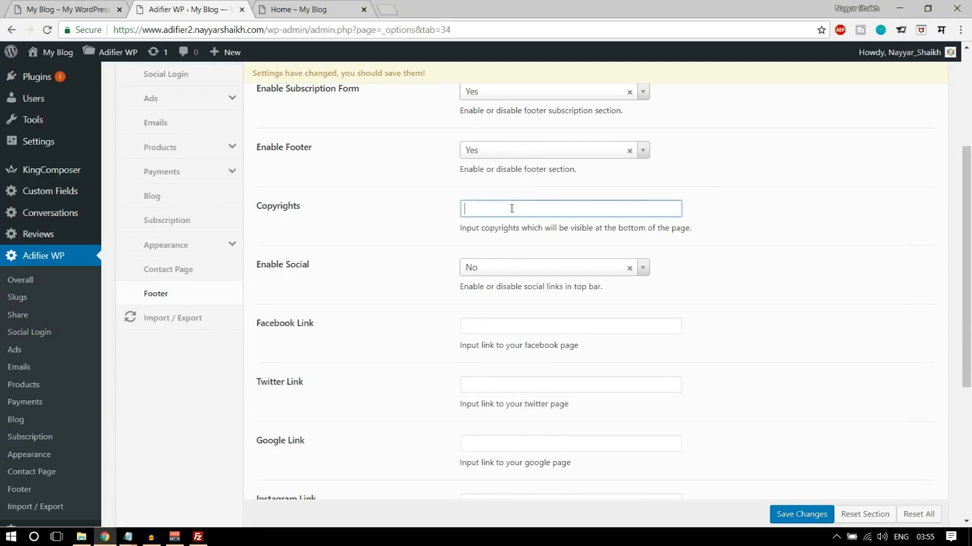
{"action": "key", "text": "ctrl+v"}
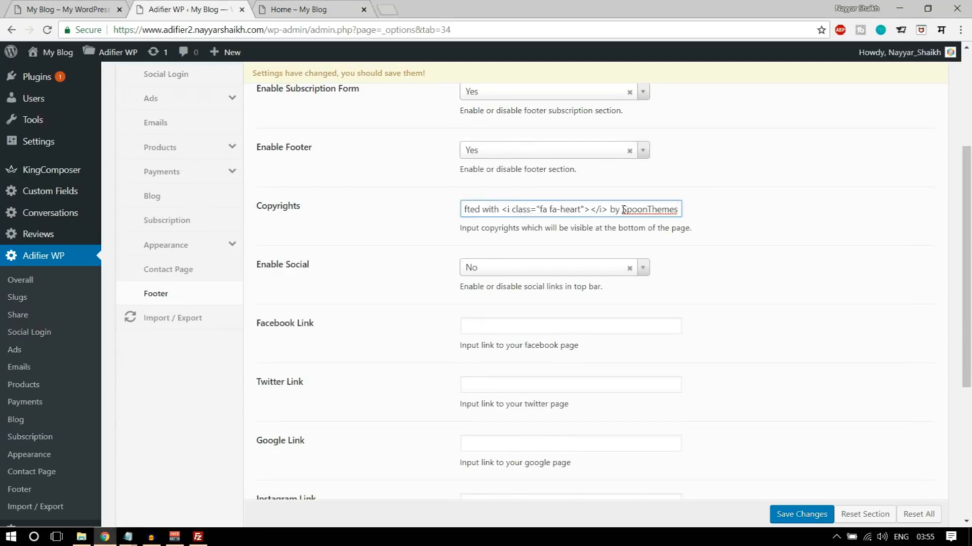
- Replace "SpoonThemes" in the footer's Copyrights text with the site owner's full name
{"action": "left_click_drag", "start_coordinate": [623, 209], "coordinate": [693, 212]}
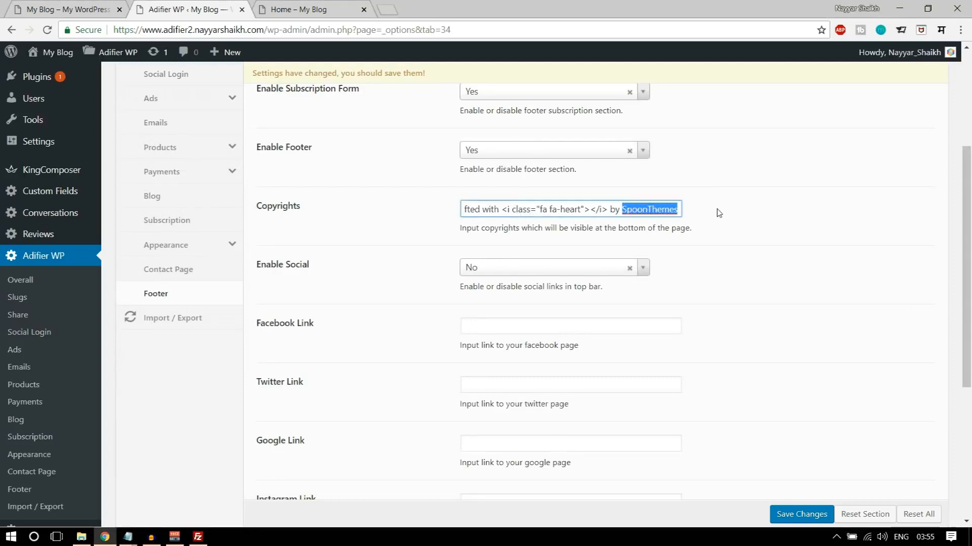
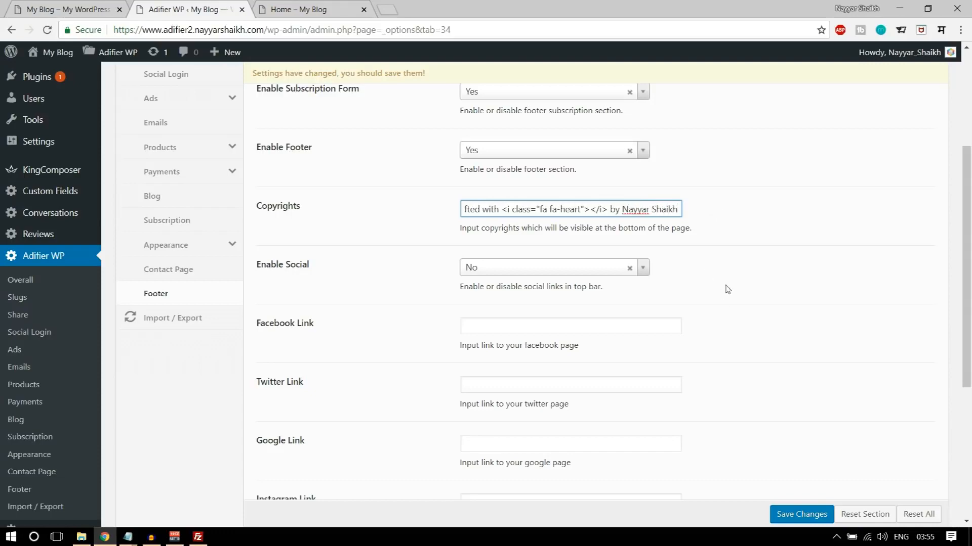
- Set the footer's Enable Social option to Yes and check which social icons the demo site's footer uses
{"action": "scroll", "coordinate": [739, 277], "scroll_direction": "down", "scroll_amount": 3}
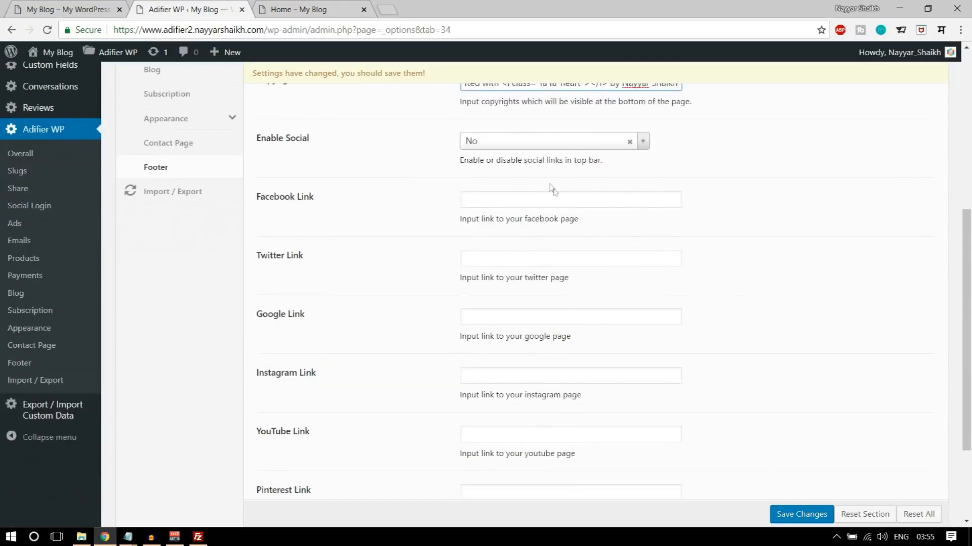
{"action": "left_click", "coordinate": [515, 147]}
{"action": "left_click", "coordinate": [494, 177]}
{"action": "key", "text": "ctrl+Tab"}
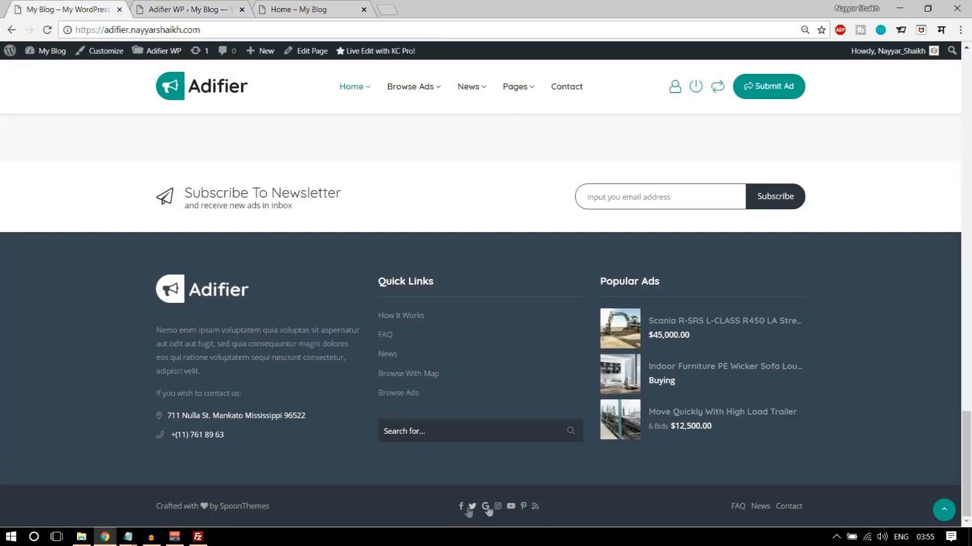
{"action": "left_click", "coordinate": [172, 7]}
- Enter "#" as the Facebook, Twitter, Google, Instagram, YouTube and Pinterest links in the Footer options
{"action": "left_click", "coordinate": [527, 200]}
{"action": "type", "text": "#"}
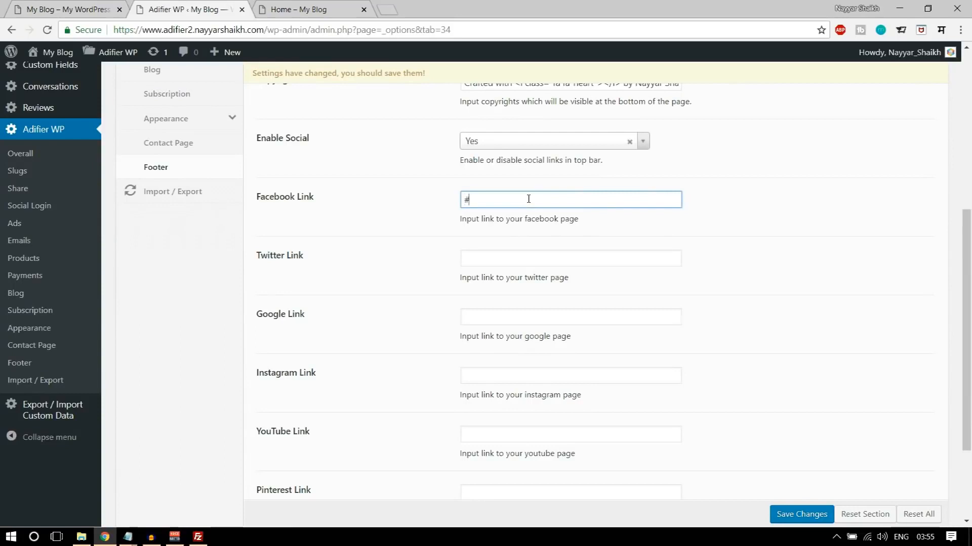
{"action": "key", "text": "Tab"}
{"action": "type", "text": "#"}
{"action": "key", "text": "Tab"}
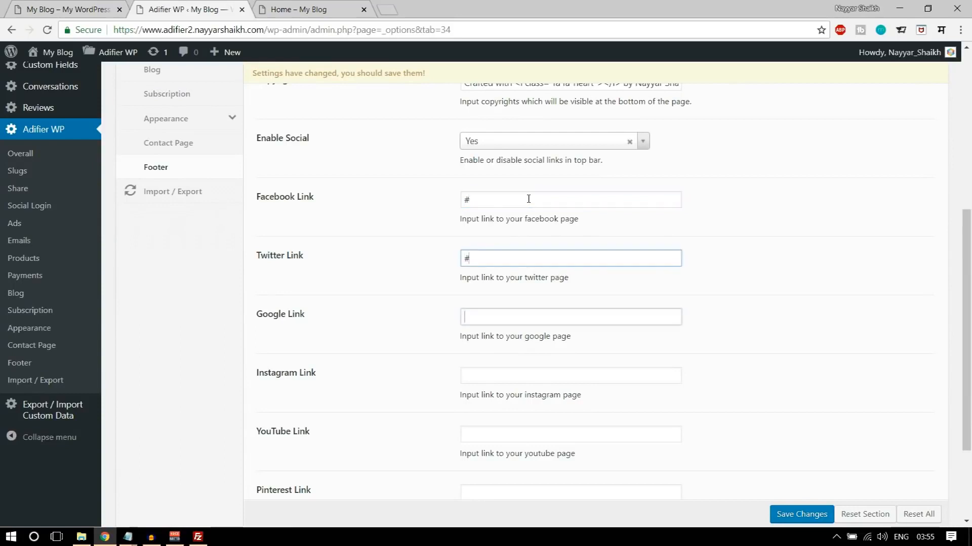
{"action": "type", "text": "#"}
{"action": "key", "text": "Tab"}
{"action": "type", "text": "#"}
{"action": "key", "text": "Tab"}
{"action": "type", "text": "#"}
{"action": "key", "text": "Tab"}
{"action": "type", "text": "#"}
{"action": "scroll", "coordinate": [653, 309], "scroll_direction": "down", "scroll_amount": 3}
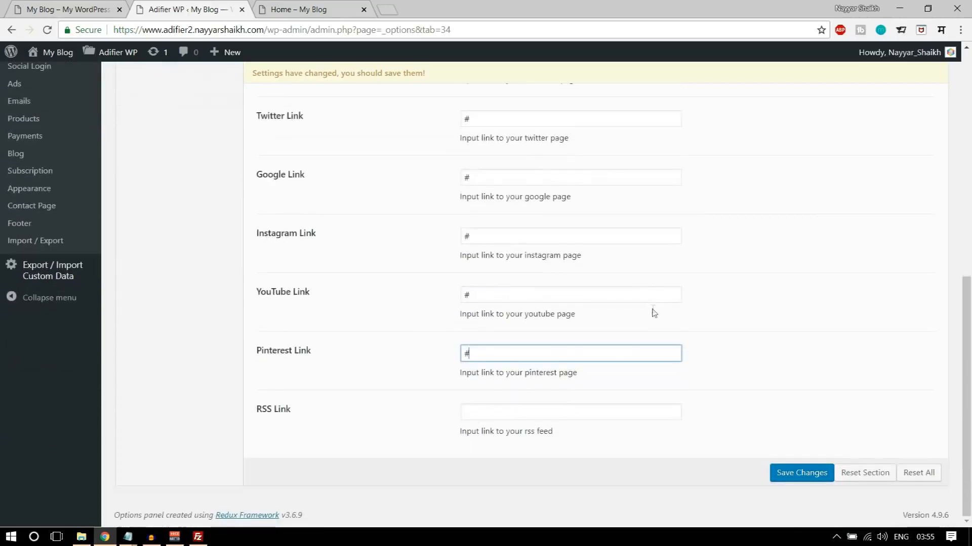
- Save the Footer options and reload the published Home page to check its newsletter bar and footer
{"action": "left_click", "coordinate": [762, 477]}
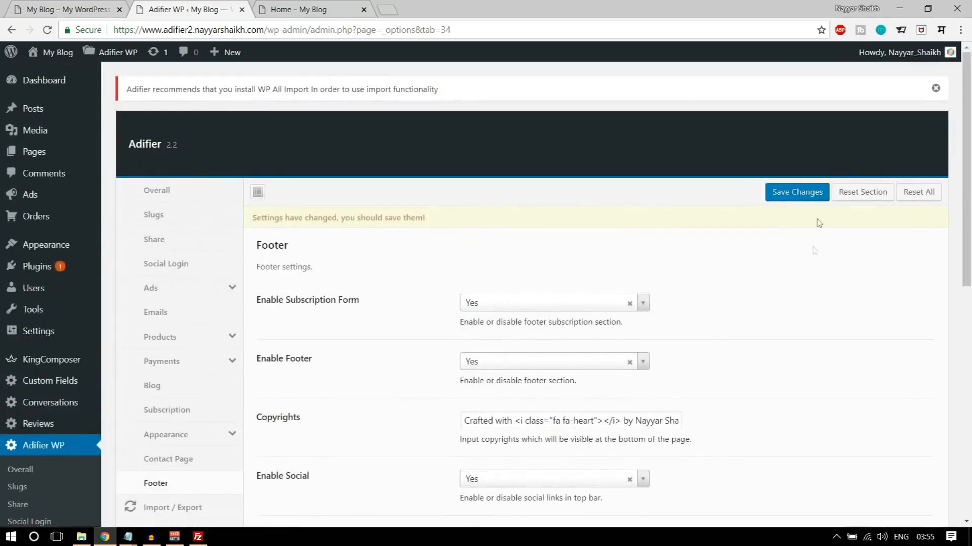
{"action": "left_click", "coordinate": [793, 196]}
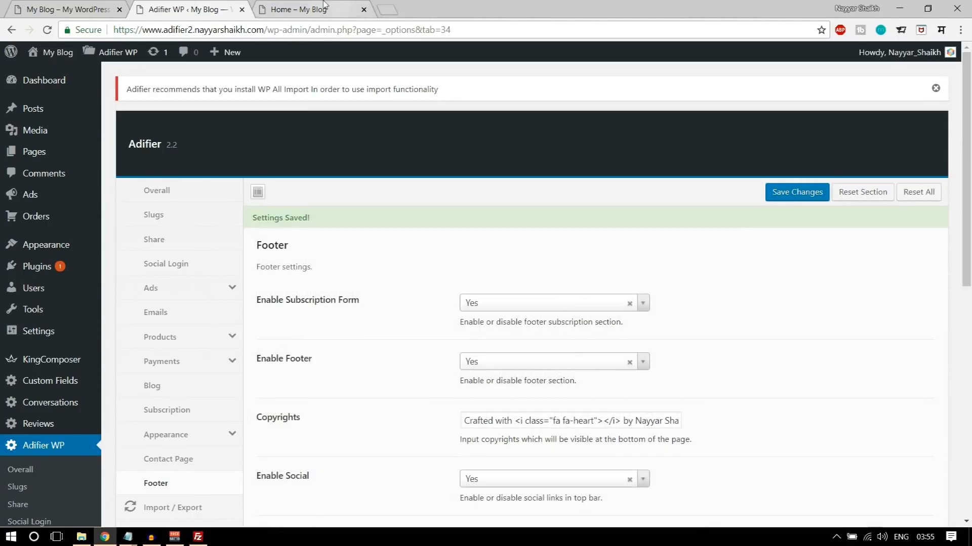
{"action": "left_click", "coordinate": [324, 6]}
{"action": "left_click", "coordinate": [46, 29]}
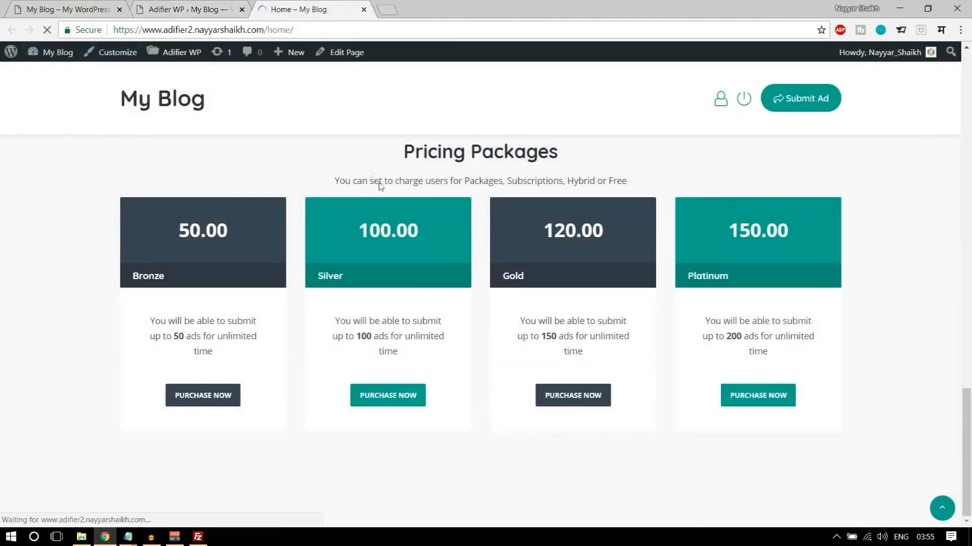
{"action": "scroll", "coordinate": [452, 313], "scroll_direction": "down", "scroll_amount": 3}
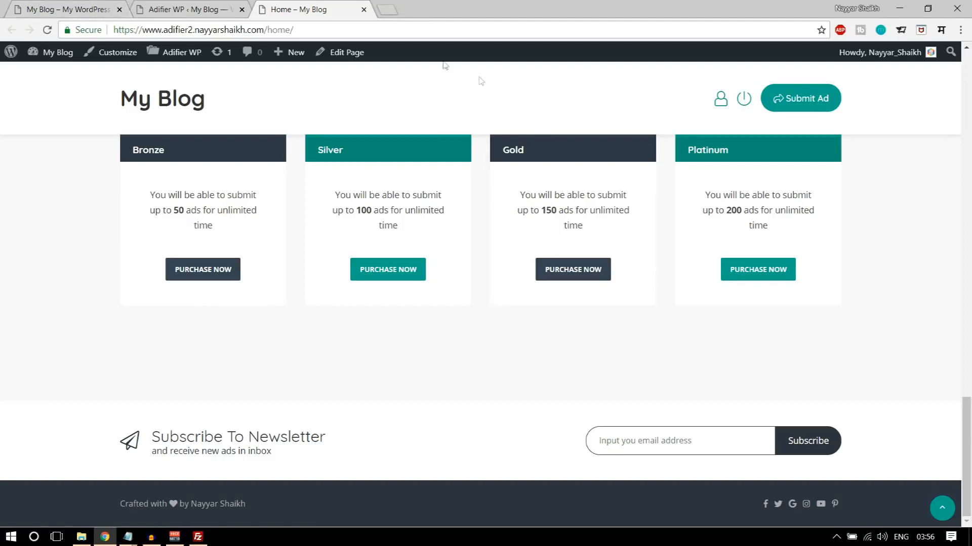
- Search YouTube for the channel owner's email marketing tutorial and close the results page
{"action": "left_click", "coordinate": [388, 10]}
{"action": "type", "text": "youtube.com/nayyarshaikh"}
{"action": "key", "text": "Return"}
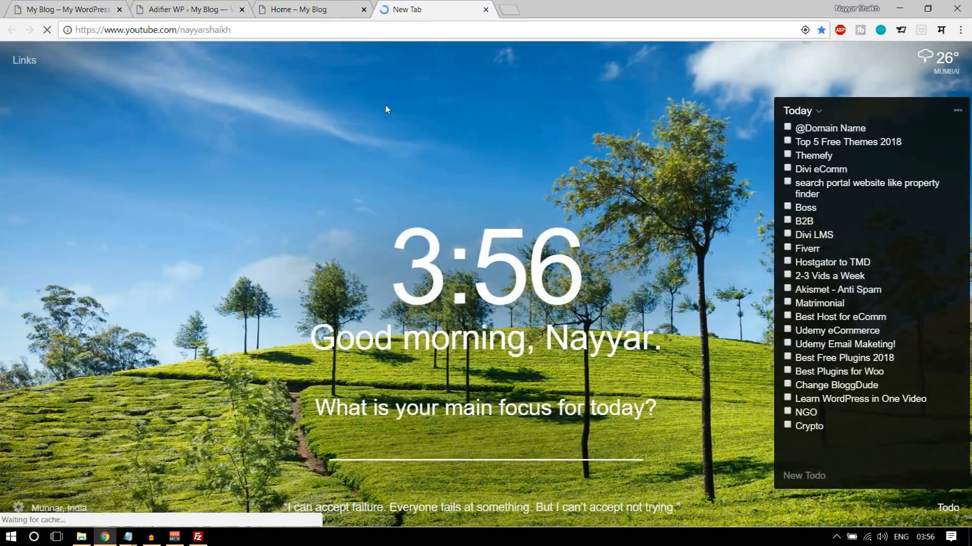
{"action": "left_click", "coordinate": [327, 11]}
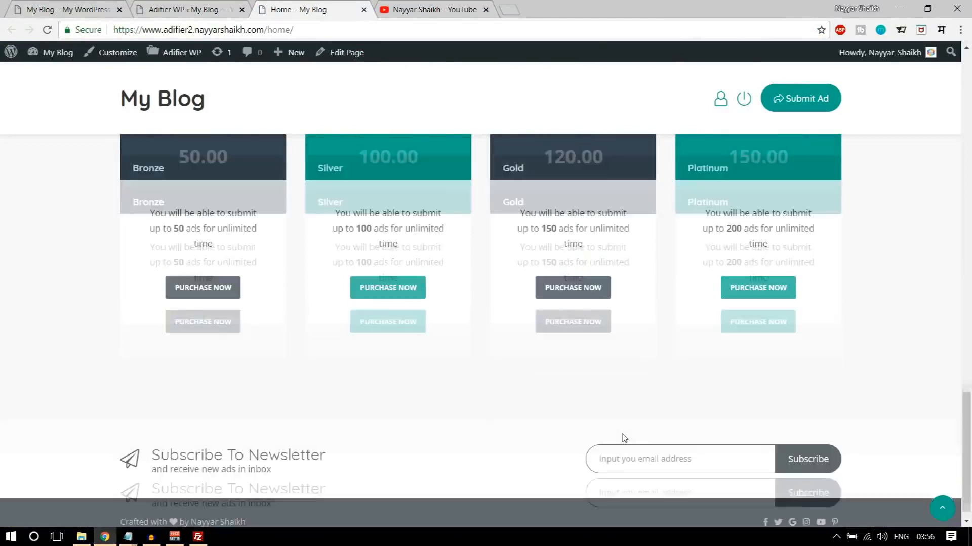
{"action": "left_click", "coordinate": [429, 6]}
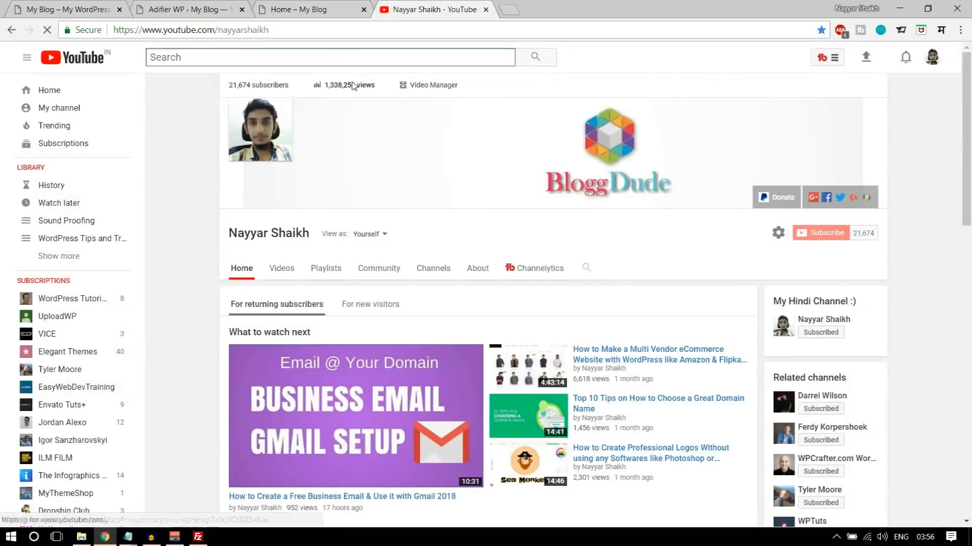
{"action": "type", "text": "nayyar shaik"}
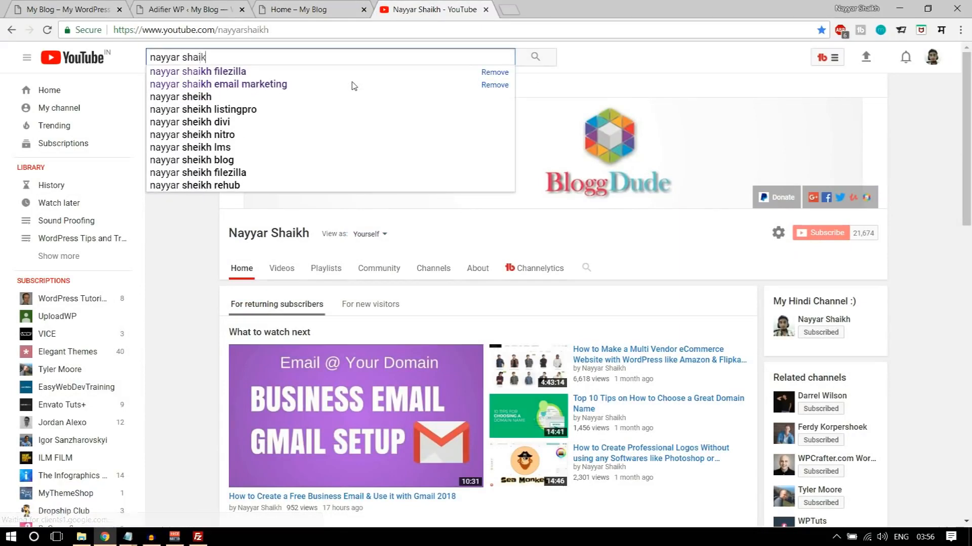
{"action": "type", "text": "h email marketing"}
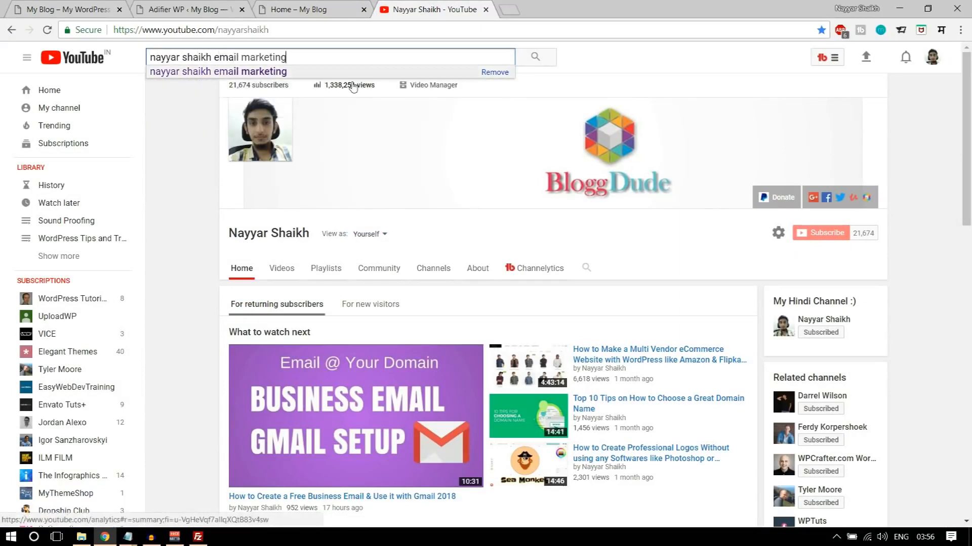
{"action": "key", "text": "Return"}
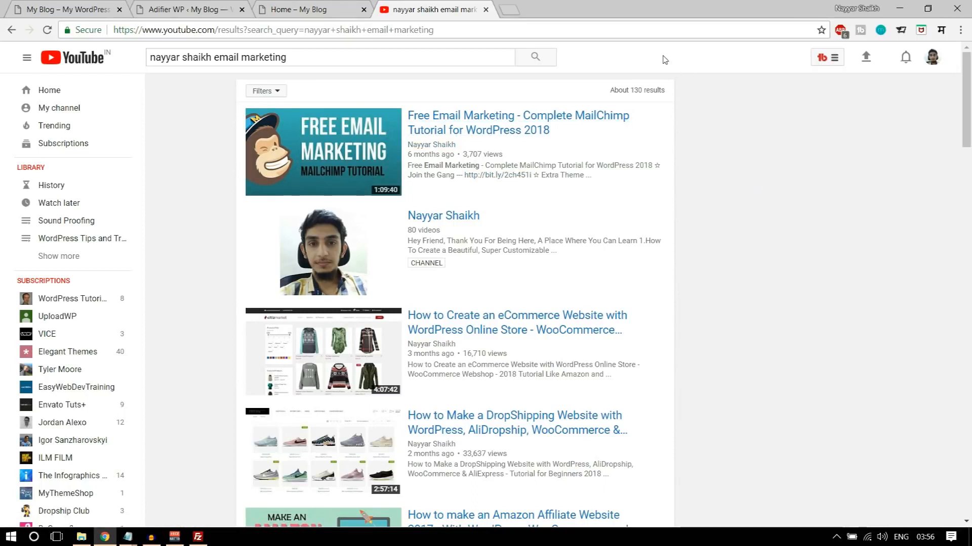
{"action": "left_click", "coordinate": [486, 10]}
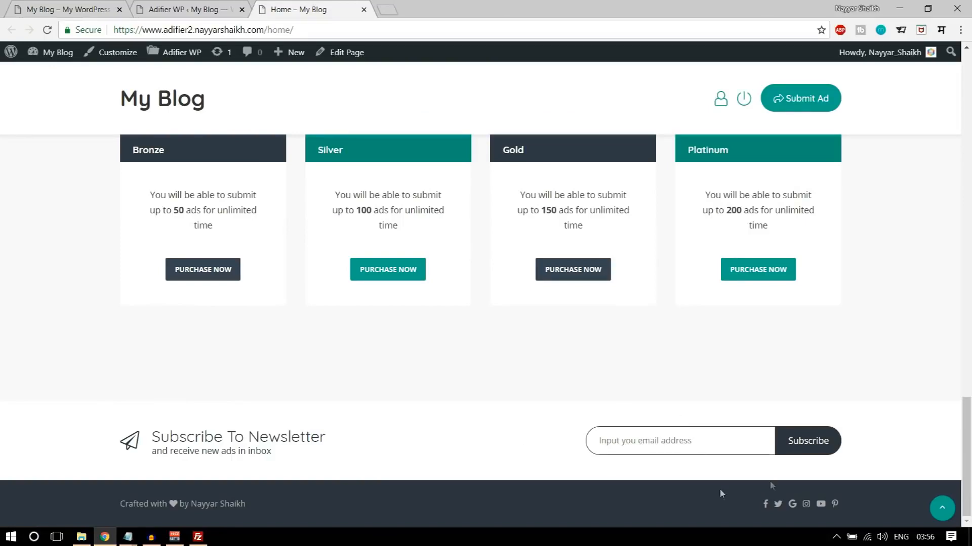
- Open the MailChimp website in a new tab and log in to the account's dashboard
{"action": "left_click", "coordinate": [387, 8]}
{"action": "type", "text": "mail"}
{"action": "key", "text": "Return"}
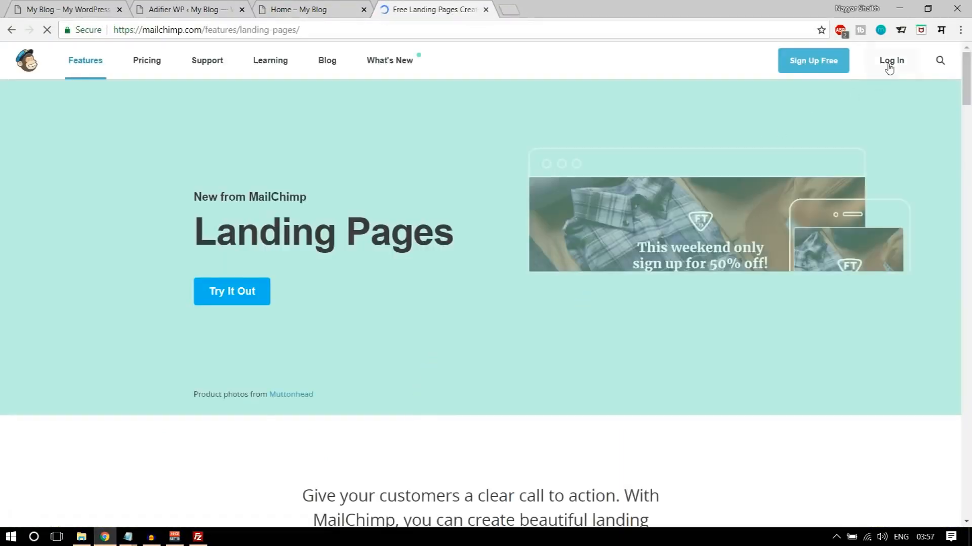
{"action": "left_click", "coordinate": [849, 93]}
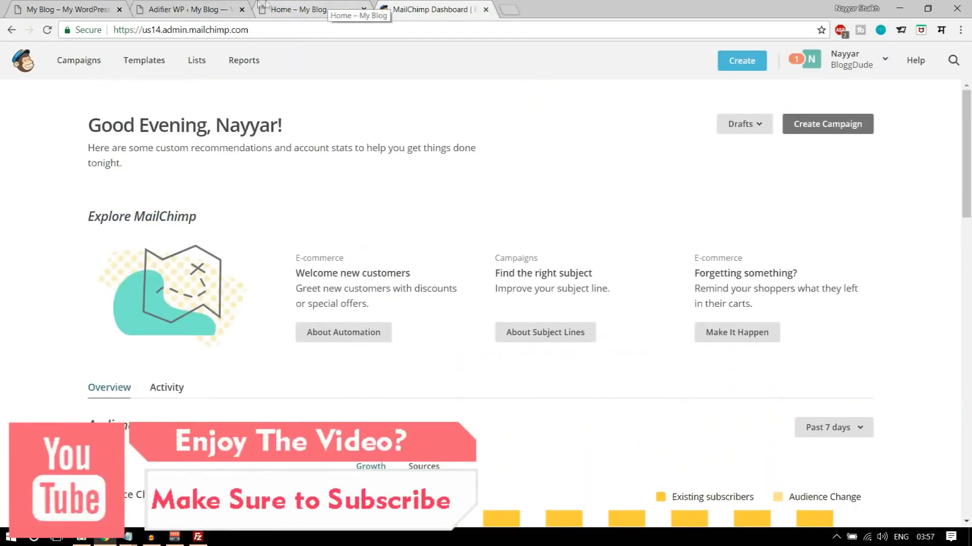
- Open the Adifier theme's Subscription options and examine the API Key and List ID settings
{"action": "left_click", "coordinate": [188, 5]}
{"action": "scroll", "coordinate": [777, 331], "scroll_direction": "down", "scroll_amount": 5}
{"action": "scroll", "coordinate": [781, 339], "scroll_direction": "up", "scroll_amount": 3}
{"action": "scroll", "coordinate": [781, 339], "scroll_direction": "up", "scroll_amount": 1}
{"action": "left_click", "coordinate": [184, 347]}
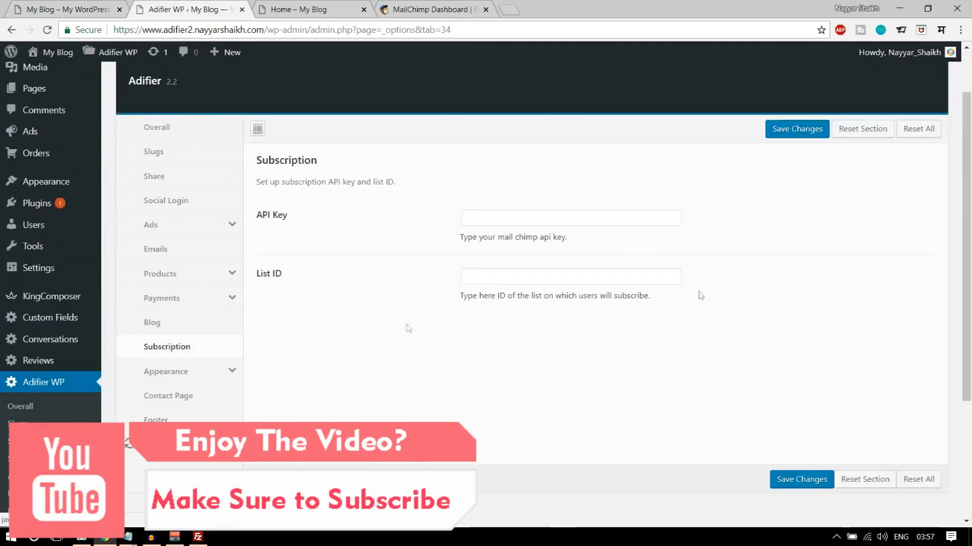
{"action": "left_click_drag", "start_coordinate": [258, 216], "coordinate": [286, 216]}
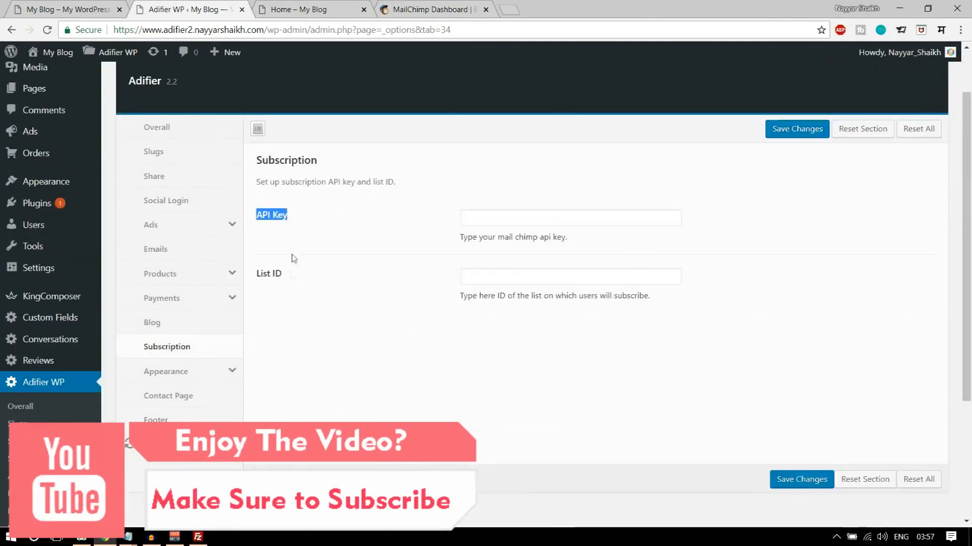
{"action": "left_click_drag", "start_coordinate": [284, 278], "coordinate": [253, 278]}
{"action": "left_click", "coordinate": [311, 281]}
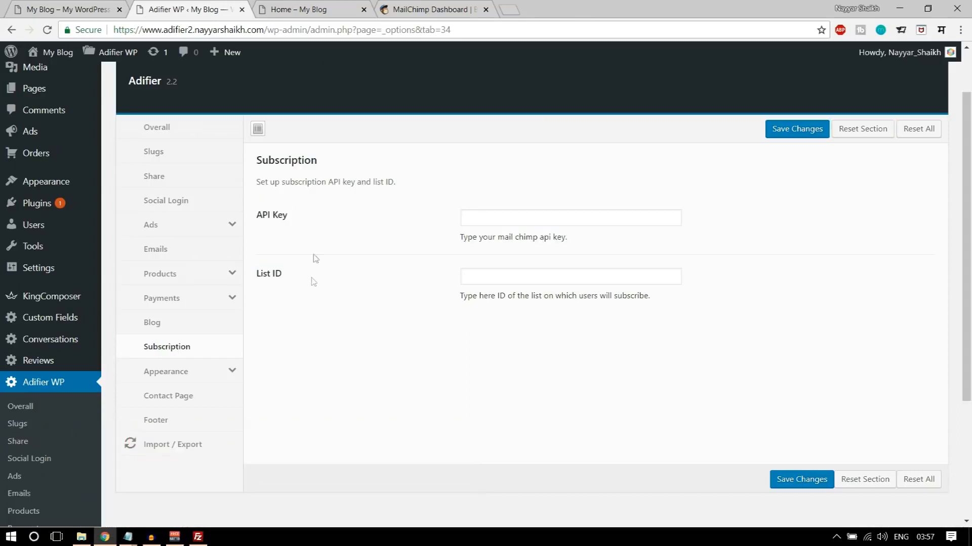
- Open the API keys page of the MailChimp account's profile and select the existing API key for copying
{"action": "left_click", "coordinate": [458, 8]}
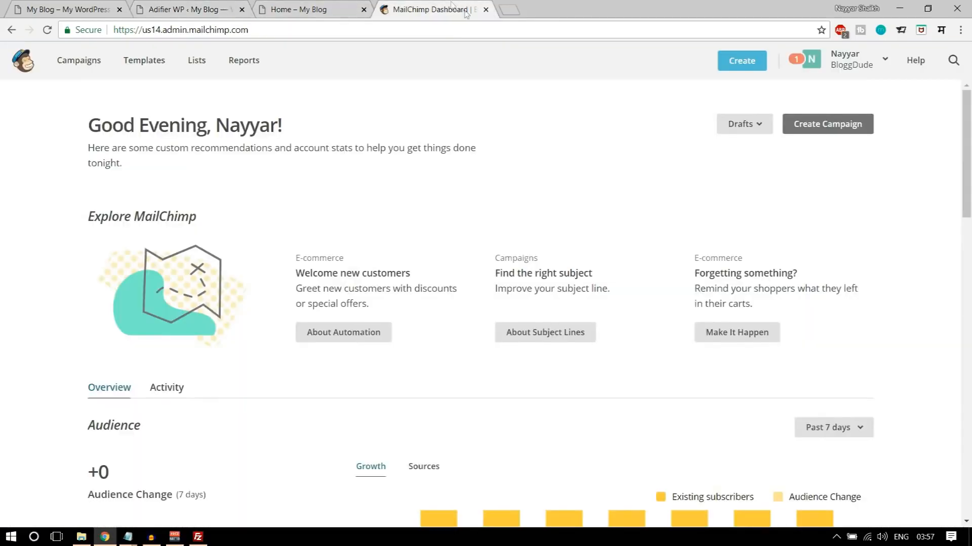
{"action": "left_click", "coordinate": [850, 61]}
{"action": "left_click", "coordinate": [745, 150]}
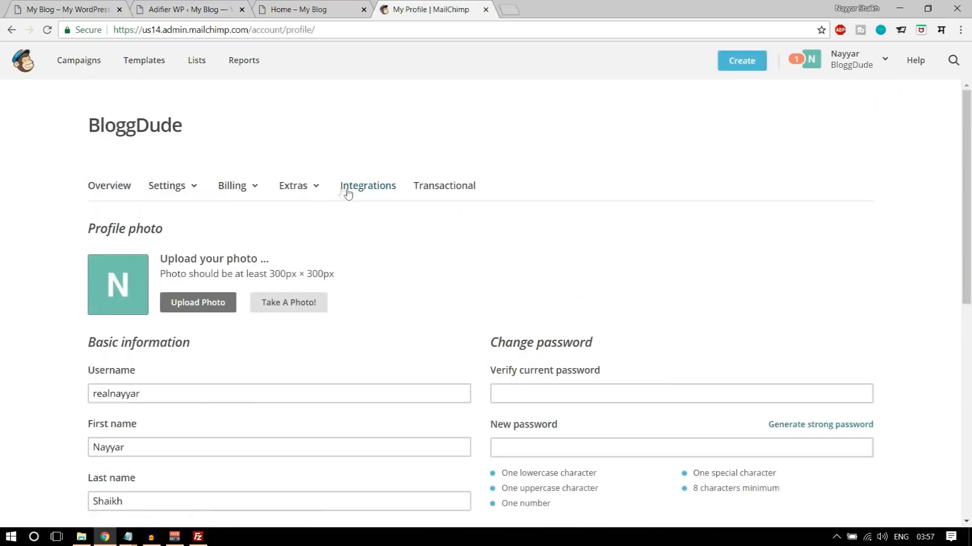
{"action": "left_click", "coordinate": [316, 187]}
{"action": "left_click", "coordinate": [315, 246]}
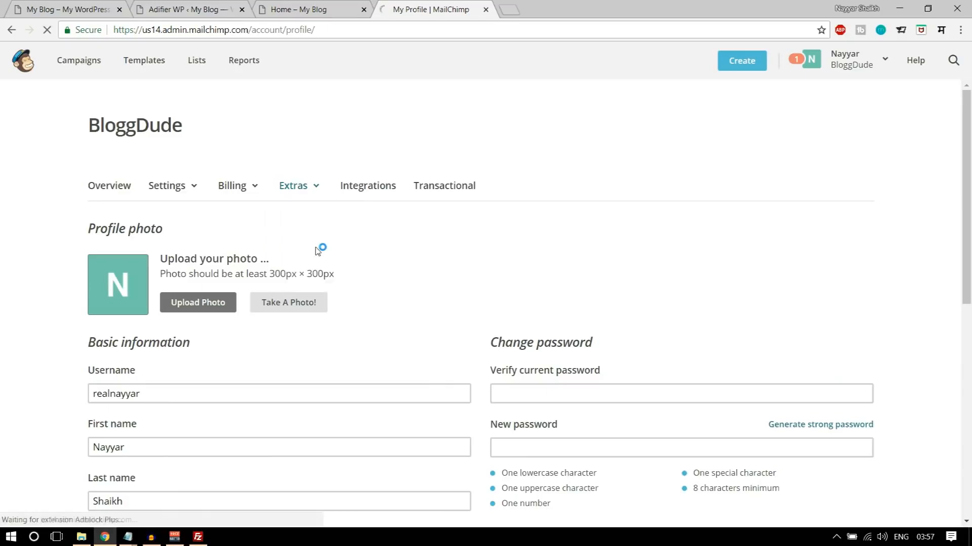
{"action": "scroll", "coordinate": [434, 246], "scroll_direction": "down", "scroll_amount": 6}
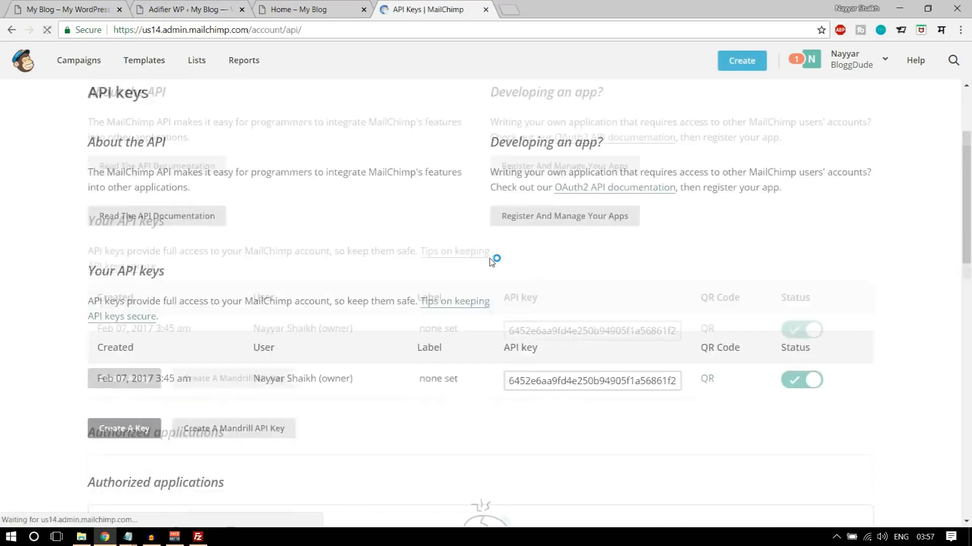
{"action": "left_click", "coordinate": [541, 202]}
{"action": "key", "text": "ctrl+c"}
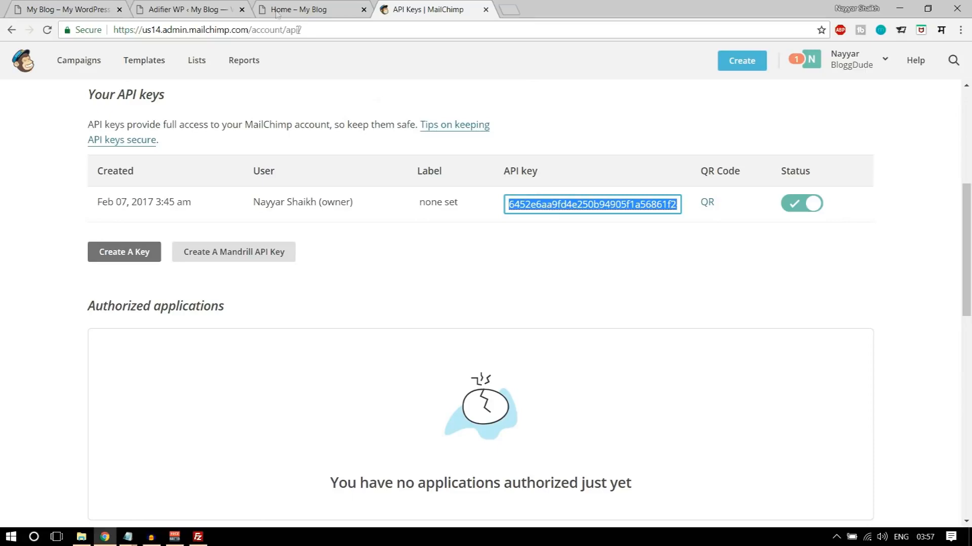
- Paste the MailChimp API key into the API Key field of the Adifier theme's Subscription options
{"action": "left_click", "coordinate": [187, 9]}
{"action": "left_click", "coordinate": [503, 214]}
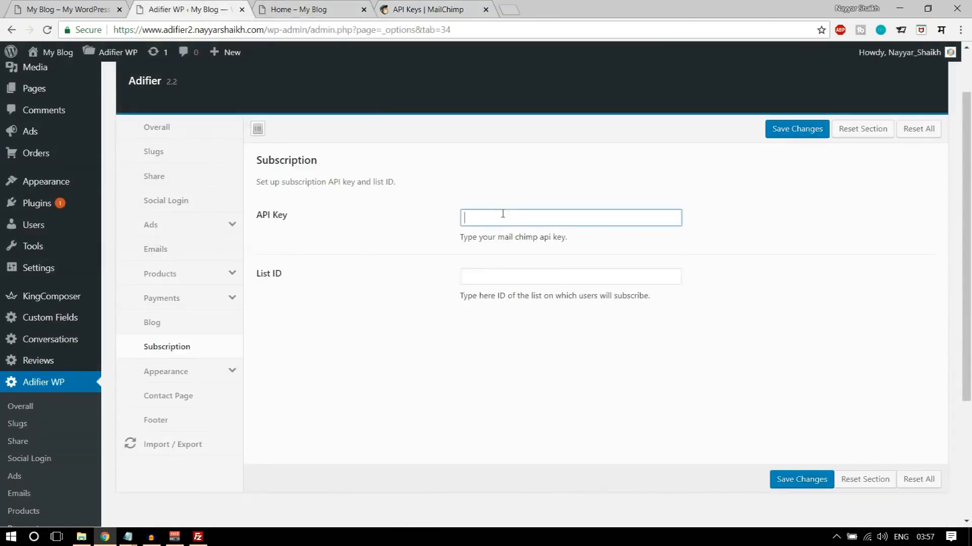
{"action": "key", "text": "ctrl+v"}
- Open the settings of List2 from the MailChimp account's lists
{"action": "left_click", "coordinate": [435, 9]}
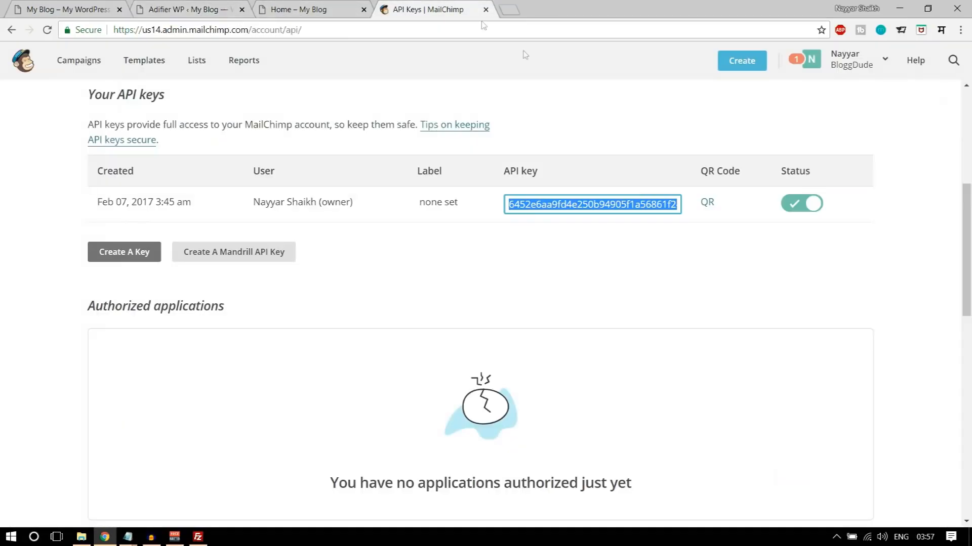
{"action": "scroll", "coordinate": [660, 228], "scroll_direction": "up", "scroll_amount": 6}
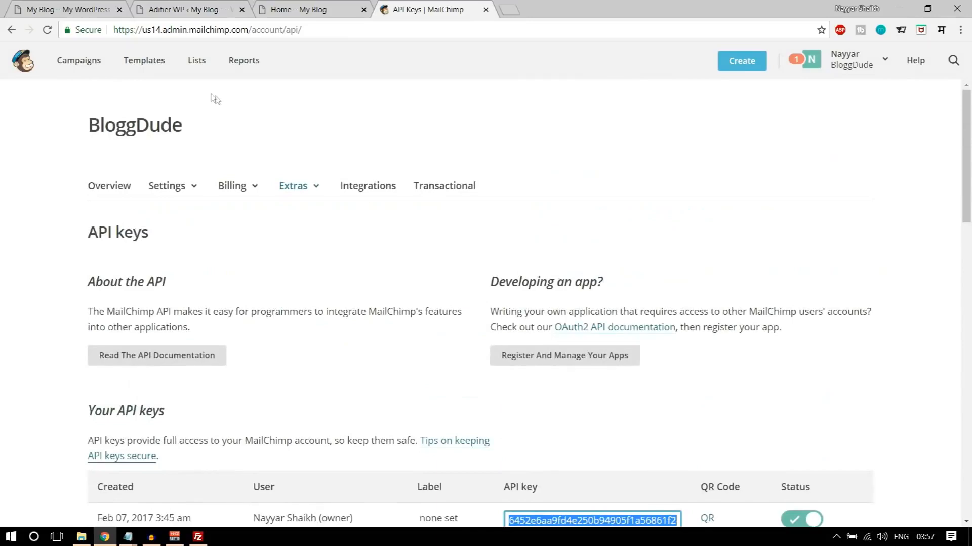
{"action": "left_click", "coordinate": [196, 62]}
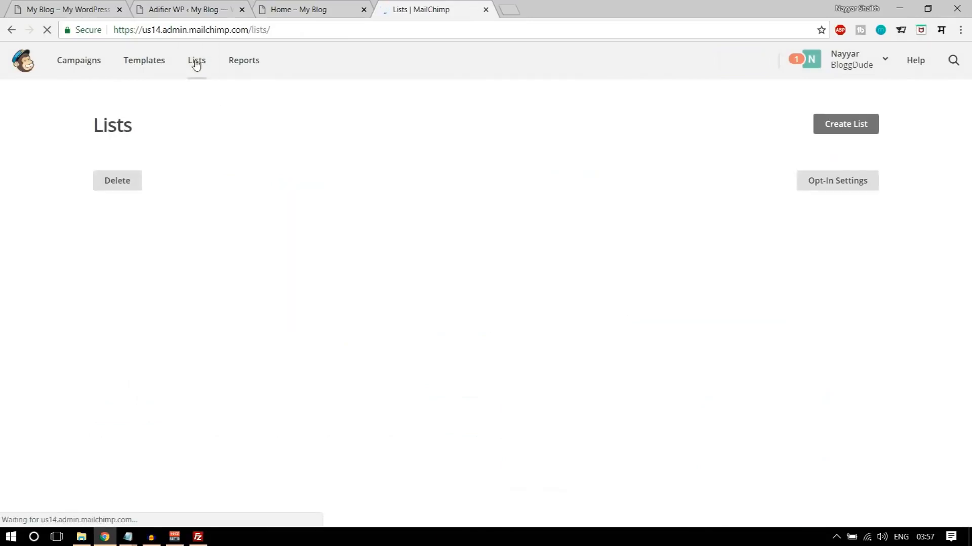
{"action": "scroll", "coordinate": [337, 281], "scroll_direction": "down", "scroll_amount": 1}
{"action": "scroll", "coordinate": [408, 334], "scroll_direction": "up", "scroll_amount": 2}
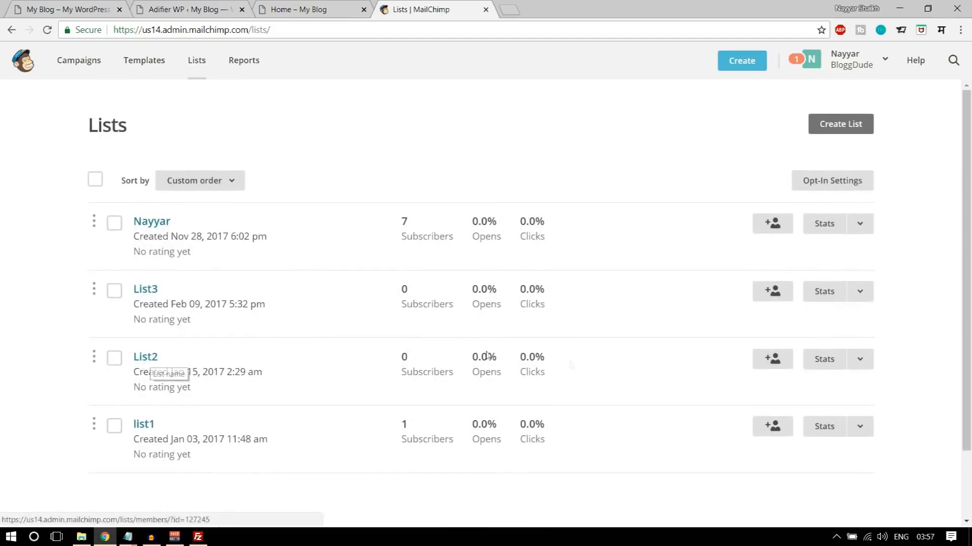
{"action": "left_click", "coordinate": [859, 362]}
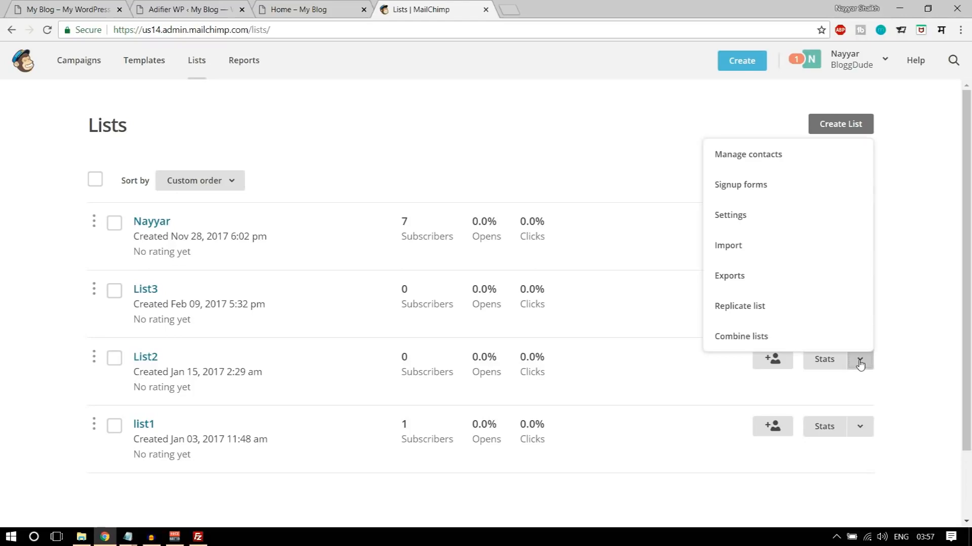
{"action": "left_click", "coordinate": [746, 214]}
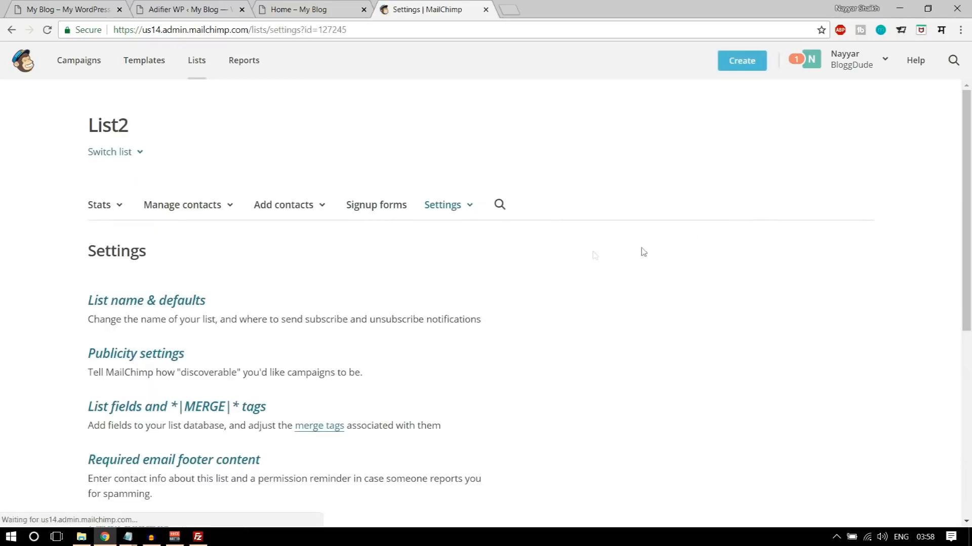
- Copy List2's unique ID from its MailChimp settings into the List ID field of the Adifier Subscription options and save the changes
{"action": "scroll", "coordinate": [539, 259], "scroll_direction": "down", "scroll_amount": 4}
{"action": "scroll", "coordinate": [539, 259], "scroll_direction": "down", "scroll_amount": 3}
{"action": "left_click_drag", "start_coordinate": [159, 379], "coordinate": [71, 379]}
{"action": "key", "text": "ctrl+c"}
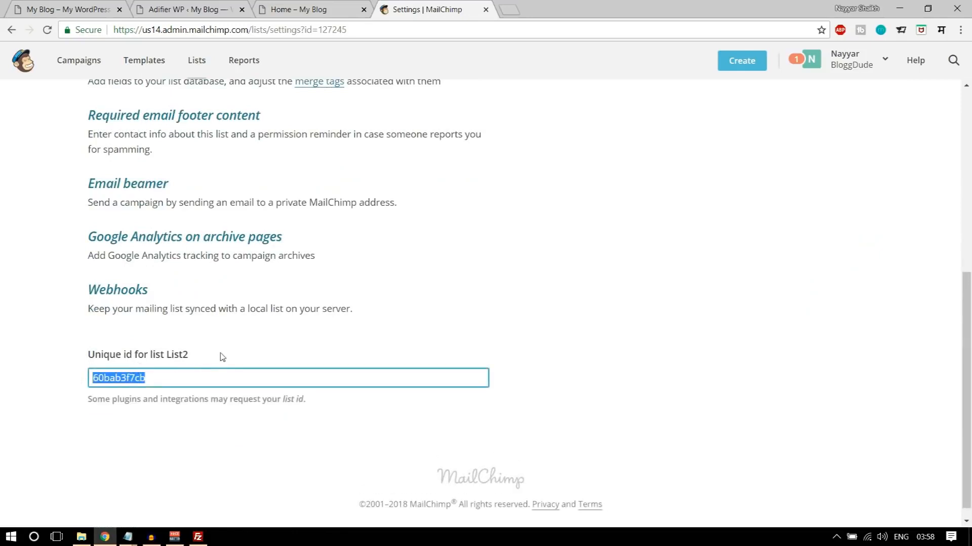
{"action": "left_click", "coordinate": [189, 5]}
{"action": "left_click", "coordinate": [499, 301]}
{"action": "key", "text": "ctrl+v"}
{"action": "left_click", "coordinate": [801, 489]}
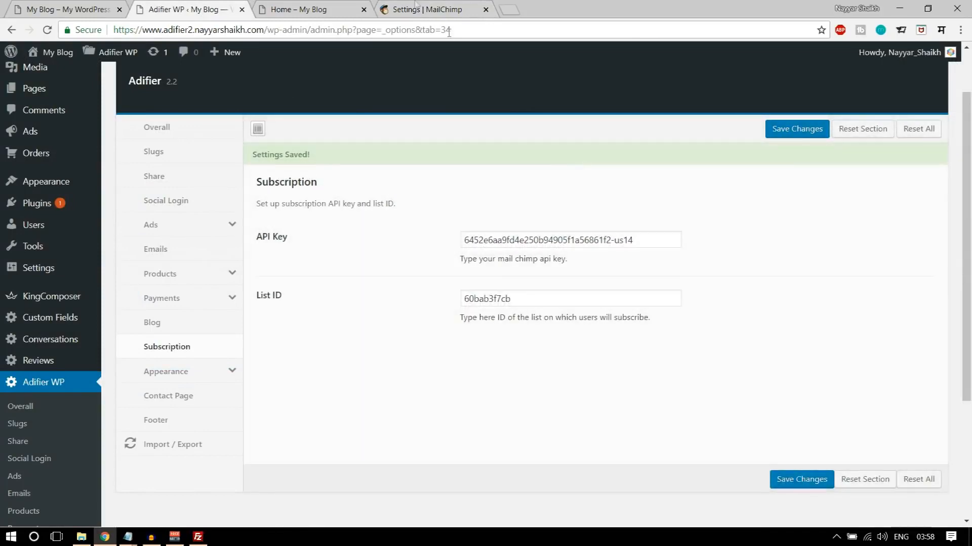
- Check the newsletter form on the new site's home page, return to the MailChimp lists overview and close MailChimp
{"action": "left_click", "coordinate": [316, 5]}
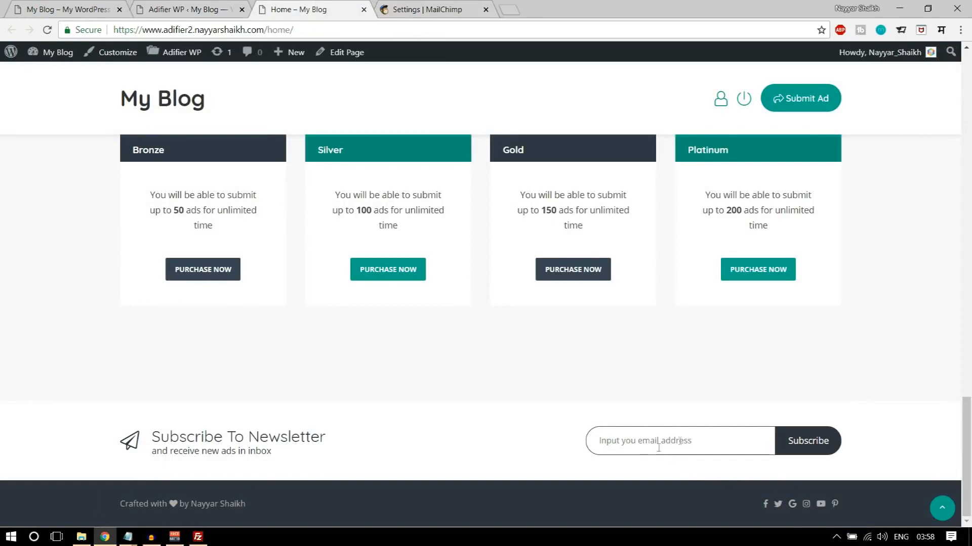
{"action": "left_click", "coordinate": [427, 10]}
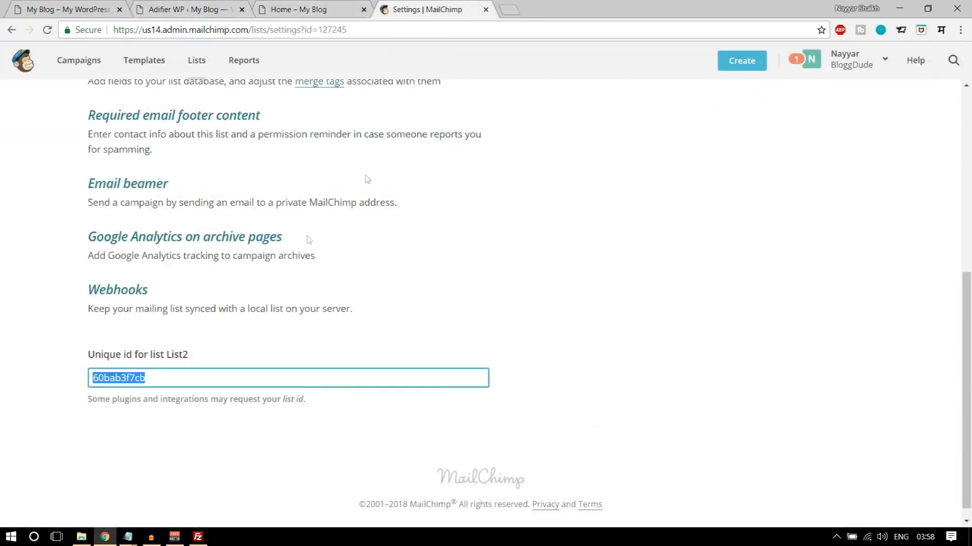
{"action": "scroll", "coordinate": [277, 327], "scroll_direction": "up", "scroll_amount": 3}
{"action": "left_click_drag", "start_coordinate": [96, 129], "coordinate": [160, 124]}
{"action": "left_click", "coordinate": [162, 125]}
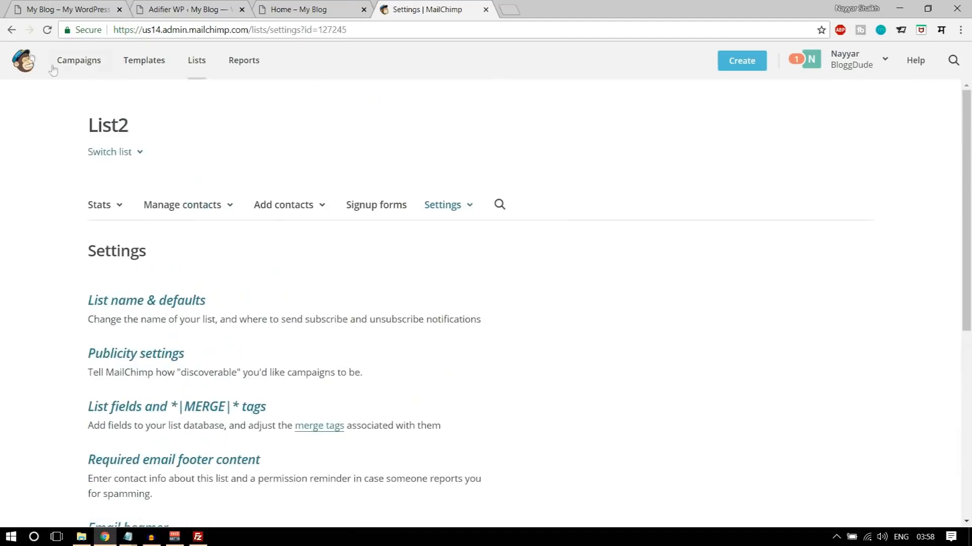
{"action": "left_click", "coordinate": [11, 30]}
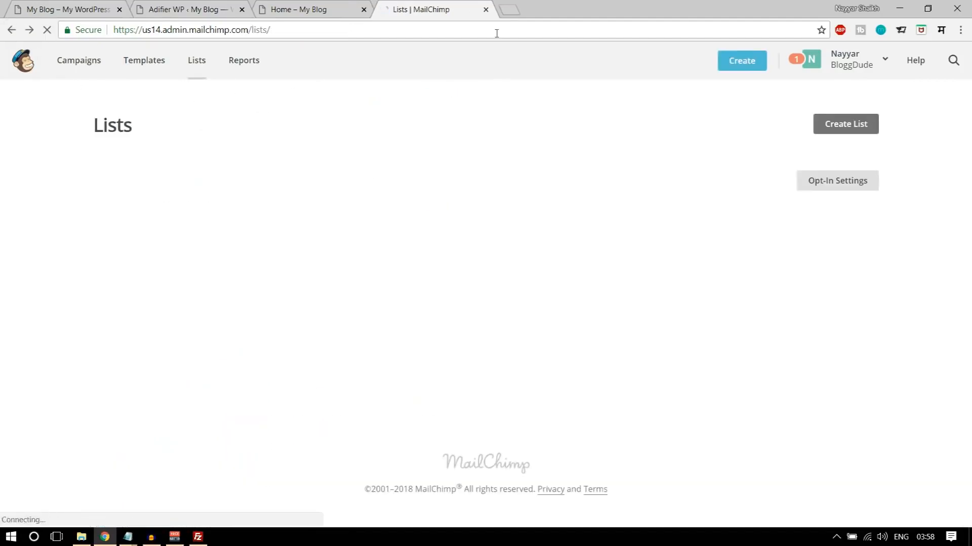
{"action": "left_click", "coordinate": [486, 10]}
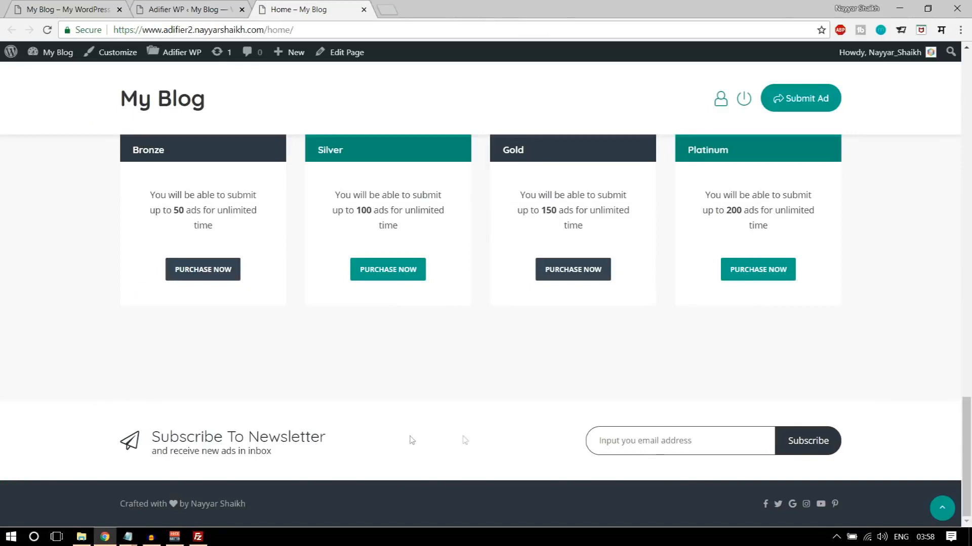
- Select the description and contact details in the first footer column of the demo site for copying
{"action": "scroll", "coordinate": [824, 450], "scroll_direction": "up", "scroll_amount": 15}
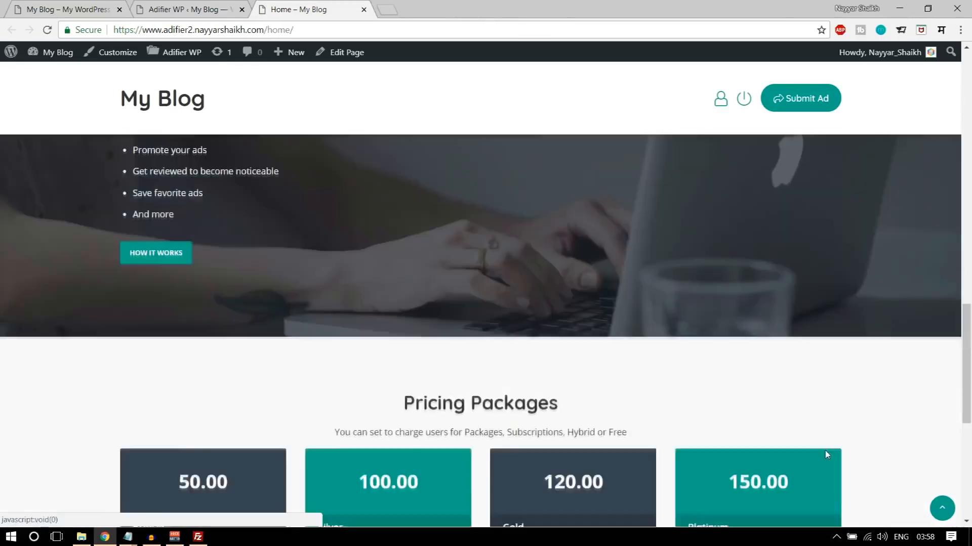
{"action": "scroll", "coordinate": [824, 449], "scroll_direction": "down", "scroll_amount": 9}
{"action": "scroll", "coordinate": [828, 455], "scroll_direction": "down", "scroll_amount": 6}
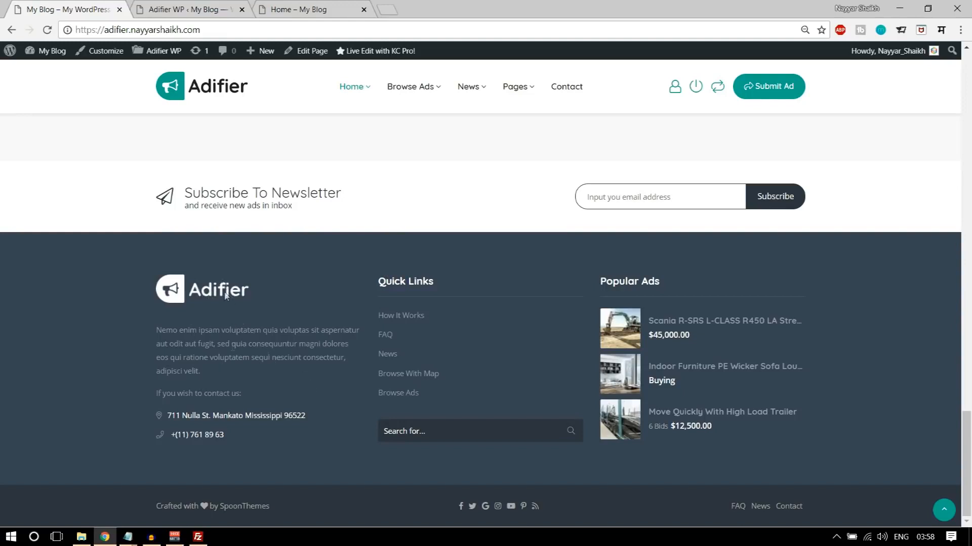
{"action": "left_click_drag", "start_coordinate": [153, 329], "coordinate": [253, 449]}
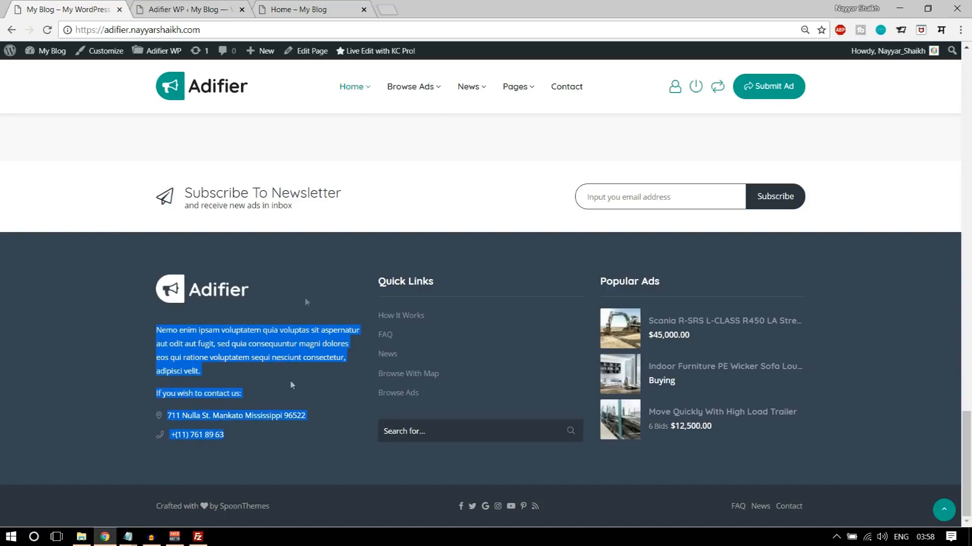
- Open the Widgets page in the new site's WordPress admin
{"action": "left_click", "coordinate": [191, 7]}
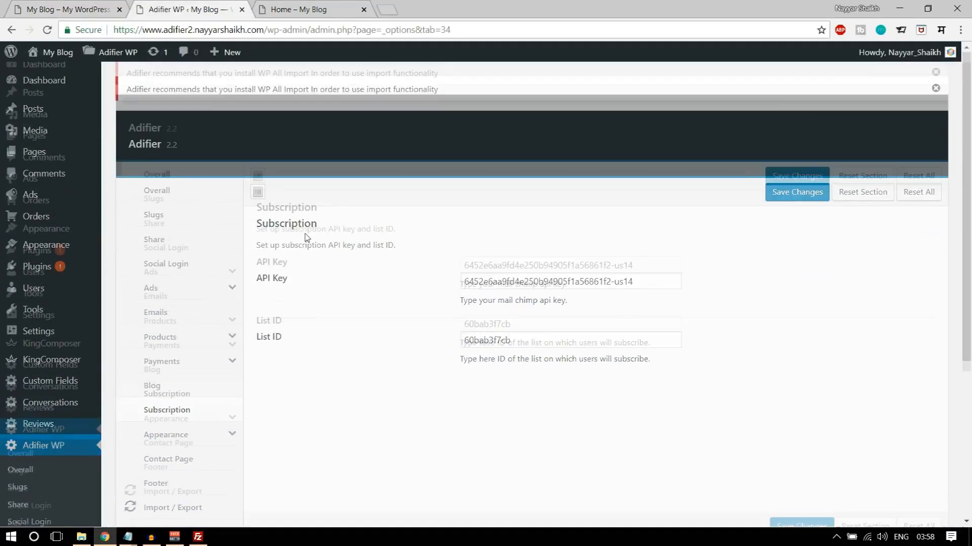
{"action": "scroll", "coordinate": [307, 238], "scroll_direction": "down", "scroll_amount": 5}
{"action": "key", "text": "ctrl+Tab"}
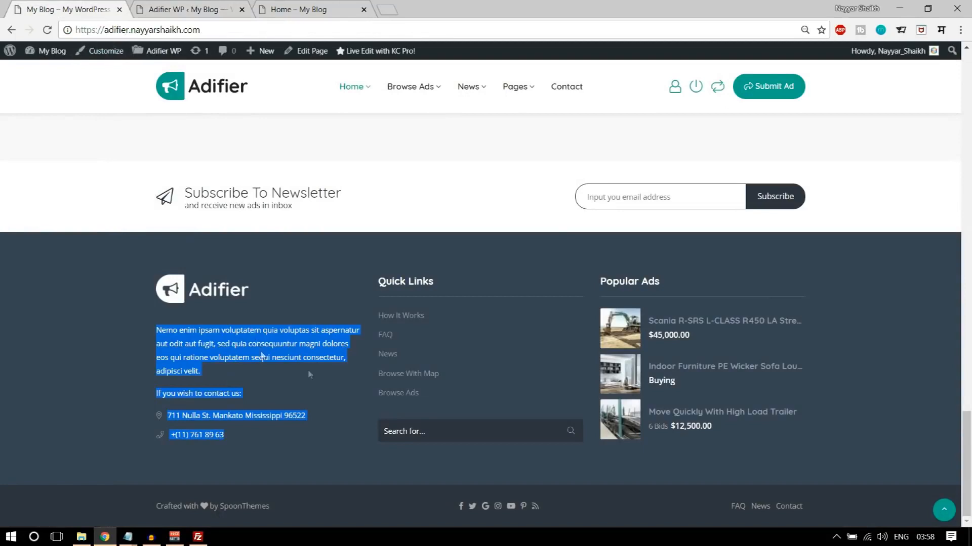
{"action": "left_click", "coordinate": [192, 9]}
{"action": "scroll", "coordinate": [215, 278], "scroll_direction": "up", "scroll_amount": 5}
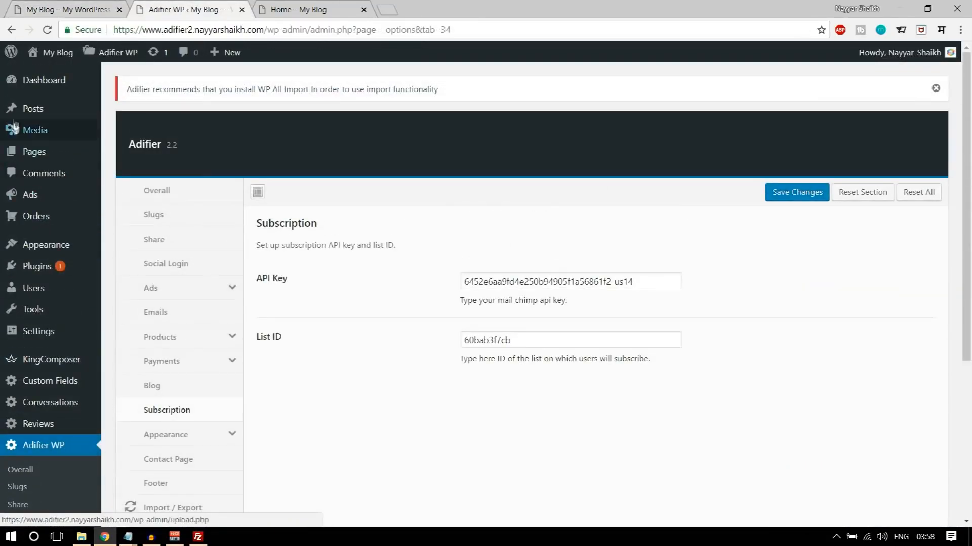
{"action": "mouse_move", "coordinate": [35, 248]}
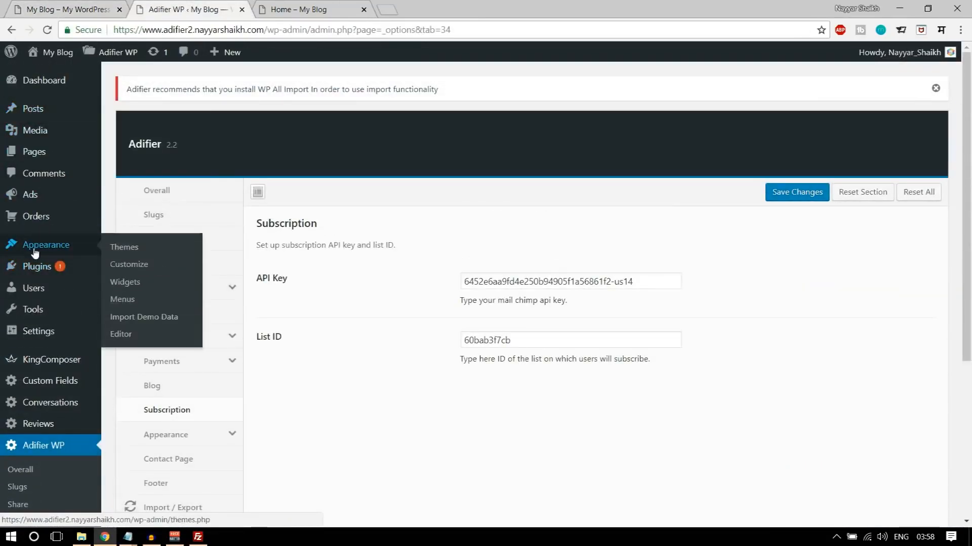
{"action": "left_click", "coordinate": [140, 288]}
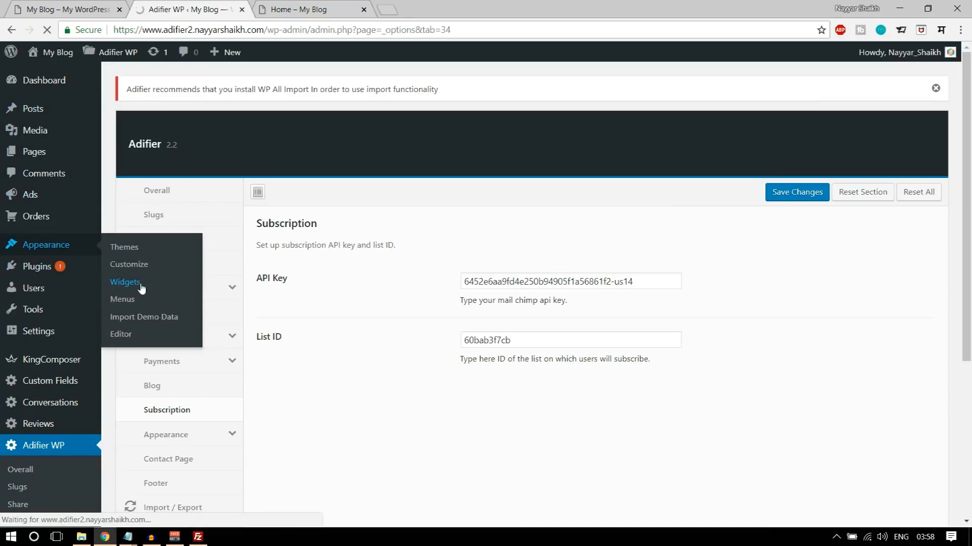
{"action": "scroll", "coordinate": [855, 365], "scroll_direction": "down", "scroll_amount": 4}
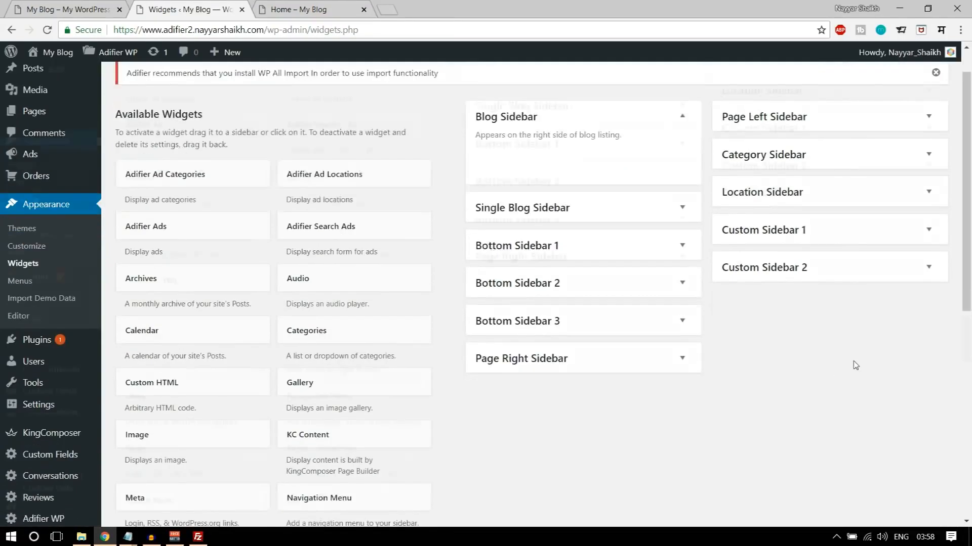
{"action": "scroll", "coordinate": [553, 282], "scroll_direction": "up", "scroll_amount": 2}
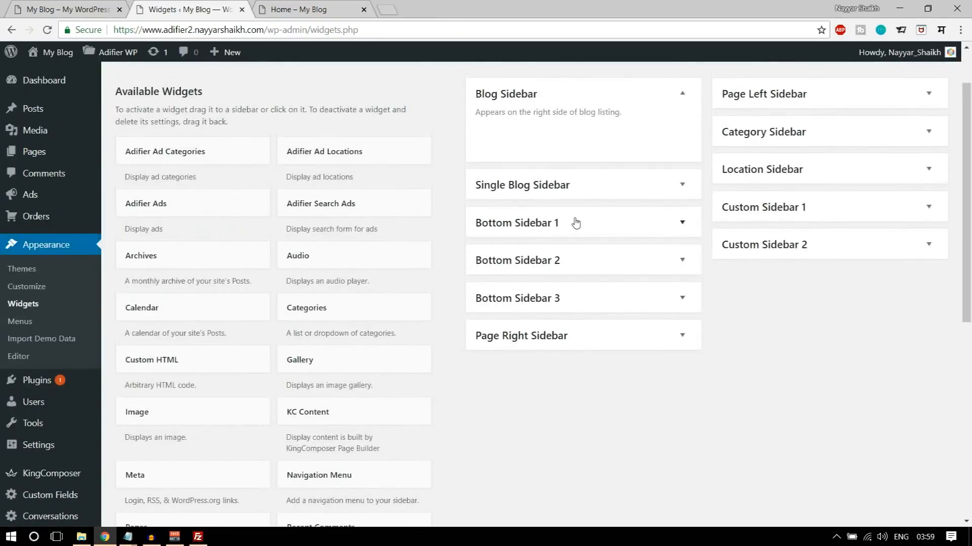
- Add an Image widget to Bottom Sidebar 1, matching the logo in the demo site's footer
{"action": "left_click", "coordinate": [554, 228]}
{"action": "left_click", "coordinate": [590, 227]}
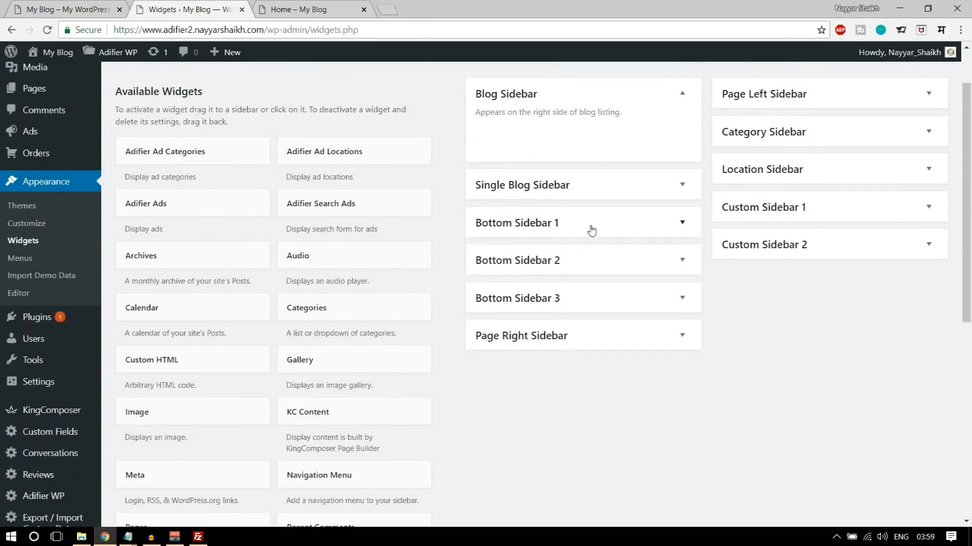
{"action": "key", "text": "ctrl+Tab"}
{"action": "left_click", "coordinate": [201, 305]}
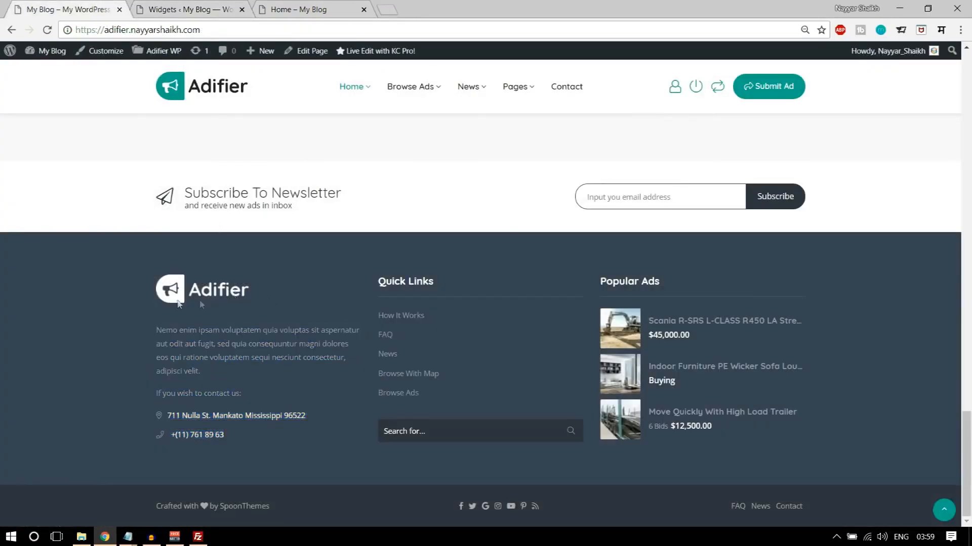
{"action": "left_click", "coordinate": [197, 6]}
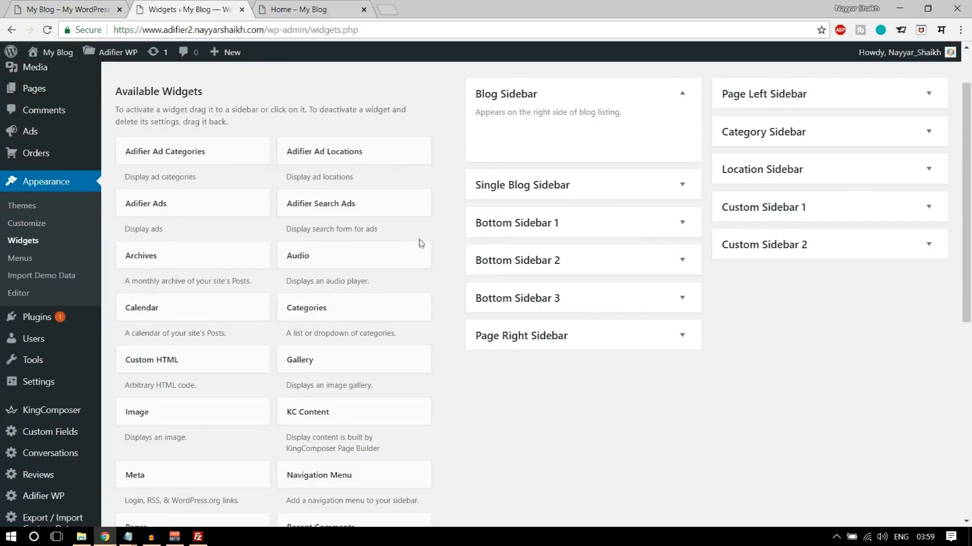
{"action": "scroll", "coordinate": [418, 246], "scroll_direction": "down", "scroll_amount": 3}
{"action": "left_click_drag", "start_coordinate": [149, 290], "coordinate": [580, 127]}
{"action": "scroll", "coordinate": [632, 253], "scroll_direction": "up", "scroll_amount": 1}
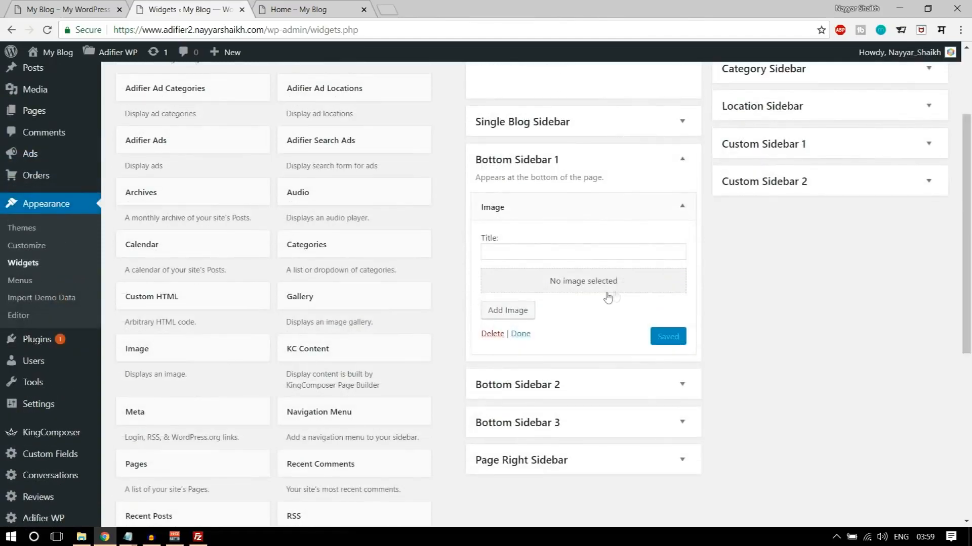
- Upload logo-footer from the Adifier Media folder, insert it into the Image widget and save the widget
{"action": "left_click", "coordinate": [508, 310]}
{"action": "left_click", "coordinate": [181, 104]}
{"action": "left_click", "coordinate": [536, 287]}
{"action": "scroll", "coordinate": [303, 217], "scroll_direction": "down", "scroll_amount": 3}
{"action": "scroll", "coordinate": [235, 212], "scroll_direction": "up", "scroll_amount": 3}
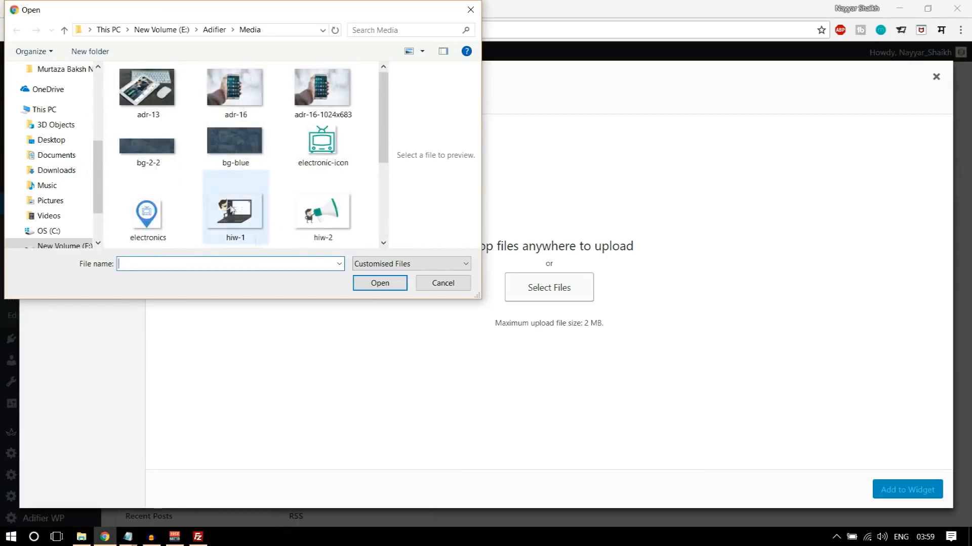
{"action": "scroll", "coordinate": [253, 206], "scroll_direction": "down", "scroll_amount": 3}
{"action": "left_click", "coordinate": [320, 197]}
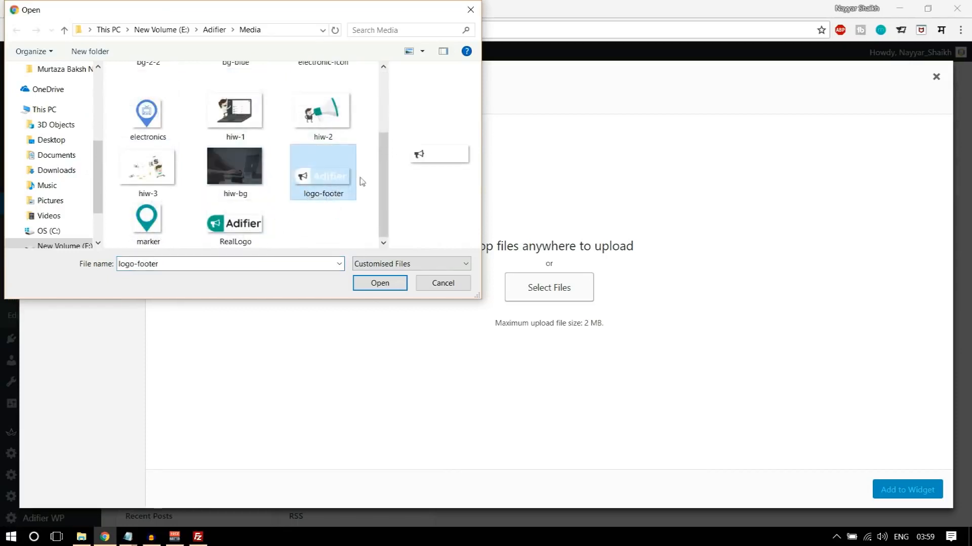
{"action": "left_click", "coordinate": [379, 283]}
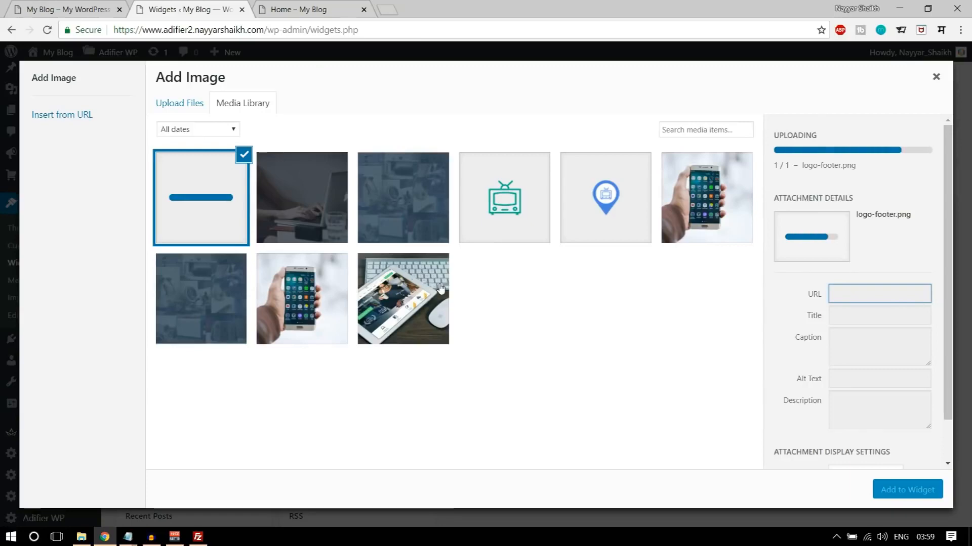
{"action": "left_click", "coordinate": [921, 488]}
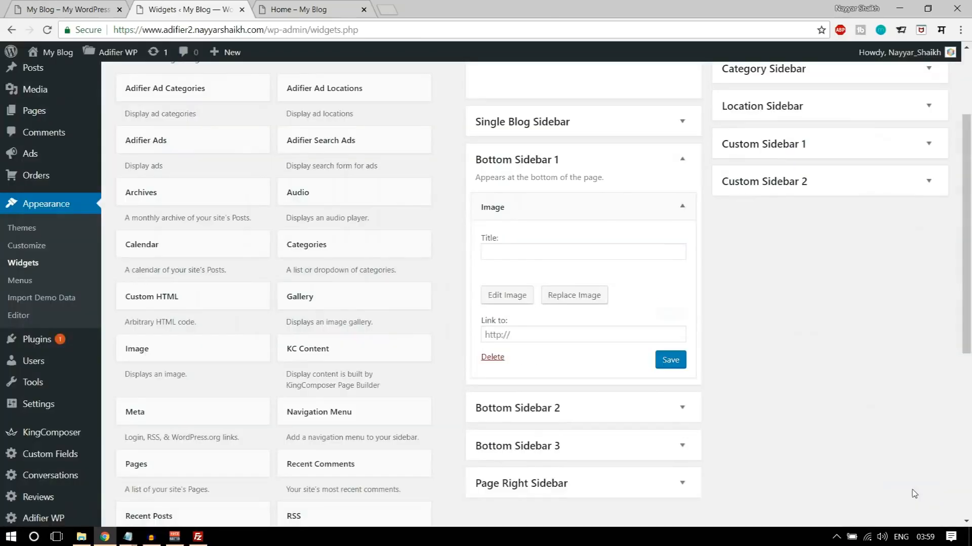
{"action": "left_click", "coordinate": [673, 382]}
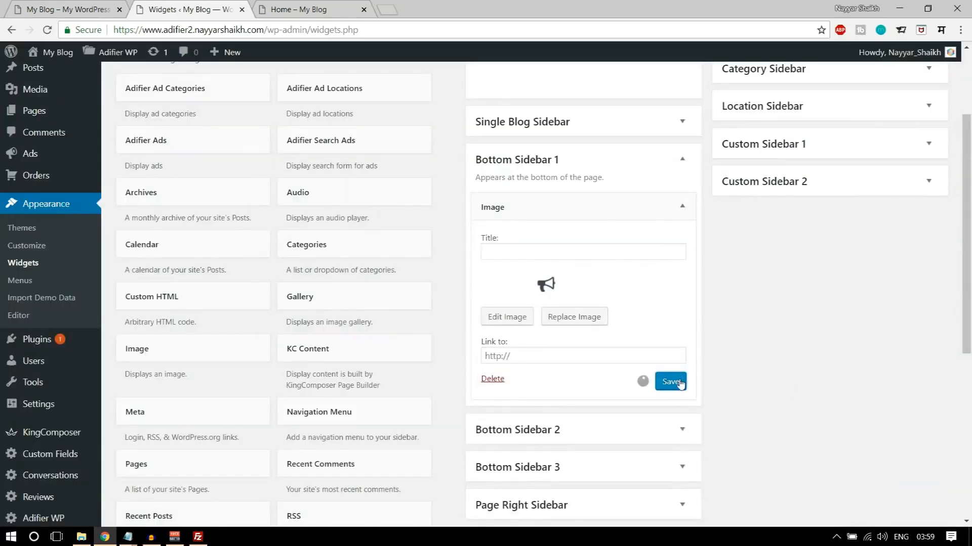
{"action": "left_click", "coordinate": [683, 208]}
- Add a Text widget below the Image widget in Bottom Sidebar 1 and paste the demo footer's description and contact details into it
{"action": "left_click", "coordinate": [48, 7]}
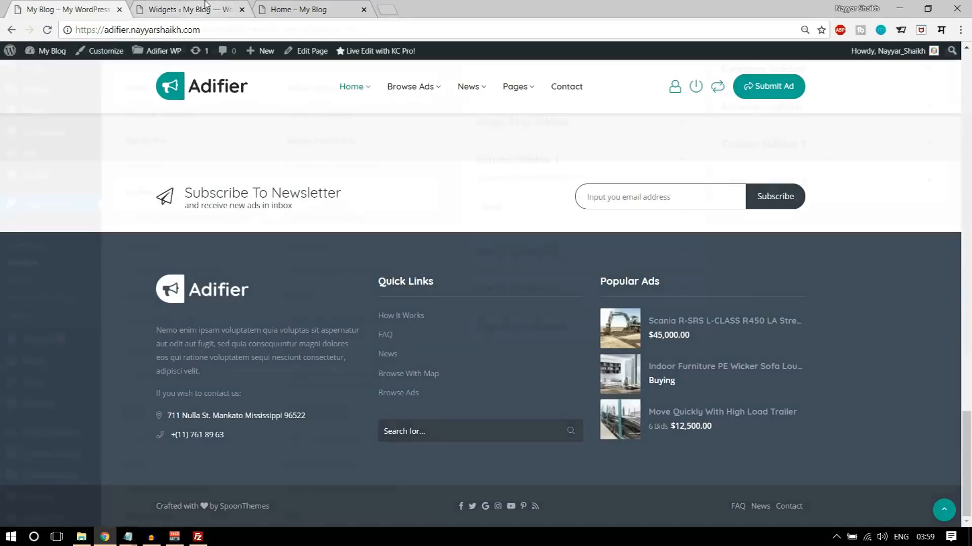
{"action": "left_click", "coordinate": [199, 7]}
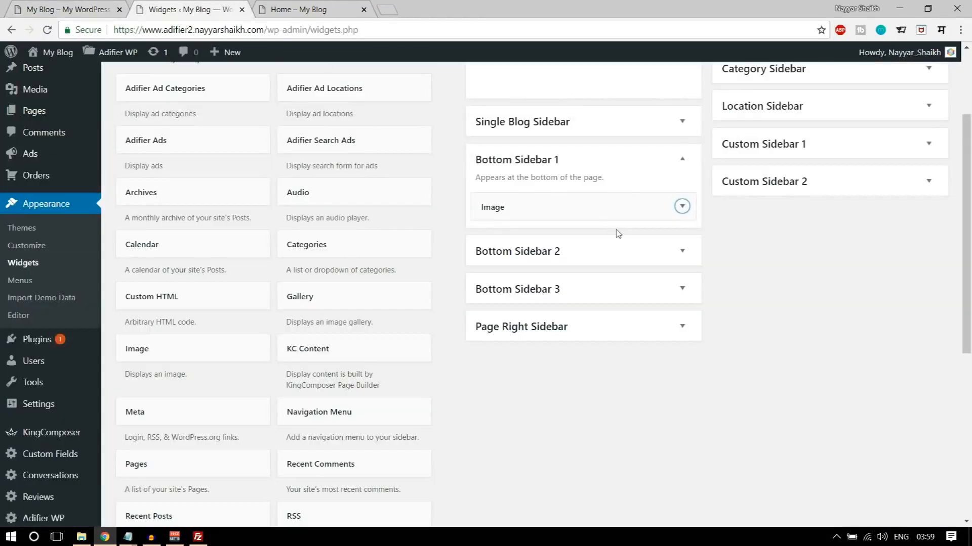
{"action": "scroll", "coordinate": [390, 384], "scroll_direction": "down", "scroll_amount": 4}
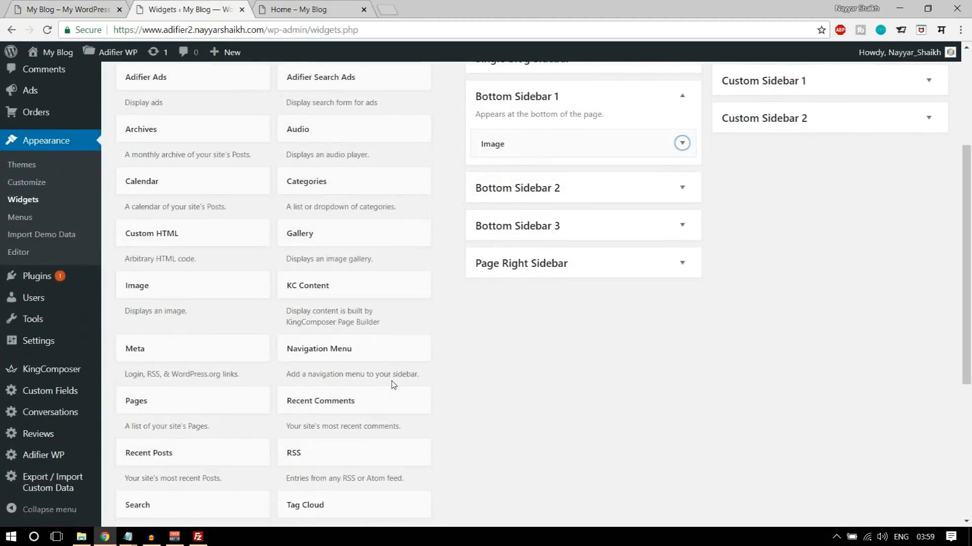
{"action": "left_click_drag", "start_coordinate": [204, 434], "coordinate": [614, 261]}
{"action": "scroll", "coordinate": [607, 256], "scroll_direction": "down", "scroll_amount": 1}
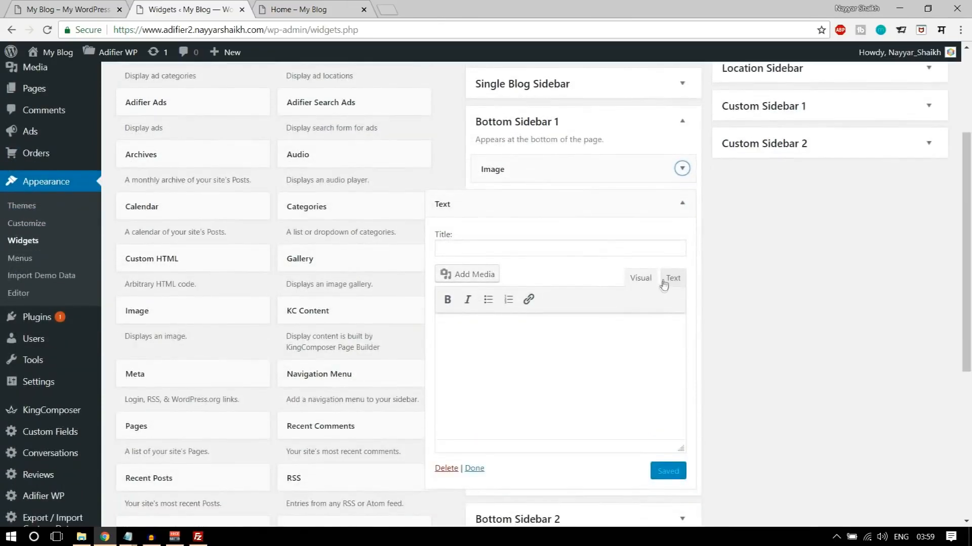
{"action": "left_click", "coordinate": [642, 318]}
{"action": "key", "text": "ctrl+v"}
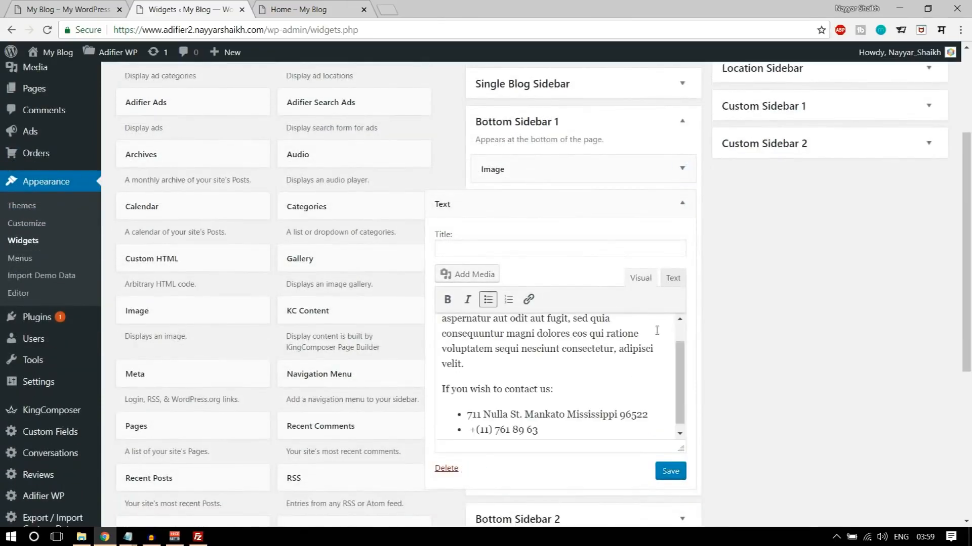
{"action": "scroll", "coordinate": [633, 376], "scroll_direction": "down", "scroll_amount": 1}
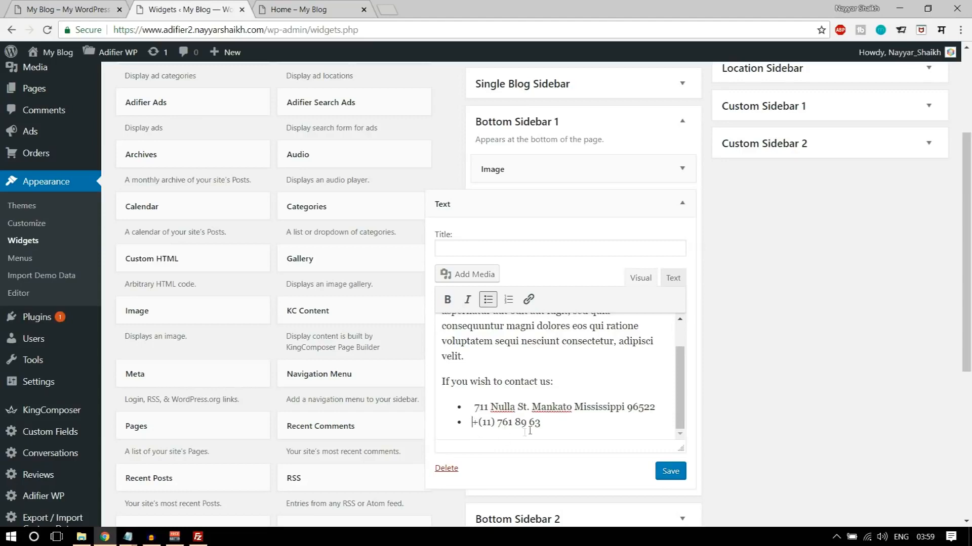
{"action": "scroll", "coordinate": [542, 420], "scroll_direction": "up", "scroll_amount": 1}
{"action": "scroll", "coordinate": [543, 420], "scroll_direction": "down", "scroll_amount": 1}
- Review the contact details in the demo site's footer and copy style="color: #ffffff;" from the CSS notes in Notepad
{"action": "left_click", "coordinate": [96, 9]}
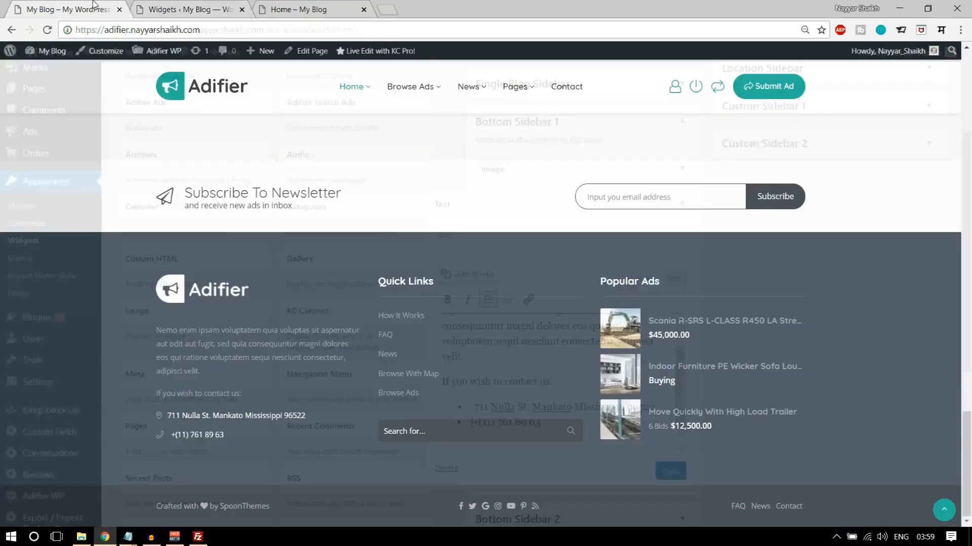
{"action": "left_click_drag", "start_coordinate": [218, 395], "coordinate": [140, 327]}
{"action": "left_click", "coordinate": [259, 453]}
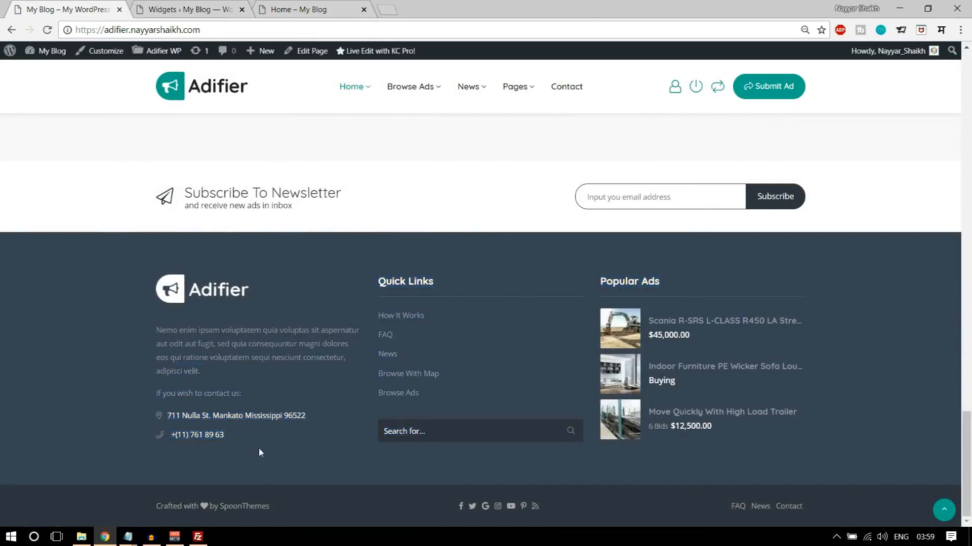
{"action": "left_click_drag", "start_coordinate": [314, 418], "coordinate": [187, 439]}
{"action": "left_click", "coordinate": [258, 440]}
{"action": "left_click", "coordinate": [135, 538]}
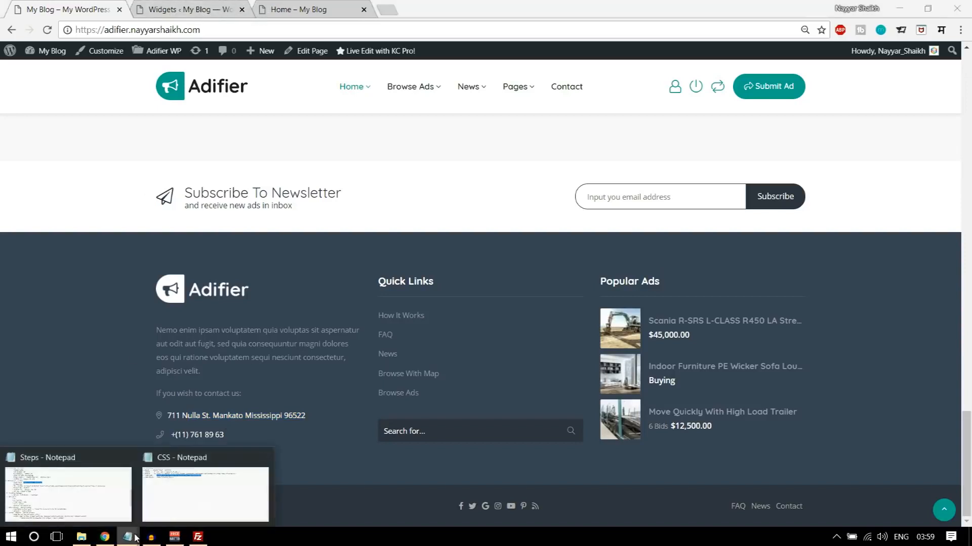
{"action": "left_click", "coordinate": [200, 490]}
{"action": "left_click_drag", "start_coordinate": [322, 170], "coordinate": [194, 171]}
{"action": "key", "text": "ctrl+c"}
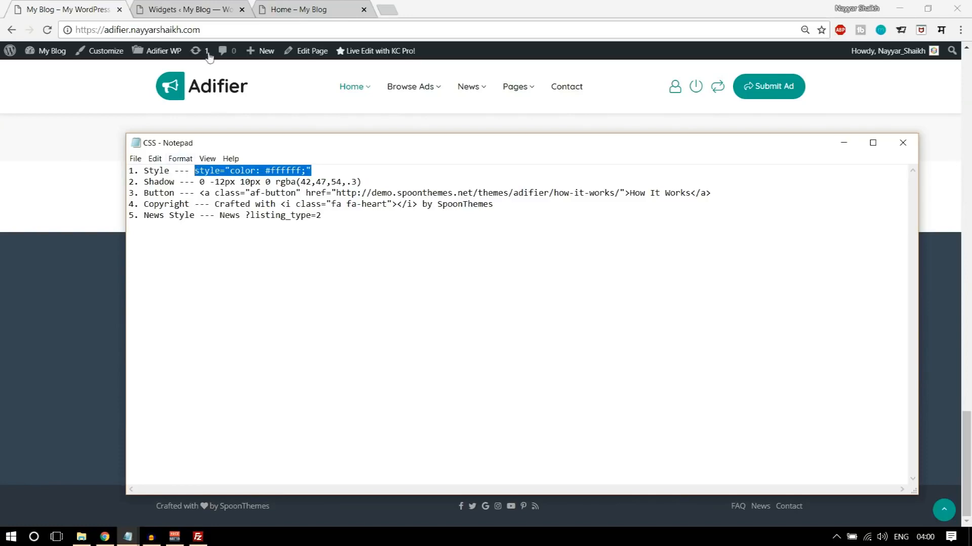
- Add style="color: #ffffff;" to the ul tag in the Bottom Sidebar 1 Text widget's HTML and save the widget
{"action": "left_click", "coordinate": [200, 7]}
{"action": "scroll", "coordinate": [678, 215], "scroll_direction": "down", "scroll_amount": 2}
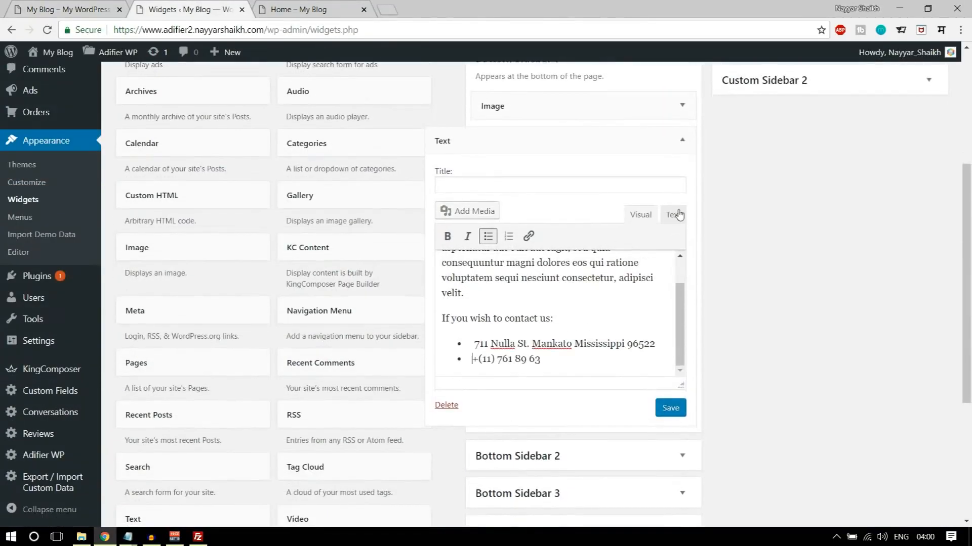
{"action": "left_click", "coordinate": [673, 215]}
{"action": "scroll", "coordinate": [668, 215], "scroll_direction": "down", "scroll_amount": 3}
{"action": "left_click", "coordinate": [648, 216]}
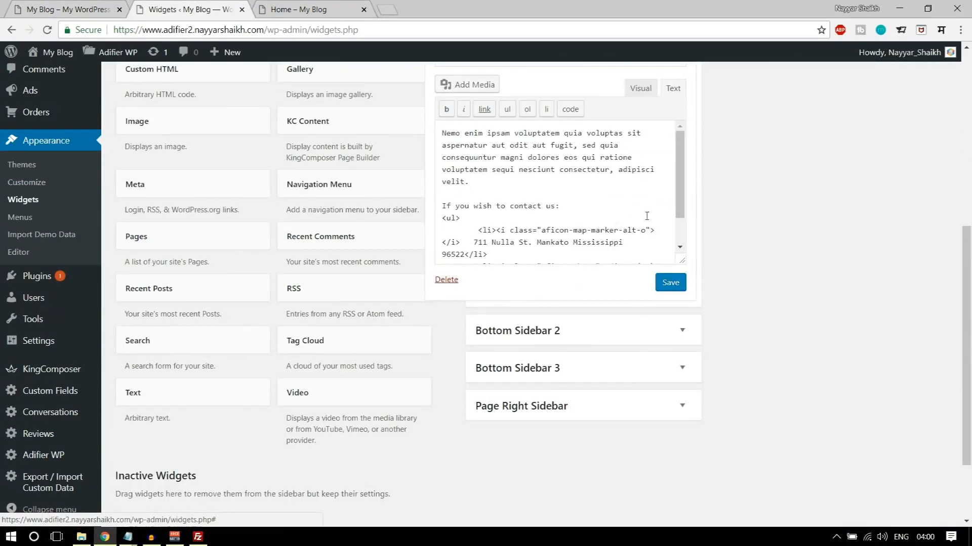
{"action": "scroll", "coordinate": [648, 215], "scroll_direction": "down", "scroll_amount": 1}
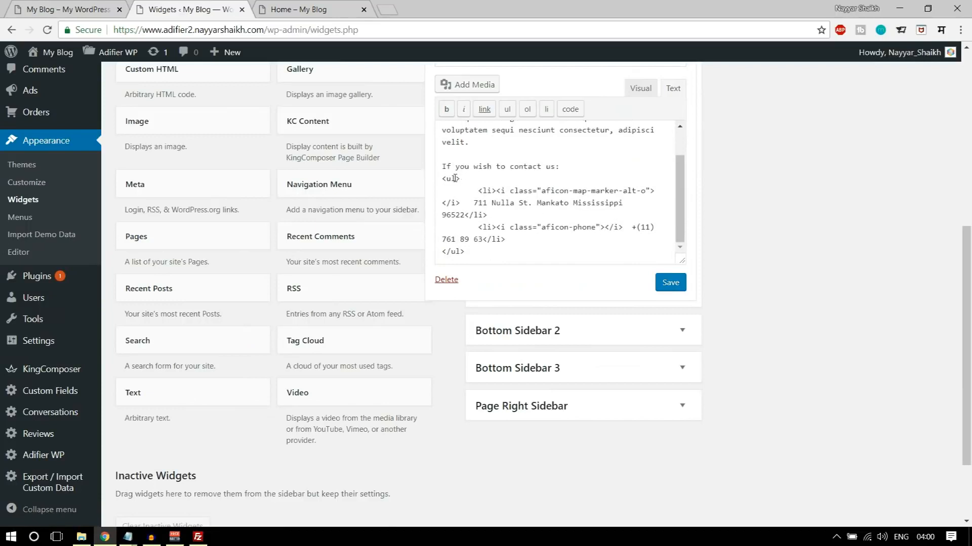
{"action": "key", "text": "ctrl+v"}
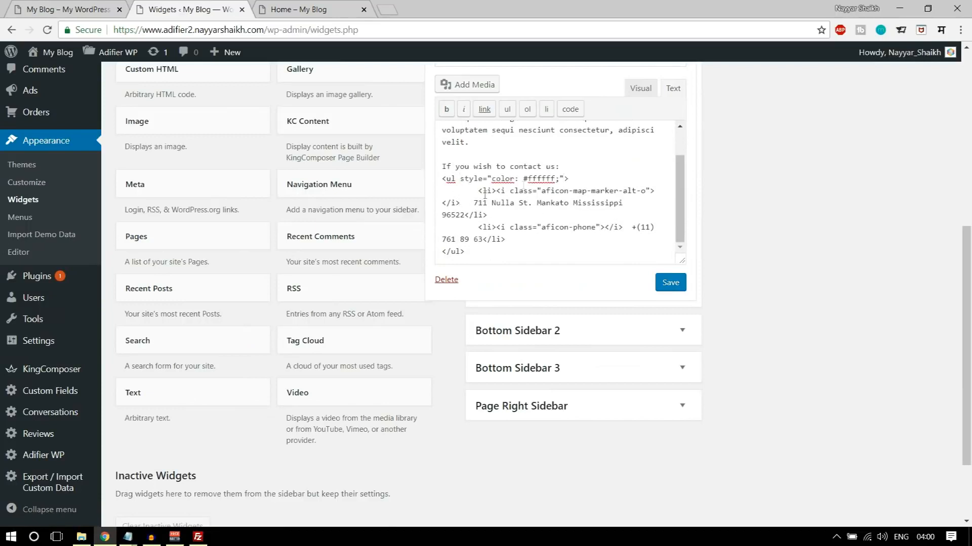
{"action": "left_click_drag", "start_coordinate": [580, 175], "coordinate": [436, 173]}
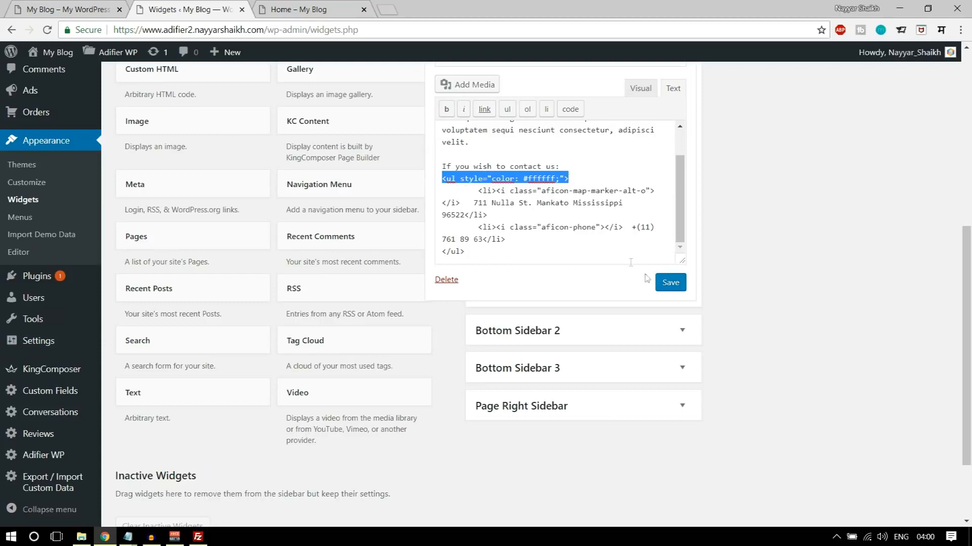
{"action": "left_click", "coordinate": [659, 285]}
- Reload the new site's home page and check the logo, description and contact details in its footer
{"action": "scroll", "coordinate": [742, 278], "scroll_direction": "up", "scroll_amount": 7}
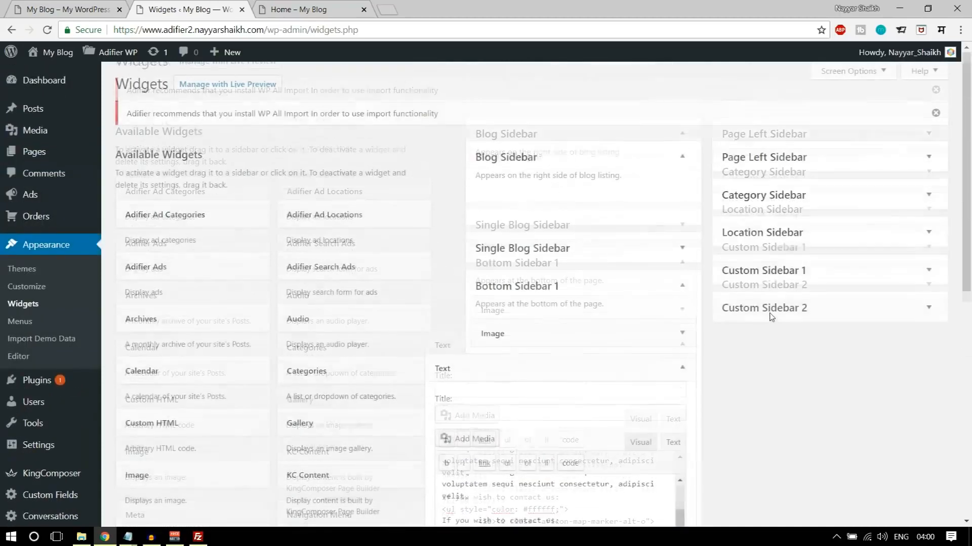
{"action": "left_click", "coordinate": [299, 8]}
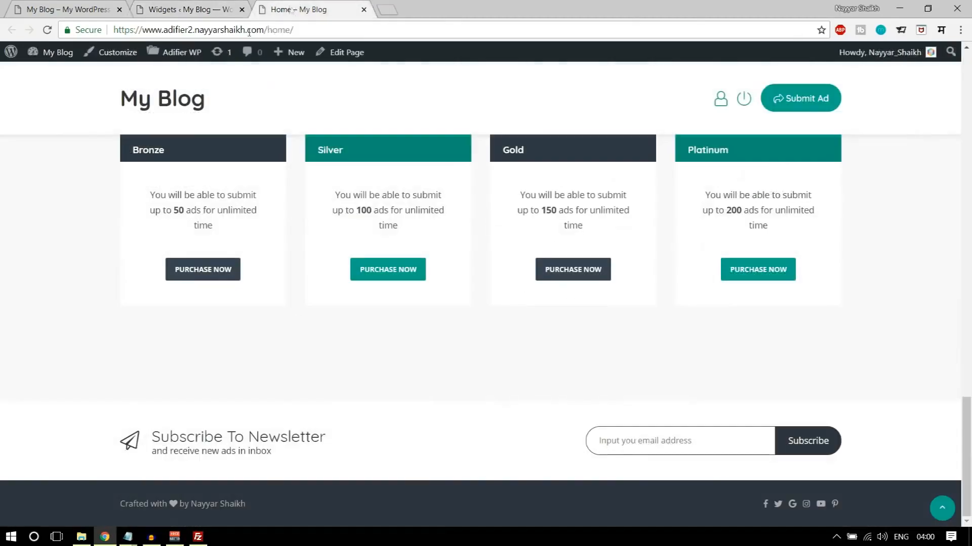
{"action": "left_click", "coordinate": [47, 30]}
{"action": "scroll", "coordinate": [524, 228], "scroll_direction": "down", "scroll_amount": 5}
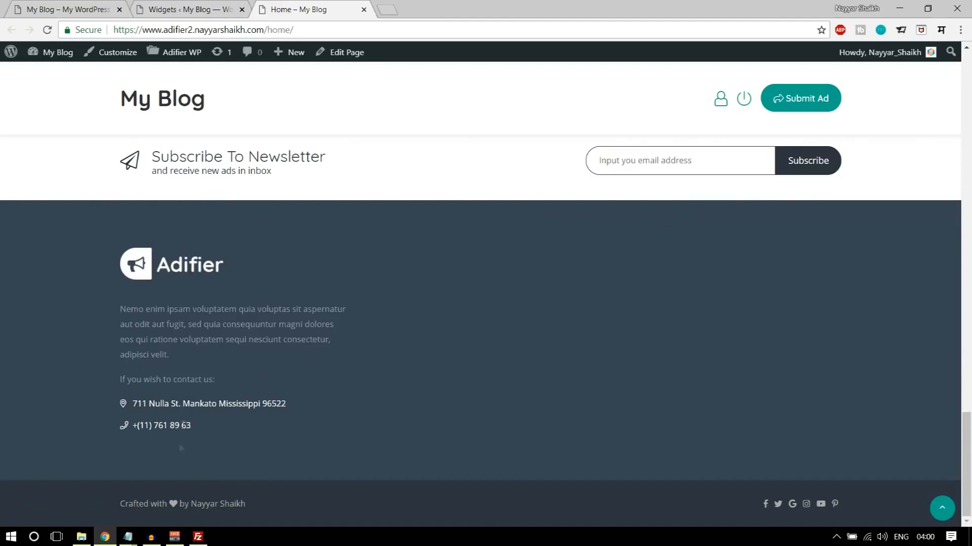
- Create and publish a new page titled "How it Works", following the demo footer's Quick Links
{"action": "left_click", "coordinate": [70, 6]}
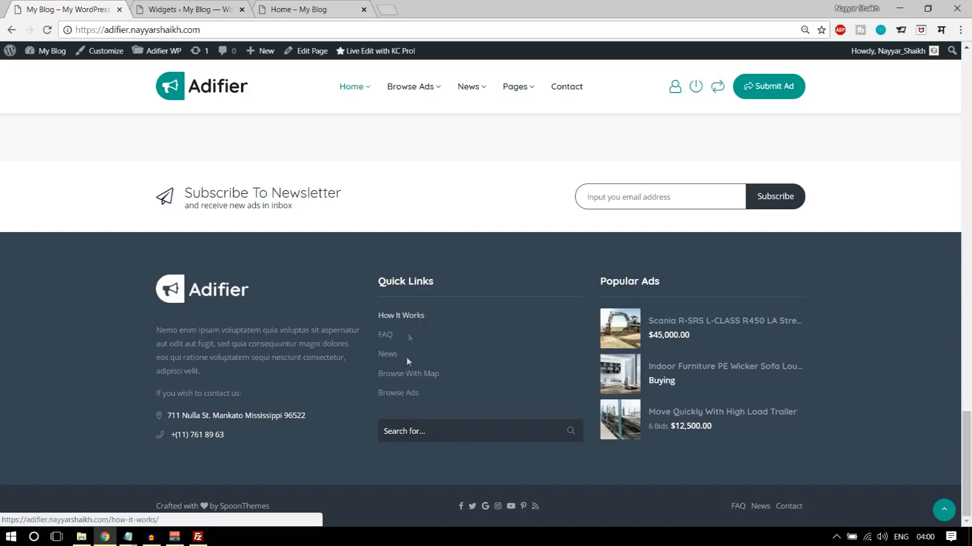
{"action": "left_click", "coordinate": [208, 6]}
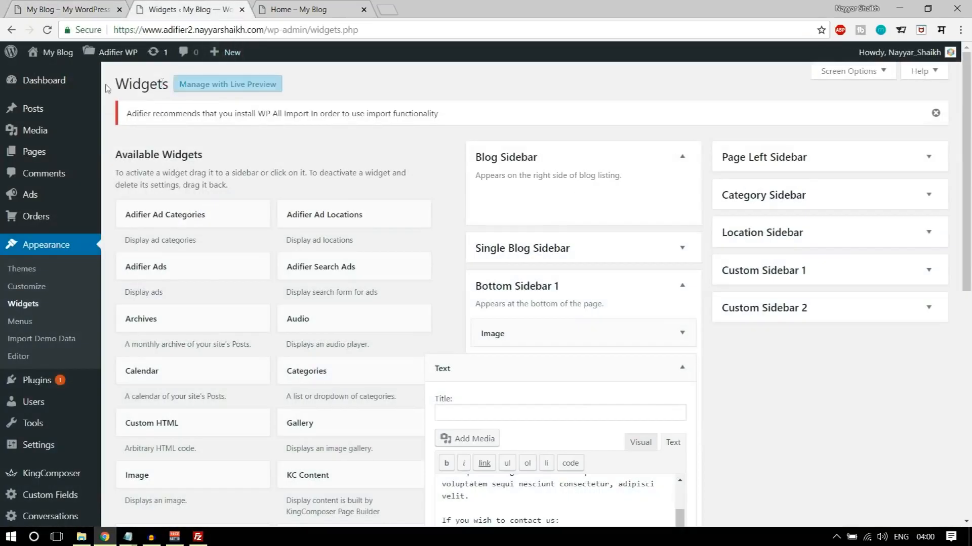
{"action": "mouse_move", "coordinate": [49, 153]}
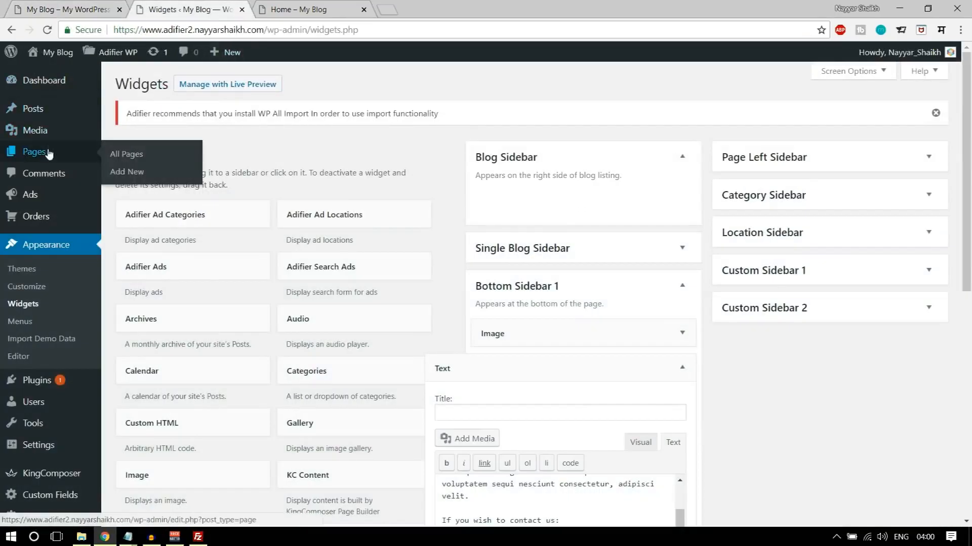
{"action": "middle_click", "coordinate": [141, 174]}
{"action": "left_click", "coordinate": [297, 9]}
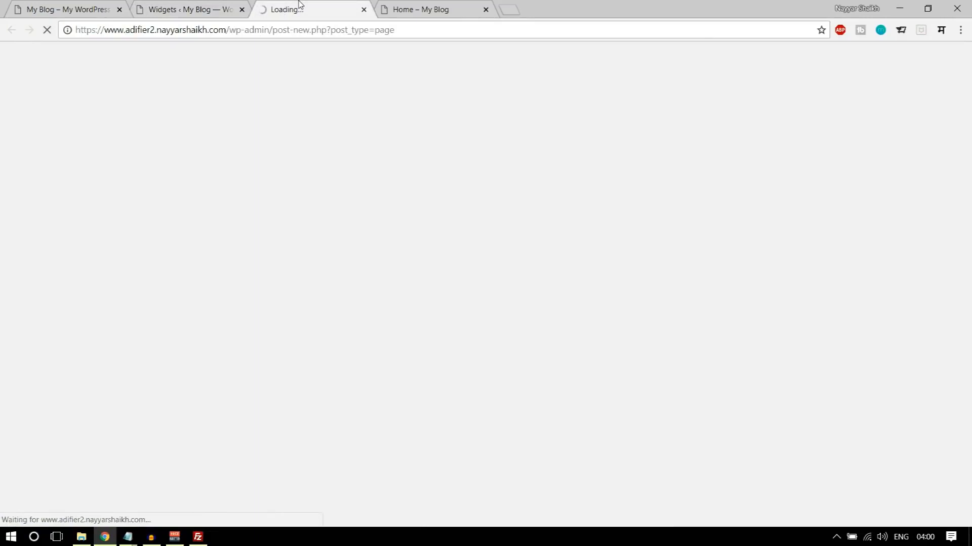
{"action": "left_click", "coordinate": [71, 6]}
{"action": "left_click", "coordinate": [307, 15]}
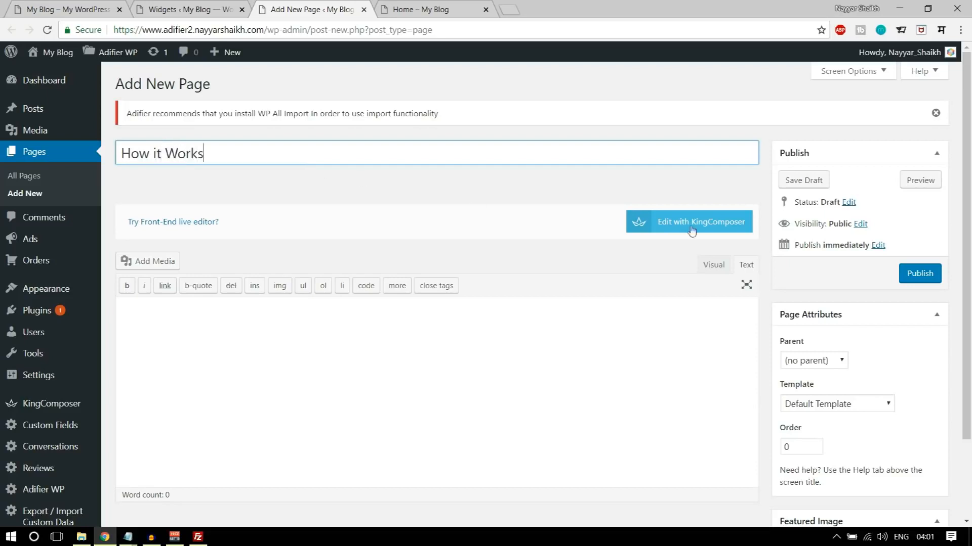
{"action": "left_click", "coordinate": [917, 274]}
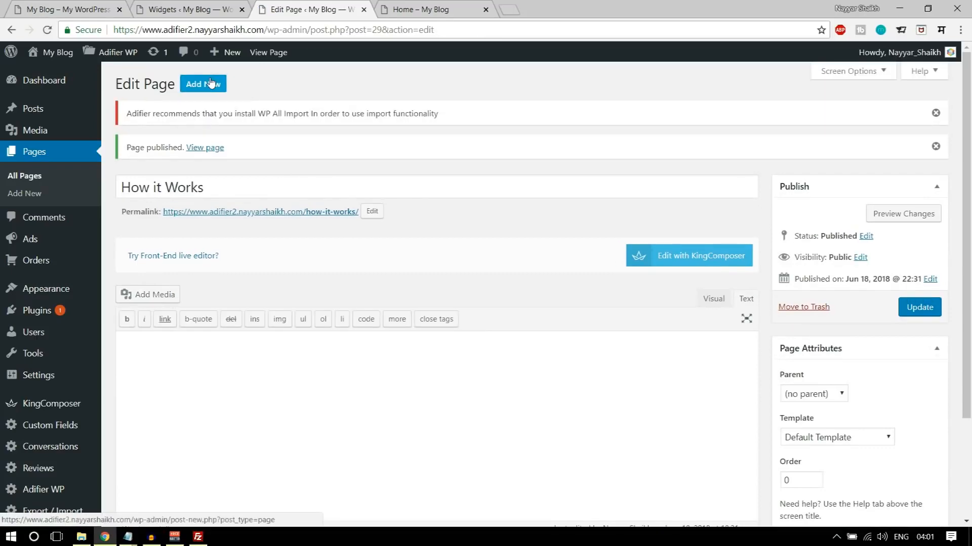
- Create and publish a new page titled "FAQ"
{"action": "left_click", "coordinate": [211, 83]}
{"action": "type", "text": "FA"}
{"action": "left_click", "coordinate": [929, 280]}
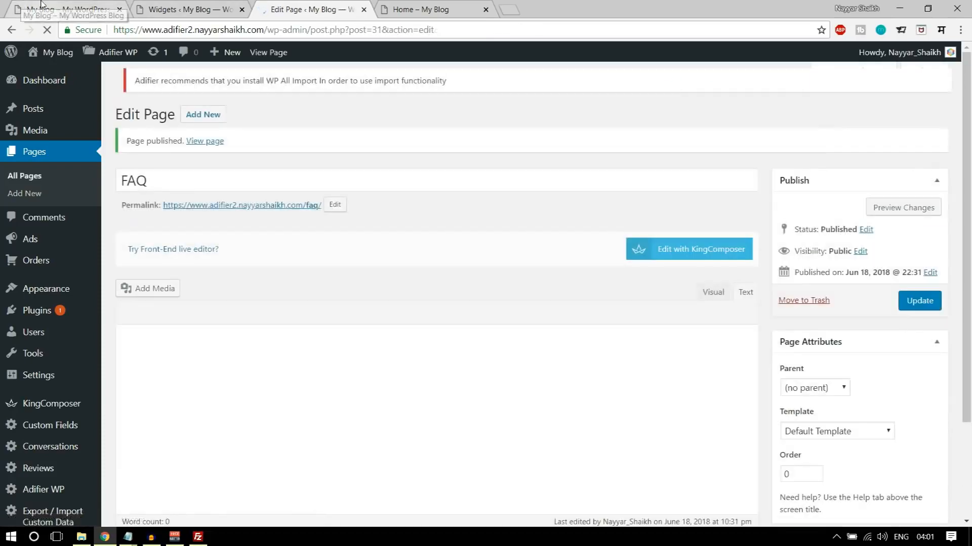
- Check the next link in the demo footer's Quick Links and publish a new page titled "News"
{"action": "left_click", "coordinate": [42, 4]}
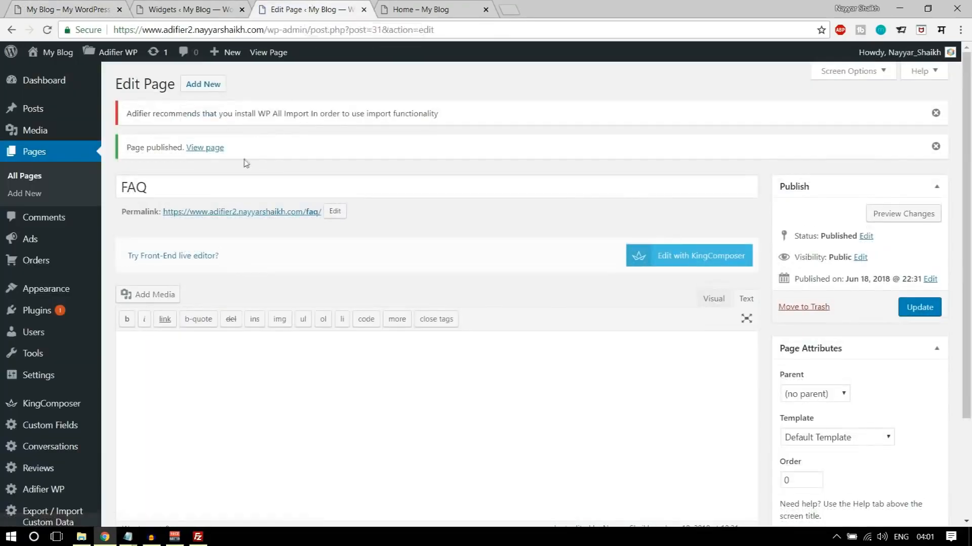
{"action": "left_click", "coordinate": [203, 84]}
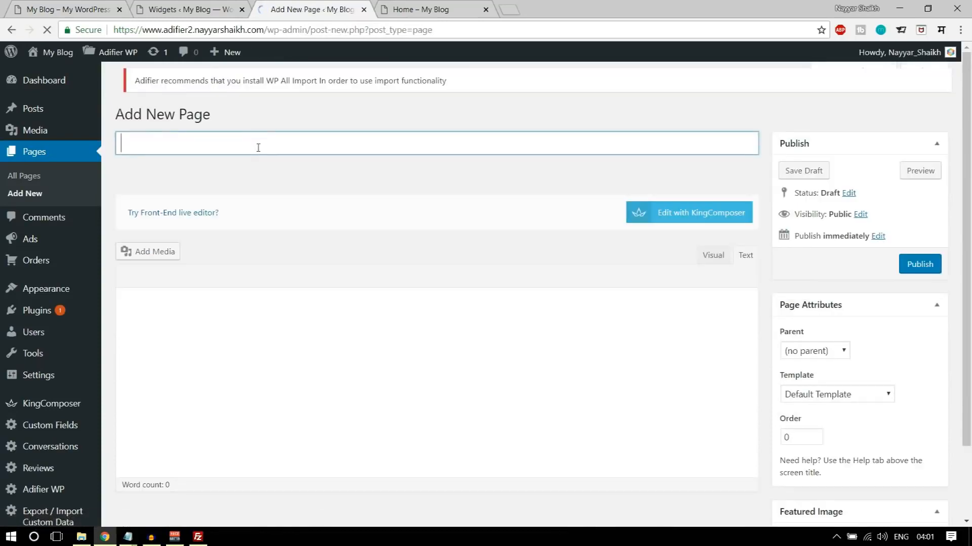
{"action": "type", "text": "News"}
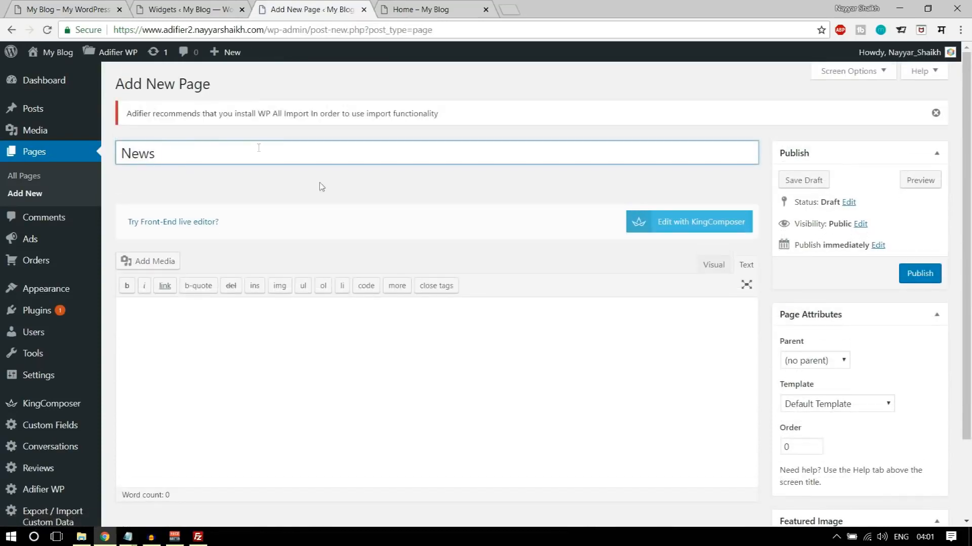
{"action": "left_click", "coordinate": [922, 275]}
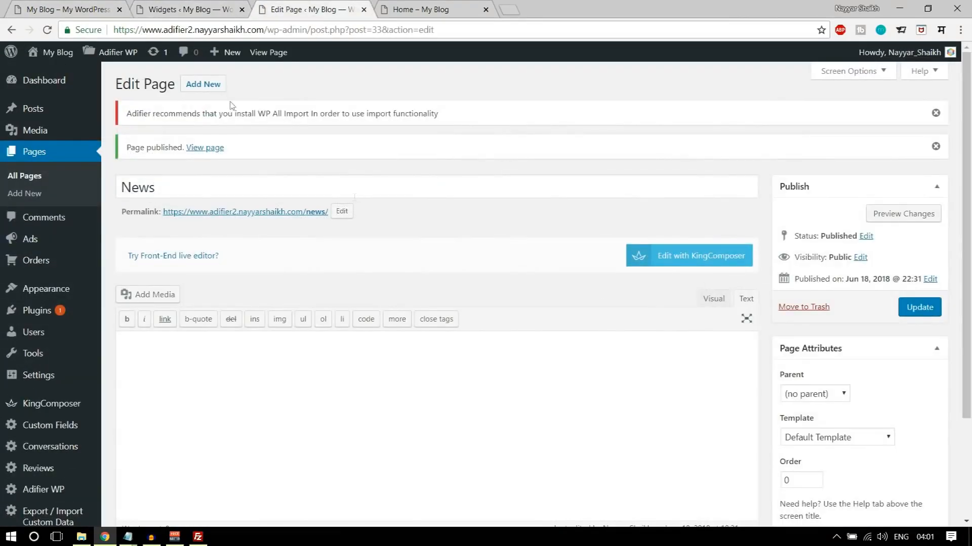
- Create and publish a page titled "Browse with Map" using the Search With Map template
{"action": "left_click", "coordinate": [202, 84]}
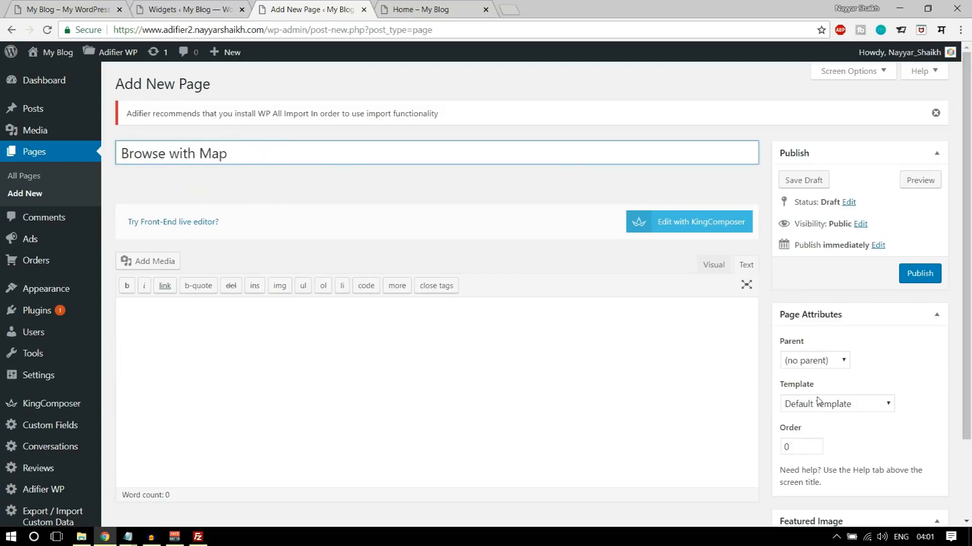
{"action": "left_click", "coordinate": [799, 408]}
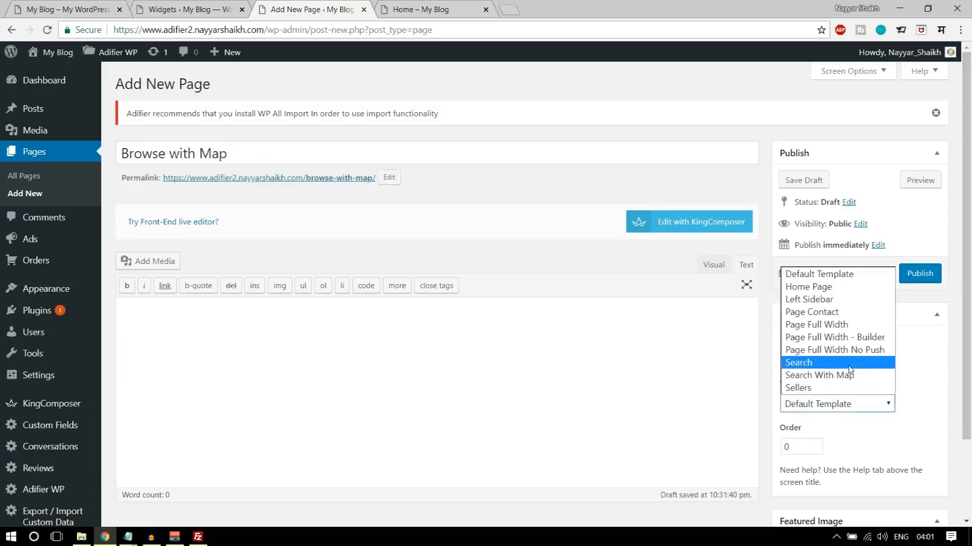
{"action": "left_click", "coordinate": [828, 377]}
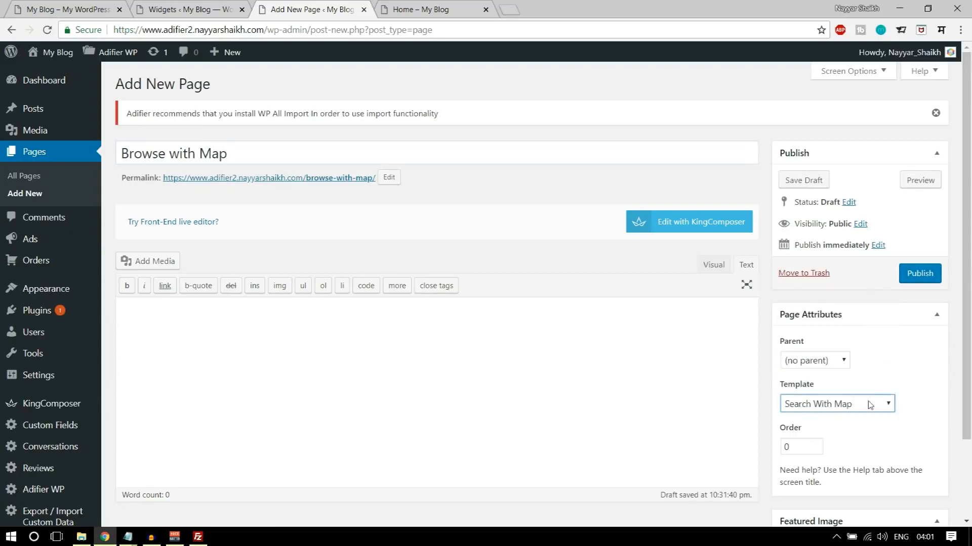
{"action": "left_click_drag", "start_coordinate": [120, 151], "coordinate": [304, 189]}
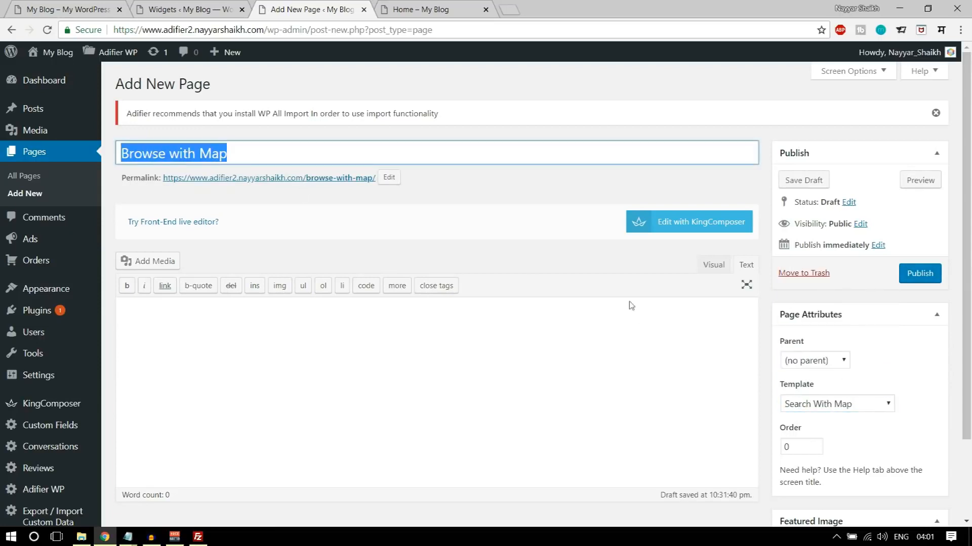
{"action": "left_click", "coordinate": [919, 273]}
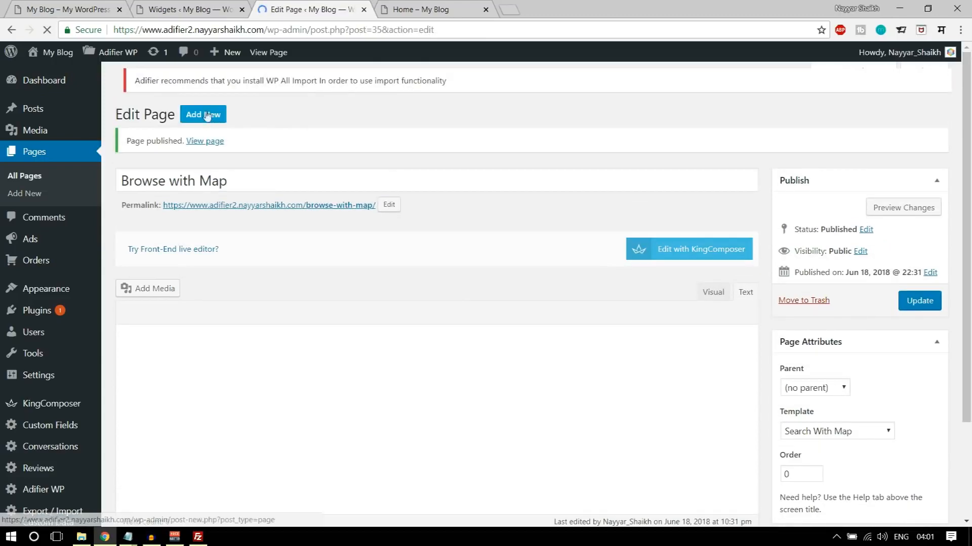
- Create and publish a page titled "Browse Ads" using the Search template
{"action": "left_click", "coordinate": [203, 84]}
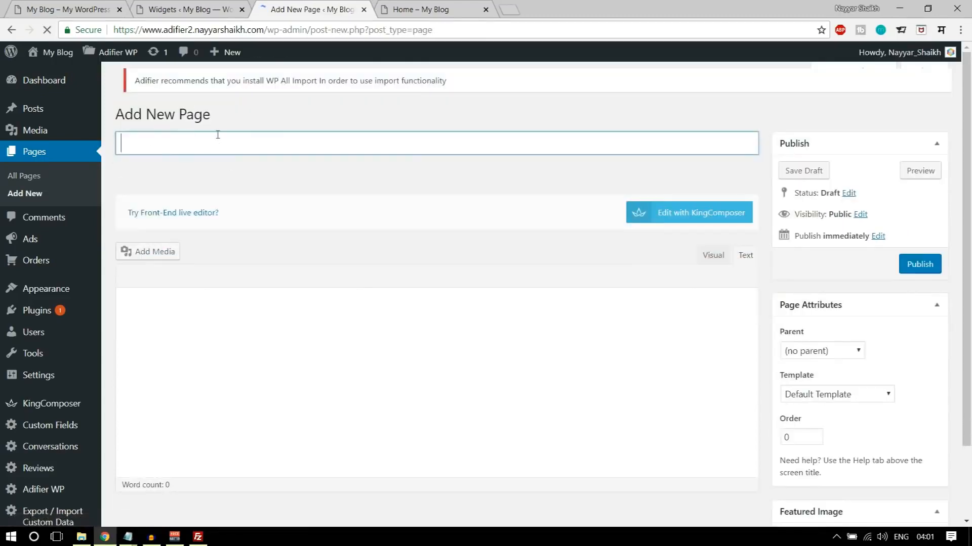
{"action": "type", "text": "B"}
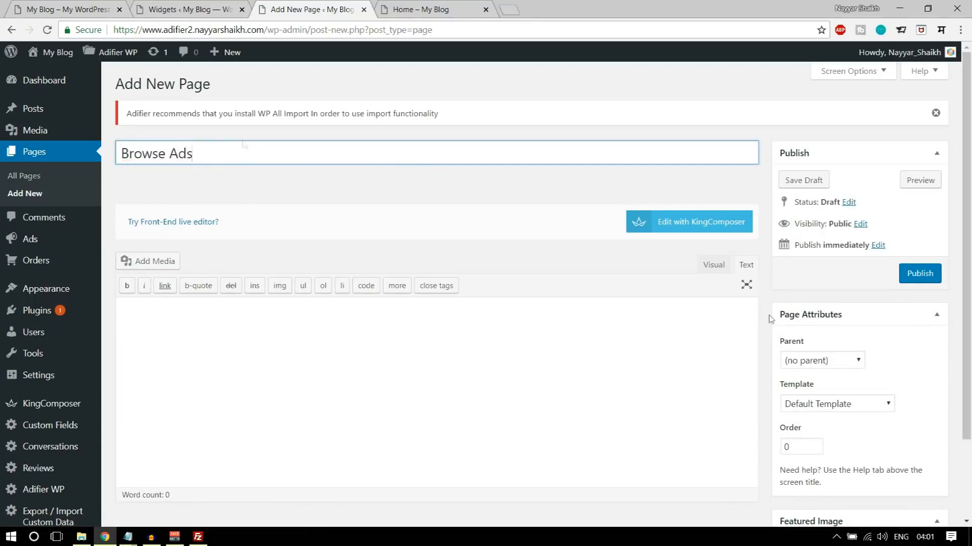
{"action": "type", "text": "rowse Ads"}
{"action": "left_click", "coordinate": [867, 405]}
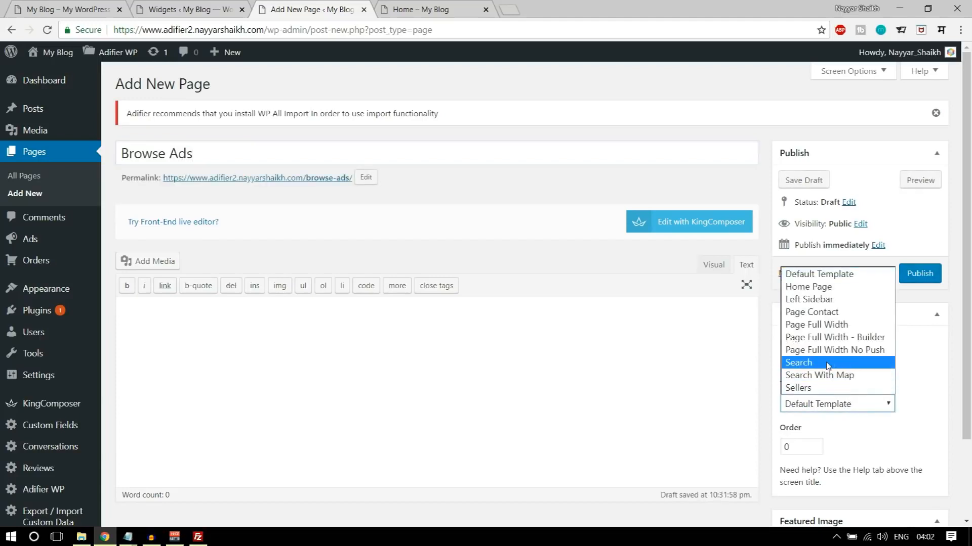
{"action": "left_click", "coordinate": [828, 364]}
{"action": "left_click", "coordinate": [919, 273]}
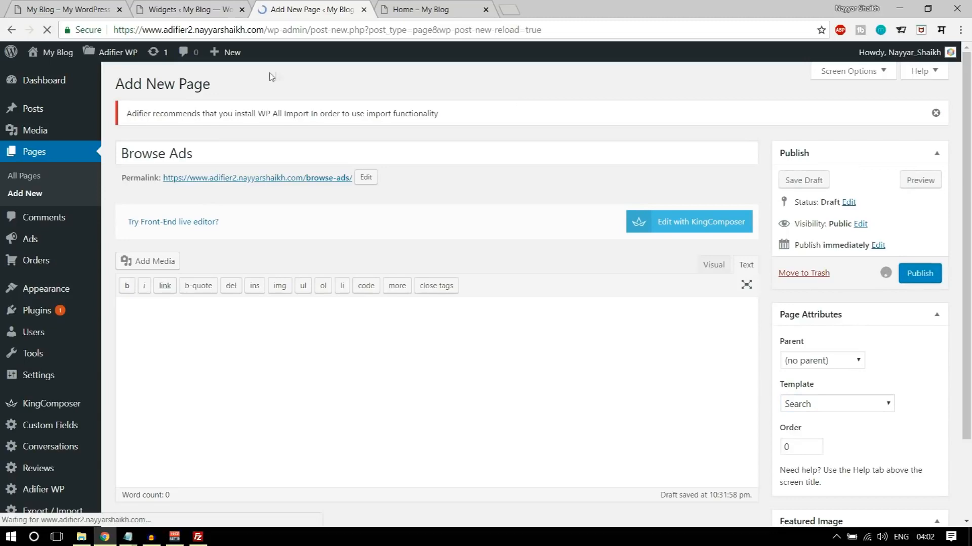
- Check the demo site for the remaining link, and publish a new page titled "Contact" using the Page Contact template
{"action": "left_click", "coordinate": [83, 10]}
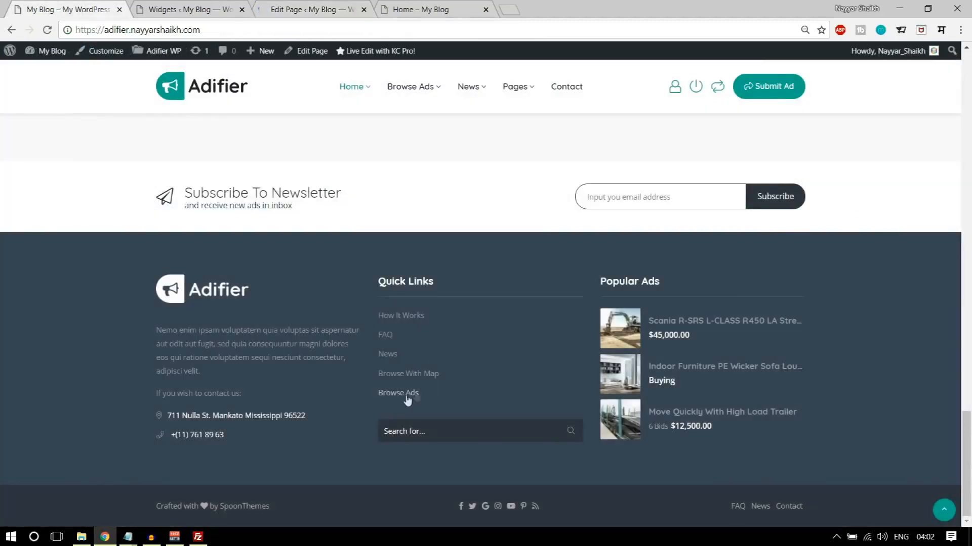
{"action": "scroll", "coordinate": [380, 334], "scroll_direction": "up", "scroll_amount": 10}
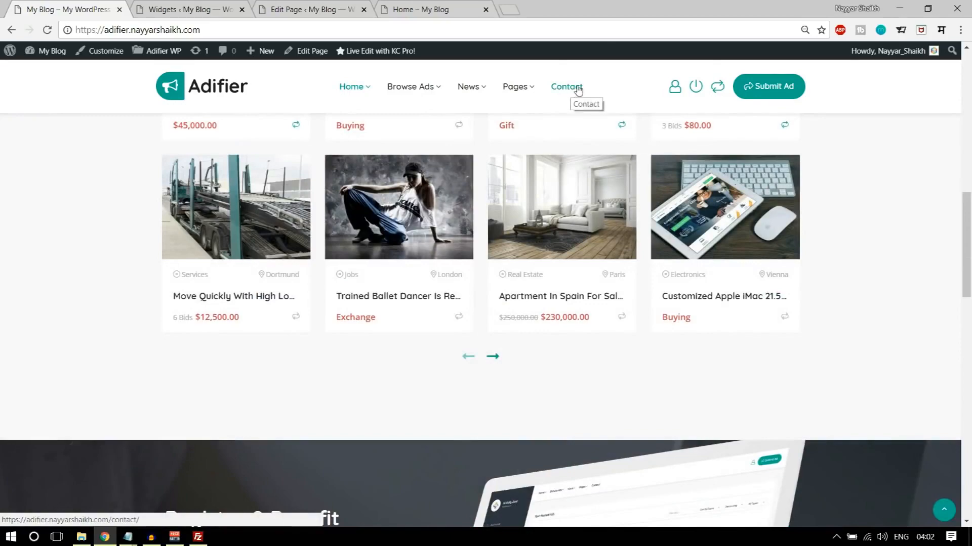
{"action": "scroll", "coordinate": [607, 220], "scroll_direction": "down", "scroll_amount": 10}
{"action": "left_click", "coordinate": [212, 5]}
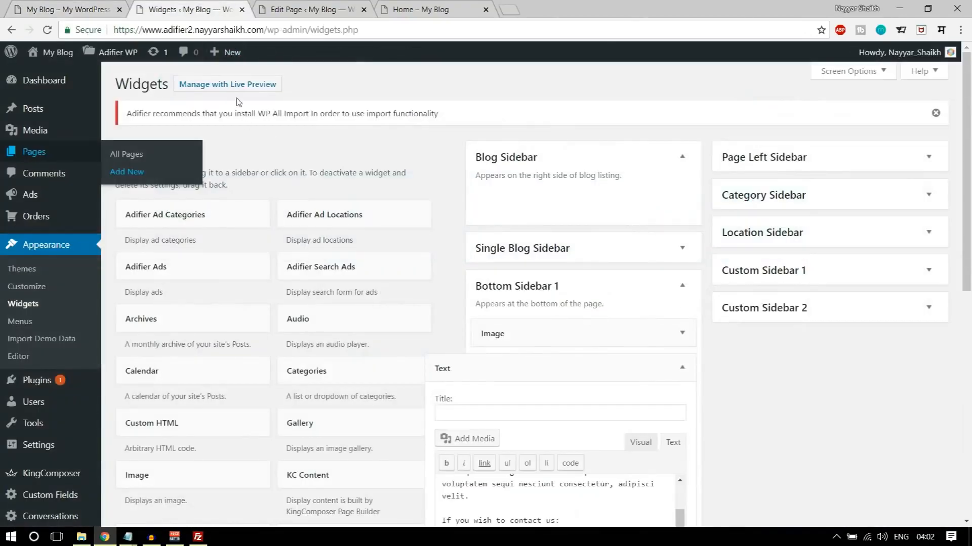
{"action": "left_click", "coordinate": [258, 6]}
{"action": "left_click", "coordinate": [199, 81]}
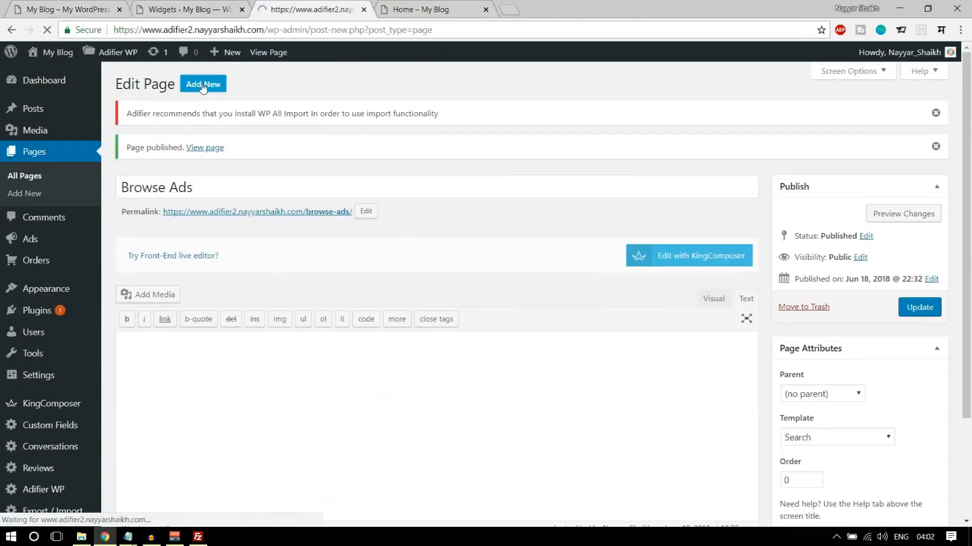
{"action": "type", "text": "Contact"}
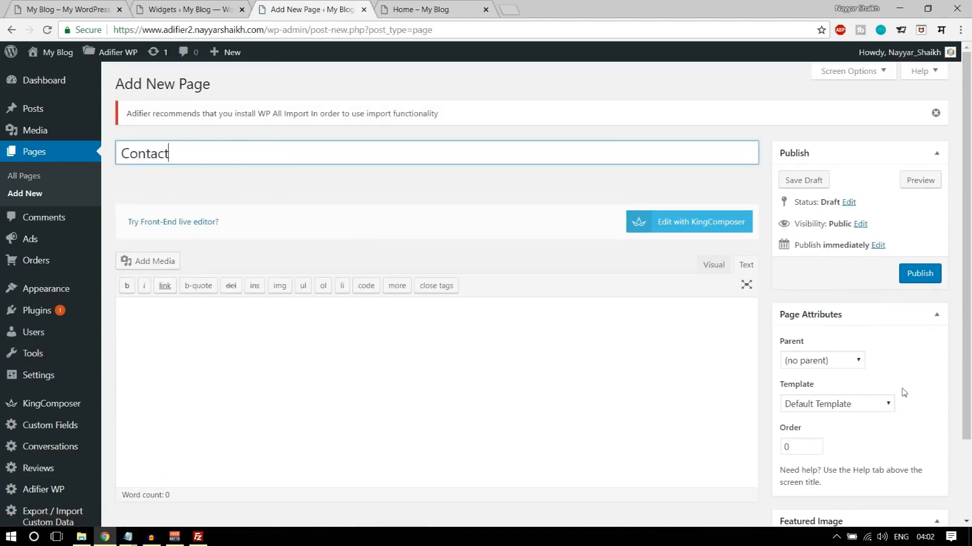
{"action": "left_click", "coordinate": [858, 406]}
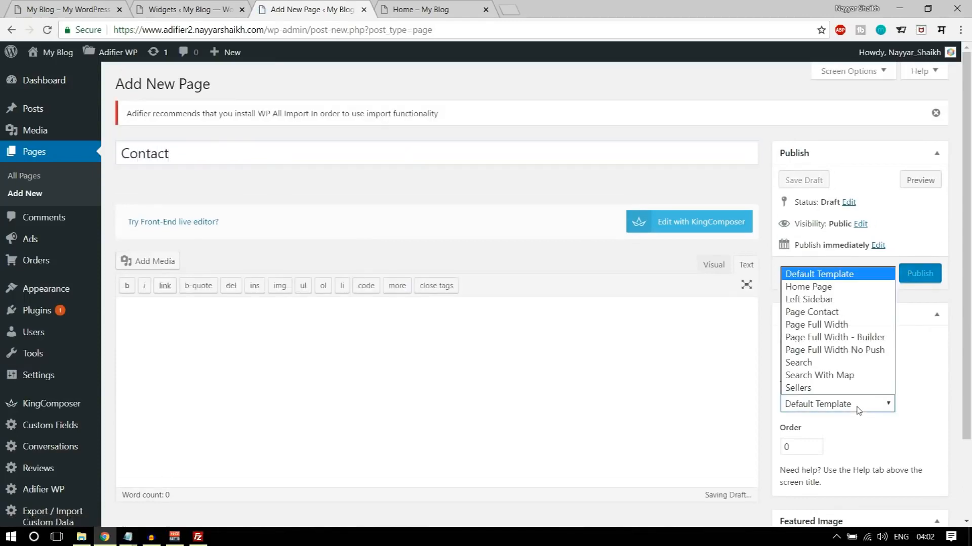
{"action": "left_click", "coordinate": [828, 313]}
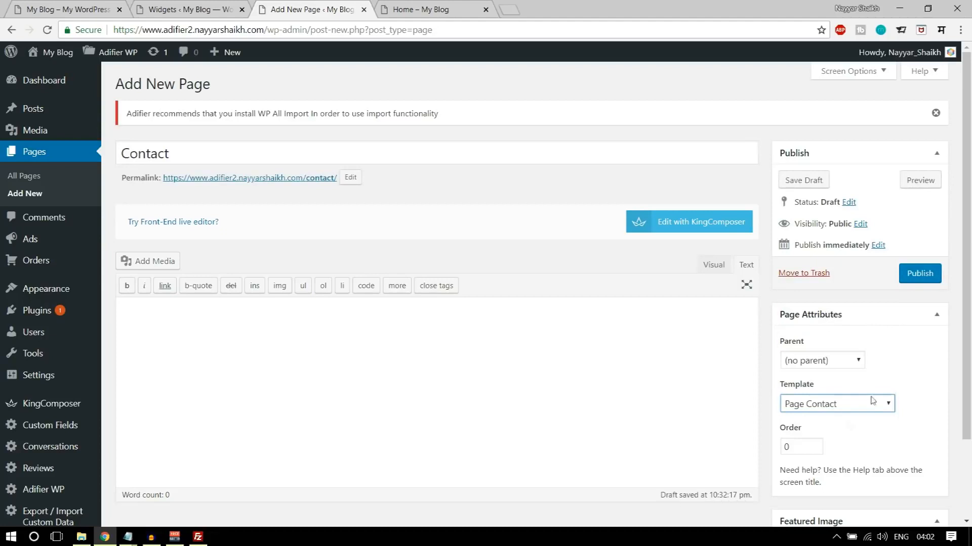
{"action": "left_click", "coordinate": [919, 273]}
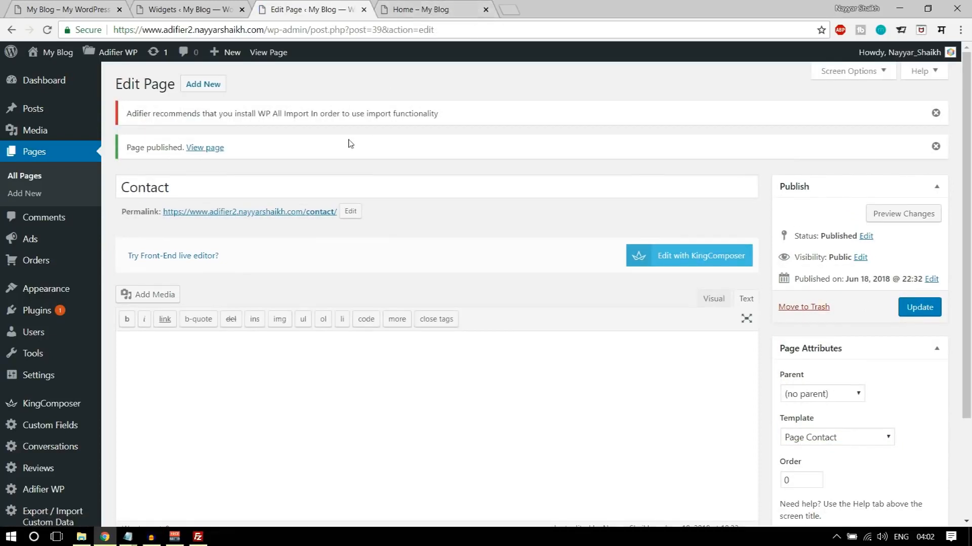
- Create a new navigation menu named "Footer Menu"
{"action": "scroll", "coordinate": [390, 173], "scroll_direction": "down", "scroll_amount": 3}
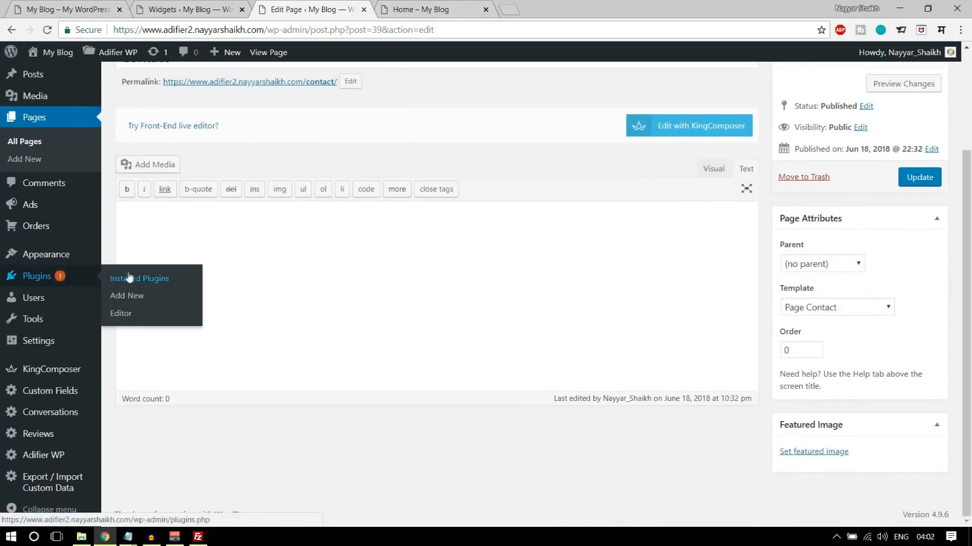
{"action": "mouse_move", "coordinate": [46, 258]}
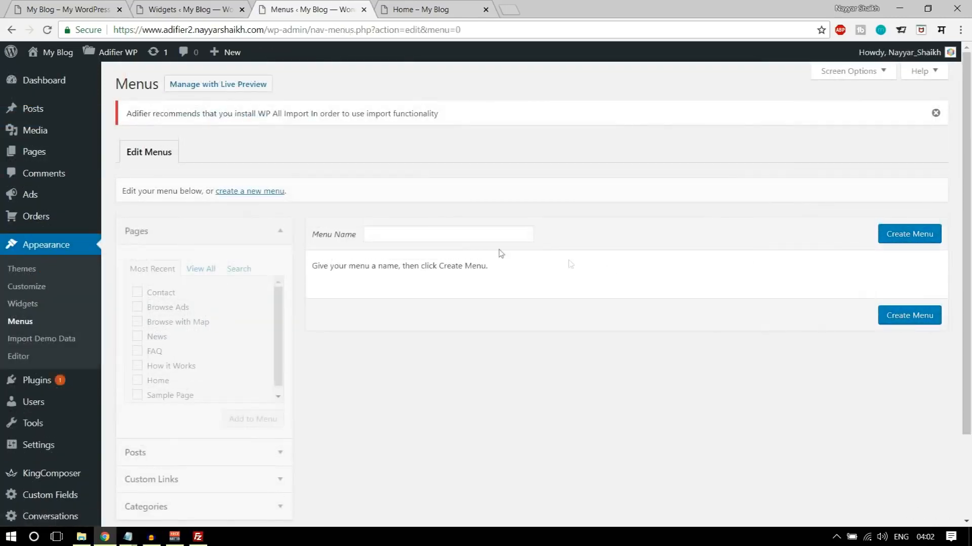
{"action": "left_click", "coordinate": [460, 238]}
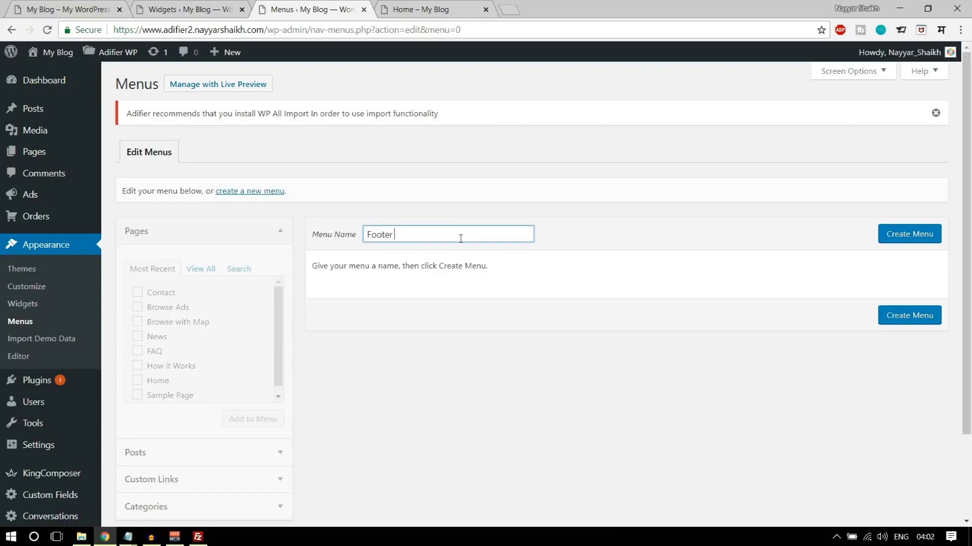
{"action": "left_click", "coordinate": [918, 237]}
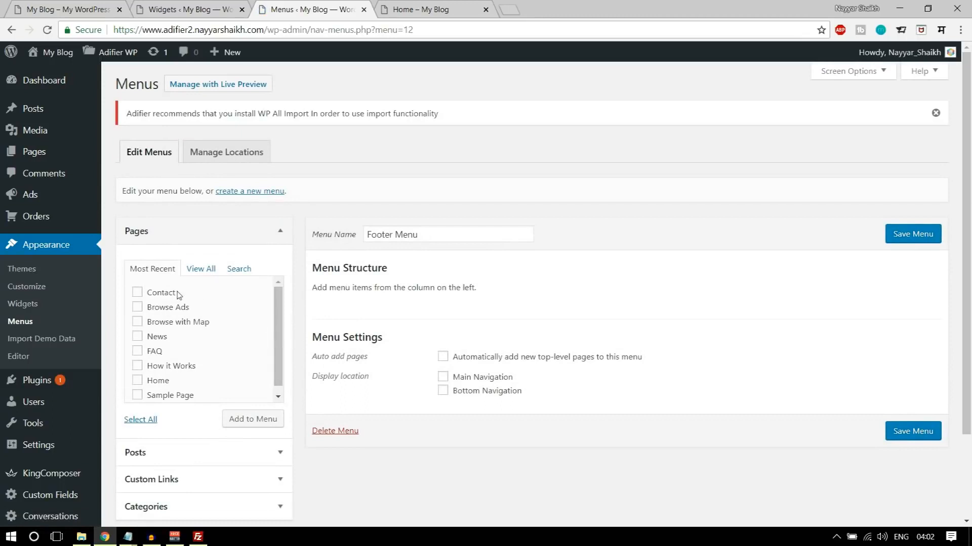
- Add pages to Footer Menu in the order How it Works, FAQ, Browse with Map, News, Browse Ads, and save it
{"action": "left_click", "coordinate": [160, 310]}
{"action": "left_click", "coordinate": [158, 339]}
{"action": "left_click", "coordinate": [227, 421]}
{"action": "left_click_drag", "start_coordinate": [409, 358], "coordinate": [407, 314]}
{"action": "left_click_drag", "start_coordinate": [381, 373], "coordinate": [380, 351]}
{"action": "left_click_drag", "start_coordinate": [384, 410], "coordinate": [419, 208]}
{"action": "scroll", "coordinate": [406, 331], "scroll_direction": "down", "scroll_amount": 3}
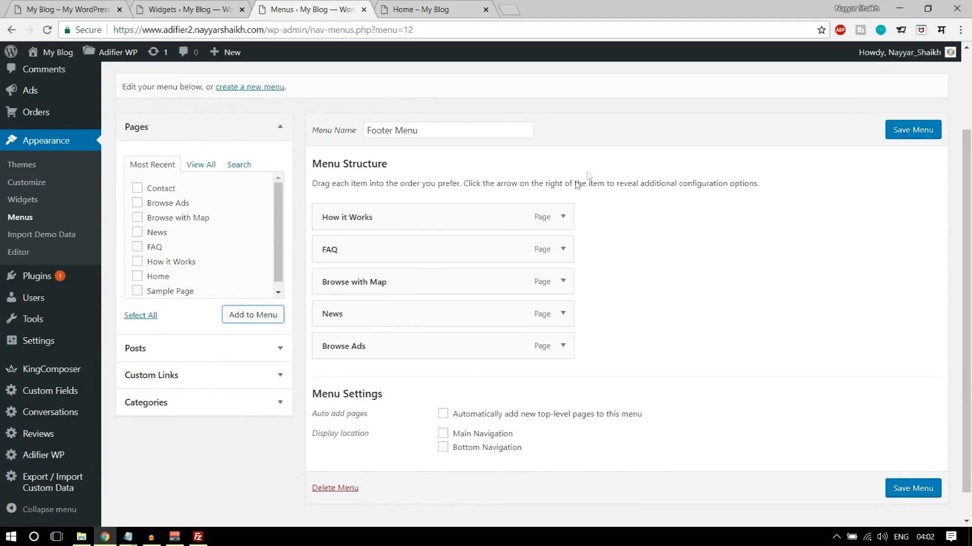
{"action": "left_click", "coordinate": [929, 489]}
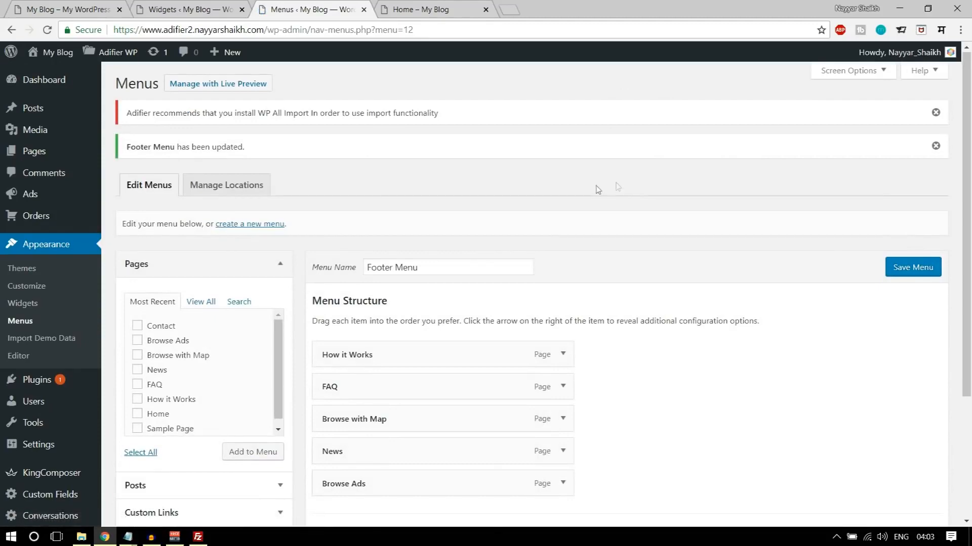
{"action": "scroll", "coordinate": [556, 152], "scroll_direction": "down", "scroll_amount": 1}
- Reload the widgets page and add a Navigation Menu widget to Bottom Sidebar 2 that uses Footer Menu
{"action": "left_click", "coordinate": [213, 5]}
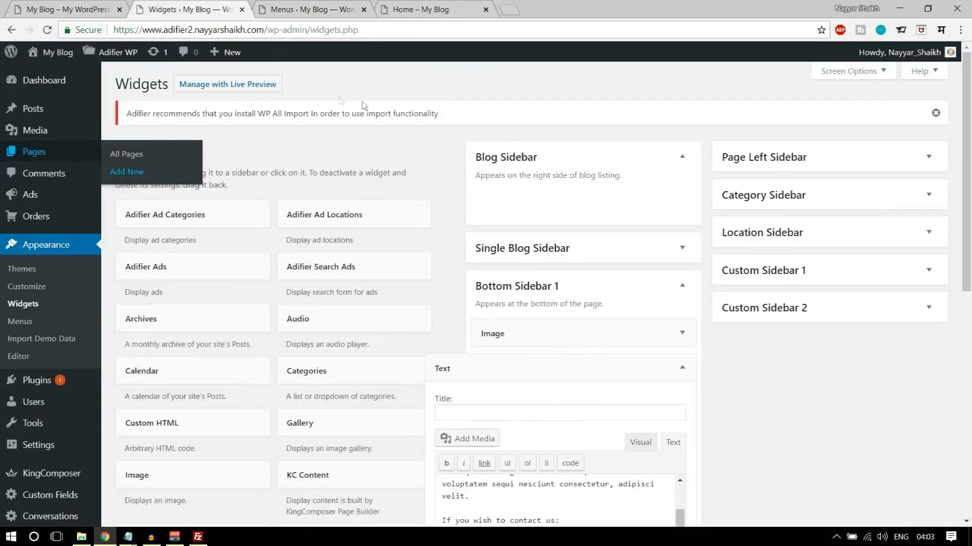
{"action": "left_click", "coordinate": [47, 30]}
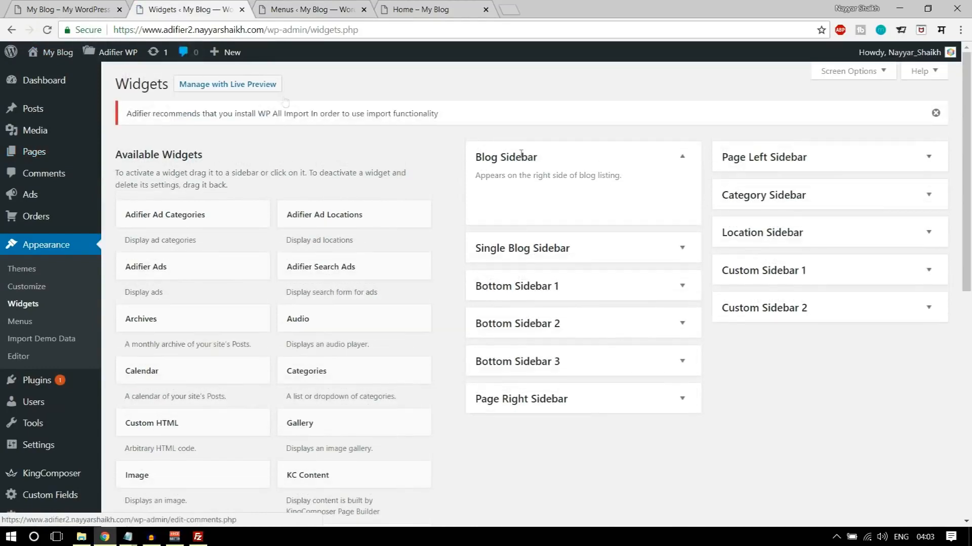
{"action": "scroll", "coordinate": [544, 232], "scroll_direction": "down", "scroll_amount": 1}
{"action": "scroll", "coordinate": [544, 243], "scroll_direction": "down", "scroll_amount": 6}
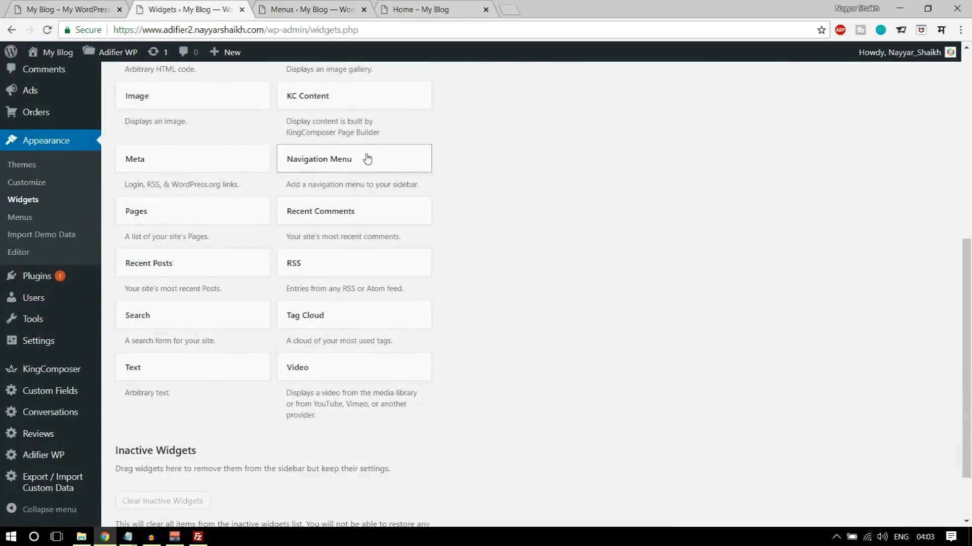
{"action": "scroll", "coordinate": [758, 191], "scroll_direction": "up", "scroll_amount": 4}
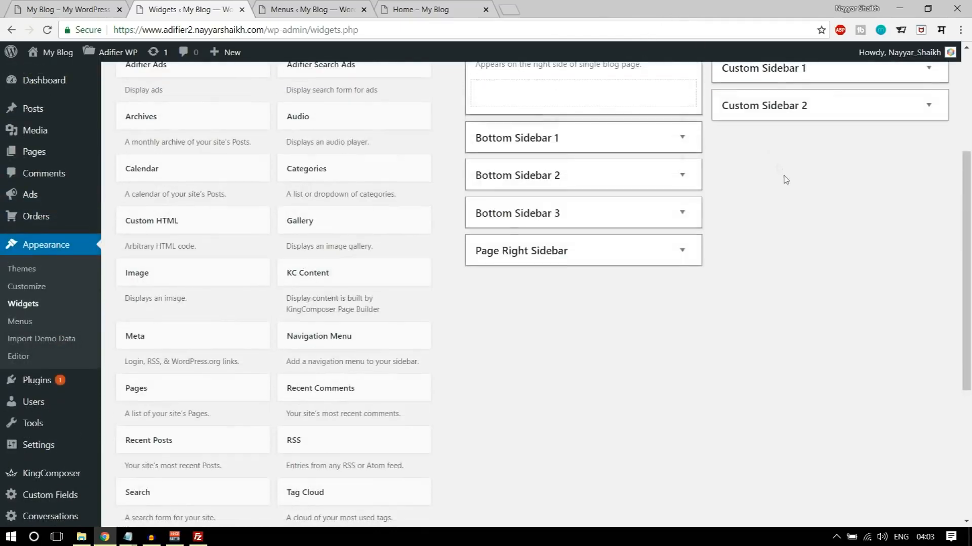
{"action": "left_click_drag", "start_coordinate": [575, 194], "coordinate": [611, 161]}
{"action": "left_click", "coordinate": [573, 238]}
{"action": "left_click", "coordinate": [561, 267]}
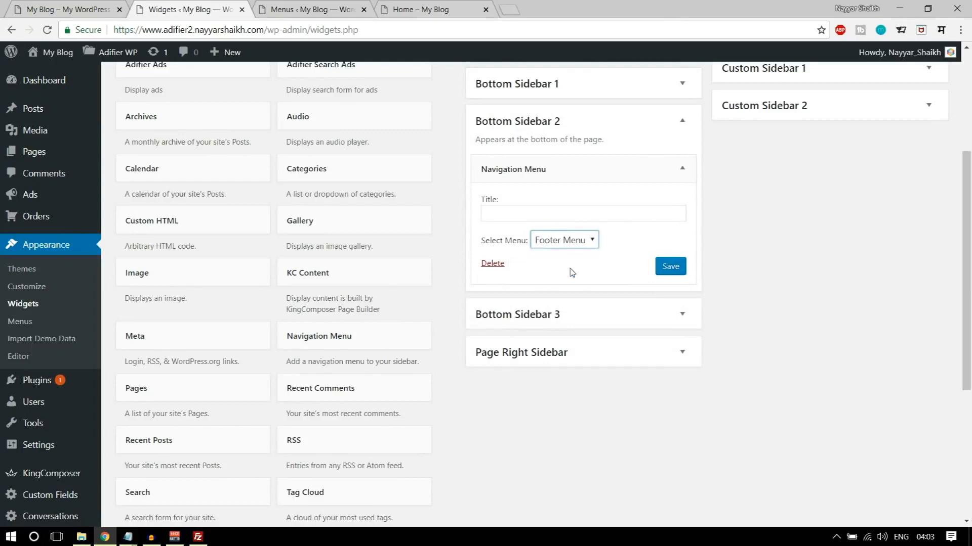
- Copy the title "Quick Links" from the demo footer into the Navigation Menu widget and save it
{"action": "left_click", "coordinate": [580, 213]}
{"action": "left_click", "coordinate": [87, 8]}
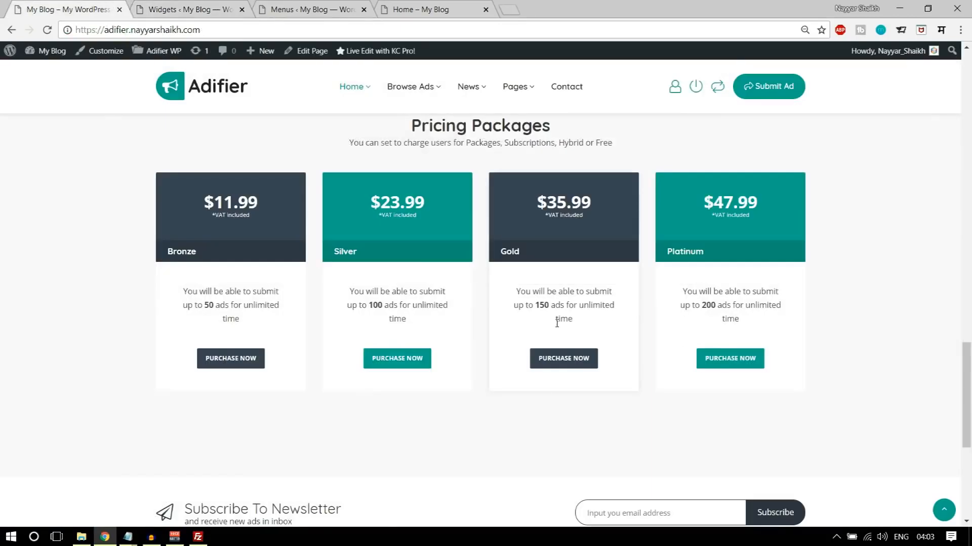
{"action": "scroll", "coordinate": [557, 324], "scroll_direction": "down", "scroll_amount": 6}
{"action": "left_click_drag", "start_coordinate": [379, 280], "coordinate": [490, 284]}
{"action": "key", "text": "ctrl+c"}
{"action": "left_click", "coordinate": [286, 7]}
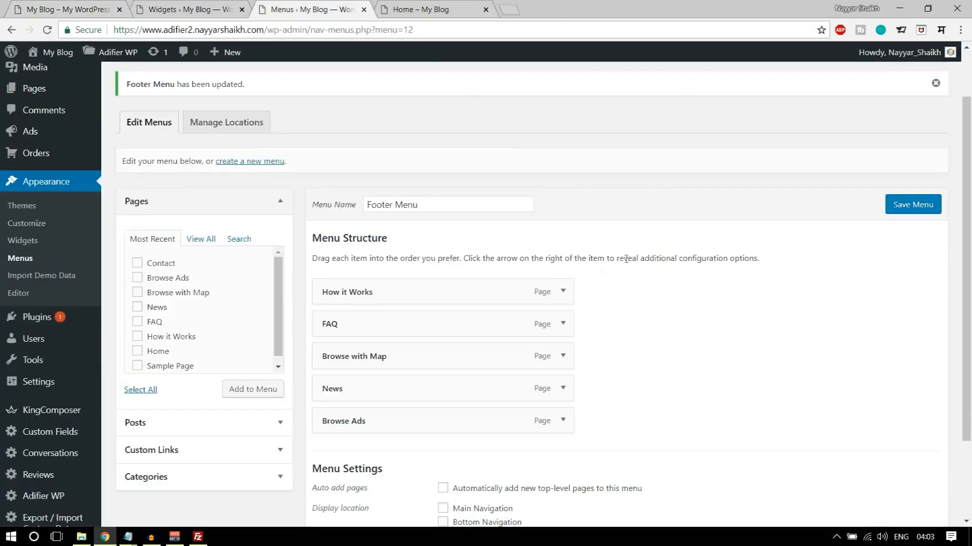
{"action": "left_click", "coordinate": [224, 9]}
{"action": "key", "text": "ctrl+v"}
{"action": "left_click", "coordinate": [670, 266]}
{"action": "left_click", "coordinate": [682, 181]}
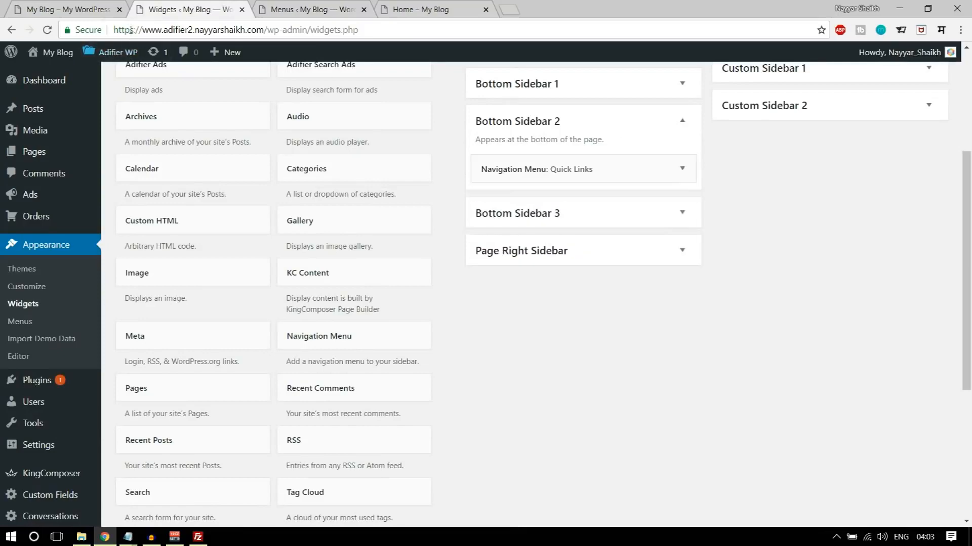
- Add a Search widget without a title below the Navigation Menu widget in Bottom Sidebar 2
{"action": "left_click", "coordinate": [107, 9]}
{"action": "left_click", "coordinate": [224, 6]}
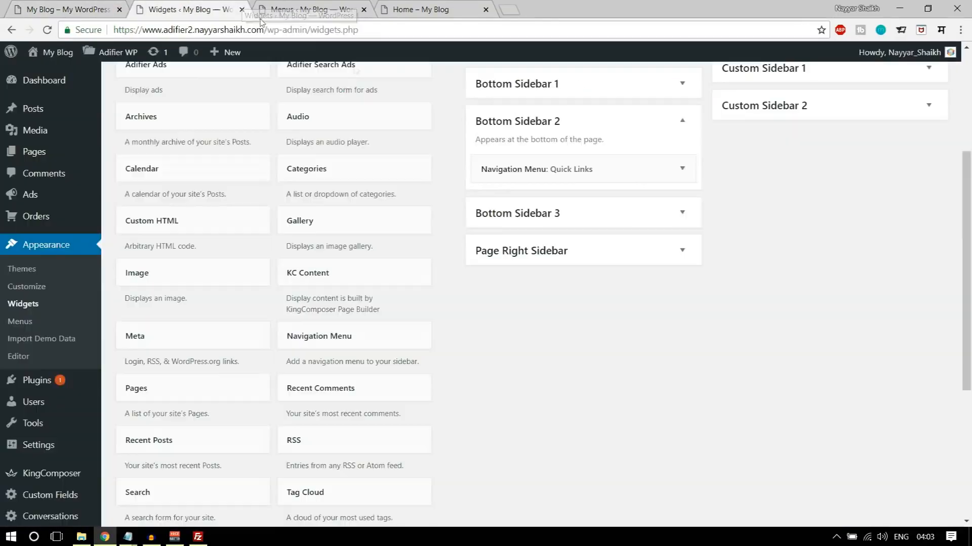
{"action": "scroll", "coordinate": [555, 324], "scroll_direction": "down", "scroll_amount": 3}
{"action": "left_click_drag", "start_coordinate": [210, 366], "coordinate": [586, 133]}
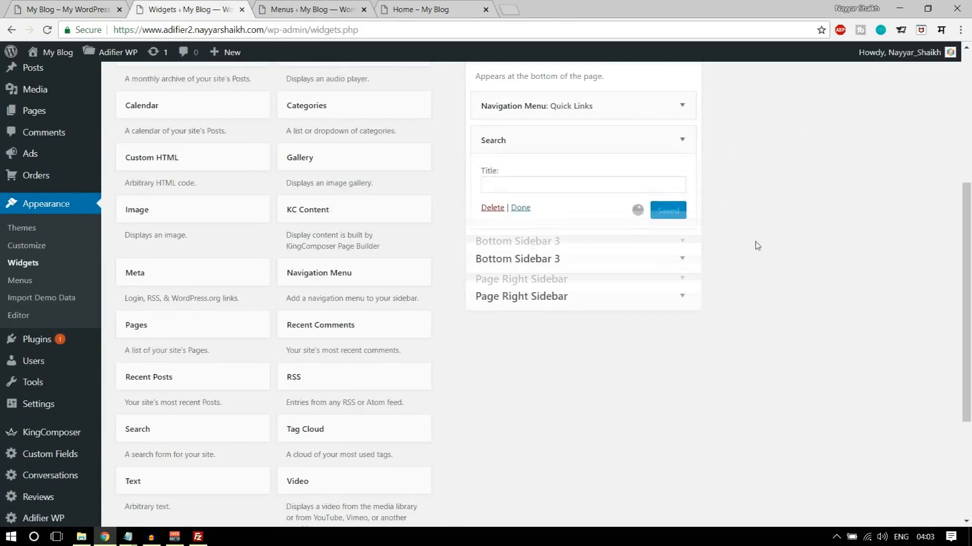
{"action": "scroll", "coordinate": [697, 282], "scroll_direction": "up", "scroll_amount": 3}
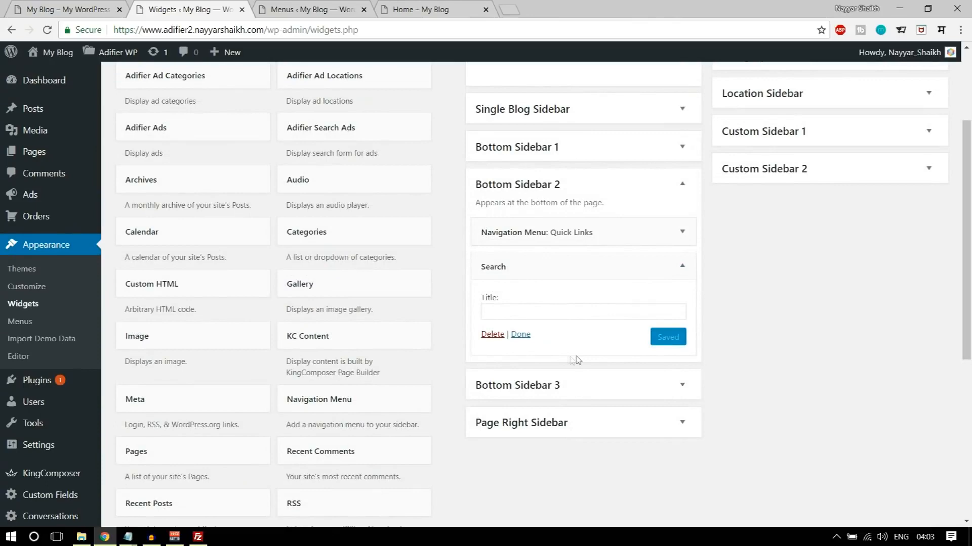
{"action": "left_click", "coordinate": [682, 266]}
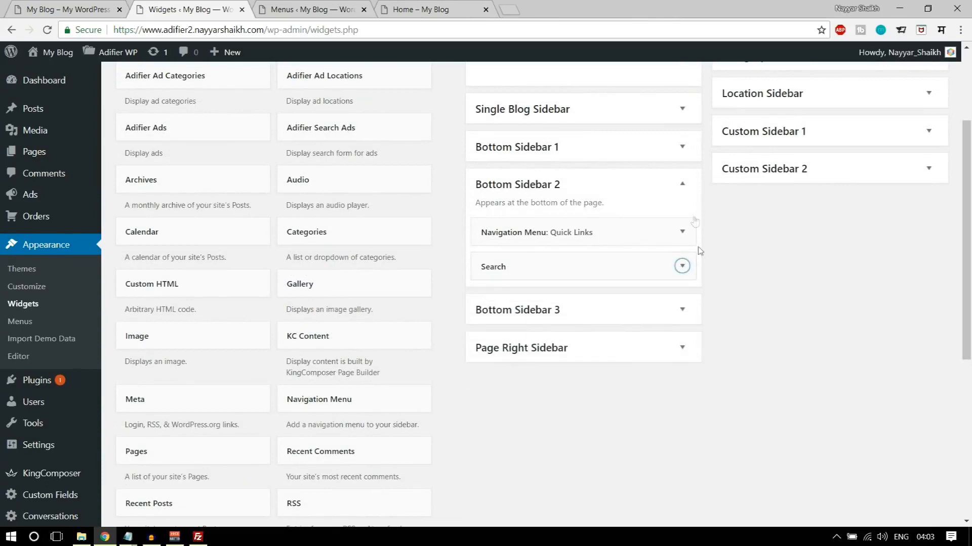
{"action": "left_click", "coordinate": [682, 184]}
- Reload the site's home page and compare its footer with the demo footer
{"action": "left_click", "coordinate": [420, 9]}
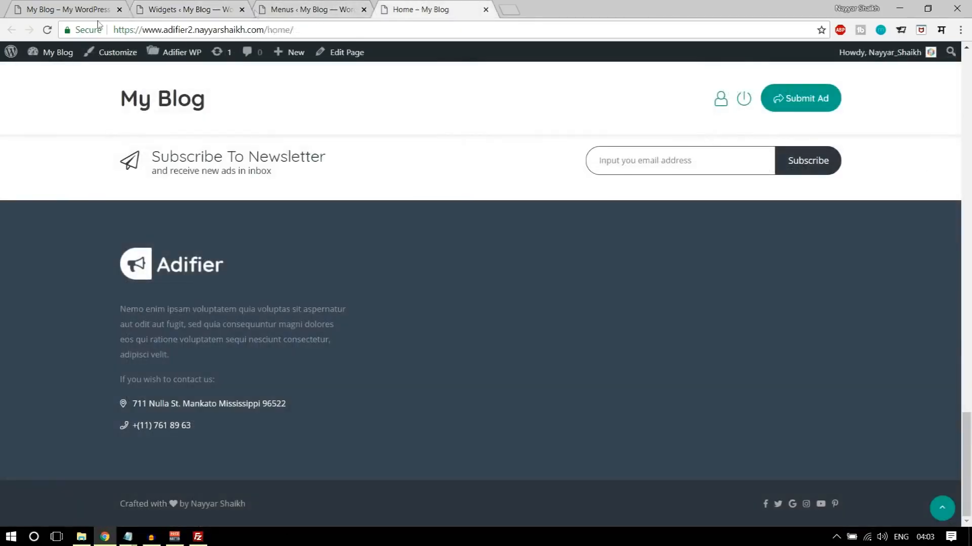
{"action": "left_click", "coordinate": [45, 30]}
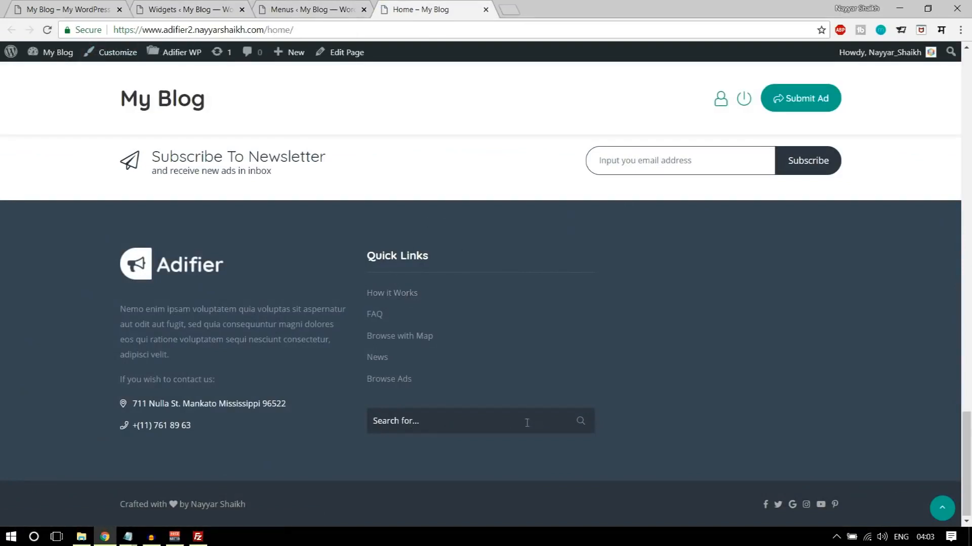
{"action": "left_click", "coordinate": [75, 5]}
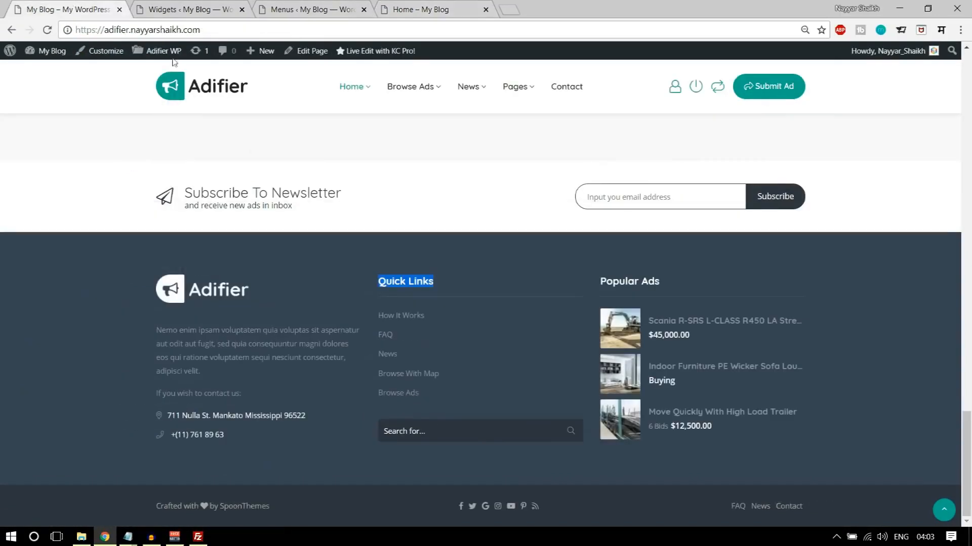
- Add an Adifier Ads widget to Bottom Sidebar 3 and title it "Popular Ads", copied from the demo footer
{"action": "left_click", "coordinate": [215, 6]}
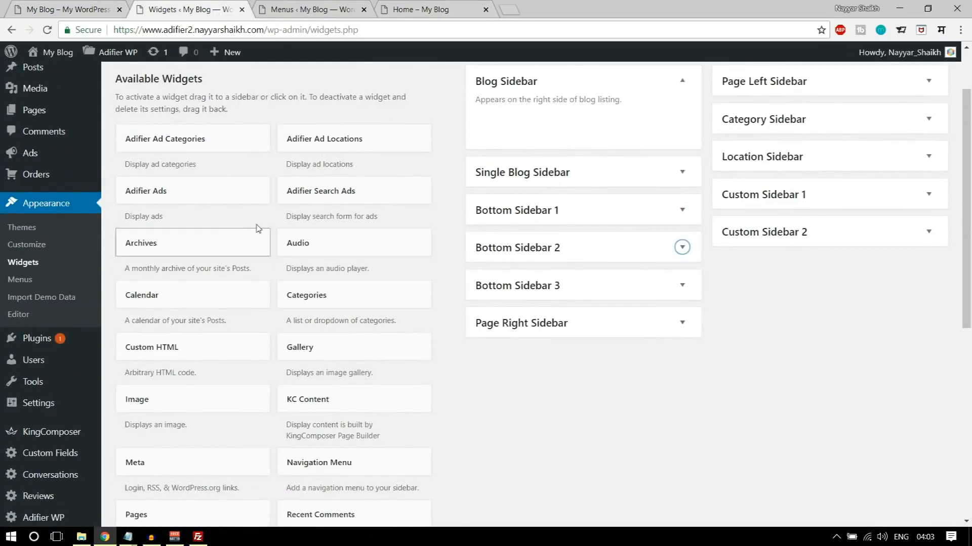
{"action": "left_click_drag", "start_coordinate": [174, 190], "coordinate": [579, 288]}
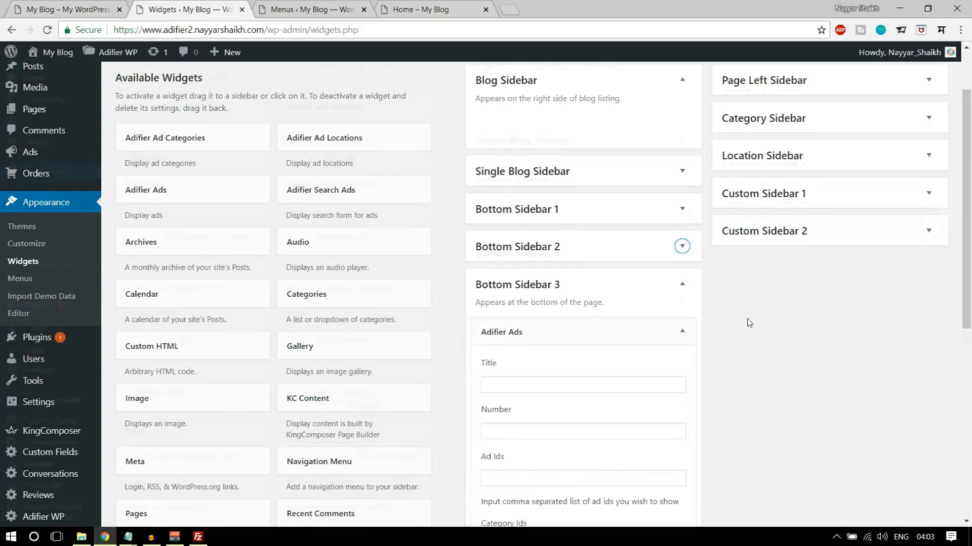
{"action": "scroll", "coordinate": [749, 322], "scroll_direction": "down", "scroll_amount": 4}
{"action": "left_click", "coordinate": [516, 195]}
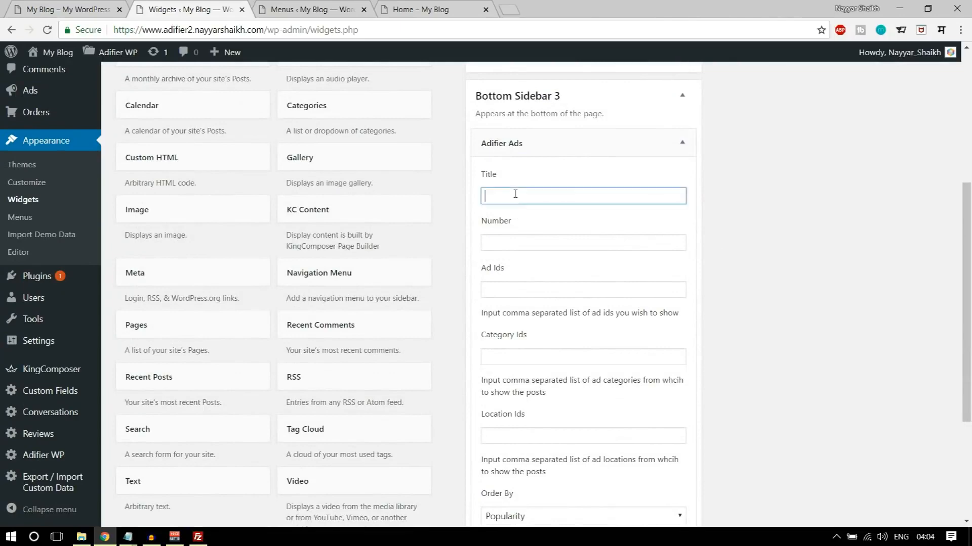
{"action": "left_click", "coordinate": [37, 11]}
{"action": "left_click_drag", "start_coordinate": [640, 282], "coordinate": [597, 282]}
{"action": "left_click", "coordinate": [595, 279]}
{"action": "left_click_drag", "start_coordinate": [672, 284], "coordinate": [596, 283]}
{"action": "key", "text": "ctrl+c"}
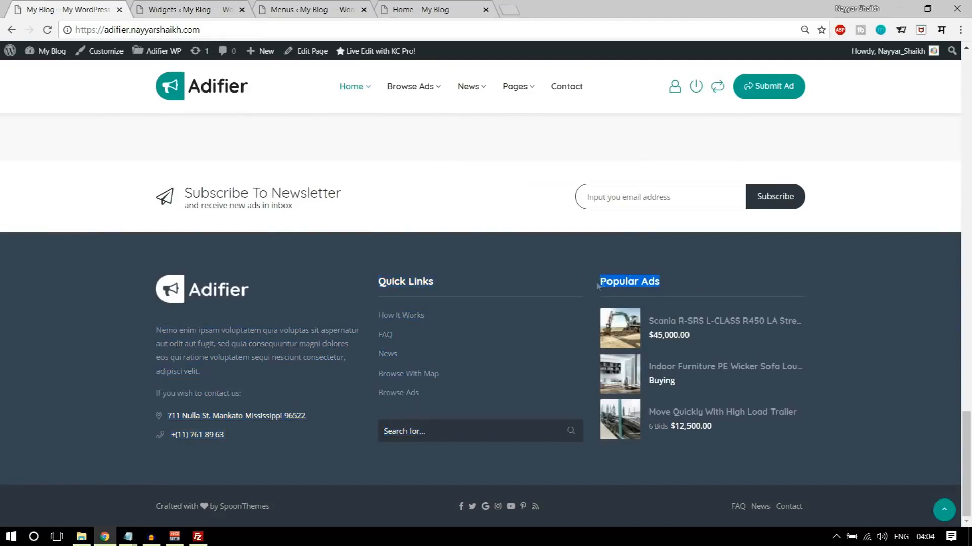
{"action": "left_click", "coordinate": [178, 6]}
{"action": "key", "text": "ctrl+v"}
- Set the Adifier Ads widget to show 3 ads ordered by Popularity, and save it
{"action": "left_click", "coordinate": [591, 249]}
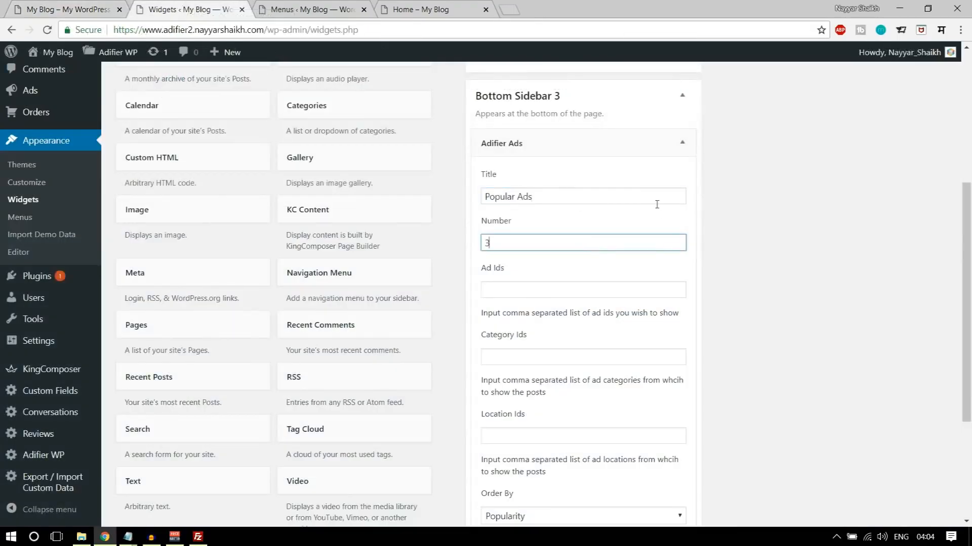
{"action": "scroll", "coordinate": [819, 300], "scroll_direction": "down", "scroll_amount": 4}
{"action": "left_click", "coordinate": [597, 328]}
{"action": "left_click", "coordinate": [656, 403]}
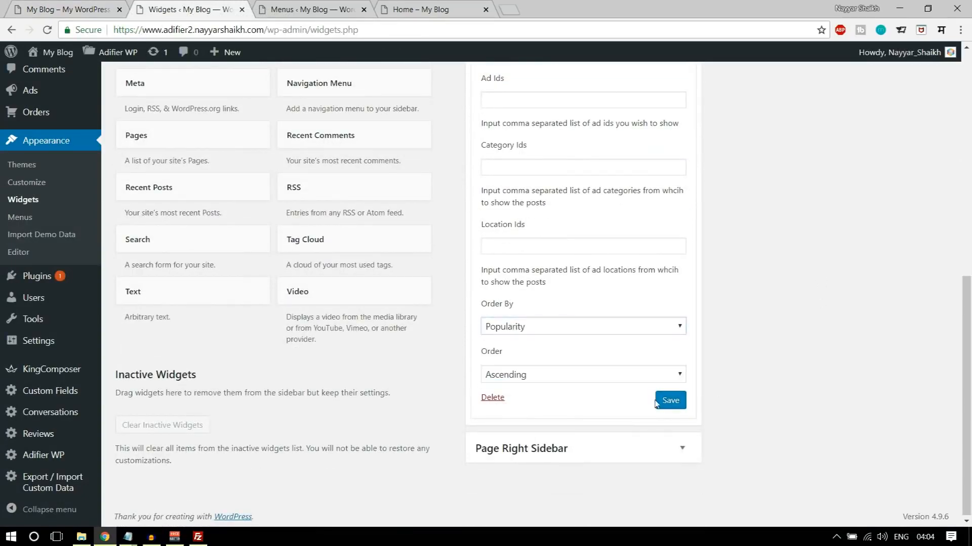
- Reload the site's home page, check the Popular Ads column in its footer, and return to the demo's footer
{"action": "left_click", "coordinate": [387, 5]}
{"action": "left_click", "coordinate": [46, 30]}
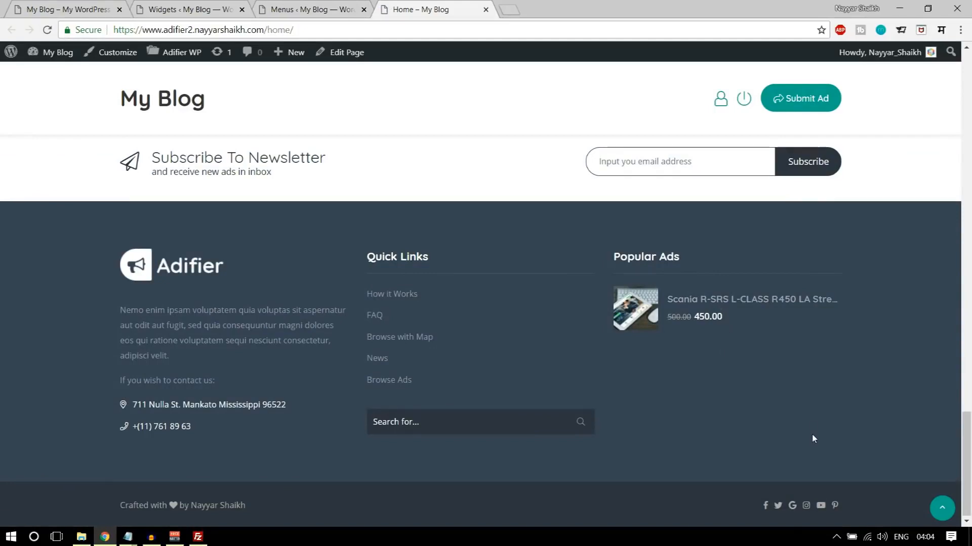
{"action": "left_click", "coordinate": [941, 506]}
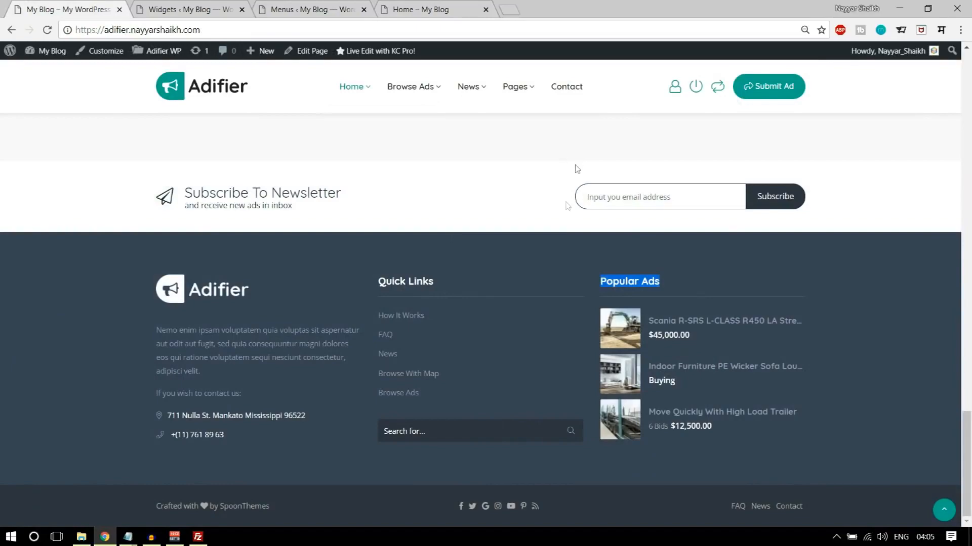
{"action": "scroll", "coordinate": [574, 167], "scroll_direction": "up", "scroll_amount": 10}
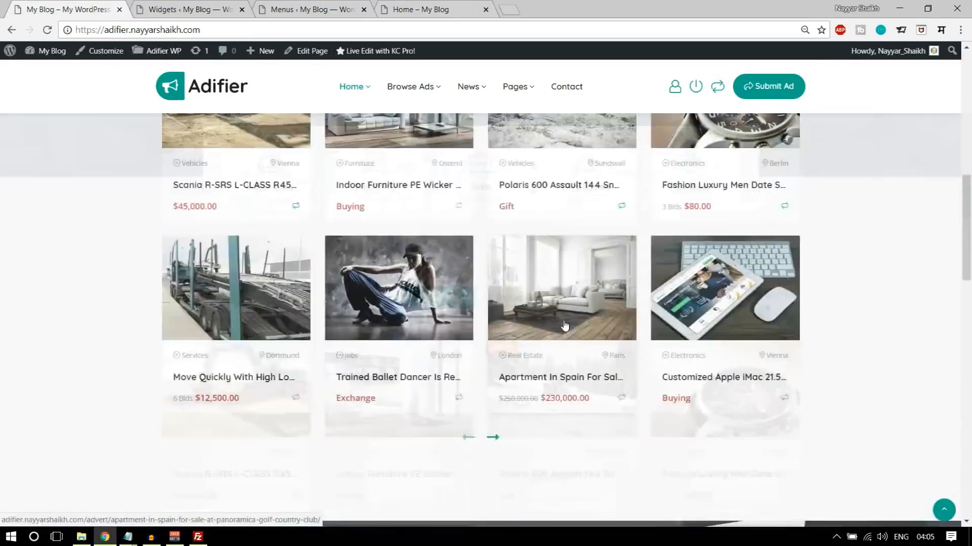
{"action": "scroll", "coordinate": [564, 320], "scroll_direction": "down", "scroll_amount": 10}
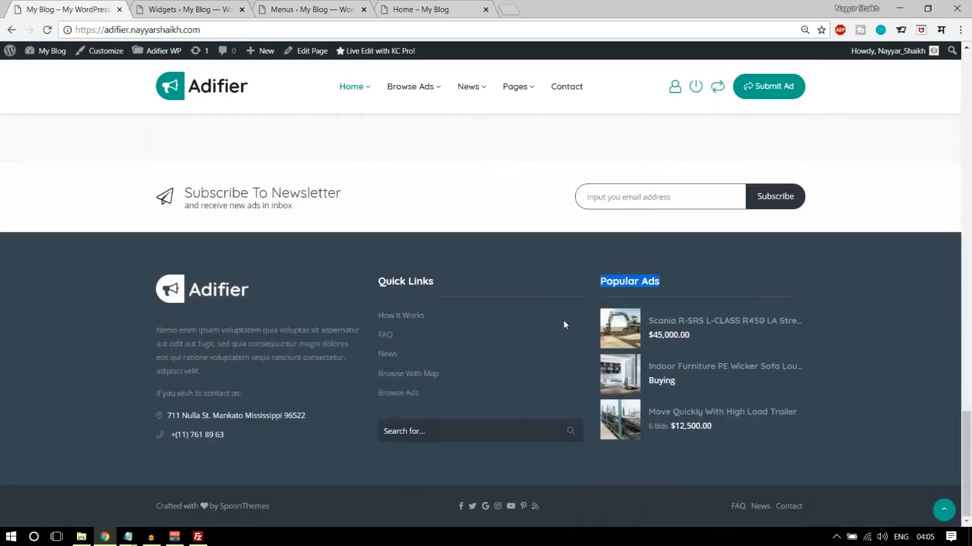
- Open the demo's How It Works page from its footer links and review the page's layout
{"action": "left_click", "coordinate": [421, 317]}
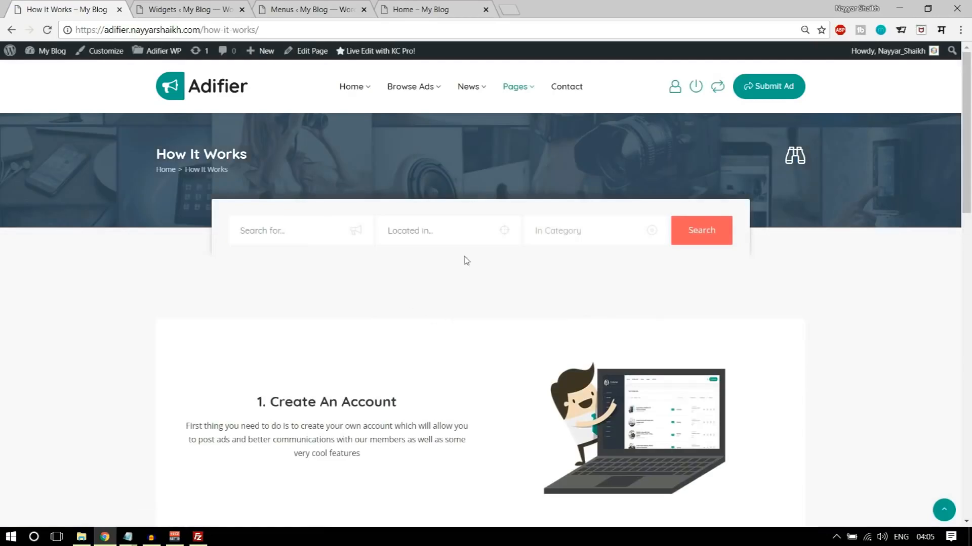
{"action": "scroll", "coordinate": [700, 273], "scroll_direction": "down", "scroll_amount": 15}
{"action": "scroll", "coordinate": [726, 336], "scroll_direction": "up", "scroll_amount": 13}
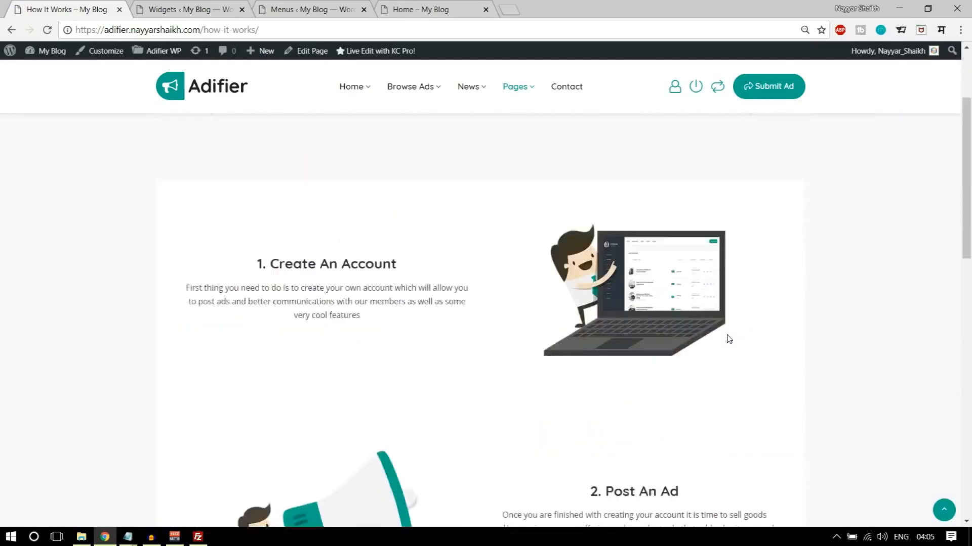
{"action": "scroll", "coordinate": [729, 339], "scroll_direction": "up", "scroll_amount": 3}
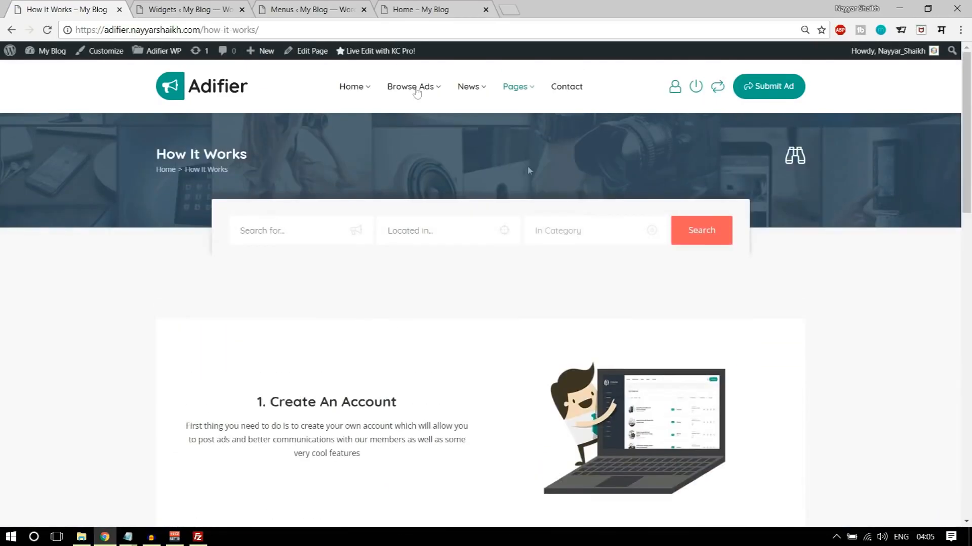
- Open the How it Works page of the new site for editing from its list of pages
{"action": "left_click", "coordinate": [233, 4]}
{"action": "scroll", "coordinate": [205, 175], "scroll_direction": "up", "scroll_amount": 10}
{"action": "left_click", "coordinate": [43, 154]}
{"action": "scroll", "coordinate": [351, 273], "scroll_direction": "down", "scroll_amount": 3}
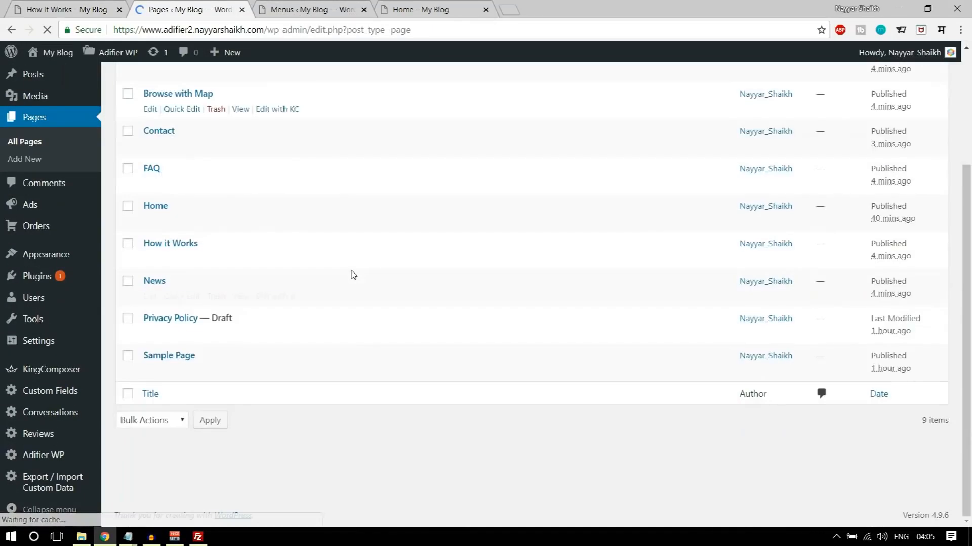
{"action": "mouse_move", "coordinate": [164, 261]}
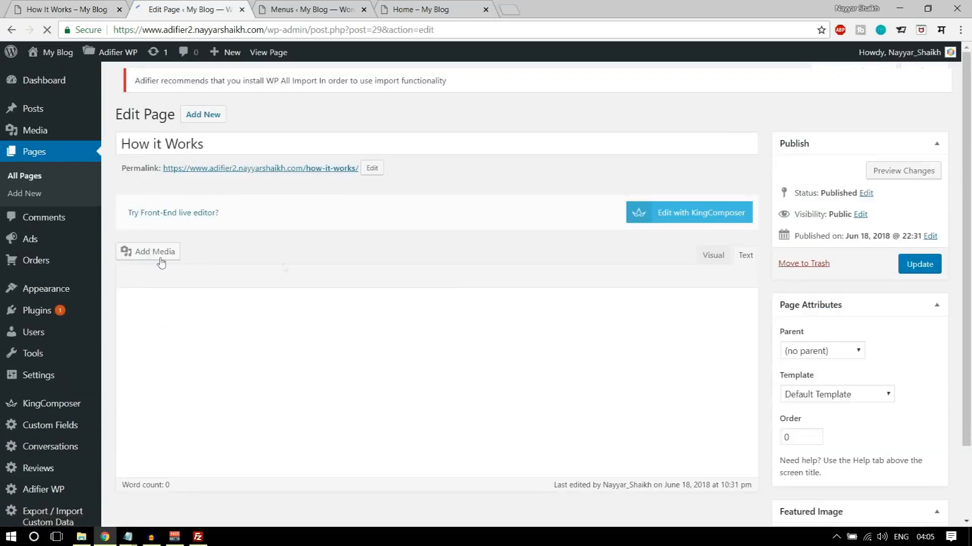
- Look through the available page templates and view the live How it Works page through its permalink
{"action": "left_click", "coordinate": [877, 405]}
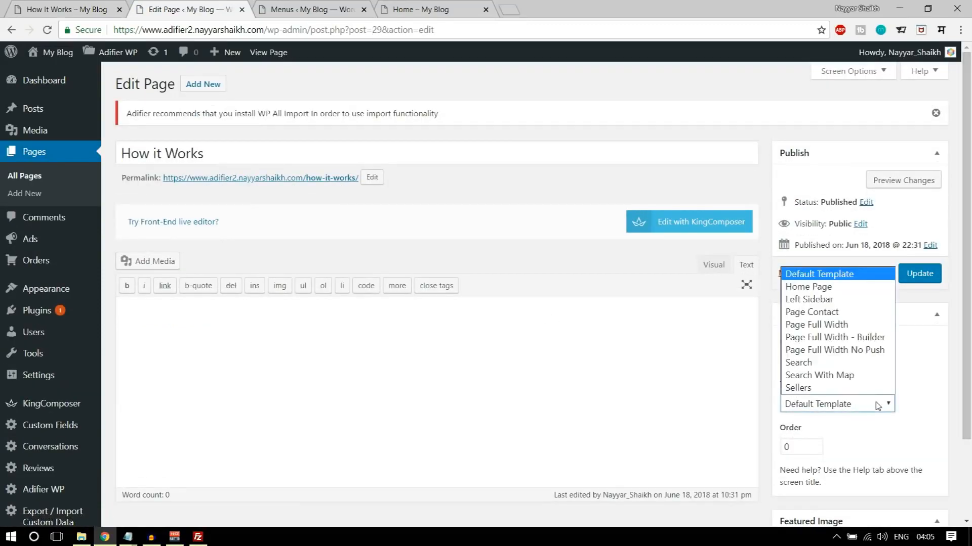
{"action": "left_click", "coordinate": [877, 405]}
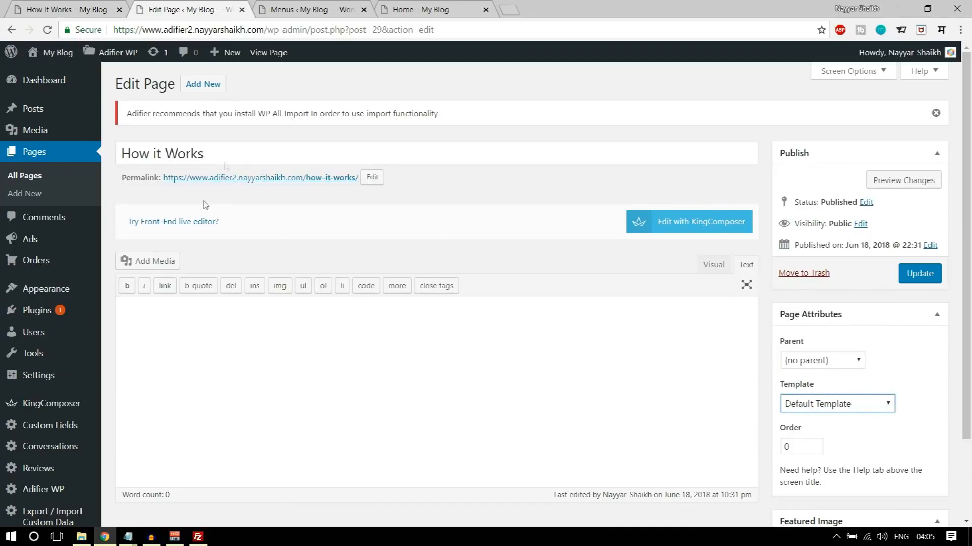
{"action": "left_click", "coordinate": [277, 179]}
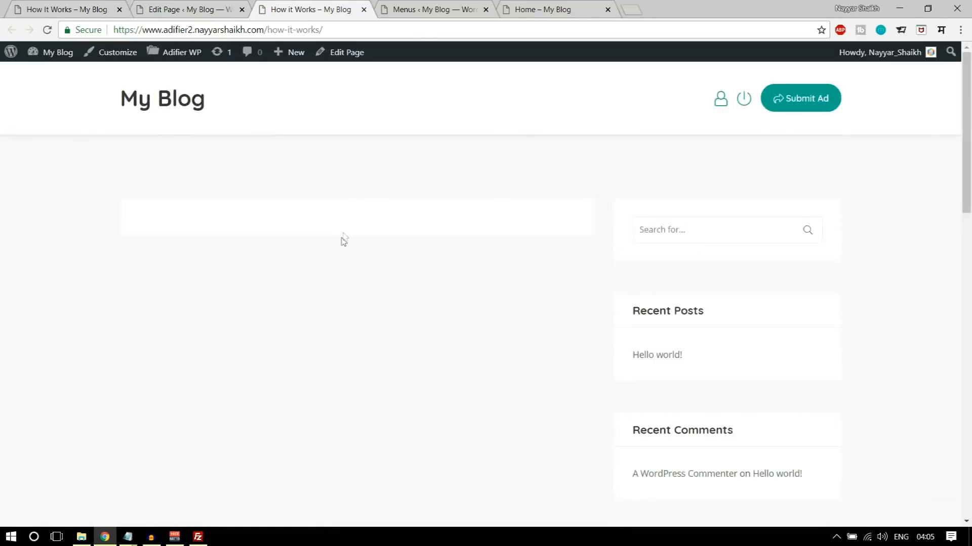
{"action": "left_click", "coordinate": [167, 9]}
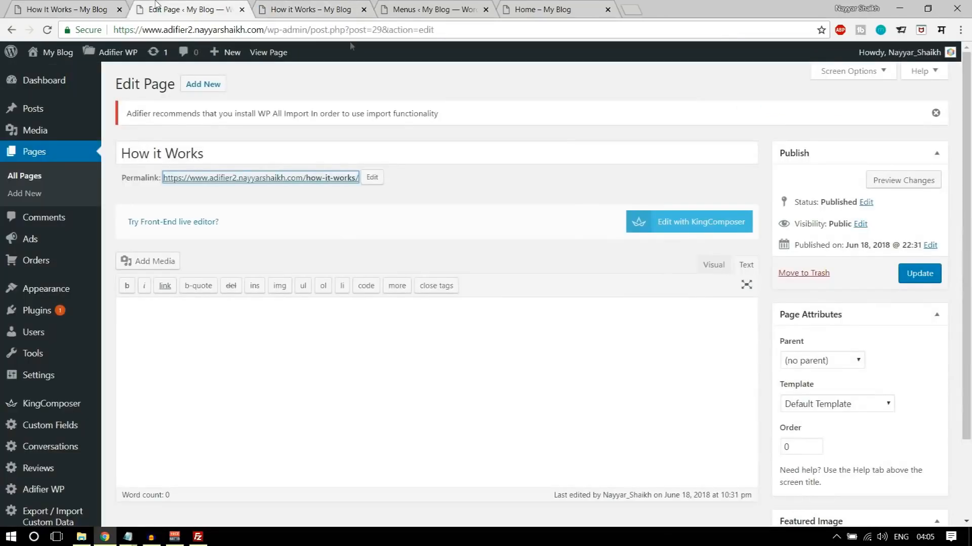
- Set the How it Works page's template to Page Full Width No Push, update the page, and reload its live version
{"action": "scroll", "coordinate": [862, 380], "scroll_direction": "down", "scroll_amount": 2}
{"action": "left_click", "coordinate": [841, 310]}
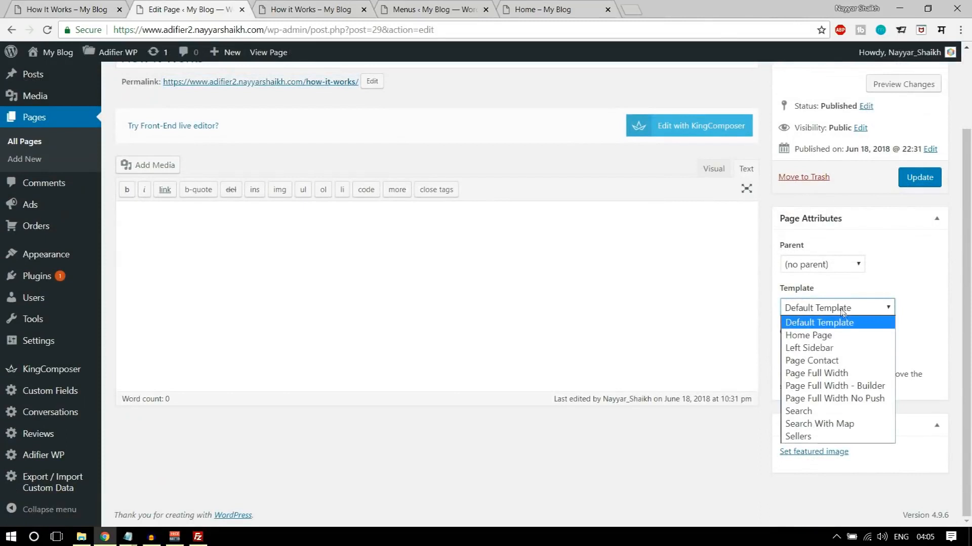
{"action": "left_click", "coordinate": [867, 400]}
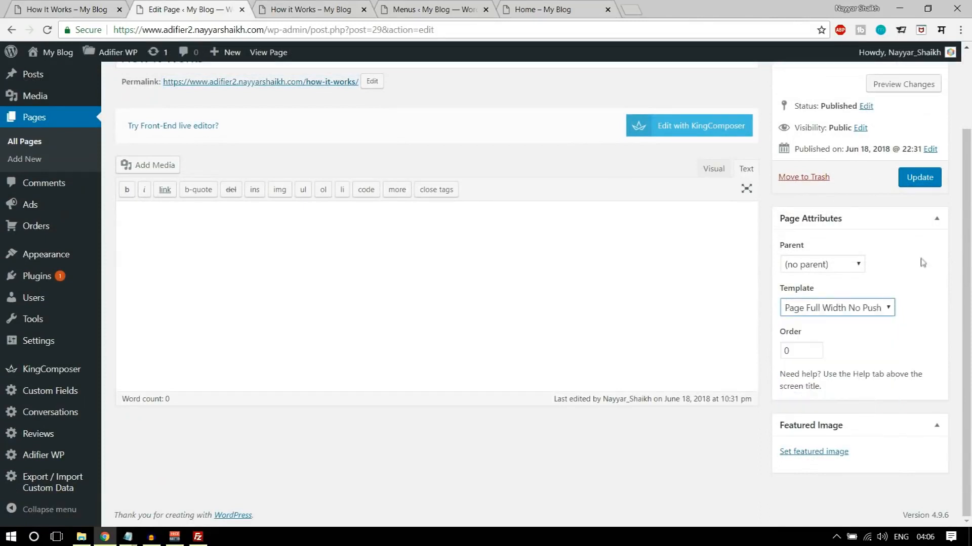
{"action": "left_click", "coordinate": [919, 177]}
{"action": "left_click", "coordinate": [311, 9]}
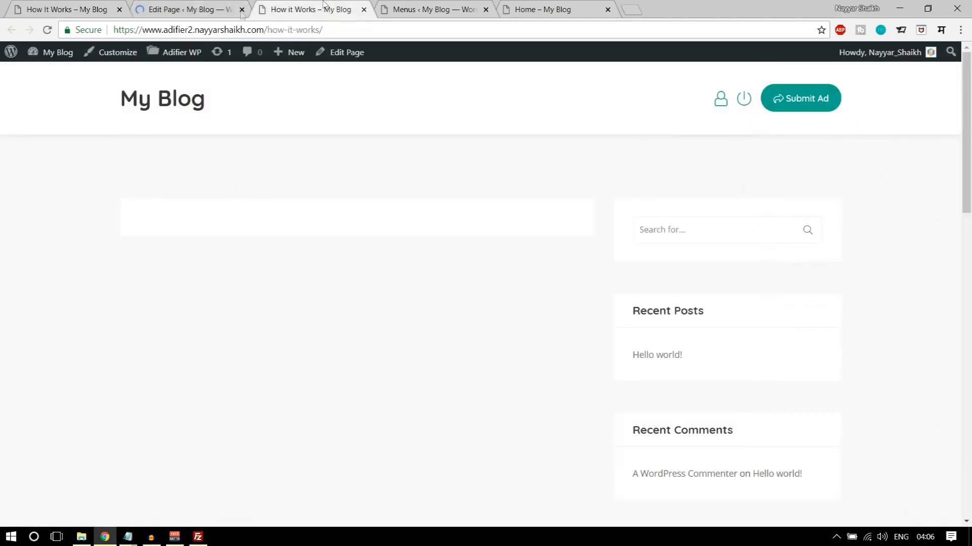
{"action": "left_click", "coordinate": [48, 30]}
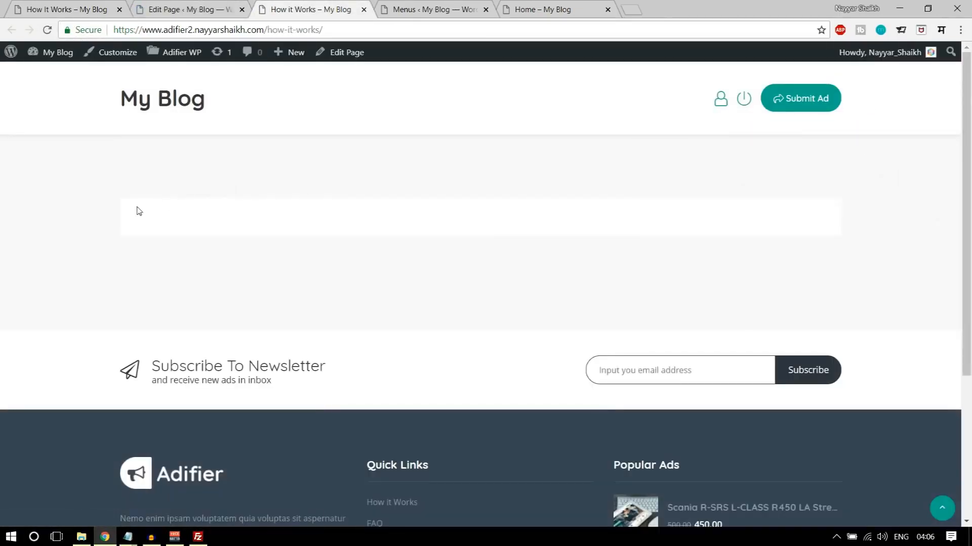
- Switch the How it Works page to KingComposer editing and copy the "1. Create An Account" heading and paragraph from the demo page
{"action": "left_click", "coordinate": [213, 6]}
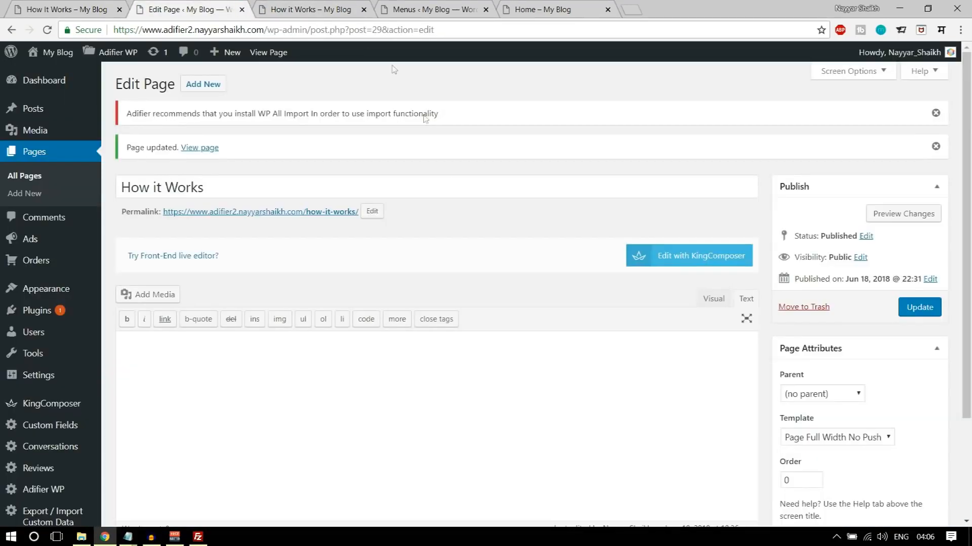
{"action": "left_click", "coordinate": [696, 272]}
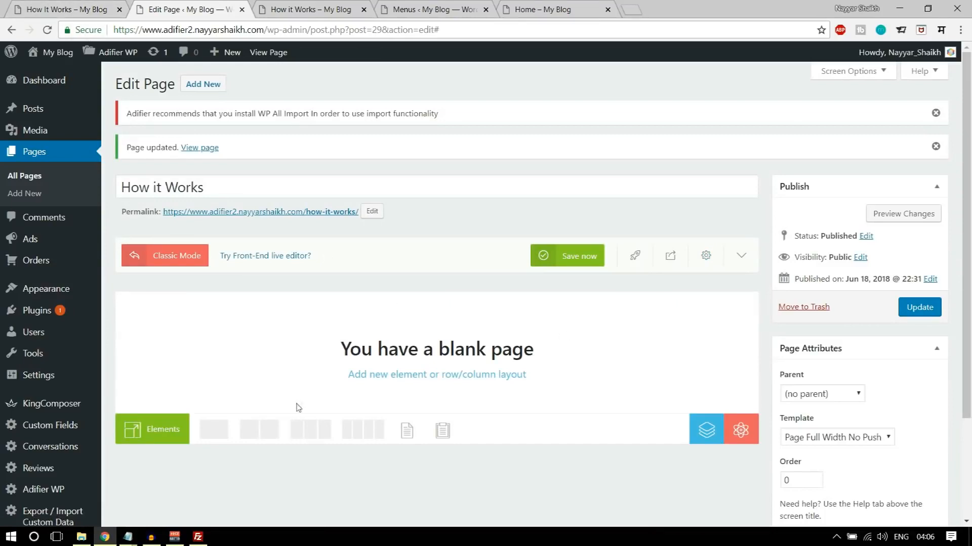
{"action": "left_click", "coordinate": [76, 6]}
{"action": "scroll", "coordinate": [464, 389], "scroll_direction": "down", "scroll_amount": 3}
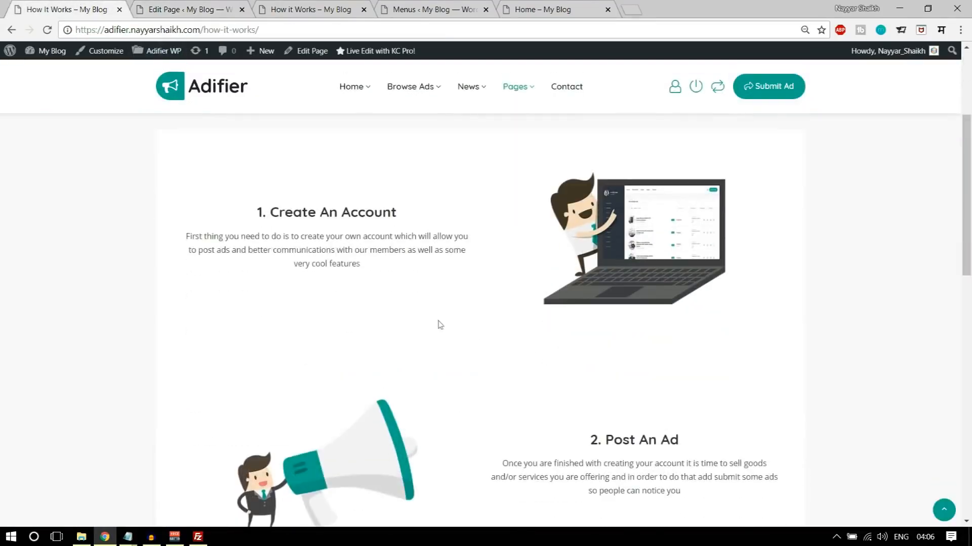
{"action": "left_click_drag", "start_coordinate": [258, 213], "coordinate": [367, 269]}
{"action": "key", "text": "ctrl+c"}
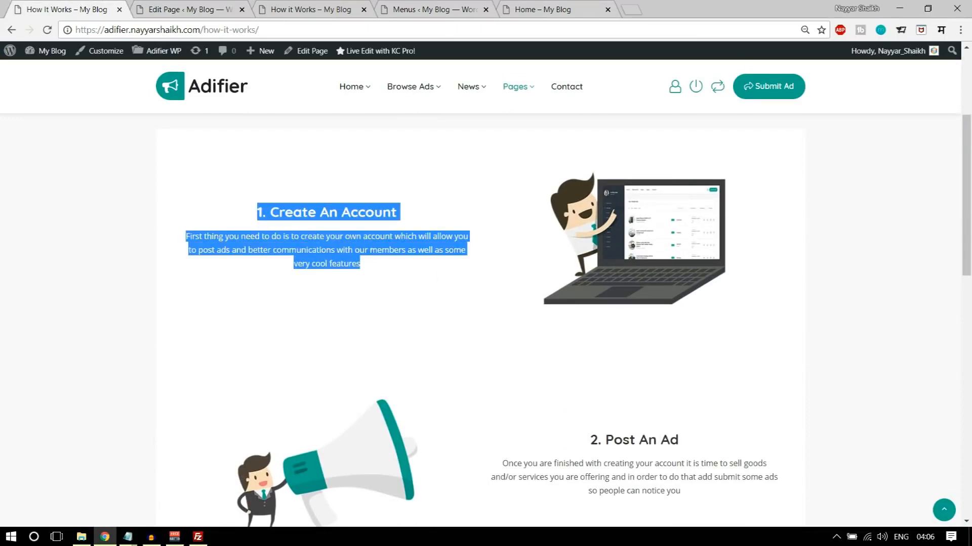
{"action": "scroll", "coordinate": [468, 306], "scroll_direction": "down", "scroll_amount": 3}
{"action": "scroll", "coordinate": [469, 315], "scroll_direction": "up", "scroll_amount": 3}
{"action": "scroll", "coordinate": [590, 336], "scroll_direction": "down", "scroll_amount": 5}
{"action": "scroll", "coordinate": [452, 335], "scroll_direction": "up", "scroll_amount": 8}
{"action": "scroll", "coordinate": [471, 237], "scroll_direction": "down", "scroll_amount": 3}
- Add a 2-column row to the blank How it Works page
{"action": "left_click", "coordinate": [188, 9]}
{"action": "scroll", "coordinate": [642, 285], "scroll_direction": "down", "scroll_amount": 2}
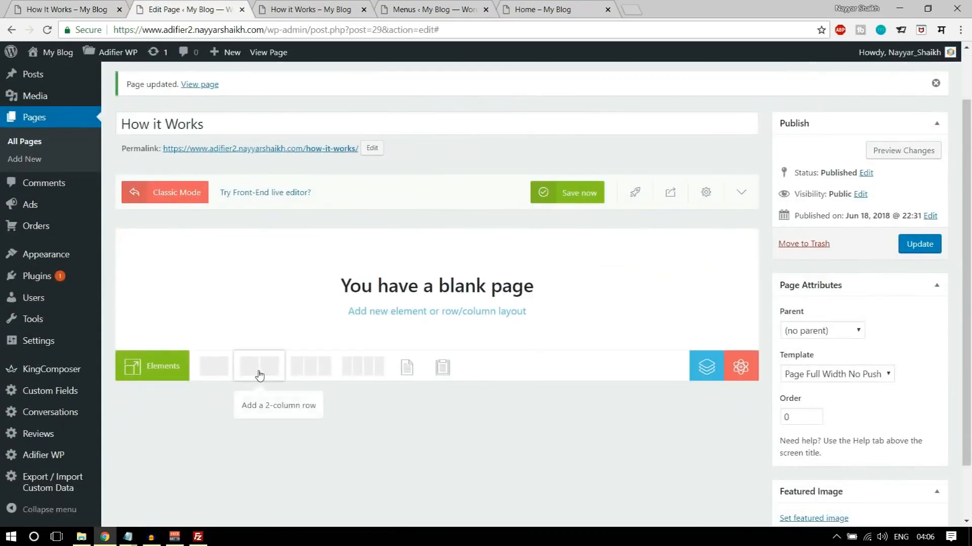
{"action": "left_click", "coordinate": [260, 374]}
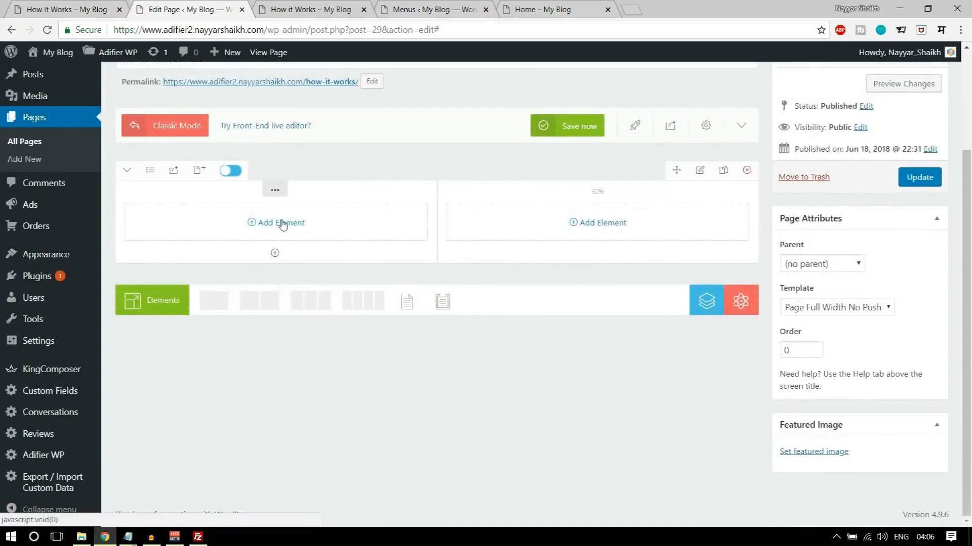
- Add a Text Block to the row's first column, replace its sample text with the copied "1. Create An Account" text, and save it
{"action": "left_click", "coordinate": [282, 224]}
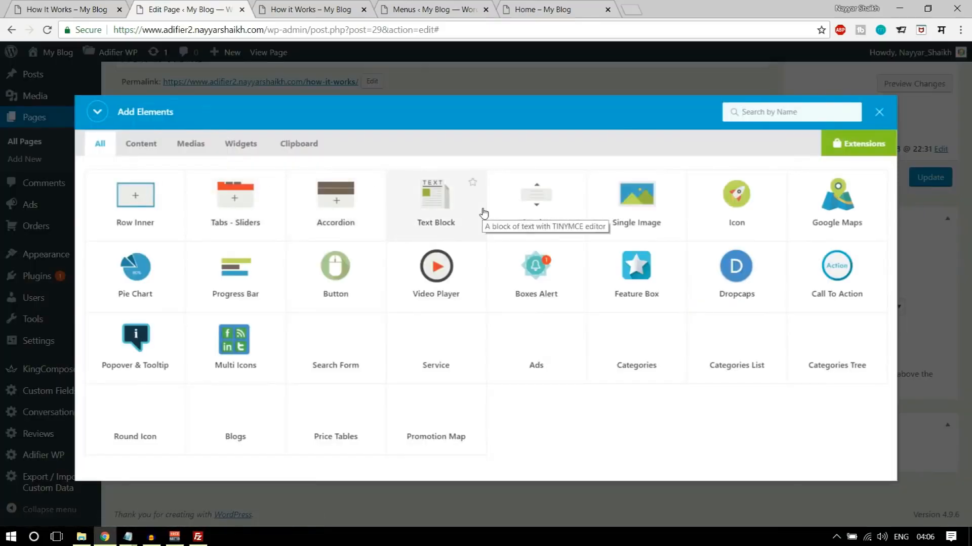
{"action": "type", "text": "tex"}
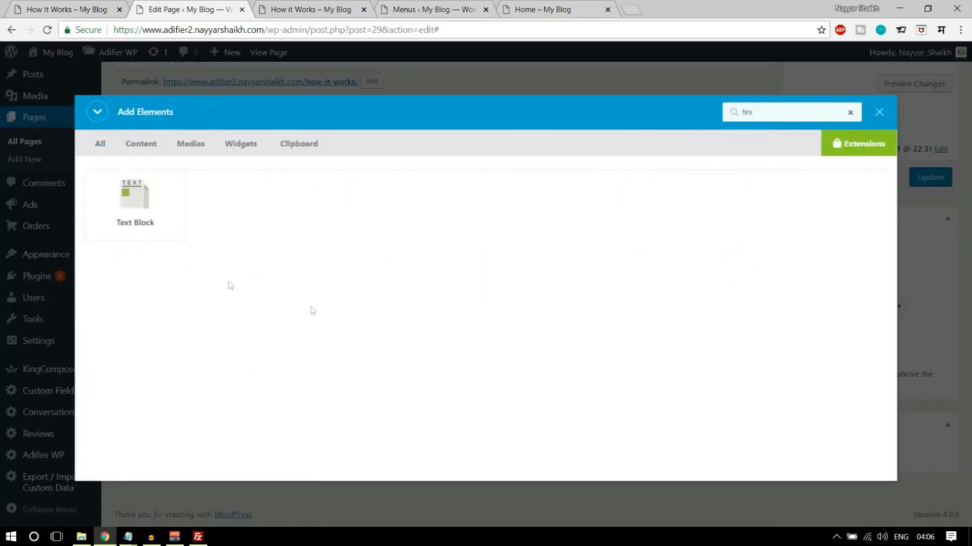
{"action": "left_click", "coordinate": [147, 225]}
{"action": "key", "text": "ctrl+a"}
{"action": "key", "text": "ctrl+v"}
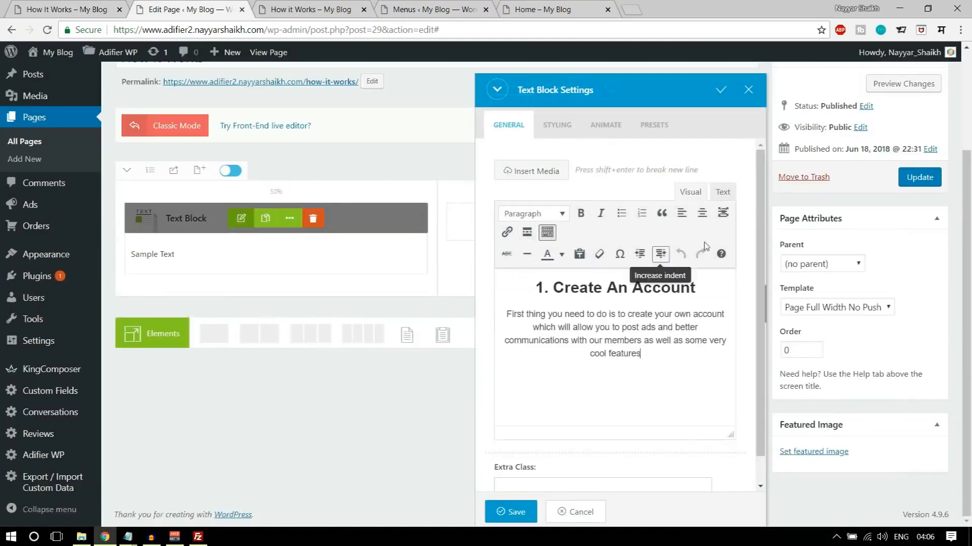
{"action": "scroll", "coordinate": [657, 332], "scroll_direction": "down", "scroll_amount": 1}
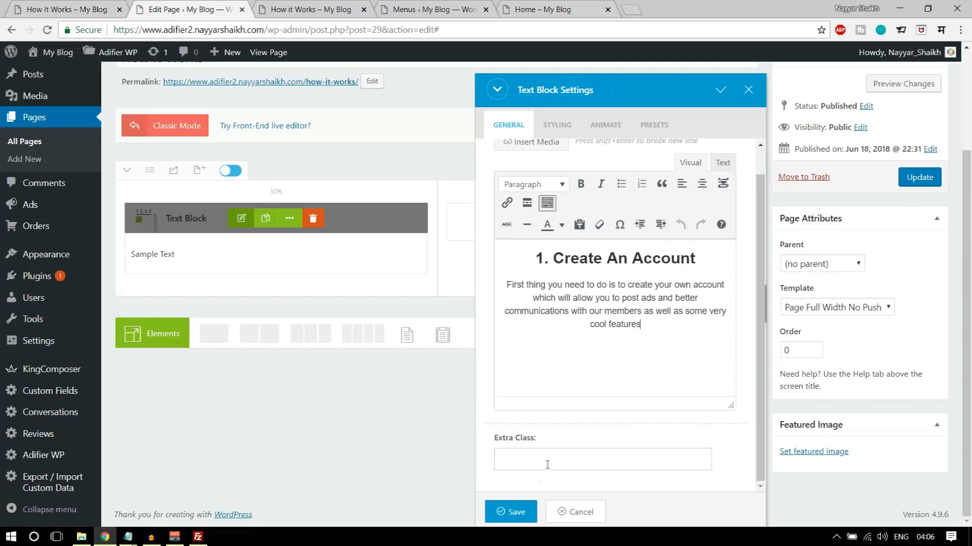
{"action": "left_click", "coordinate": [512, 512]}
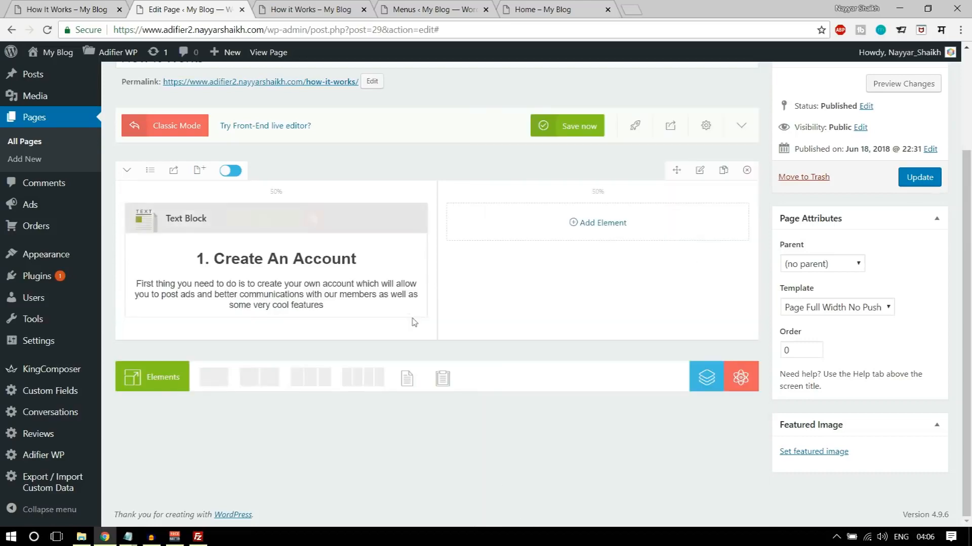
- Add a Single Image element to the row's second column
{"action": "left_click", "coordinate": [585, 224]}
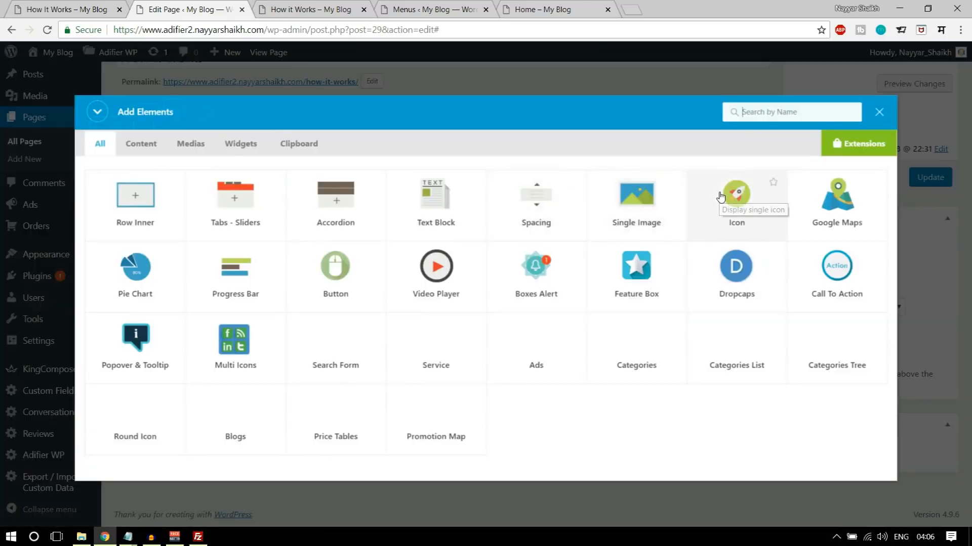
{"action": "type", "text": "ima"}
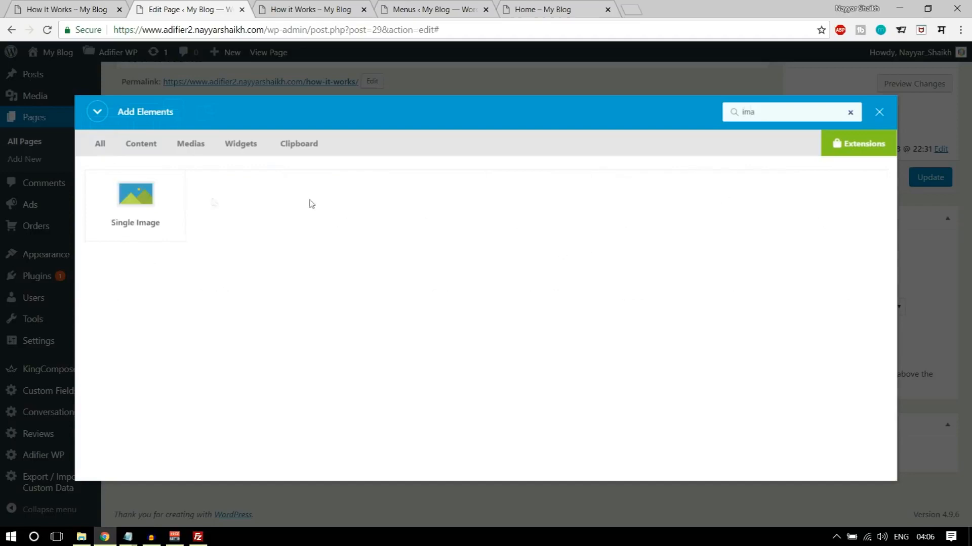
{"action": "left_click", "coordinate": [156, 200]}
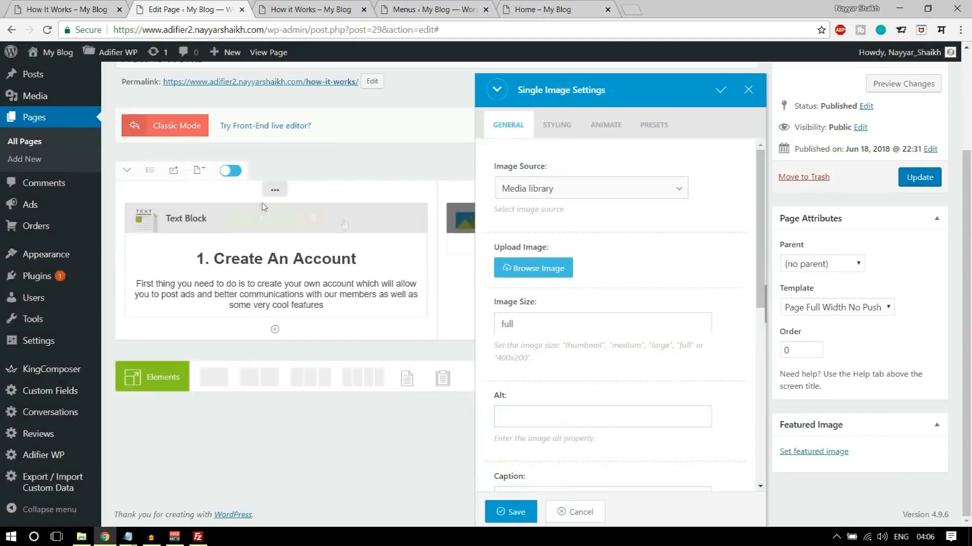
- Upload the hiw-1, hiw-2 and hiw-3 images from the Adifier Media folder through the Single Image element's image chooser
{"action": "left_click", "coordinate": [553, 260]}
{"action": "left_click", "coordinate": [70, 103]}
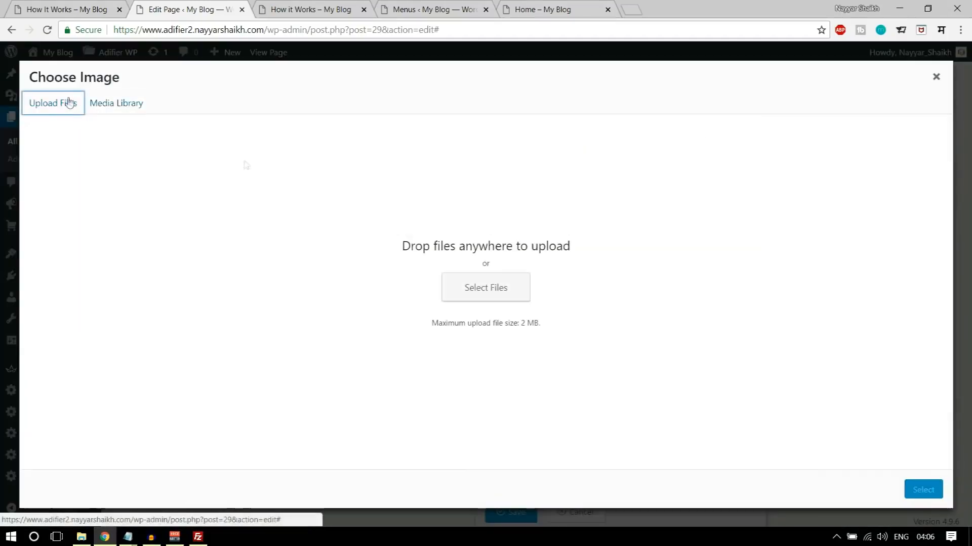
{"action": "left_click", "coordinate": [514, 286]}
{"action": "scroll", "coordinate": [359, 182], "scroll_direction": "down", "scroll_amount": 2}
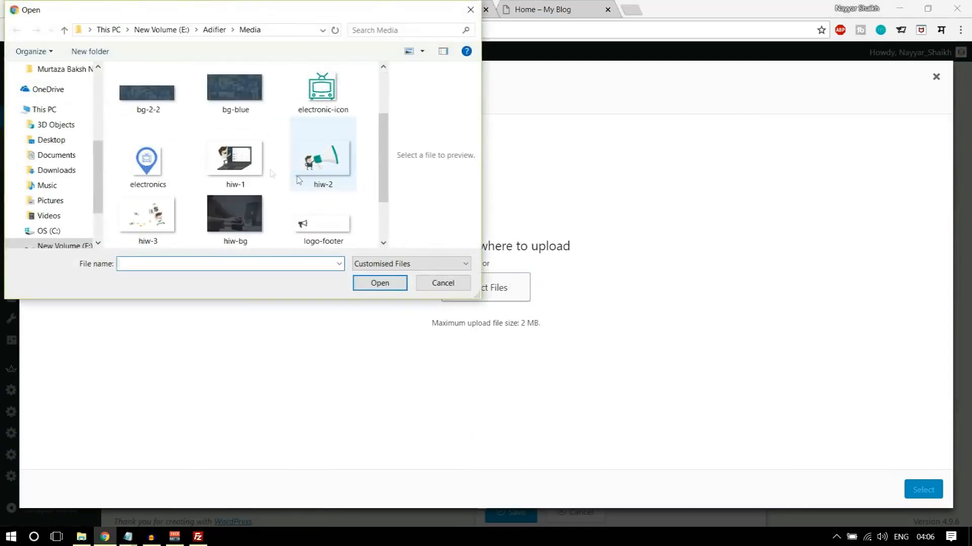
{"action": "left_click", "coordinate": [257, 166]}
{"action": "scroll", "coordinate": [296, 202], "scroll_direction": "down", "scroll_amount": 2}
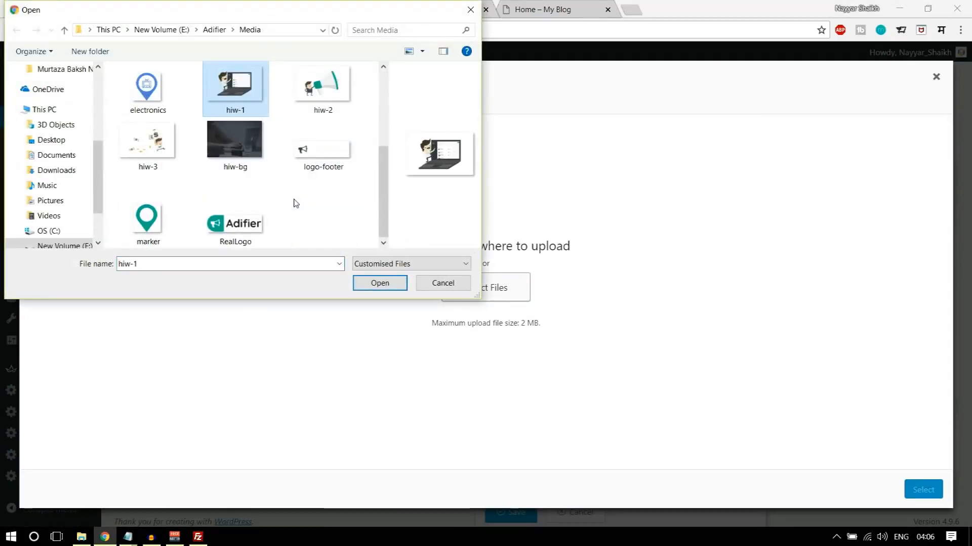
{"action": "scroll", "coordinate": [296, 203], "scroll_direction": "up", "scroll_amount": 3}
{"action": "scroll", "coordinate": [296, 202], "scroll_direction": "down", "scroll_amount": 2}
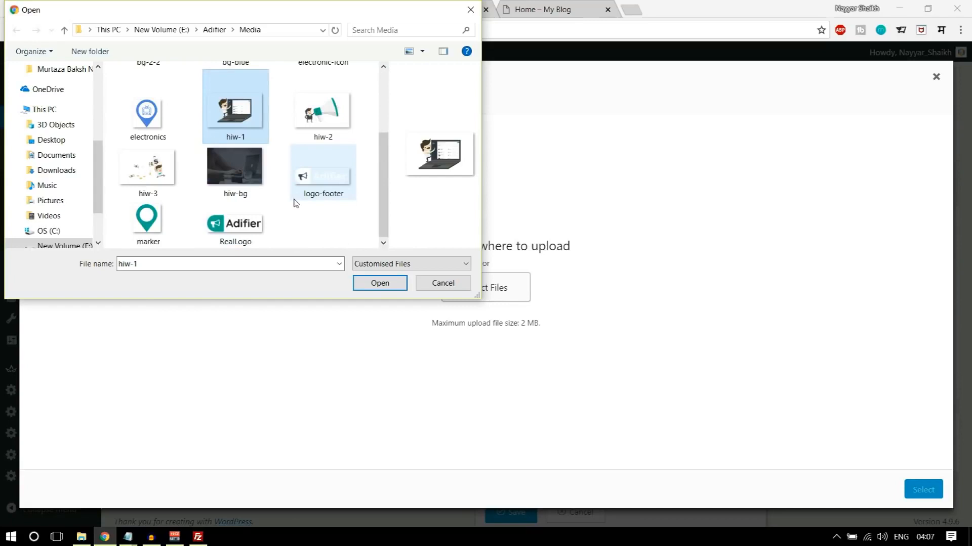
{"action": "left_click", "coordinate": [323, 109], "text": "ctrl"}
{"action": "left_click", "coordinate": [148, 169], "text": "ctrl"}
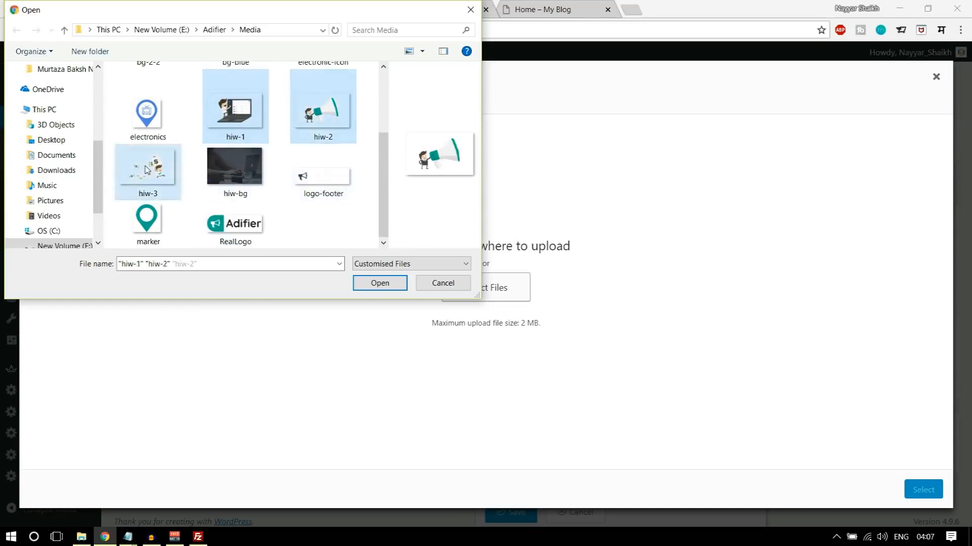
{"action": "left_click", "coordinate": [363, 283]}
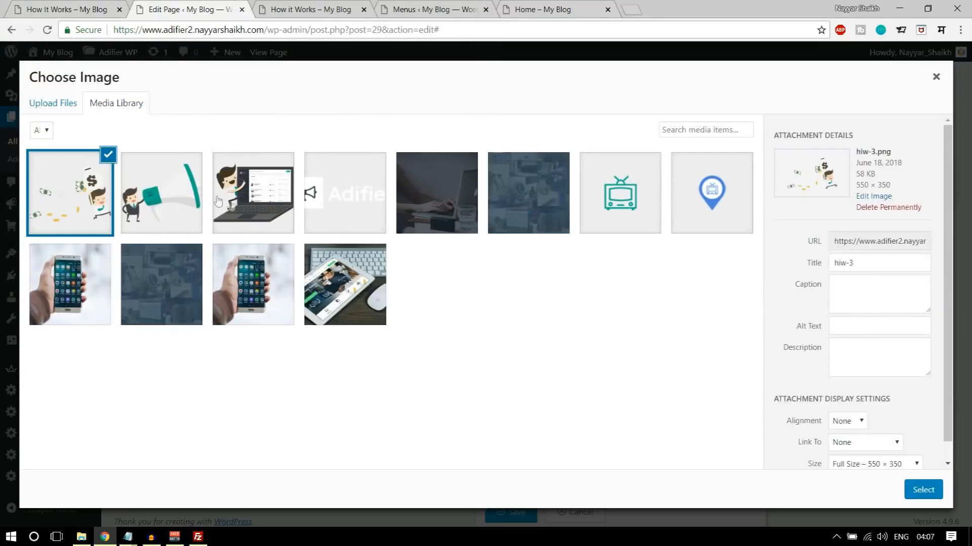
- Assign hiw-1.png to the Single Image element and save its settings
{"action": "left_click", "coordinate": [263, 192]}
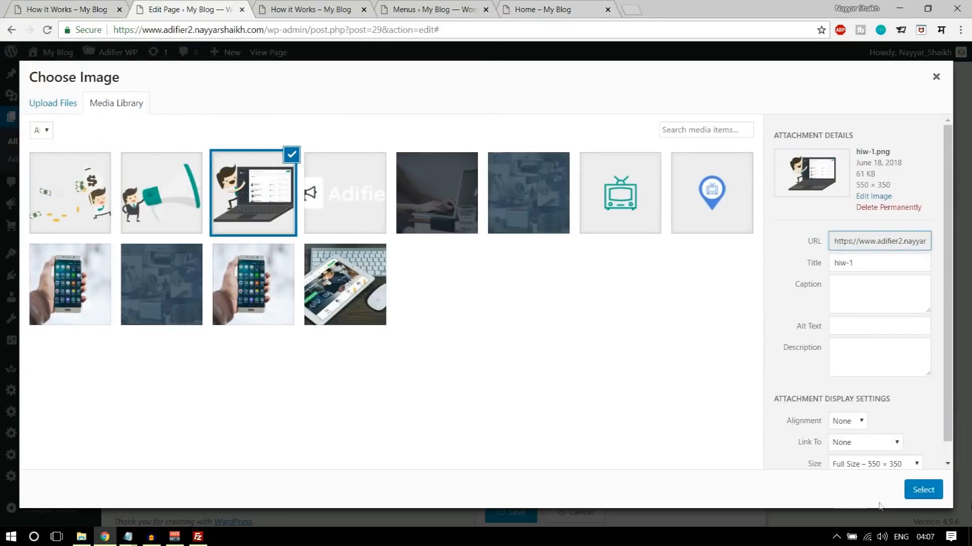
{"action": "left_click", "coordinate": [923, 489]}
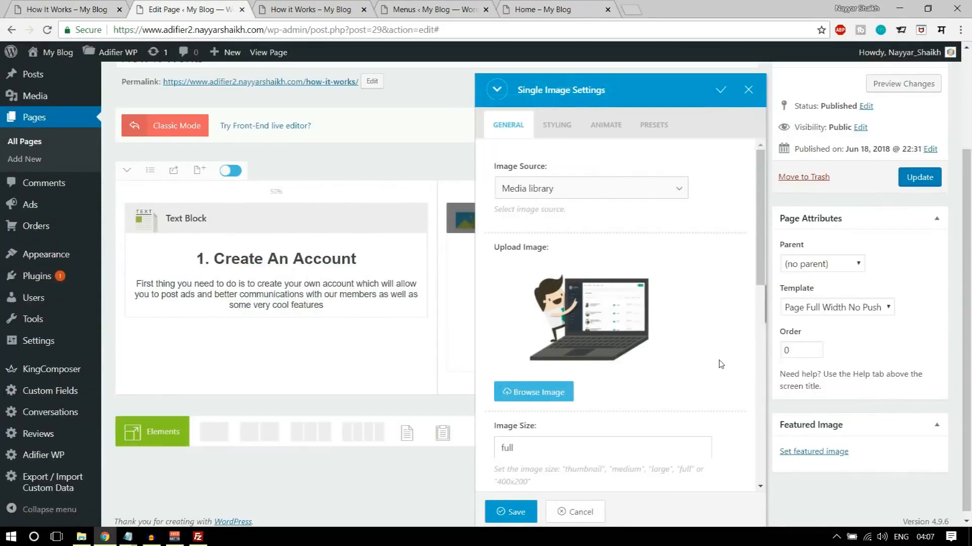
{"action": "scroll", "coordinate": [721, 364], "scroll_direction": "down", "scroll_amount": 8}
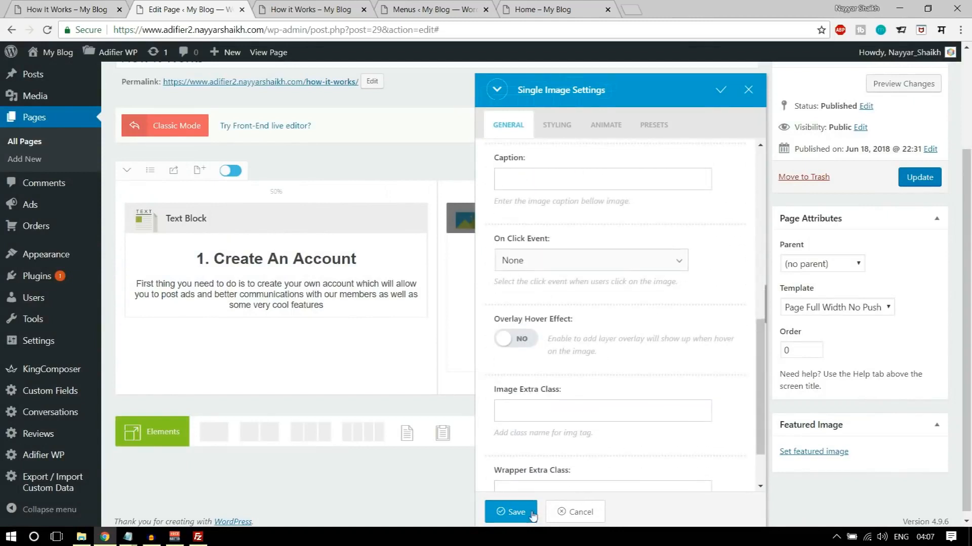
{"action": "left_click", "coordinate": [533, 515]}
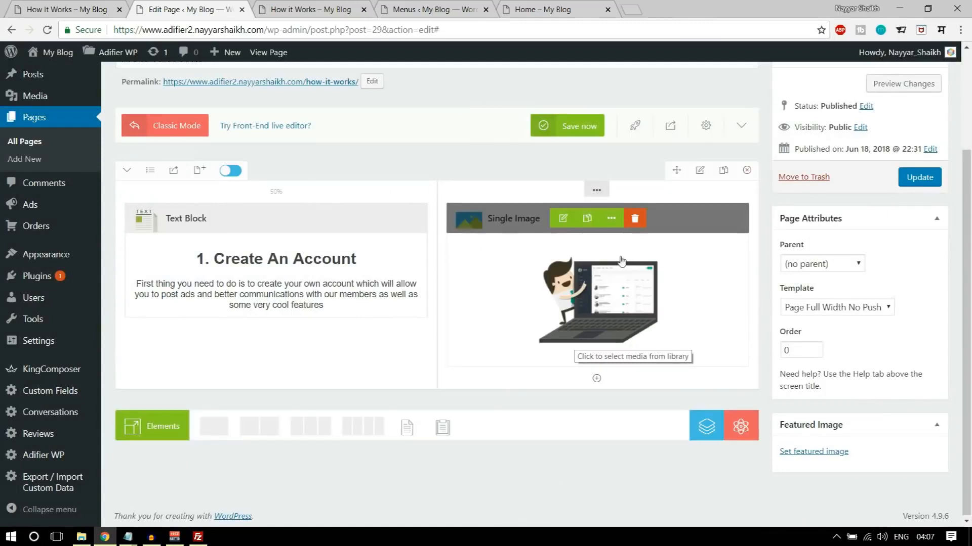
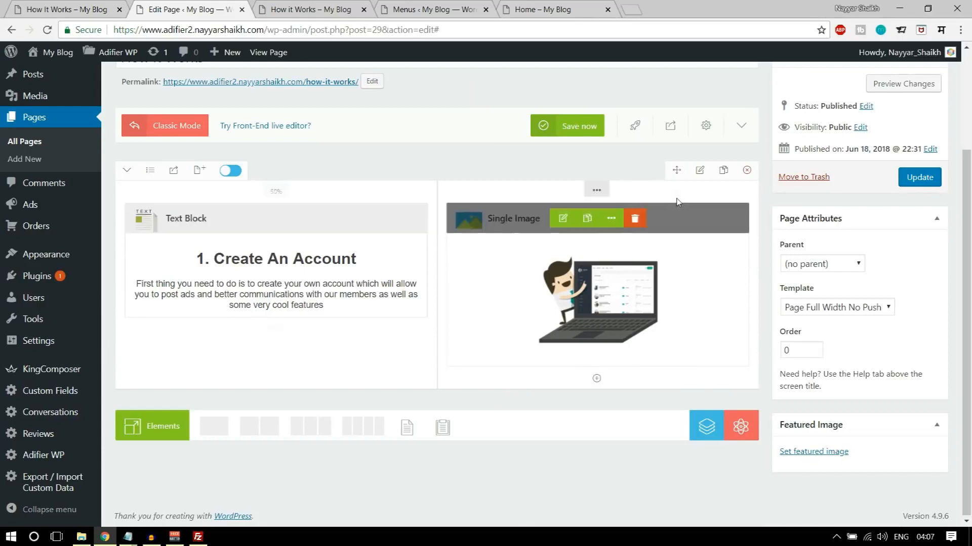
- Duplicate the "1. Create An Account" section so the page has three identical text-and-image rows
{"action": "left_click", "coordinate": [724, 172]}
{"action": "scroll", "coordinate": [721, 299], "scroll_direction": "down", "scroll_amount": 4}
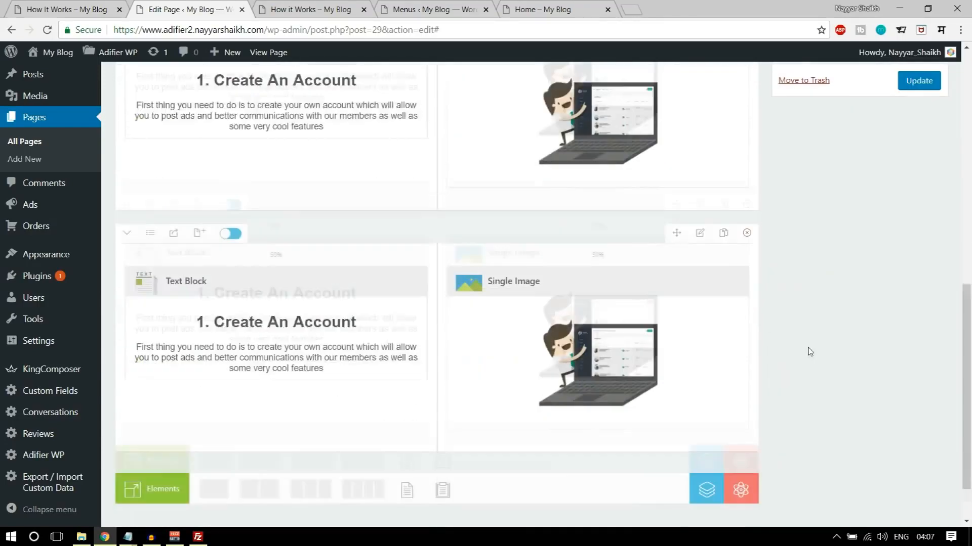
{"action": "scroll", "coordinate": [810, 352], "scroll_direction": "up", "scroll_amount": 10}
{"action": "scroll", "coordinate": [810, 353], "scroll_direction": "down", "scroll_amount": 4}
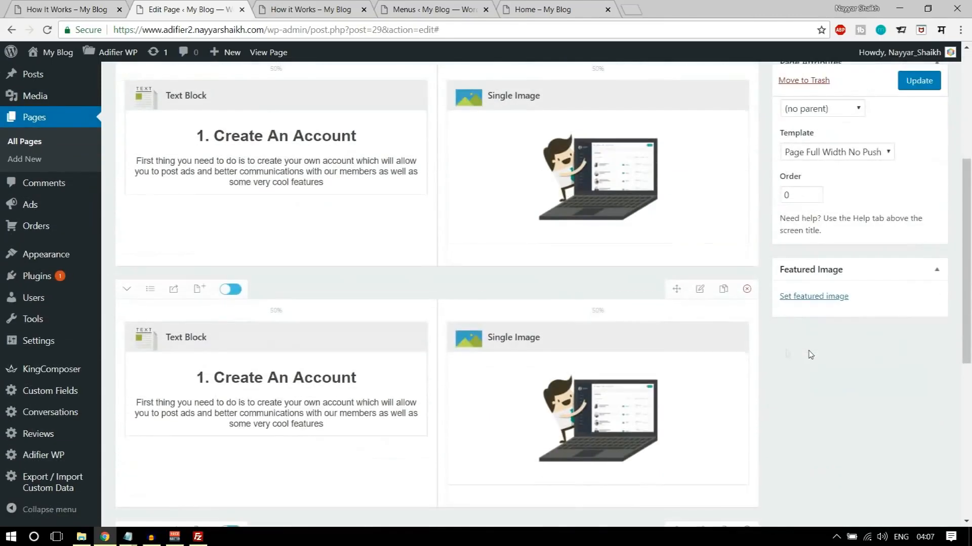
- Swap the second row's columns so the Single Image comes before the Text Block
{"action": "mouse_move", "coordinate": [593, 344]}
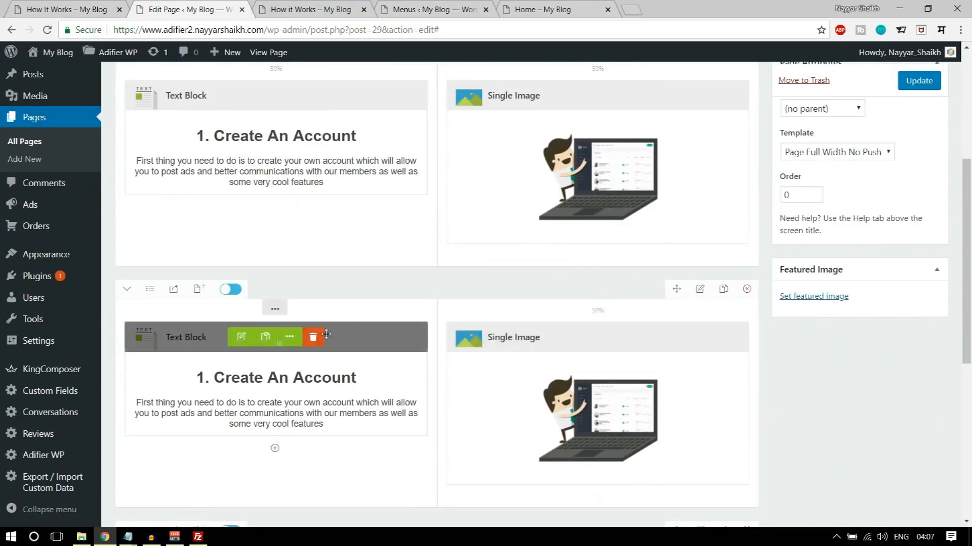
{"action": "mouse_move", "coordinate": [598, 308]}
{"action": "left_click_drag", "start_coordinate": [601, 310], "coordinate": [188, 311]}
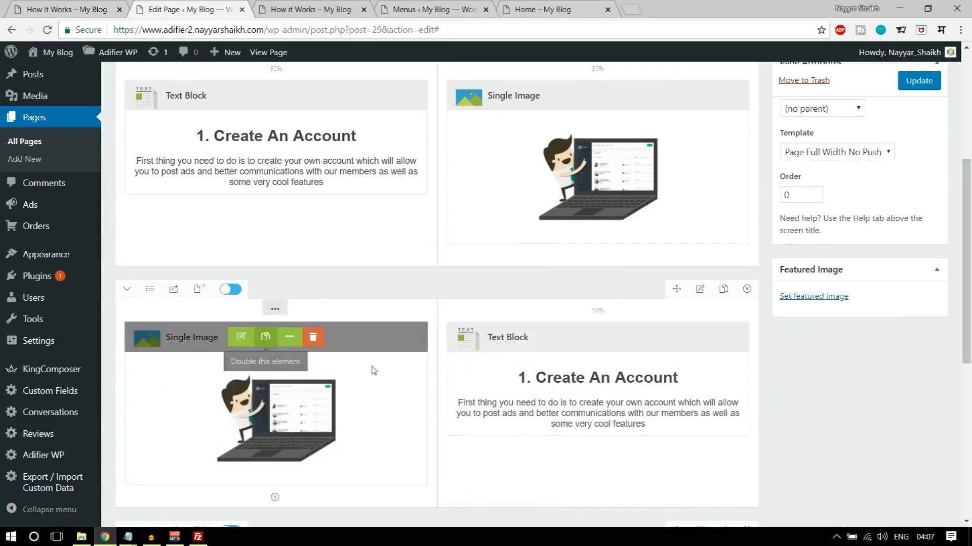
- Replace the second row's Single Image with hiw-2.png from the media library and save the element
{"action": "left_click", "coordinate": [241, 337]}
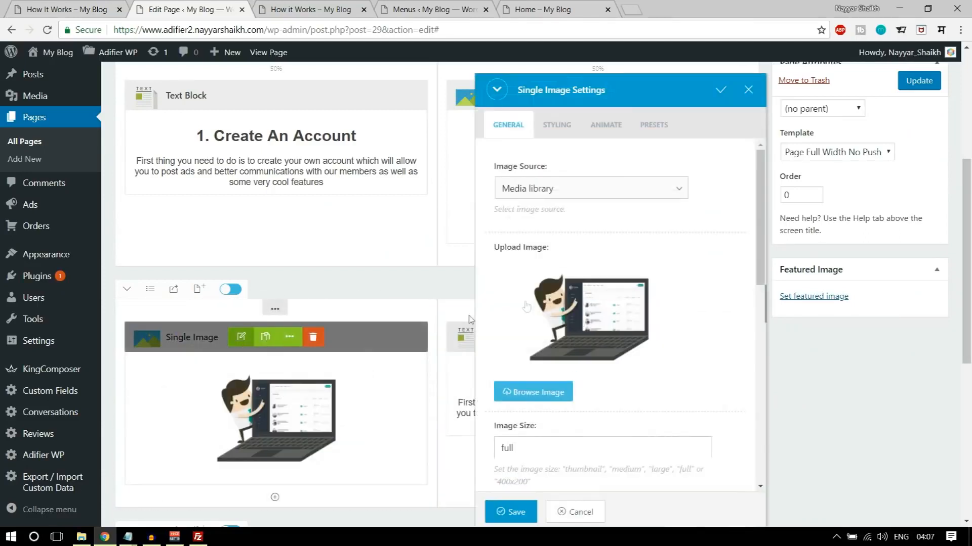
{"action": "left_click", "coordinate": [595, 310]}
{"action": "left_click", "coordinate": [130, 204]}
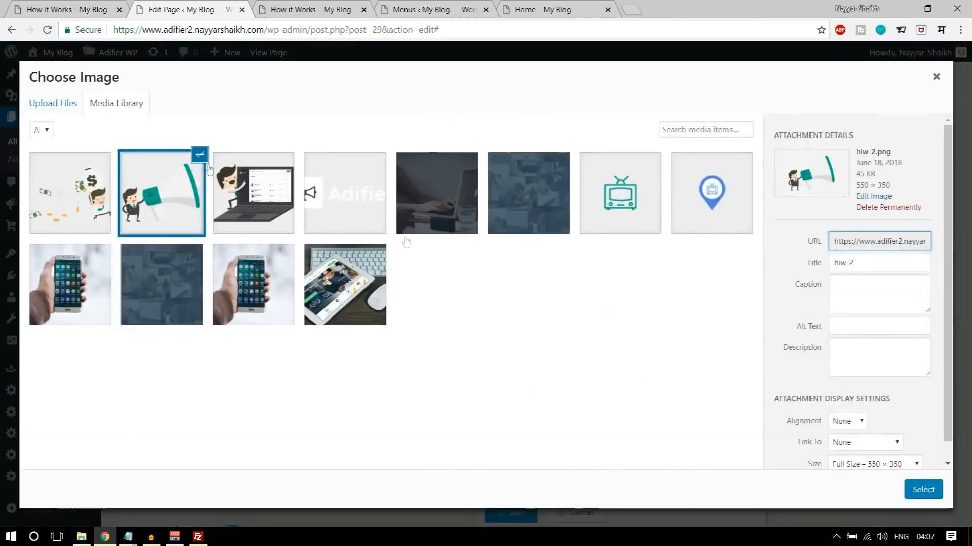
{"action": "left_click", "coordinate": [917, 489]}
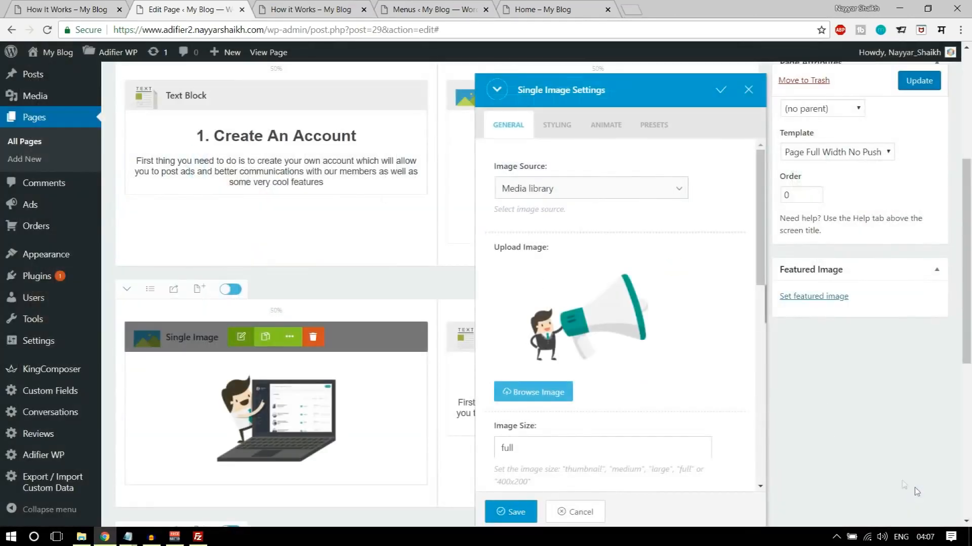
{"action": "left_click", "coordinate": [511, 512]}
- Copy the "2. Post An Ad" heading and paragraph from the demo How It Works page and return to the page editor
{"action": "left_click", "coordinate": [67, 9]}
{"action": "scroll", "coordinate": [649, 373], "scroll_direction": "down", "scroll_amount": 1}
{"action": "left_click_drag", "start_coordinate": [591, 325], "coordinate": [710, 371]}
{"action": "key", "text": "ctrl+c"}
{"action": "left_click", "coordinate": [187, 9]}
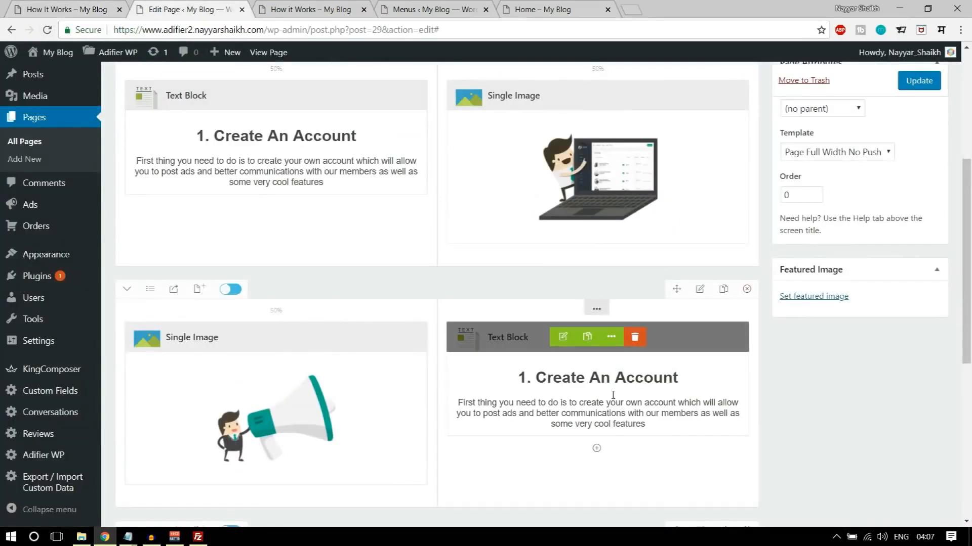
- Replace the second row's Text Block content with the copied "2. Post An Ad" text, center it, and save
{"action": "left_click", "coordinate": [561, 335]}
{"action": "key", "text": "ctrl+a"}
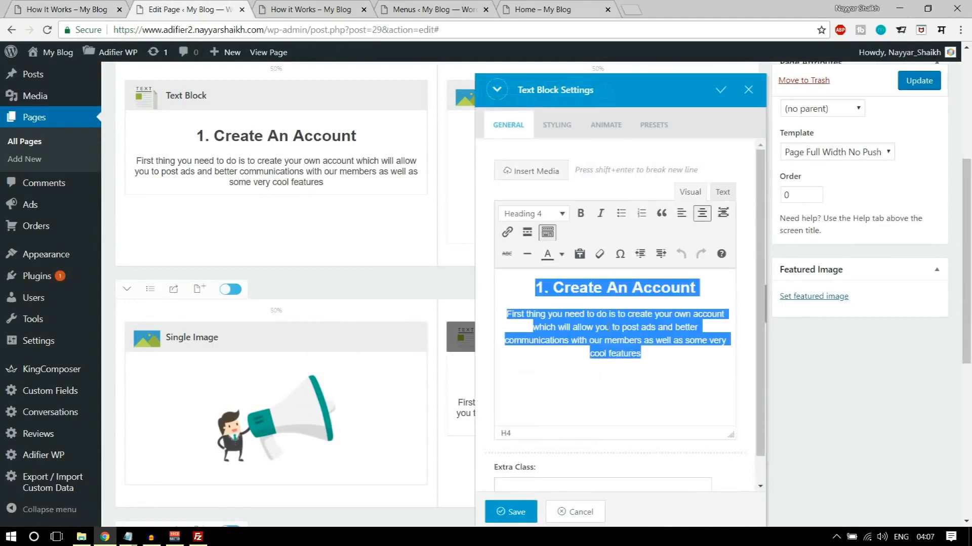
{"action": "key", "text": "ctrl+v"}
{"action": "key", "text": "ctrl+a"}
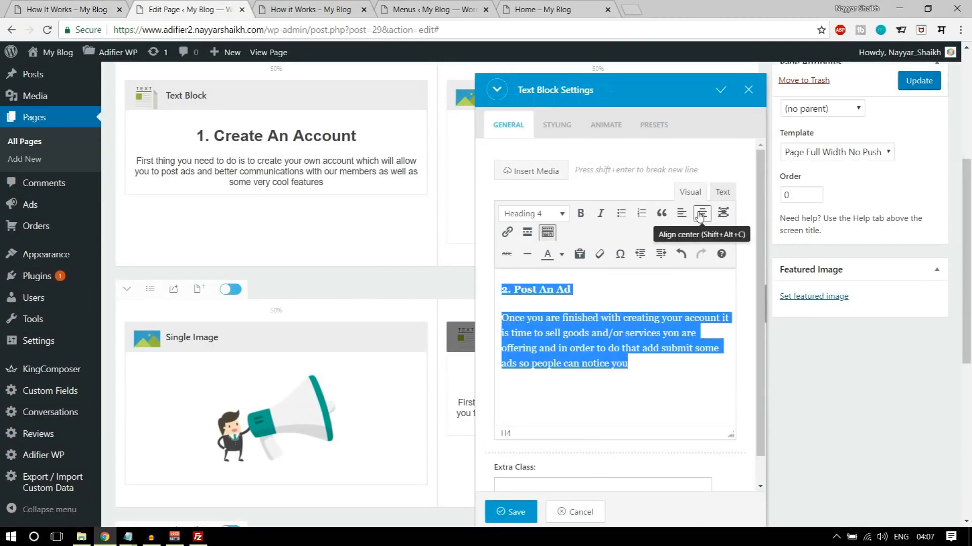
{"action": "left_click", "coordinate": [701, 213]}
{"action": "left_click", "coordinate": [511, 512]}
- Copy the "3. Start Earning" heading and paragraph from the demo How It Works page and return to the page editor
{"action": "scroll", "coordinate": [794, 399], "scroll_direction": "down", "scroll_amount": 6}
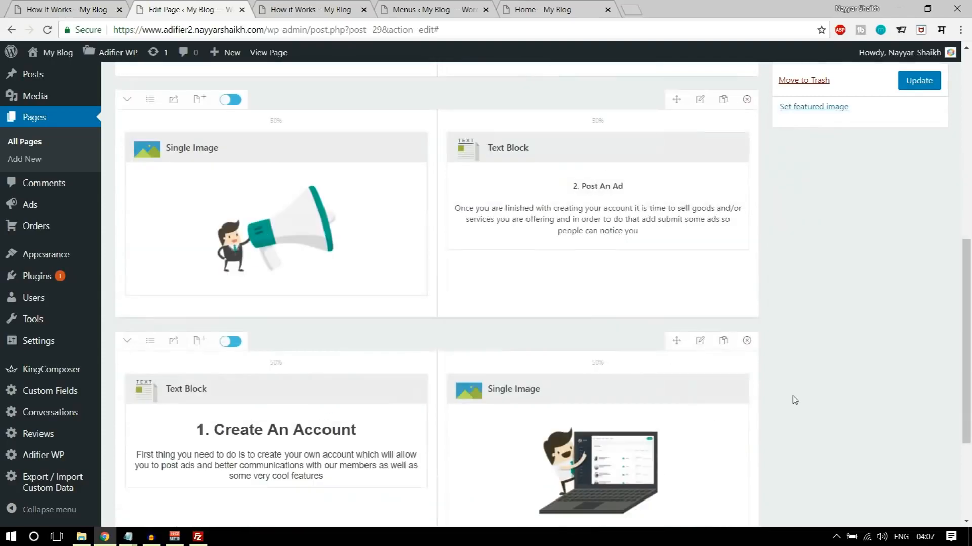
{"action": "key", "text": "ctrl+shift+Tab"}
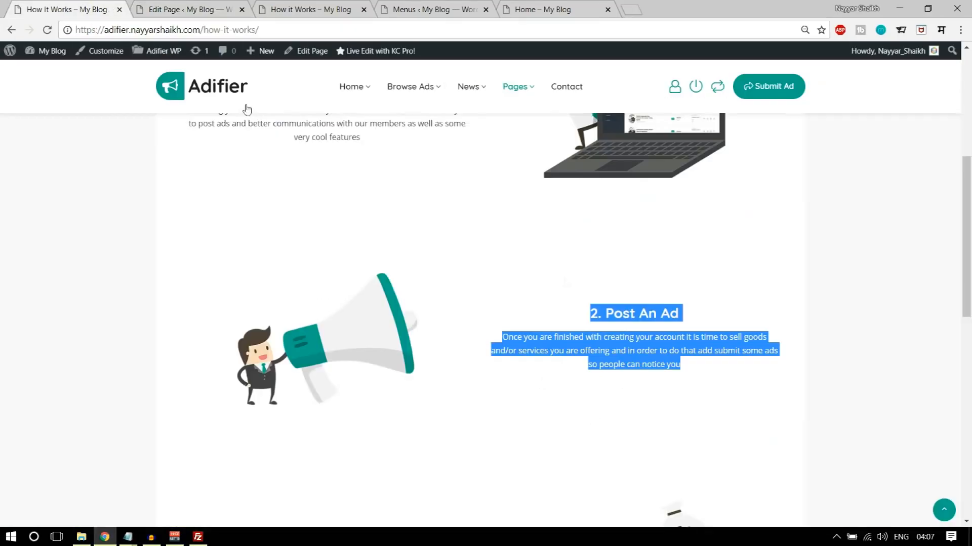
{"action": "left_click", "coordinate": [632, 359]}
{"action": "scroll", "coordinate": [637, 379], "scroll_direction": "down", "scroll_amount": 5}
{"action": "left_click_drag", "start_coordinate": [277, 282], "coordinate": [365, 341]}
{"action": "key", "text": "ctrl+c"}
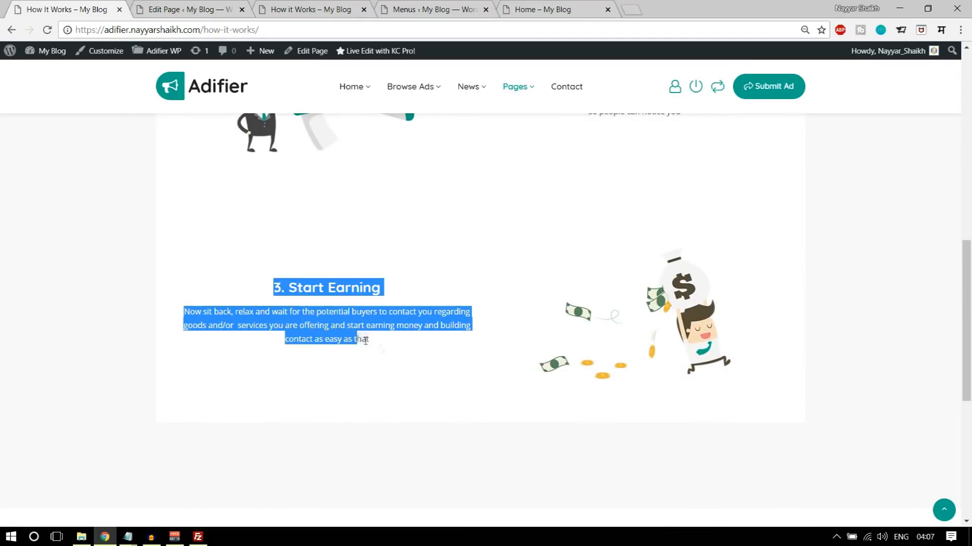
{"action": "left_click", "coordinate": [188, 6]}
- Replace the third row's Text Block content with the copied "3. Start Earning" text, center it, and save
{"action": "left_click", "coordinate": [241, 262]}
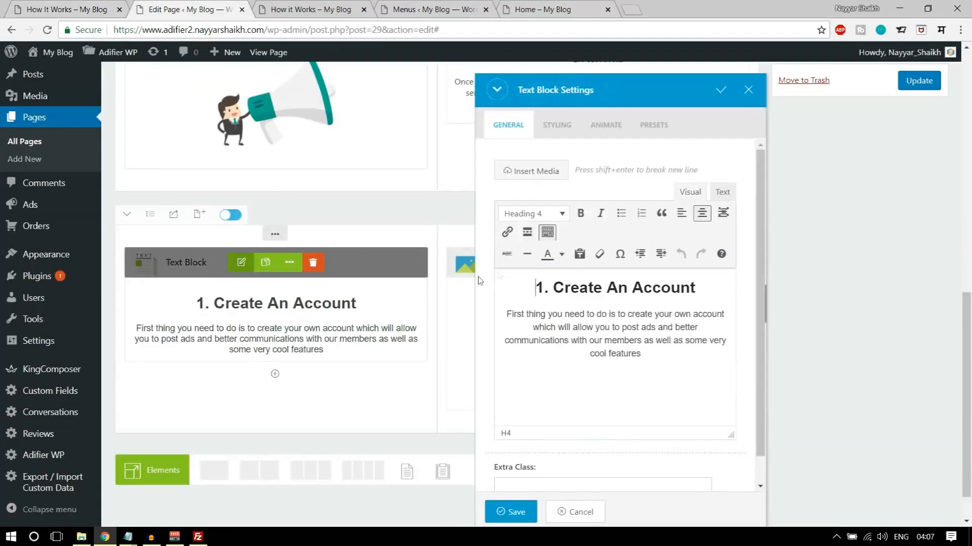
{"action": "key", "text": "ctrl+a"}
{"action": "key", "text": "ctrl+v"}
{"action": "key", "text": "ctrl+a"}
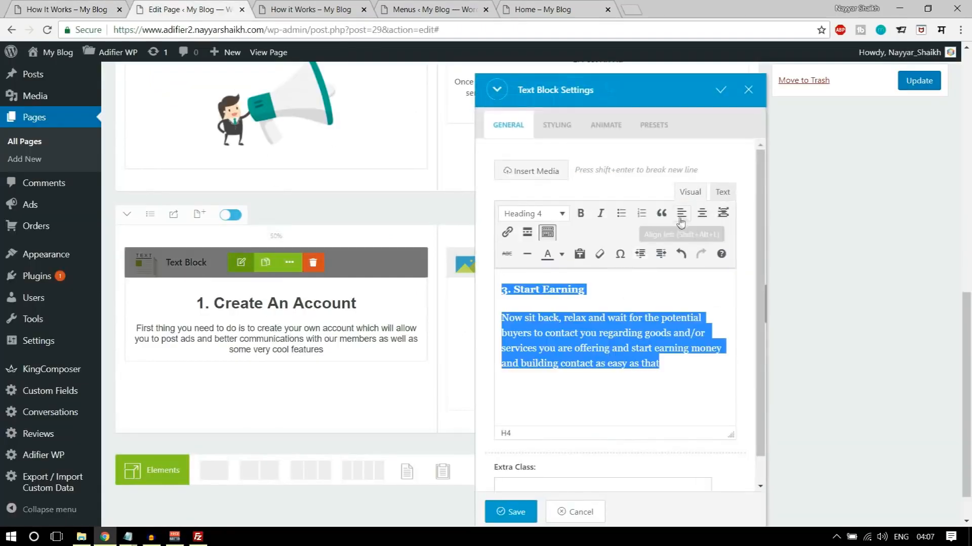
{"action": "left_click", "coordinate": [702, 213]}
{"action": "left_click", "coordinate": [503, 511]}
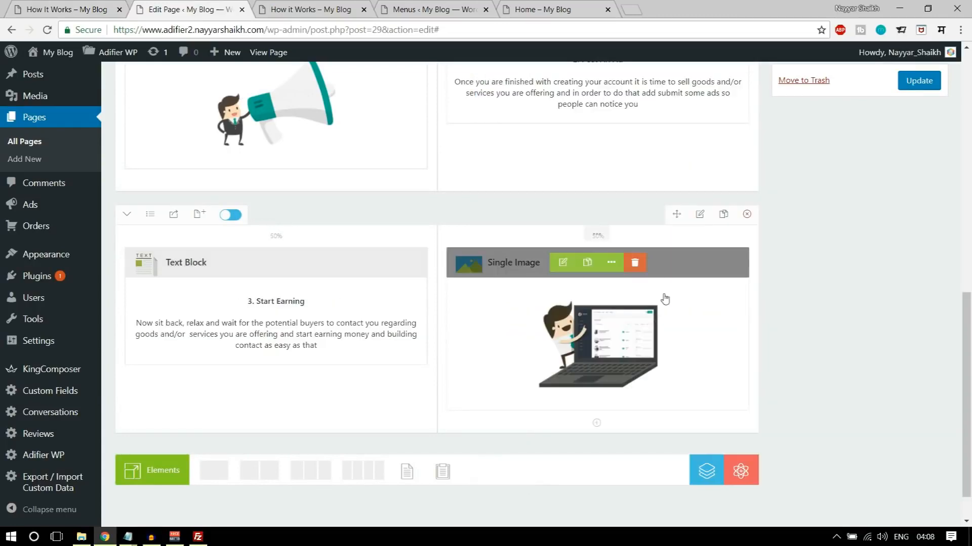
- Replace the third row's Single Image with the hiw-3 money bag picture from the media library and save the element
{"action": "left_click", "coordinate": [563, 263]}
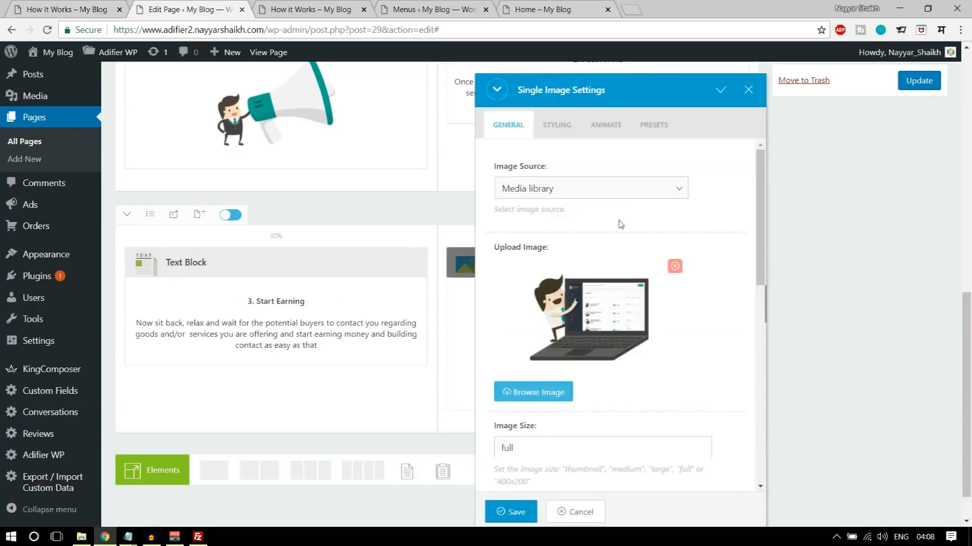
{"action": "left_click", "coordinate": [563, 390]}
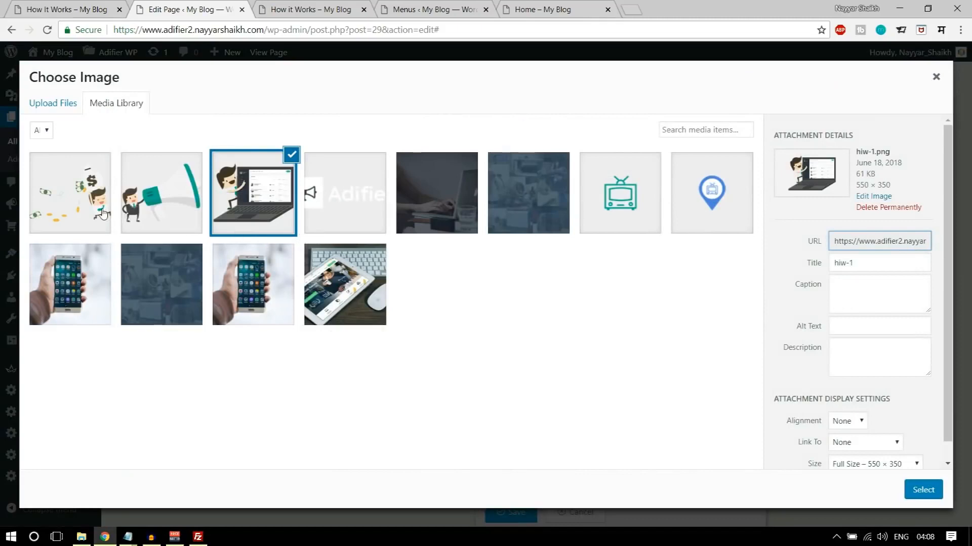
{"action": "left_click", "coordinate": [103, 213]}
{"action": "left_click", "coordinate": [918, 495]}
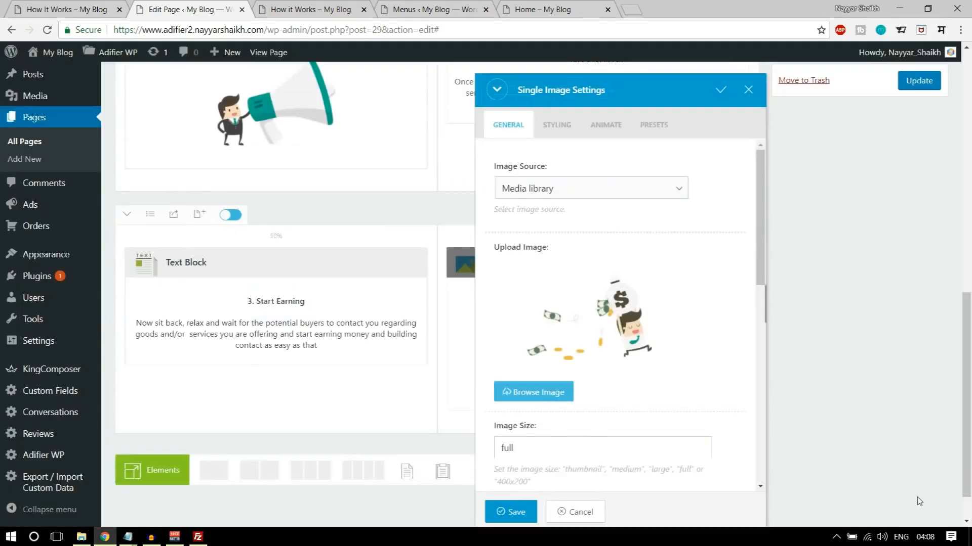
{"action": "left_click", "coordinate": [511, 511]}
- Update the How it Works page, then reload its live version and review all three rows
{"action": "scroll", "coordinate": [835, 397], "scroll_direction": "up", "scroll_amount": 10}
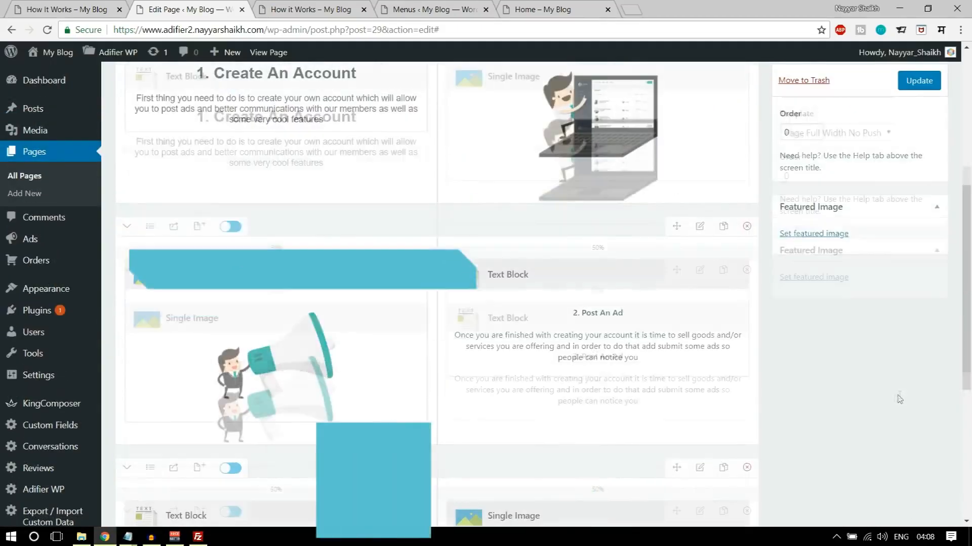
{"action": "left_click", "coordinate": [919, 307]}
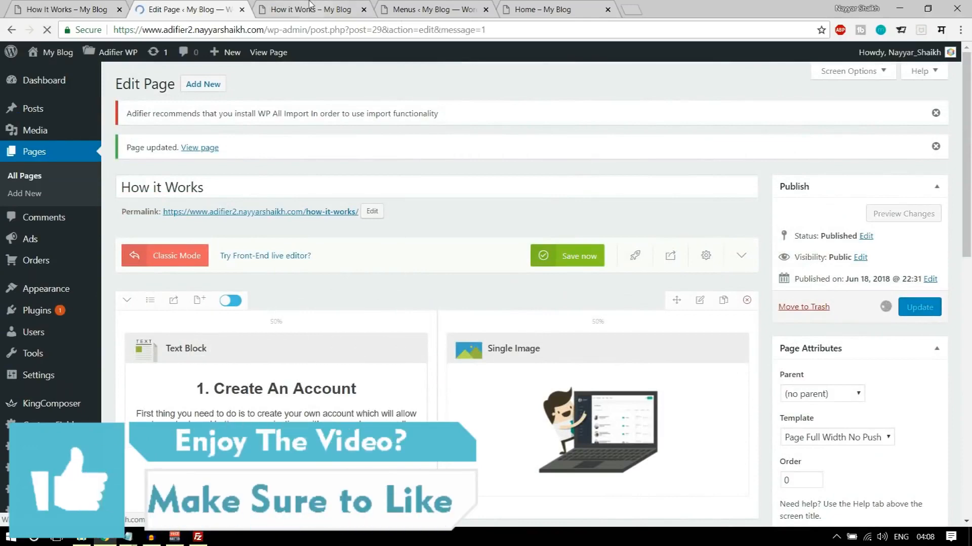
{"action": "left_click", "coordinate": [311, 8]}
{"action": "left_click", "coordinate": [48, 30]}
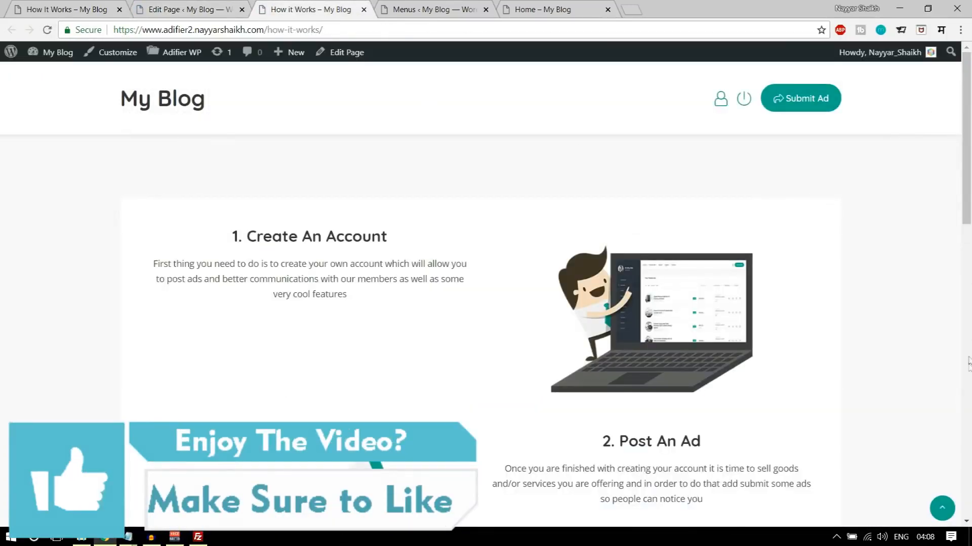
{"action": "scroll", "coordinate": [969, 362], "scroll_direction": "down", "scroll_amount": 13}
{"action": "scroll", "coordinate": [969, 390], "scroll_direction": "up", "scroll_amount": 6}
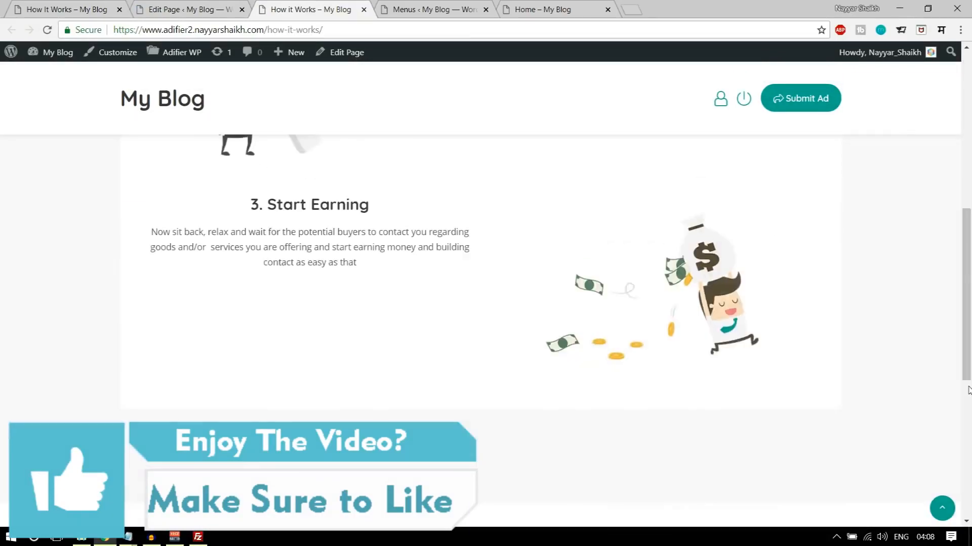
{"action": "scroll", "coordinate": [969, 390], "scroll_direction": "up", "scroll_amount": 7}
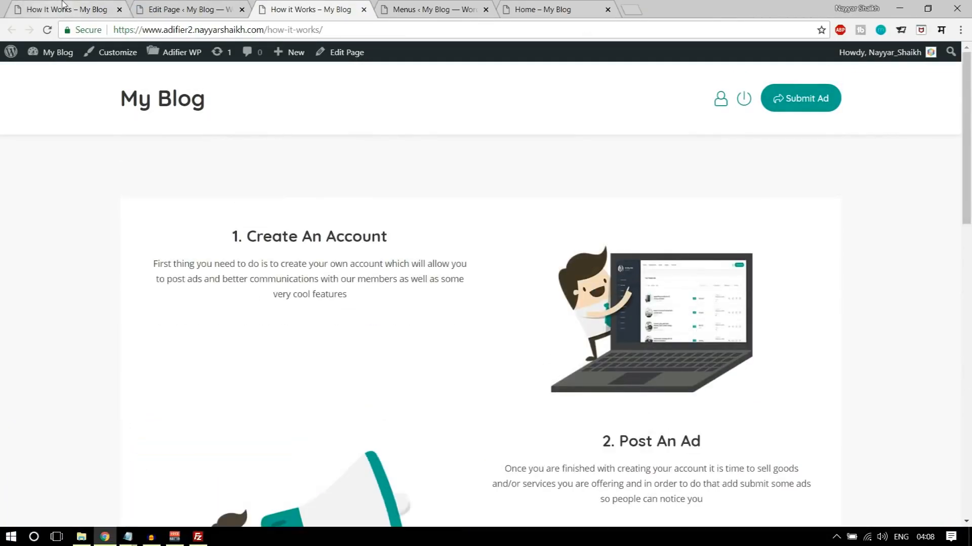
- Compare the header area of the demo How It Works page with that of the new live page
{"action": "left_click", "coordinate": [63, 7]}
{"action": "scroll", "coordinate": [391, 336], "scroll_direction": "up", "scroll_amount": 10}
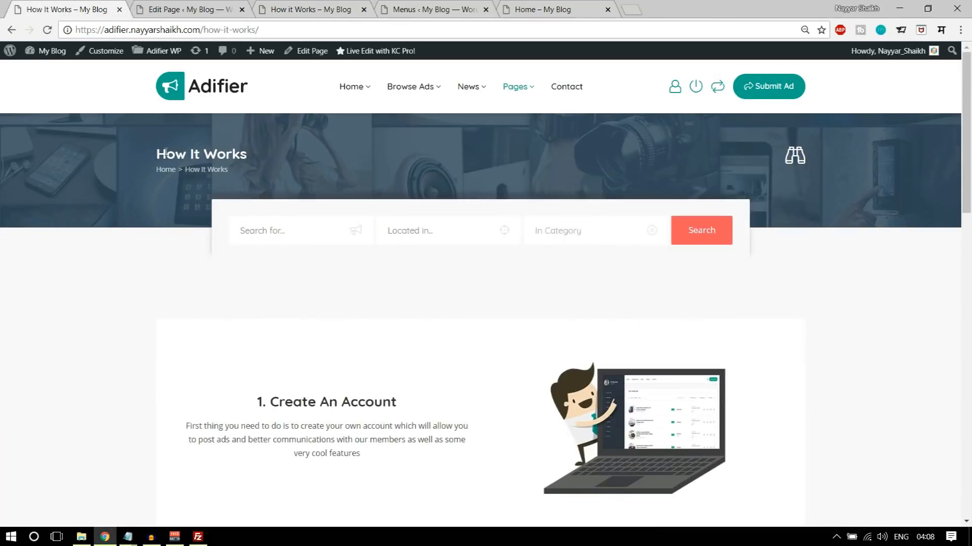
{"action": "left_click", "coordinate": [292, 10]}
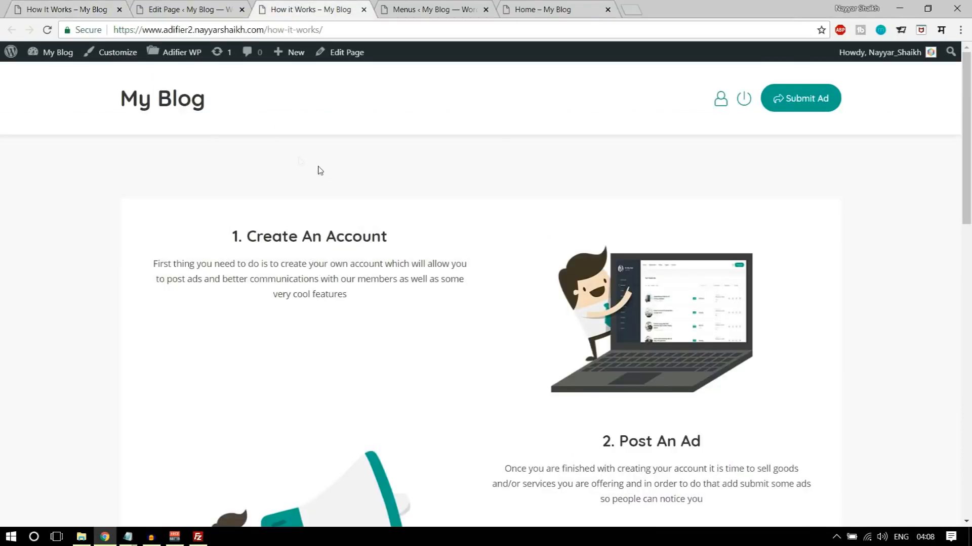
- Open the Breadcrumbs section of the Adifier WP Appearance options
{"action": "left_click", "coordinate": [432, 15]}
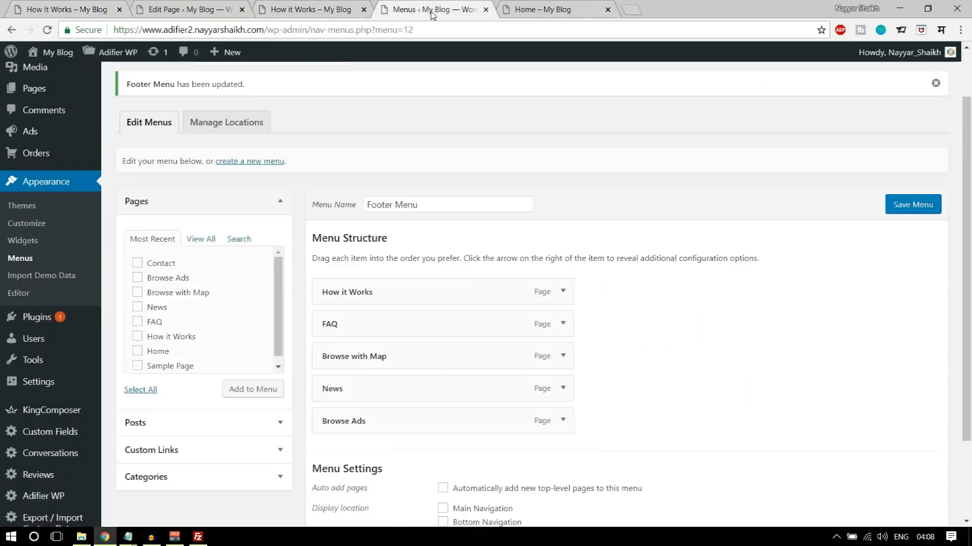
{"action": "scroll", "coordinate": [526, 282], "scroll_direction": "up", "scroll_amount": 1}
{"action": "mouse_move", "coordinate": [113, 59]}
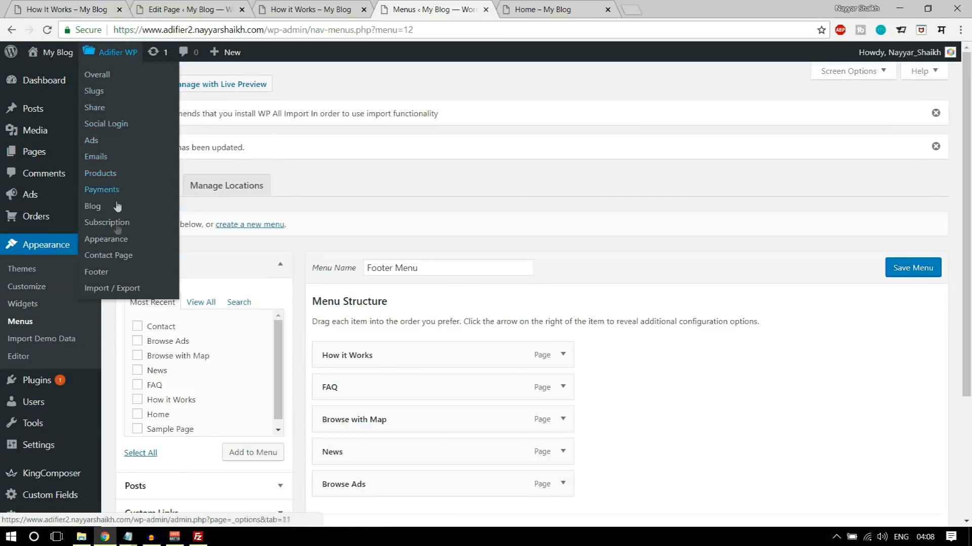
{"action": "left_click", "coordinate": [127, 244]}
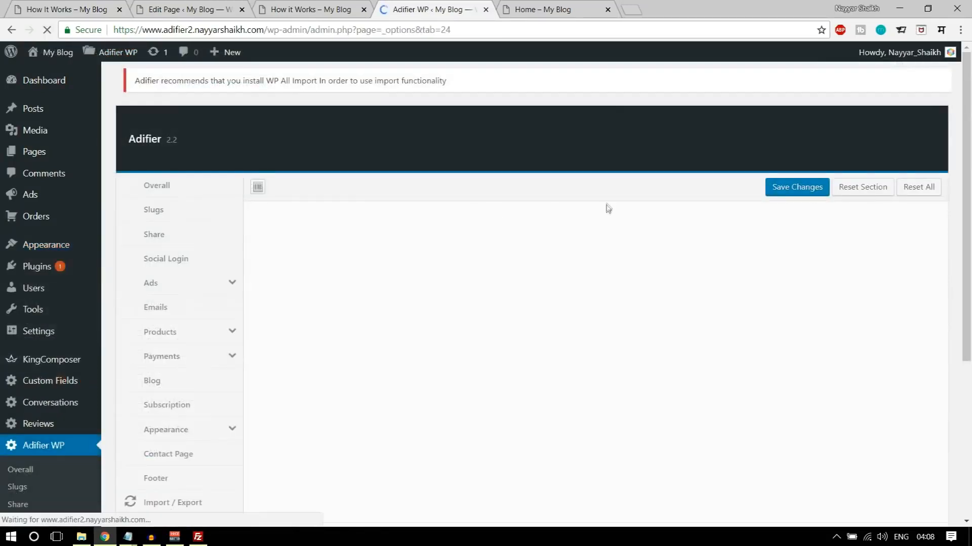
{"action": "scroll", "coordinate": [609, 205], "scroll_direction": "down", "scroll_amount": 3}
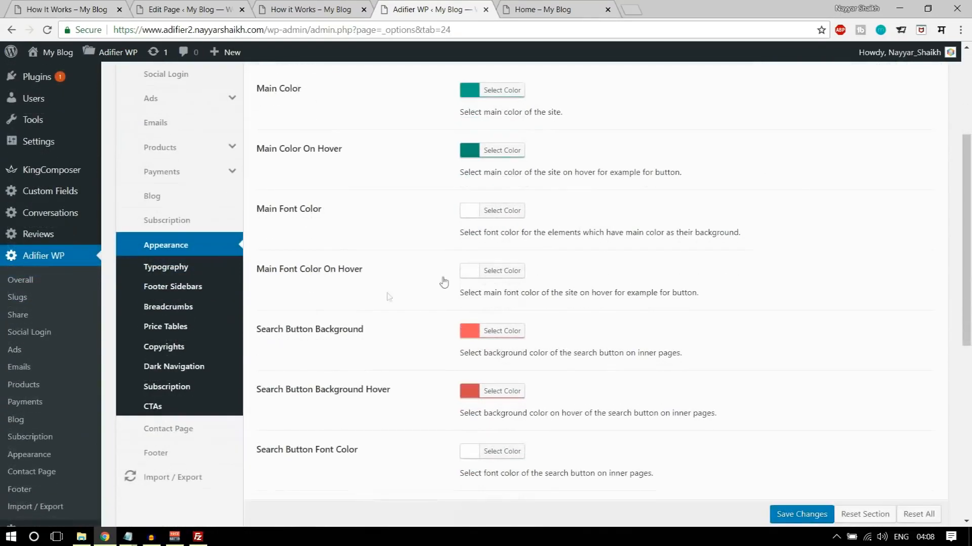
{"action": "left_click", "coordinate": [171, 309]}
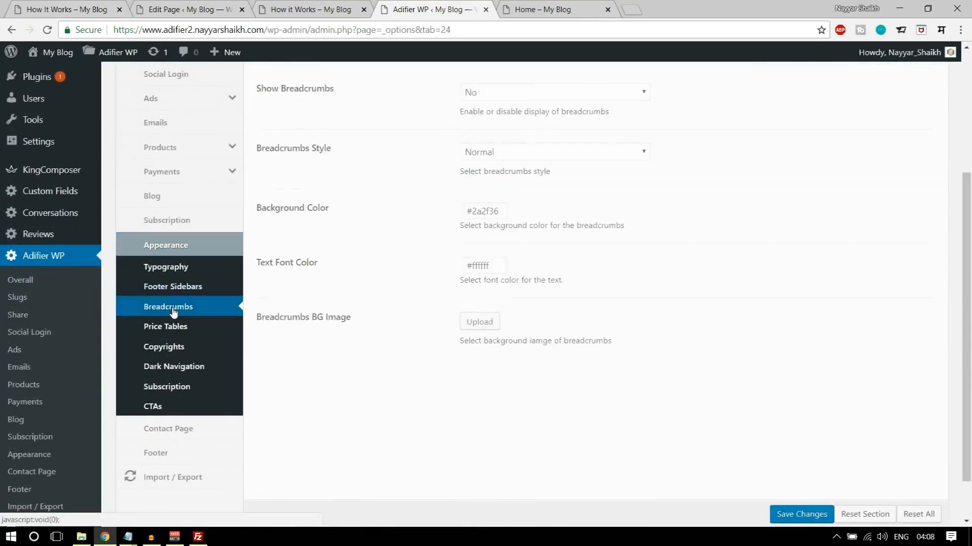
- Set Show Breadcrumbs to Yes in the Breadcrumbs options
{"action": "scroll", "coordinate": [744, 313], "scroll_direction": "up", "scroll_amount": 3}
{"action": "left_click_drag", "start_coordinate": [266, 280], "coordinate": [527, 288]}
{"action": "left_click", "coordinate": [527, 288]}
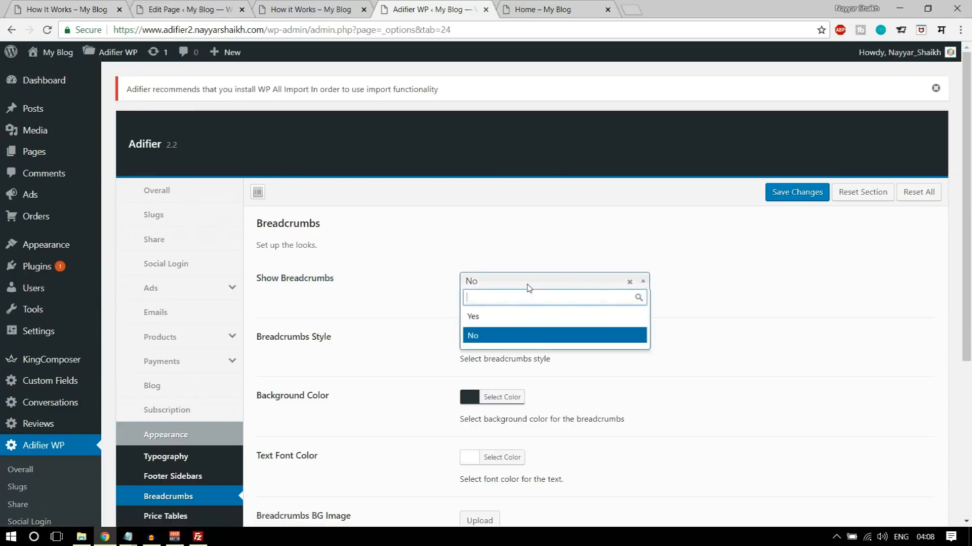
{"action": "left_click", "coordinate": [486, 316]}
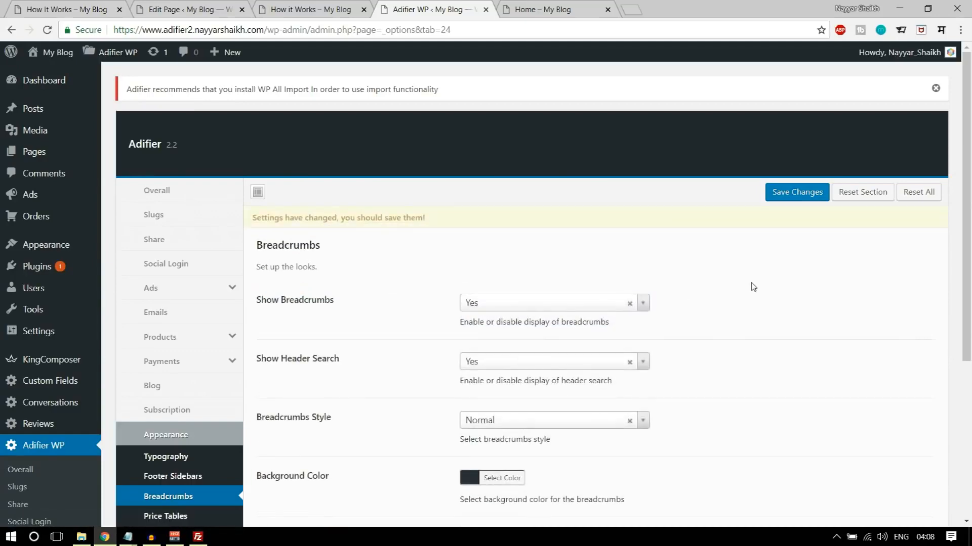
- Check the header of the demo How It Works page and set Breadcrumbs Style to Quick Search in the Breadcrumbs options
{"action": "scroll", "coordinate": [448, 284], "scroll_direction": "down", "scroll_amount": 3}
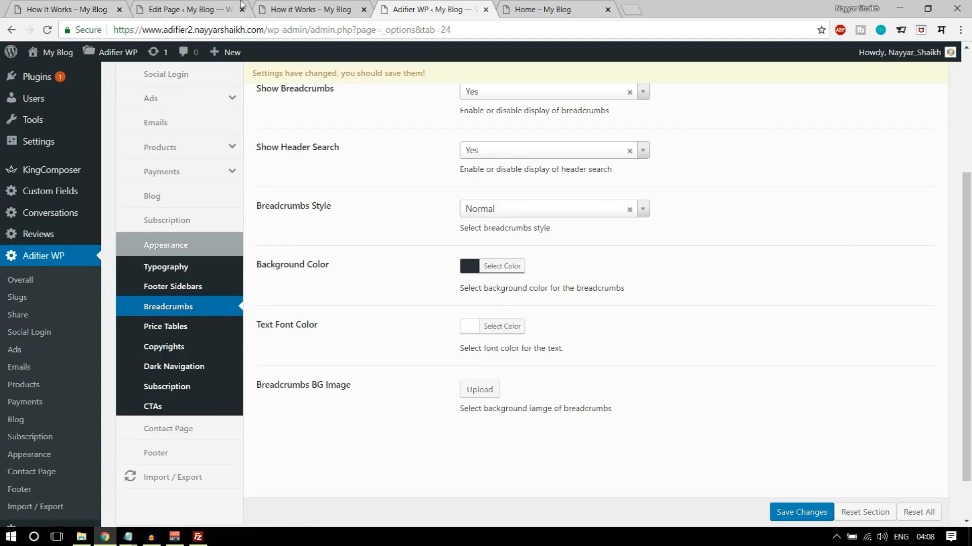
{"action": "left_click", "coordinate": [303, 9]}
{"action": "left_click", "coordinate": [65, 9]}
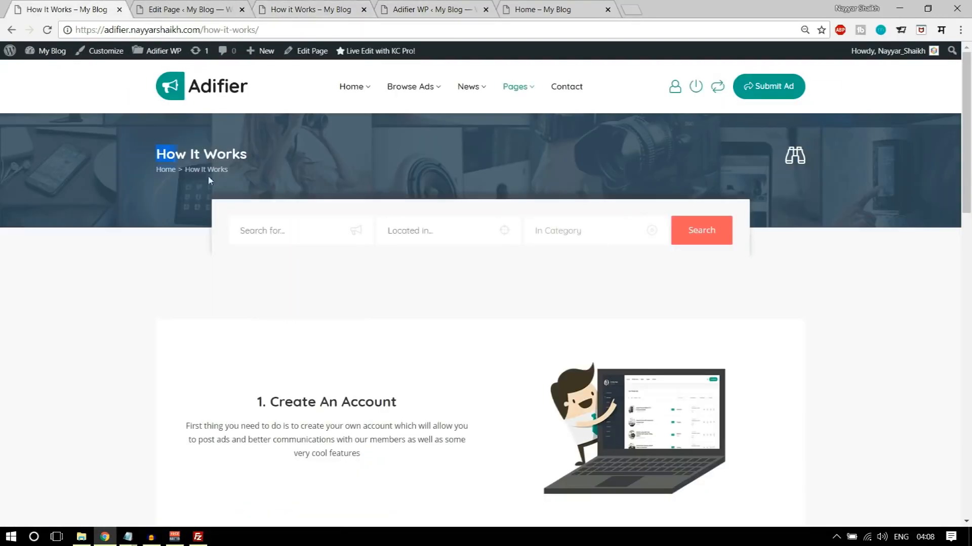
{"action": "left_click", "coordinate": [292, 188]}
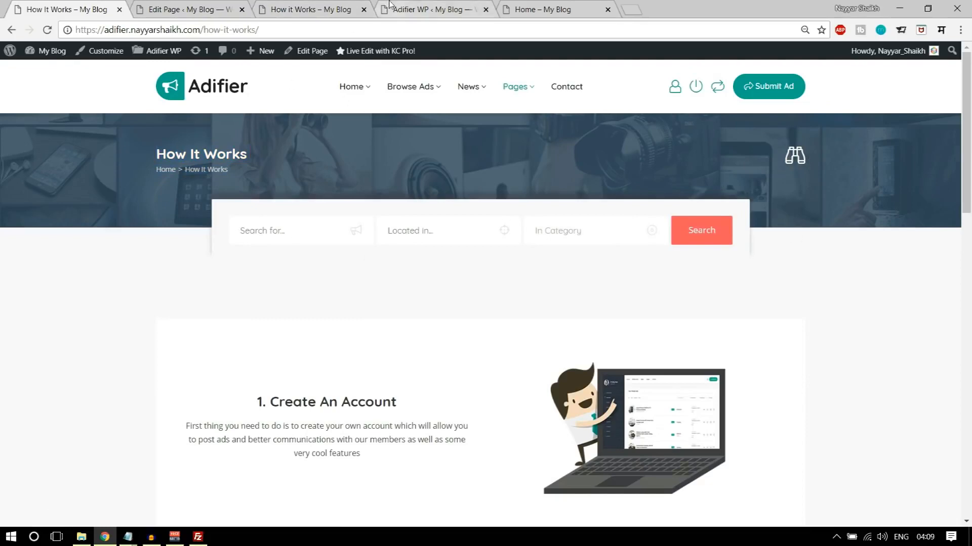
{"action": "left_click", "coordinate": [446, 4]}
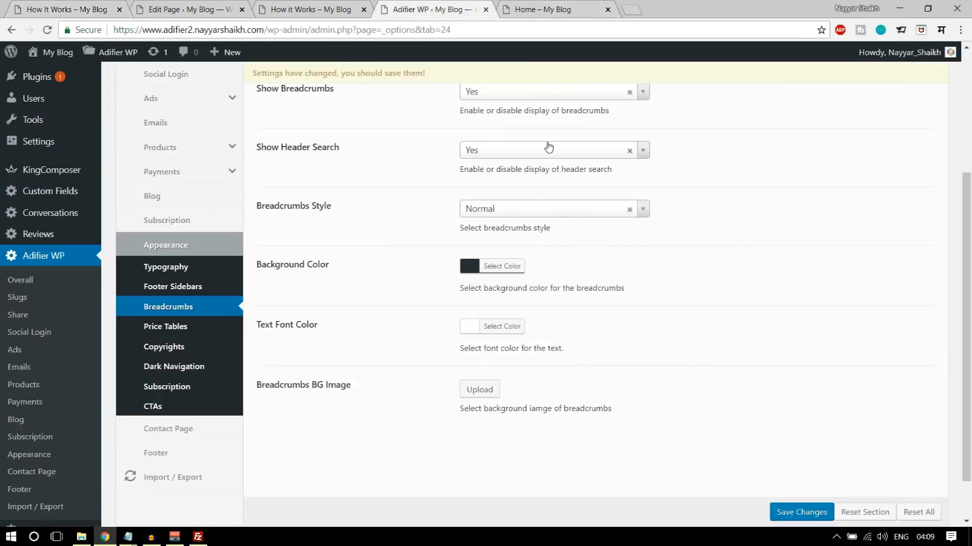
{"action": "left_click", "coordinate": [509, 209]}
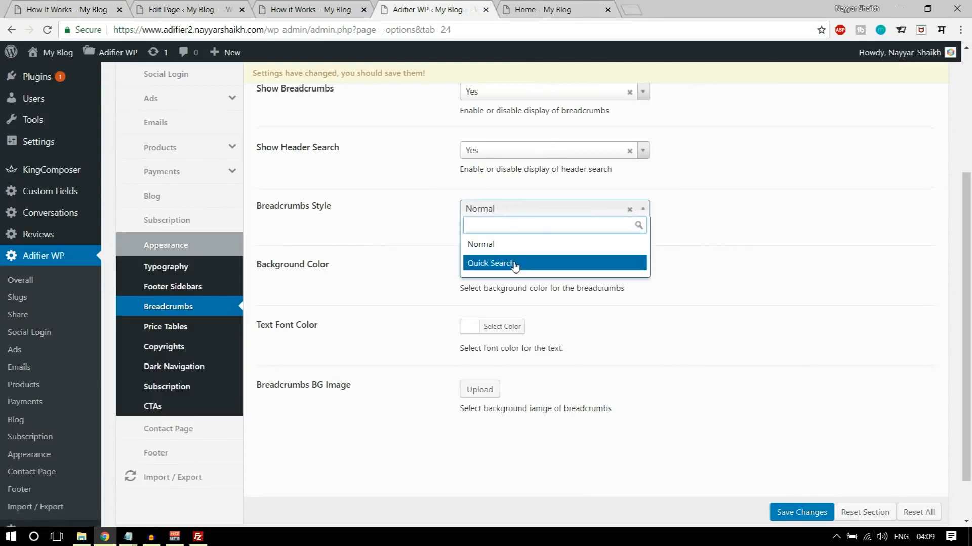
{"action": "left_click", "coordinate": [535, 267]}
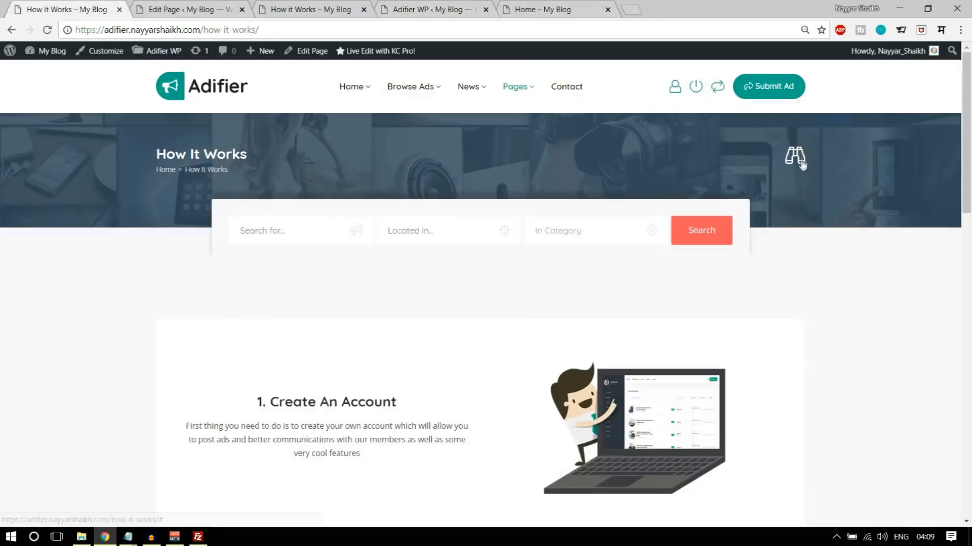
- Examine the Quick Search popup on the demo How It Works page, then return to the Breadcrumbs options
{"action": "left_click", "coordinate": [801, 163]}
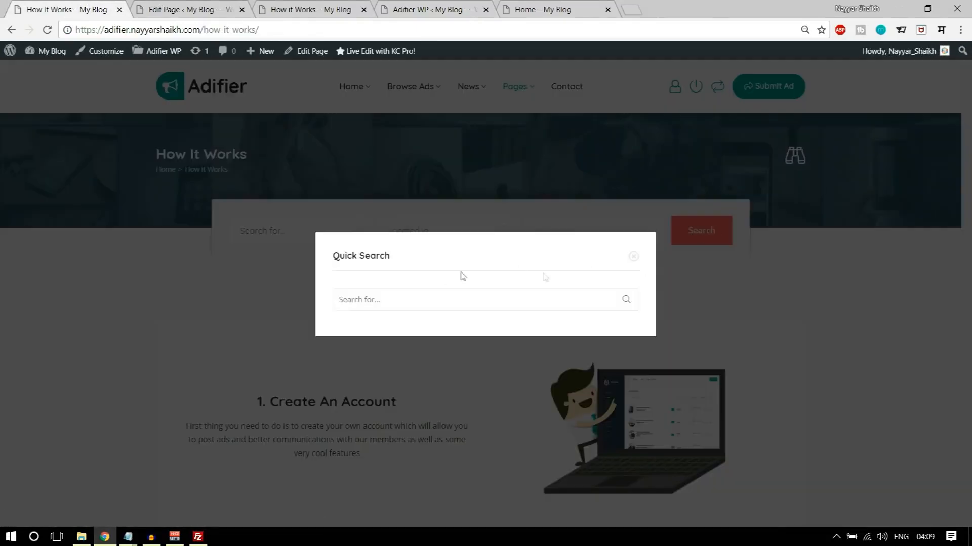
{"action": "left_click", "coordinate": [633, 257]}
{"action": "left_click", "coordinate": [412, 6]}
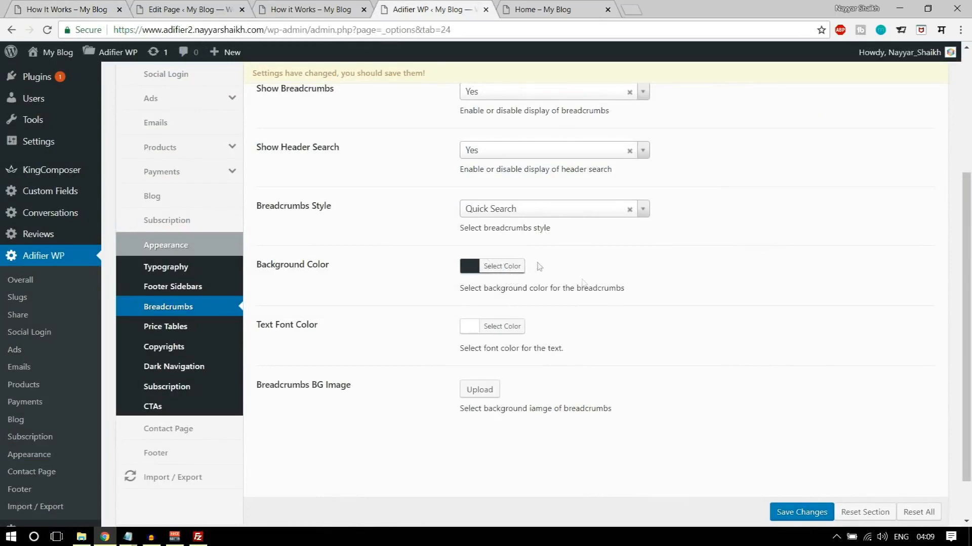
- Upload the bg-2-2 image from the Adifier Media folder and select it as the Breadcrumbs BG Image
{"action": "scroll", "coordinate": [636, 344], "scroll_direction": "down", "scroll_amount": 2}
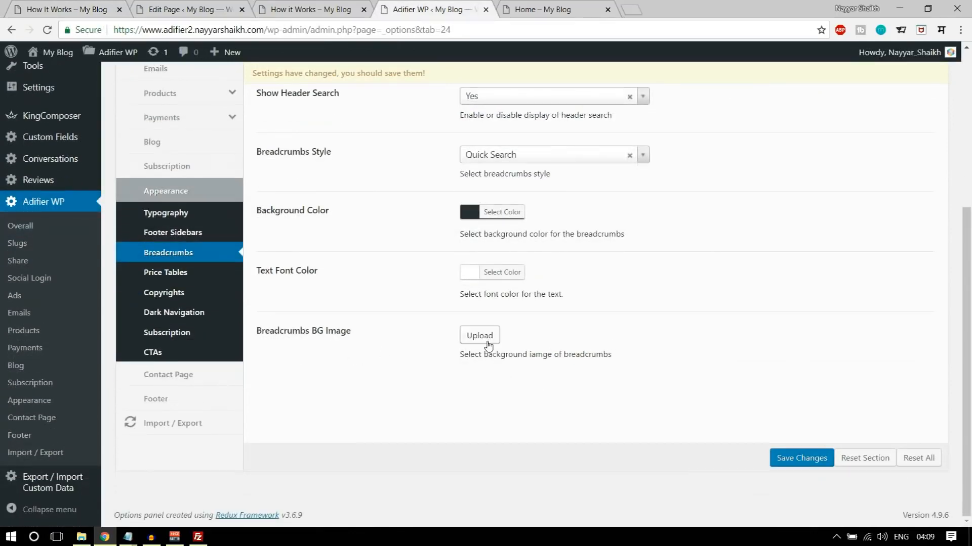
{"action": "left_click", "coordinate": [115, 10]}
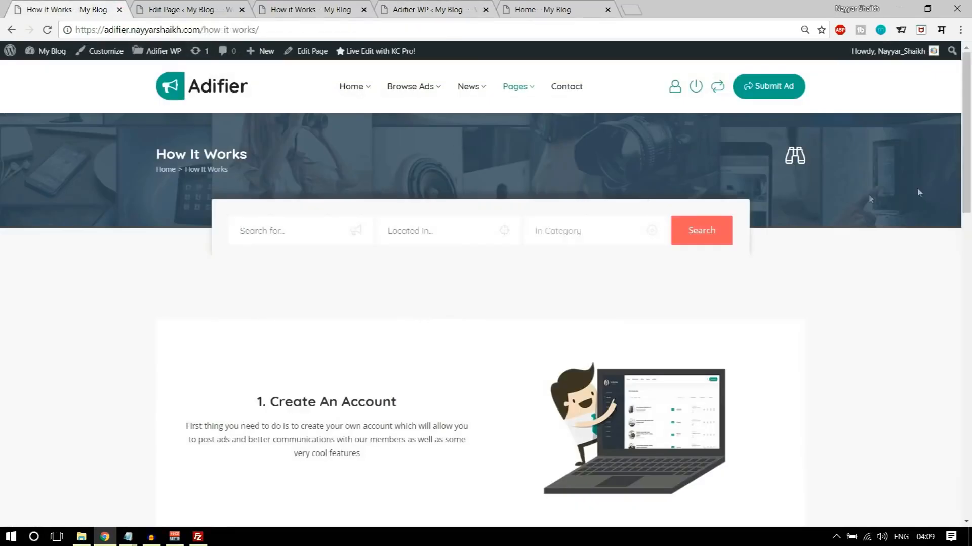
{"action": "left_click", "coordinate": [435, 9]}
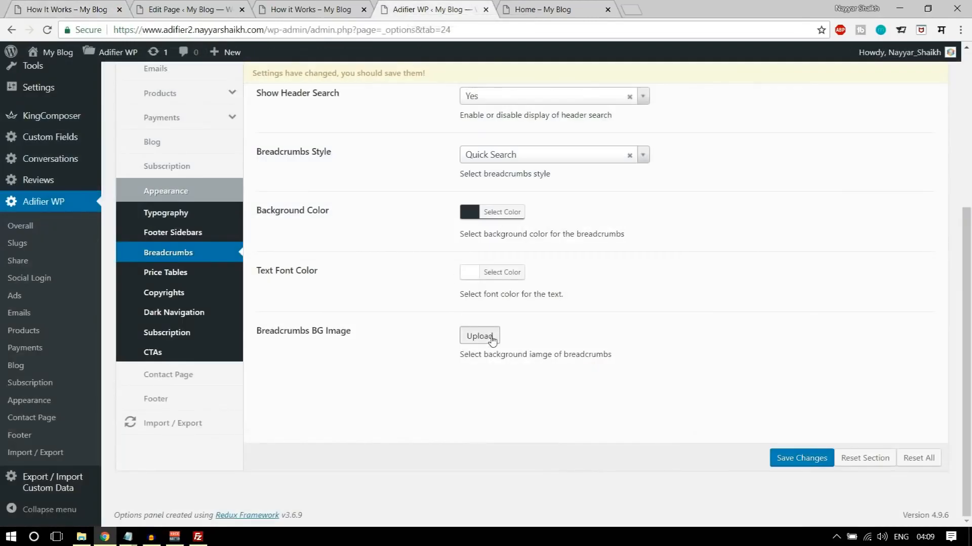
{"action": "left_click", "coordinate": [481, 335]}
{"action": "left_click", "coordinate": [55, 105]}
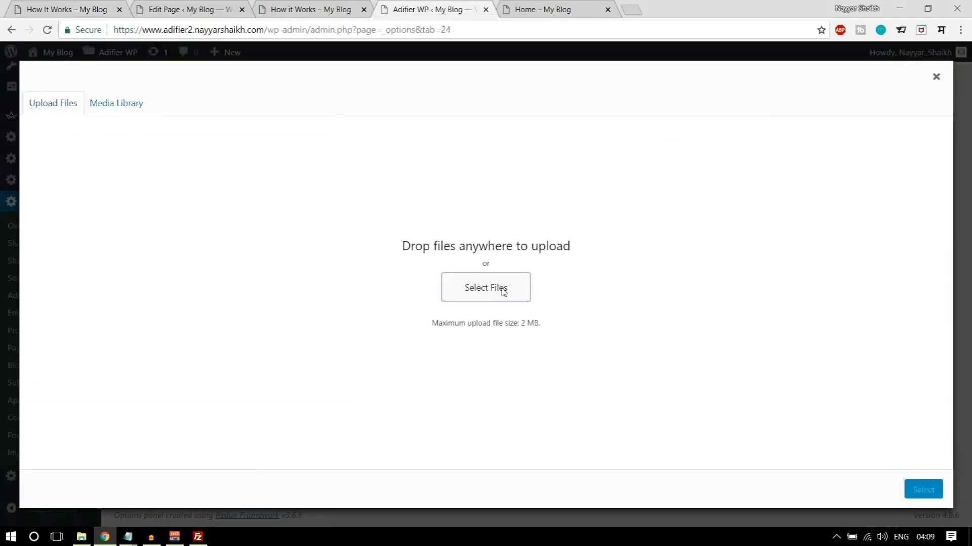
{"action": "left_click", "coordinate": [505, 287]}
{"action": "left_click", "coordinate": [147, 182]}
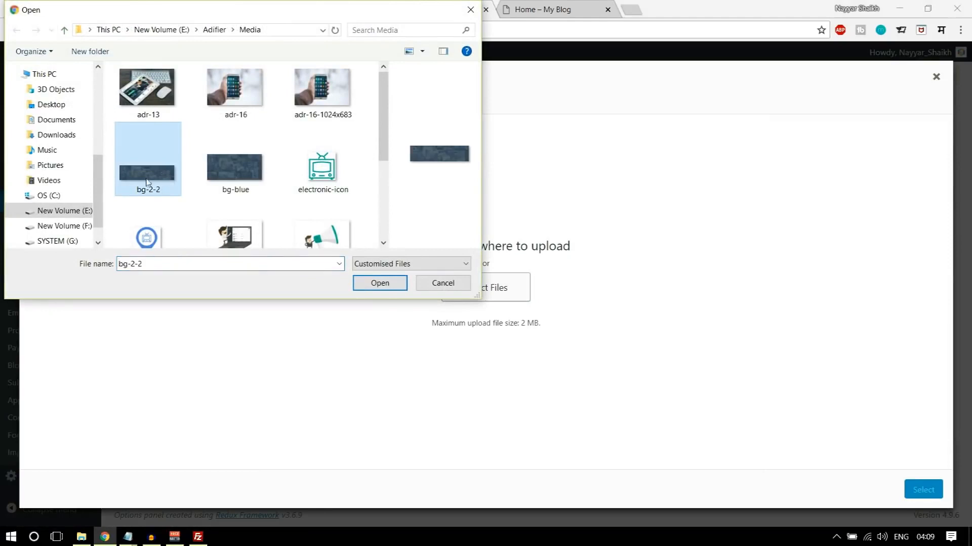
{"action": "left_click", "coordinate": [385, 264]}
{"action": "left_click", "coordinate": [338, 296]}
{"action": "left_click", "coordinate": [380, 283]}
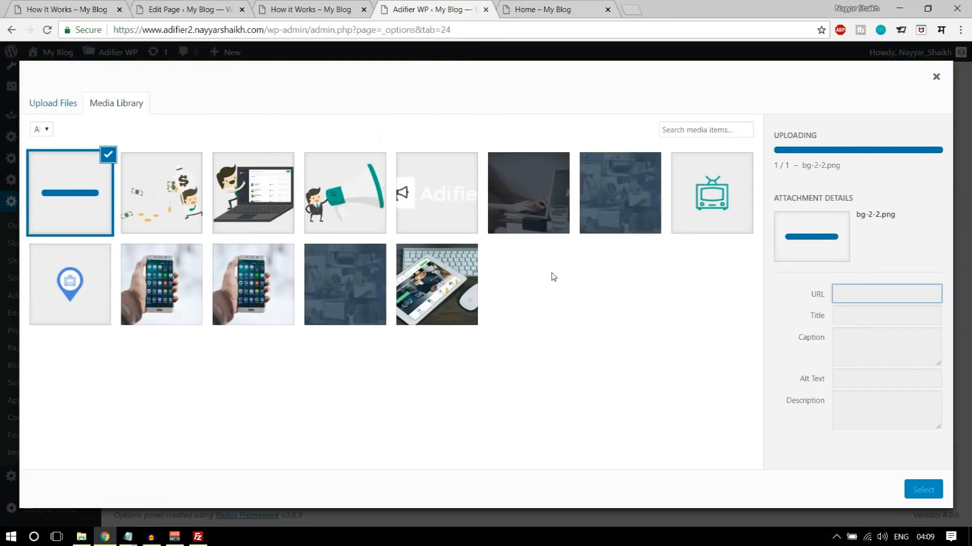
{"action": "left_click", "coordinate": [916, 488]}
- Save the Breadcrumbs options and reload the new site's live How it Works page
{"action": "scroll", "coordinate": [855, 463], "scroll_direction": "down", "scroll_amount": 1}
{"action": "left_click", "coordinate": [803, 494]}
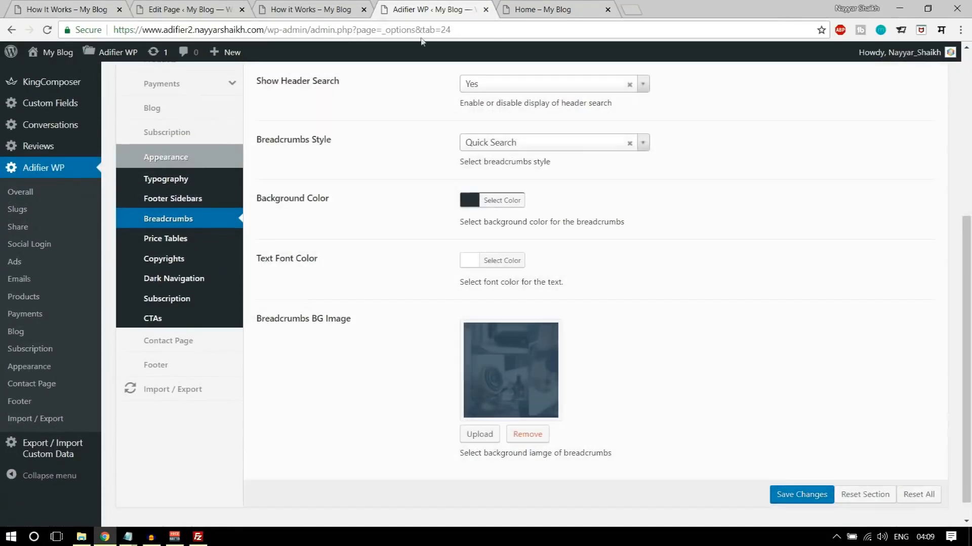
{"action": "left_click", "coordinate": [314, 9]}
{"action": "left_click", "coordinate": [47, 29]}
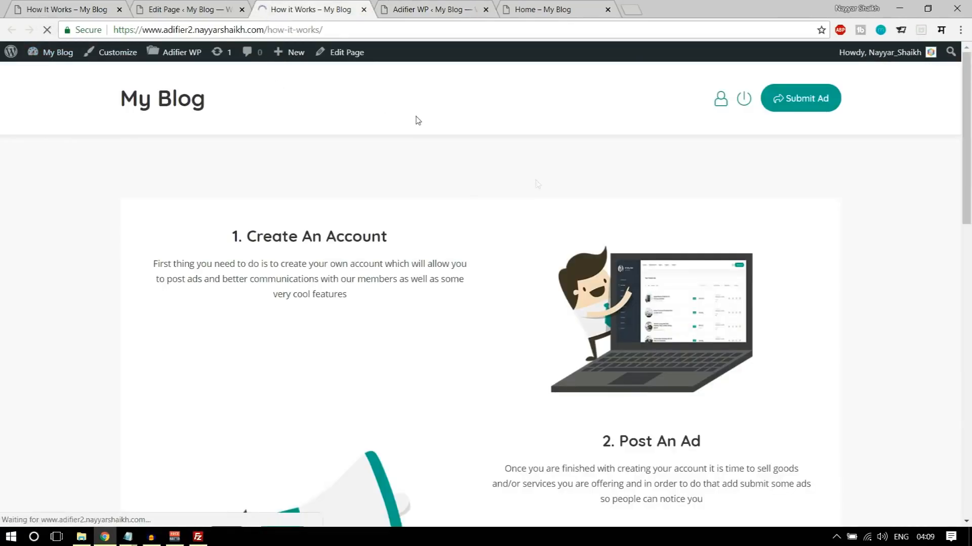
- Compare the vertical position of the row texts on the live How it Works page with the demo page
{"action": "scroll", "coordinate": [843, 266], "scroll_direction": "down", "scroll_amount": 3}
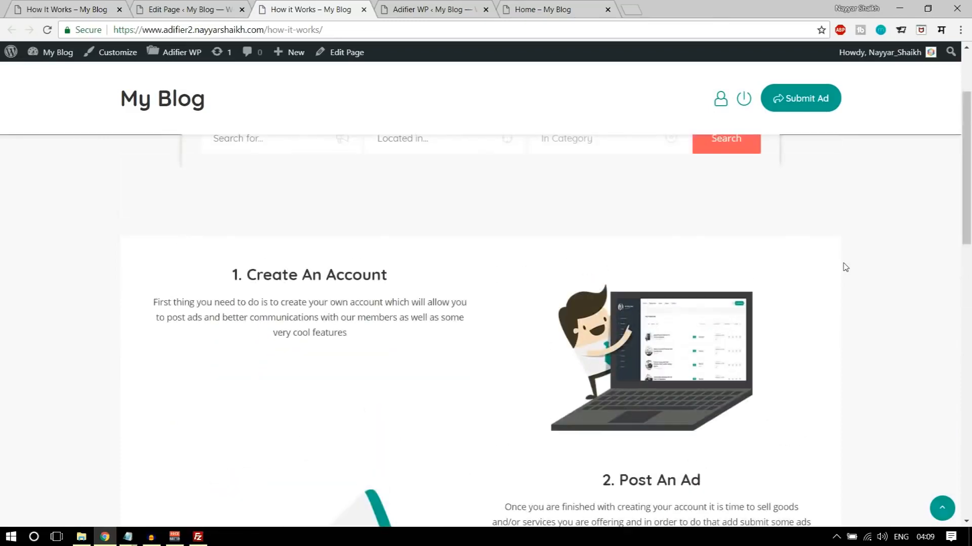
{"action": "scroll", "coordinate": [843, 267], "scroll_direction": "down", "scroll_amount": 4}
{"action": "scroll", "coordinate": [844, 267], "scroll_direction": "up", "scroll_amount": 4}
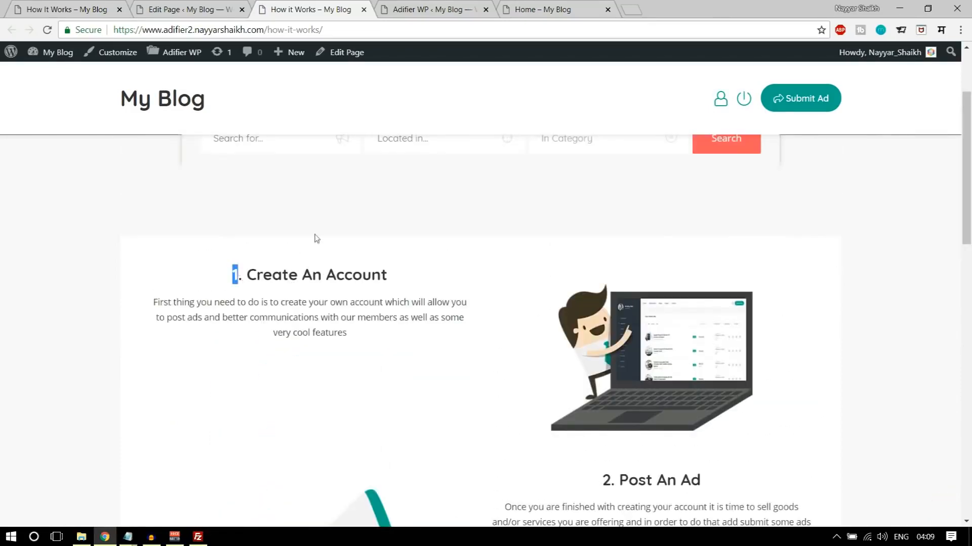
{"action": "scroll", "coordinate": [368, 266], "scroll_direction": "down", "scroll_amount": 5}
{"action": "left_click", "coordinate": [109, 4]}
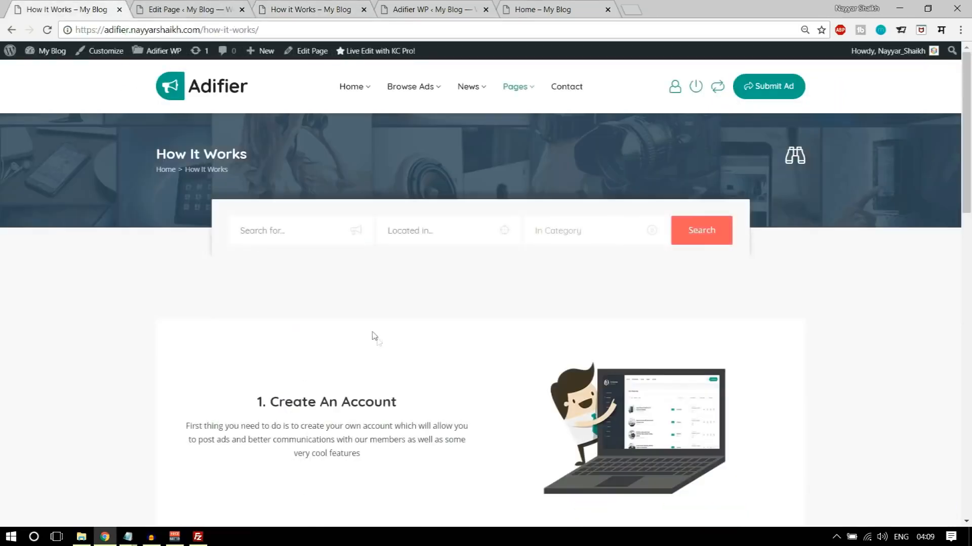
{"action": "scroll", "coordinate": [308, 312], "scroll_direction": "down", "scroll_amount": 3}
{"action": "scroll", "coordinate": [674, 306], "scroll_direction": "down", "scroll_amount": 3}
{"action": "scroll", "coordinate": [658, 293], "scroll_direction": "down", "scroll_amount": 7}
{"action": "scroll", "coordinate": [655, 296], "scroll_direction": "up", "scroll_amount": 5}
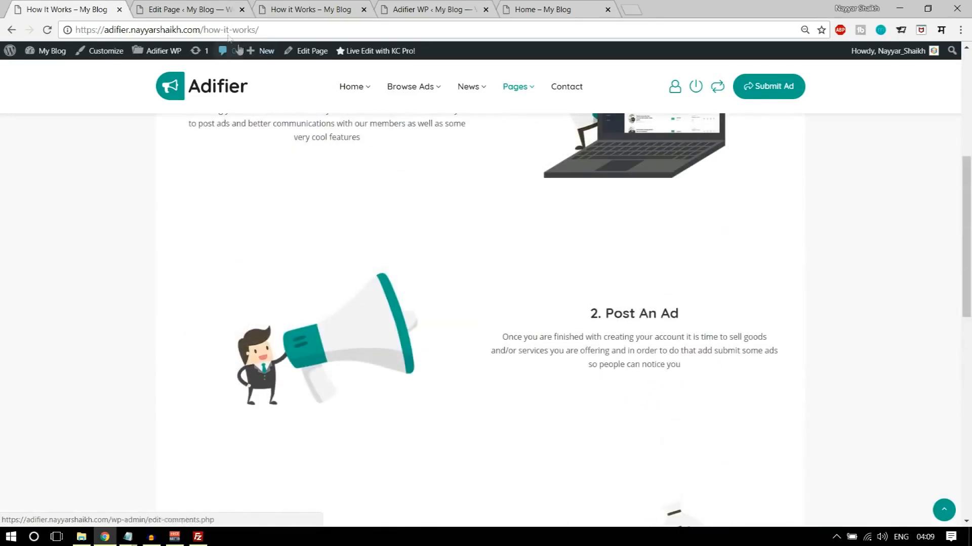
- In the How it Works page editor, set the top padding of the "1. Create An Account" text block to 85px and save the block
{"action": "left_click", "coordinate": [200, 7]}
{"action": "scroll", "coordinate": [568, 315], "scroll_direction": "down", "scroll_amount": 3}
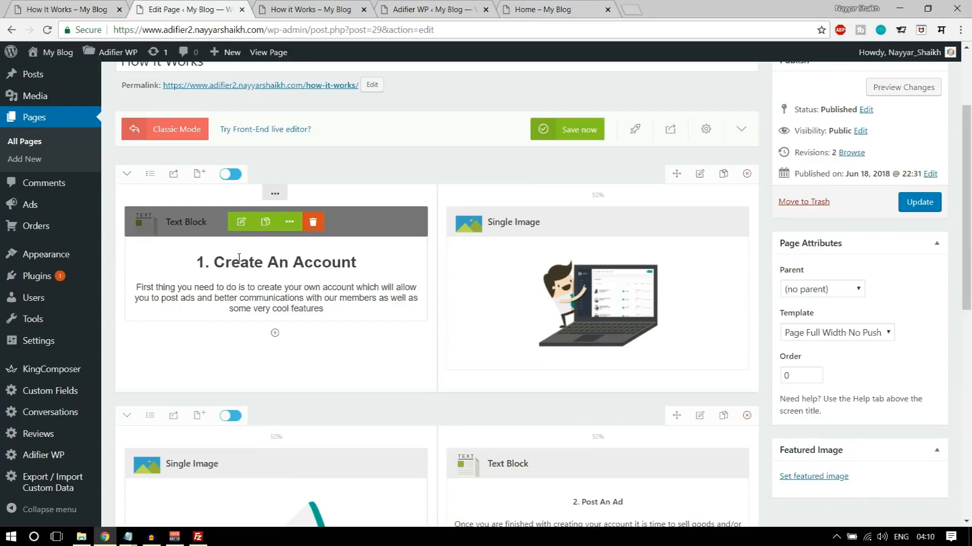
{"action": "left_click", "coordinate": [240, 223]}
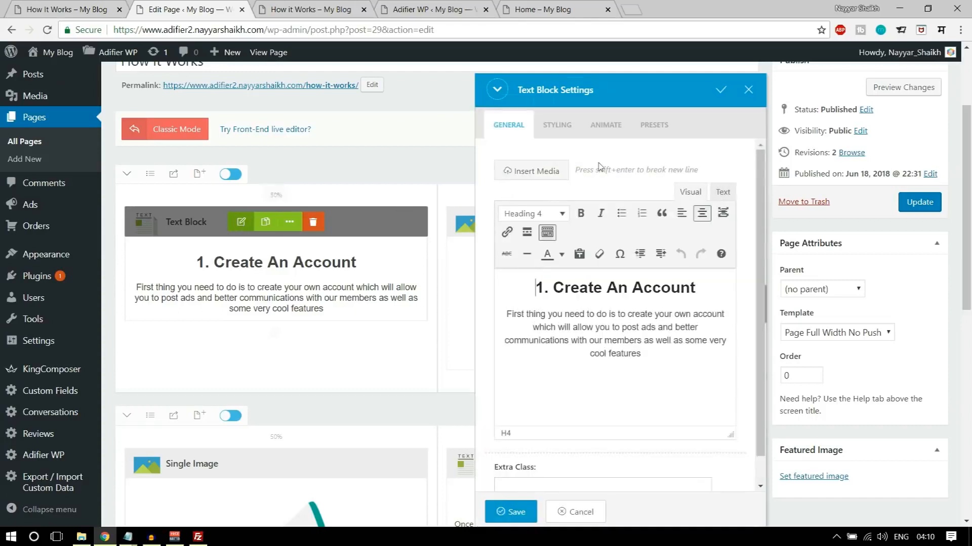
{"action": "left_click", "coordinate": [557, 126]}
{"action": "left_click", "coordinate": [563, 186]}
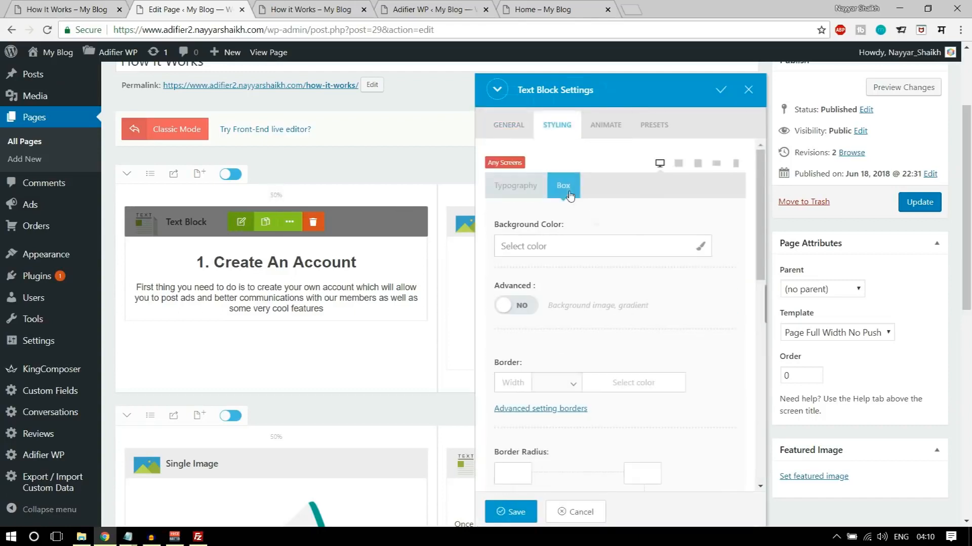
{"action": "scroll", "coordinate": [607, 289], "scroll_direction": "down", "scroll_amount": 6}
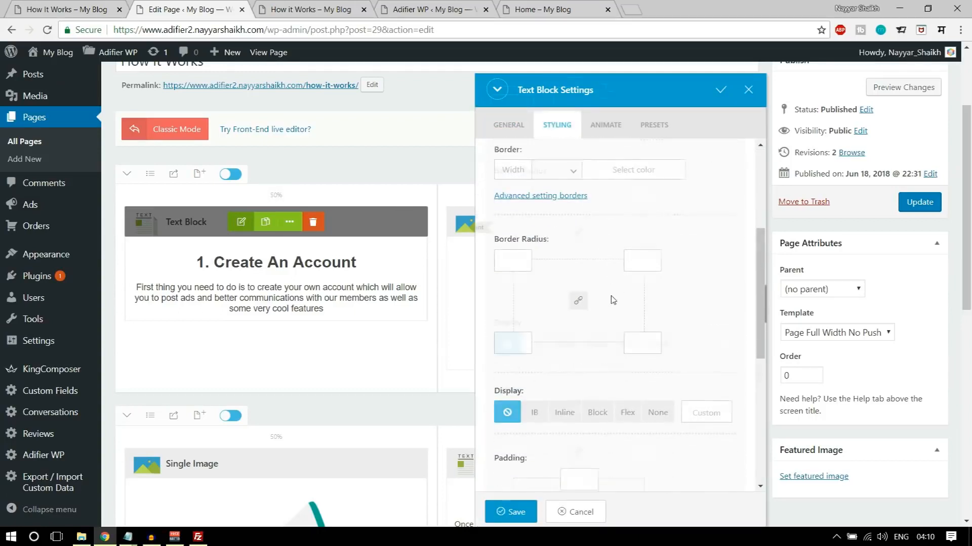
{"action": "scroll", "coordinate": [616, 305], "scroll_direction": "down", "scroll_amount": 3}
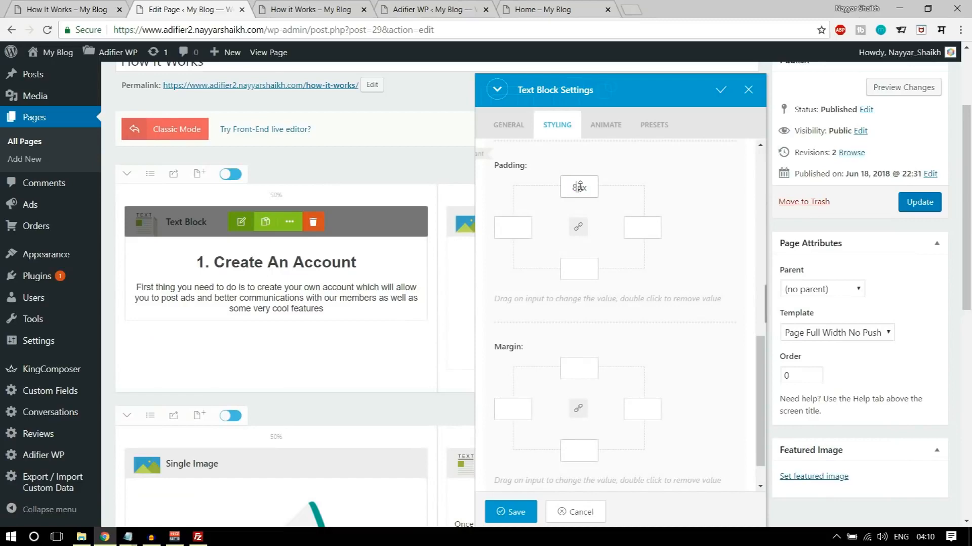
{"action": "left_click", "coordinate": [523, 513]}
- Set the top padding of the "2. Post An Ad" text block to 85px and save the block
{"action": "scroll", "coordinate": [557, 285], "scroll_direction": "down", "scroll_amount": 4}
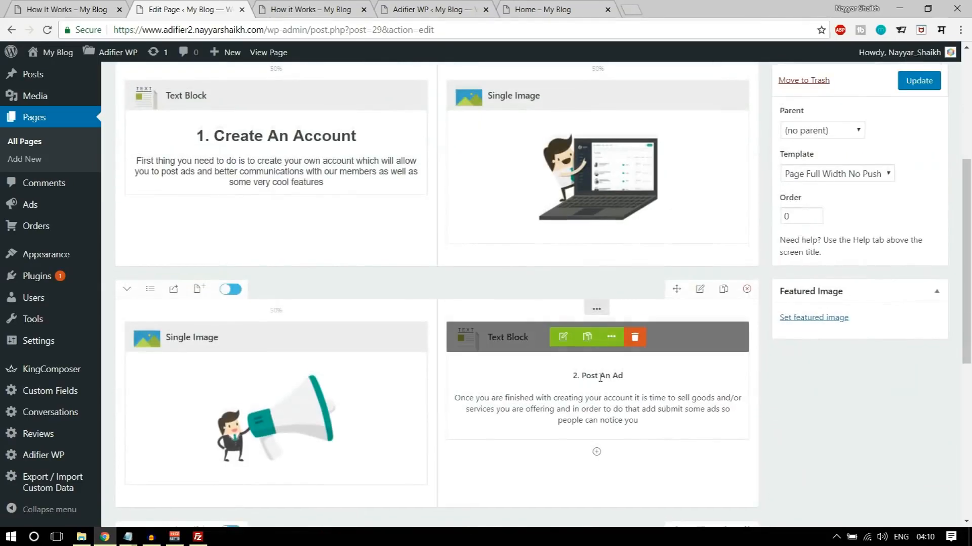
{"action": "left_click", "coordinate": [559, 277]}
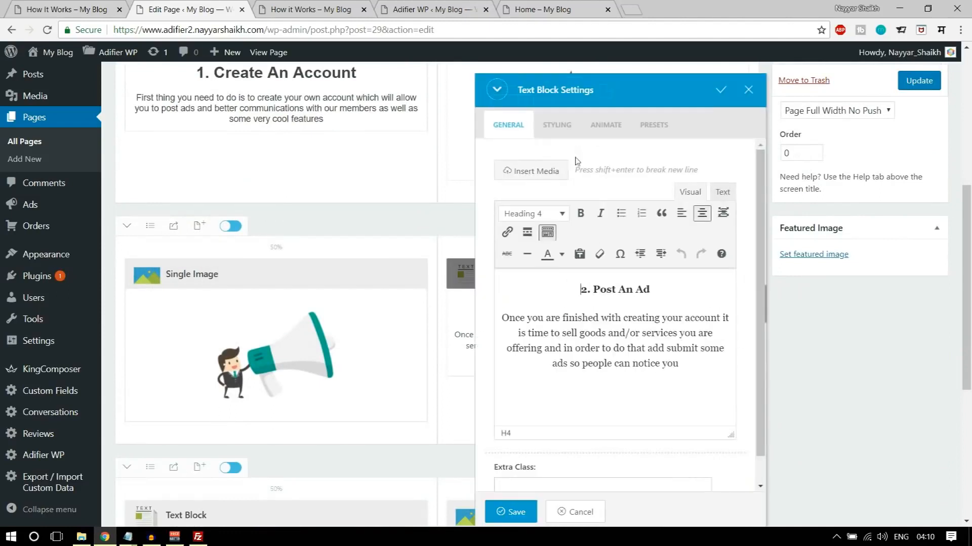
{"action": "left_click", "coordinate": [558, 133]}
{"action": "left_click", "coordinate": [577, 188]}
{"action": "scroll", "coordinate": [587, 314], "scroll_direction": "down", "scroll_amount": 6}
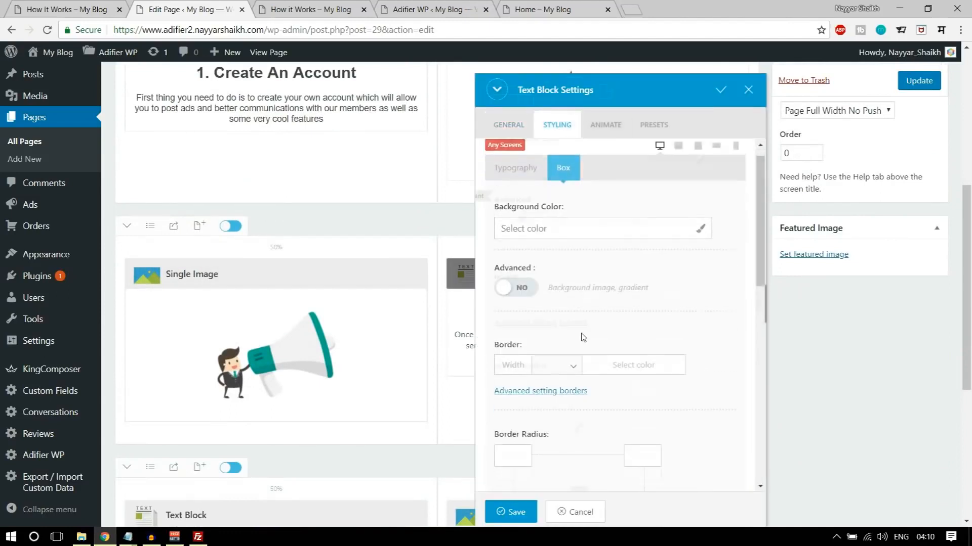
{"action": "scroll", "coordinate": [594, 282], "scroll_direction": "down", "scroll_amount": 4}
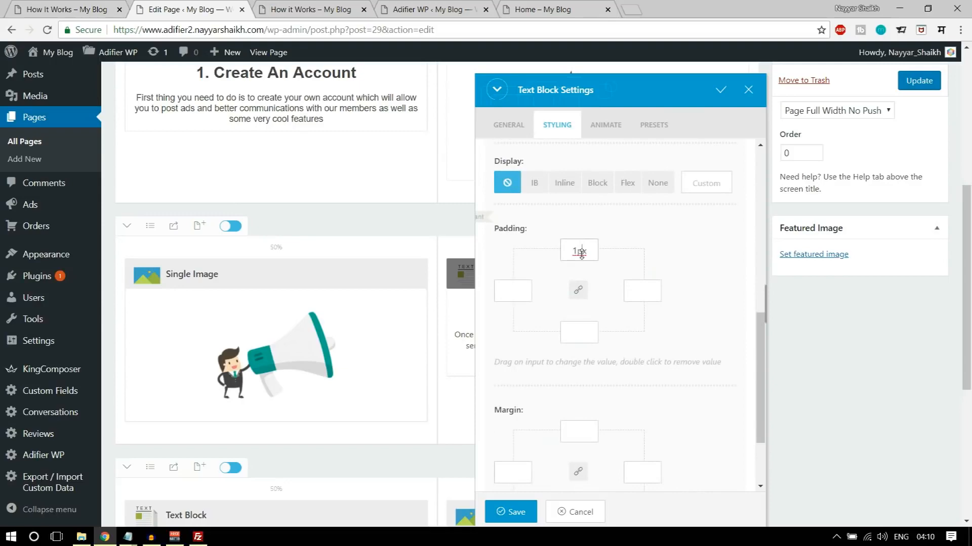
{"action": "left_click", "coordinate": [511, 512]}
- Set the top padding of the "3. Start Earning" text block in its box styling and save the block
{"action": "scroll", "coordinate": [354, 355], "scroll_direction": "down", "scroll_amount": 4}
{"action": "left_click", "coordinate": [242, 326]}
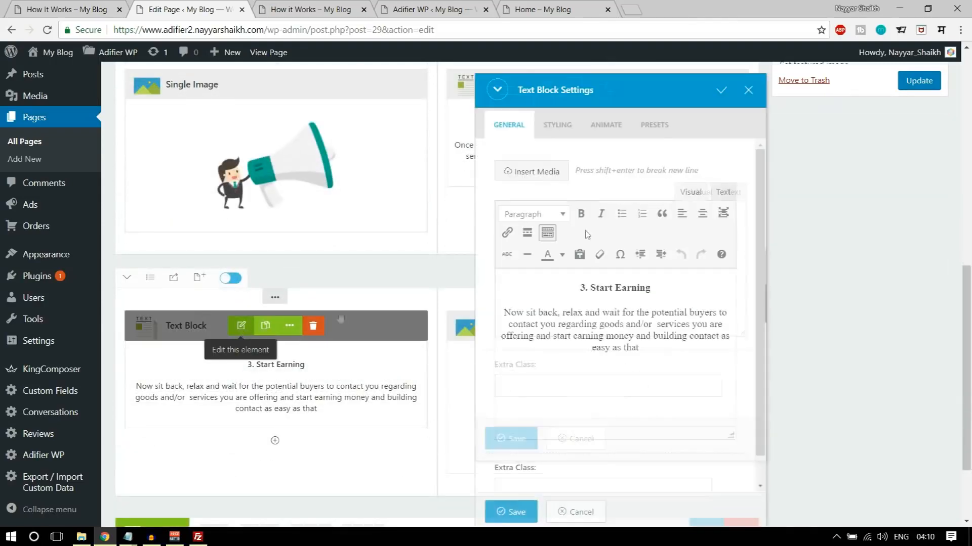
{"action": "left_click", "coordinate": [605, 125]}
{"action": "left_click", "coordinate": [557, 125]}
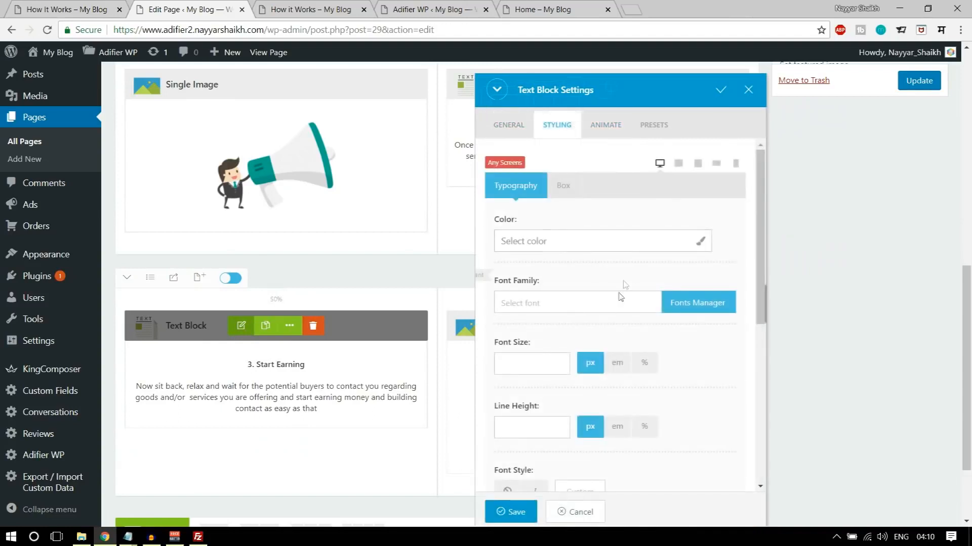
{"action": "scroll", "coordinate": [620, 286], "scroll_direction": "down", "scroll_amount": 1}
{"action": "scroll", "coordinate": [597, 228], "scroll_direction": "up", "scroll_amount": 1}
{"action": "left_click", "coordinate": [564, 186]}
{"action": "scroll", "coordinate": [582, 319], "scroll_direction": "down", "scroll_amount": 8}
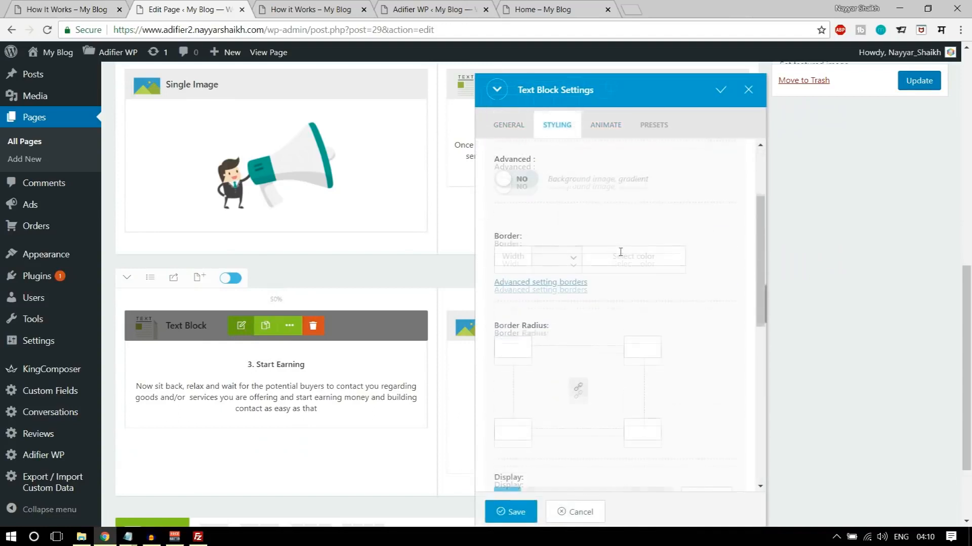
{"action": "left_click", "coordinate": [575, 246]}
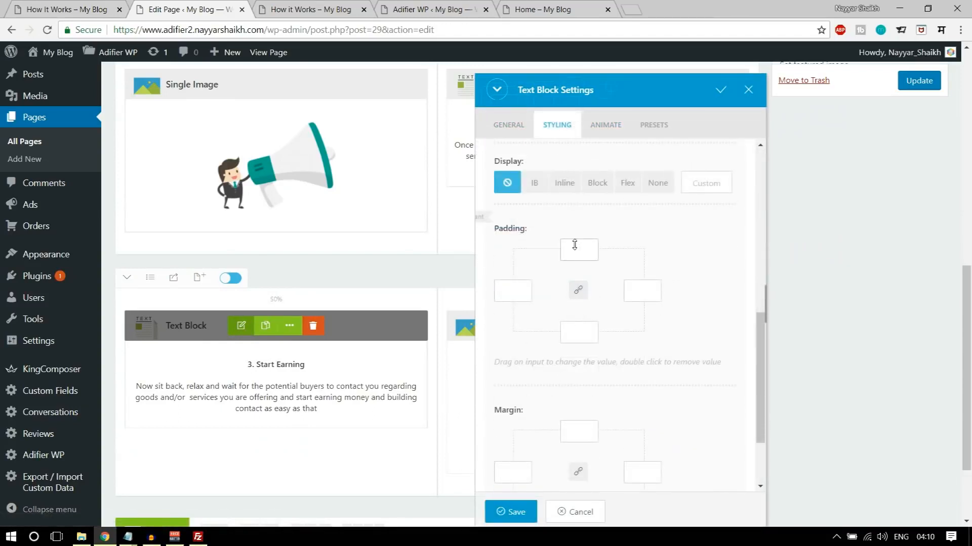
{"action": "left_click", "coordinate": [511, 512]}
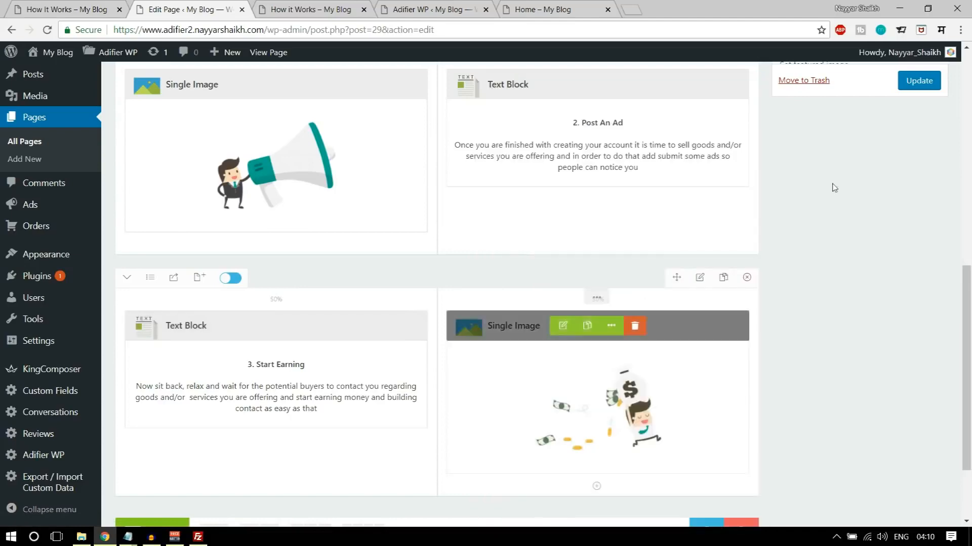
- Update the How it Works page, reload its live version and check the vertical spacing of the row texts
{"action": "left_click", "coordinate": [918, 82]}
{"action": "left_click", "coordinate": [311, 9]}
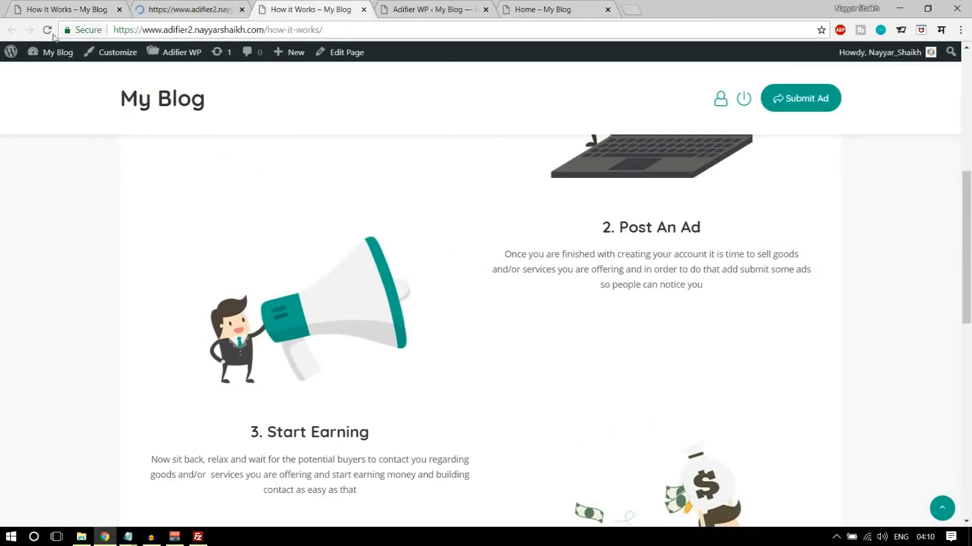
{"action": "left_click", "coordinate": [47, 30]}
{"action": "scroll", "coordinate": [933, 212], "scroll_direction": "up", "scroll_amount": 5}
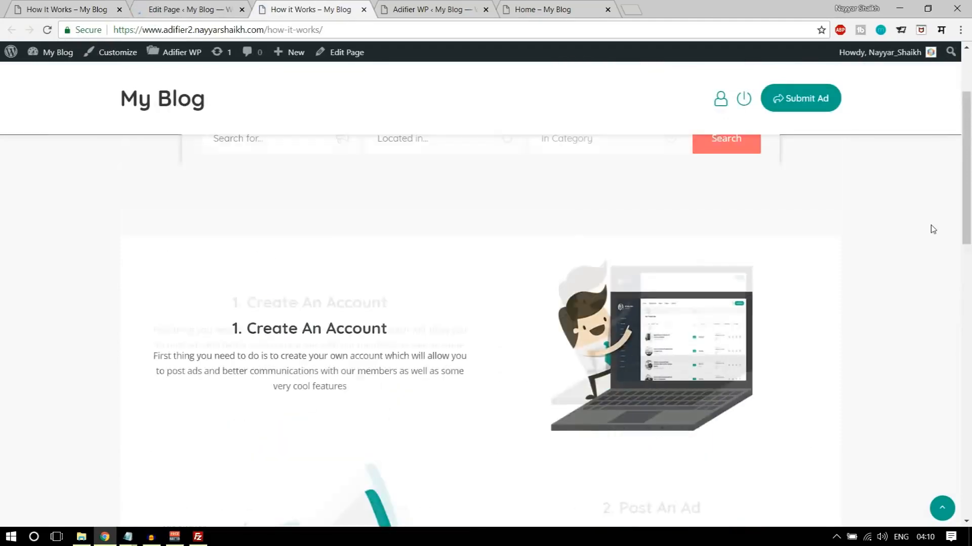
{"action": "scroll", "coordinate": [540, 330], "scroll_direction": "down", "scroll_amount": 10}
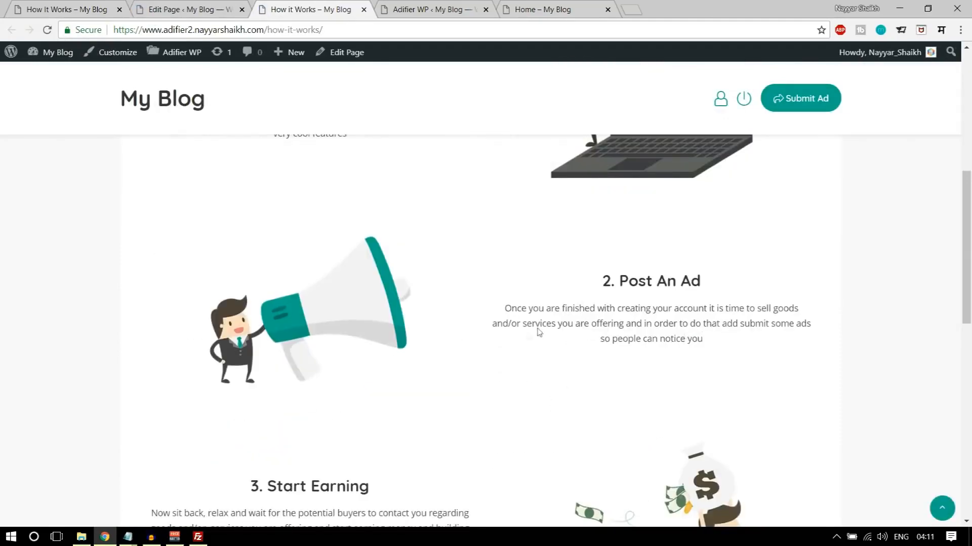
{"action": "scroll", "coordinate": [759, 384], "scroll_direction": "down", "scroll_amount": 5}
{"action": "scroll", "coordinate": [762, 389], "scroll_direction": "up", "scroll_amount": 15}
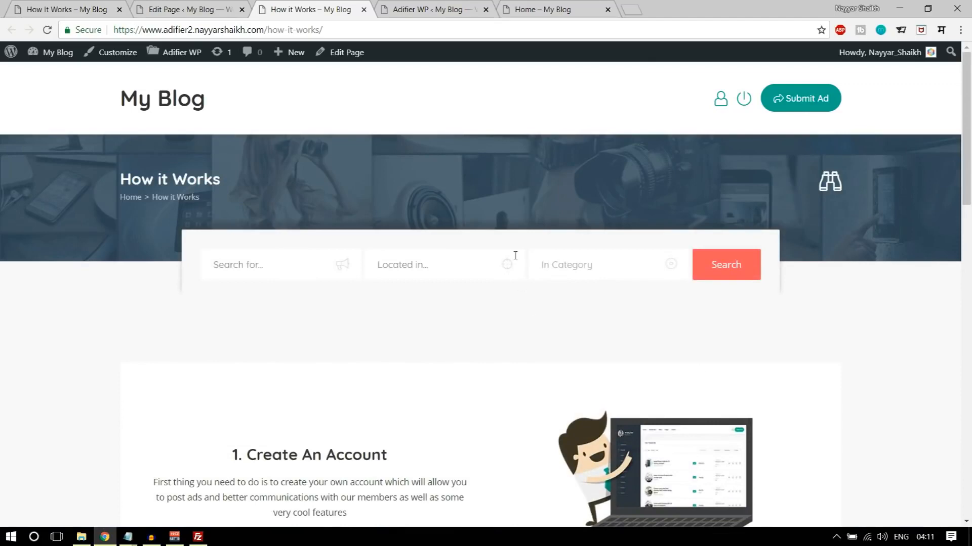
- Open the FAQ page of the demo site and look over its accordion layout
{"action": "left_click", "coordinate": [72, 6]}
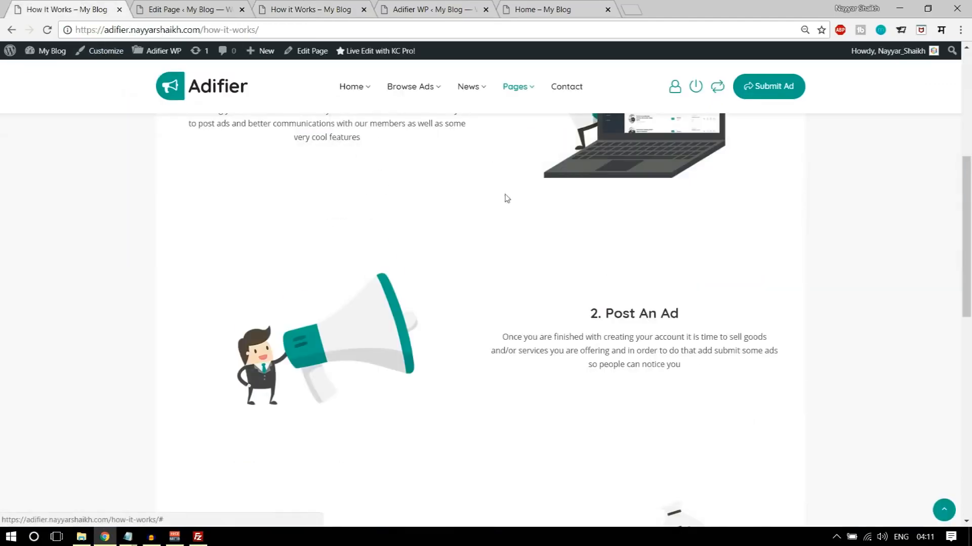
{"action": "scroll", "coordinate": [505, 199], "scroll_direction": "down", "scroll_amount": 10}
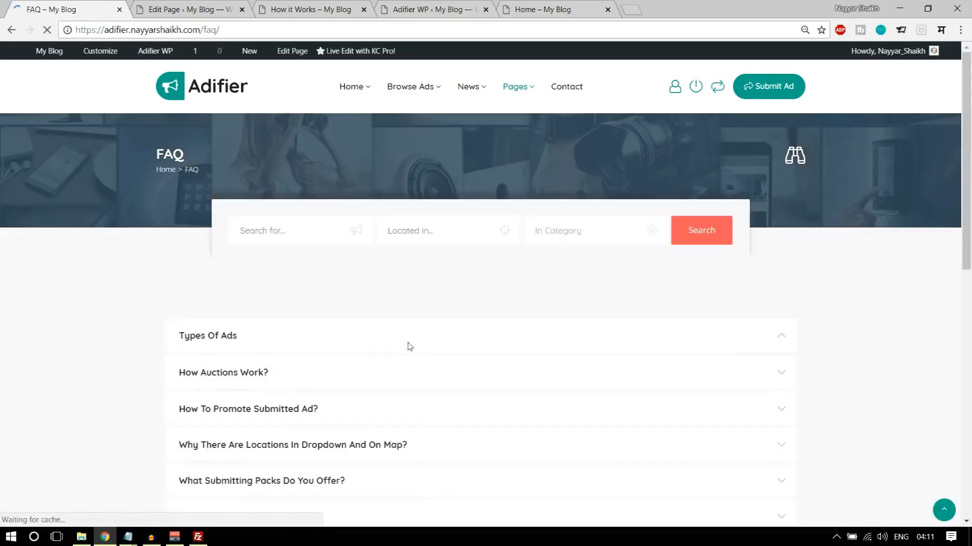
{"action": "scroll", "coordinate": [809, 334], "scroll_direction": "down", "scroll_amount": 10}
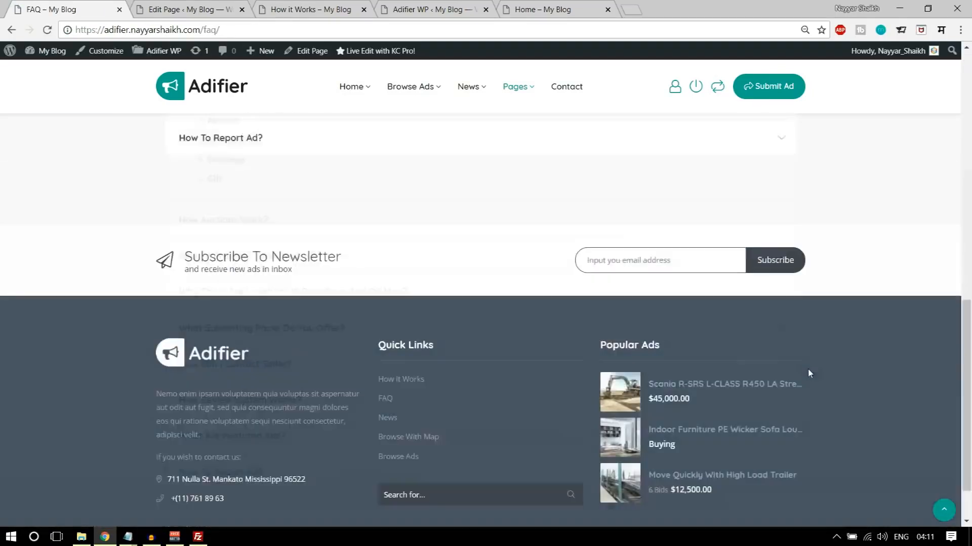
{"action": "scroll", "coordinate": [808, 377], "scroll_direction": "up", "scroll_amount": 10}
- Open the FAQ page for editing, set its template to Page Full Width - Builder and update the page
{"action": "left_click", "coordinate": [187, 9]}
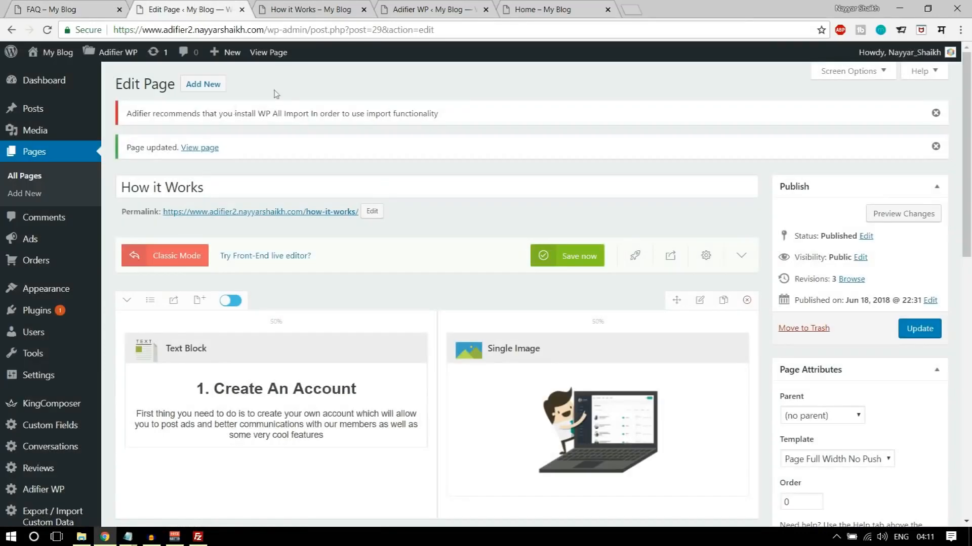
{"action": "left_click", "coordinate": [34, 151]}
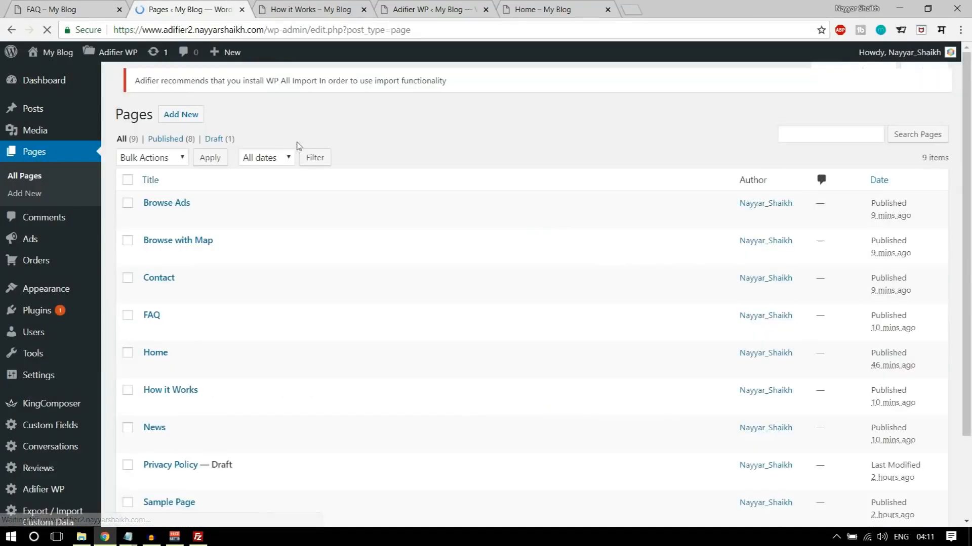
{"action": "left_click", "coordinate": [149, 332]}
{"action": "scroll", "coordinate": [660, 291], "scroll_direction": "down", "scroll_amount": 2}
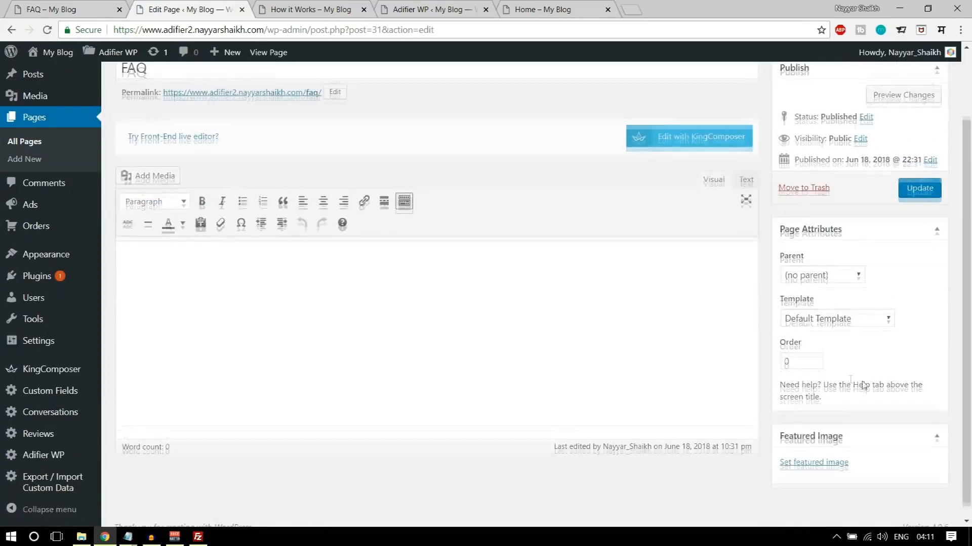
{"action": "left_click", "coordinate": [861, 308]}
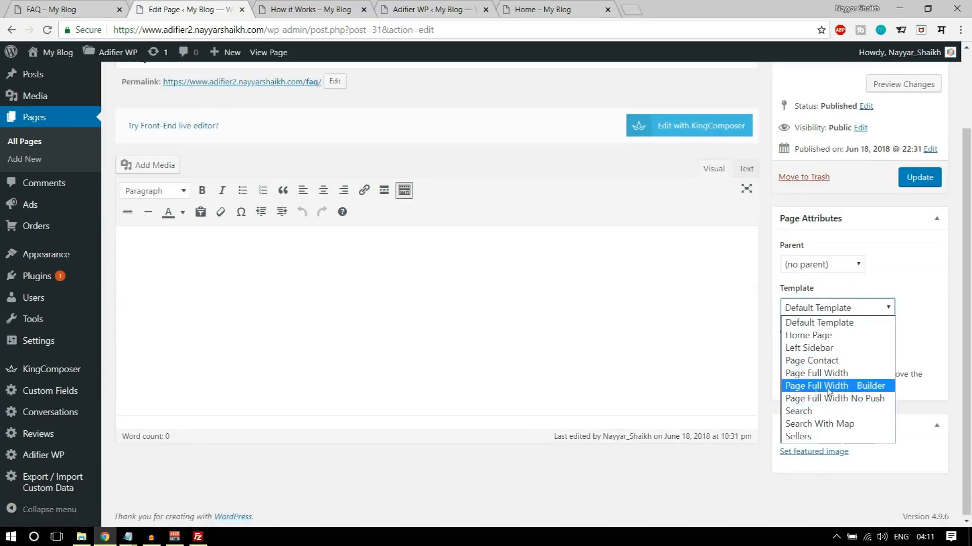
{"action": "left_click", "coordinate": [859, 387]}
{"action": "scroll", "coordinate": [902, 329], "scroll_direction": "up", "scroll_amount": 2}
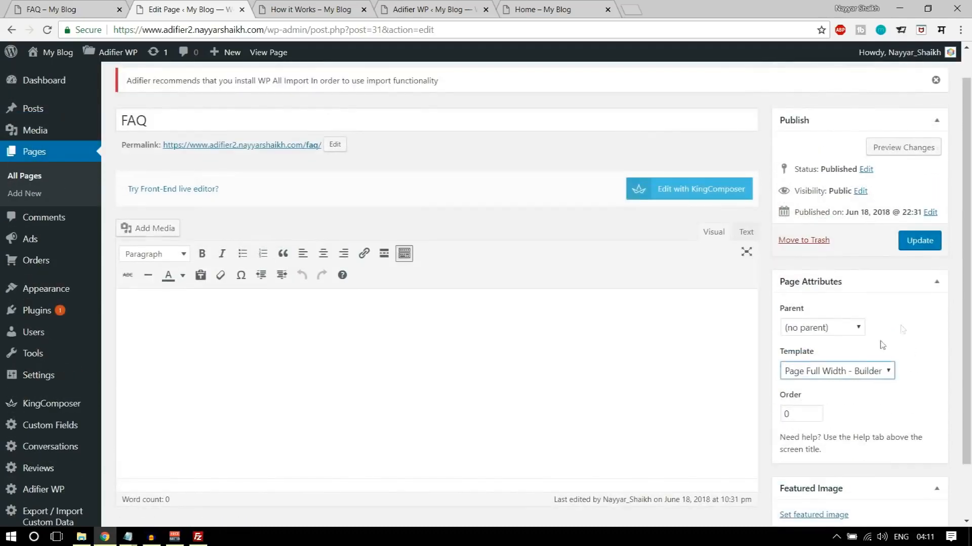
{"action": "left_click", "coordinate": [930, 239]}
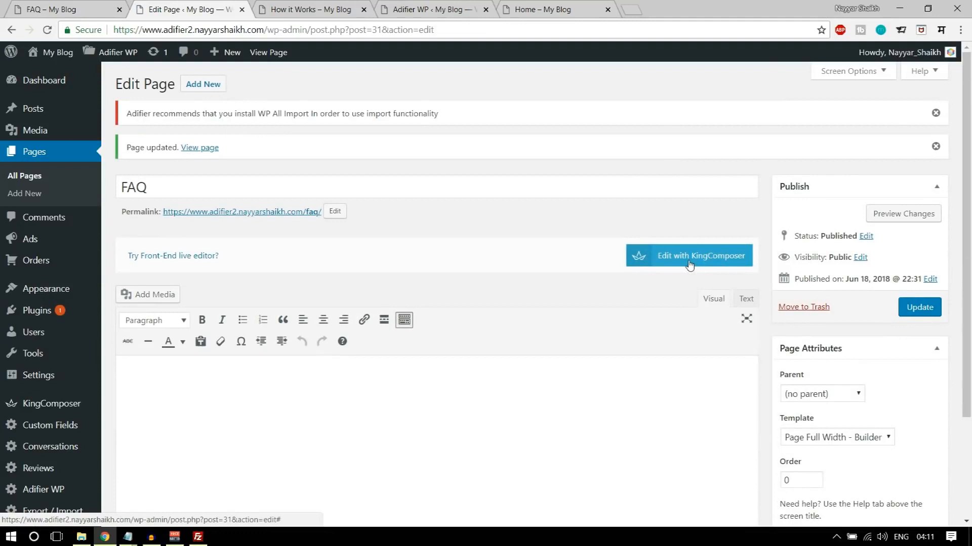
- Switch the FAQ page to editing with KingComposer and close the live How it Works, Adifier WP and Home browser tabs
{"action": "left_click", "coordinate": [742, 264]}
{"action": "left_click", "coordinate": [364, 9]}
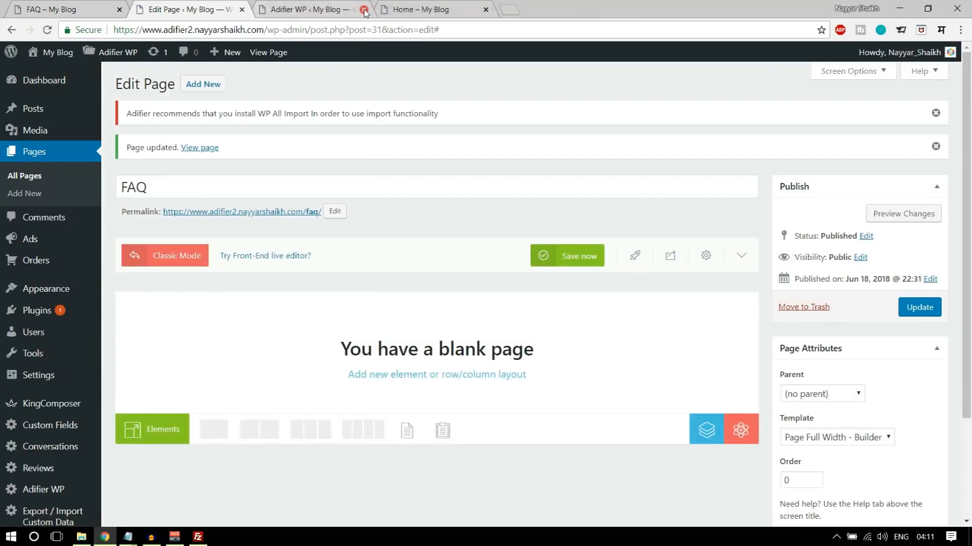
{"action": "left_click", "coordinate": [363, 10]}
{"action": "left_click", "coordinate": [365, 10]}
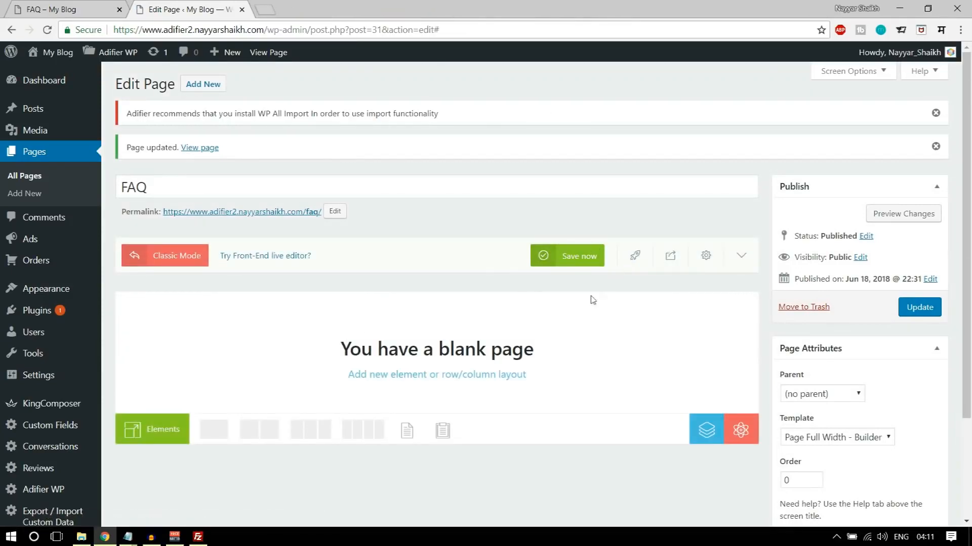
- Add a one-column row to the blank FAQ page and insert an Accordion element in it
{"action": "left_click", "coordinate": [217, 437]}
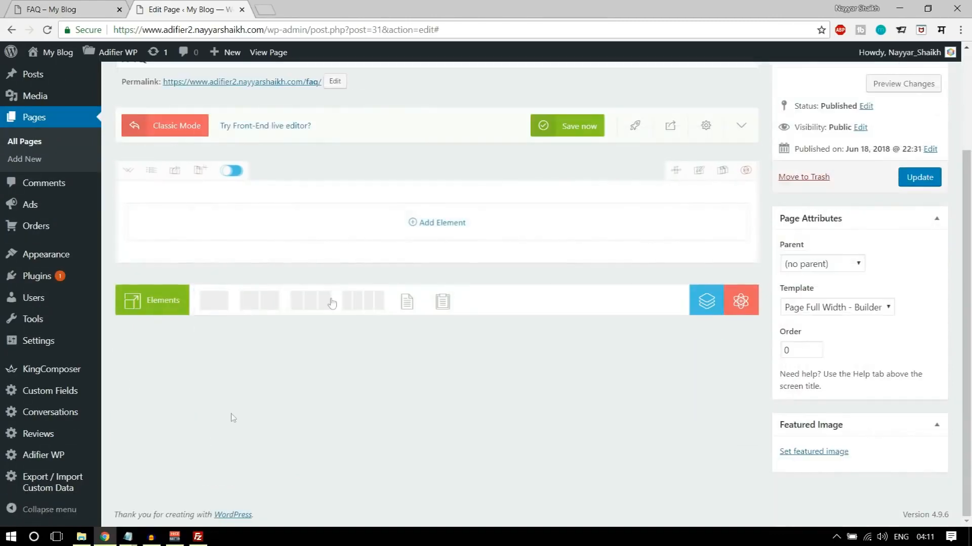
{"action": "left_click", "coordinate": [442, 225]}
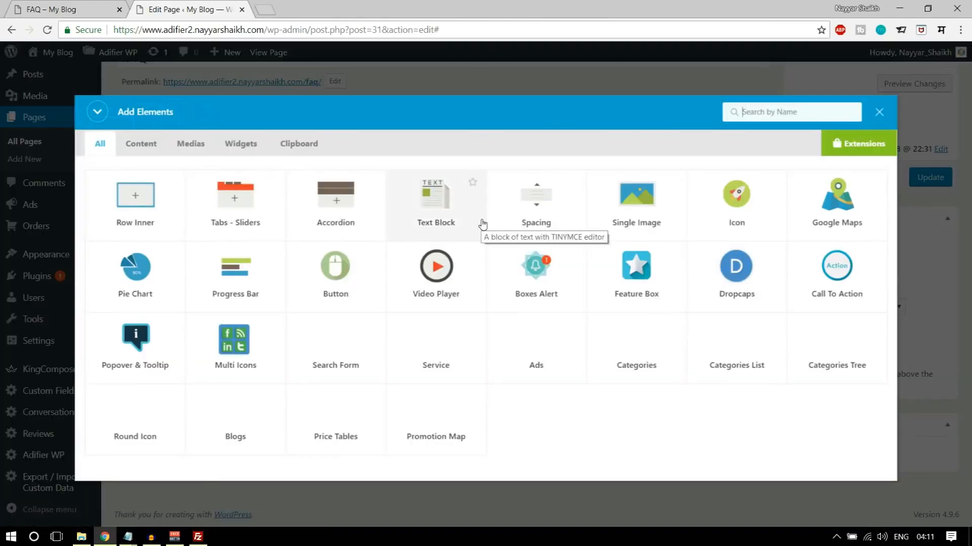
{"action": "type", "text": "adco"}
{"action": "left_click", "coordinate": [134, 219]}
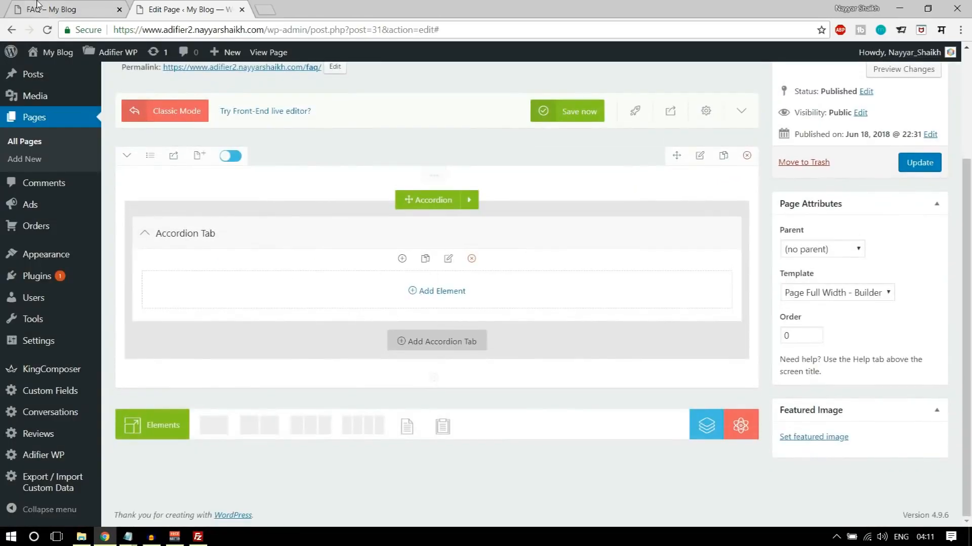
- Title the first accordion tab "Types of Ads" after the first question on the demo FAQ page and save it
{"action": "left_click", "coordinate": [36, 5]}
{"action": "scroll", "coordinate": [341, 281], "scroll_direction": "down", "scroll_amount": 3}
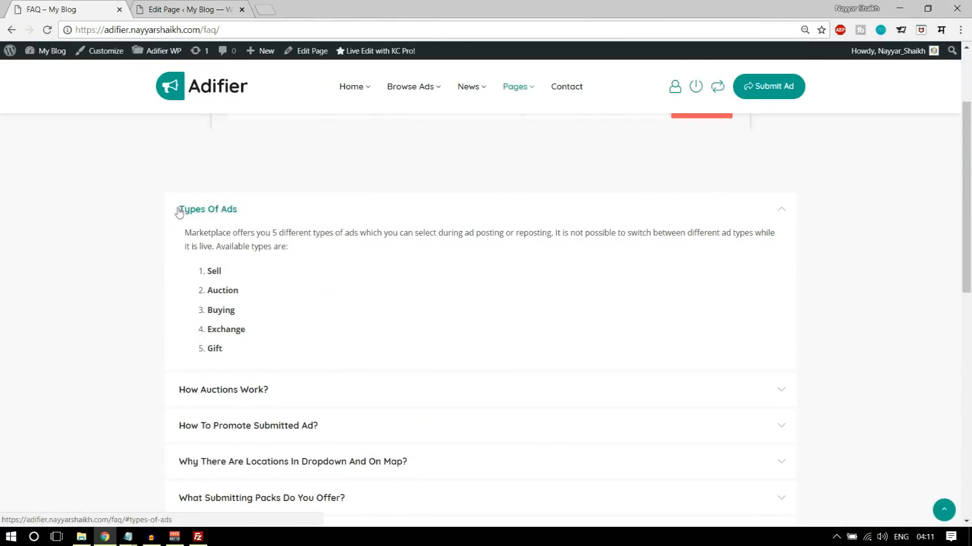
{"action": "left_click_drag", "start_coordinate": [177, 198], "coordinate": [250, 216]}
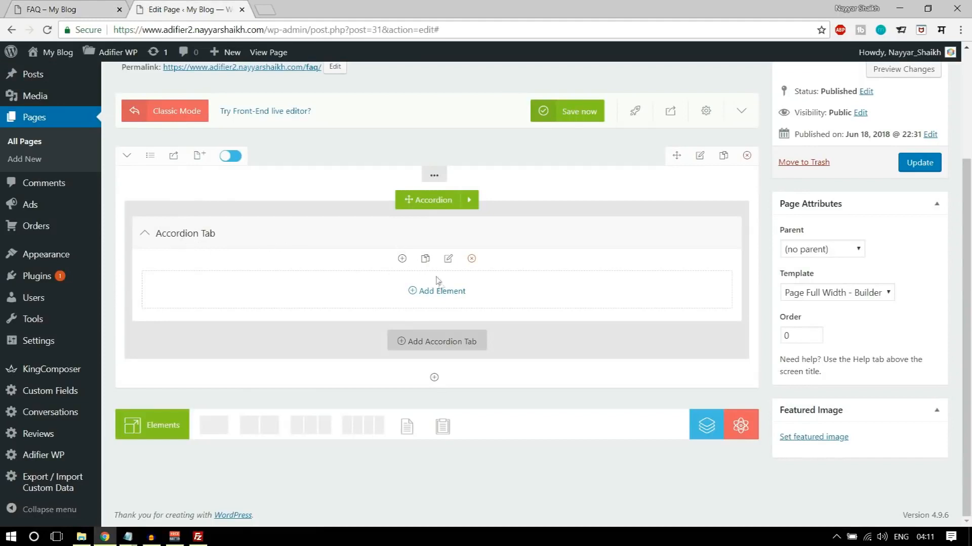
{"action": "left_click", "coordinate": [449, 259]}
{"action": "left_click_drag", "start_coordinate": [560, 188], "coordinate": [457, 188]}
{"action": "type", "text": "Types of Ads"}
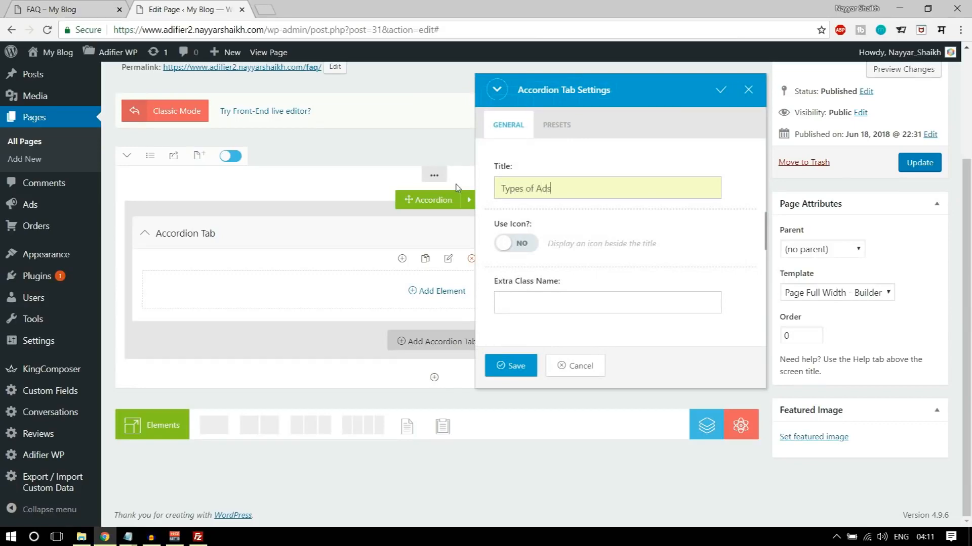
{"action": "left_click", "coordinate": [512, 365]}
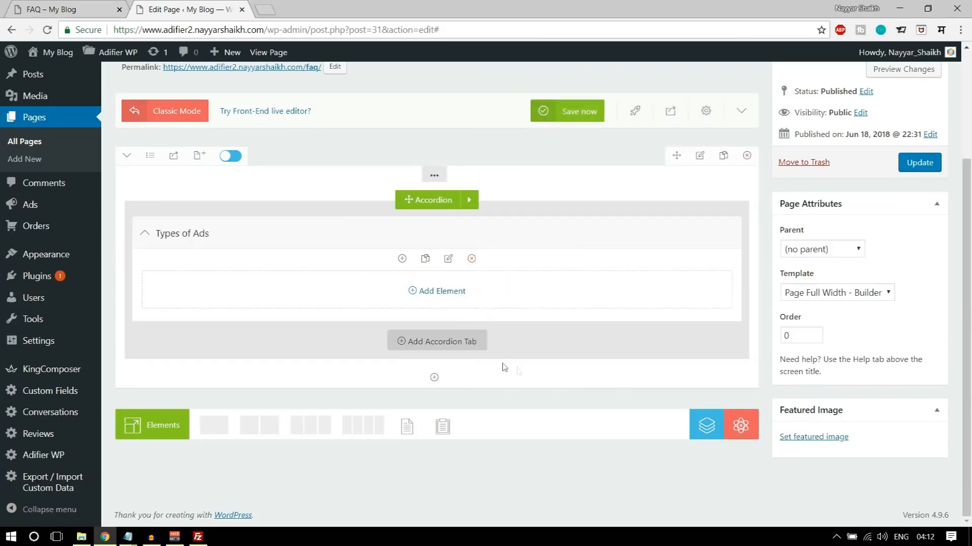
- Copy the Types Of Ads answer from the demo FAQ page into a new Text Block in the "Types of Ads" accordion tab and save it
{"action": "left_click", "coordinate": [61, 6]}
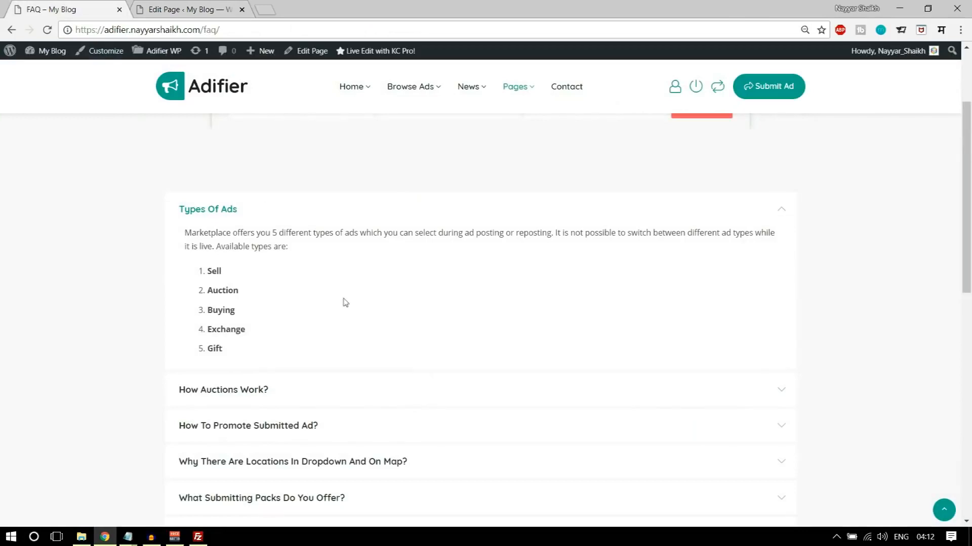
{"action": "left_click_drag", "start_coordinate": [184, 233], "coordinate": [242, 348]}
{"action": "key", "text": "ctrl+c"}
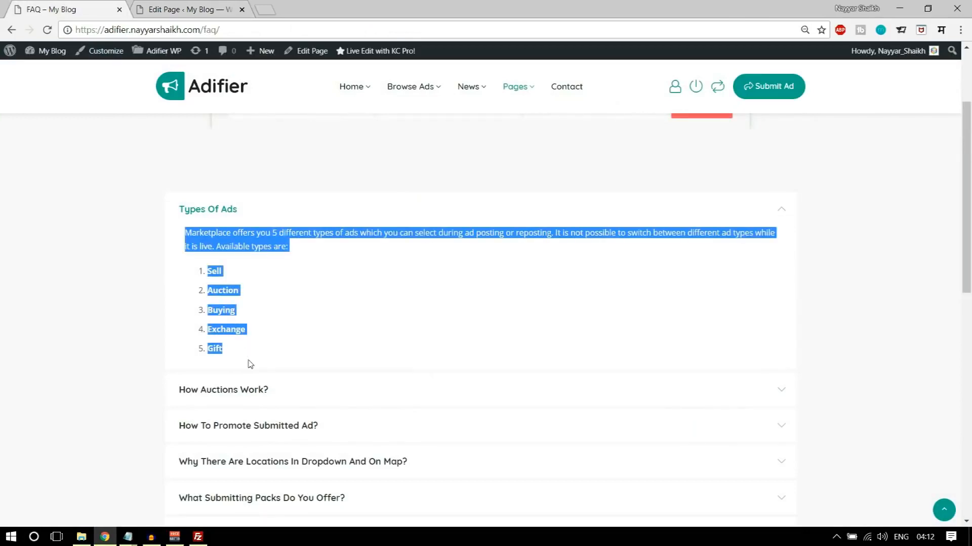
{"action": "left_click", "coordinate": [169, 6]}
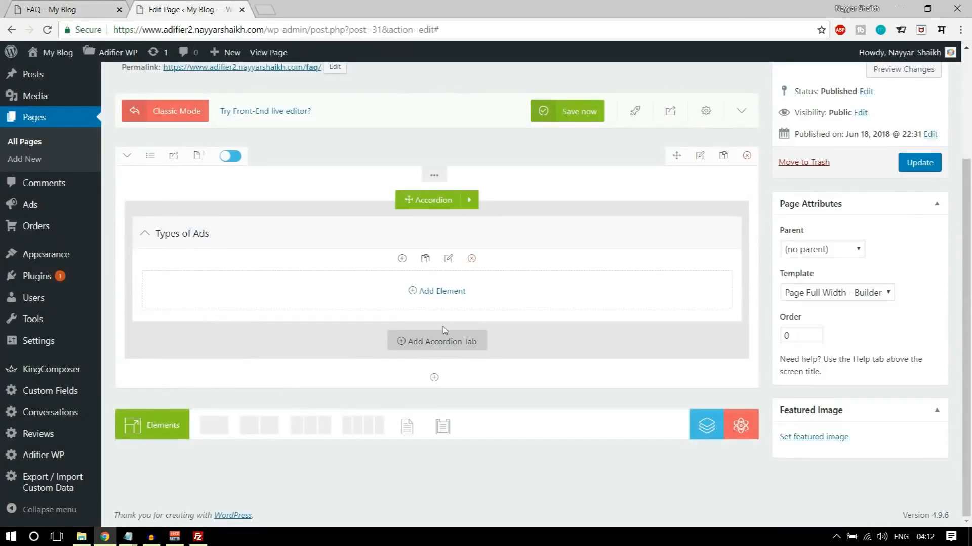
{"action": "left_click", "coordinate": [442, 291]}
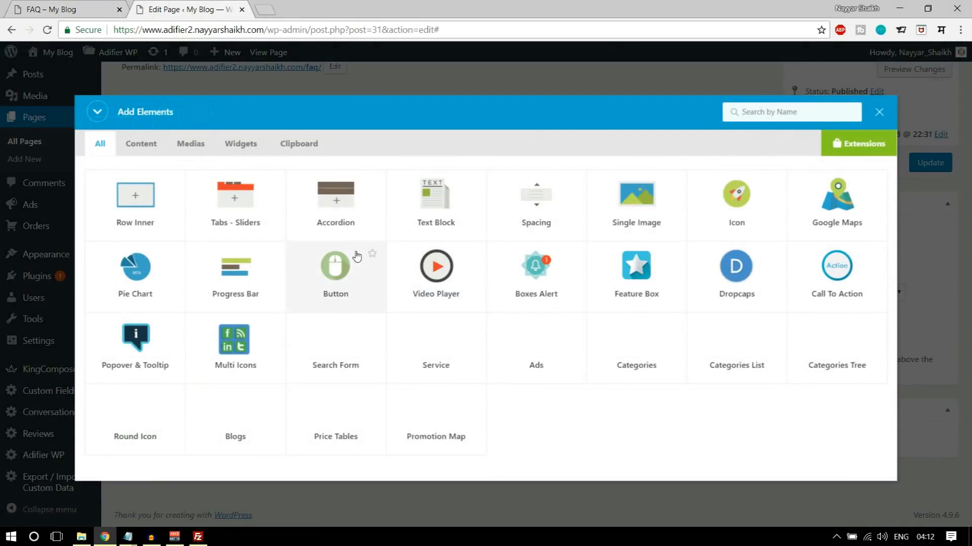
{"action": "type", "text": "text"}
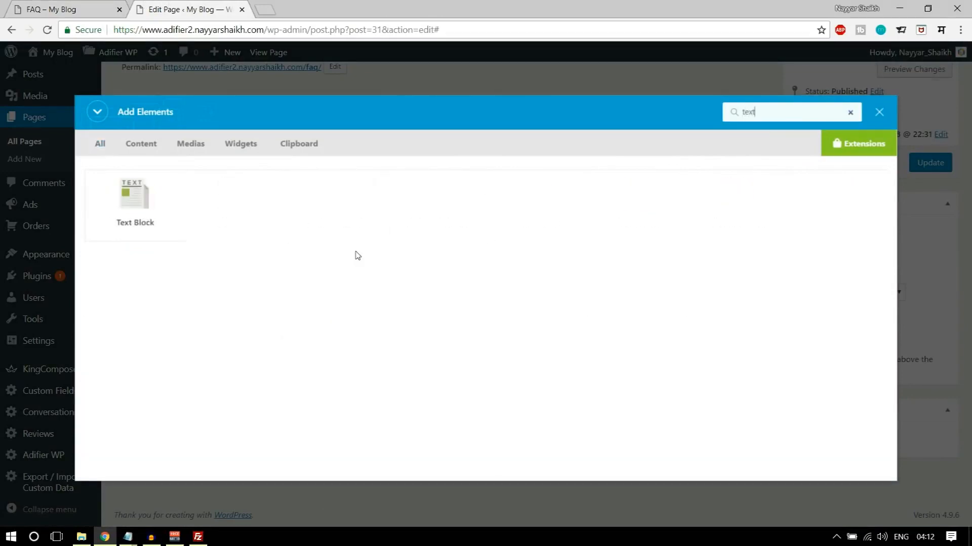
{"action": "left_click", "coordinate": [173, 221]}
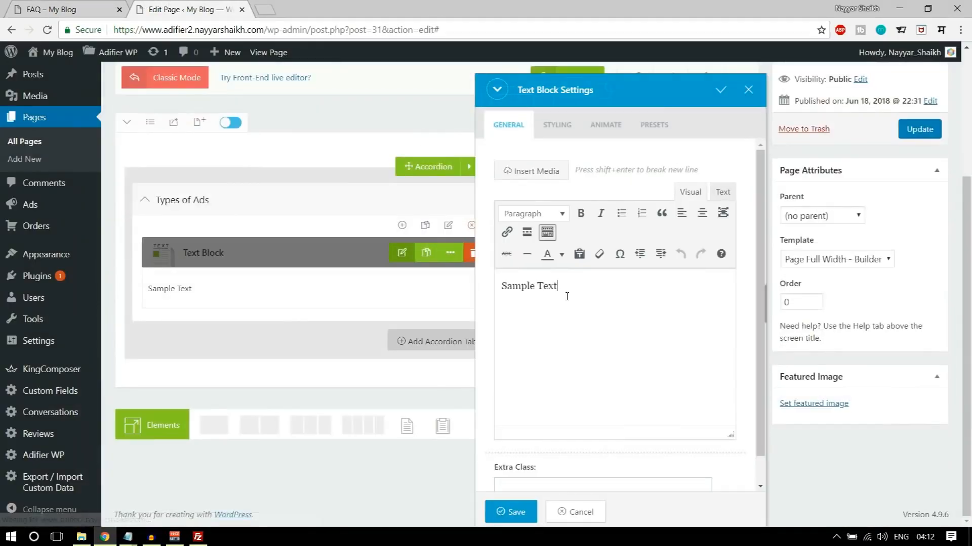
{"action": "key", "text": "ctrl+a"}
{"action": "key", "text": "ctrl+v"}
{"action": "scroll", "coordinate": [606, 395], "scroll_direction": "down", "scroll_amount": 1}
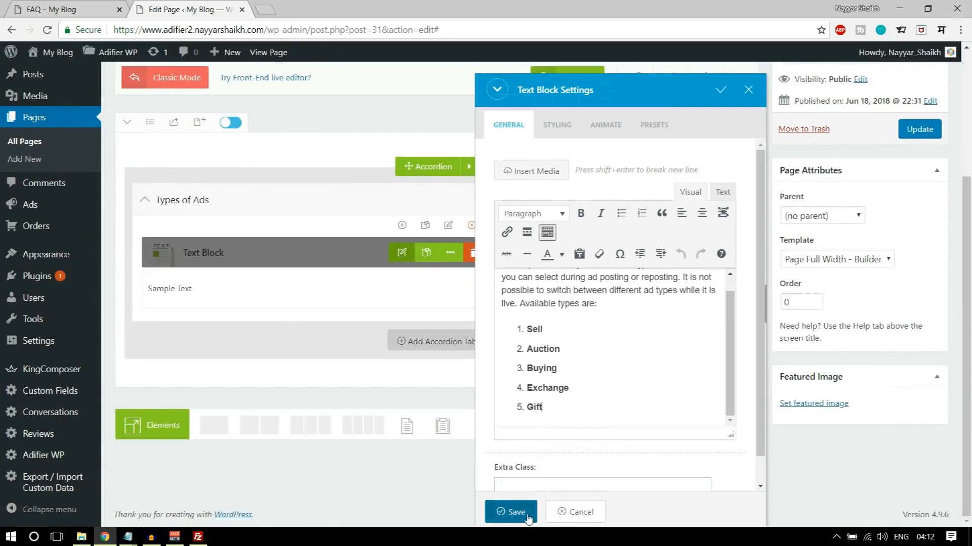
{"action": "left_click", "coordinate": [512, 512]}
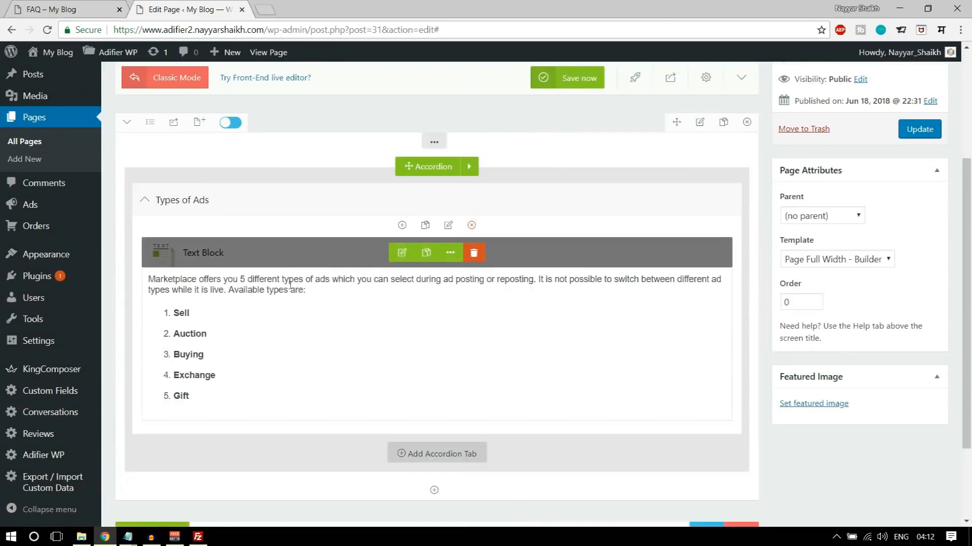
- On the demo FAQ page, expand the "How Auctions Work?" question and copy its full answer
{"action": "scroll", "coordinate": [493, 404], "scroll_direction": "down", "scroll_amount": 1}
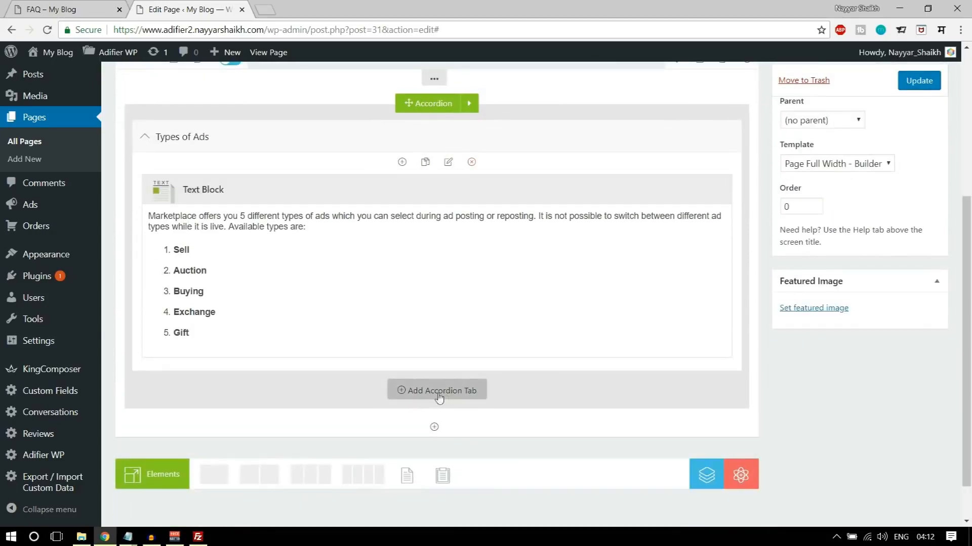
{"action": "left_click", "coordinate": [95, 9]}
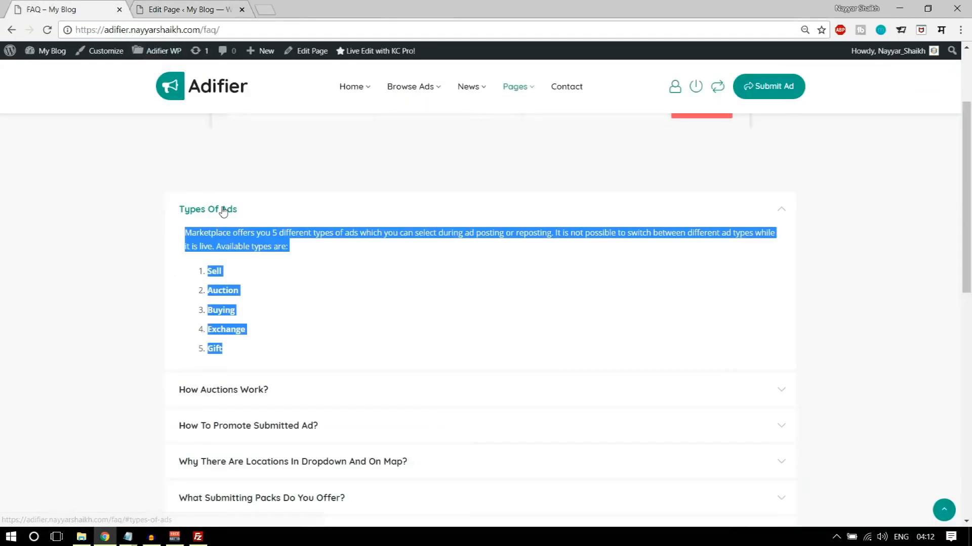
{"action": "left_click", "coordinate": [223, 211]}
{"action": "scroll", "coordinate": [261, 341], "scroll_direction": "down", "scroll_amount": 5}
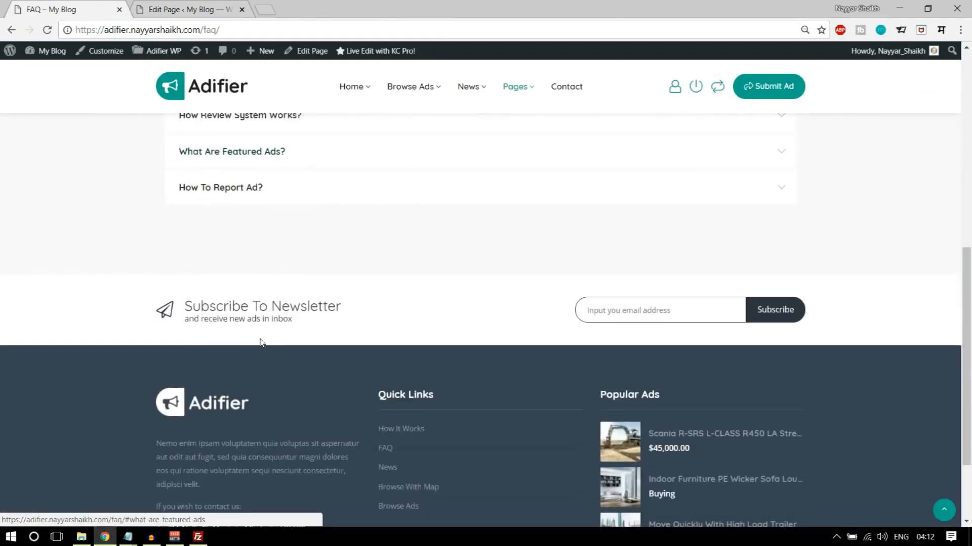
{"action": "scroll", "coordinate": [260, 343], "scroll_direction": "up", "scroll_amount": 5}
{"action": "left_click", "coordinate": [250, 253]}
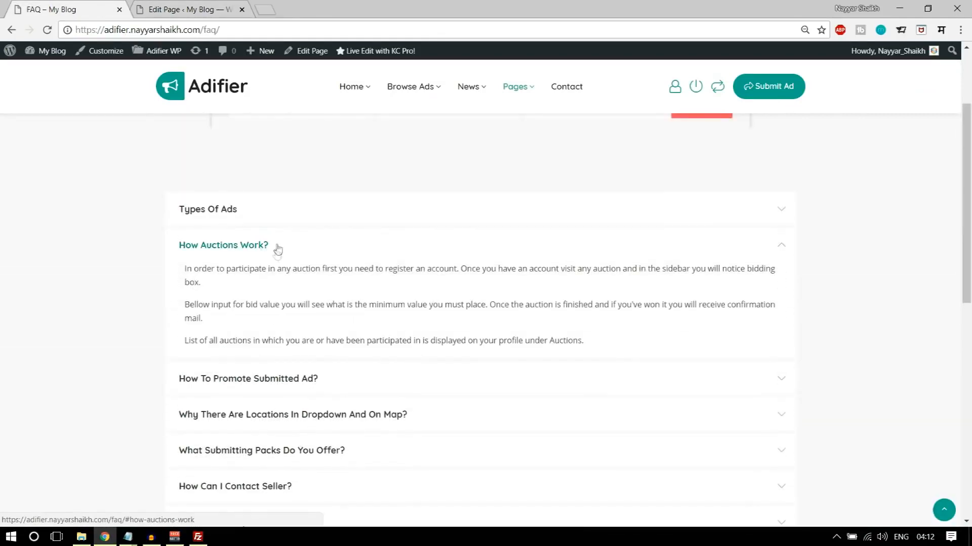
{"action": "left_click_drag", "start_coordinate": [184, 268], "coordinate": [557, 343]}
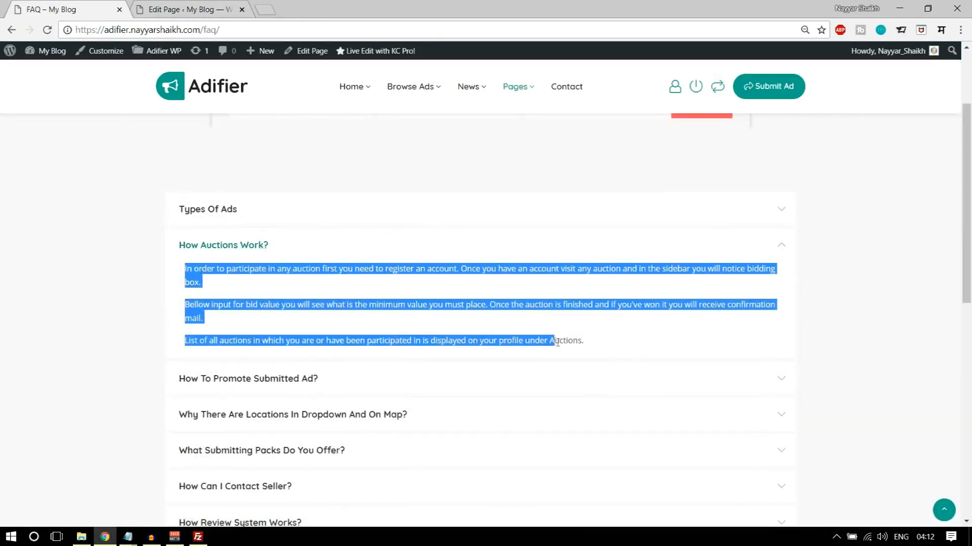
- Add a second tab to the FAQ page's accordion, title it "How Auction Works?" and save it
{"action": "left_click", "coordinate": [195, 9]}
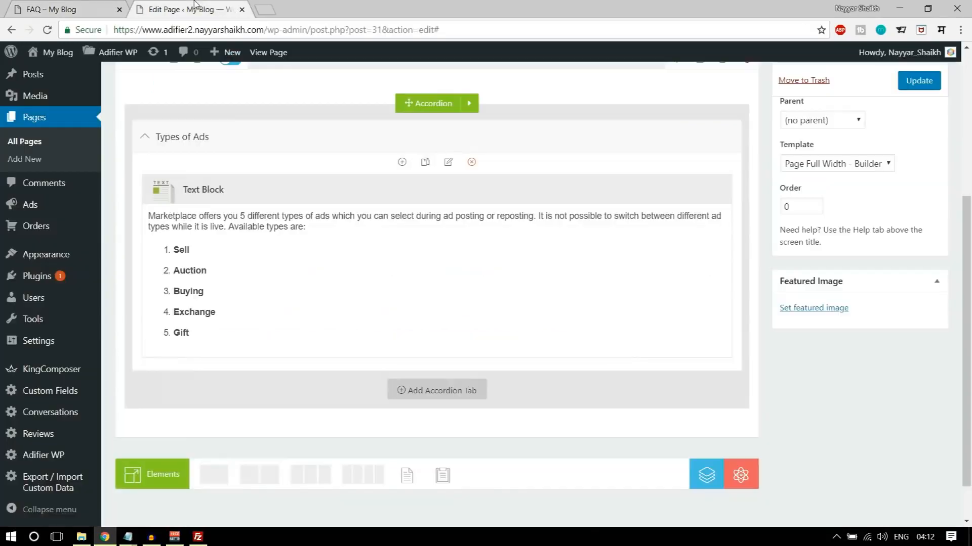
{"action": "left_click", "coordinate": [428, 392]}
{"action": "left_click", "coordinate": [448, 258]}
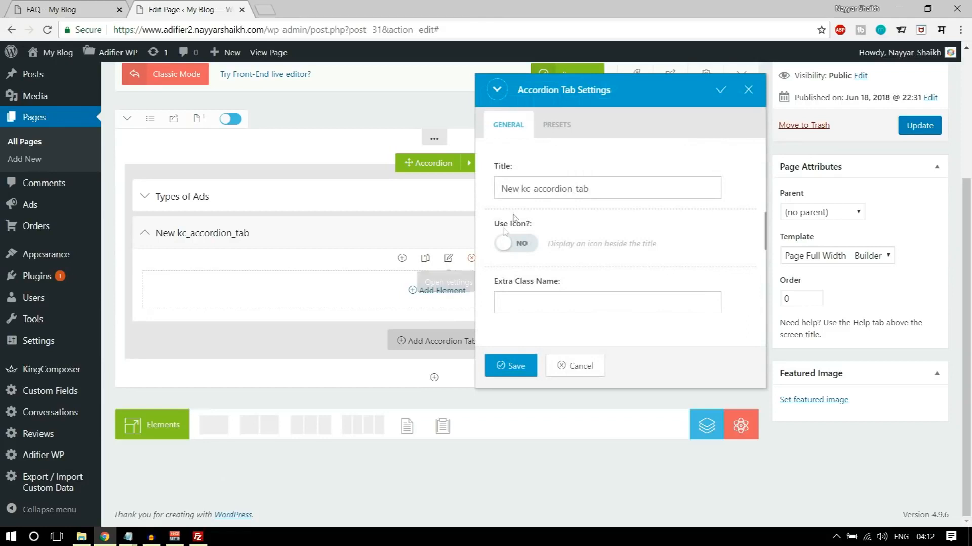
{"action": "triple_click", "coordinate": [549, 188]}
{"action": "type", "text": "Ho"}
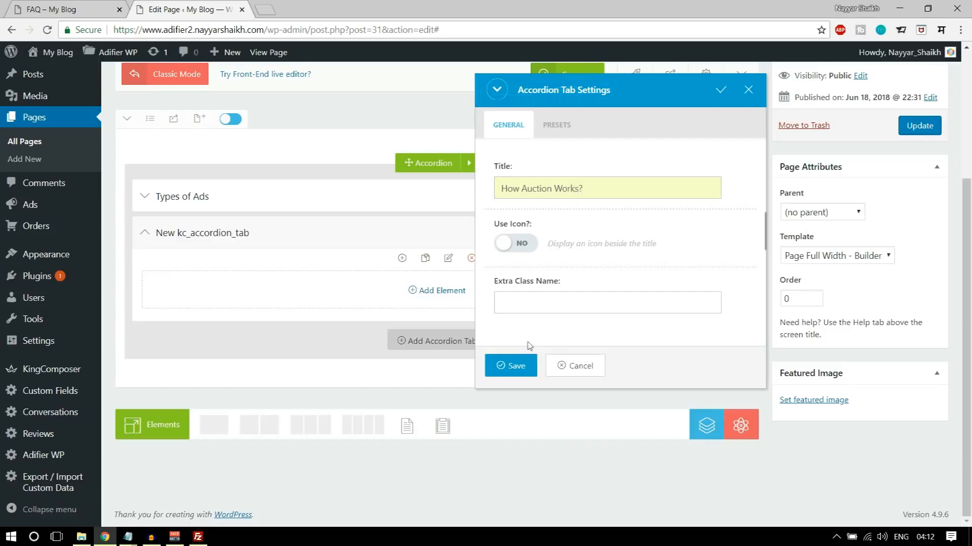
{"action": "left_click", "coordinate": [510, 365]}
- Paste the copied auction answer into a new Text Block in the "How Auction Works?" tab, save it and update the page
{"action": "left_click", "coordinate": [443, 291]}
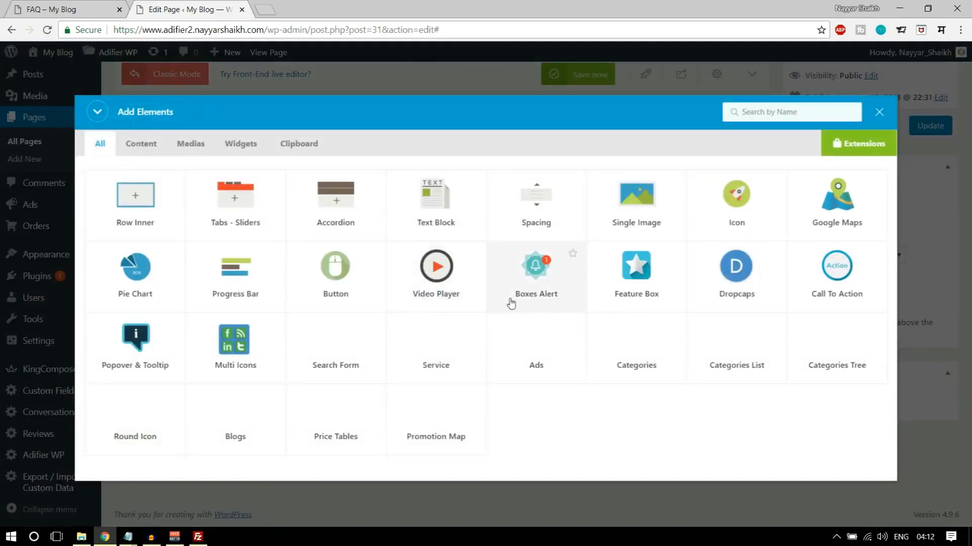
{"action": "type", "text": "text"}
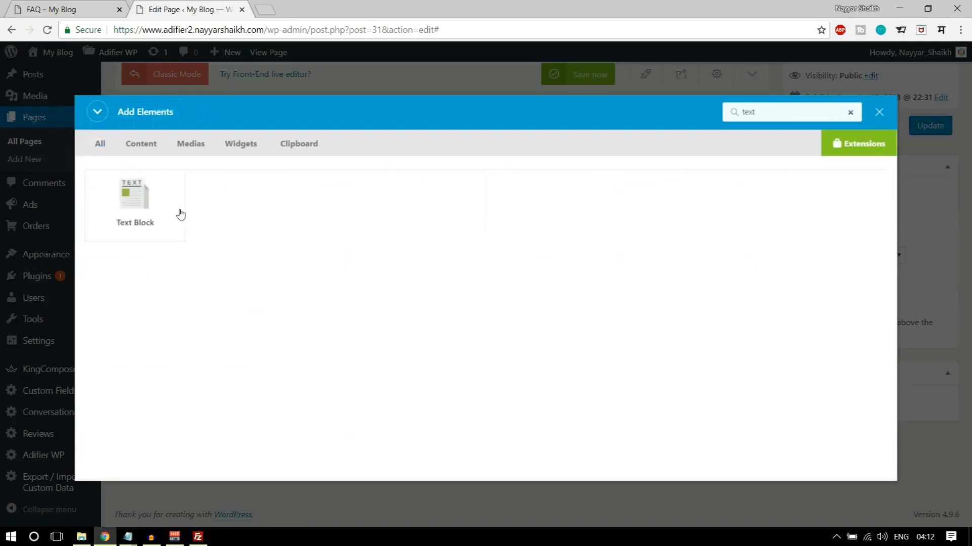
{"action": "left_click", "coordinate": [180, 215]}
{"action": "type", "text": "In order to participate in any auction first you need to register an account. Once you have an account visit any auction and in the sidebar you will notice bidding box. Bellow input for bid value you will see what is the minimum value you must place. Once the auction is finished and if you've won it you will receive confirmation mail. List of all auctions in which you are or have been participated in is displayed on your profile under Auctions."}
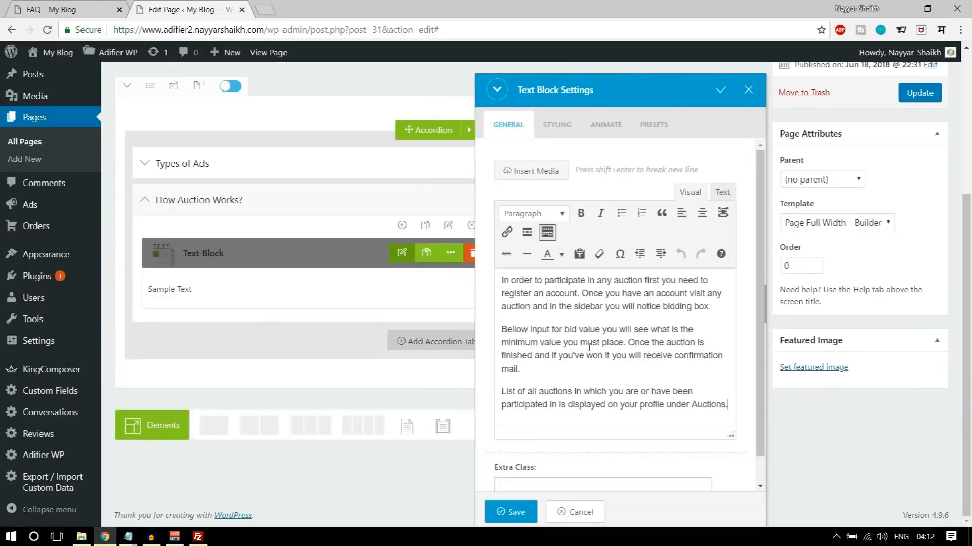
{"action": "left_click", "coordinate": [511, 512]}
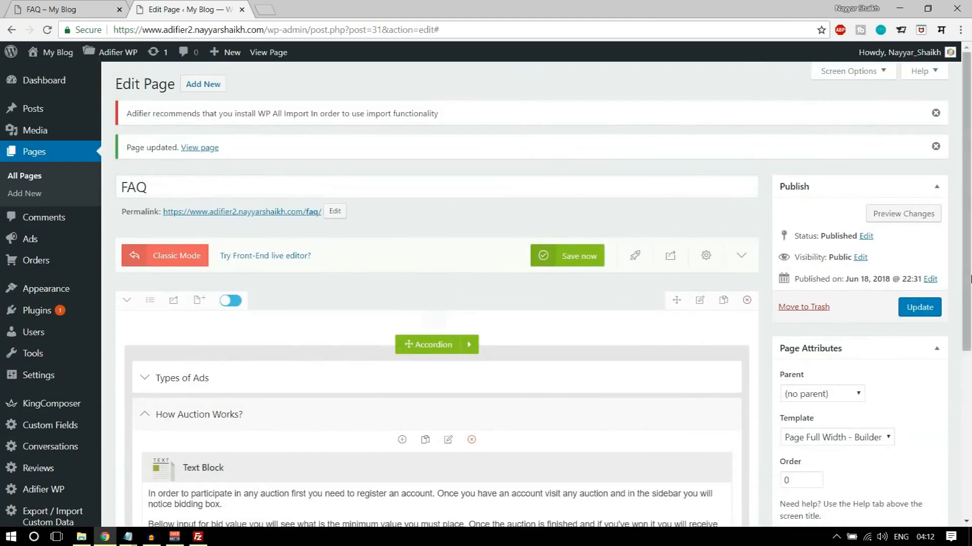
{"action": "left_click", "coordinate": [918, 307]}
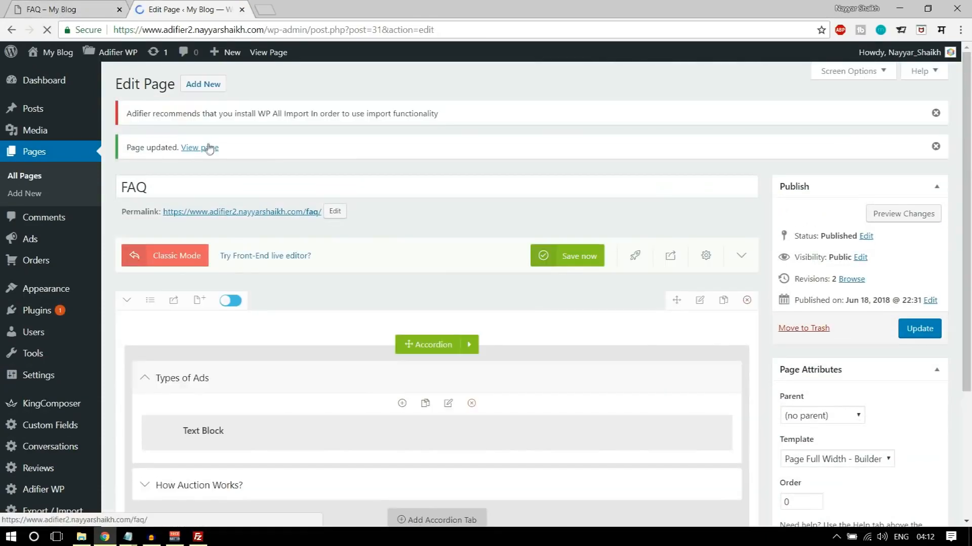
- View the updated FAQ page in a new browser tab and expand both accordion questions in turn to check their answers
{"action": "right_click", "coordinate": [208, 148]}
{"action": "left_click", "coordinate": [217, 154]}
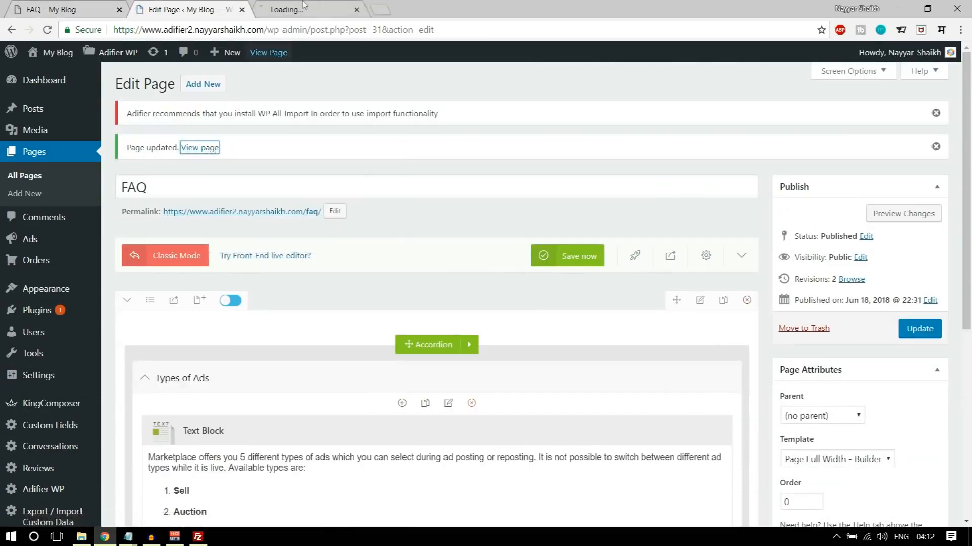
{"action": "left_click", "coordinate": [311, 7]}
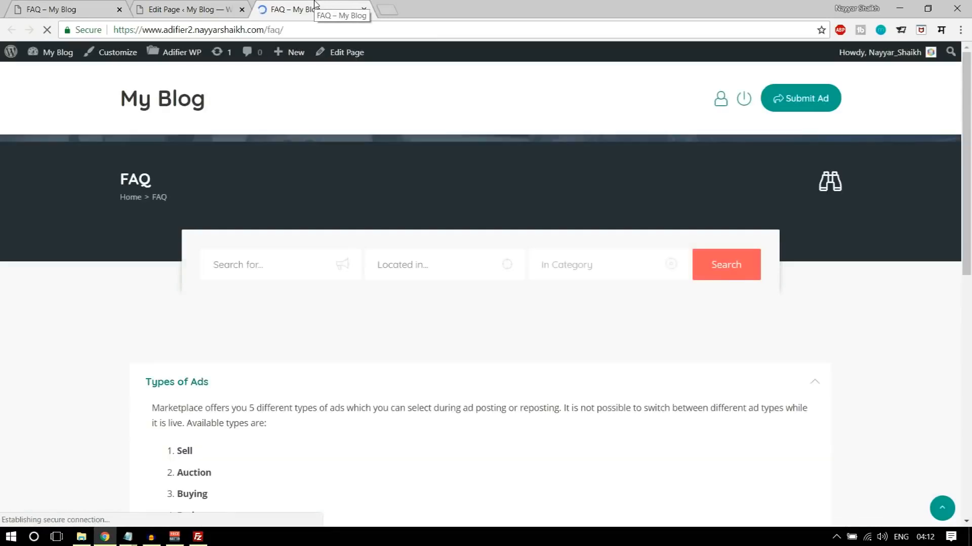
{"action": "scroll", "coordinate": [653, 301], "scroll_direction": "down", "scroll_amount": 5}
{"action": "scroll", "coordinate": [652, 303], "scroll_direction": "up", "scroll_amount": 5}
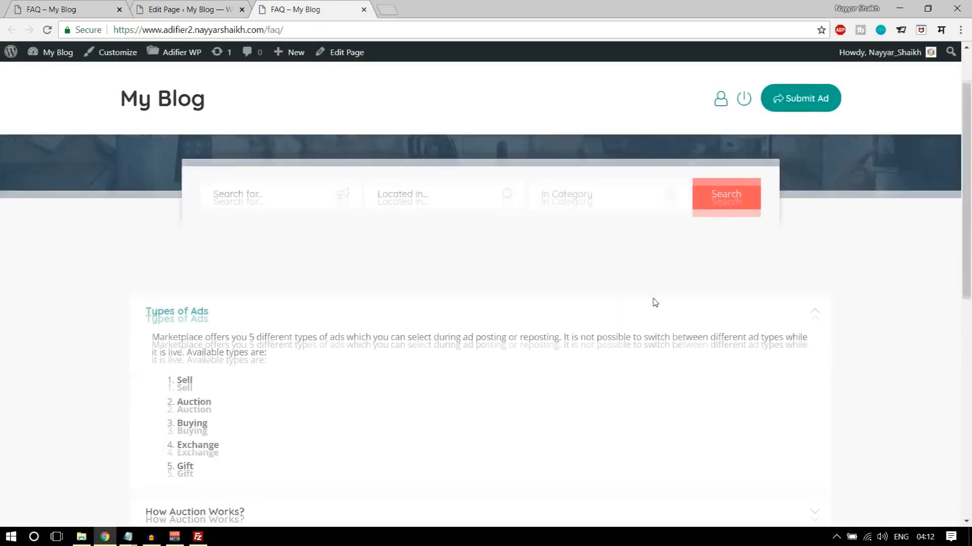
{"action": "scroll", "coordinate": [456, 354], "scroll_direction": "down", "scroll_amount": 2}
{"action": "left_click", "coordinate": [267, 403]}
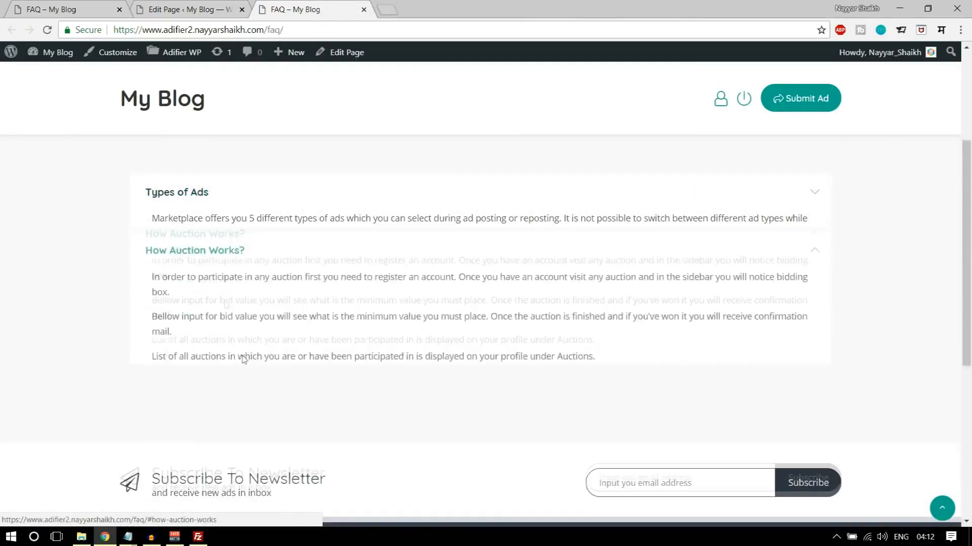
{"action": "left_click", "coordinate": [214, 196]}
{"action": "left_click", "coordinate": [251, 395]}
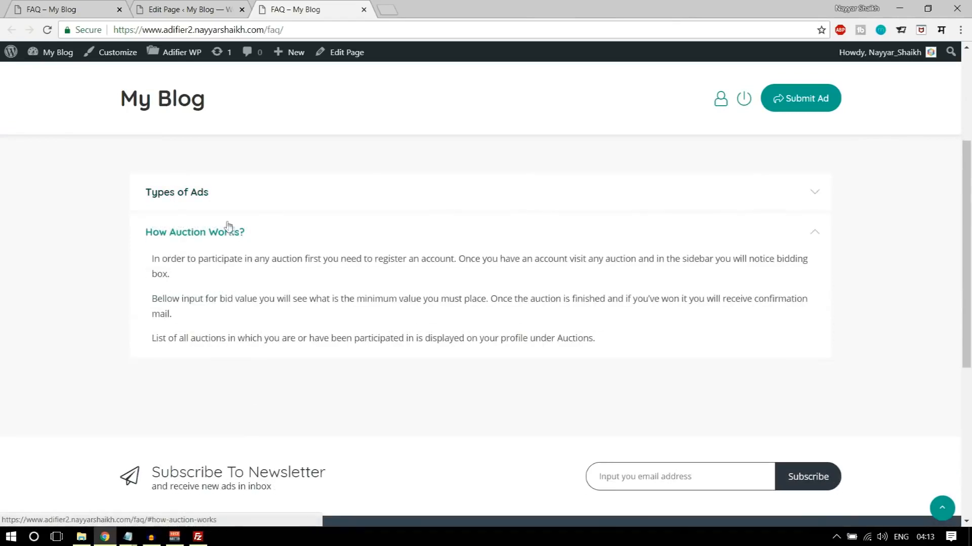
{"action": "left_click", "coordinate": [252, 193]}
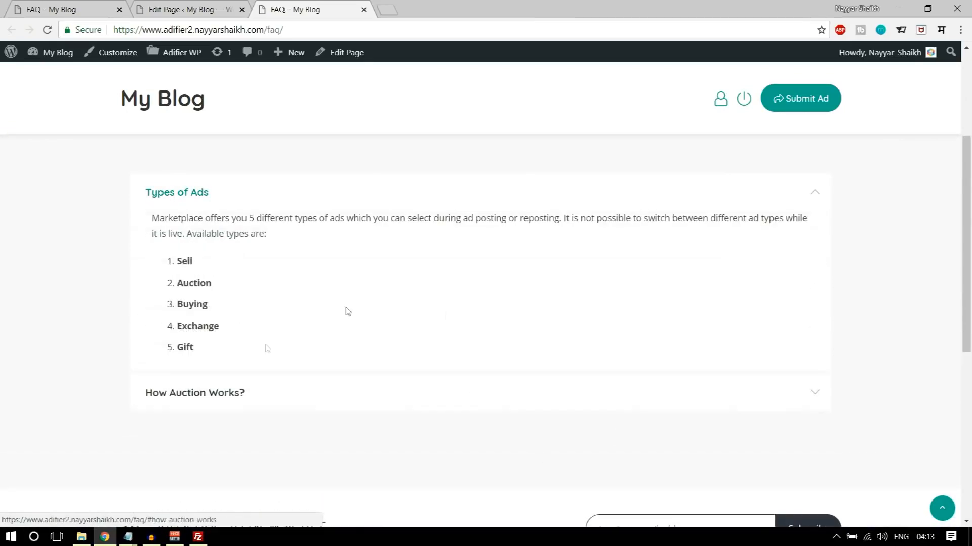
{"action": "scroll", "coordinate": [394, 377], "scroll_direction": "up", "scroll_amount": 2}
{"action": "scroll", "coordinate": [429, 438], "scroll_direction": "up", "scroll_amount": 1}
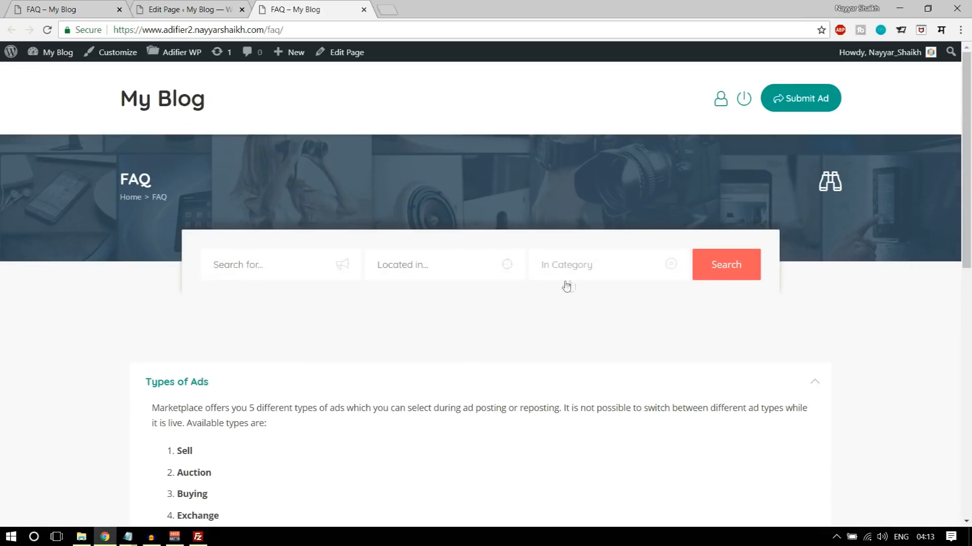
- Check the Browse with Map and Browse Ads pages through the footer quick links and return to the FAQ page
{"action": "scroll", "coordinate": [560, 404], "scroll_direction": "down", "scroll_amount": 10}
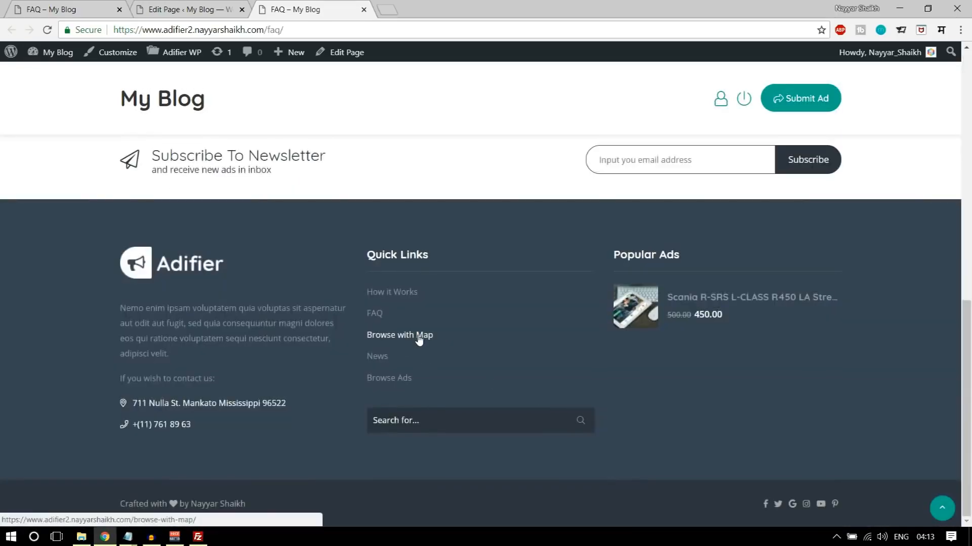
{"action": "left_click", "coordinate": [403, 338]}
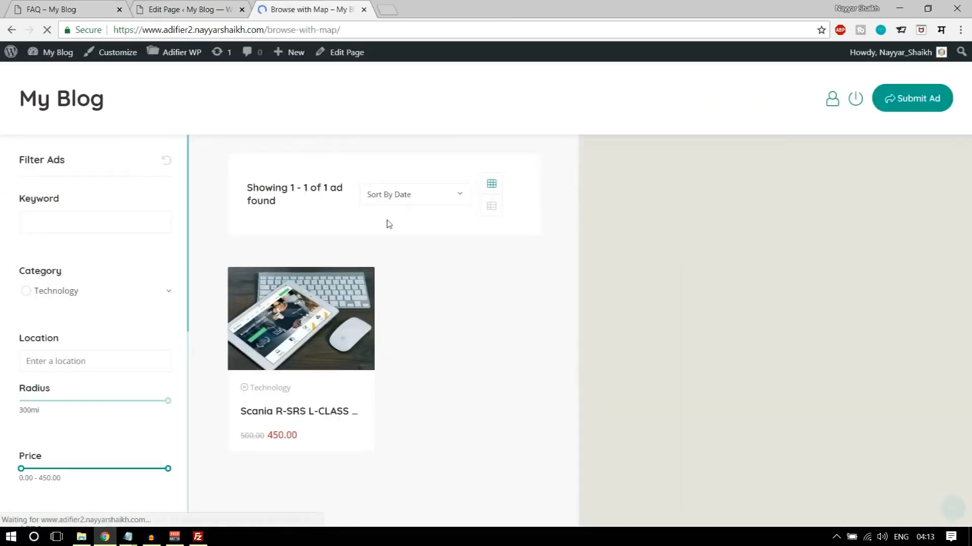
{"action": "scroll", "coordinate": [685, 333], "scroll_direction": "down", "scroll_amount": 3}
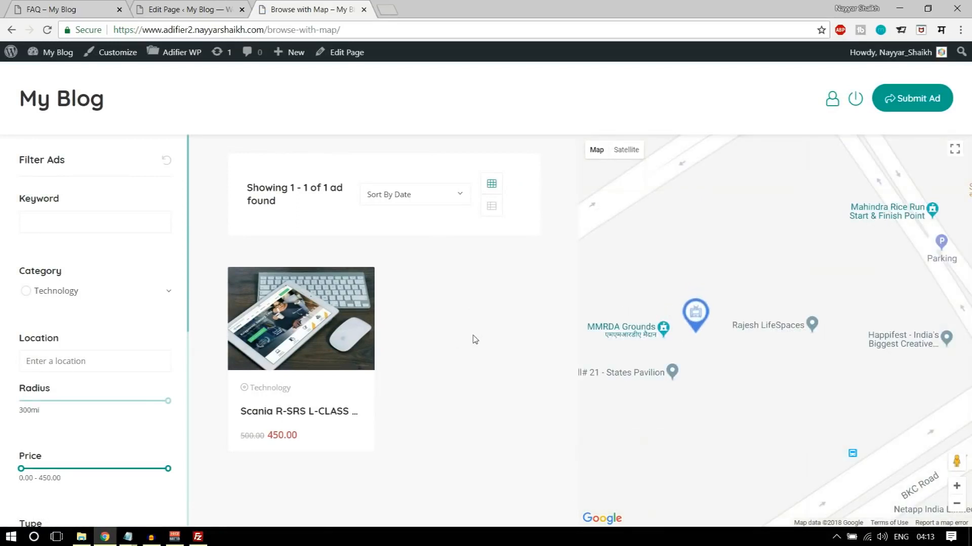
{"action": "left_click", "coordinate": [11, 30]}
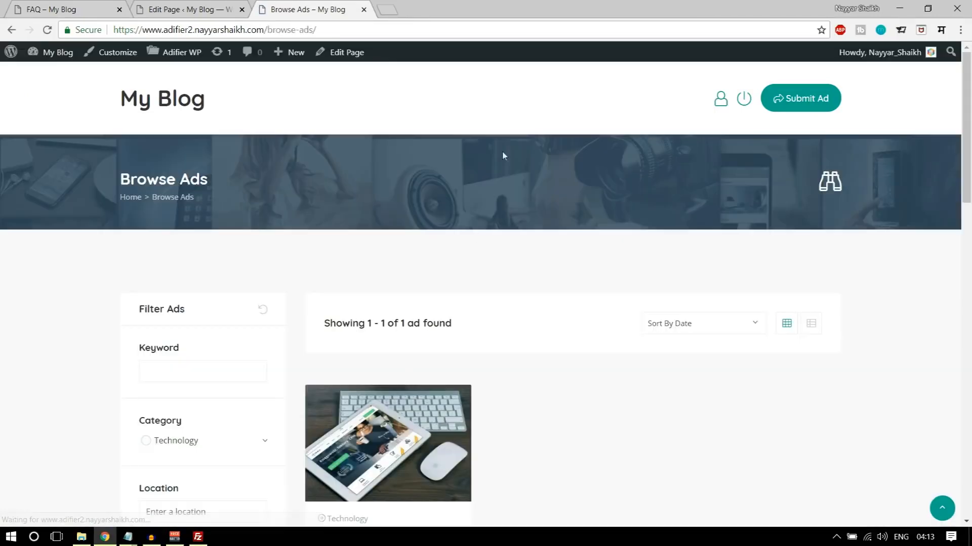
{"action": "scroll", "coordinate": [499, 248], "scroll_direction": "down", "scroll_amount": 9}
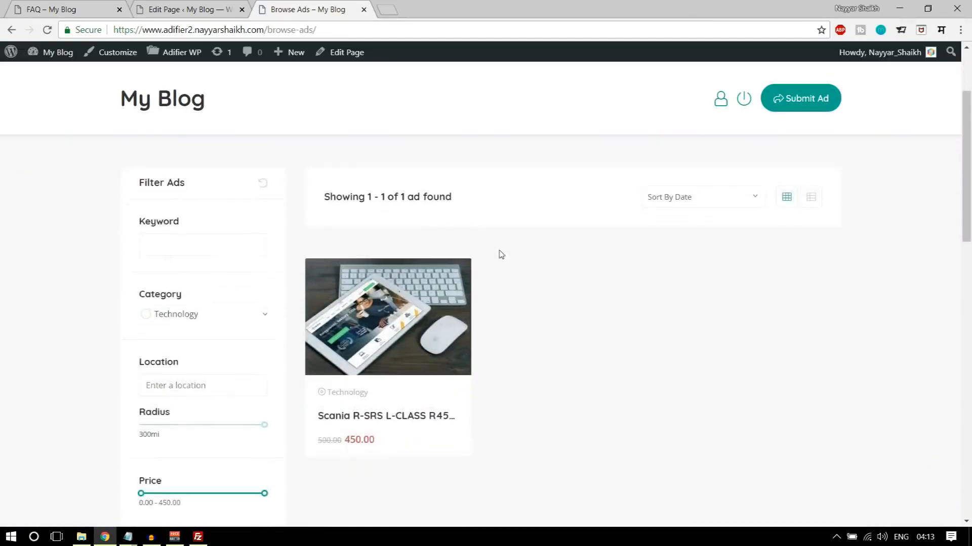
{"action": "scroll", "coordinate": [477, 353], "scroll_direction": "up", "scroll_amount": 10}
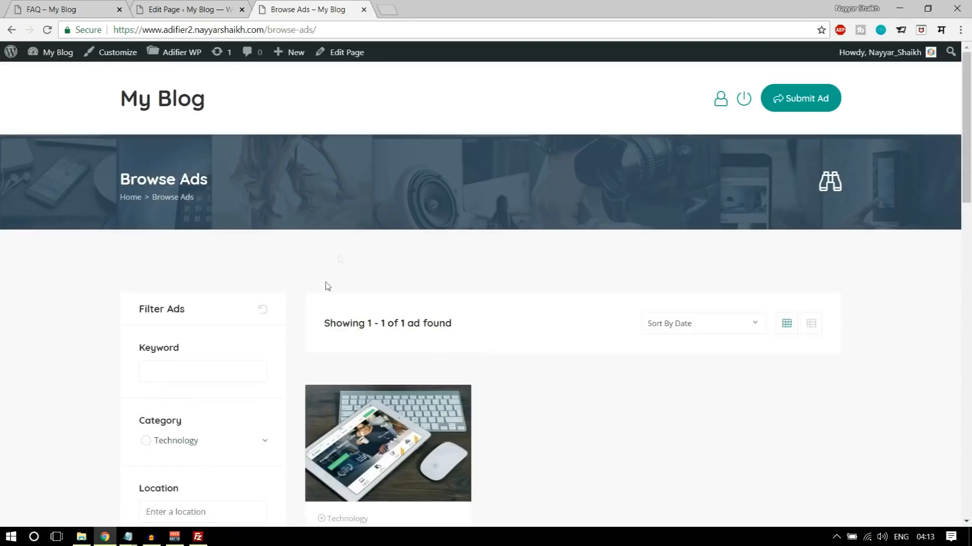
{"action": "left_click", "coordinate": [12, 31]}
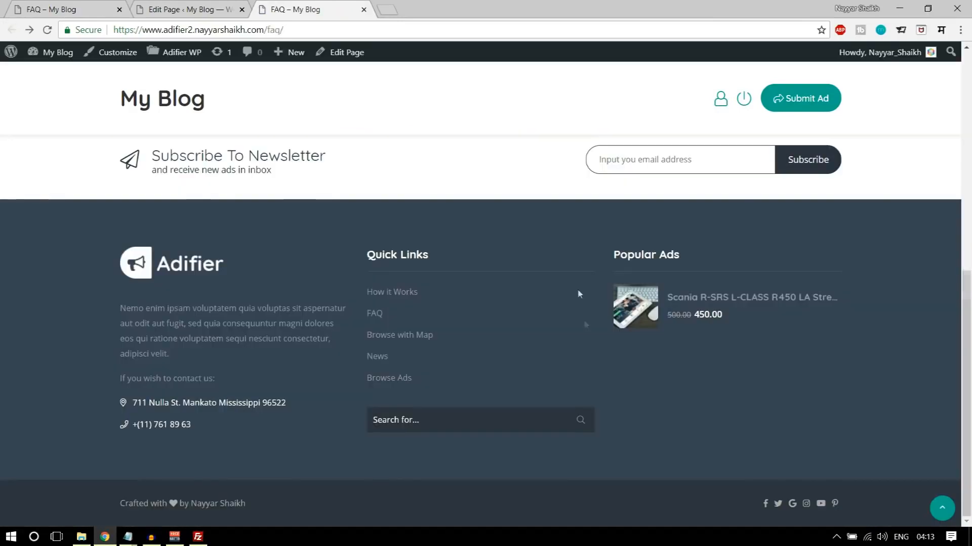
- Follow the News quick link in the footer, and load the site's /home/ address for comparison
{"action": "left_click", "coordinate": [381, 356]}
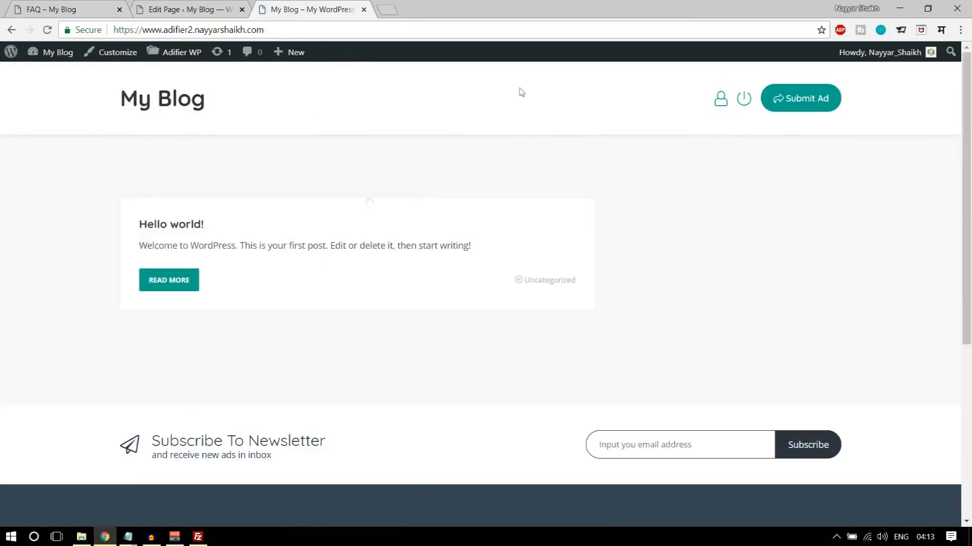
{"action": "left_click", "coordinate": [324, 33]}
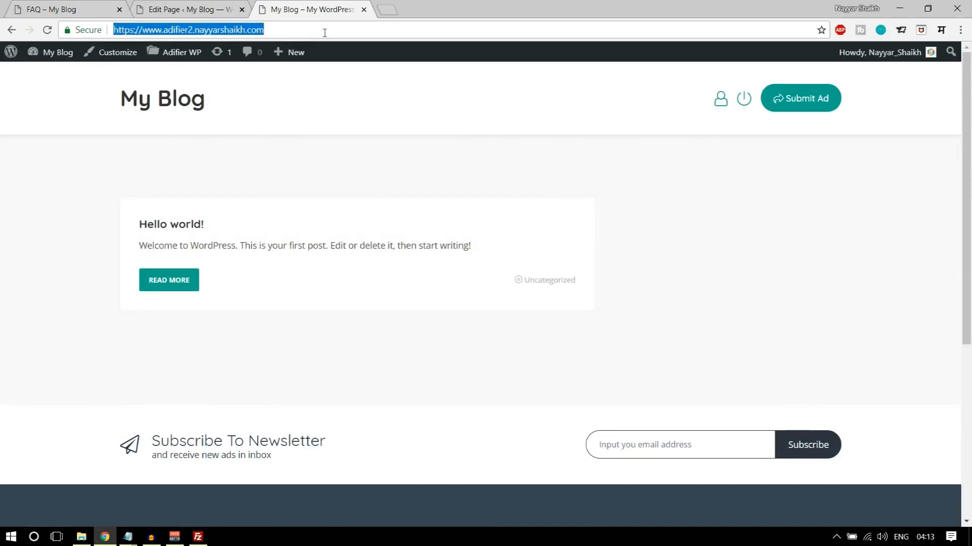
{"action": "left_click", "coordinate": [326, 32]}
{"action": "type", "text": "/h"}
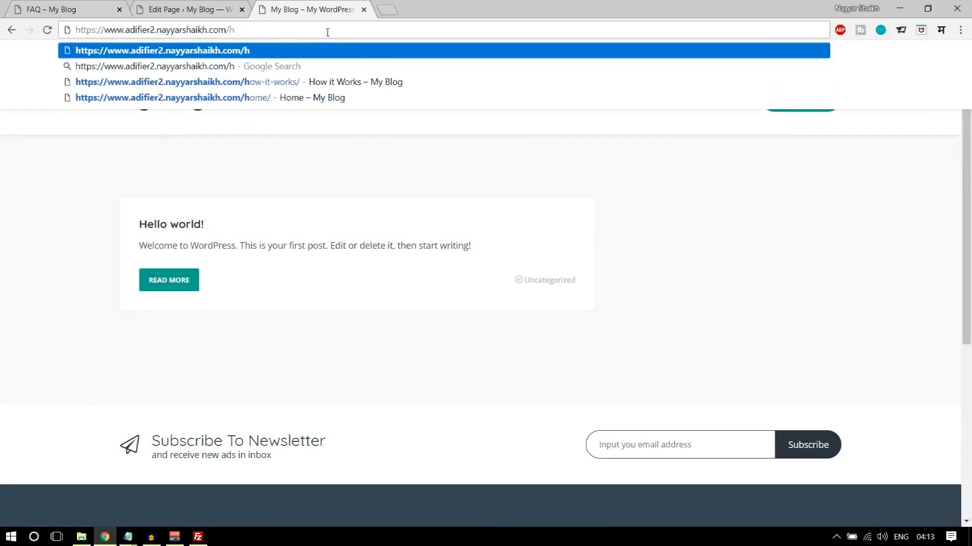
{"action": "left_click", "coordinate": [256, 97]}
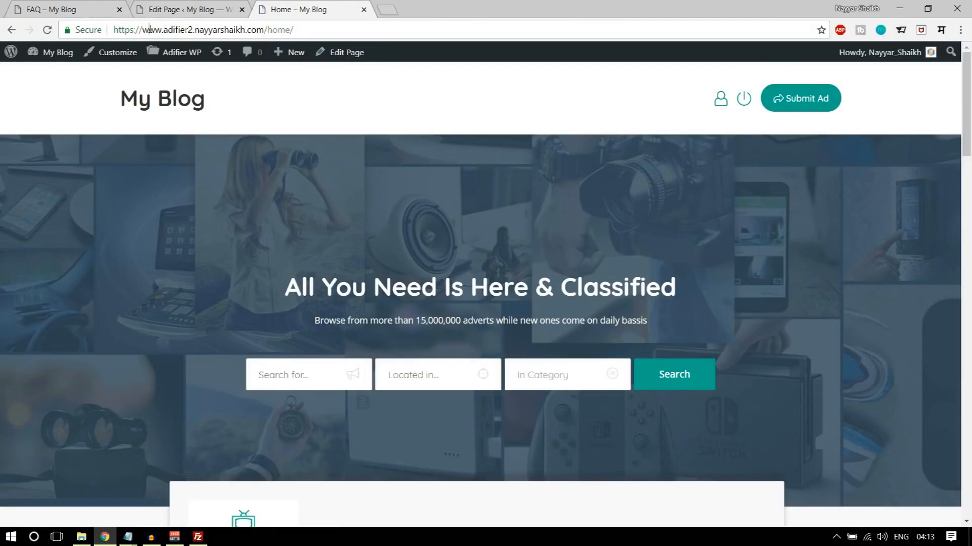
- Reload the /home/ address and look through the Home page down to the footer quick links
{"action": "left_click_drag", "start_coordinate": [150, 29], "coordinate": [230, 29]}
{"action": "left_click", "coordinate": [294, 29]}
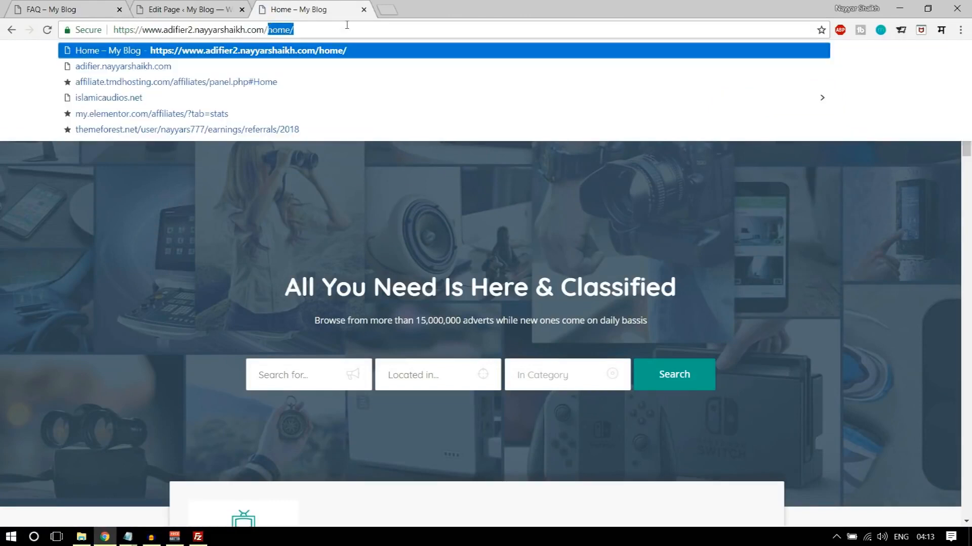
{"action": "key", "text": "Return"}
{"action": "scroll", "coordinate": [738, 450], "scroll_direction": "down", "scroll_amount": 10}
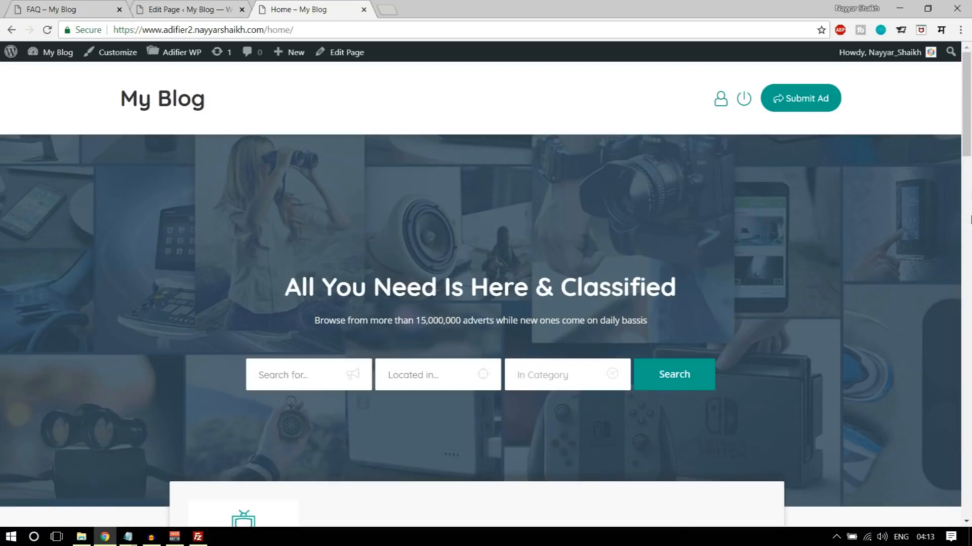
{"action": "left_click_drag", "start_coordinate": [966, 101], "coordinate": [965, 496]}
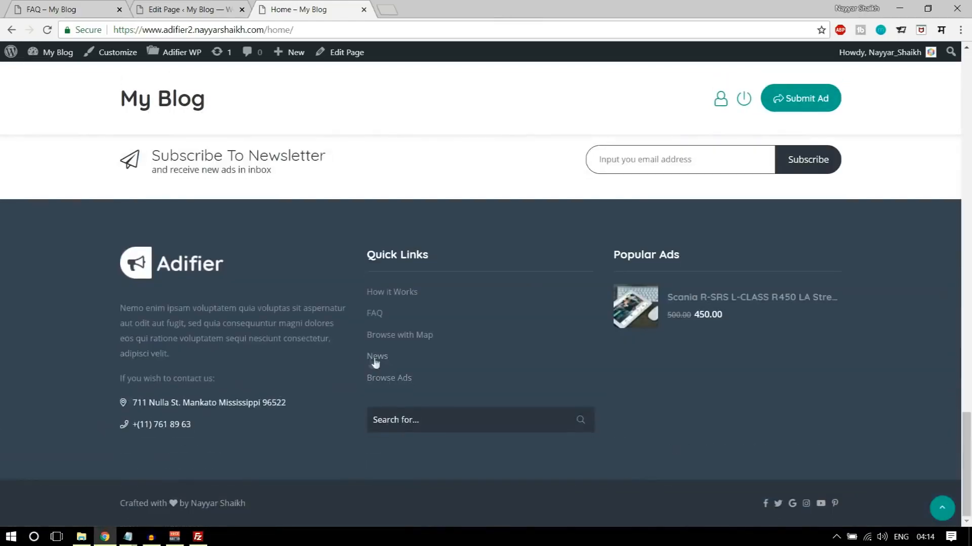
{"action": "scroll", "coordinate": [462, 400], "scroll_direction": "up", "scroll_amount": 15}
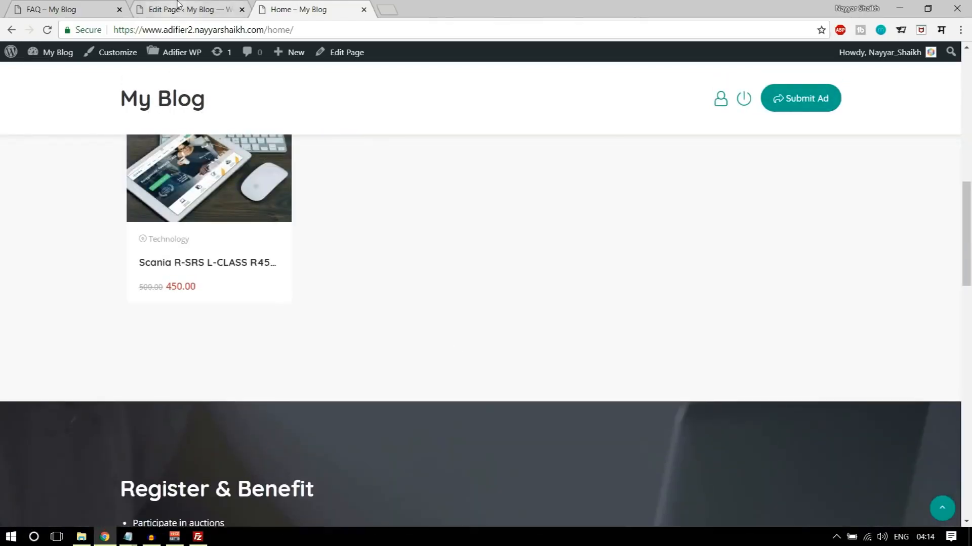
- In the site's Reading settings, set Home as the static homepage and News as the posts page, and save the changes
{"action": "left_click", "coordinate": [177, 7]}
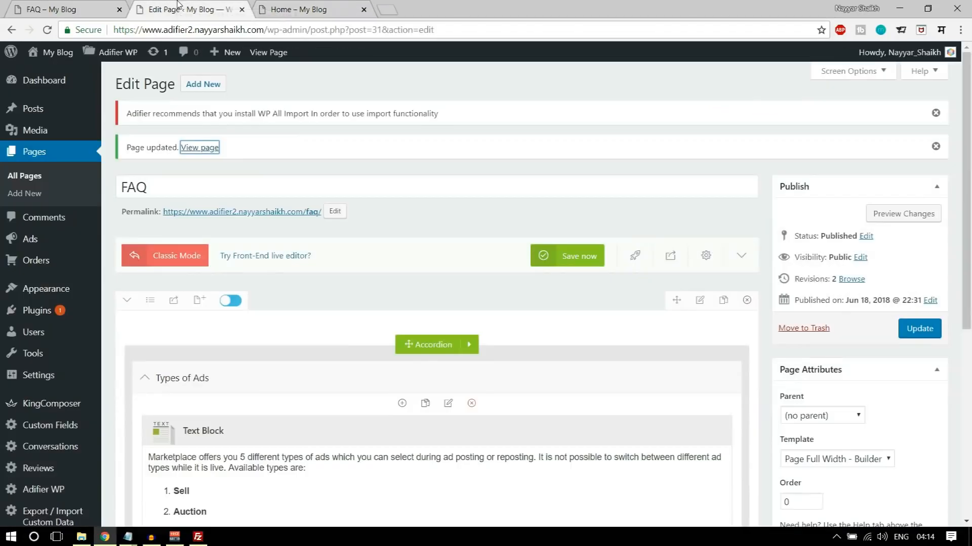
{"action": "scroll", "coordinate": [452, 241], "scroll_direction": "down", "scroll_amount": 5}
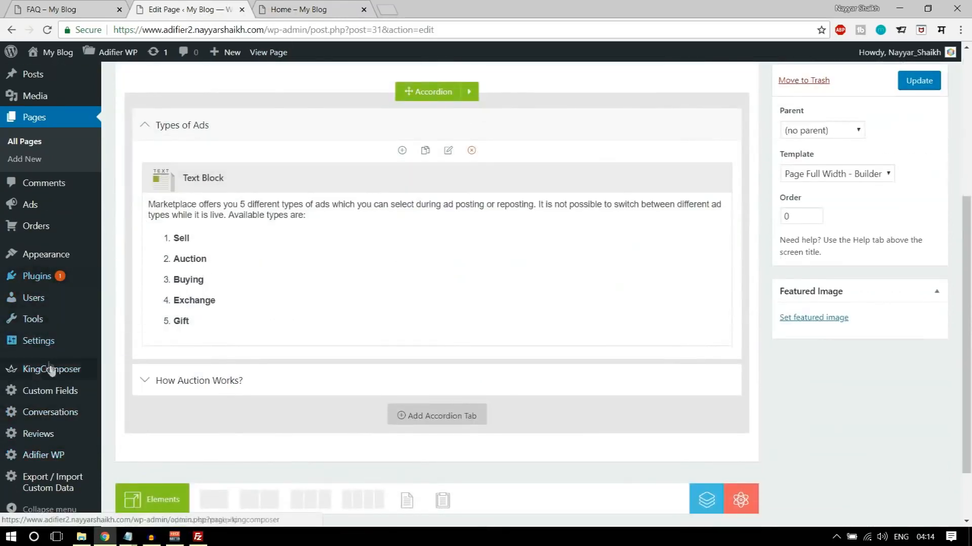
{"action": "mouse_move", "coordinate": [45, 346]}
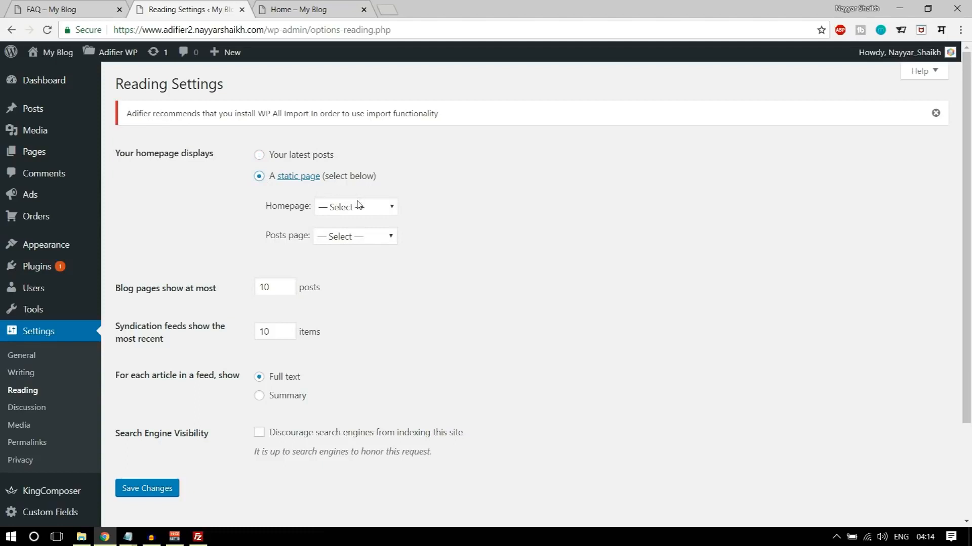
{"action": "left_click", "coordinate": [357, 206]}
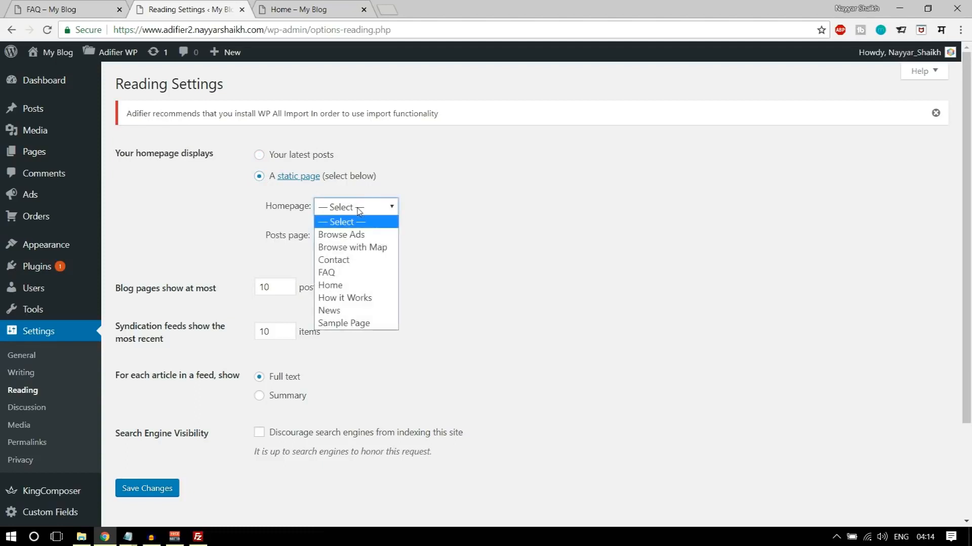
{"action": "left_click", "coordinate": [355, 285]}
{"action": "left_click", "coordinate": [358, 236]}
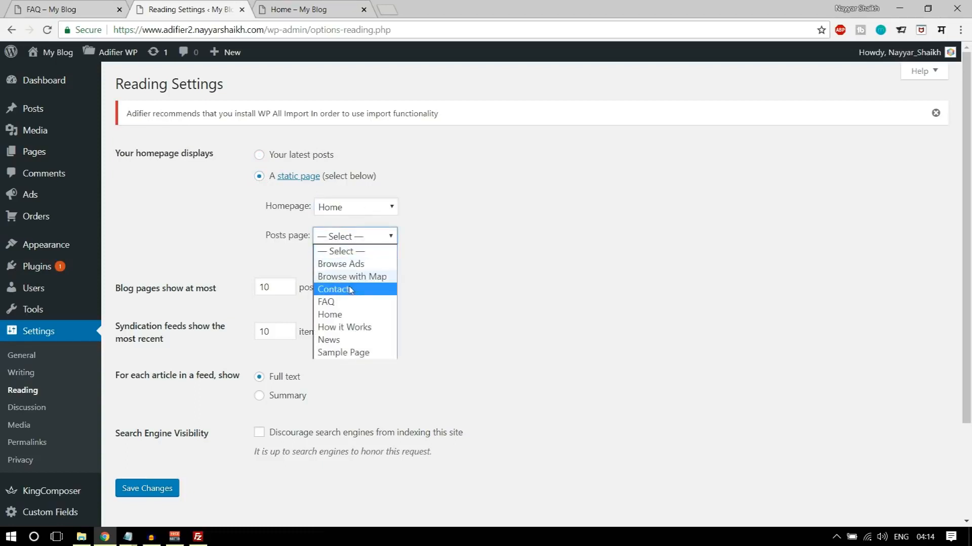
{"action": "left_click", "coordinate": [348, 340]}
{"action": "left_click", "coordinate": [154, 488]}
- Load the site's root address and look through the front page down to the footer quick links
{"action": "left_click", "coordinate": [299, 6]}
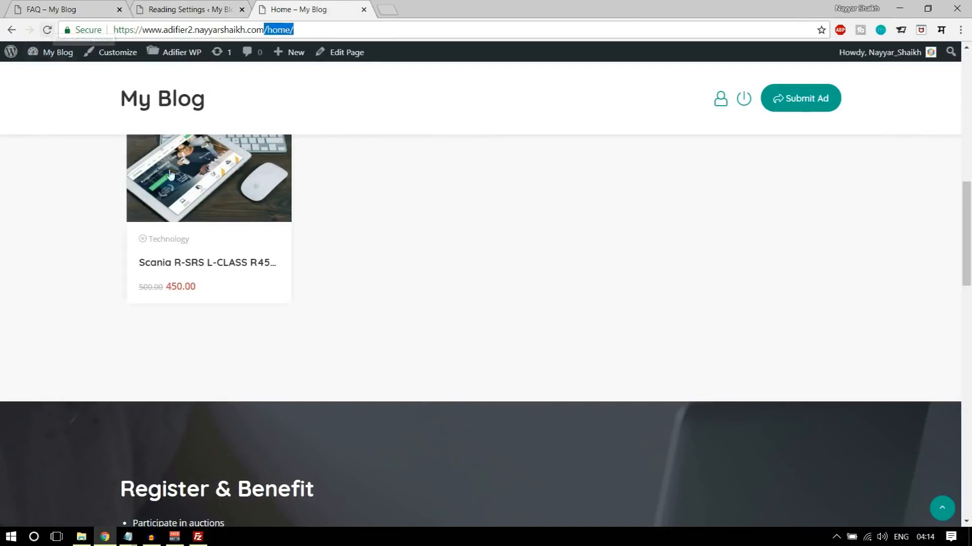
{"action": "scroll", "coordinate": [347, 357], "scroll_direction": "up", "scroll_amount": 10}
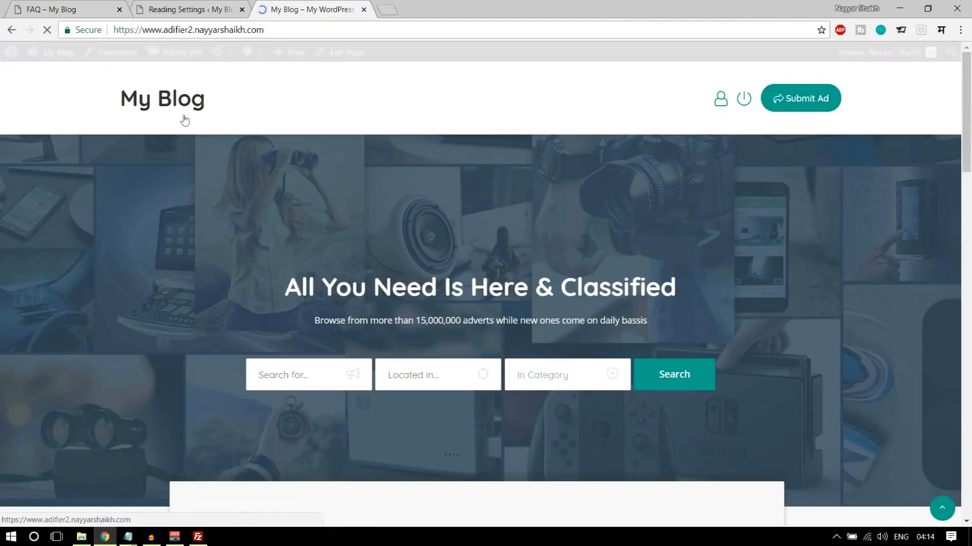
{"action": "scroll", "coordinate": [254, 224], "scroll_direction": "down", "scroll_amount": 6}
{"action": "scroll", "coordinate": [258, 238], "scroll_direction": "down", "scroll_amount": 5}
{"action": "scroll", "coordinate": [269, 265], "scroll_direction": "up", "scroll_amount": 10}
{"action": "scroll", "coordinate": [271, 271], "scroll_direction": "down", "scroll_amount": 12}
{"action": "scroll", "coordinate": [272, 265], "scroll_direction": "down", "scroll_amount": 10}
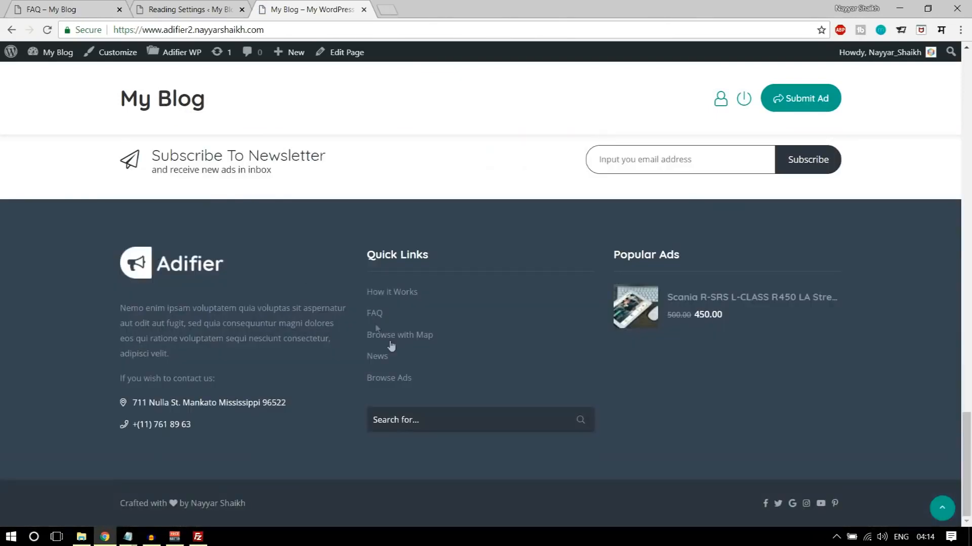
- Follow the News quick link in the footer and look through the posts listed on the News page
{"action": "scroll", "coordinate": [402, 292], "scroll_direction": "down", "scroll_amount": 5}
{"action": "scroll", "coordinate": [506, 284], "scroll_direction": "up", "scroll_amount": 5}
{"action": "scroll", "coordinate": [567, 274], "scroll_direction": "down", "scroll_amount": 2}
{"action": "scroll", "coordinate": [575, 273], "scroll_direction": "up", "scroll_amount": 2}
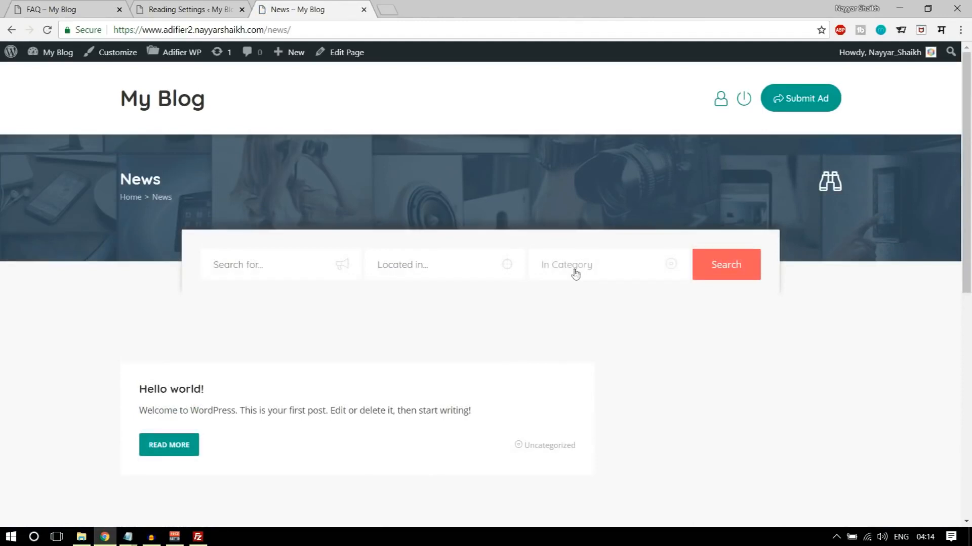
{"action": "scroll", "coordinate": [598, 324], "scroll_direction": "down", "scroll_amount": 5}
{"action": "scroll", "coordinate": [559, 329], "scroll_direction": "up", "scroll_amount": 4}
{"action": "scroll", "coordinate": [595, 369], "scroll_direction": "down", "scroll_amount": 2}
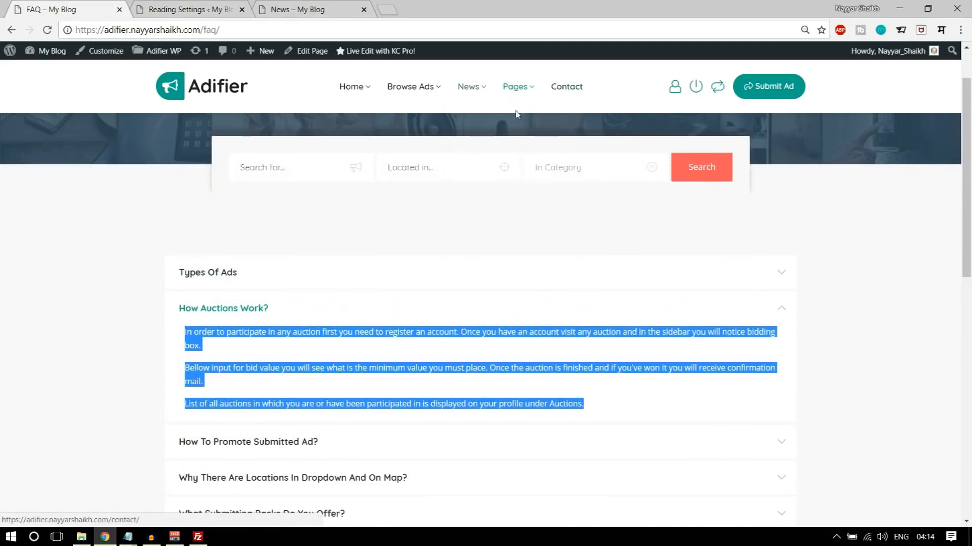
- Open a News page on the demo site and look through its sample posts for comparison
{"action": "mouse_move", "coordinate": [471, 87]}
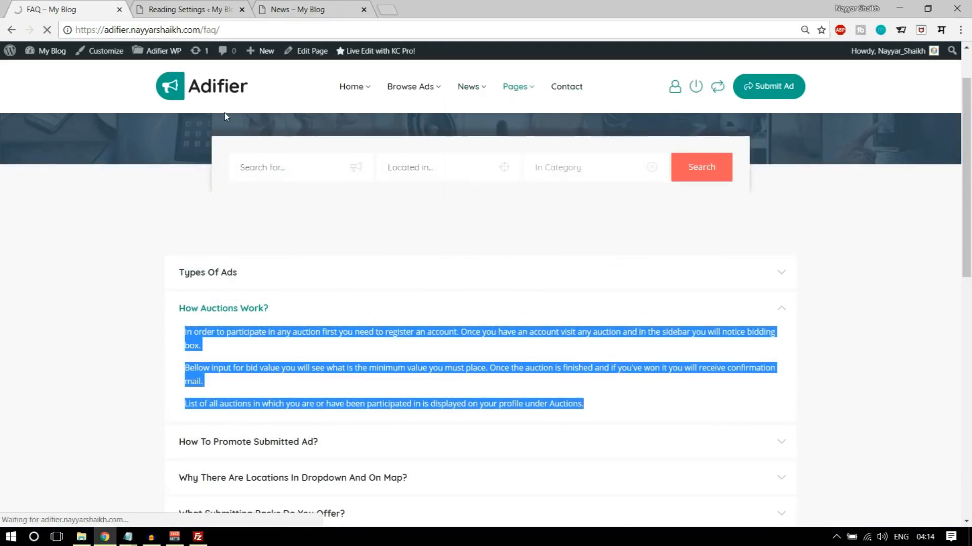
{"action": "scroll", "coordinate": [440, 282], "scroll_direction": "down", "scroll_amount": 6}
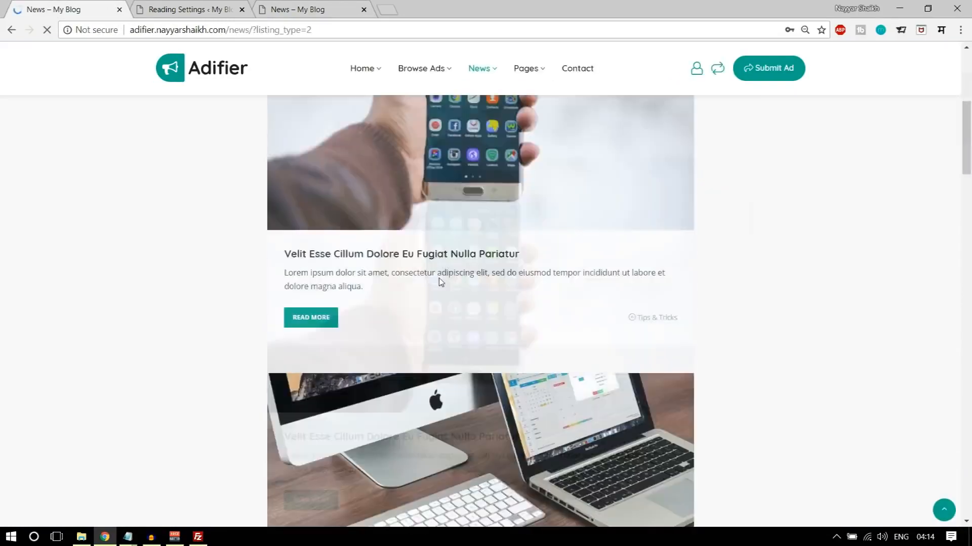
{"action": "scroll", "coordinate": [439, 283], "scroll_direction": "down", "scroll_amount": 5}
{"action": "scroll", "coordinate": [440, 283], "scroll_direction": "up", "scroll_amount": 10}
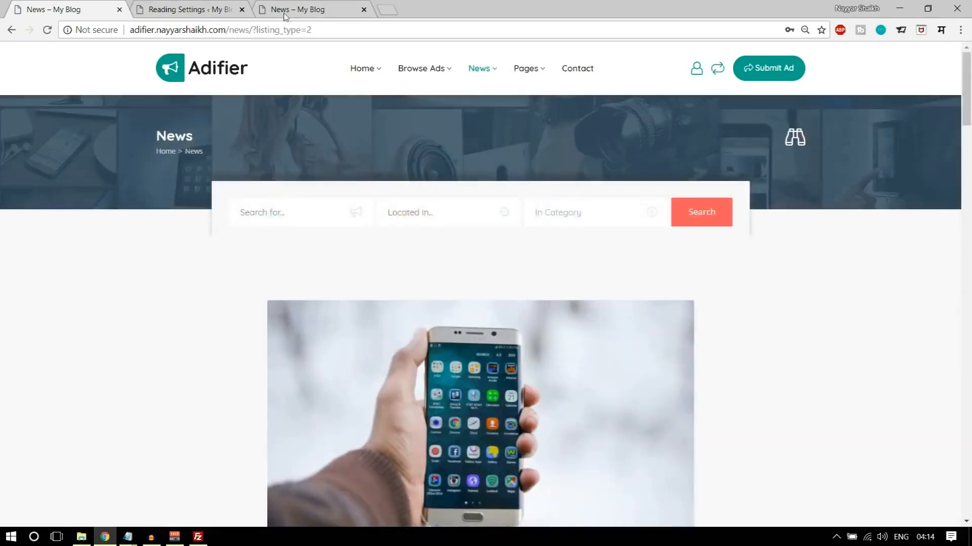
- Return to the site's admin area and start a new blog post
{"action": "left_click", "coordinate": [191, 6]}
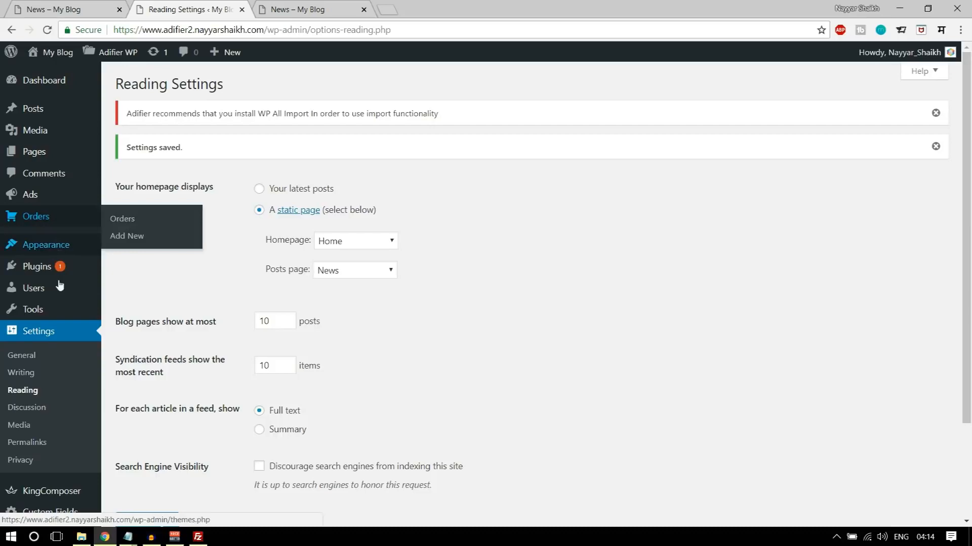
{"action": "scroll", "coordinate": [66, 299], "scroll_direction": "down", "scroll_amount": 2}
{"action": "scroll", "coordinate": [70, 298], "scroll_direction": "up", "scroll_amount": 2}
{"action": "mouse_move", "coordinate": [40, 110]}
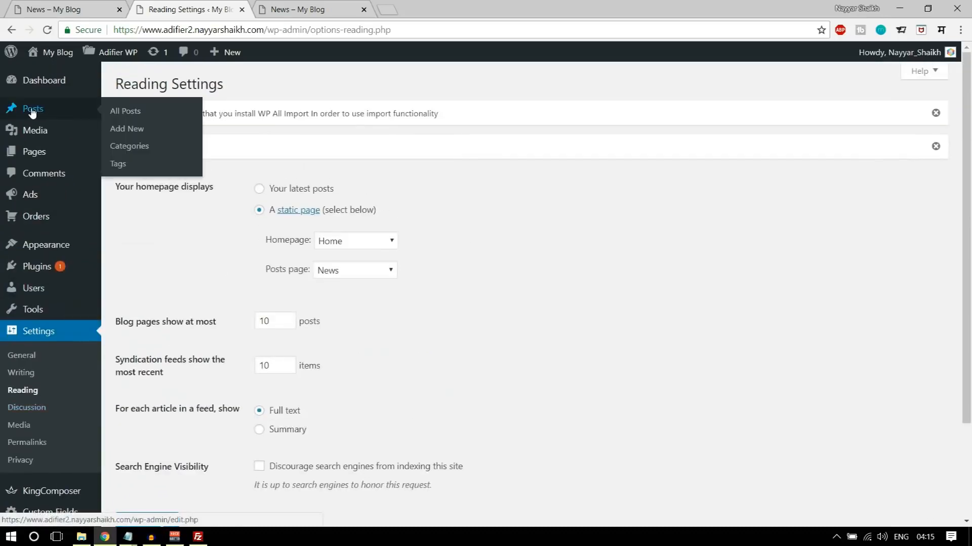
{"action": "left_click", "coordinate": [135, 130]}
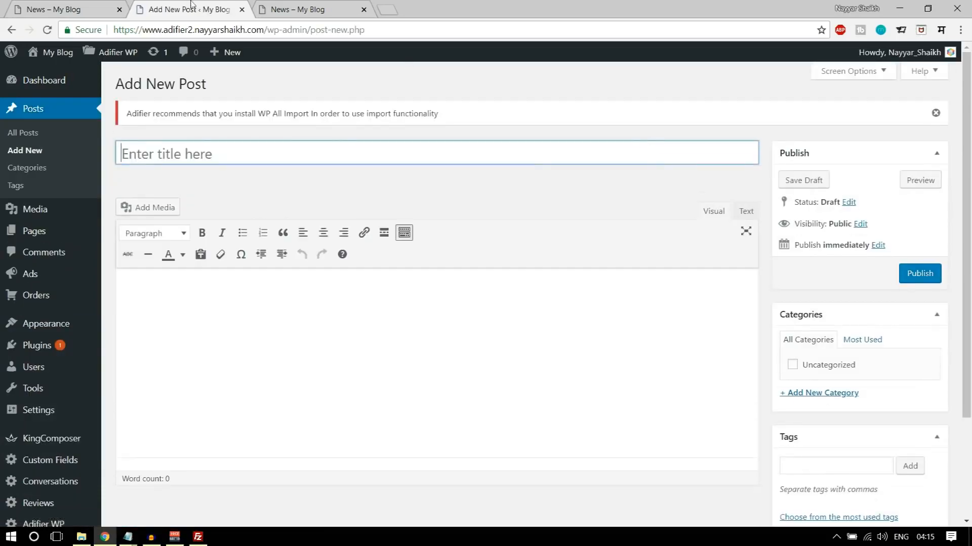
- Copy the title "Velit Esse Cillum Dolore Eu Fugiat Nulla Pariatur" from the first demo news post into the new post's title
{"action": "left_click", "coordinate": [31, 4]}
{"action": "scroll", "coordinate": [497, 269], "scroll_direction": "down", "scroll_amount": 6}
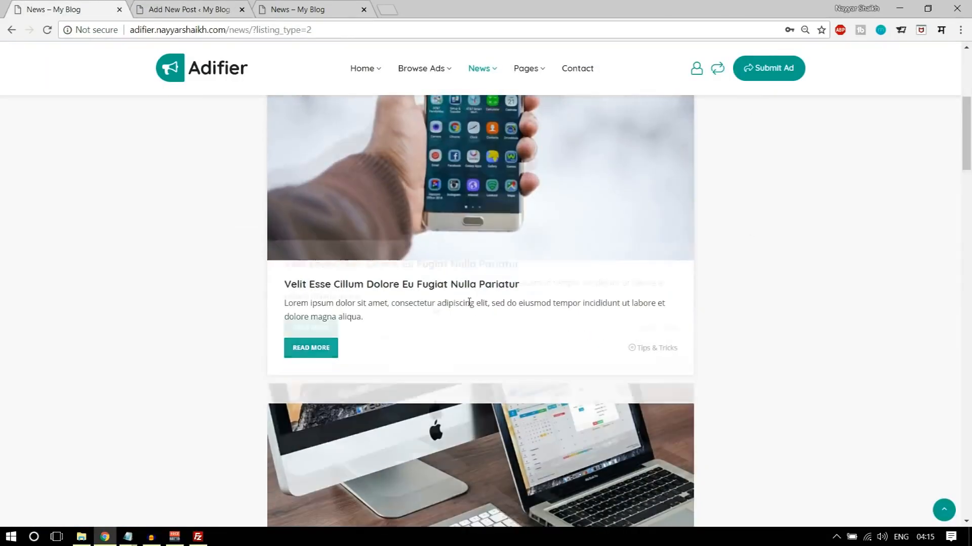
{"action": "left_click", "coordinate": [392, 273]}
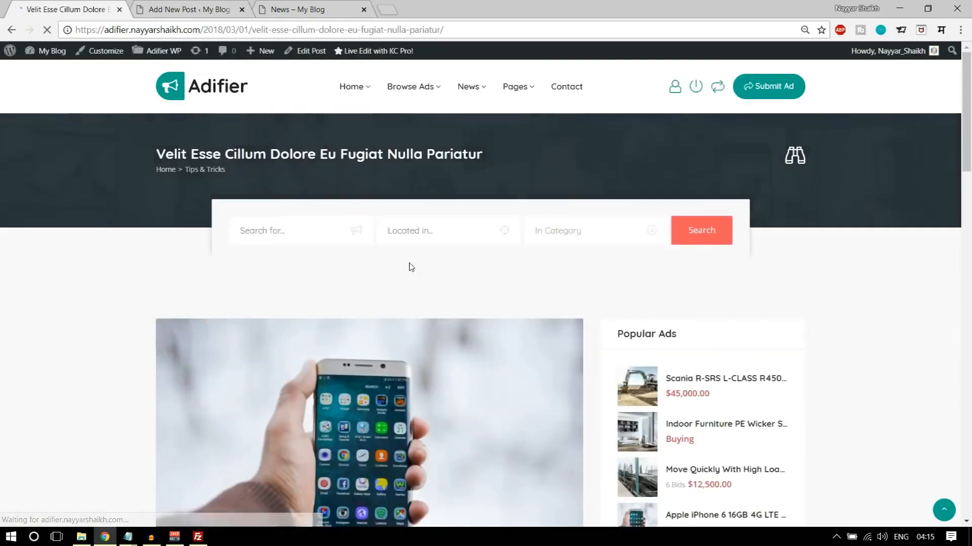
{"action": "scroll", "coordinate": [410, 265], "scroll_direction": "down", "scroll_amount": 9}
{"action": "left_click_drag", "start_coordinate": [170, 193], "coordinate": [498, 182]}
{"action": "key", "text": "ctrl+c"}
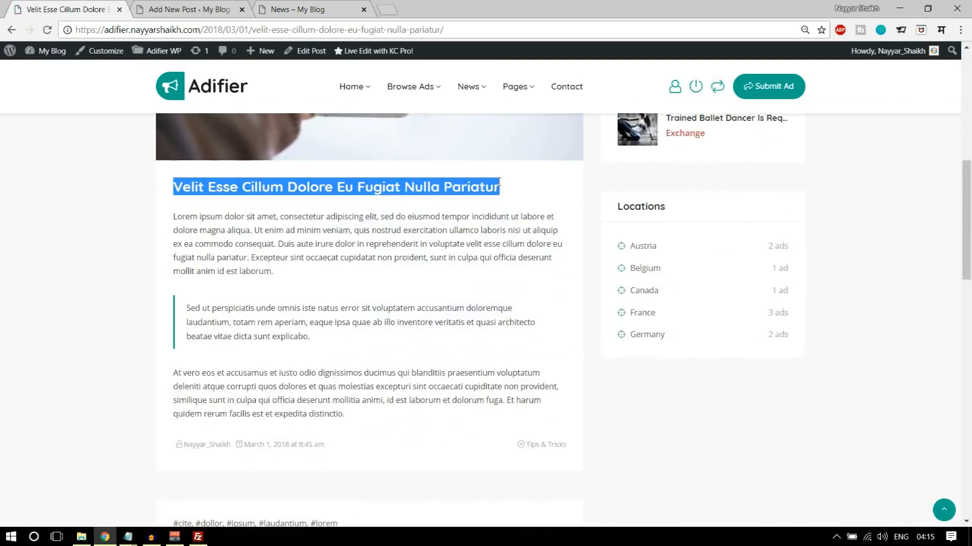
{"action": "left_click", "coordinate": [187, 10]}
{"action": "key", "text": "ctrl+v"}
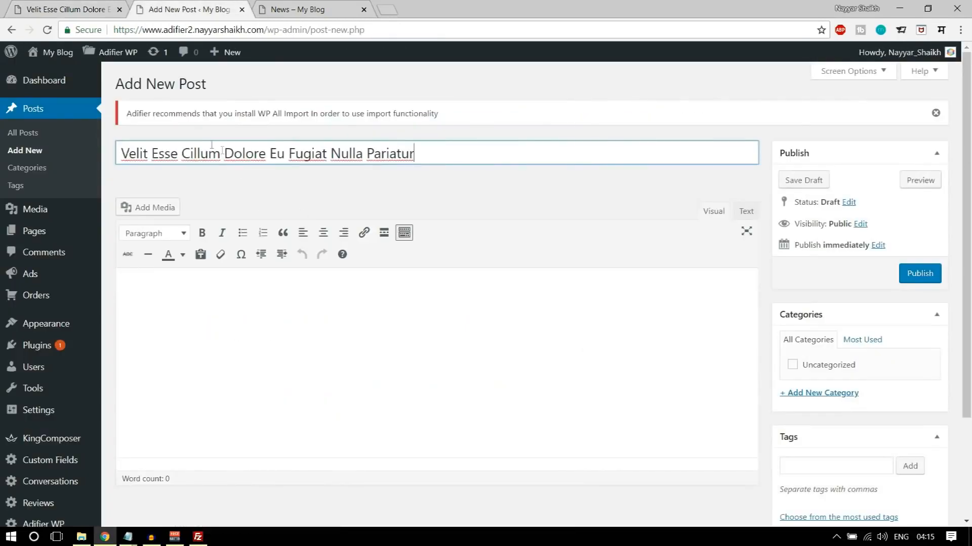
- Copy the demo post's full body text, including the quote paragraph, into the new post's content
{"action": "left_click", "coordinate": [91, 5]}
{"action": "left_click_drag", "start_coordinate": [347, 415], "coordinate": [174, 216]}
{"action": "key", "text": "ctrl+c"}
{"action": "left_click", "coordinate": [187, 9]}
{"action": "left_click", "coordinate": [285, 344]}
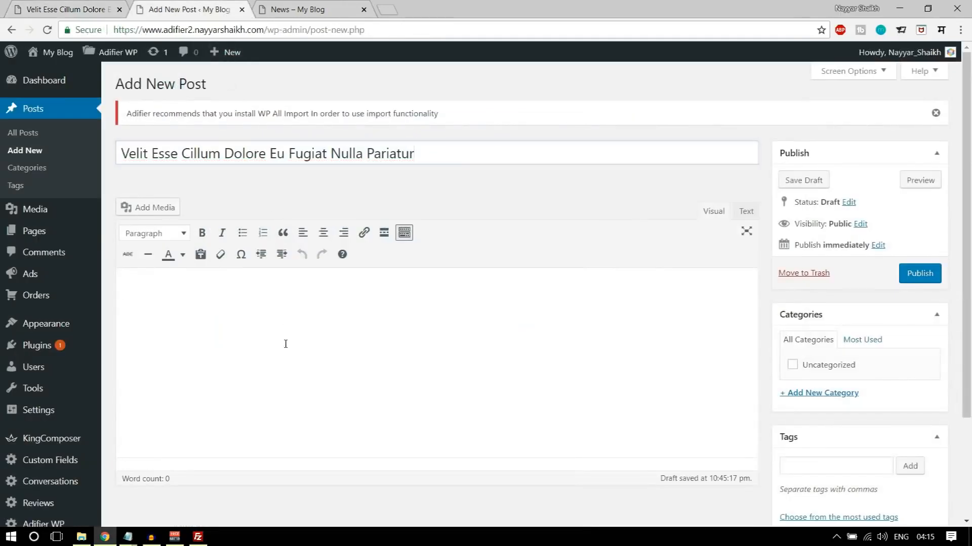
{"action": "key", "text": "ctrl+v"}
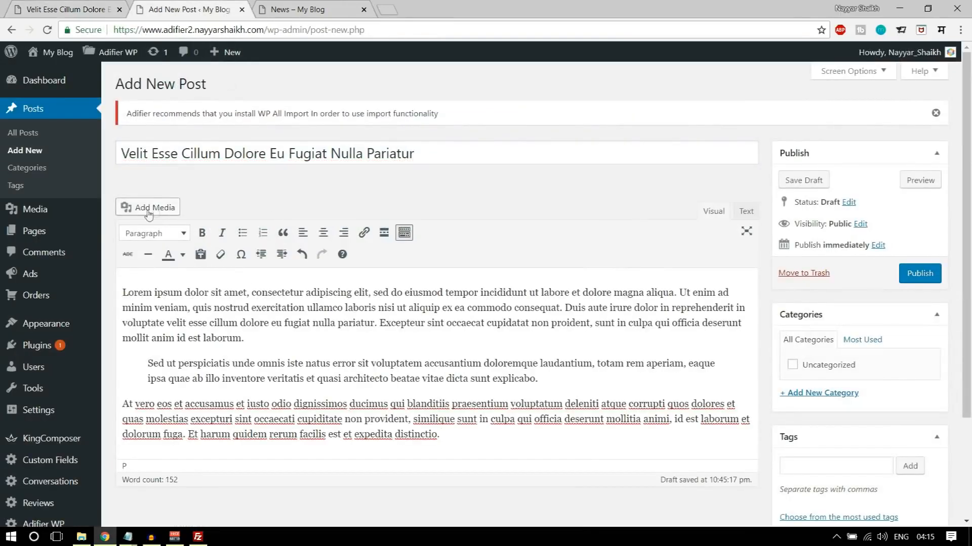
- Add a new category named Technology to the post and publish the post
{"action": "scroll", "coordinate": [454, 373], "scroll_direction": "down", "scroll_amount": 3}
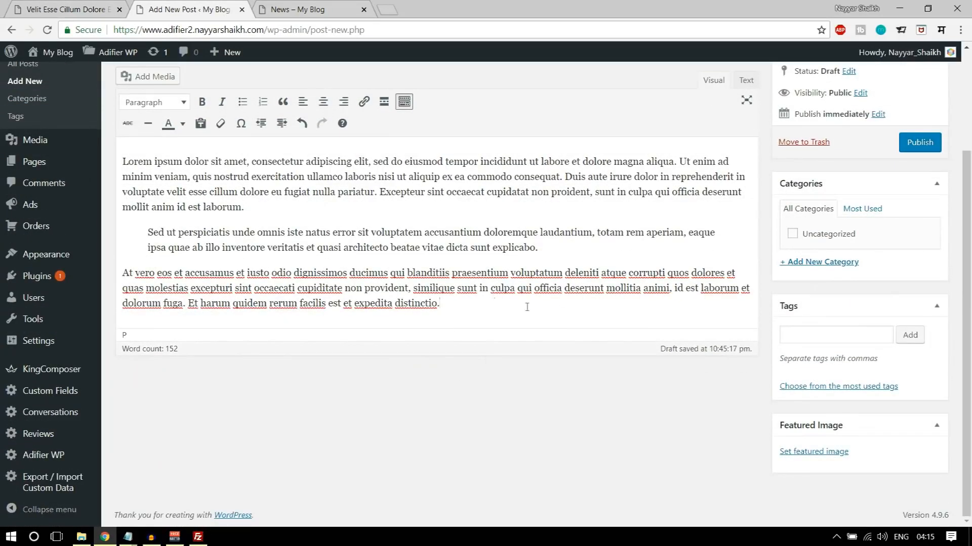
{"action": "left_click", "coordinate": [809, 262]}
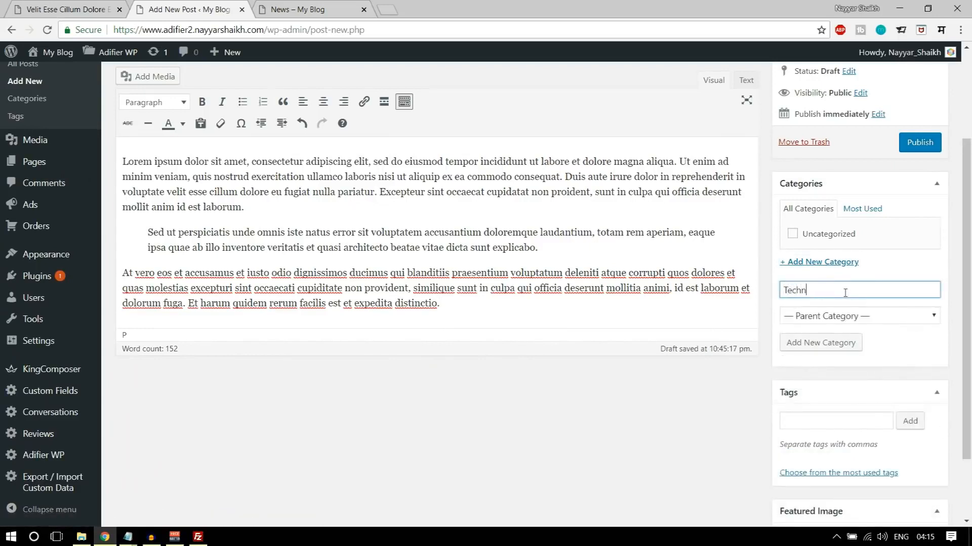
{"action": "key", "text": "Return"}
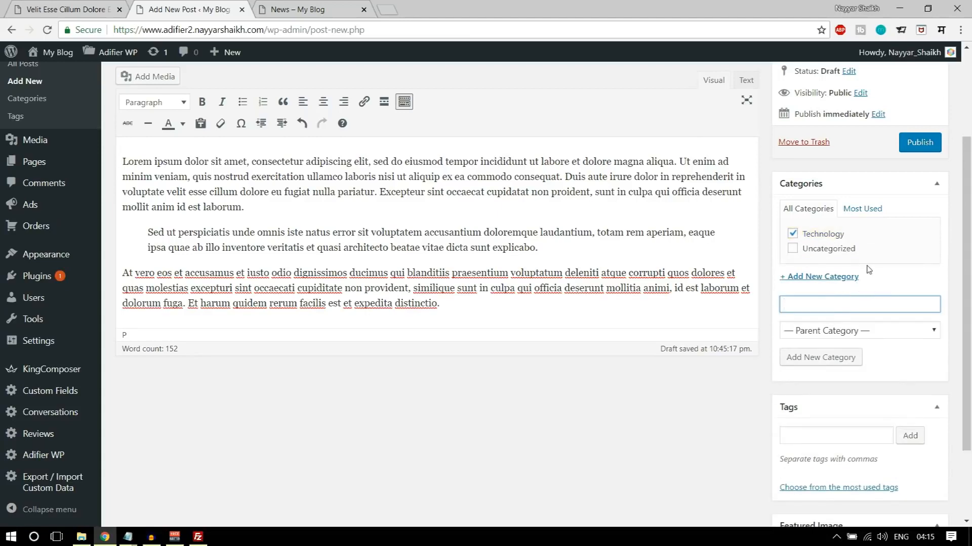
{"action": "scroll", "coordinate": [743, 294], "scroll_direction": "up", "scroll_amount": 3}
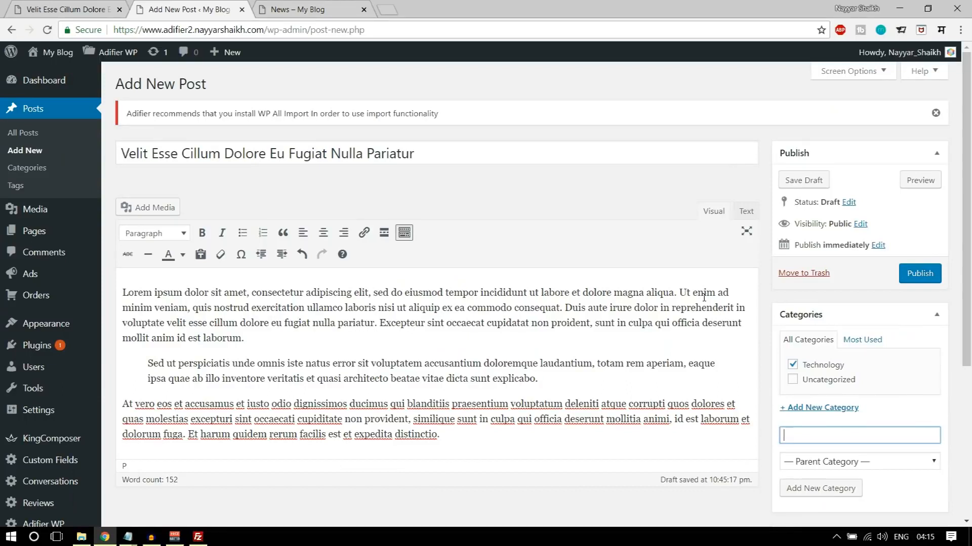
{"action": "left_click", "coordinate": [919, 274]}
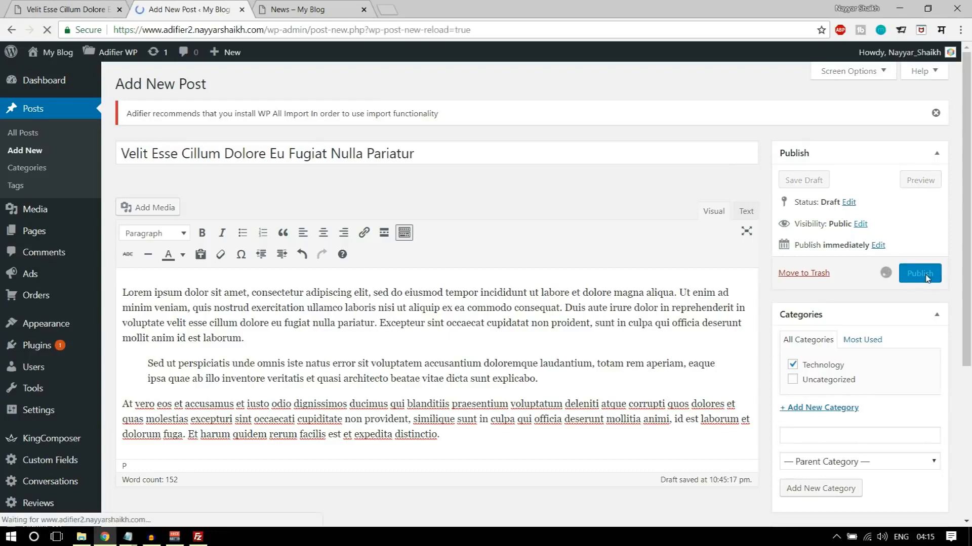
- Reload the site's News page and check how the newly published post is listed
{"action": "left_click", "coordinate": [286, 7]}
{"action": "left_click", "coordinate": [47, 30]}
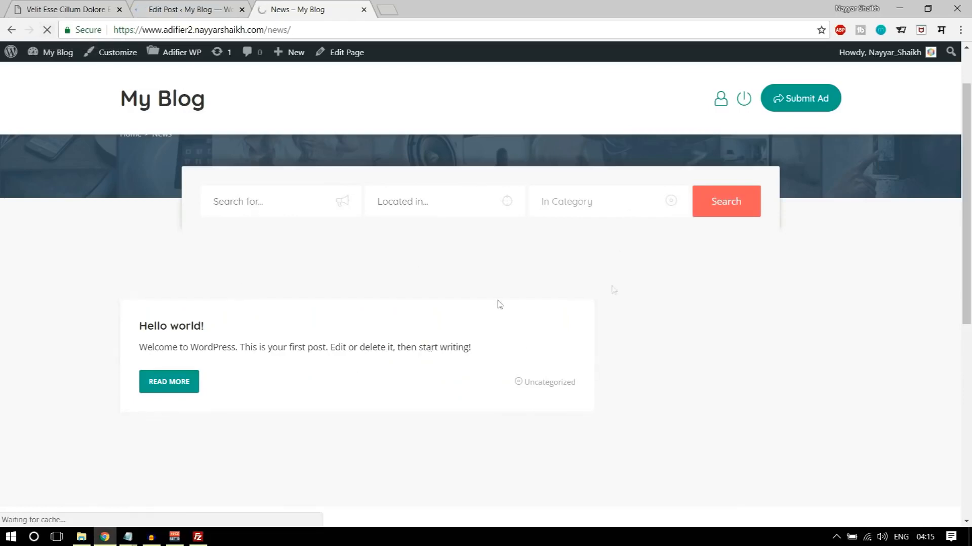
{"action": "left_click", "coordinate": [200, 9]}
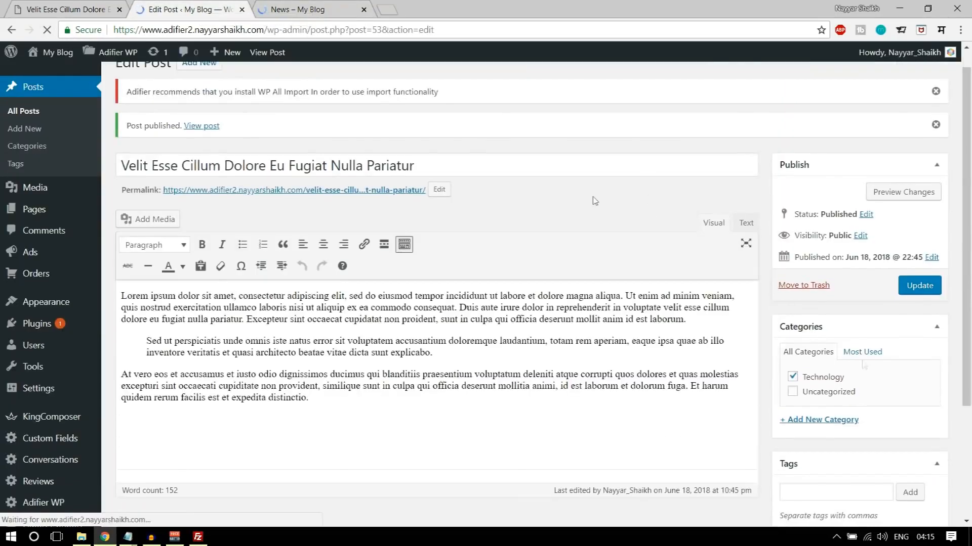
{"action": "scroll", "coordinate": [594, 199], "scroll_direction": "down", "scroll_amount": 3}
{"action": "left_click", "coordinate": [303, 9]}
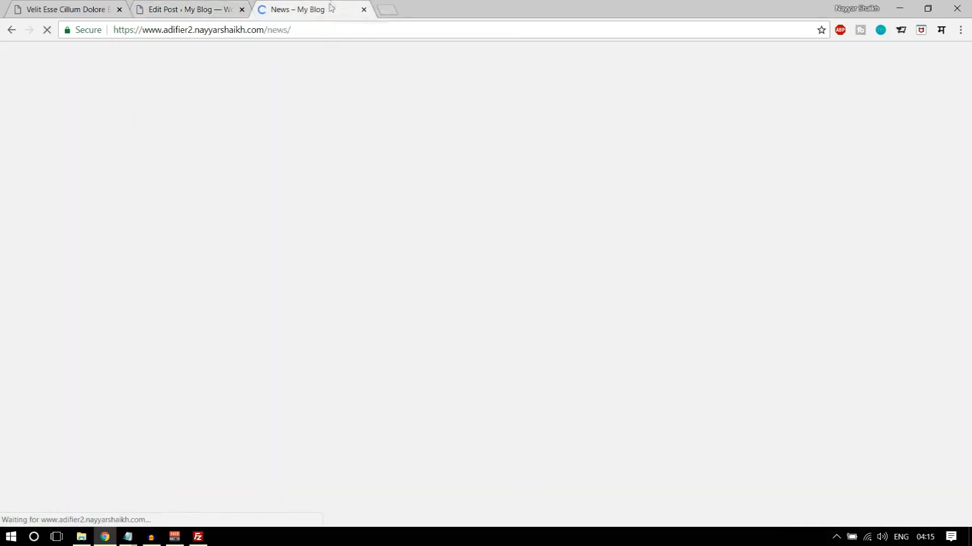
{"action": "scroll", "coordinate": [321, 375], "scroll_direction": "down", "scroll_amount": 5}
{"action": "scroll", "coordinate": [321, 375], "scroll_direction": "up", "scroll_amount": 6}
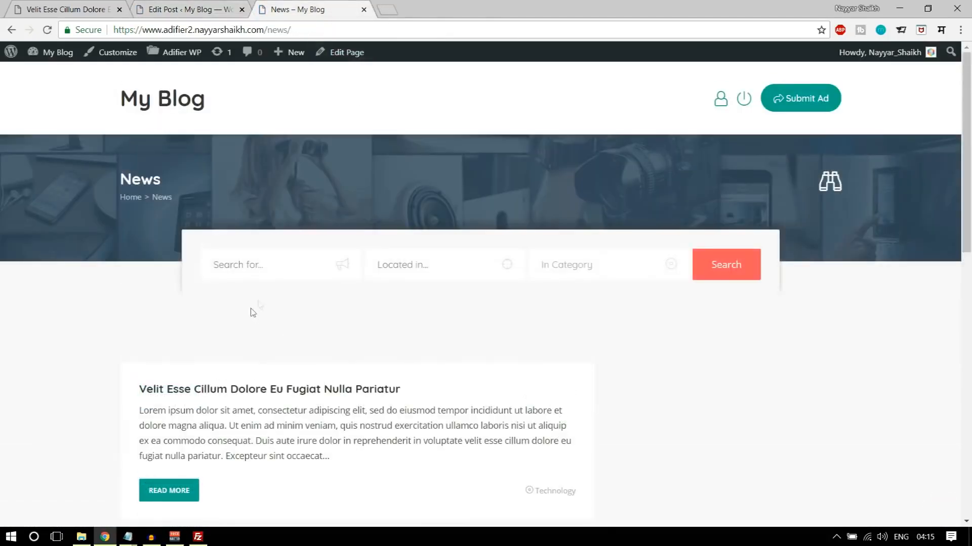
- Set adr-16-1024x683.jpg from the media library as the post's featured image, update the post and reload the News page
{"action": "left_click", "coordinate": [195, 6]}
{"action": "left_click", "coordinate": [836, 452]}
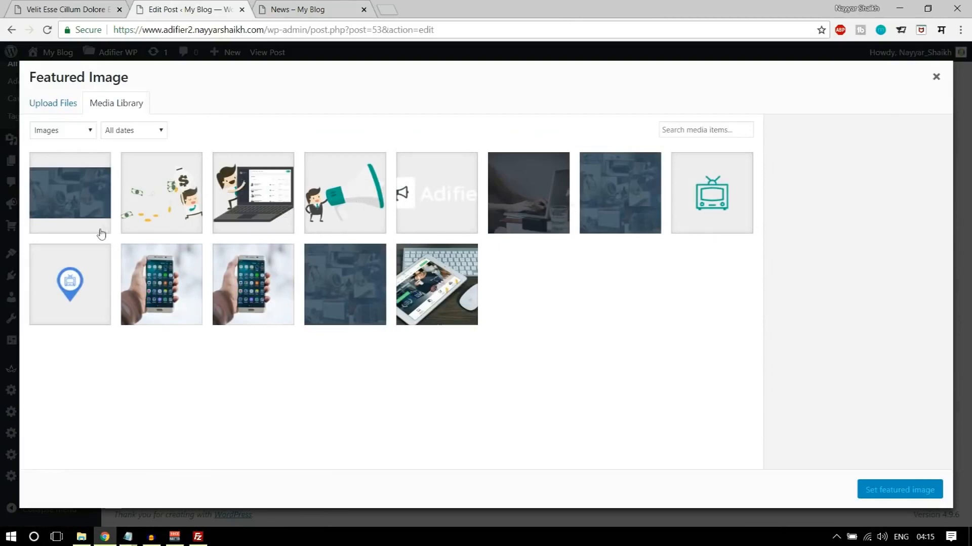
{"action": "left_click", "coordinate": [248, 297]}
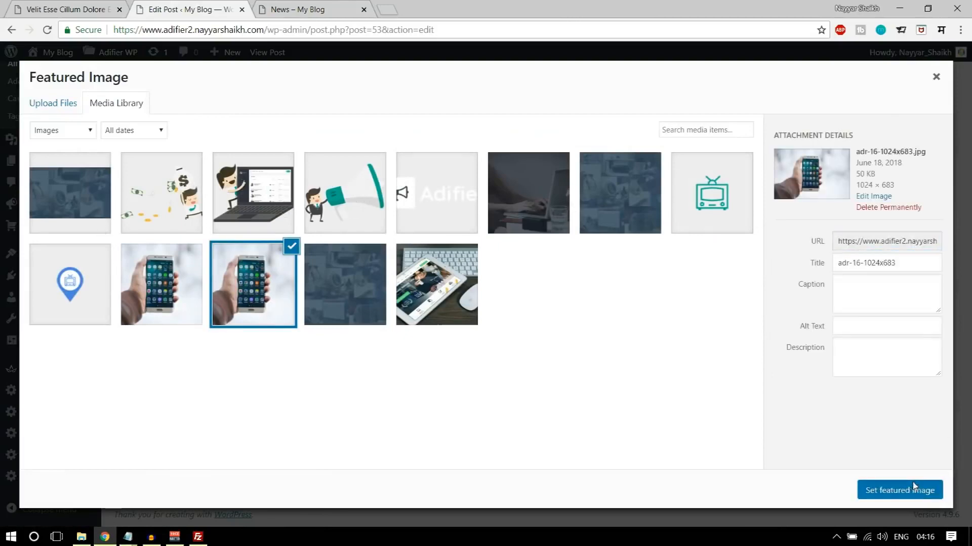
{"action": "left_click", "coordinate": [900, 490]}
{"action": "left_click", "coordinate": [920, 128]}
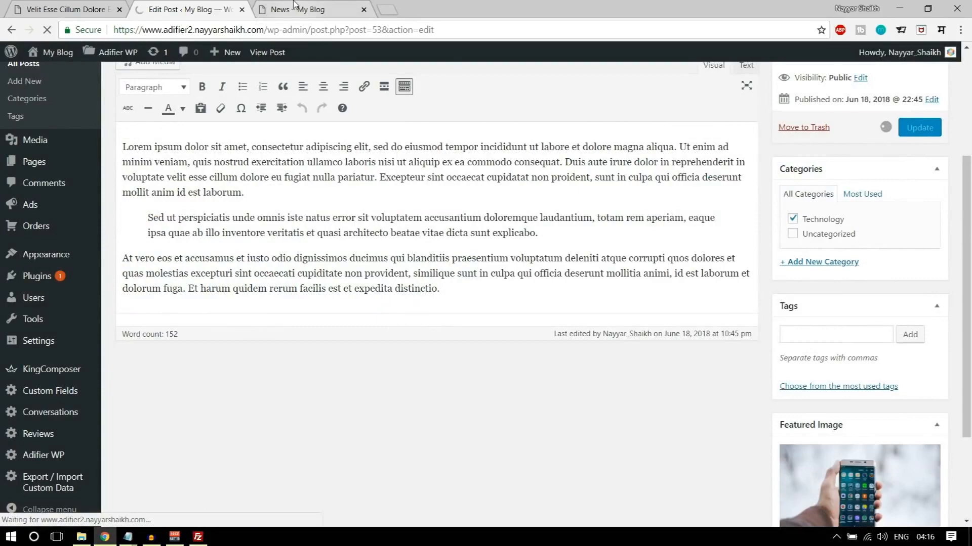
{"action": "left_click", "coordinate": [297, 9]}
{"action": "left_click", "coordinate": [48, 30]}
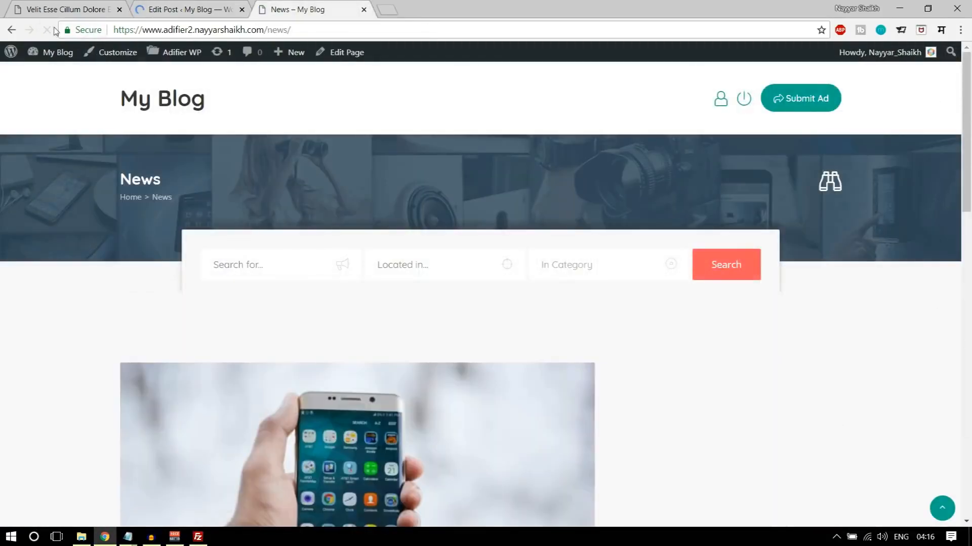
- Examine how the featured image and post text appear in the site's News page listing
{"action": "scroll", "coordinate": [482, 336], "scroll_direction": "down", "scroll_amount": 10}
{"action": "scroll", "coordinate": [522, 443], "scroll_direction": "up", "scroll_amount": 10}
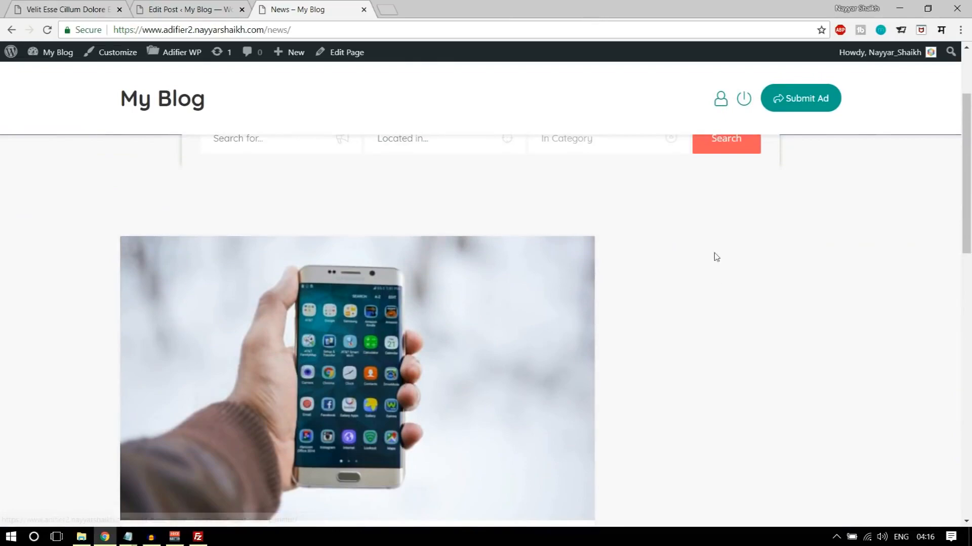
{"action": "scroll", "coordinate": [713, 263], "scroll_direction": "down", "scroll_amount": 10}
{"action": "scroll", "coordinate": [383, 358], "scroll_direction": "up", "scroll_amount": 10}
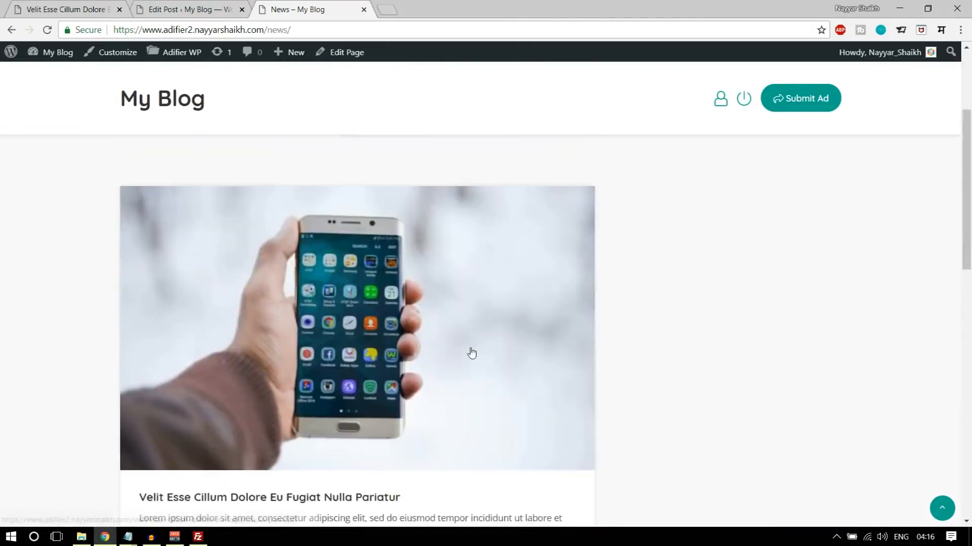
{"action": "scroll", "coordinate": [724, 369], "scroll_direction": "down", "scroll_amount": 3}
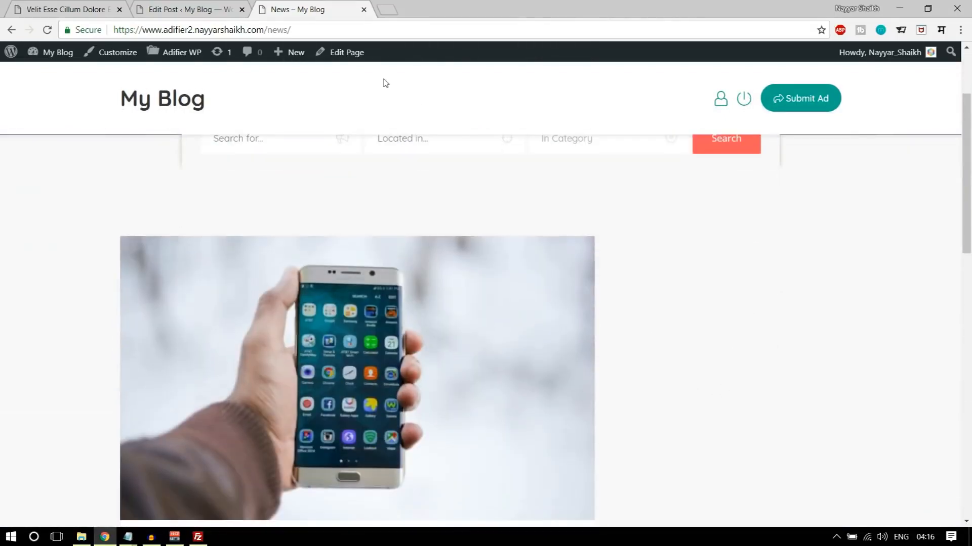
- Open the News page for editing from the site's list of pages
{"action": "left_click", "coordinate": [209, 10]}
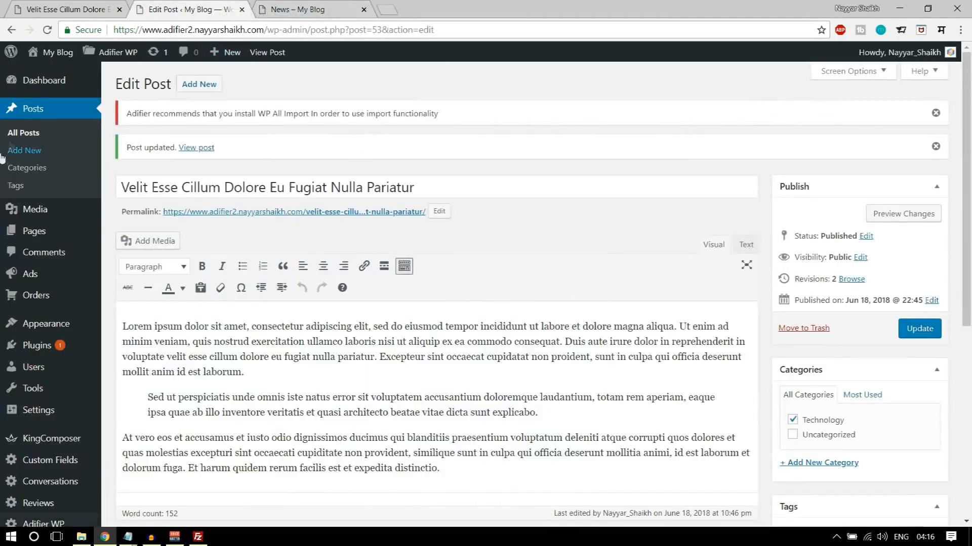
{"action": "left_click", "coordinate": [44, 232]}
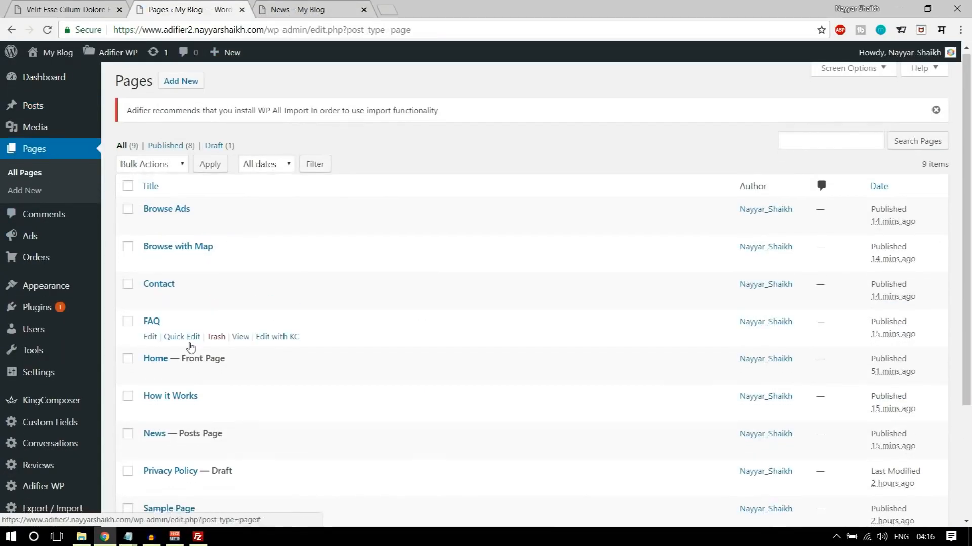
{"action": "scroll", "coordinate": [162, 324], "scroll_direction": "down", "scroll_amount": 3}
{"action": "left_click", "coordinate": [150, 296]}
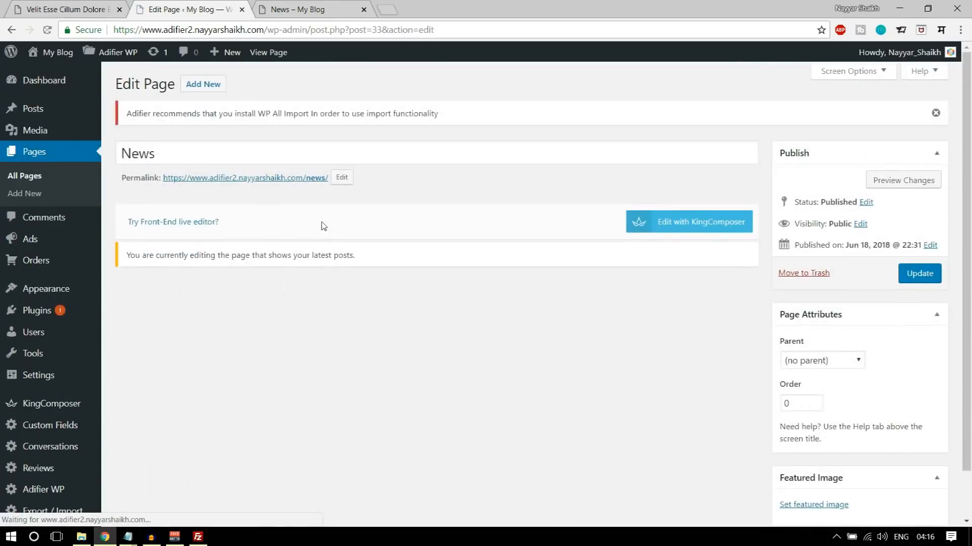
- Append ?listing_type=2, copied from the News Style line of the CSS notes, to the News page's permalink slug
{"action": "left_click", "coordinate": [342, 177]}
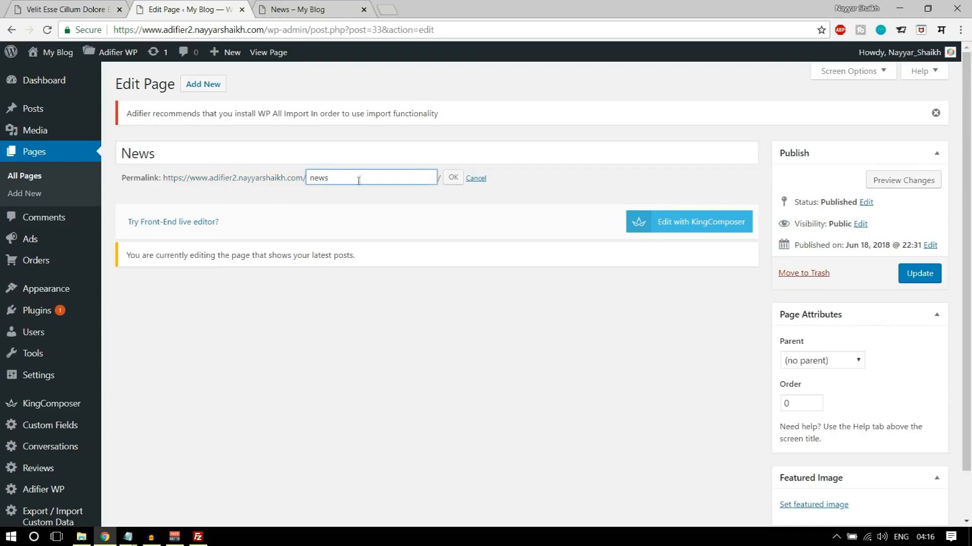
{"action": "mouse_move", "coordinate": [128, 537]}
{"action": "left_click", "coordinate": [206, 498]}
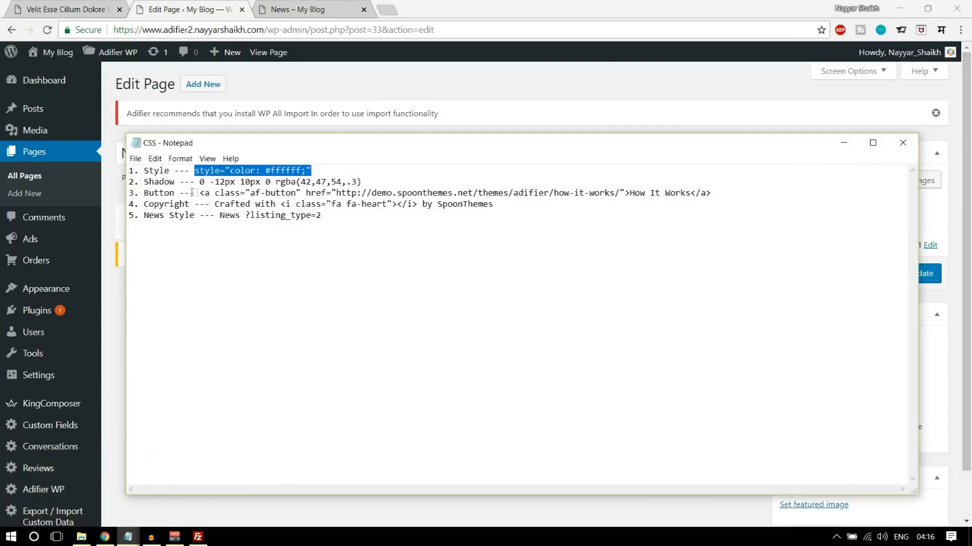
{"action": "left_click_drag", "start_coordinate": [144, 216], "coordinate": [197, 218]}
{"action": "left_click_drag", "start_coordinate": [322, 217], "coordinate": [253, 217]}
{"action": "key", "text": "ctrl+c"}
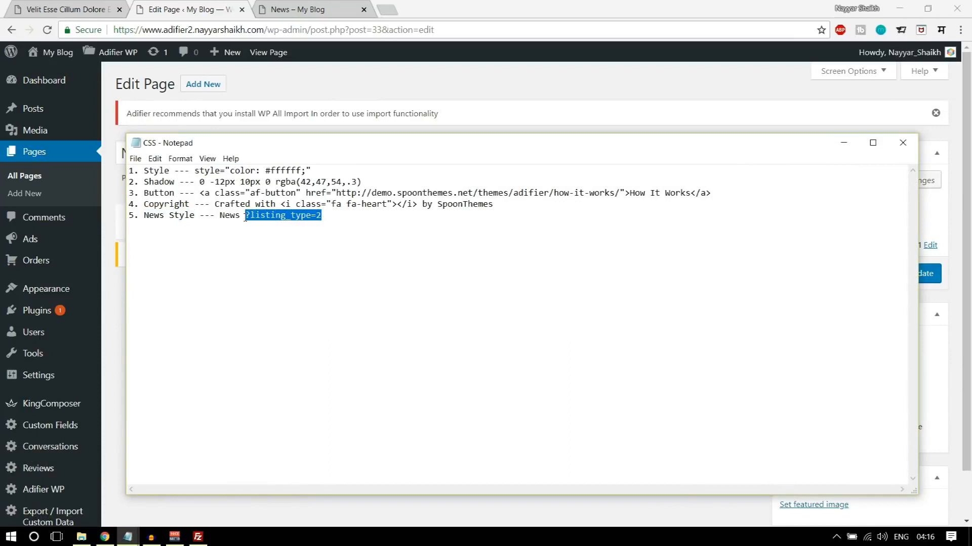
{"action": "left_click", "coordinate": [390, 87]}
{"action": "left_click", "coordinate": [375, 178]}
{"action": "type", "text": "?"}
{"action": "key", "text": "ctrl+v"}
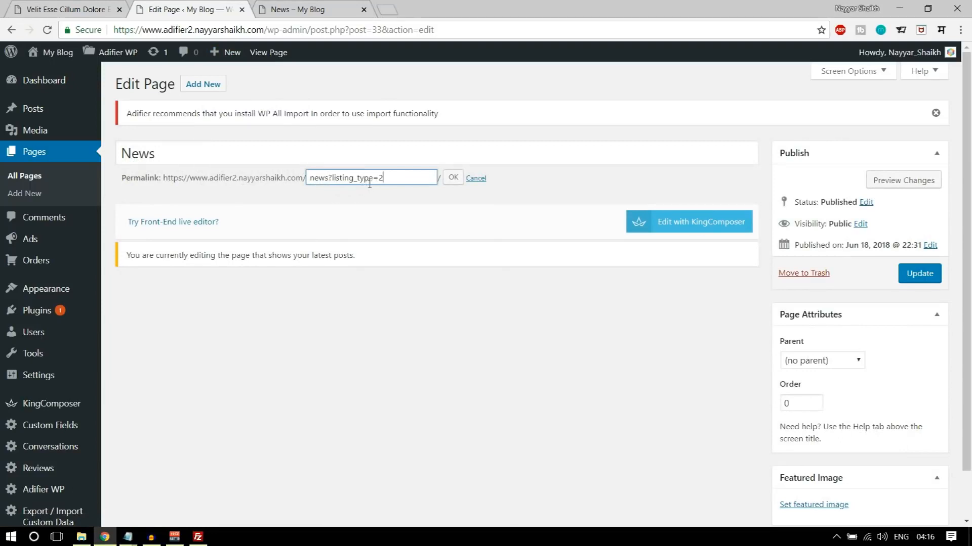
- Check the demo's News page address, change the slug to news/?listing_type=2 to match it and update the page
{"action": "left_click", "coordinate": [73, 6]}
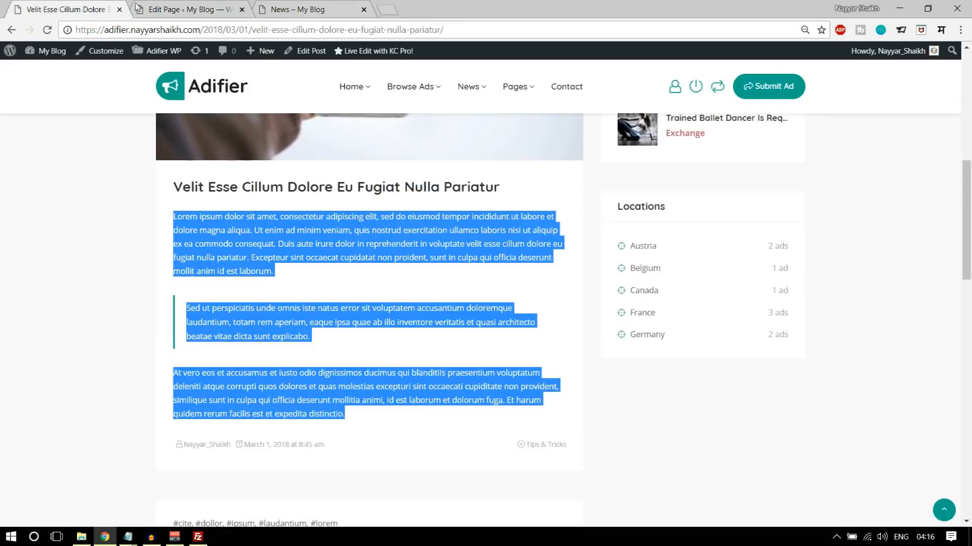
{"action": "left_click", "coordinate": [11, 30]}
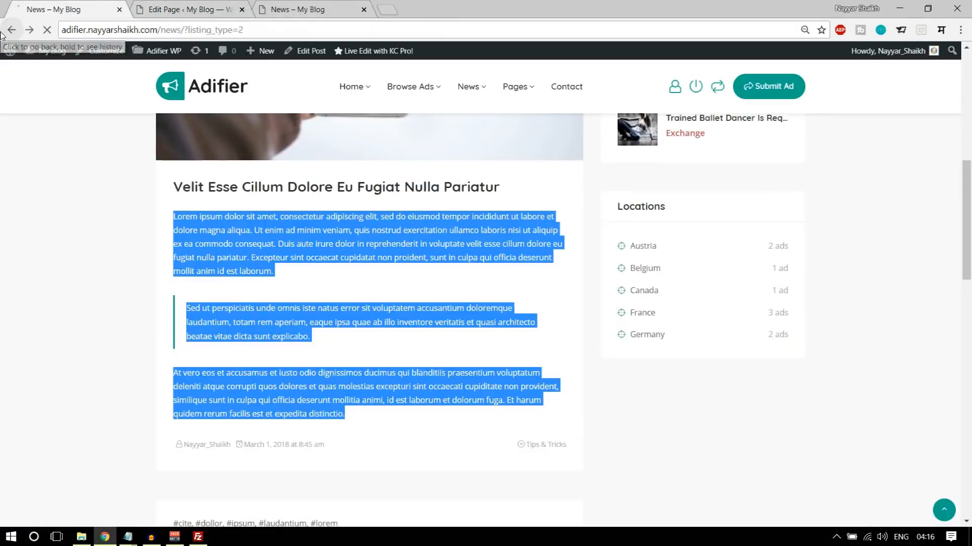
{"action": "left_click", "coordinate": [204, 10]}
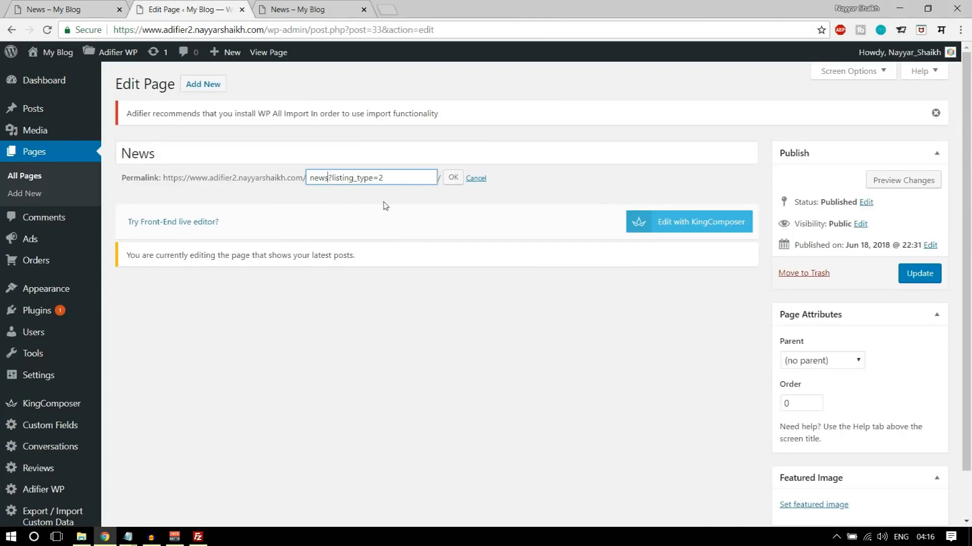
{"action": "type", "text": "/"}
{"action": "left_click", "coordinate": [458, 186]}
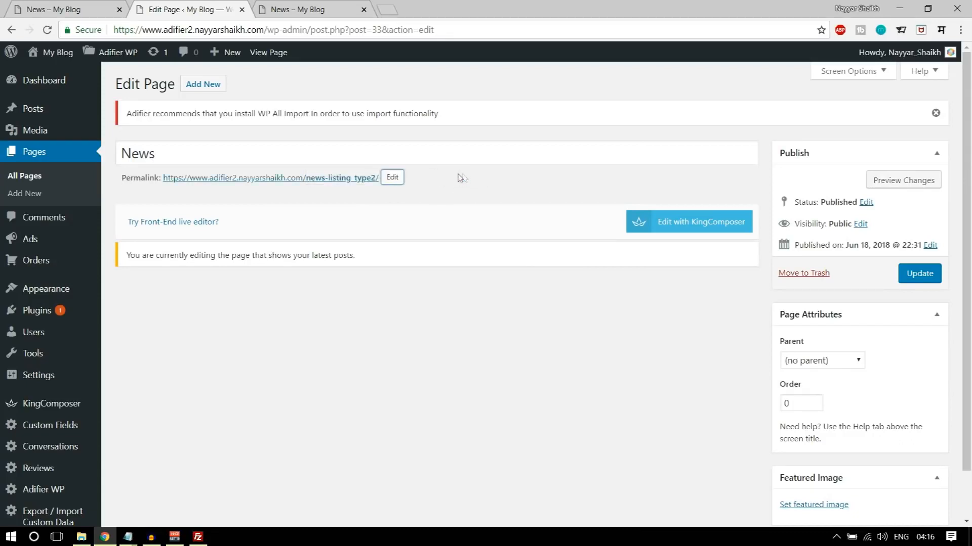
{"action": "left_click", "coordinate": [923, 274]}
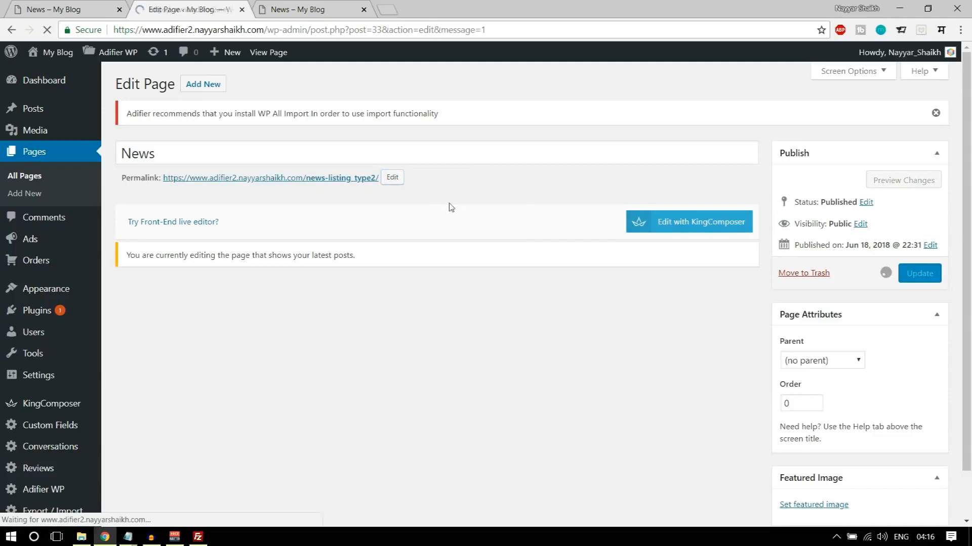
- Close the old News tab, open the page from its updated permalink in a new tab and check the post layout
{"action": "left_click", "coordinate": [364, 9]}
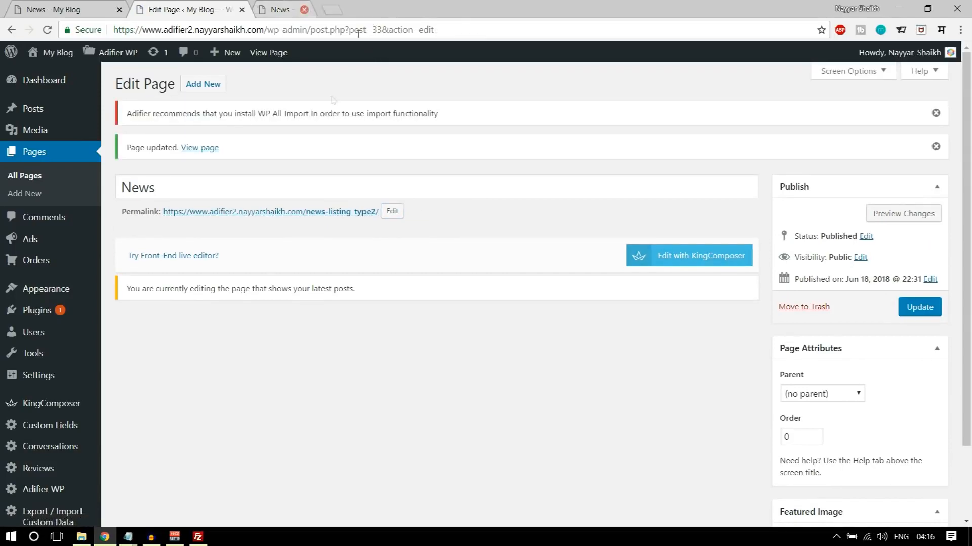
{"action": "right_click", "coordinate": [308, 216]}
{"action": "left_click", "coordinate": [359, 223]}
{"action": "left_click", "coordinate": [298, 9]}
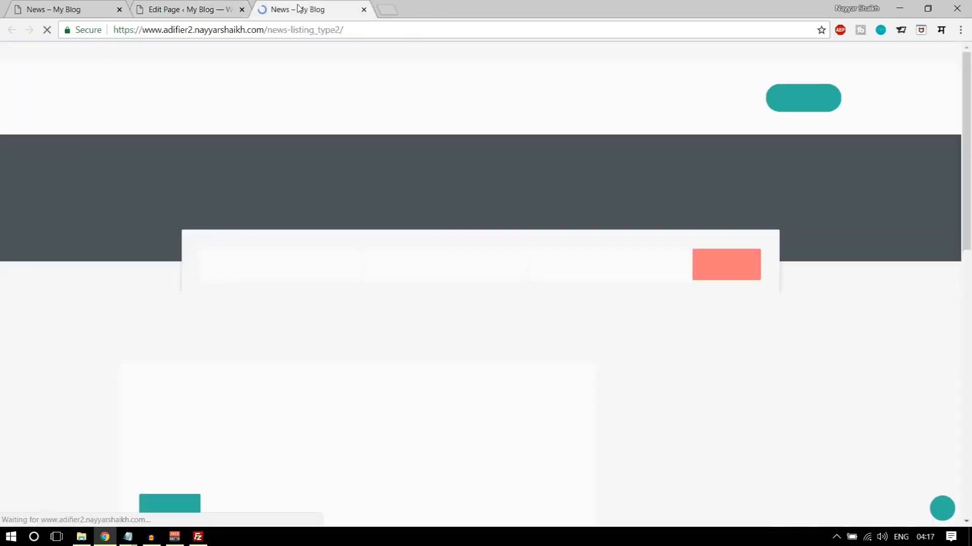
{"action": "scroll", "coordinate": [490, 217], "scroll_direction": "down", "scroll_amount": 10}
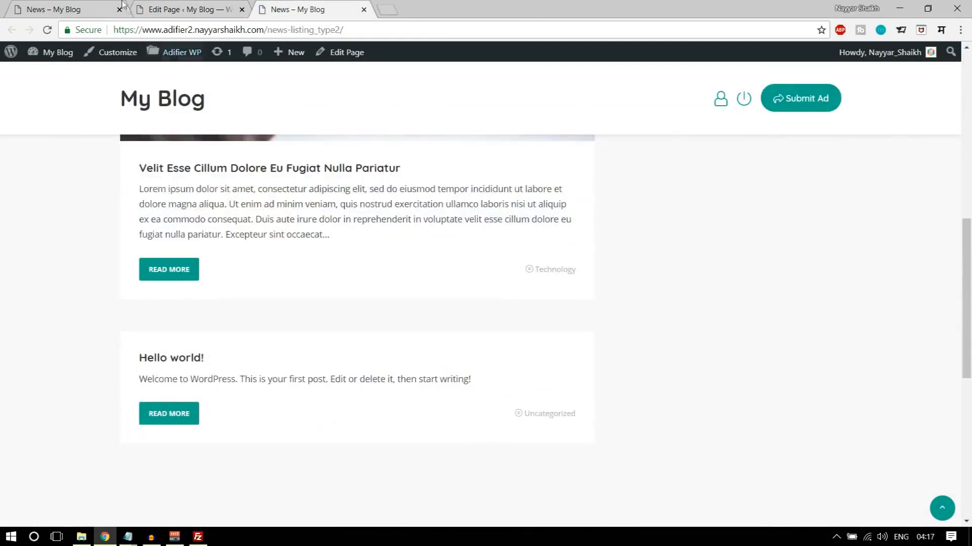
- Compare the demo's News page layout with the site's own News page and reload the latter
{"action": "left_click", "coordinate": [78, 7]}
{"action": "scroll", "coordinate": [367, 340], "scroll_direction": "up", "scroll_amount": 6}
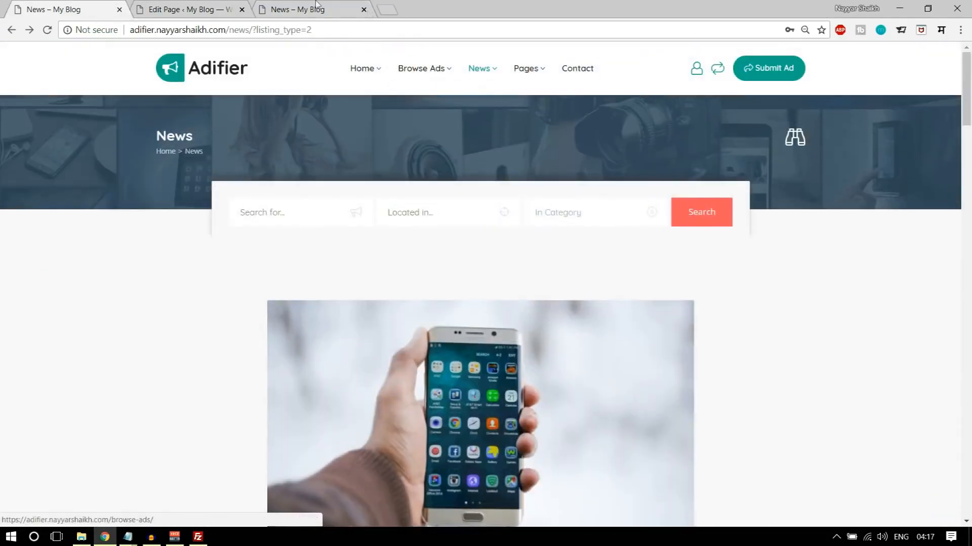
{"action": "key", "text": "ctrl+Tab"}
{"action": "key", "text": "ctrl+Tab"}
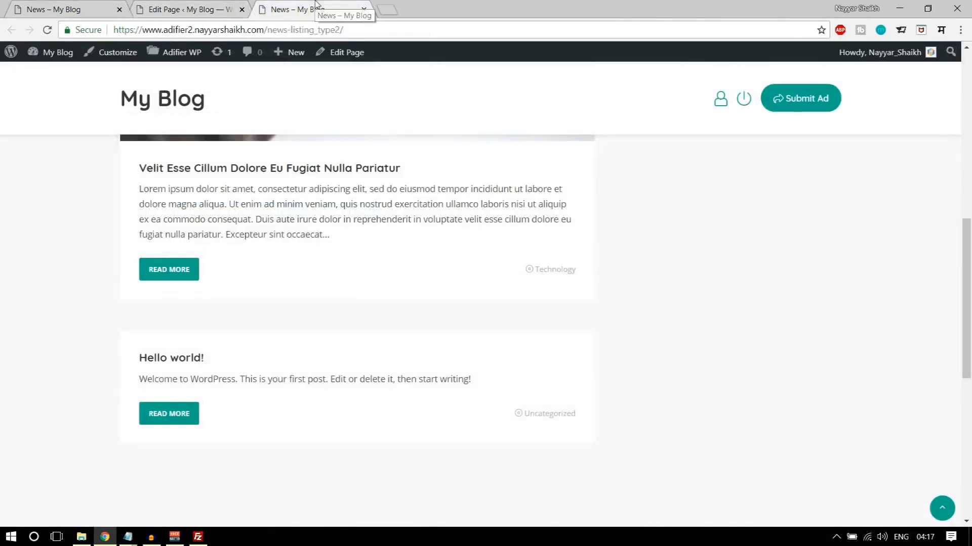
{"action": "left_click", "coordinate": [48, 30]}
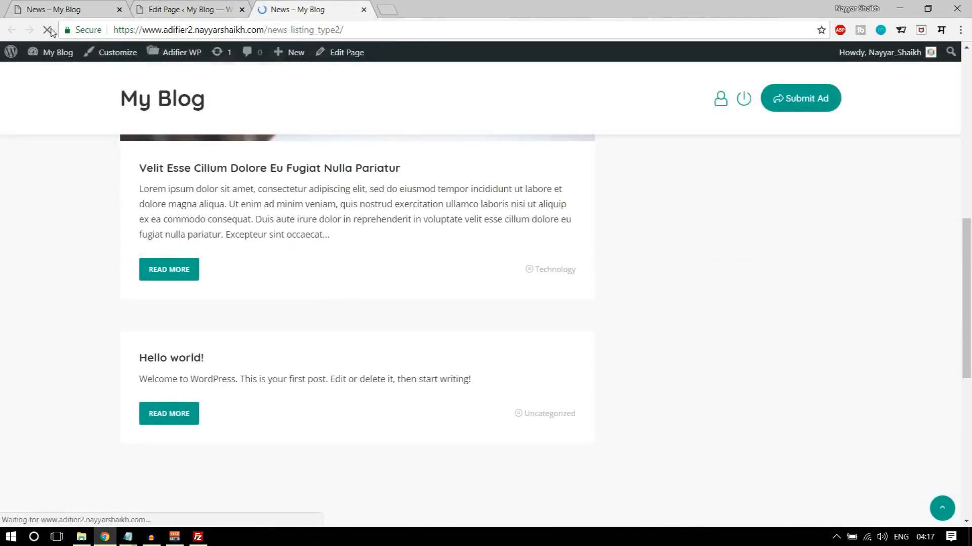
- Try to change the News page's permalink slug to news?listing_type2
{"action": "left_click", "coordinate": [184, 7]}
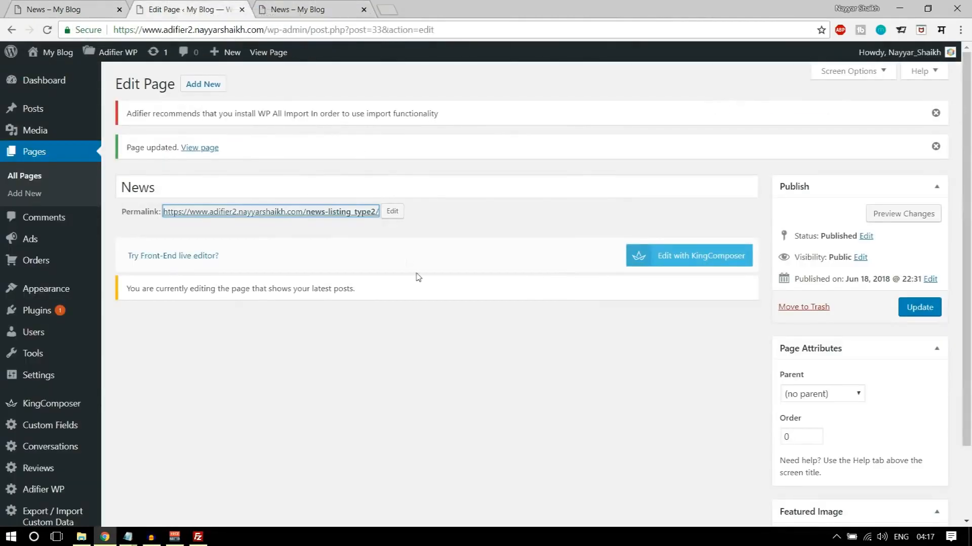
{"action": "left_click", "coordinate": [392, 212]}
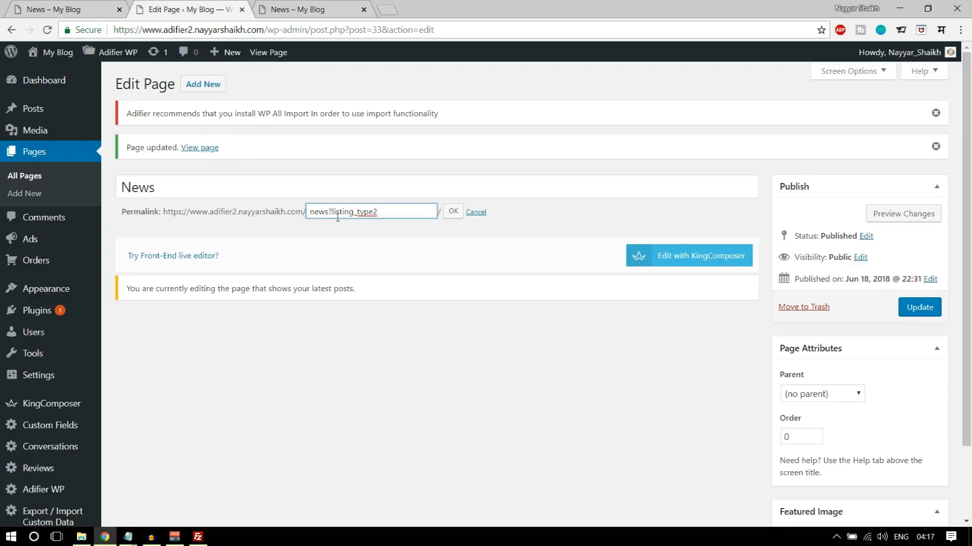
{"action": "left_click", "coordinate": [453, 212]}
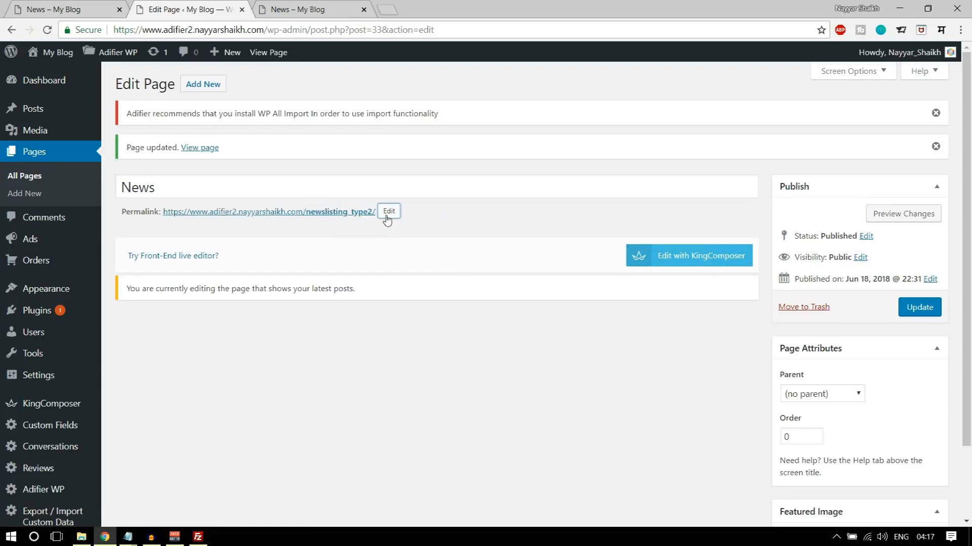
- Restore the News page's permalink slug to news and update the page
{"action": "left_click", "coordinate": [389, 212]}
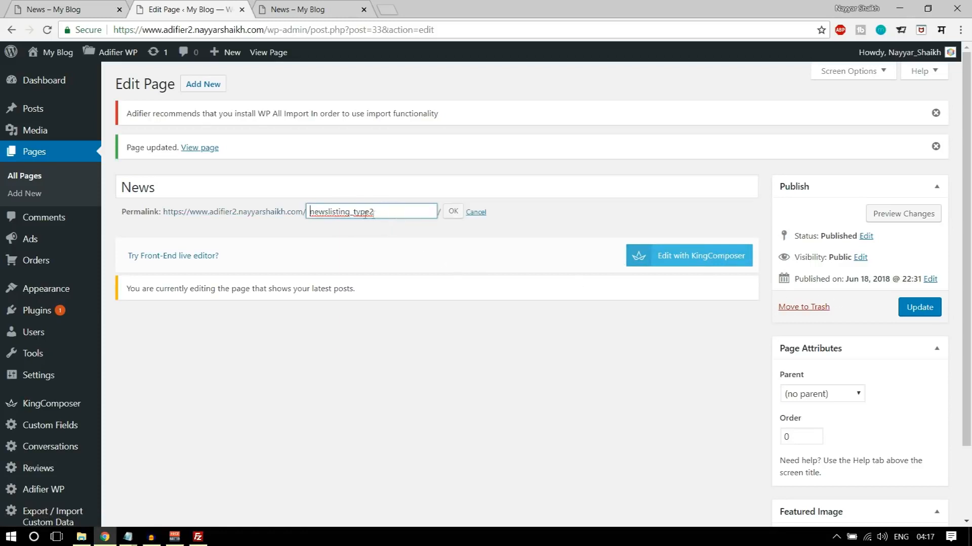
{"action": "left_click_drag", "start_coordinate": [386, 212], "coordinate": [333, 211]}
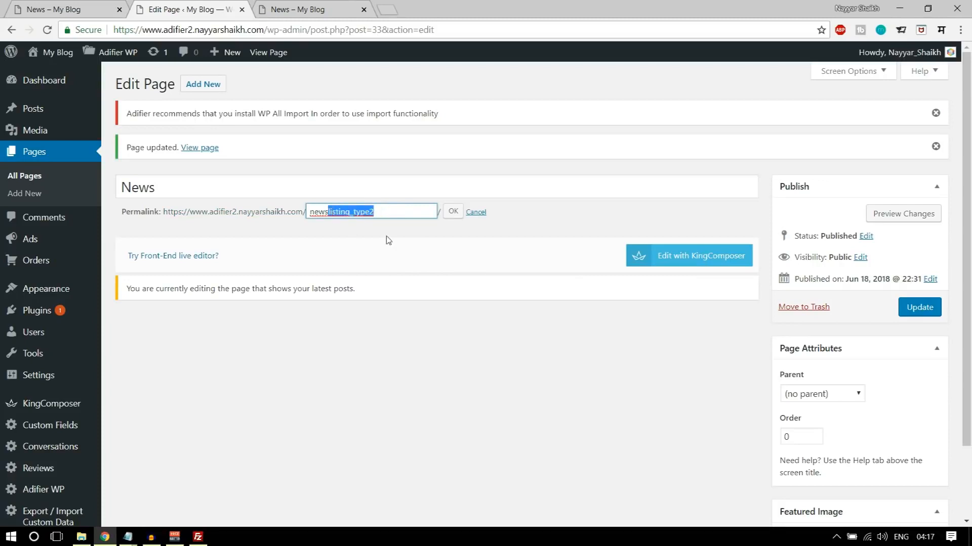
{"action": "key", "text": "BackSpace"}
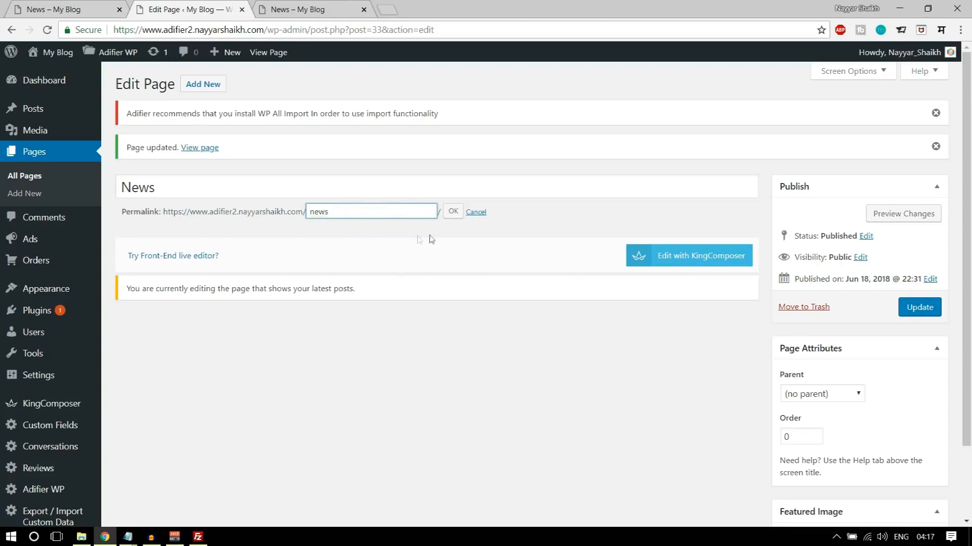
{"action": "left_click", "coordinate": [449, 215]}
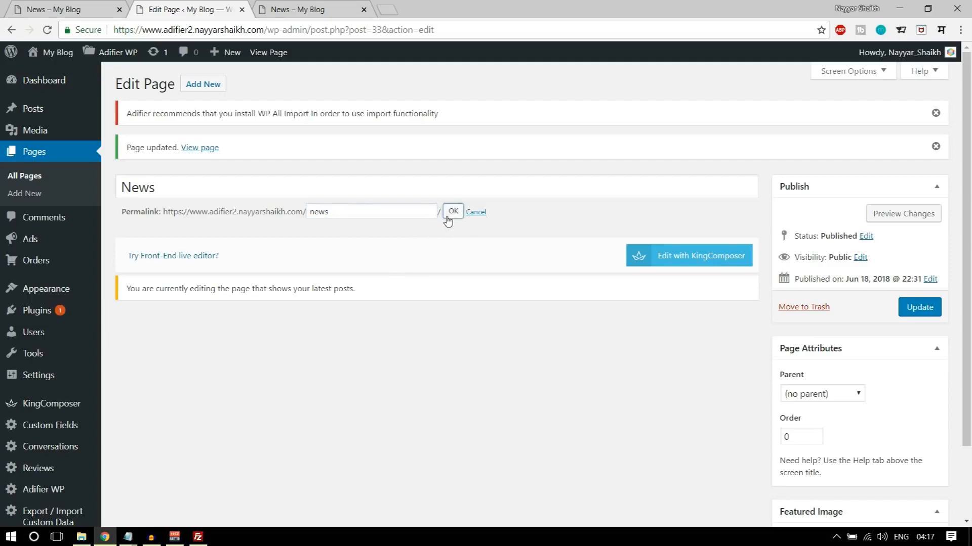
{"action": "left_click", "coordinate": [936, 308]}
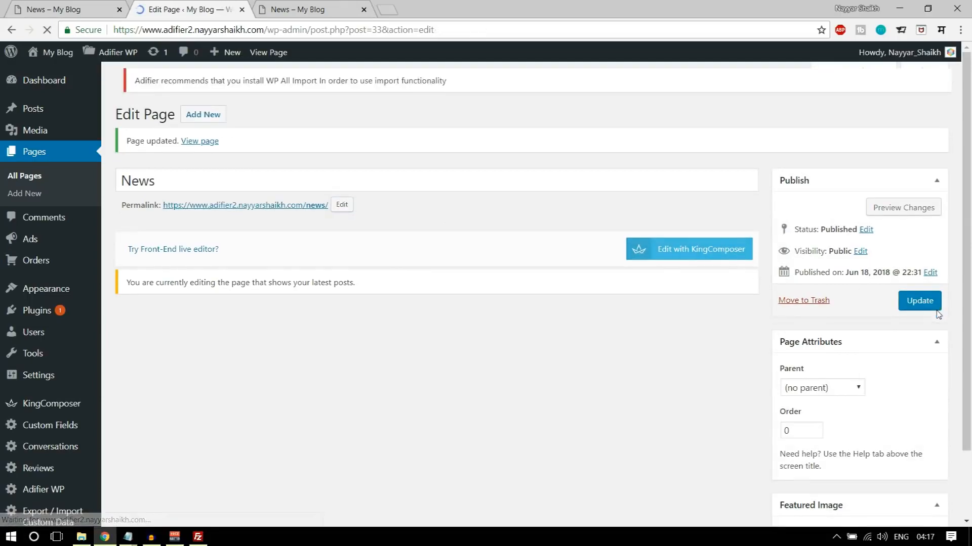
- Follow the News quick link in the site's footer and check the page it opens
{"action": "left_click", "coordinate": [296, 9]}
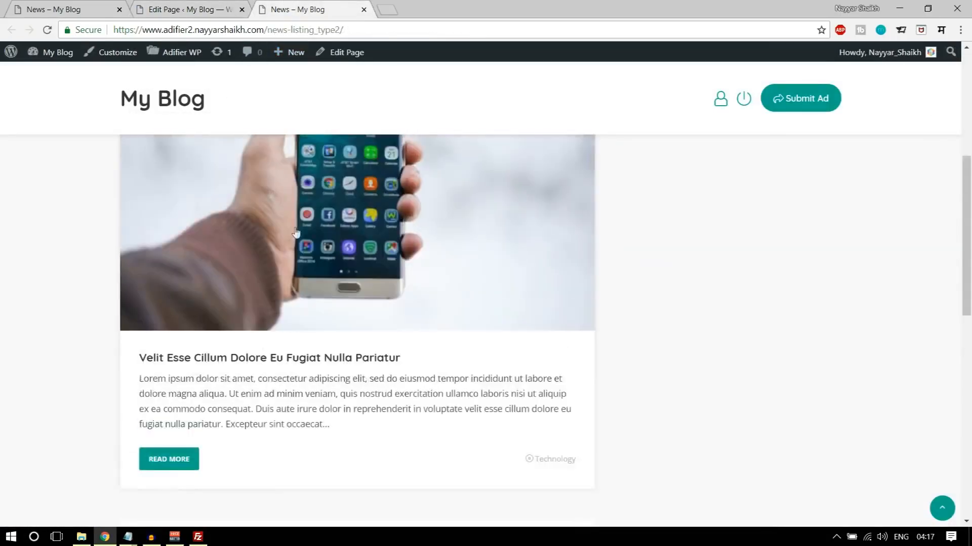
{"action": "scroll", "coordinate": [296, 233], "scroll_direction": "down", "scroll_amount": 15}
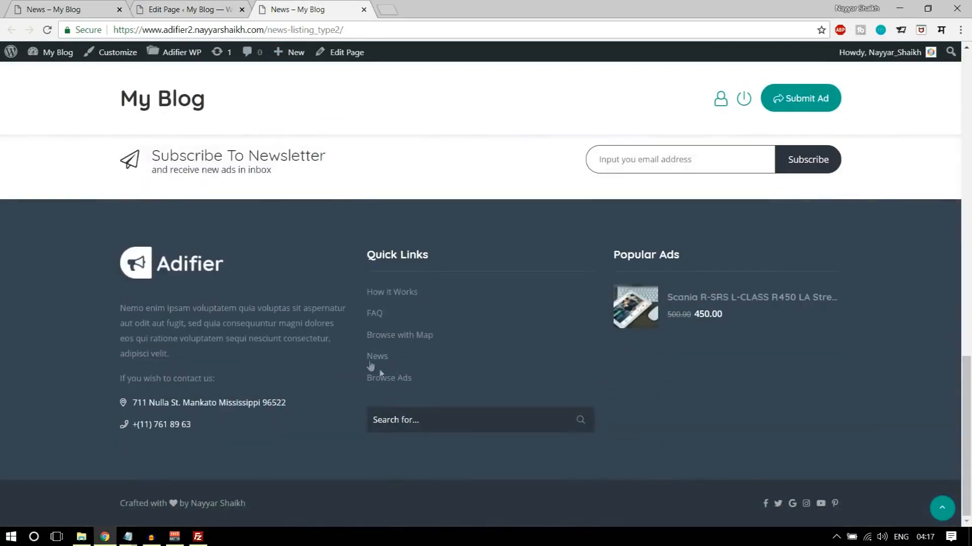
{"action": "left_click", "coordinate": [369, 358]}
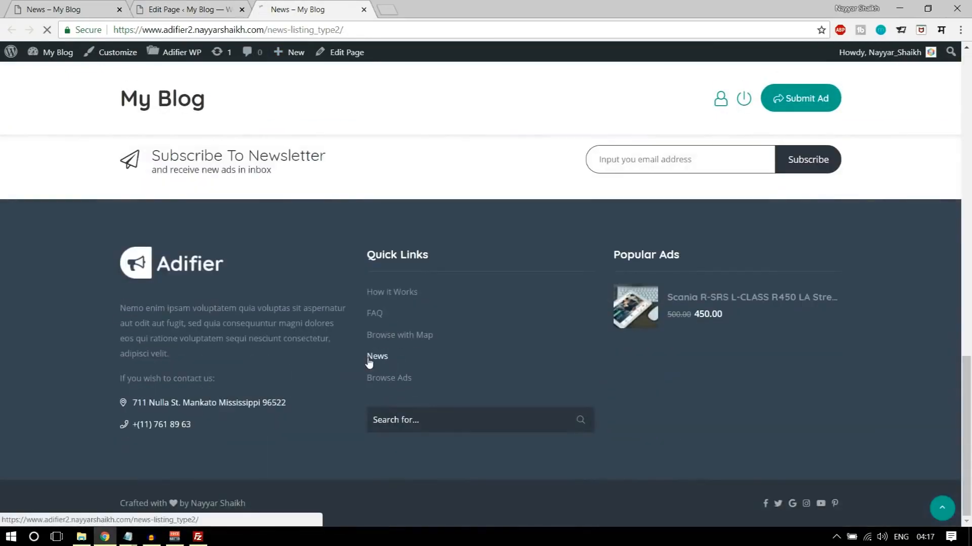
{"action": "scroll", "coordinate": [531, 322], "scroll_direction": "down", "scroll_amount": 10}
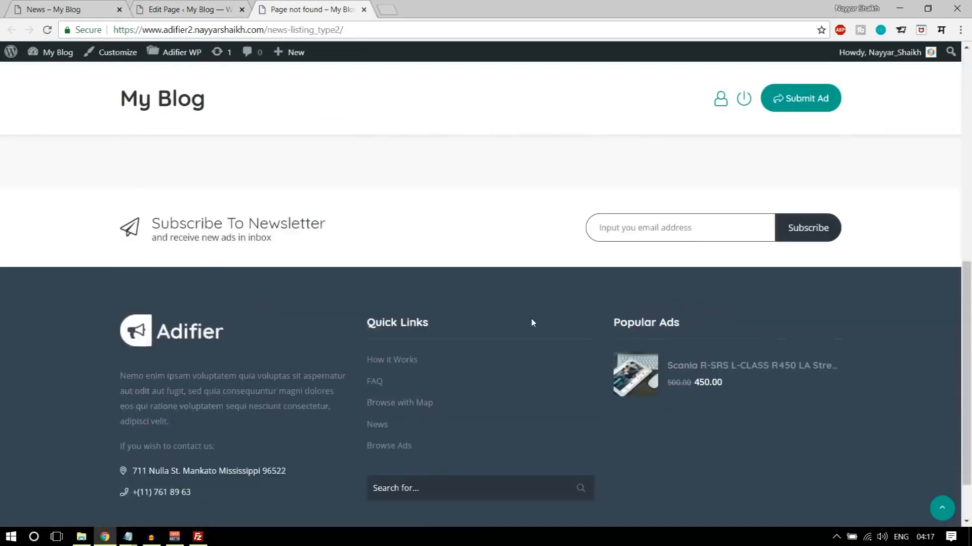
{"action": "scroll", "coordinate": [531, 322], "scroll_direction": "up", "scroll_amount": 10}
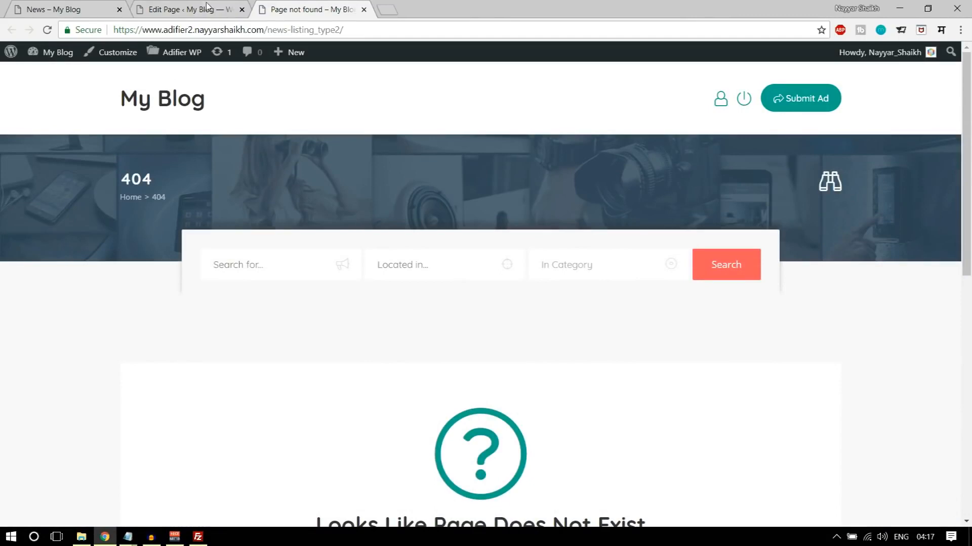
- Open the site's News page from its permalink, close the 404 page, and check the posts and footer links
{"action": "left_click", "coordinate": [207, 6]}
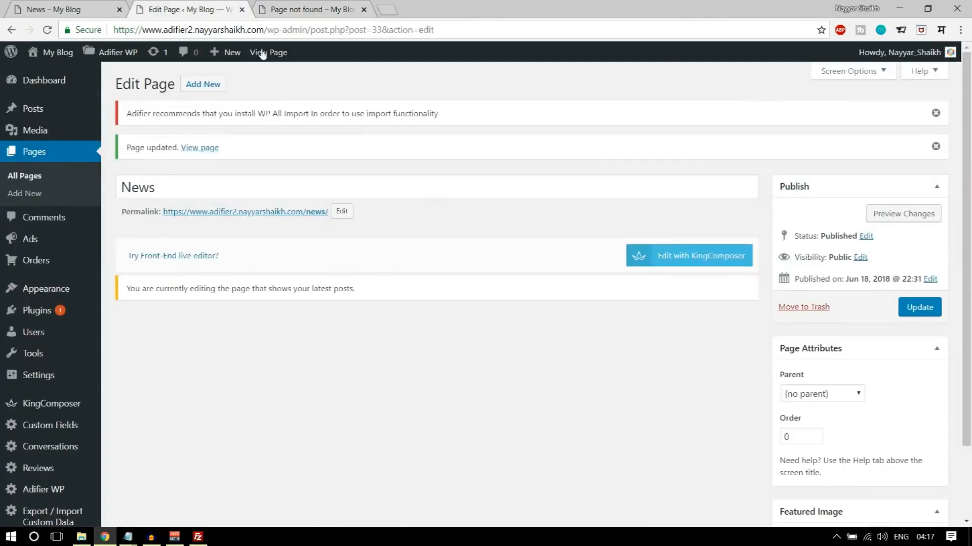
{"action": "middle_click", "coordinate": [320, 218]}
{"action": "left_click", "coordinate": [440, 9]}
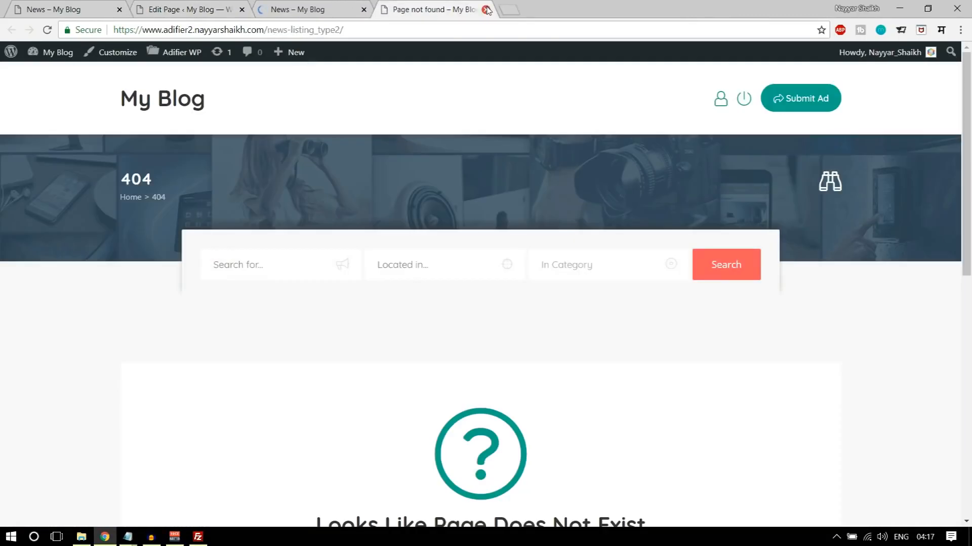
{"action": "left_click", "coordinate": [486, 9]}
{"action": "scroll", "coordinate": [559, 427], "scroll_direction": "down", "scroll_amount": 10}
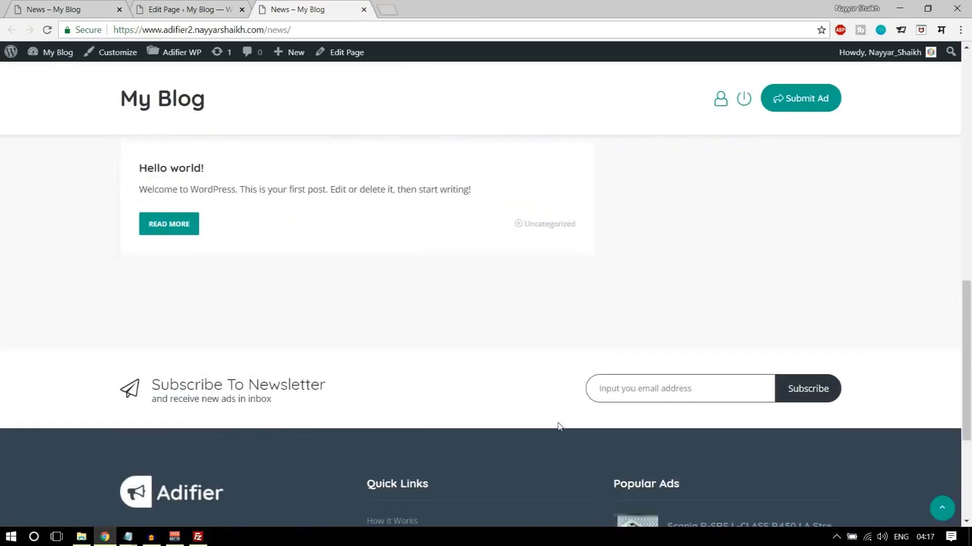
{"action": "scroll", "coordinate": [559, 426], "scroll_direction": "down", "scroll_amount": 4}
{"action": "scroll", "coordinate": [559, 426], "scroll_direction": "up", "scroll_amount": 14}
{"action": "scroll", "coordinate": [429, 260], "scroll_direction": "down", "scroll_amount": 14}
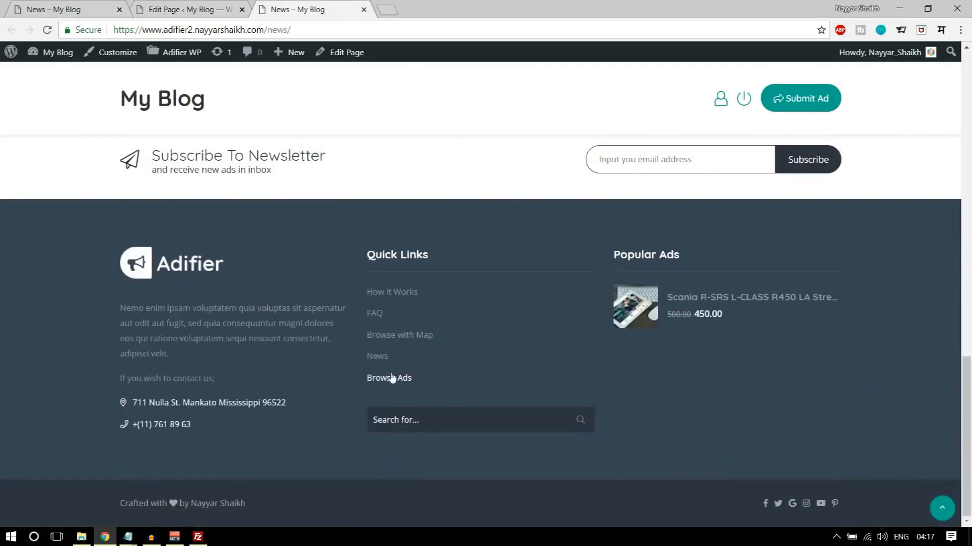
{"action": "scroll", "coordinate": [407, 365], "scroll_direction": "up", "scroll_amount": 14}
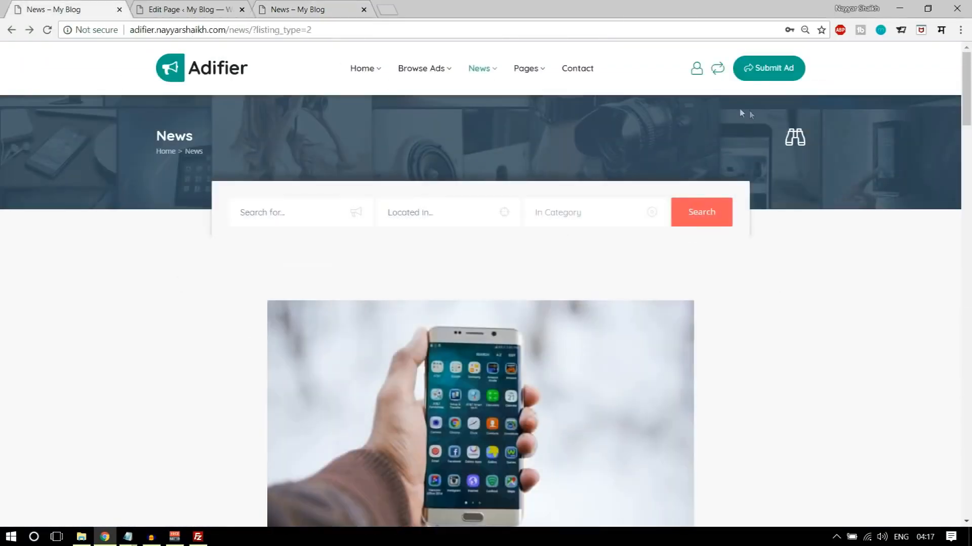
- Open the demo site's Contact page and look over its map and message form
{"action": "left_click", "coordinate": [590, 70]}
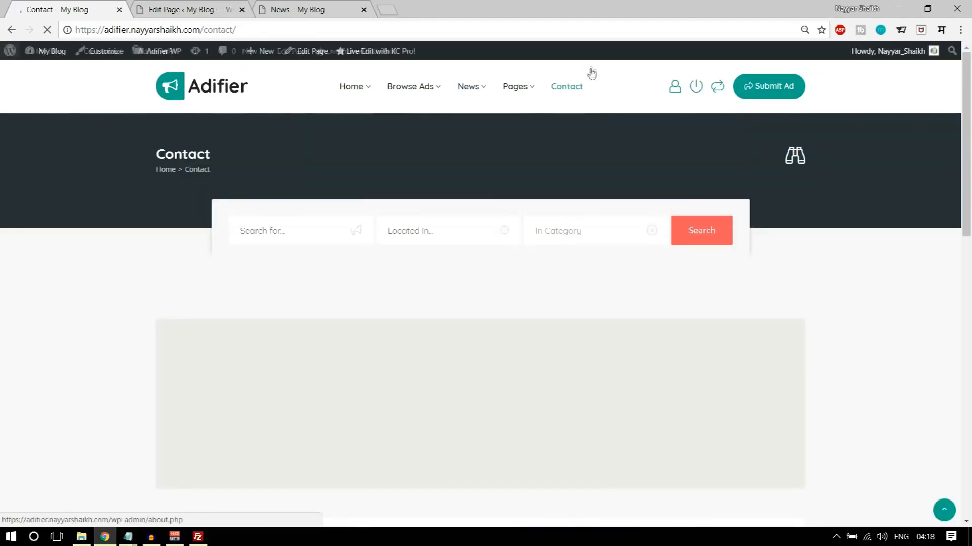
{"action": "scroll", "coordinate": [930, 308], "scroll_direction": "down", "scroll_amount": 11}
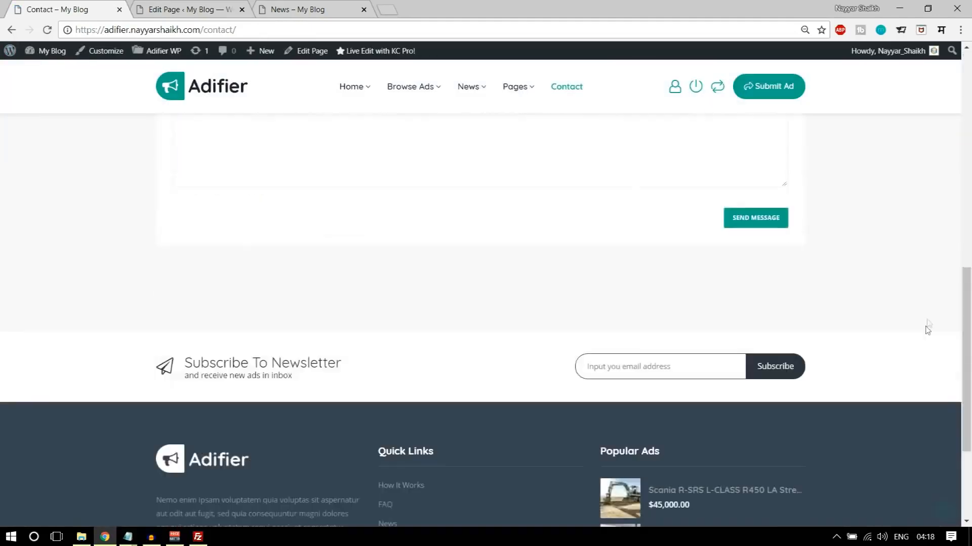
{"action": "scroll", "coordinate": [926, 331], "scroll_direction": "up", "scroll_amount": 11}
- Open the Contact page for editing from the site's list of pages
{"action": "left_click", "coordinate": [342, 7]}
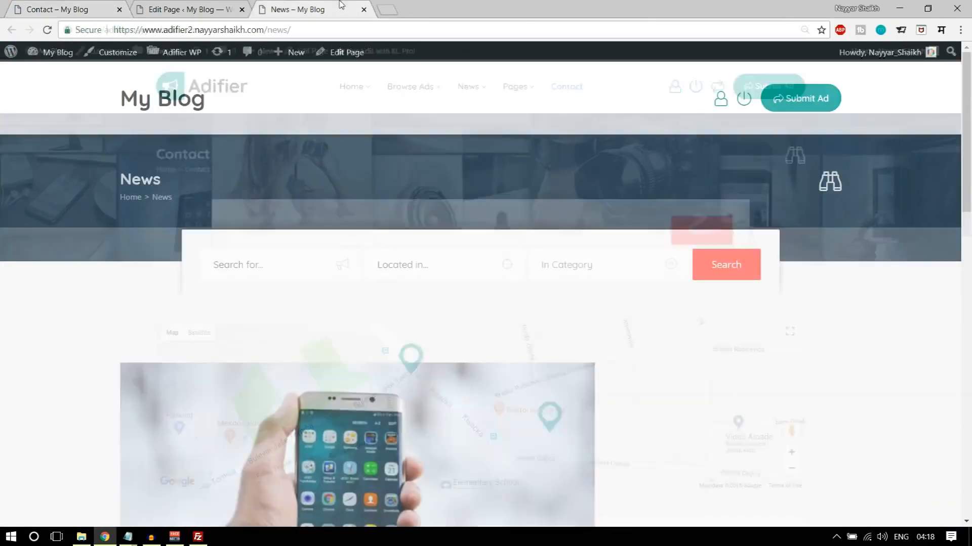
{"action": "left_click", "coordinate": [195, 7]}
{"action": "left_click", "coordinate": [12, 177]}
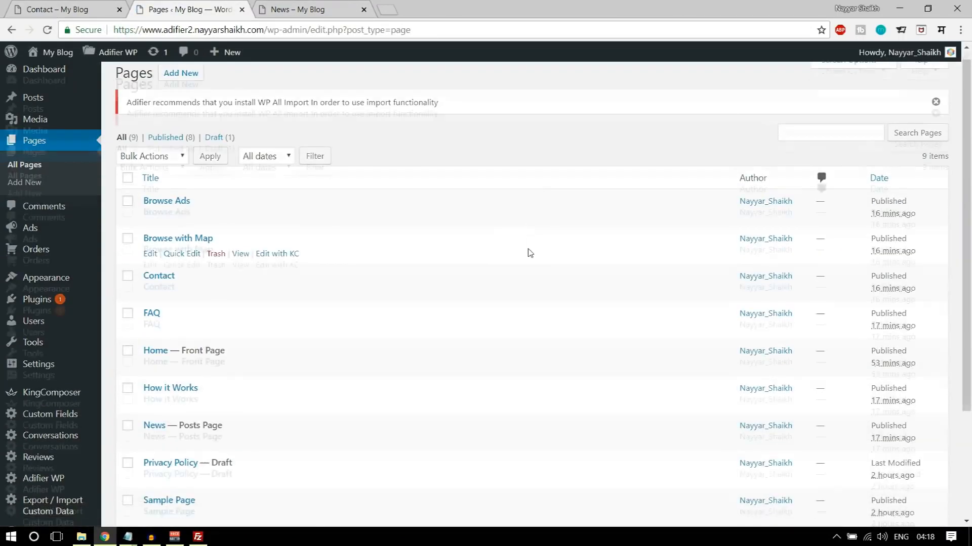
{"action": "scroll", "coordinate": [525, 251], "scroll_direction": "down", "scroll_amount": 4}
{"action": "scroll", "coordinate": [167, 268], "scroll_direction": "up", "scroll_amount": 3}
{"action": "scroll", "coordinate": [169, 254], "scroll_direction": "up", "scroll_amount": 3}
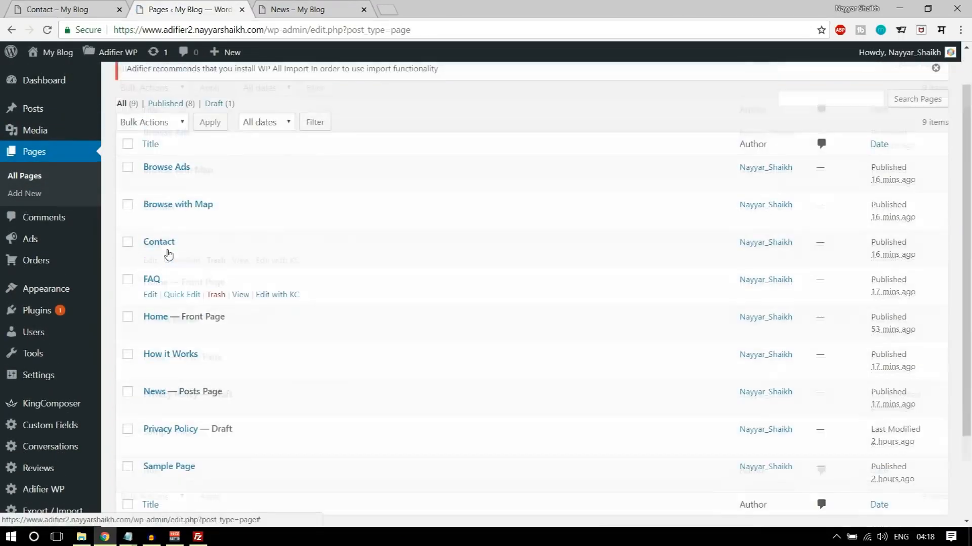
{"action": "left_click", "coordinate": [150, 273]}
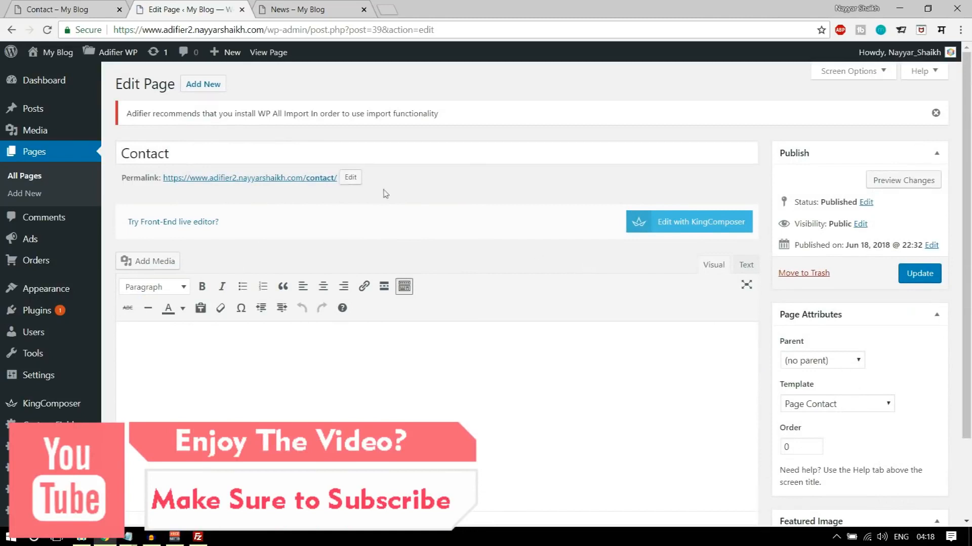
- Open the Contact page's permalink in a new tab and close the News page tab
{"action": "right_click", "coordinate": [247, 181]}
{"action": "left_click", "coordinate": [276, 188]}
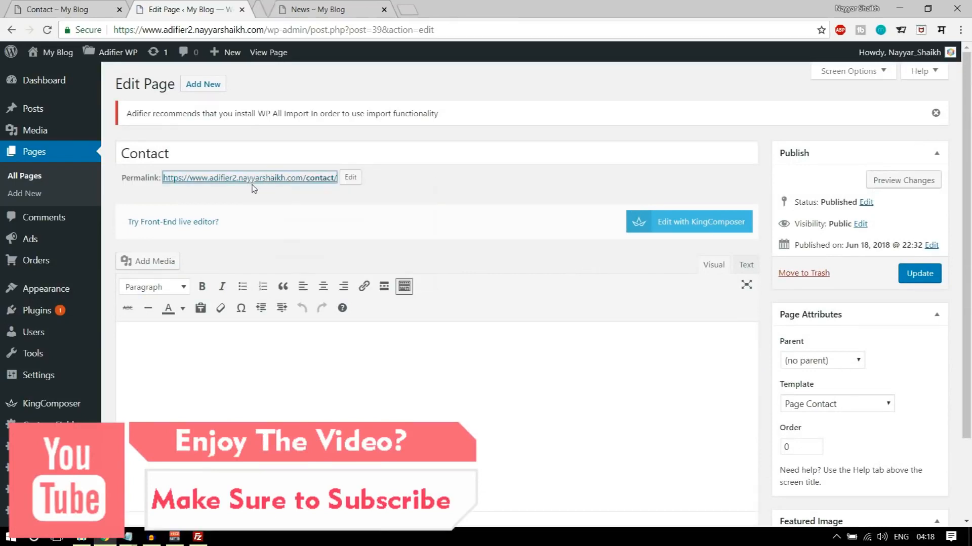
{"action": "left_click", "coordinate": [486, 9]}
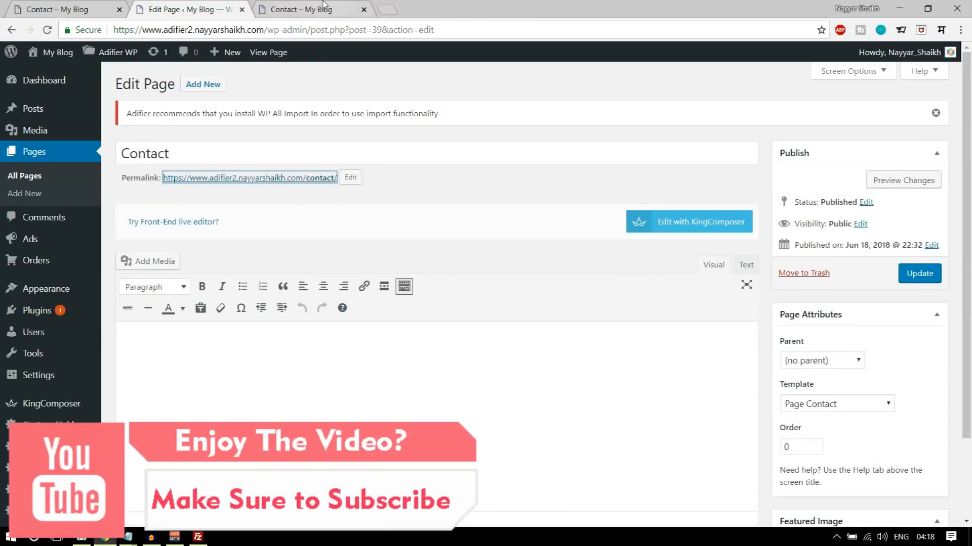
- Examine the site's own Contact page, including its header and Send Us A Message form
{"action": "left_click", "coordinate": [354, 10]}
{"action": "scroll", "coordinate": [609, 221], "scroll_direction": "down", "scroll_amount": 9}
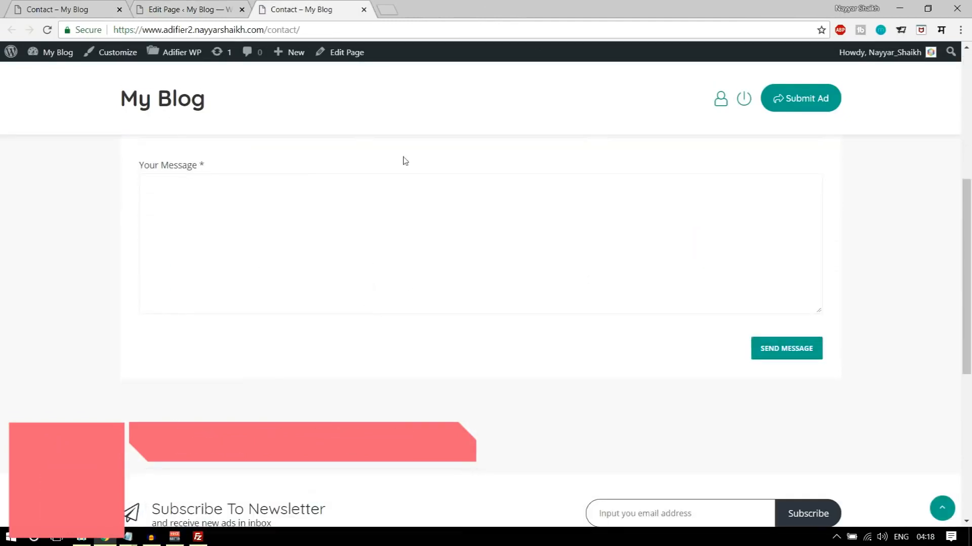
{"action": "scroll", "coordinate": [620, 372], "scroll_direction": "up", "scroll_amount": 5}
{"action": "scroll", "coordinate": [621, 372], "scroll_direction": "up", "scroll_amount": 3}
{"action": "scroll", "coordinate": [357, 319], "scroll_direction": "down", "scroll_amount": 3}
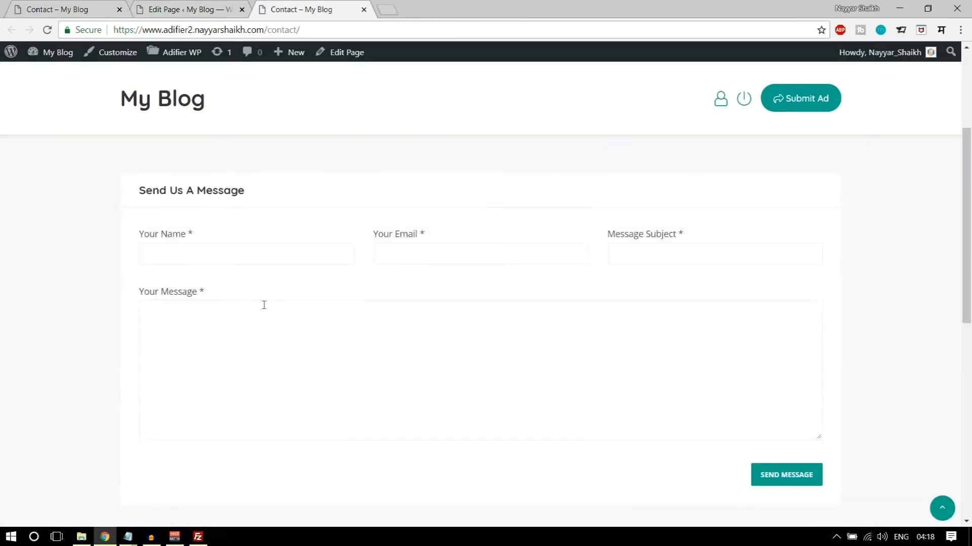
{"action": "scroll", "coordinate": [376, 383], "scroll_direction": "up", "scroll_amount": 3}
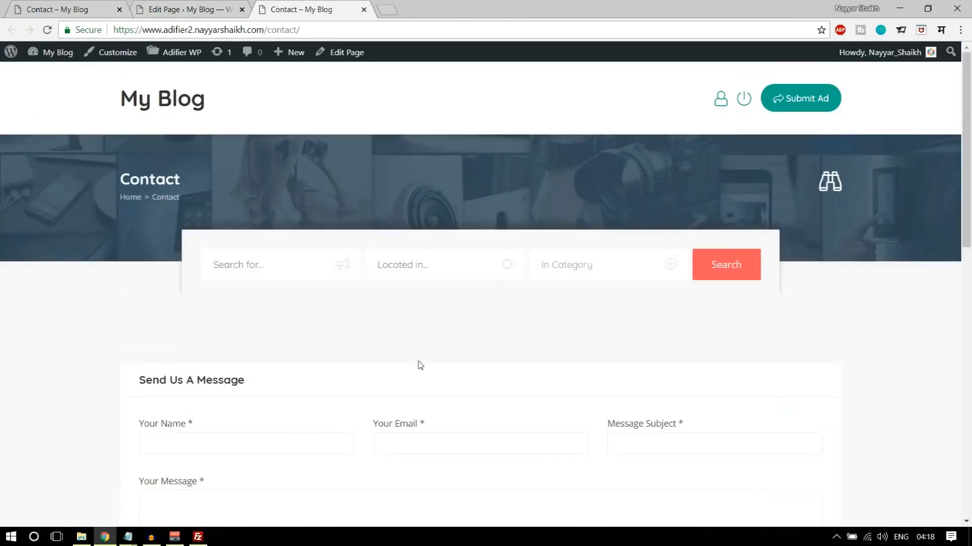
{"action": "scroll", "coordinate": [426, 377], "scroll_direction": "down", "scroll_amount": 2}
{"action": "scroll", "coordinate": [425, 380], "scroll_direction": "up", "scroll_amount": 2}
- Compare the site's Contact page and its editor with the demo's Contact page and map
{"action": "key", "text": "ctrl+shift+Tab"}
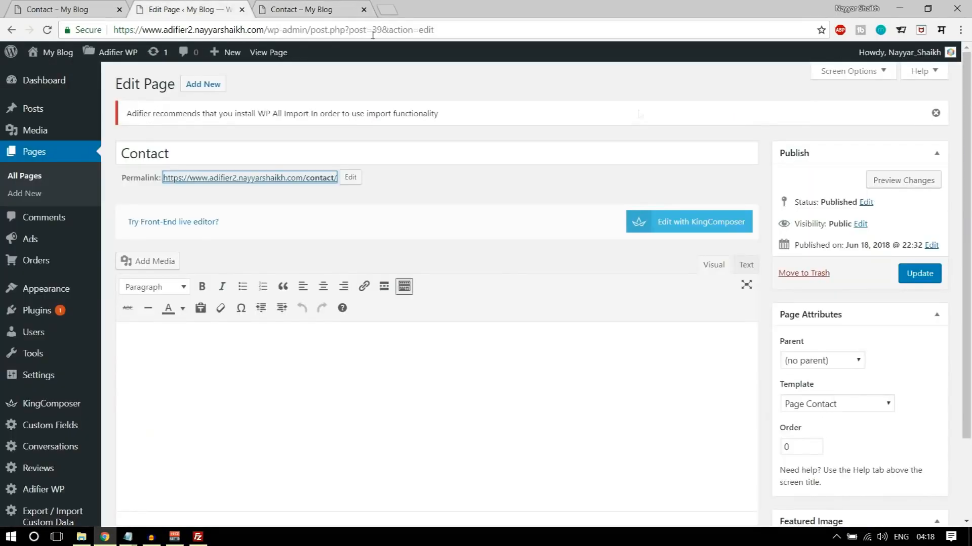
{"action": "scroll", "coordinate": [740, 264], "scroll_direction": "down", "scroll_amount": 3}
{"action": "scroll", "coordinate": [741, 348], "scroll_direction": "up", "scroll_amount": 4}
{"action": "left_click", "coordinate": [294, 9]}
{"action": "scroll", "coordinate": [505, 284], "scroll_direction": "down", "scroll_amount": 2}
{"action": "scroll", "coordinate": [538, 362], "scroll_direction": "up", "scroll_amount": 2}
{"action": "left_click", "coordinate": [77, 4]}
{"action": "scroll", "coordinate": [782, 272], "scroll_direction": "down", "scroll_amount": 4}
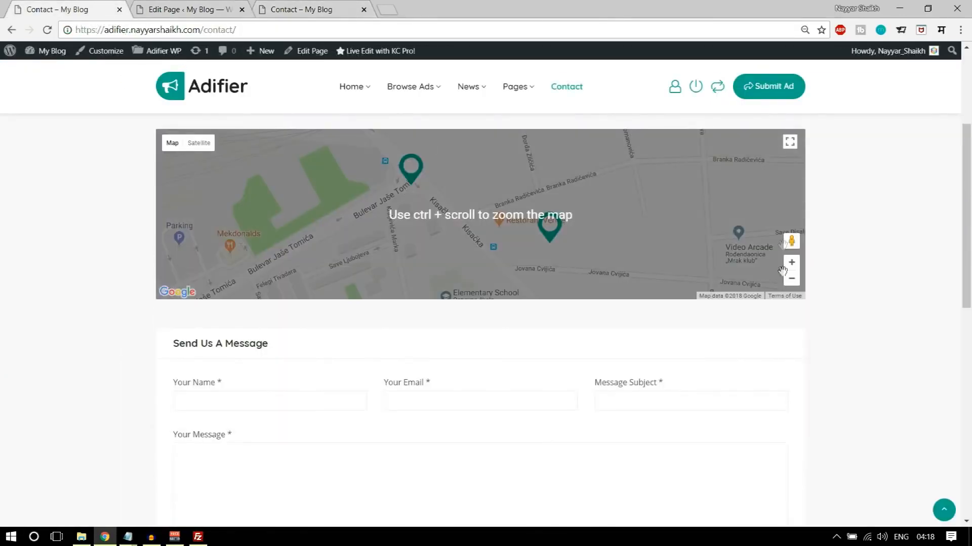
{"action": "scroll", "coordinate": [491, 245], "scroll_direction": "up", "scroll_amount": 4}
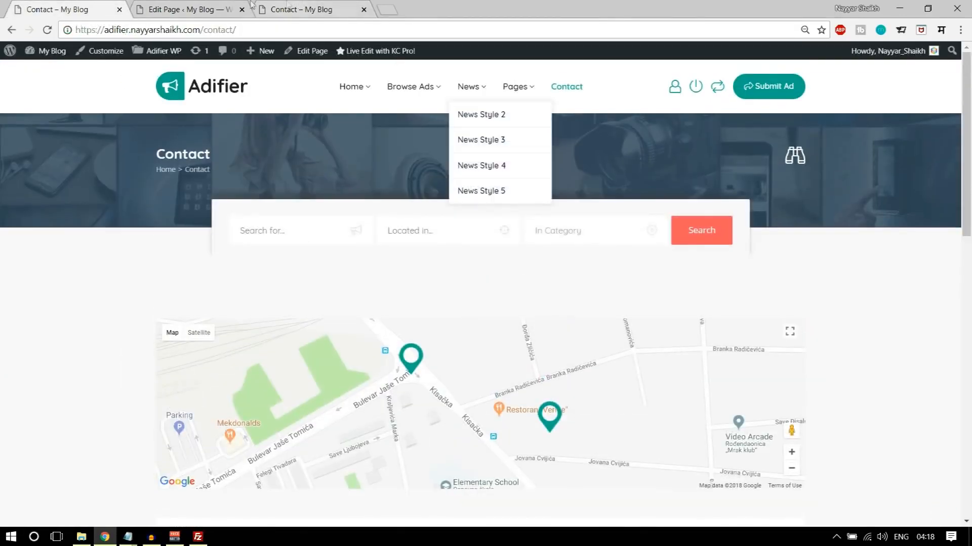
- Open the Adifier WP Contact Page settings and enter the e-mail address that should receive contact messages
{"action": "left_click", "coordinate": [222, 10]}
{"action": "scroll", "coordinate": [405, 285], "scroll_direction": "down", "scroll_amount": 2}
{"action": "scroll", "coordinate": [405, 284], "scroll_direction": "up", "scroll_amount": 2}
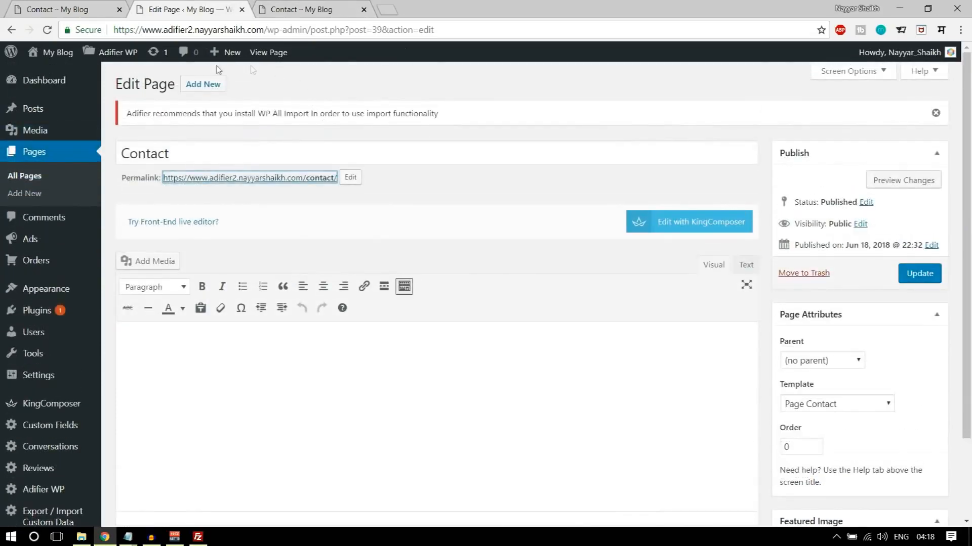
{"action": "mouse_move", "coordinate": [121, 54]}
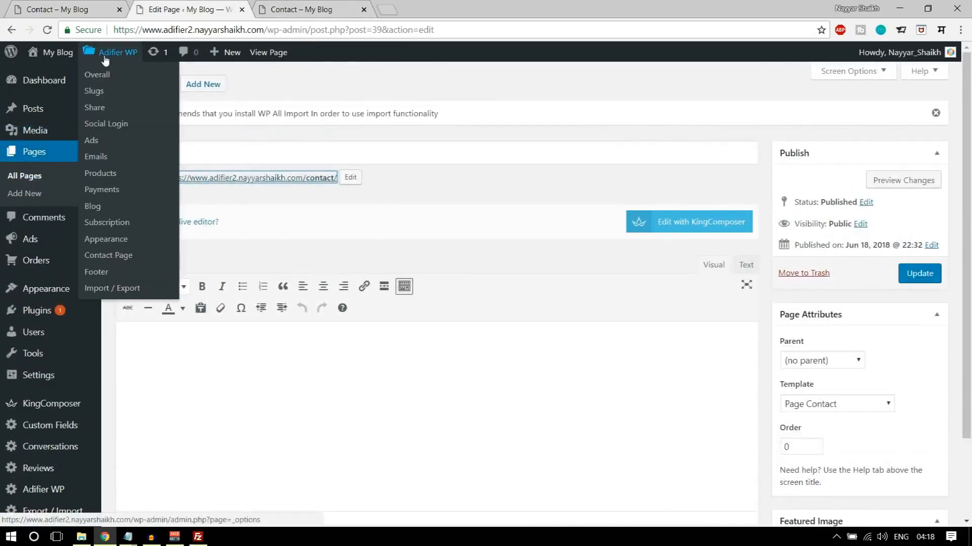
{"action": "left_click", "coordinate": [109, 258]}
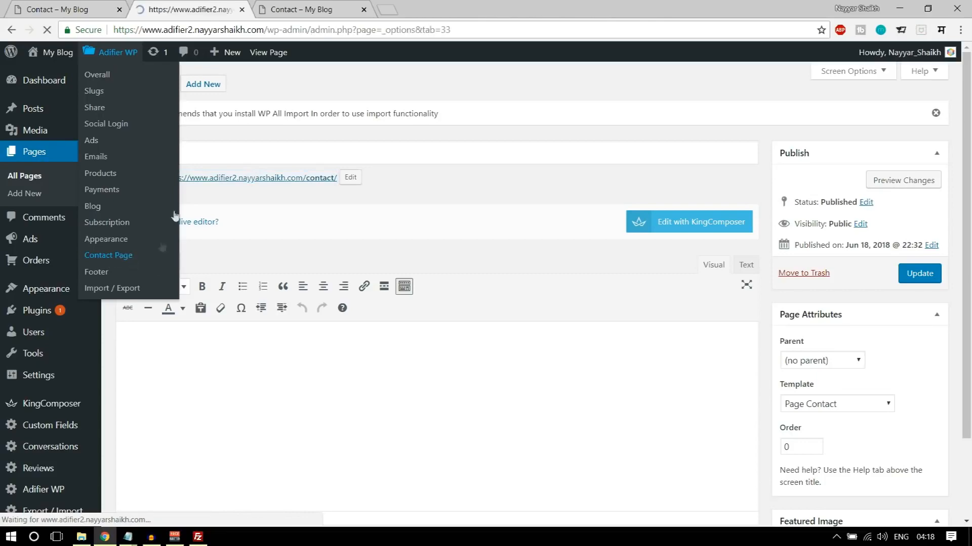
{"action": "scroll", "coordinate": [496, 211], "scroll_direction": "down", "scroll_amount": 5}
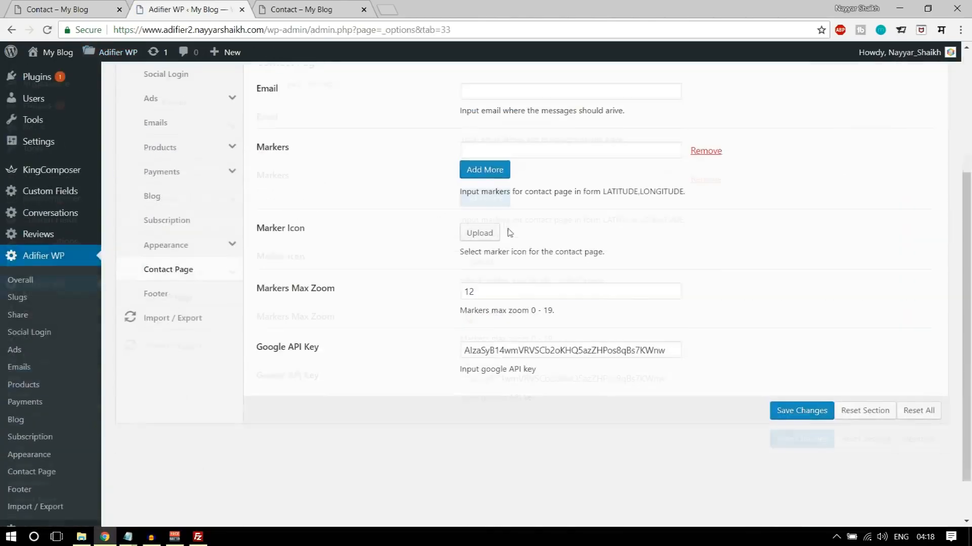
{"action": "left_click", "coordinate": [496, 95]}
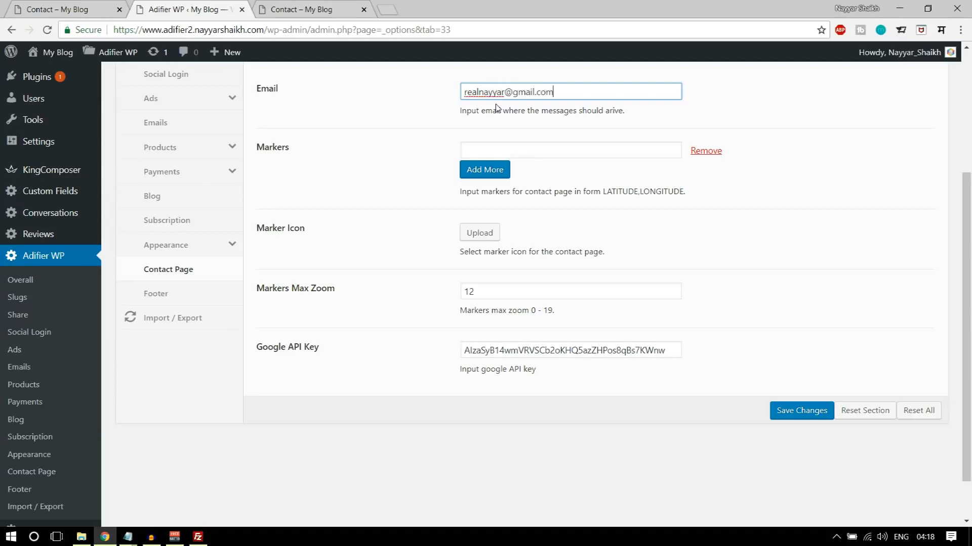
- Compare the site's Contact page with the map markers on the demo's Contact page before filling in the Markers setting
{"action": "left_click", "coordinate": [498, 148]}
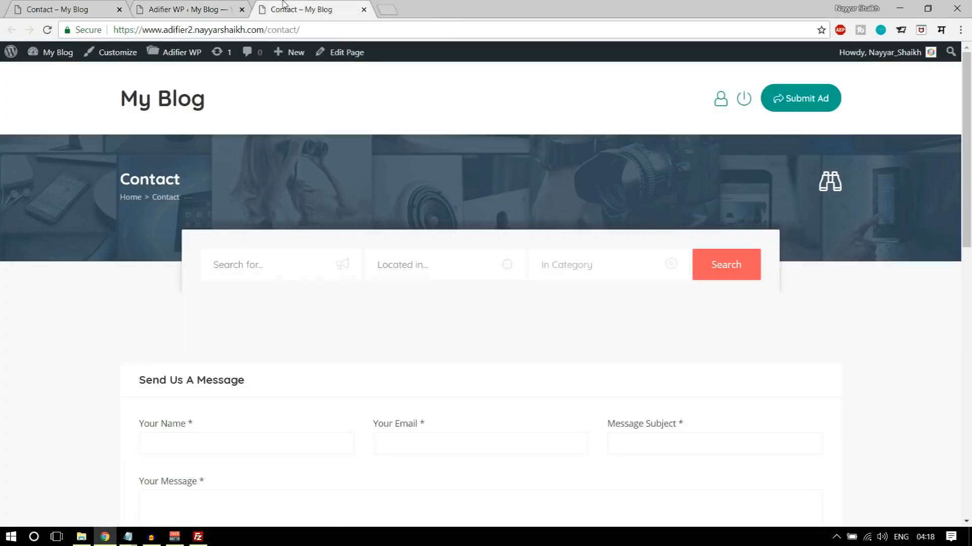
{"action": "scroll", "coordinate": [446, 387], "scroll_direction": "down", "scroll_amount": 3}
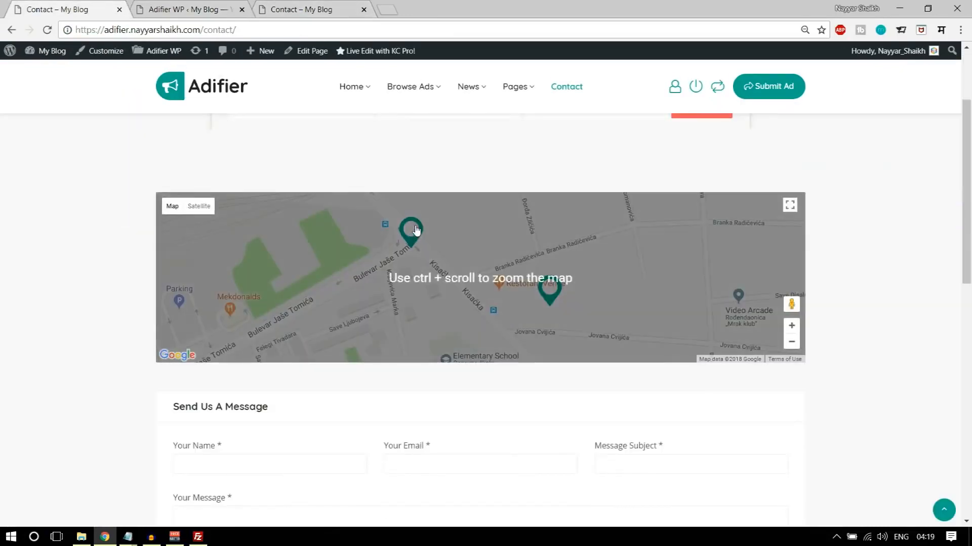
{"action": "left_click", "coordinate": [186, 5]}
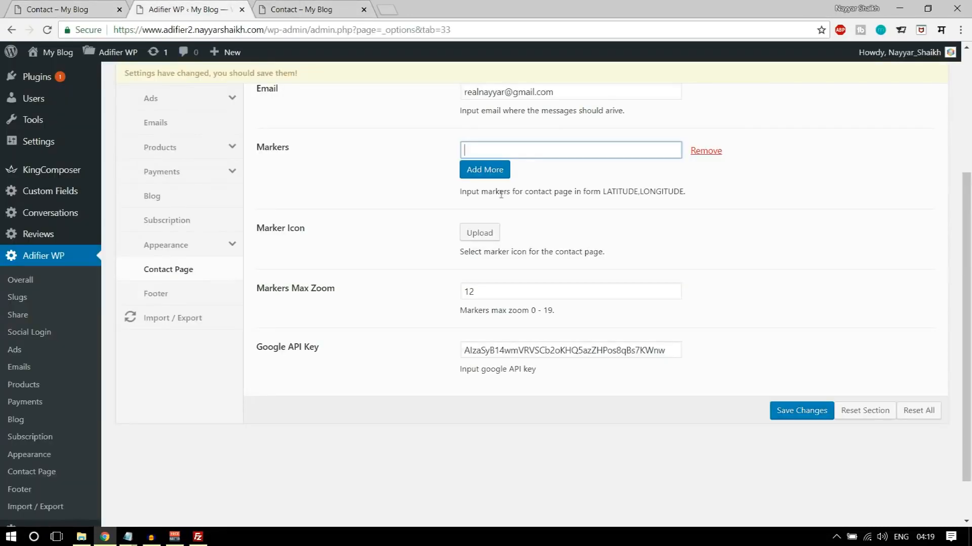
- Upload marker.png from the Adifier Media folder and set it as the contact page's marker icon
{"action": "left_click", "coordinate": [485, 235]}
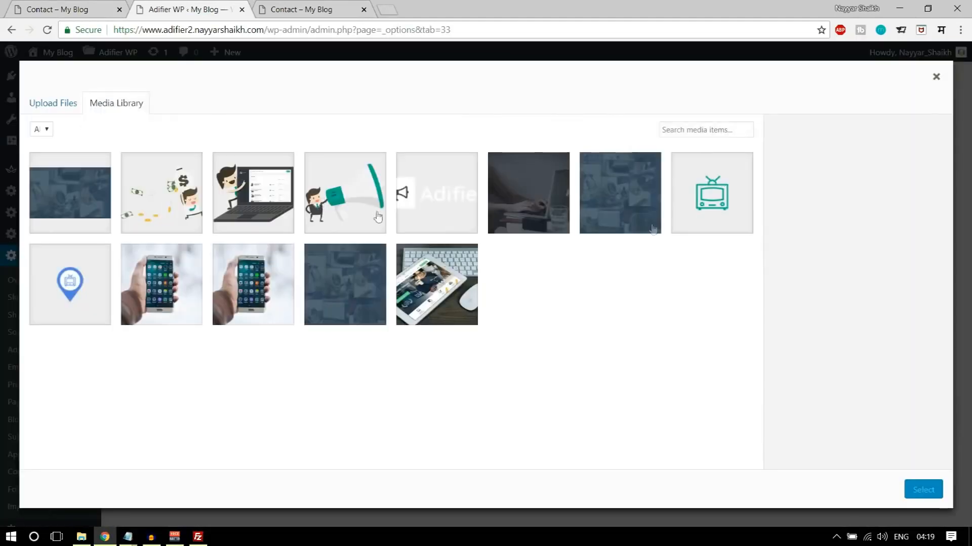
{"action": "left_click", "coordinate": [53, 101]}
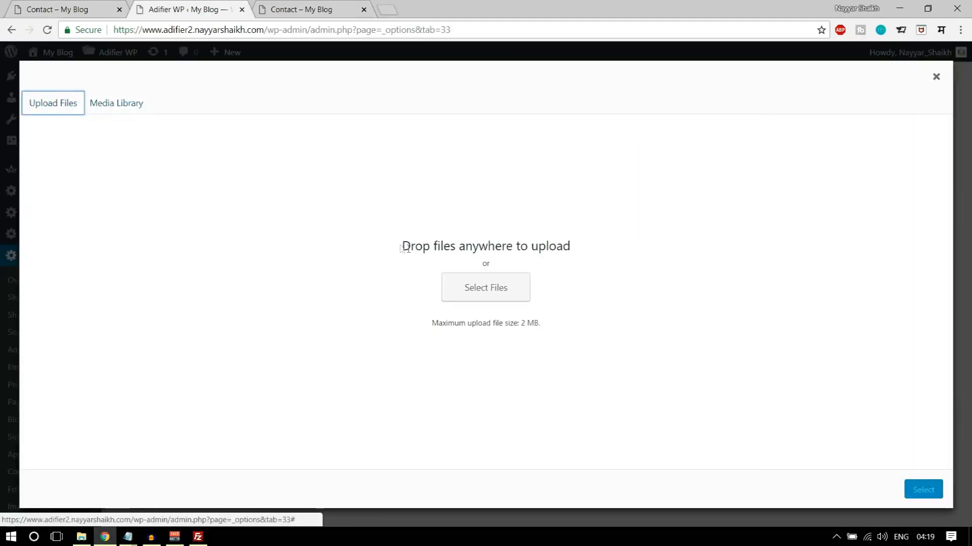
{"action": "left_click", "coordinate": [443, 293]}
{"action": "scroll", "coordinate": [315, 303], "scroll_direction": "down", "scroll_amount": 3}
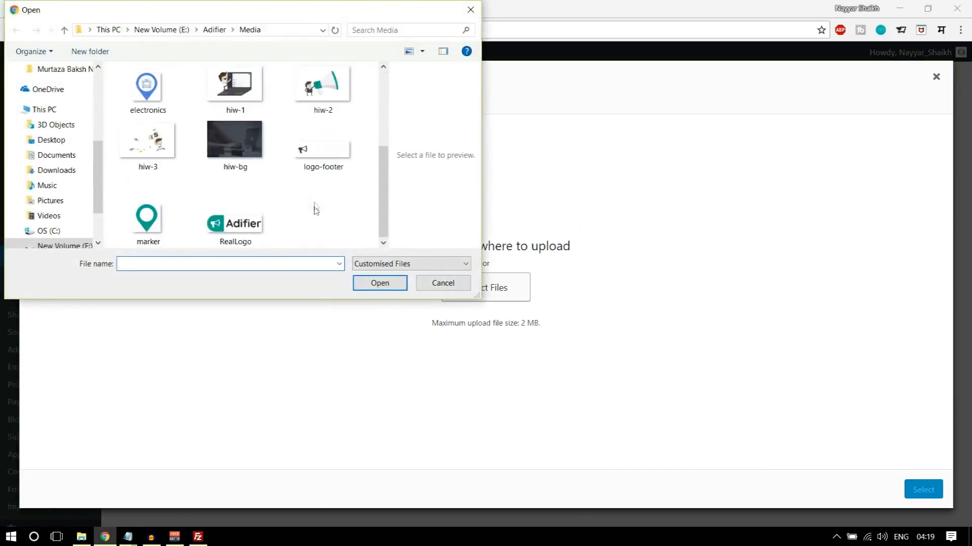
{"action": "left_click", "coordinate": [144, 219]}
{"action": "left_click", "coordinate": [380, 282]}
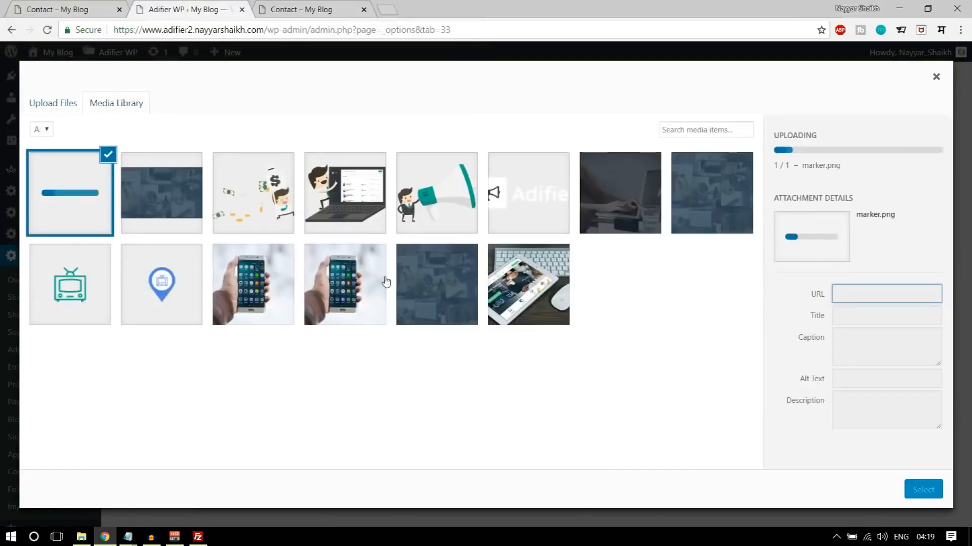
{"action": "left_click", "coordinate": [914, 494]}
{"action": "left_click", "coordinate": [565, 230]}
- Check the demo's map markers again and open latlong.net in a new tab
{"action": "left_click", "coordinate": [56, 9]}
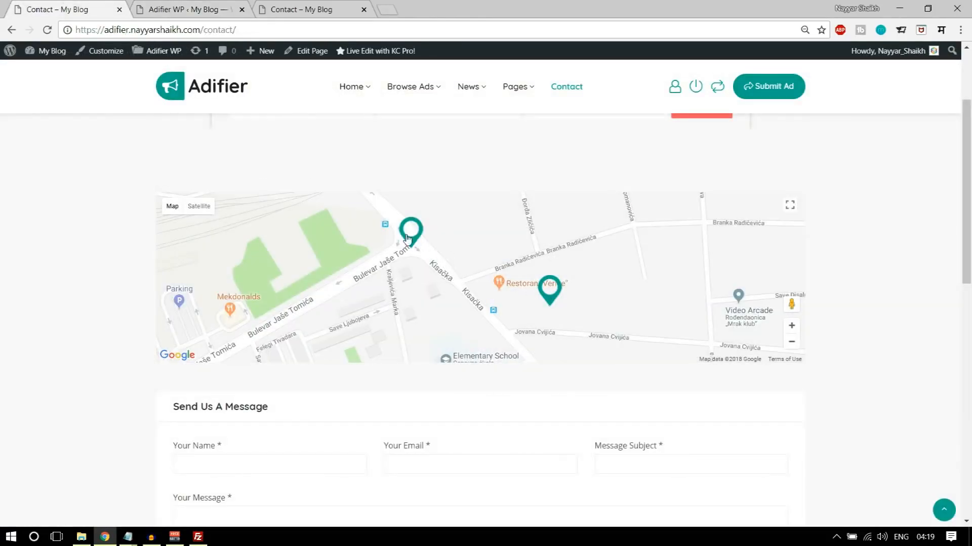
{"action": "left_click", "coordinate": [388, 7]}
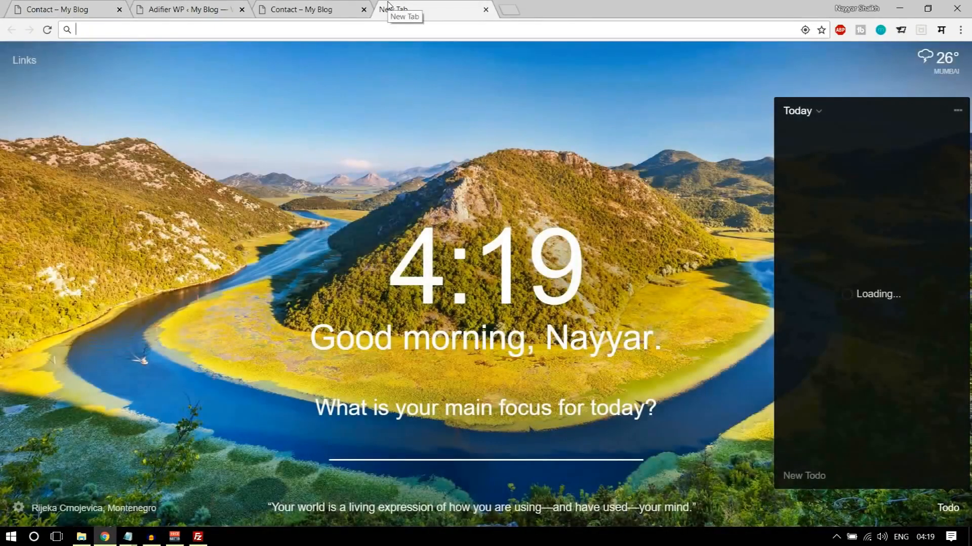
{"action": "type", "text": "lat"}
{"action": "key", "text": "Return"}
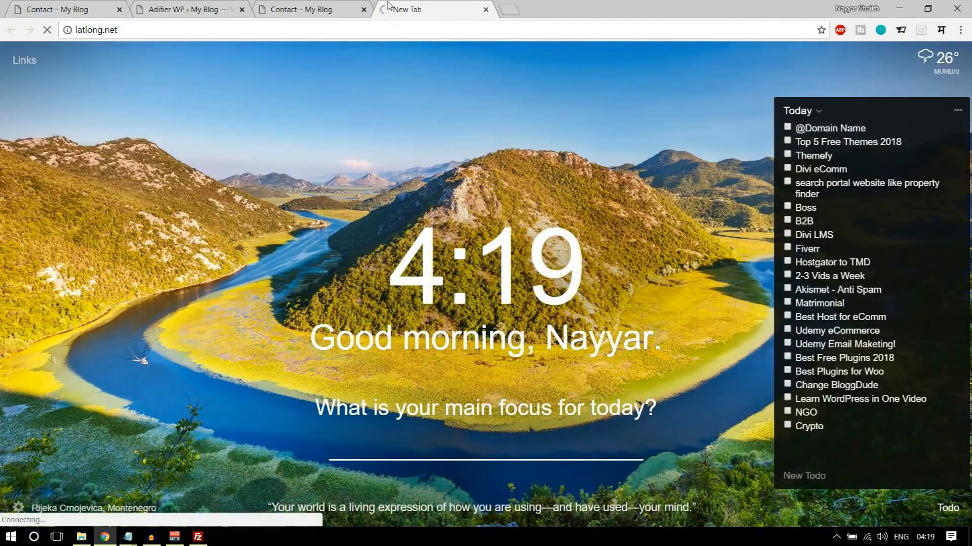
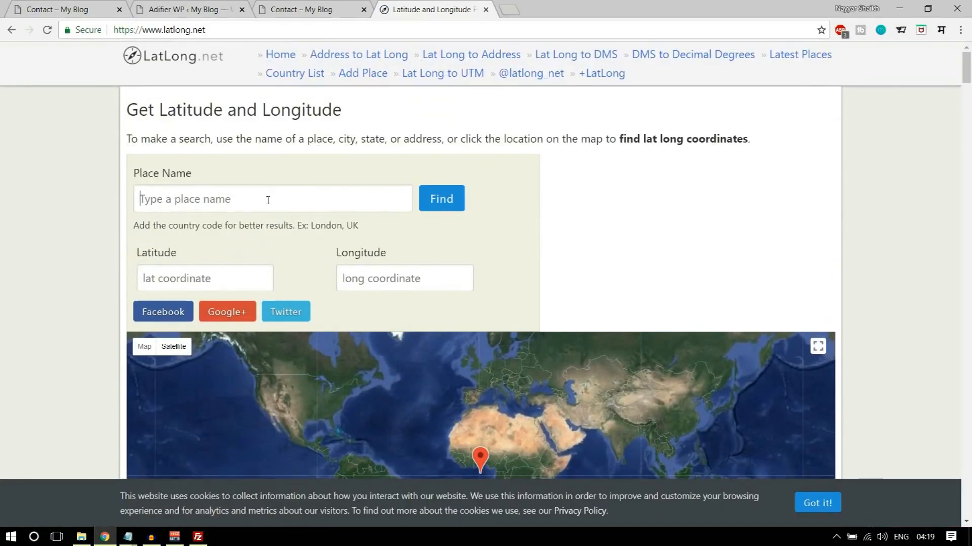
- Look up the latitude and longitude coordinates of Mumbai on latlong.net
{"action": "left_click", "coordinate": [268, 200]}
{"action": "type", "text": "mumbai"}
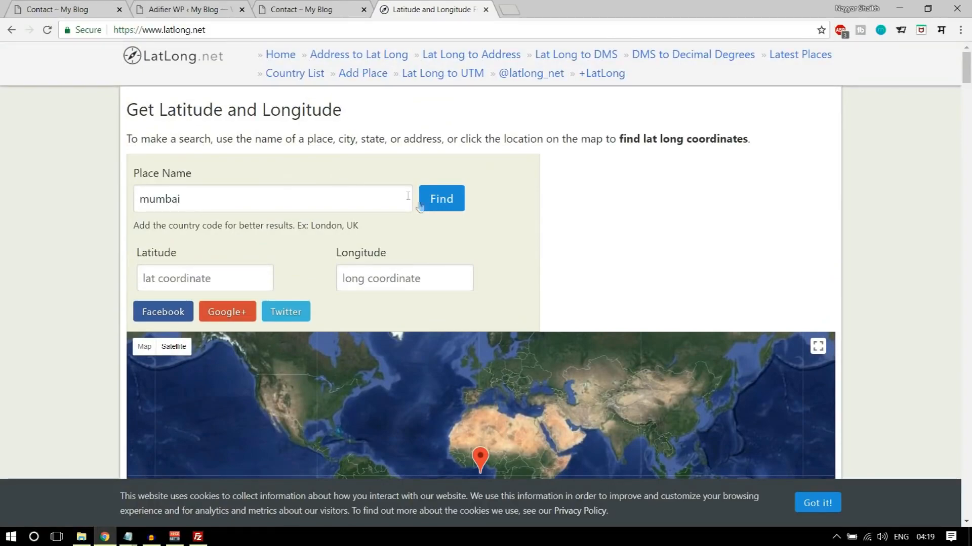
{"action": "left_click", "coordinate": [437, 201]}
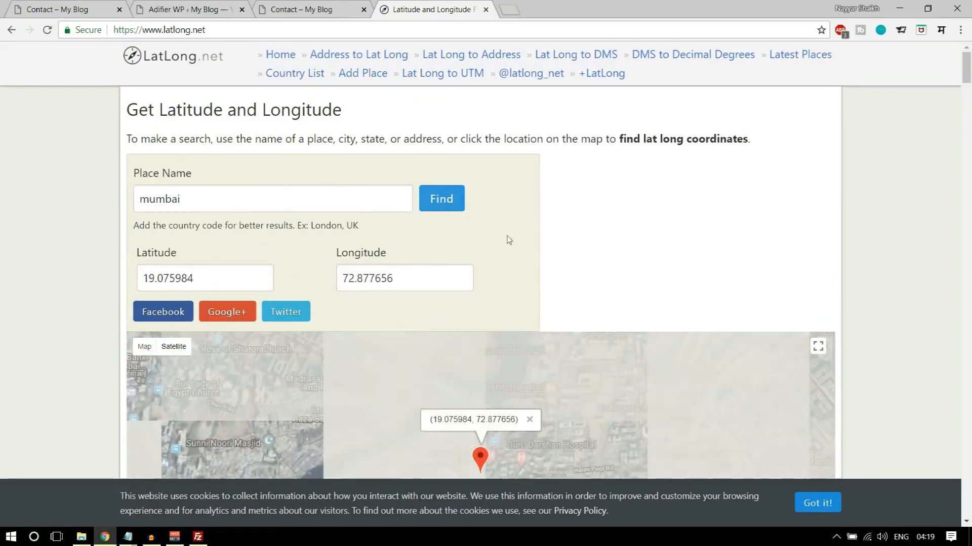
{"action": "scroll", "coordinate": [585, 283], "scroll_direction": "down", "scroll_amount": 3}
{"action": "scroll", "coordinate": [160, 267], "scroll_direction": "up", "scroll_amount": 1}
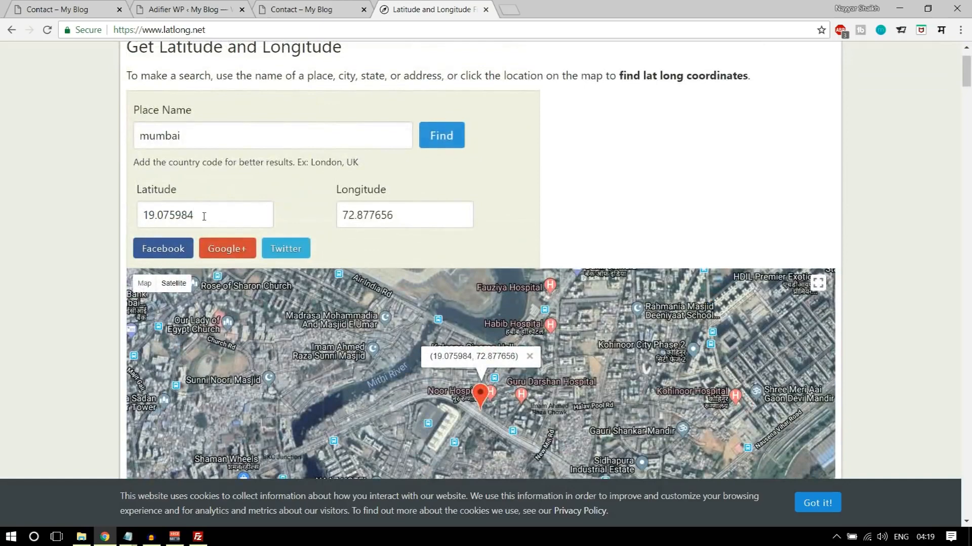
- Copy Mumbai's coordinates into the Contact Page marker as 19.075984,72.877656 and save the settings
{"action": "left_click_drag", "start_coordinate": [204, 217], "coordinate": [101, 220]}
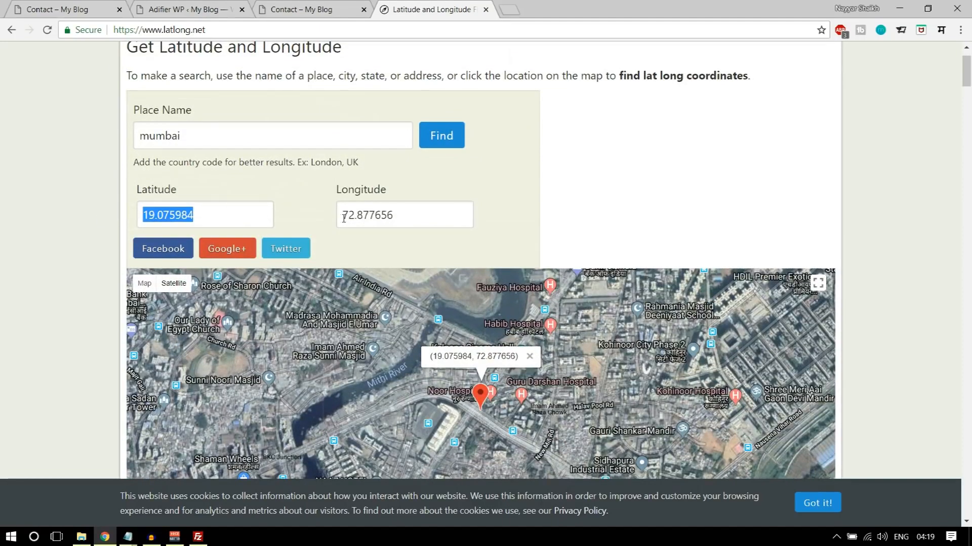
{"action": "left_click", "coordinate": [214, 7]}
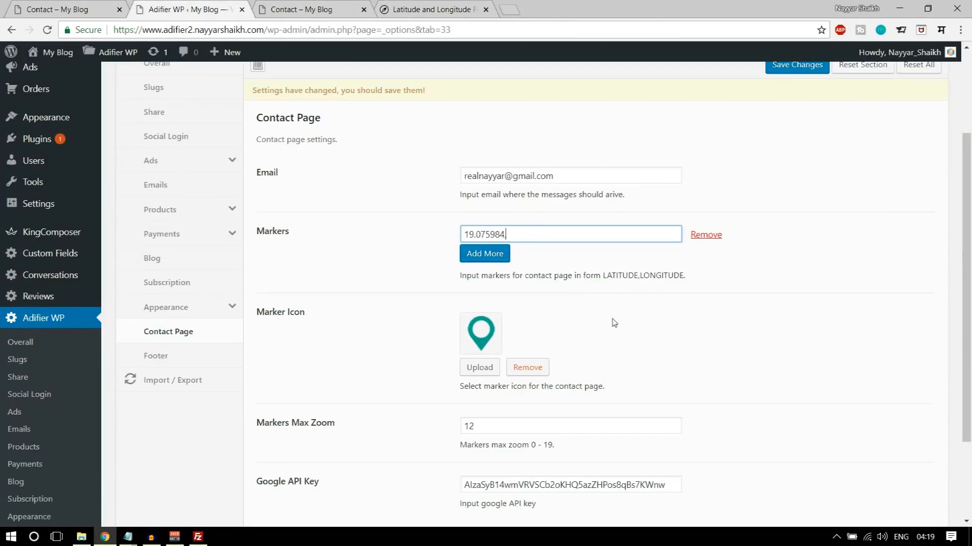
{"action": "left_click", "coordinate": [415, 7]}
{"action": "left_click_drag", "start_coordinate": [409, 221], "coordinate": [328, 223]}
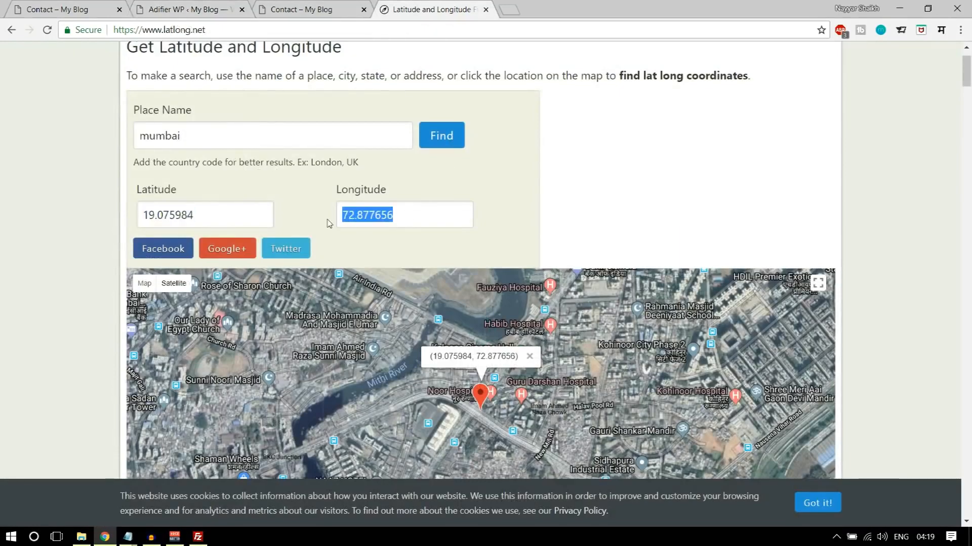
{"action": "key", "text": "ctrl+c"}
{"action": "left_click", "coordinate": [188, 7]}
{"action": "key", "text": "ctrl+v"}
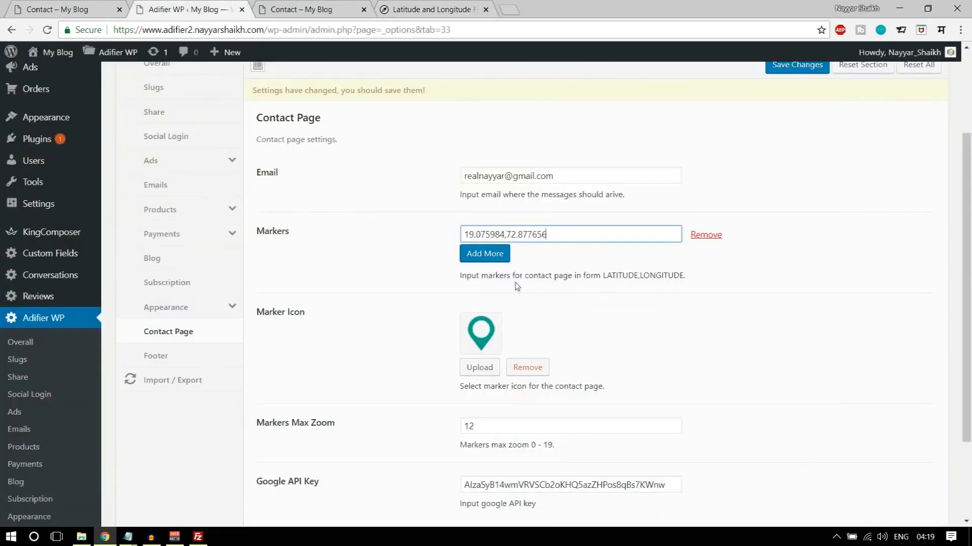
{"action": "scroll", "coordinate": [858, 136], "scroll_direction": "up", "scroll_amount": 3}
{"action": "left_click", "coordinate": [797, 191]}
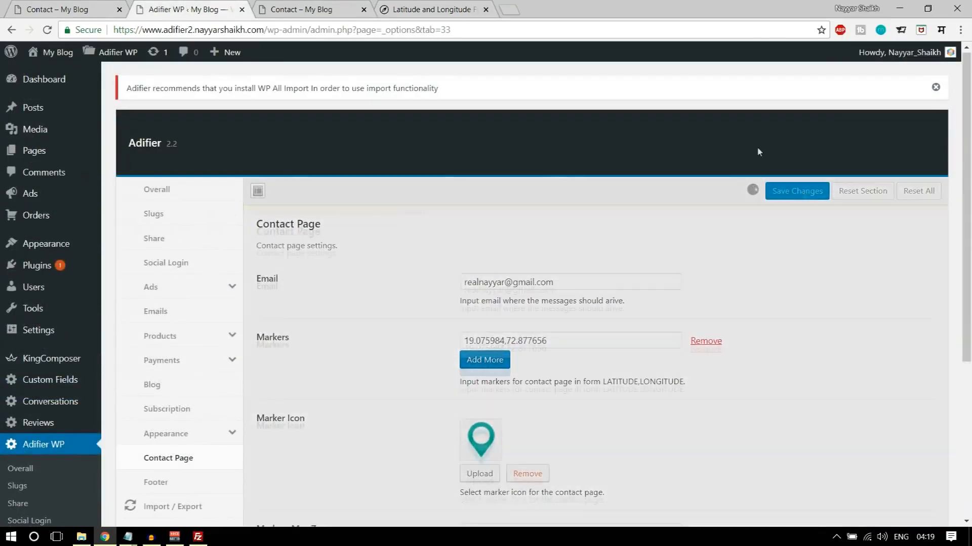
- Reload the site's Contact page, review its map, form and footer, and compare its header with the demo's
{"action": "left_click", "coordinate": [301, 9]}
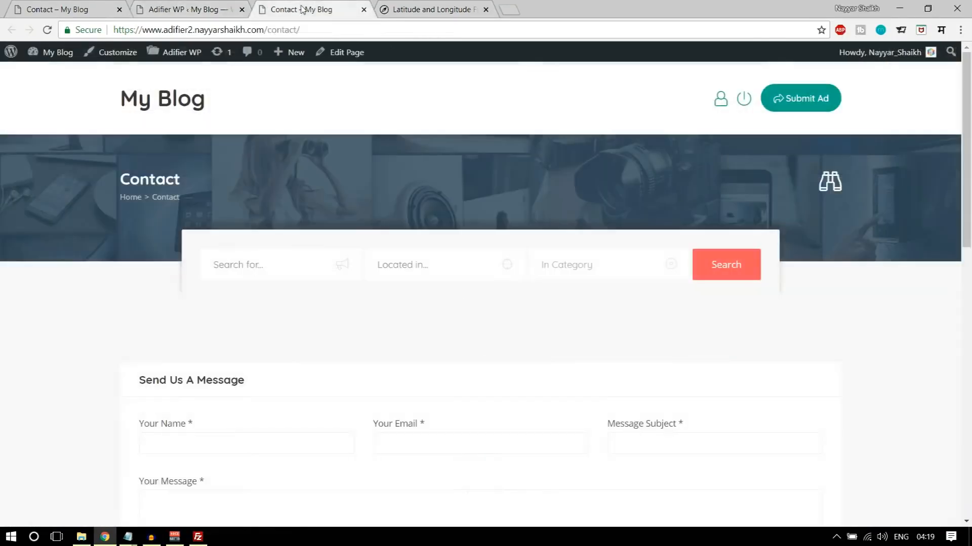
{"action": "left_click", "coordinate": [47, 31]}
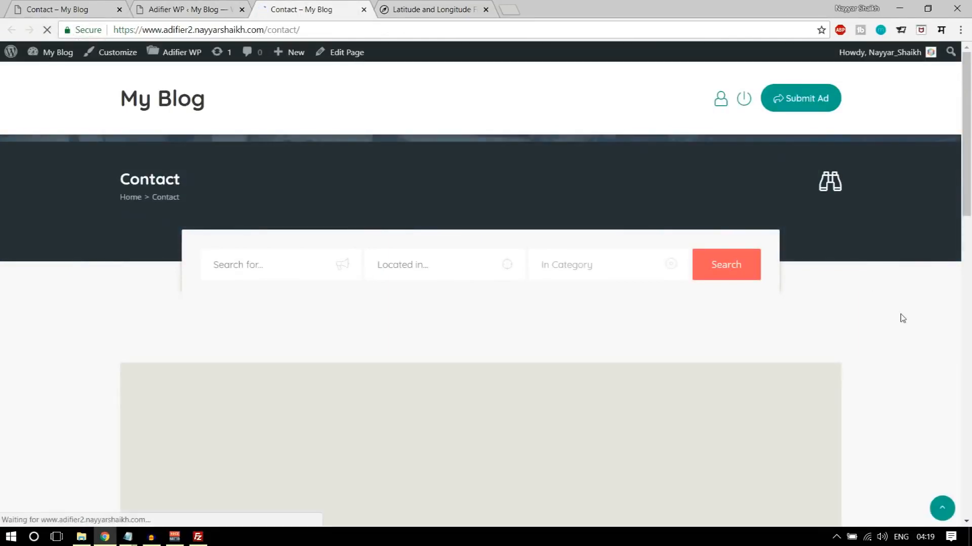
{"action": "scroll", "coordinate": [479, 256], "scroll_direction": "down", "scroll_amount": 1}
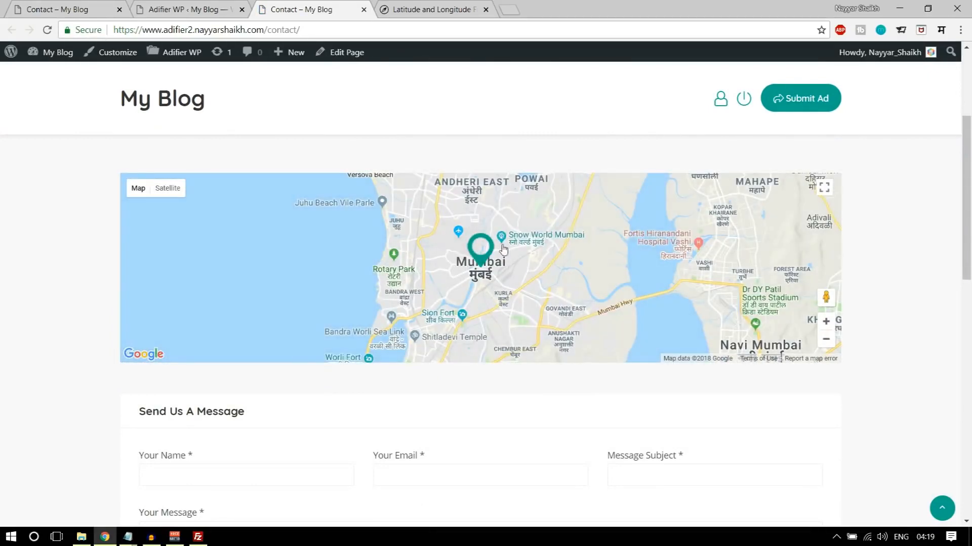
{"action": "scroll", "coordinate": [617, 331], "scroll_direction": "down", "scroll_amount": 4}
{"action": "scroll", "coordinate": [623, 340], "scroll_direction": "down", "scroll_amount": 4}
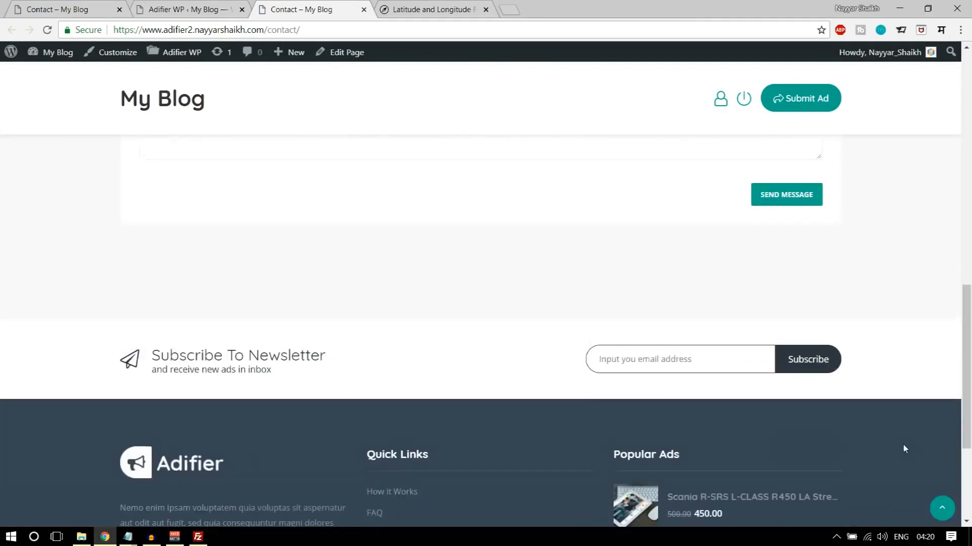
{"action": "scroll", "coordinate": [902, 449], "scroll_direction": "up", "scroll_amount": 9}
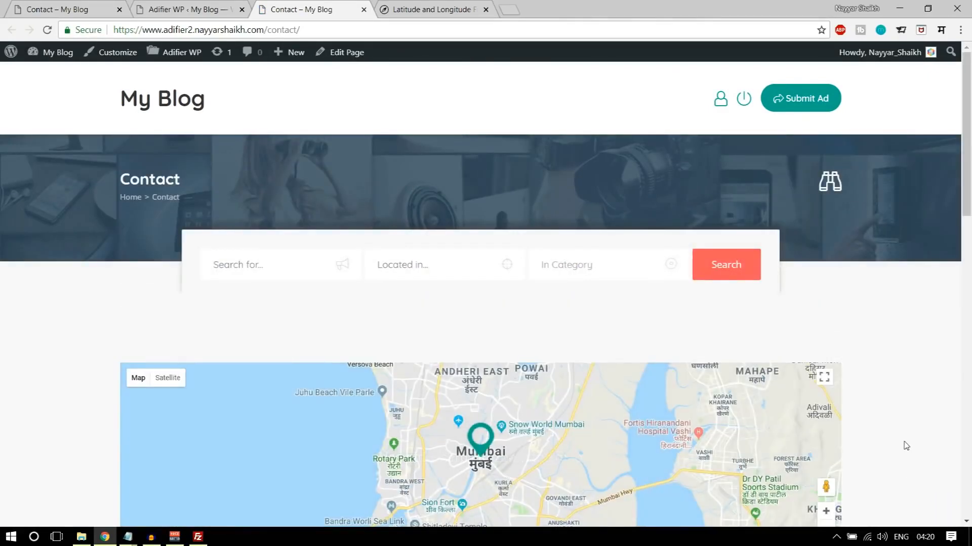
{"action": "scroll", "coordinate": [906, 445], "scroll_direction": "down", "scroll_amount": 8}
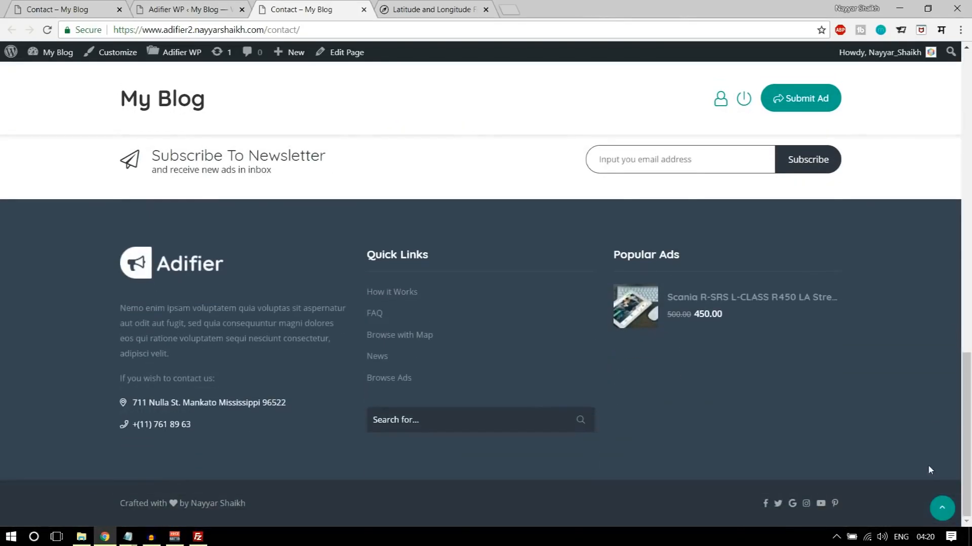
{"action": "scroll", "coordinate": [928, 465], "scroll_direction": "up", "scroll_amount": 5}
{"action": "scroll", "coordinate": [924, 473], "scroll_direction": "up", "scroll_amount": 6}
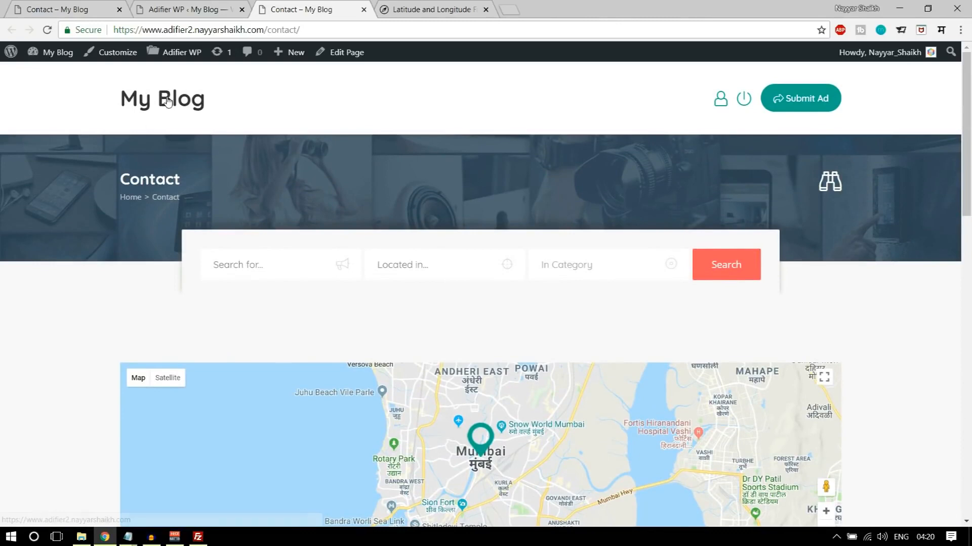
{"action": "key", "text": "ctrl+1"}
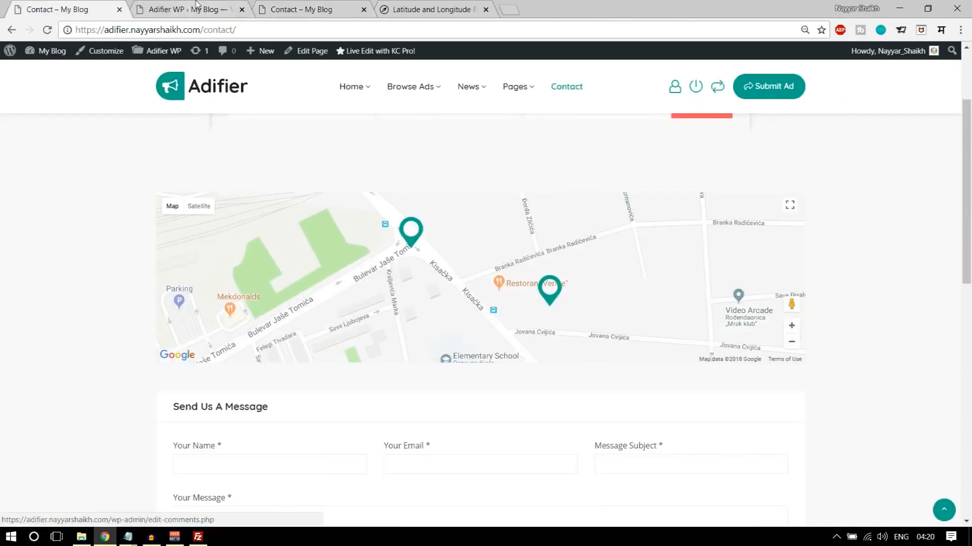
{"action": "left_click", "coordinate": [299, 5]}
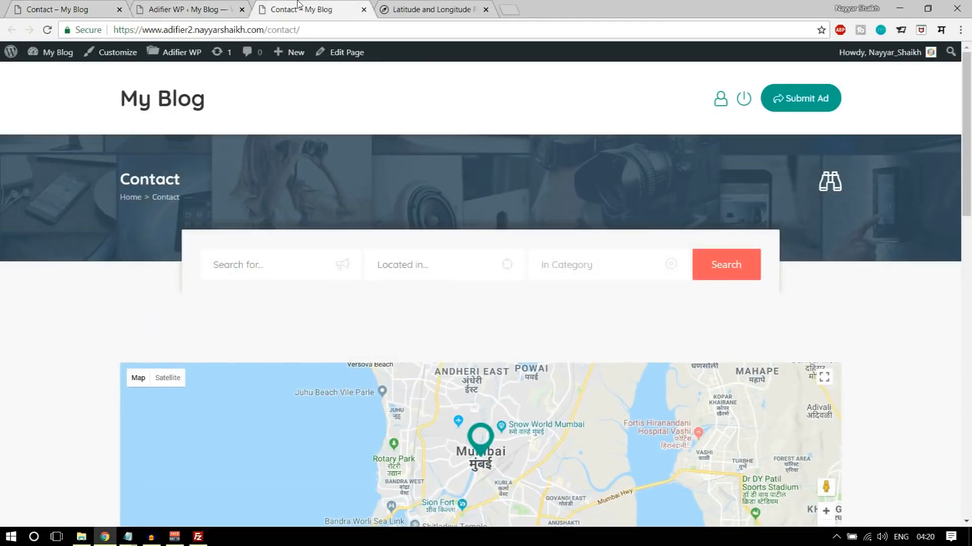
- Upload RealLogo.png from the Adifier Media folder and set it as the Site Logo in the Overall settings
{"action": "key", "text": "ctrl+2"}
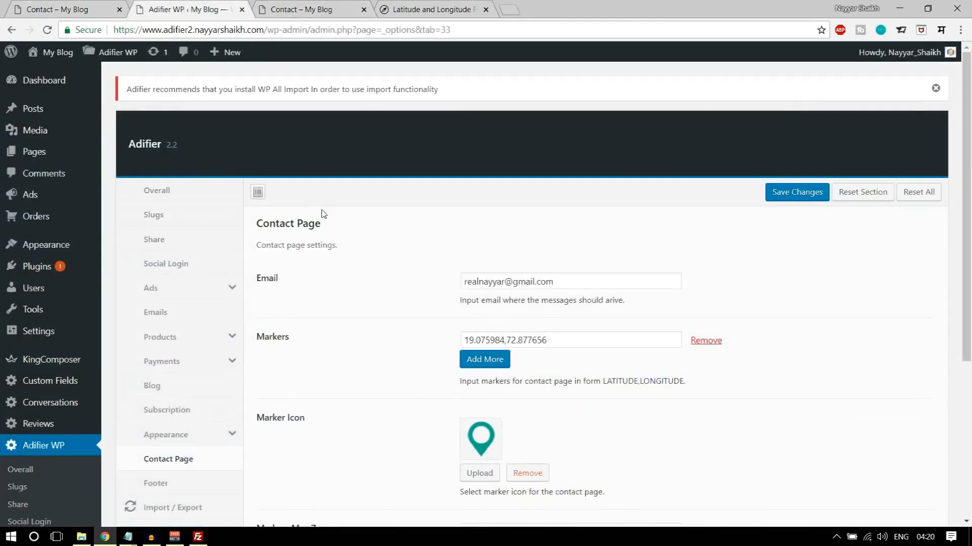
{"action": "left_click", "coordinate": [167, 198]}
{"action": "scroll", "coordinate": [607, 268], "scroll_direction": "down", "scroll_amount": 1}
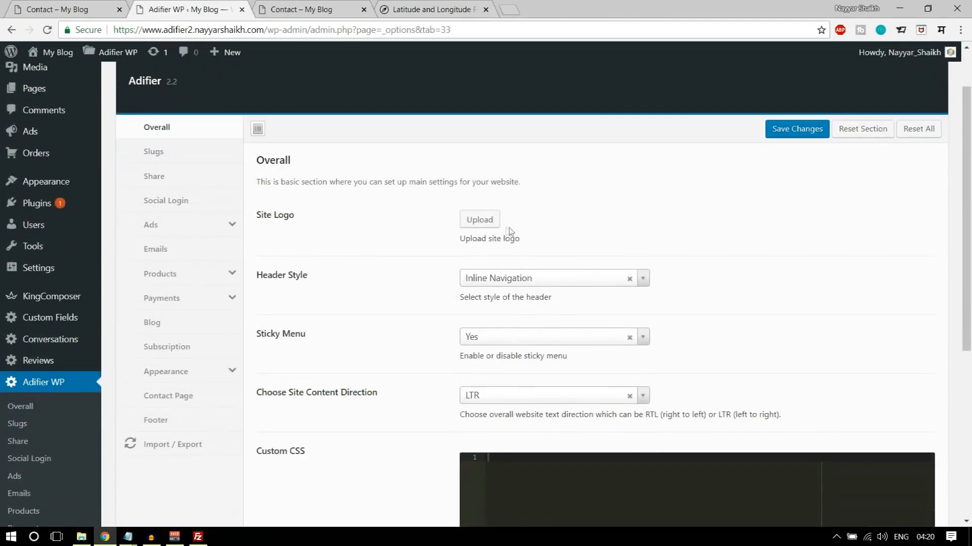
{"action": "left_click", "coordinate": [487, 226]}
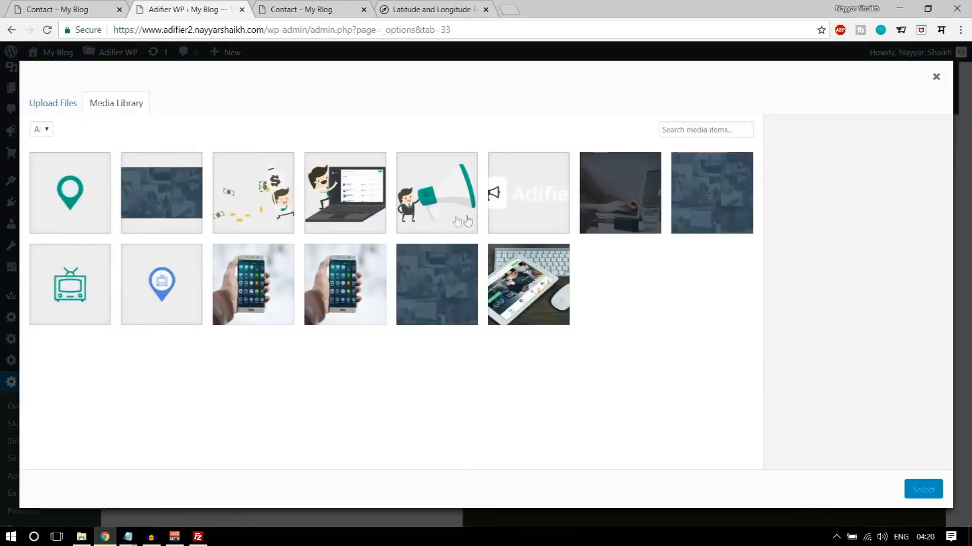
{"action": "left_click", "coordinate": [76, 102]}
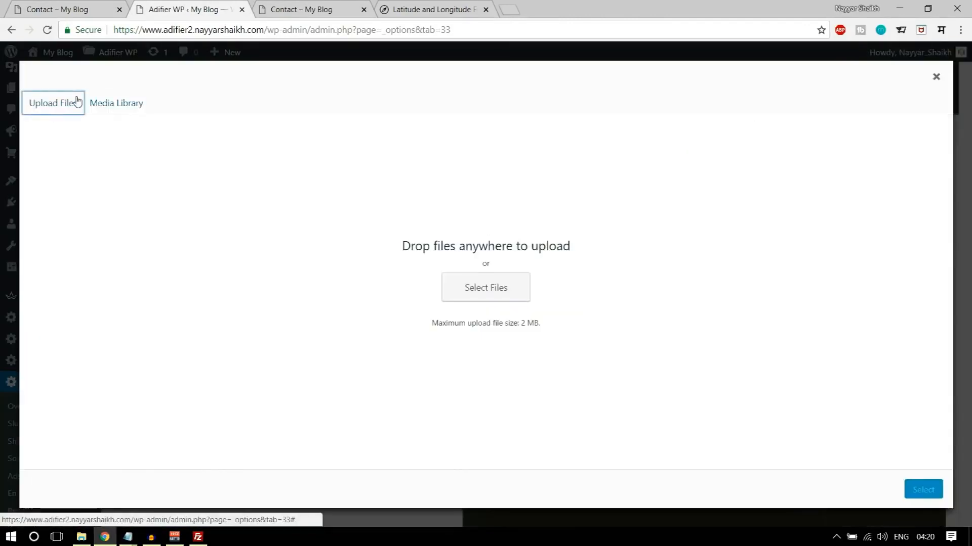
{"action": "left_click", "coordinate": [470, 296]}
{"action": "scroll", "coordinate": [258, 180], "scroll_direction": "down", "scroll_amount": 3}
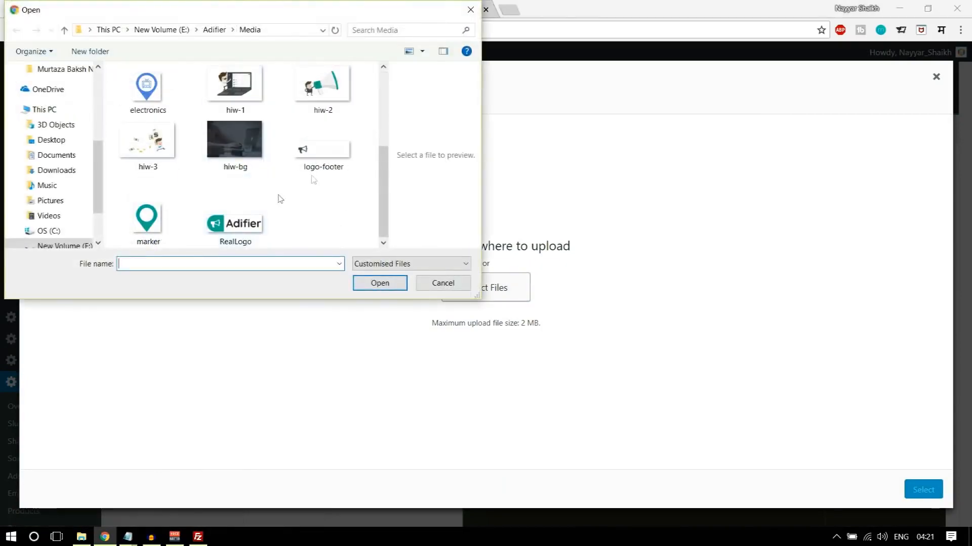
{"action": "left_click", "coordinate": [252, 222]}
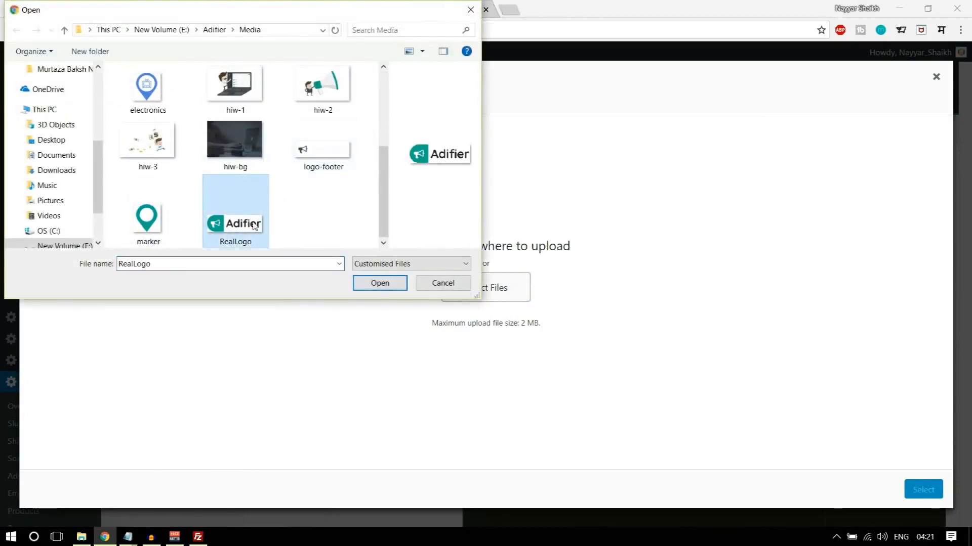
{"action": "left_click", "coordinate": [364, 282]}
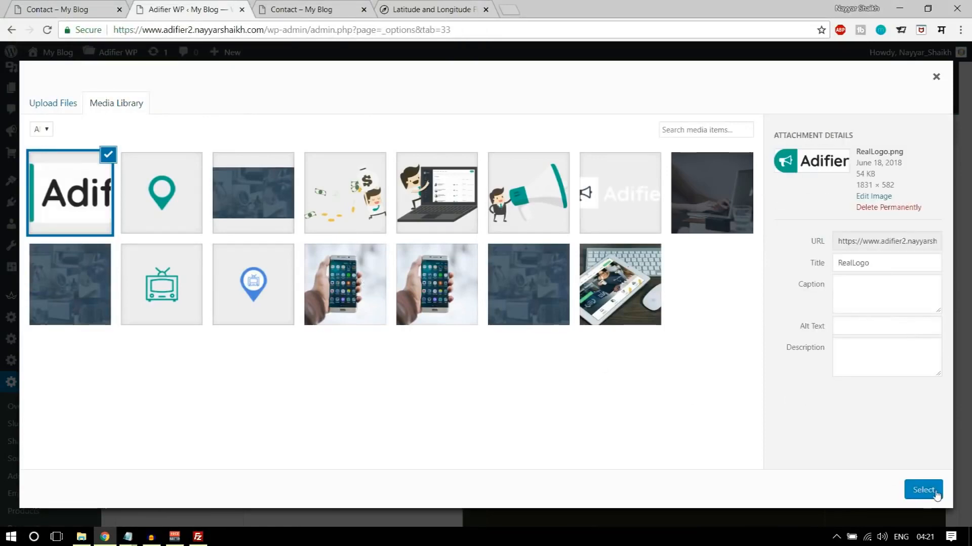
{"action": "left_click", "coordinate": [933, 495]}
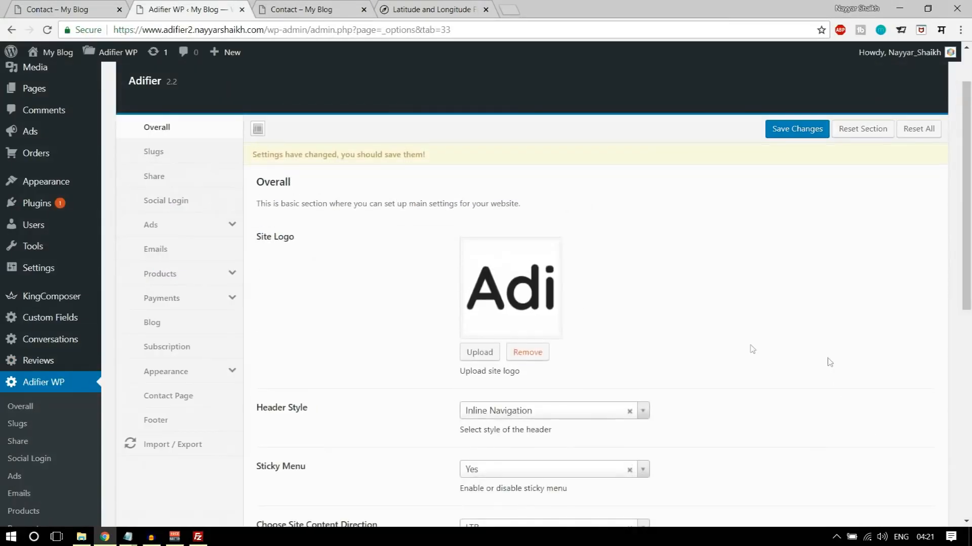
- Save the Overall settings and open the site's homepage to check the logo
{"action": "scroll", "coordinate": [638, 359], "scroll_direction": "down", "scroll_amount": 8}
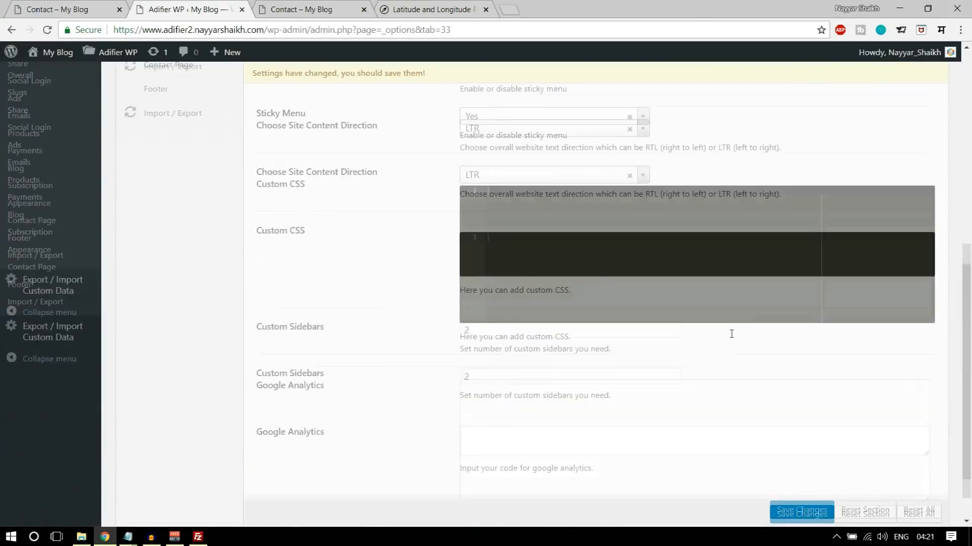
{"action": "left_click", "coordinate": [796, 474]}
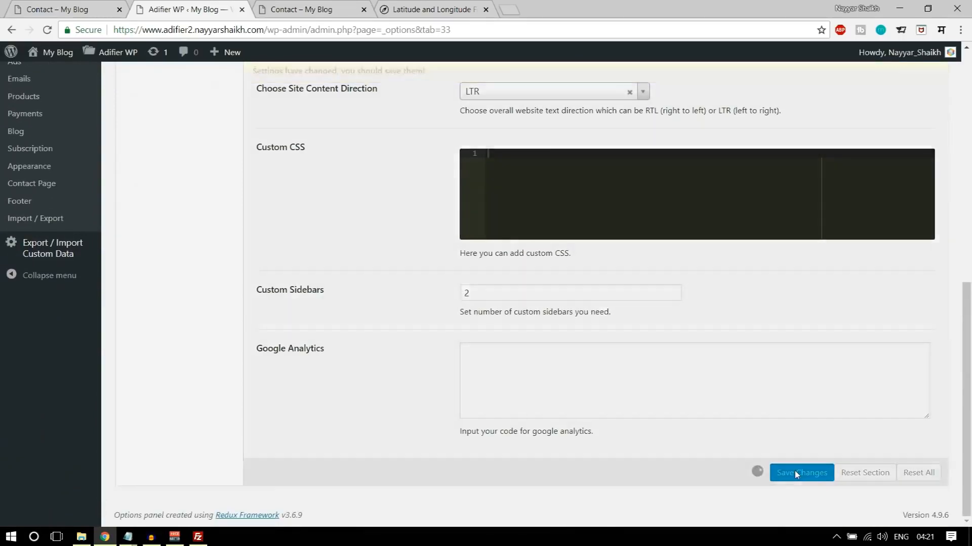
{"action": "left_click", "coordinate": [303, 9]}
{"action": "left_click", "coordinate": [187, 93]}
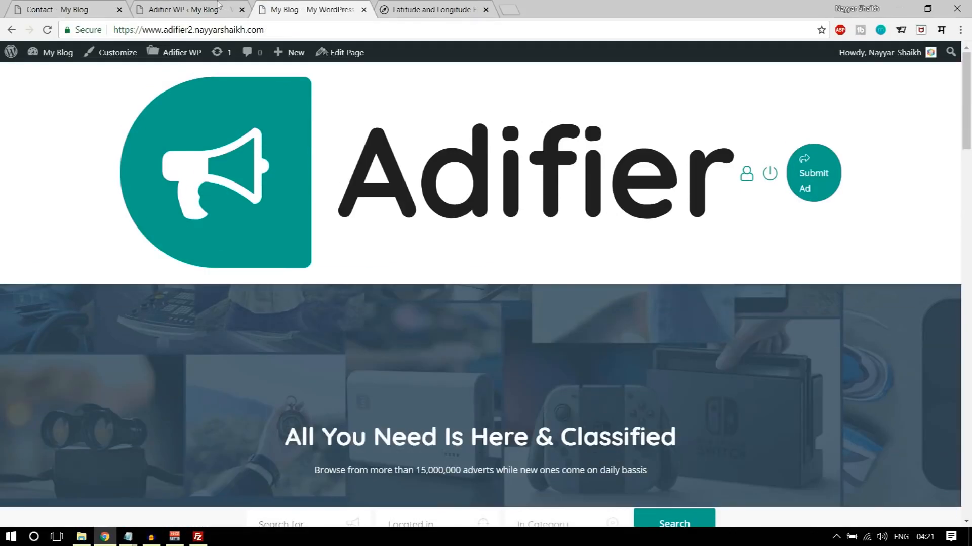
- Set the Logo Width to 170px in the Appearance settings, save, and reload the homepage to check the header
{"action": "left_click", "coordinate": [218, 6]}
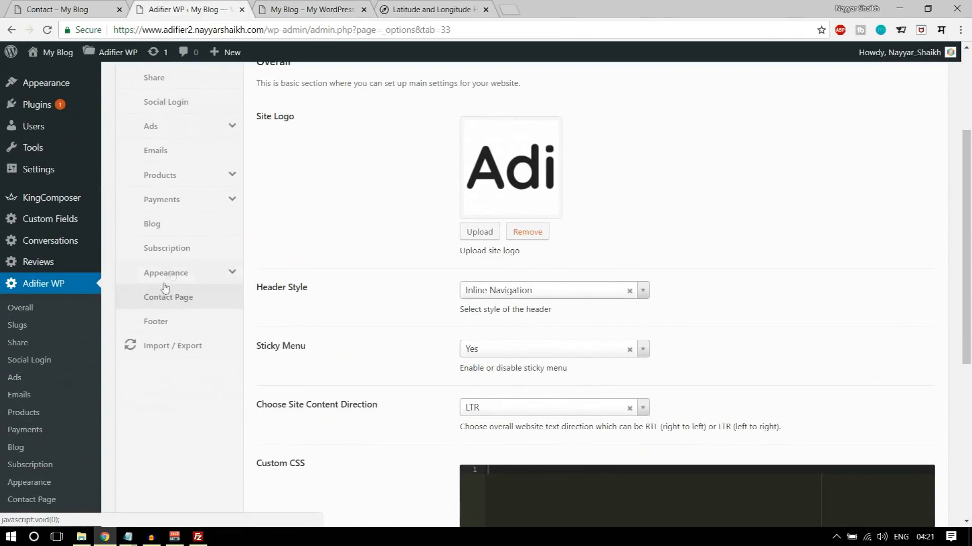
{"action": "left_click", "coordinate": [170, 273]}
{"action": "scroll", "coordinate": [766, 253], "scroll_direction": "down", "scroll_amount": 8}
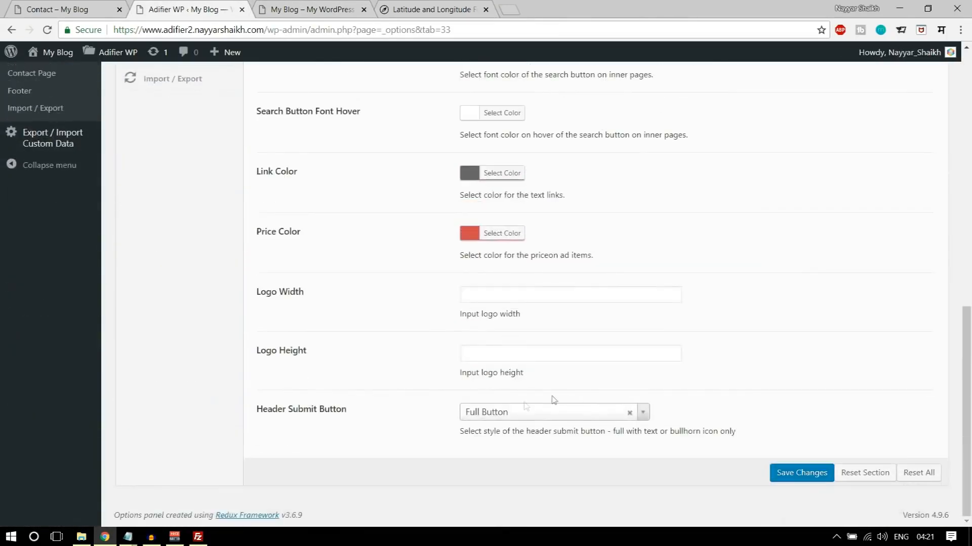
{"action": "left_click_drag", "start_coordinate": [263, 293], "coordinate": [427, 301]}
{"action": "left_click", "coordinate": [474, 295]}
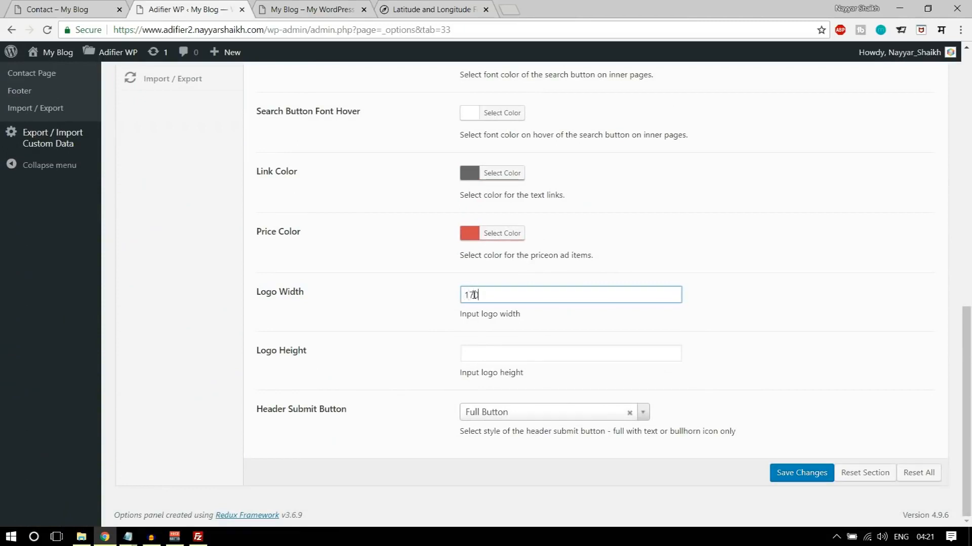
{"action": "left_click", "coordinate": [793, 481]}
{"action": "left_click", "coordinate": [311, 9]}
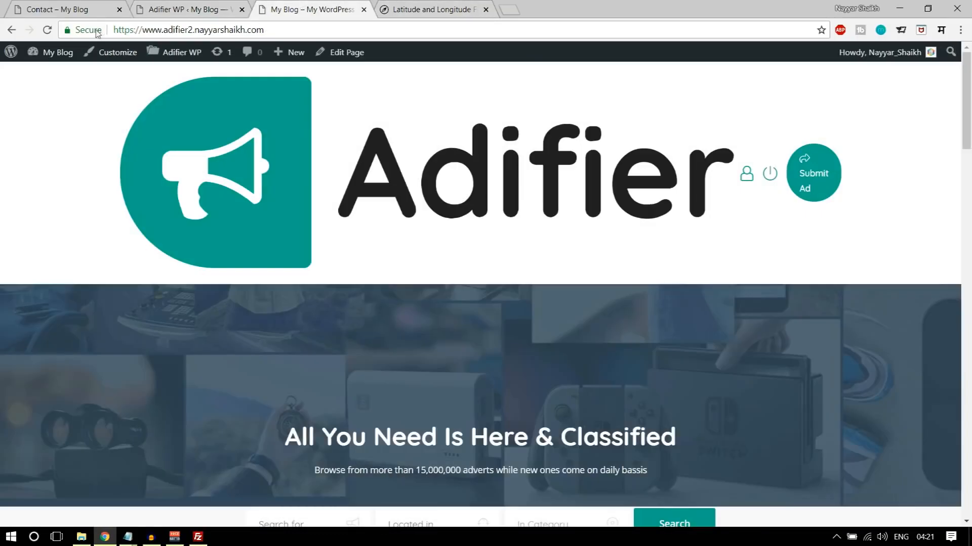
{"action": "left_click", "coordinate": [47, 29]}
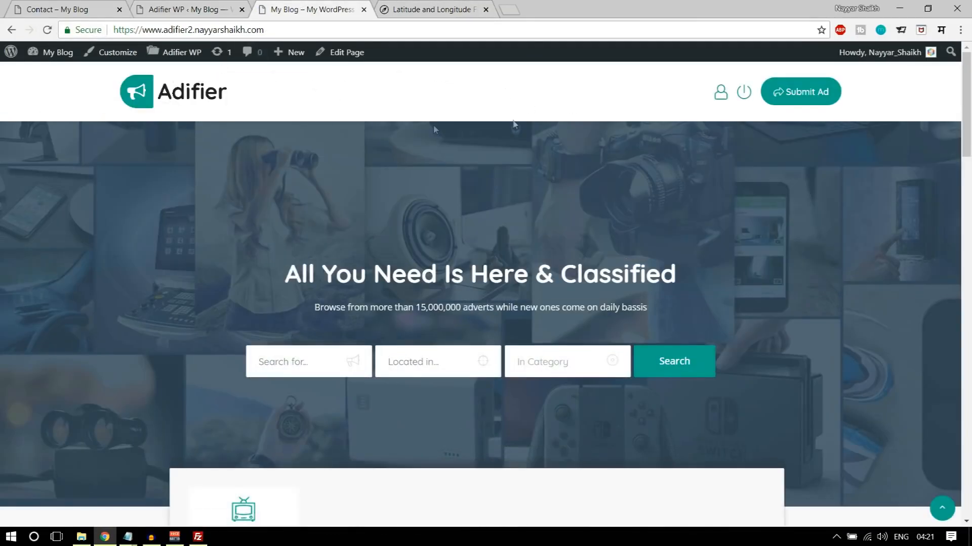
- Open the site's menu settings and create a new menu named Main Menu
{"action": "left_click", "coordinate": [192, 9]}
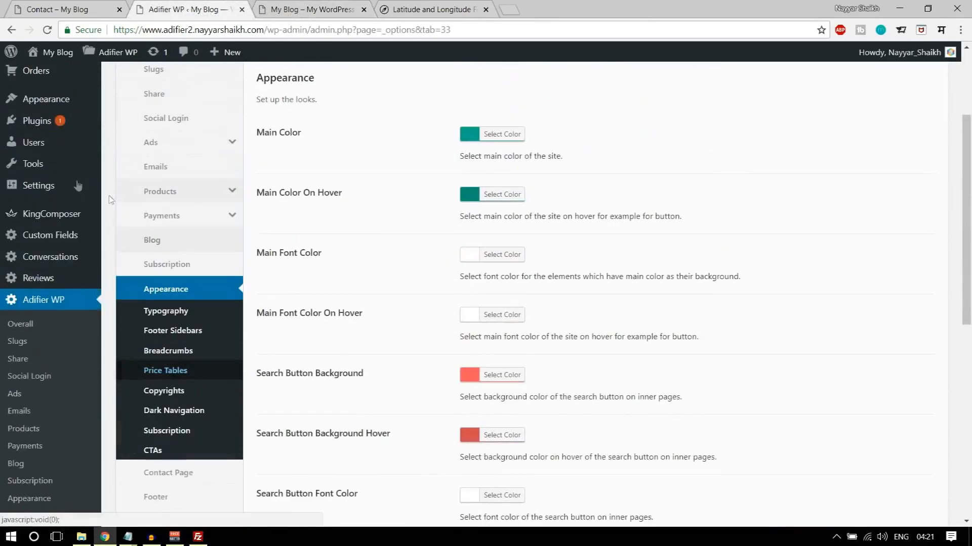
{"action": "scroll", "coordinate": [56, 197], "scroll_direction": "up", "scroll_amount": 3}
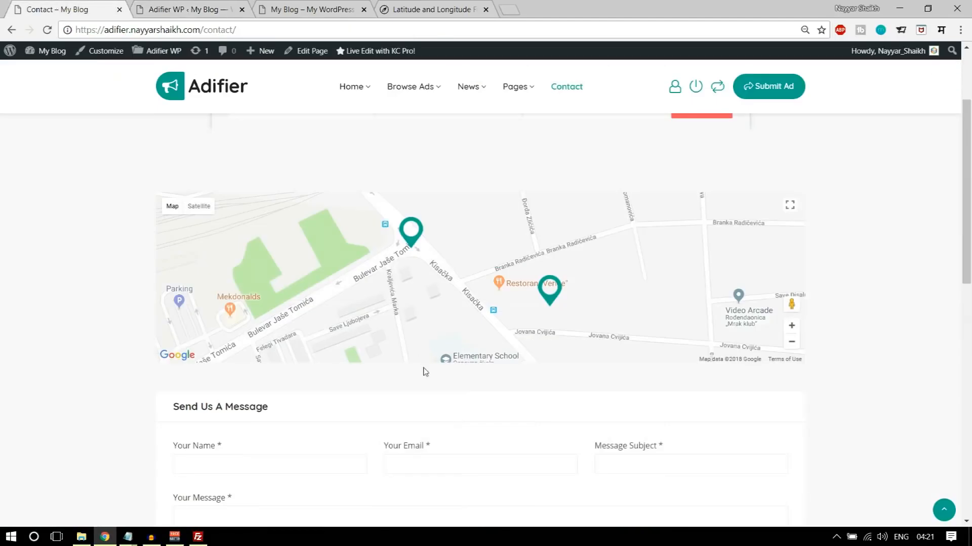
{"action": "scroll", "coordinate": [440, 385], "scroll_direction": "down", "scroll_amount": 10}
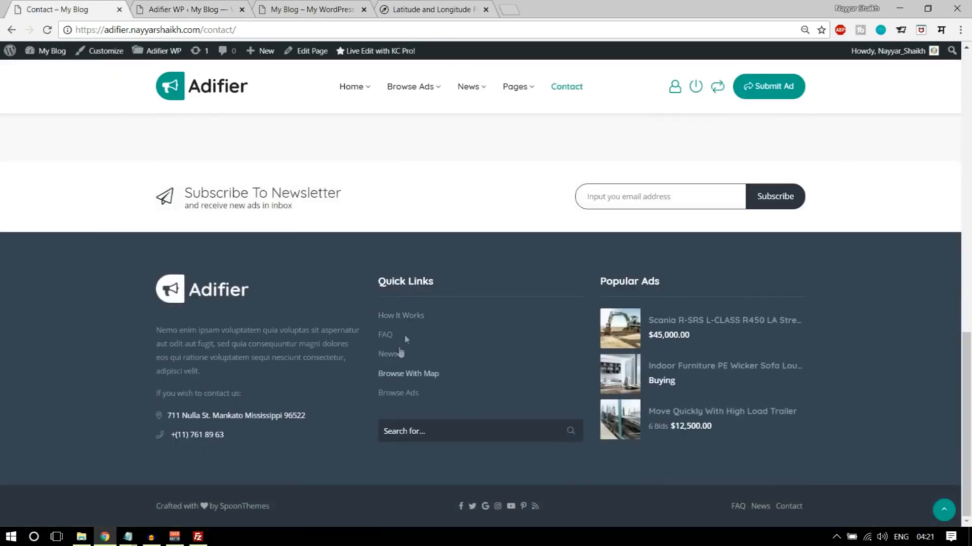
{"action": "left_click", "coordinate": [212, 5]}
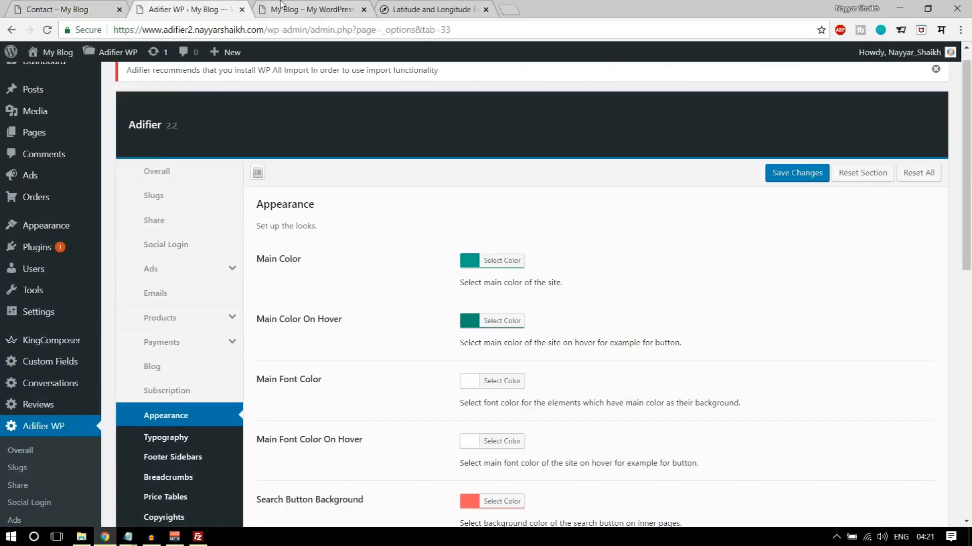
{"action": "mouse_move", "coordinate": [35, 231]}
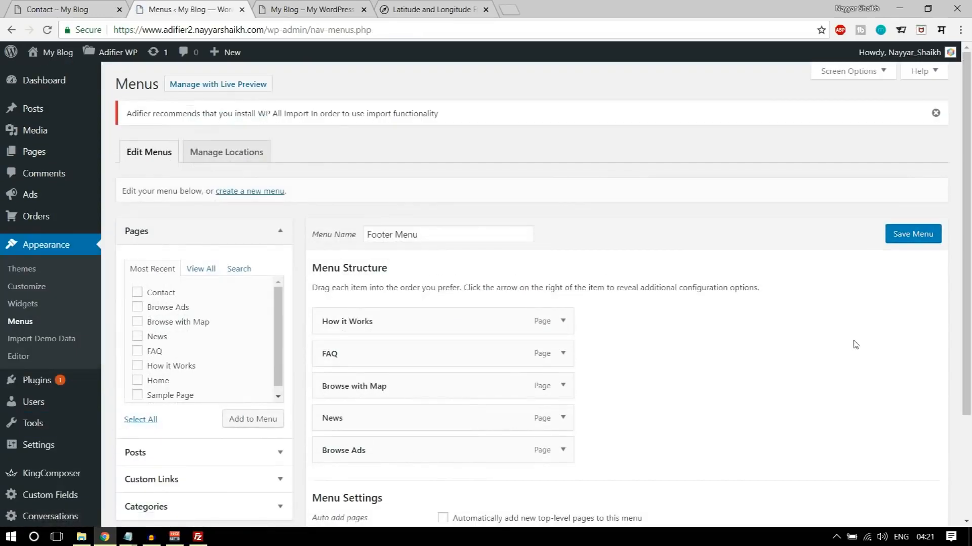
{"action": "left_click", "coordinate": [252, 192]}
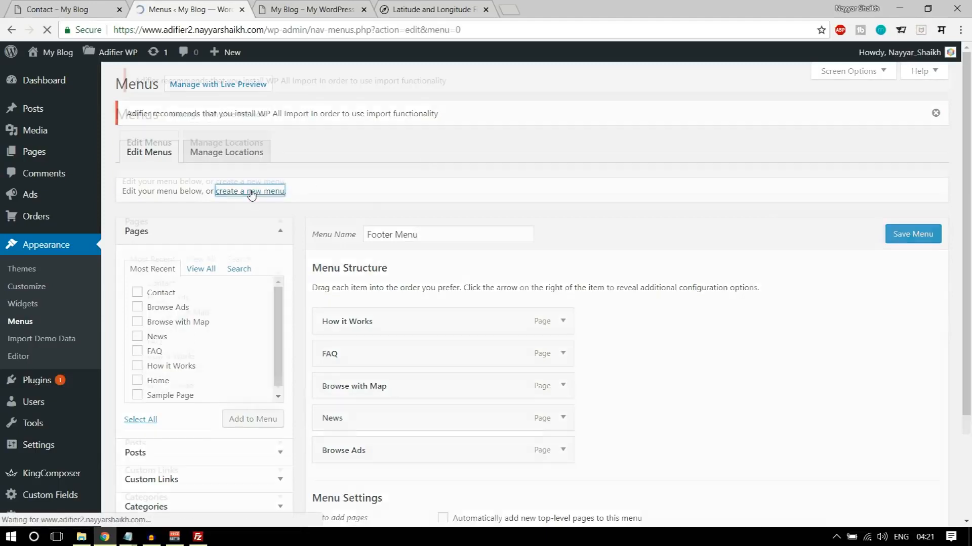
{"action": "left_click", "coordinate": [398, 230]}
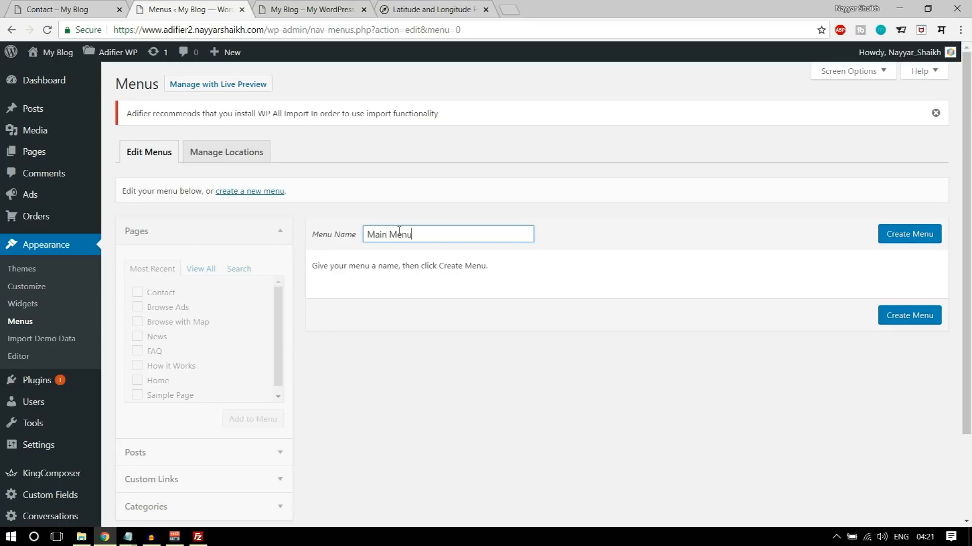
{"action": "left_click", "coordinate": [910, 238]}
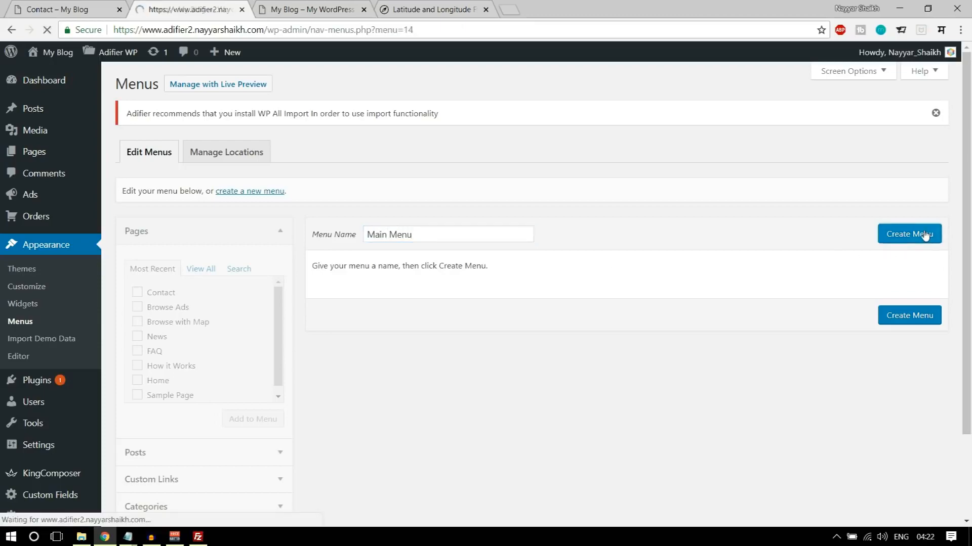
- Add every listed page except Sample Page to Main Menu, placing Home first, Browse with Map under Browse Ads, and Contact last
{"action": "scroll", "coordinate": [599, 284], "scroll_direction": "down", "scroll_amount": 1}
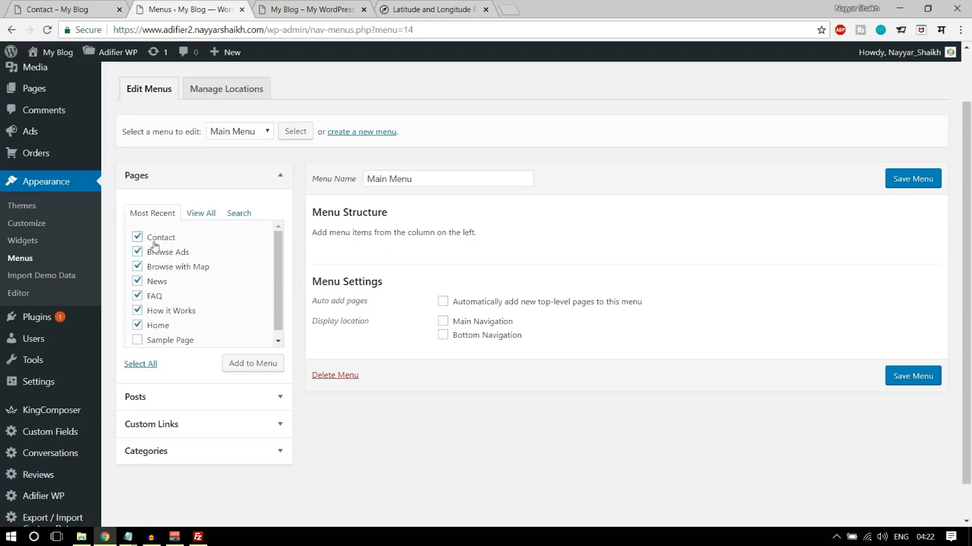
{"action": "left_click", "coordinate": [248, 362]}
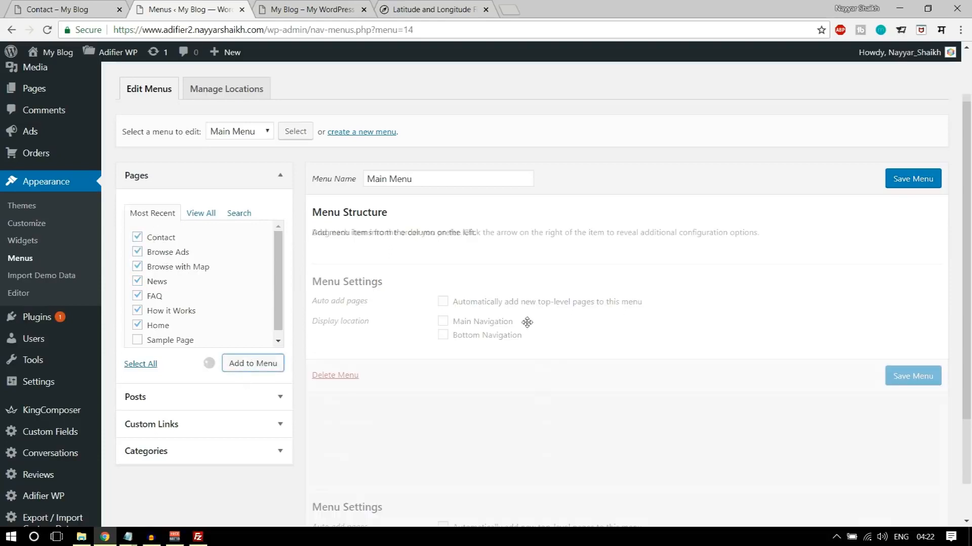
{"action": "left_click_drag", "start_coordinate": [370, 460], "coordinate": [380, 258]}
{"action": "left_click_drag", "start_coordinate": [360, 357], "coordinate": [383, 363]}
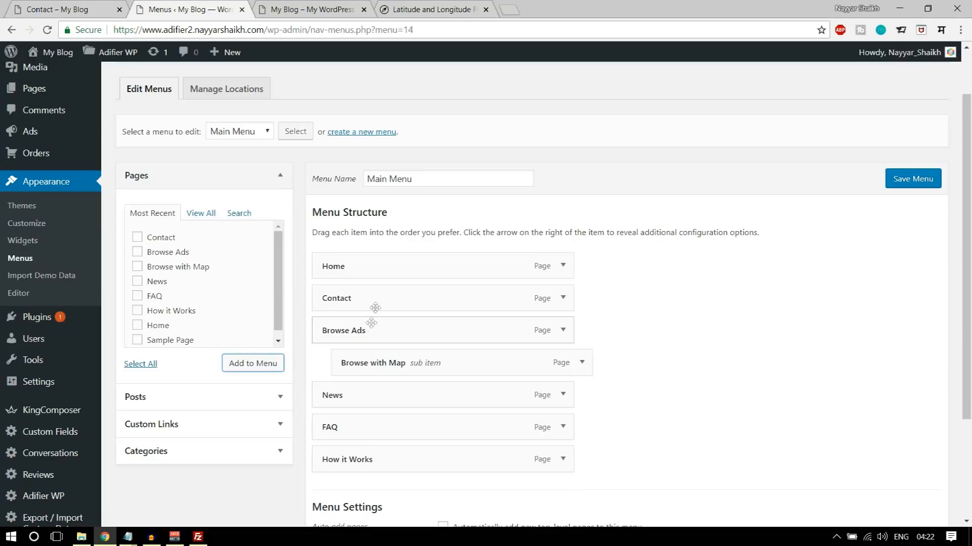
{"action": "left_click_drag", "start_coordinate": [373, 303], "coordinate": [367, 471]}
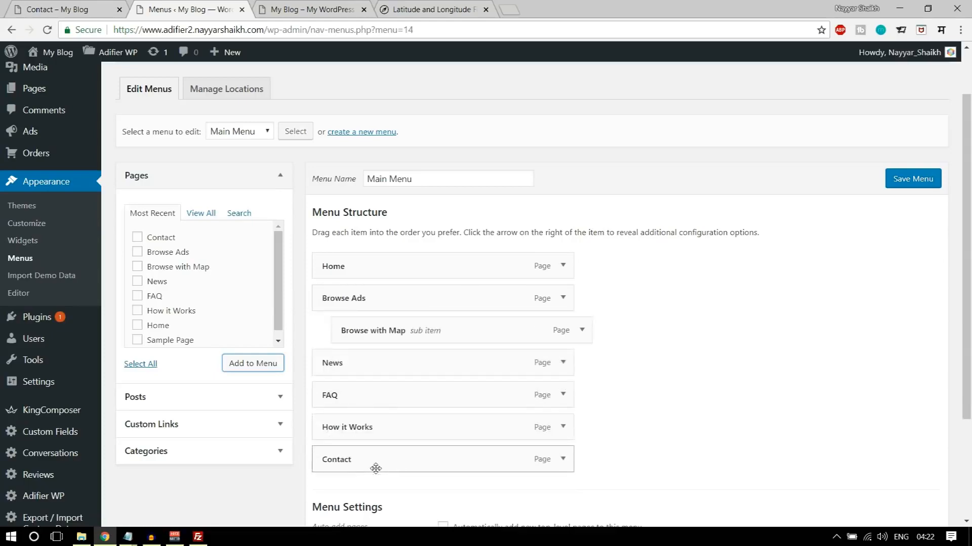
- Remove the News page item from Main Menu
{"action": "left_click", "coordinate": [566, 364]}
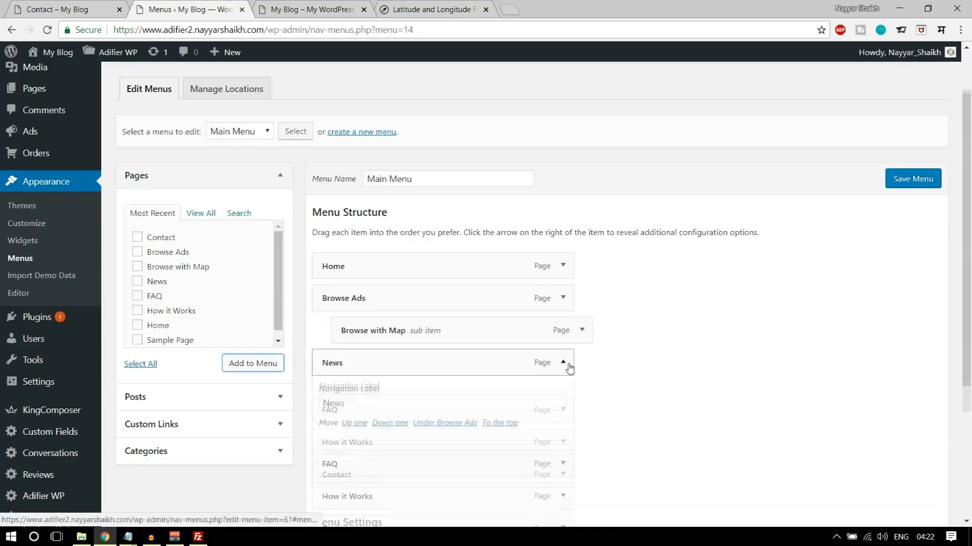
{"action": "scroll", "coordinate": [621, 372], "scroll_direction": "down", "scroll_amount": 3}
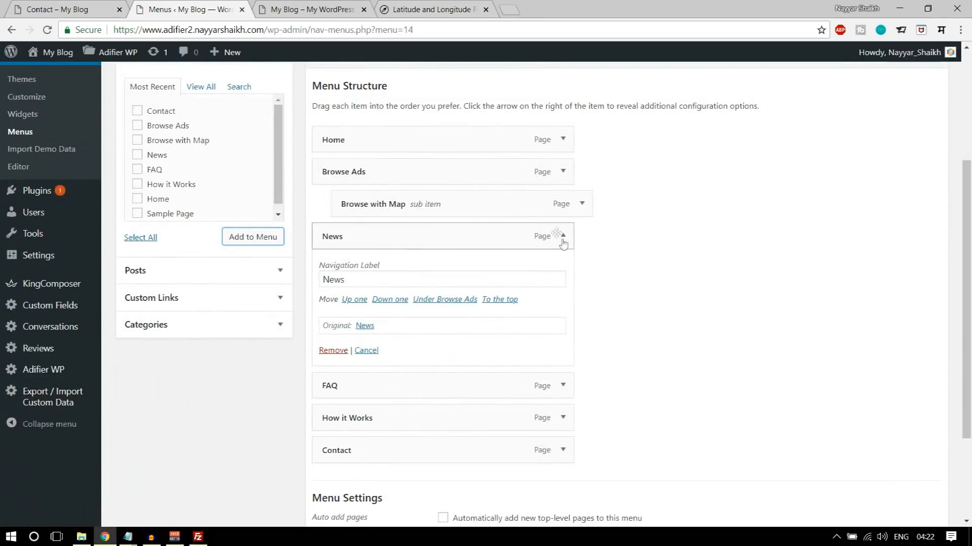
{"action": "left_click", "coordinate": [334, 353]}
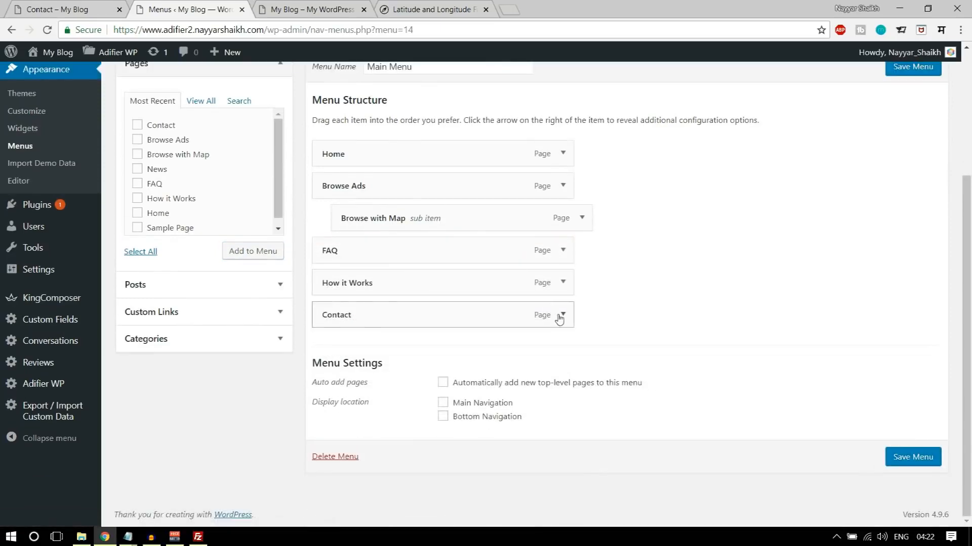
- Start a custom menu link whose URL is the site's homepage address followed by news/
{"action": "left_click", "coordinate": [201, 322]}
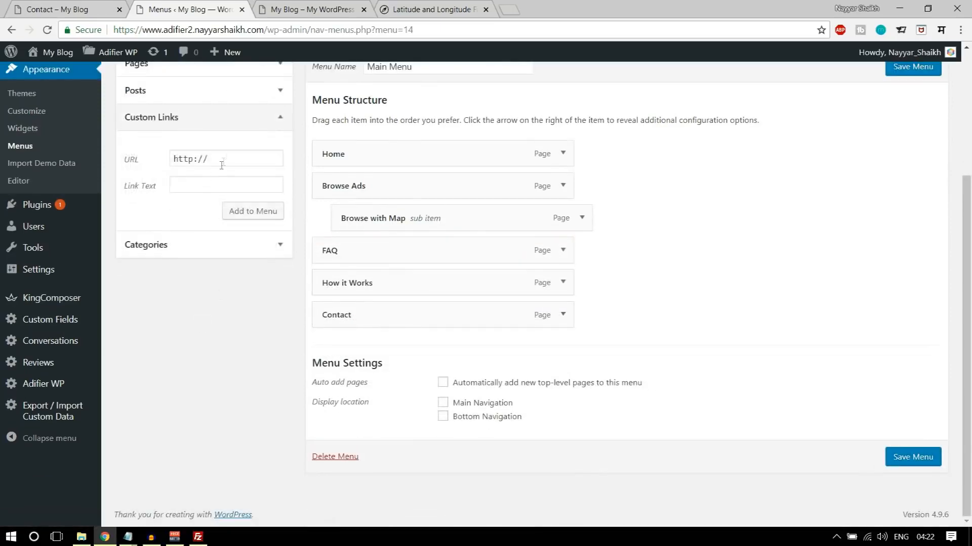
{"action": "left_click", "coordinate": [314, 9]}
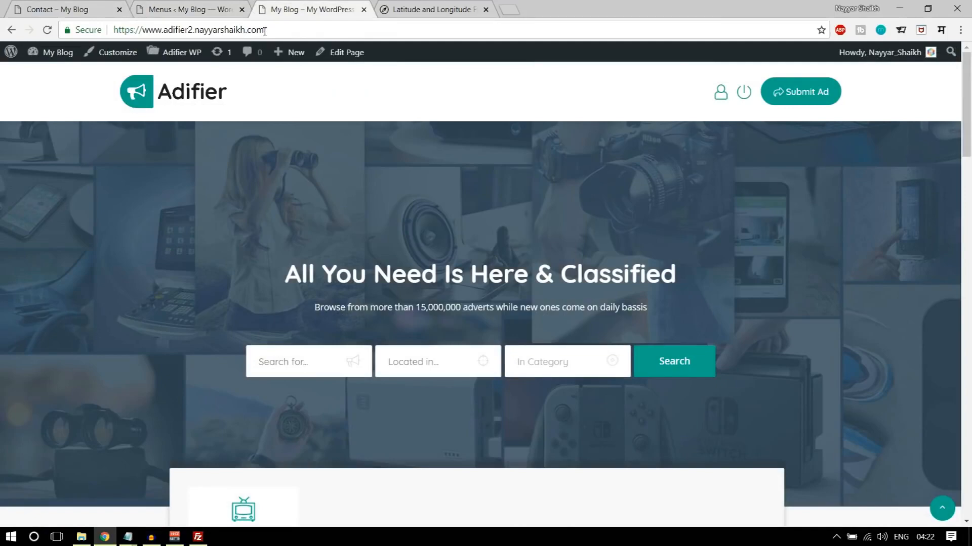
{"action": "left_click", "coordinate": [265, 30]}
{"action": "key", "text": "ctrl+c"}
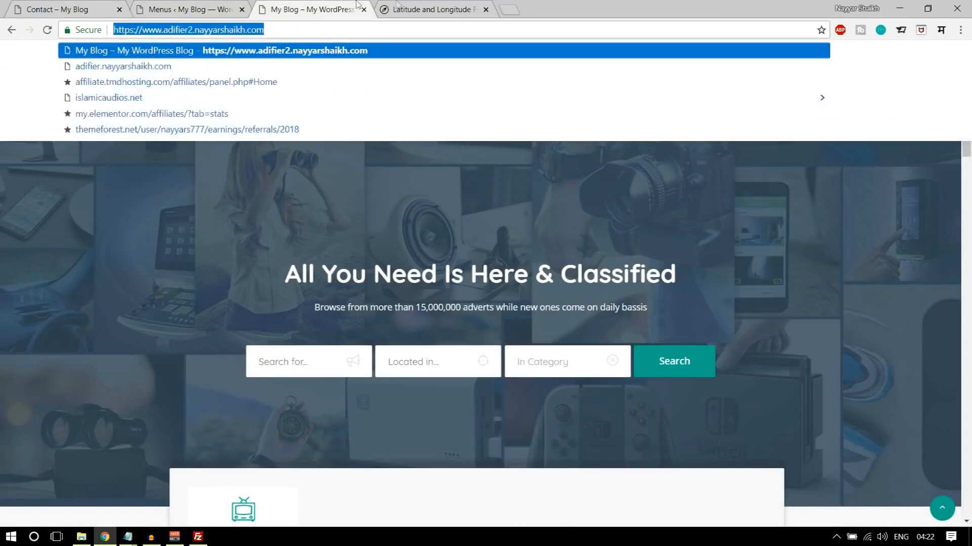
{"action": "left_click", "coordinate": [420, 9]}
{"action": "left_click", "coordinate": [299, 9]}
{"action": "left_click", "coordinate": [202, 9]}
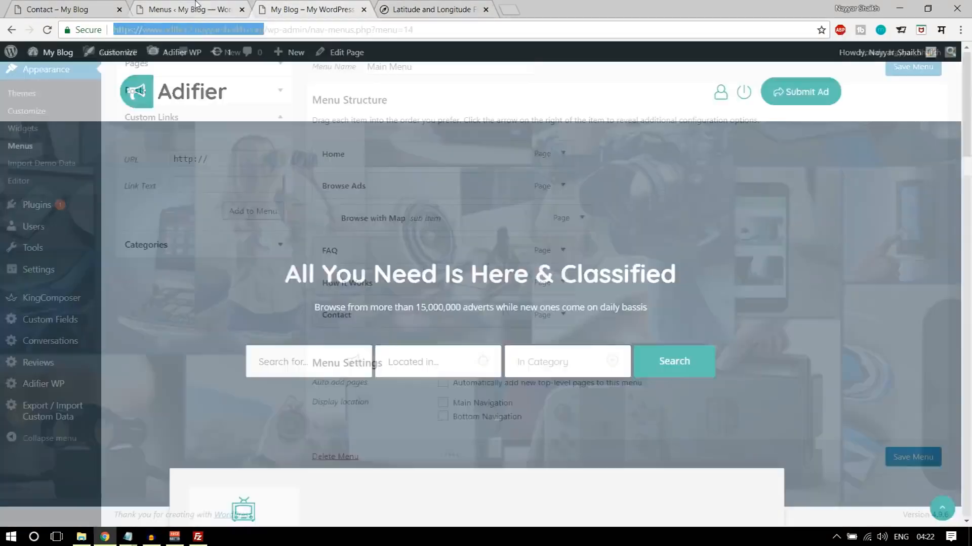
{"action": "left_click", "coordinate": [217, 159]}
{"action": "key", "text": "ctrl+v"}
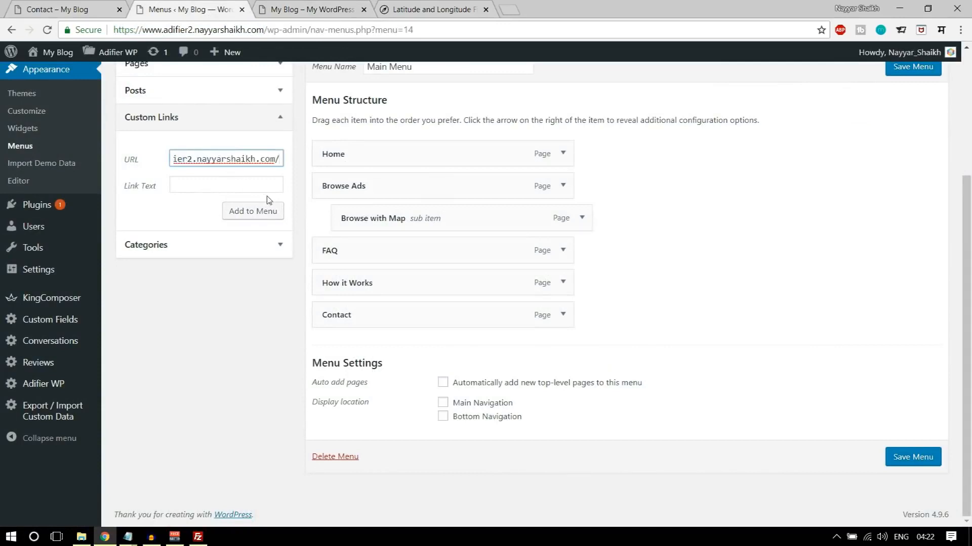
{"action": "type", "text": "news/"}
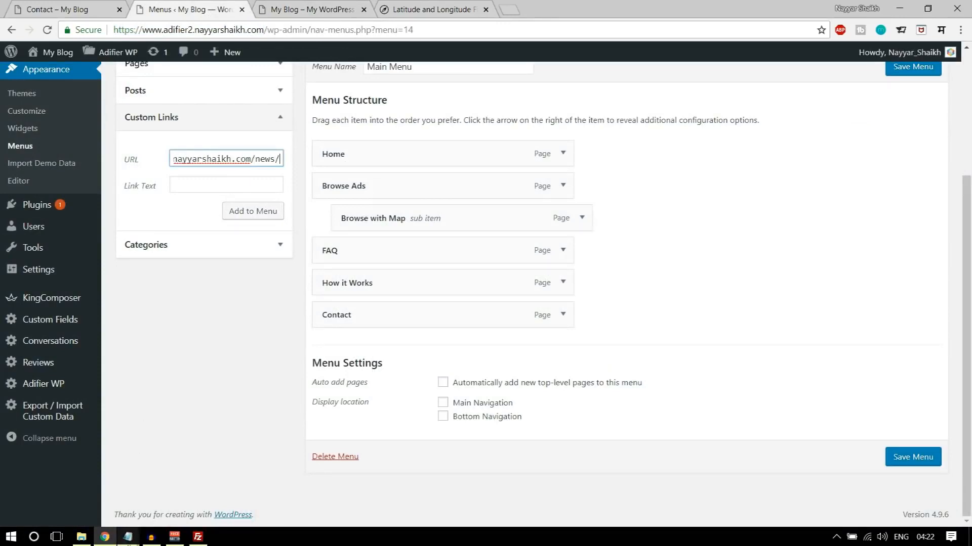
- Copy ?listing_type=2 from the CSS file in Notepad and append it to the custom link's URL in the browser
{"action": "left_click", "coordinate": [127, 537]}
{"action": "left_click", "coordinate": [205, 496]}
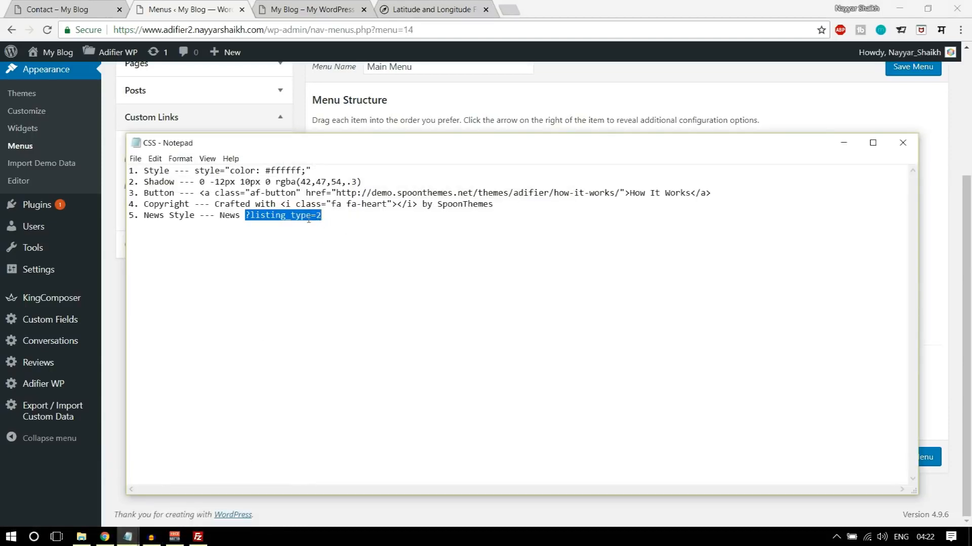
{"action": "key", "text": "alt+Tab"}
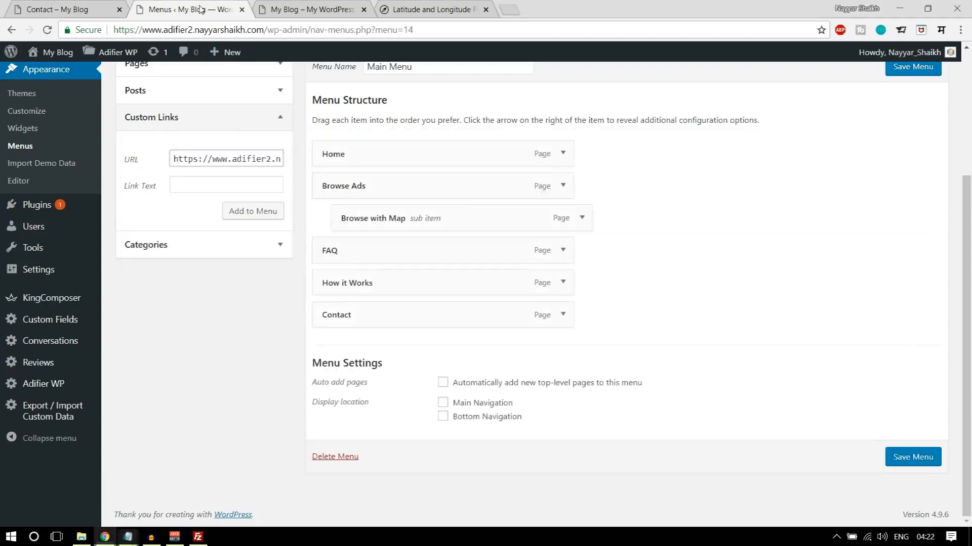
{"action": "left_click", "coordinate": [276, 163]}
{"action": "key", "text": "Right"}
{"action": "key", "text": "Right"}
{"action": "key", "text": "Right"}
{"action": "key", "text": "Right"}
{"action": "key", "text": "Right"}
{"action": "key", "text": "Right"}
{"action": "key", "text": "Right"}
{"action": "key", "text": "Right"}
{"action": "key", "text": "Right"}
{"action": "key", "text": "Right"}
{"action": "key", "text": "Right"}
{"action": "key", "text": "Right"}
{"action": "key", "text": "Right"}
{"action": "key", "text": "Right"}
{"action": "key", "text": "Right"}
{"action": "key", "text": "Right"}
{"action": "key", "text": "Right"}
{"action": "key", "text": "Right"}
{"action": "key", "text": "Right"}
{"action": "key", "text": "Right"}
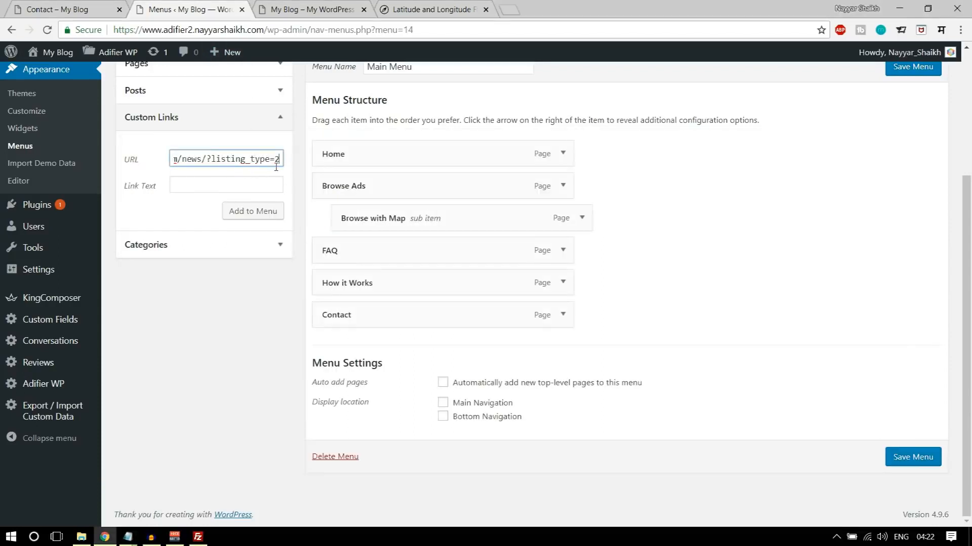
- Set the link text to News, add the custom link to Main Menu, and place it directly above FAQ
{"action": "left_click", "coordinate": [250, 184]}
{"action": "type", "text": "News"}
{"action": "left_click", "coordinate": [253, 211]}
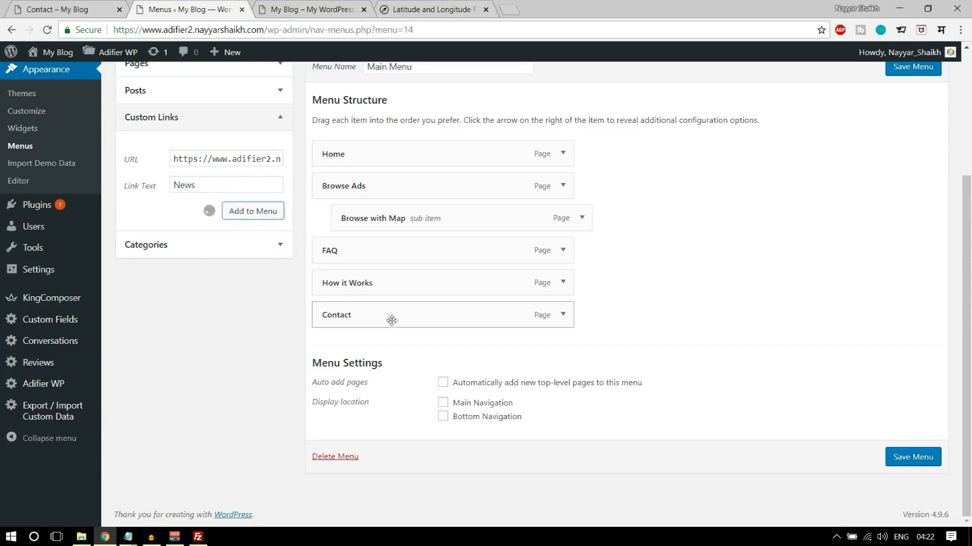
{"action": "left_click_drag", "start_coordinate": [379, 327], "coordinate": [382, 253]}
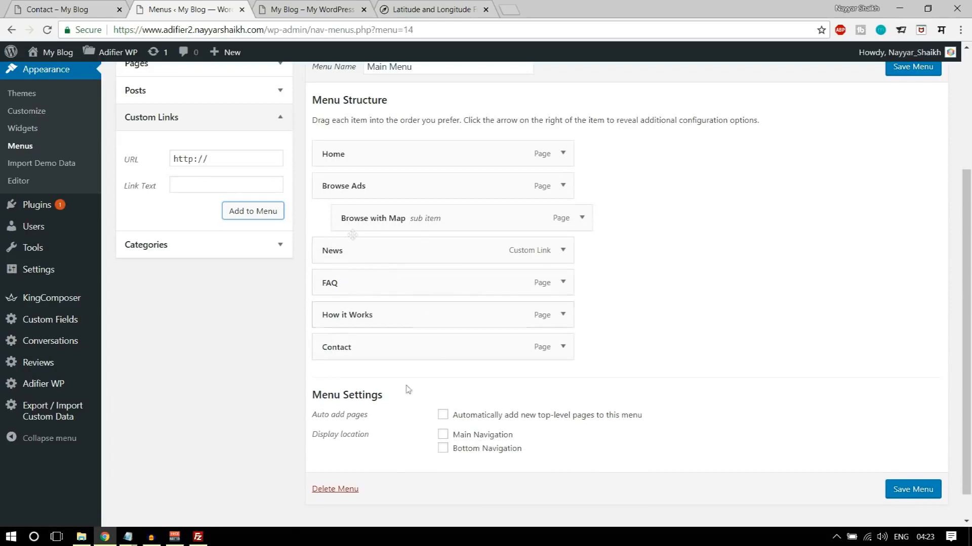
- Assign Main Menu to the Main Navigation location, save it, and return to the site's homepage
{"action": "left_click", "coordinate": [490, 436]}
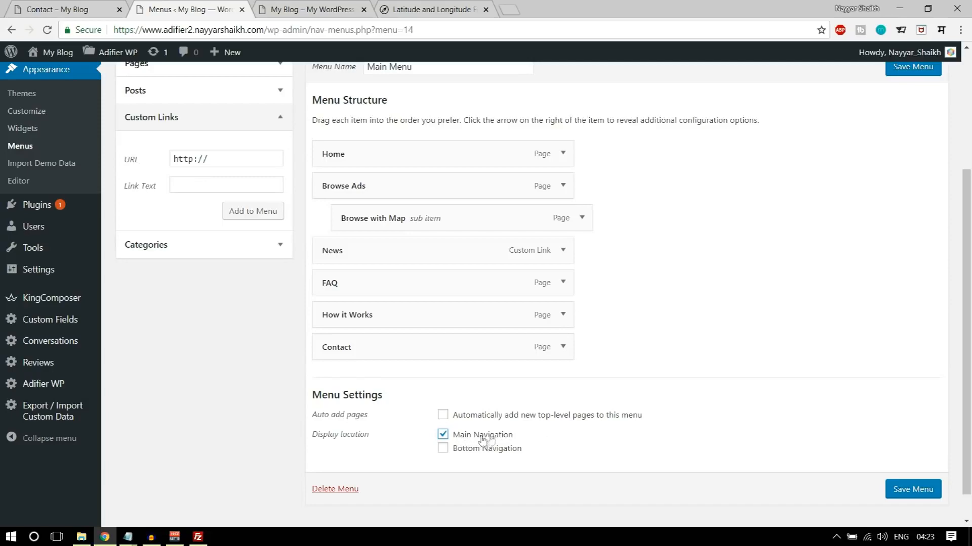
{"action": "left_click", "coordinate": [912, 495]}
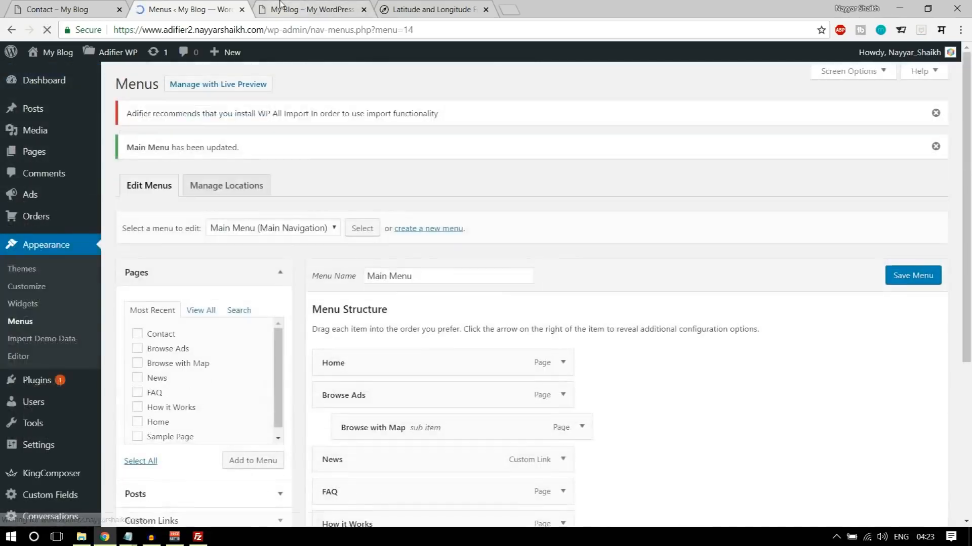
{"action": "left_click", "coordinate": [309, 9]}
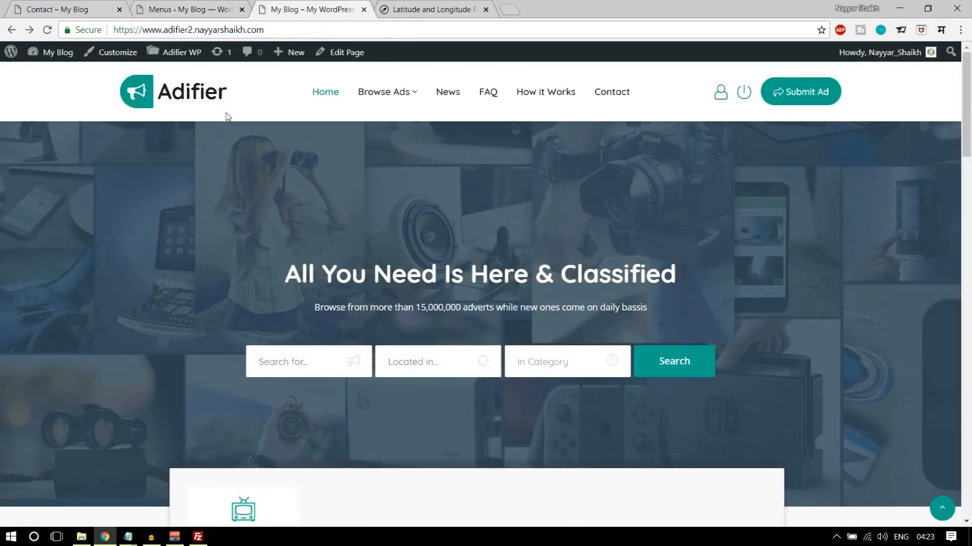
- Check the header menu by opening its News link, review the page's listing layout, and look through the homepage again
{"action": "mouse_move", "coordinate": [377, 133]}
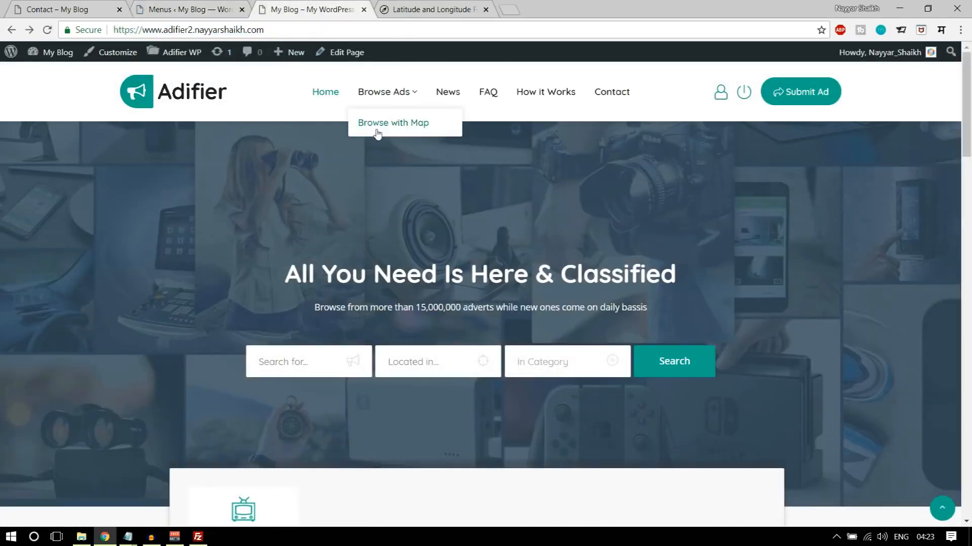
{"action": "left_click", "coordinate": [451, 101]}
{"action": "scroll", "coordinate": [496, 208], "scroll_direction": "down", "scroll_amount": 15}
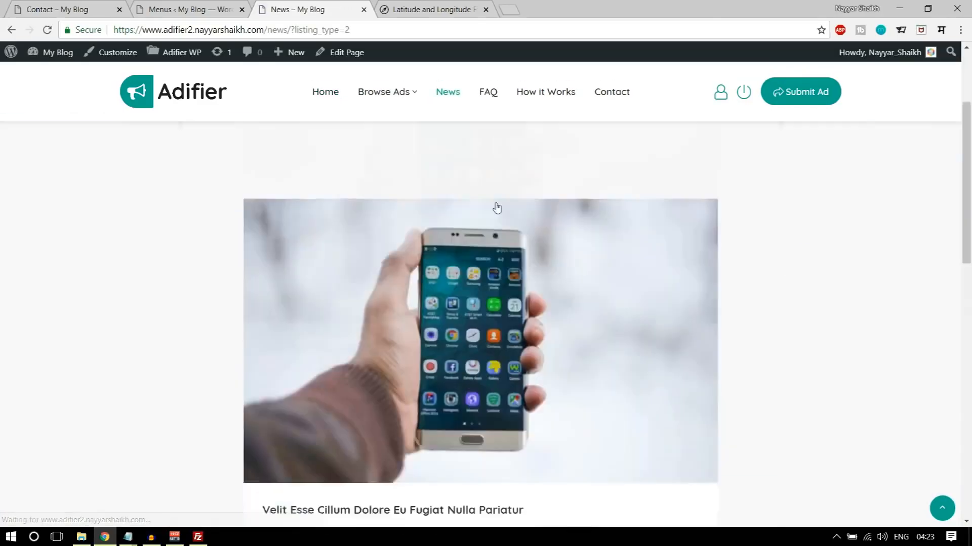
{"action": "scroll", "coordinate": [672, 311], "scroll_direction": "up", "scroll_amount": 15}
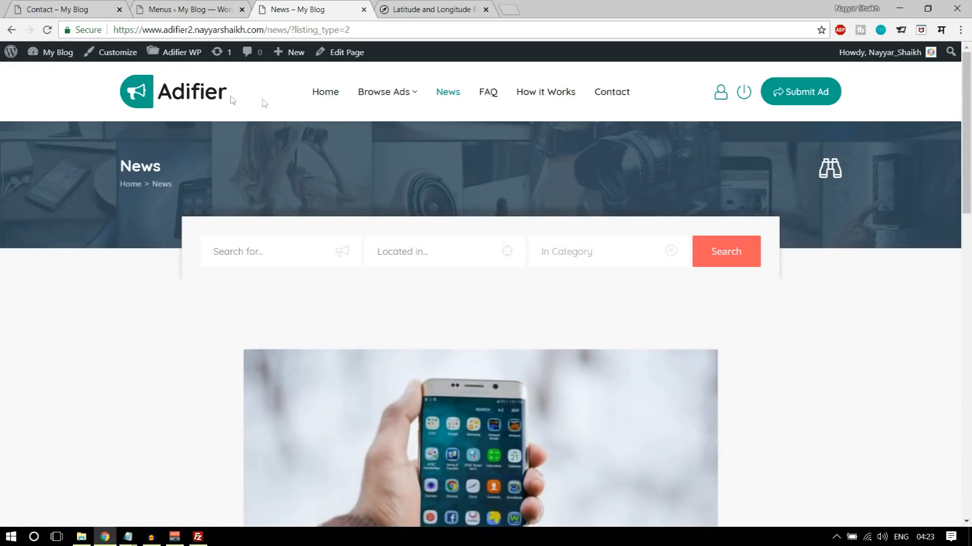
{"action": "left_click", "coordinate": [230, 99]}
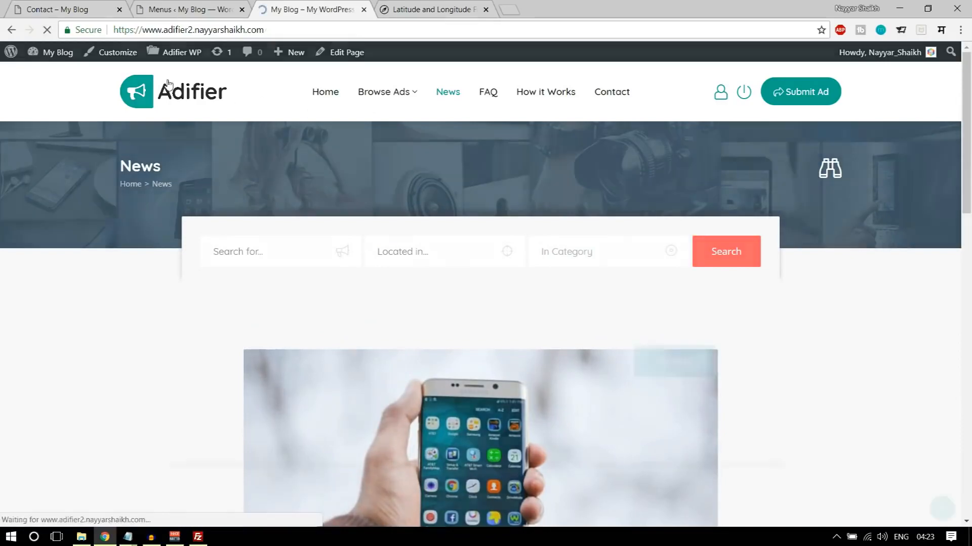
{"action": "scroll", "coordinate": [479, 230], "scroll_direction": "down", "scroll_amount": 20}
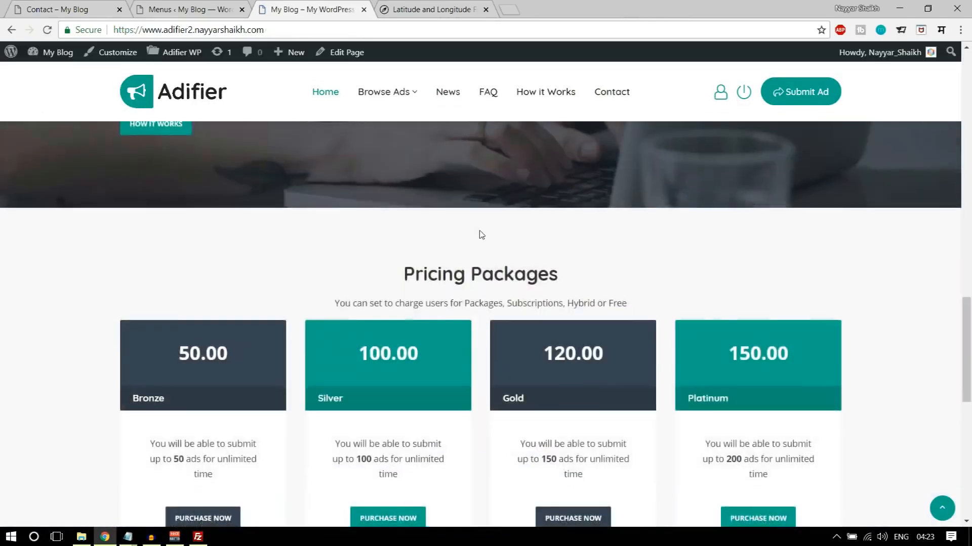
{"action": "scroll", "coordinate": [694, 413], "scroll_direction": "up", "scroll_amount": 20}
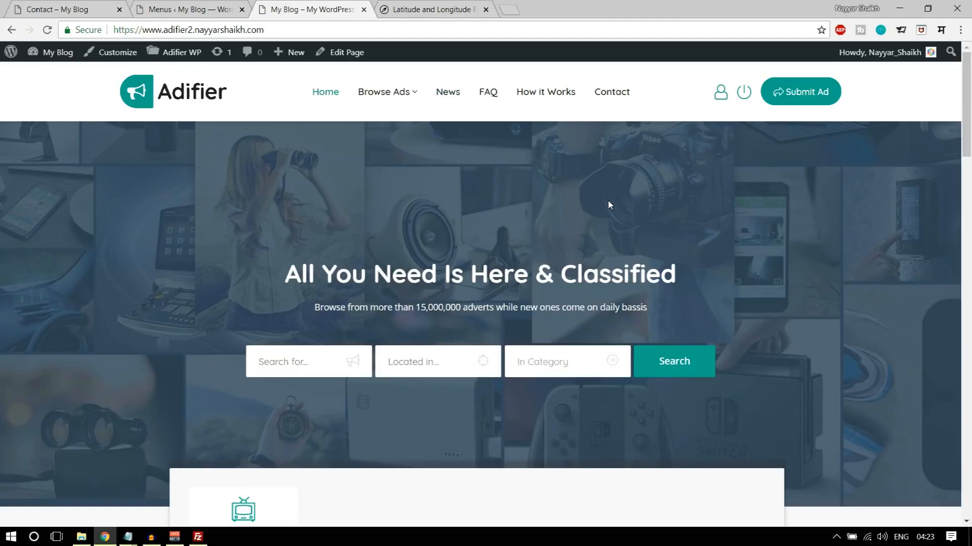
- Enable the Anyone can register membership option in the WordPress General Settings and save the changes
{"action": "left_click", "coordinate": [195, 8]}
{"action": "scroll", "coordinate": [672, 252], "scroll_direction": "down", "scroll_amount": 5}
{"action": "scroll", "coordinate": [665, 294], "scroll_direction": "up", "scroll_amount": 5}
{"action": "scroll", "coordinate": [5, 424], "scroll_direction": "down", "scroll_amount": 4}
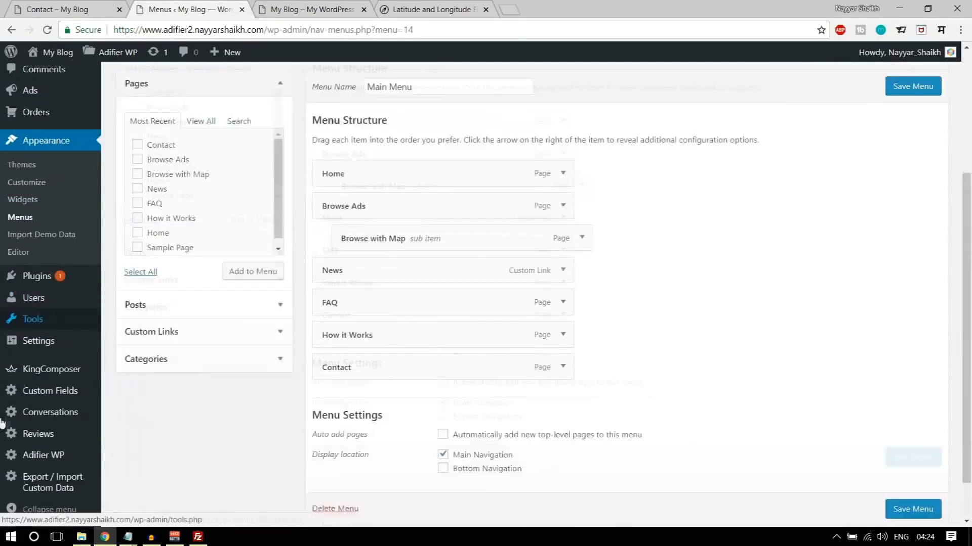
{"action": "left_click", "coordinate": [43, 339]}
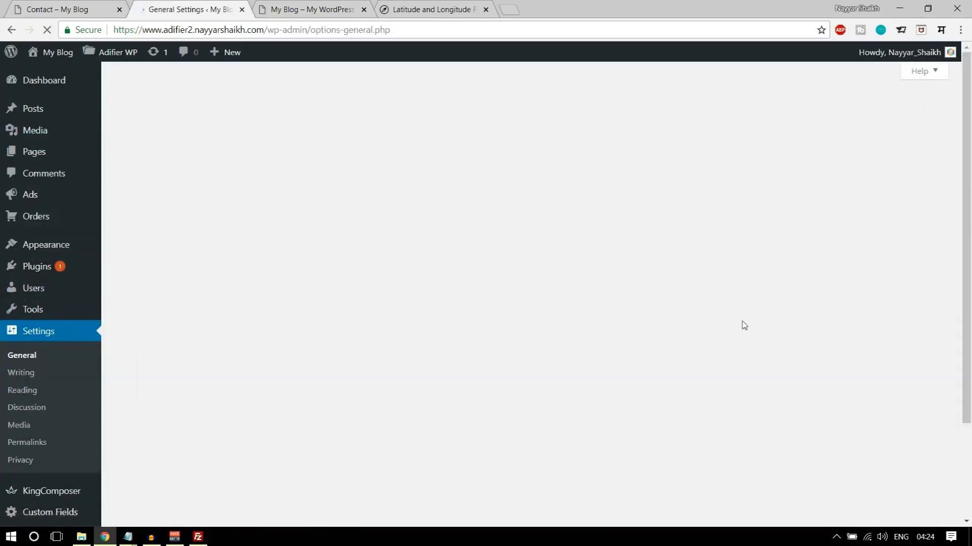
{"action": "scroll", "coordinate": [708, 326], "scroll_direction": "down", "scroll_amount": 3}
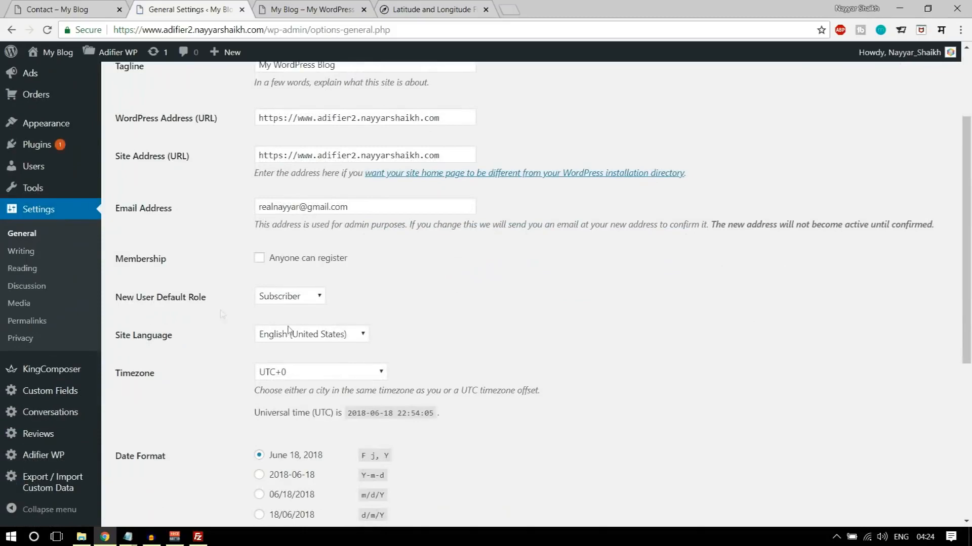
{"action": "left_click_drag", "start_coordinate": [112, 261], "coordinate": [164, 261]}
{"action": "left_click", "coordinate": [175, 269]}
{"action": "left_click", "coordinate": [259, 259]}
{"action": "scroll", "coordinate": [334, 271], "scroll_direction": "down", "scroll_amount": 5}
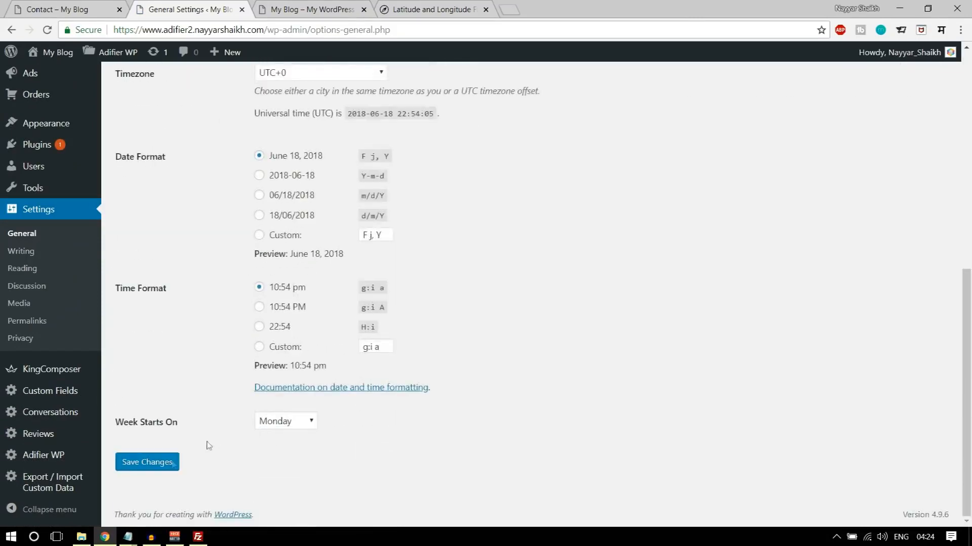
{"action": "left_click", "coordinate": [149, 463]}
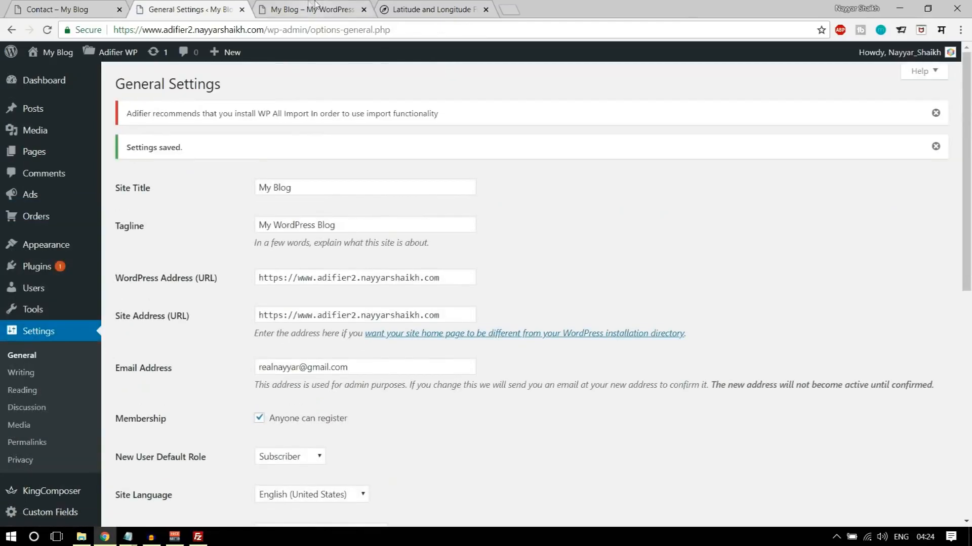
{"action": "left_click", "coordinate": [311, 9]}
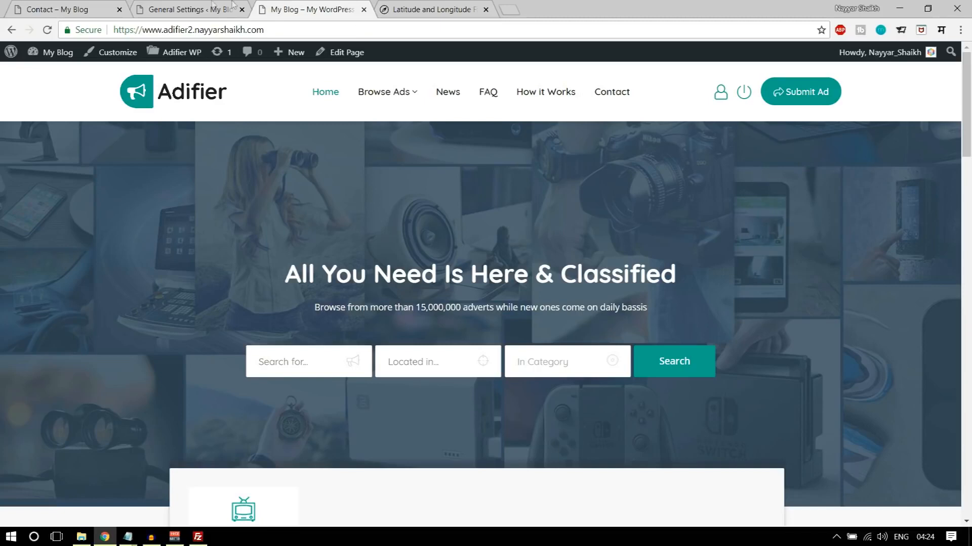
{"action": "left_click", "coordinate": [187, 9]}
{"action": "scroll", "coordinate": [278, 258], "scroll_direction": "down", "scroll_amount": 4}
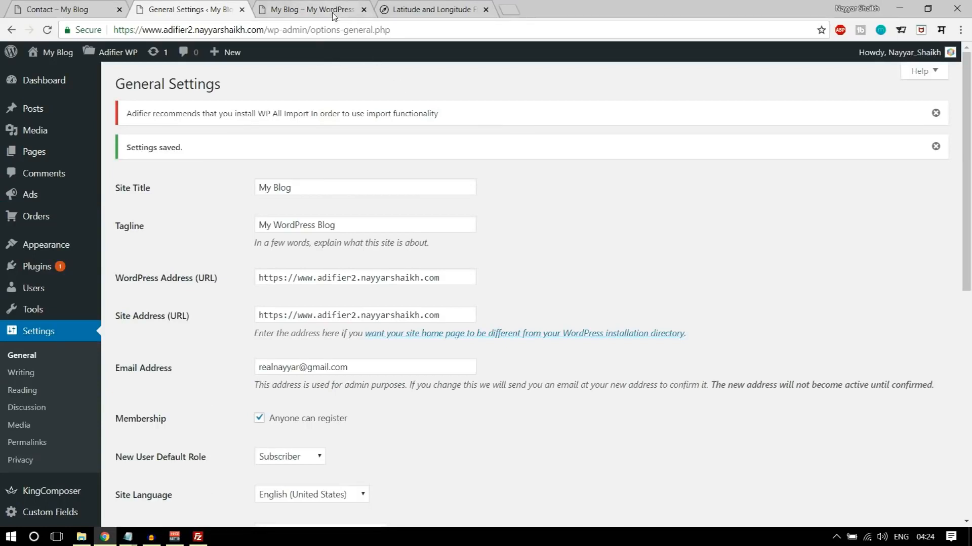
- Go to the Ads section of Adifier's Products options and set the Bump Up Ad price to 10
{"action": "mouse_move", "coordinate": [115, 55]}
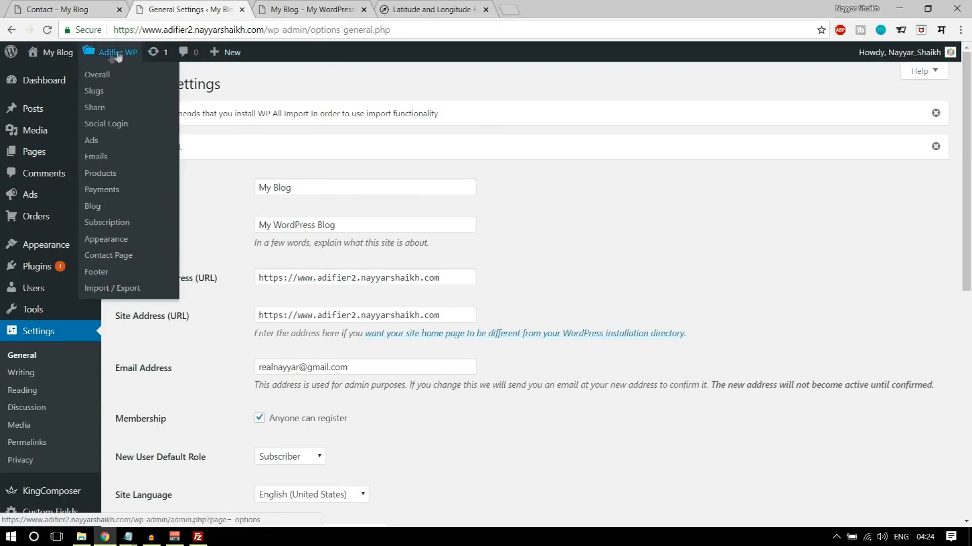
{"action": "left_click", "coordinate": [110, 175]}
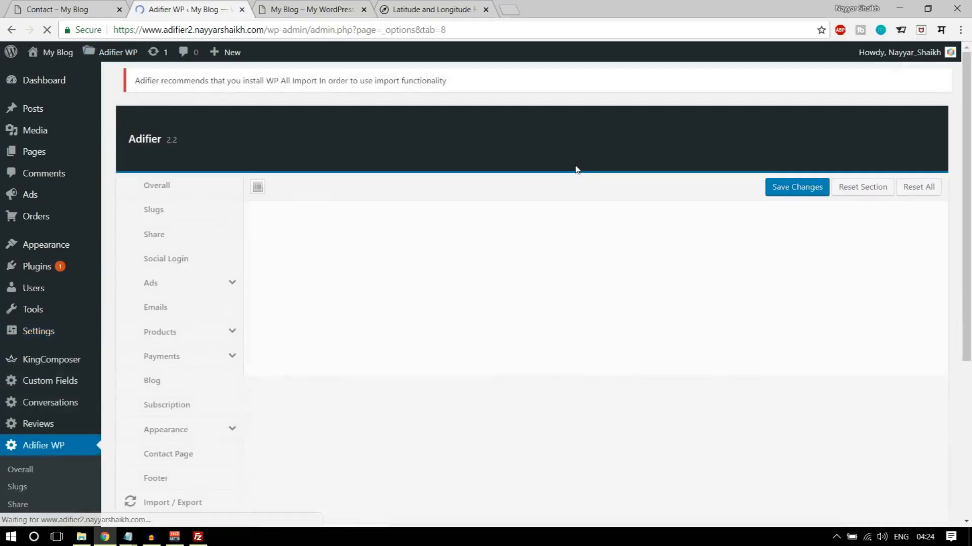
{"action": "scroll", "coordinate": [600, 194], "scroll_direction": "down", "scroll_amount": 3}
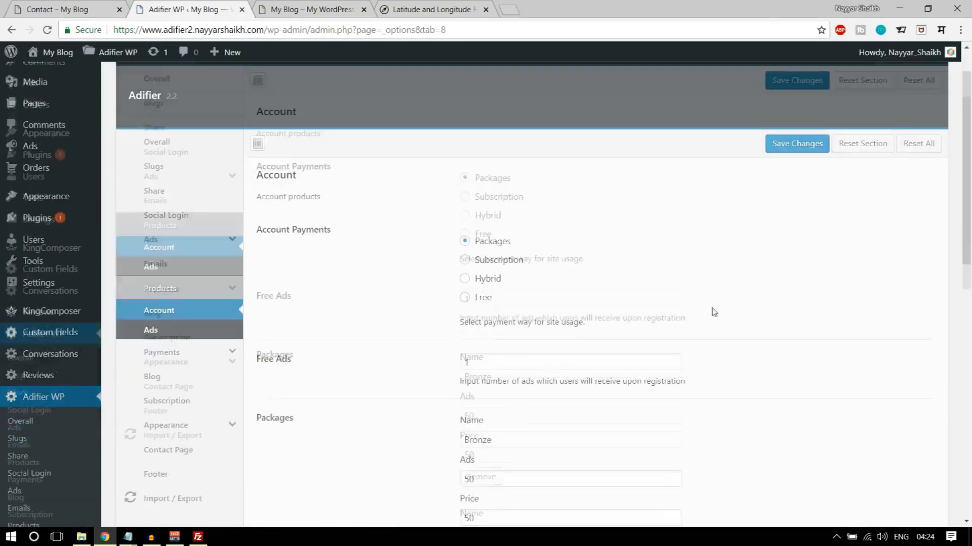
{"action": "left_click", "coordinate": [159, 259]}
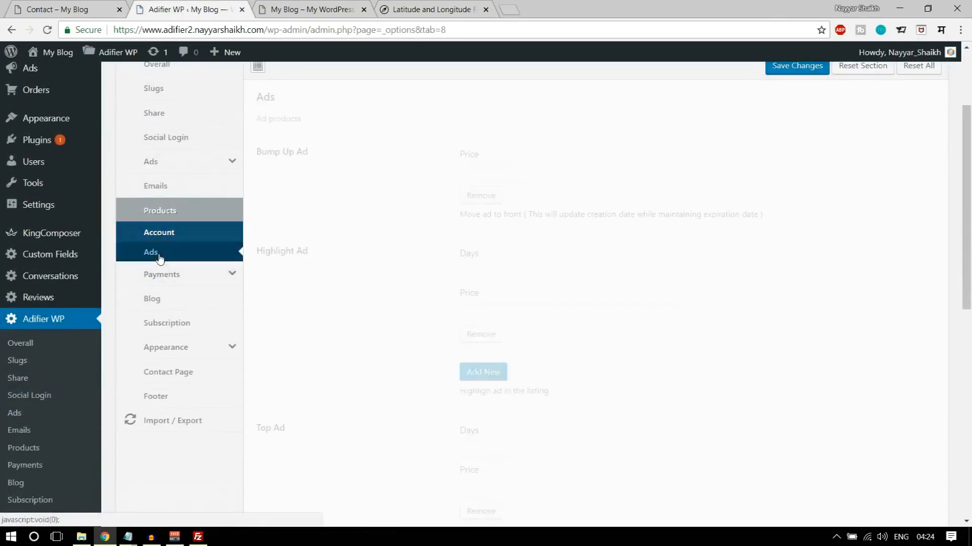
{"action": "left_click", "coordinate": [488, 173]}
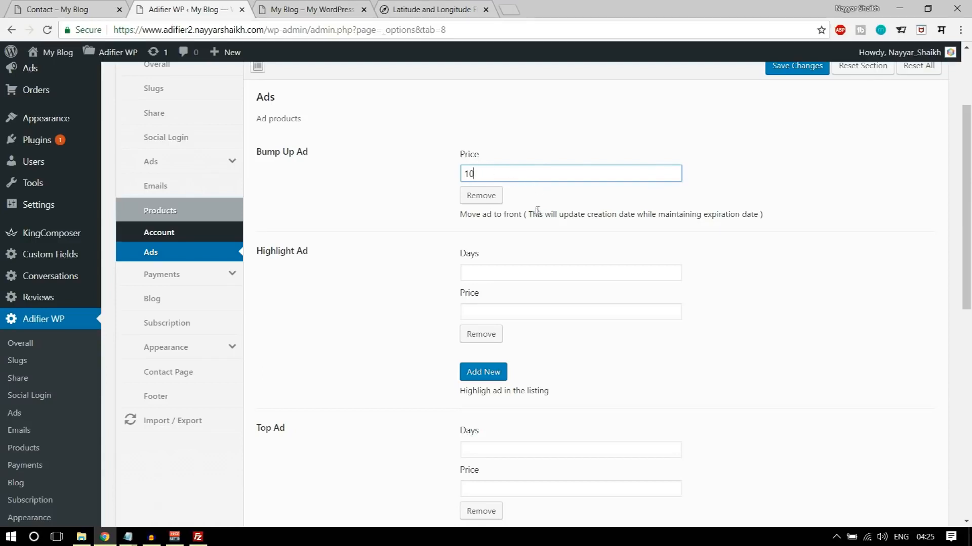
{"action": "left_click", "coordinate": [462, 219]}
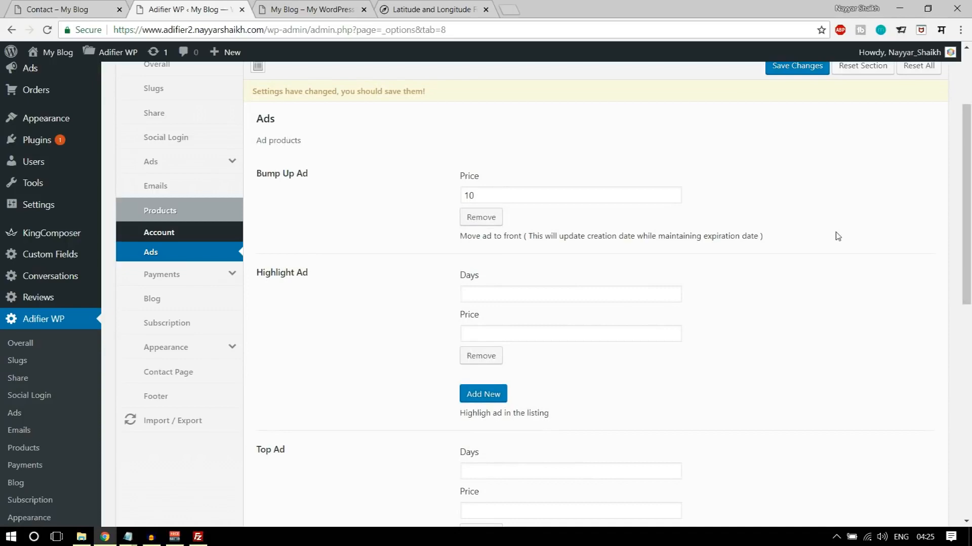
- Set the Highlight Ad product to 10 days at a price of 5
{"action": "scroll", "coordinate": [482, 120], "scroll_direction": "down", "scroll_amount": 5}
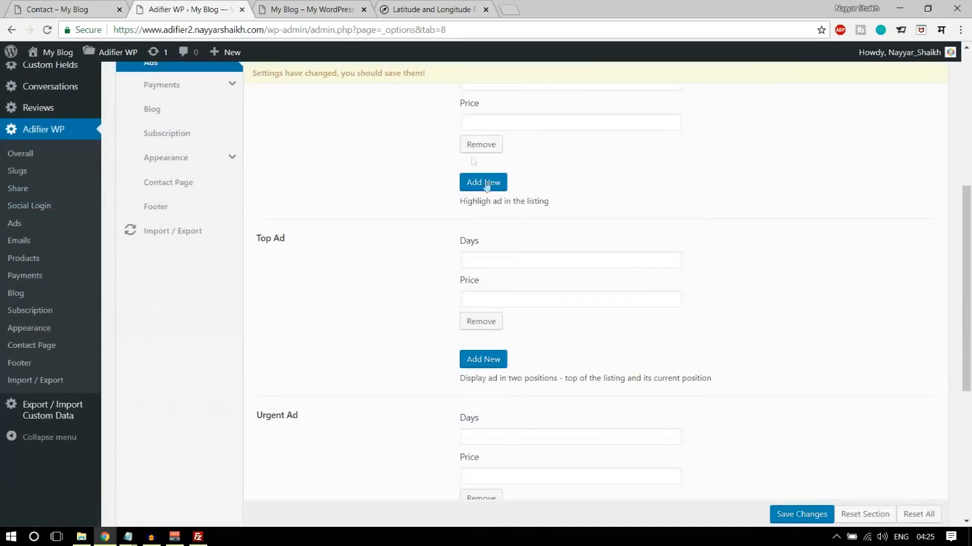
{"action": "scroll", "coordinate": [469, 178], "scroll_direction": "up", "scroll_amount": 4}
{"action": "left_click", "coordinate": [491, 203]}
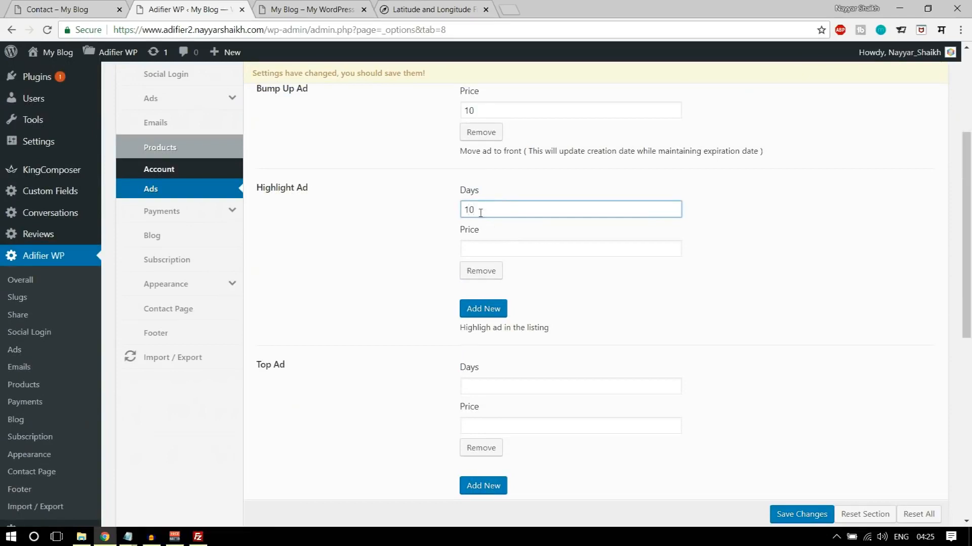
{"action": "left_click", "coordinate": [504, 243]}
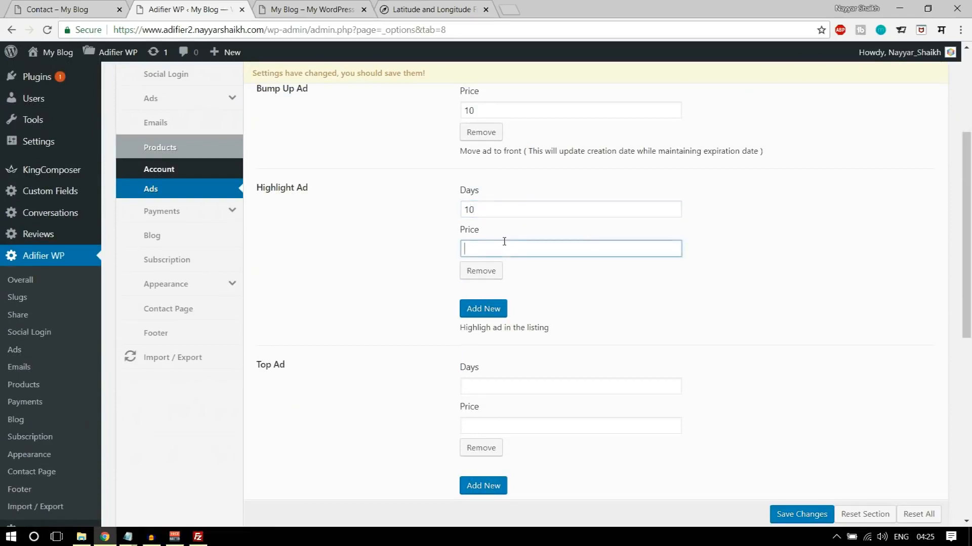
{"action": "left_click", "coordinate": [766, 241]}
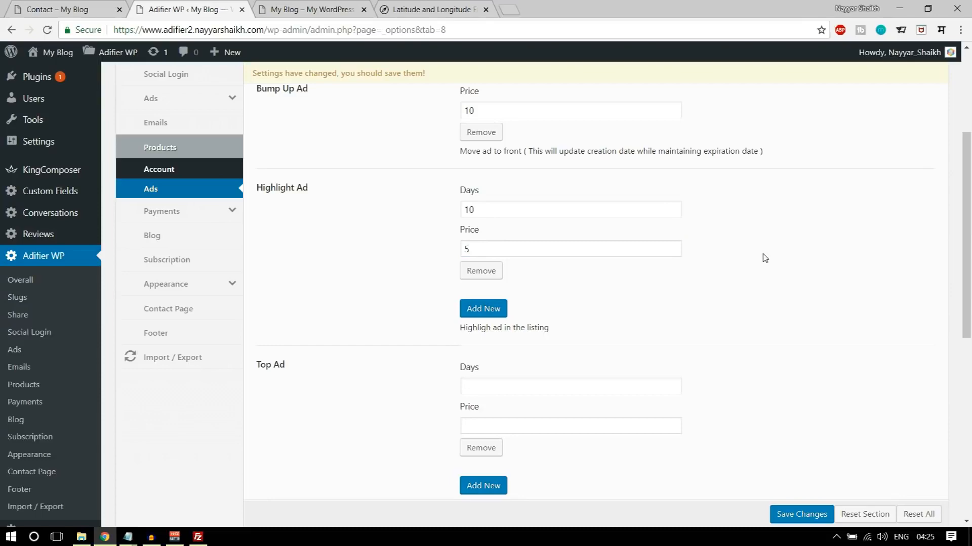
- Set the Top Ad product to 5 days at a price of 10, and Urgent Ad to 10 days at a price of 10
{"action": "scroll", "coordinate": [764, 258], "scroll_direction": "down", "scroll_amount": 3}
{"action": "left_click", "coordinate": [564, 255]}
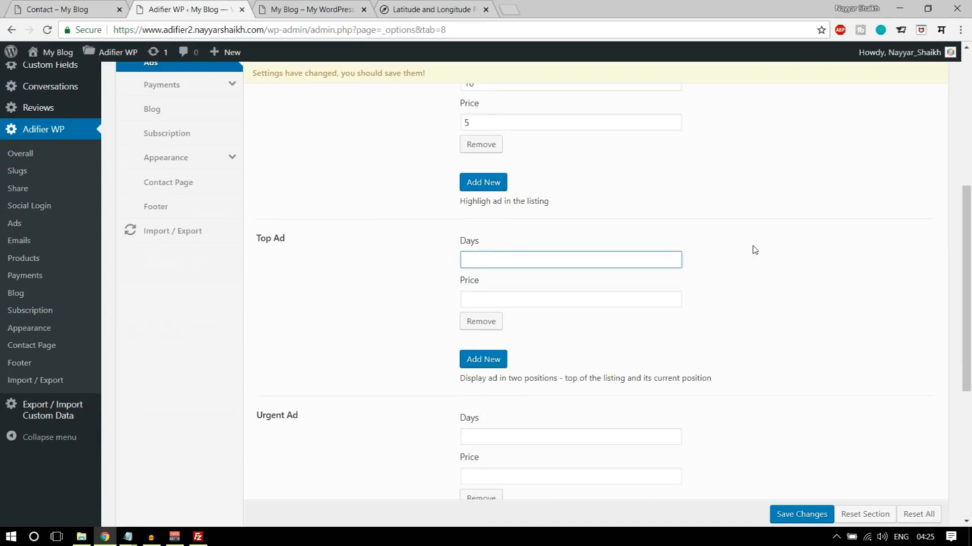
{"action": "left_click", "coordinate": [611, 296]}
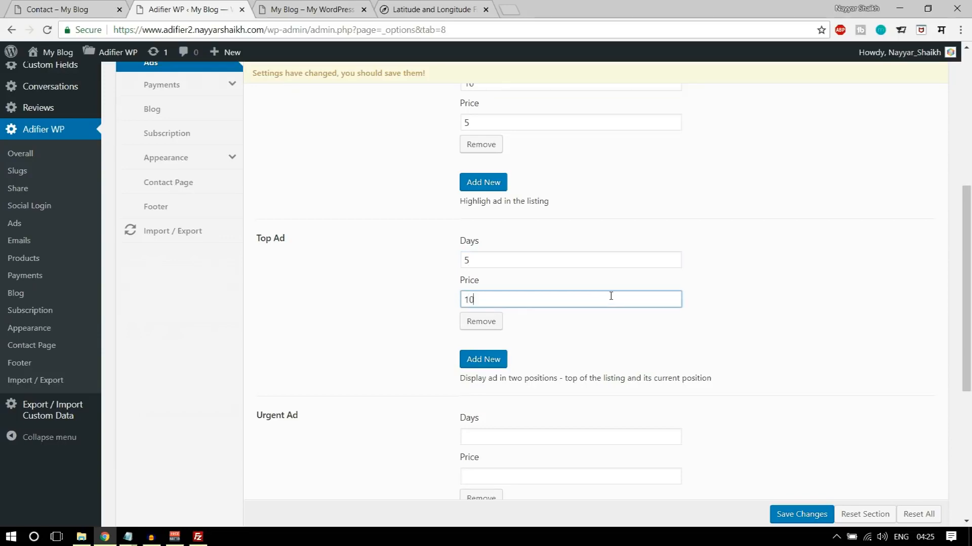
{"action": "scroll", "coordinate": [611, 296], "scroll_direction": "down", "scroll_amount": 4}
{"action": "left_click", "coordinate": [549, 242]}
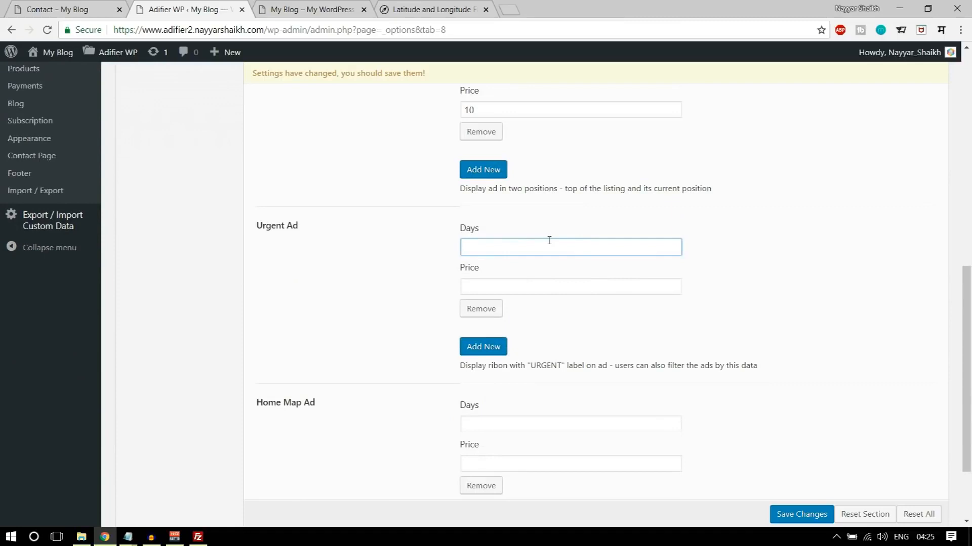
{"action": "left_click", "coordinate": [523, 285]}
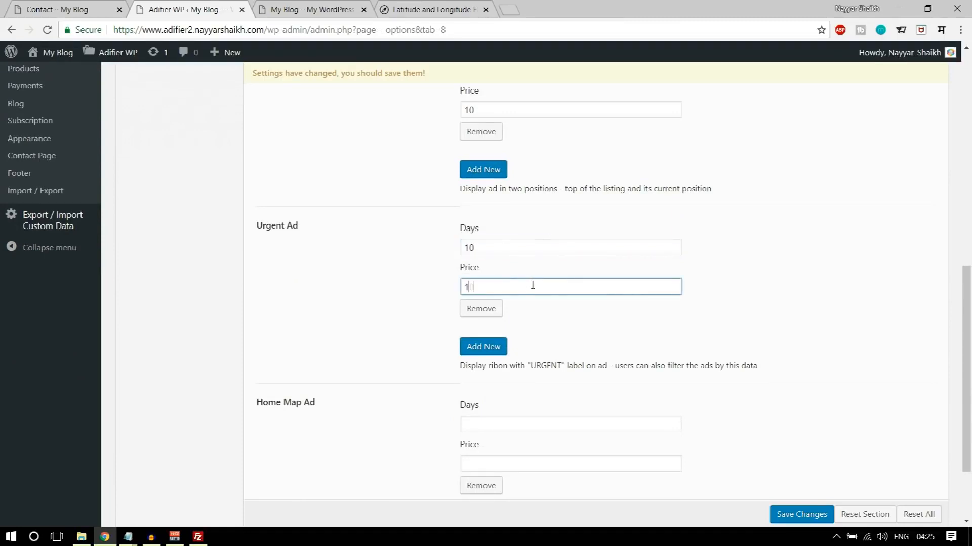
- Set the Home Map Ad product to 10 days, enter its price, and save the ad product options
{"action": "scroll", "coordinate": [532, 285], "scroll_direction": "down", "scroll_amount": 2}
{"action": "left_click", "coordinate": [515, 317]}
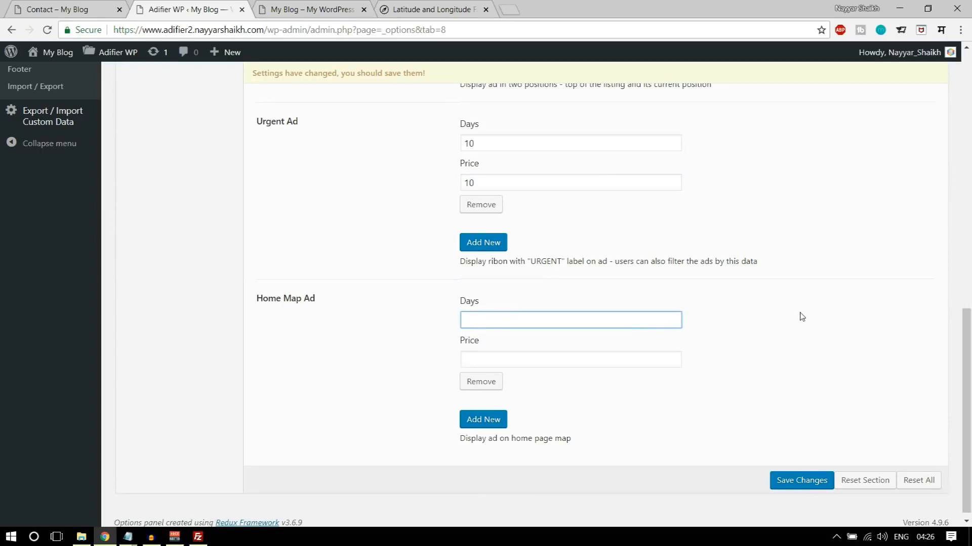
{"action": "left_click", "coordinate": [531, 359]}
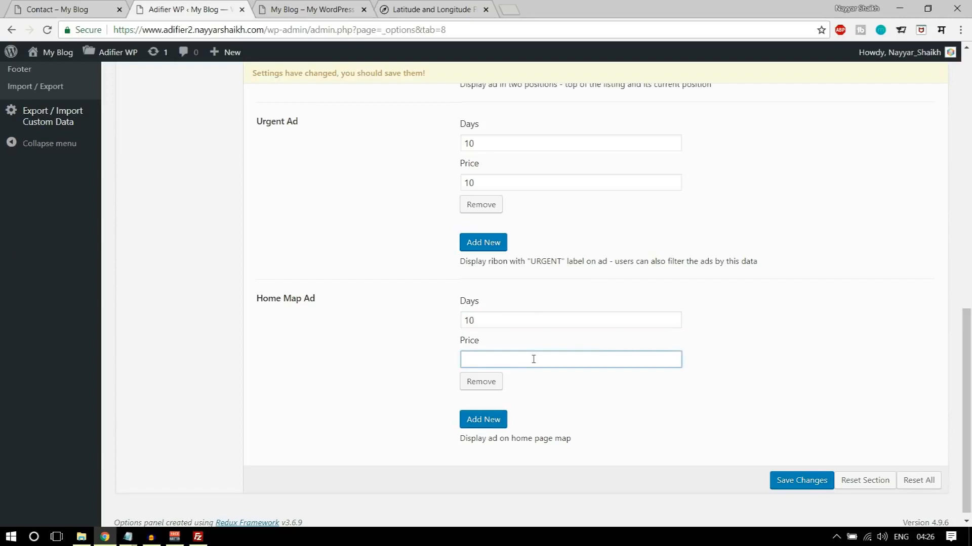
{"action": "left_click", "coordinate": [799, 487]}
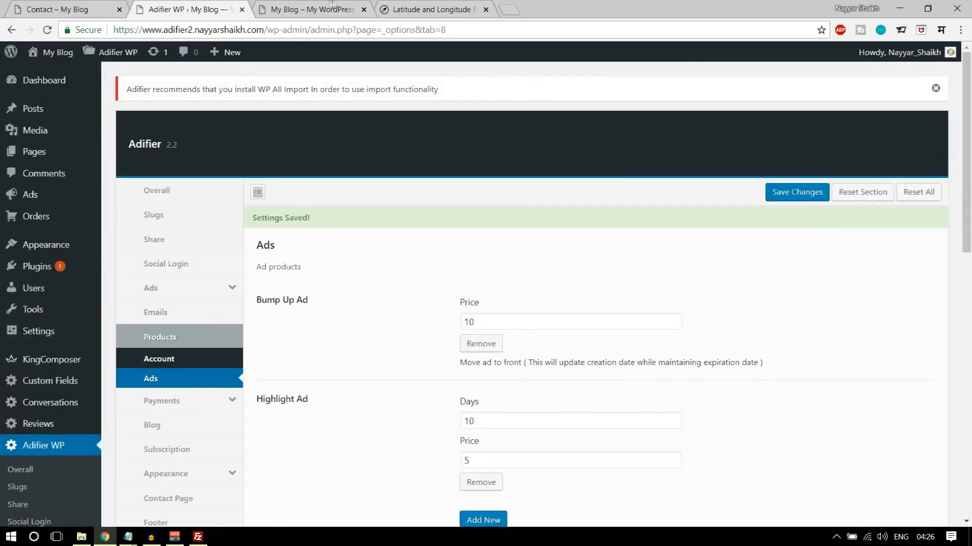
- Reload the site's homepage, view the Scania ad under Latest Ads, and open that ad for editing
{"action": "left_click", "coordinate": [331, 9]}
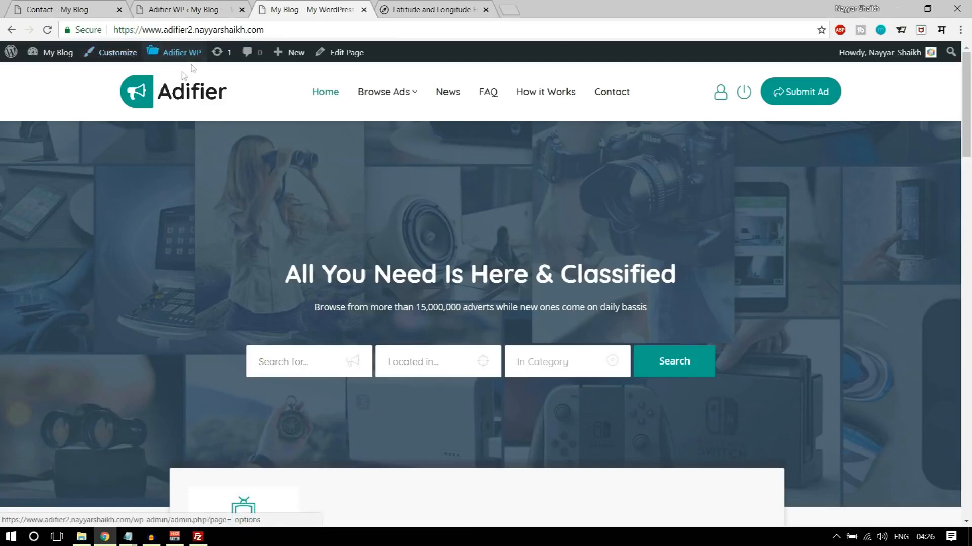
{"action": "left_click", "coordinate": [167, 101]}
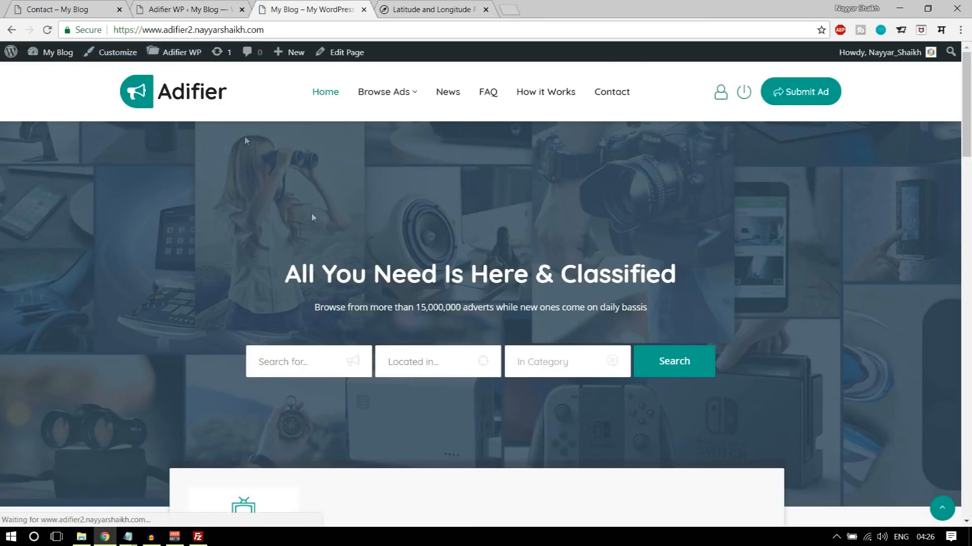
{"action": "scroll", "coordinate": [245, 135], "scroll_direction": "down", "scroll_amount": 9}
{"action": "left_click", "coordinate": [236, 312]}
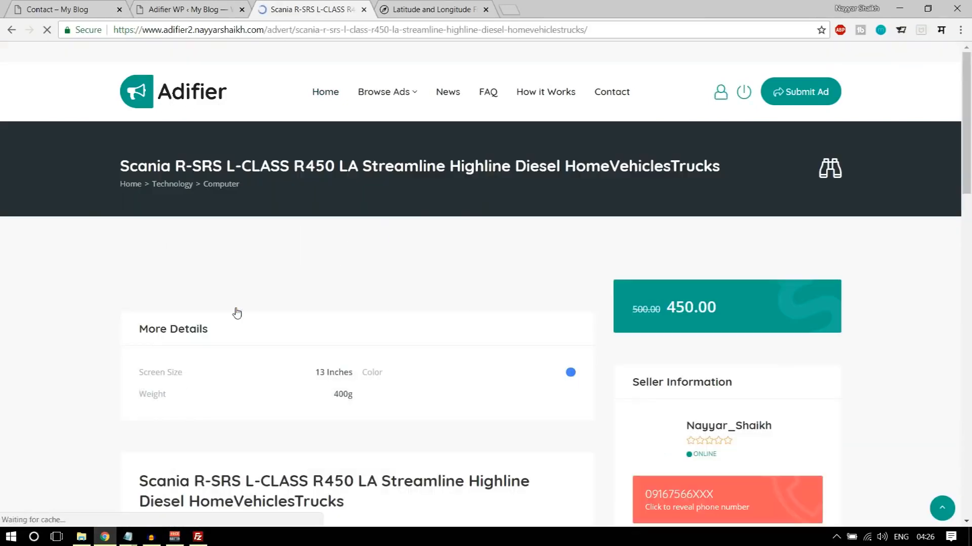
{"action": "left_click", "coordinate": [11, 30]}
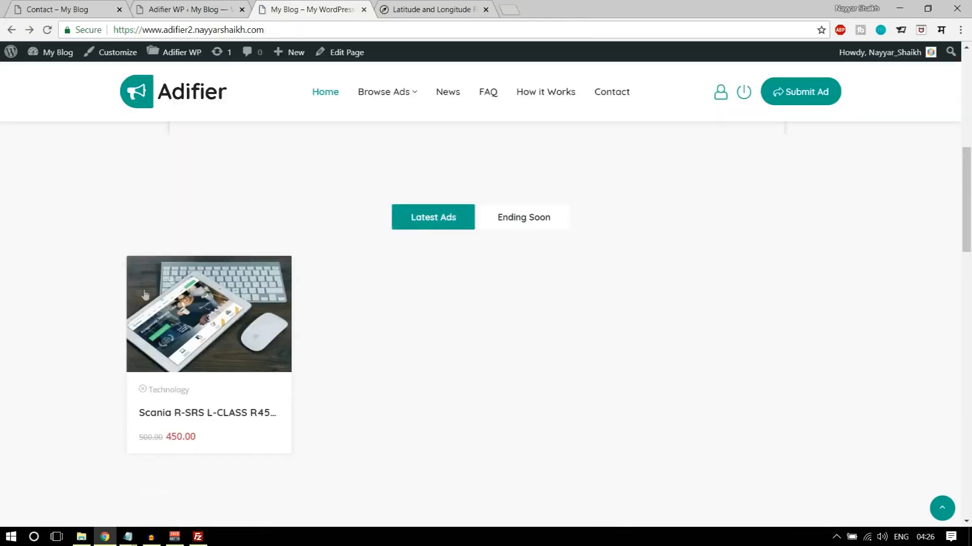
{"action": "left_click", "coordinate": [183, 289]}
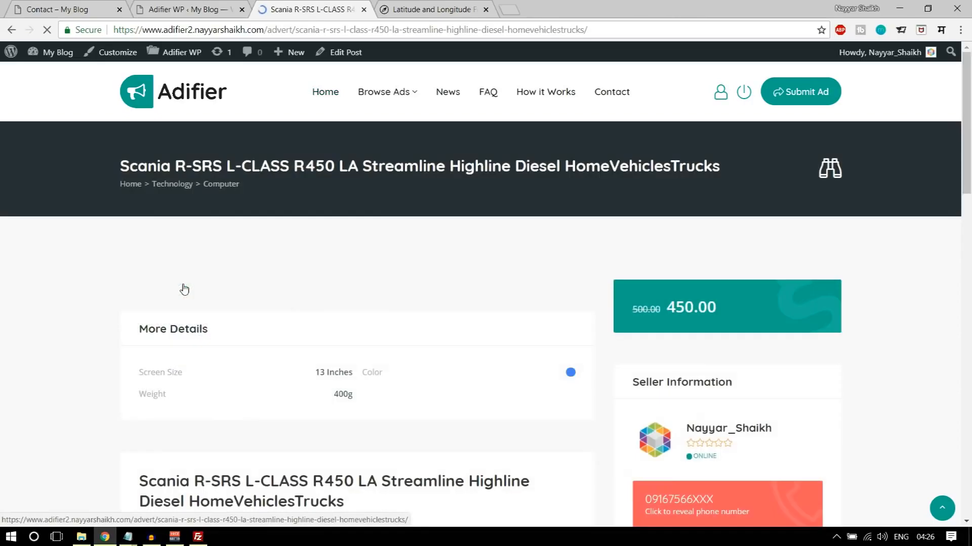
{"action": "scroll", "coordinate": [619, 304], "scroll_direction": "down", "scroll_amount": 5}
{"action": "scroll", "coordinate": [619, 302], "scroll_direction": "up", "scroll_amount": 5}
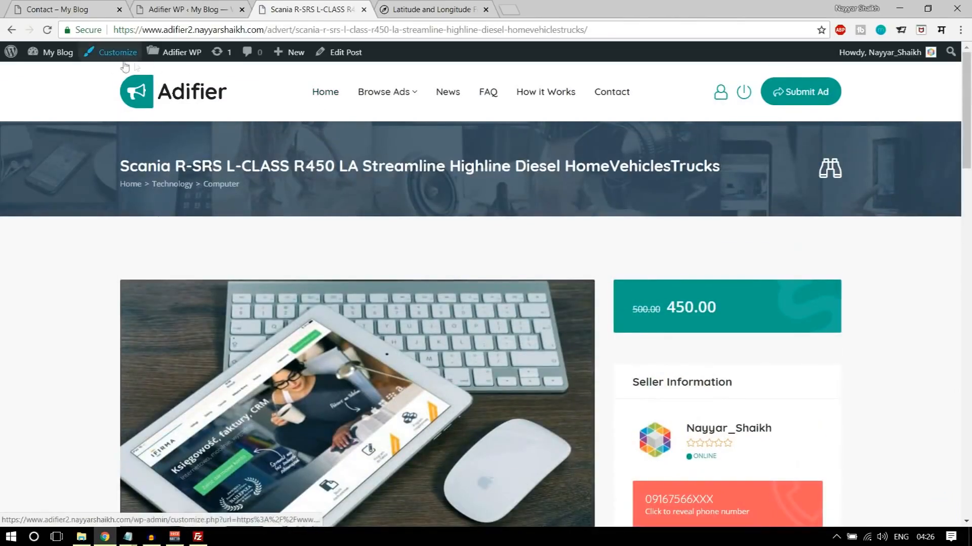
{"action": "left_click", "coordinate": [351, 55]}
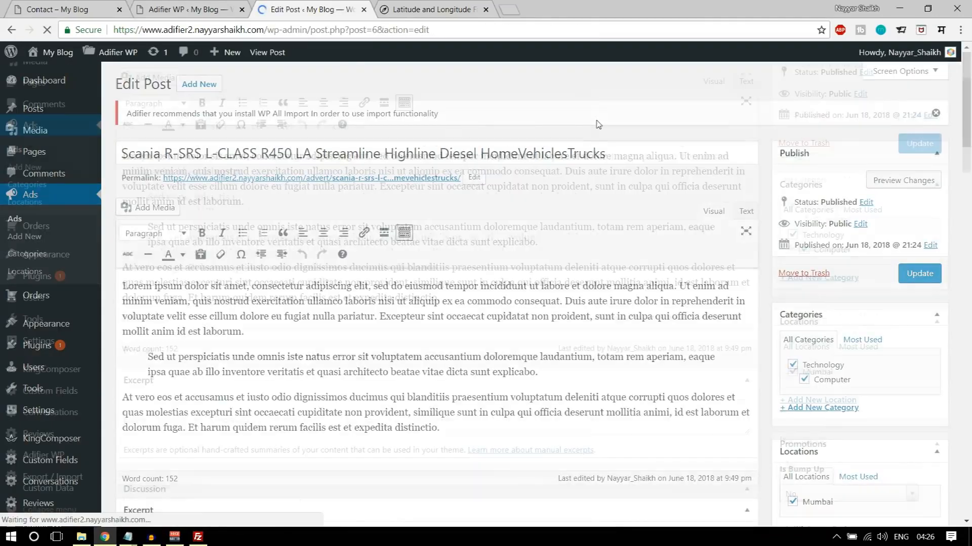
- Set the Scania ad's Is Bump Up promotion to Yes and its Highlight Until date to 06/26/2018
{"action": "scroll", "coordinate": [920, 215], "scroll_direction": "down", "scroll_amount": 8}
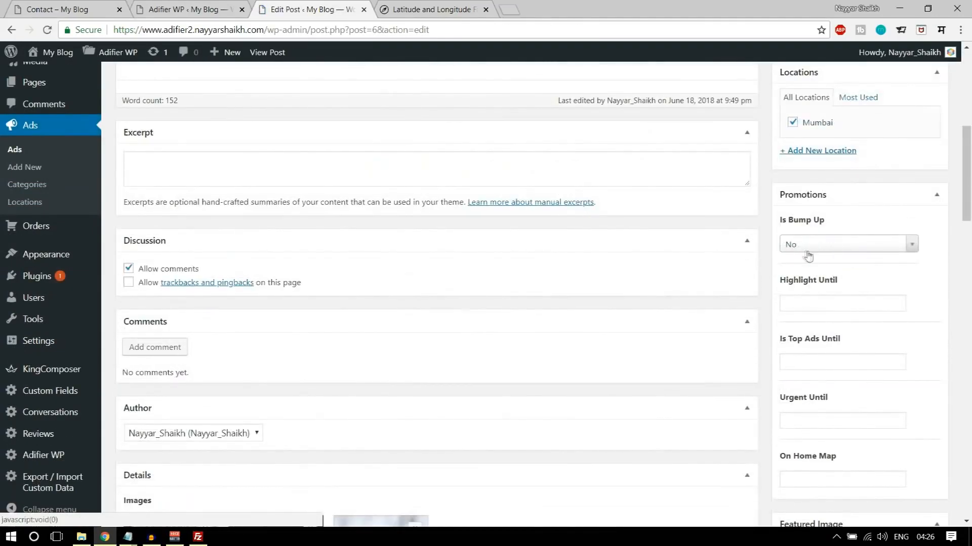
{"action": "left_click", "coordinate": [825, 243]}
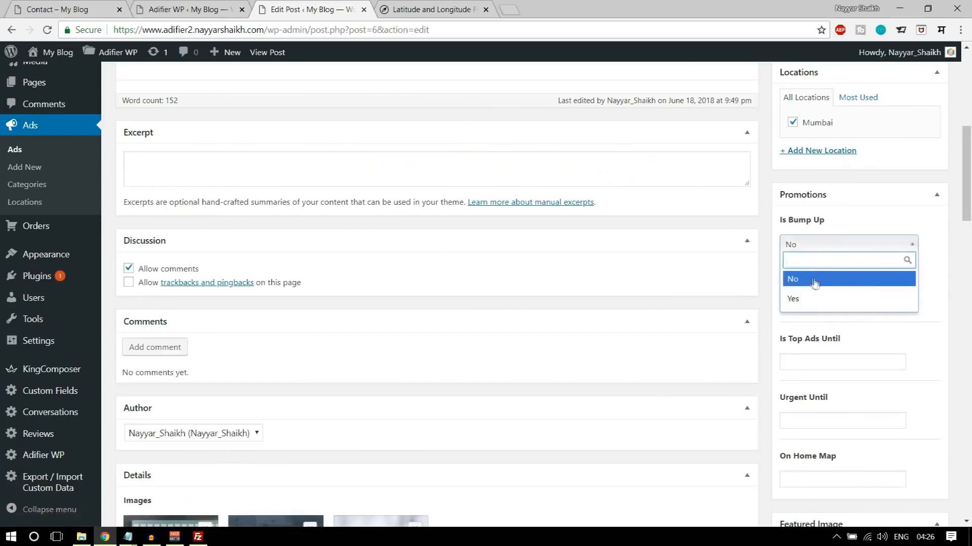
{"action": "left_click", "coordinate": [810, 297]}
{"action": "scroll", "coordinate": [894, 282], "scroll_direction": "down", "scroll_amount": 2}
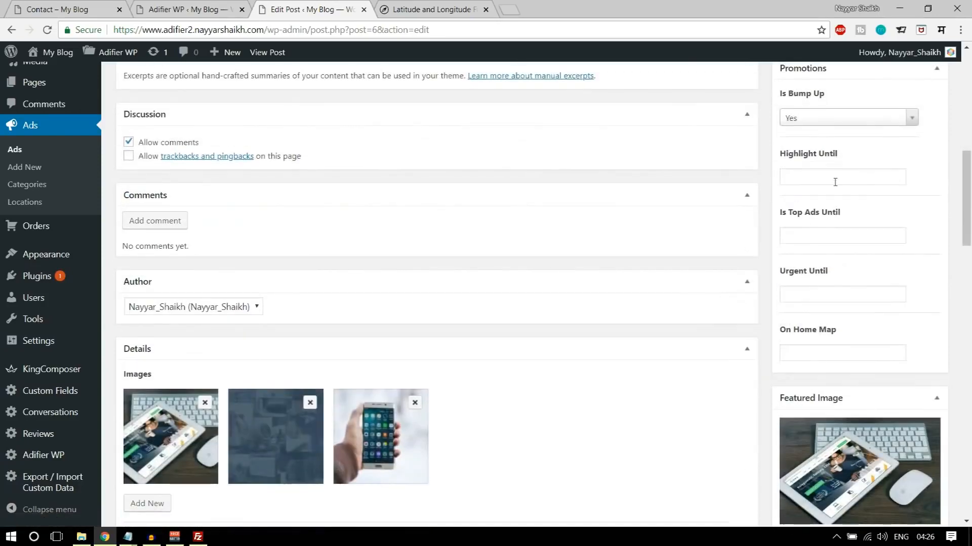
{"action": "left_click", "coordinate": [836, 178]}
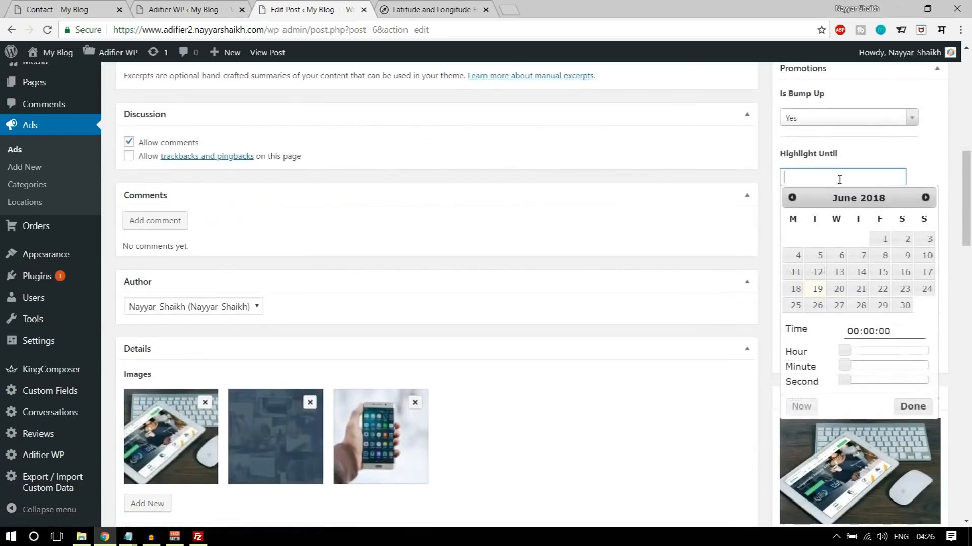
{"action": "left_click", "coordinate": [819, 308]}
{"action": "left_click", "coordinate": [906, 157]}
{"action": "scroll", "coordinate": [904, 171], "scroll_direction": "down", "scroll_amount": 1}
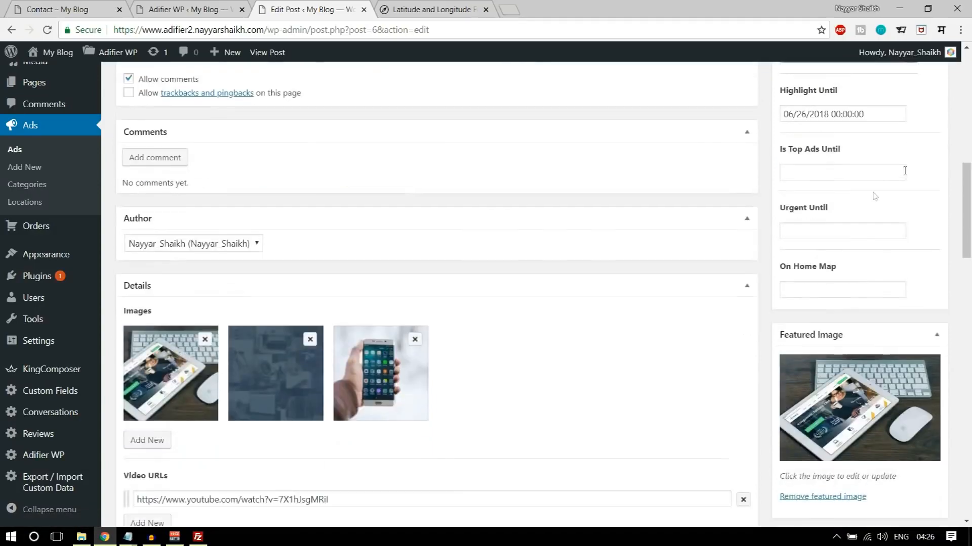
- Set both the Is Top Ads Until and Urgent Until dates of the ad to 06/26/2018
{"action": "left_click", "coordinate": [837, 172]}
{"action": "left_click", "coordinate": [817, 301]}
{"action": "left_click", "coordinate": [911, 166]}
{"action": "left_click", "coordinate": [886, 232]}
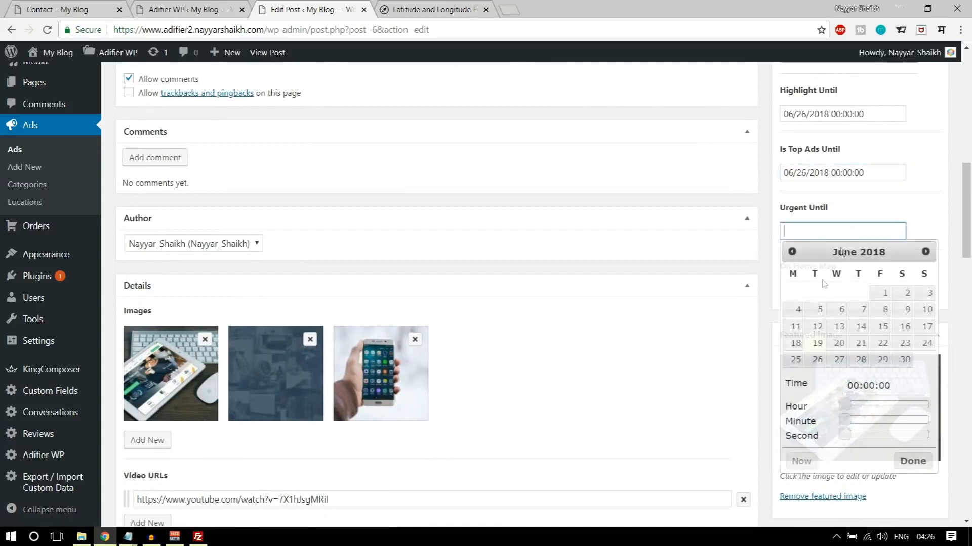
{"action": "left_click", "coordinate": [817, 359]}
{"action": "left_click", "coordinate": [933, 170]}
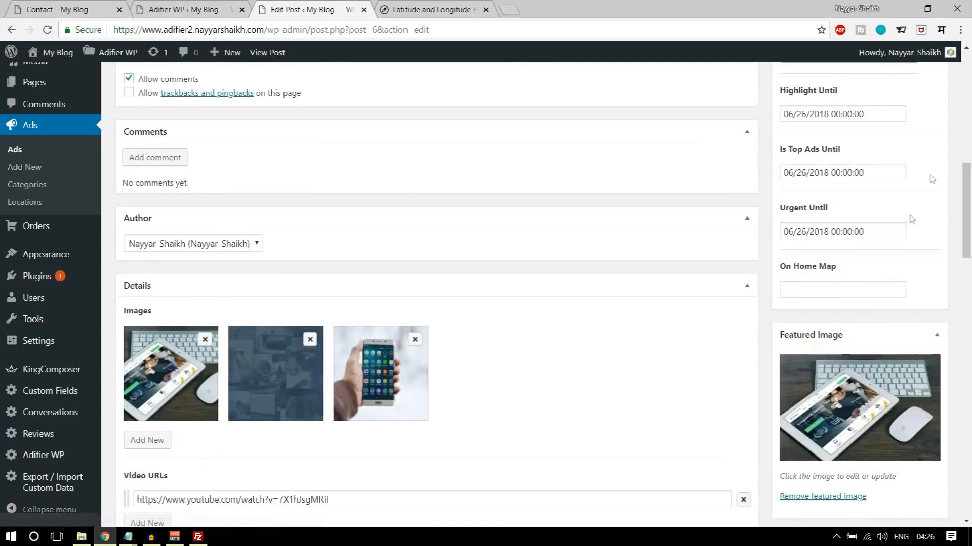
- Set the ad's On Home Map date to 06/26/2018 and update the post
{"action": "left_click", "coordinate": [842, 291]}
{"action": "left_click", "coordinate": [817, 167]}
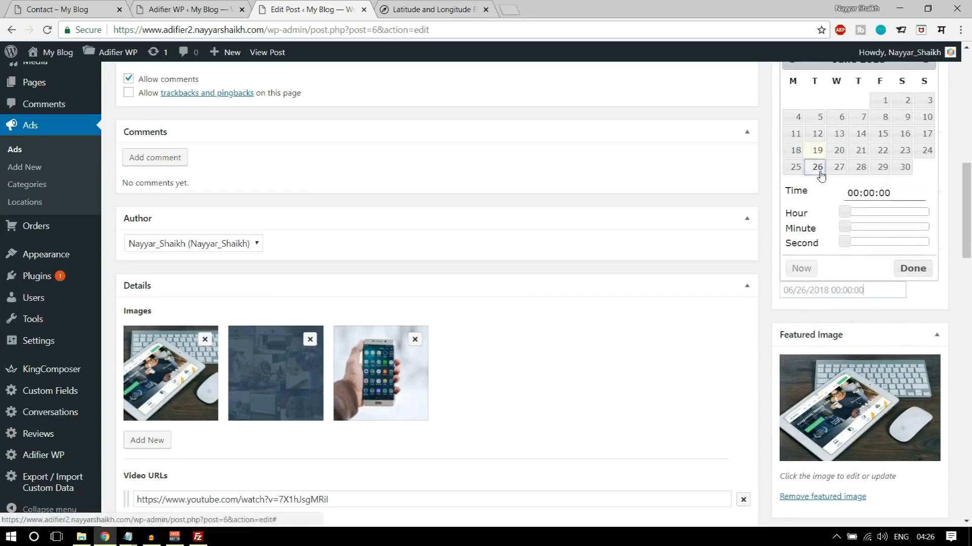
{"action": "left_click", "coordinate": [913, 268]}
{"action": "scroll", "coordinate": [885, 346], "scroll_direction": "up", "scroll_amount": 5}
{"action": "scroll", "coordinate": [888, 348], "scroll_direction": "up", "scroll_amount": 4}
{"action": "left_click", "coordinate": [914, 278]}
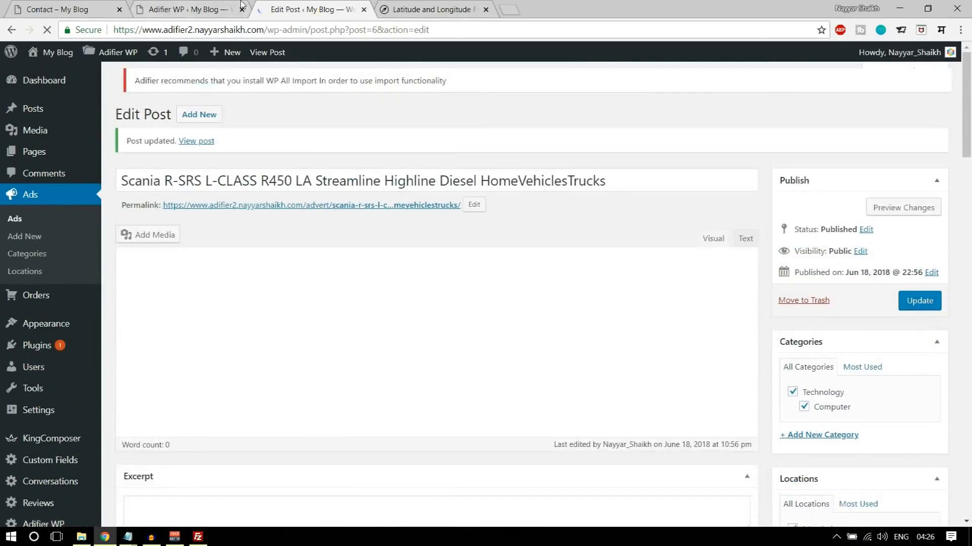
- Visit the site's homepage and check how the promoted ad appears under Latest Ads
{"action": "left_click", "coordinate": [190, 7]}
{"action": "left_click", "coordinate": [292, 7]}
{"action": "mouse_move", "coordinate": [57, 52]}
{"action": "left_click", "coordinate": [76, 71]}
{"action": "scroll", "coordinate": [86, 320], "scroll_direction": "down", "scroll_amount": 10}
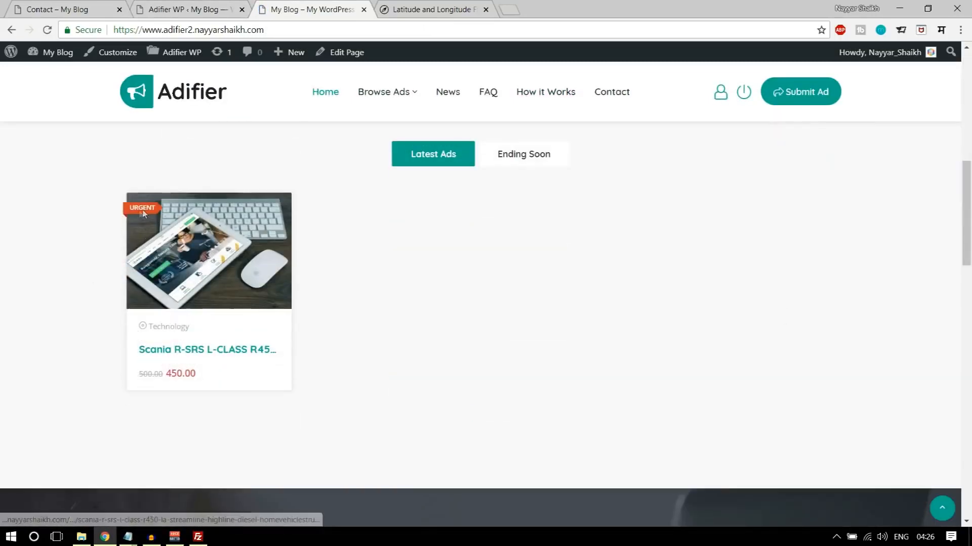
{"action": "scroll", "coordinate": [243, 282], "scroll_direction": "up", "scroll_amount": 10}
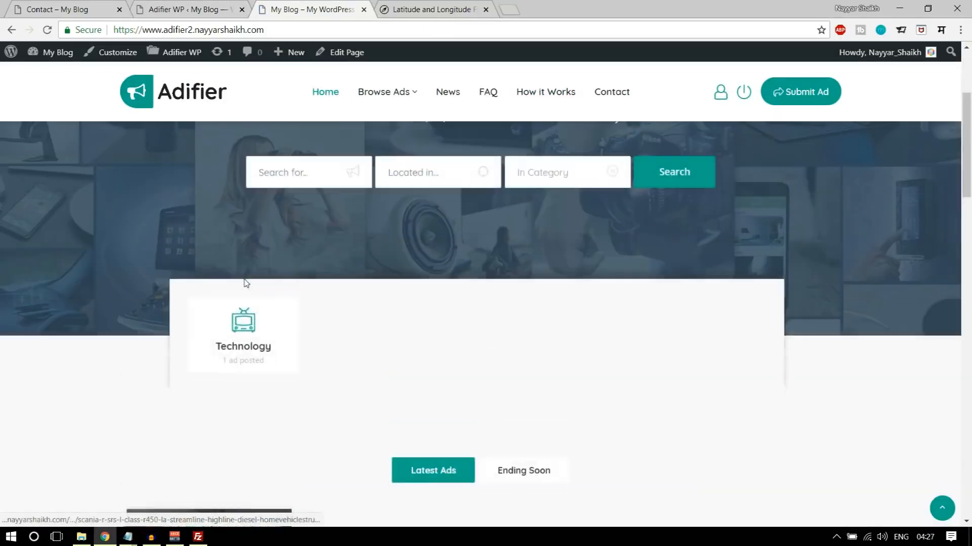
- Check the promoted ad's labels on the Browse Ads page and on the Browse with Map page
{"action": "left_click", "coordinate": [384, 96]}
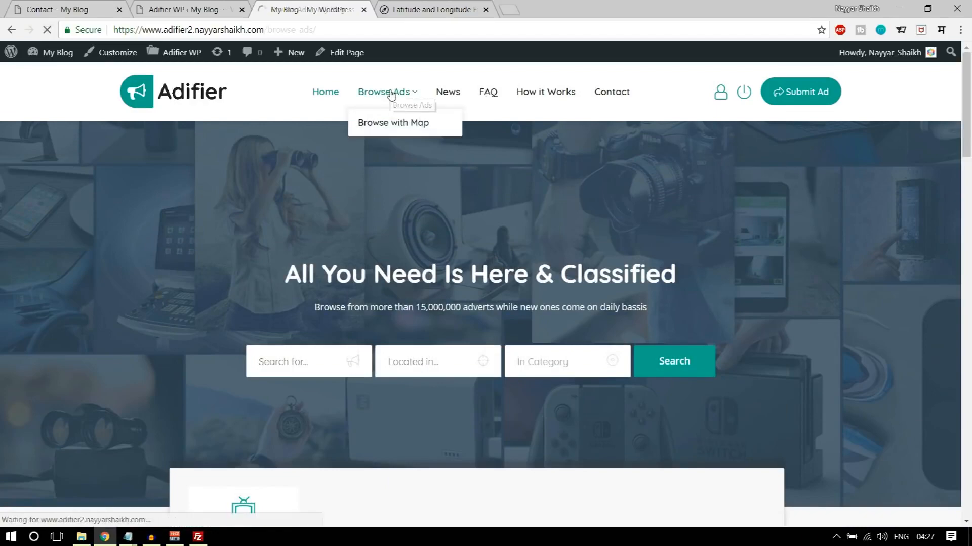
{"action": "scroll", "coordinate": [319, 235], "scroll_direction": "down", "scroll_amount": 2}
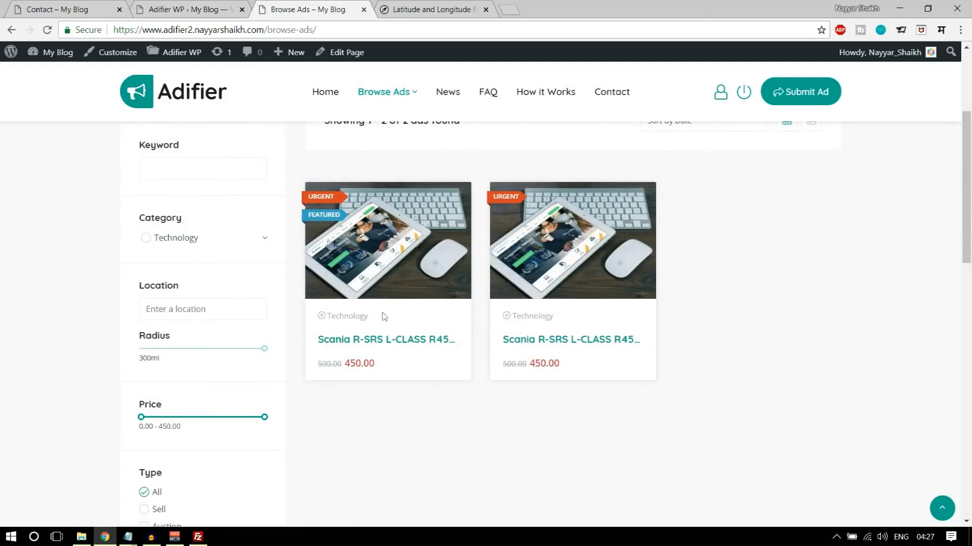
{"action": "scroll", "coordinate": [368, 324], "scroll_direction": "up", "scroll_amount": 4}
{"action": "mouse_move", "coordinate": [400, 101]}
{"action": "left_click", "coordinate": [397, 123]}
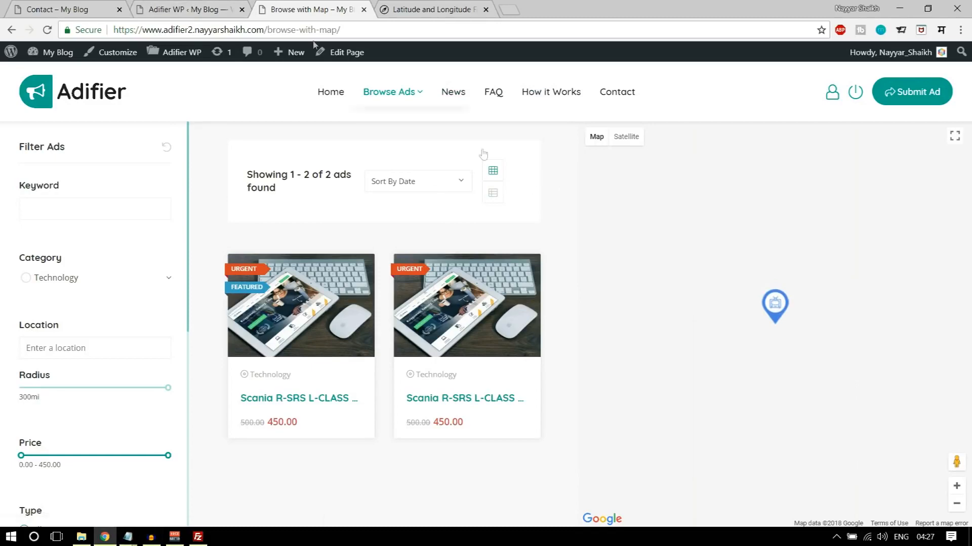
- Open the Payments section of the Adifier theme options and set the currency abbreviation to INR
{"action": "left_click", "coordinate": [199, 6]}
{"action": "scroll", "coordinate": [309, 268], "scroll_direction": "down", "scroll_amount": 1}
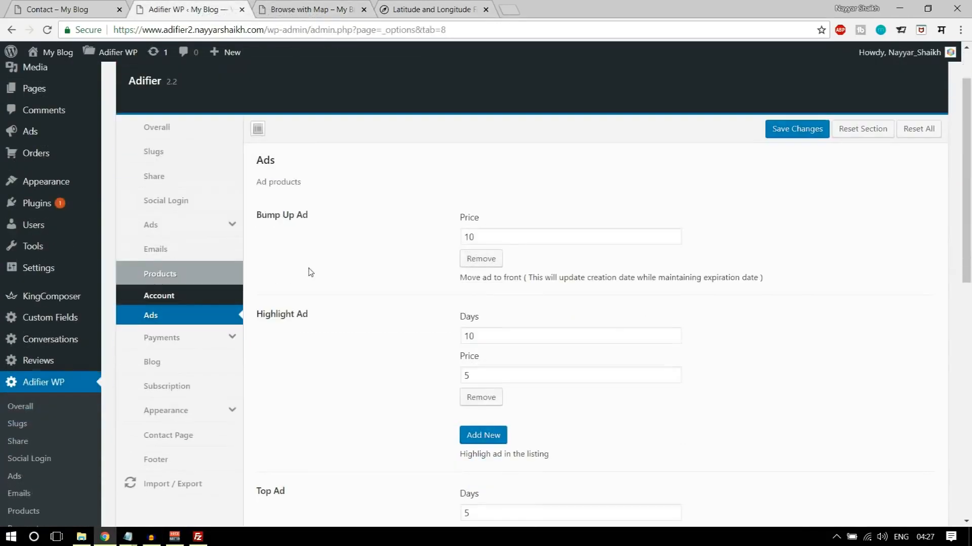
{"action": "scroll", "coordinate": [218, 260], "scroll_direction": "down", "scroll_amount": 3}
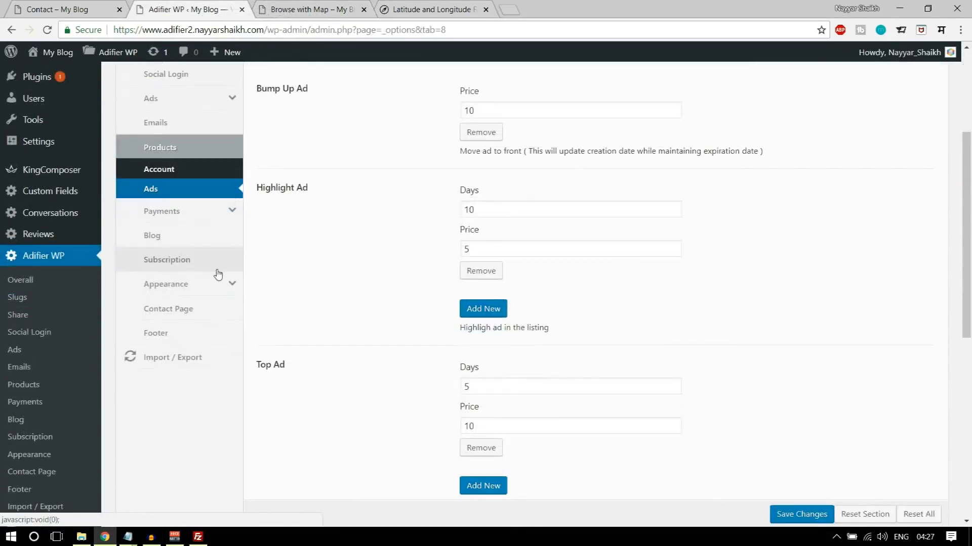
{"action": "left_click", "coordinate": [189, 213]}
{"action": "scroll", "coordinate": [554, 251], "scroll_direction": "up", "scroll_amount": 3}
{"action": "left_click", "coordinate": [499, 219]}
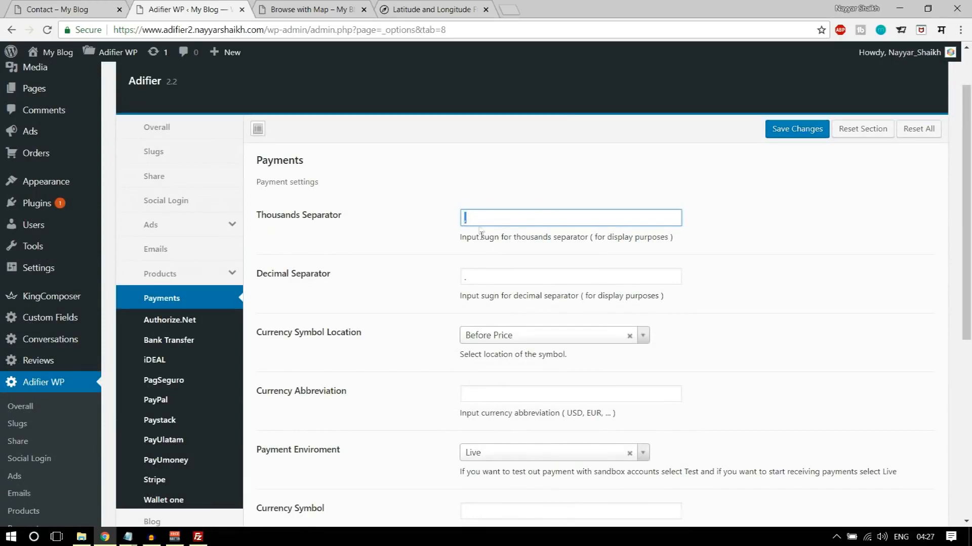
{"action": "scroll", "coordinate": [758, 247], "scroll_direction": "down", "scroll_amount": 1}
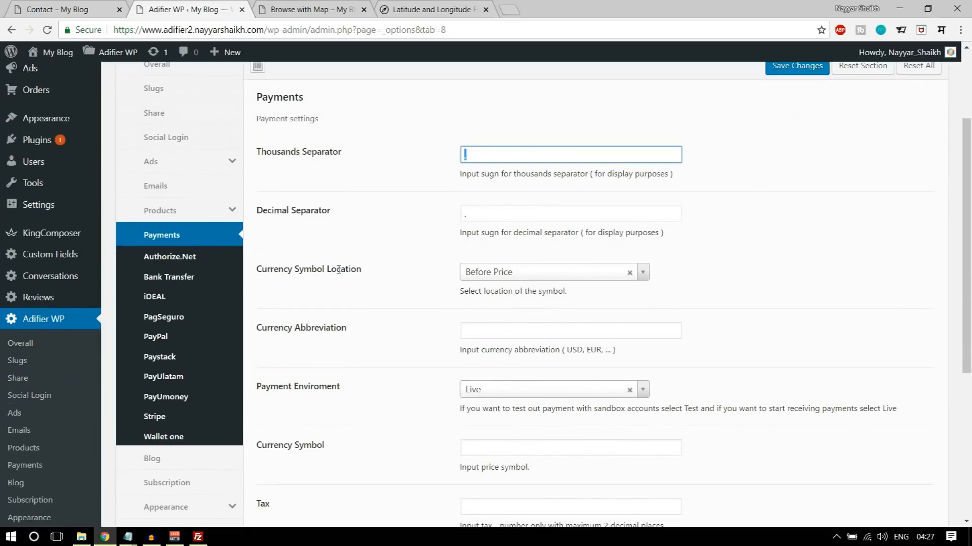
{"action": "scroll", "coordinate": [557, 286], "scroll_direction": "down", "scroll_amount": 1}
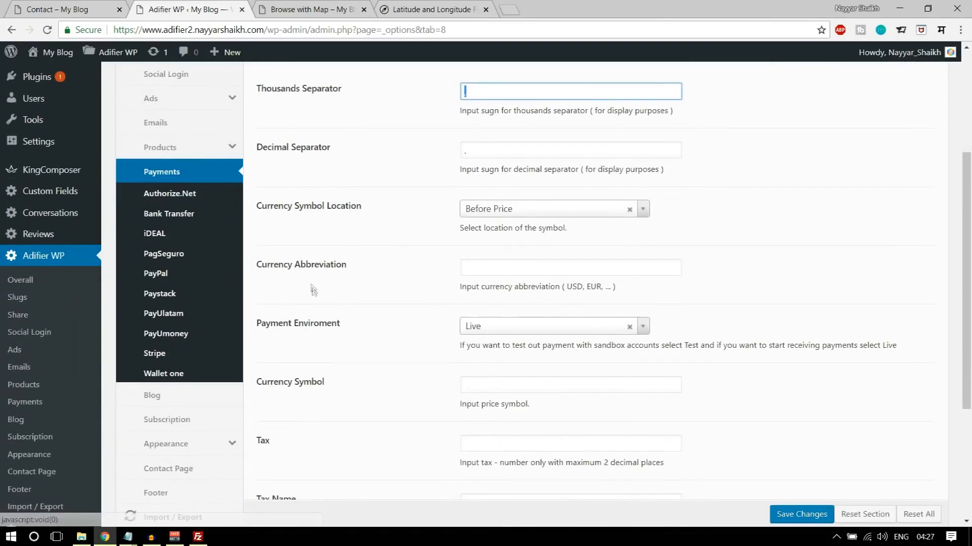
{"action": "left_click", "coordinate": [479, 267]}
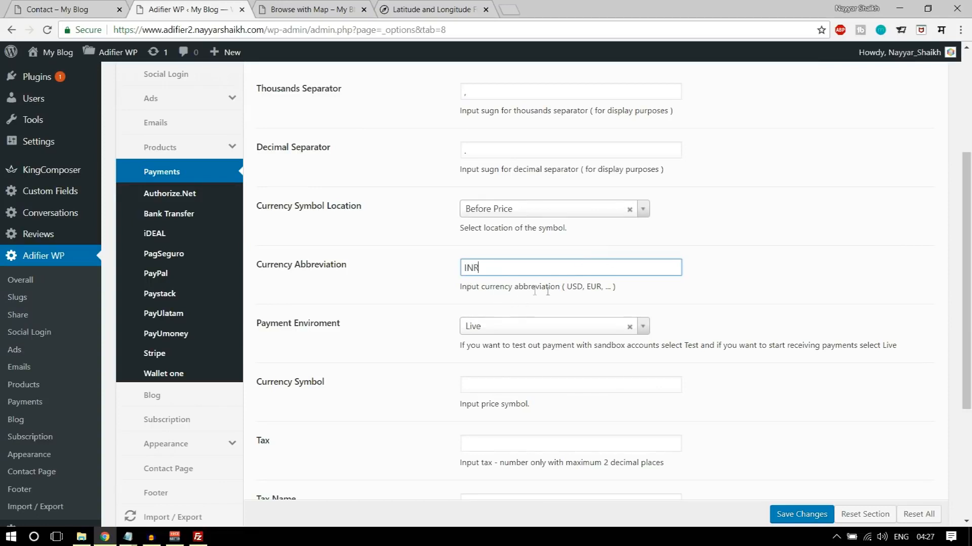
- Set the currency symbol to ₹ and the tax to 10 with the name GST, and save the payment options
{"action": "scroll", "coordinate": [759, 281], "scroll_direction": "down", "scroll_amount": 3}
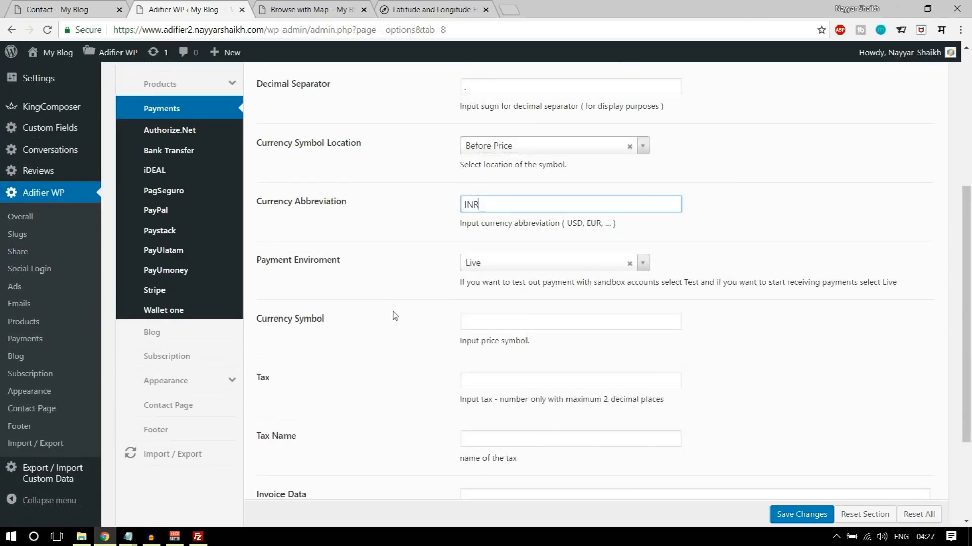
{"action": "left_click", "coordinate": [521, 259]}
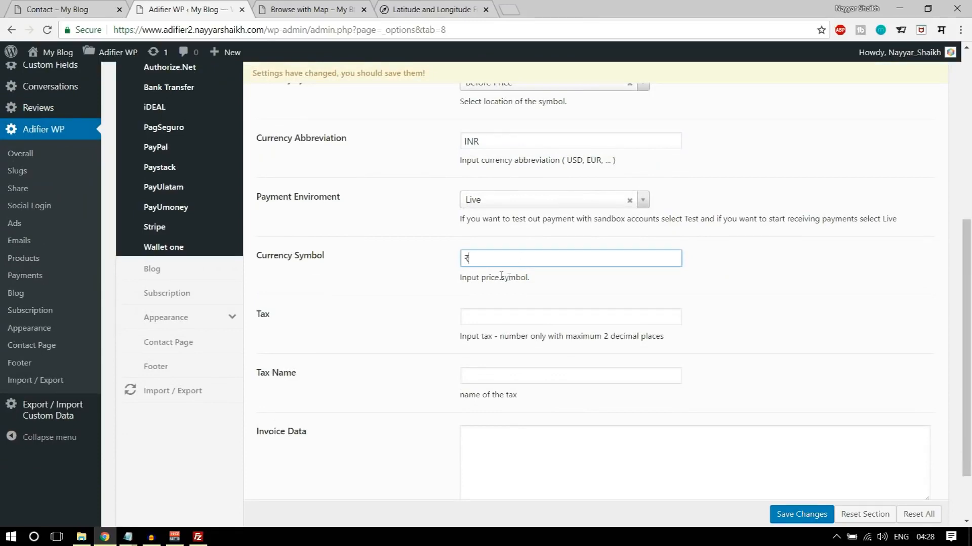
{"action": "scroll", "coordinate": [522, 308], "scroll_direction": "down", "scroll_amount": 2}
{"action": "left_click", "coordinate": [515, 254]}
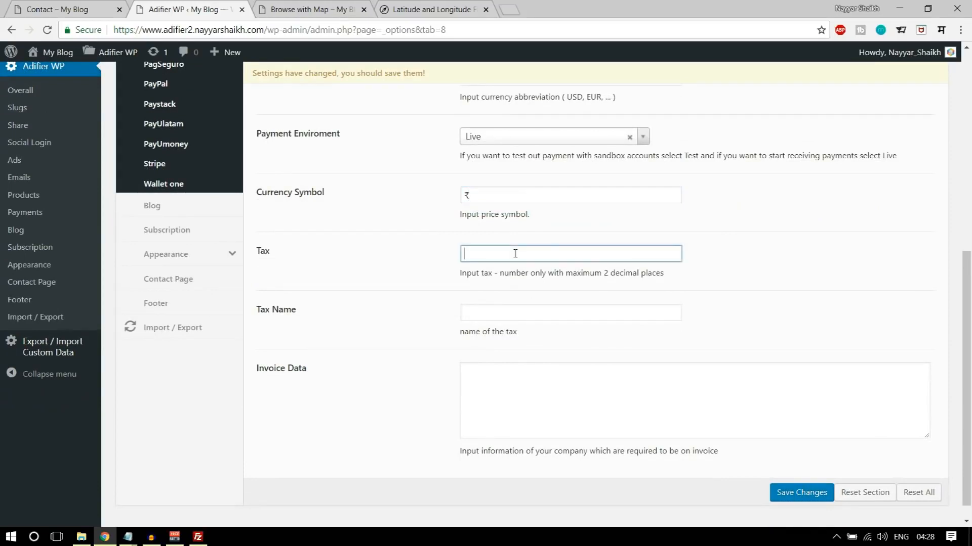
{"action": "left_click", "coordinate": [546, 320]}
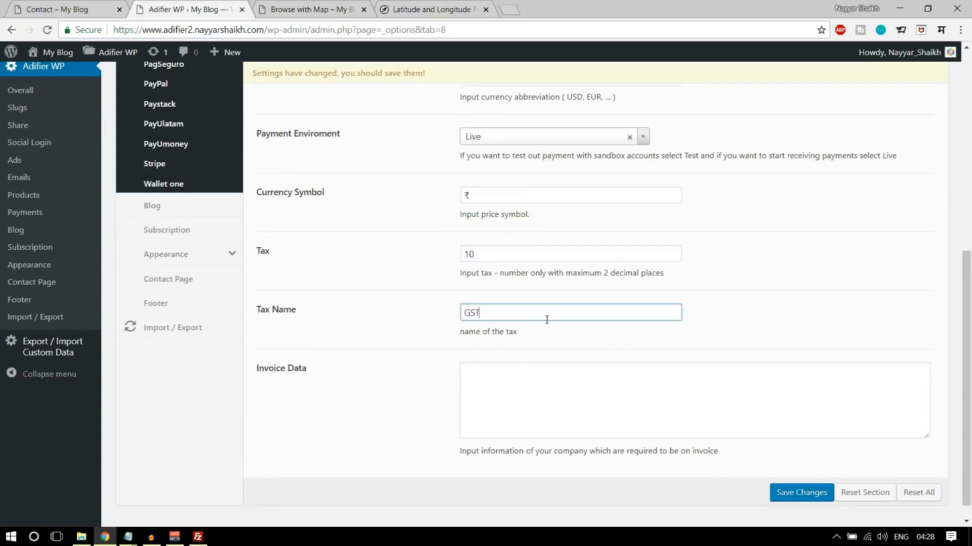
{"action": "left_click", "coordinate": [793, 501]}
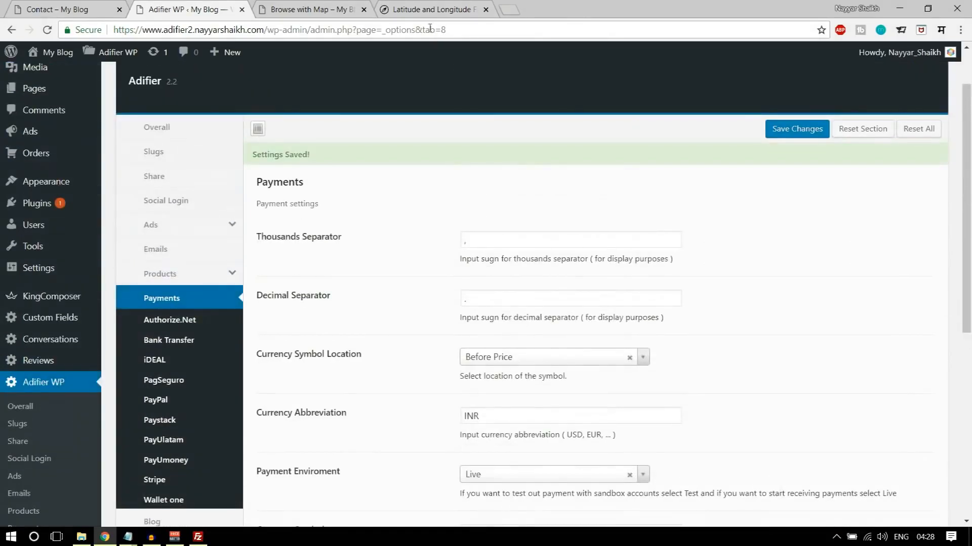
- Open the Scania ad from the map listing and check the currency symbol in its price
{"action": "left_click", "coordinate": [310, 9]}
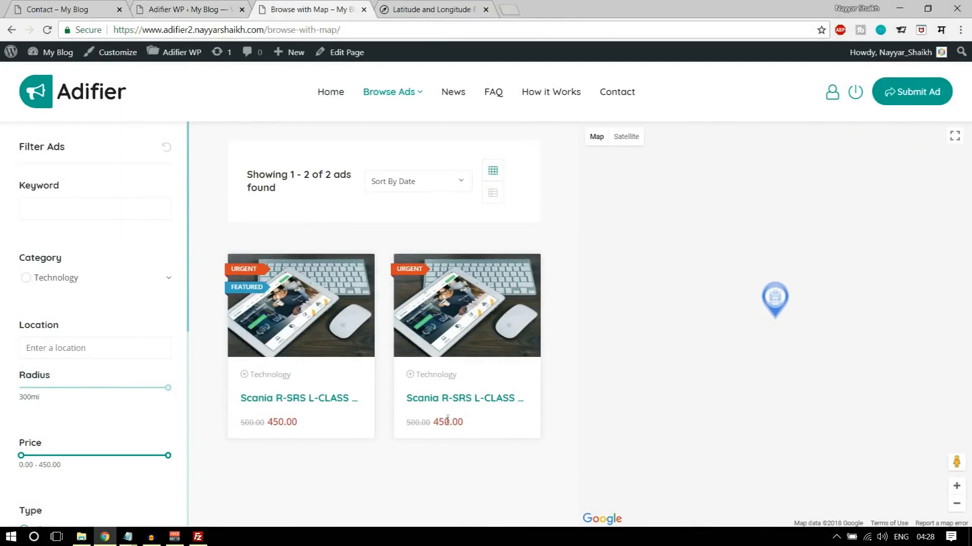
{"action": "left_click", "coordinate": [464, 326]}
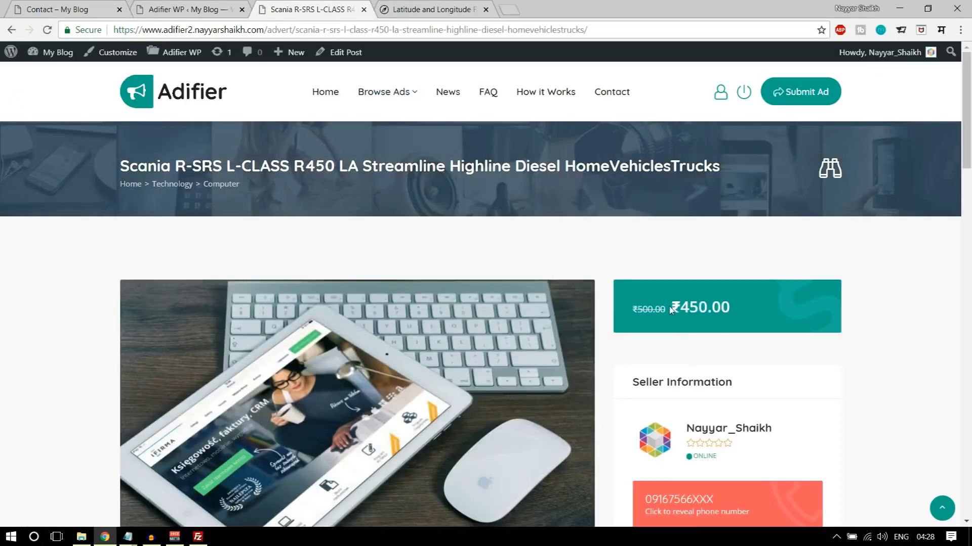
{"action": "left_click_drag", "start_coordinate": [676, 307], "coordinate": [711, 307]}
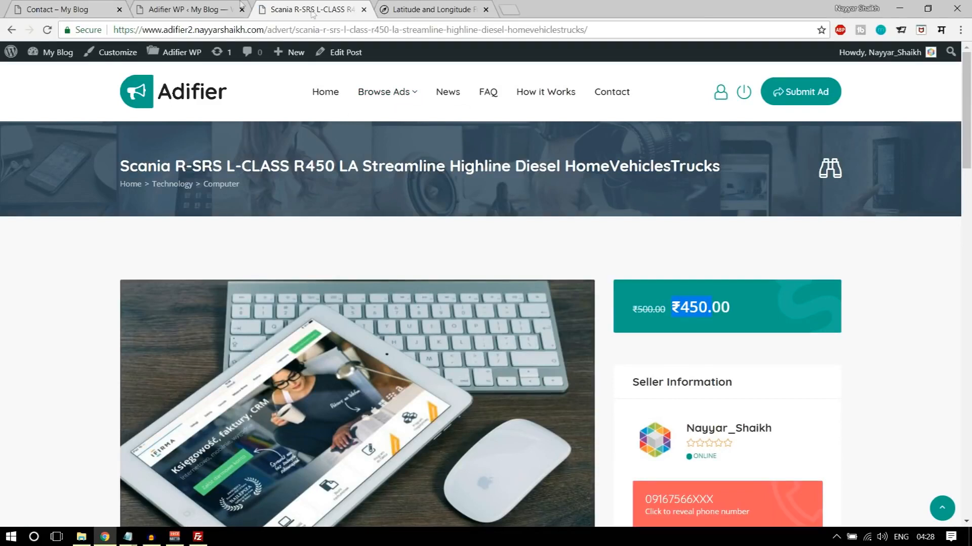
- Open the Bank Transfer settings in the payment options and set Enable Bank Transfer to Yes
{"action": "left_click", "coordinate": [203, 9]}
{"action": "scroll", "coordinate": [816, 381], "scroll_direction": "down", "scroll_amount": 5}
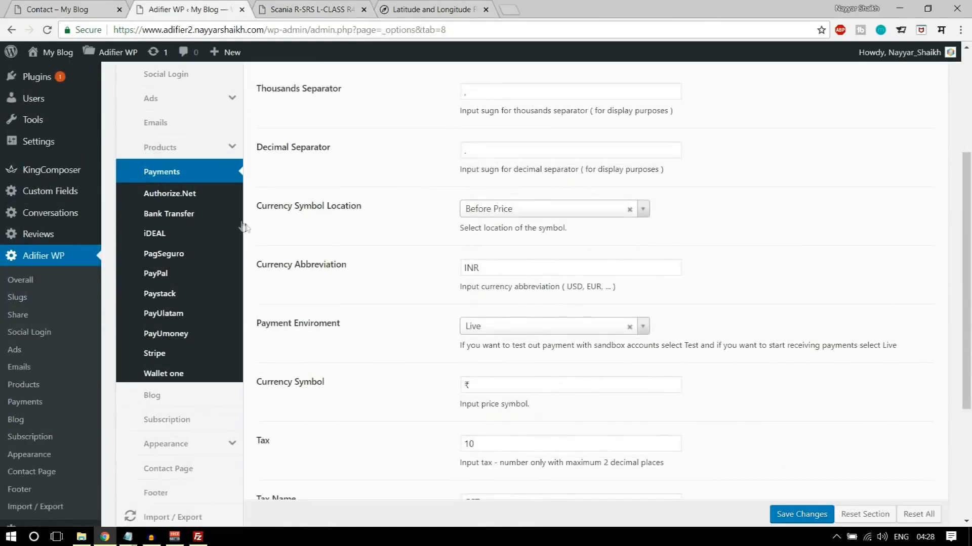
{"action": "left_click", "coordinate": [182, 217]}
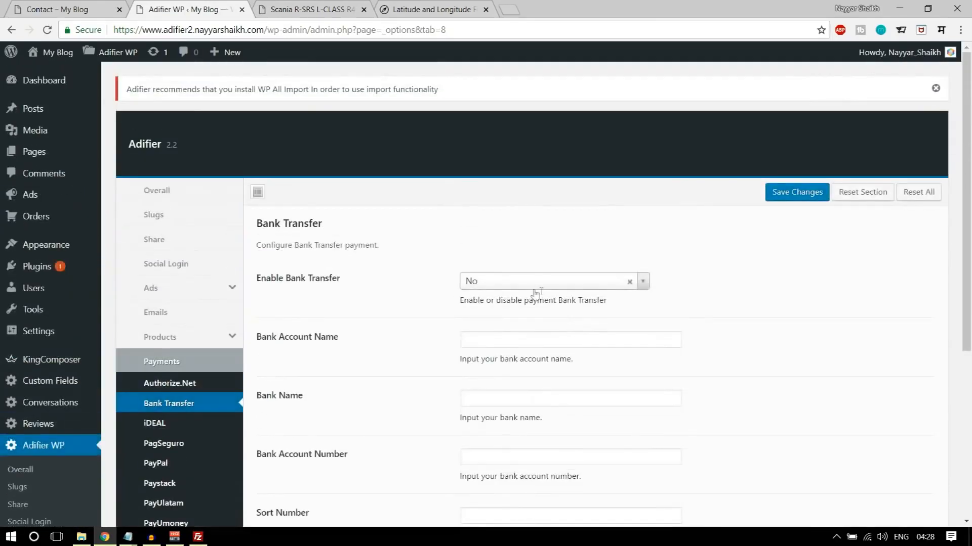
{"action": "left_click", "coordinate": [529, 282]}
{"action": "left_click", "coordinate": [513, 317]}
- Enter State Bank of India as the bank name and the account holder's name as the bank account name
{"action": "scroll", "coordinate": [658, 298], "scroll_direction": "down", "scroll_amount": 3}
{"action": "left_click", "coordinate": [554, 234]}
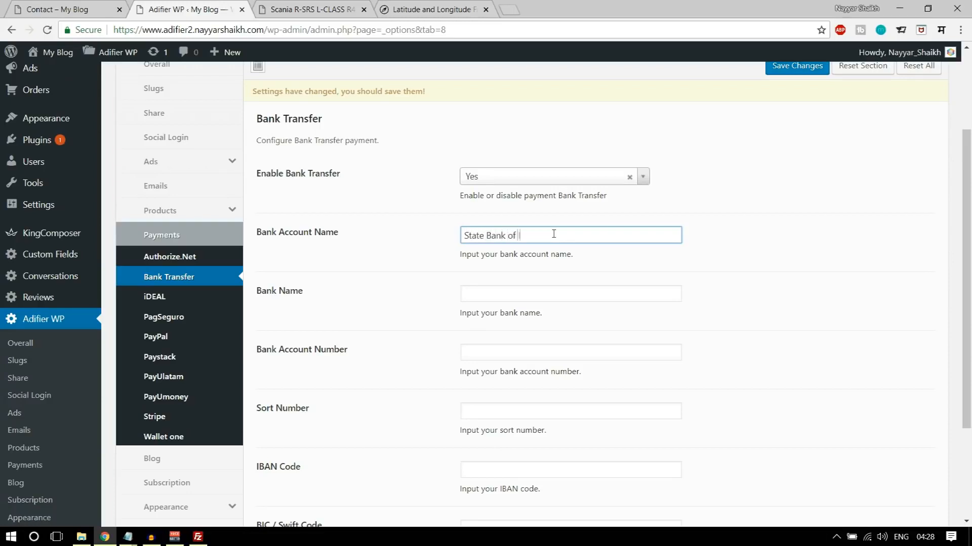
{"action": "scroll", "coordinate": [554, 233], "scroll_direction": "down", "scroll_amount": 2}
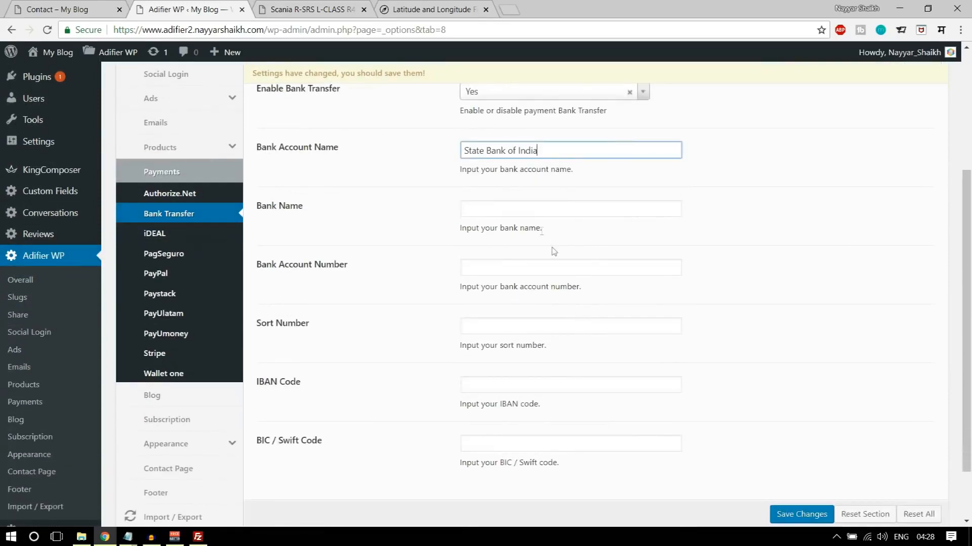
{"action": "left_click_drag", "start_coordinate": [548, 154], "coordinate": [454, 154]}
{"action": "key", "text": "ctrl+x"}
{"action": "left_click", "coordinate": [490, 208]}
{"action": "key", "text": "ctrl+v"}
{"action": "left_click", "coordinate": [514, 147]}
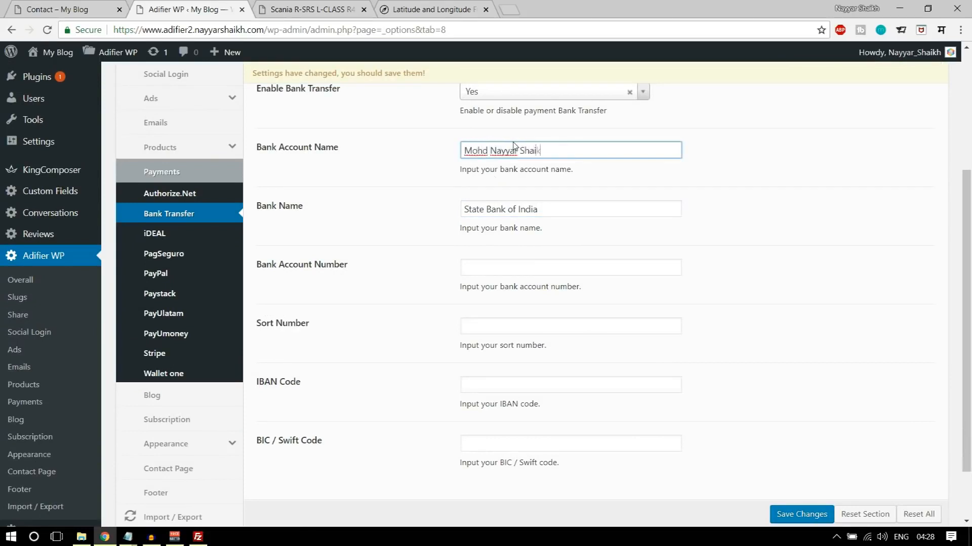
- Enter the bank account number and select it for copying
{"action": "left_click", "coordinate": [516, 268]}
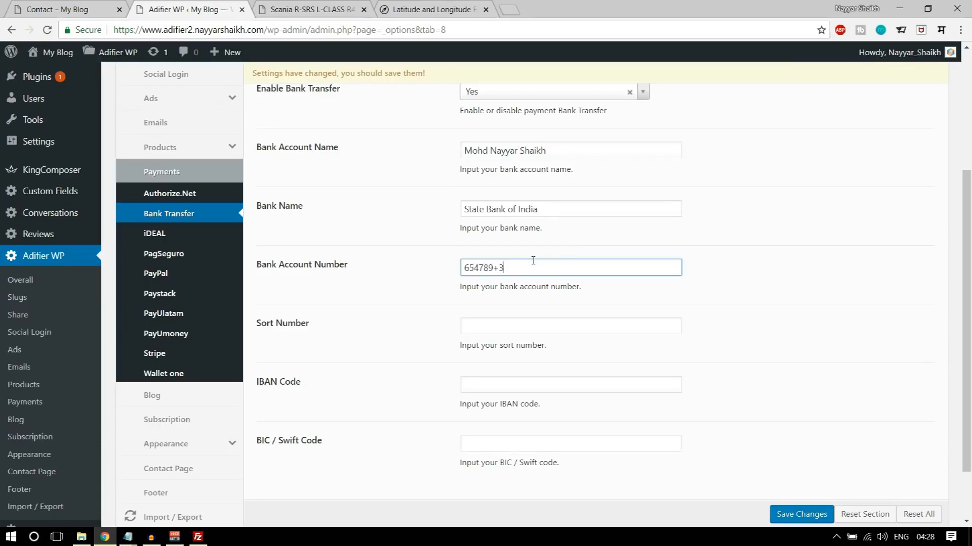
{"action": "scroll", "coordinate": [533, 260], "scroll_direction": "down", "scroll_amount": 1}
{"action": "left_click", "coordinate": [529, 265]}
{"action": "left_click", "coordinate": [399, 206]}
{"action": "left_click", "coordinate": [473, 201]}
{"action": "double_click", "coordinate": [473, 201]}
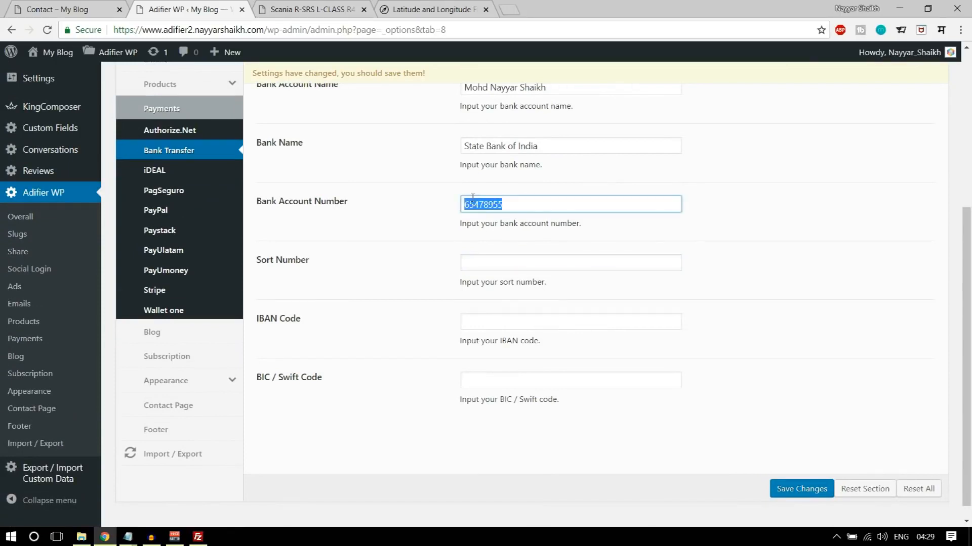
- Fill the Sort Number, IBAN Code and BIC / Swift Code with the copied account number and save the changes
{"action": "left_click", "coordinate": [488, 256]}
{"action": "key", "text": "ctrl+v"}
{"action": "left_click", "coordinate": [503, 317]}
{"action": "key", "text": "ctrl+v"}
{"action": "left_click", "coordinate": [542, 382]}
{"action": "key", "text": "ctrl+v"}
{"action": "left_click", "coordinate": [803, 488]}
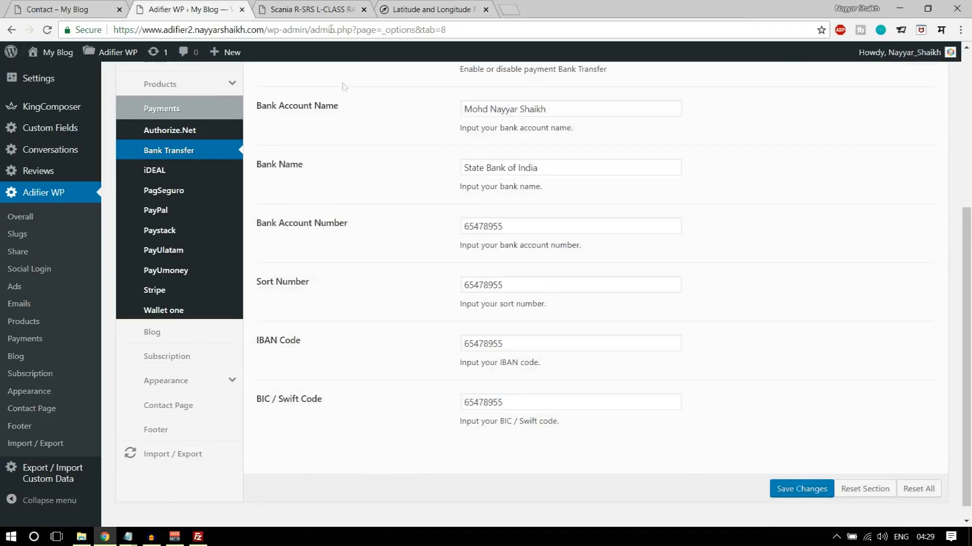
- Reload the sample Scania ad page and review its price, seller information and details
{"action": "left_click", "coordinate": [325, 14]}
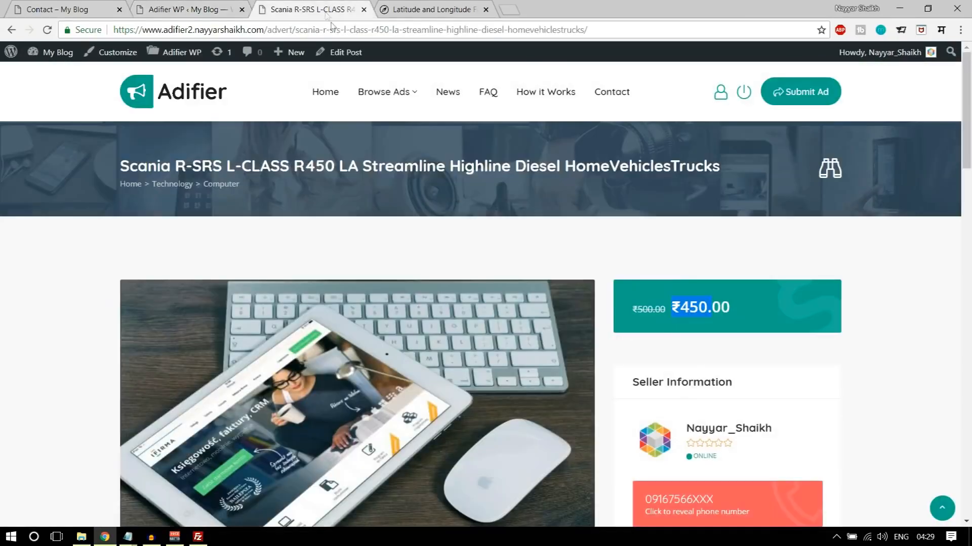
{"action": "left_click", "coordinate": [47, 31]}
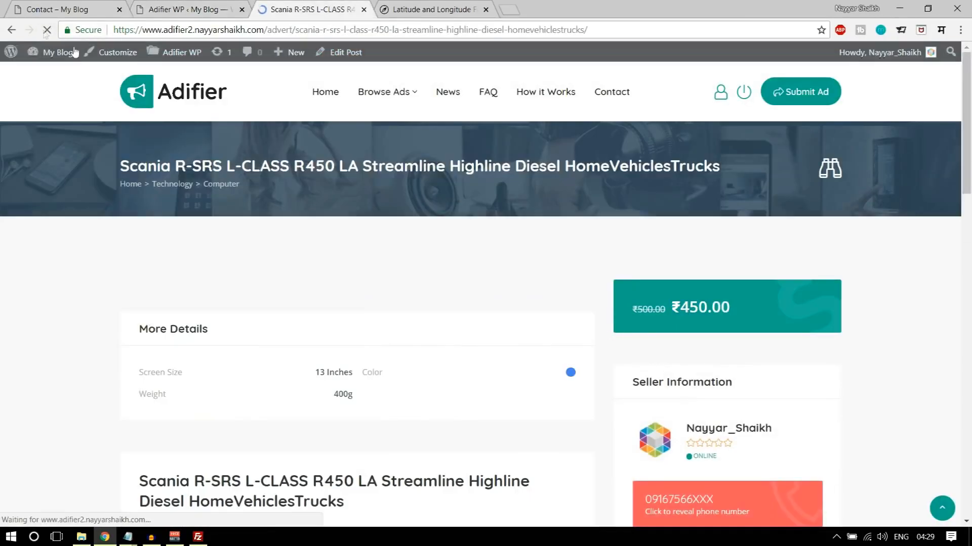
{"action": "scroll", "coordinate": [867, 326], "scroll_direction": "down", "scroll_amount": 6}
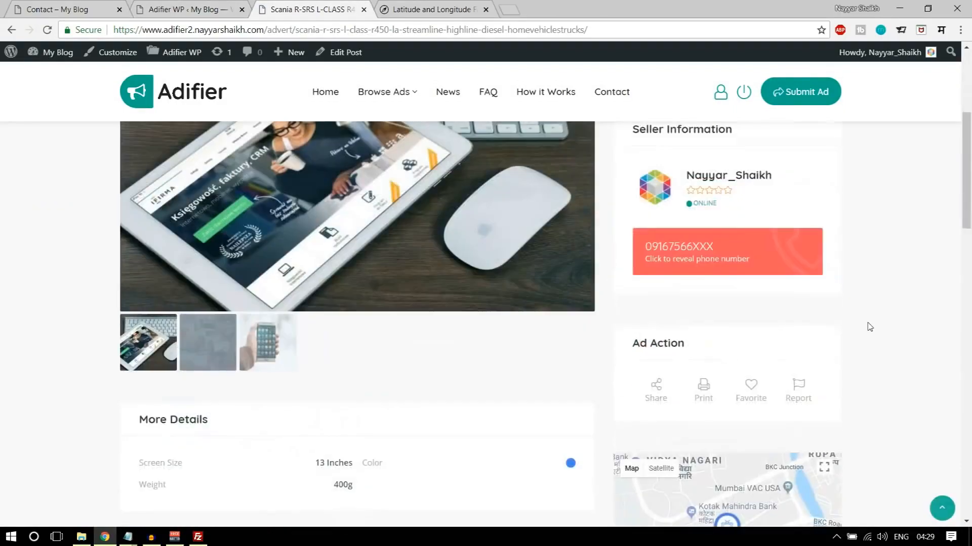
{"action": "scroll", "coordinate": [878, 367], "scroll_direction": "up", "scroll_amount": 5}
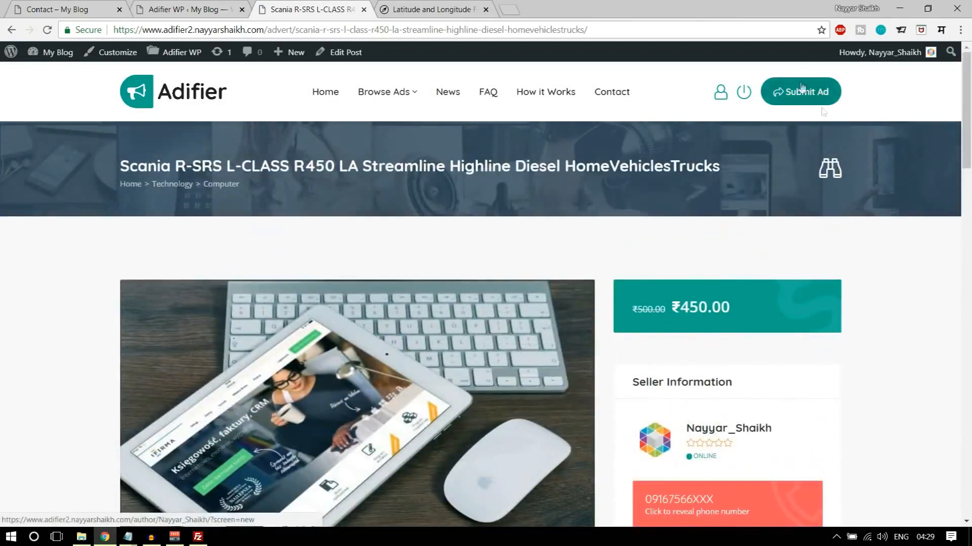
- In the Adifier payment options, set Enable PayPal to Yes, leave both PayPal token fields empty and save the changes
{"action": "left_click", "coordinate": [251, 7]}
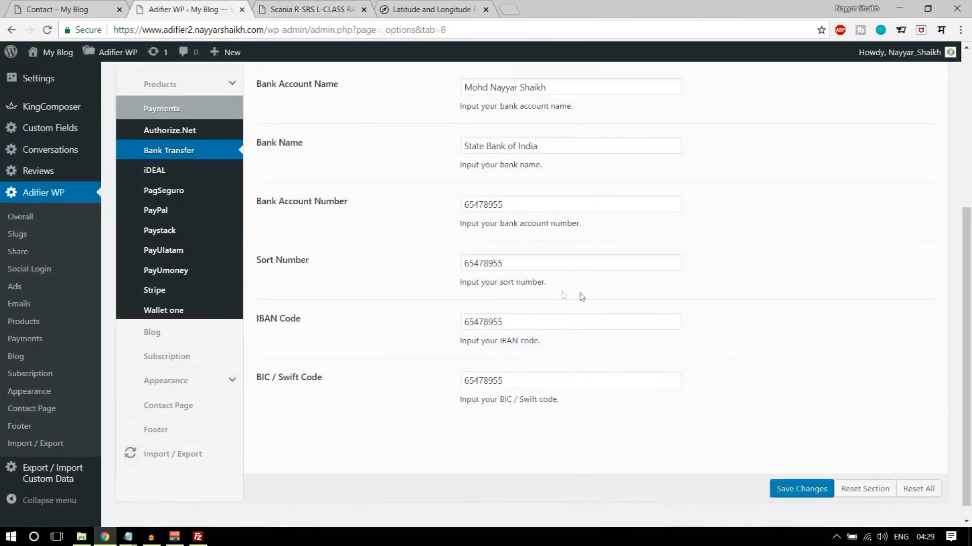
{"action": "left_click", "coordinate": [156, 210]}
{"action": "left_click", "coordinate": [546, 164]}
{"action": "left_click", "coordinate": [530, 192]}
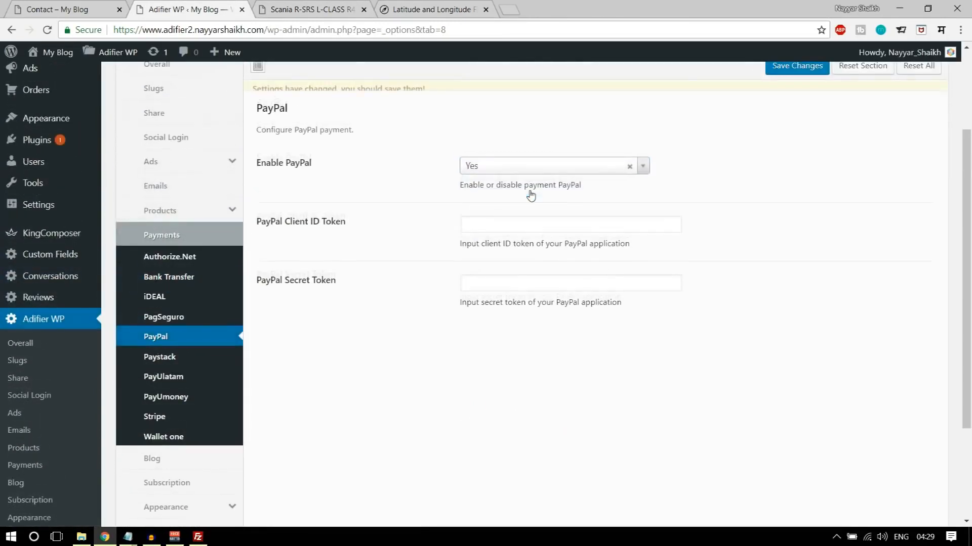
{"action": "left_click", "coordinate": [531, 235]}
{"action": "left_click", "coordinate": [523, 306]}
{"action": "left_click", "coordinate": [504, 290]}
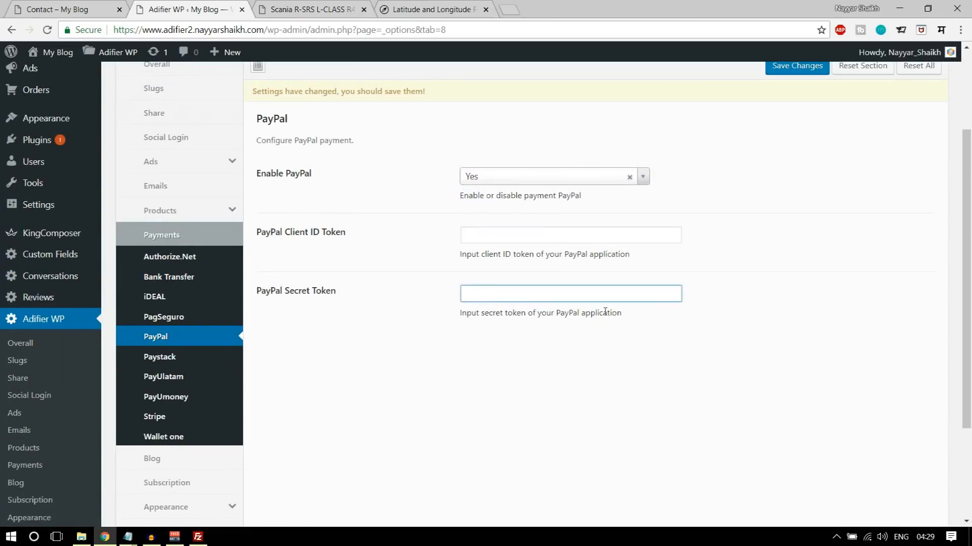
{"action": "scroll", "coordinate": [833, 458], "scroll_direction": "down", "scroll_amount": 3}
{"action": "left_click", "coordinate": [798, 478]}
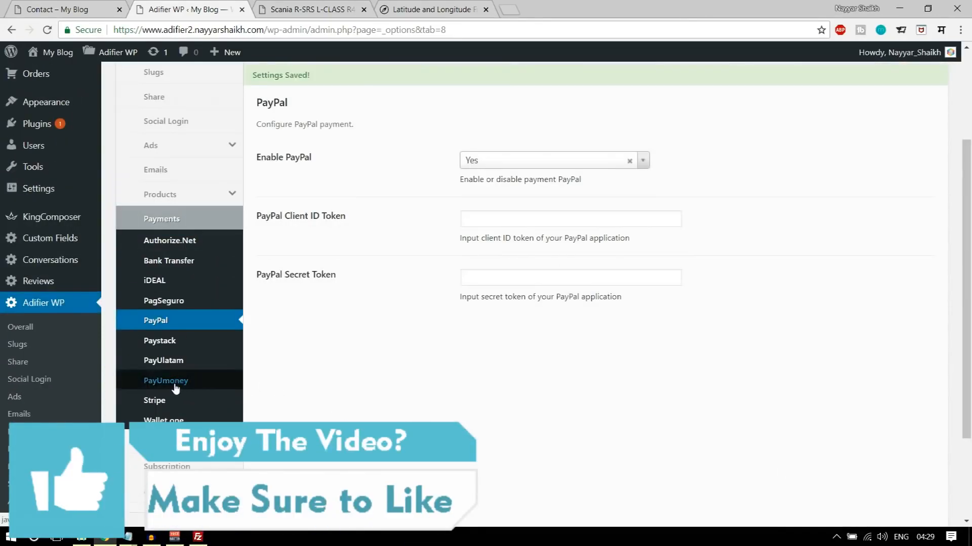
- Open the Stripe settings in the payment options and set Enable Stripe to Yes
{"action": "left_click", "coordinate": [158, 384]}
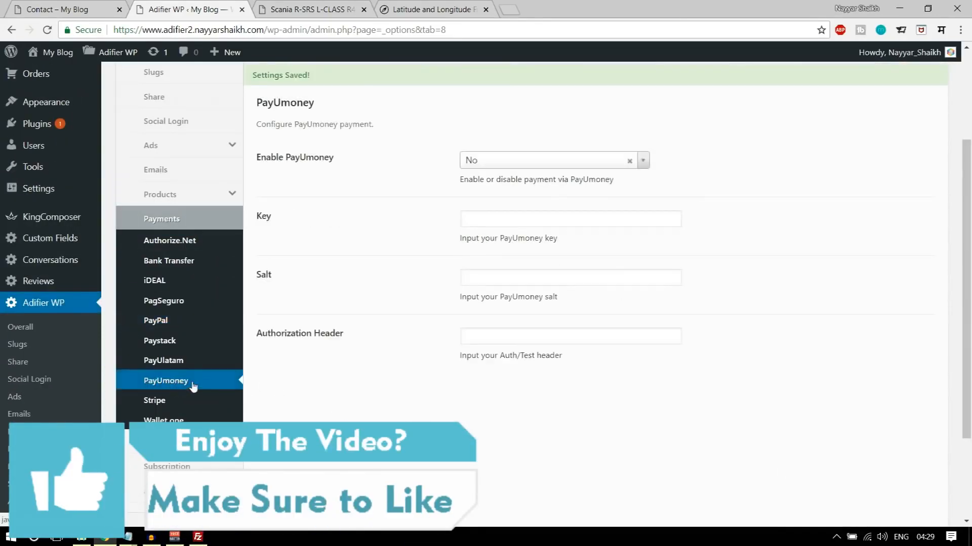
{"action": "left_click", "coordinate": [169, 401]}
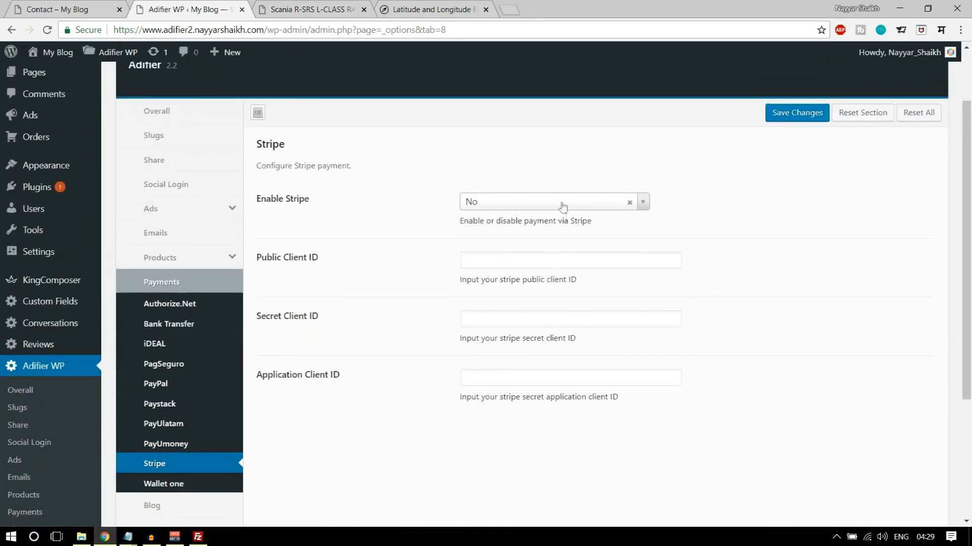
{"action": "scroll", "coordinate": [525, 255], "scroll_direction": "down", "scroll_amount": 1}
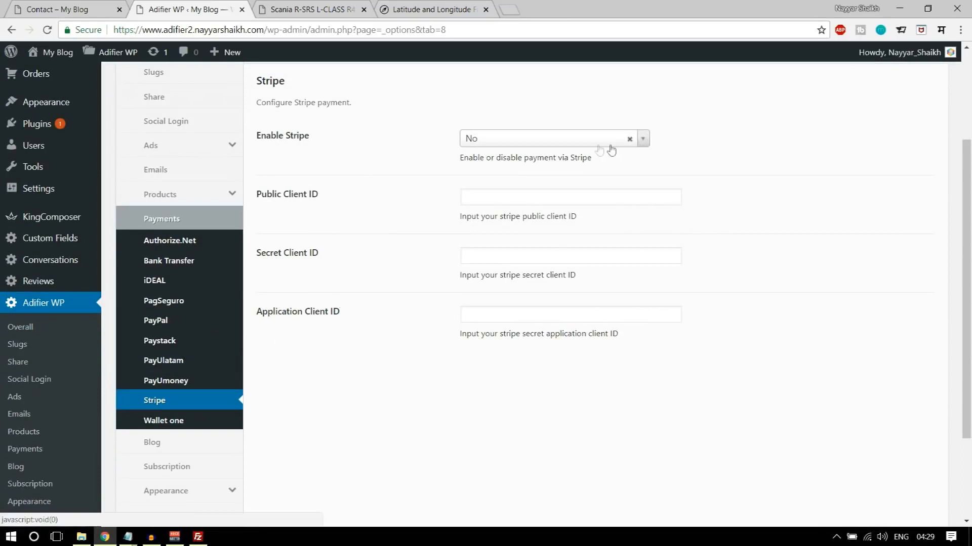
{"action": "left_click", "coordinate": [574, 144]}
{"action": "left_click", "coordinate": [582, 173]}
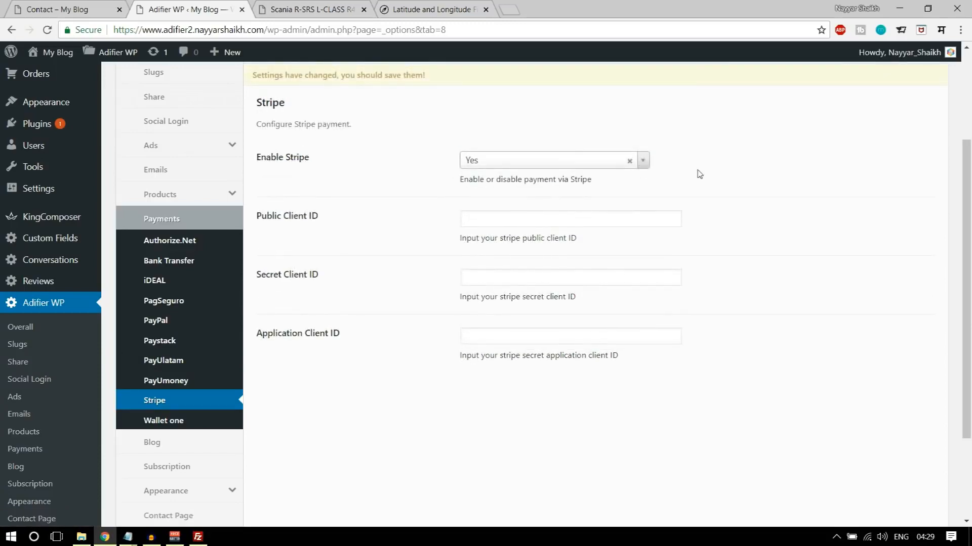
- Open the Stripe dashboard's API keys page in a new tab and reveal the live secret key by authenticating with the account password
{"action": "left_click", "coordinate": [509, 9]}
{"action": "type", "text": "dashboard.stripe.com/account/apikeys"}
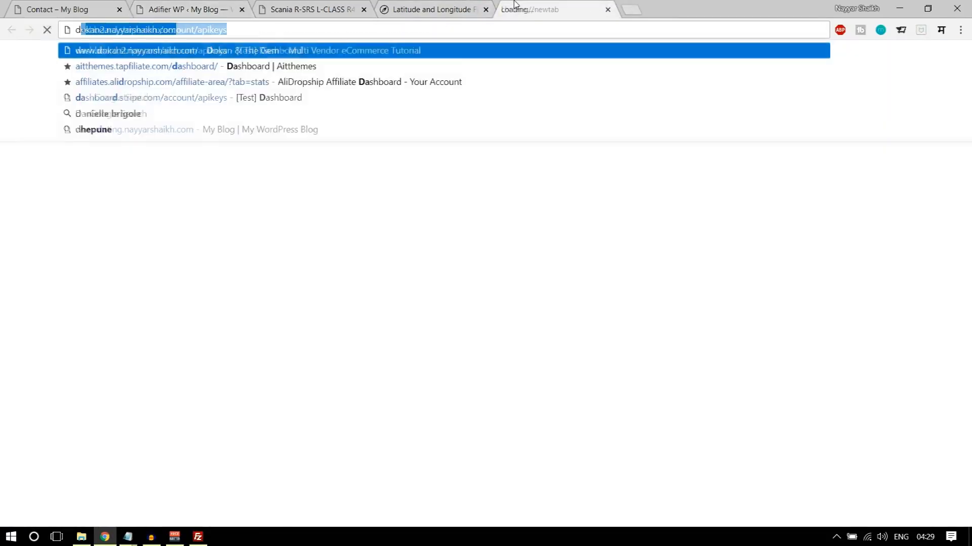
{"action": "key", "text": "Return"}
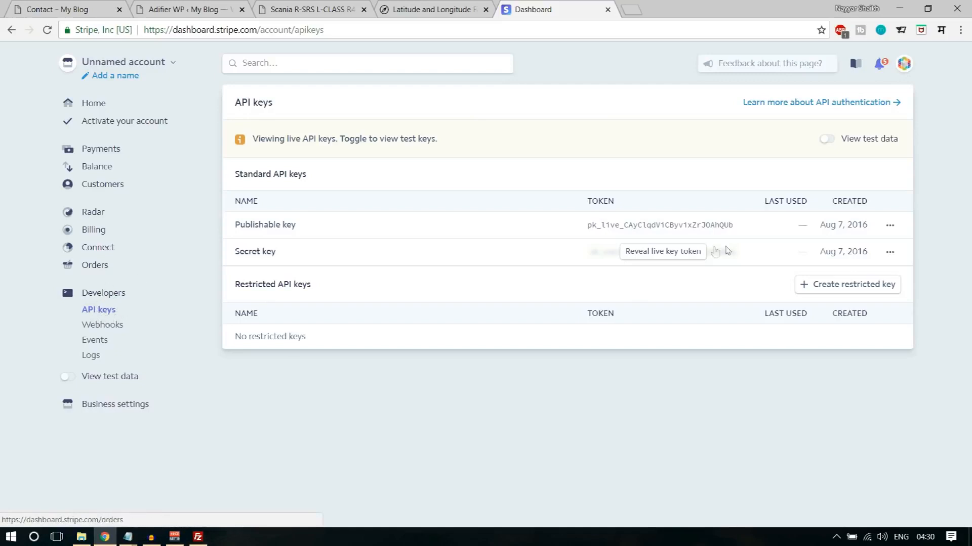
{"action": "left_click", "coordinate": [646, 253]}
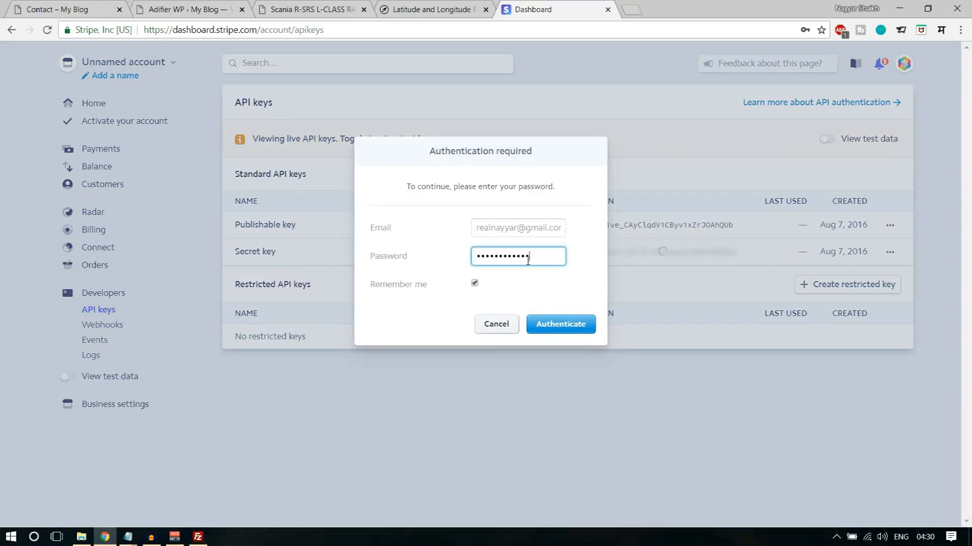
{"action": "left_click", "coordinate": [566, 324]}
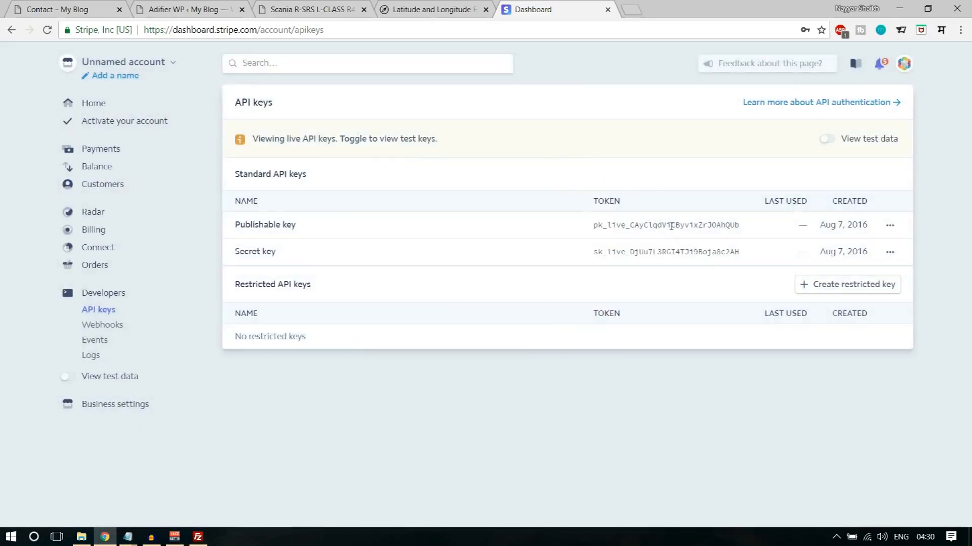
- Copy the publishable key from the Stripe dashboard and paste it as the Public Client ID in the Adifier Stripe settings
{"action": "double_click", "coordinate": [671, 225]}
{"action": "key", "text": "ctrl+c"}
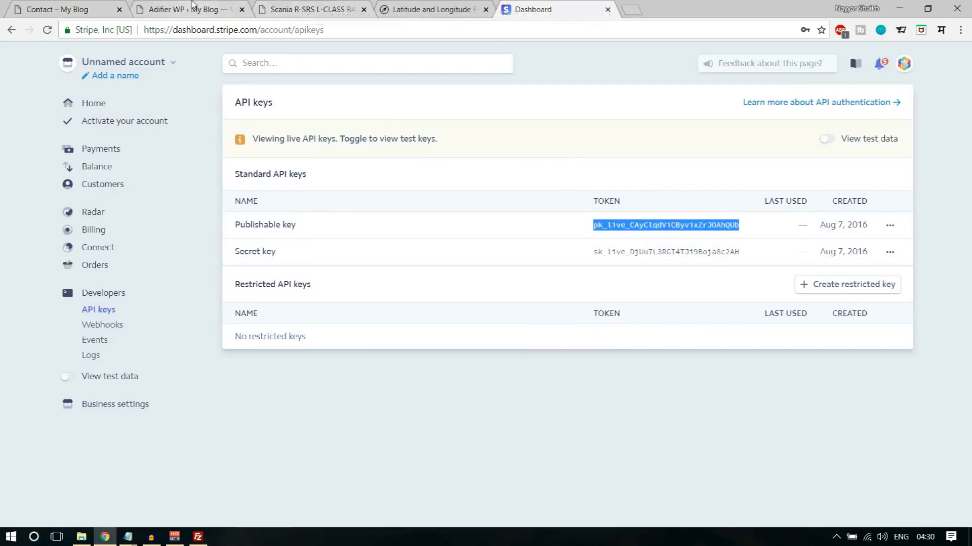
{"action": "left_click", "coordinate": [248, 6]}
{"action": "left_click", "coordinate": [487, 219]}
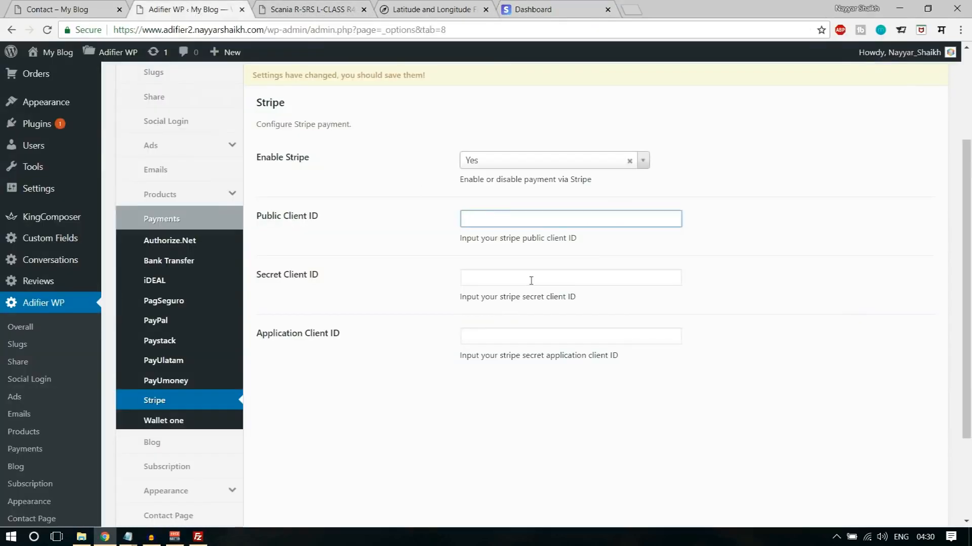
{"action": "key", "text": "ctrl+v"}
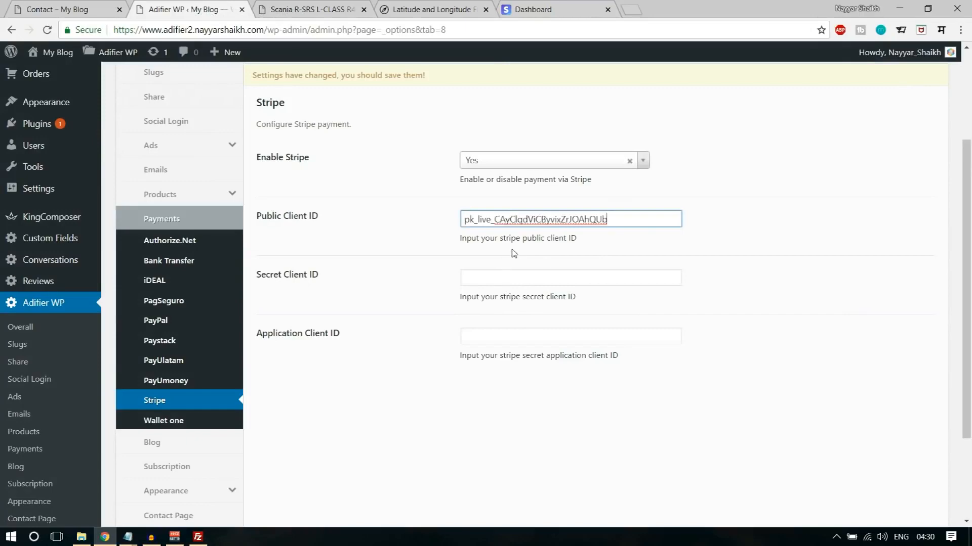
- Copy the secret key from the Stripe dashboard and paste it as the Secret Client ID in the Adifier Stripe settings
{"action": "left_click", "coordinate": [526, 7]}
{"action": "left_click", "coordinate": [659, 251]}
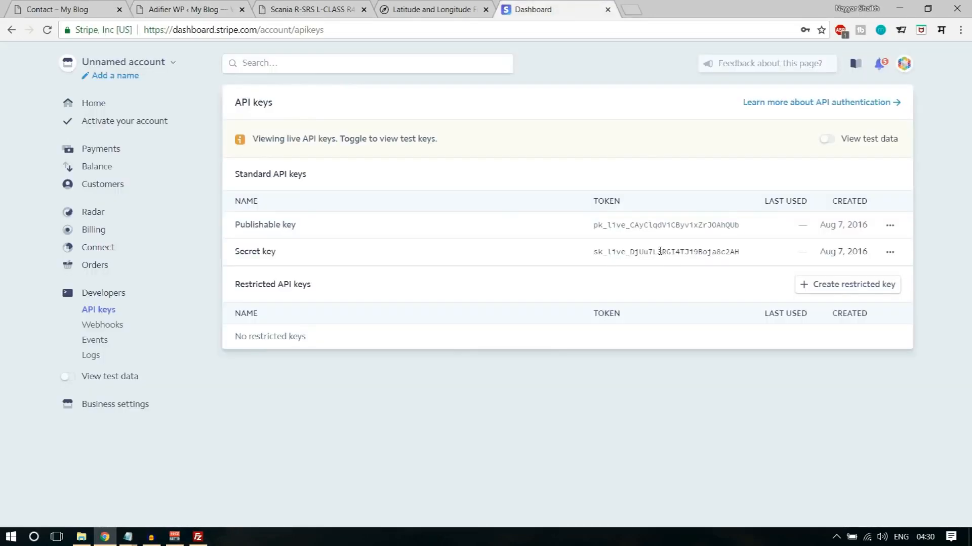
{"action": "left_click", "coordinate": [221, 5]}
{"action": "left_click", "coordinate": [534, 272]}
{"action": "key", "text": "ctrl+v"}
{"action": "left_click", "coordinate": [559, 6]}
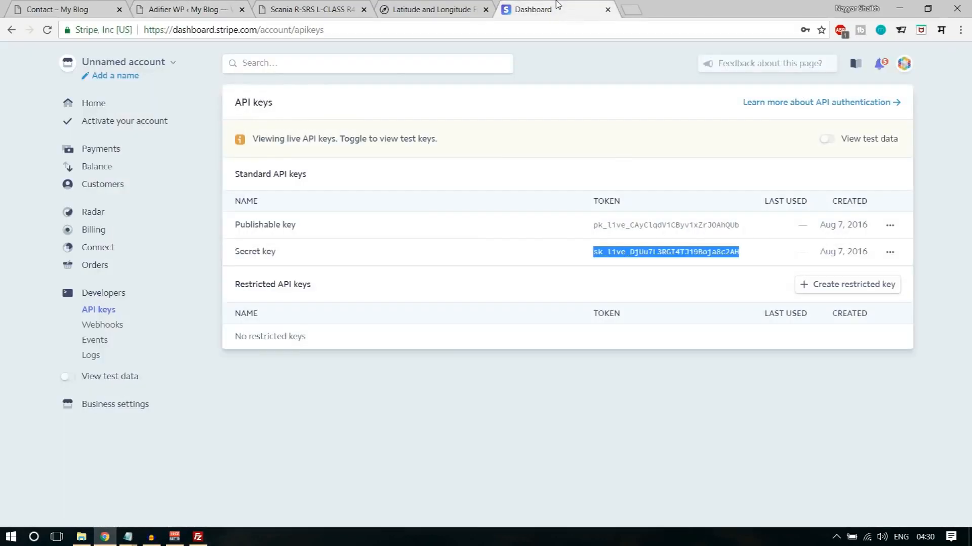
{"action": "left_click", "coordinate": [204, 6]}
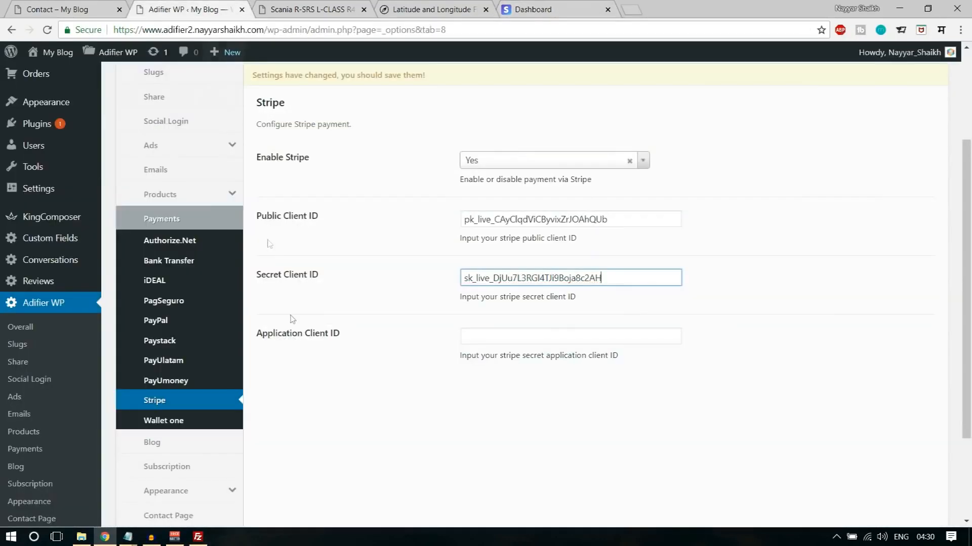
- In the Stripe dashboard, open the Connect settings and select the live mode client ID for copying
{"action": "left_click", "coordinate": [556, 7]}
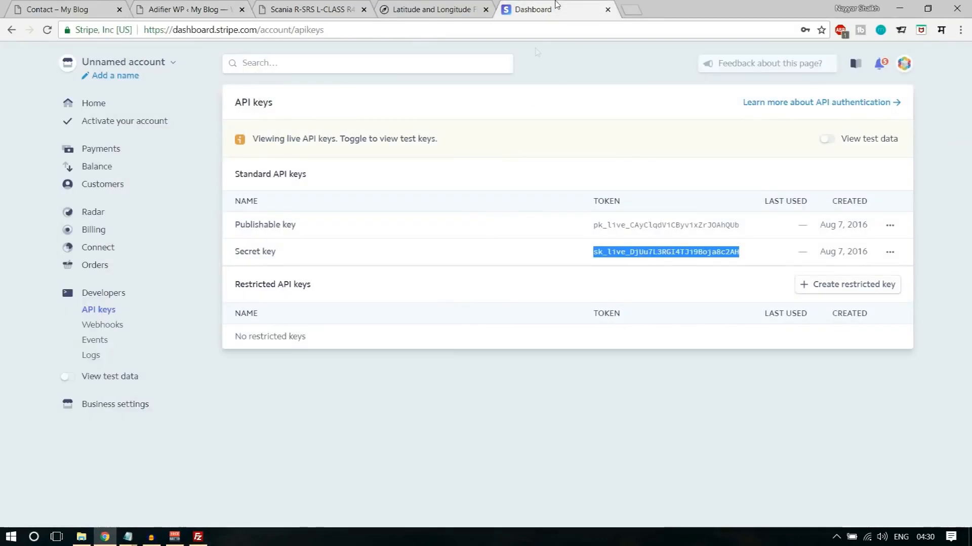
{"action": "left_click", "coordinate": [99, 248]}
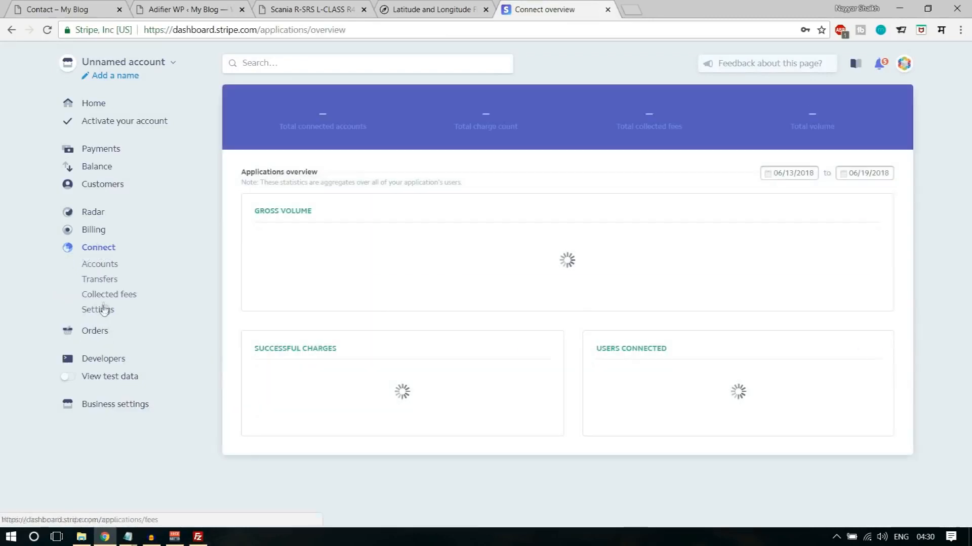
{"action": "left_click", "coordinate": [99, 310]}
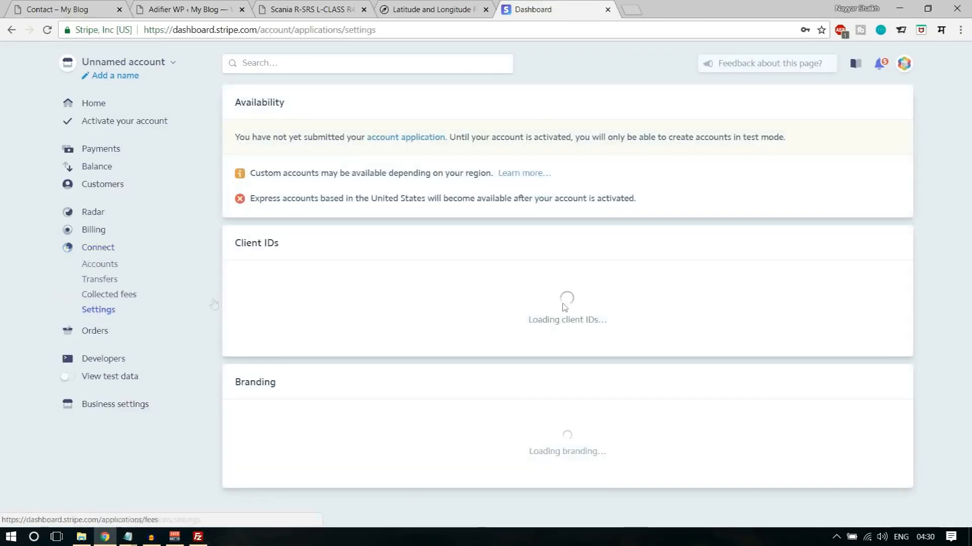
{"action": "left_click_drag", "start_coordinate": [711, 285], "coordinate": [922, 283]}
{"action": "key", "text": "ctrl+c"}
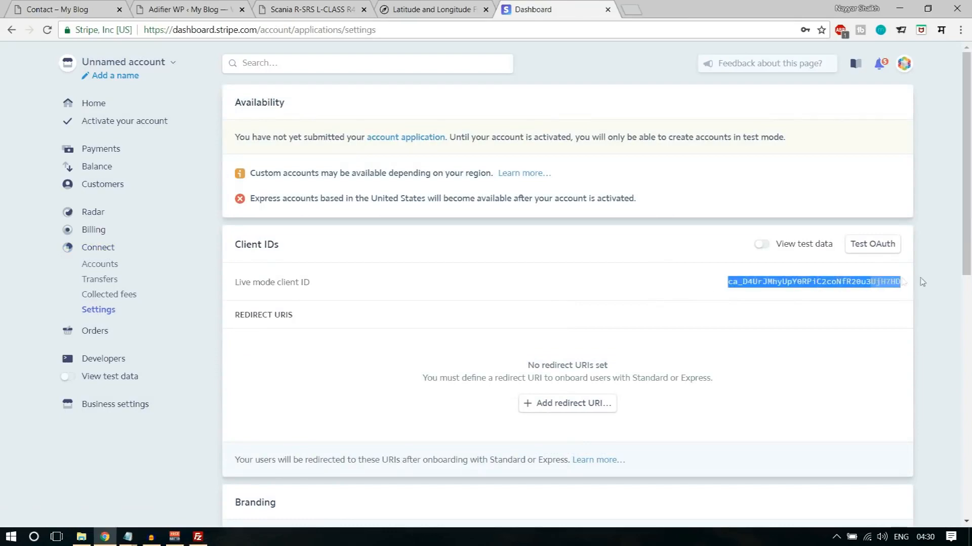
- Paste the copied client ID as the Application Client ID in the Adifier Stripe settings and save the changes
{"action": "left_click", "coordinate": [300, 4]}
{"action": "left_click", "coordinate": [400, 4]}
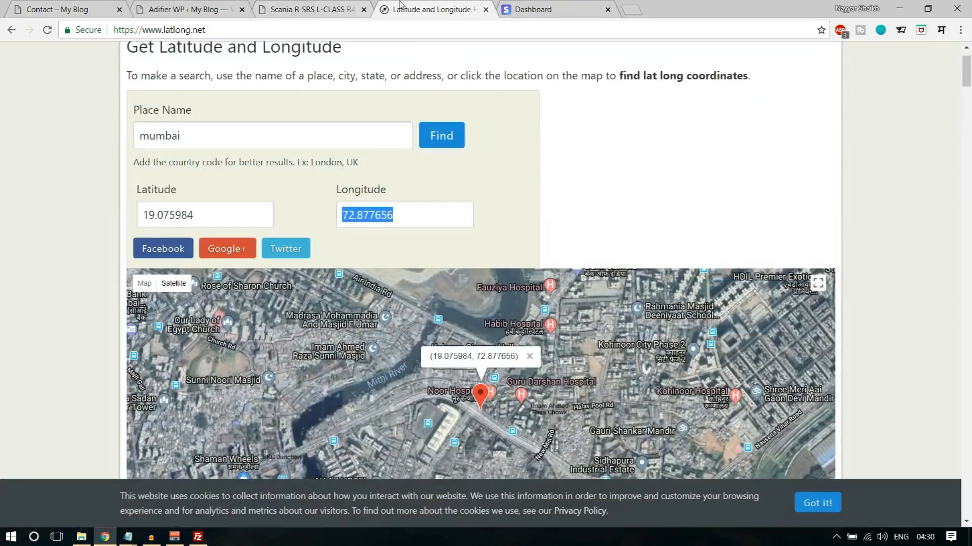
{"action": "left_click", "coordinate": [219, 5]}
{"action": "left_click", "coordinate": [520, 336]}
{"action": "key", "text": "ctrl+v"}
{"action": "scroll", "coordinate": [824, 325], "scroll_direction": "up", "scroll_amount": 3}
{"action": "left_click", "coordinate": [797, 191]}
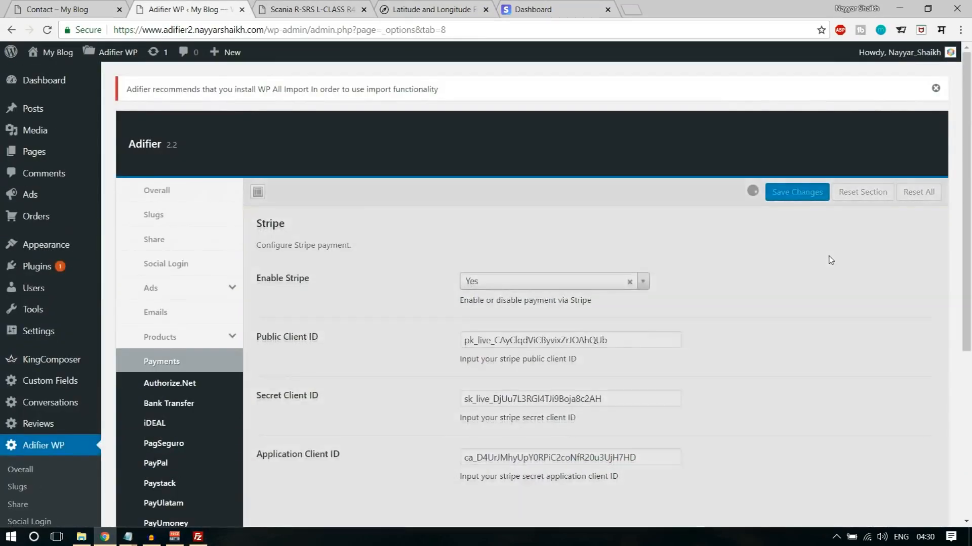
- Save the Adifier Stripe payment settings once more
{"action": "scroll", "coordinate": [829, 260], "scroll_direction": "down", "scroll_amount": 3}
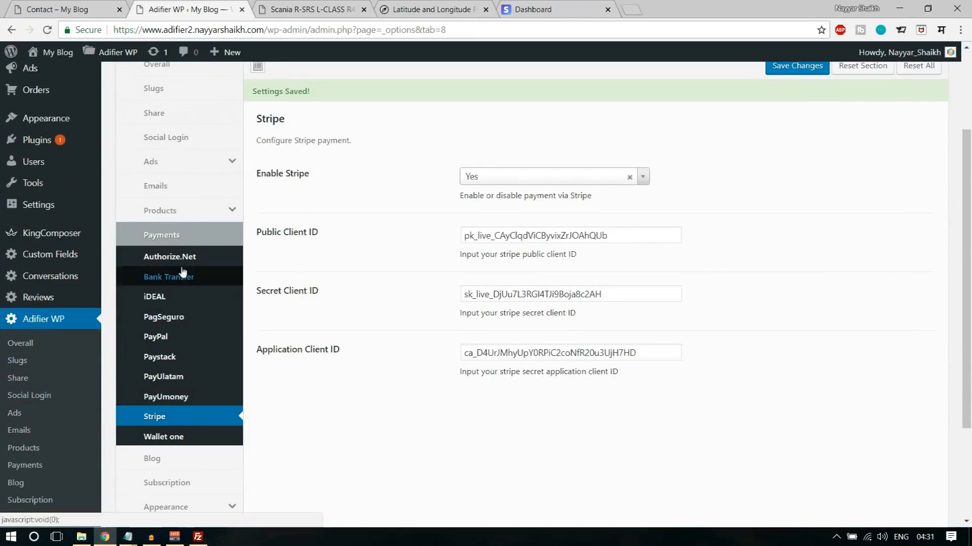
{"action": "scroll", "coordinate": [271, 420], "scroll_direction": "down", "scroll_amount": 3}
{"action": "scroll", "coordinate": [271, 420], "scroll_direction": "up", "scroll_amount": 5}
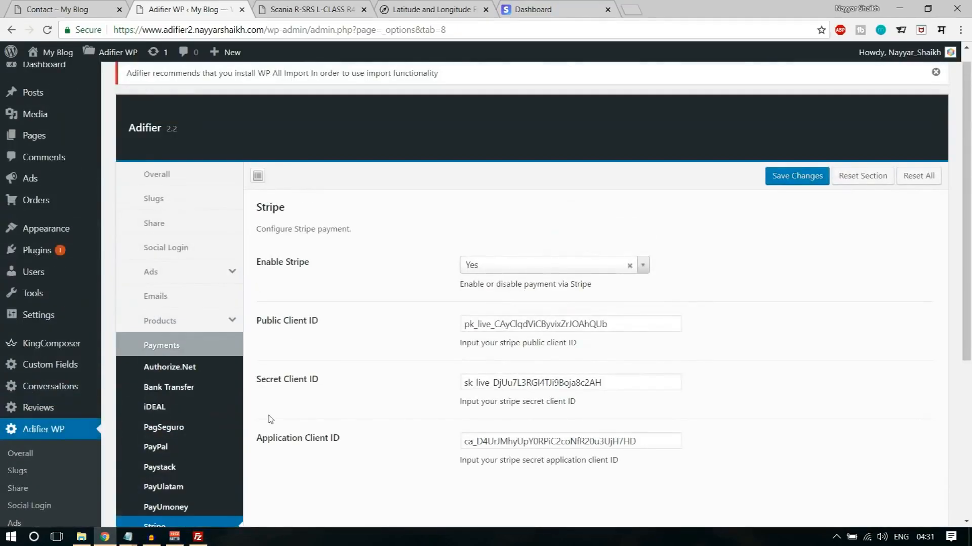
{"action": "left_click", "coordinate": [793, 177]}
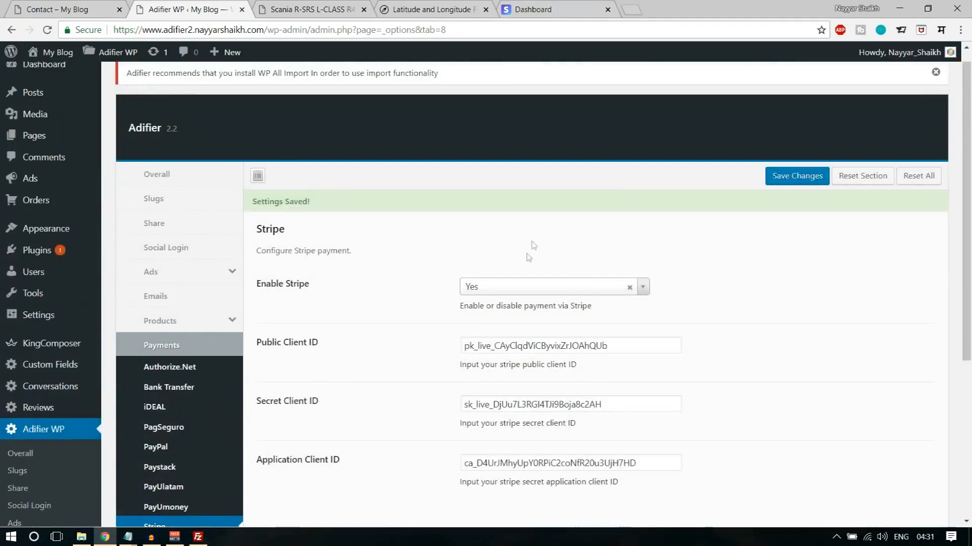
{"action": "scroll", "coordinate": [803, 197], "scroll_direction": "down", "scroll_amount": 4}
{"action": "scroll", "coordinate": [796, 219], "scroll_direction": "up", "scroll_amount": 4}
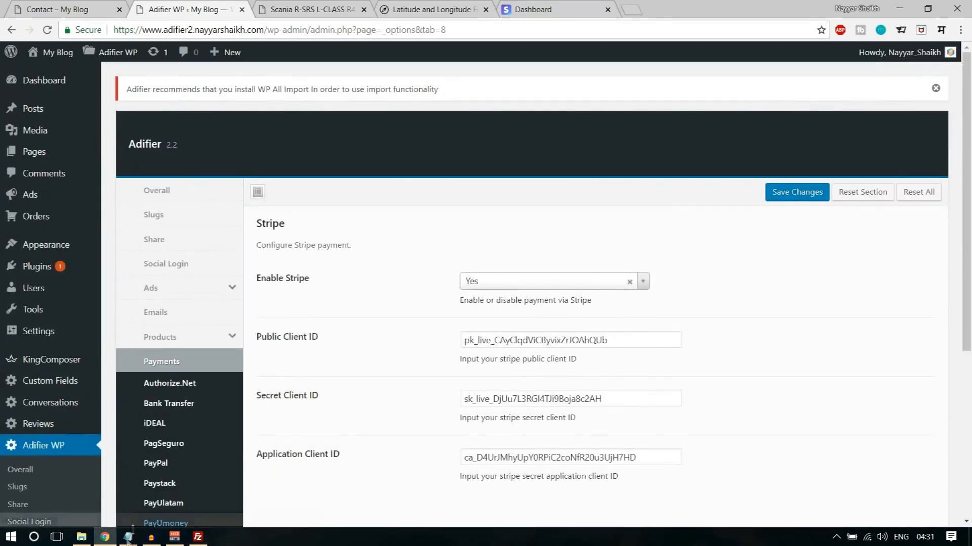
- Look over the demo site's contact page and return to the sample Scania ad page
{"action": "left_click", "coordinate": [77, 6]}
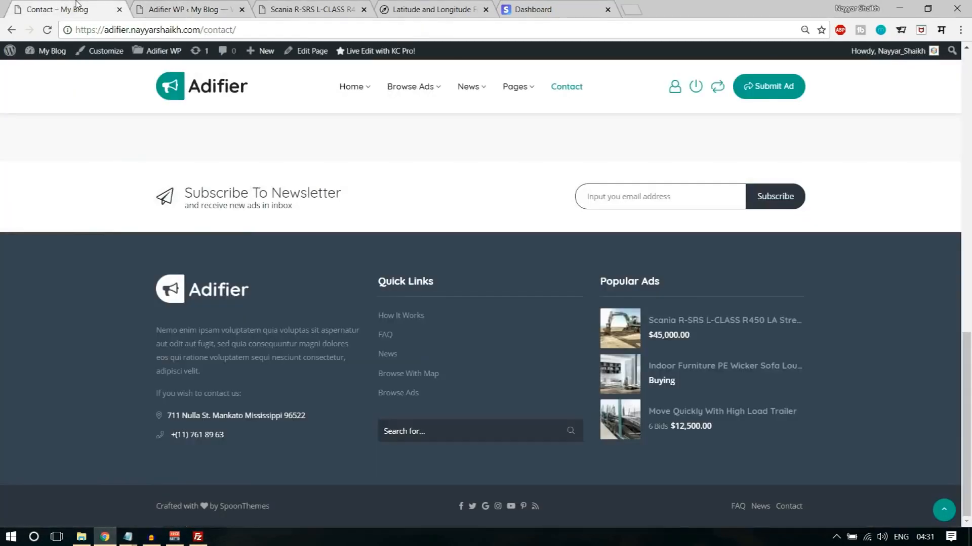
{"action": "scroll", "coordinate": [697, 128], "scroll_direction": "up", "scroll_amount": 3}
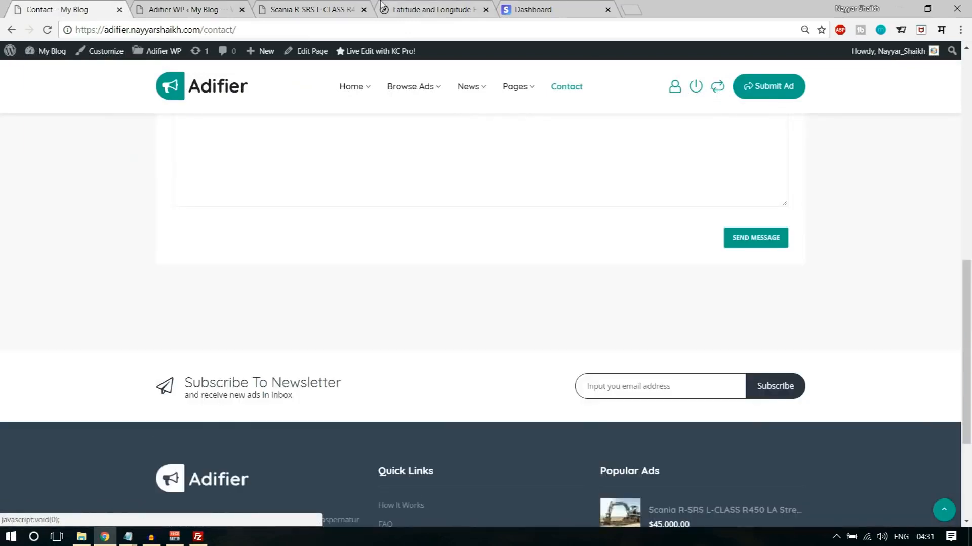
{"action": "left_click", "coordinate": [200, 6]}
{"action": "left_click", "coordinate": [291, 7]}
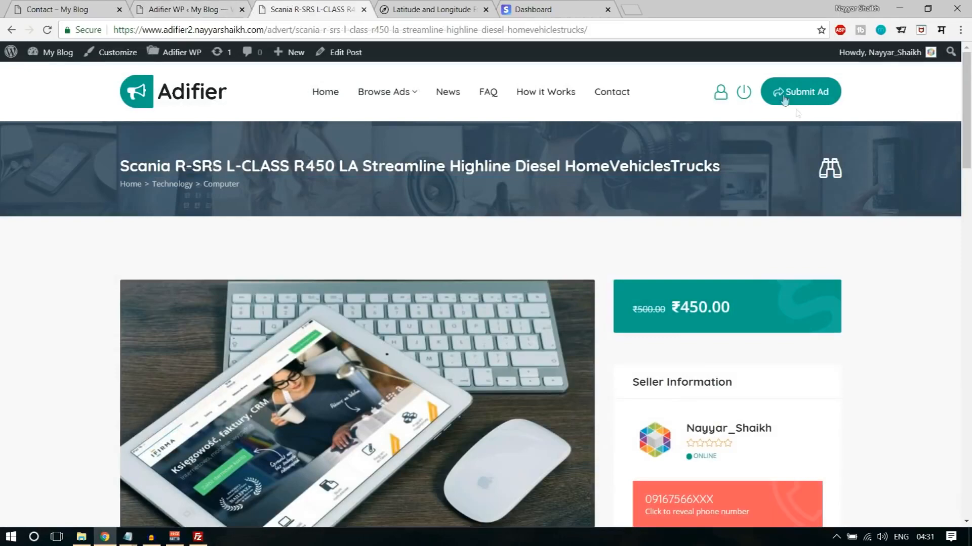
- Set Enable Compare to Yes in the Adifier Ads settings and save the changes
{"action": "scroll", "coordinate": [858, 254], "scroll_direction": "down", "scroll_amount": 4}
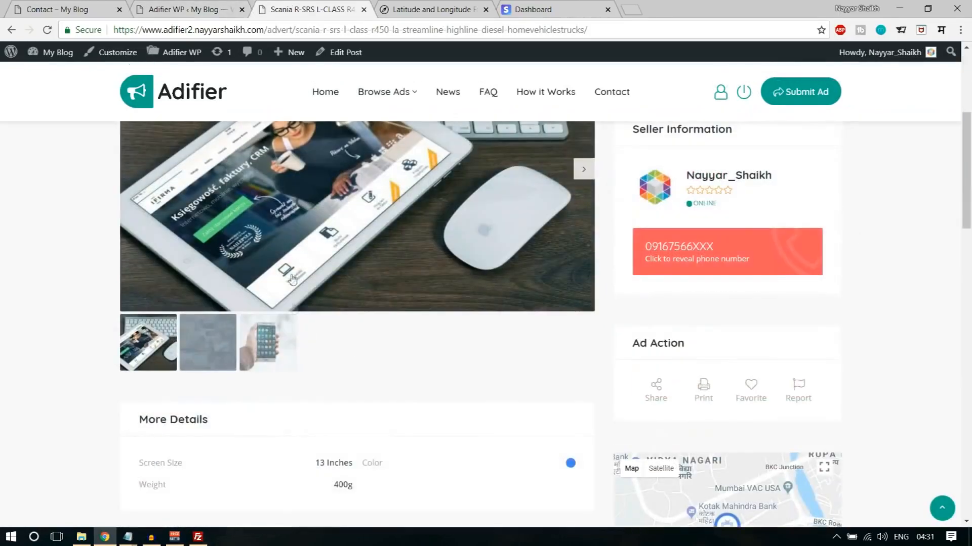
{"action": "scroll", "coordinate": [493, 306], "scroll_direction": "up", "scroll_amount": 4}
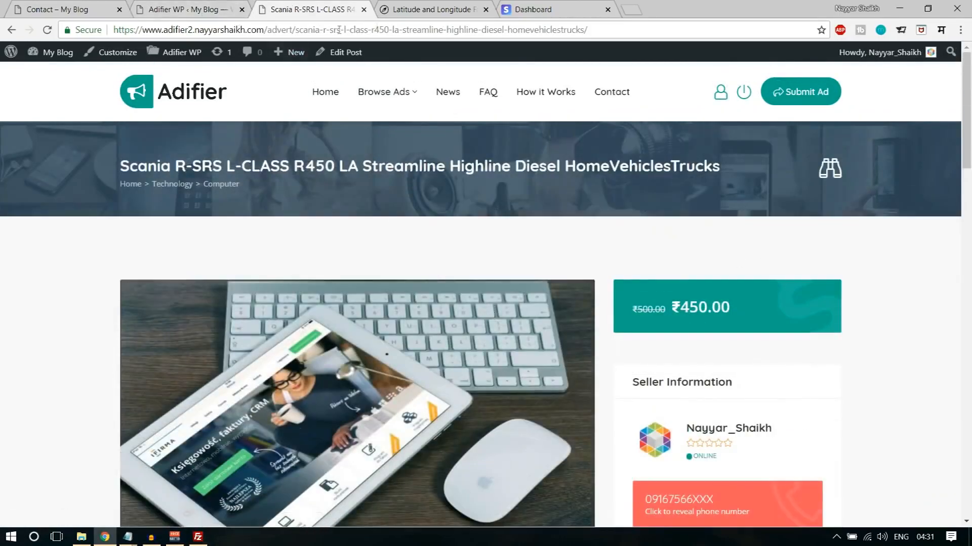
{"action": "left_click", "coordinate": [215, 5]}
{"action": "scroll", "coordinate": [765, 288], "scroll_direction": "down", "scroll_amount": 5}
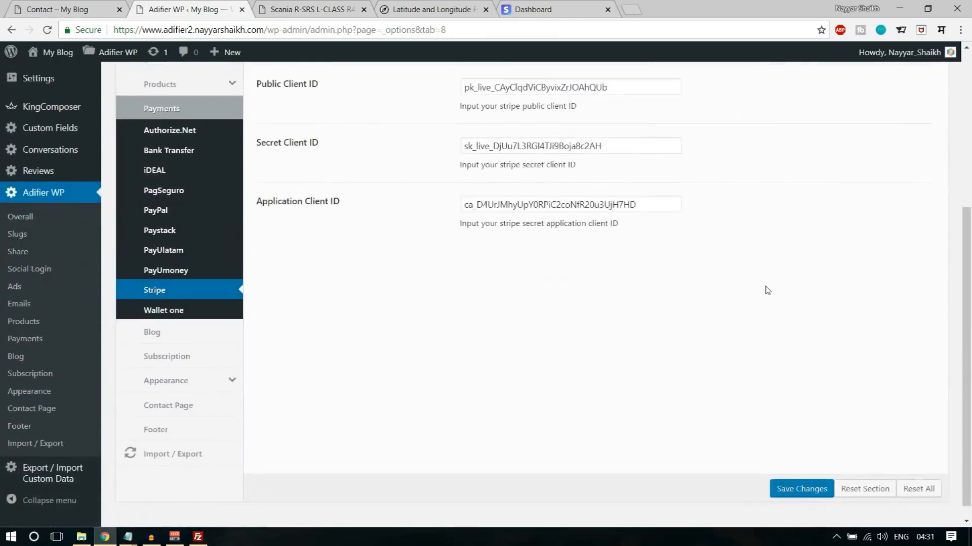
{"action": "scroll", "coordinate": [767, 290], "scroll_direction": "up", "scroll_amount": 5}
{"action": "left_click", "coordinate": [170, 208]}
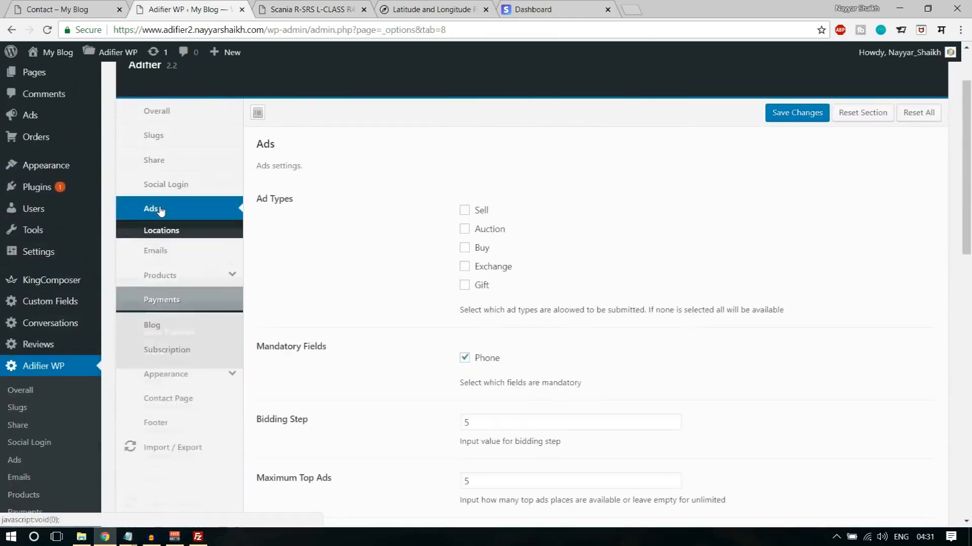
{"action": "scroll", "coordinate": [406, 288], "scroll_direction": "down", "scroll_amount": 4}
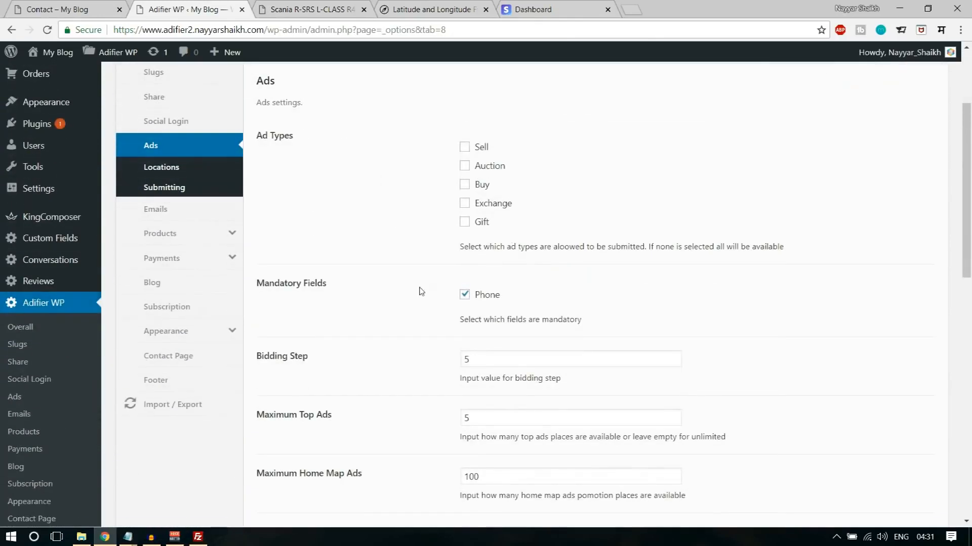
{"action": "scroll", "coordinate": [420, 291], "scroll_direction": "down", "scroll_amount": 5}
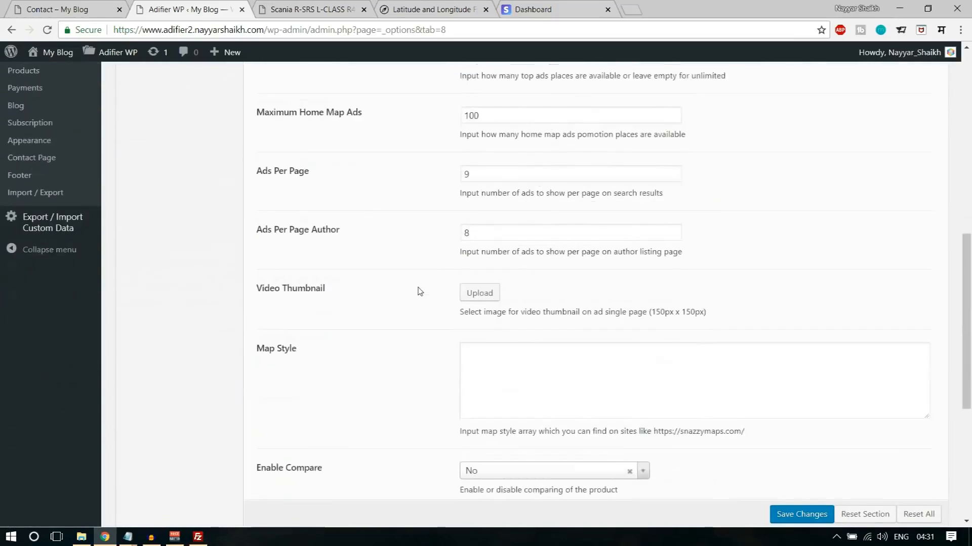
{"action": "scroll", "coordinate": [419, 291], "scroll_direction": "down", "scroll_amount": 4}
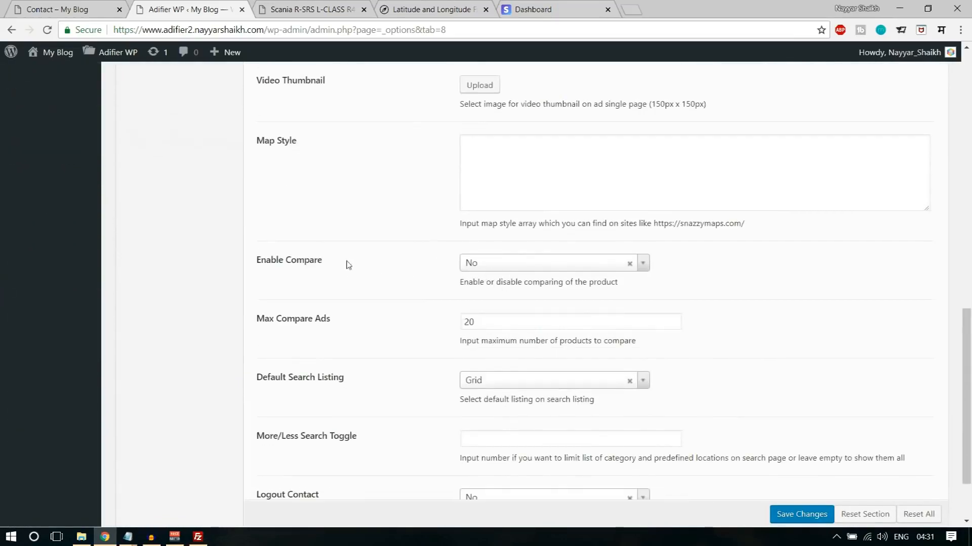
{"action": "left_click", "coordinate": [495, 264]}
{"action": "left_click", "coordinate": [493, 298]}
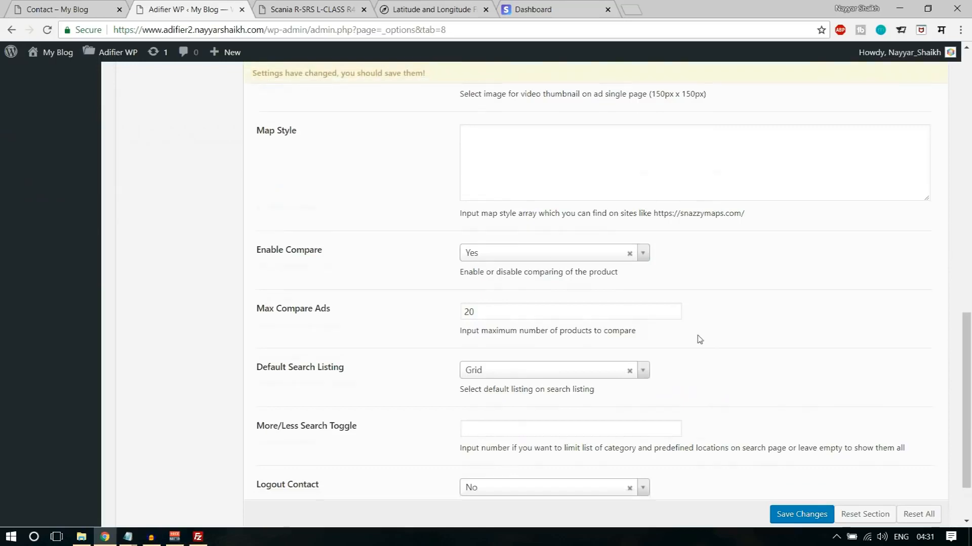
{"action": "scroll", "coordinate": [699, 339], "scroll_direction": "down", "scroll_amount": 2}
{"action": "left_click", "coordinate": [802, 478]}
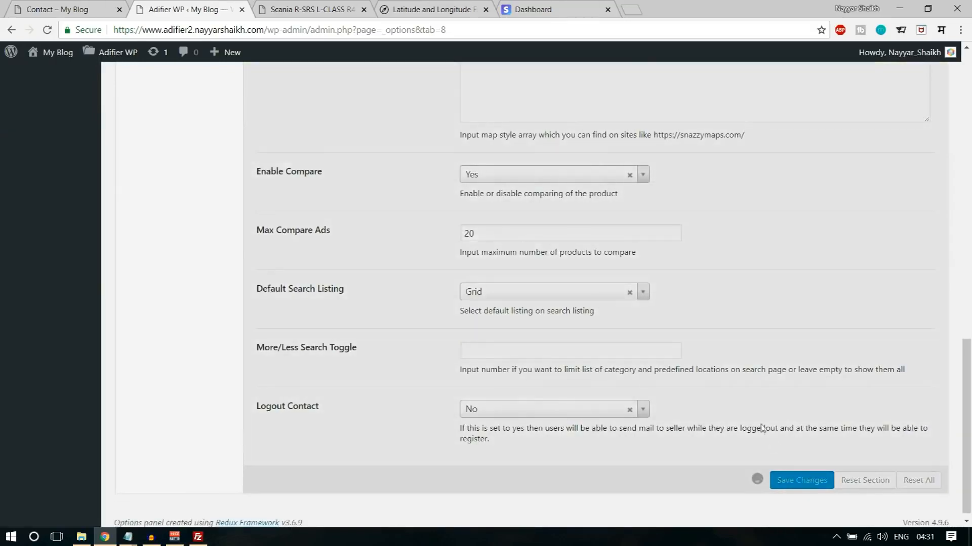
- Reload the sample Scania ad page and check its header for the compare option
{"action": "scroll", "coordinate": [754, 405], "scroll_direction": "up", "scroll_amount": 7}
{"action": "left_click", "coordinate": [323, 6]}
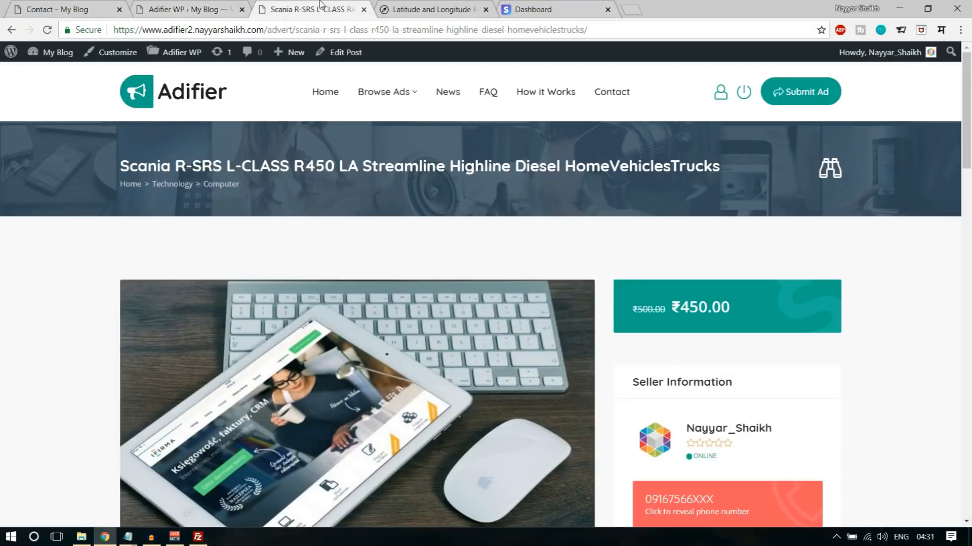
{"action": "left_click", "coordinate": [47, 29]}
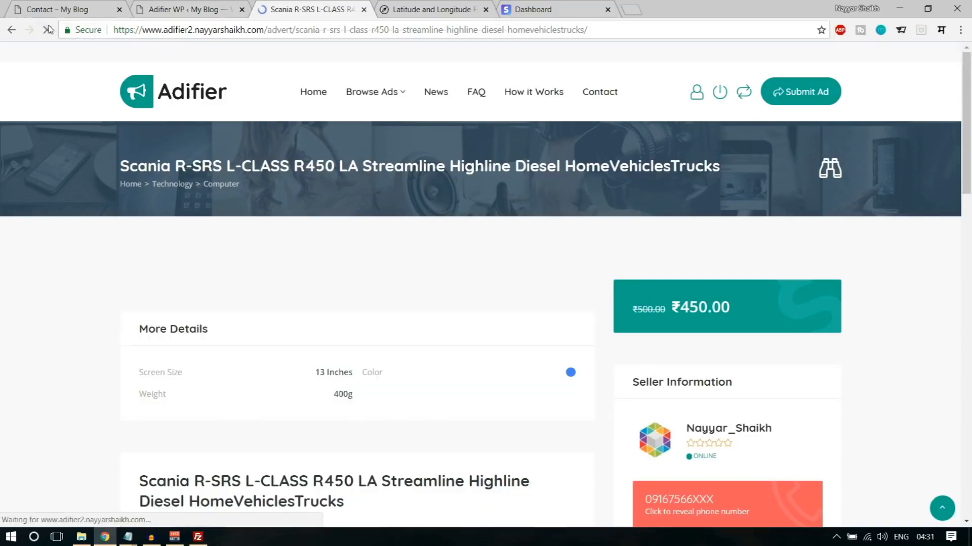
{"action": "scroll", "coordinate": [904, 193], "scroll_direction": "down", "scroll_amount": 5}
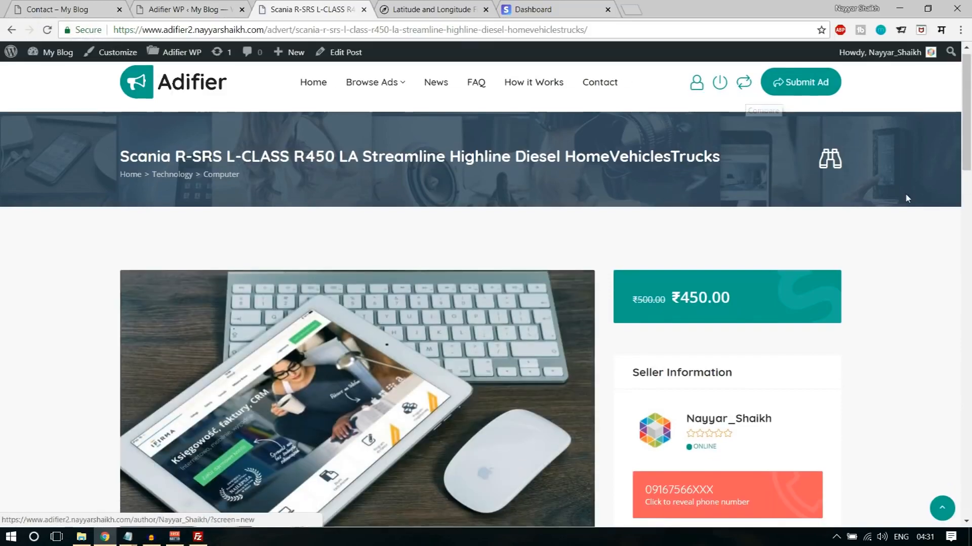
{"action": "scroll", "coordinate": [900, 246], "scroll_direction": "up", "scroll_amount": 6}
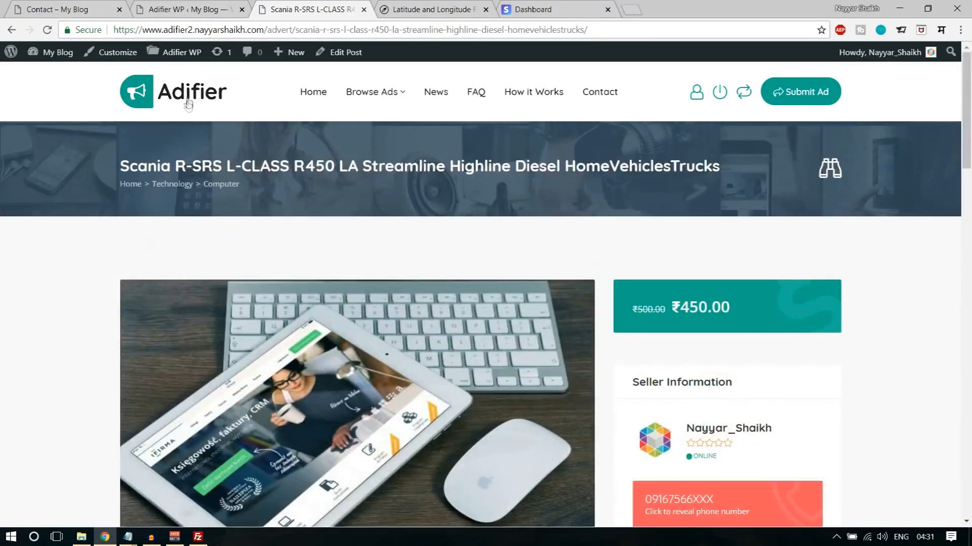
- On the site's homepage, add the Scania ad to the comparison, view the Compare window again and close it
{"action": "left_click", "coordinate": [188, 104]}
{"action": "scroll", "coordinate": [388, 271], "scroll_direction": "down", "scroll_amount": 5}
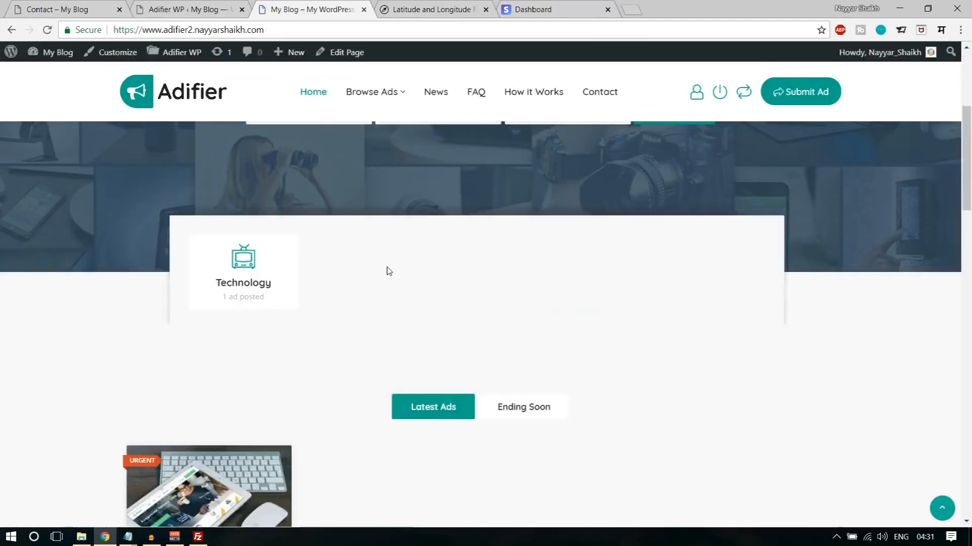
{"action": "scroll", "coordinate": [388, 271], "scroll_direction": "down", "scroll_amount": 5}
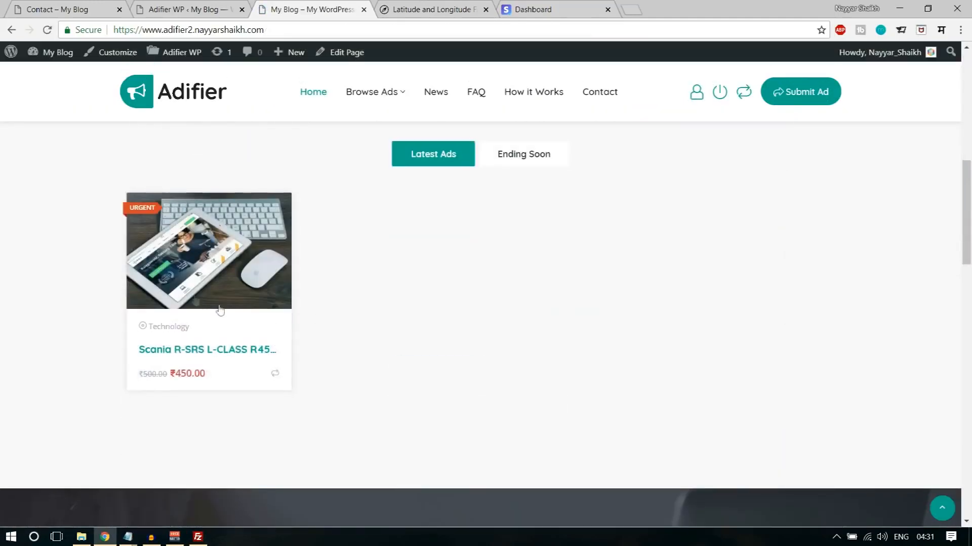
{"action": "left_click", "coordinate": [275, 374]}
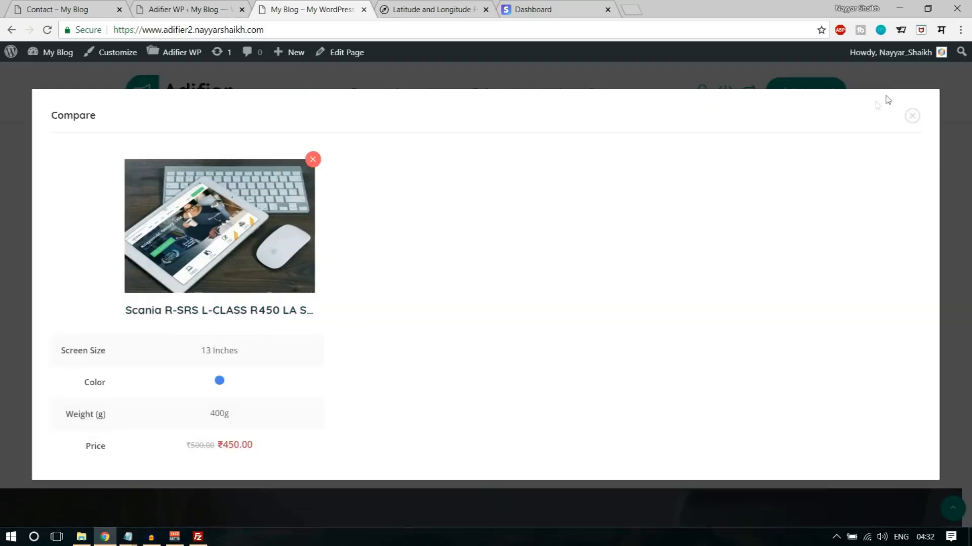
{"action": "left_click", "coordinate": [912, 115]}
{"action": "scroll", "coordinate": [391, 271], "scroll_direction": "down", "scroll_amount": 2}
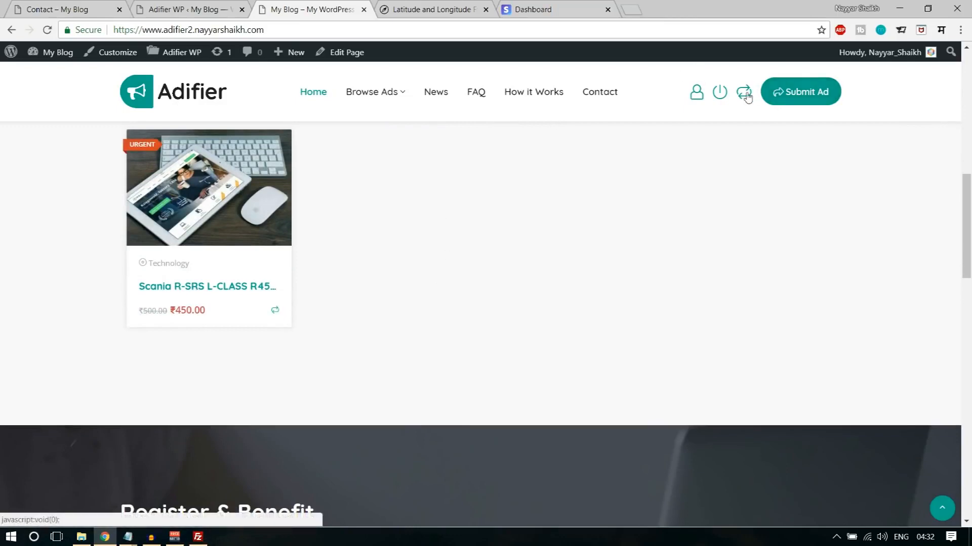
{"action": "left_click", "coordinate": [274, 309]}
{"action": "left_click", "coordinate": [912, 116]}
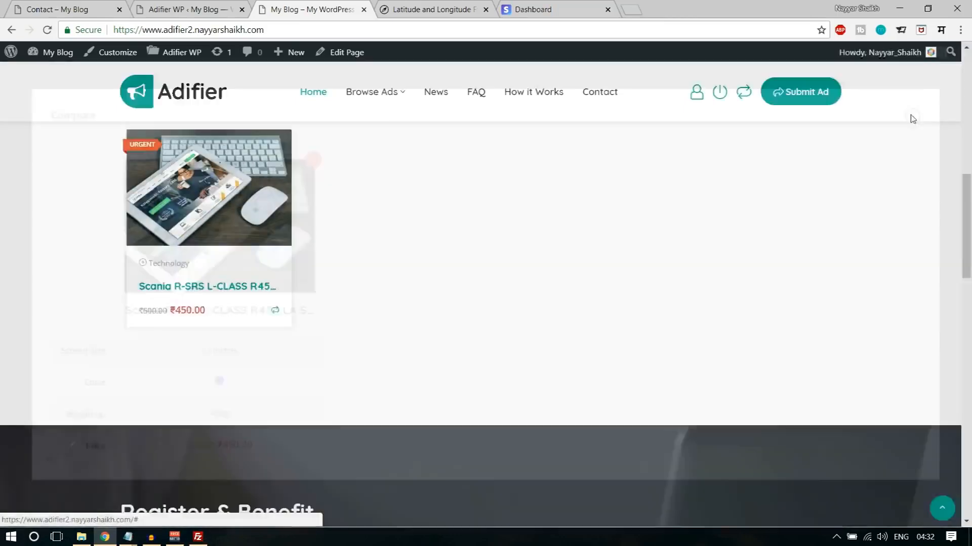
- Return to the Adifier theme options and look over the Overall settings, including site logo, header style, sticky menu and content direction
{"action": "left_click", "coordinate": [213, 9]}
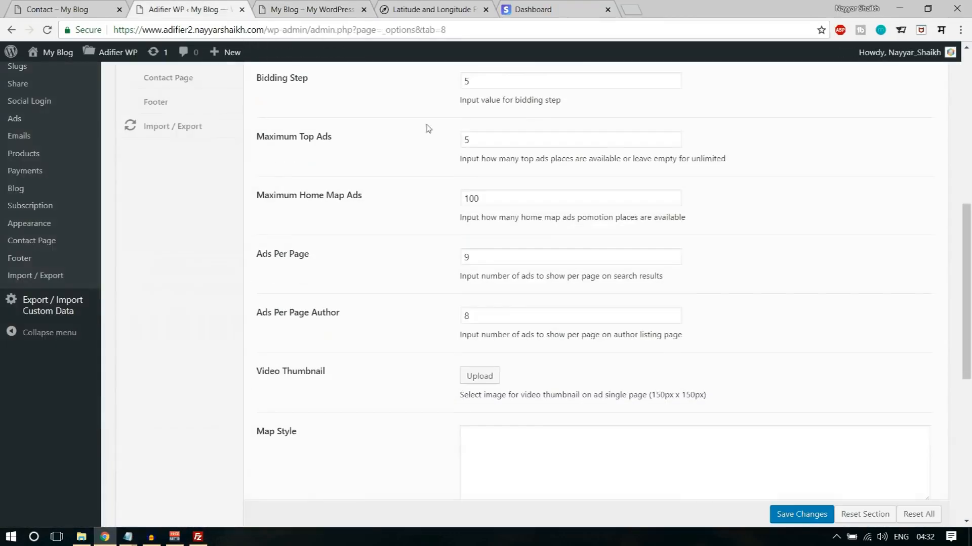
{"action": "scroll", "coordinate": [277, 326], "scroll_direction": "up", "scroll_amount": 10}
{"action": "scroll", "coordinate": [191, 368], "scroll_direction": "down", "scroll_amount": 2}
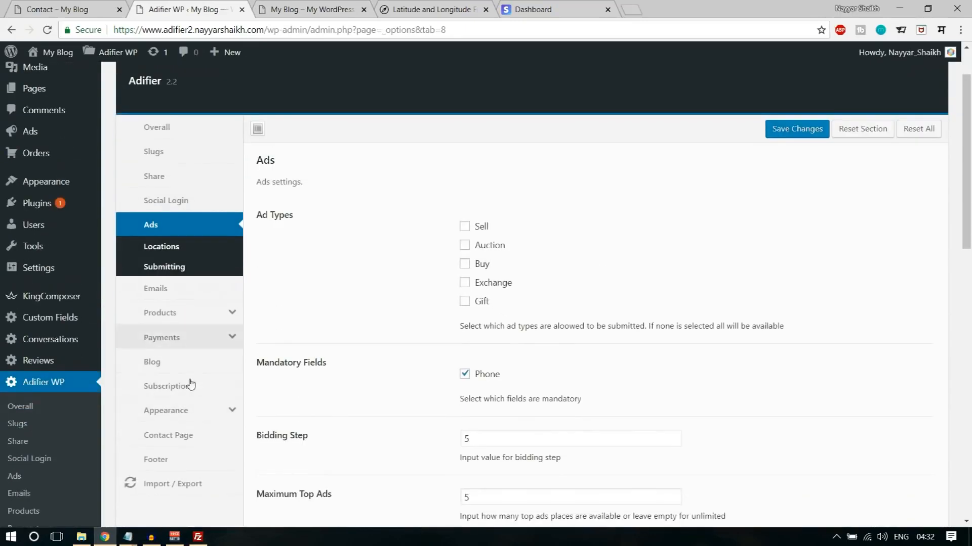
{"action": "scroll", "coordinate": [201, 418], "scroll_direction": "up", "scroll_amount": 2}
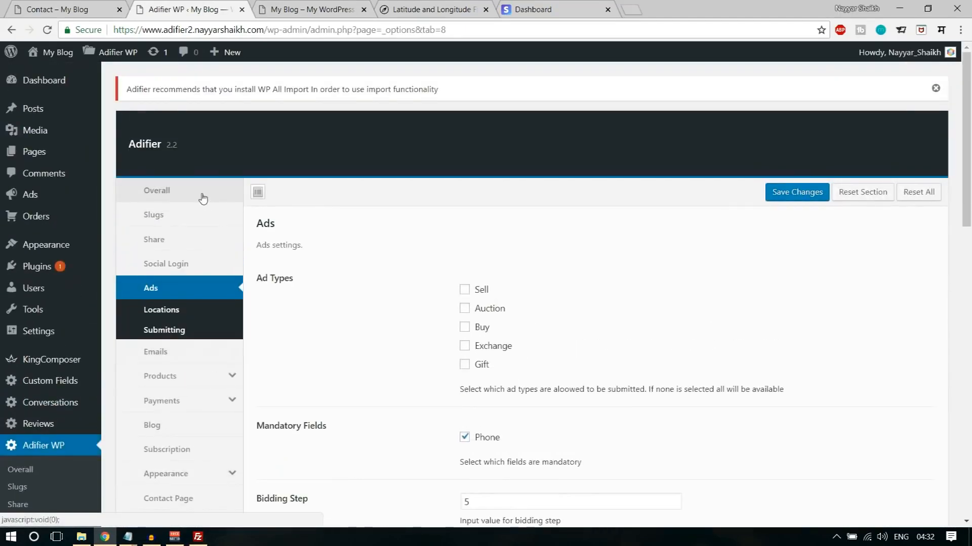
{"action": "left_click", "coordinate": [203, 199]}
{"action": "scroll", "coordinate": [707, 326], "scroll_direction": "down", "scroll_amount": 3}
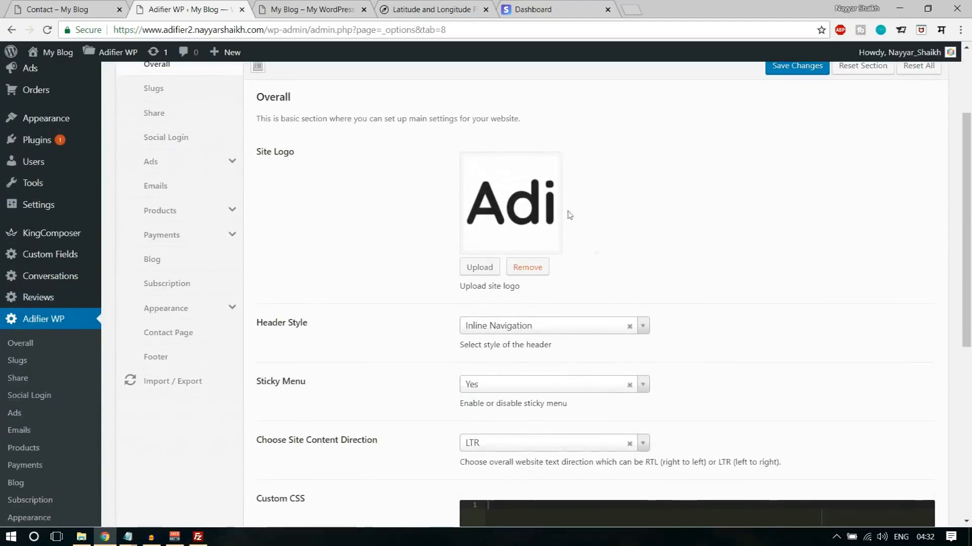
{"action": "scroll", "coordinate": [652, 309], "scroll_direction": "down", "scroll_amount": 2}
{"action": "scroll", "coordinate": [540, 129], "scroll_direction": "up", "scroll_amount": 1}
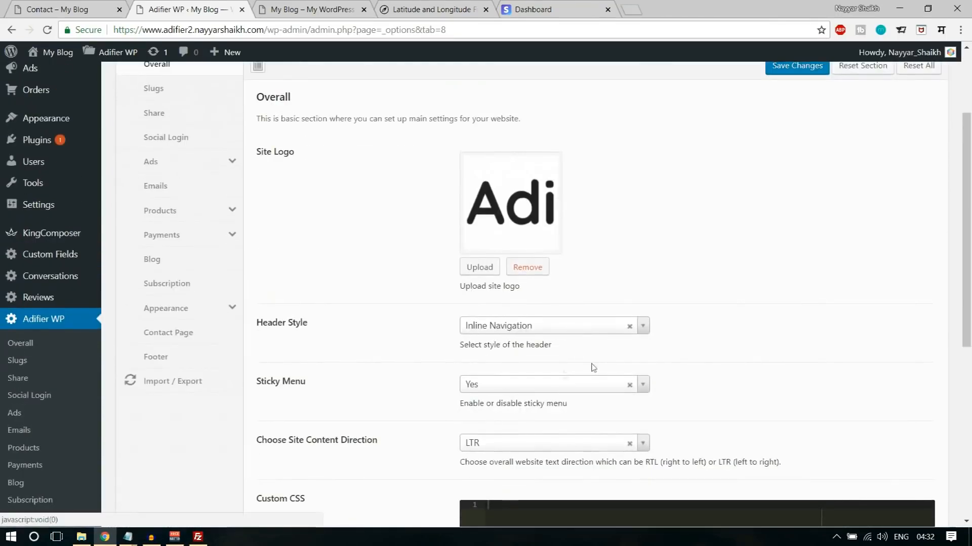
{"action": "scroll", "coordinate": [542, 397], "scroll_direction": "down", "scroll_amount": 2}
{"action": "scroll", "coordinate": [559, 382], "scroll_direction": "up", "scroll_amount": 3}
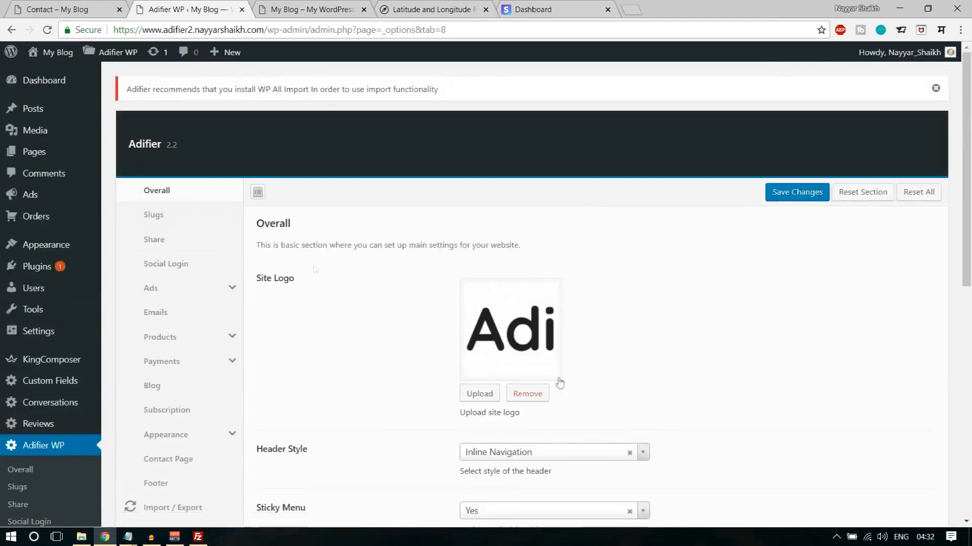
- Review the Slugs, Share and Social Login sections of the Adifier options
{"action": "left_click", "coordinate": [203, 212]}
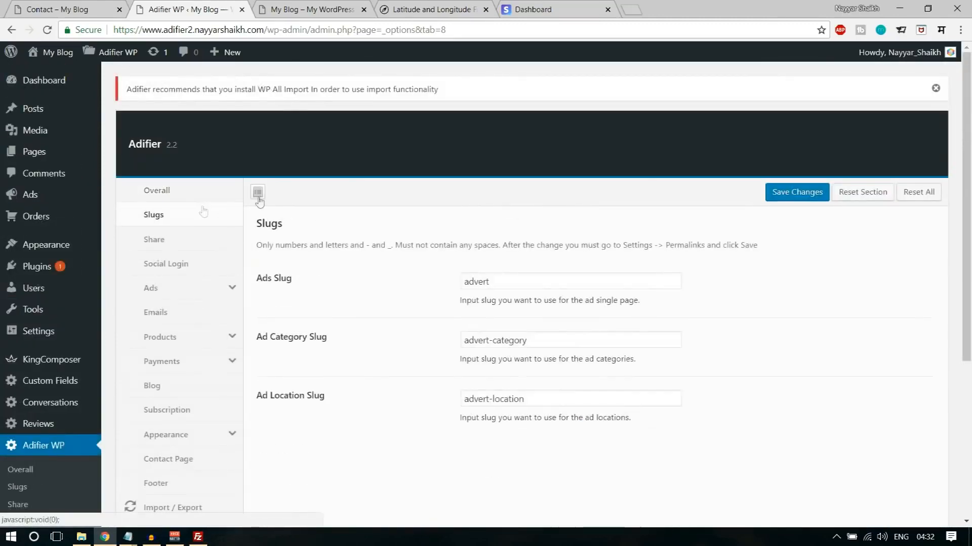
{"action": "left_click", "coordinate": [191, 242]}
{"action": "left_click", "coordinate": [172, 268]}
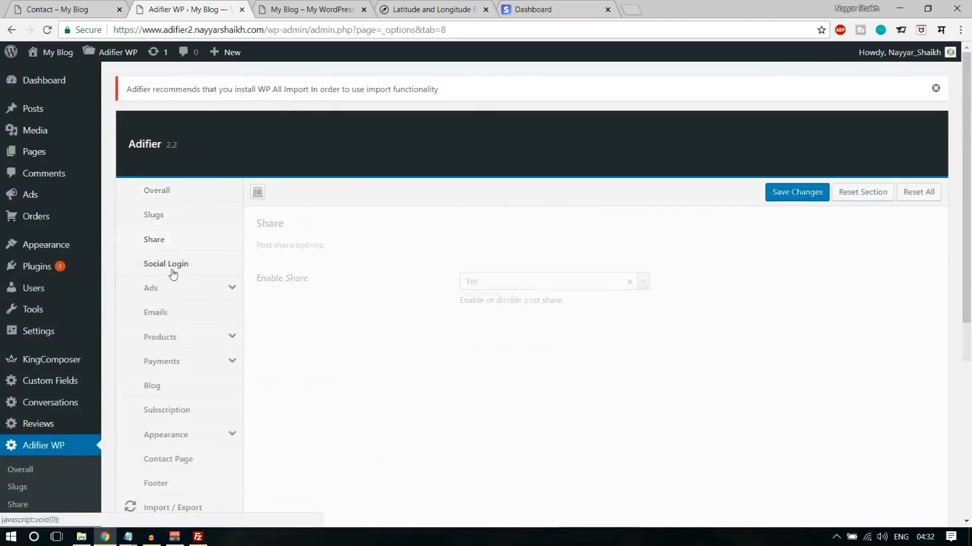
{"action": "scroll", "coordinate": [608, 309], "scroll_direction": "down", "scroll_amount": 3}
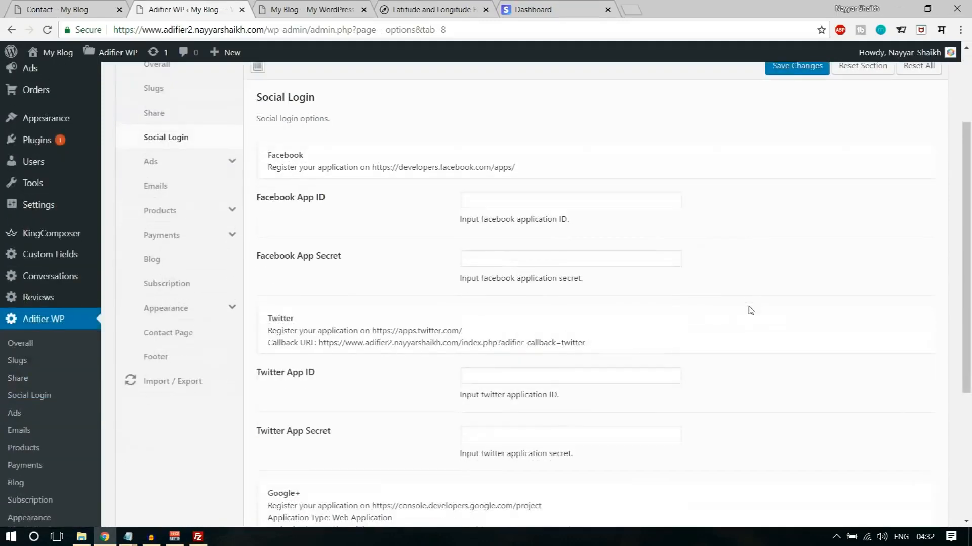
{"action": "scroll", "coordinate": [355, 263], "scroll_direction": "up", "scroll_amount": 2}
- Tick the Buy ad type in the Ads settings and review the remaining ad options
{"action": "left_click", "coordinate": [203, 231]}
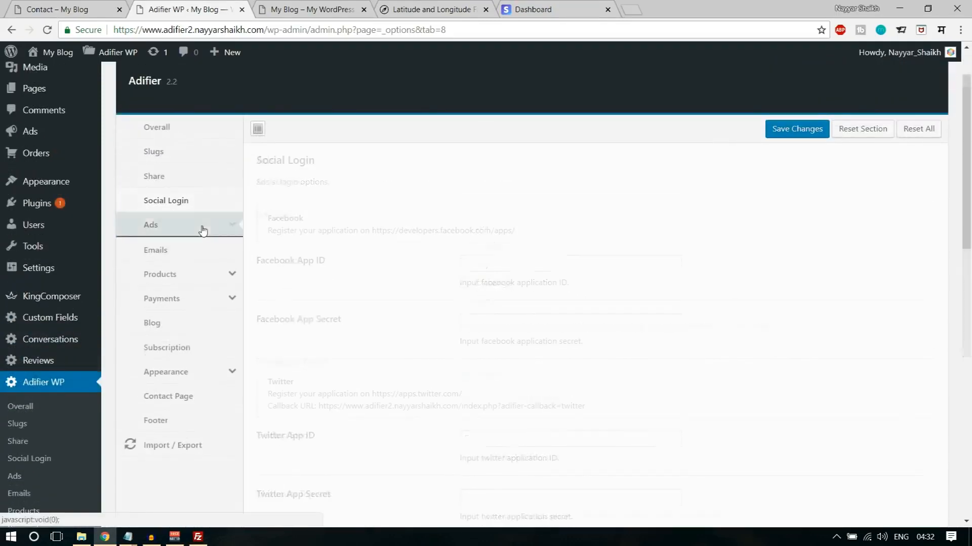
{"action": "scroll", "coordinate": [302, 212], "scroll_direction": "down", "scroll_amount": 1}
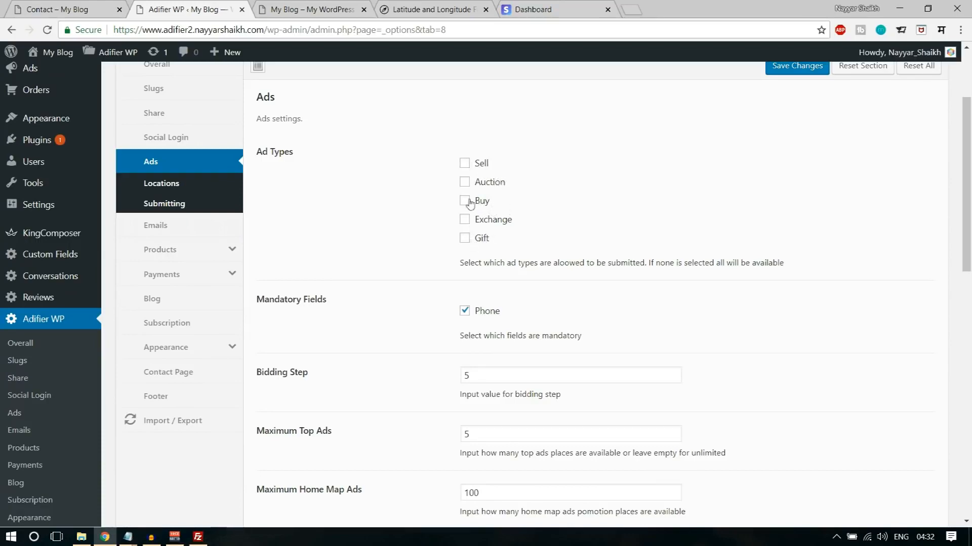
{"action": "left_click", "coordinate": [465, 166]}
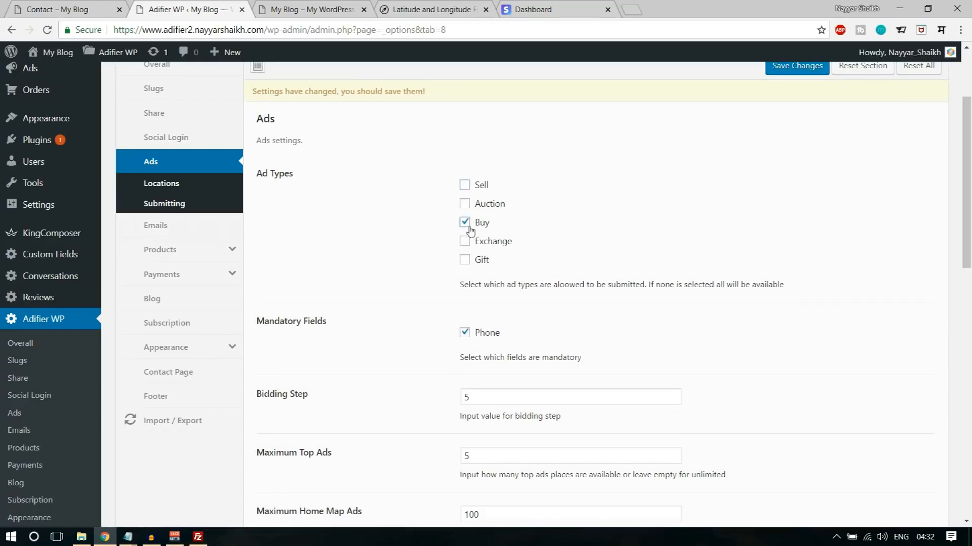
{"action": "scroll", "coordinate": [784, 308], "scroll_direction": "down", "scroll_amount": 3}
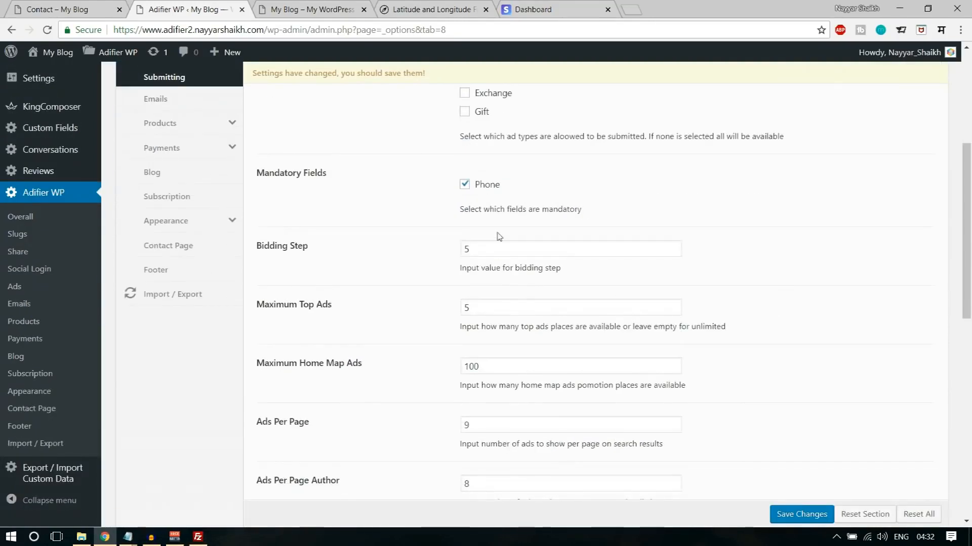
{"action": "scroll", "coordinate": [514, 238], "scroll_direction": "down", "scroll_amount": 3}
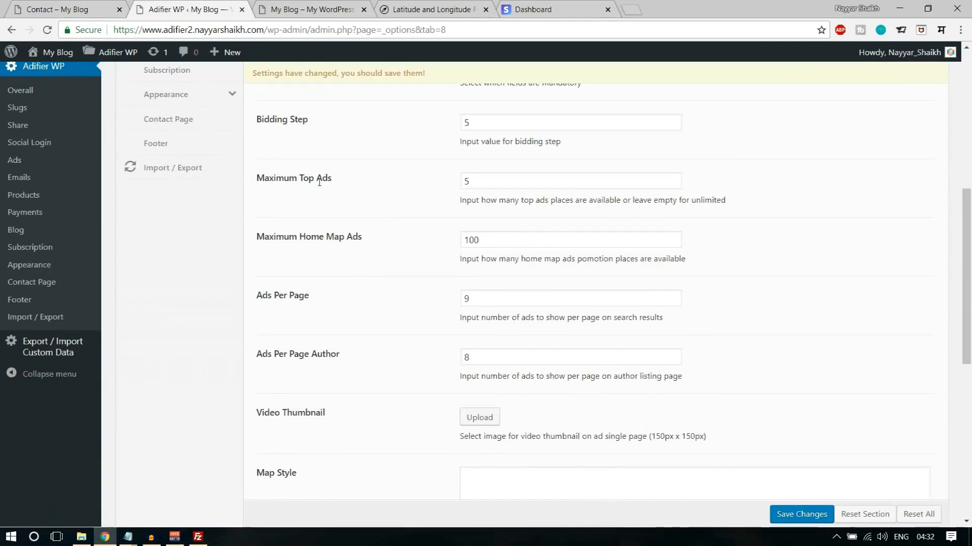
{"action": "scroll", "coordinate": [581, 258], "scroll_direction": "down", "scroll_amount": 3}
{"action": "scroll", "coordinate": [466, 284], "scroll_direction": "down", "scroll_amount": 5}
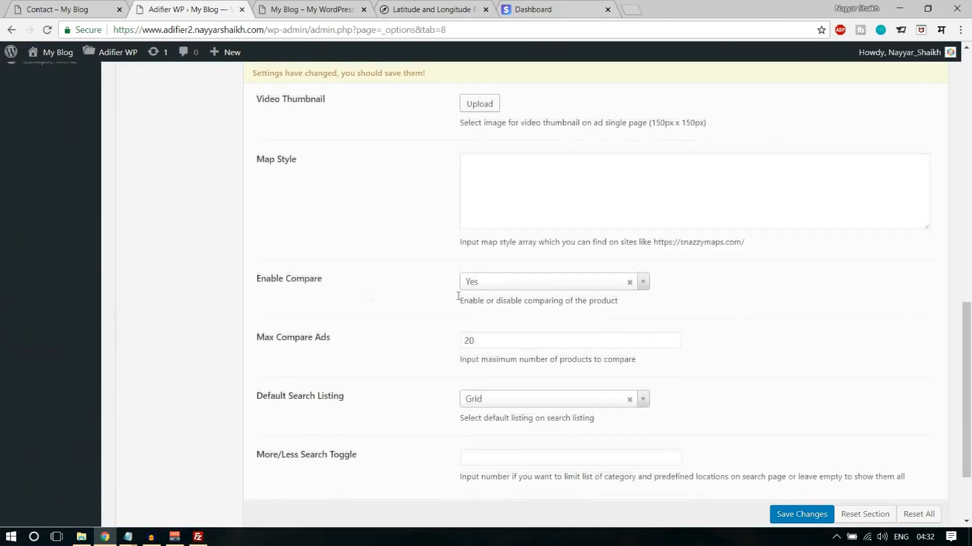
{"action": "scroll", "coordinate": [432, 294], "scroll_direction": "down", "scroll_amount": 2}
{"action": "scroll", "coordinate": [521, 364], "scroll_direction": "up", "scroll_amount": 15}
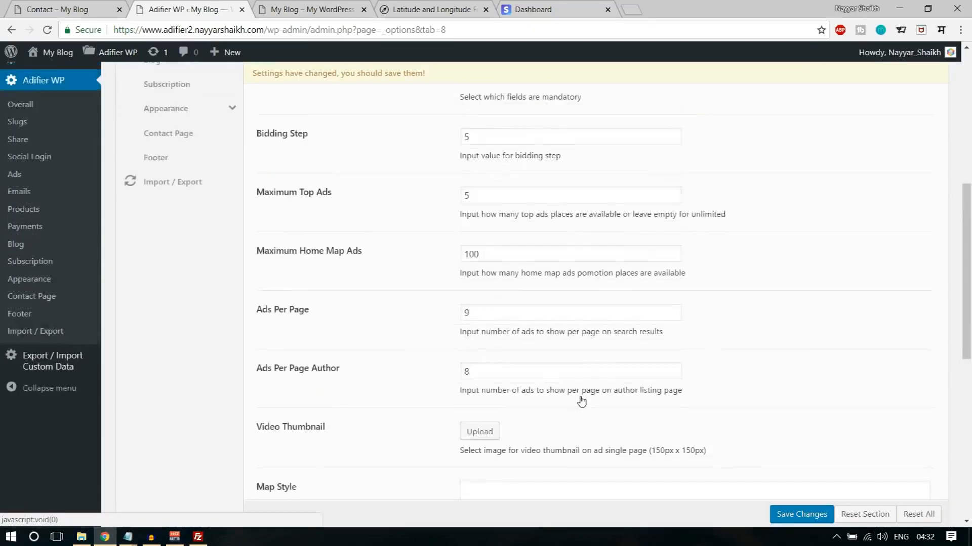
- Open the Locations settings for ads and look over the location search and display options
{"action": "left_click", "coordinate": [178, 322]}
{"action": "scroll", "coordinate": [591, 334], "scroll_direction": "down", "scroll_amount": 3}
{"action": "scroll", "coordinate": [591, 334], "scroll_direction": "up", "scroll_amount": 3}
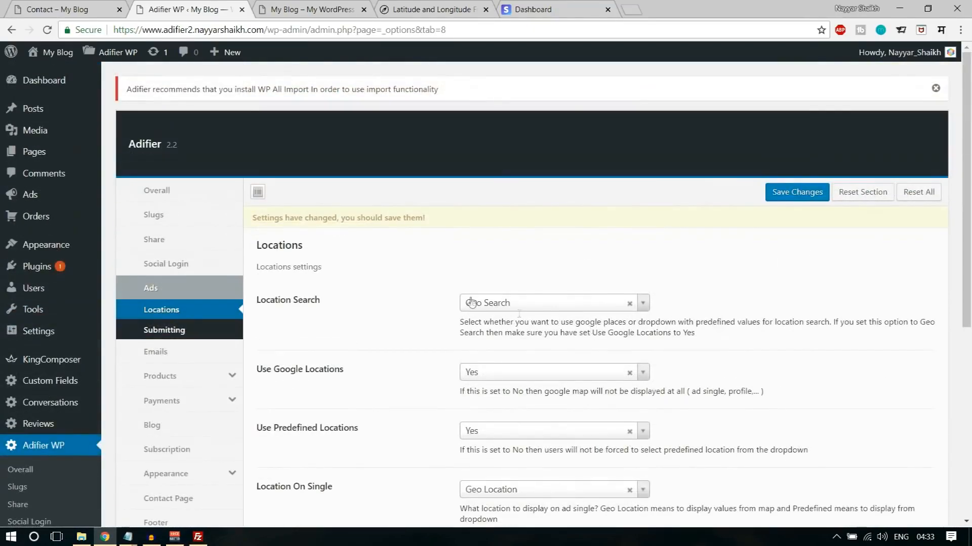
- Check the location and category fields of the search form on the site's home page
{"action": "left_click_drag", "start_coordinate": [253, 302], "coordinate": [355, 299]}
{"action": "left_click", "coordinate": [357, 300]}
{"action": "left_click", "coordinate": [310, 10]}
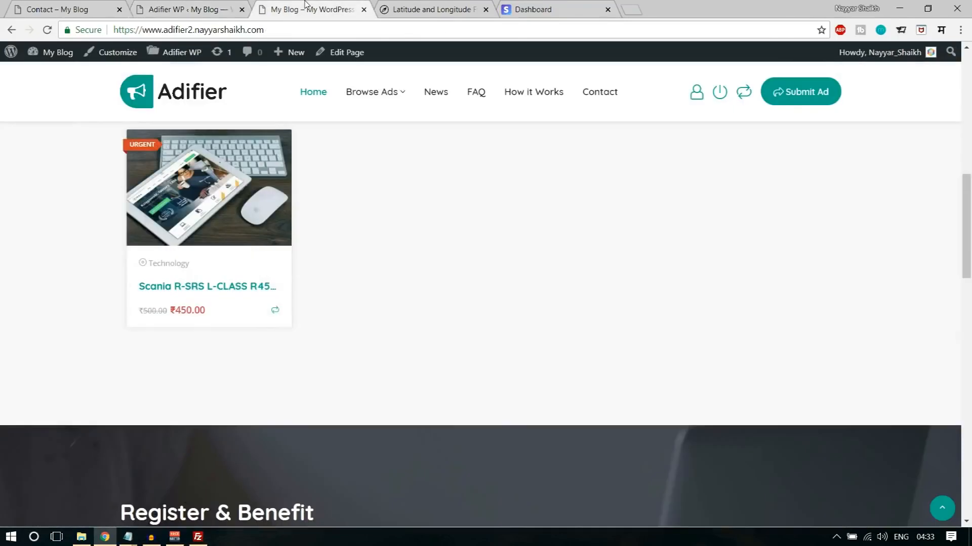
{"action": "scroll", "coordinate": [430, 243], "scroll_direction": "up", "scroll_amount": 5}
{"action": "scroll", "coordinate": [448, 287], "scroll_direction": "up", "scroll_amount": 6}
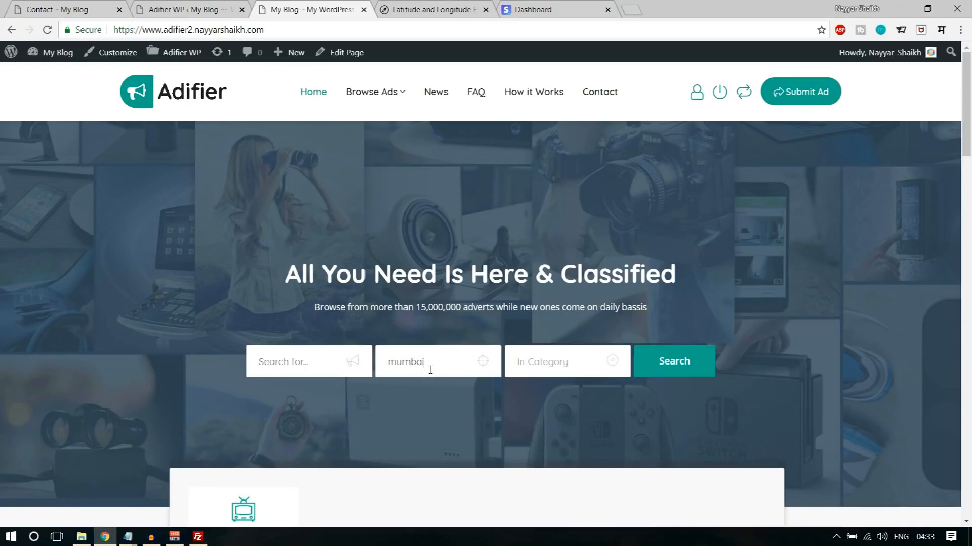
{"action": "left_click", "coordinate": [531, 356]}
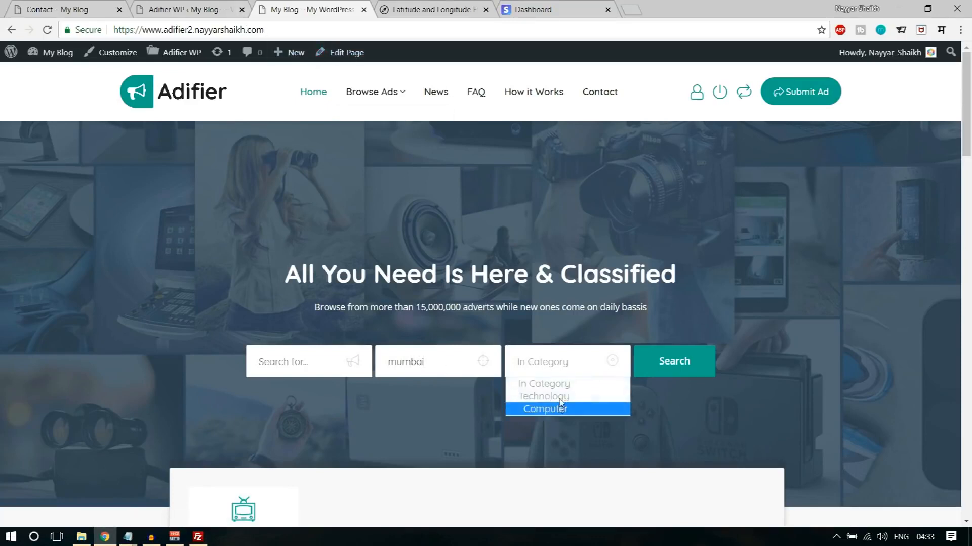
{"action": "left_click", "coordinate": [460, 361]}
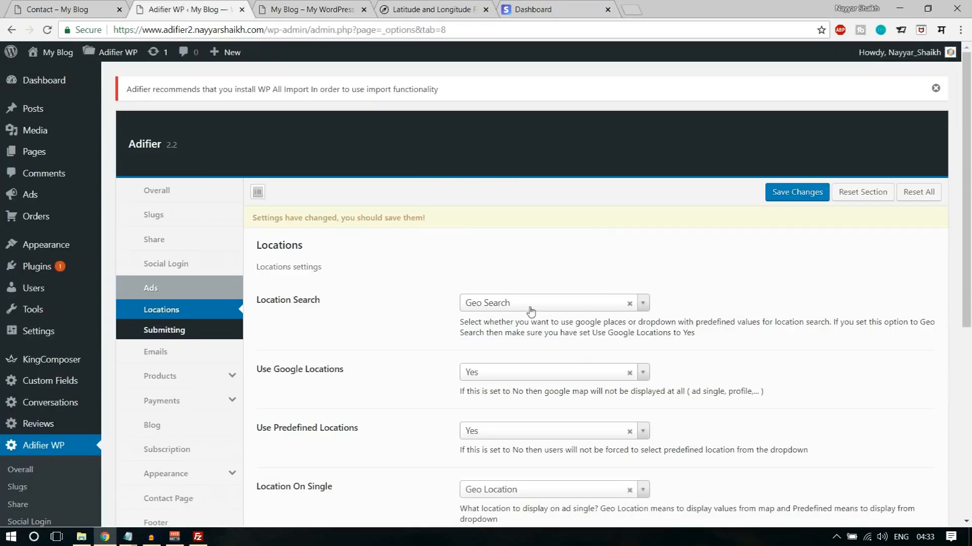
- Set Location Search to Predefined Values in the Locations settings and save the changes
{"action": "left_click", "coordinate": [531, 303]}
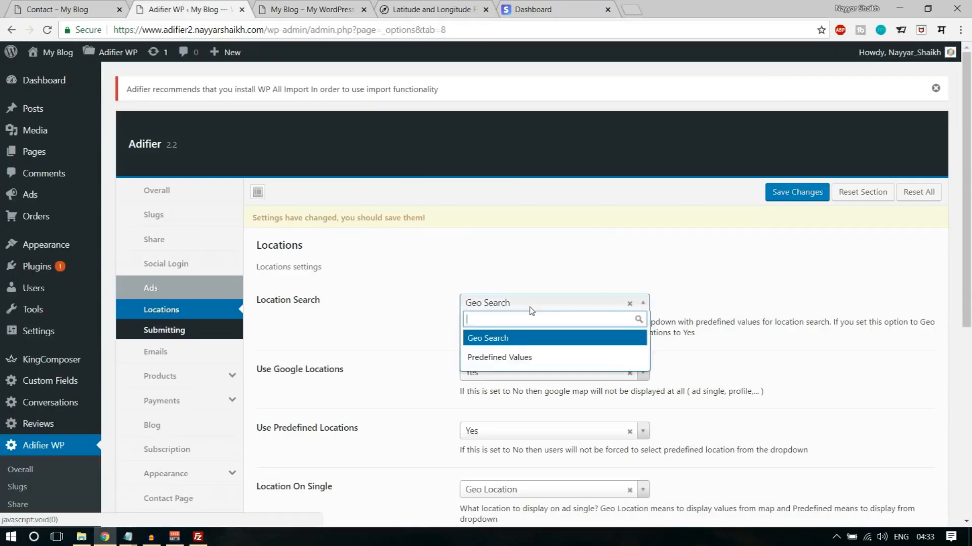
{"action": "left_click", "coordinate": [511, 360]}
{"action": "left_click", "coordinate": [793, 192]}
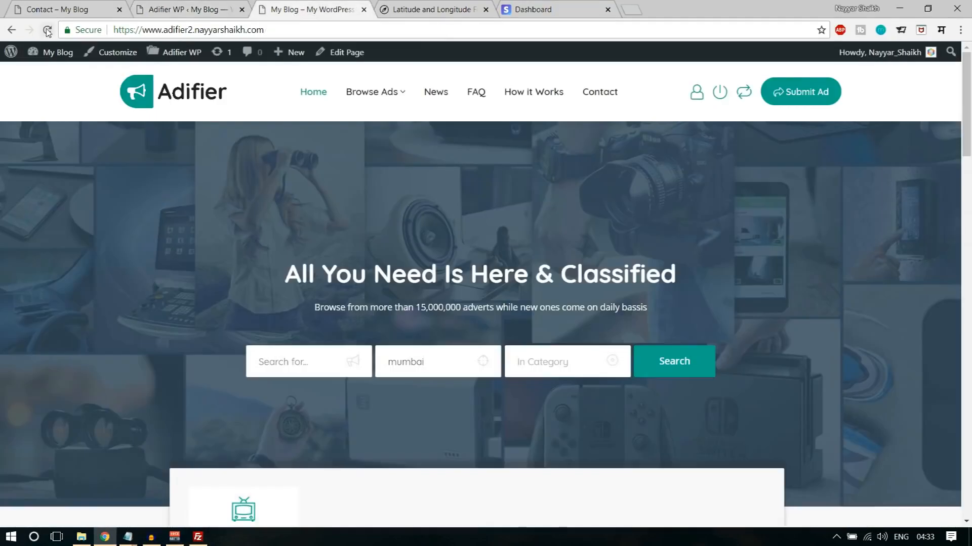
- Reload the home page and check the location and category choices in the search form
{"action": "left_click", "coordinate": [47, 31]}
{"action": "left_click", "coordinate": [451, 369]}
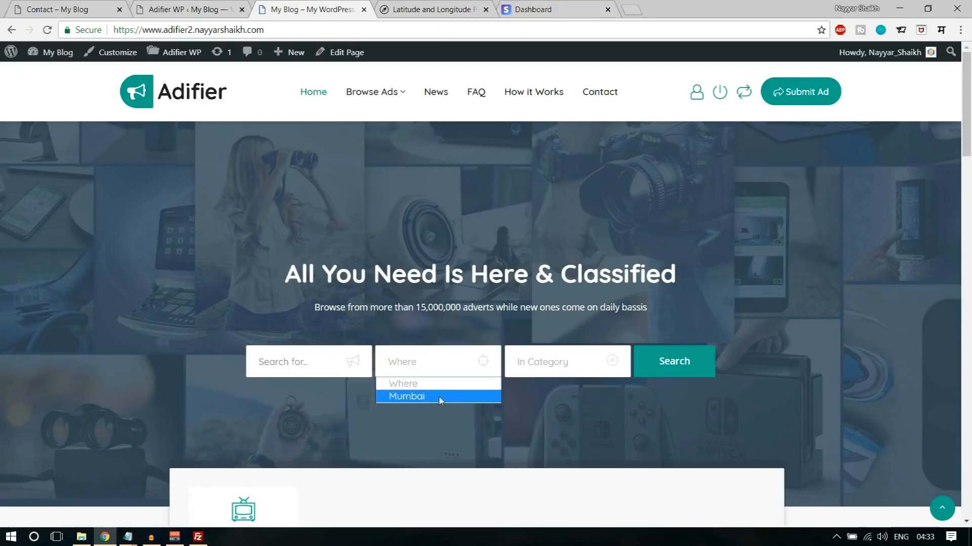
{"action": "left_click", "coordinate": [538, 368]}
- Look over the remaining Locations options in the theme settings and the approval method in the Submitting settings for ads
{"action": "left_click", "coordinate": [194, 2]}
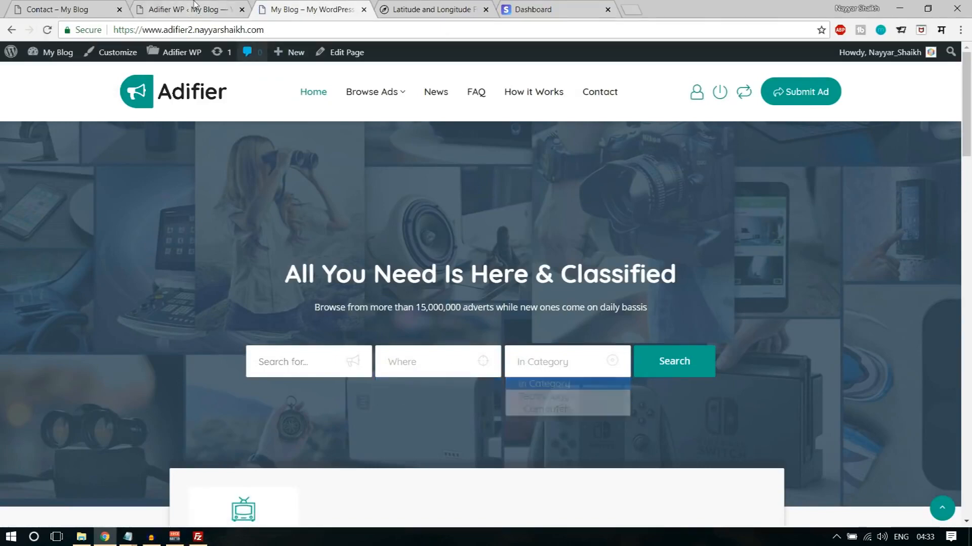
{"action": "scroll", "coordinate": [782, 361], "scroll_direction": "down", "scroll_amount": 6}
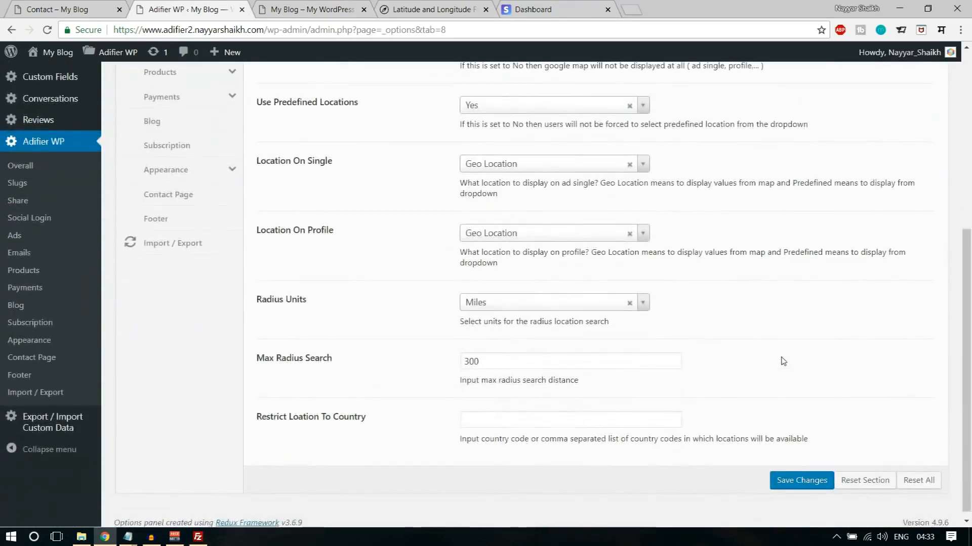
{"action": "scroll", "coordinate": [783, 361], "scroll_direction": "up", "scroll_amount": 10}
{"action": "left_click", "coordinate": [165, 328]}
{"action": "scroll", "coordinate": [776, 353], "scroll_direction": "down", "scroll_amount": 3}
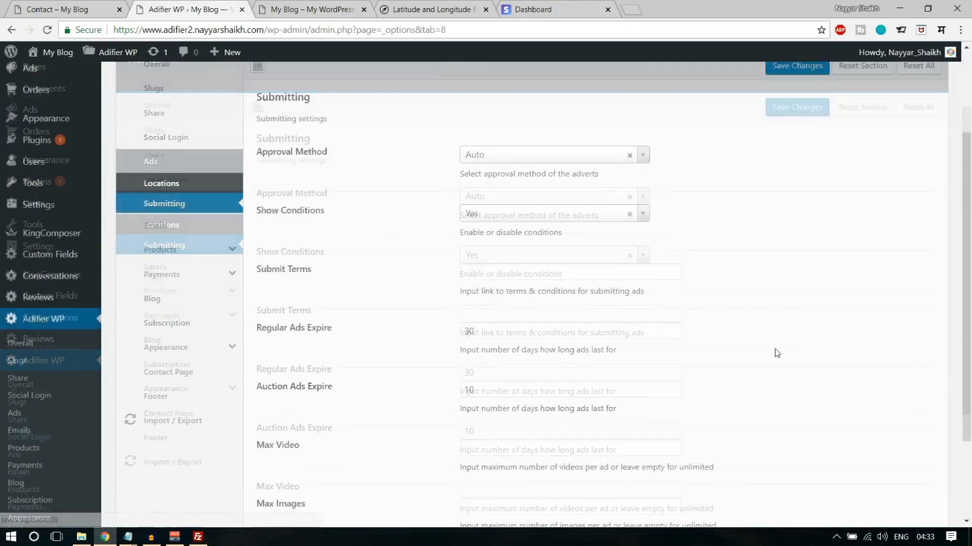
{"action": "left_click_drag", "start_coordinate": [255, 150], "coordinate": [336, 153]}
{"action": "left_click", "coordinate": [337, 153]}
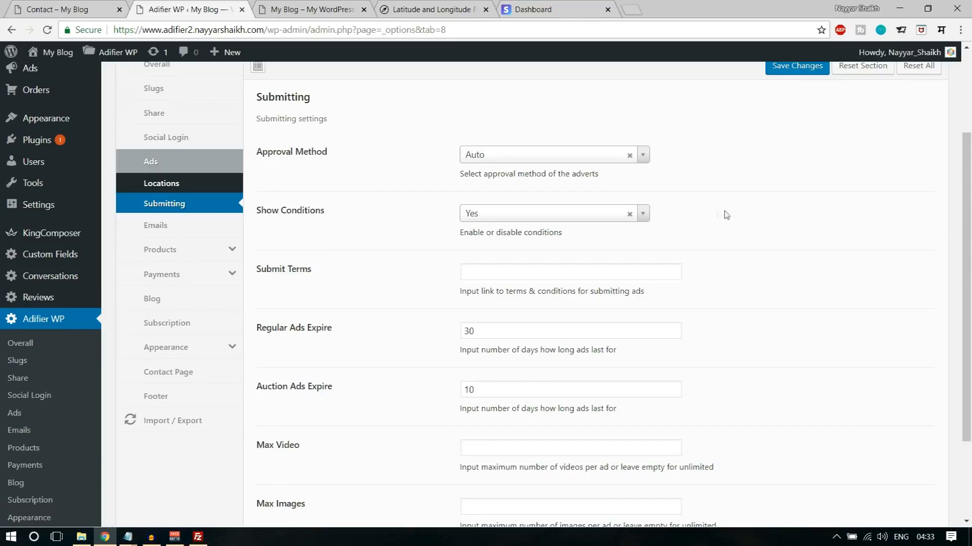
{"action": "scroll", "coordinate": [739, 234], "scroll_direction": "up", "scroll_amount": 3}
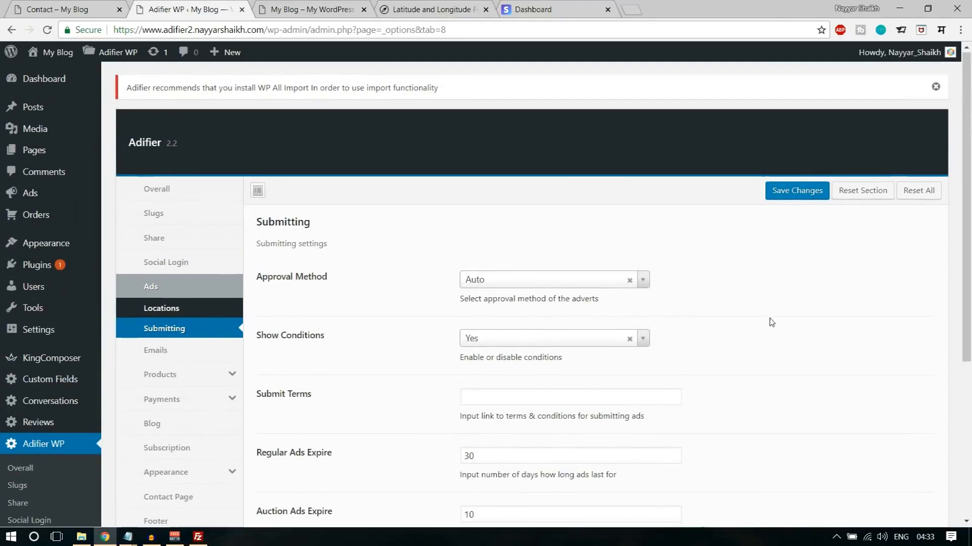
{"action": "scroll", "coordinate": [769, 321], "scroll_direction": "down", "scroll_amount": 1}
- Open the list of ads in a new browser tab, look over the listed ad and its author, and close the tab
{"action": "right_click", "coordinate": [47, 135]}
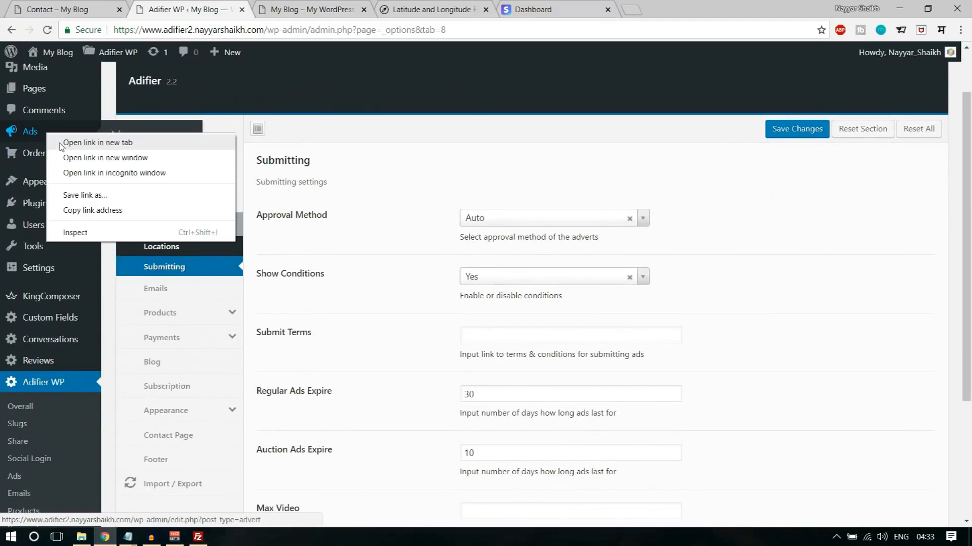
{"action": "left_click", "coordinate": [96, 142]}
{"action": "left_click", "coordinate": [312, 9]}
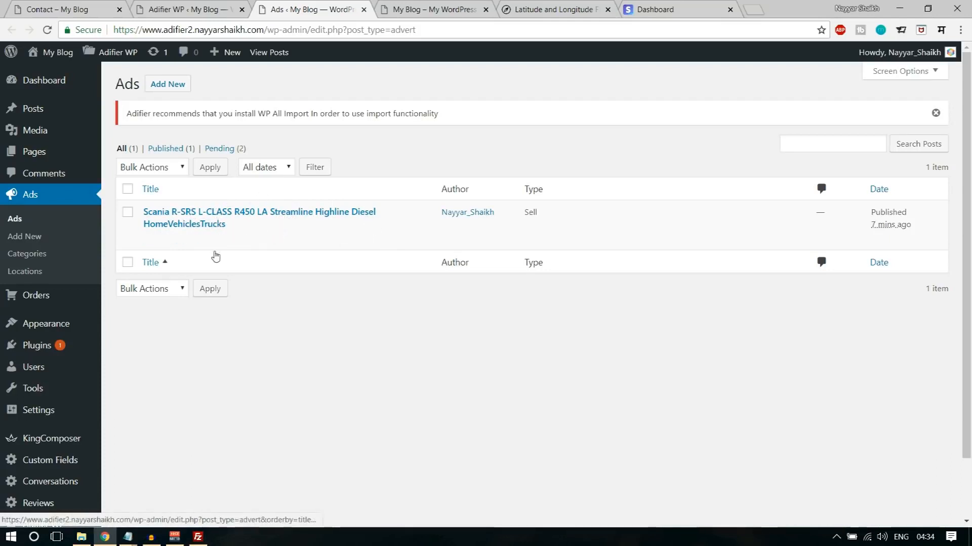
{"action": "left_click_drag", "start_coordinate": [440, 213], "coordinate": [498, 216]}
{"action": "left_click", "coordinate": [505, 226]}
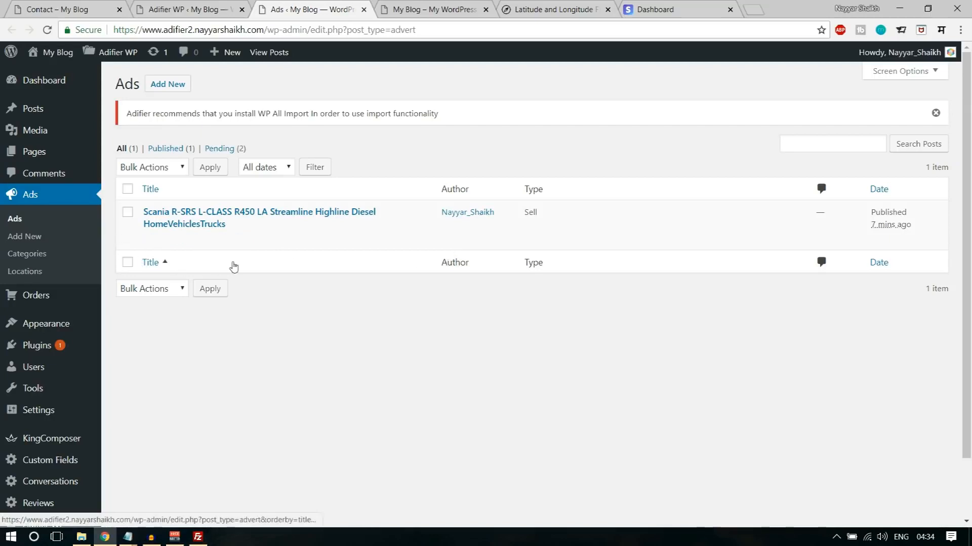
{"action": "left_click", "coordinate": [364, 9]}
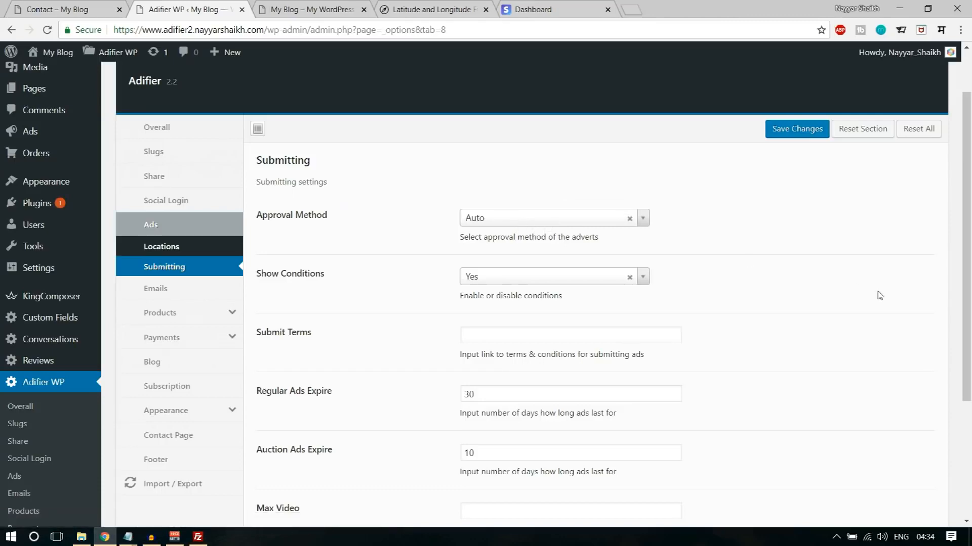
- Review the remaining Submitting settings, including show conditions, submit terms, ad expiry and the video and image limits
{"action": "scroll", "coordinate": [880, 295], "scroll_direction": "down", "scroll_amount": 3}
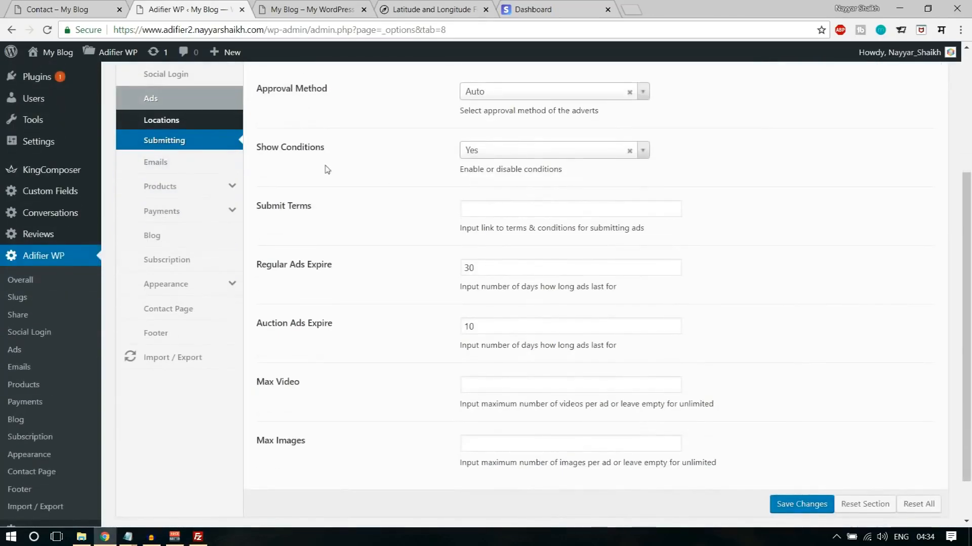
{"action": "scroll", "coordinate": [600, 183], "scroll_direction": "up", "scroll_amount": 3}
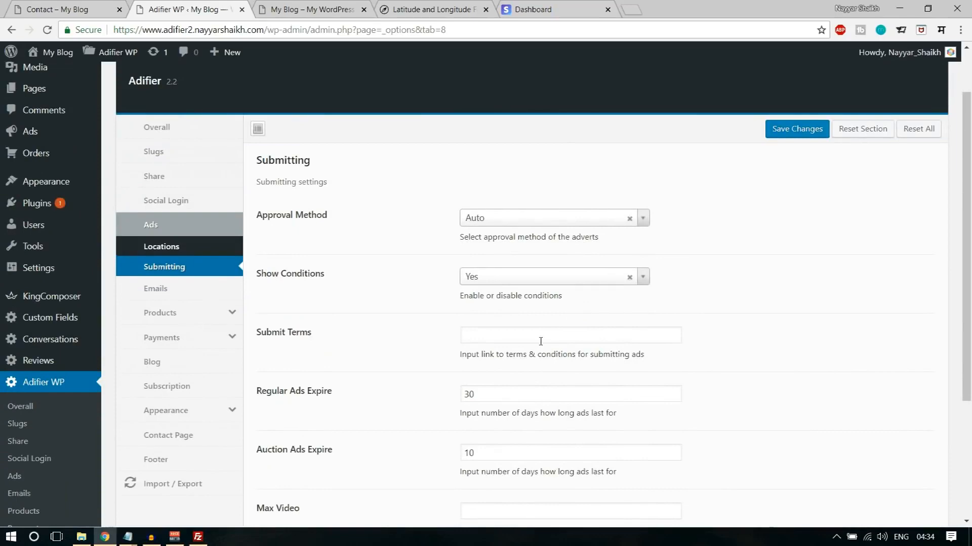
{"action": "scroll", "coordinate": [30, 142], "scroll_direction": "up", "scroll_amount": 2}
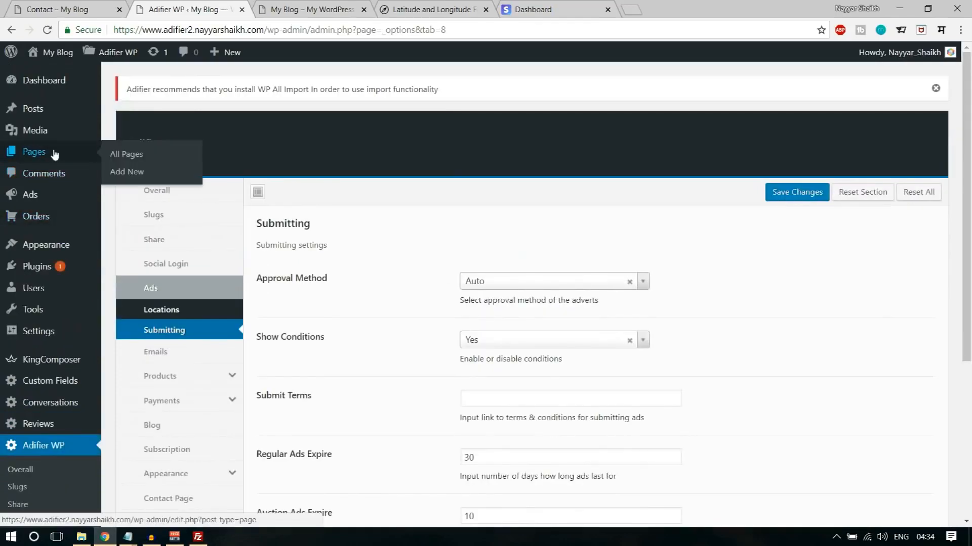
{"action": "scroll", "coordinate": [642, 267], "scroll_direction": "down", "scroll_amount": 3}
{"action": "left_click", "coordinate": [535, 266]}
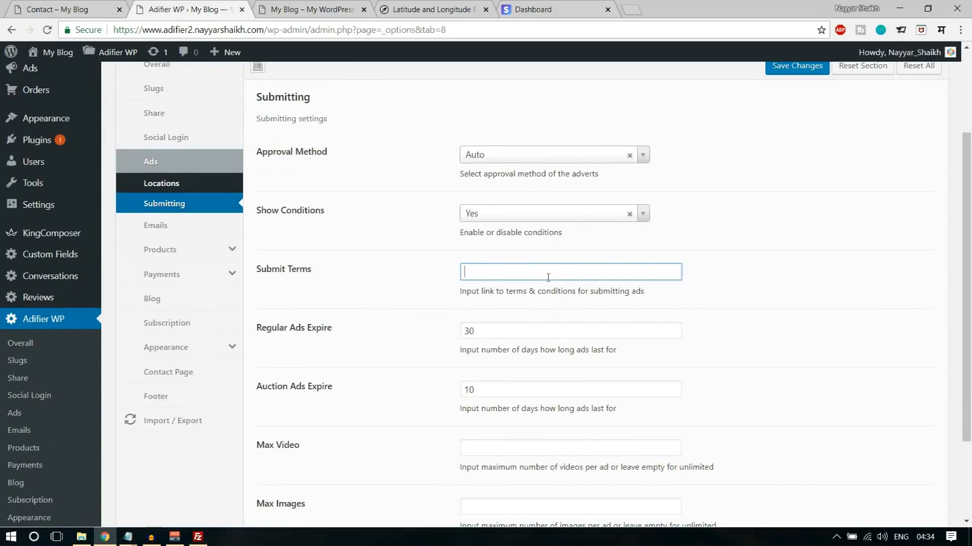
{"action": "scroll", "coordinate": [767, 349], "scroll_direction": "down", "scroll_amount": 3}
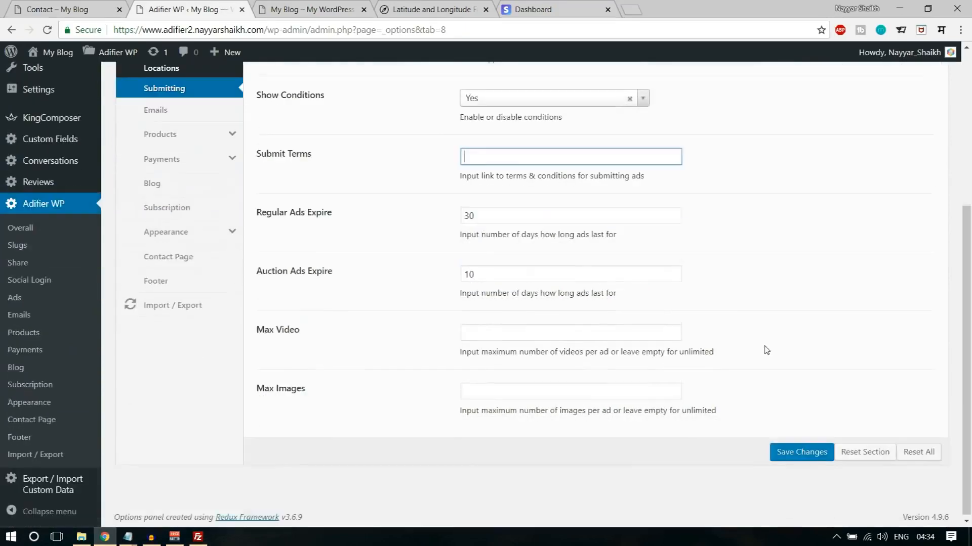
{"action": "scroll", "coordinate": [765, 369], "scroll_direction": "up", "scroll_amount": 5}
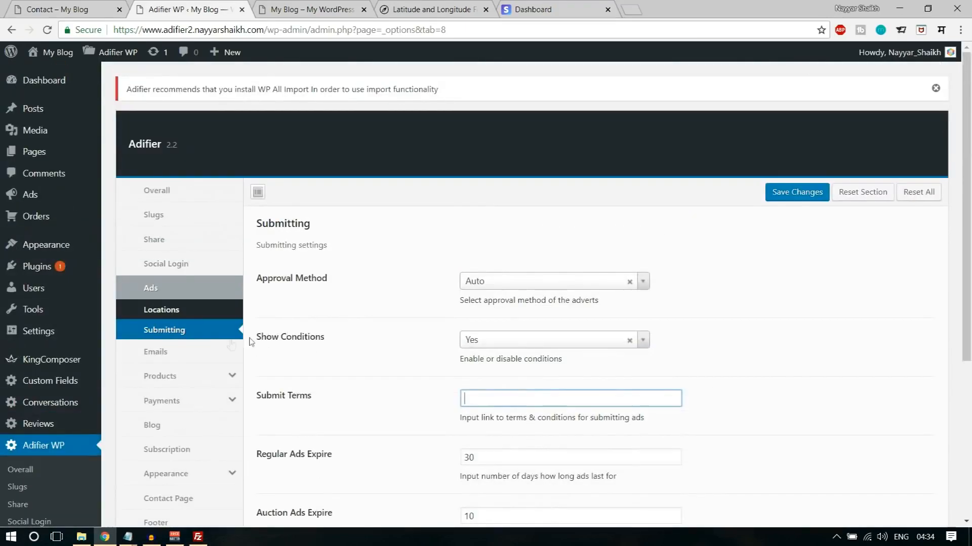
- Fill in the sender email and sender name in the Emails settings and save the changes
{"action": "left_click", "coordinate": [197, 354]}
{"action": "scroll", "coordinate": [530, 221], "scroll_direction": "down", "scroll_amount": 2}
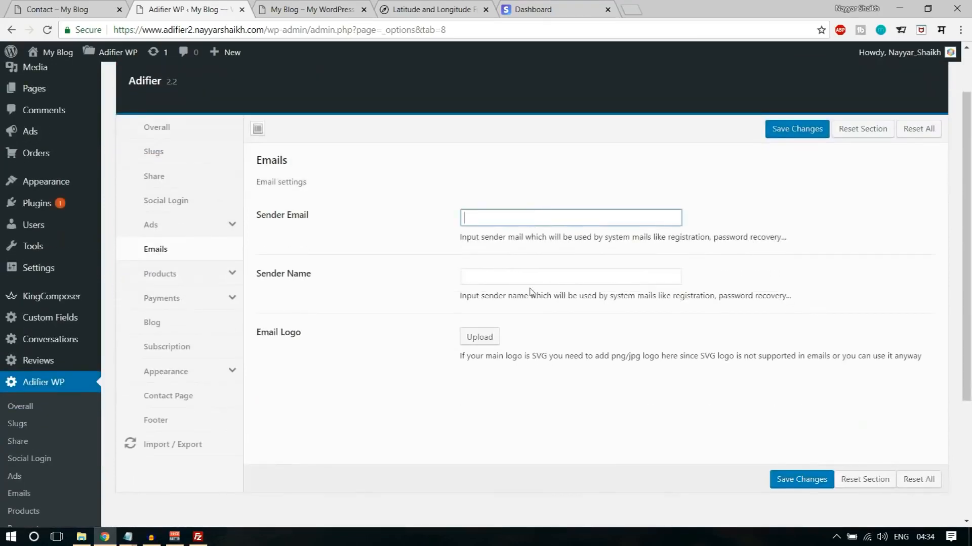
{"action": "left_click", "coordinate": [527, 218]}
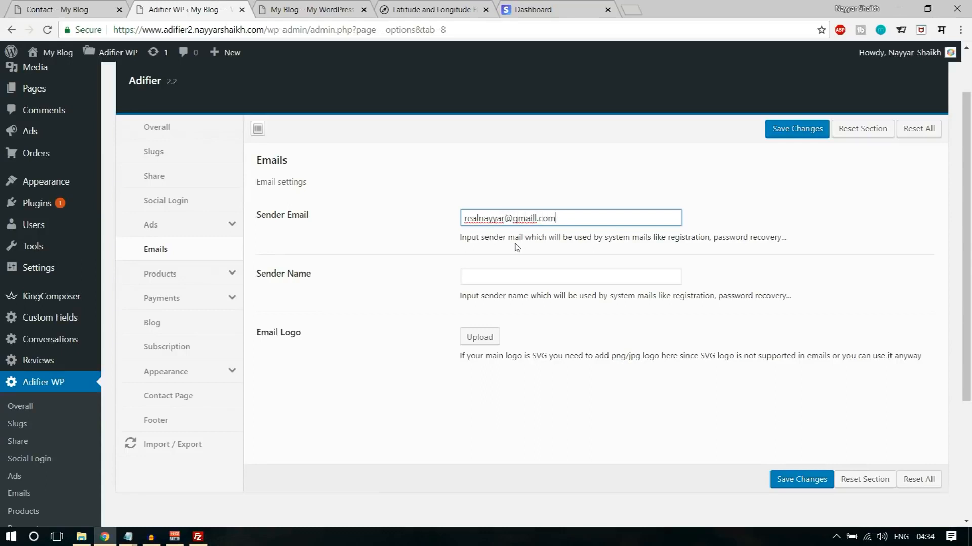
{"action": "left_click", "coordinate": [511, 281]}
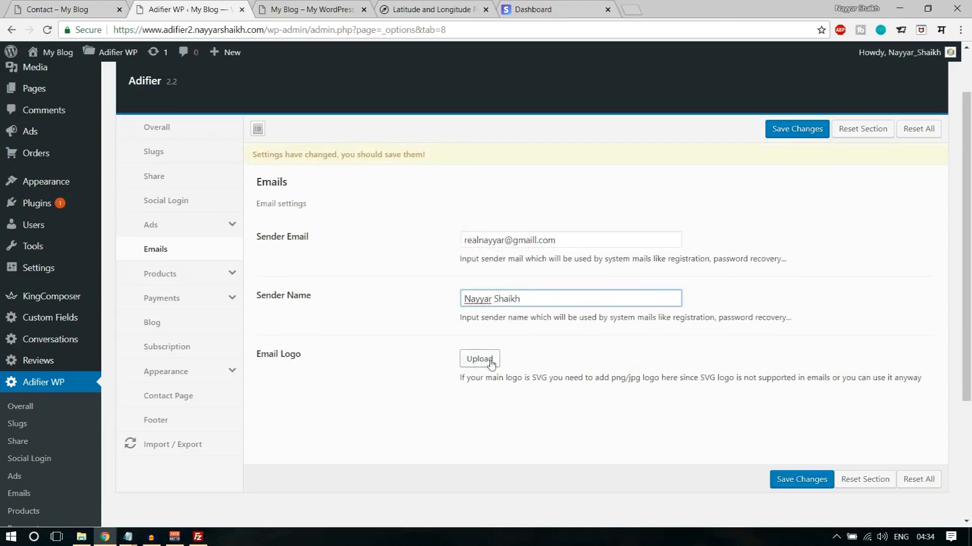
{"action": "left_click", "coordinate": [800, 480]}
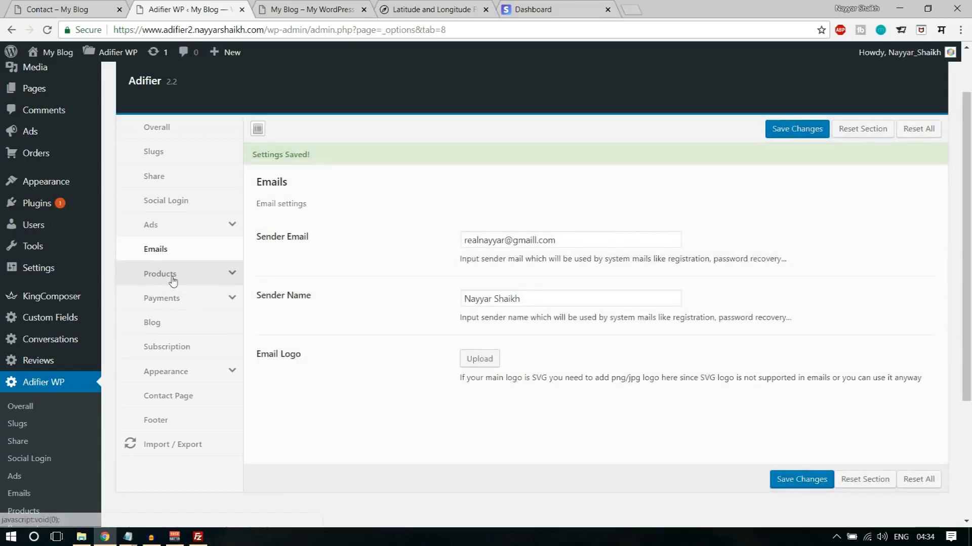
- Review the Account and Ads product settings, including account payments, packages and ad promotion prices
{"action": "left_click", "coordinate": [172, 274]}
{"action": "scroll", "coordinate": [582, 253], "scroll_direction": "down", "scroll_amount": 3}
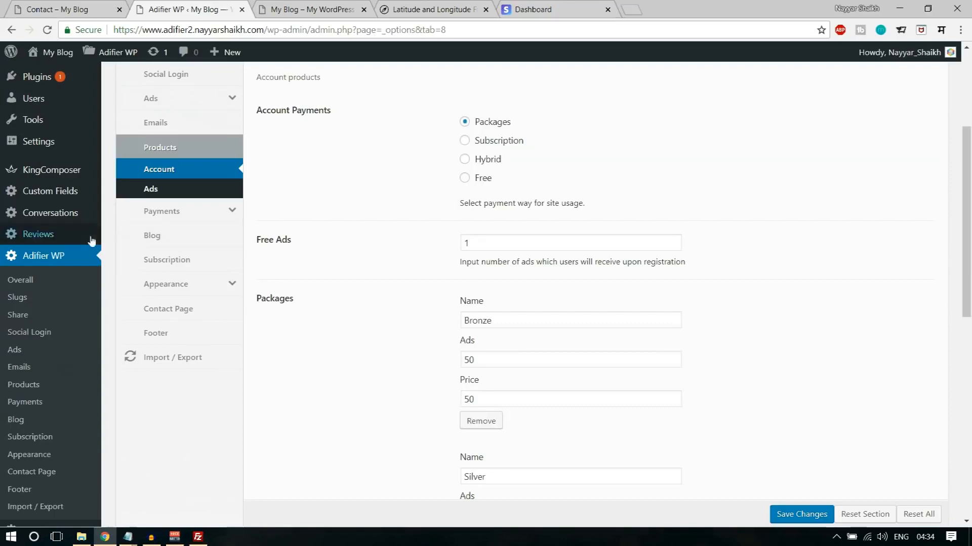
{"action": "left_click", "coordinate": [152, 189]}
{"action": "scroll", "coordinate": [581, 237], "scroll_direction": "up", "scroll_amount": 3}
{"action": "scroll", "coordinate": [582, 243], "scroll_direction": "down", "scroll_amount": 8}
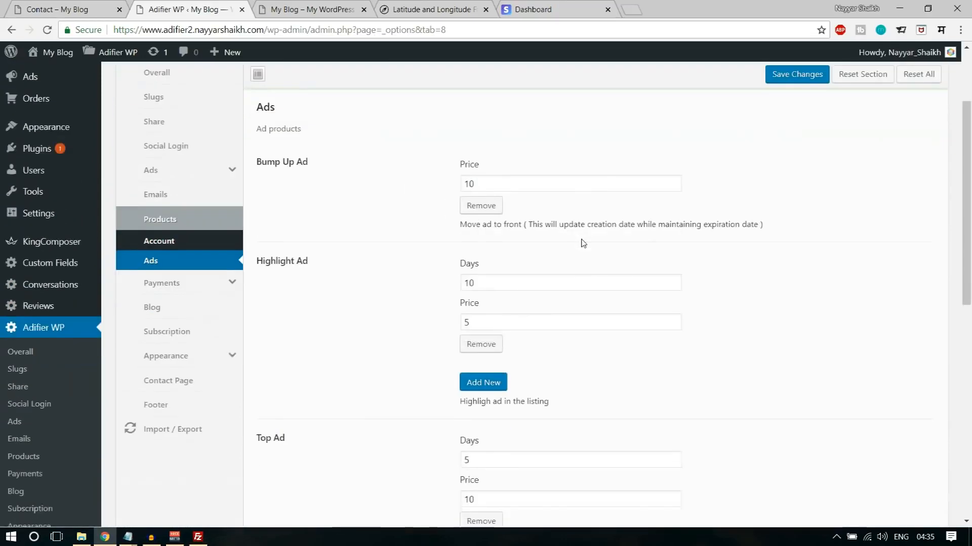
{"action": "scroll", "coordinate": [592, 283], "scroll_direction": "up", "scroll_amount": 4}
{"action": "scroll", "coordinate": [603, 320], "scroll_direction": "up", "scroll_amount": 4}
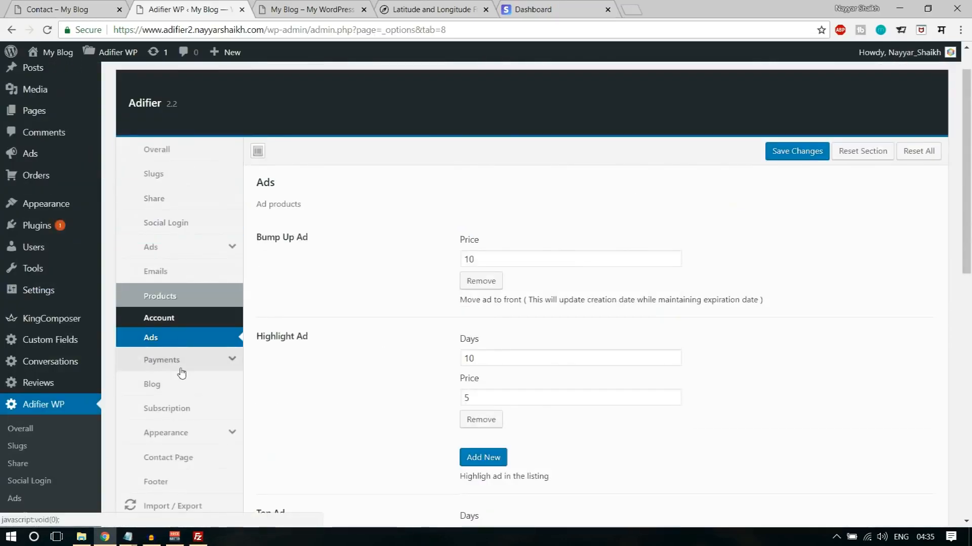
- Review the Payments, Blog and Subscription sections of the theme options
{"action": "left_click", "coordinate": [181, 360]}
{"action": "scroll", "coordinate": [774, 274], "scroll_direction": "down", "scroll_amount": 4}
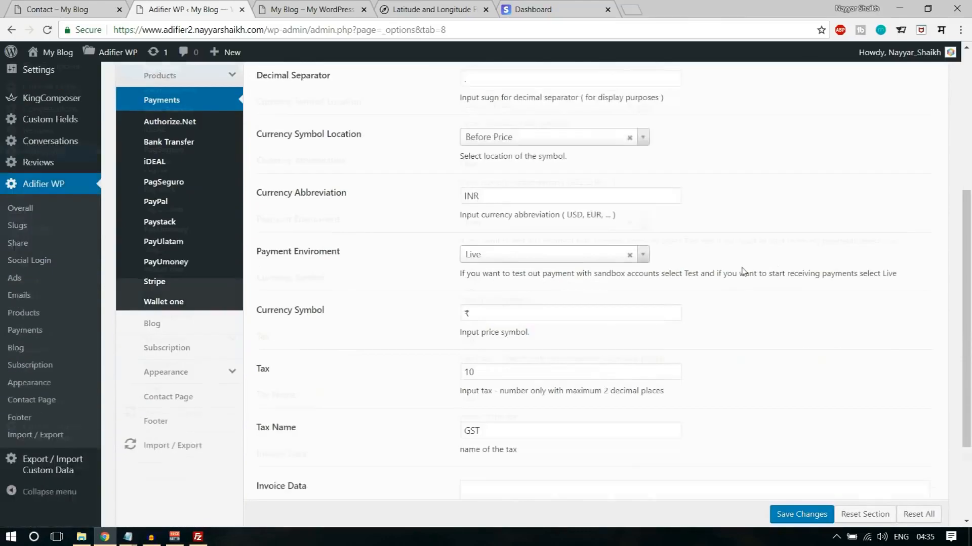
{"action": "left_click", "coordinate": [169, 297]}
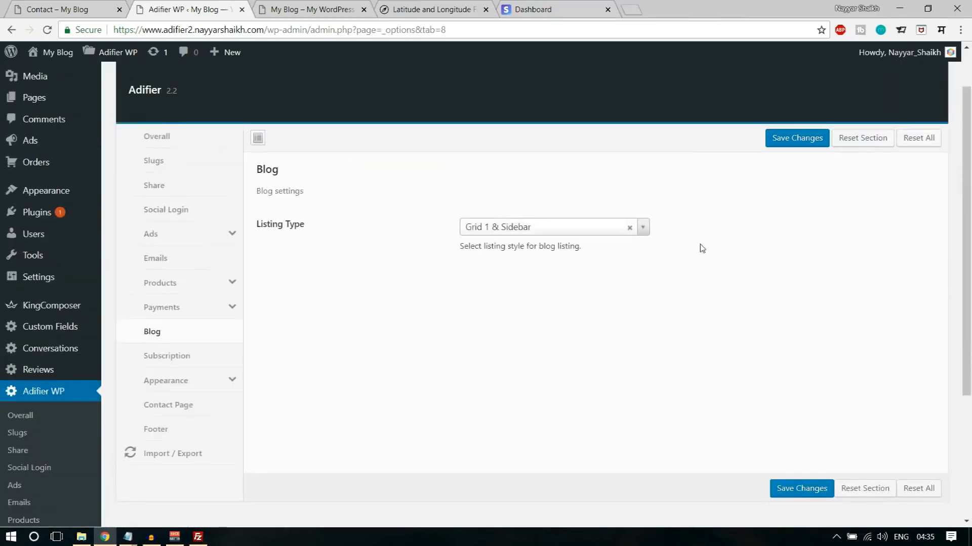
{"action": "scroll", "coordinate": [887, 223], "scroll_direction": "down", "scroll_amount": 3}
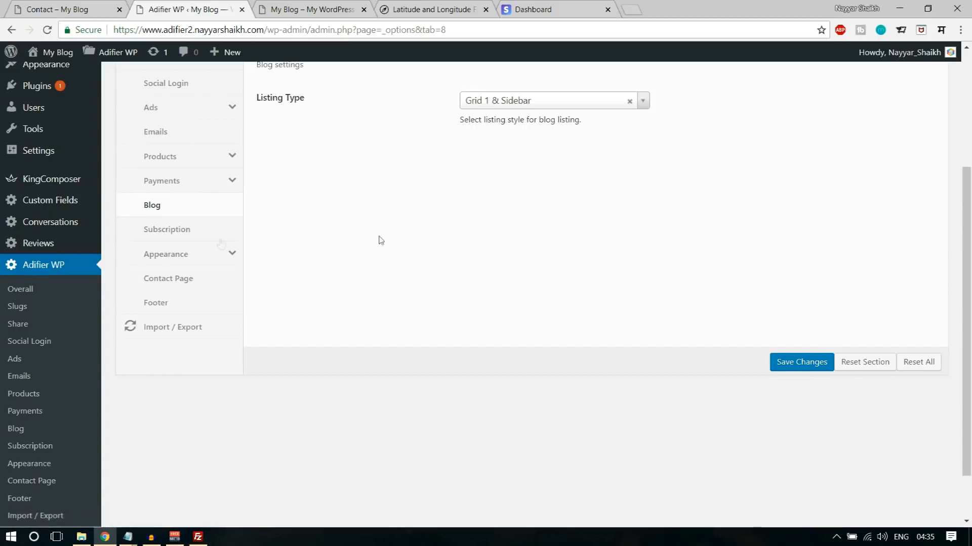
{"action": "left_click", "coordinate": [207, 239]}
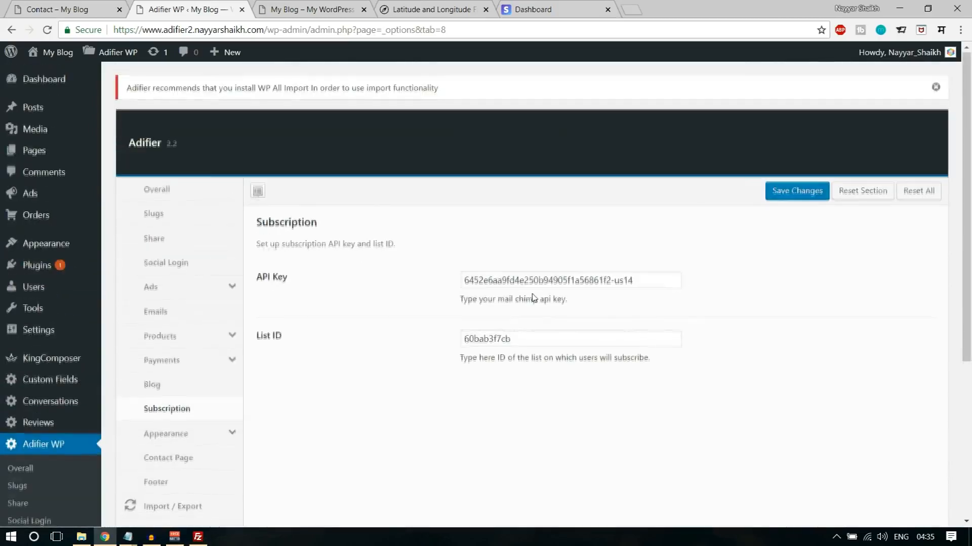
{"action": "scroll", "coordinate": [235, 244], "scroll_direction": "down", "scroll_amount": 1}
{"action": "scroll", "coordinate": [236, 244], "scroll_direction": "down", "scroll_amount": 2}
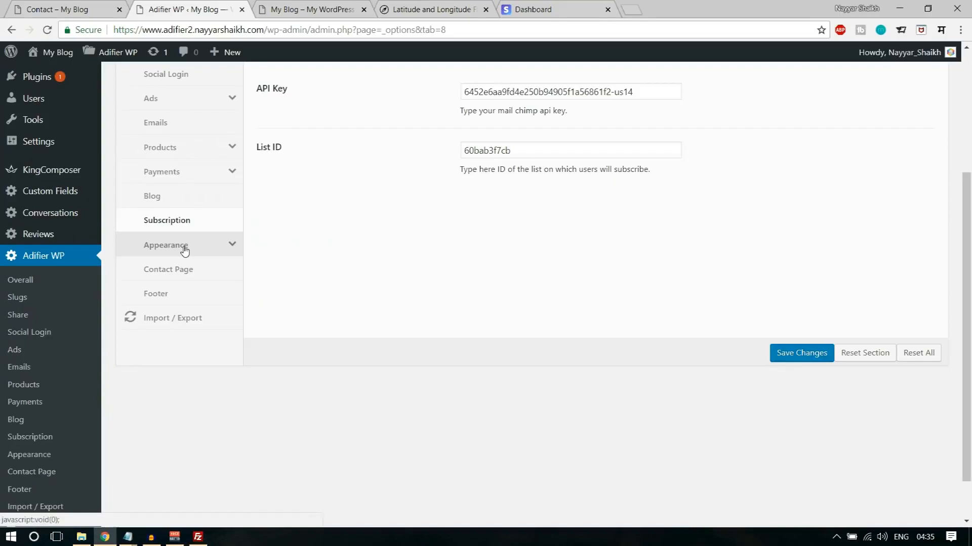
- Review the Appearance settings of the theme options, including the main colours and the Copyrights colours
{"action": "left_click", "coordinate": [185, 247]}
{"action": "scroll", "coordinate": [526, 288], "scroll_direction": "down", "scroll_amount": 5}
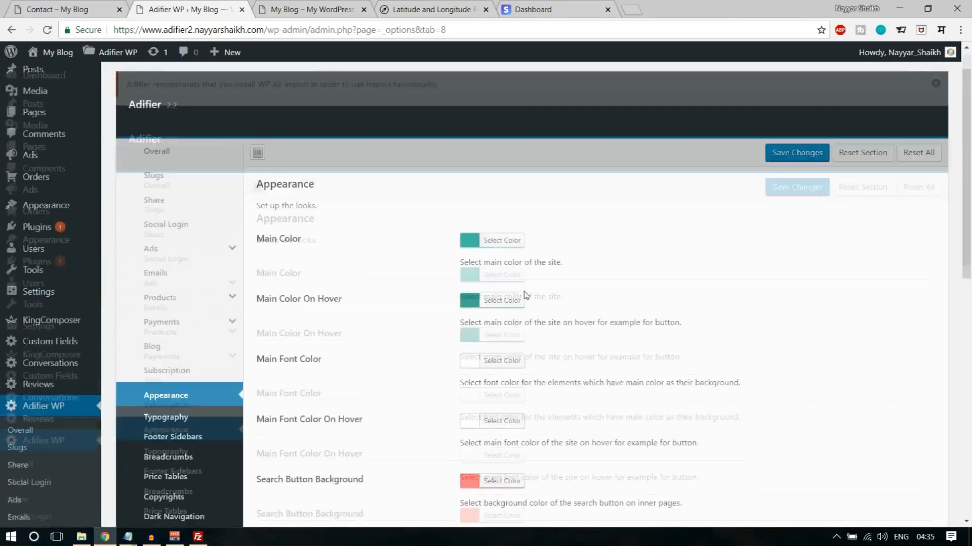
{"action": "scroll", "coordinate": [524, 285], "scroll_direction": "up", "scroll_amount": 3}
{"action": "scroll", "coordinate": [433, 307], "scroll_direction": "down", "scroll_amount": 3}
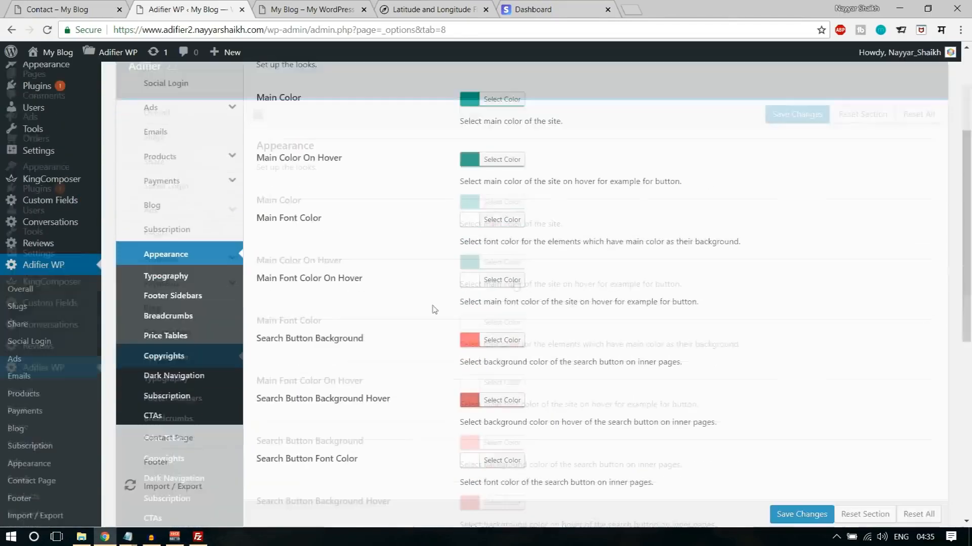
{"action": "left_click", "coordinate": [205, 289]}
{"action": "scroll", "coordinate": [592, 294], "scroll_direction": "down", "scroll_amount": 3}
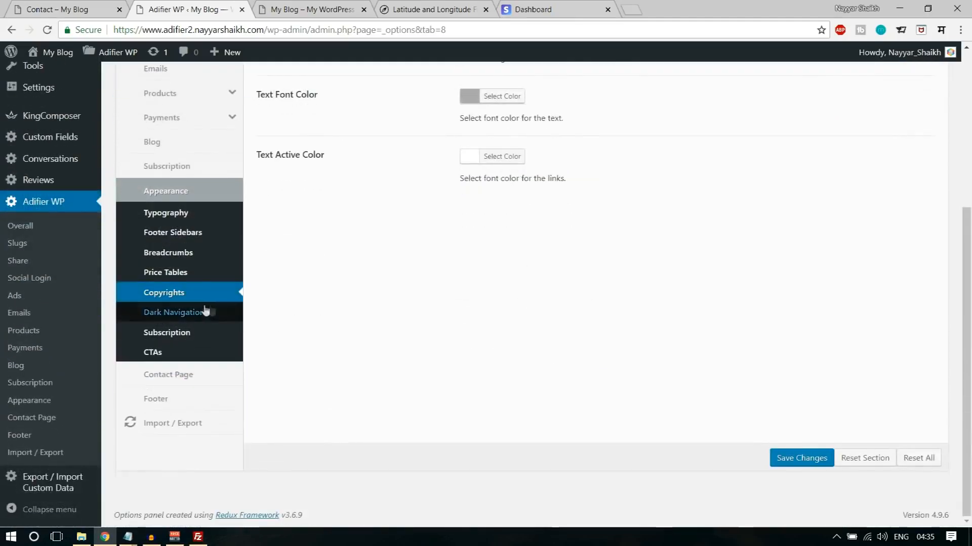
- Check the Contact Page and Footer sections of the theme options and save the changes
{"action": "left_click", "coordinate": [196, 373]}
{"action": "scroll", "coordinate": [638, 229], "scroll_direction": "down", "scroll_amount": 3}
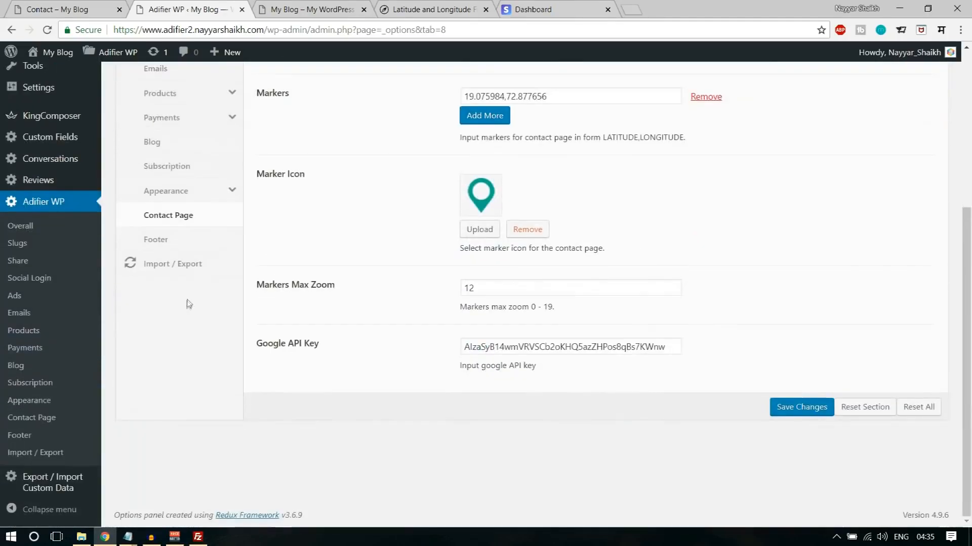
{"action": "left_click", "coordinate": [175, 244]}
{"action": "scroll", "coordinate": [683, 271], "scroll_direction": "down", "scroll_amount": 7}
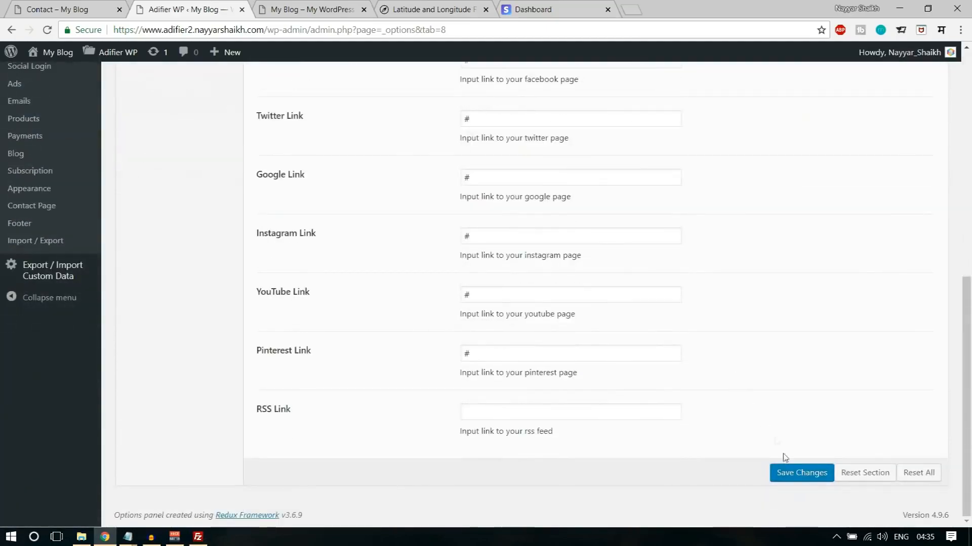
{"action": "left_click", "coordinate": [787, 472]}
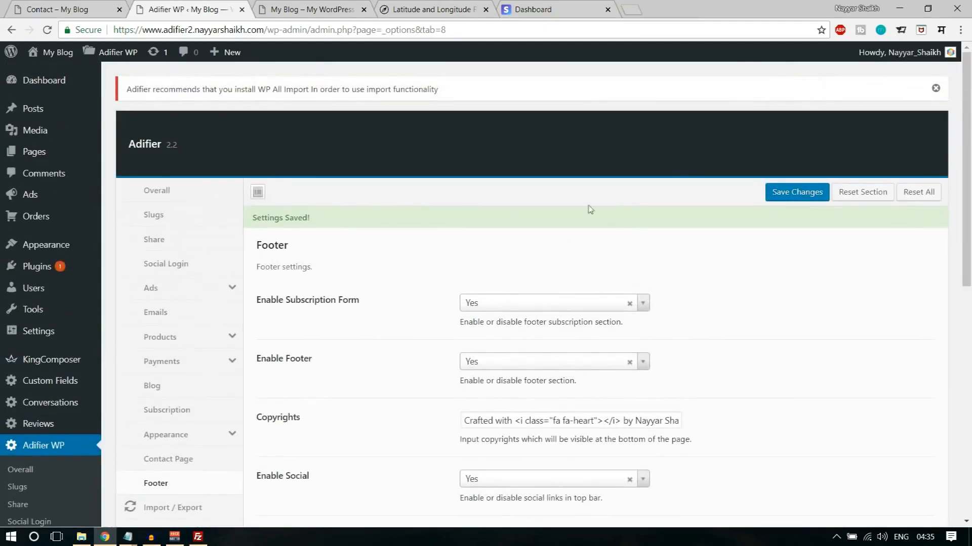
- Start submitting an ad from the site's home page and open the list of purchasable ad packages
{"action": "left_click", "coordinate": [310, 9]}
{"action": "left_click", "coordinate": [47, 30]}
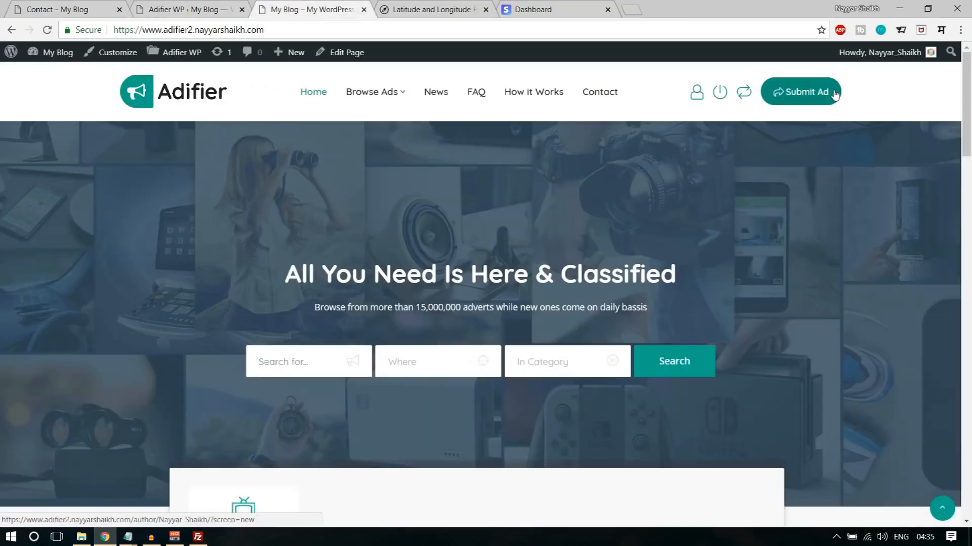
{"action": "left_click", "coordinate": [818, 91]}
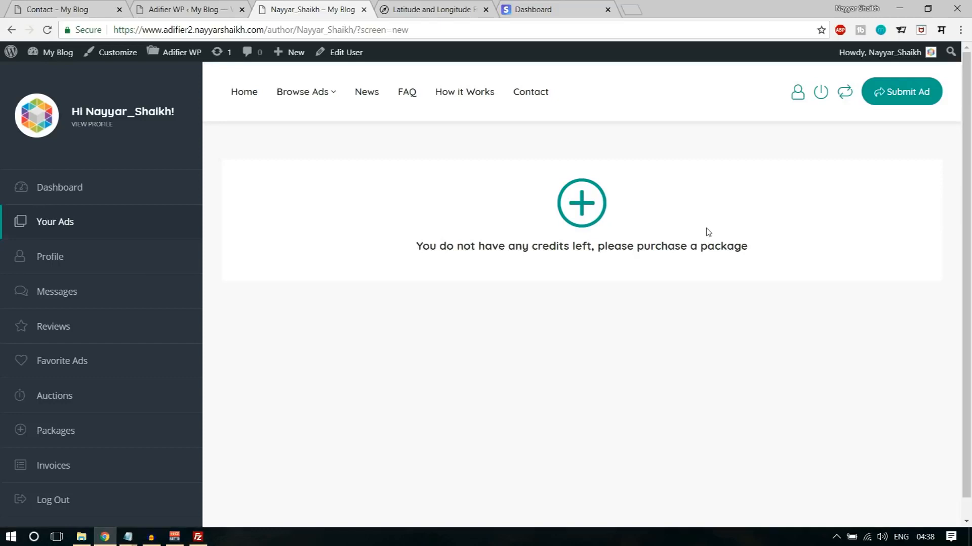
{"action": "left_click", "coordinate": [587, 210]}
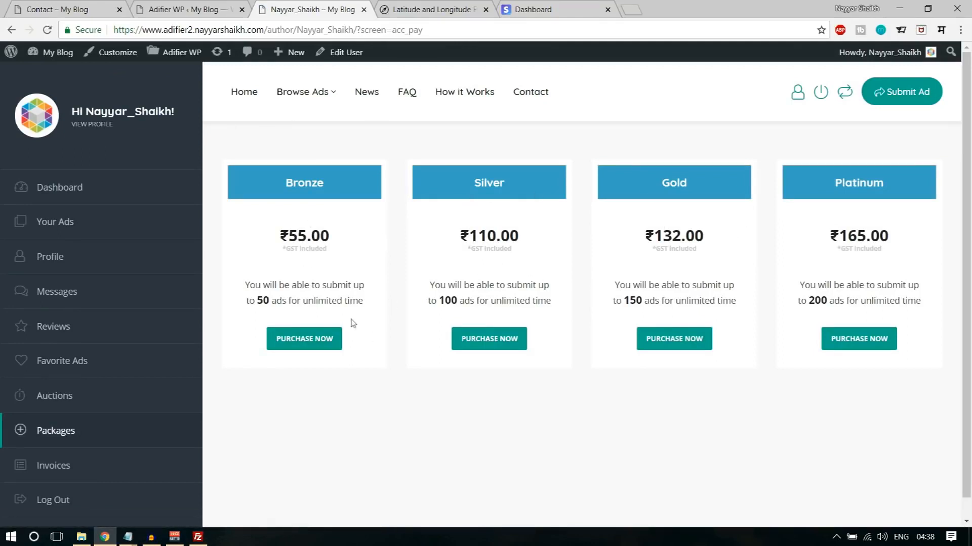
- Choose bank transfer for the Bronze package, examine the payment reference and bank details, and close the purchase dialog
{"action": "left_click", "coordinate": [324, 342]}
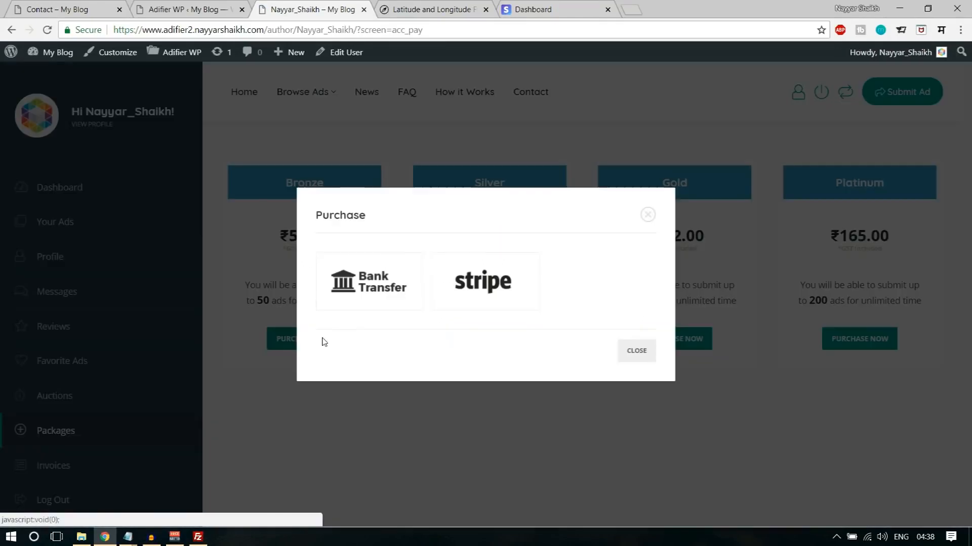
{"action": "left_click", "coordinate": [384, 289]}
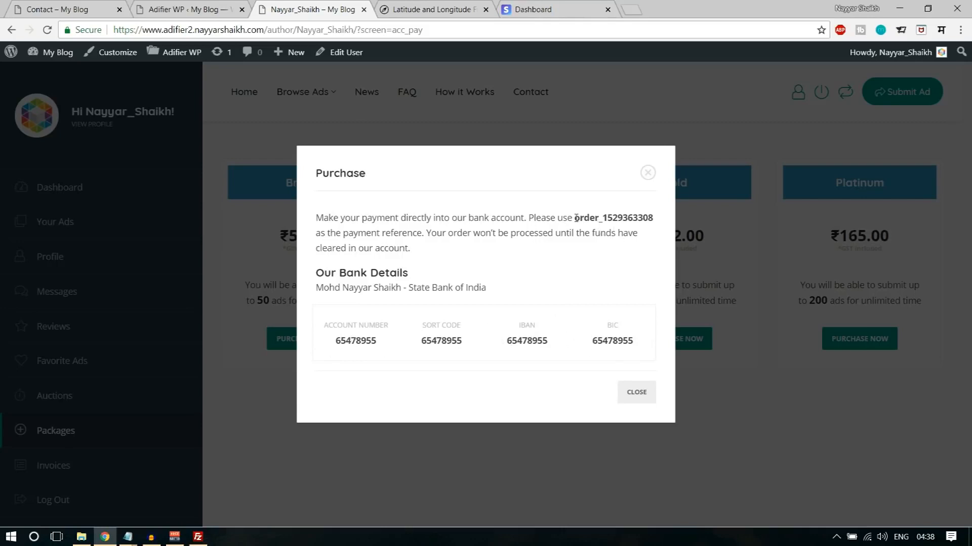
{"action": "left_click_drag", "start_coordinate": [576, 217], "coordinate": [662, 221]}
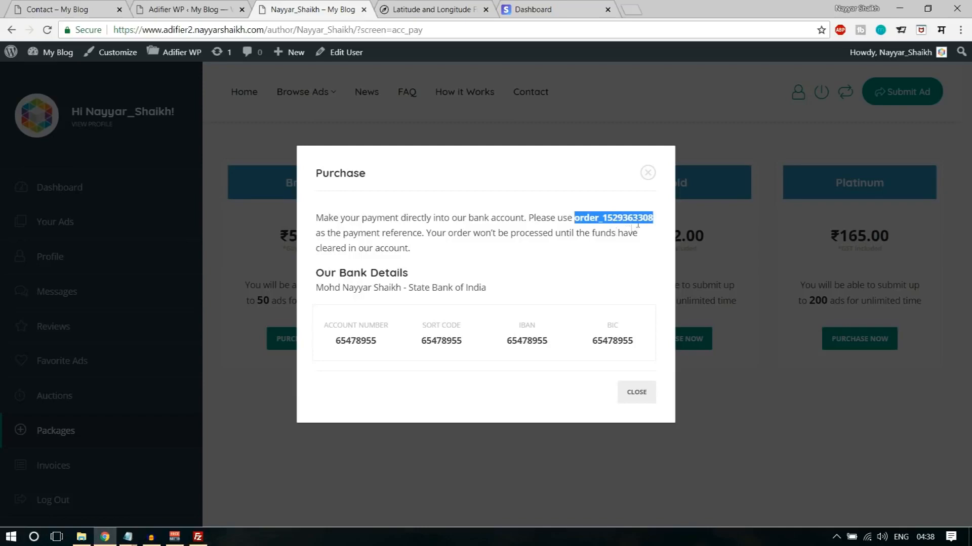
{"action": "left_click", "coordinate": [637, 393]}
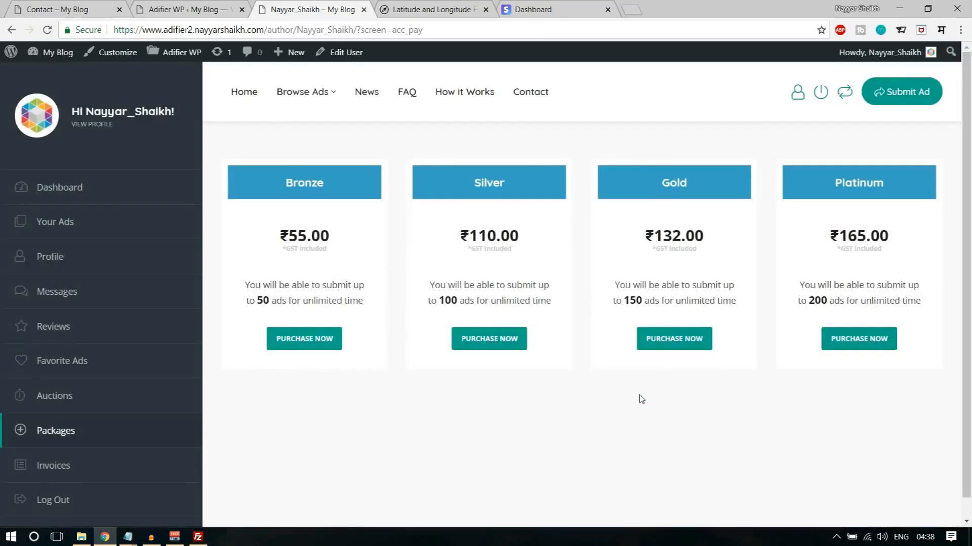
- View the Stripe payment form for the Bronze package and close it without paying
{"action": "left_click", "coordinate": [326, 339]}
{"action": "left_click", "coordinate": [461, 284]}
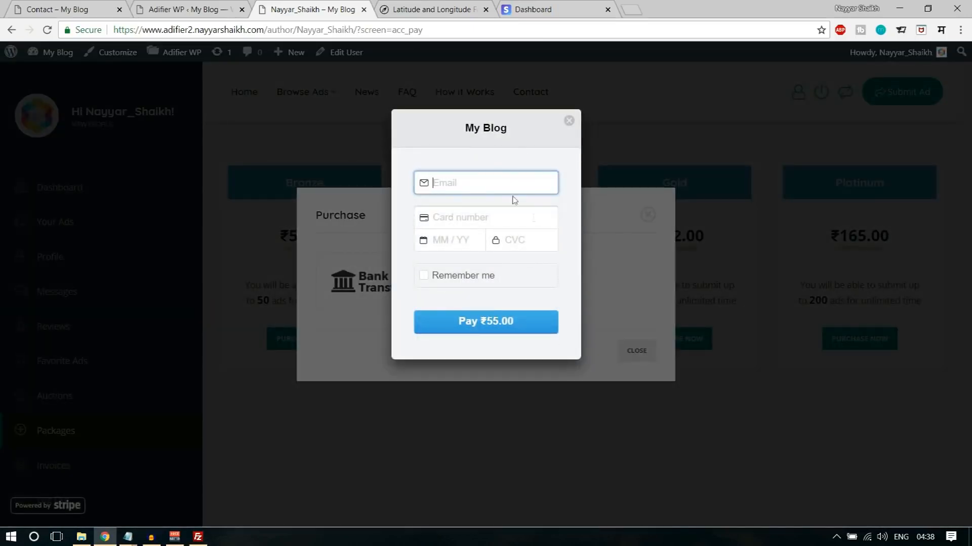
{"action": "left_click", "coordinate": [569, 122]}
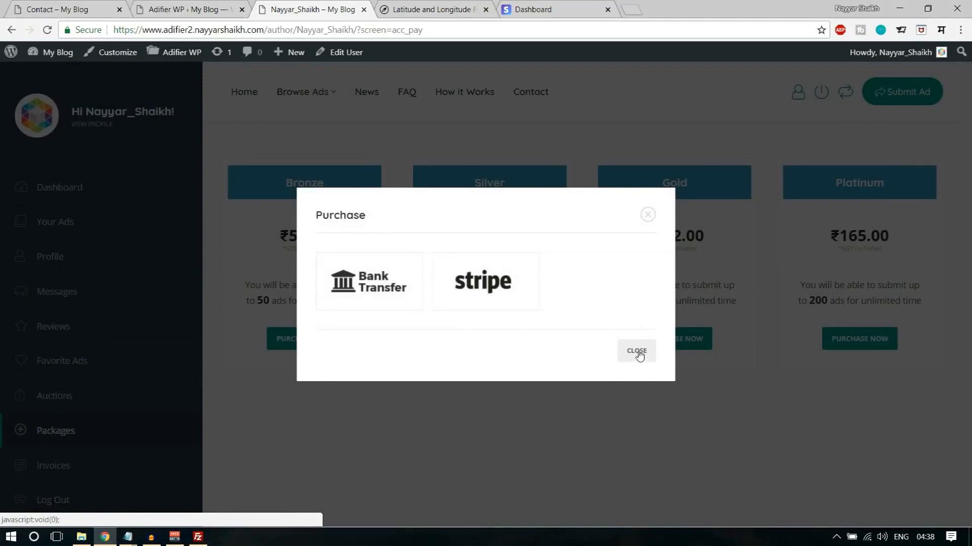
{"action": "left_click", "coordinate": [651, 236]}
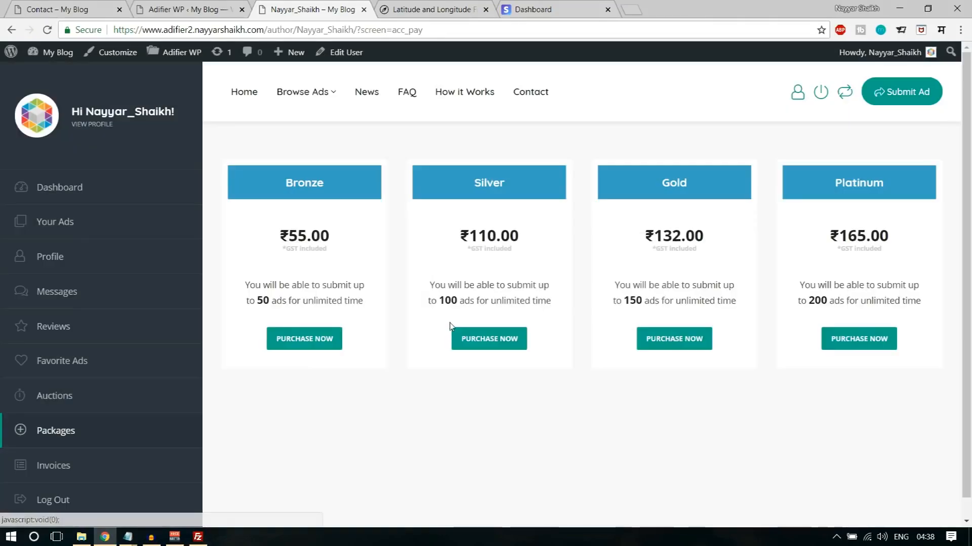
- Open the account's posted ads, view the page of the Scania ad and close it again
{"action": "left_click", "coordinate": [114, 226]}
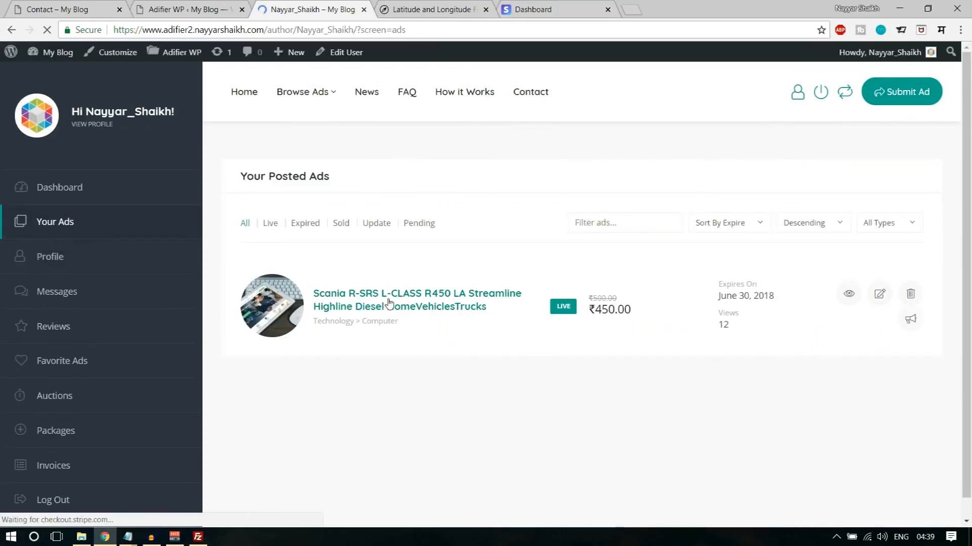
{"action": "left_click", "coordinate": [389, 303]}
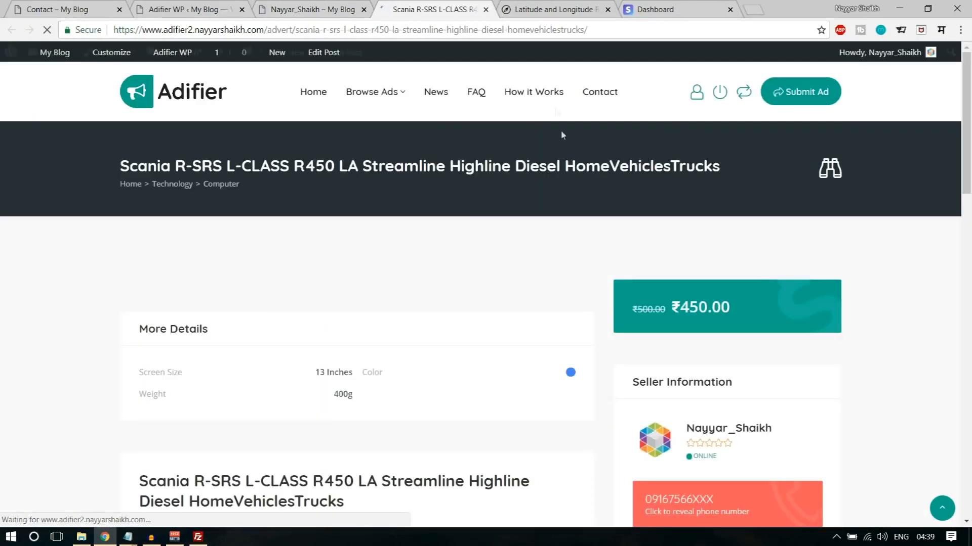
{"action": "left_click", "coordinate": [485, 9]}
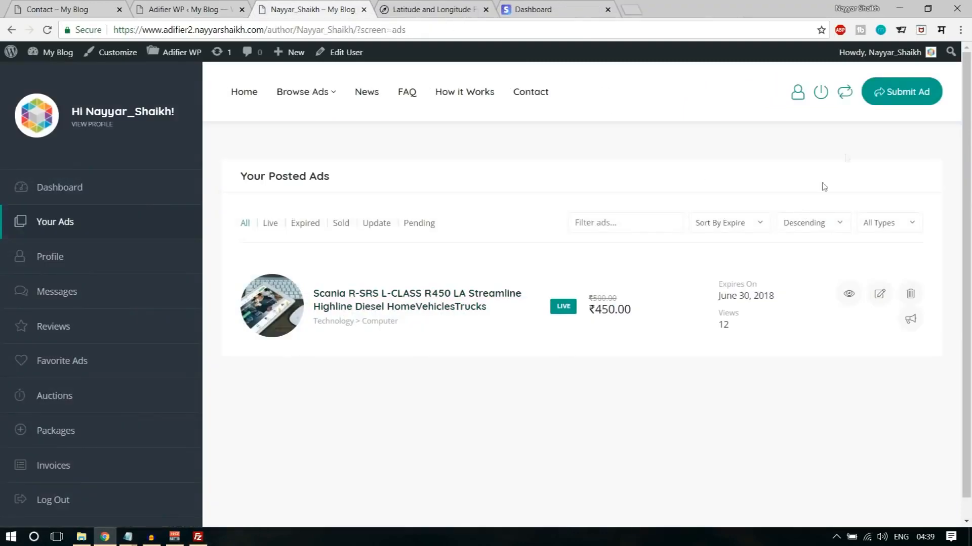
- Look over the posted ads list and the account's Messages and Reviews pages
{"action": "scroll", "coordinate": [901, 309], "scroll_direction": "down", "scroll_amount": 1}
{"action": "scroll", "coordinate": [903, 318], "scroll_direction": "up", "scroll_amount": 1}
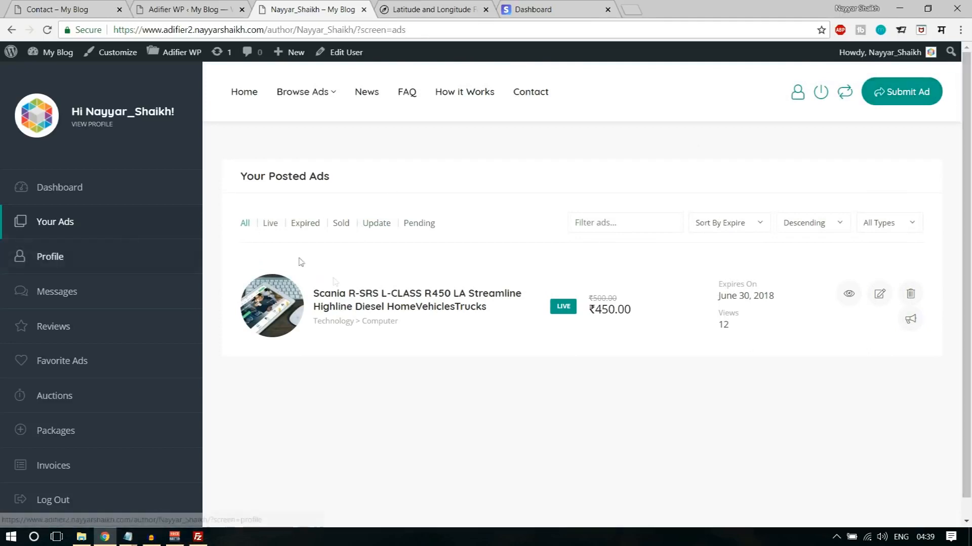
{"action": "scroll", "coordinate": [400, 309], "scroll_direction": "down", "scroll_amount": 1}
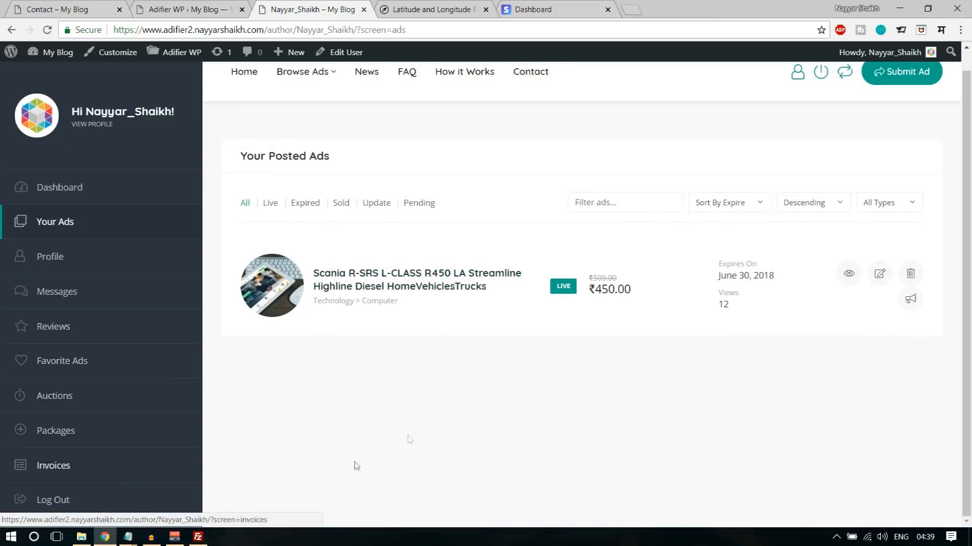
{"action": "scroll", "coordinate": [412, 434], "scroll_direction": "up", "scroll_amount": 1}
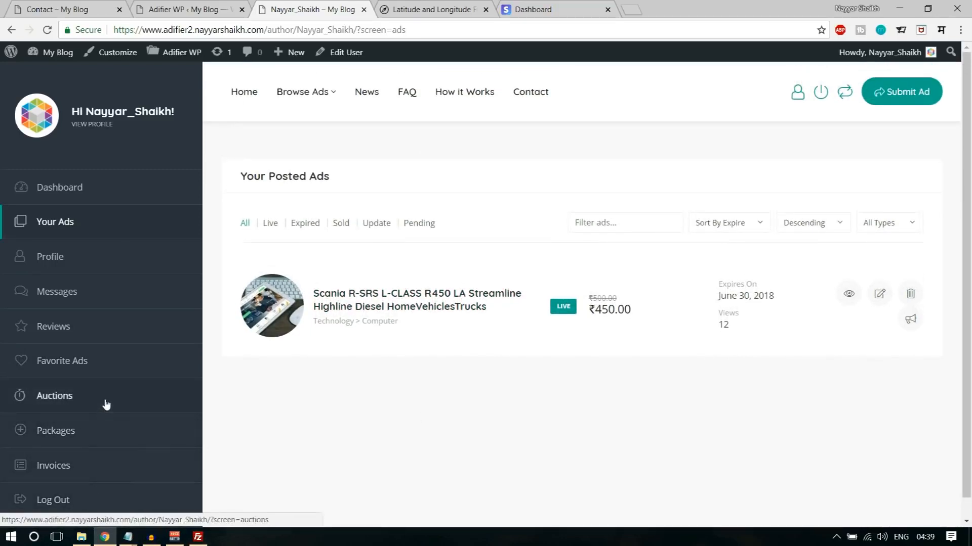
{"action": "left_click", "coordinate": [108, 296]}
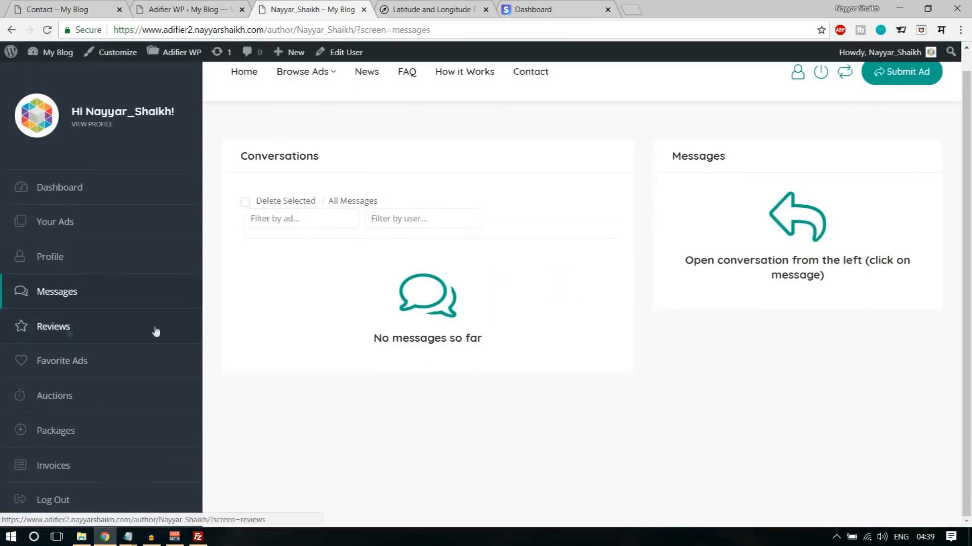
{"action": "left_click", "coordinate": [74, 330]}
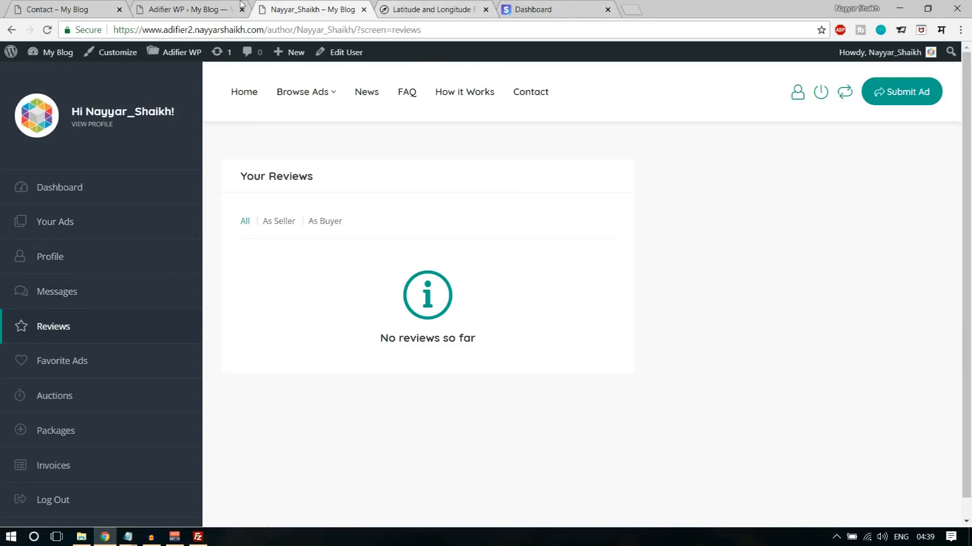
- Reopen the Scania ad from the posted ads and reveal the seller's phone number
{"action": "left_click", "coordinate": [84, 223]}
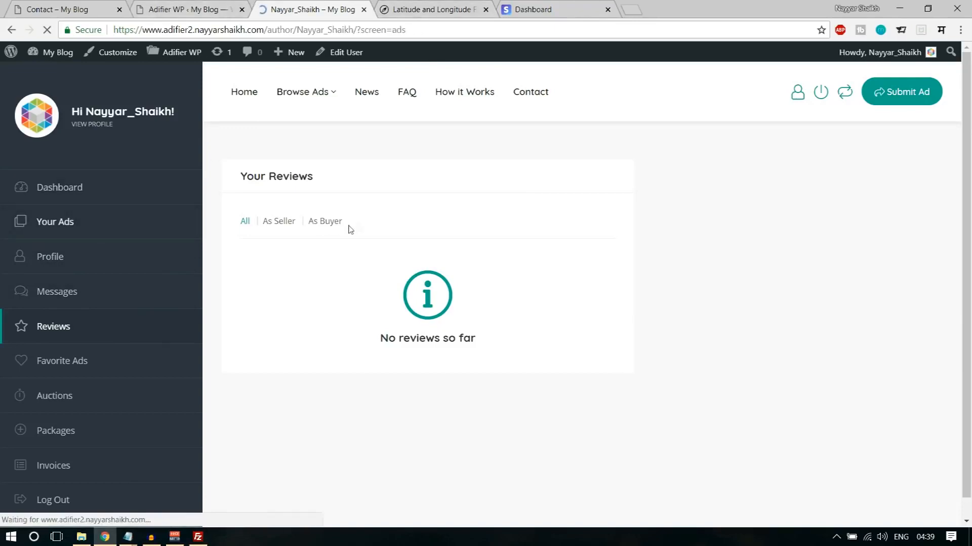
{"action": "left_click", "coordinate": [412, 299]}
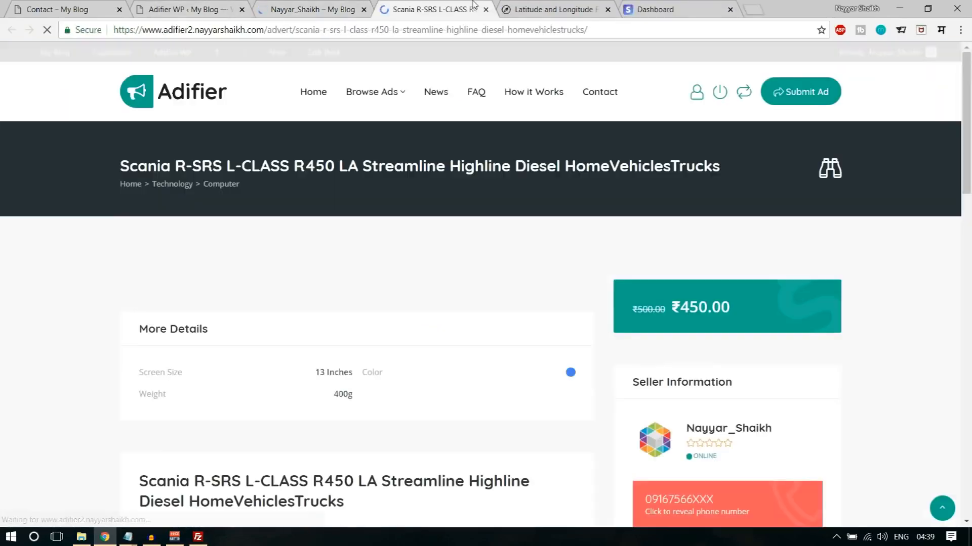
{"action": "scroll", "coordinate": [792, 298], "scroll_direction": "down", "scroll_amount": 2}
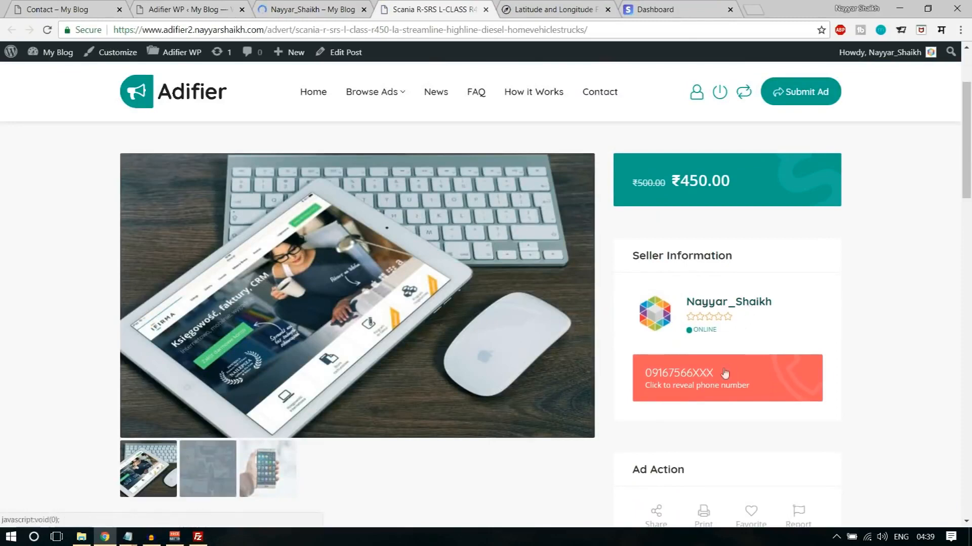
{"action": "left_click", "coordinate": [688, 383]}
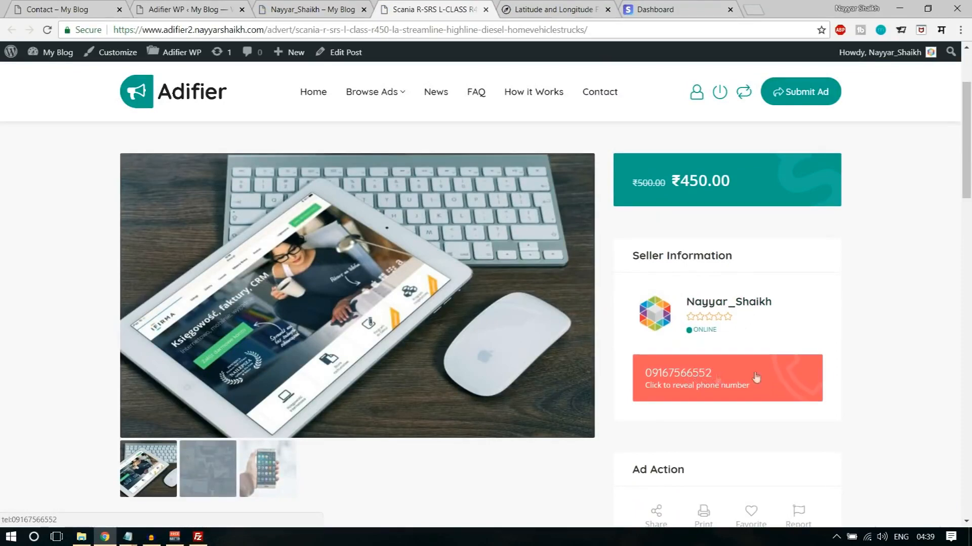
- Open the seller's account from the ad and view its Messages page
{"action": "left_click", "coordinate": [728, 309]}
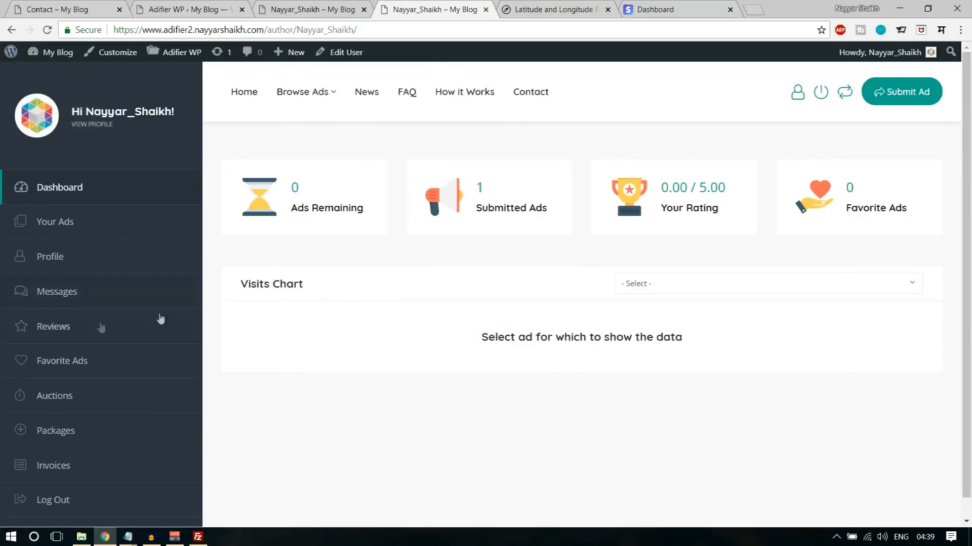
{"action": "left_click", "coordinate": [79, 295]}
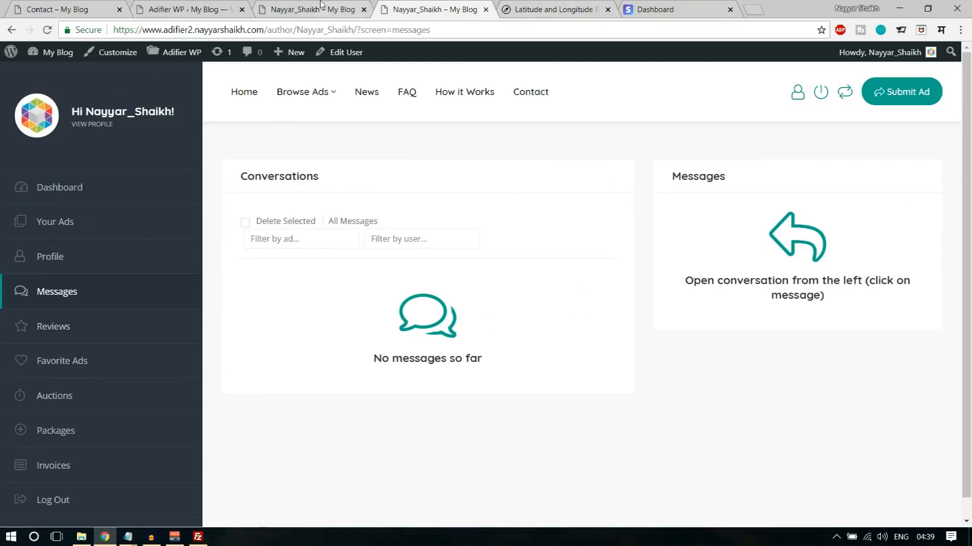
- Return to the site's home page and look over its sections, including the newsletter form and footer
{"action": "left_click", "coordinate": [253, 93]}
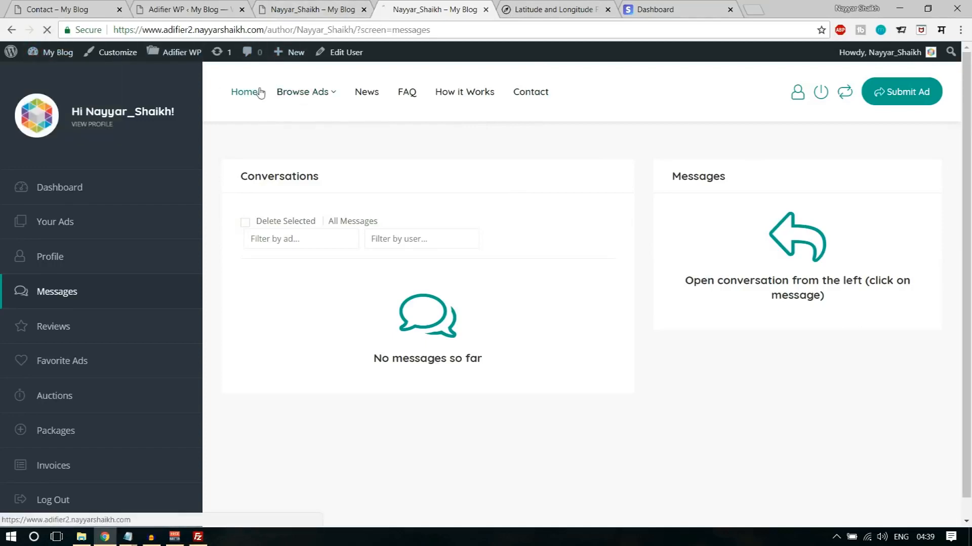
{"action": "scroll", "coordinate": [827, 332], "scroll_direction": "down", "scroll_amount": 20}
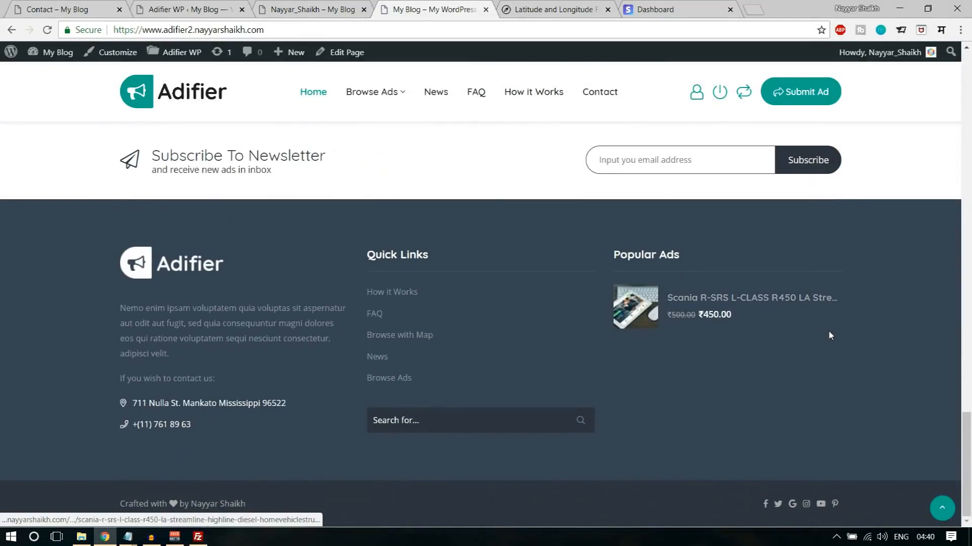
{"action": "left_click", "coordinate": [941, 506]}
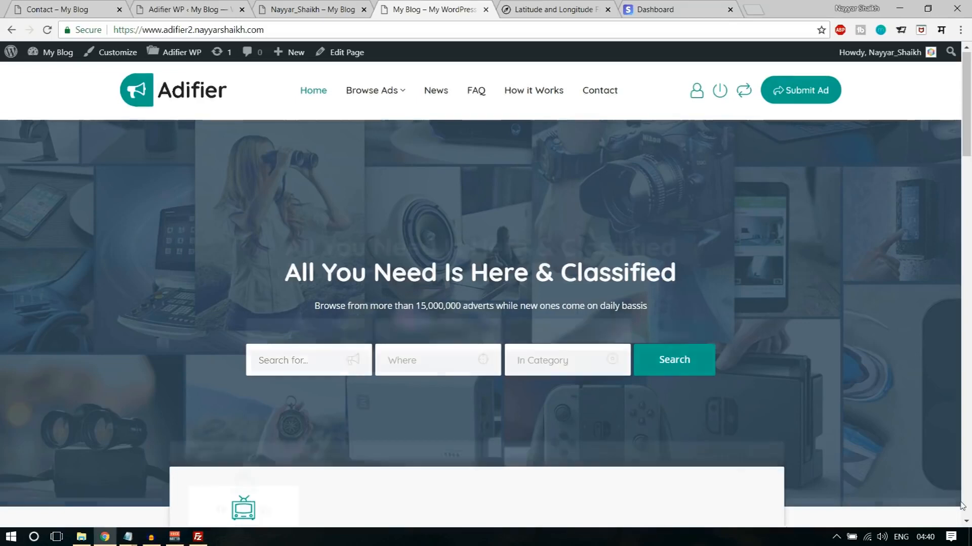
{"action": "scroll", "coordinate": [939, 476], "scroll_direction": "down", "scroll_amount": 13}
{"action": "scroll", "coordinate": [933, 449], "scroll_direction": "up", "scroll_amount": 4}
{"action": "scroll", "coordinate": [926, 470], "scroll_direction": "up", "scroll_amount": 5}
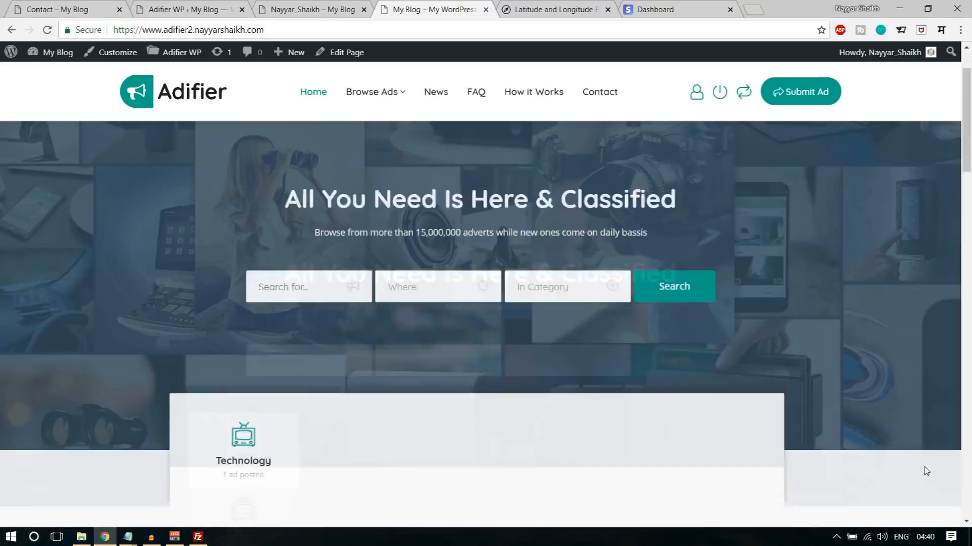